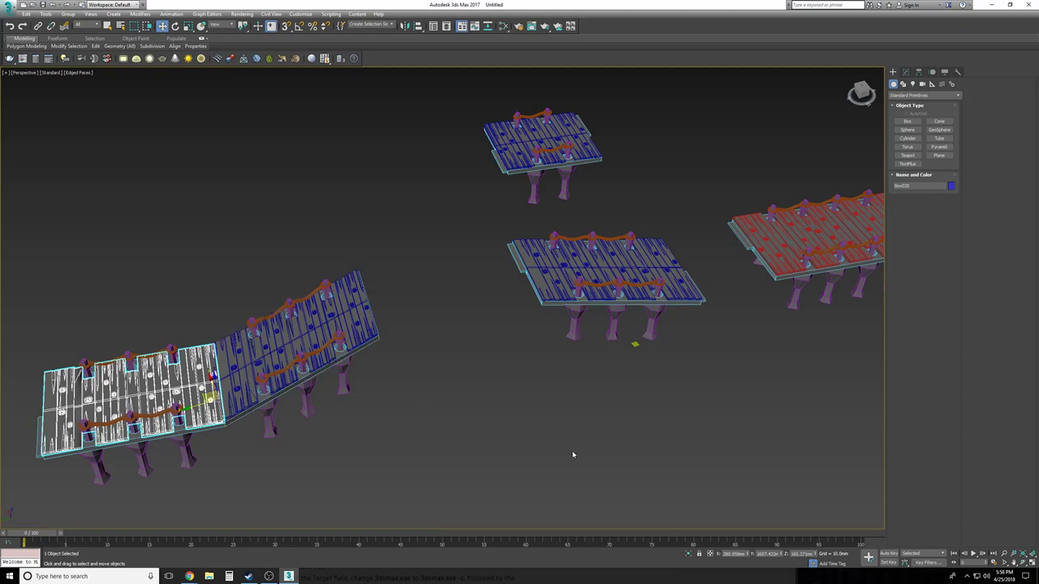
Move the smallest wooden bridge closer to the raised end of the sloped bridge
alt+middle_drag(423, 391, 422, 392)
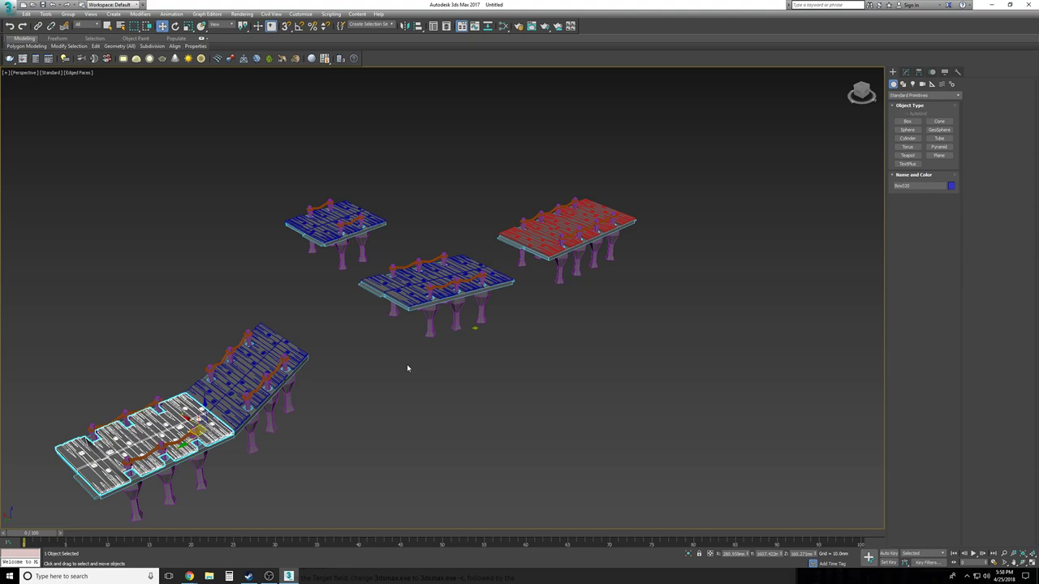
alt+middle_drag(408, 367, 535, 187)
drag(514, 156, 372, 235)
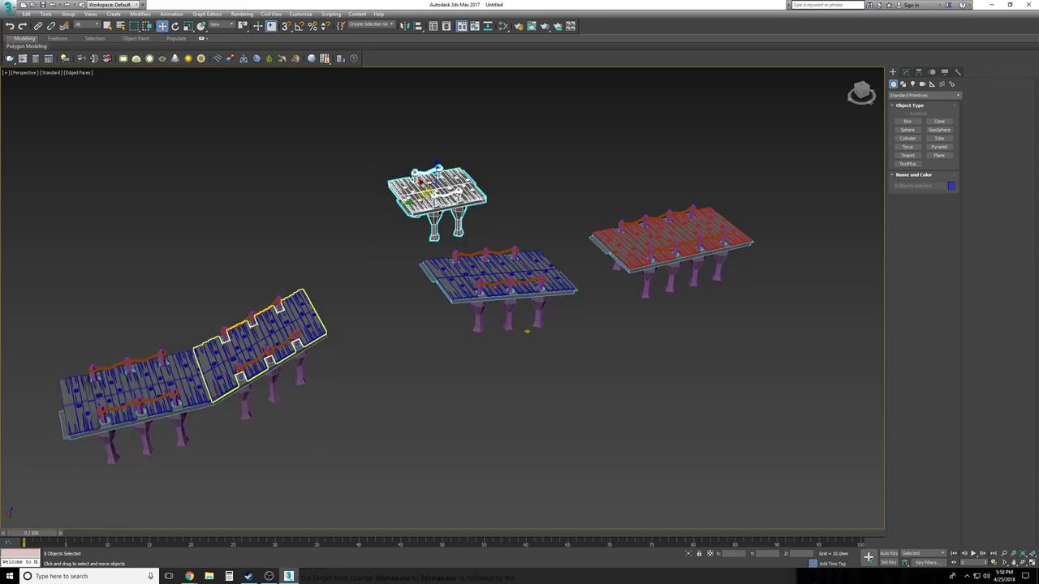
drag(422, 193, 341, 247)
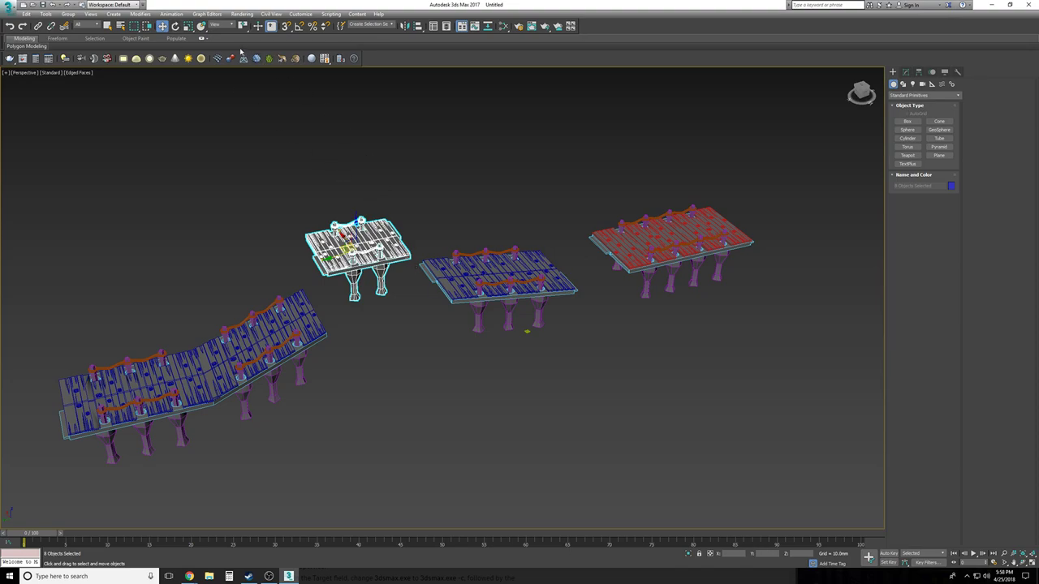
Rotate the small bridge horizontally beside the sloped bridge, with angle snap turned on
click(175, 26)
mouse_move(344, 266)
mouse_down()
mouse_move(399, 268)
mouse_move(325, 262)
mouse_up()
key(ctrl+z)
click(300, 27)
key(w)
click(452, 340)
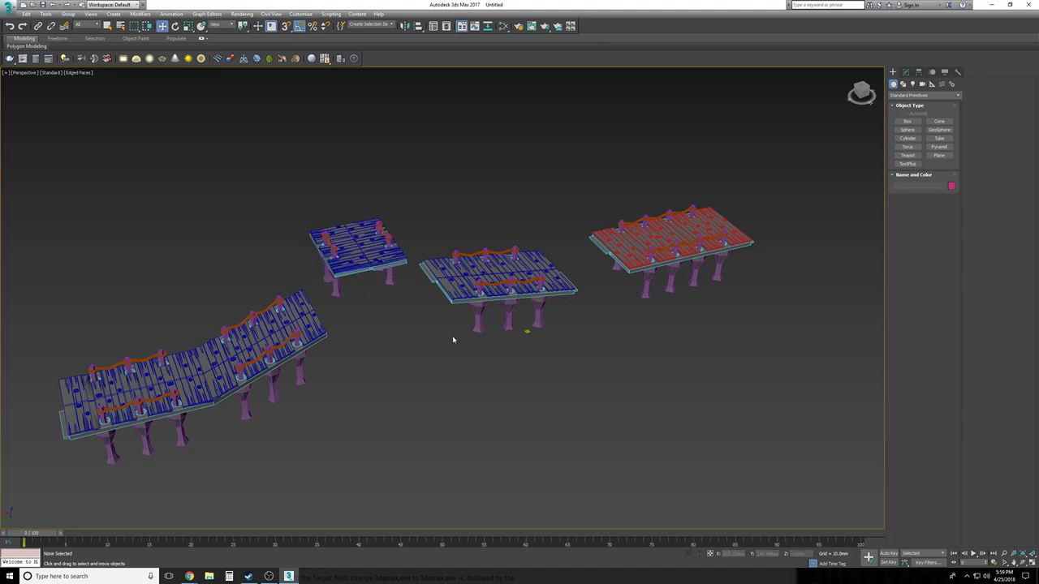
Try rearranging the separate bridge pieces, starting with the red-decked bridge, near the sloped bridge
click(670, 236)
drag(665, 236, 315, 197)
key(e)
key(w)
drag(559, 230, 438, 357)
Delete all the bridge models from the scene, leaving only the small yellow-green plane
drag(674, 430, 435, 177)
alt+click(527, 332)
drag(499, 277, 848, 343)
alt+middle_drag(480, 355, 531, 354)
scroll(519, 345, up, 2)
scroll(284, 414, up, 4)
middle_drag(325, 341, 289, 418)
scroll(283, 419, up, 1)
alt+middle_drag(398, 382, 644, 445)
scroll(408, 378, down, 15)
key(Delete)
drag(357, 386, 89, 185)
key(Delete)
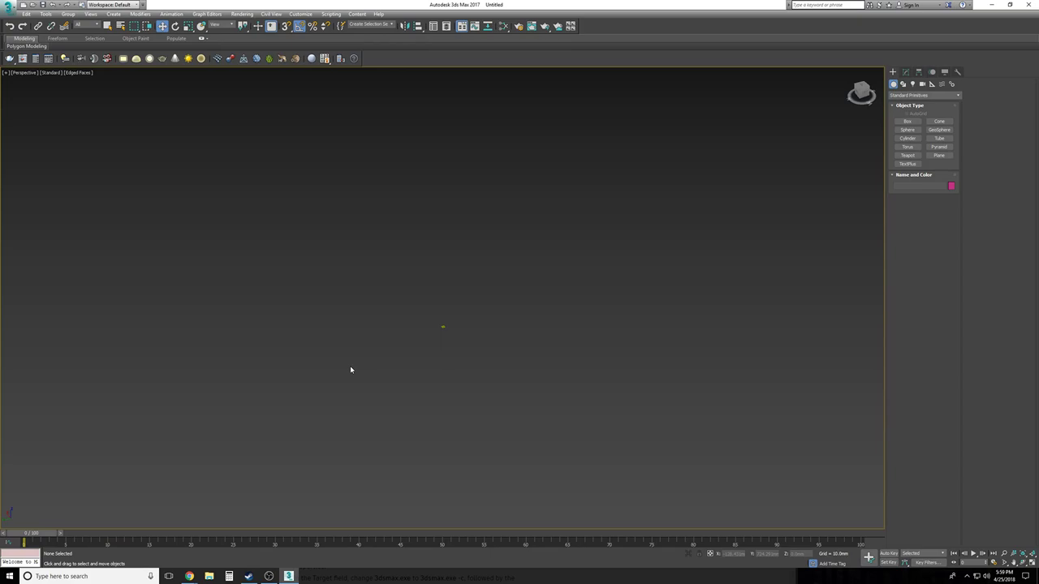
Select the small yellow-green plane and open its parameters for editing
alt+middle_drag(351, 367, 350, 367)
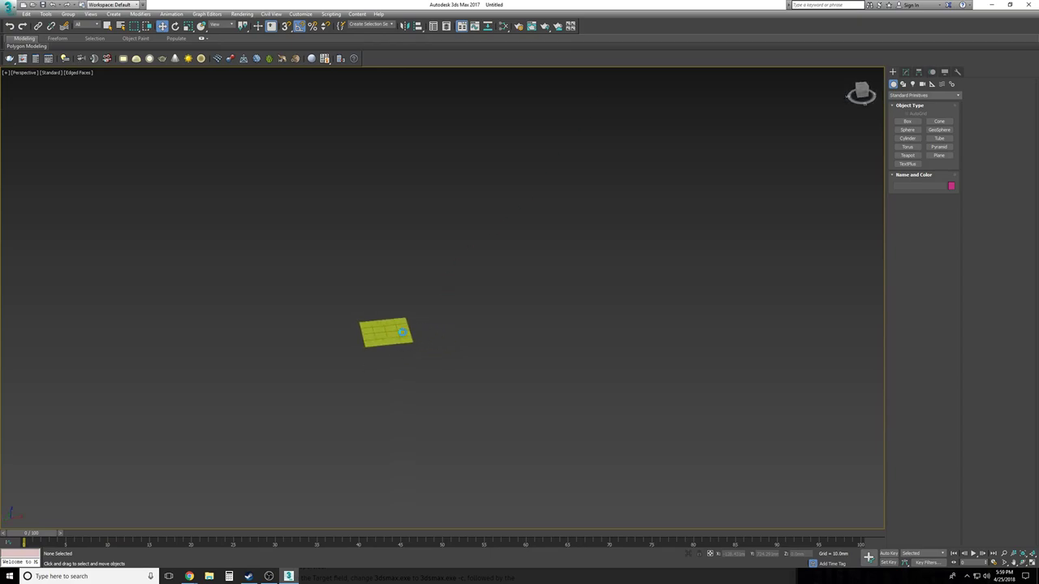
key(h)
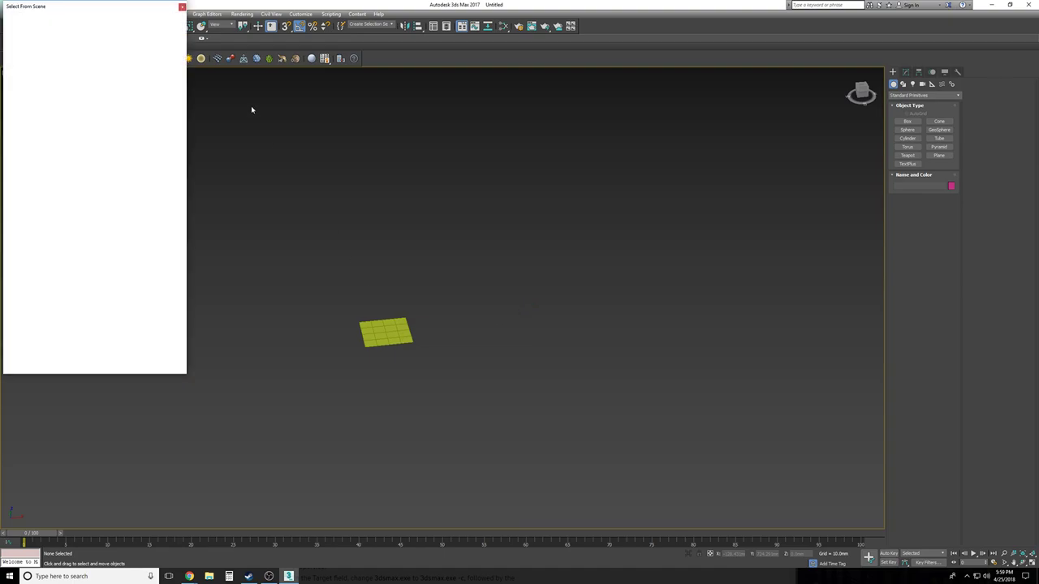
key(Escape)
scroll(420, 331, up, 4)
middle_drag(414, 329, 389, 261)
click(362, 255)
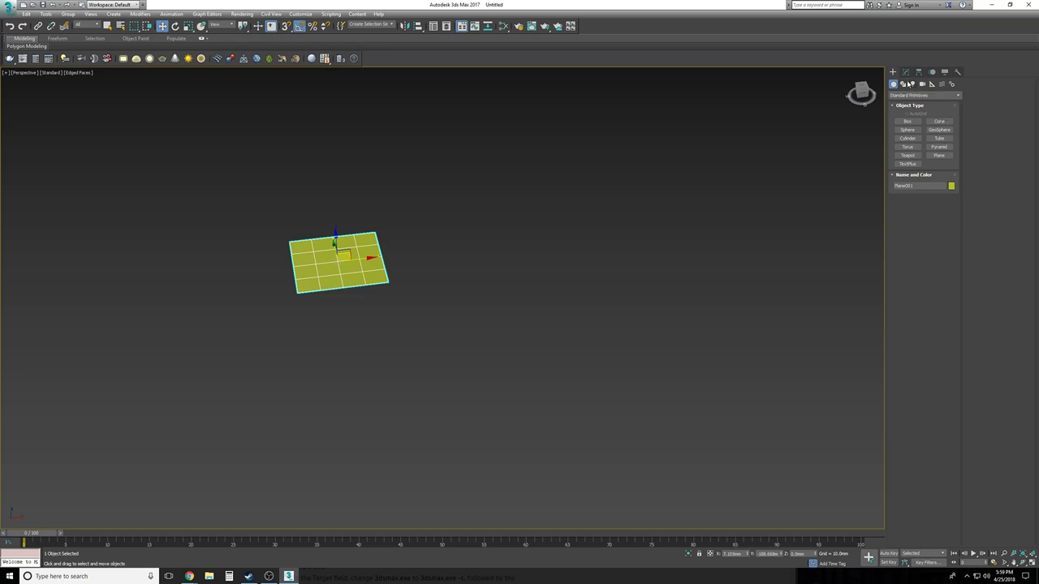
click(906, 71)
right_click(947, 230)
right_click(947, 221)
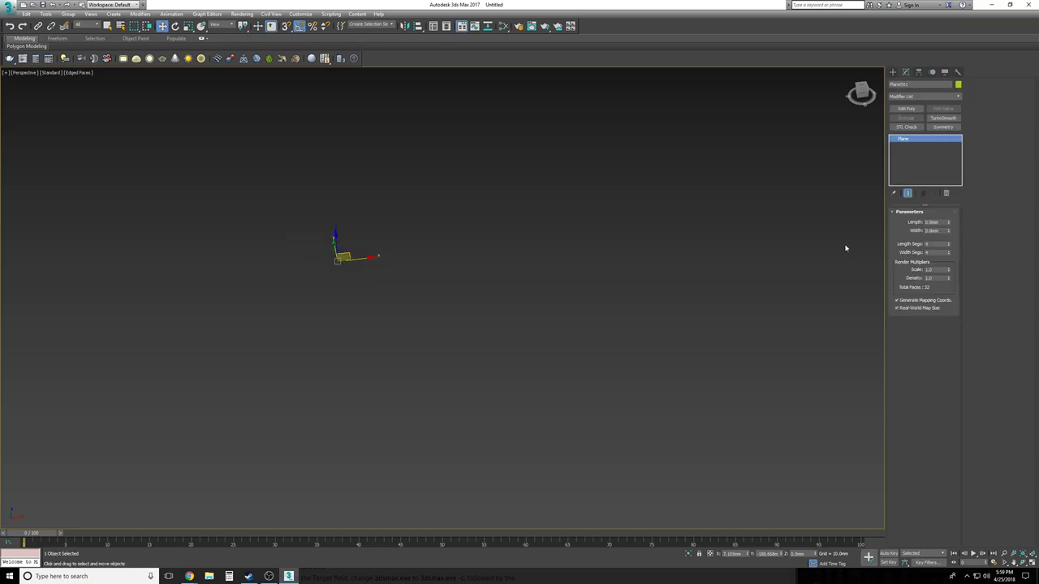
key(ctrl+z)
key(ctrl+z)
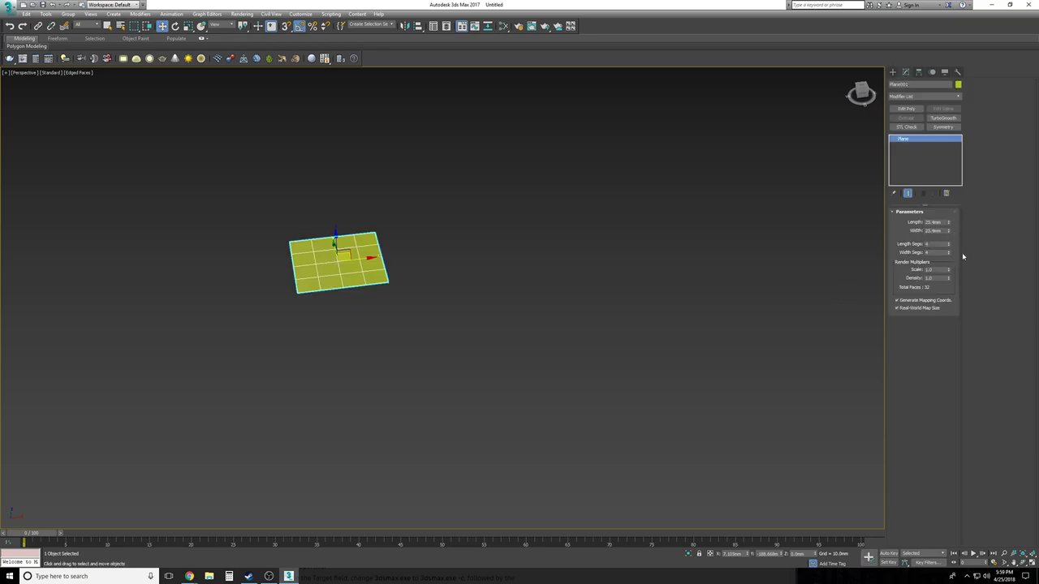
Set the plane's length segments and width segments to 1
right_click(948, 254)
right_click(948, 245)
scroll(598, 301, up, 5)
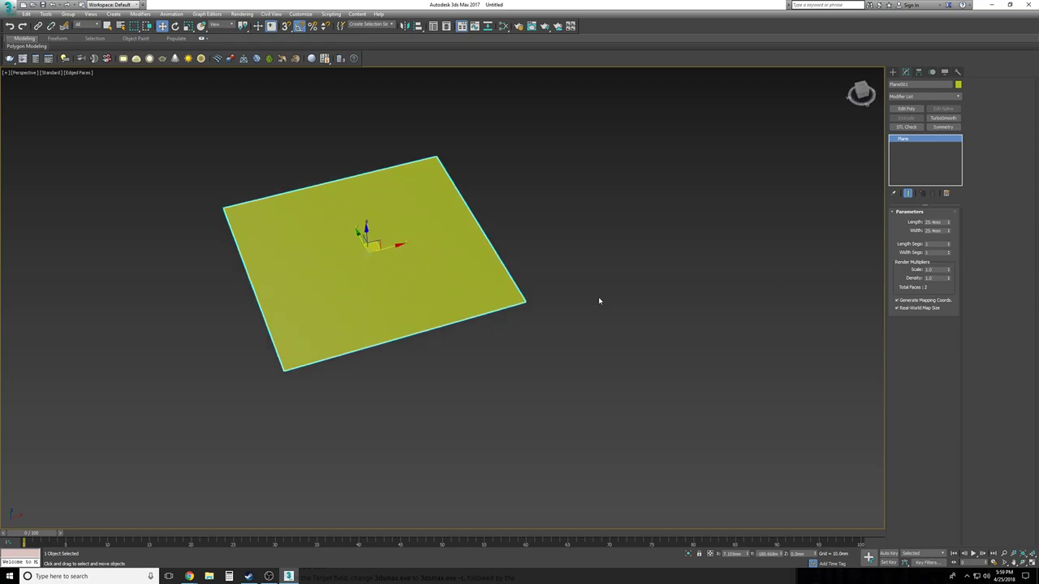
click(599, 301)
alt+middle_drag(598, 296, 468, 364)
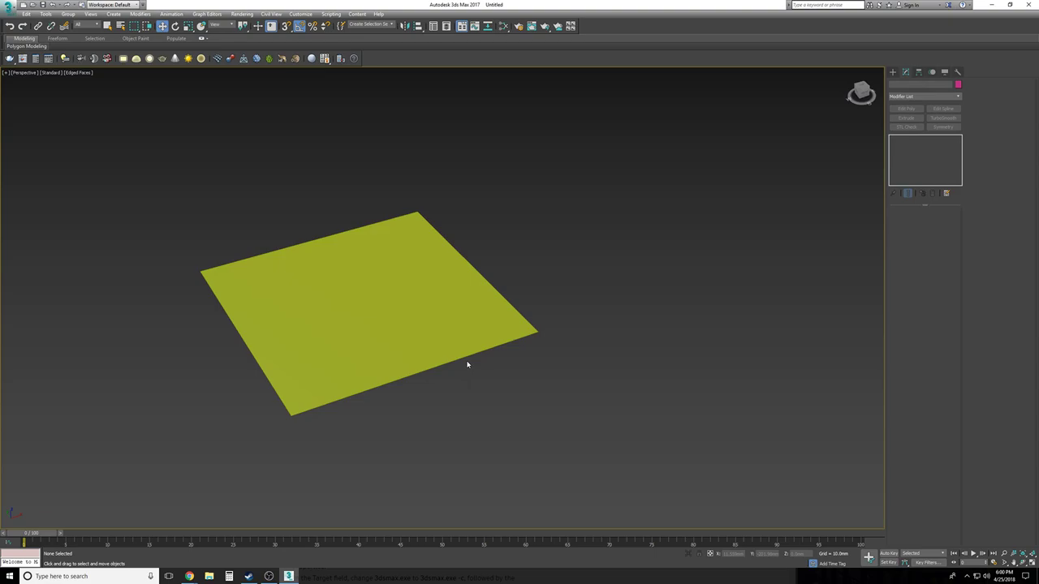
click(461, 347)
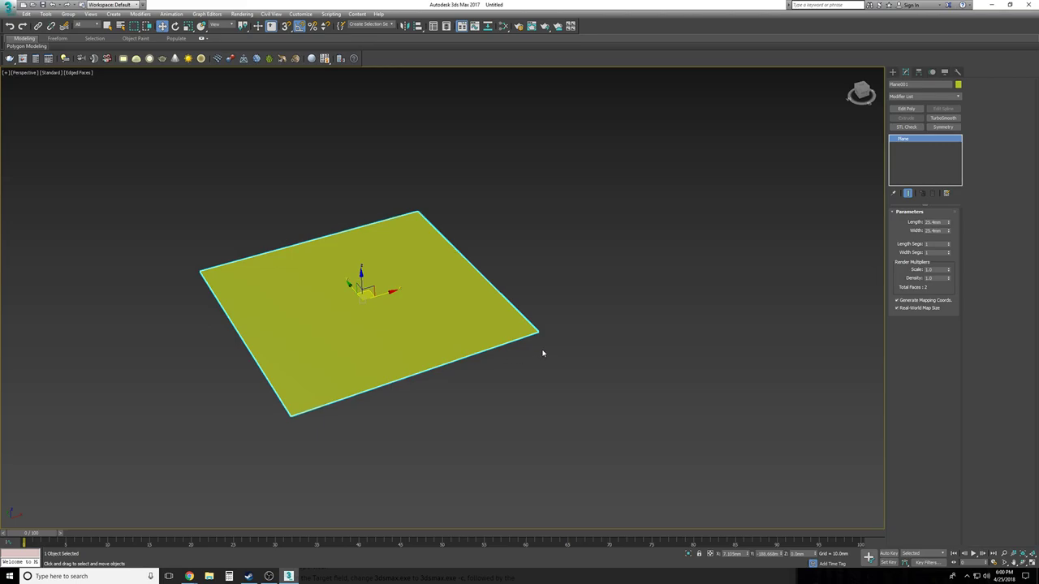
click(543, 353)
alt+middle_drag(543, 353, 521, 350)
scroll(521, 349, down, 4)
click(433, 316)
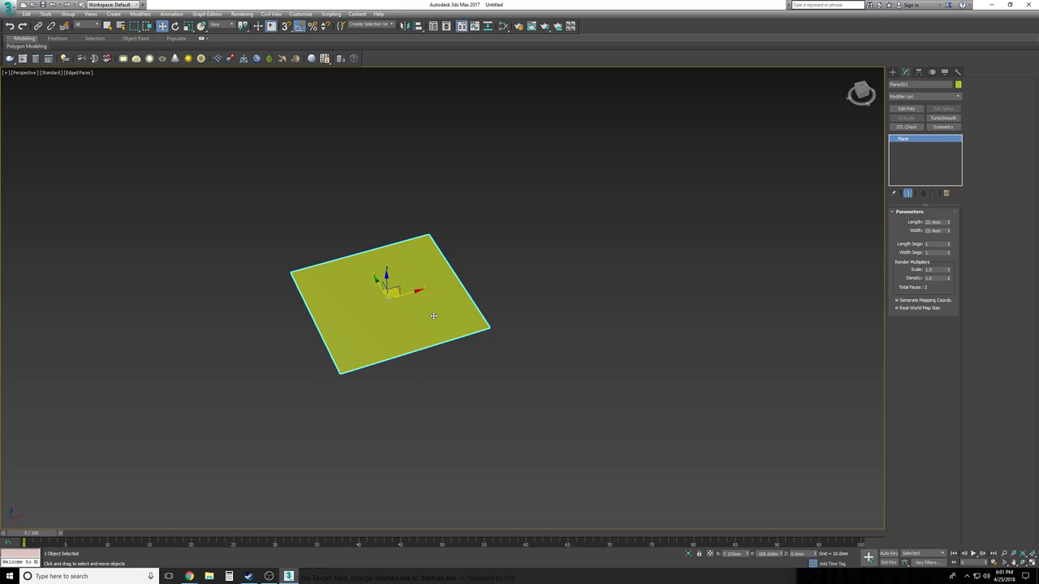
alt+middle_drag(434, 316, 571, 338)
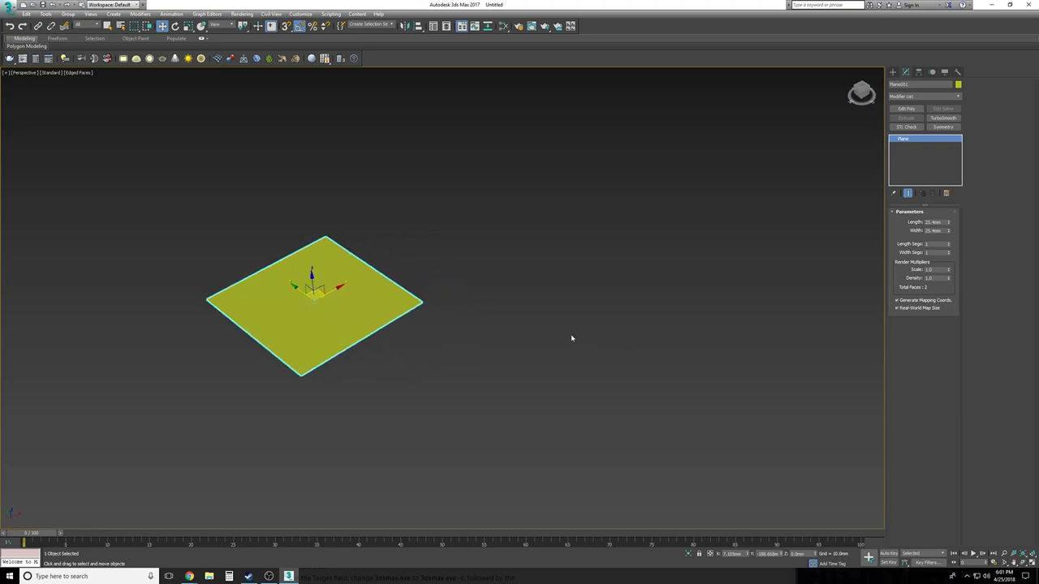
click(571, 336)
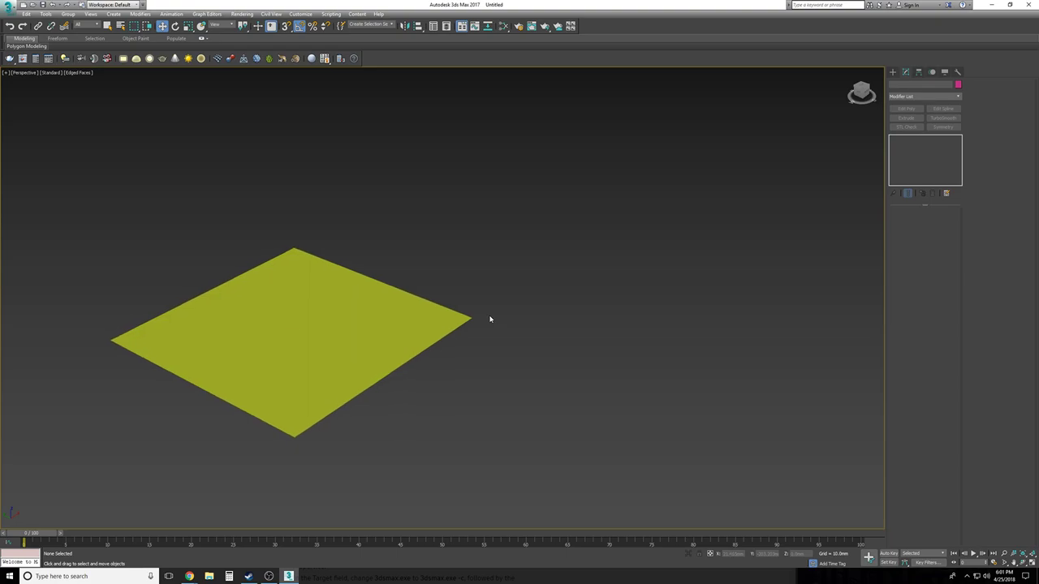
Turn on snapping and clone the plane once beside the original, using the Copy option
click(389, 313)
key(s)
shift+drag(485, 320, 349, 386)
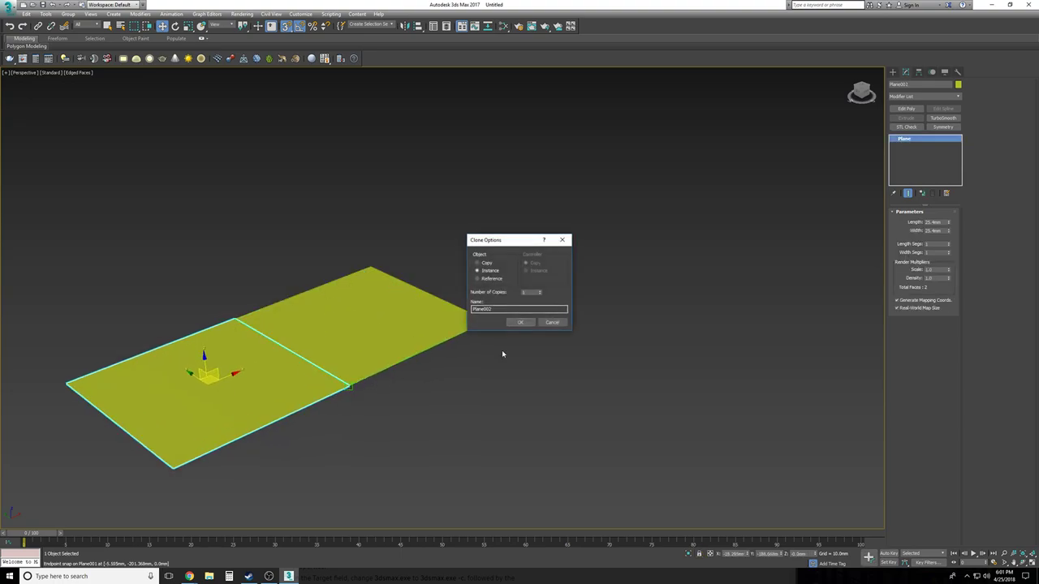
click(552, 322)
scroll(557, 324, down, 10)
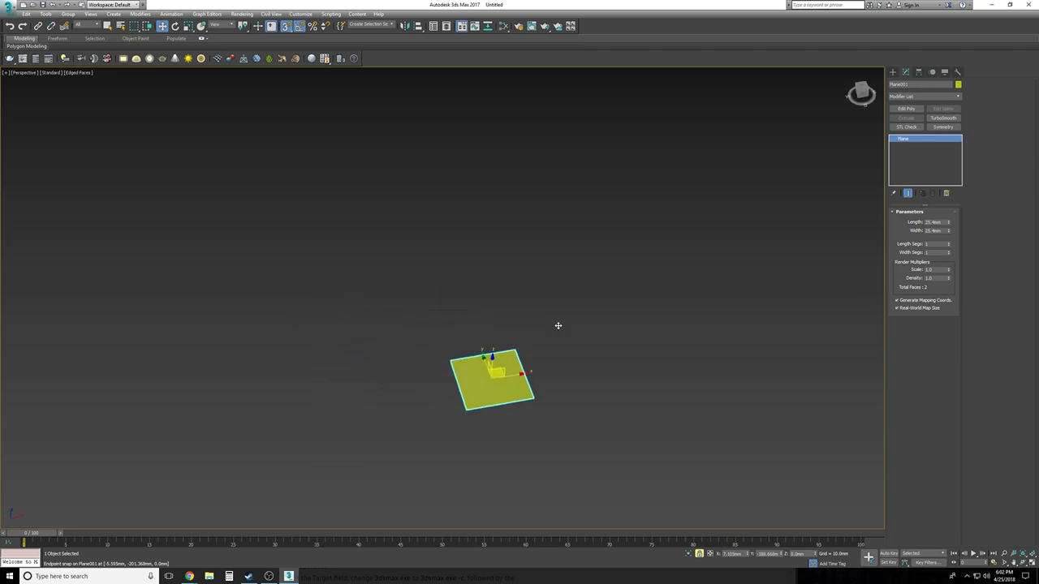
shift+drag(538, 384, 478, 400)
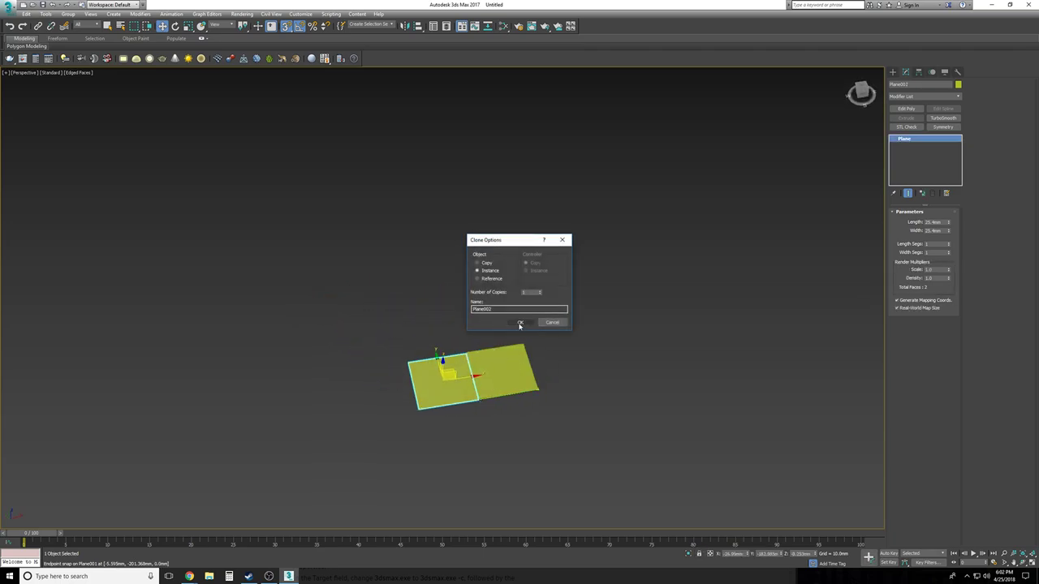
click(487, 264)
click(520, 323)
Snap the copied plane's corner onto the original plane so the two share an edge
key(z)
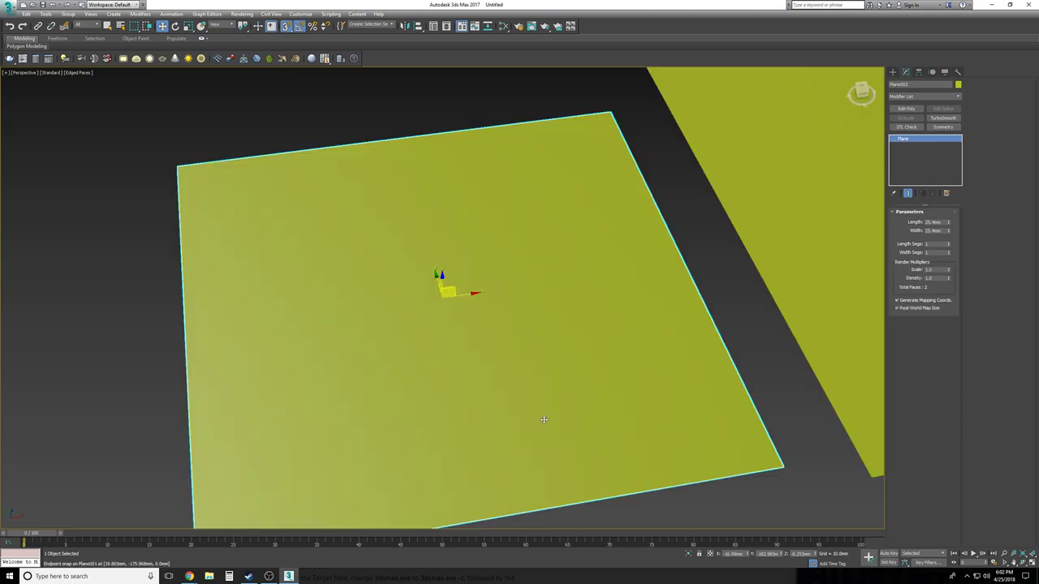
scroll(541, 417, down, 6)
drag(610, 345, 655, 311)
scroll(635, 354, down, 7)
alt+middle_drag(630, 364, 577, 417)
Select both planes in the top view and clone them as copies end to end, forming a row of four
click(612, 379)
drag(577, 417, 455, 355)
key(t)
middle_drag(480, 371, 417, 359)
scroll(469, 372, down, 8)
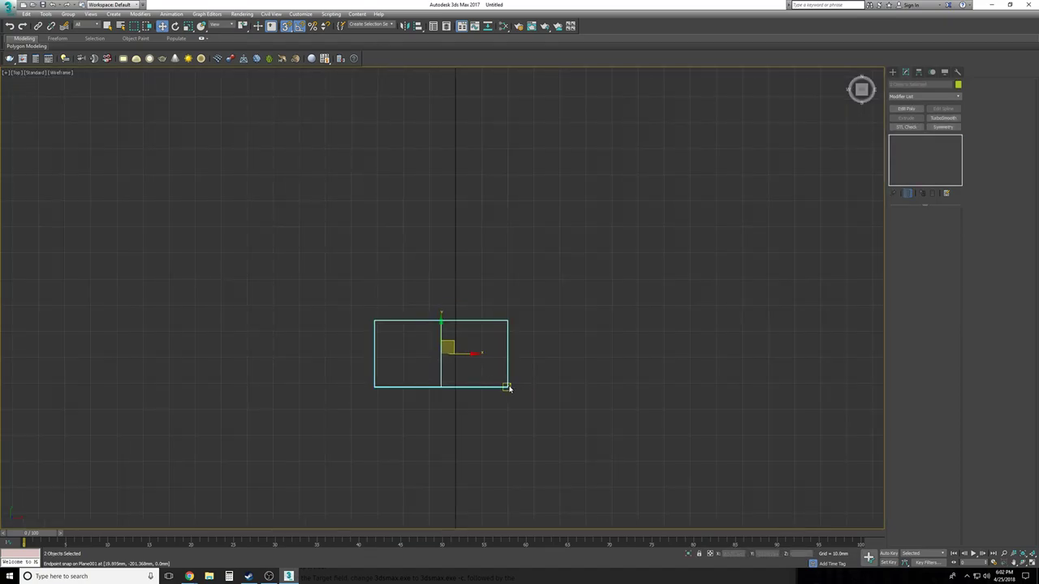
drag(506, 386, 373, 384)
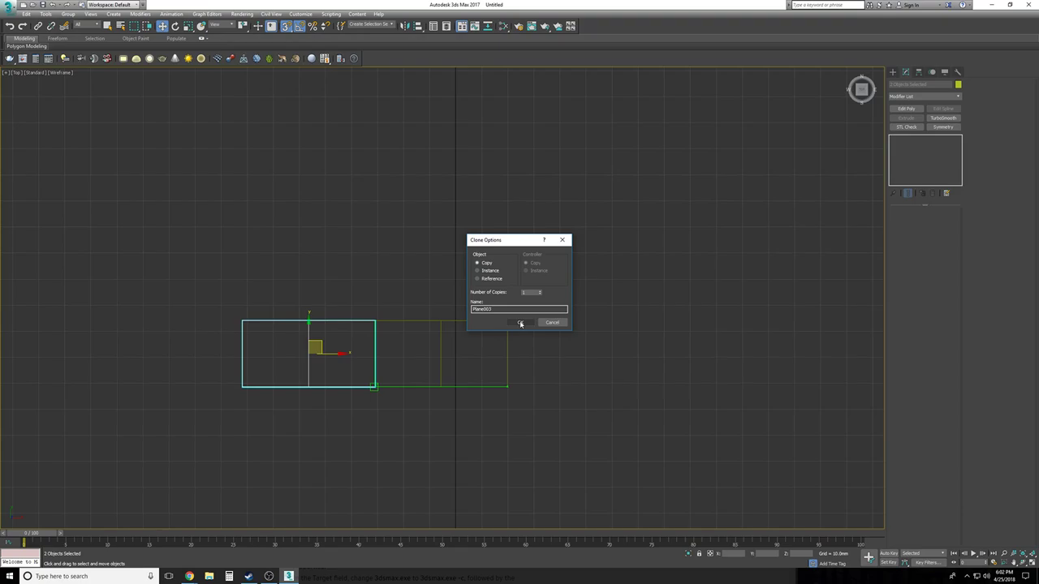
click(521, 323)
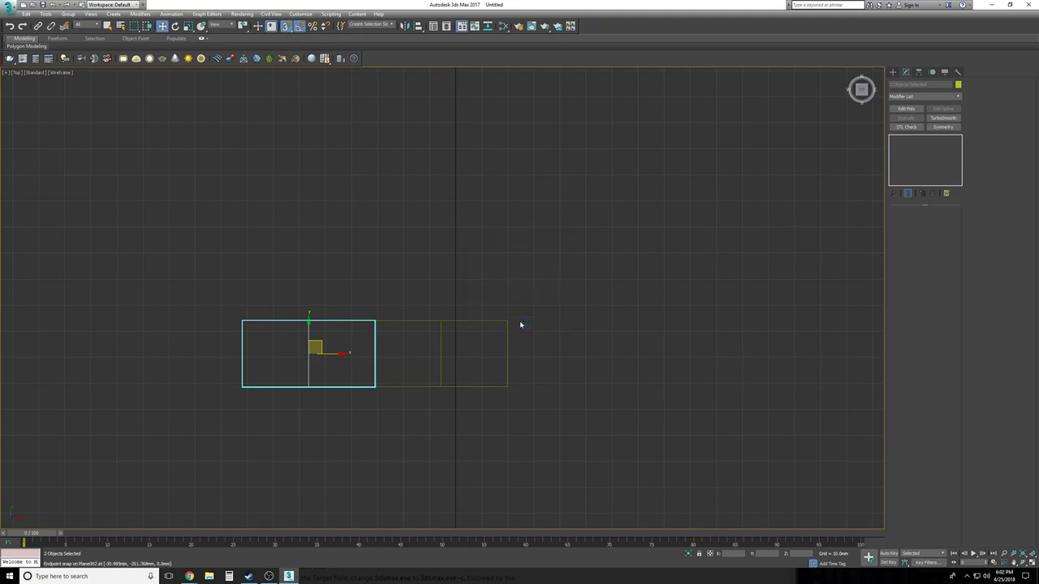
Clone all four planes as copies snapped to the end of the row, extending it to eight
drag(528, 389, 271, 296)
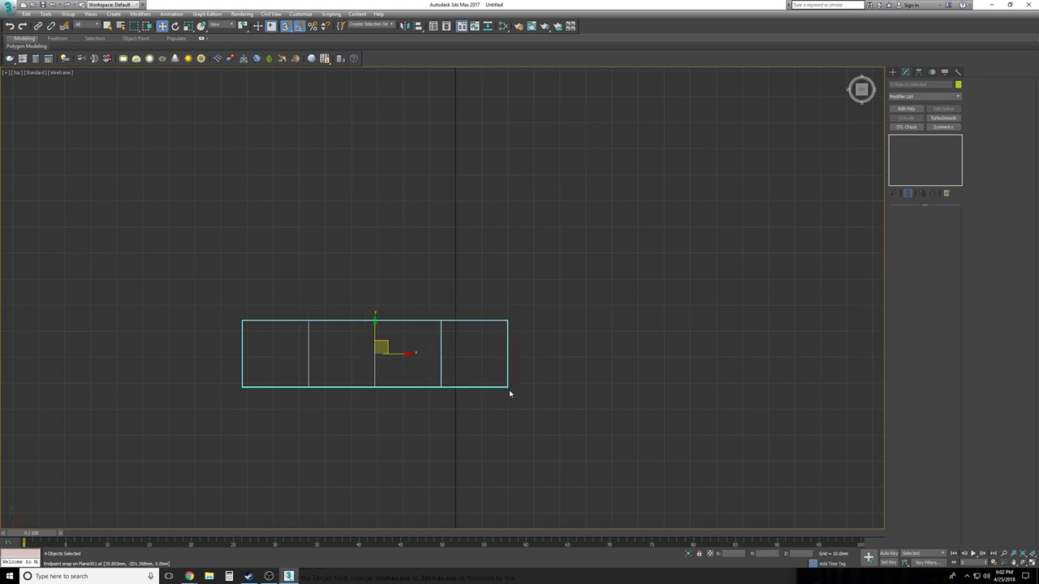
mouse_move(507, 387)
mouse_down()
mouse_move(225, 360)
mouse_move(241, 385)
mouse_up()
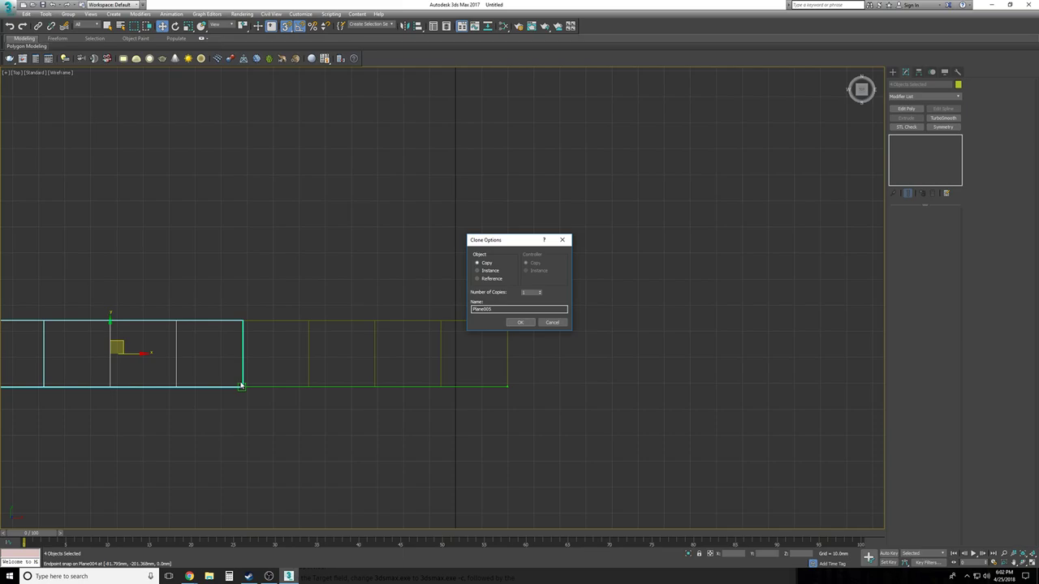
key(Return)
key(z)
scroll(240, 385, down, 8)
click(508, 366)
middle_drag(508, 366, 403, 420)
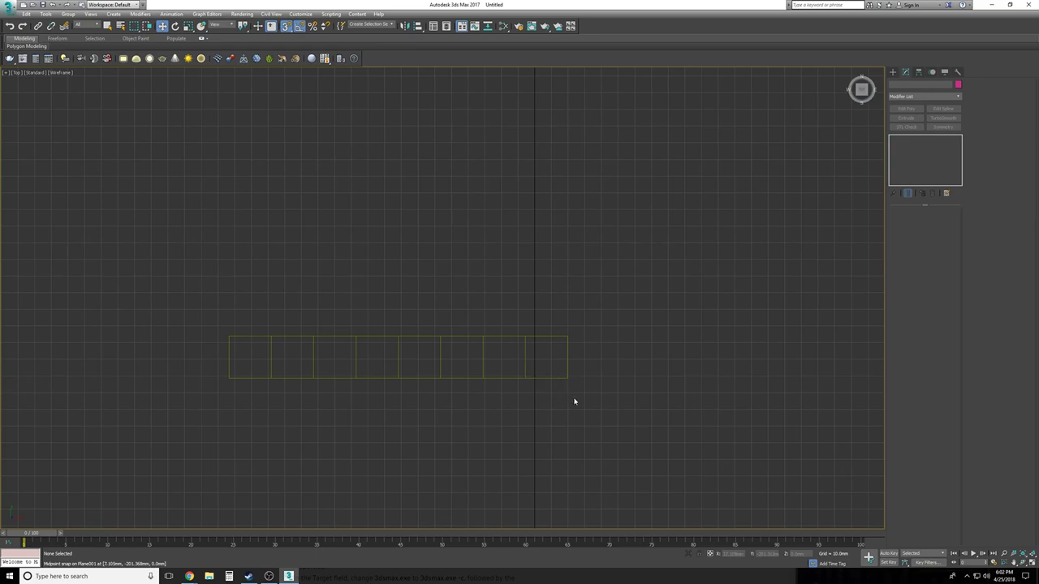
Clone the row of eight planes upward as seven adjoining copies, forming an 8 by 8 grid
drag(203, 312, 202, 313)
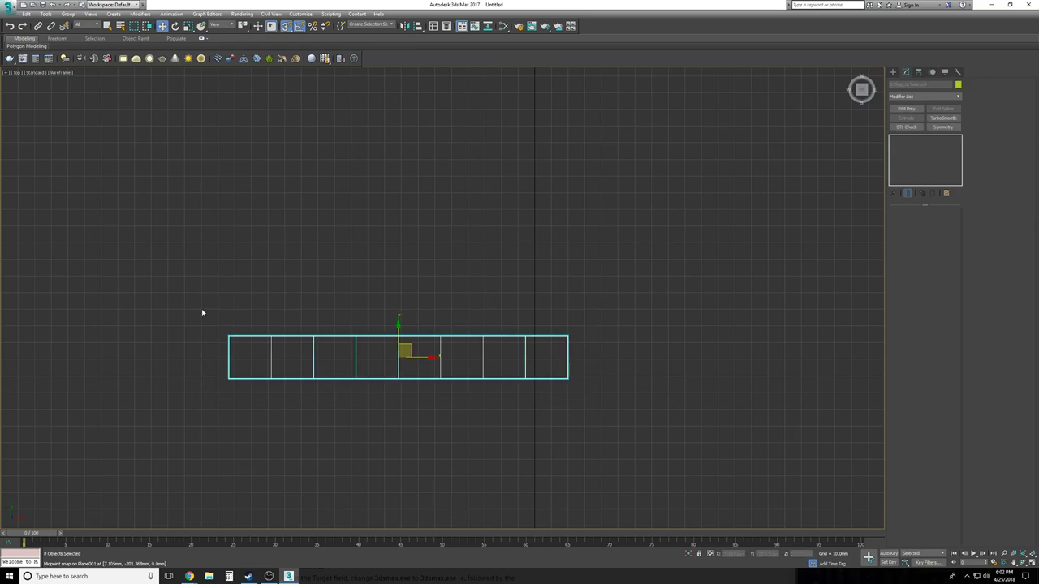
shift+drag(229, 378, 229, 336)
double_click(529, 293)
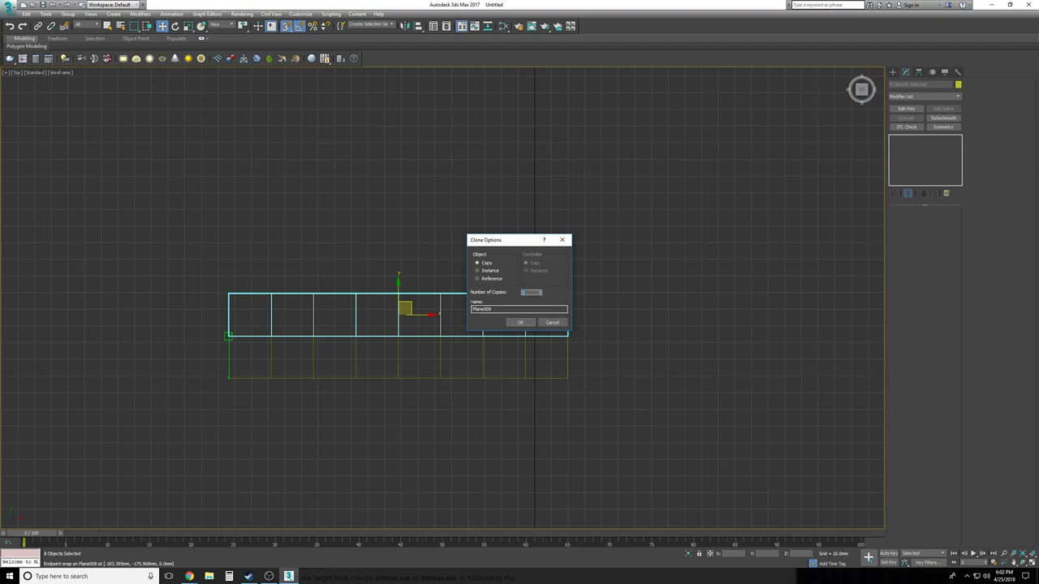
click(517, 323)
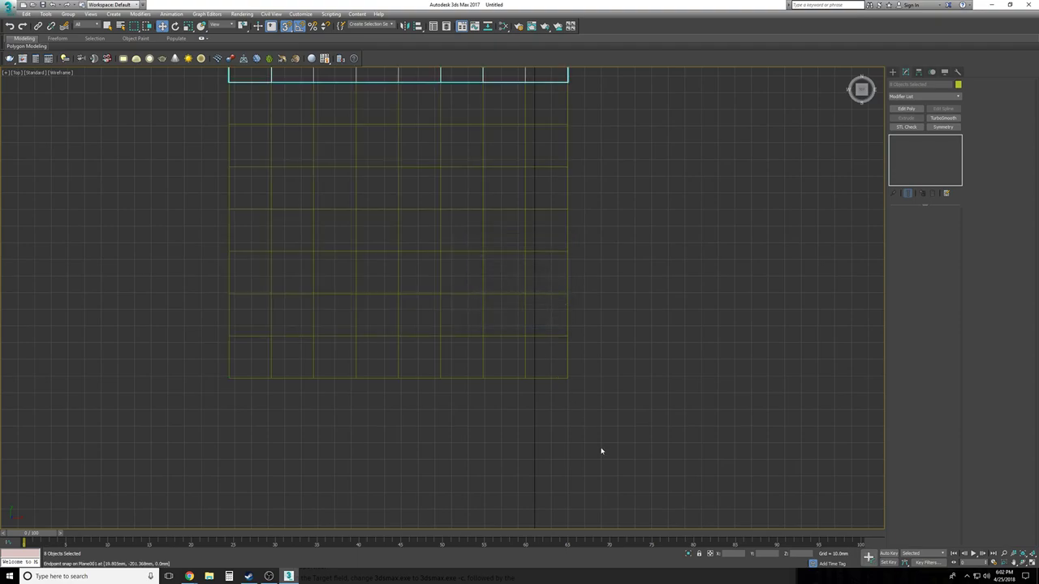
Return to the perspective view of the whole grid and turn off snapping
click(593, 448)
key(p)
scroll(593, 448, down, 6)
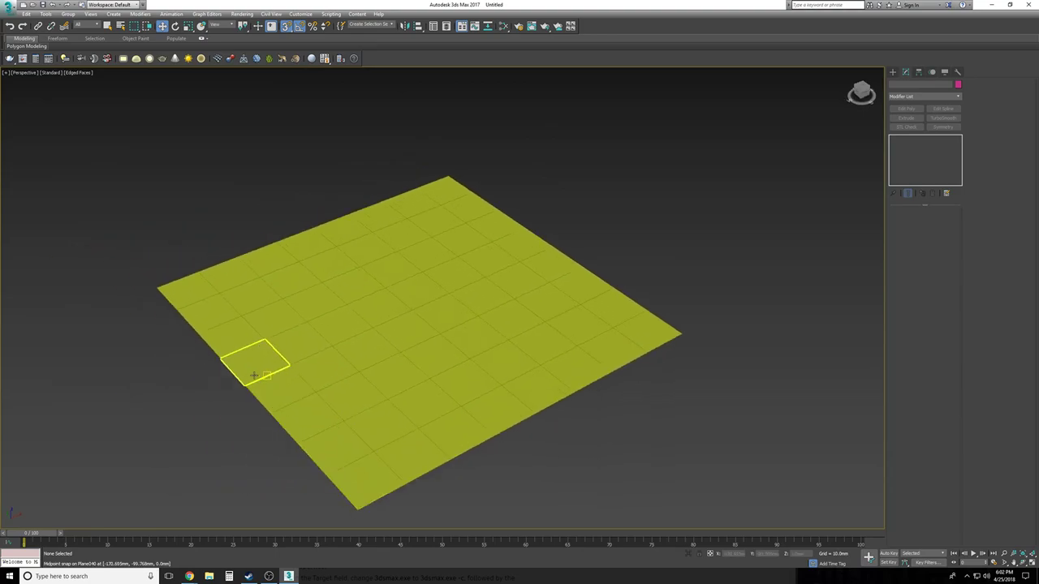
scroll(509, 448, down, 1)
key(s)
alt+middle_drag(509, 448, 510, 449)
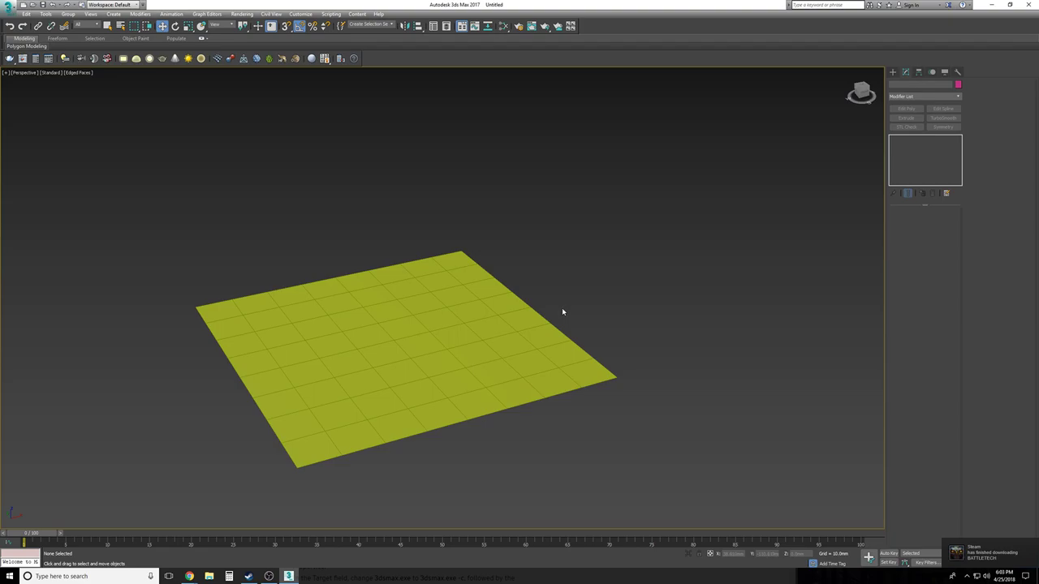
alt+middle_drag(703, 433, 692, 433)
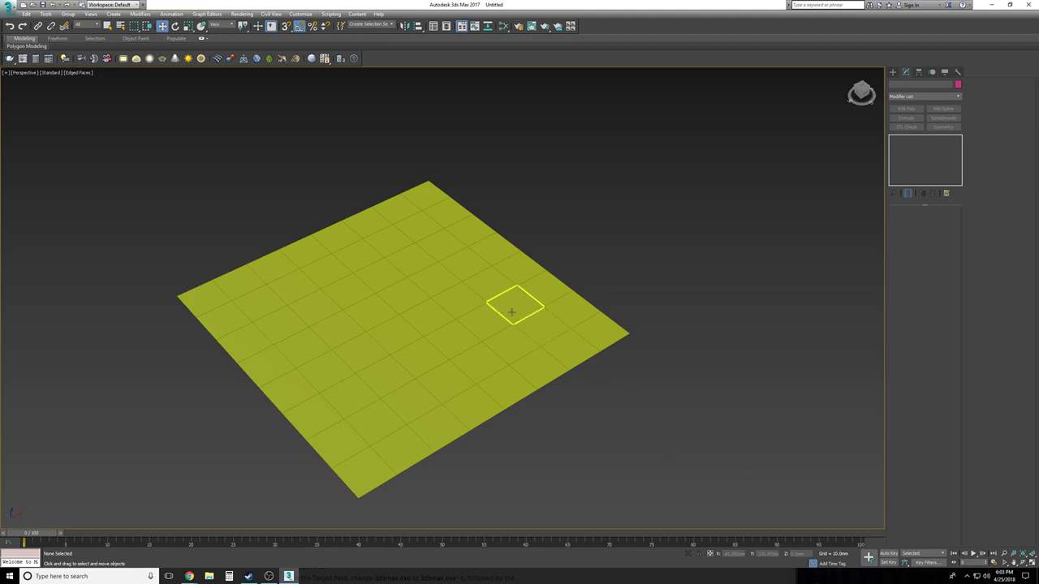
click(892, 72)
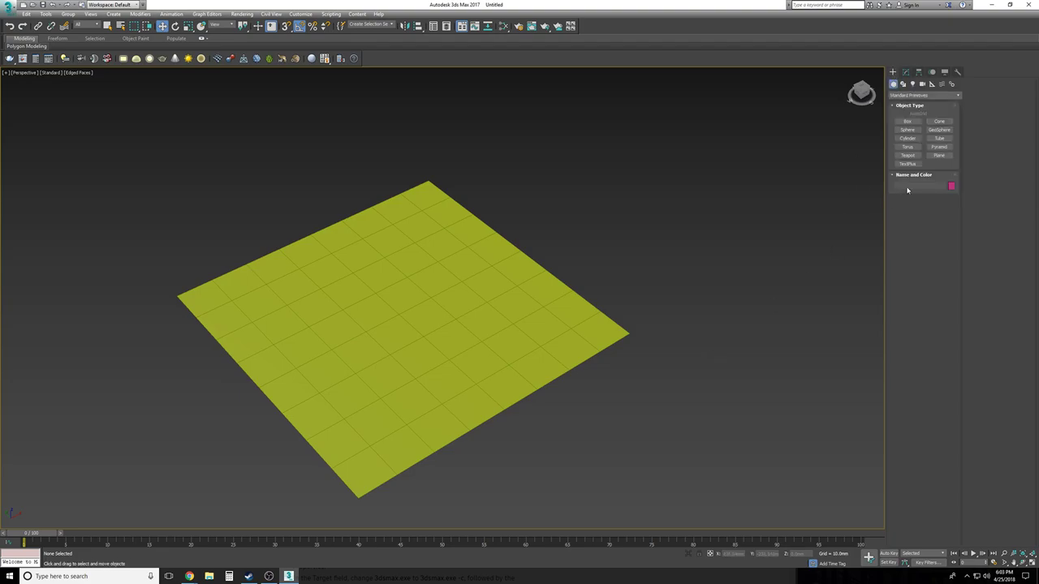
click(939, 155)
key(s)
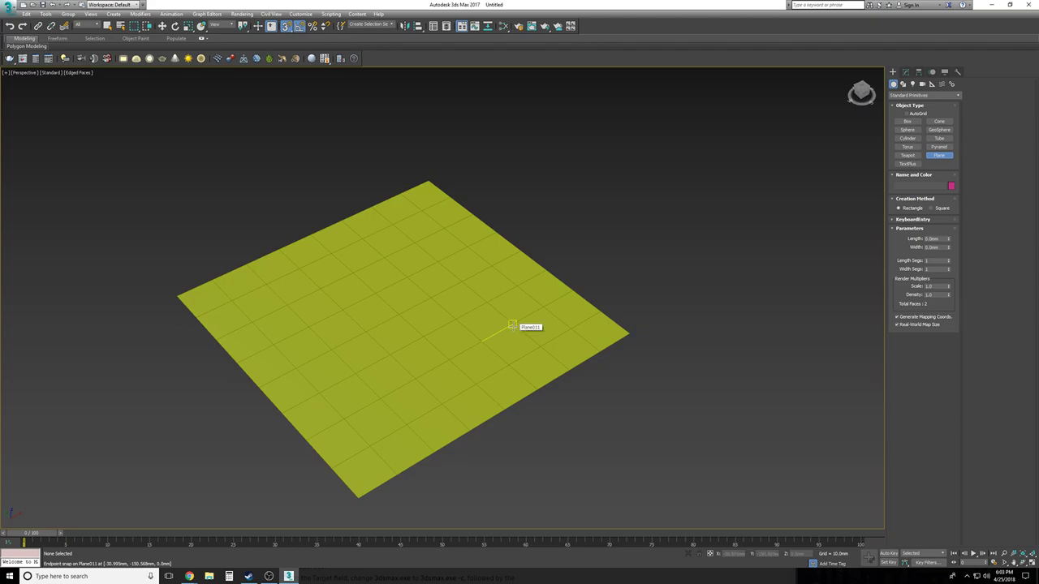
right_click(707, 295)
Begin merging an external scene file and browse to the gnomeTree folder inside Fantasy
click(8, 5)
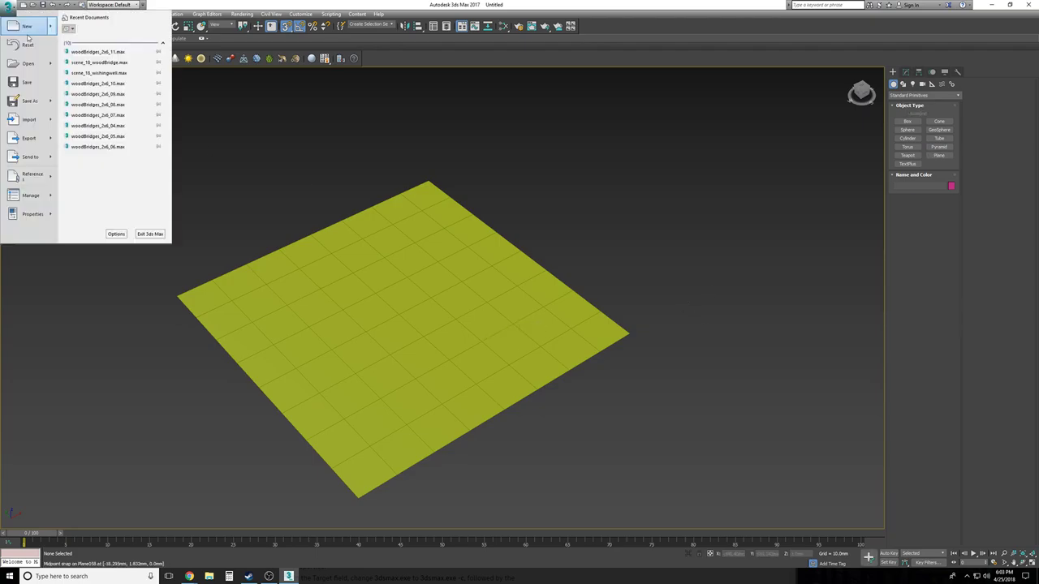
mouse_move(29, 120)
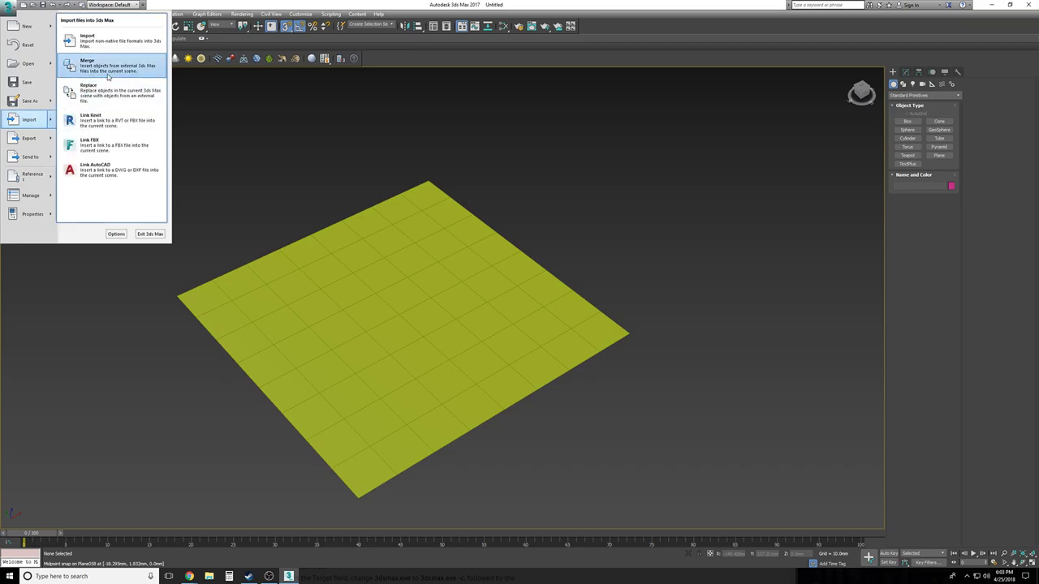
click(107, 72)
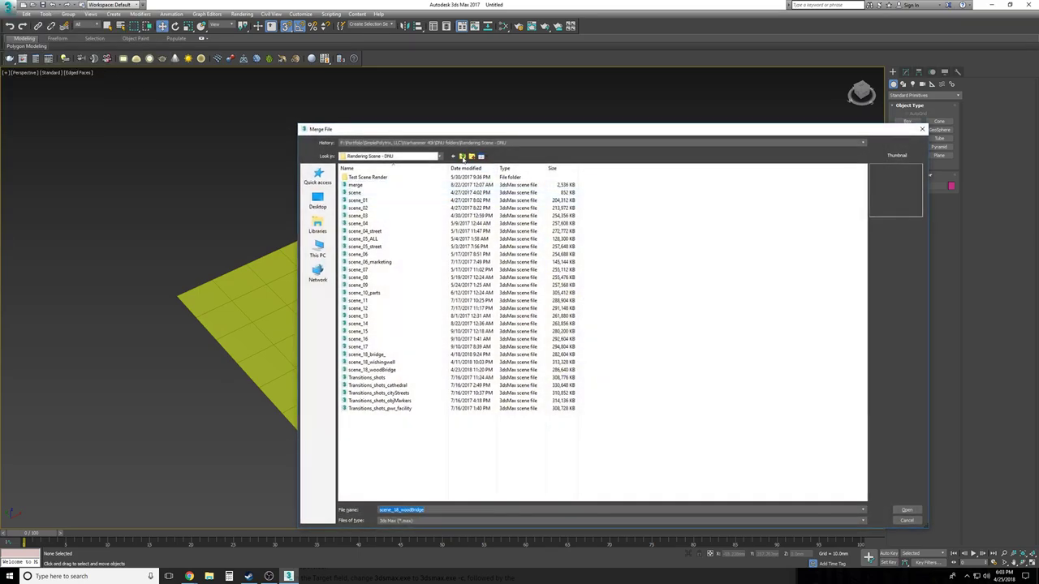
click(463, 157)
click(461, 143)
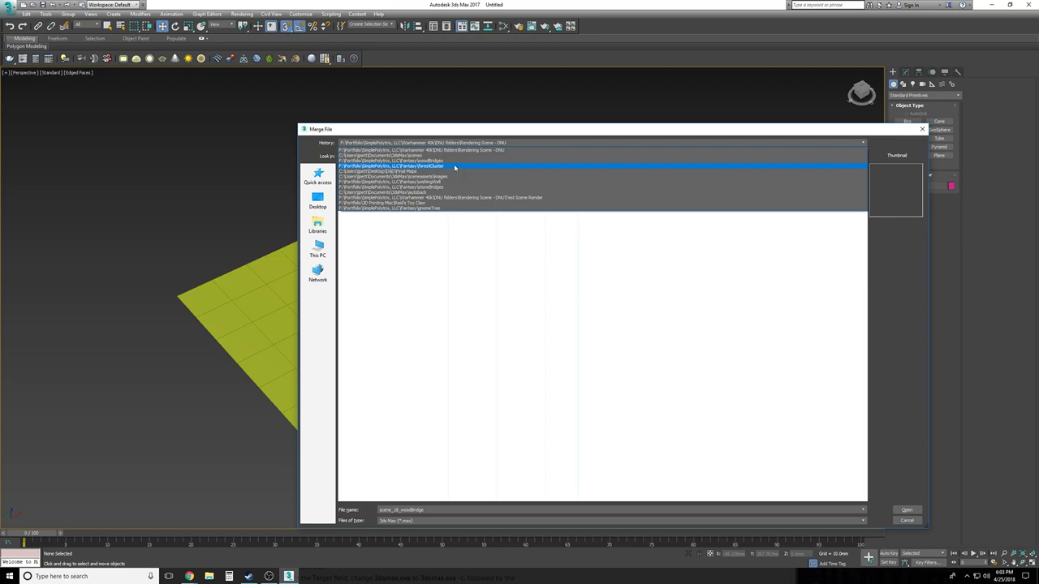
click(455, 167)
click(454, 156)
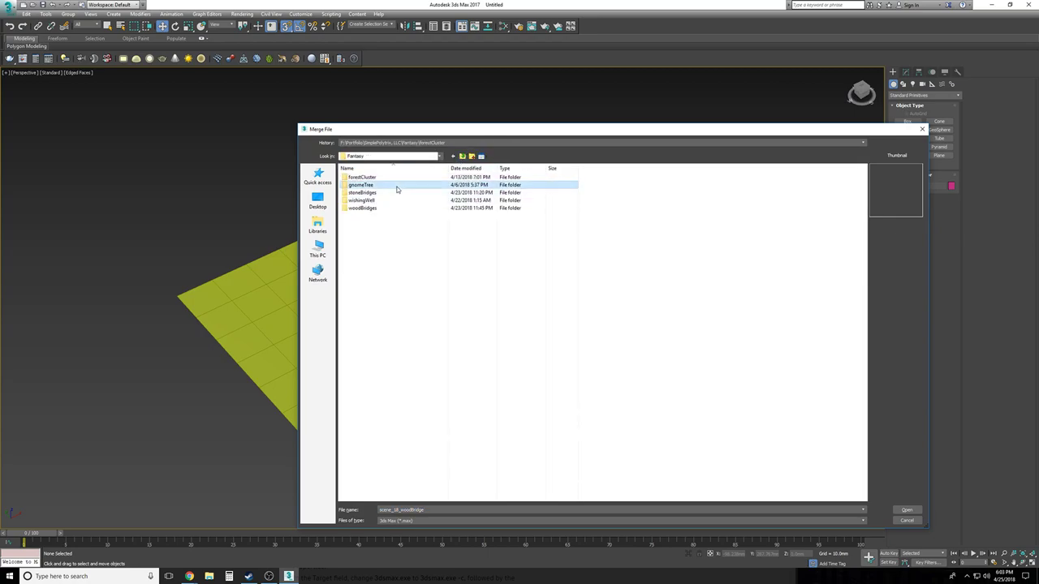
double_click(362, 185)
Choose the gnomeHouse scene file and merge its gnomeTree object into the scene
click(574, 189)
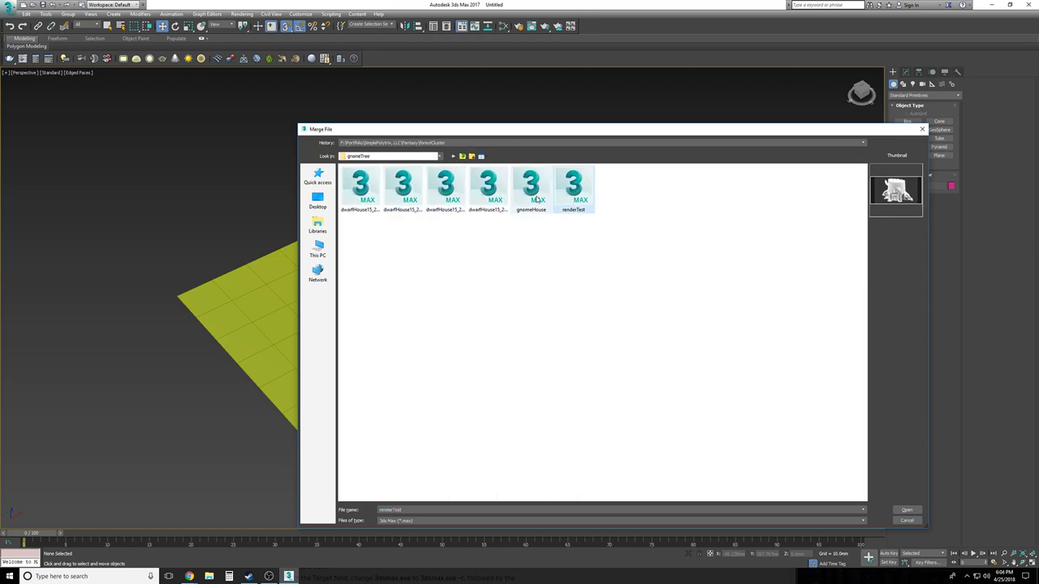
click(534, 195)
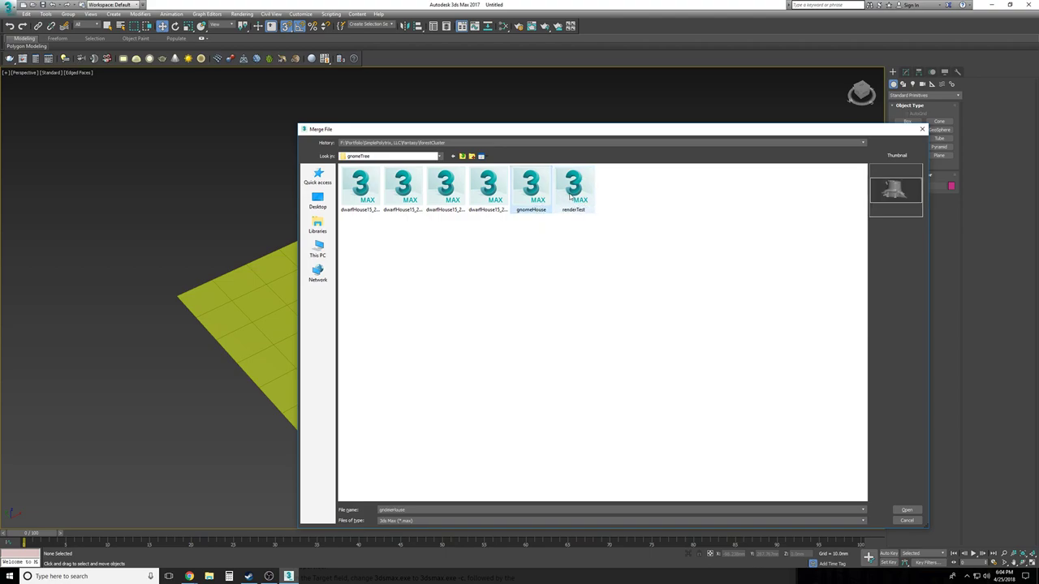
click(917, 511)
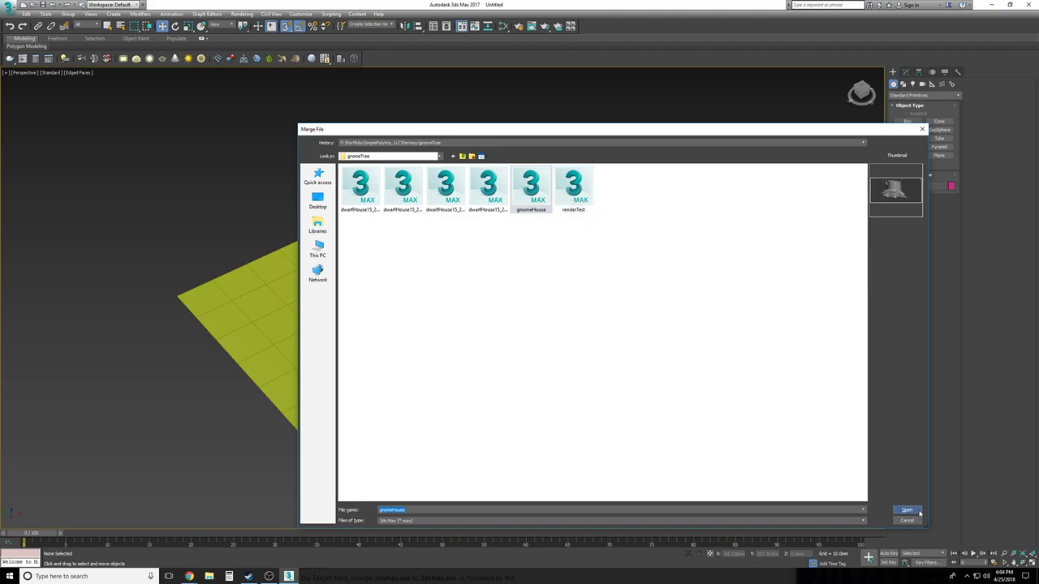
click(485, 238)
click(553, 376)
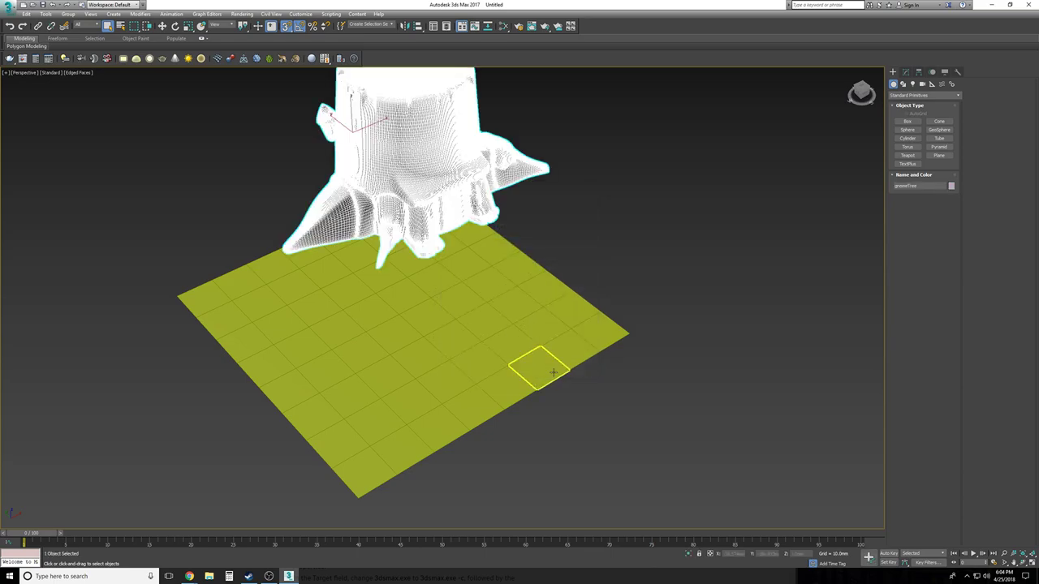
Move the gnomeTree stump off to the side of the plane grid, turn off snapping and deselect the stump
key(w)
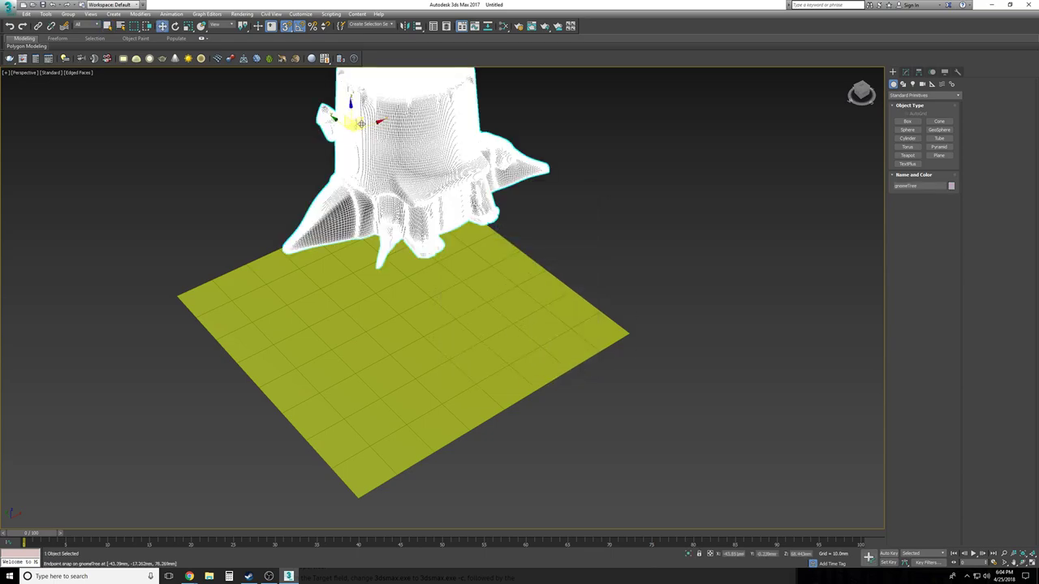
mouse_move(615, 276)
alt+middle_down()
mouse_move(524, 219)
mouse_move(457, 209)
mouse_move(399, 276)
mouse_move(361, 188)
alt+middle_up()
drag(361, 188, 542, 278)
key(s)
click(665, 412)
Raise the stump in the front view until its base is level with the grid, and return to perspective
key(f)
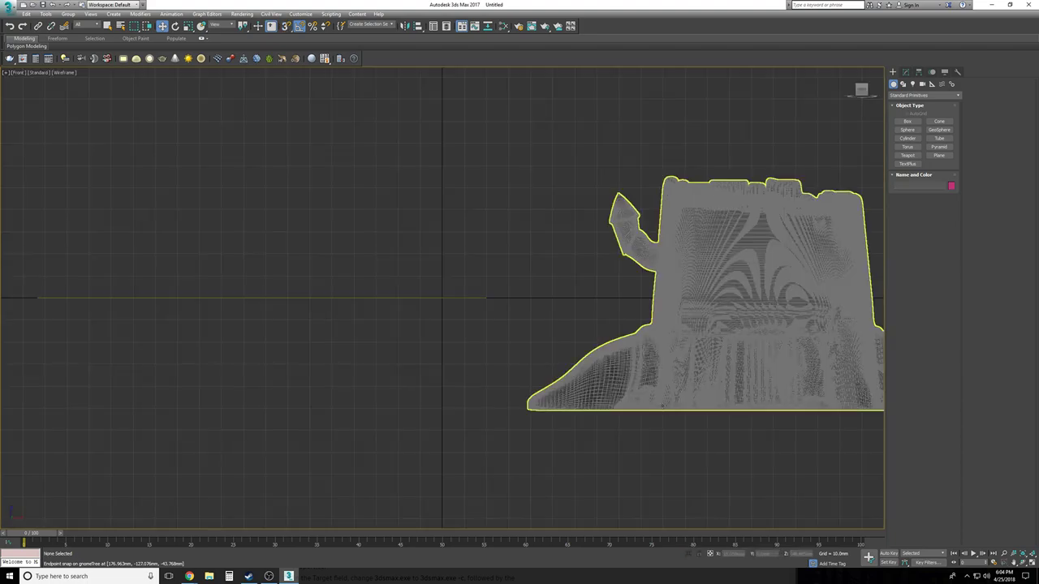
click(645, 237)
drag(645, 237, 644, 122)
click(566, 383)
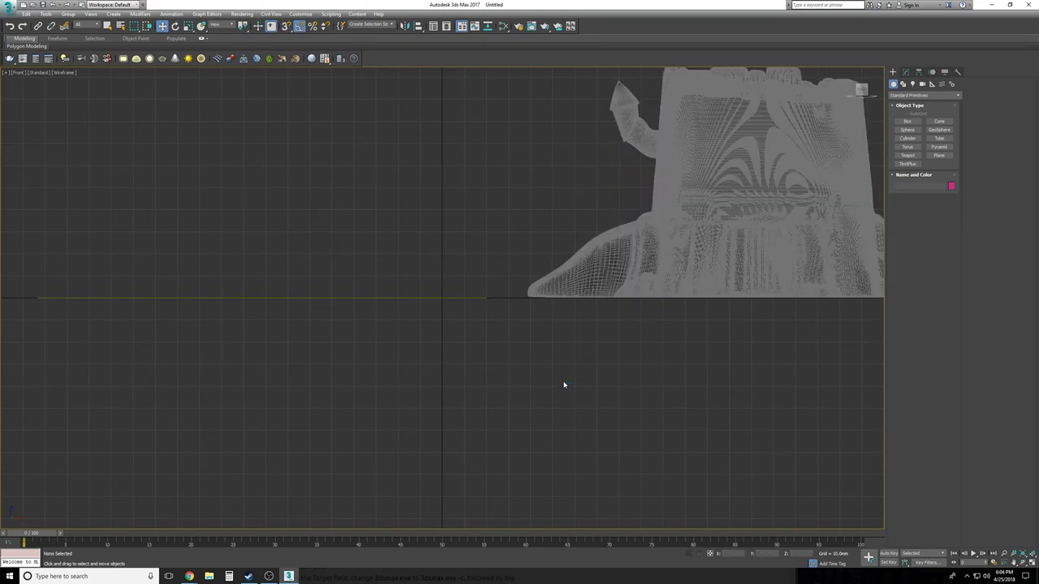
key(p)
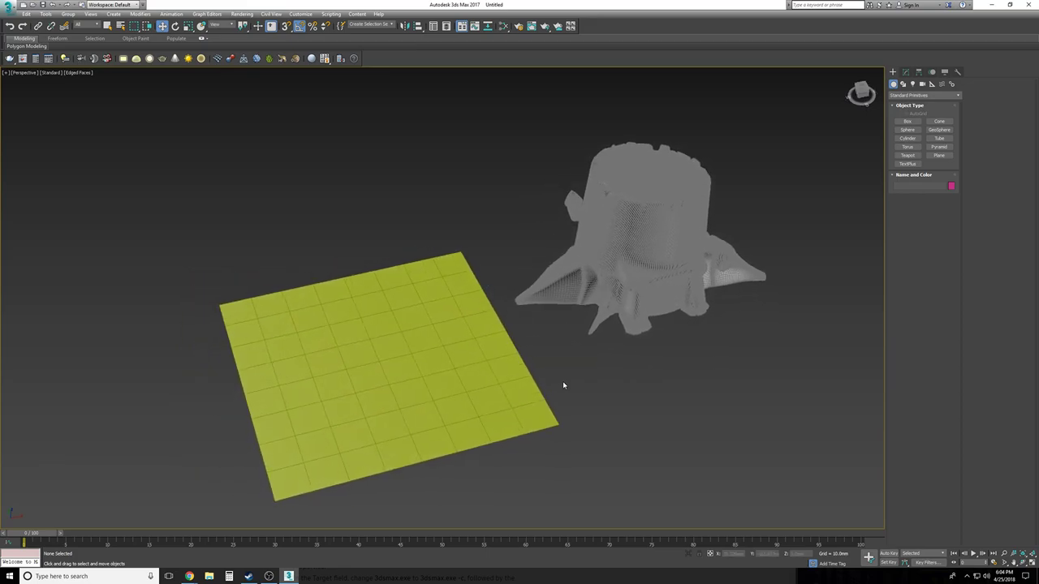
Delete the gnomeTree stump and merge the detailed tree house from the dwarfHouse15_2020 scene file instead
click(617, 284)
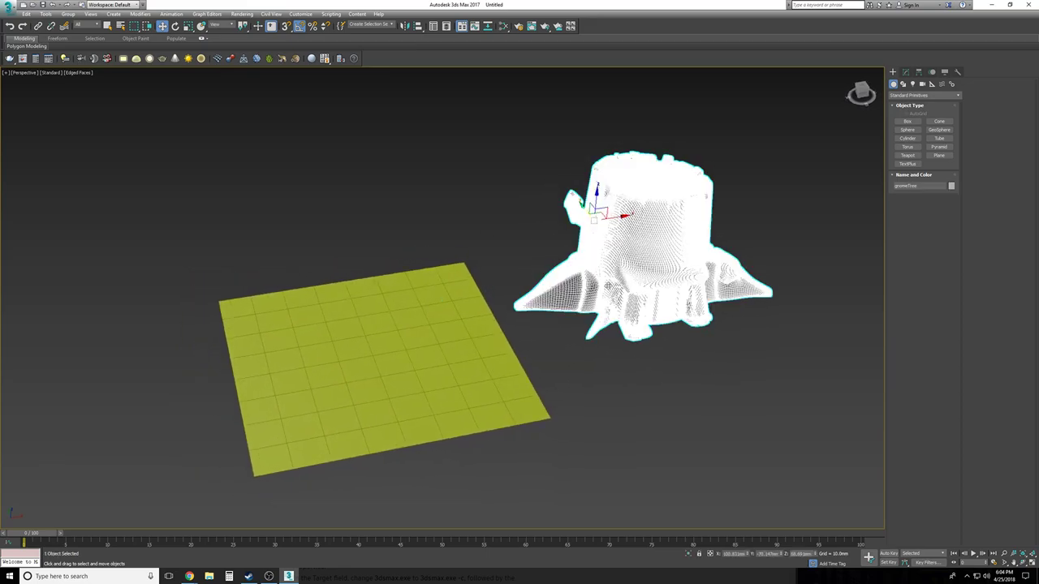
key(Delete)
click(9, 5)
mouse_move(53, 120)
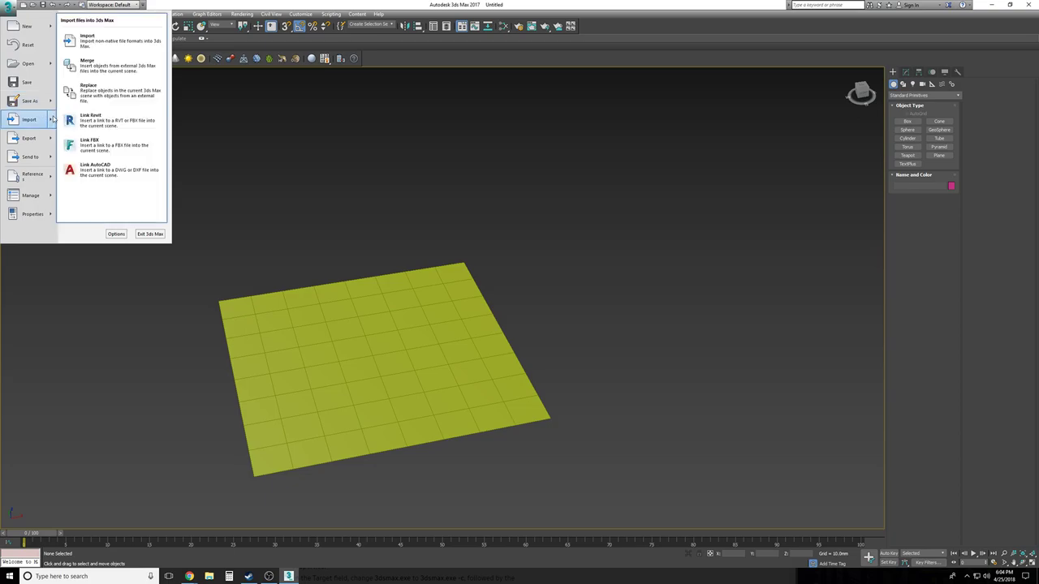
click(110, 73)
click(520, 201)
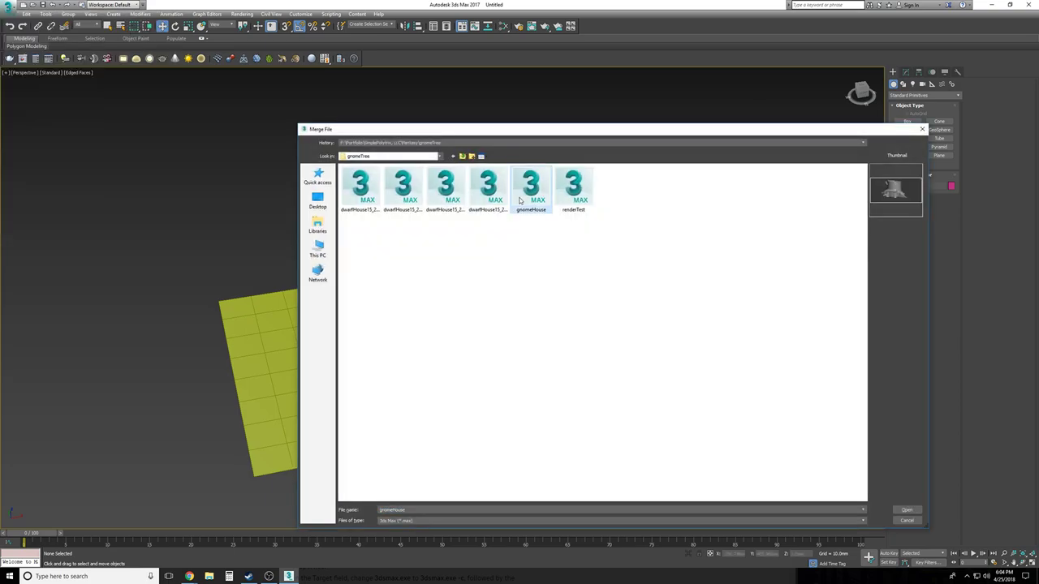
click(487, 189)
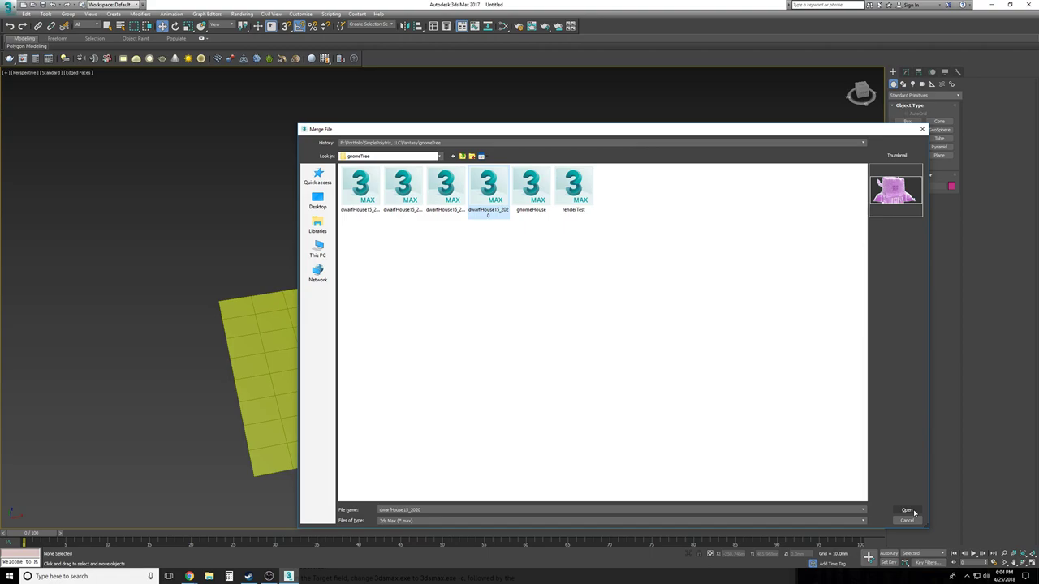
click(907, 510)
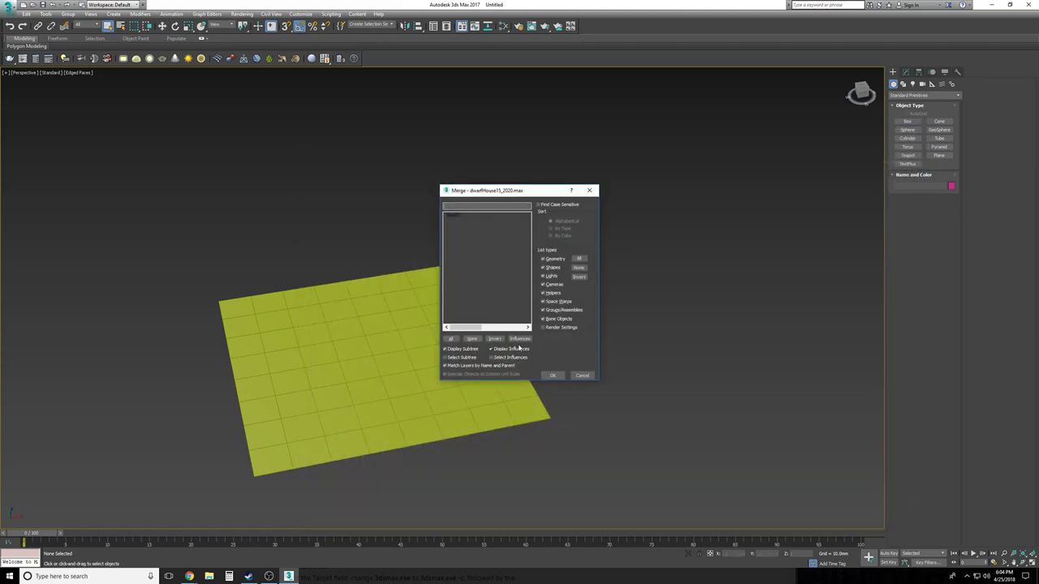
click(471, 215)
click(555, 379)
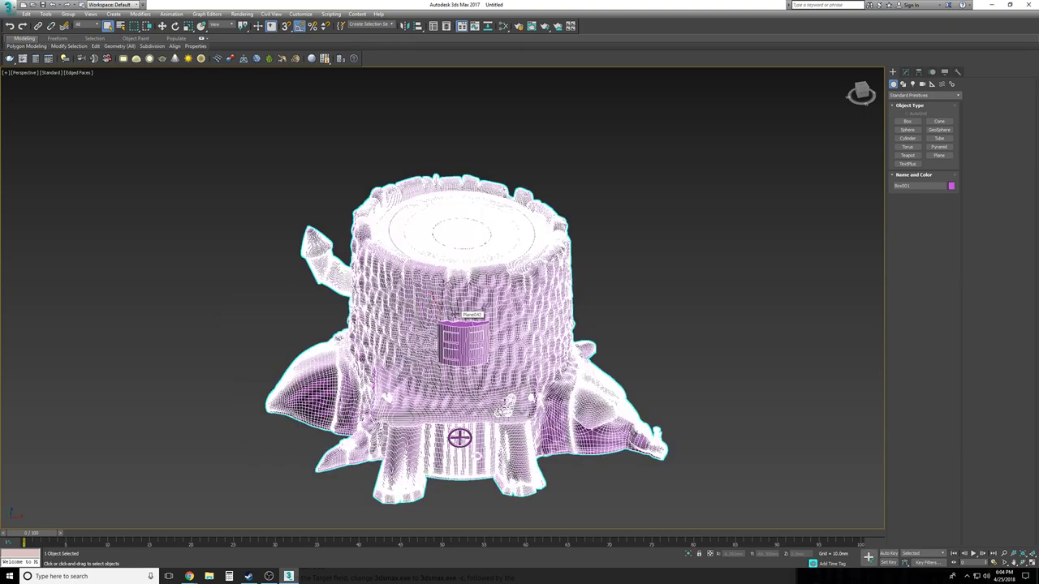
Select the merged tree house and move it right next to the plane grid in the top view
click(690, 373)
click(456, 437)
scroll(476, 329, down, 10)
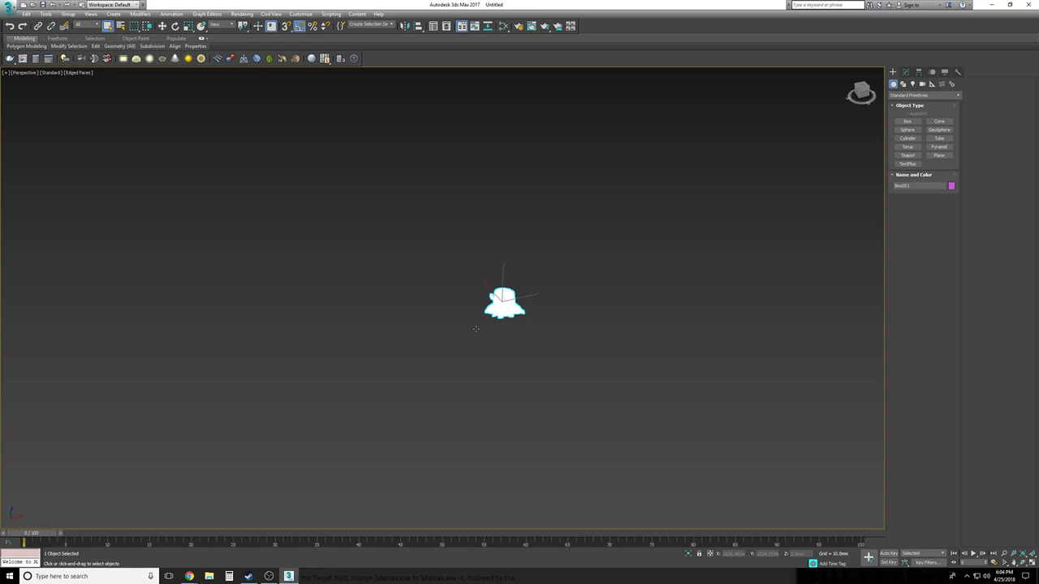
key(t)
key(z)
scroll(610, 364, down, 6)
scroll(581, 383, down, 5)
key(w)
drag(582, 366, 459, 449)
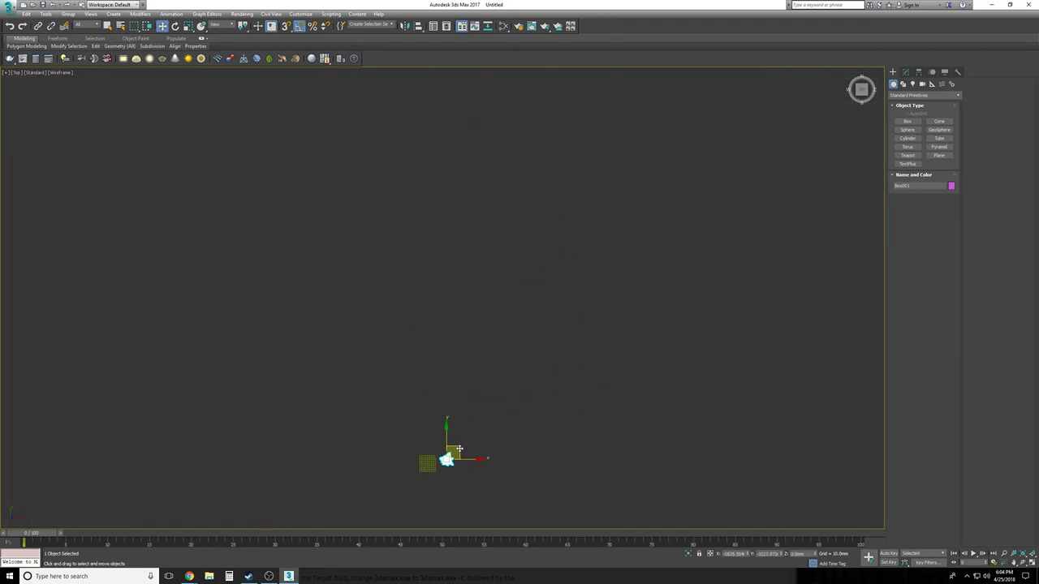
Place the tree house on the middle of the grid in perspective and deselect it to compare their footprints
key(p)
key(z)
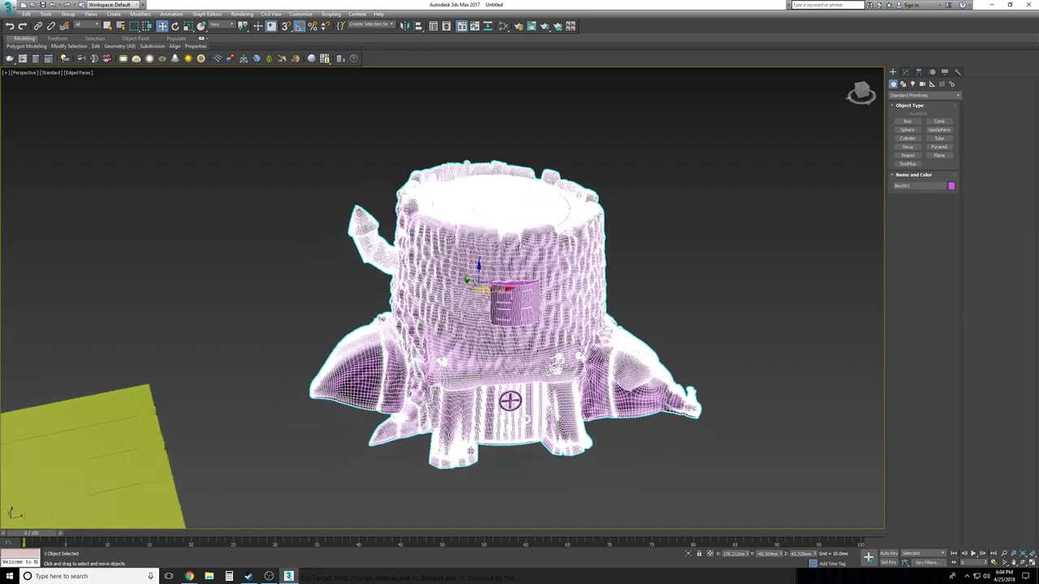
scroll(503, 438, down, 8)
drag(658, 253, 301, 319)
alt+middle_drag(681, 364, 677, 365)
click(678, 366)
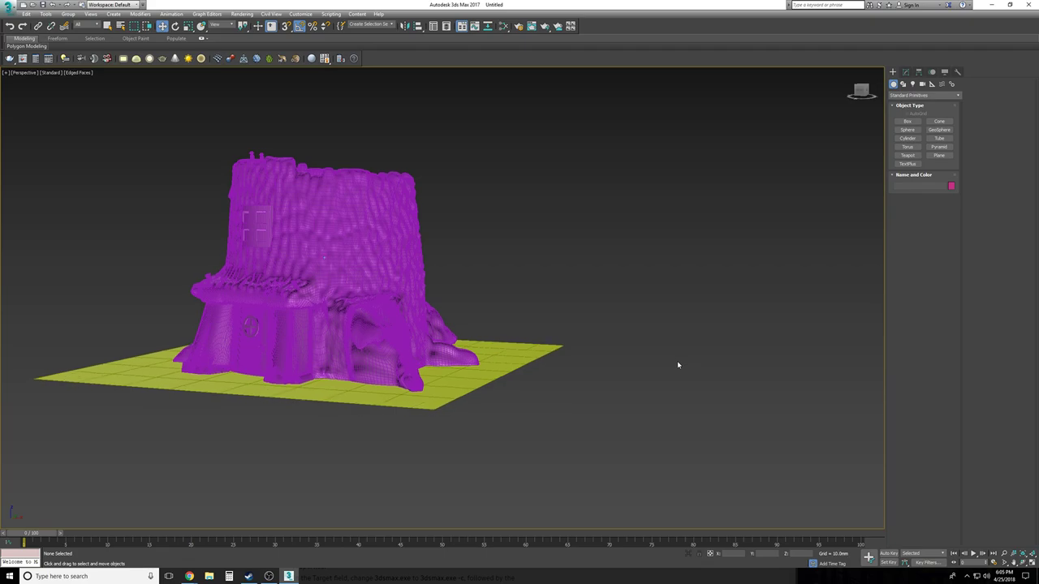
Move the tree house off the grid and delete it
click(407, 335)
alt+middle_drag(732, 354, 680, 351)
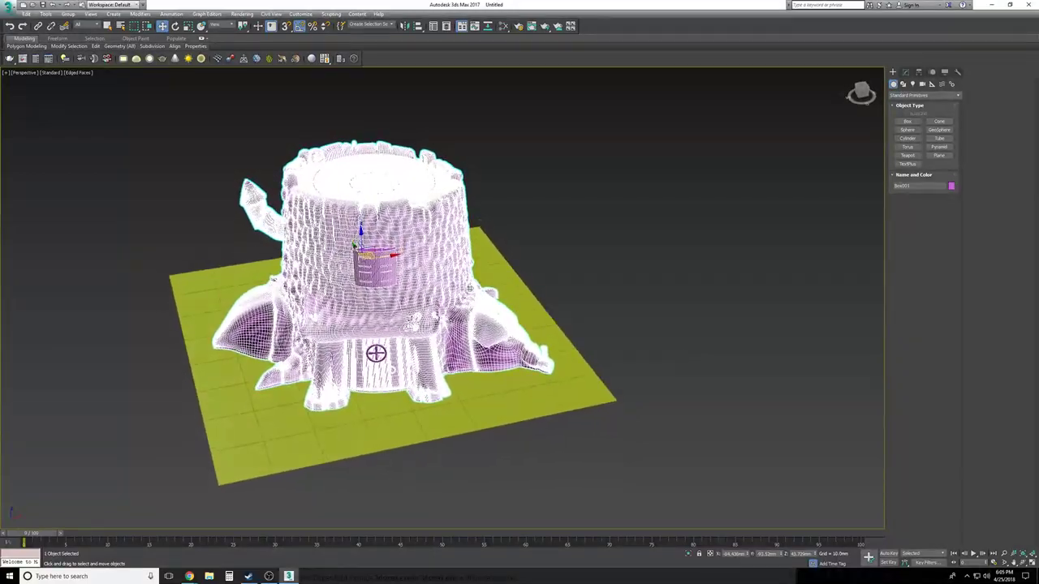
drag(366, 253, 700, 209)
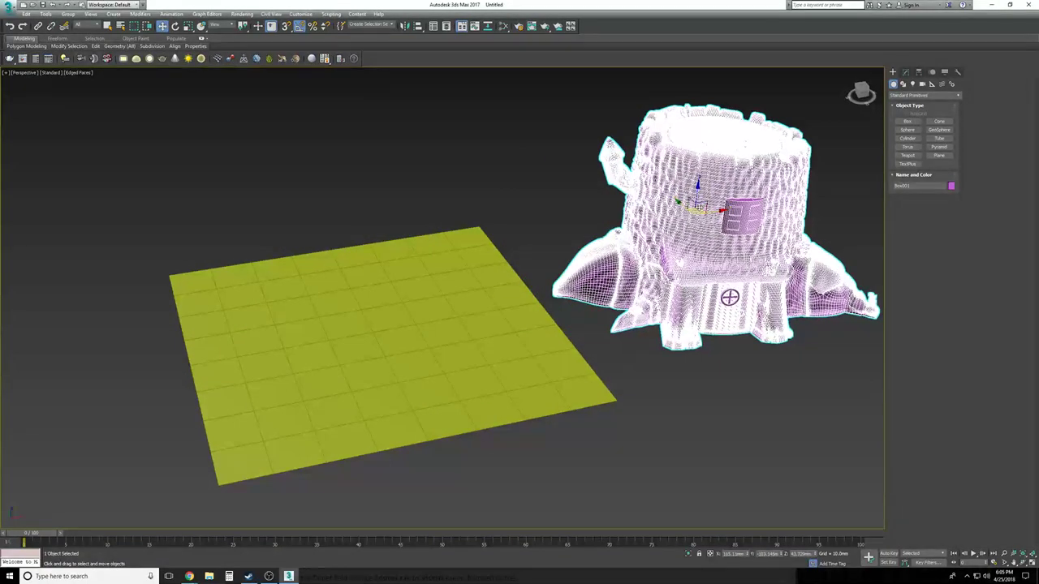
key(Delete)
alt+middle_drag(703, 335, 764, 363)
scroll(760, 363, down, 1)
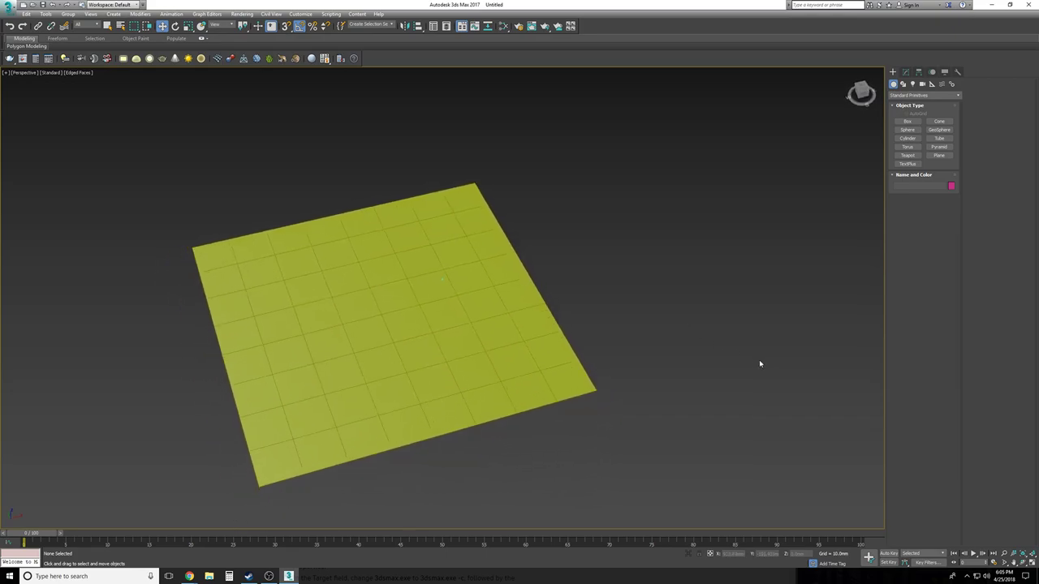
key(alt+Tab)
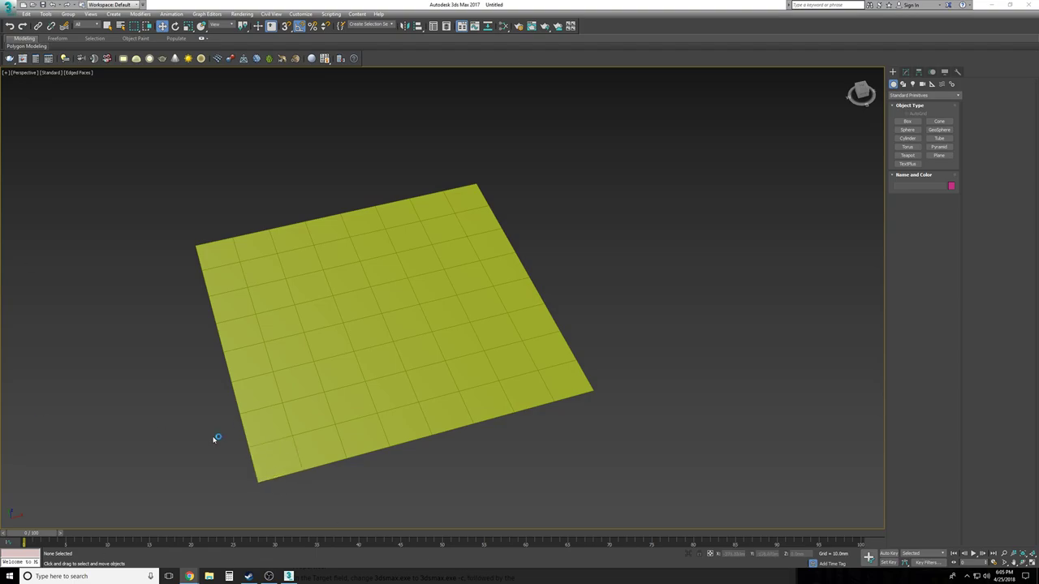
alt+middle_drag(654, 427, 636, 431)
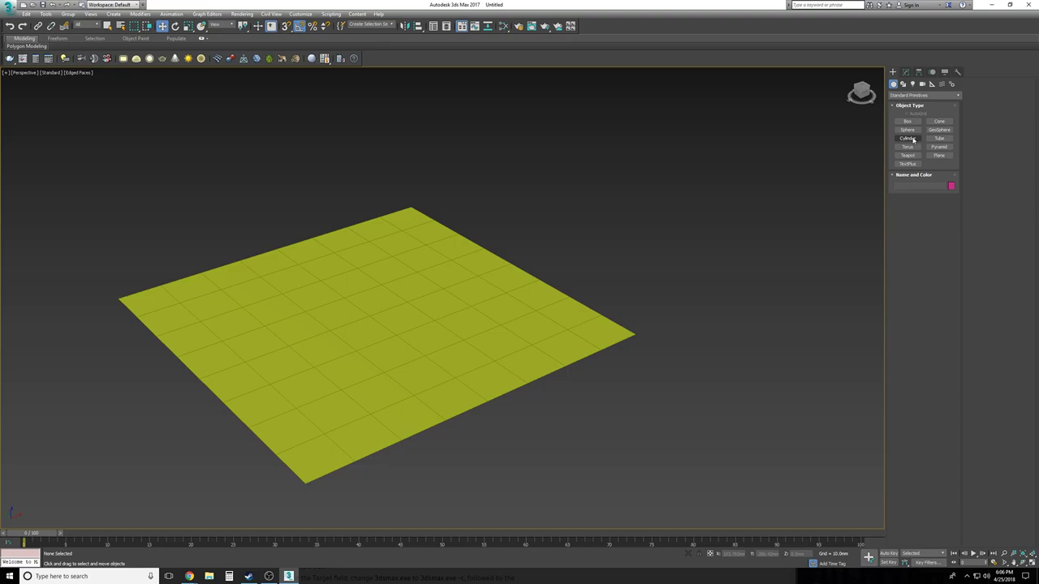
Create a tapered cone on a lower-left grid intersection, base radius about 24 mm, top radius about 20 mm, height about 29 mm, and show it in perspective
click(939, 121)
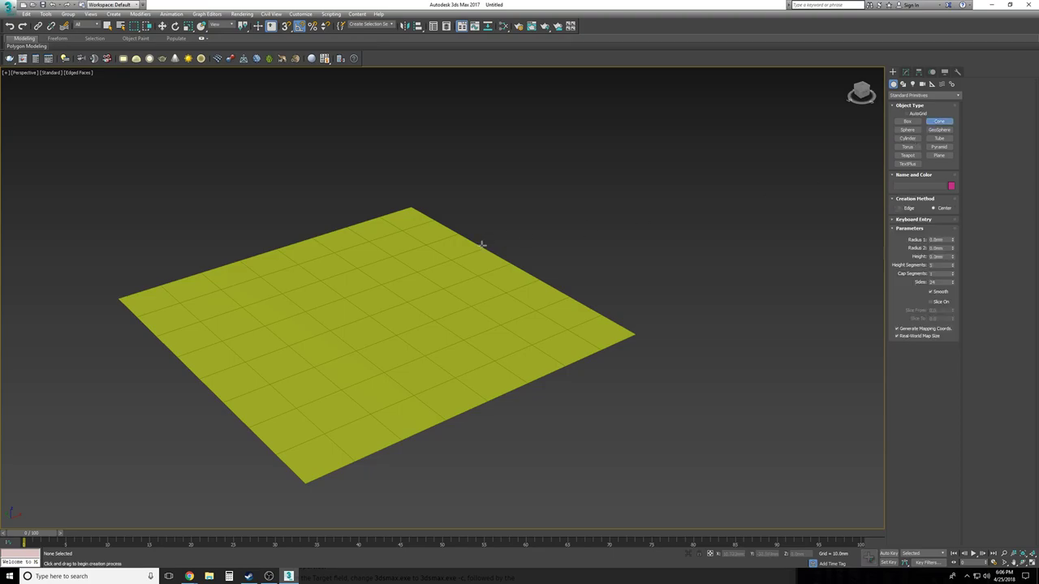
key(t)
key(z)
key(F3)
middle_drag(445, 389, 341, 375)
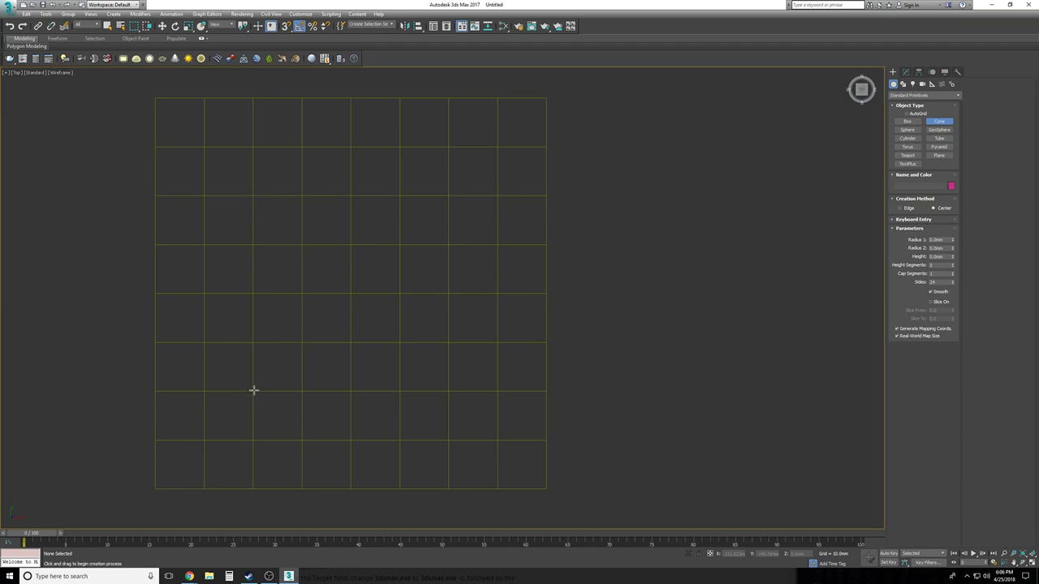
drag(252, 391, 217, 362)
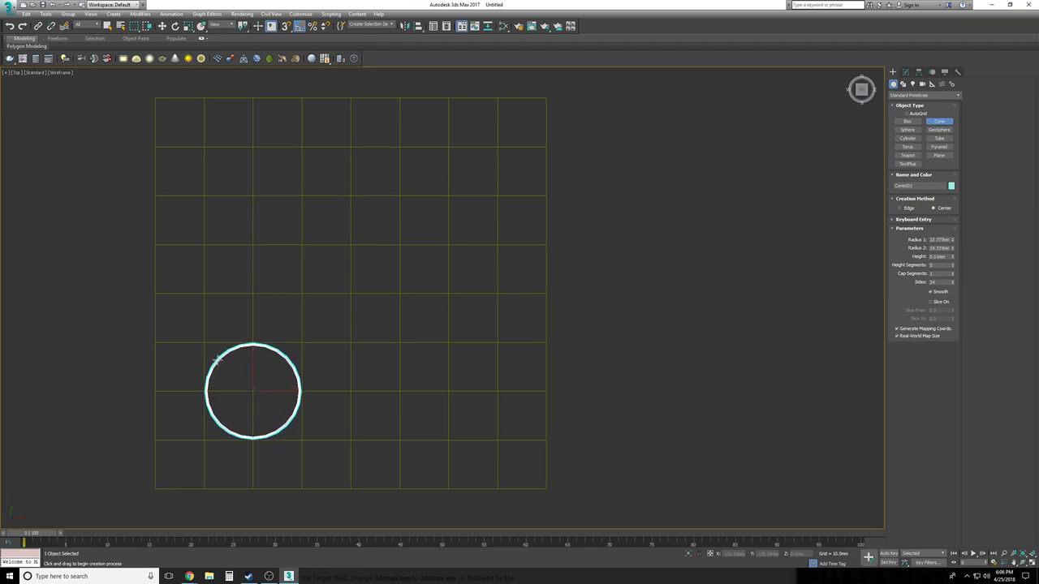
click(236, 307)
click(238, 316)
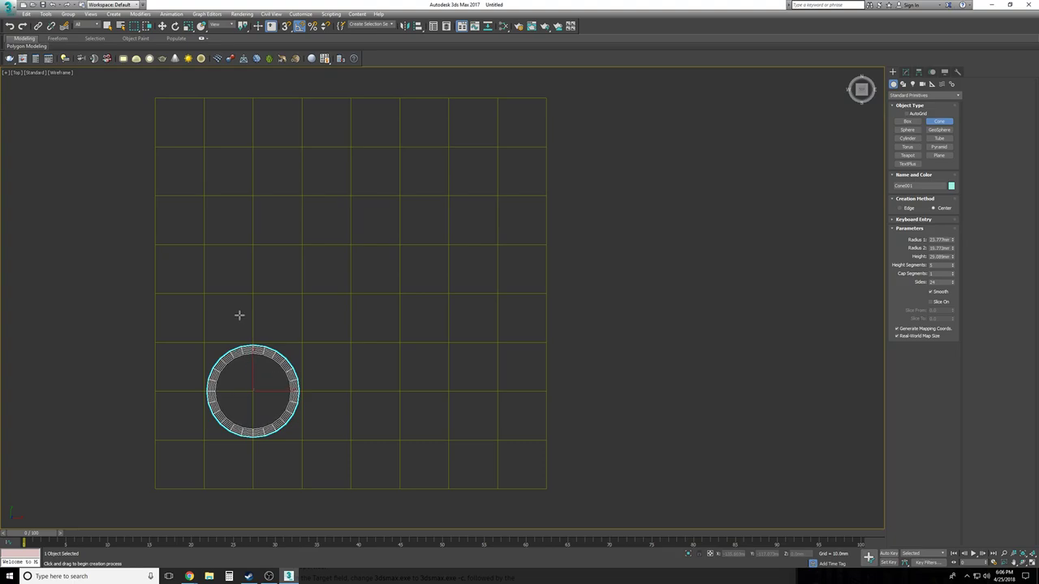
key(p)
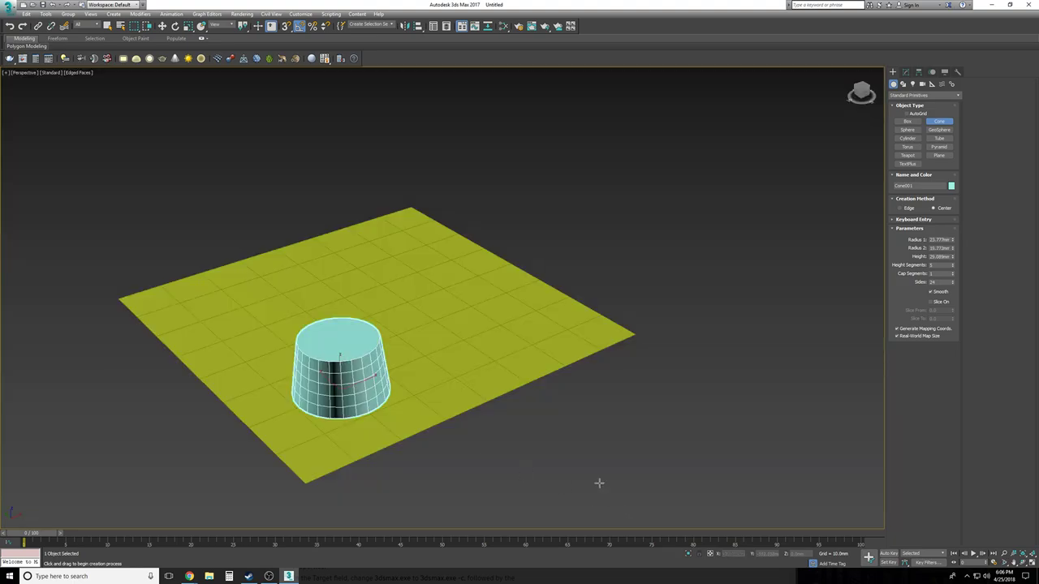
right_click(601, 482)
alt+middle_drag(599, 469, 600, 472)
scroll(600, 472, down, 3)
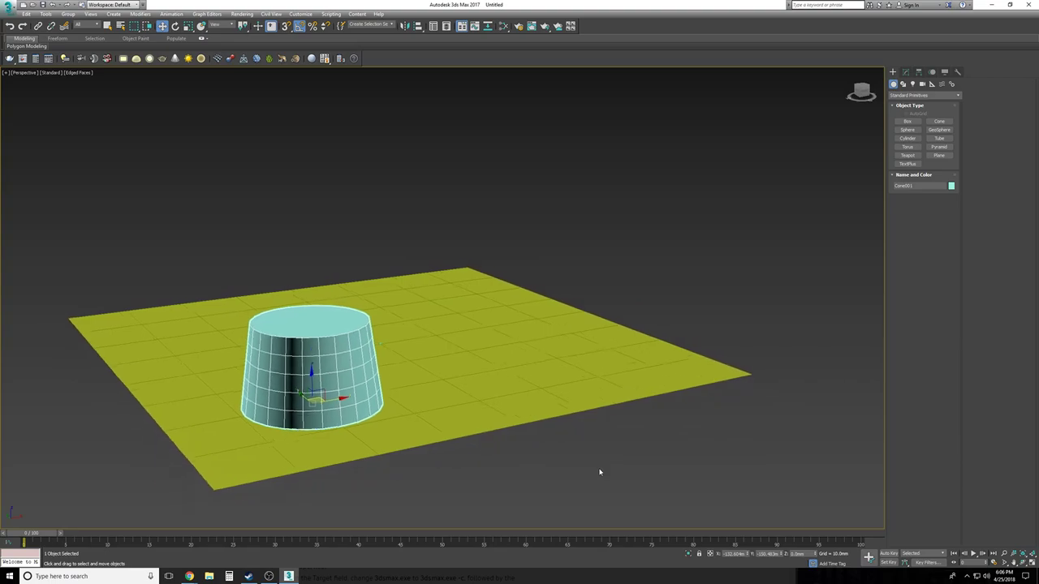
middle_drag(293, 311, 285, 333)
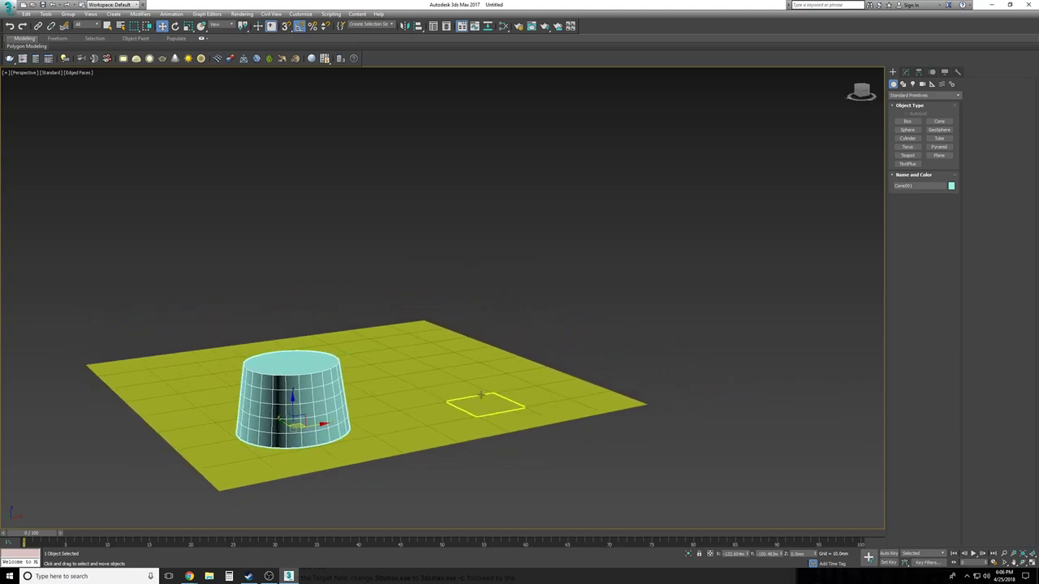
Set the cone's base radius to 24 mm, top radius to 20 mm and height to 30 mm
key(s)
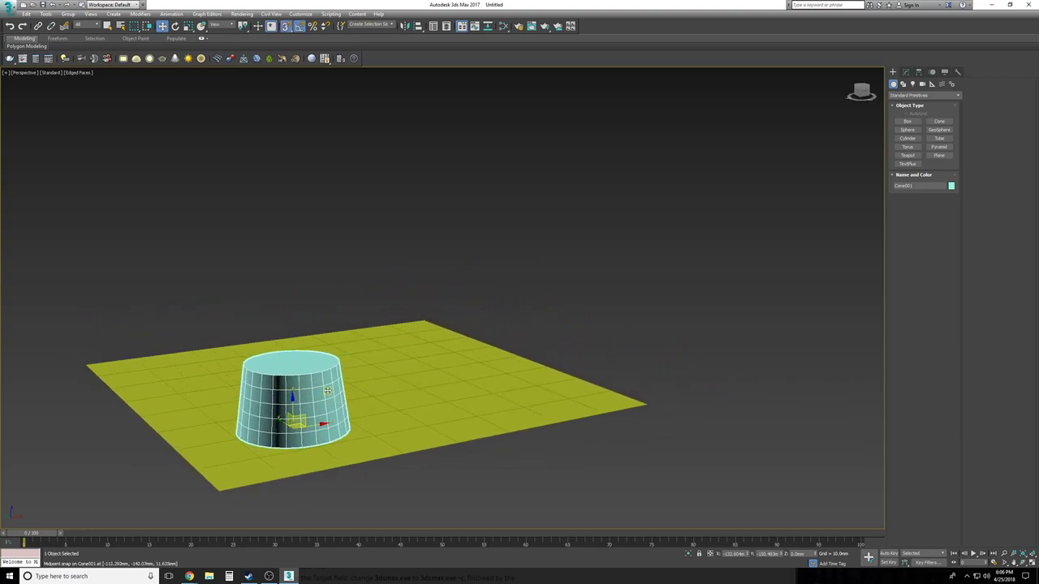
alt+middle_drag(557, 423, 556, 417)
key(s)
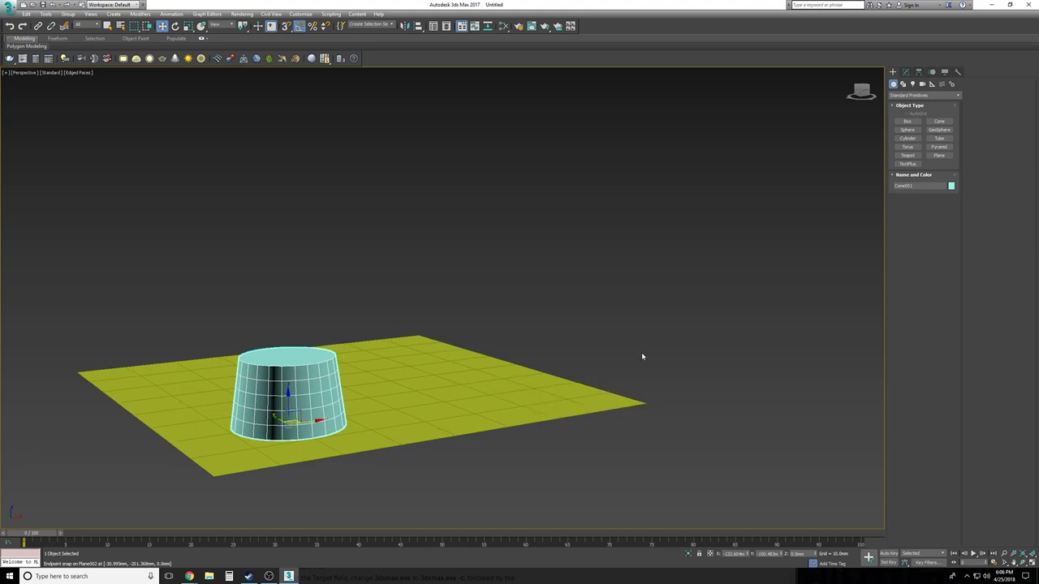
click(905, 73)
alt+middle_drag(820, 235, 817, 253)
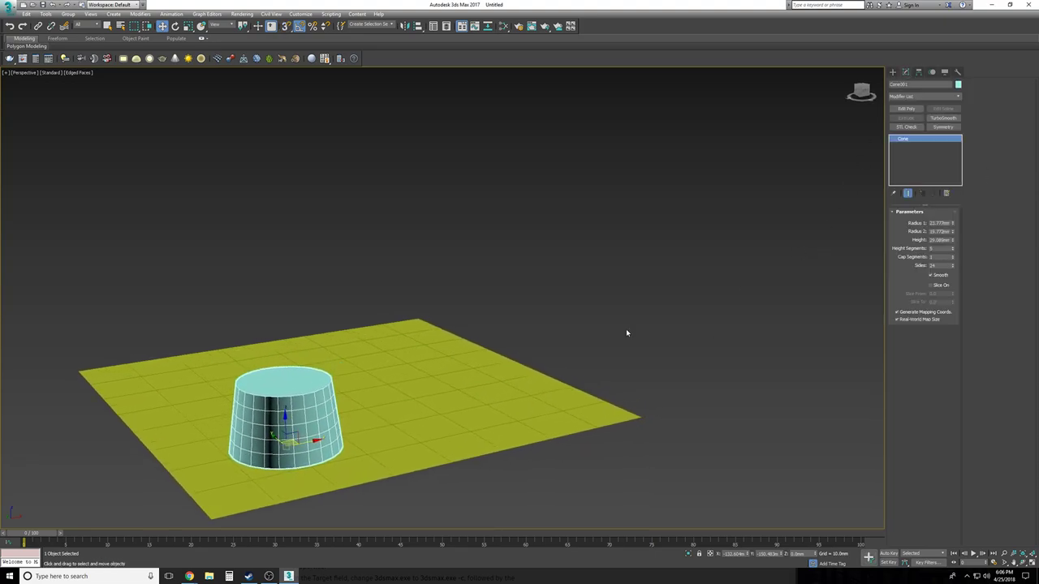
alt+middle_drag(543, 376, 544, 369)
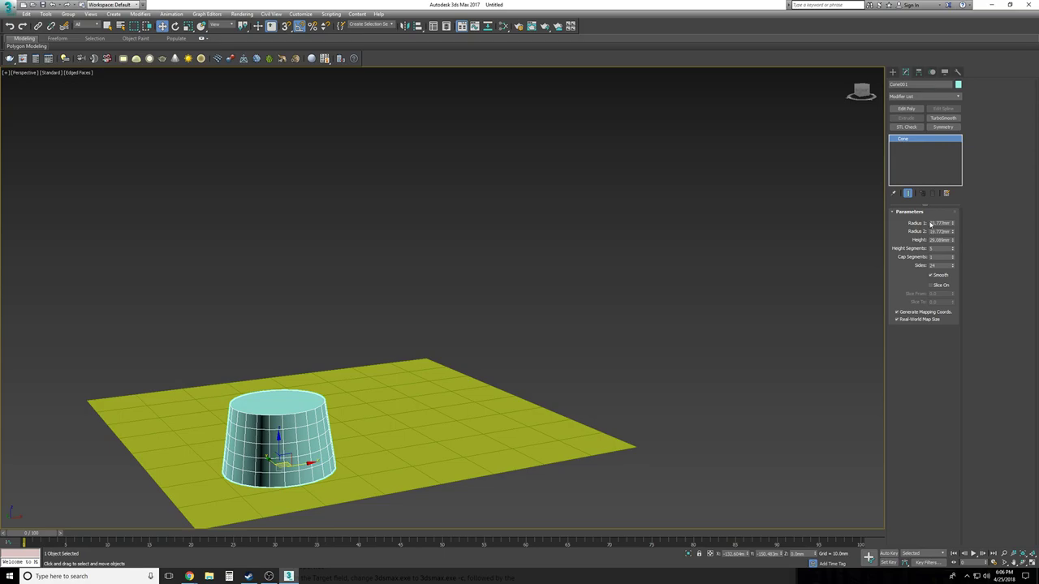
double_click(932, 223)
text(24)
key(Tab)
text(20)
key(Tab)
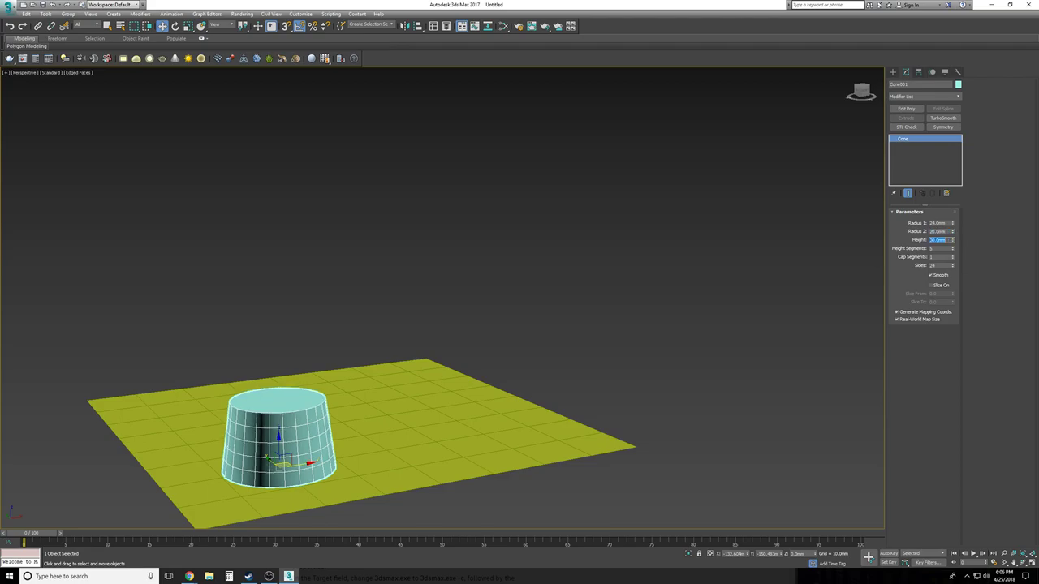
click(776, 303)
Add an Edit Poly modifier to the cone and select its top polygon
click(301, 430)
scroll(301, 427, up, 6)
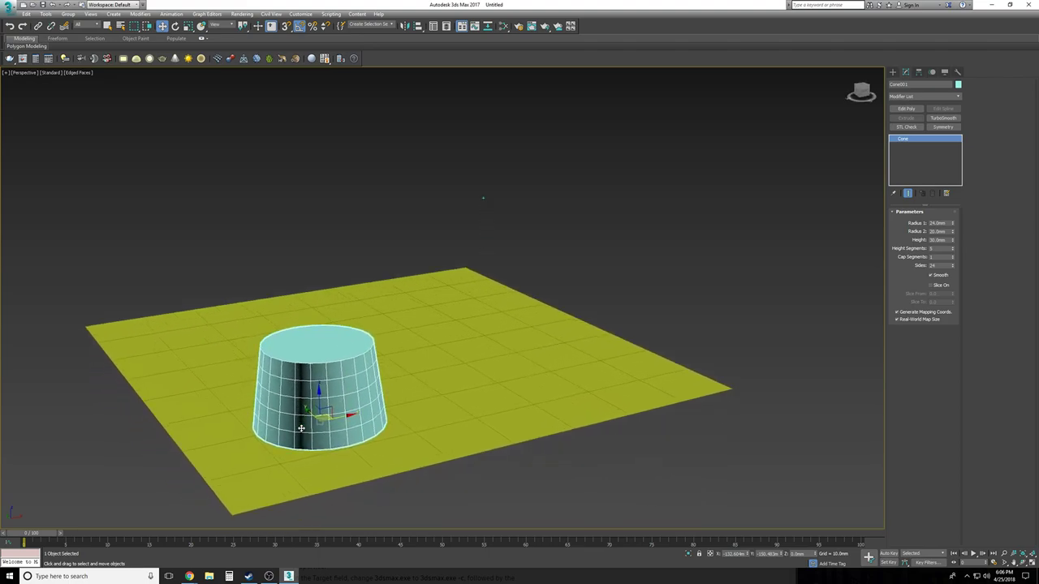
click(906, 108)
click(900, 139)
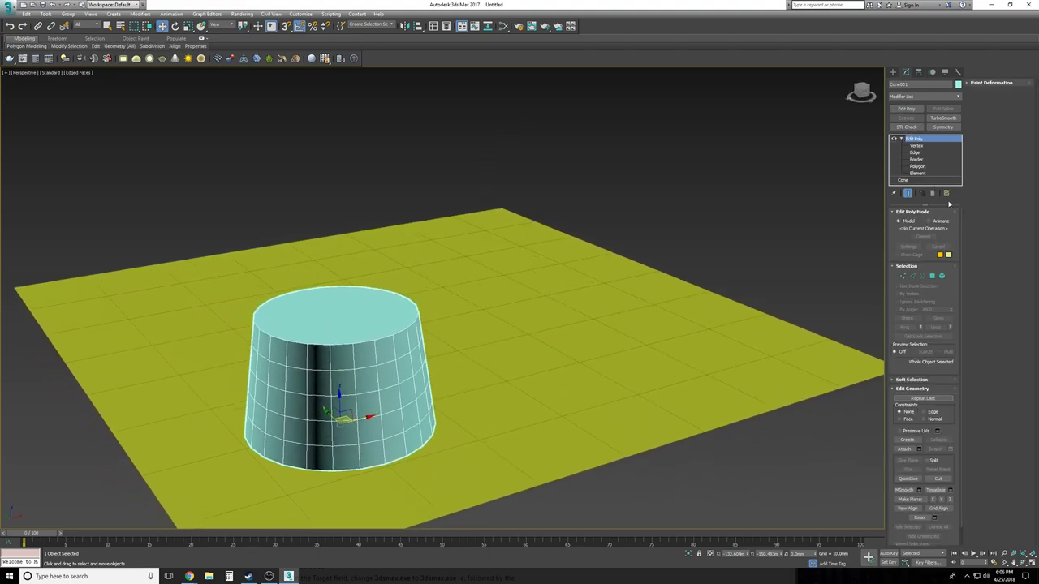
click(917, 166)
click(345, 307)
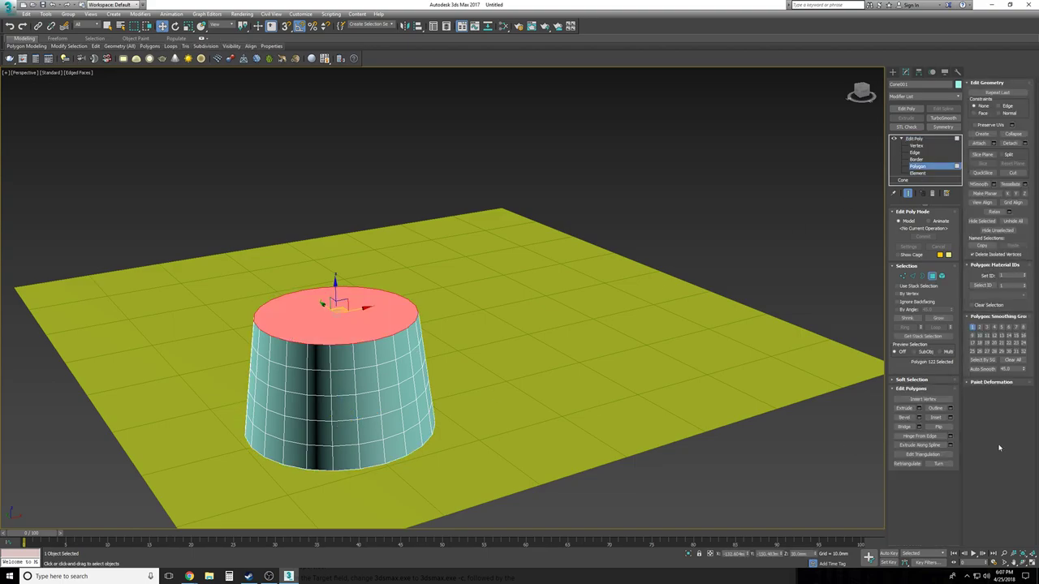
Inset the cone's top polygon with a Bevel outline of -3 mm and apply it
click(919, 418)
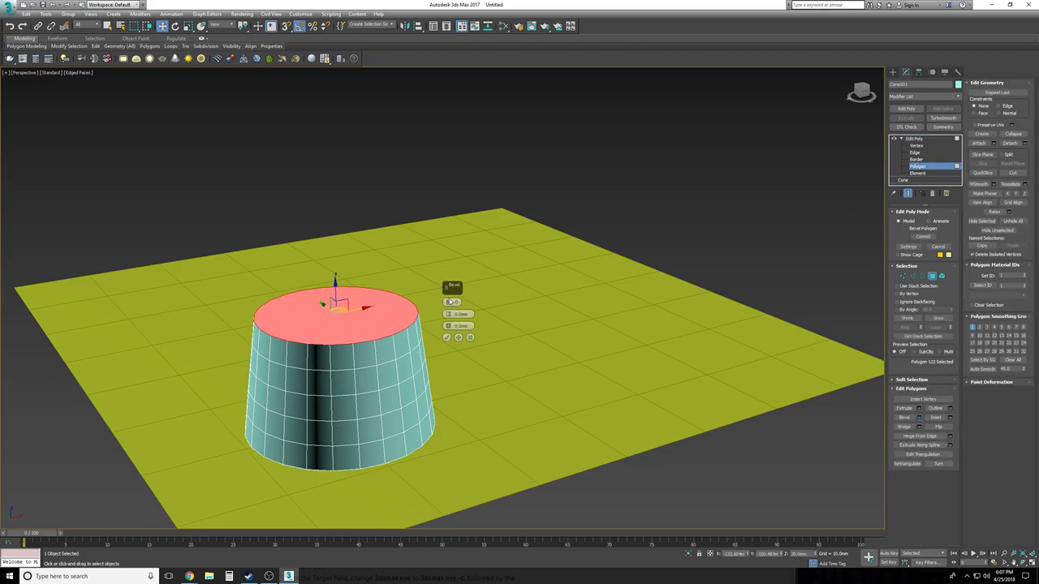
drag(446, 325, 446, 338)
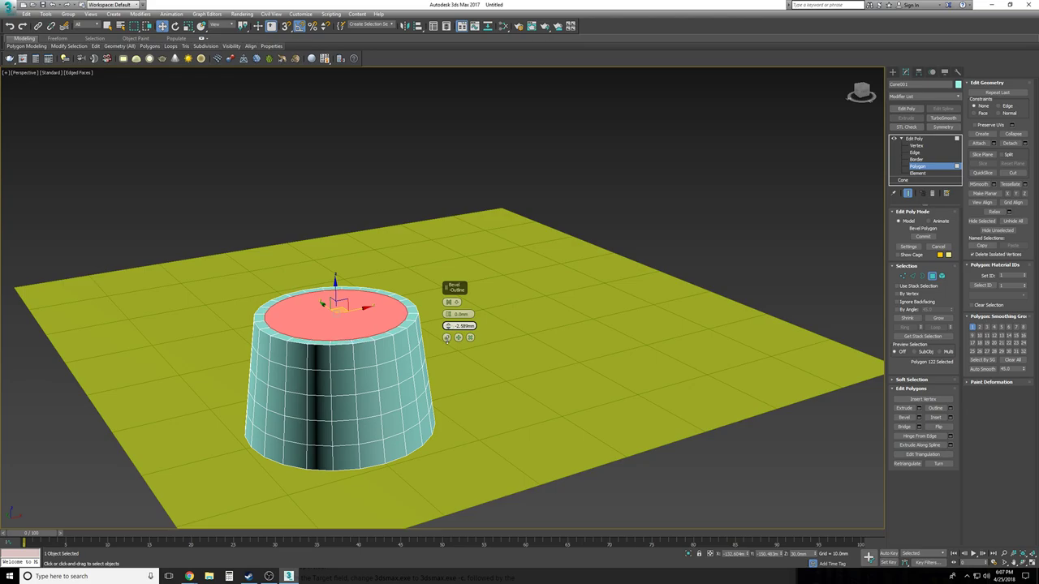
double_click(465, 326)
text(--3)
key(Return)
click(459, 339)
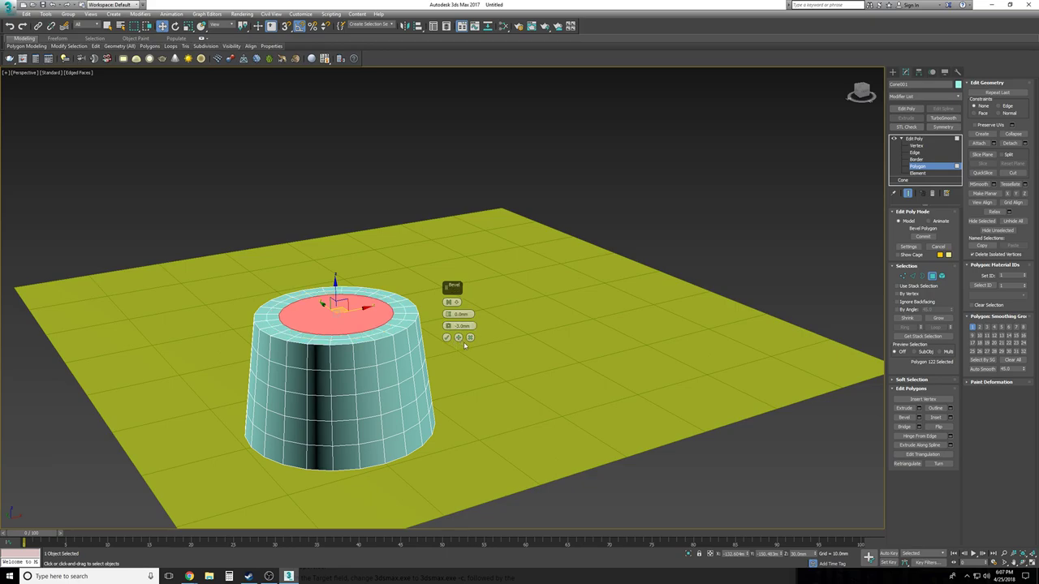
Try raising the inset top face with Bevel, cancel it, and remove the Edit Poly modifier from the cone
right_click(448, 327)
drag(449, 317, 441, 218)
alt+middle_drag(536, 380, 547, 354)
click(470, 338)
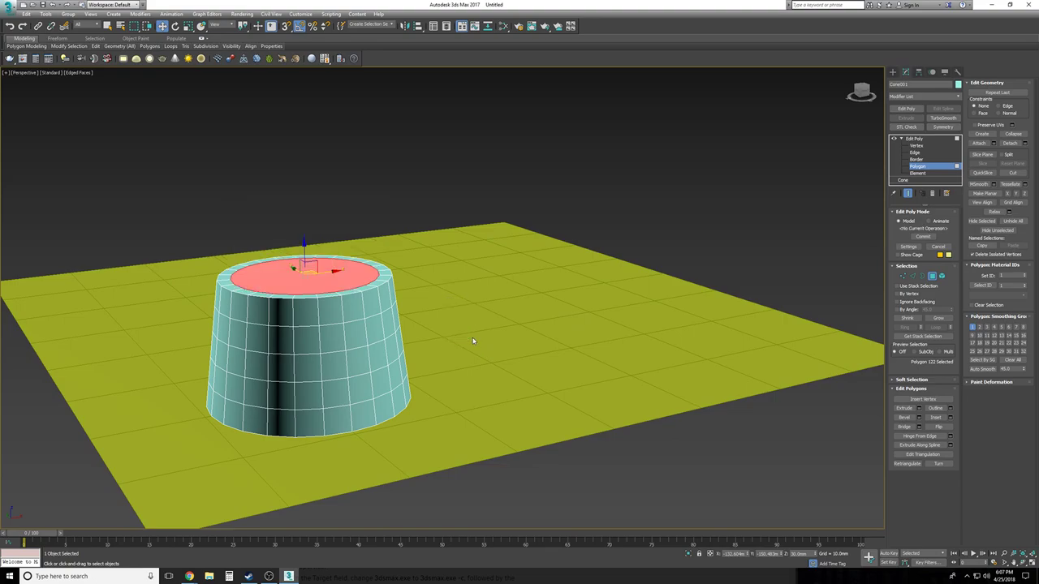
click(931, 140)
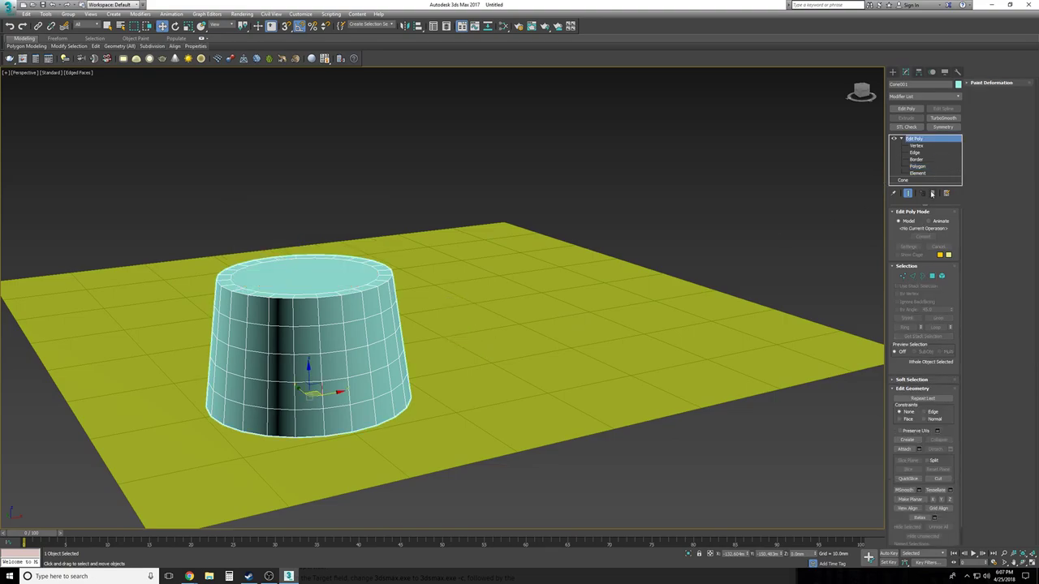
click(932, 194)
Set the cone's sides to 60 and its height segments to 20
click(935, 266)
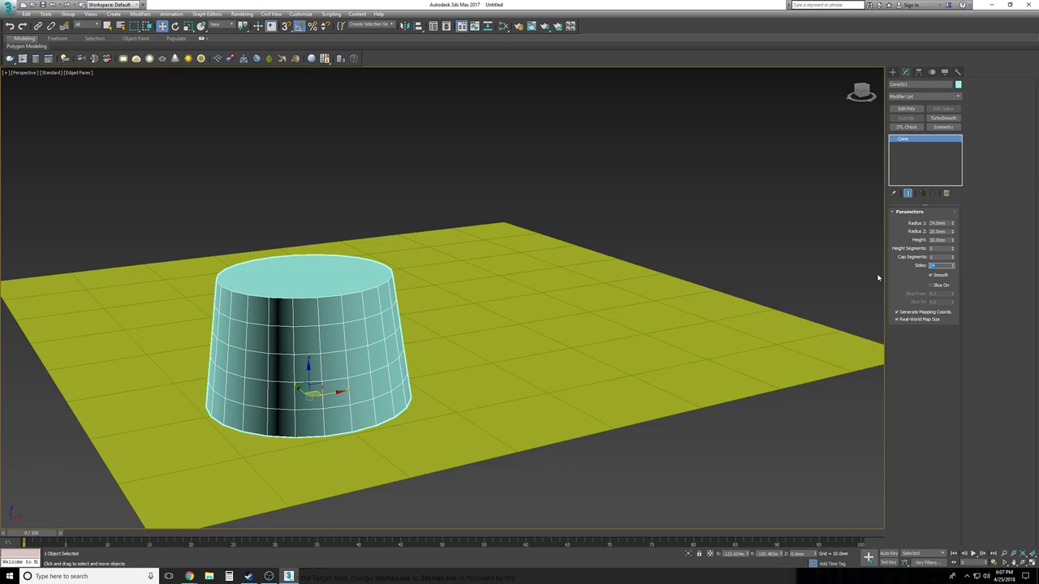
text(48)
key(Return)
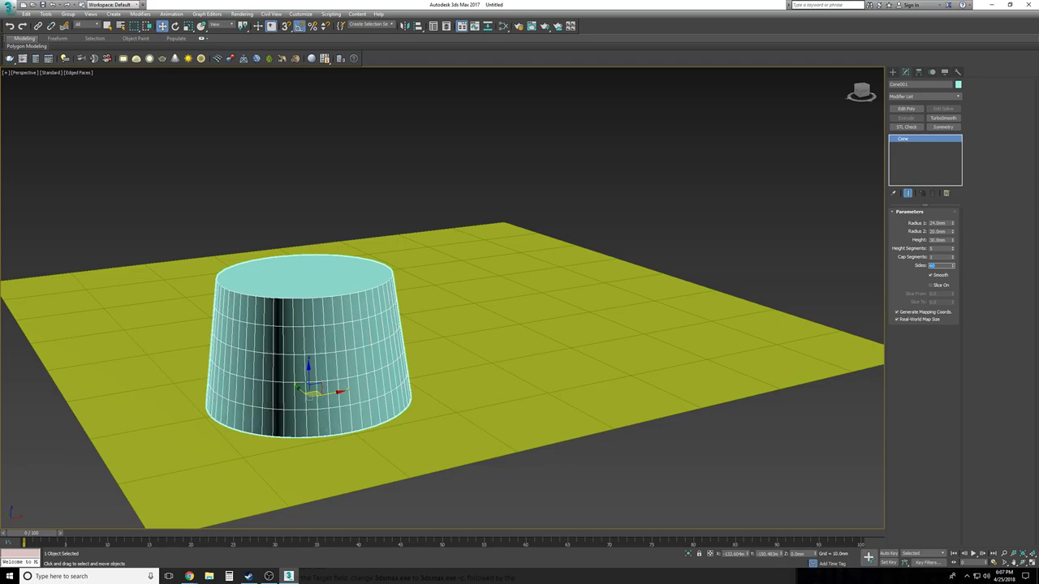
right_click(953, 250)
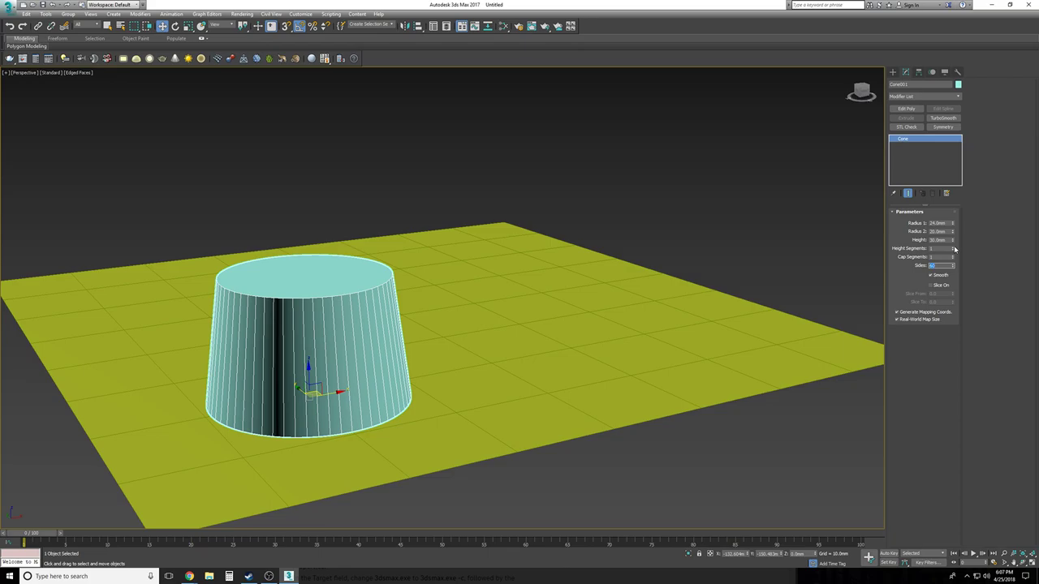
click(953, 247)
text(20)
key(Return)
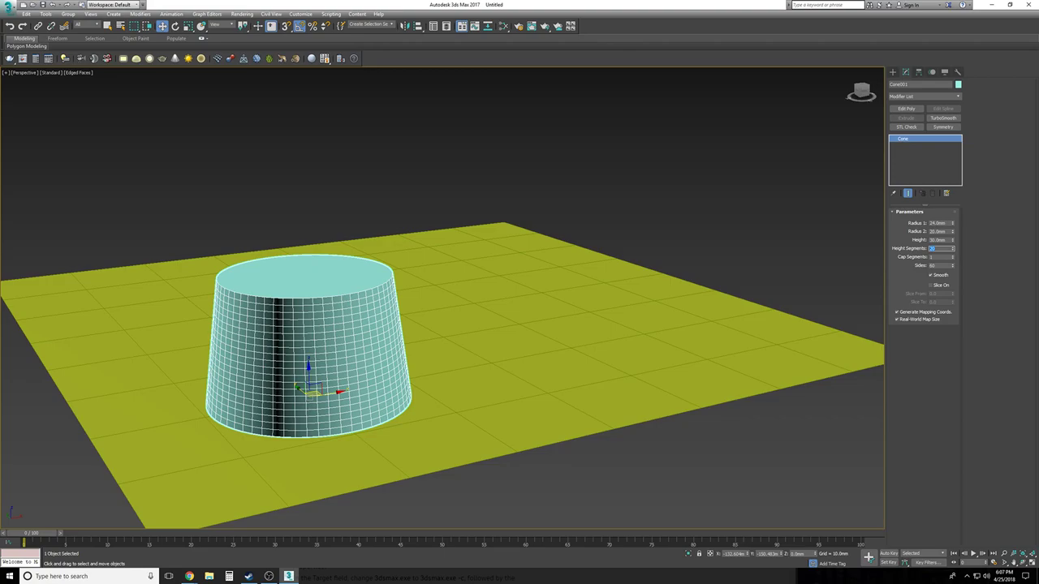
Add an Edit Poly modifier to the denser cone and select its top cap polygon
scroll(568, 319, up, 5)
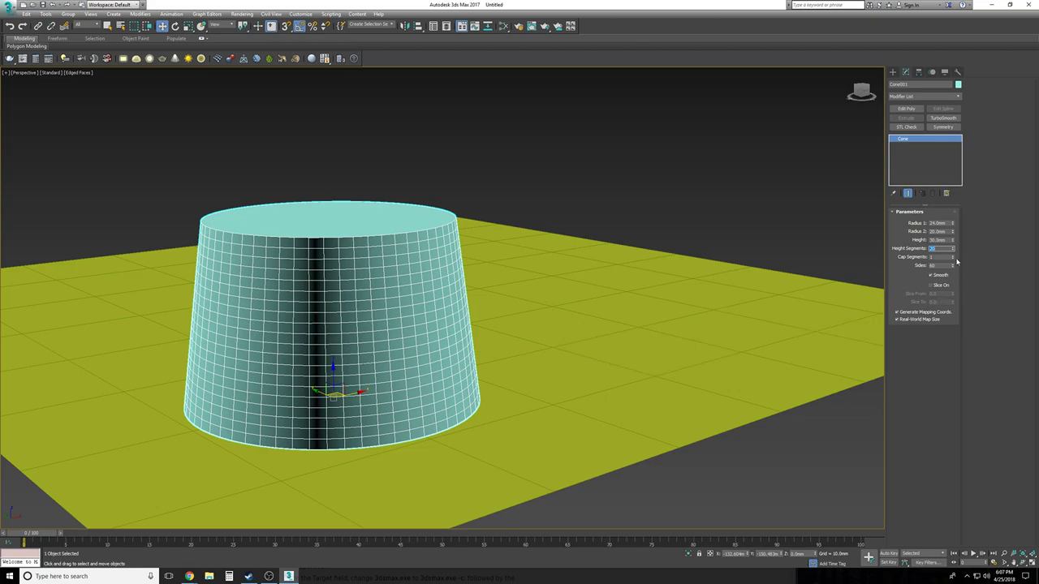
alt+middle_drag(690, 207, 680, 241)
scroll(679, 241, down, 1)
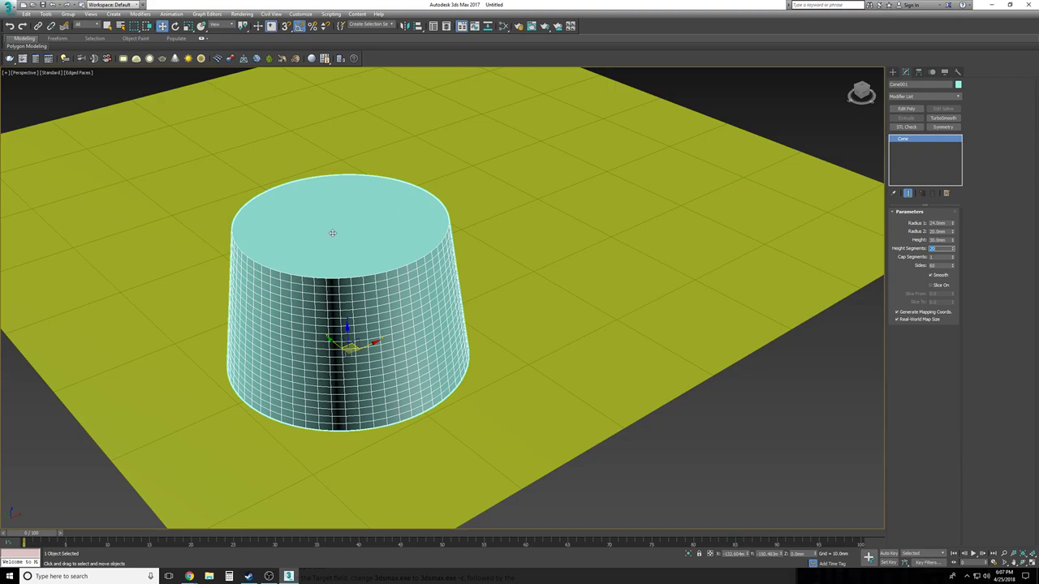
click(905, 108)
click(901, 139)
click(918, 166)
click(387, 225)
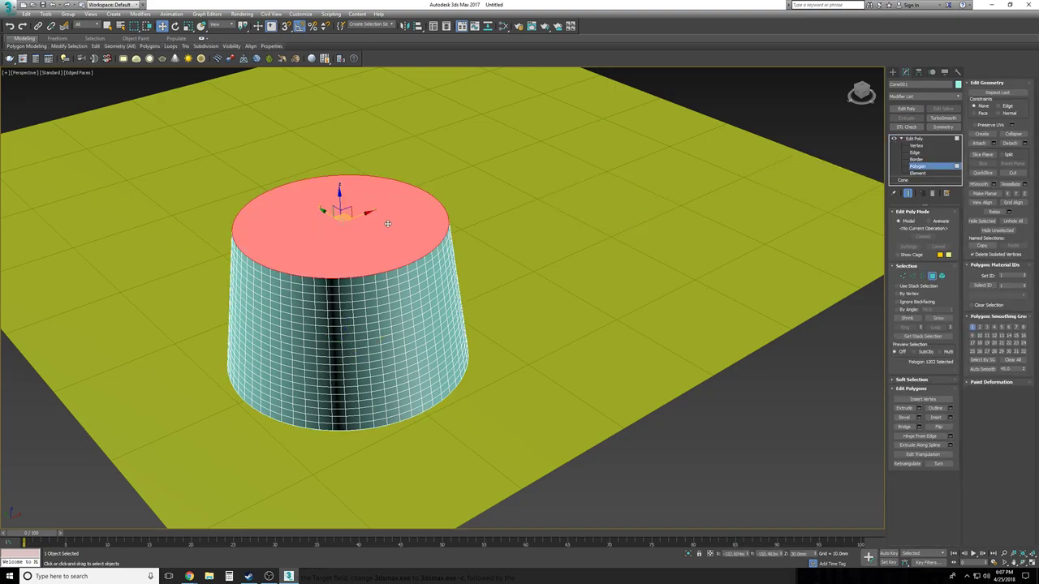
Inset the denser cone's cap with a Bevel outline of -3 mm and apply it, keeping the Bevel settings open
click(919, 417)
drag(453, 285, 526, 253)
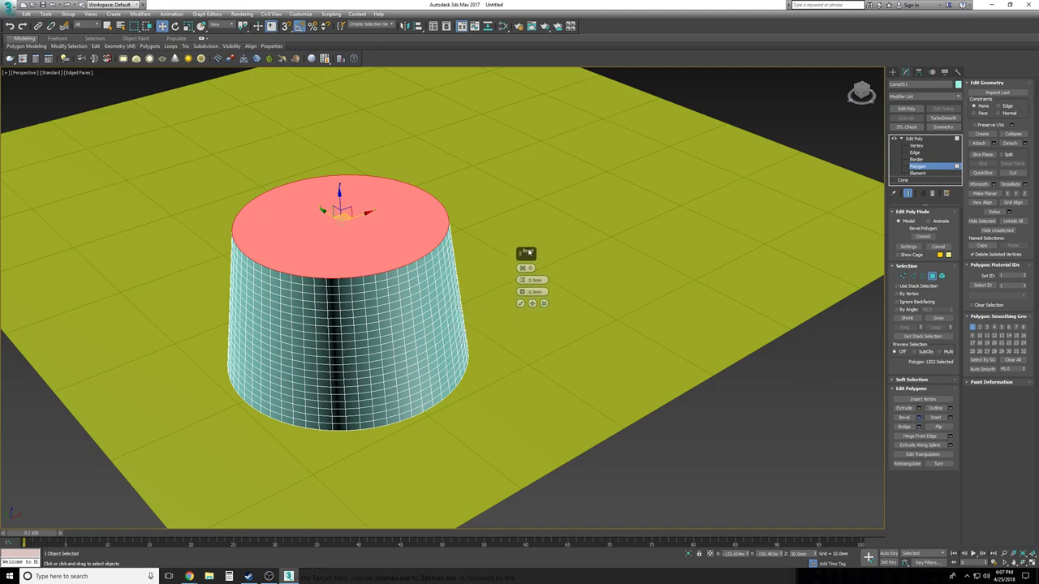
drag(522, 291, 598, 287)
text(-3)
key(Return)
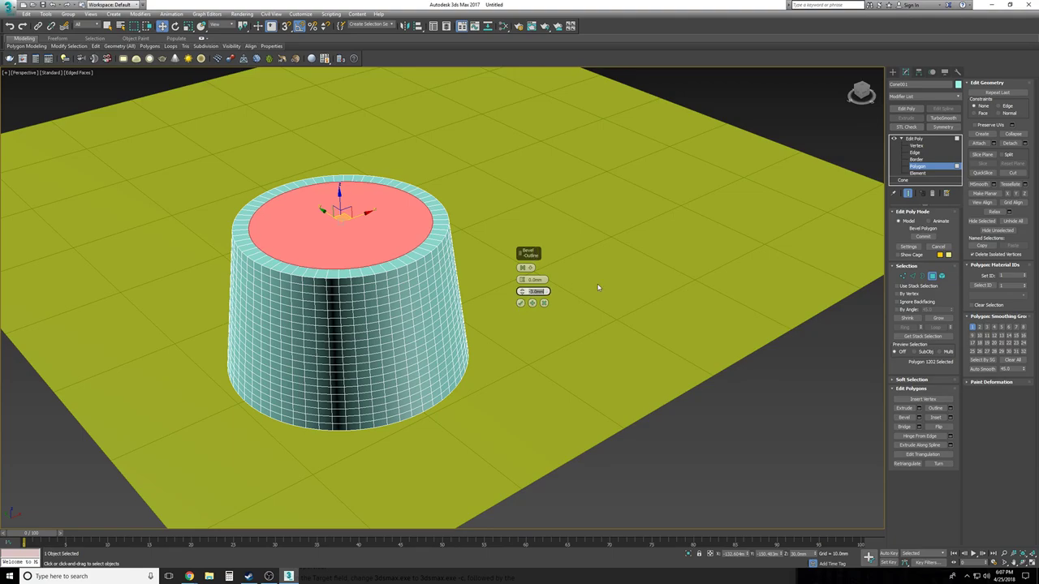
click(533, 303)
Reset the Bevel outline to 0 and raise the inner cap about 22 mm into a cylinder above the cone
right_click(521, 291)
drag(522, 280, 528, 148)
alt+middle_drag(559, 268, 489, 236)
Hide the edged faces and switch the perspective view's shading to Facets to inspect the tower
key(F4)
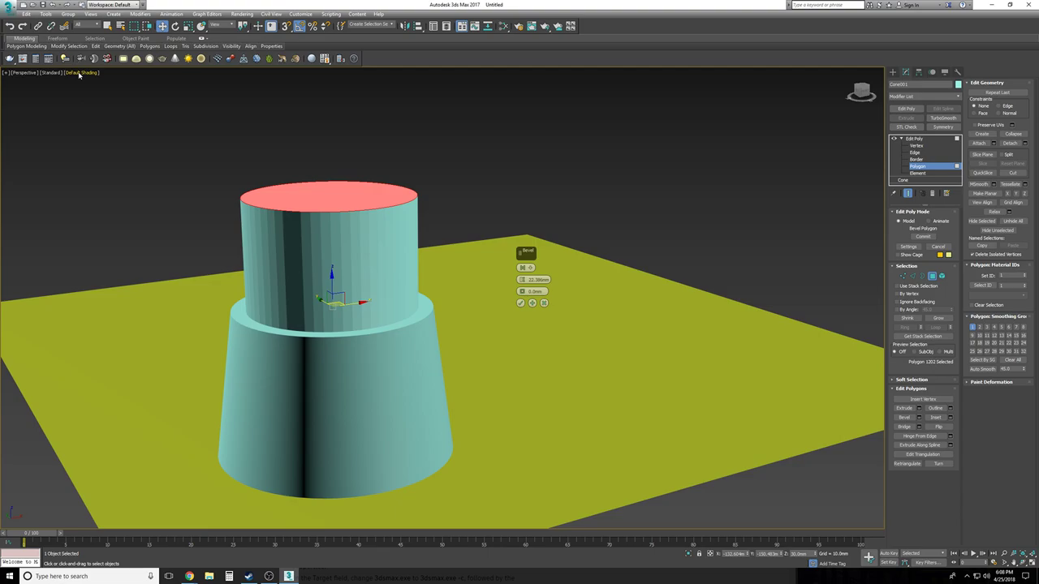
click(79, 74)
click(113, 88)
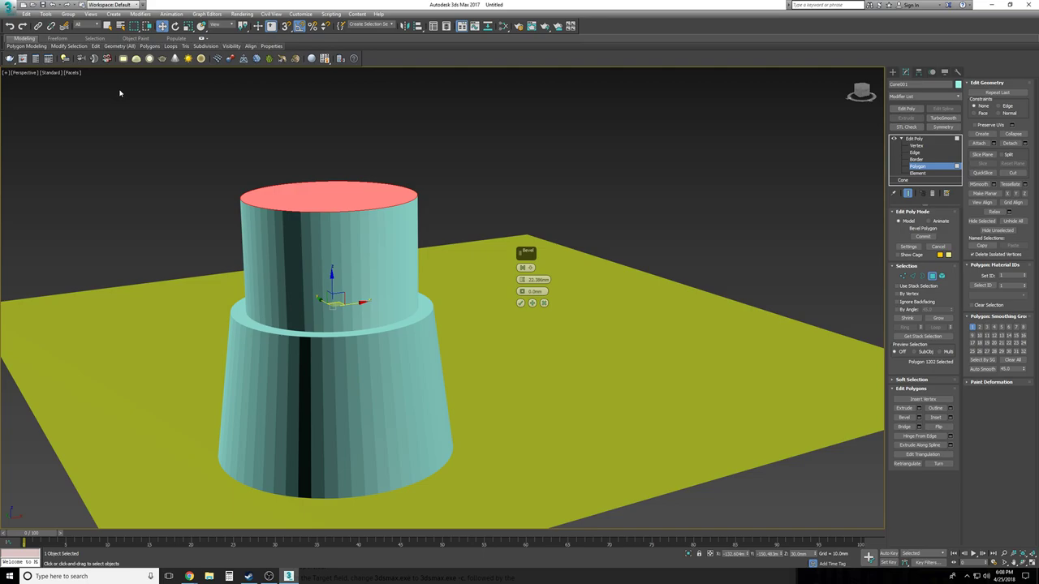
alt+middle_drag(120, 93, 121, 93)
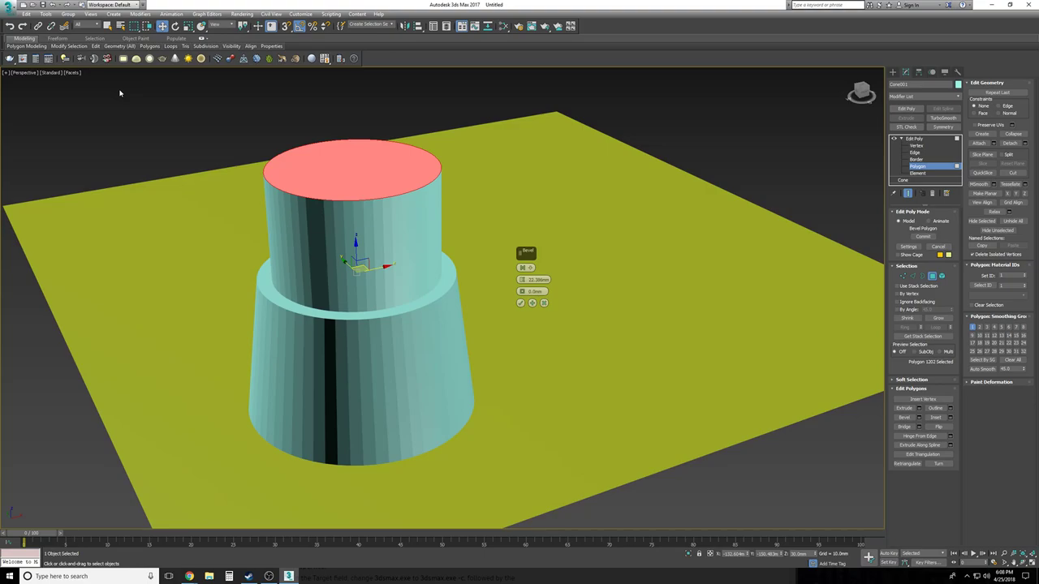
alt+middle_drag(121, 94, 120, 93)
alt+middle_drag(409, 314, 412, 315)
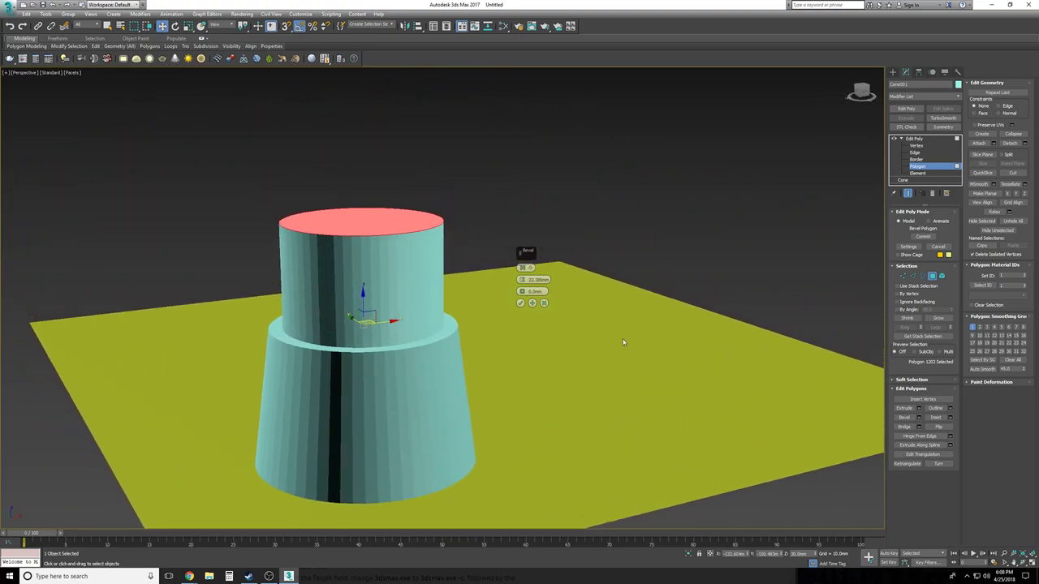
Increase the upper cylinder's Bevel height to about 28 mm, leave polygon editing and deselect the tower
scroll(623, 344, down, 3)
drag(522, 281, 522, 265)
click(928, 139)
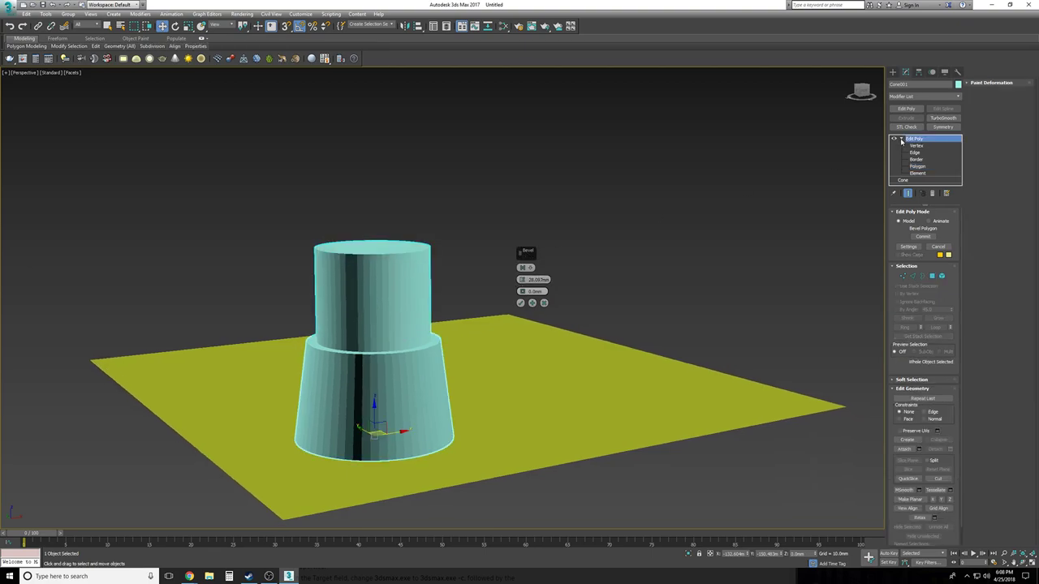
click(901, 139)
scroll(781, 285, down, 4)
alt+middle_drag(781, 285, 771, 290)
click(772, 290)
click(893, 71)
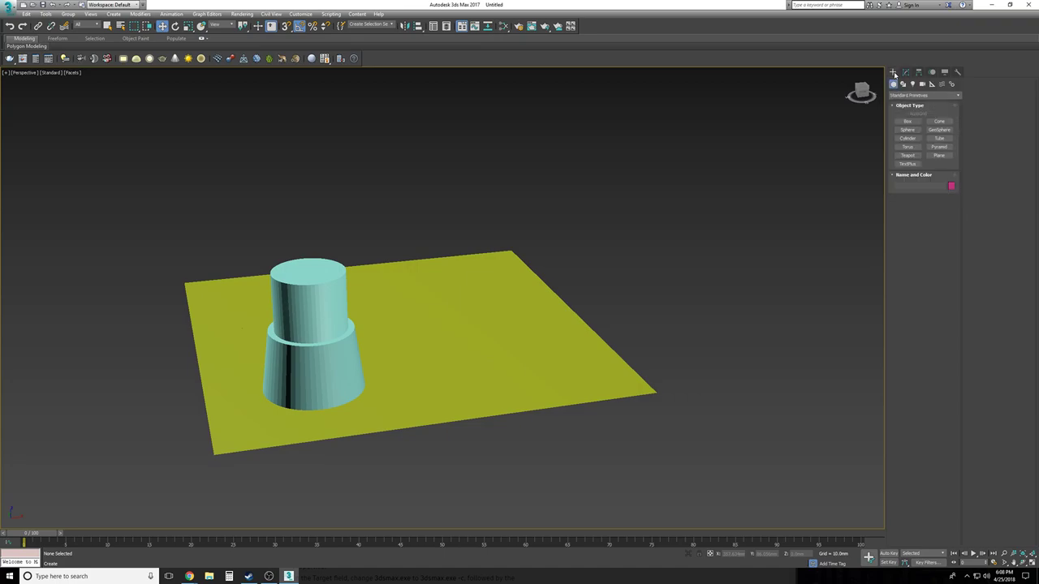
click(908, 129)
click(907, 120)
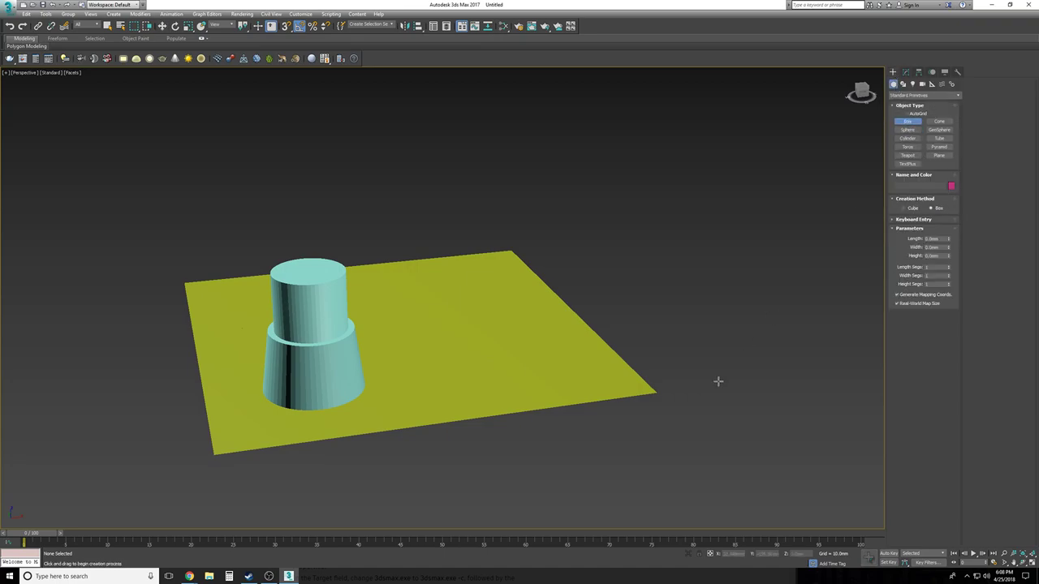
drag(658, 392, 860, 197)
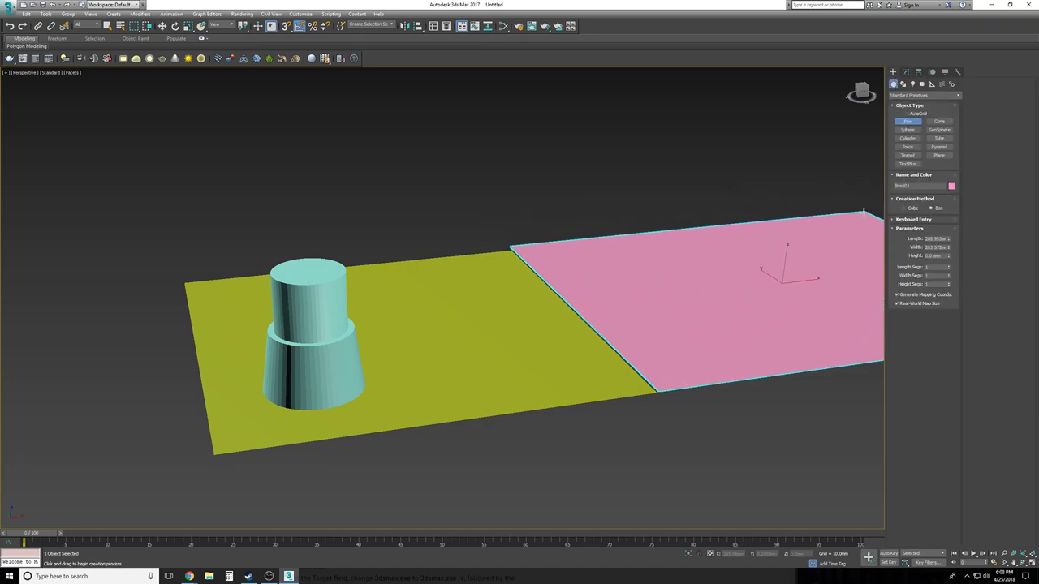
click(925, 240)
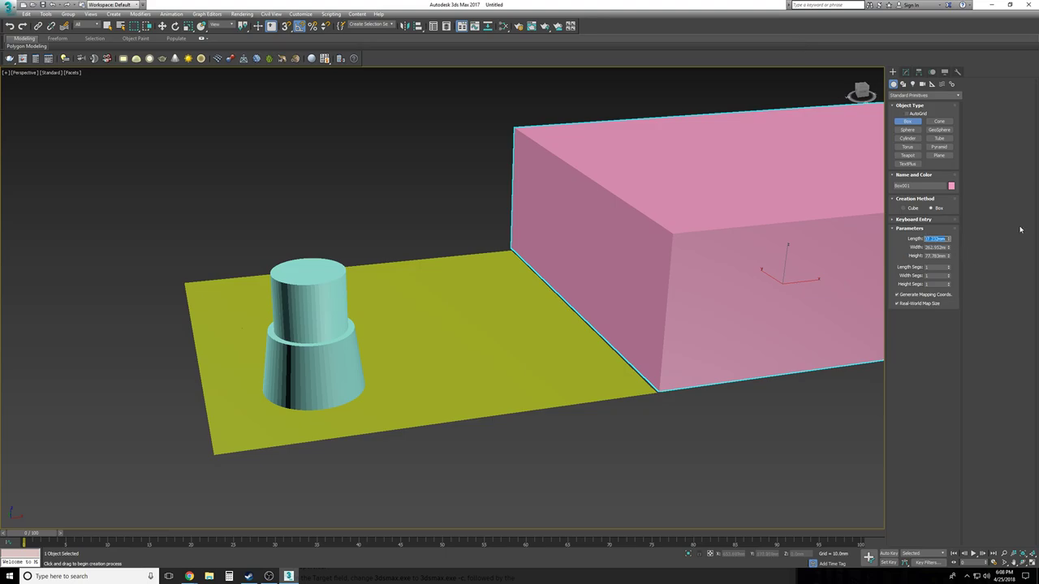
right_click(751, 375)
scroll(728, 399, down, 5)
key(Delete)
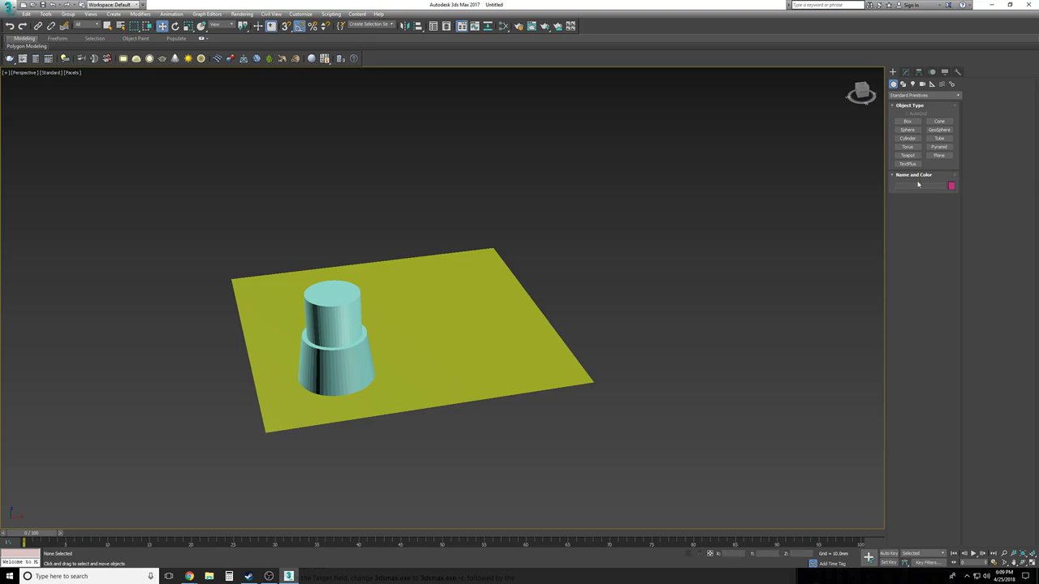
Create a 203.2 by 203.2 mm box snapped to opposite corners of the plane grid, set its height to 200 m, and deselect it
click(908, 120)
key(s)
drag(595, 380, 233, 278)
click(272, 105)
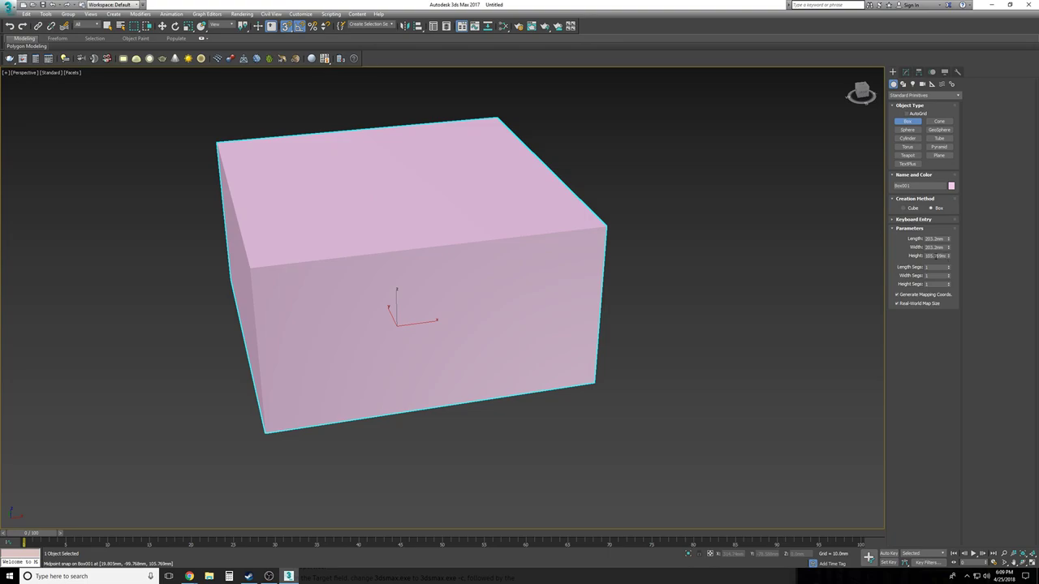
drag(946, 255, 843, 262)
text(200m)
key(Return)
right_click(708, 318)
click(688, 352)
Set the box's height to 200 mm
scroll(584, 341, down, 3)
middle_drag(511, 296, 443, 357)
click(443, 345)
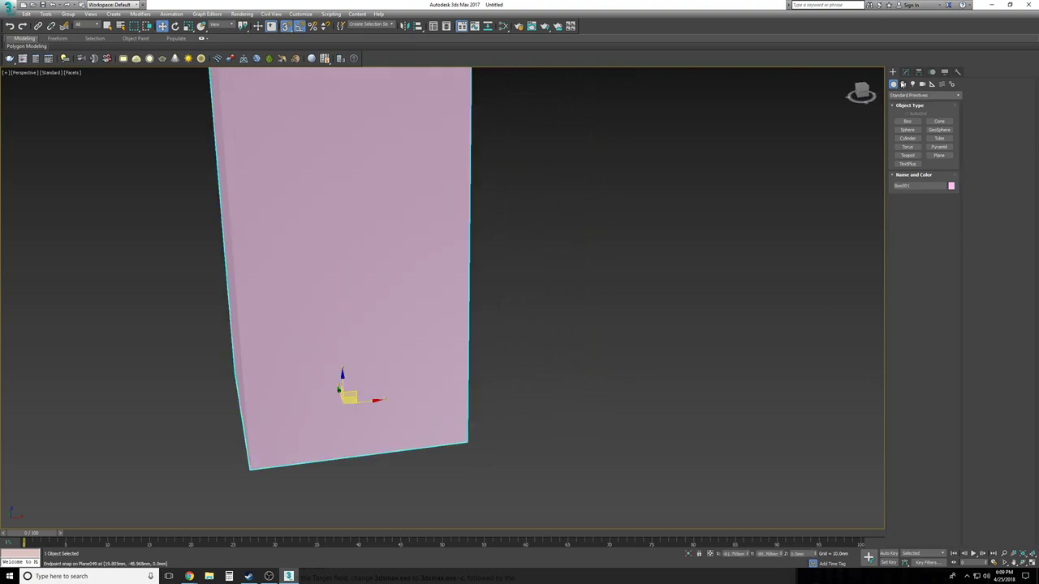
click(905, 72)
click(943, 240)
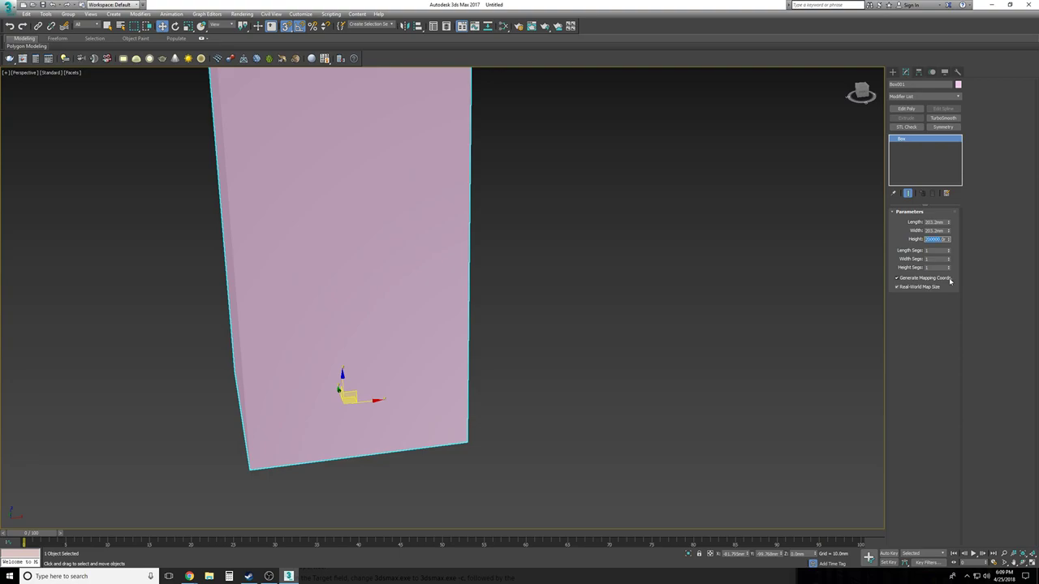
text(2)
key(Return)
key(Return)
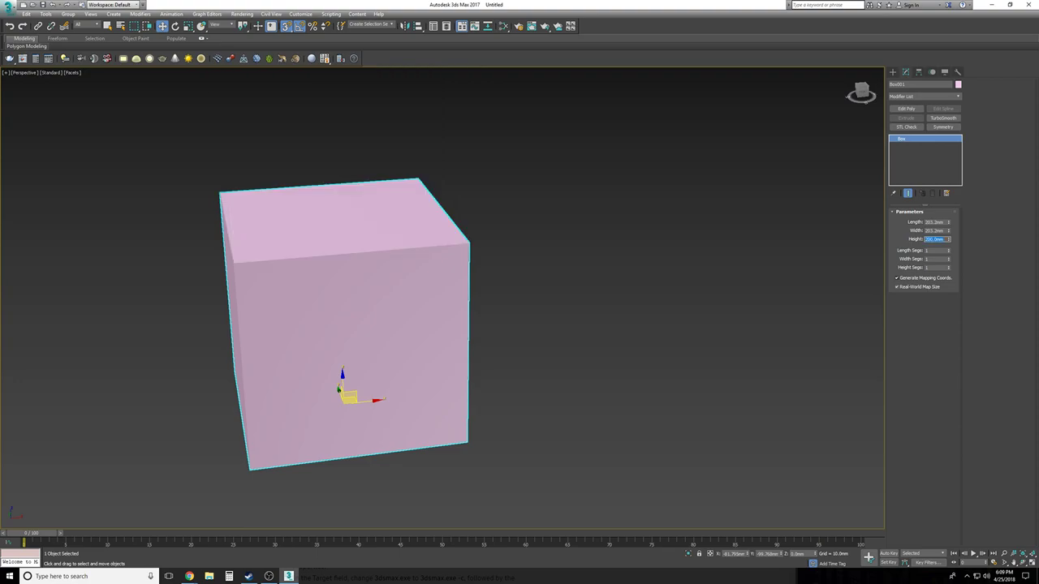
Move the box off the plane grid with snapping off so it stands beside the grid, and deselect it
drag(347, 398, 556, 378)
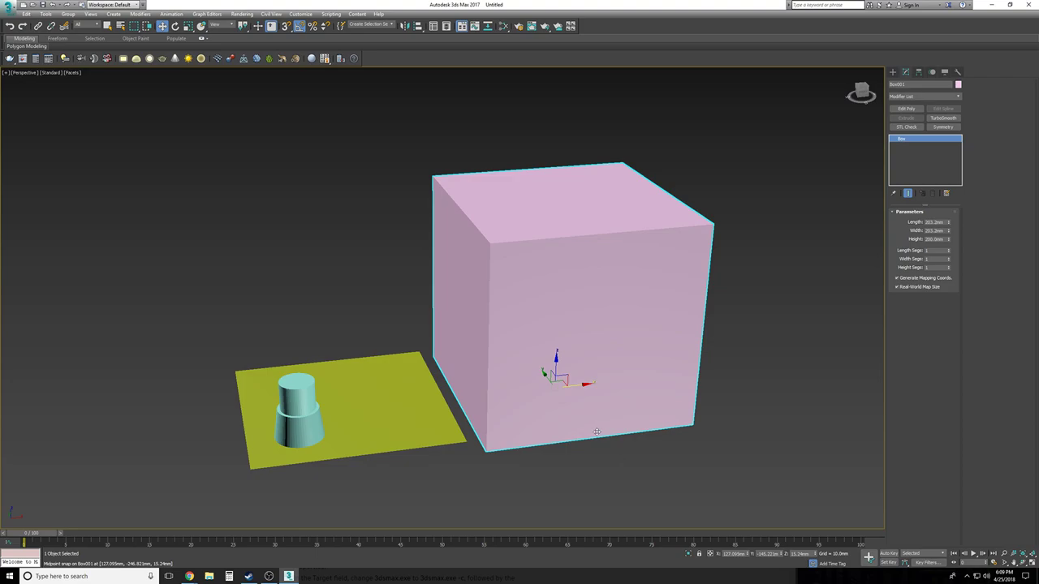
key(ctrl+z)
drag(348, 394, 605, 381)
click(654, 455)
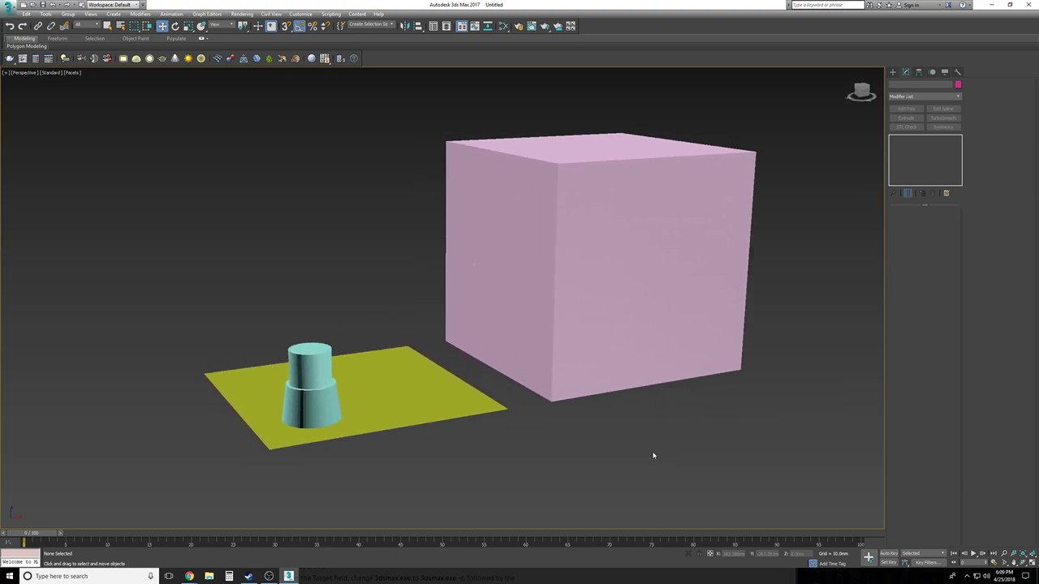
Reduce the box's height to 150 mm and deselect it
alt+middle_drag(654, 455, 652, 455)
click(633, 355)
click(945, 239)
text(150)
key(Return)
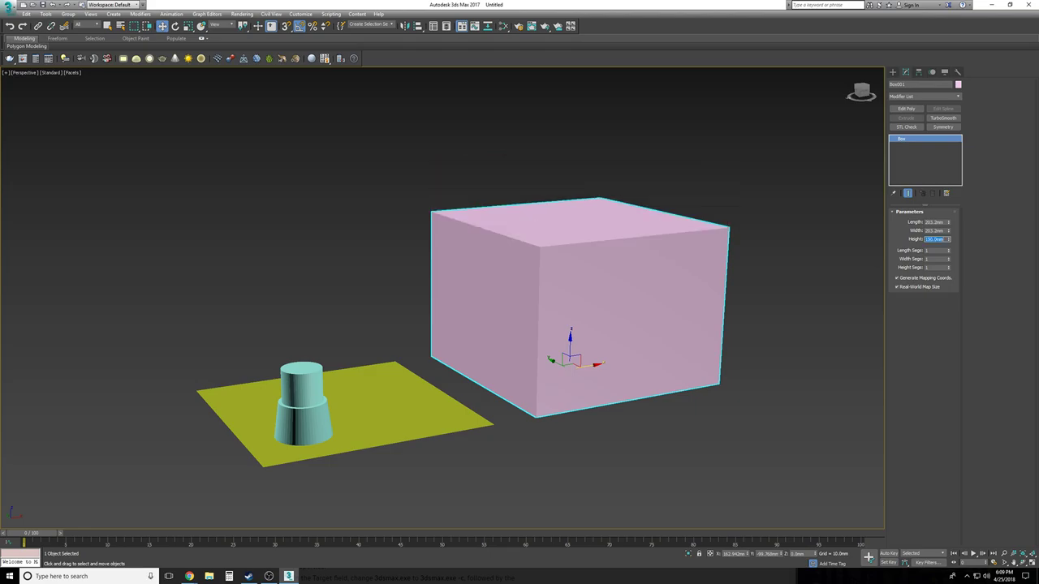
click(779, 408)
alt+middle_drag(779, 407, 447, 386)
scroll(448, 386, up, 1)
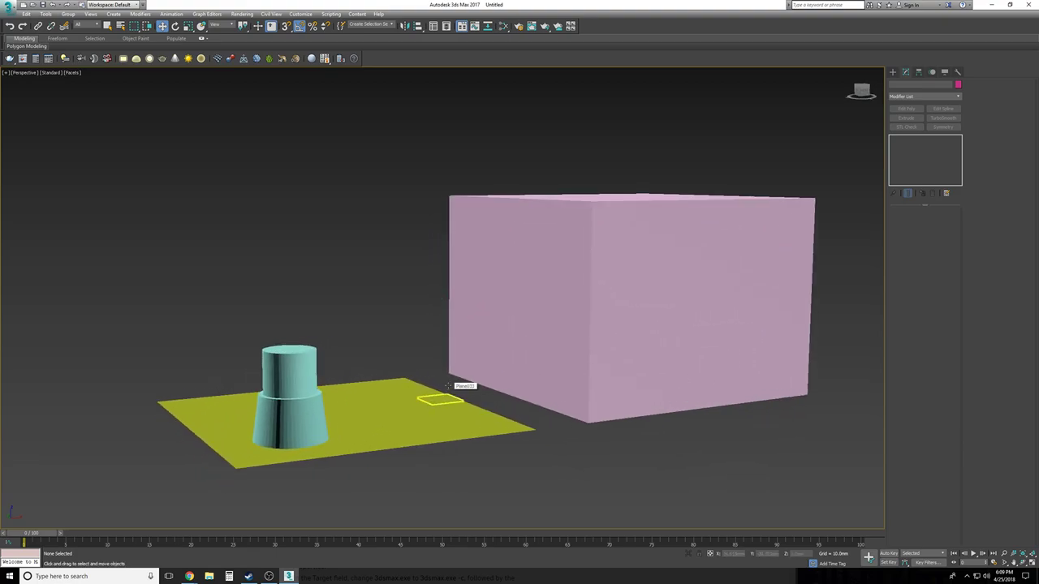
Turn snapping back on, select the tower and frame it to compare its size with the plane grid and the box
key(s)
click(649, 372)
alt+middle_drag(770, 513, 715, 403)
scroll(715, 404, up, 2)
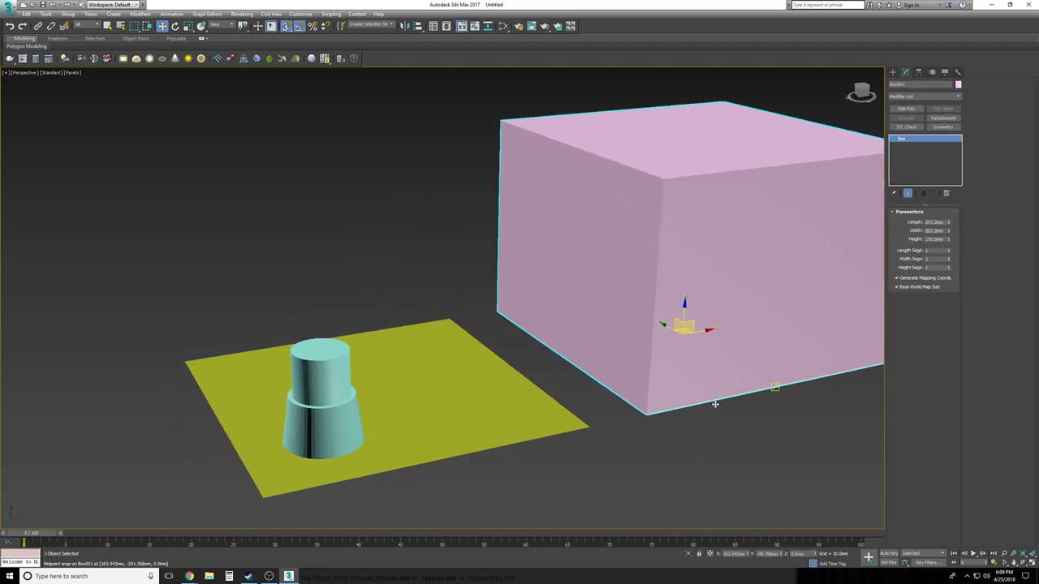
click(321, 444)
key(z)
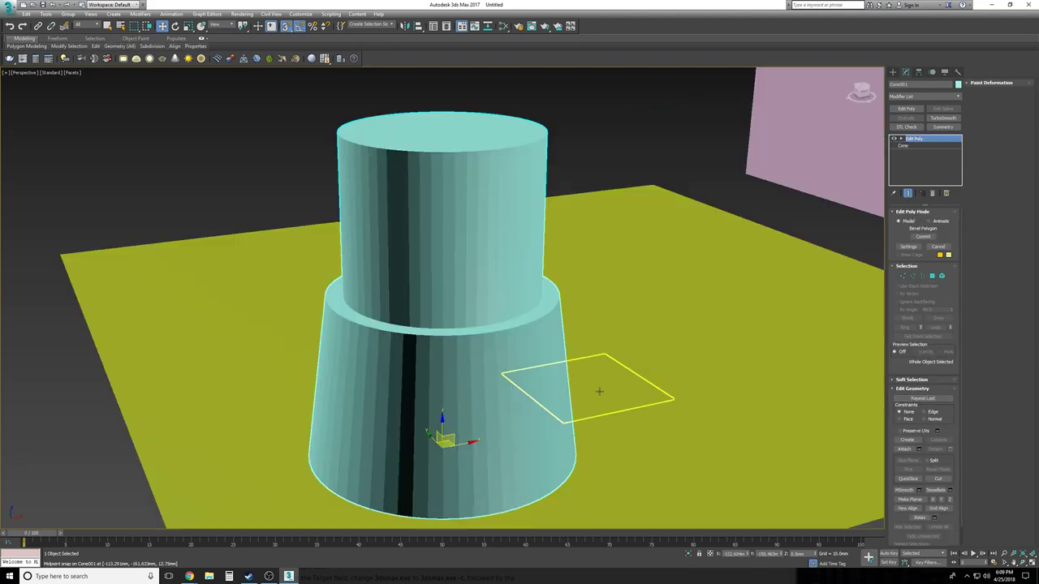
scroll(686, 226, down, 1)
scroll(685, 225, down, 1)
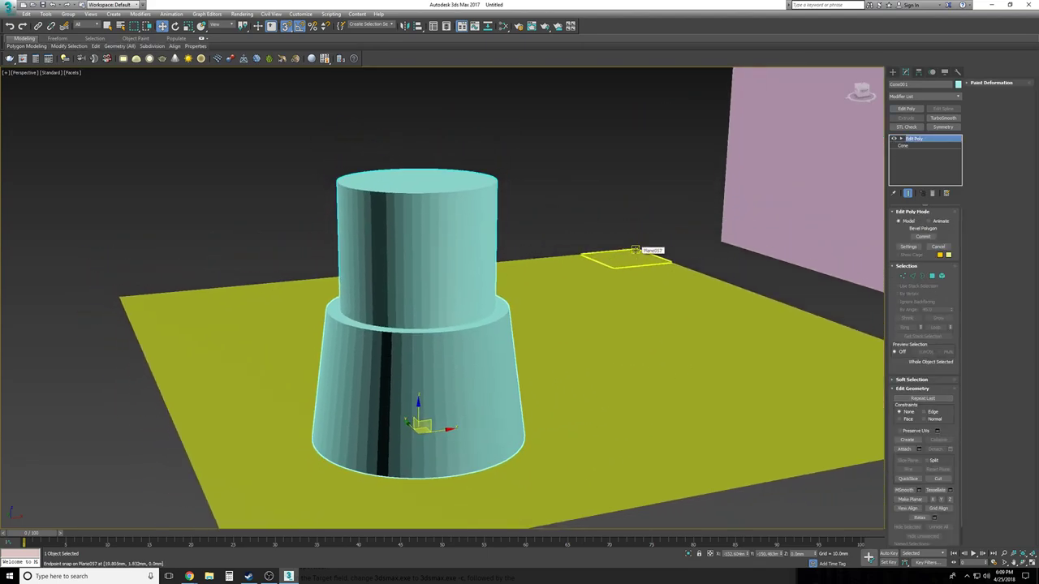
scroll(637, 251, down, 2)
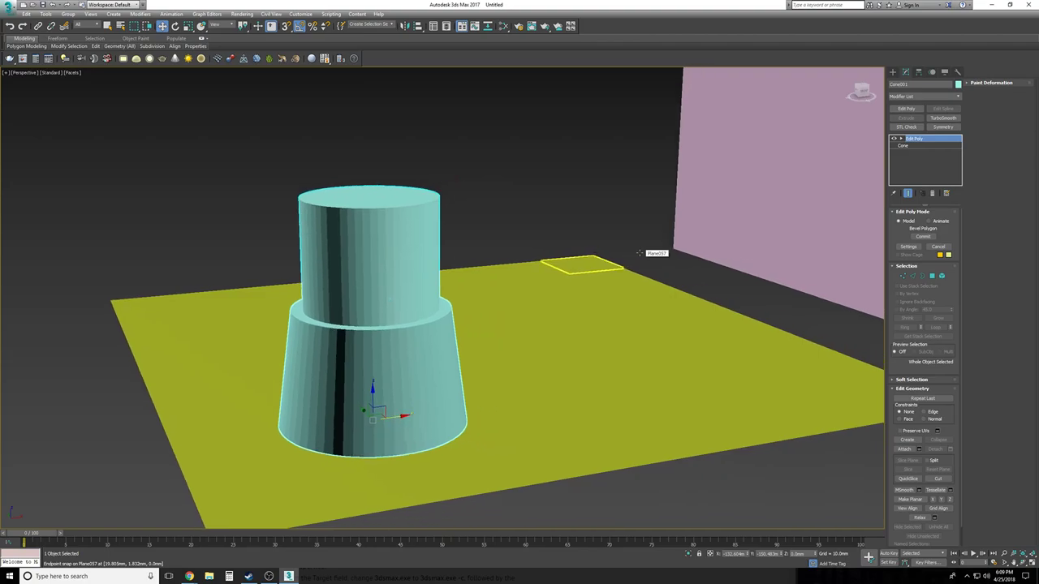
alt+middle_drag(640, 253, 704, 258)
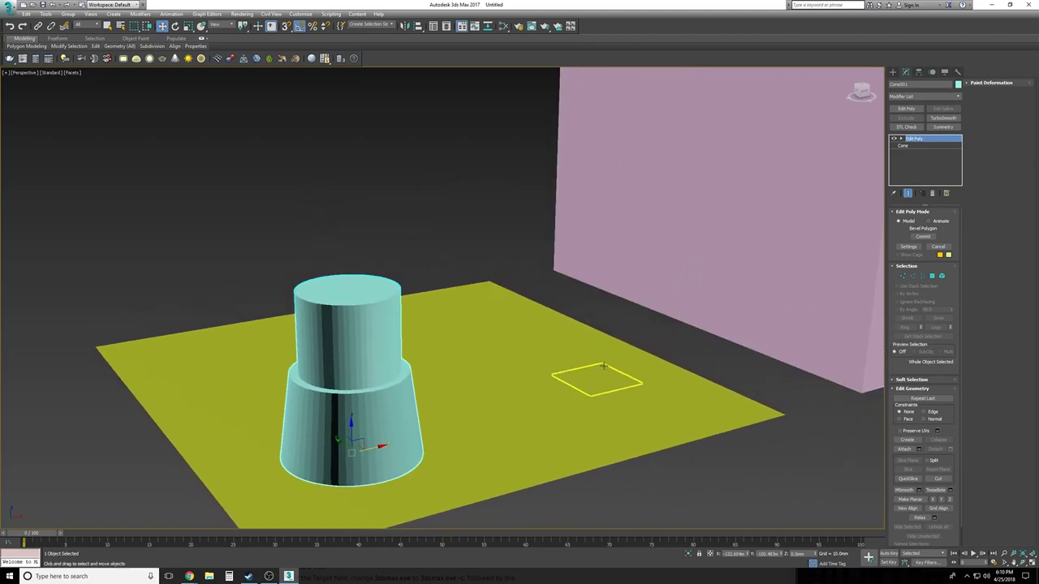
scroll(611, 357, down, 2)
alt+middle_drag(610, 364, 817, 422)
Return to polygon editing on the tower, apply the existing Bevel of about 28 mm to its top cap and continue with another bevel
click(901, 139)
click(917, 166)
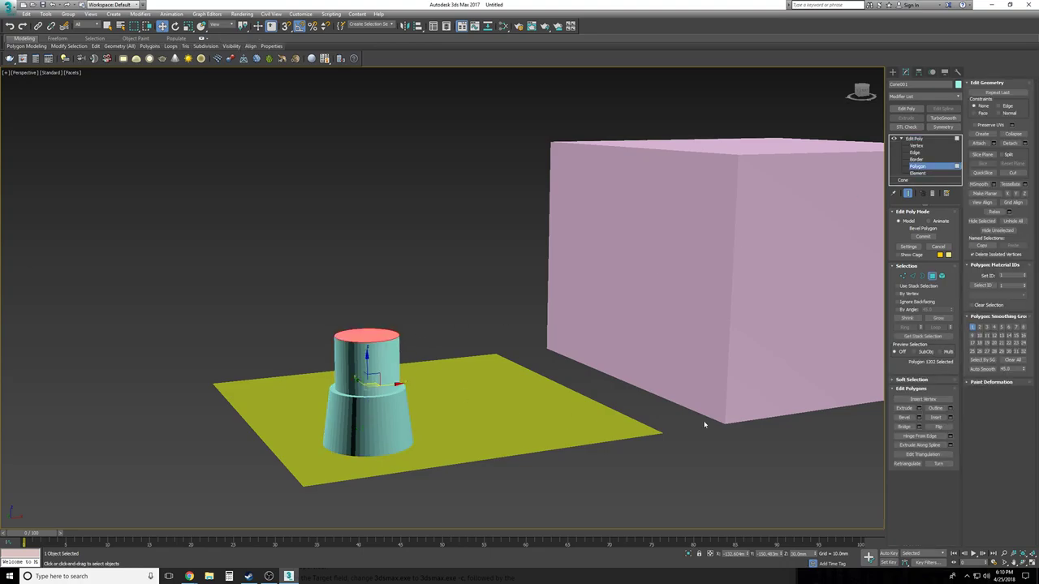
scroll(640, 417, up, 4)
click(918, 417)
scroll(482, 435, up, 3)
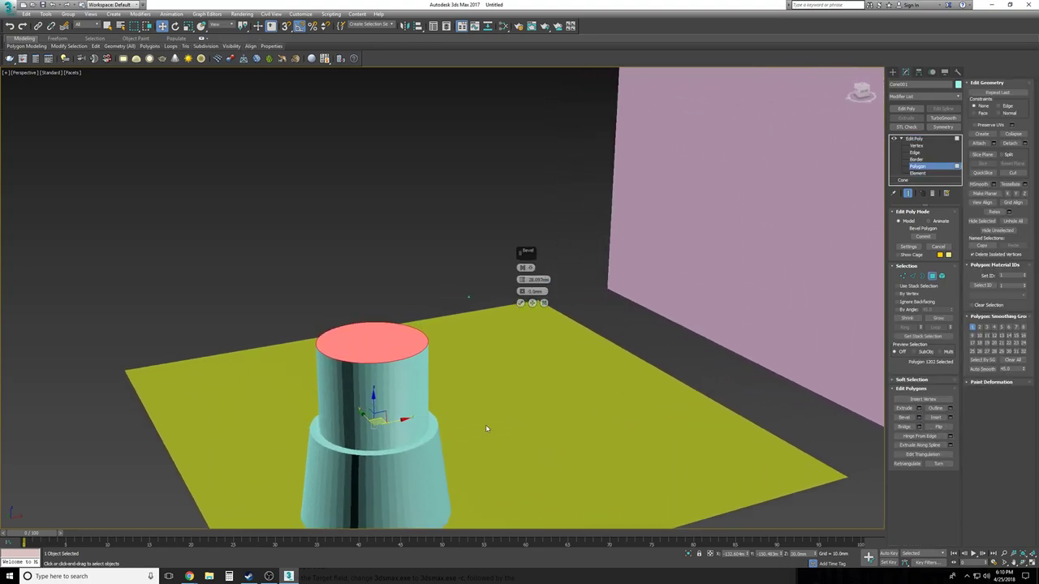
scroll(482, 435, up, 4)
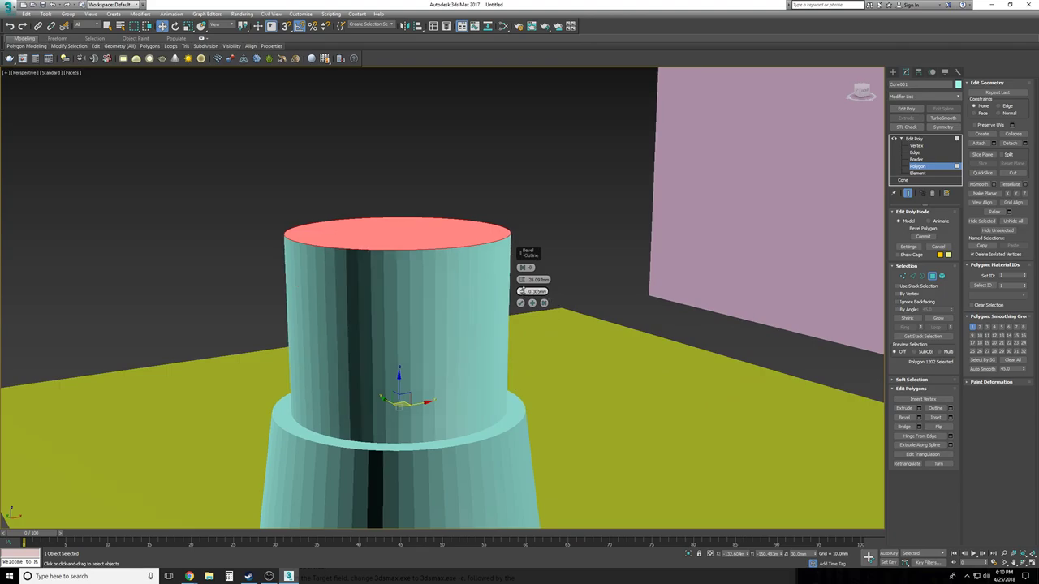
right_click(521, 279)
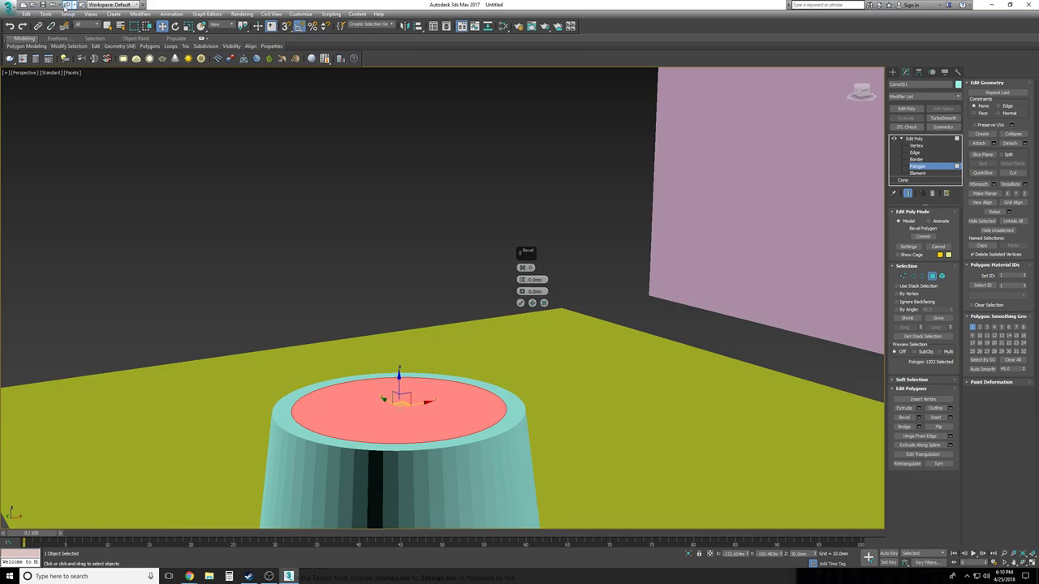
click(68, 4)
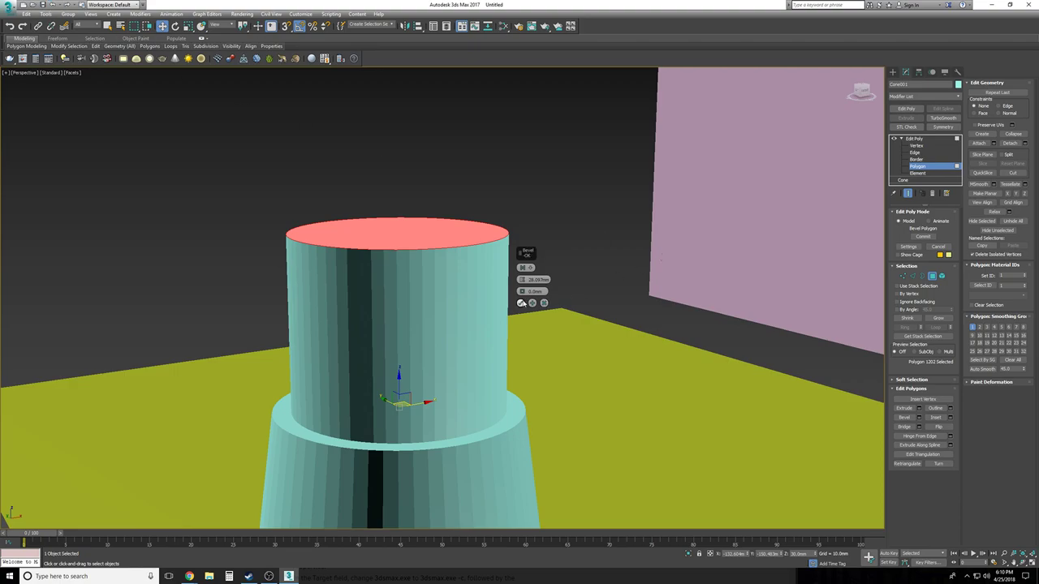
click(533, 303)
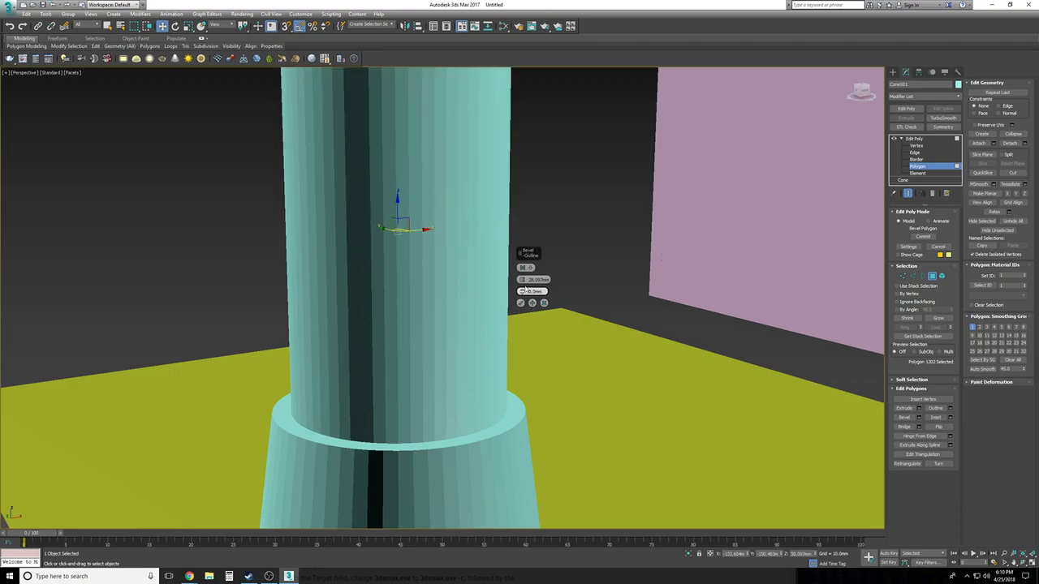
Reset the new Bevel's height to 0 and set its outline to 3 mm to widen the tower's top cap
right_click(522, 280)
alt+middle_drag(513, 278, 524, 292)
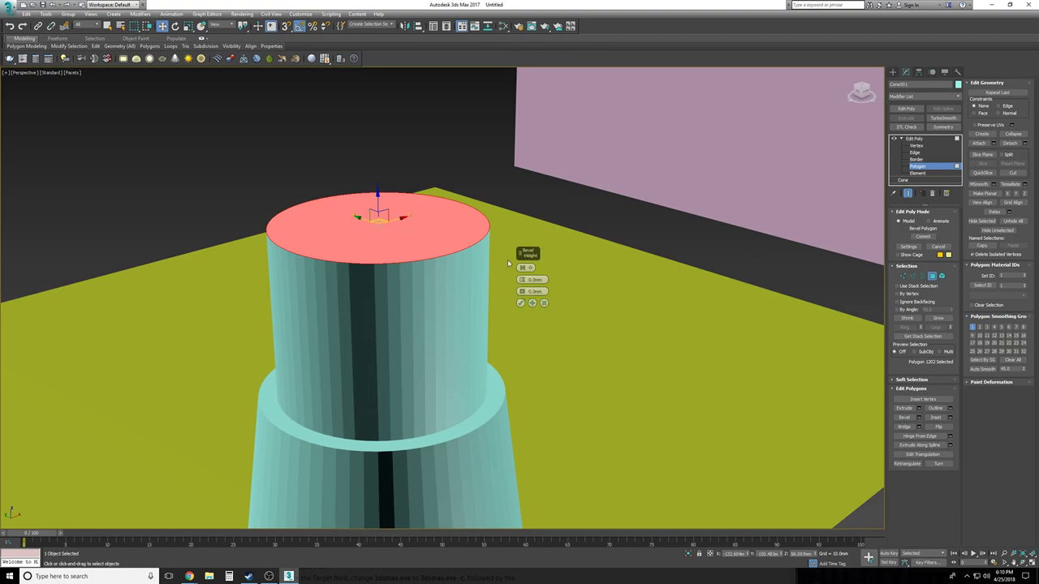
drag(522, 291, 518, 276)
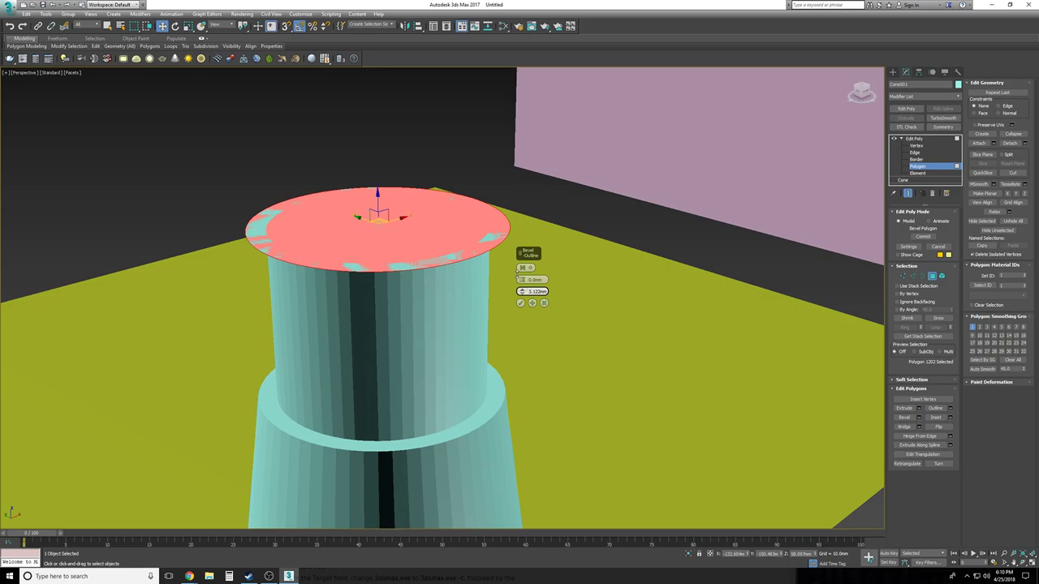
double_click(529, 290)
text(5.0mm)
key(Return)
alt+middle_drag(595, 292, 483, 392)
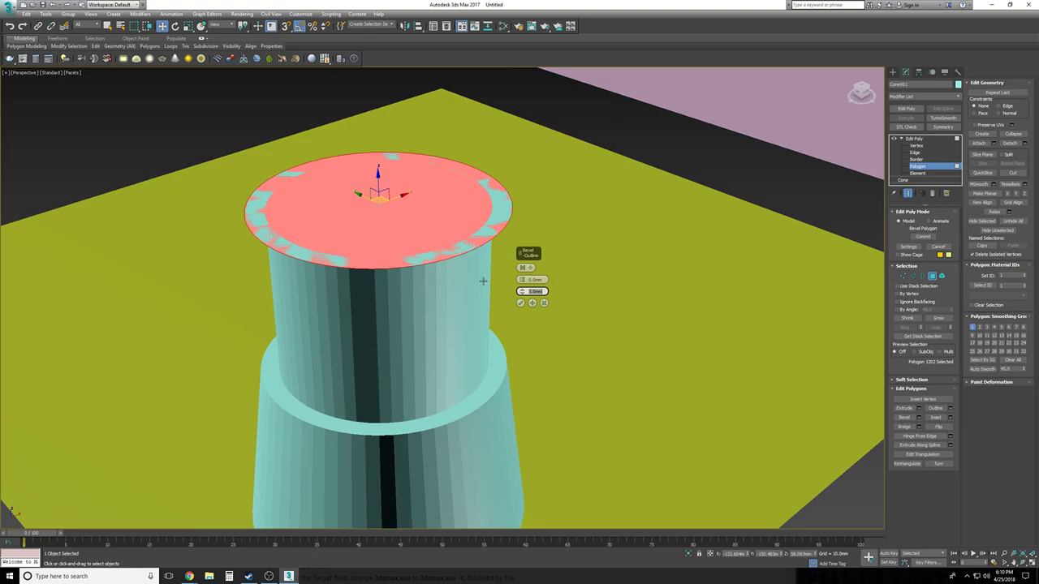
alt+middle_drag(535, 305, 527, 297)
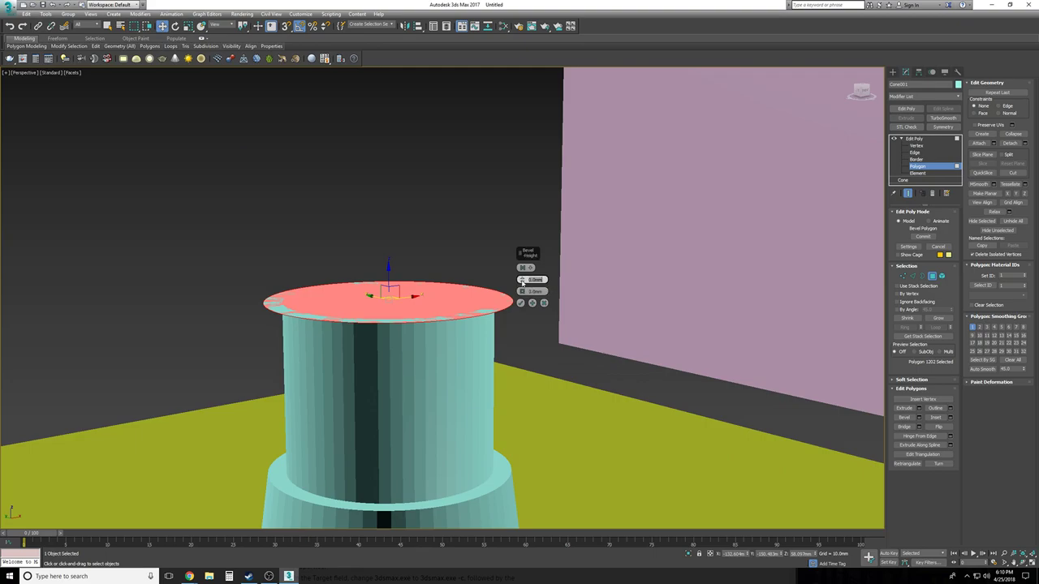
Set the Bevel height to 5 mm to form a flared rim on the tower and apply it
drag(522, 281, 520, 251)
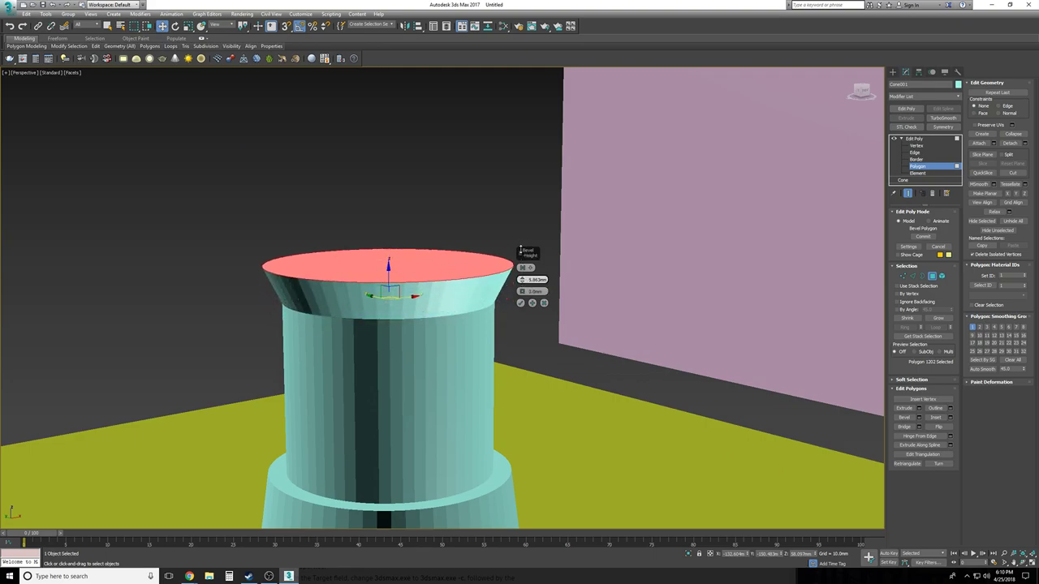
drag(537, 280, 573, 276)
text(5)
key(Return)
scroll(593, 398, down, 2)
alt+middle_drag(601, 409, 528, 385)
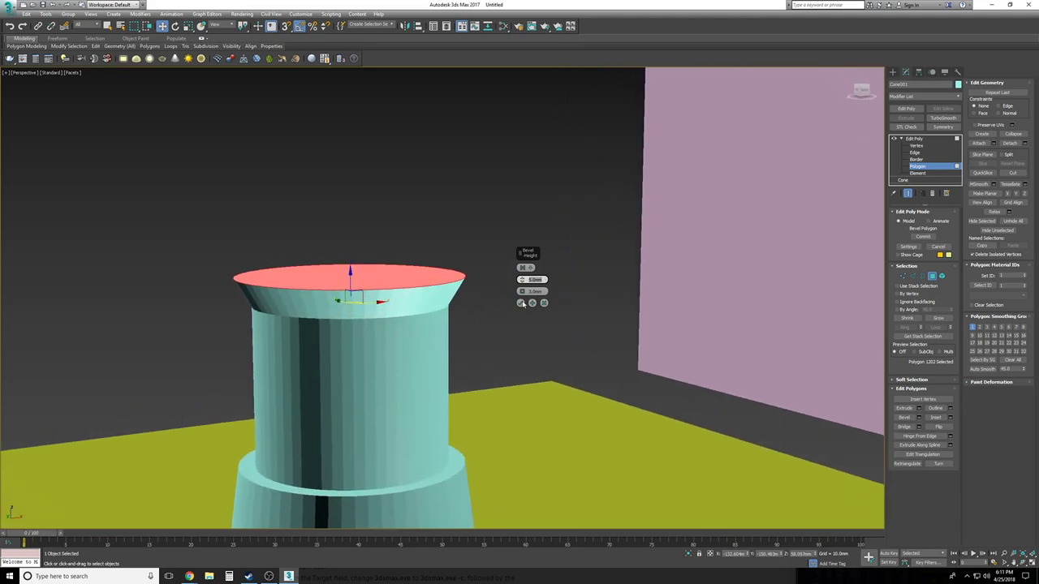
click(521, 303)
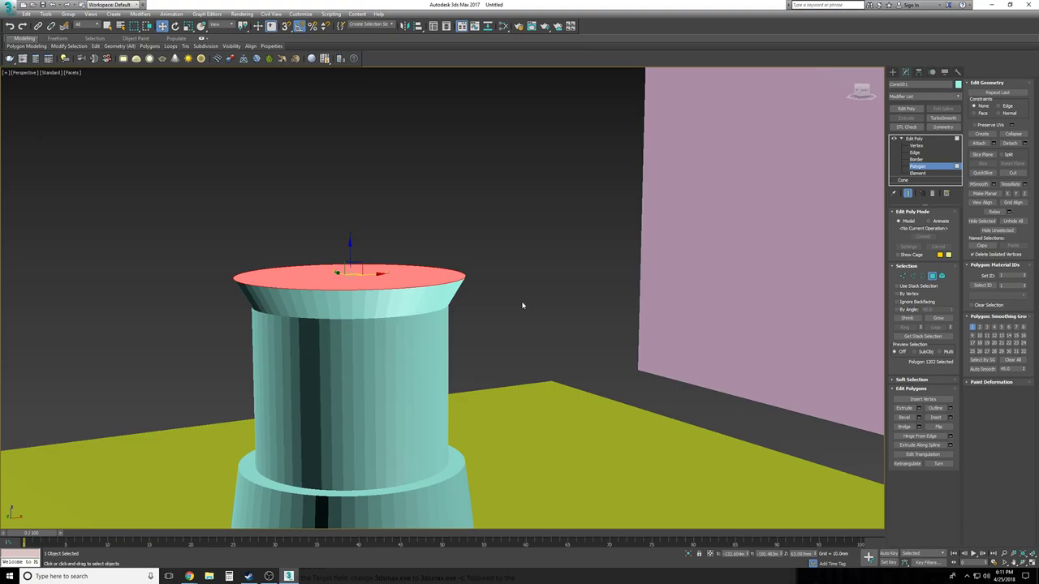
Start another Bevel on the flared top cap with outline and height reset to 0
scroll(522, 305, down, 2)
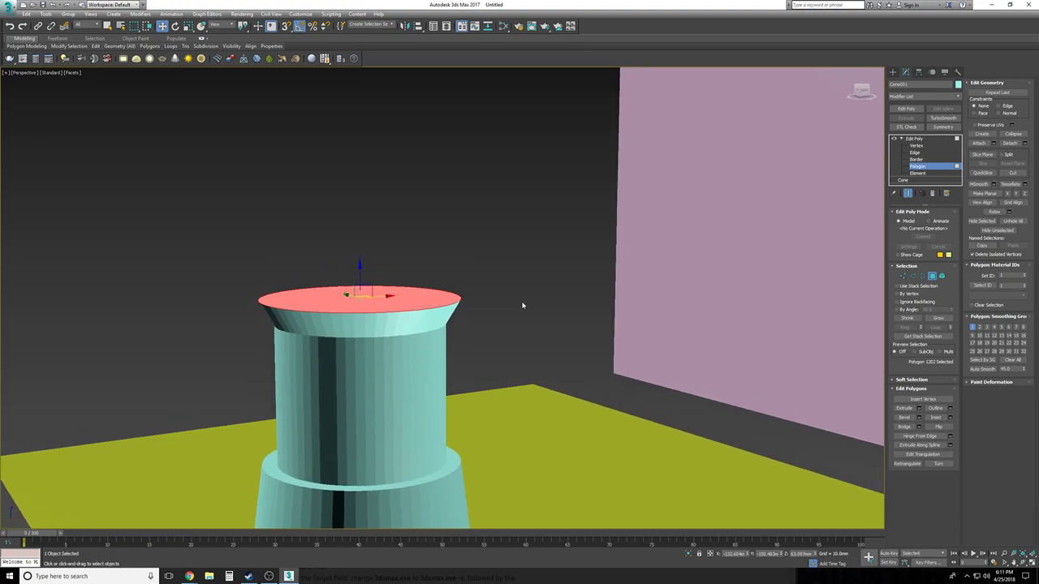
click(919, 417)
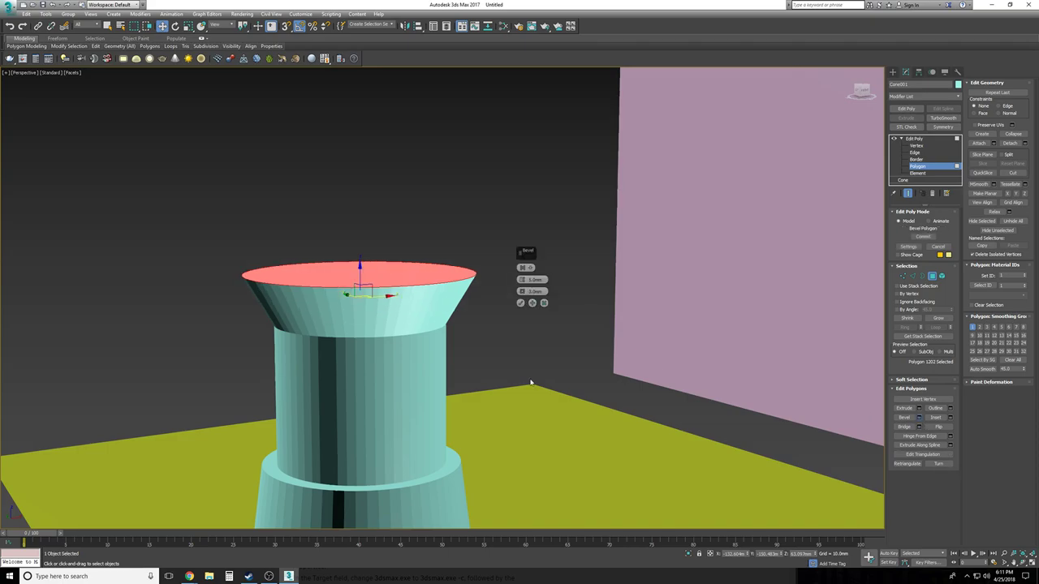
right_click(522, 292)
right_click(522, 281)
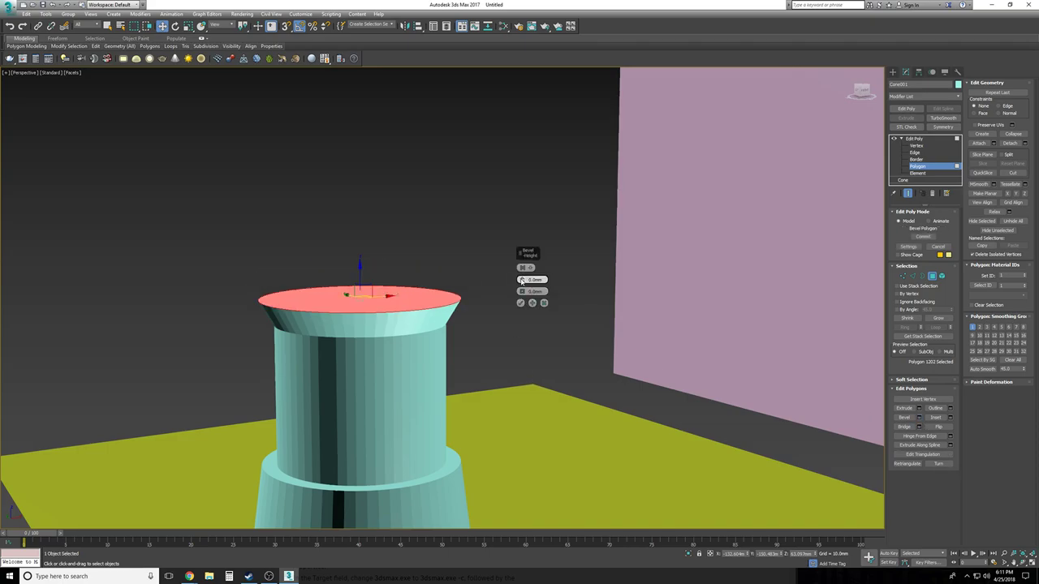
Raise the top cap into a cylinder above the flared rim with a Bevel height of 60 mm
alt+middle_drag(531, 302, 526, 334)
scroll(531, 307, down, 3)
drag(522, 280, 511, 576)
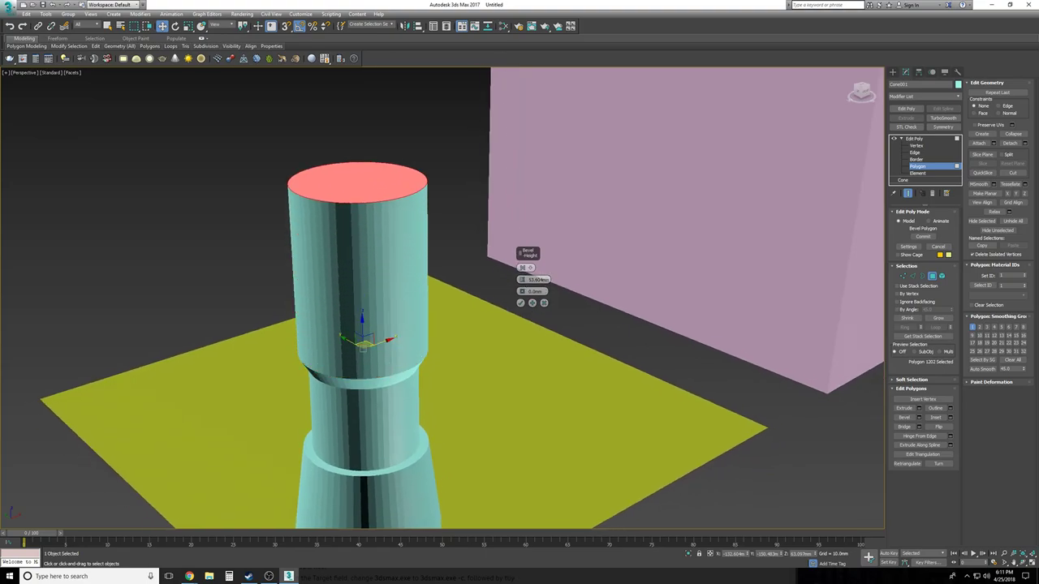
alt+middle_drag(510, 381, 508, 368)
scroll(519, 253, down, 3)
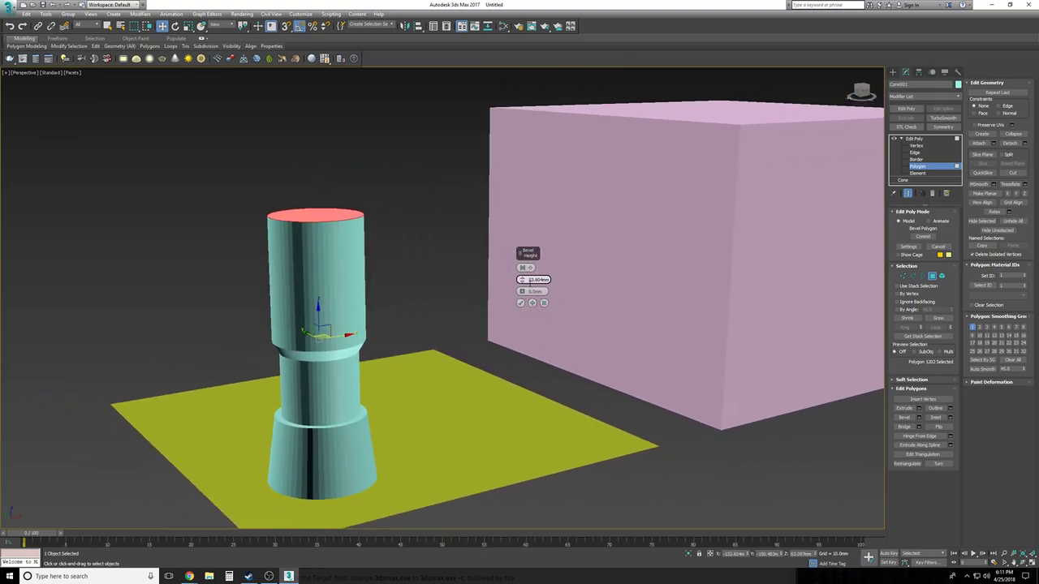
text(60)
key(Return)
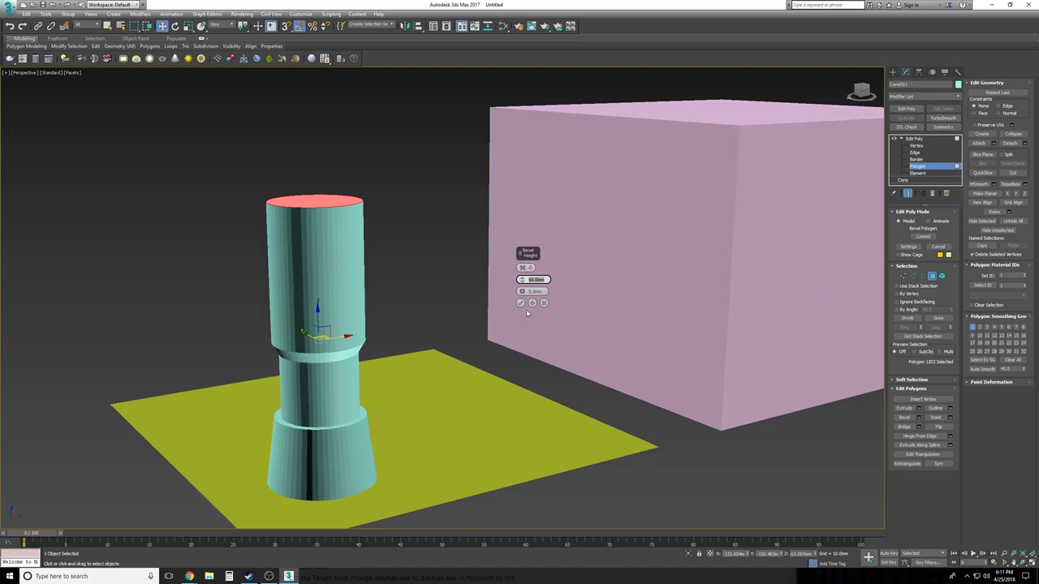
Apply the Bevel and collapse the top cap to a single point, turning the upper cylinder into a conical roof
scroll(526, 309, down, 2)
scroll(526, 309, up, 4)
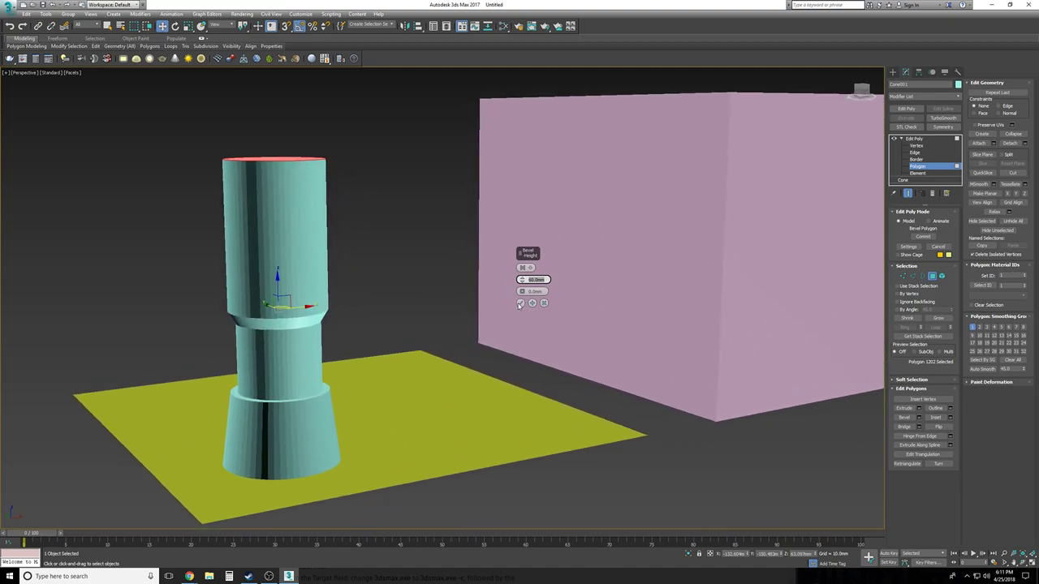
click(521, 303)
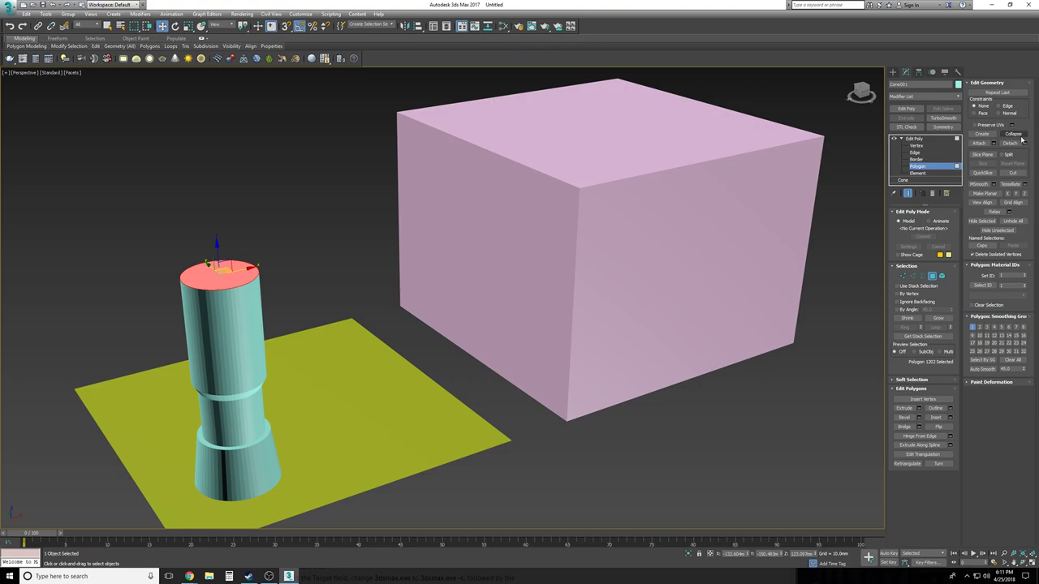
click(1013, 134)
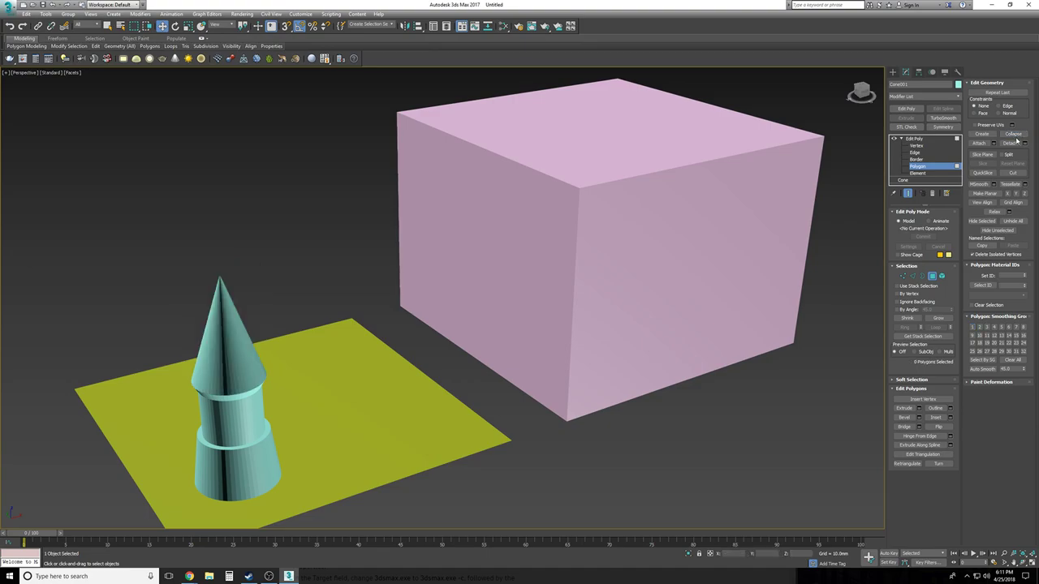
scroll(297, 290, up, 6)
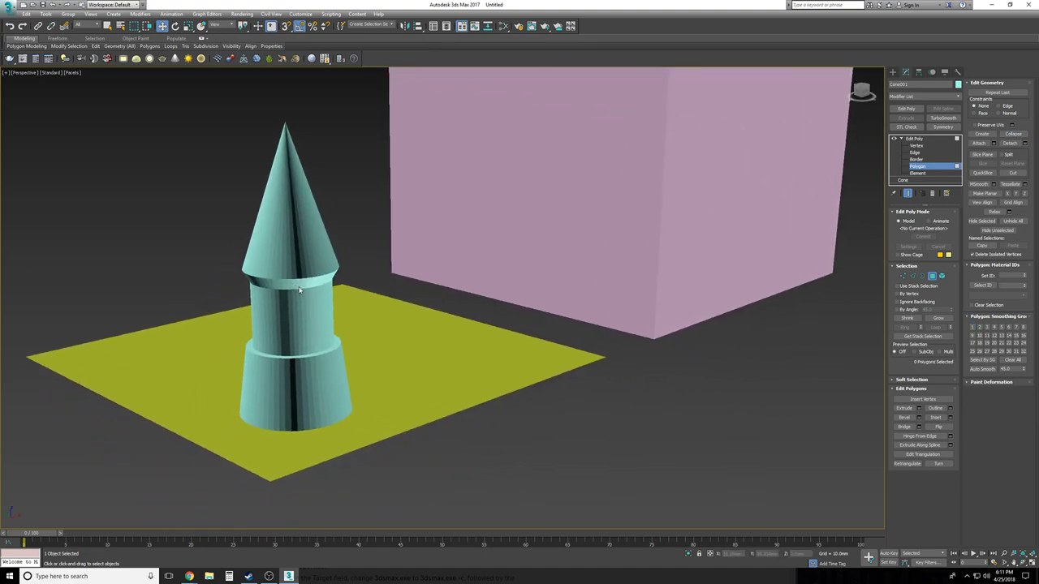
Select the vertical edges of the conical roof and connect them with five horizontal edge loops
scroll(298, 290, up, 2)
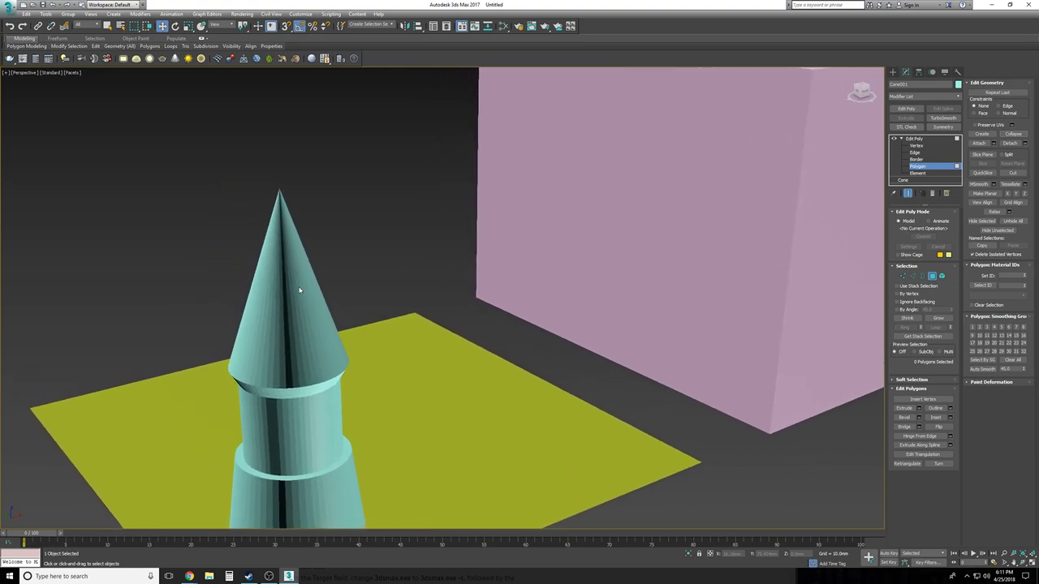
scroll(300, 290, down, 8)
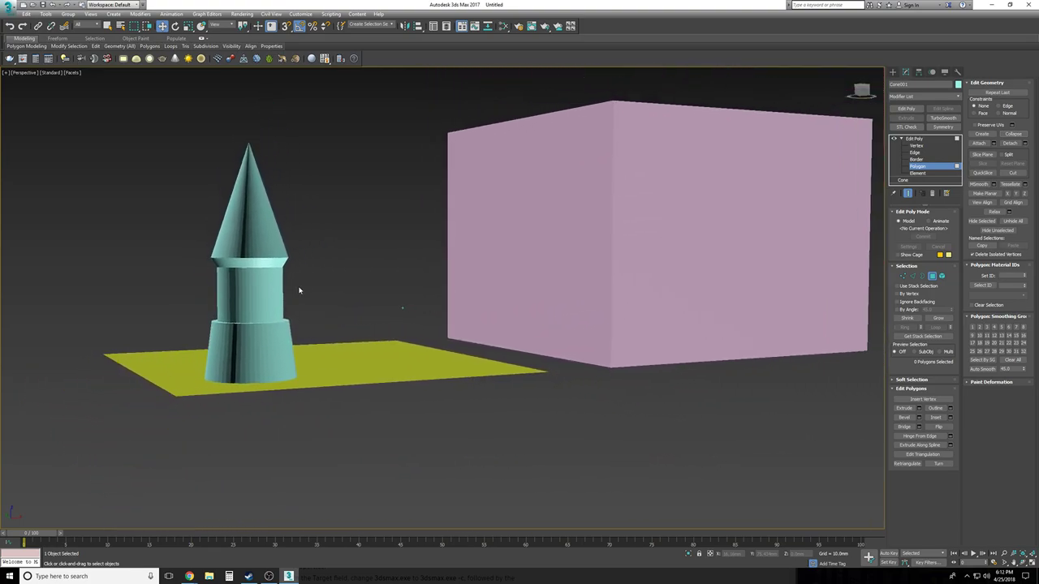
scroll(299, 290, up, 4)
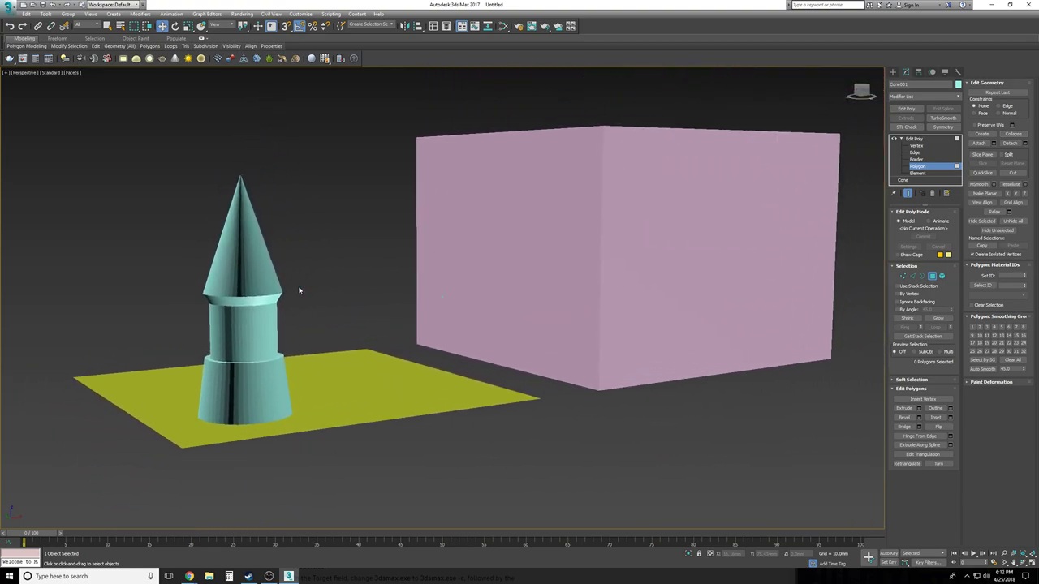
scroll(298, 290, up, 1)
middle_drag(235, 282, 353, 276)
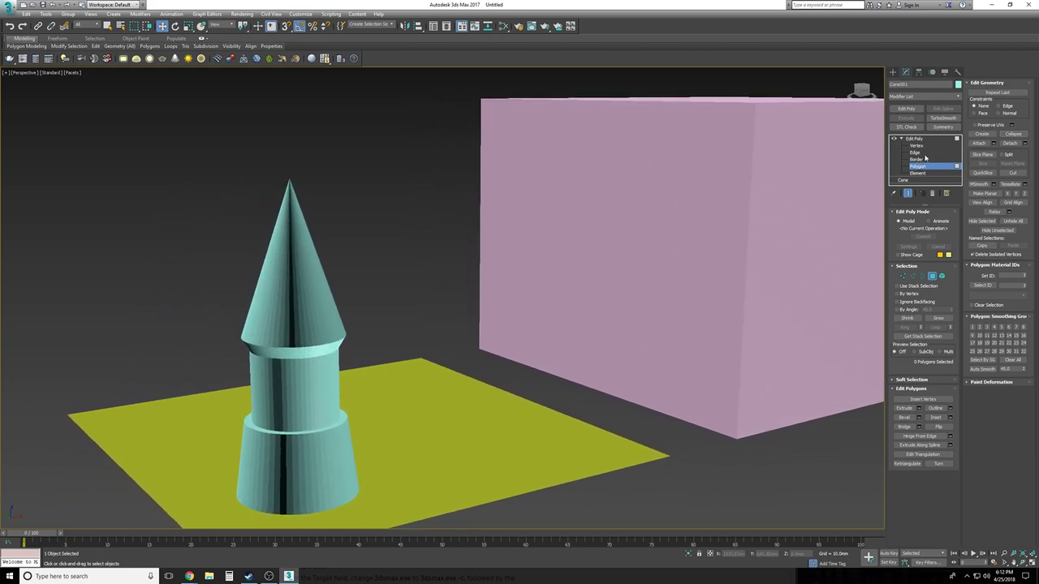
click(917, 153)
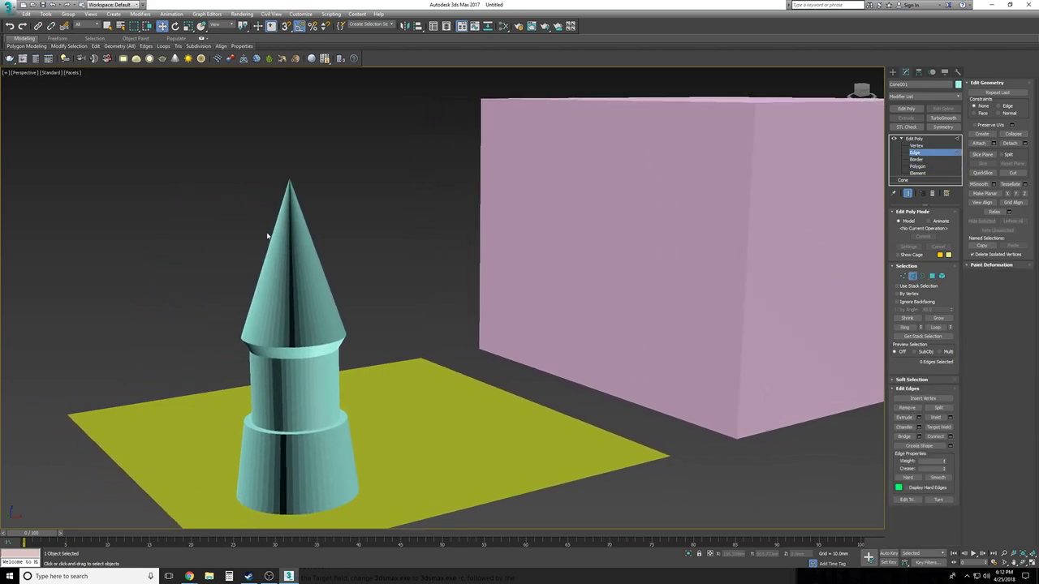
drag(437, 285, 438, 288)
scroll(438, 288, up, 6)
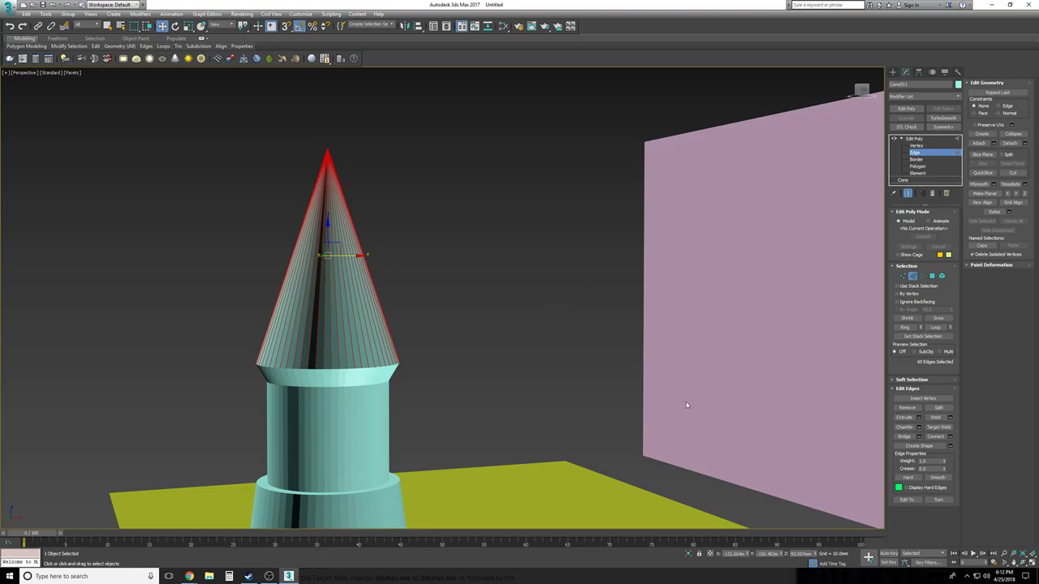
click(950, 437)
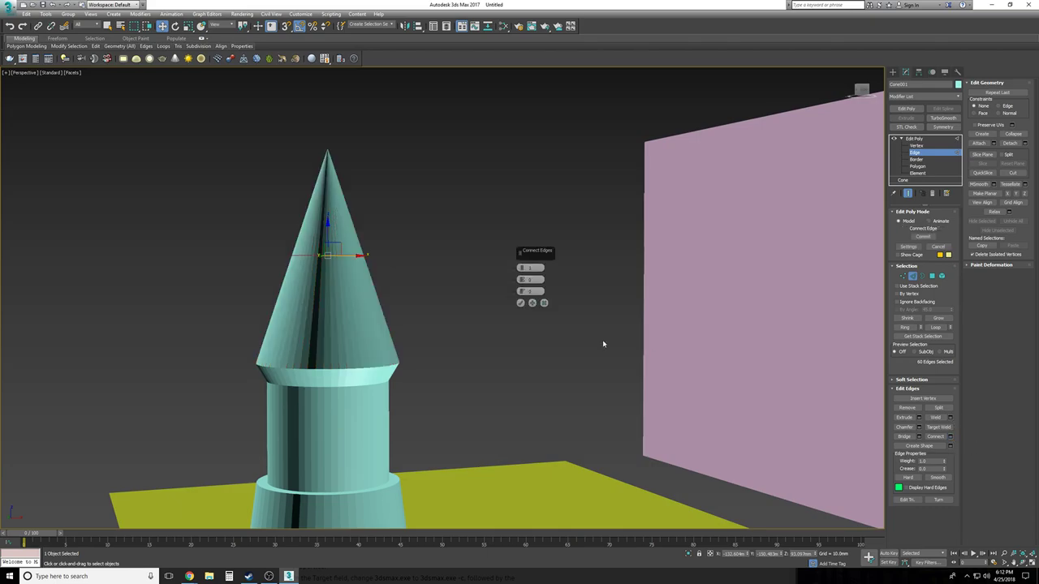
drag(522, 268, 520, 261)
click(520, 303)
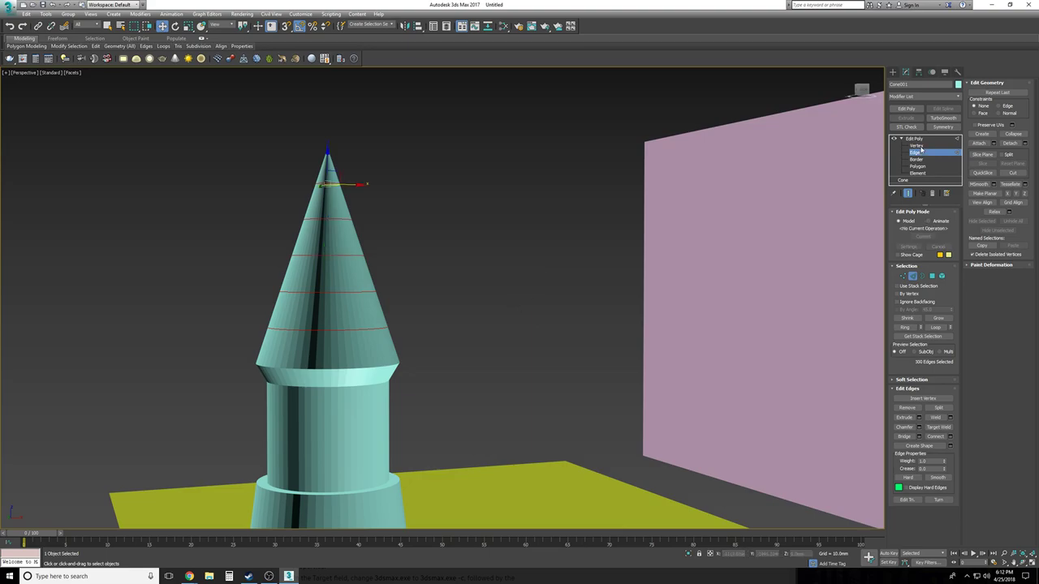
Remove the topmost loop from the selection and scale the four lower roof loops uniformly inward
alt+drag(254, 154, 424, 193)
key(F3)
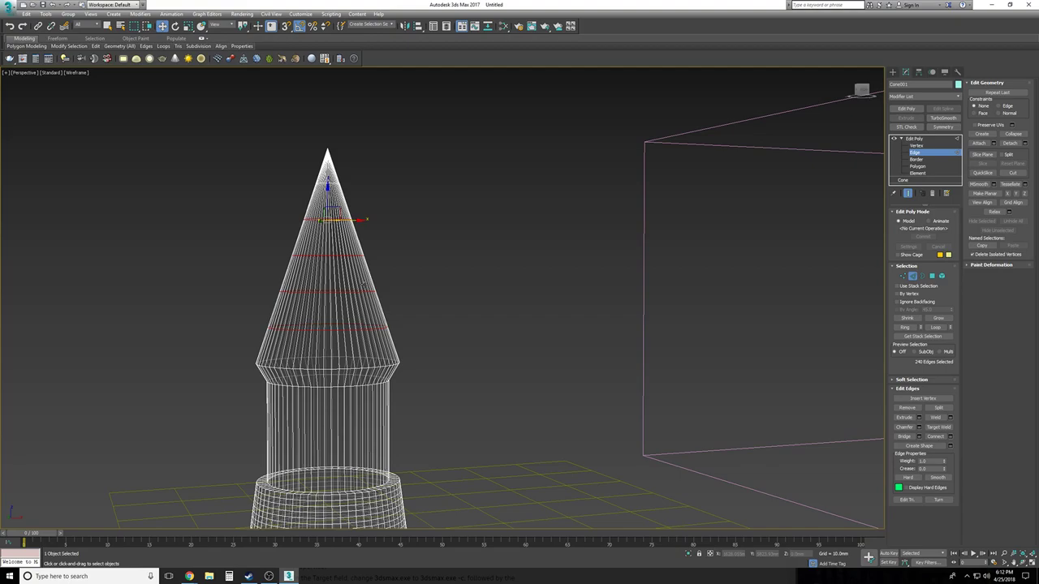
key(F3)
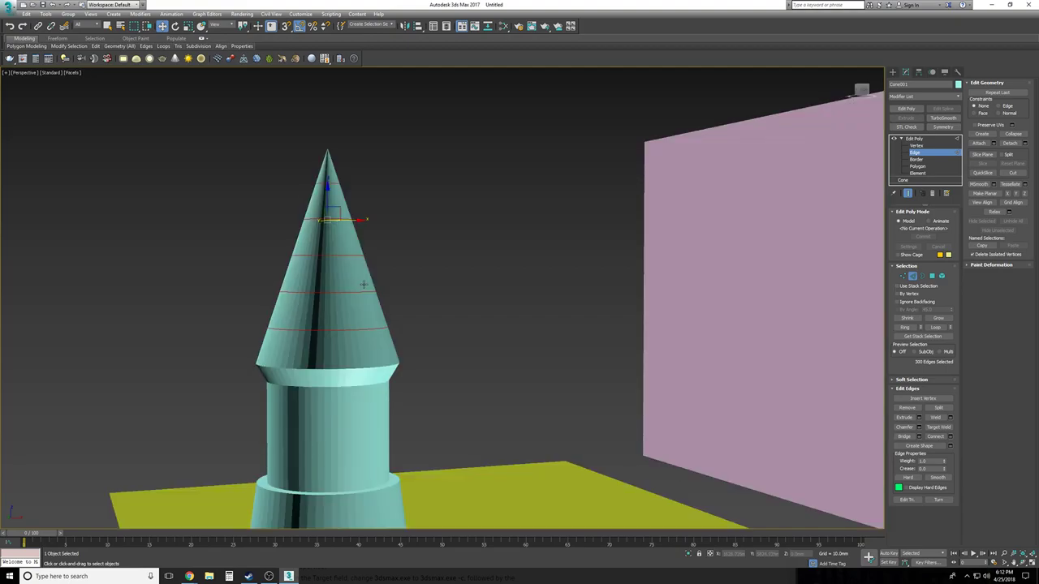
alt+drag(275, 121, 385, 194)
click(188, 26)
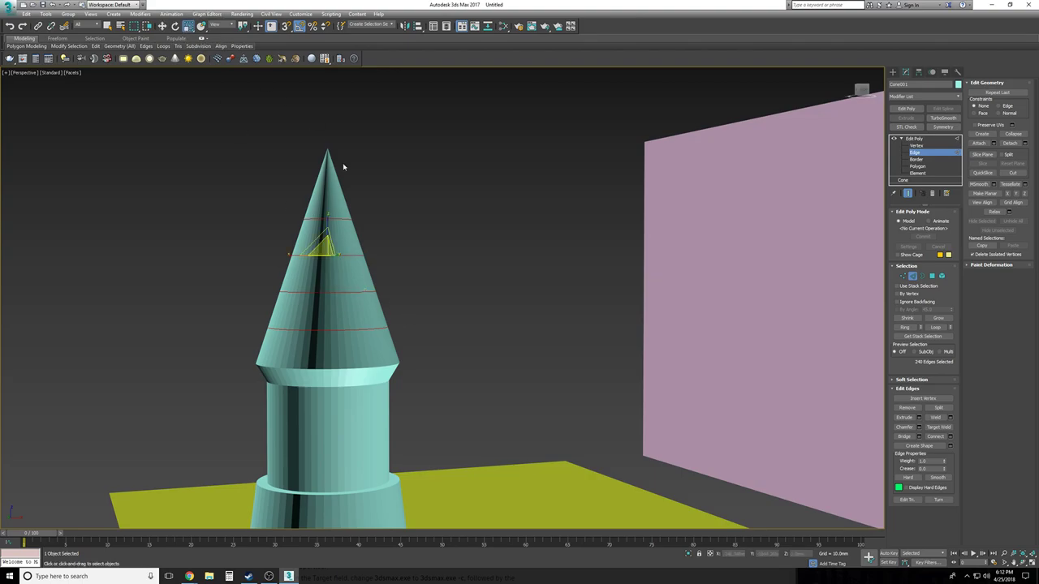
key(t)
key(z)
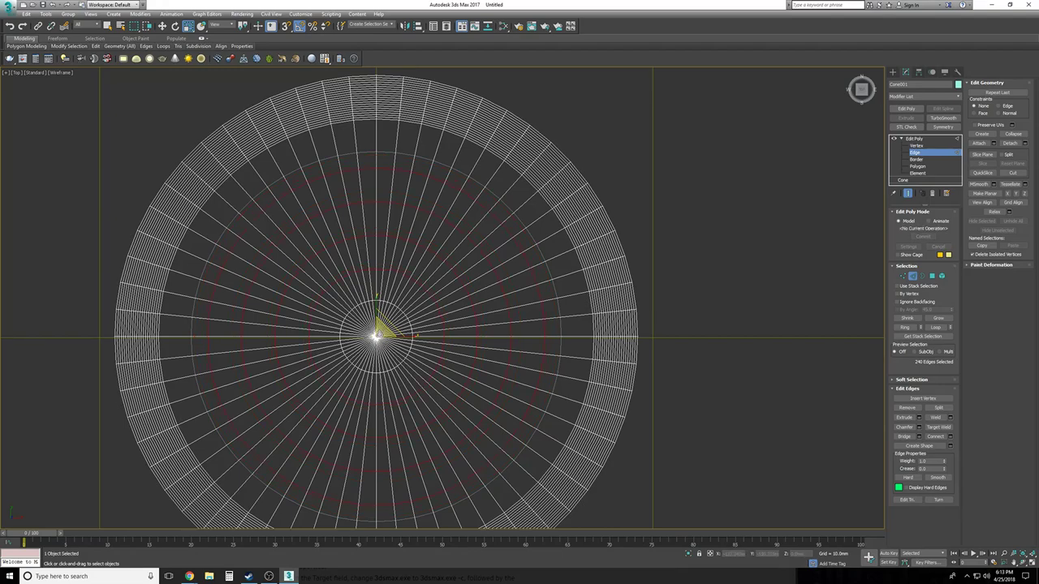
key(f)
key(z)
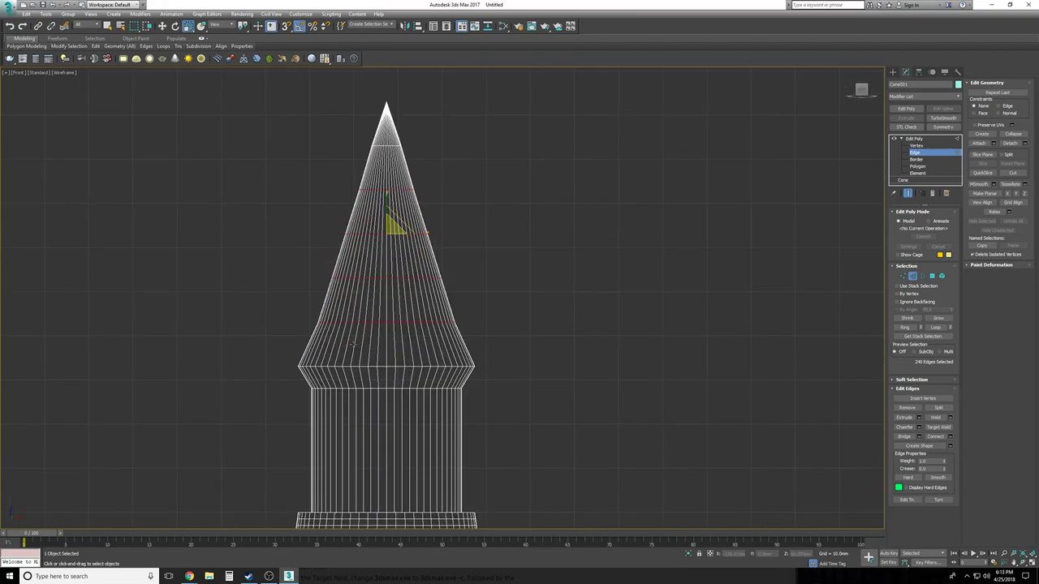
Scale the upper roof loops further inward in stages, dropping the lowest remaining loop from the selection each time
alt+drag(289, 308, 518, 336)
key(t)
drag(379, 334, 380, 336)
key(f)
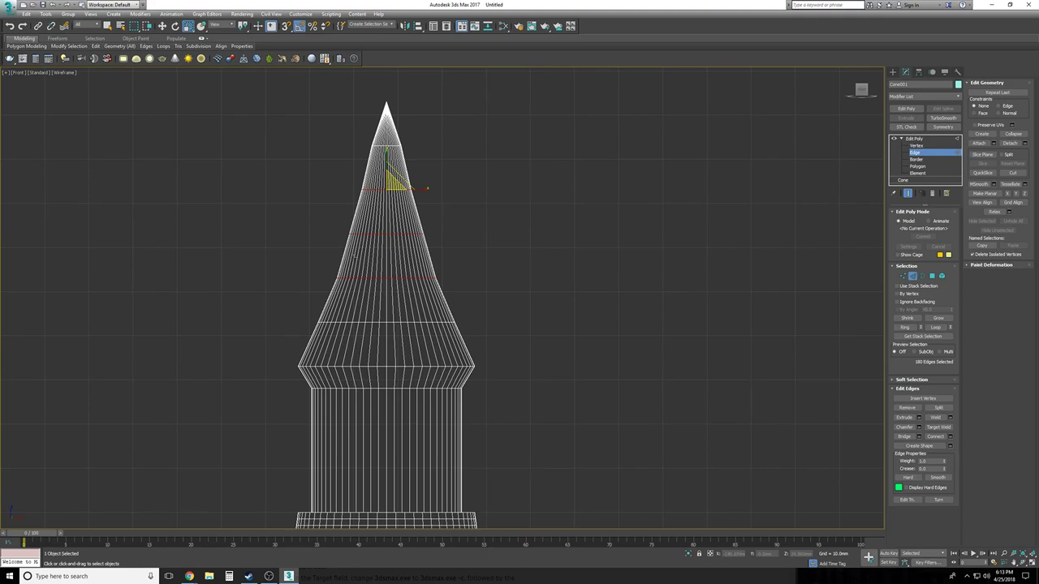
drag(311, 272, 500, 309)
drag(390, 185, 390, 193)
alt+drag(323, 214, 533, 278)
drag(388, 183, 389, 188)
click(330, 177)
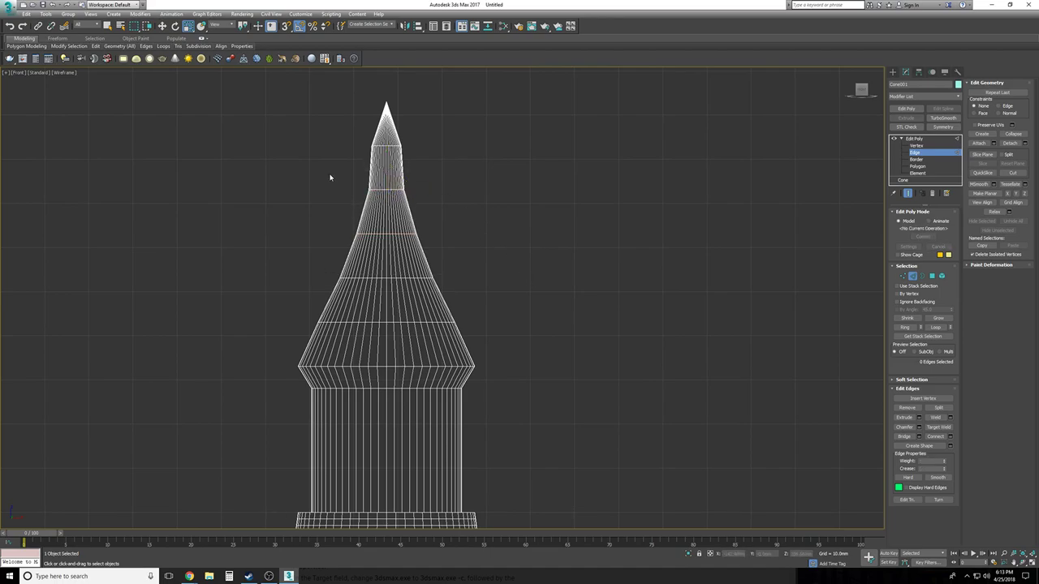
Select the two lowest roof loops one at a time and scale each inward to make the profile concave
drag(325, 264, 508, 303)
alt+drag(280, 227, 537, 262)
alt+drag(496, 313, 284, 304)
drag(394, 275, 395, 280)
drag(294, 311, 520, 343)
alt+drag(274, 286, 496, 304)
alt+drag(510, 353, 262, 347)
drag(400, 316, 389, 325)
Adjust the width of the second loop from the tip and scale the third loop inward to slim the spire
drag(353, 165, 423, 201)
alt+drag(341, 157, 300, 207)
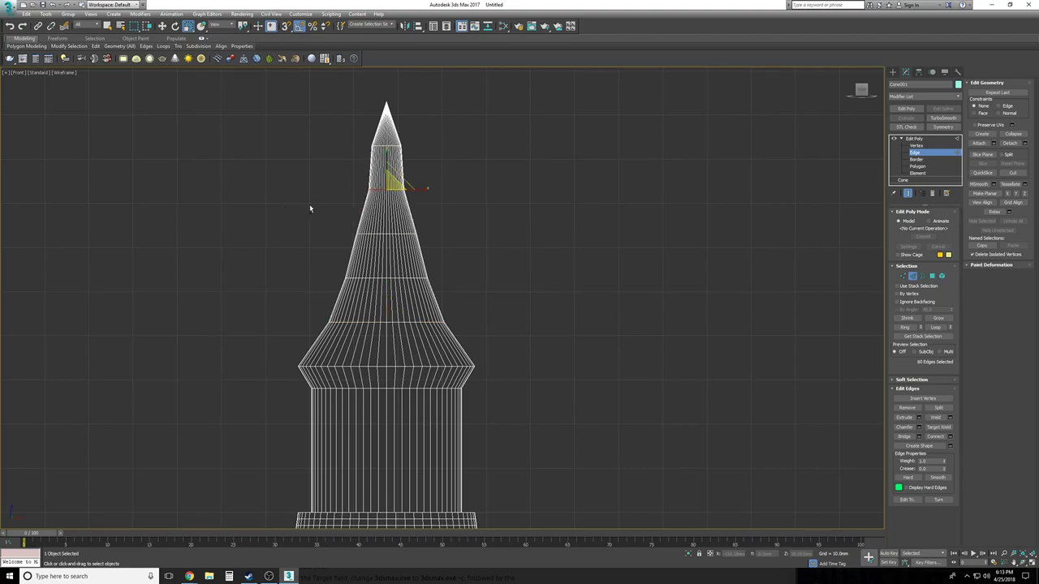
drag(390, 187, 391, 190)
drag(347, 216, 289, 242)
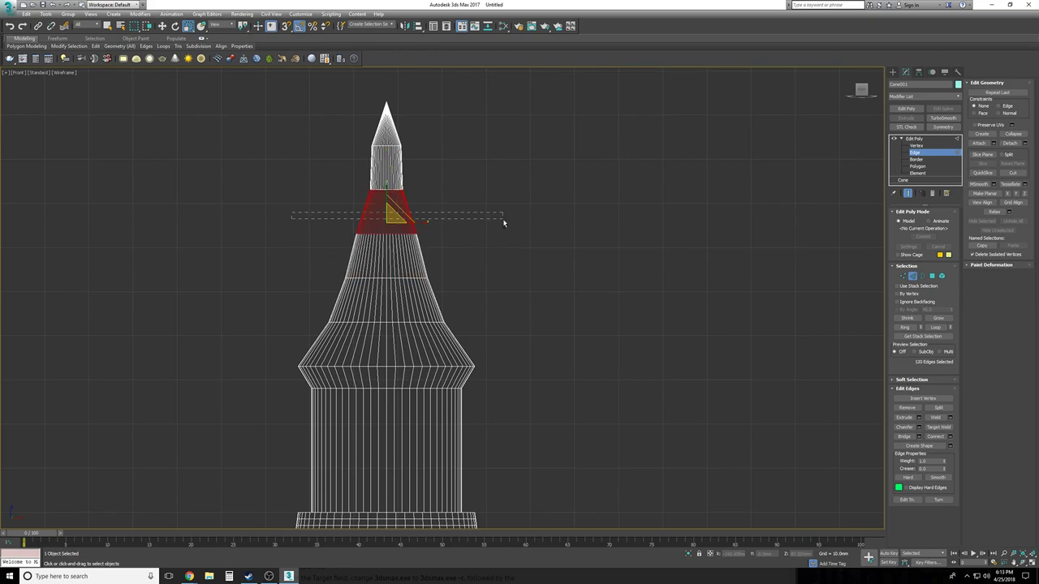
alt+drag(502, 219, 502, 219)
mouse_move(393, 229)
mouse_down()
mouse_move(390, 242)
mouse_move(394, 229)
mouse_up()
click(355, 146)
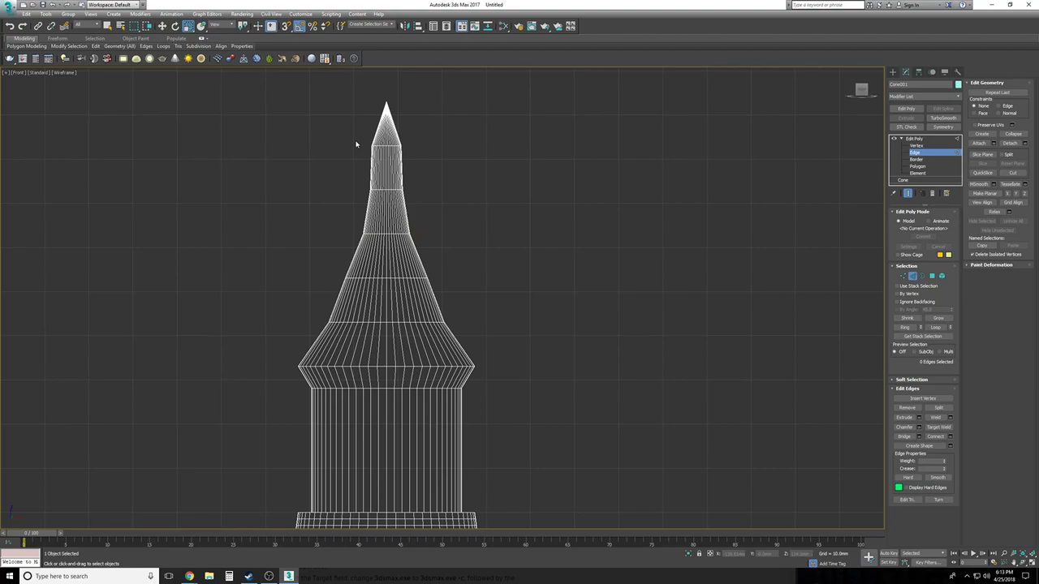
Move the second and third roof loops from the tip upward individually
drag(447, 213, 272, 203)
key(w)
alt+drag(314, 168, 449, 176)
drag(386, 159, 386, 132)
drag(465, 258, 465, 259)
alt+drag(496, 283, 247, 260)
alt+drag(281, 200, 487, 215)
drag(385, 207, 386, 182)
Isolate the fourth roof loop from the tip, scale it inward and reposition it slightly higher on the roof
drag(322, 255, 499, 301)
alt+drag(527, 316, 263, 318)
alt+drag(310, 245, 475, 248)
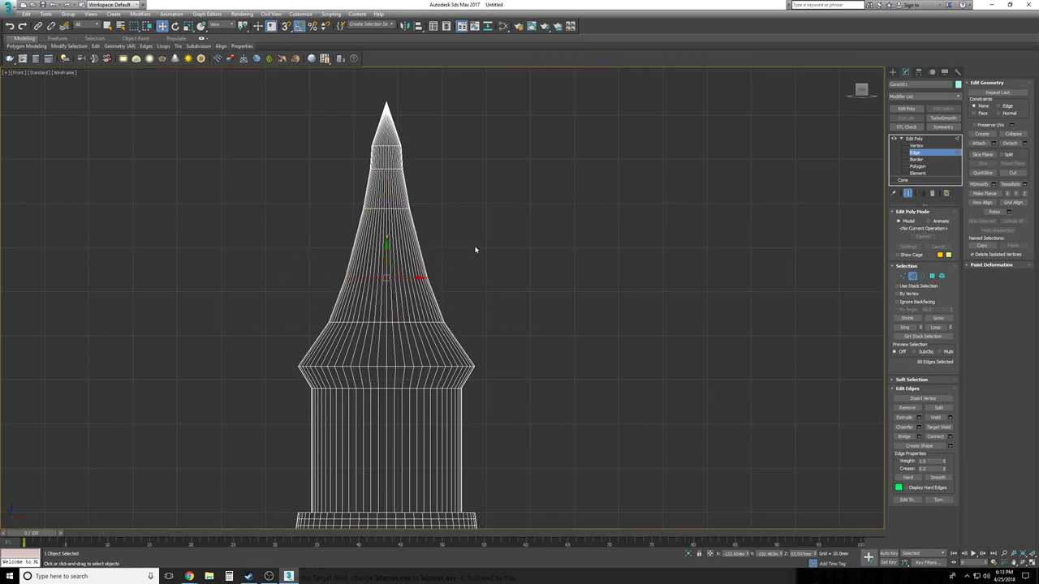
mouse_move(384, 251)
mouse_down()
mouse_move(386, 217)
mouse_move(389, 274)
mouse_move(389, 262)
mouse_up()
click(189, 27)
key(w)
drag(388, 221, 385, 242)
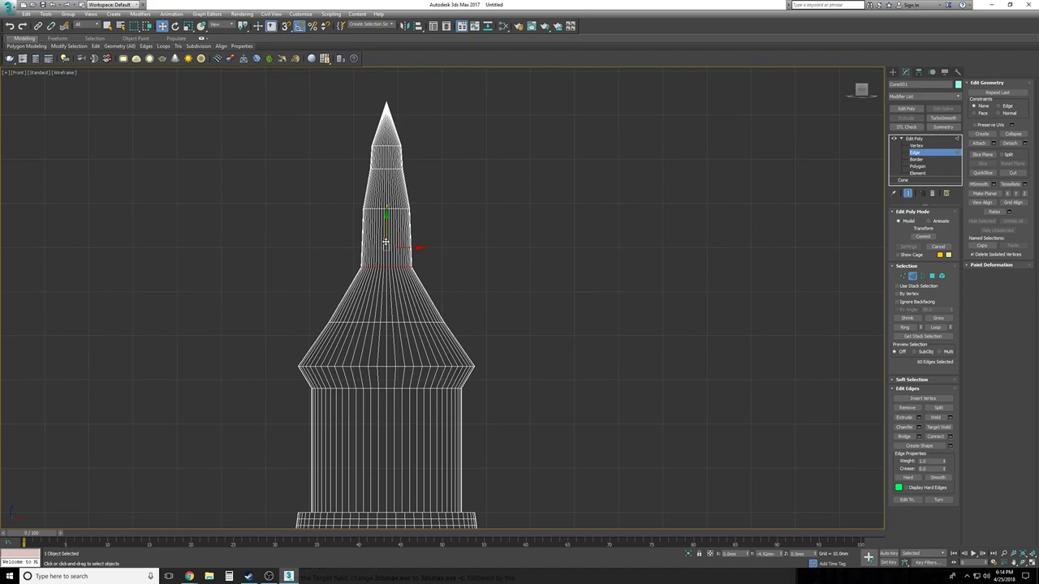
Isolate the lowest roof loop and scale it slightly inward
drag(312, 303, 219, 354)
alt+drag(262, 302, 520, 308)
click(188, 25)
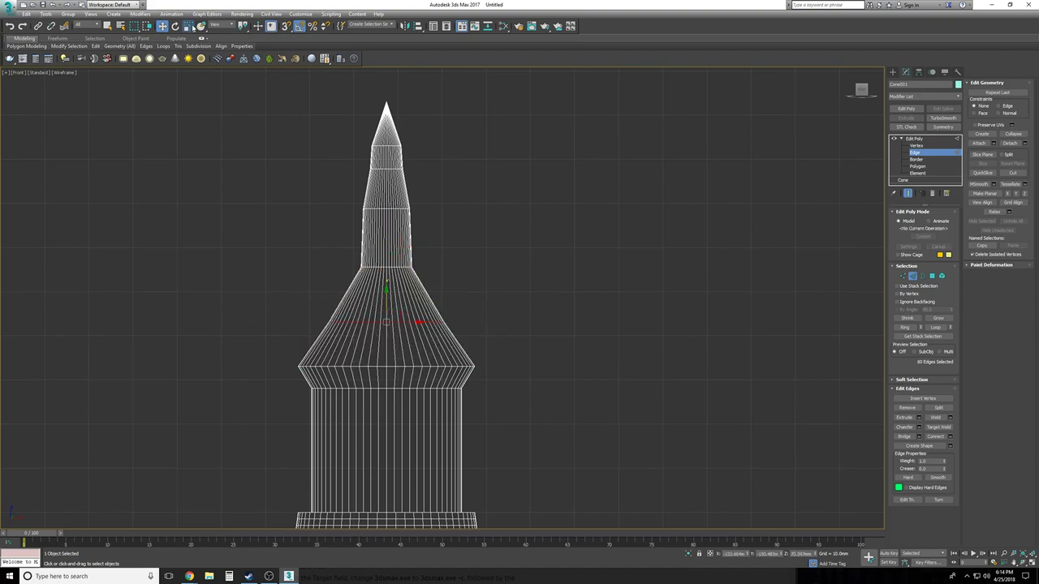
drag(390, 319, 390, 323)
Narrow the third loop from the tip and slightly widen the fourth to smooth the roof's curve
drag(352, 192, 428, 263)
drag(329, 246, 454, 250)
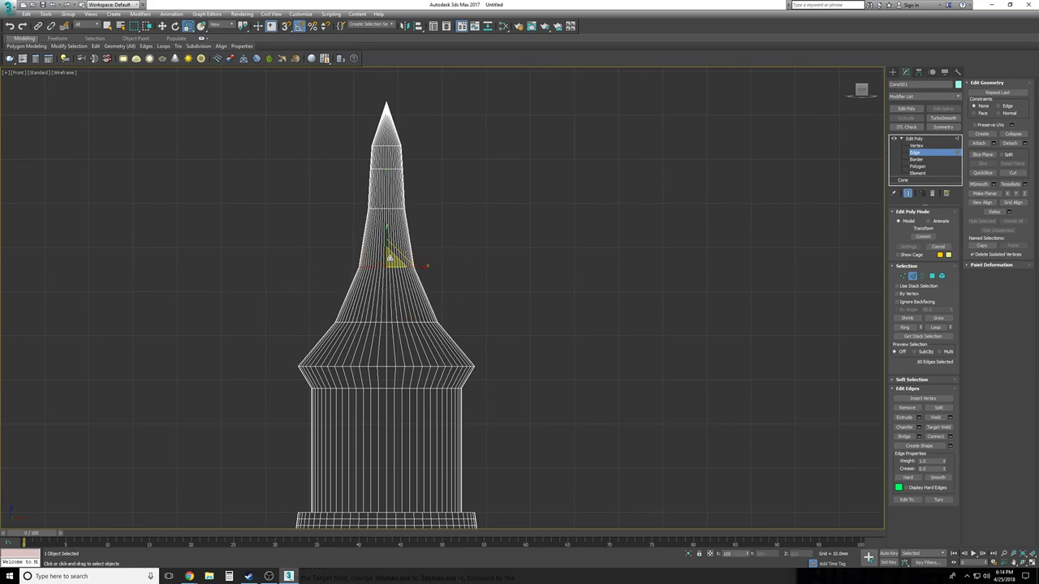
click(457, 247)
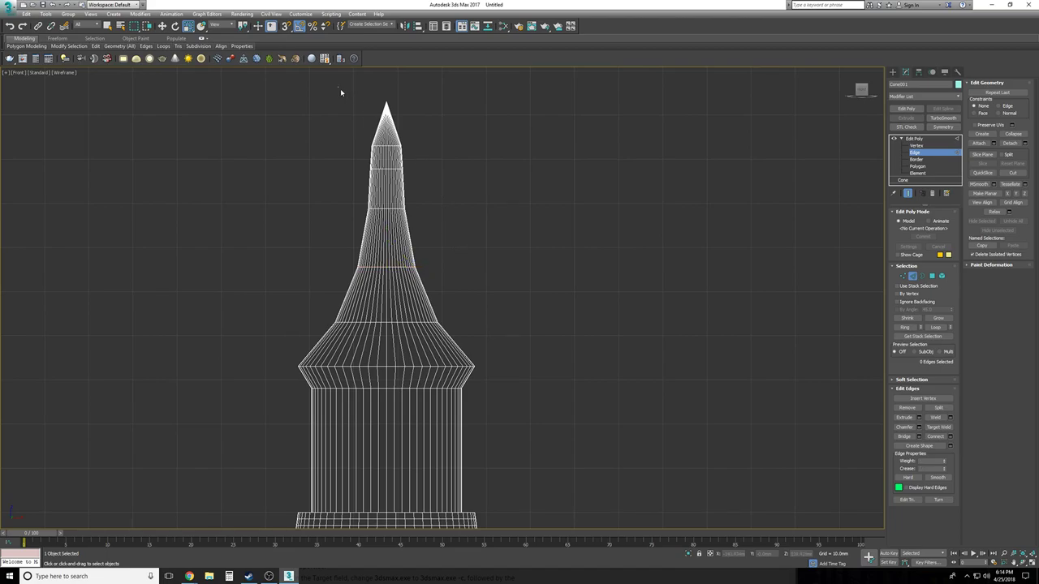
Select the edges of the spire's tip section and scale them down uniformly
drag(341, 90, 459, 177)
drag(387, 151, 387, 159)
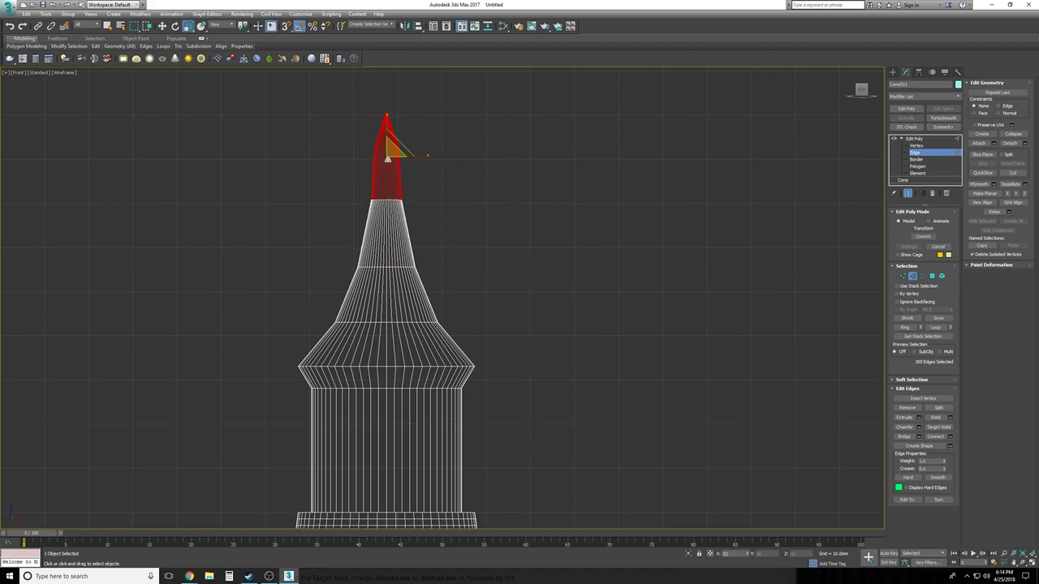
key(w)
click(452, 180)
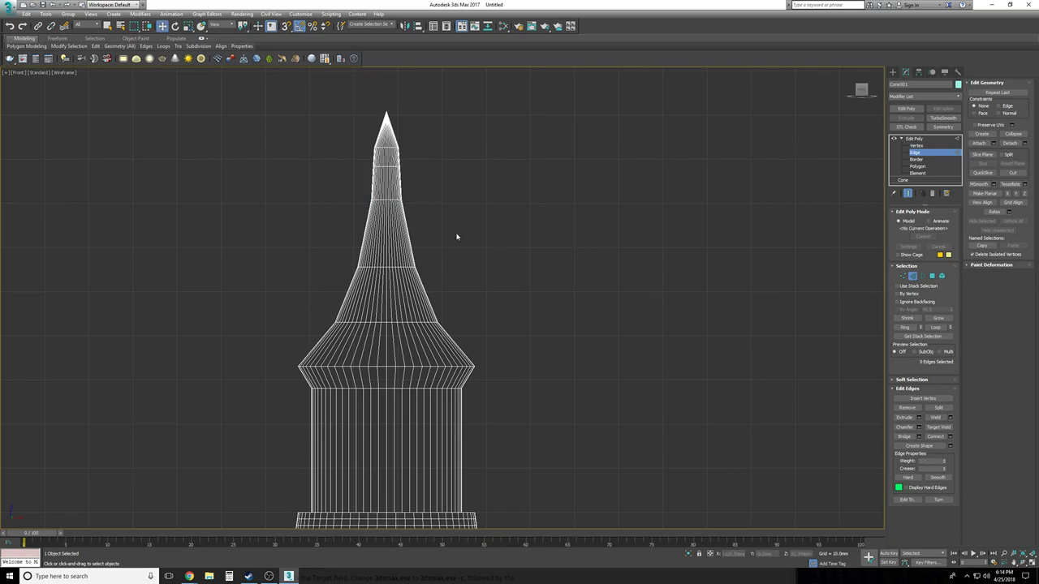
Select the vertices of the five roof rings in the front view and move them slightly down
key(p)
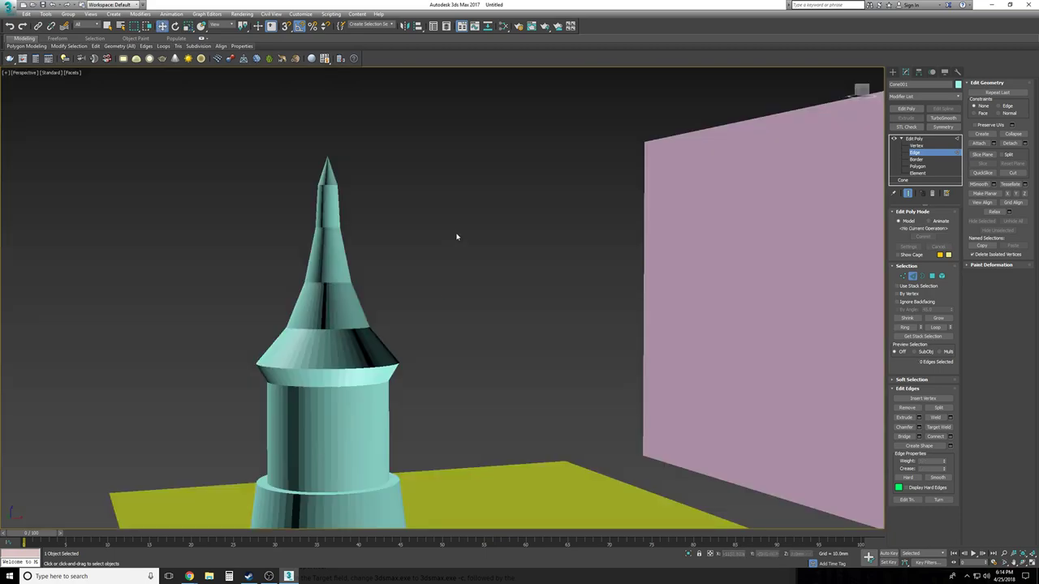
scroll(456, 237, down, 4)
alt+middle_drag(456, 236, 457, 237)
key(f)
key(F3)
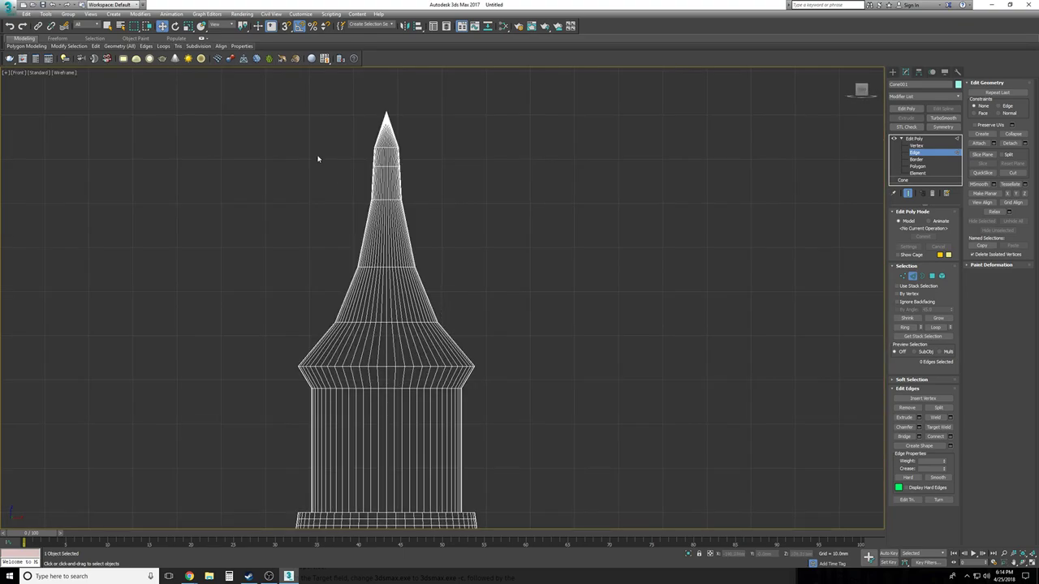
click(938, 145)
drag(279, 123, 547, 343)
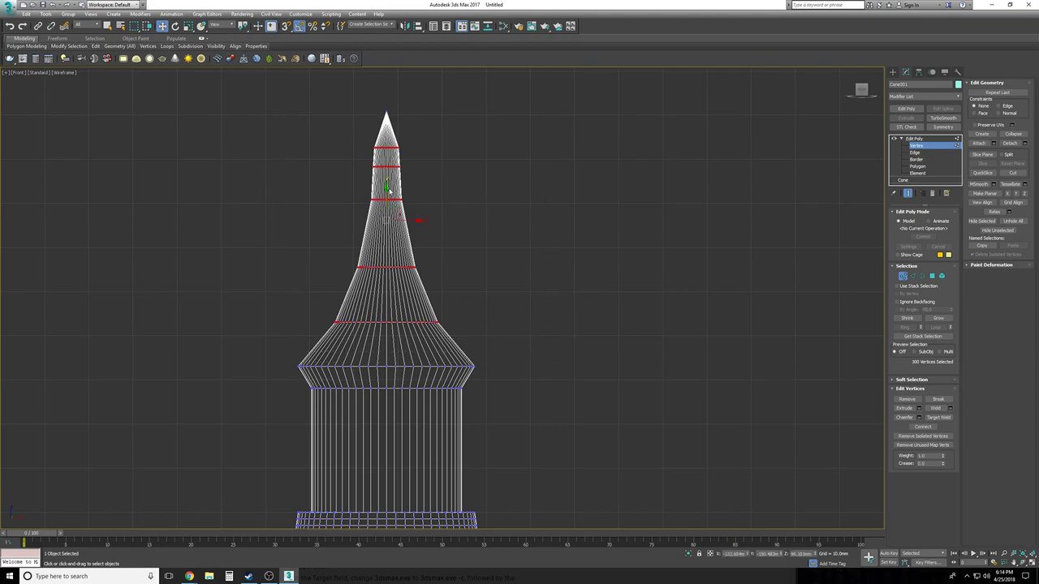
drag(389, 189, 386, 201)
Lower the upper roof vertex rings and the tip in successive selections to shorten and even out the spire
drag(328, 257, 476, 296)
drag(382, 254, 384, 268)
drag(355, 201, 408, 222)
drag(387, 183, 389, 222)
drag(345, 103, 440, 203)
drag(387, 140, 388, 180)
drag(352, 214, 422, 232)
drag(386, 195, 385, 199)
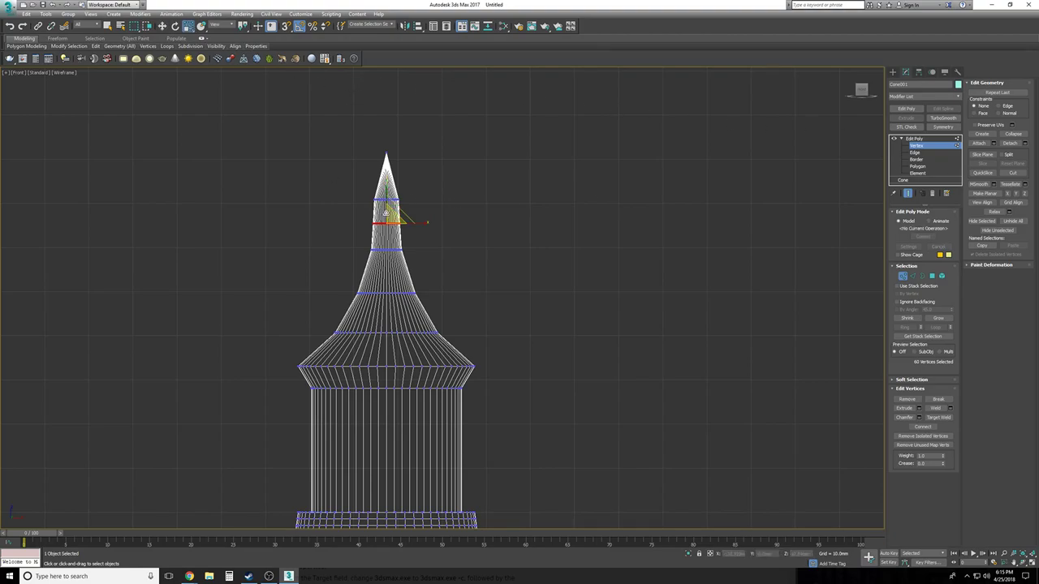
Scale the vertex ring just below the spire's tip inward to sharpen the point
drag(349, 123, 385, 200)
key(ctrl+z)
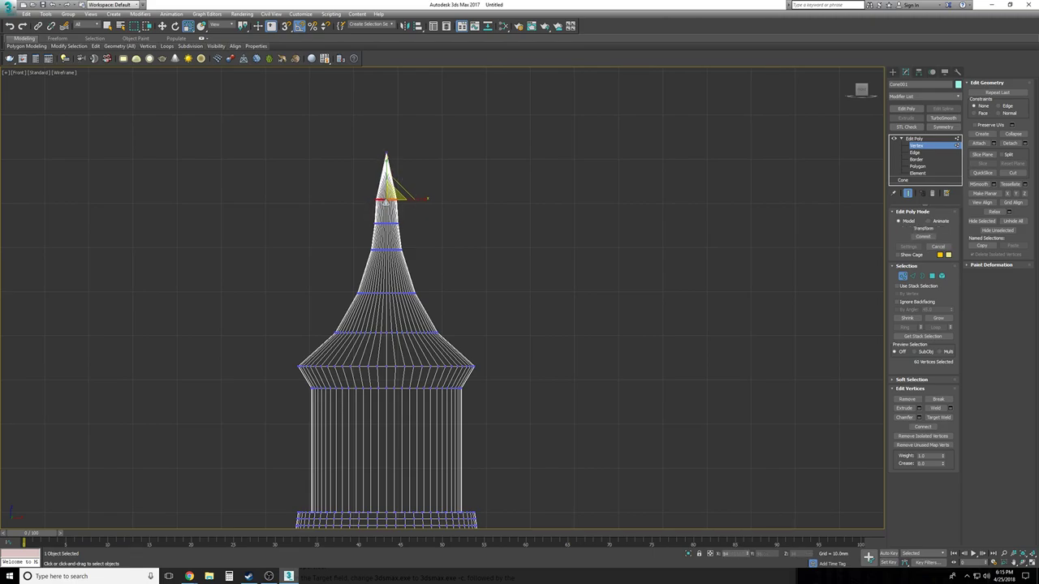
click(488, 239)
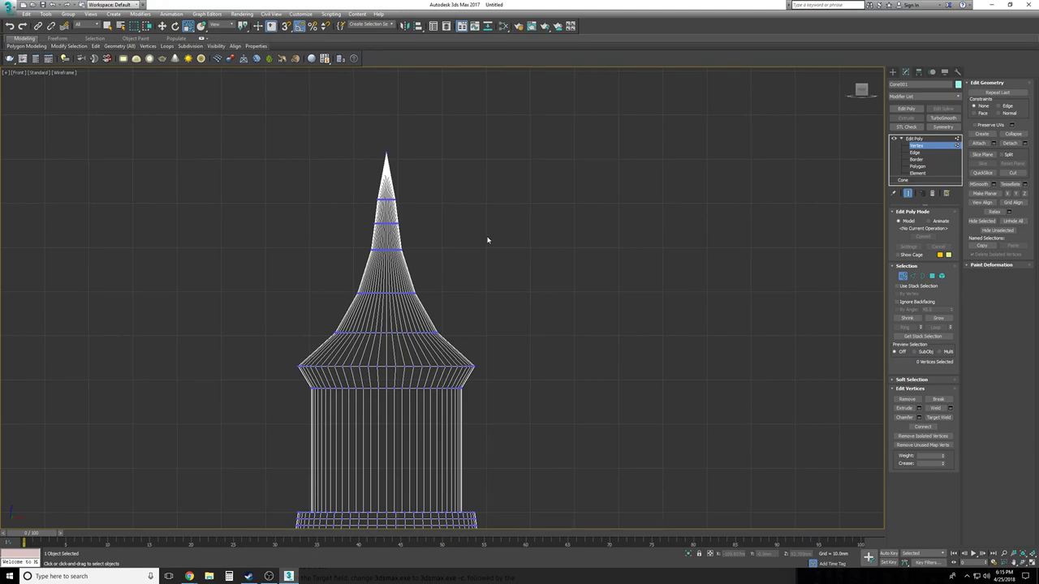
Select the roof and flared rim vertices in the front view and stretch them vertically to about 141 percent
key(p)
scroll(488, 241, down, 5)
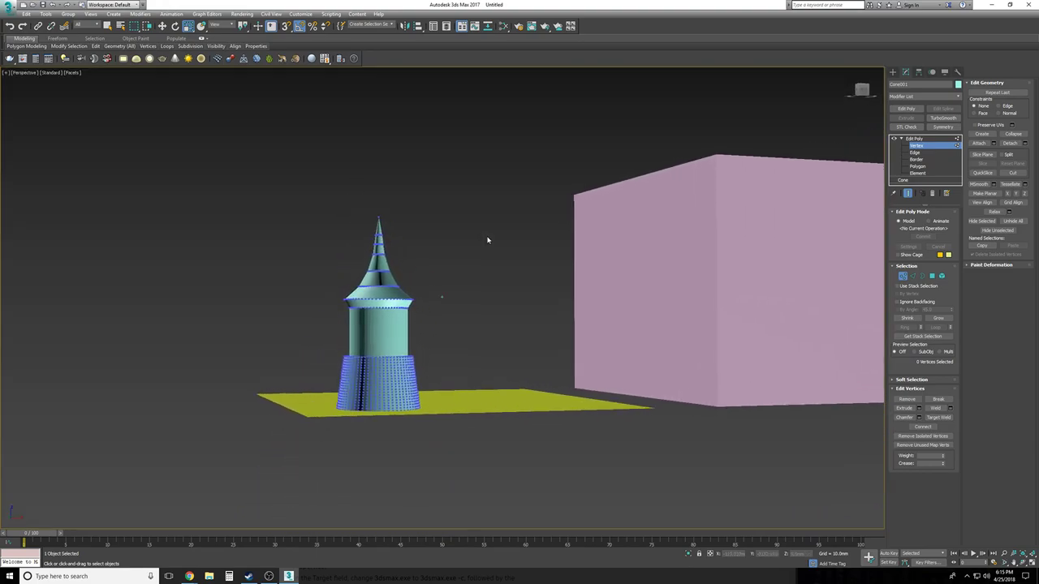
scroll(488, 240, up, 3)
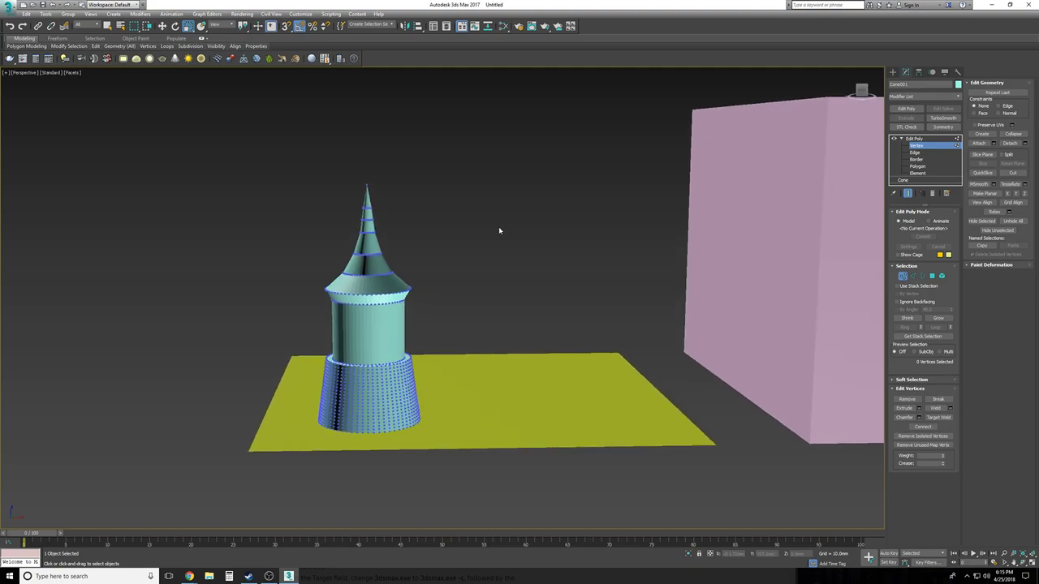
key(f)
mouse_move(232, 103)
mouse_down()
mouse_move(278, 171)
mouse_move(605, 426)
mouse_up()
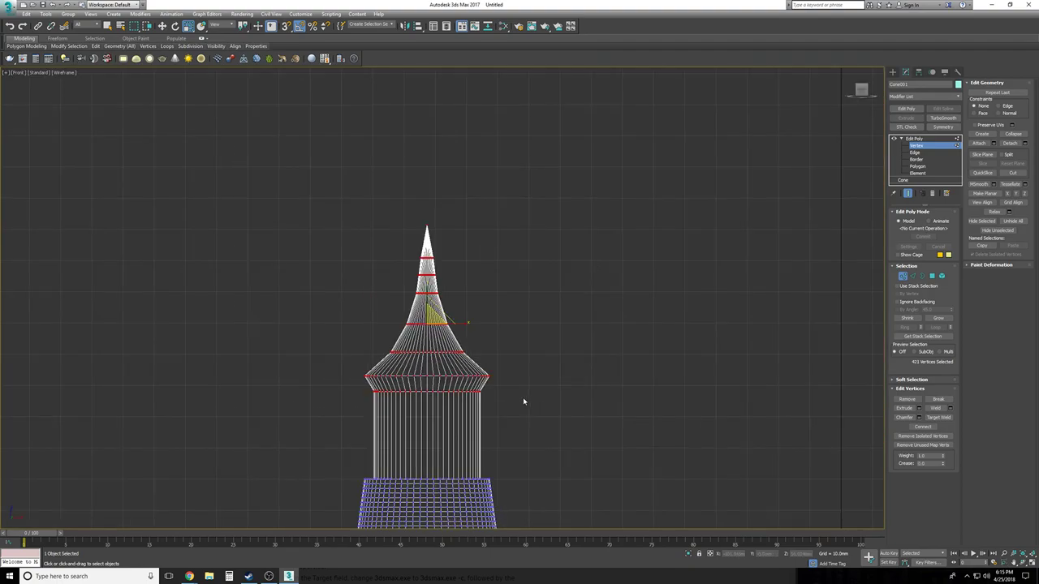
drag(424, 306, 427, 284)
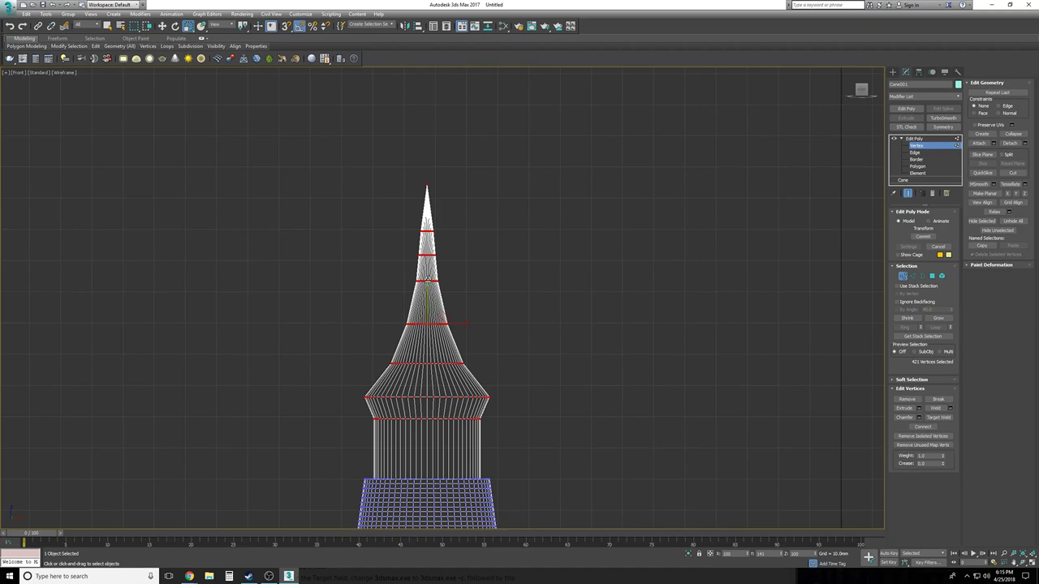
Move the selected roof vertices slightly up, and scale the widest roof rim's vertex ring outward for a broader overhang
key(w)
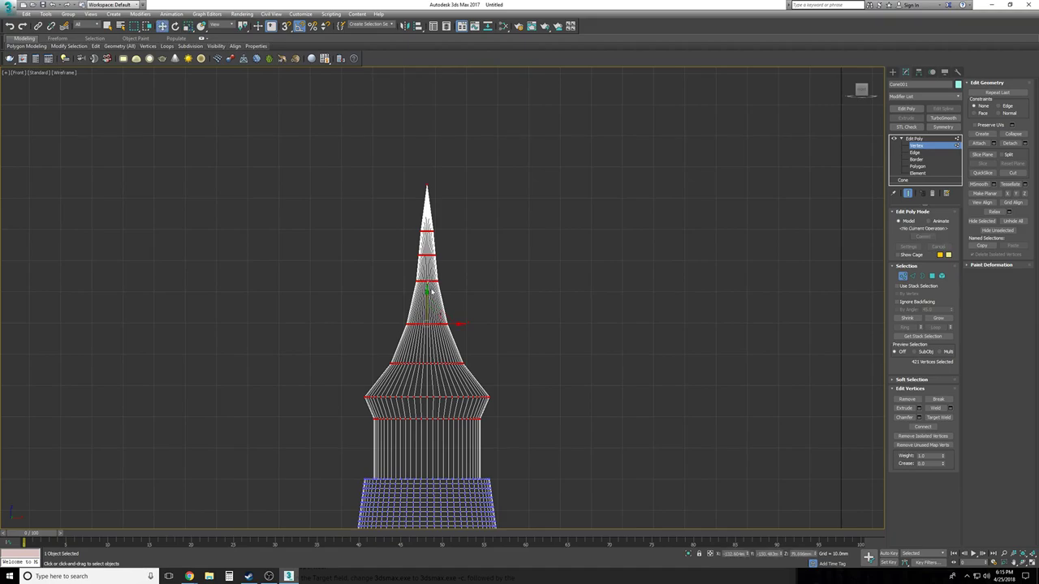
drag(426, 297, 425, 275)
drag(348, 366, 518, 391)
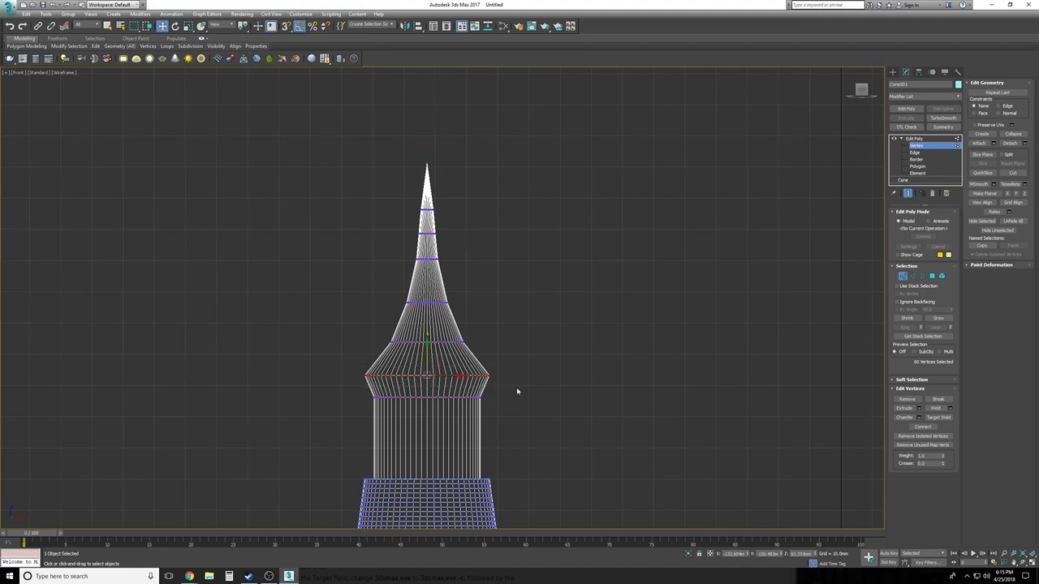
click(188, 26)
drag(430, 366, 426, 360)
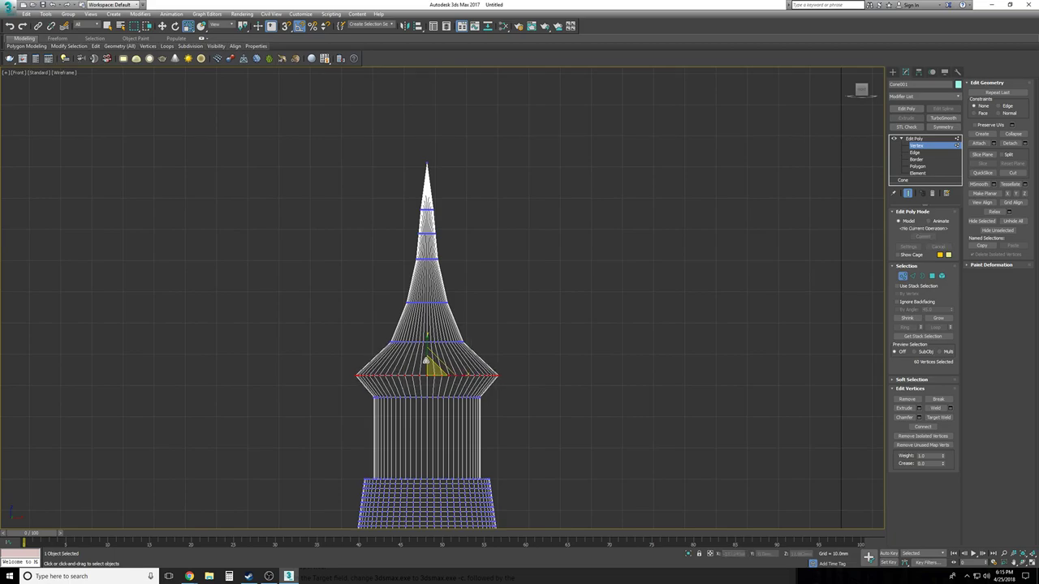
key(p)
click(487, 292)
scroll(487, 293, up, 6)
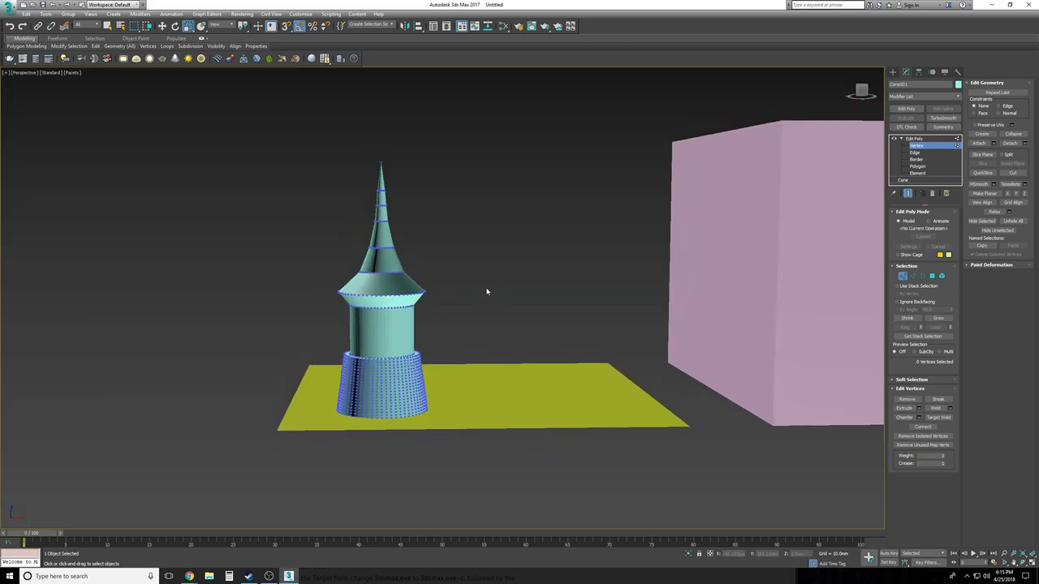
Switch to polygon editing and select the polygons of the spire's uppermost section
key(4)
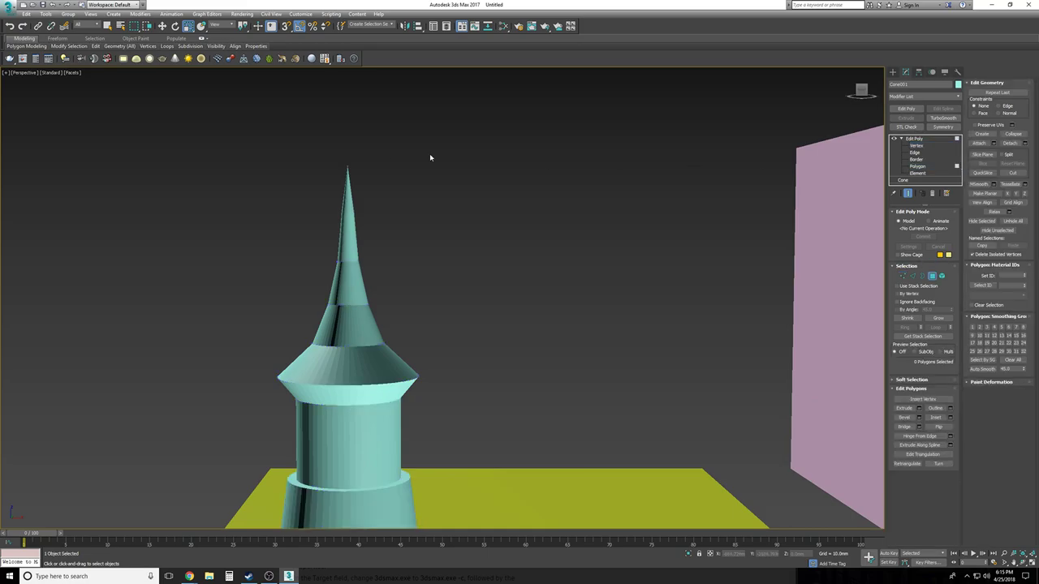
drag(309, 160, 389, 196)
scroll(487, 244, up, 5)
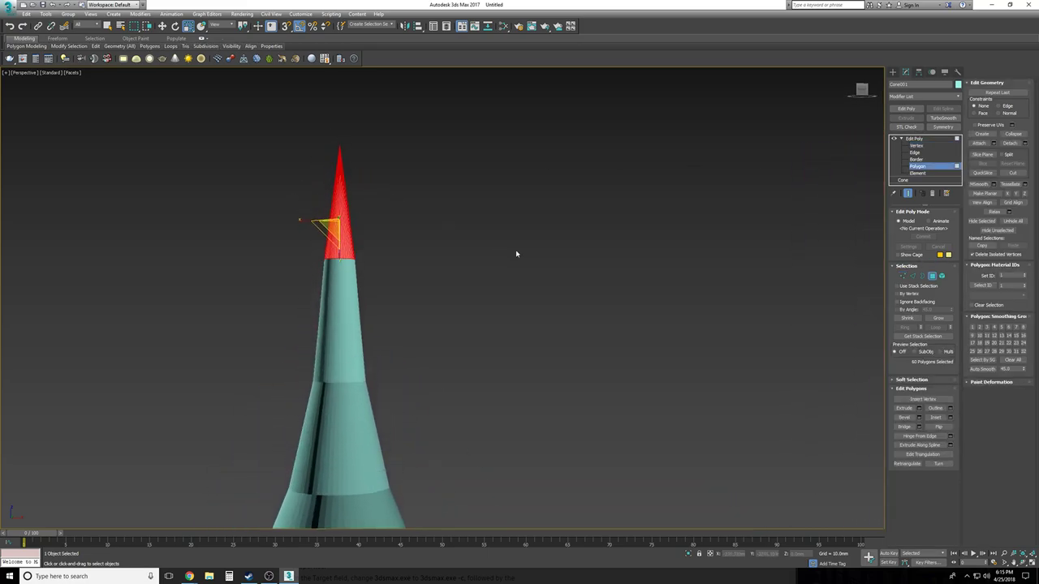
key(F3)
click(472, 255)
key(w)
drag(458, 235, 197, 127)
key(z)
scroll(535, 297, down, 6)
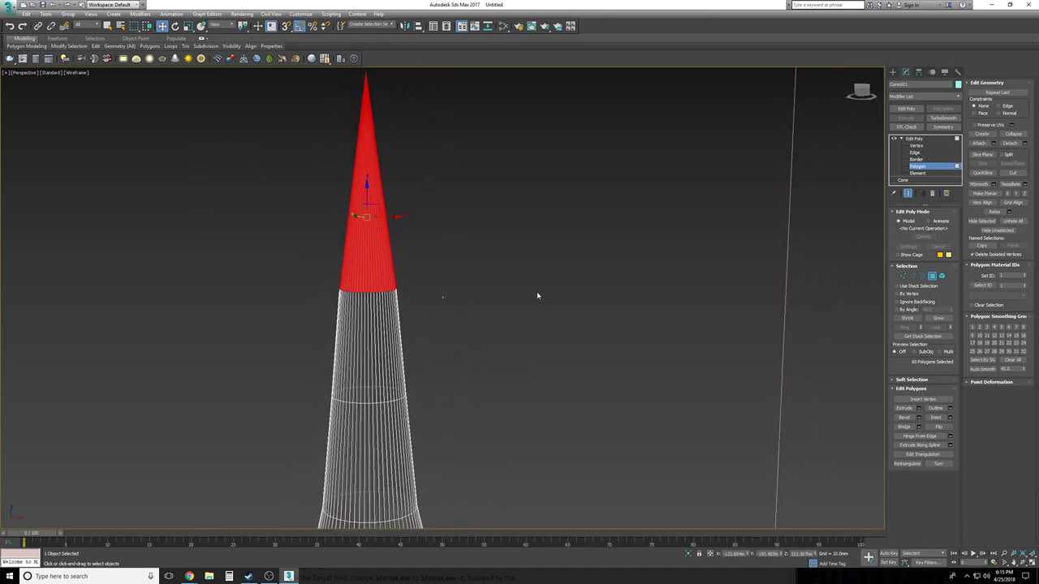
click(919, 417)
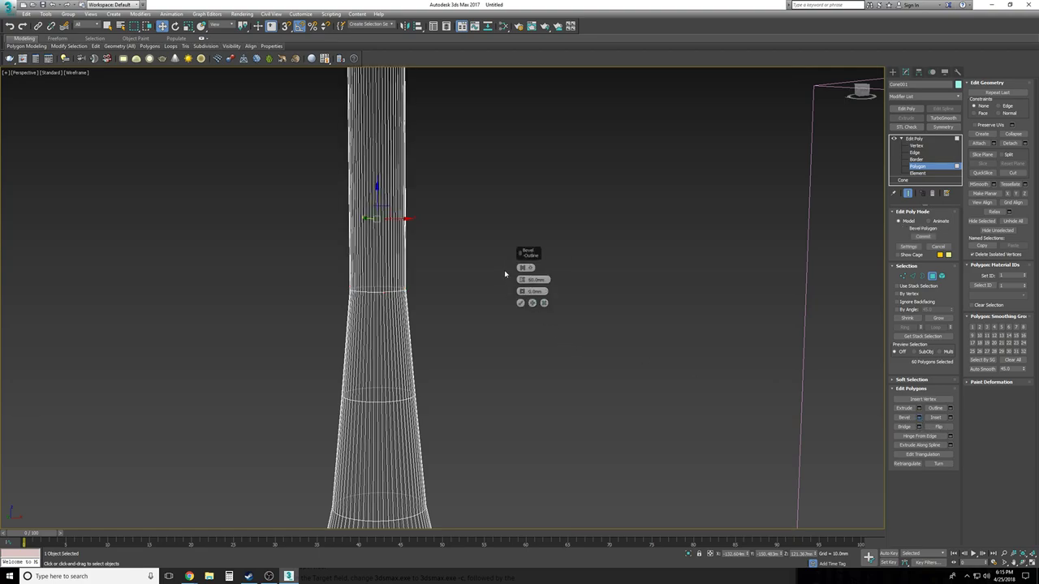
right_click(522, 280)
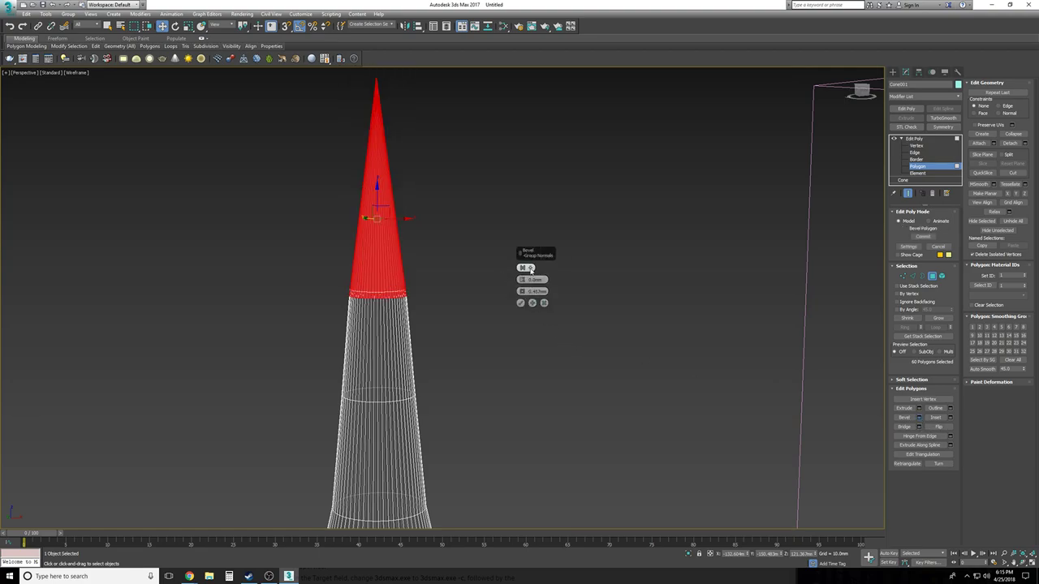
click(527, 267)
click(540, 282)
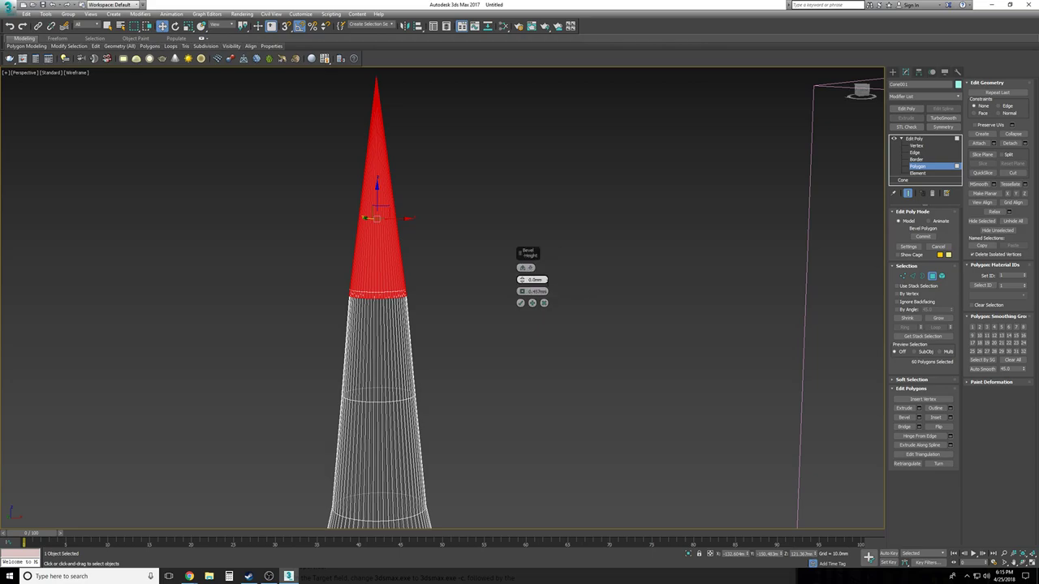
scroll(520, 297, up, 2)
right_click(521, 292)
drag(522, 292, 523, 288)
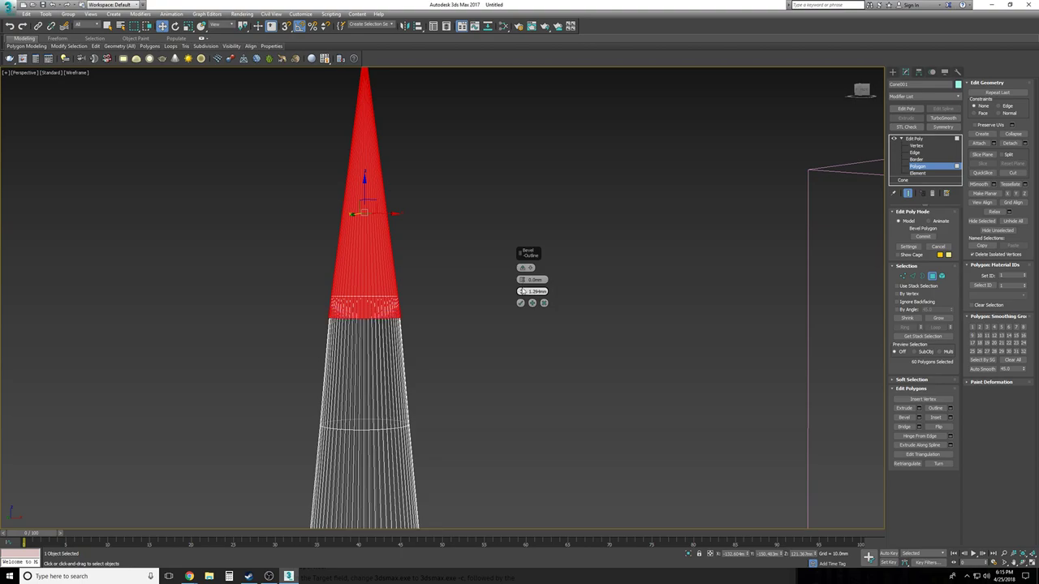
right_click(522, 292)
alt+middle_drag(522, 292, 526, 281)
click(529, 268)
click(544, 274)
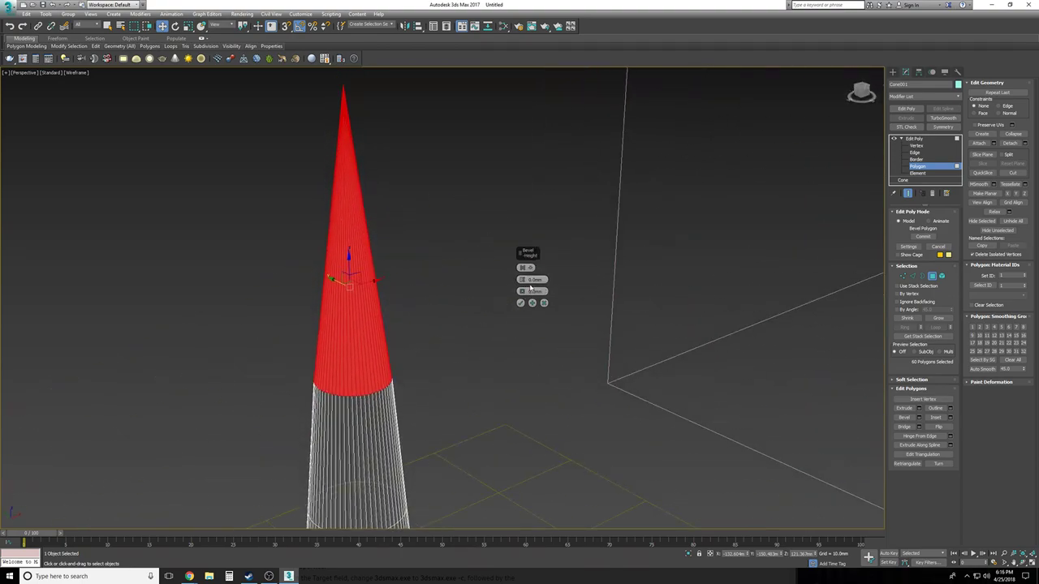
drag(522, 291, 522, 284)
click(543, 303)
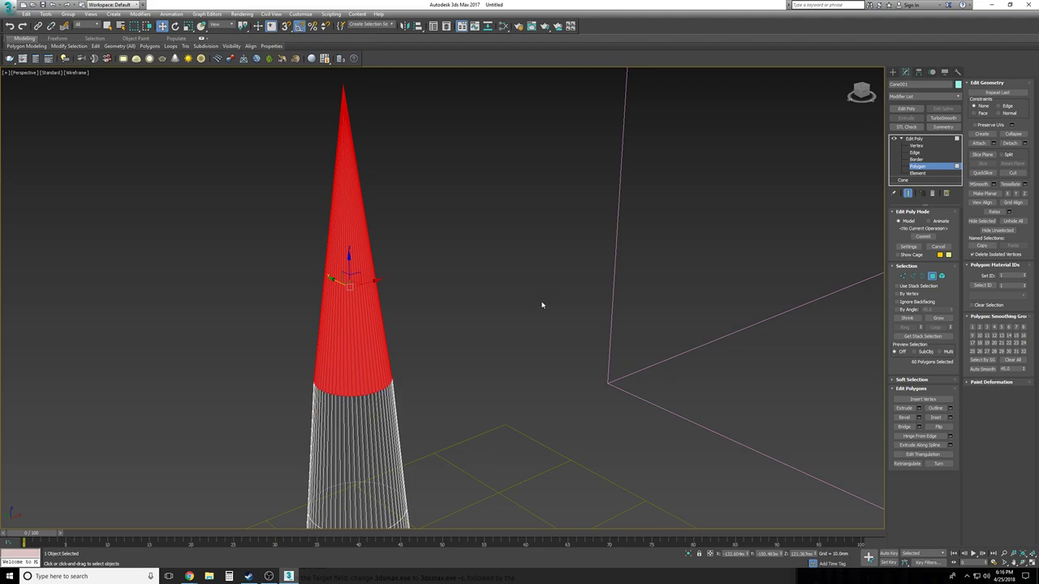
Clear the polygon selection and reselect the spire's uppermost section in the front view
key(f)
key(z)
click(505, 260)
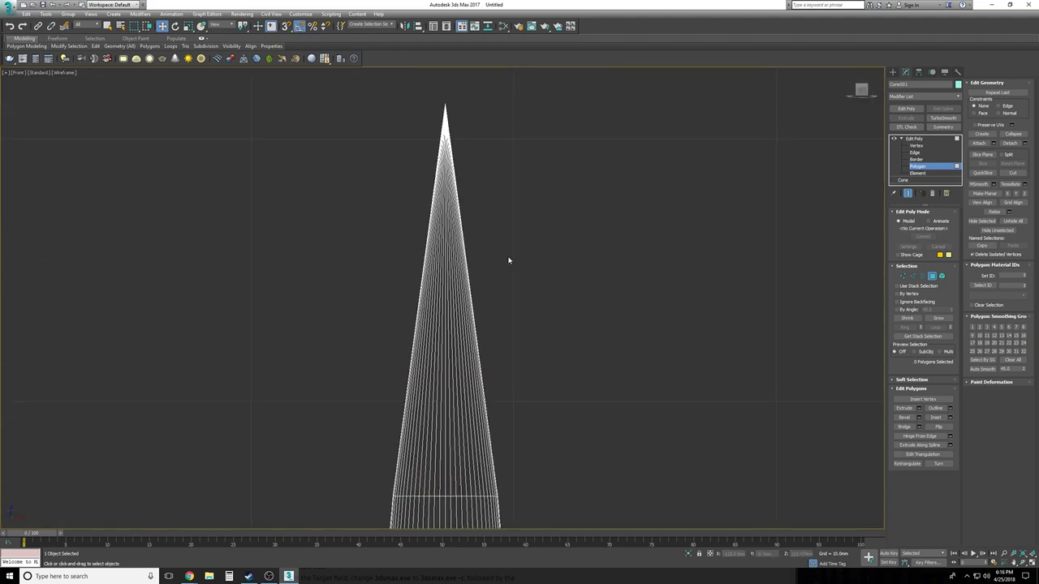
drag(315, 124, 282, 78)
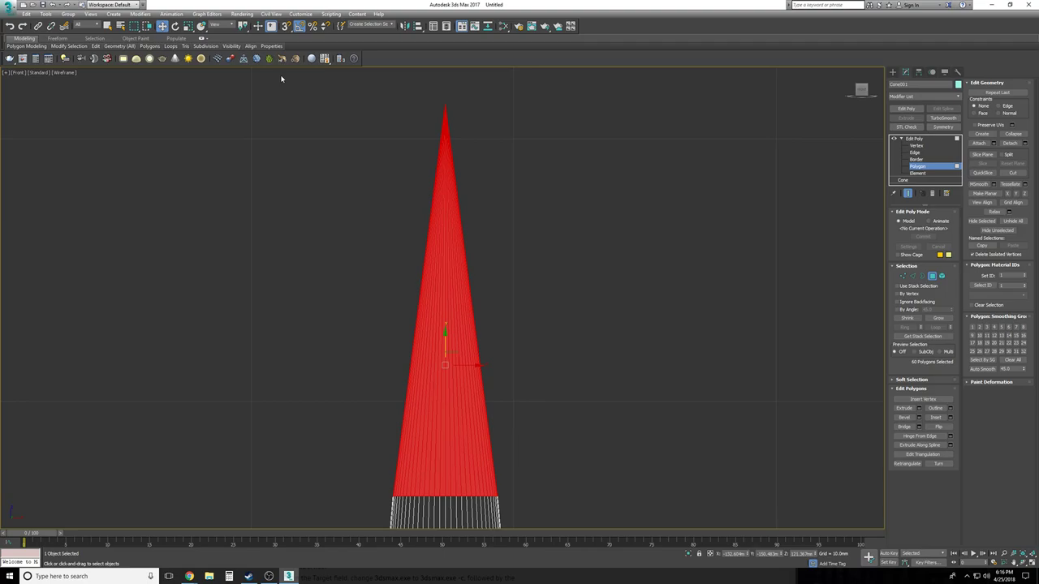
middle_drag(342, 175, 300, 137)
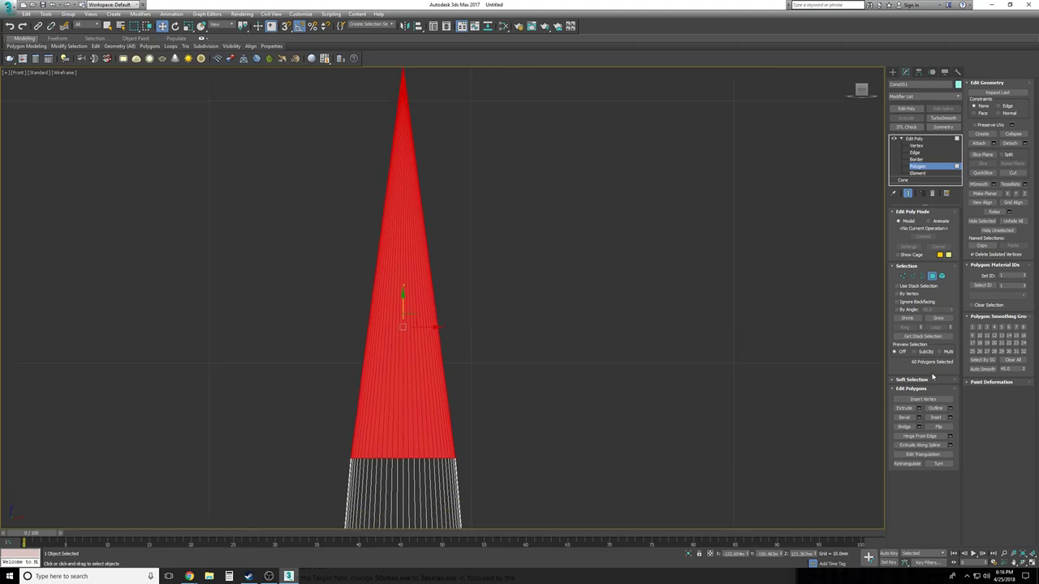
Open the bevel settings for the spire tip, test and reset the outline amount, and change the bevel type
click(919, 417)
click(531, 268)
click(543, 279)
click(526, 267)
click(551, 290)
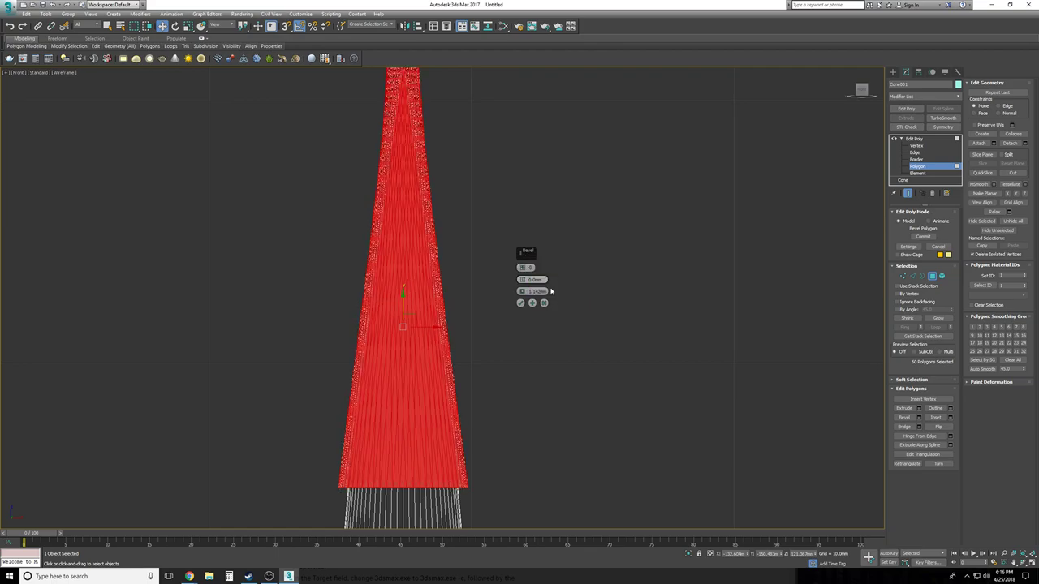
right_click(522, 291)
key(p)
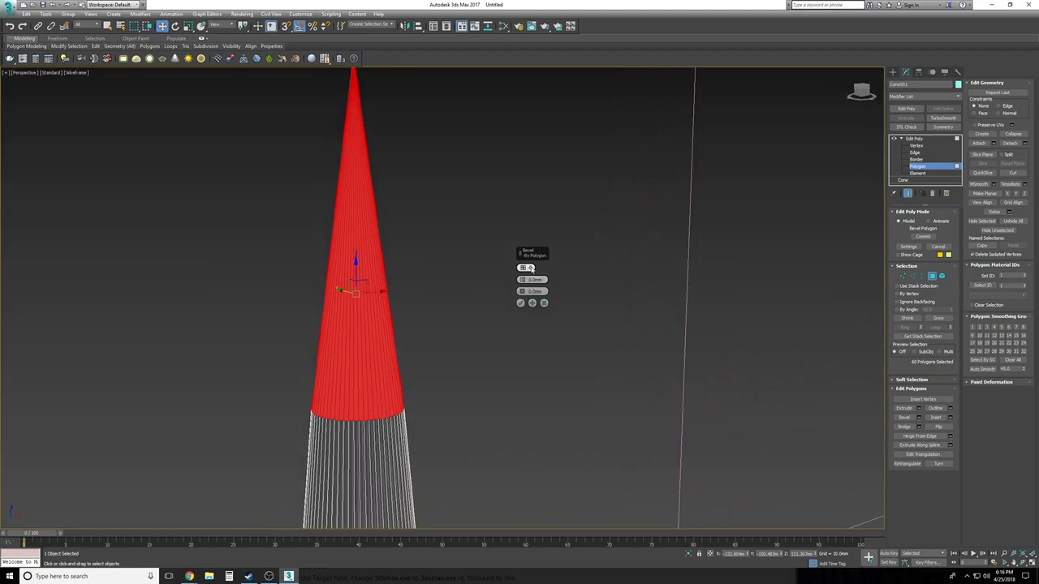
click(532, 269)
click(541, 280)
Bevel the spire tip with a height of about 0.9 mm and an outline of about -0.9 mm, and restore shaded display
drag(520, 280, 521, 277)
alt+middle_drag(487, 286, 446, 334)
alt+middle_drag(454, 292, 441, 280)
drag(521, 291, 521, 293)
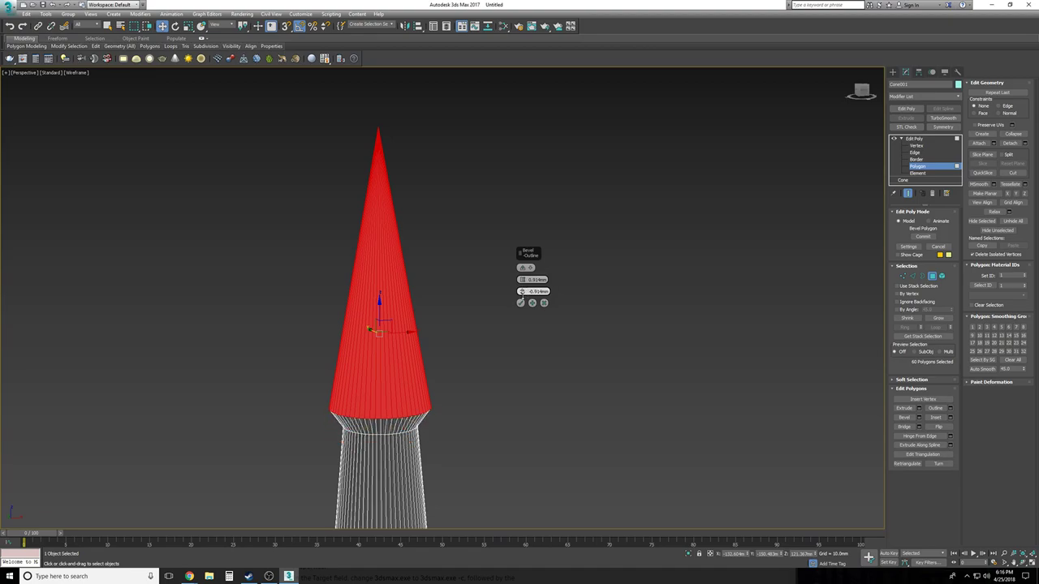
alt+middle_drag(561, 331, 534, 314)
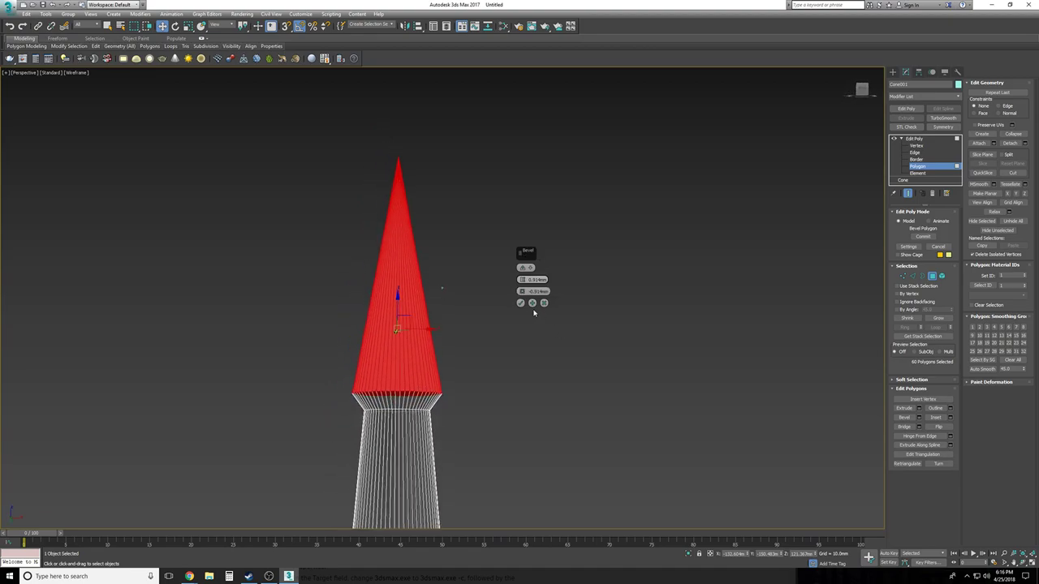
click(521, 303)
key(F3)
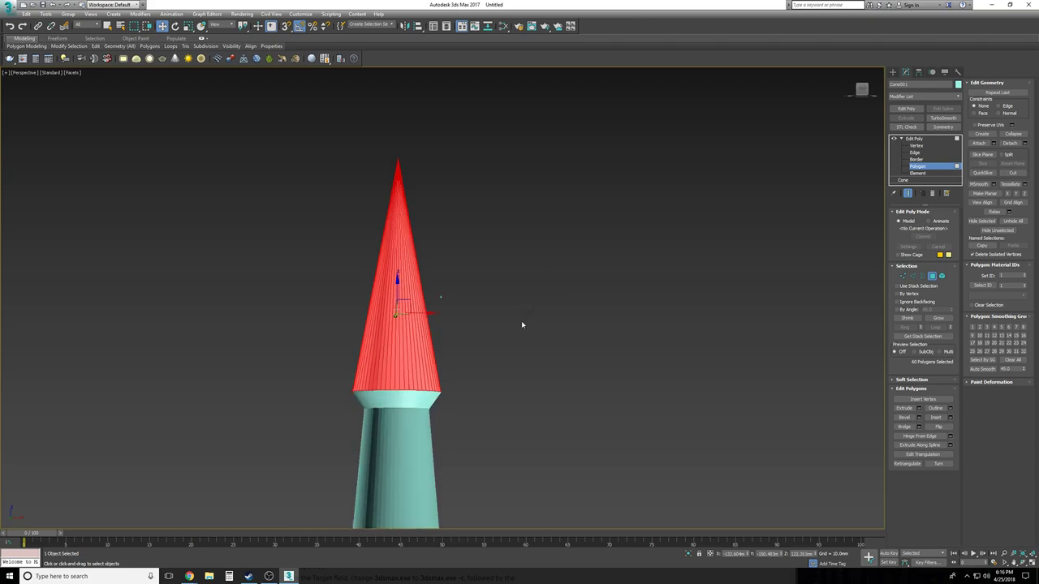
Deselect the tip polygons and examine the tower's silhouette and roof from several distances and angles
click(533, 353)
alt+middle_drag(532, 353, 532, 353)
scroll(532, 352, down, 5)
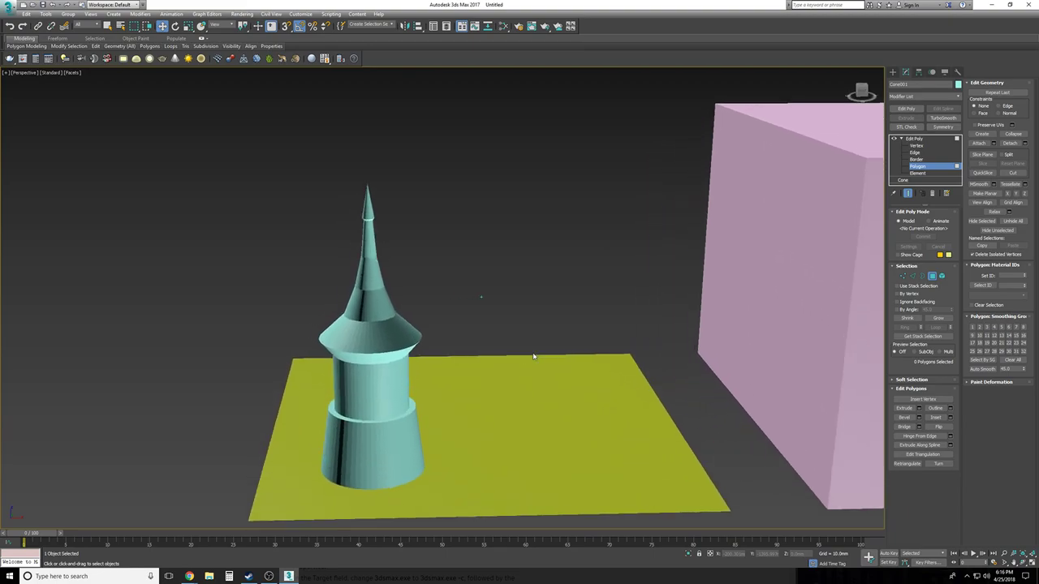
scroll(532, 353, up, 4)
click(384, 341)
alt+middle_drag(383, 341, 451, 254)
click(584, 299)
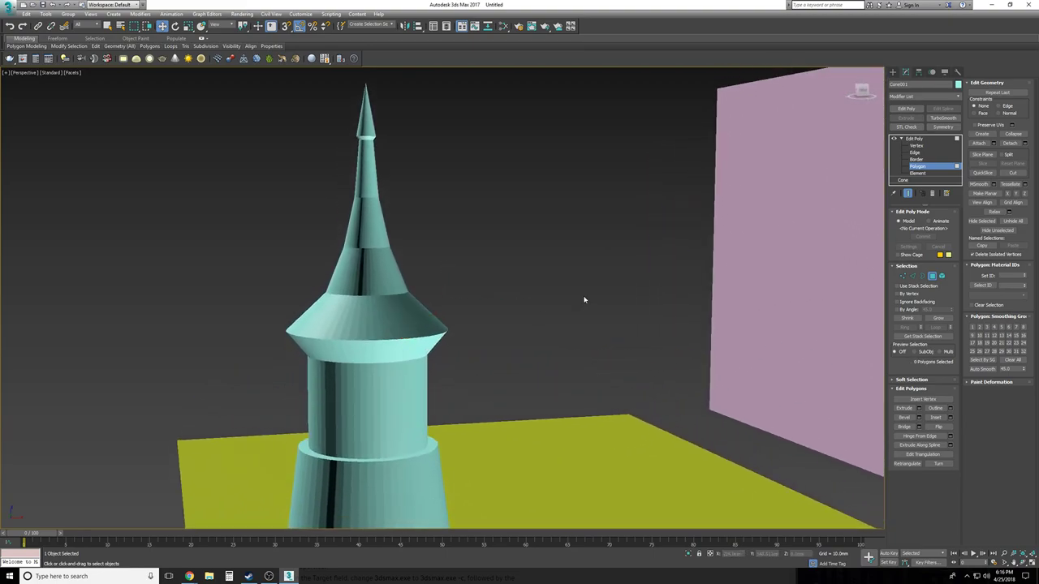
scroll(585, 298, up, 1)
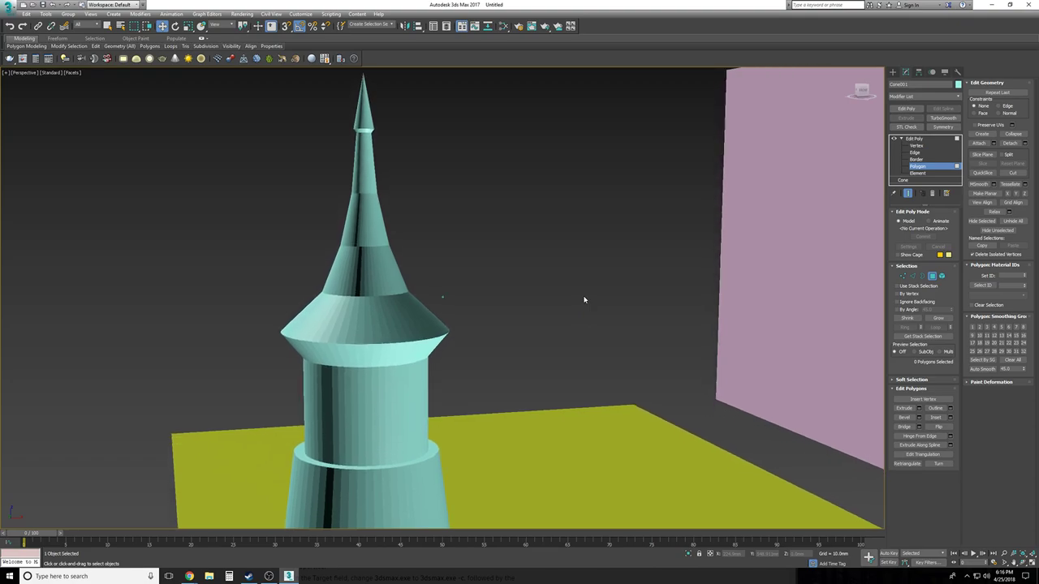
scroll(584, 298, up, 2)
alt+middle_drag(584, 298, 523, 305)
alt+middle_drag(394, 316, 386, 368)
Switch the tower to vertex editing and show it from above in wireframe
click(386, 366)
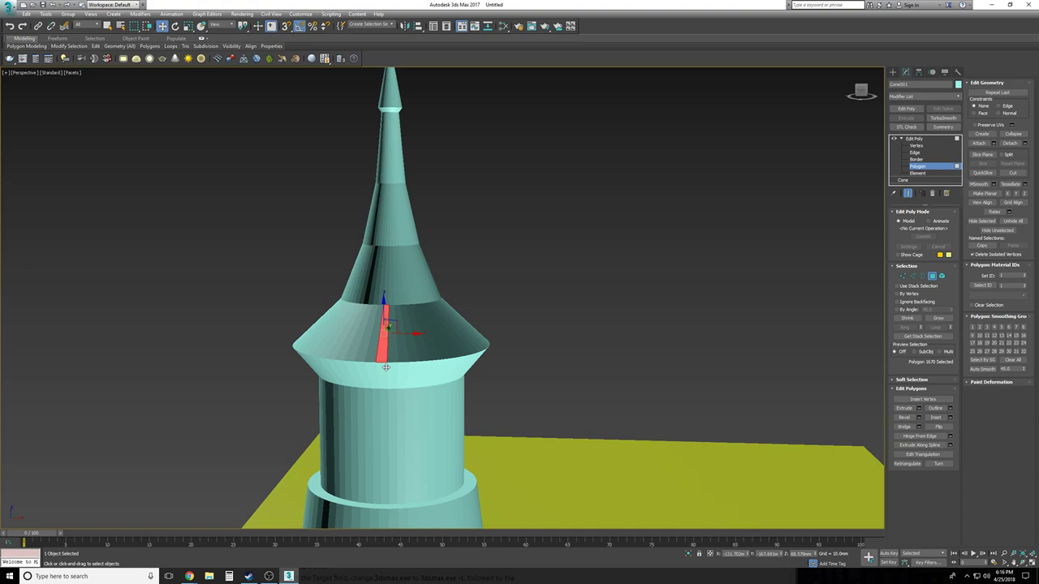
alt+middle_drag(387, 368, 407, 388)
click(931, 145)
alt+middle_drag(420, 303, 436, 320)
key(t)
key(F3)
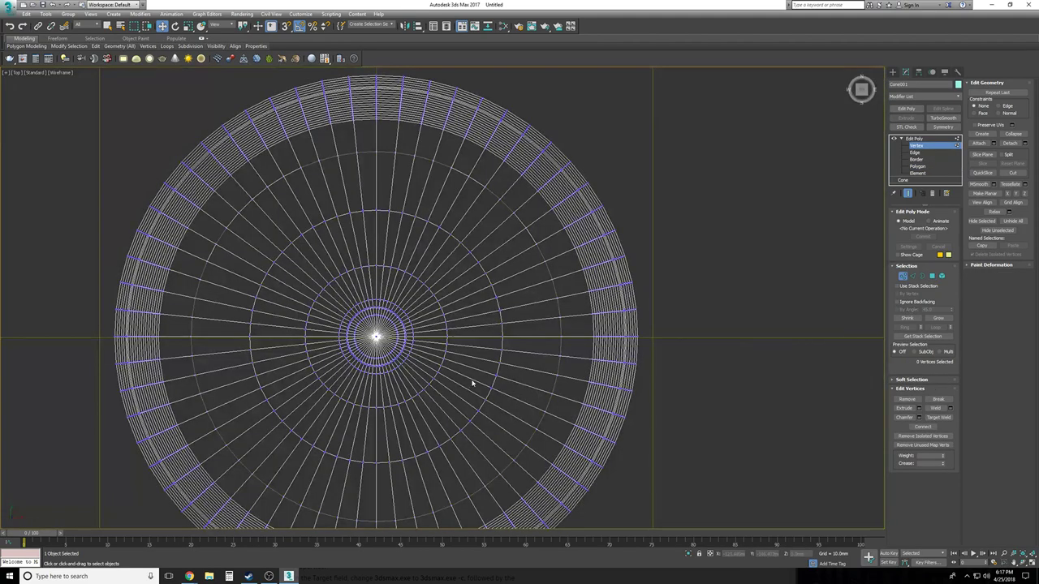
Try to select the flared roof rim's near-side vertices from the top view, checking them in perspective
scroll(422, 332, down, 2)
drag(390, 429, 338, 410)
key(p)
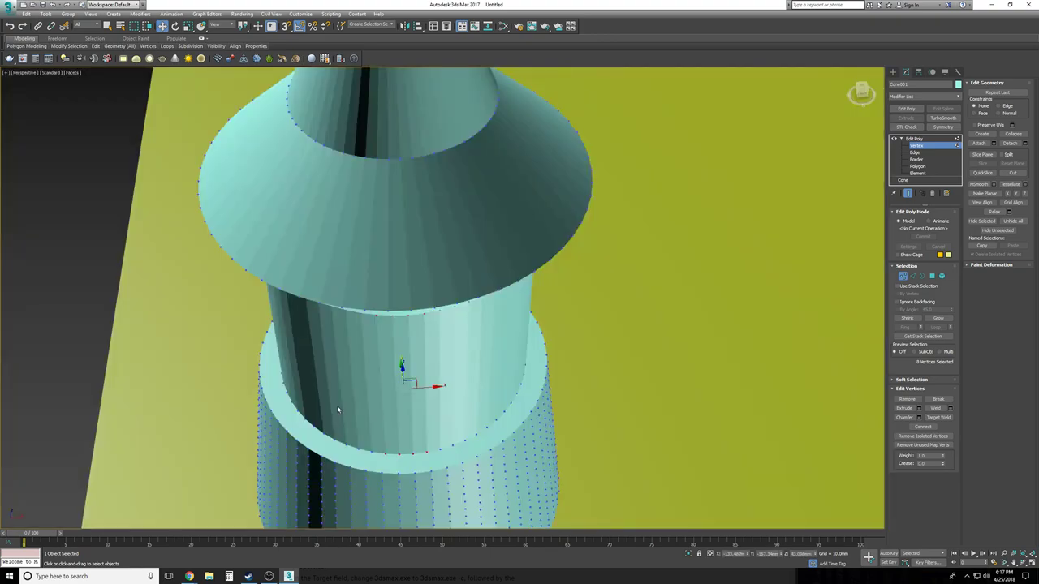
click(386, 312)
key(t)
middle_drag(390, 458, 395, 449)
scroll(367, 450, up, 6)
scroll(366, 437, up, 6)
drag(318, 379, 318, 380)
scroll(321, 451, down, 5)
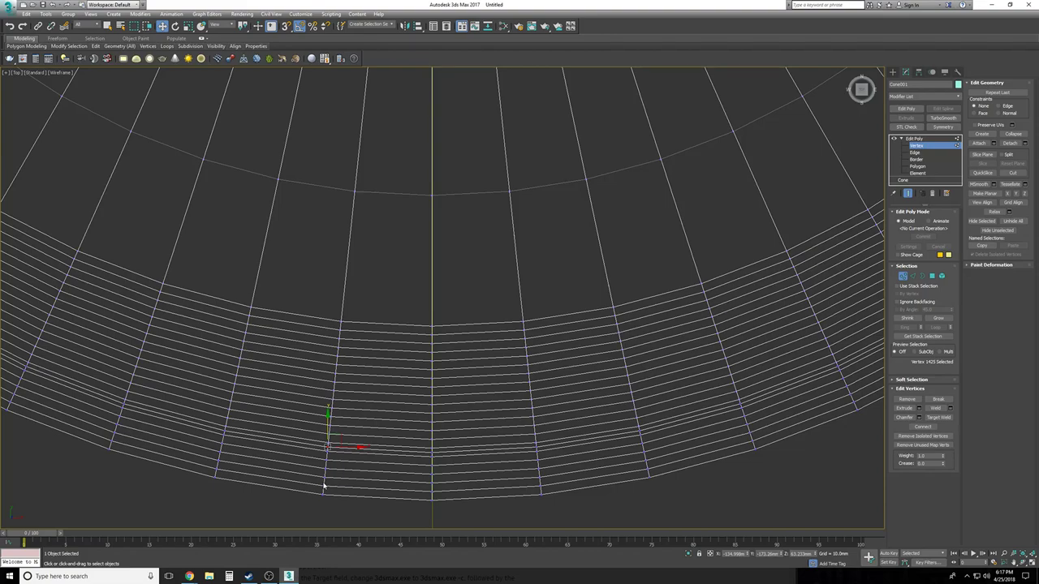
key(p)
Select a short run of vertices around the middle of the flared roof rim in the front view
key(f)
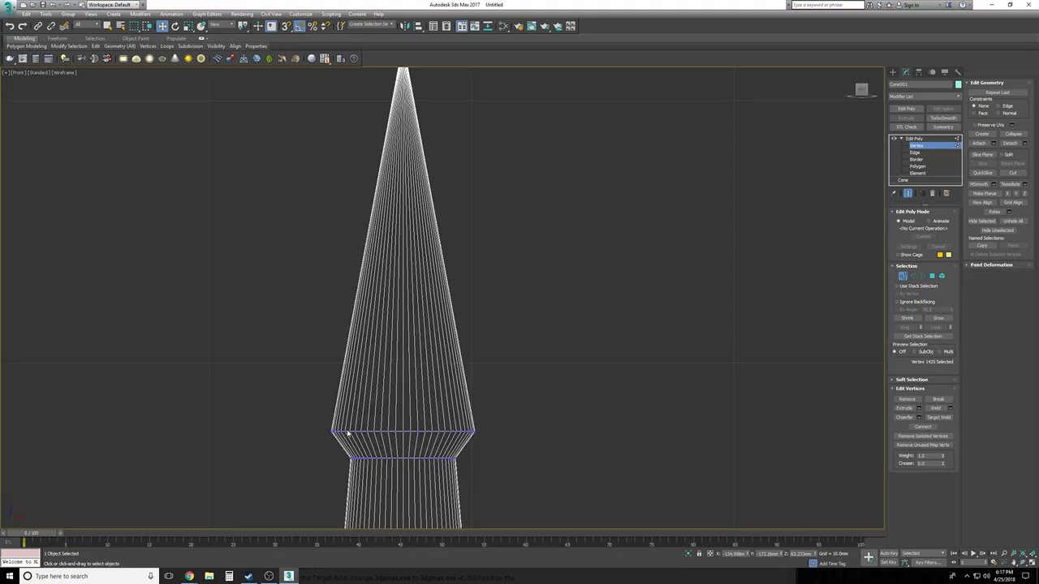
key(z)
scroll(285, 322, down, 6)
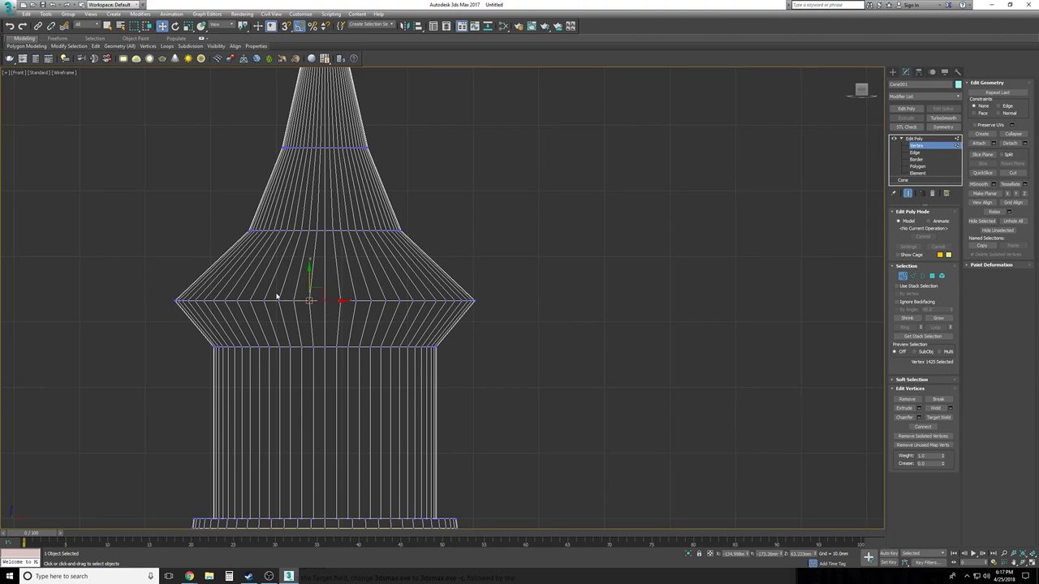
drag(560, 313, 556, 318)
click(298, 324)
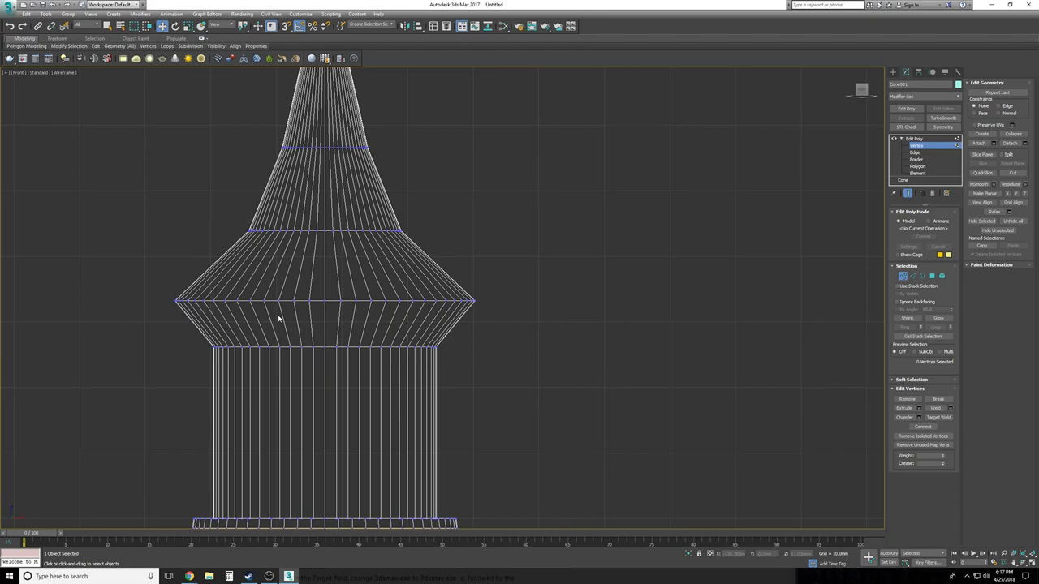
drag(278, 313, 373, 295)
drag(373, 295, 390, 295)
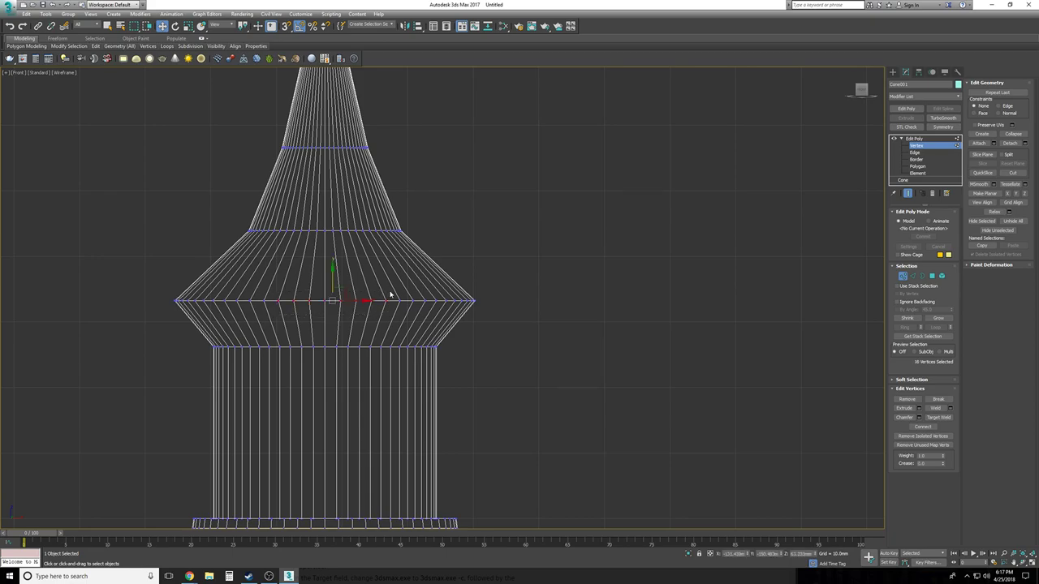
click(284, 313)
drag(275, 299, 353, 314)
Remove the far-side vertices from the selection in the top view, keeping only those on the rim's near side
key(t)
key(z)
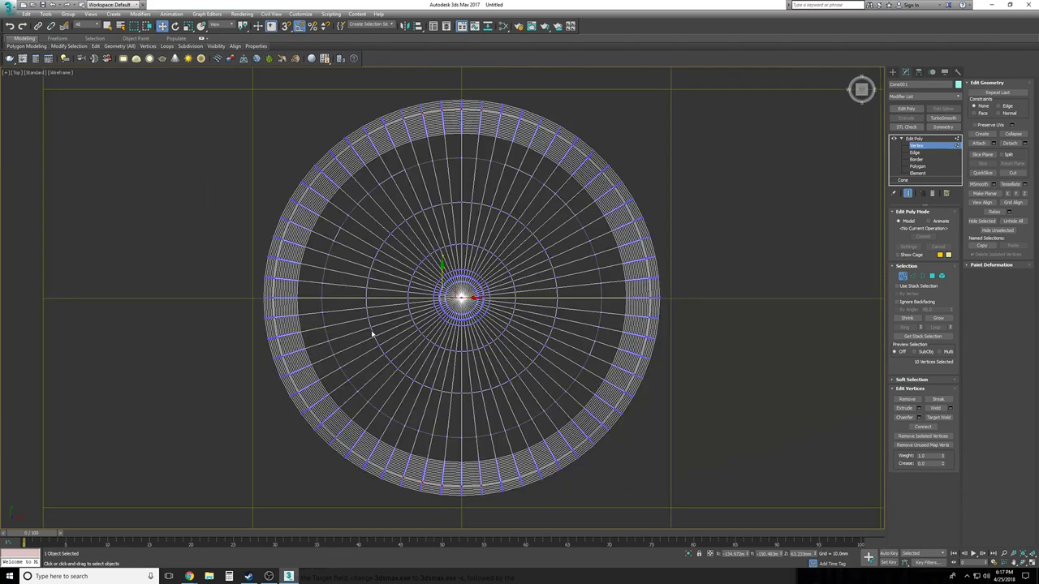
middle_drag(410, 331, 327, 325)
alt+drag(465, 142, 274, 87)
key(p)
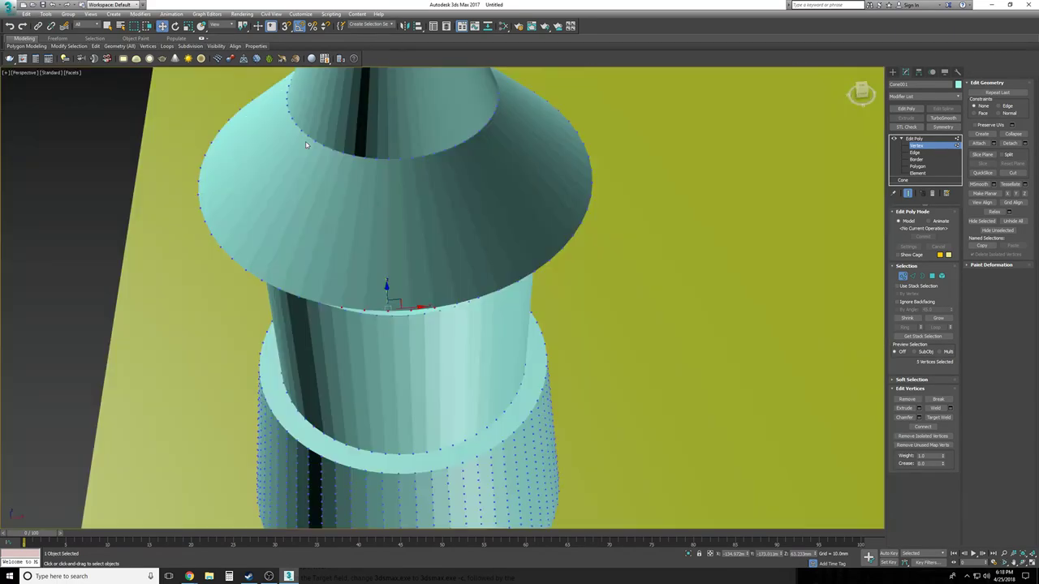
key(z)
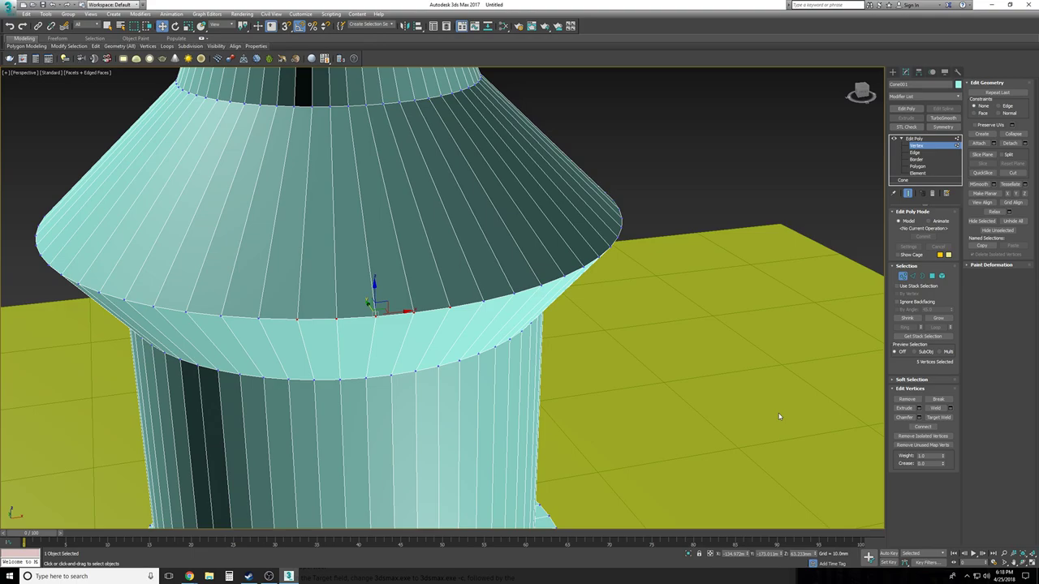
Extend the near-side rim selection to ten adjacent vertices by adding neighbouring vertices at both ends
ctrl+click(483, 303)
ctrl+click(514, 293)
ctrl+click(257, 318)
ctrl+click(221, 316)
ctrl+click(544, 284)
alt+middle_drag(592, 394, 592, 394)
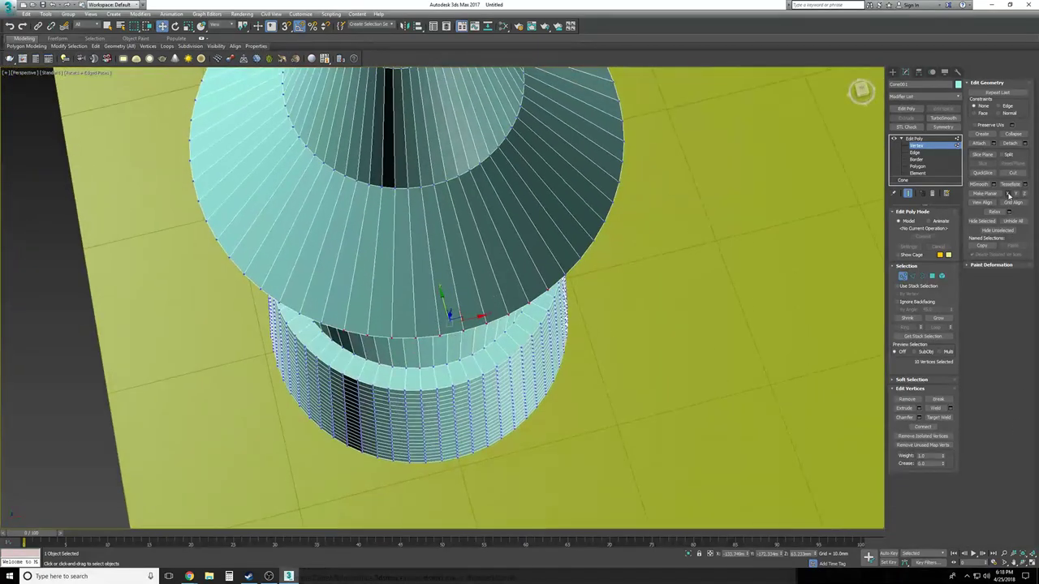
Make the ten selected near-side rim vertices planar in Y to form one straight roof edge
click(1008, 195)
click(1008, 195)
click(1015, 195)
alt+middle_drag(675, 375, 150, 359)
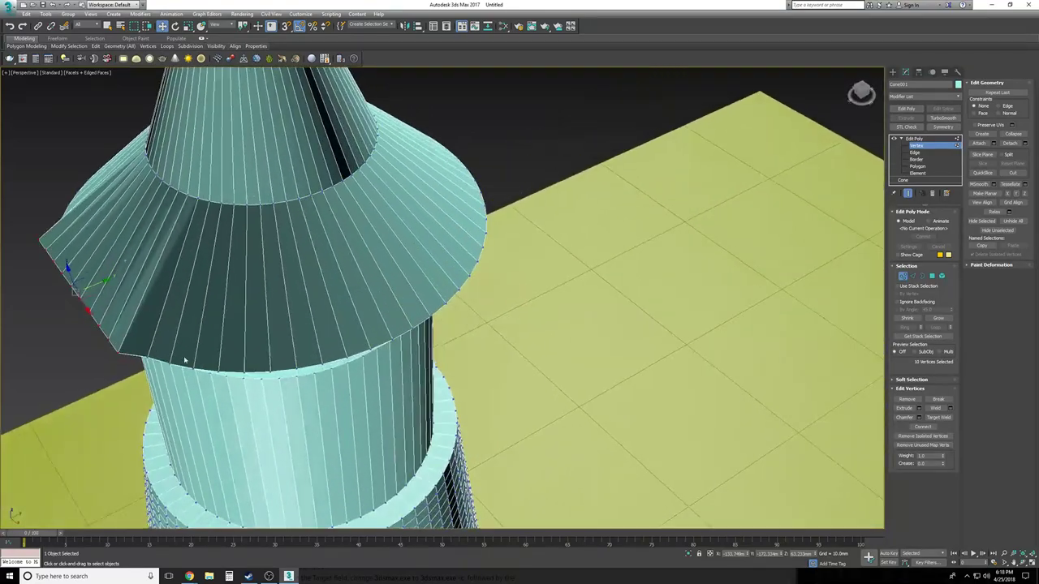
Select the next ten rim vertices beside the first flattened edge, on the roof's +X/-Y side
click(148, 357)
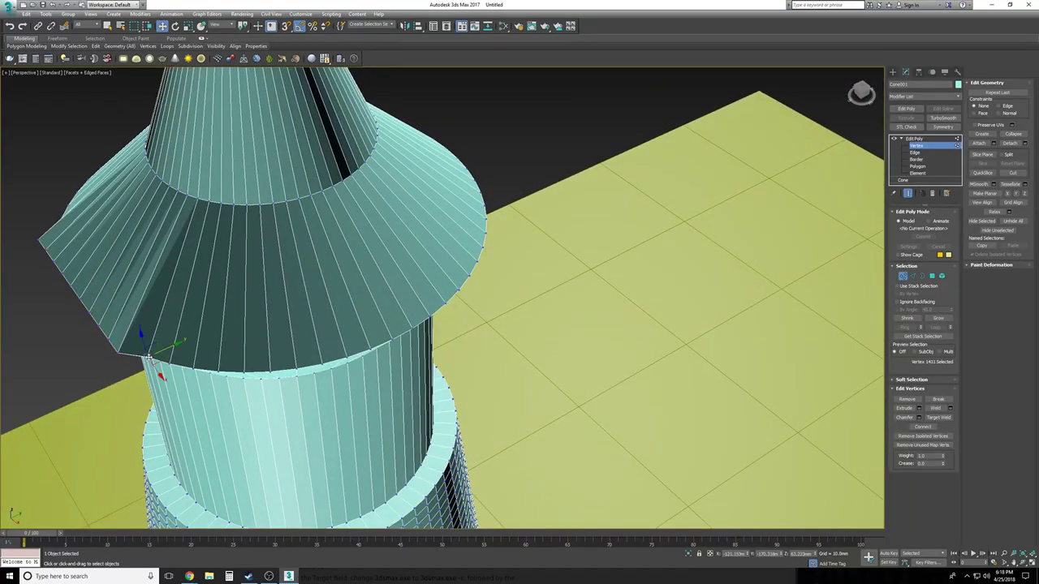
ctrl+click(194, 370)
ctrl+click(224, 375)
ctrl+click(249, 376)
ctrl+click(273, 372)
ctrl+click(272, 372)
ctrl+click(296, 368)
ctrl+click(323, 363)
ctrl+click(344, 361)
ctrl+click(369, 357)
Make the selected +X/-Y rim vertices planar in X and rotate them in the top view to follow the rim
click(1007, 195)
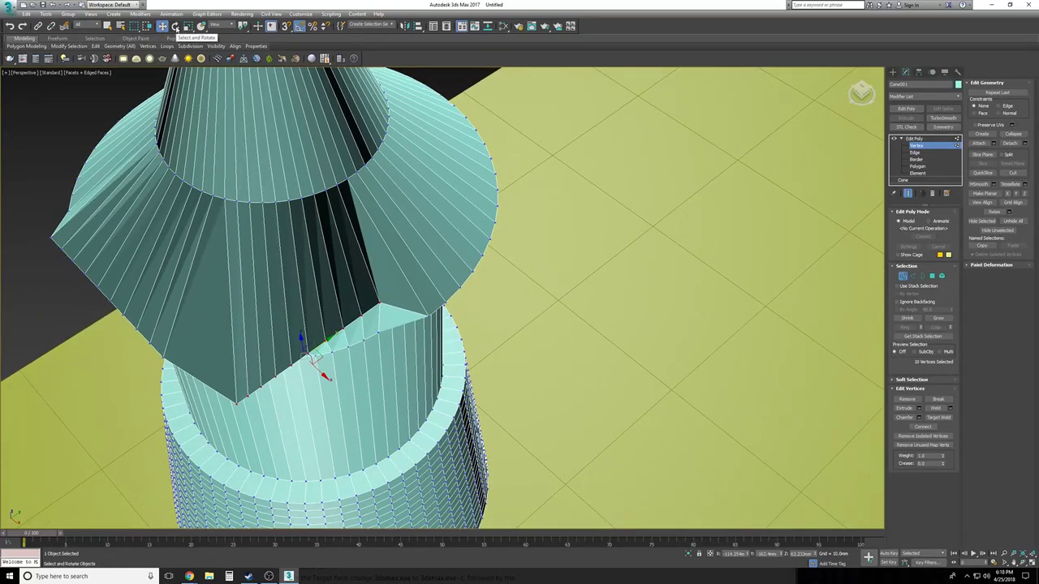
key(t)
middle_drag(454, 306, 385, 254)
click(176, 27)
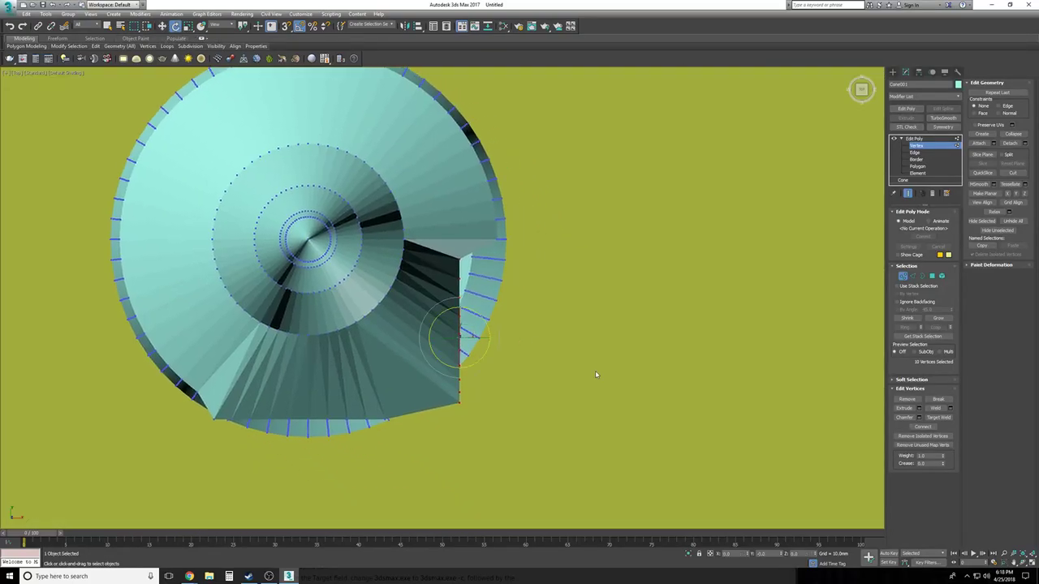
drag(502, 328, 475, 329)
key(w)
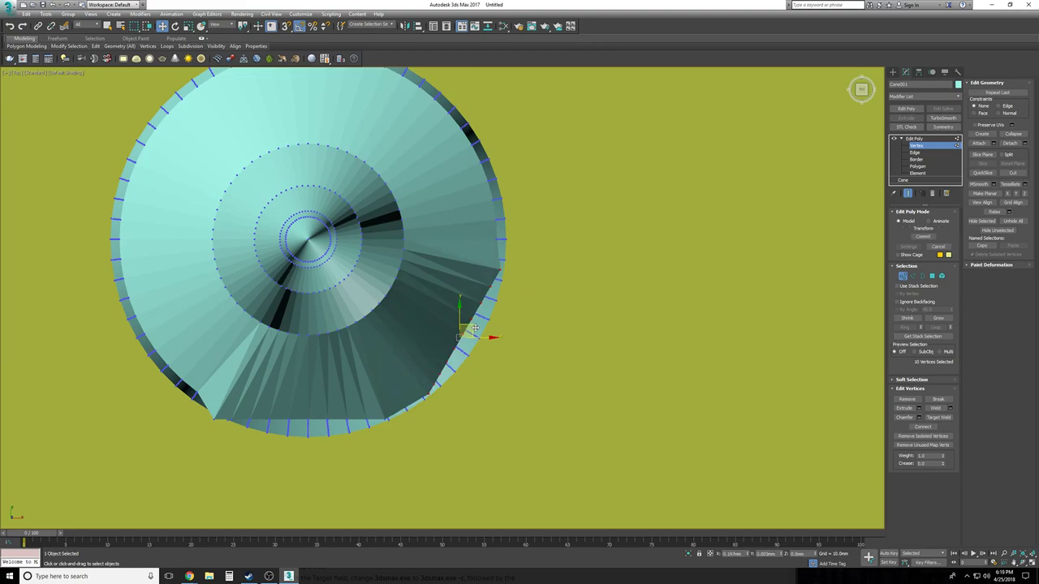
Select the following ten rim vertices on the roof's +X/+Y side in perspective, using wireframe display
key(p)
alt+middle_drag(475, 328, 438, 333)
click(237, 317)
ctrl+click(250, 320)
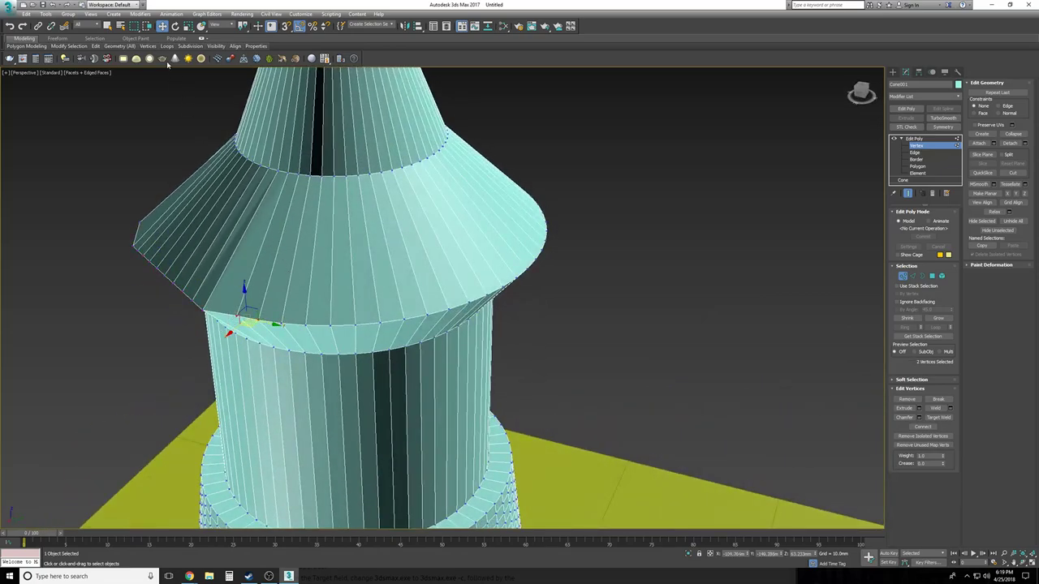
click(109, 26)
key(F3)
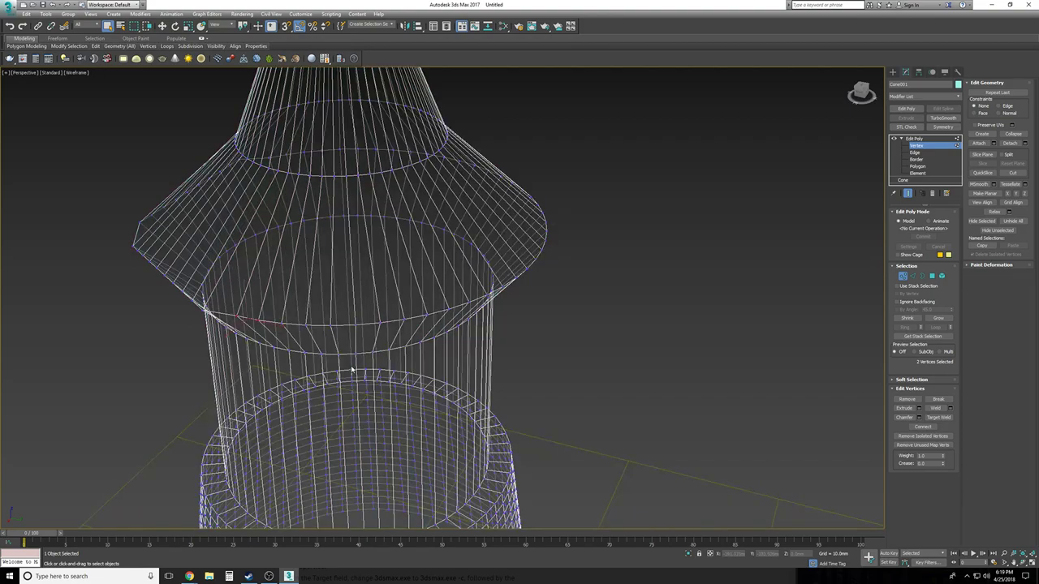
alt+middle_drag(321, 345, 392, 343)
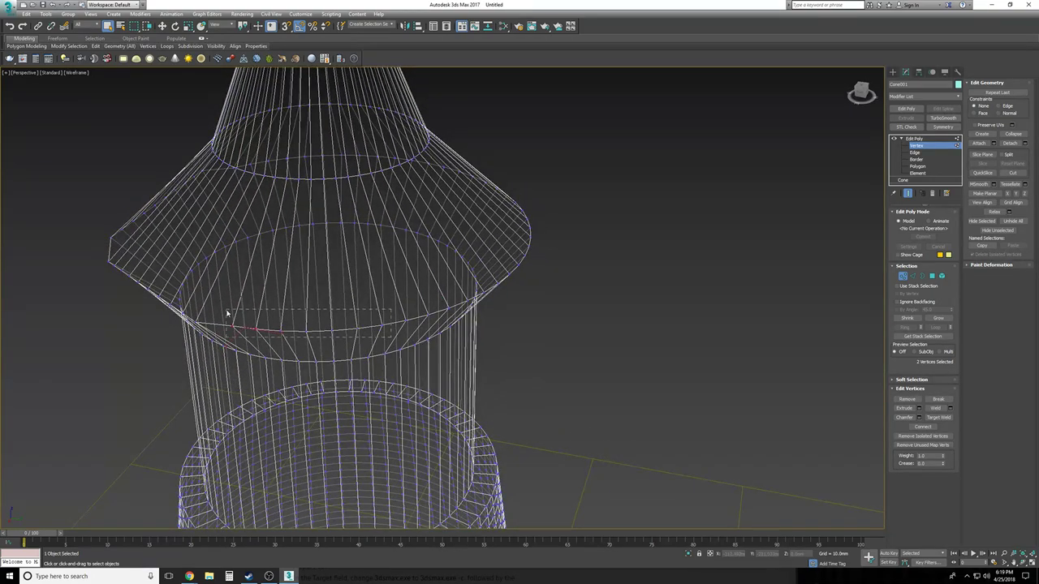
ctrl+click(404, 319)
ctrl+click(428, 317)
ctrl+click(448, 309)
key(F3)
Make the selected +X/+Y rim vertices planar in X and rotate them in the top view to match the rim
click(1006, 195)
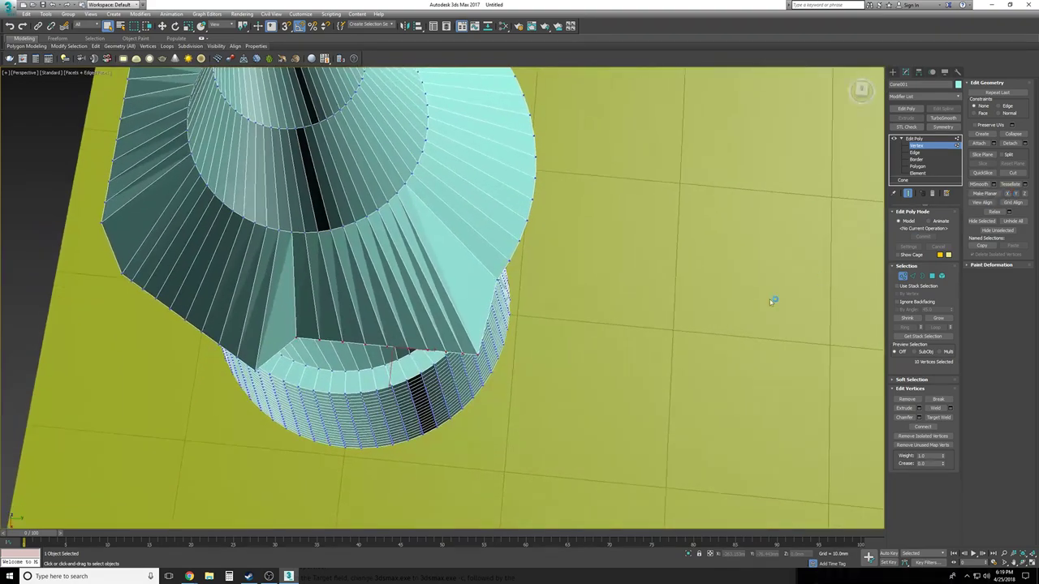
key(t)
middle_drag(465, 321, 456, 369)
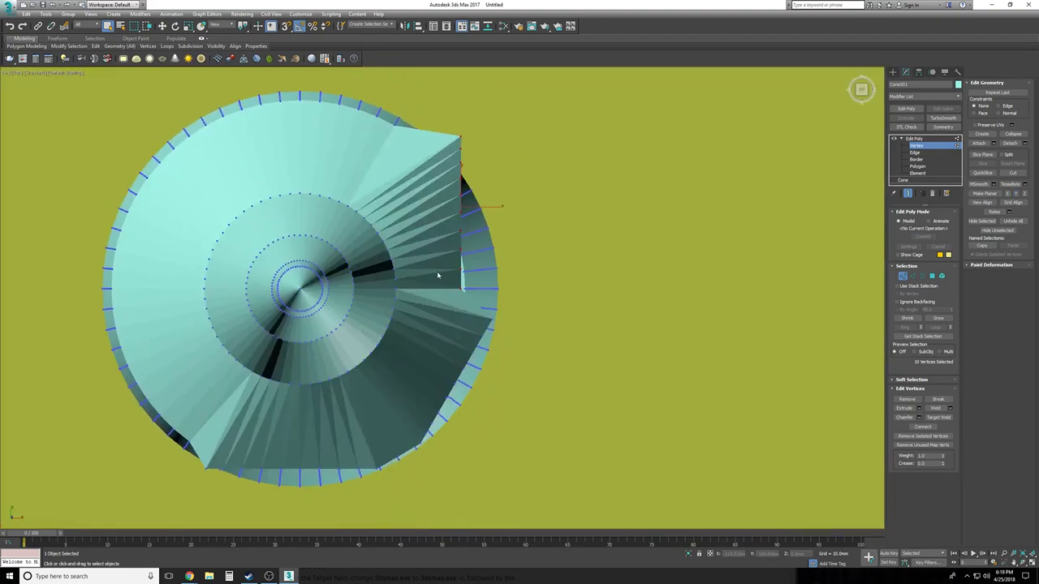
click(176, 27)
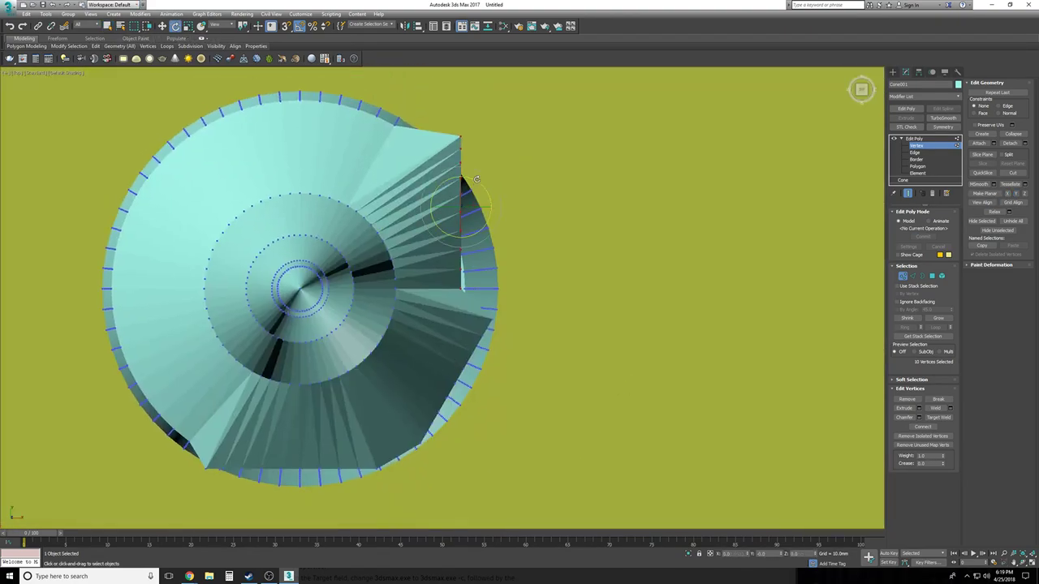
drag(476, 180, 470, 180)
key(w)
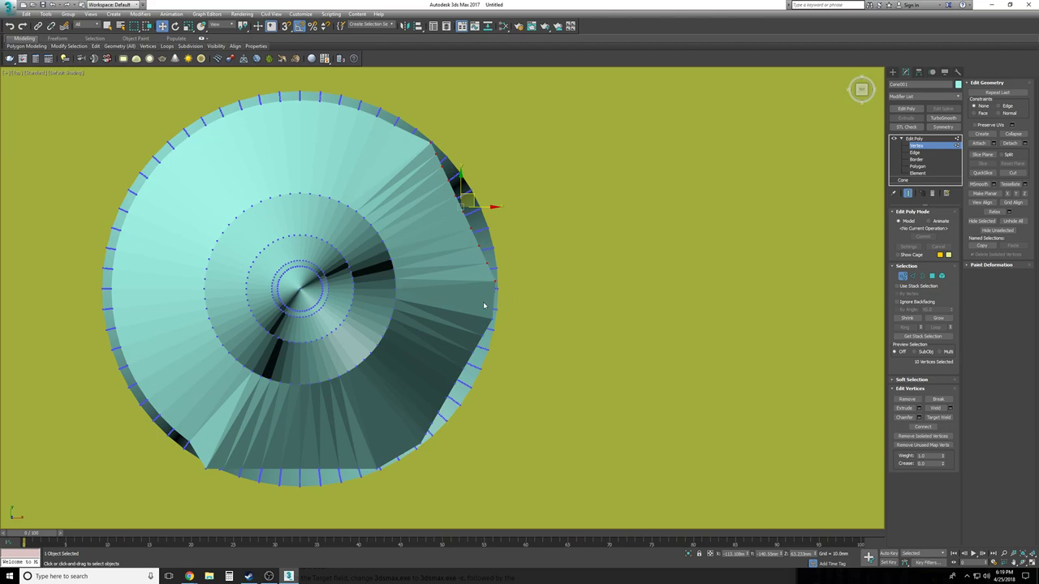
Turn on edged faces and the grid in the top view, and select the next ten rim vertices on the roof's +Y side
key(F4)
key(g)
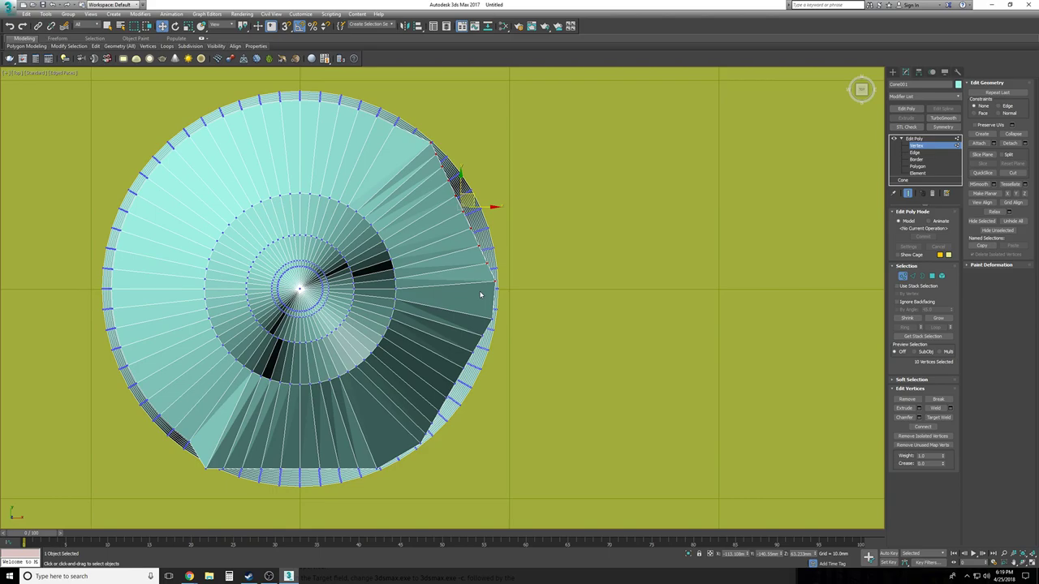
key(f)
key(F3)
key(p)
alt+middle_drag(565, 318, 274, 312)
scroll(562, 318, up, 2)
key(F3)
drag(200, 297, 364, 319)
ctrl+drag(420, 279, 381, 301)
key(t)
key(F3)
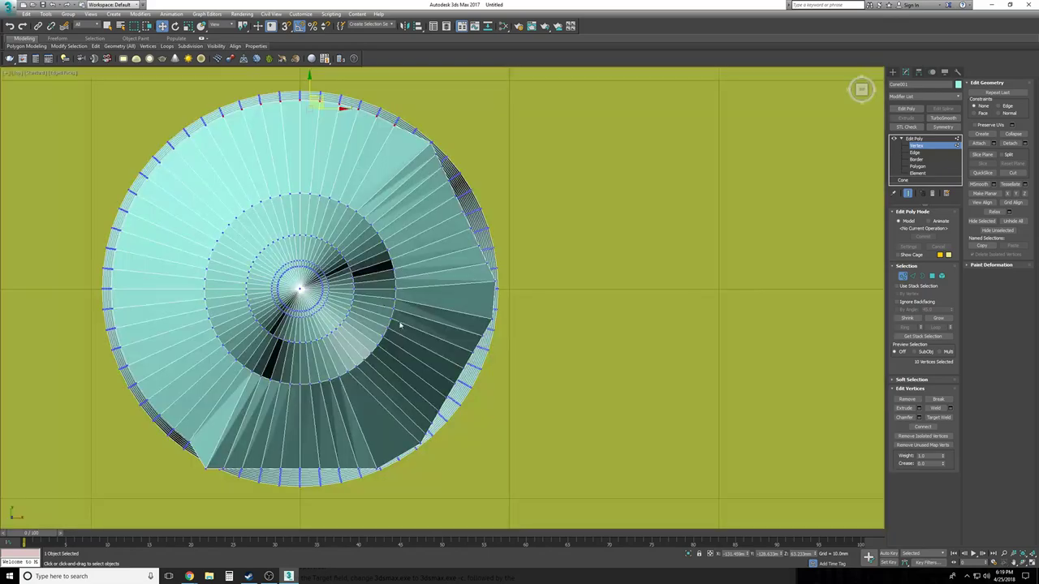
middle_drag(414, 262, 430, 336)
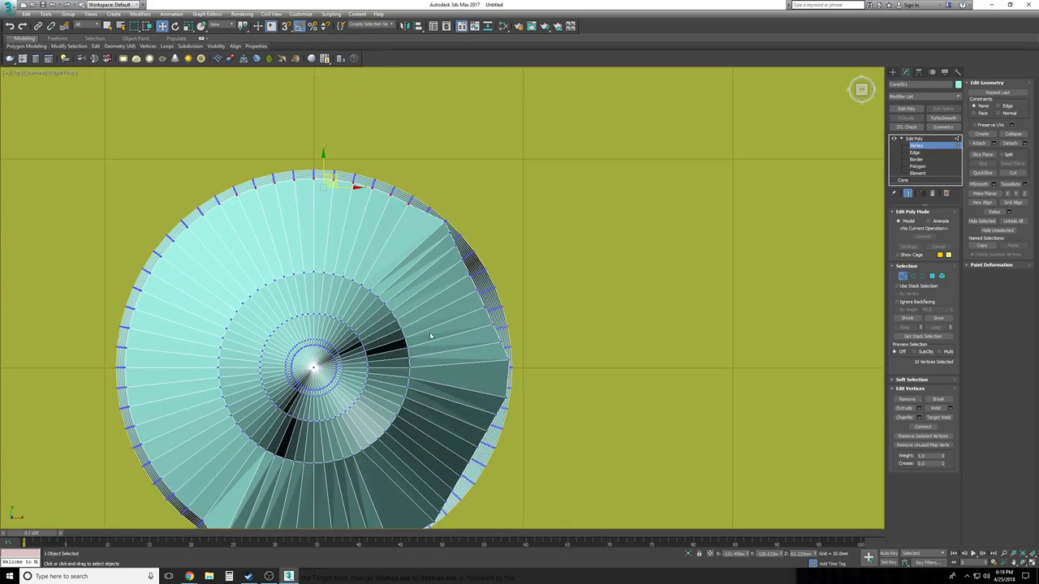
Make the selected +Y rim vertices planar in Y, shift them slightly inward and tilt them slightly to follow the rim
click(1014, 193)
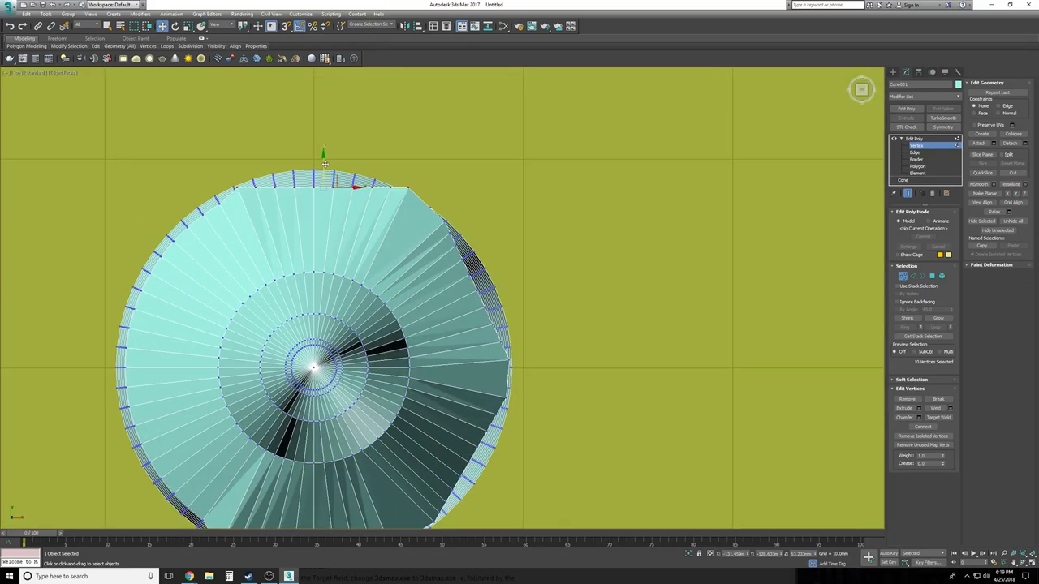
drag(323, 168, 321, 166)
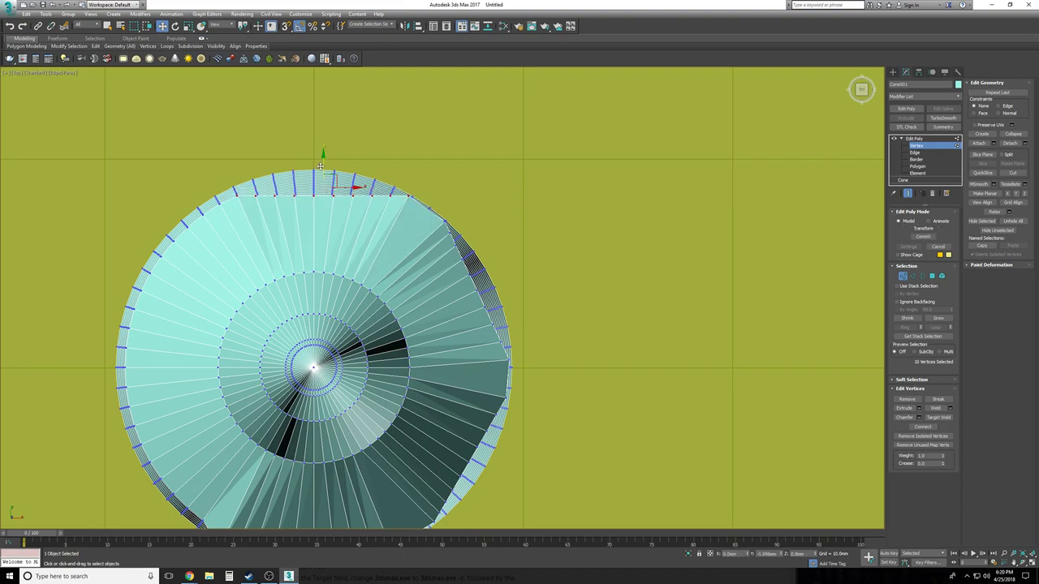
key(e)
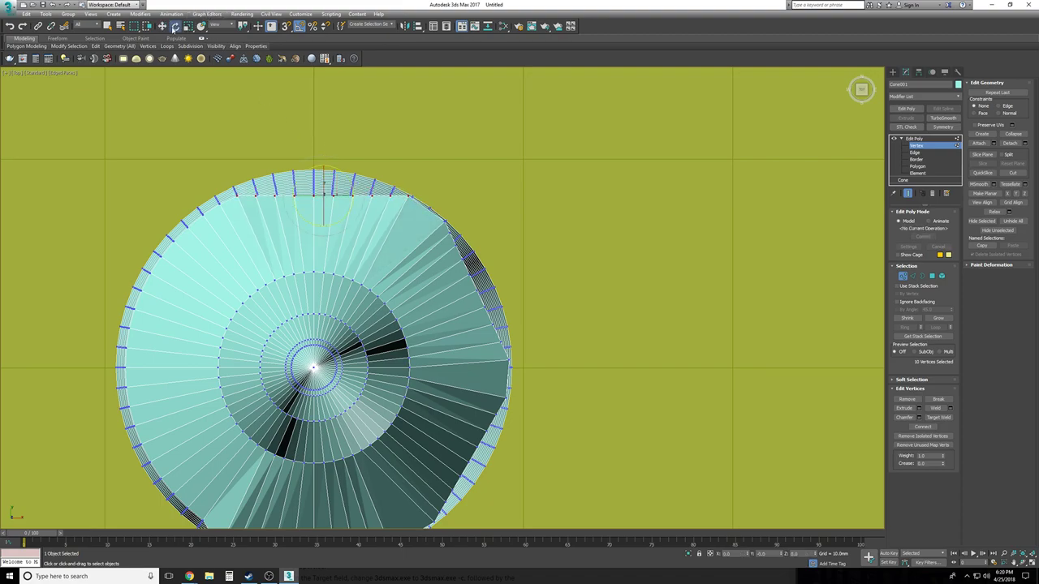
drag(336, 169, 341, 180)
key(w)
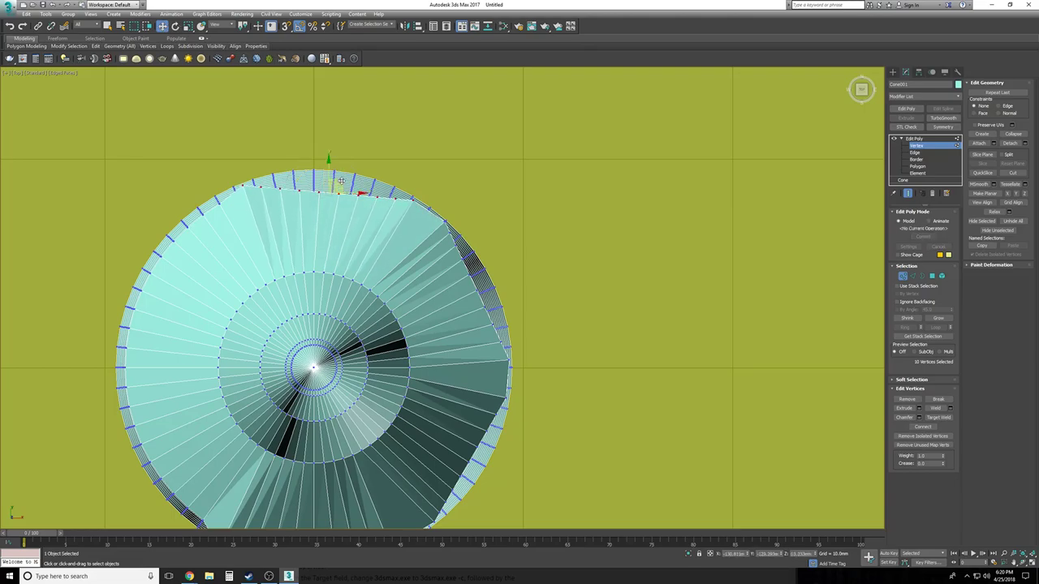
Inspect the flattened roof edges in perspective and select the next ten rim vertices on the -X/+Y side
key(p)
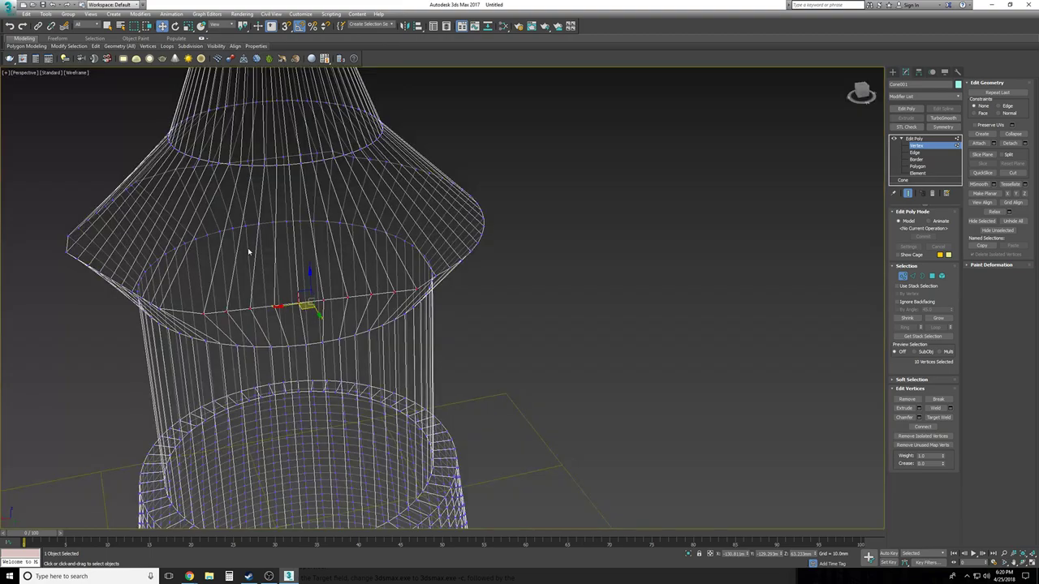
scroll(596, 297, up, 8)
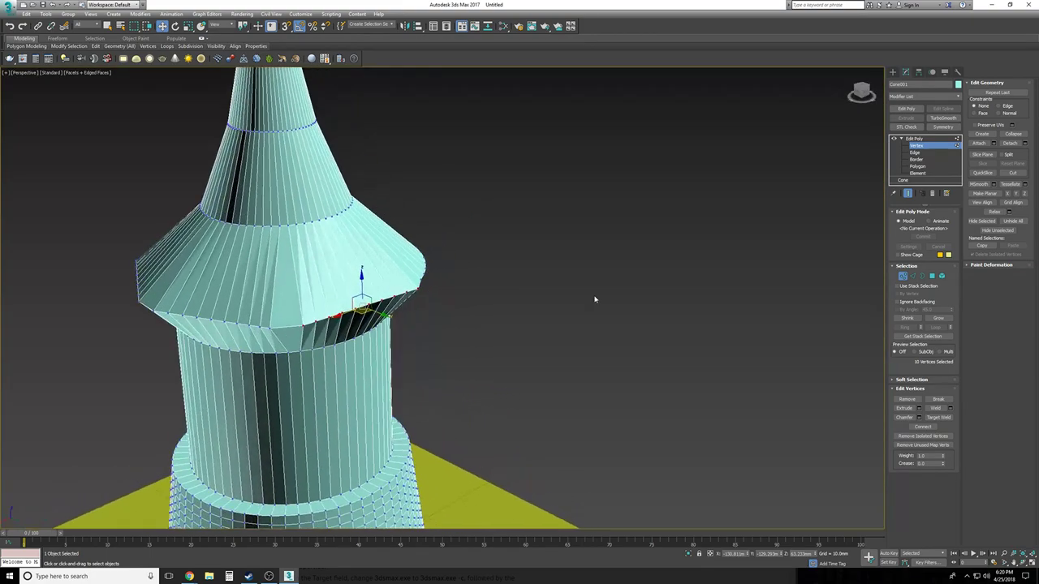
click(596, 297)
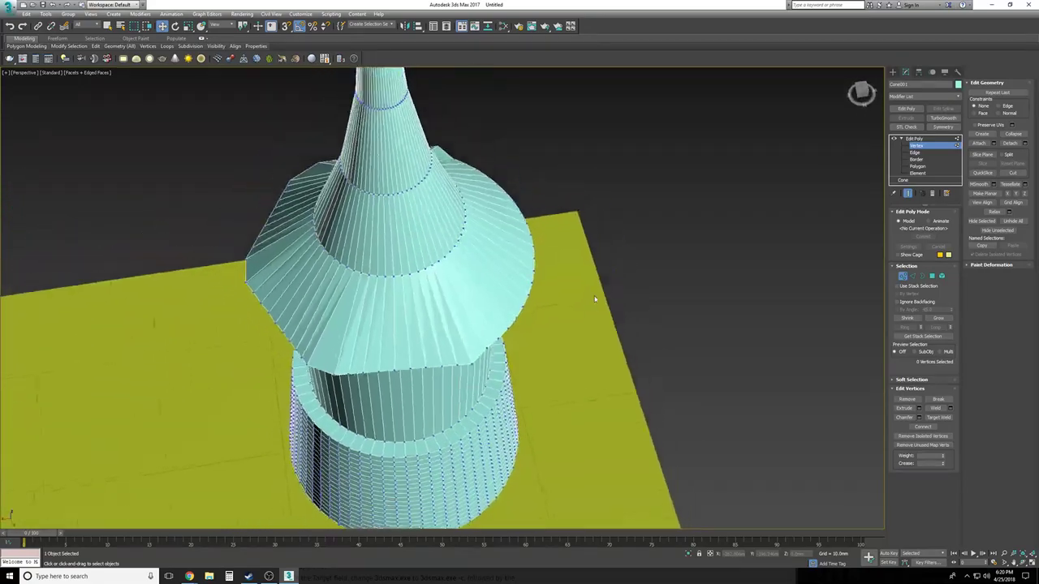
alt+middle_drag(594, 299, 594, 300)
scroll(283, 313, up, 2)
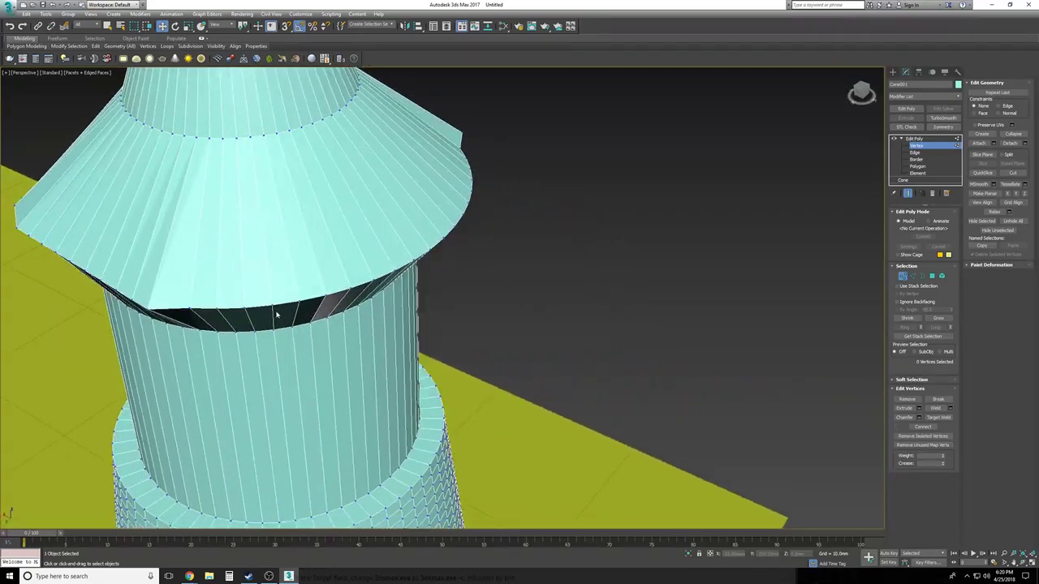
click(189, 309)
key(F3)
alt+middle_drag(240, 300, 240, 300)
mouse_move(290, 291)
ctrl+mouse_down()
mouse_move(339, 283)
mouse_move(275, 277)
ctrl+mouse_up()
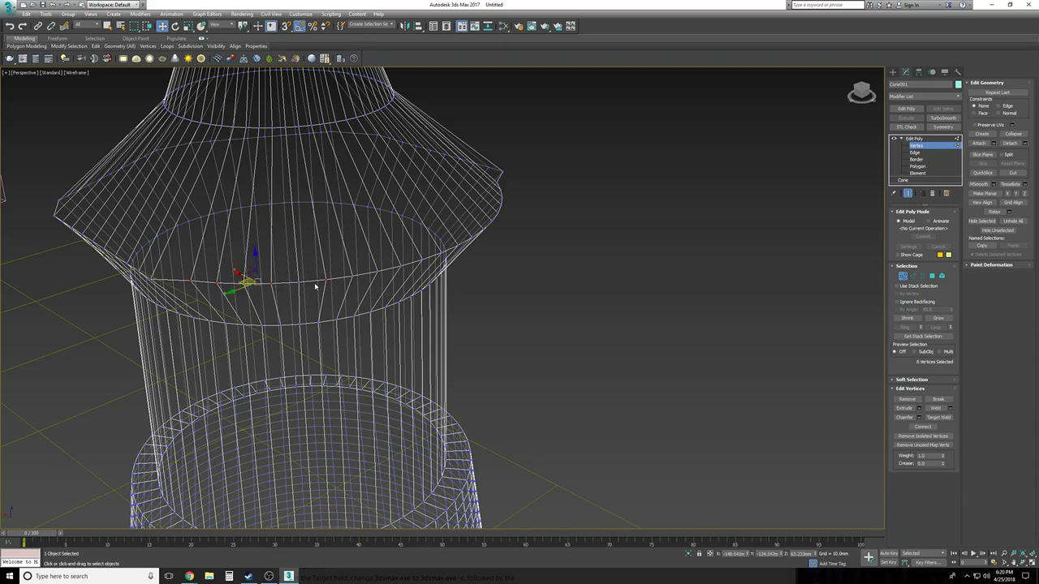
mouse_move(420, 259)
ctrl+mouse_down()
mouse_move(332, 281)
mouse_move(420, 268)
ctrl+mouse_up()
ctrl+click(420, 264)
Make the selected -X/+Y rim vertices planar in X instead of Y, and rotate them in the top view along the rim
key(t)
middle_drag(373, 326, 422, 313)
click(1019, 196)
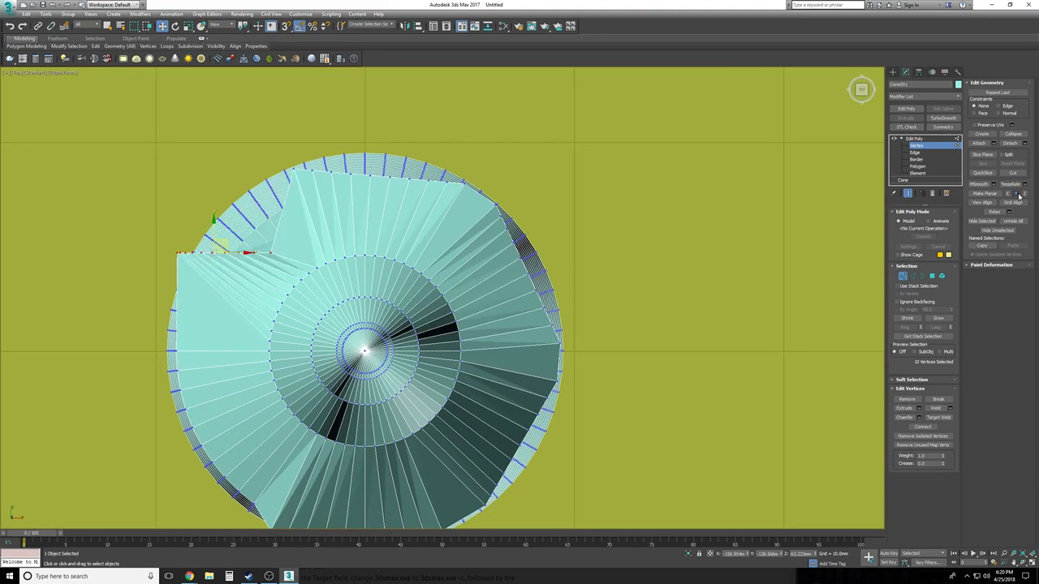
key(ctrl+z)
click(1008, 194)
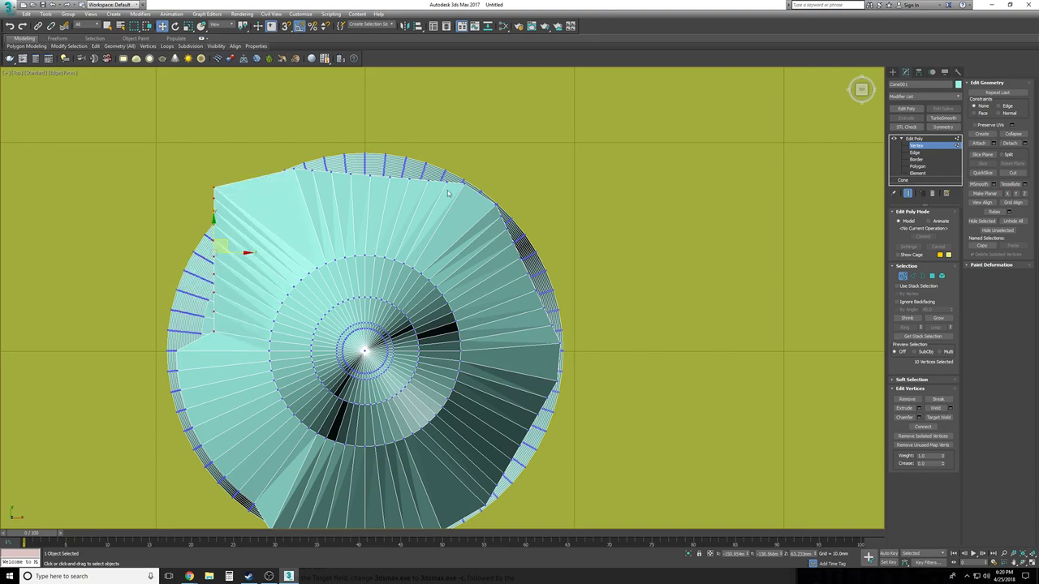
click(175, 26)
drag(225, 228, 237, 229)
key(w)
Select the next ten rim vertices on the roof's -X/-Y side in the perspective wireframe
key(p)
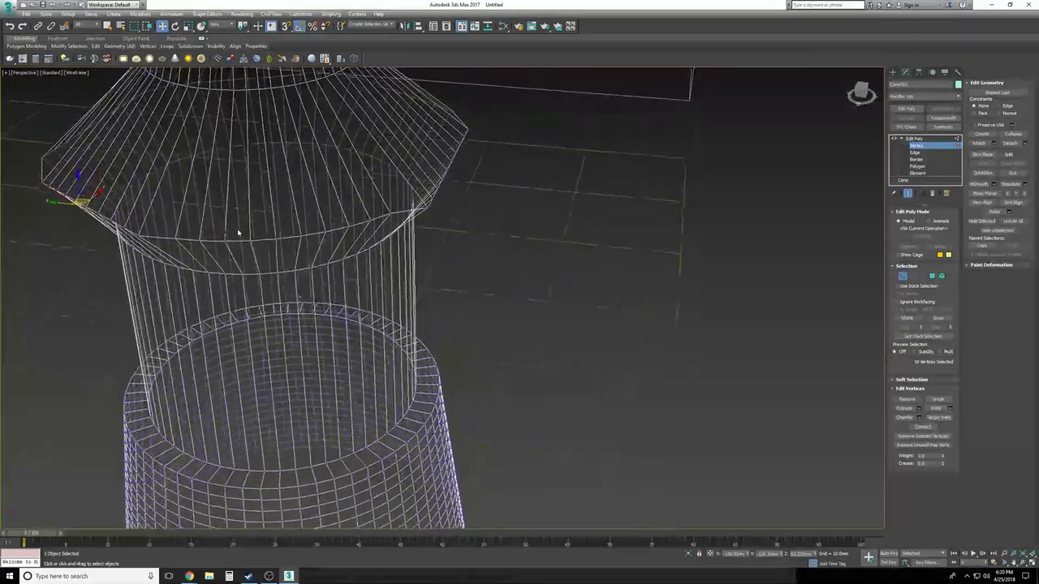
drag(409, 198, 174, 219)
ctrl+drag(368, 215, 188, 248)
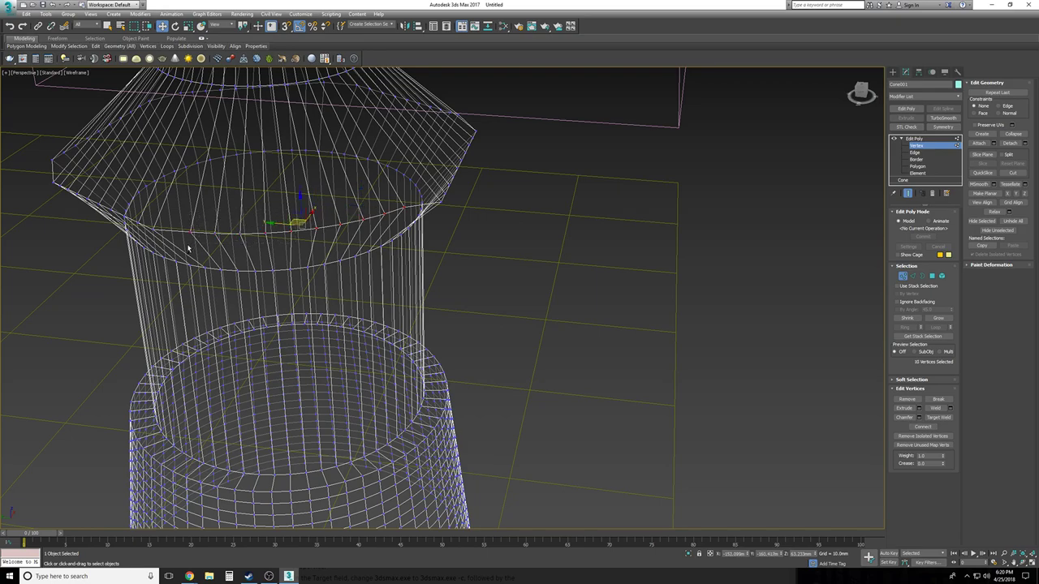
Make the selected -X/-Y rim vertices planar in X and rotate them about 25 degrees in the top view
key(t)
key(F3)
scroll(182, 366, up, 4)
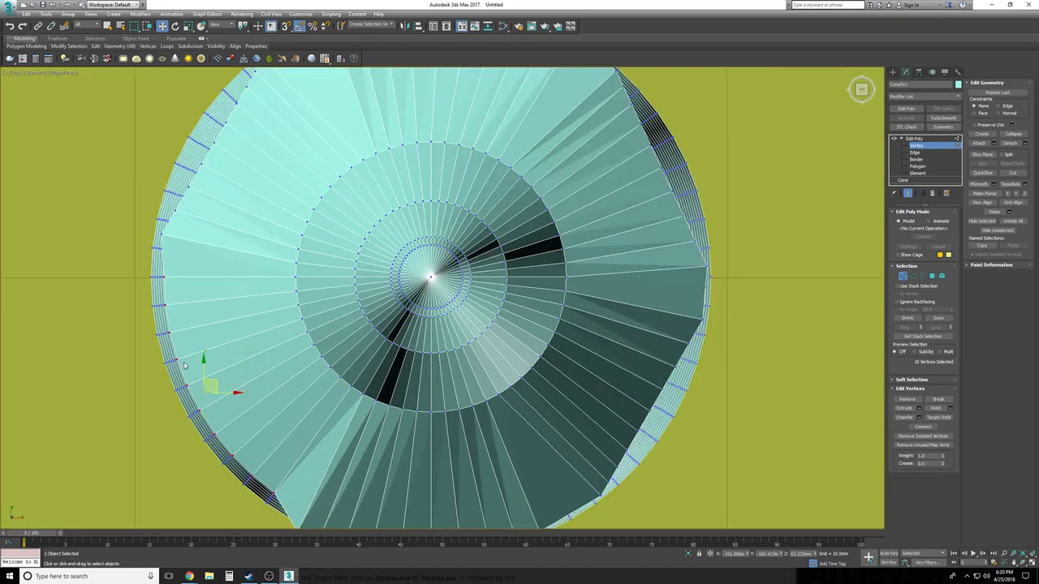
click(1006, 194)
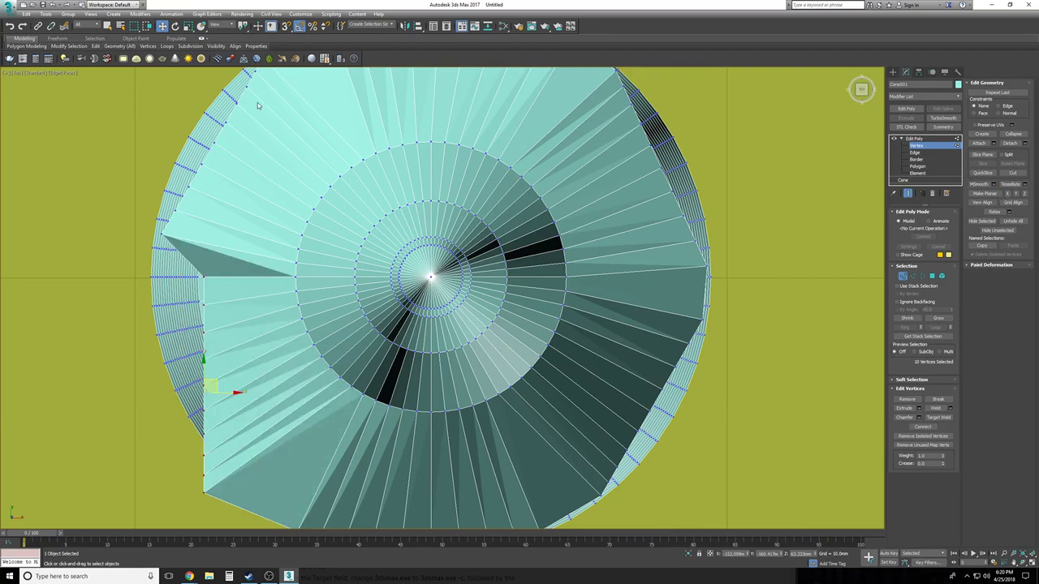
click(176, 26)
middle_drag(298, 336, 342, 284)
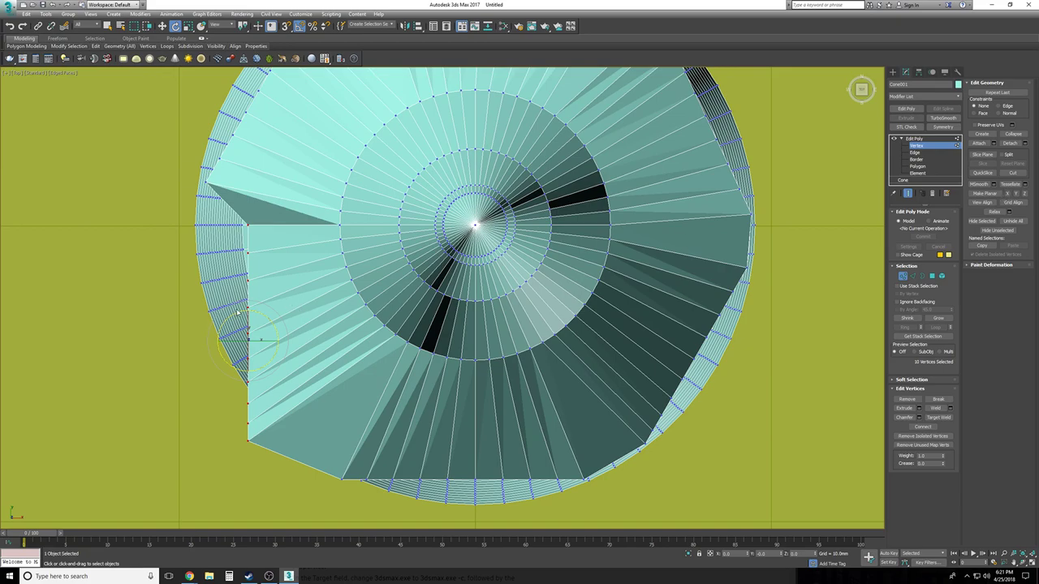
mouse_move(259, 315)
mouse_down()
mouse_move(296, 301)
mouse_move(256, 308)
mouse_up()
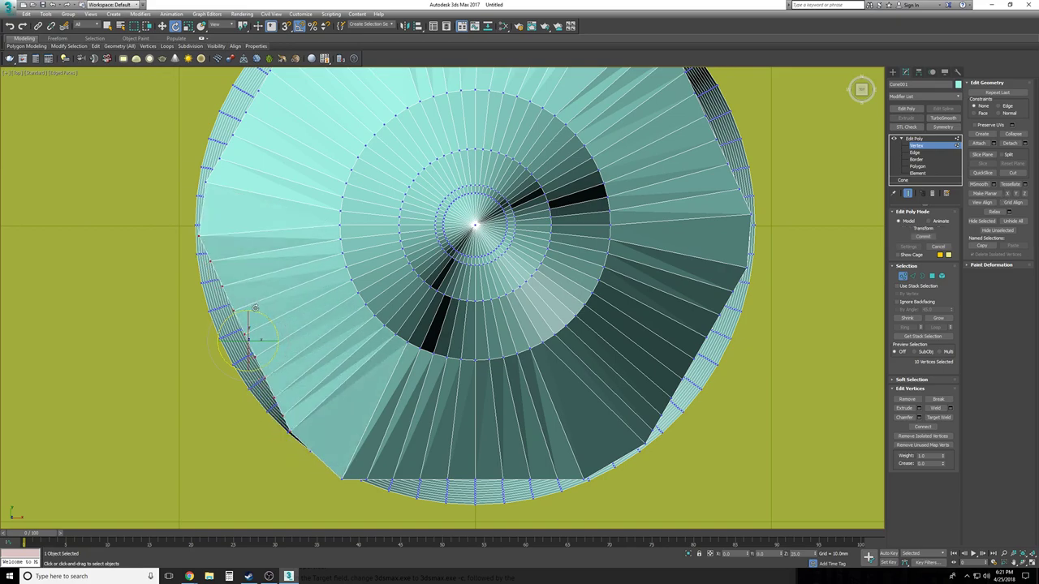
key(w)
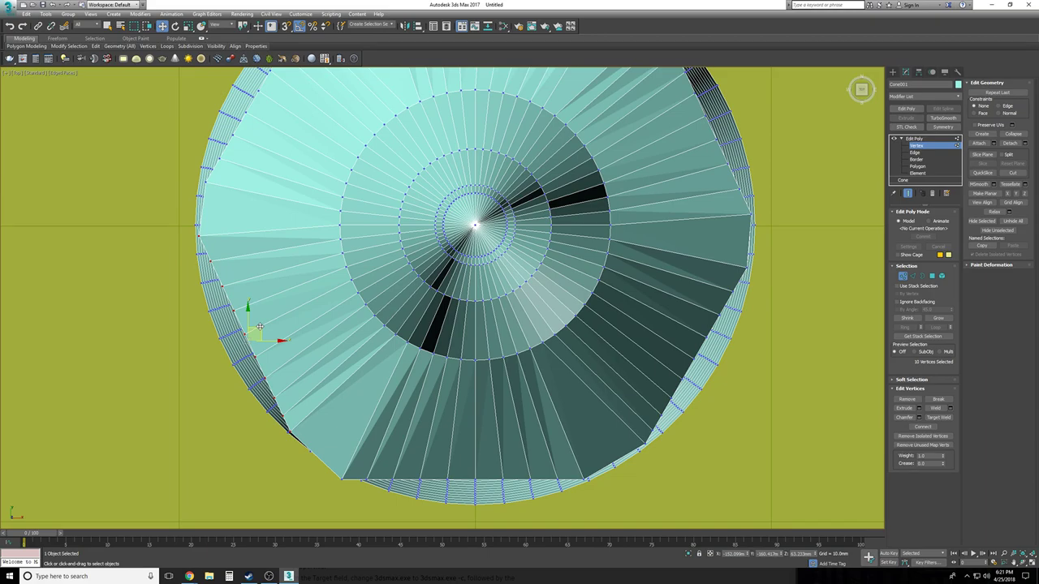
Select the ten rim vertices on the roof's -Y side in the perspective wireframe and return to the shaded top view
click(342, 481)
key(p)
key(F3)
alt+middle_drag(584, 269, 498, 170)
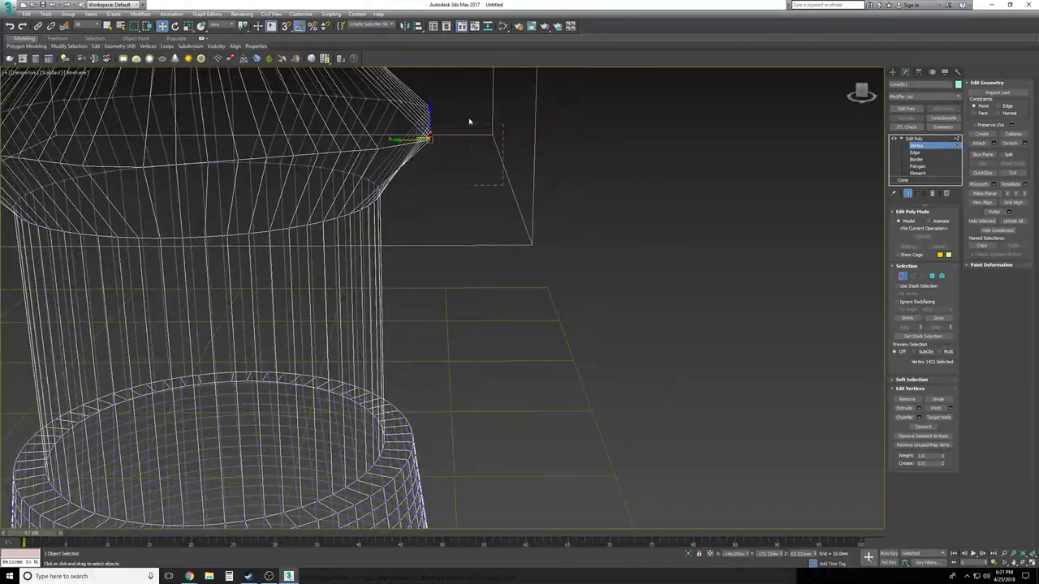
drag(426, 70, 495, 222)
key(t)
key(F3)
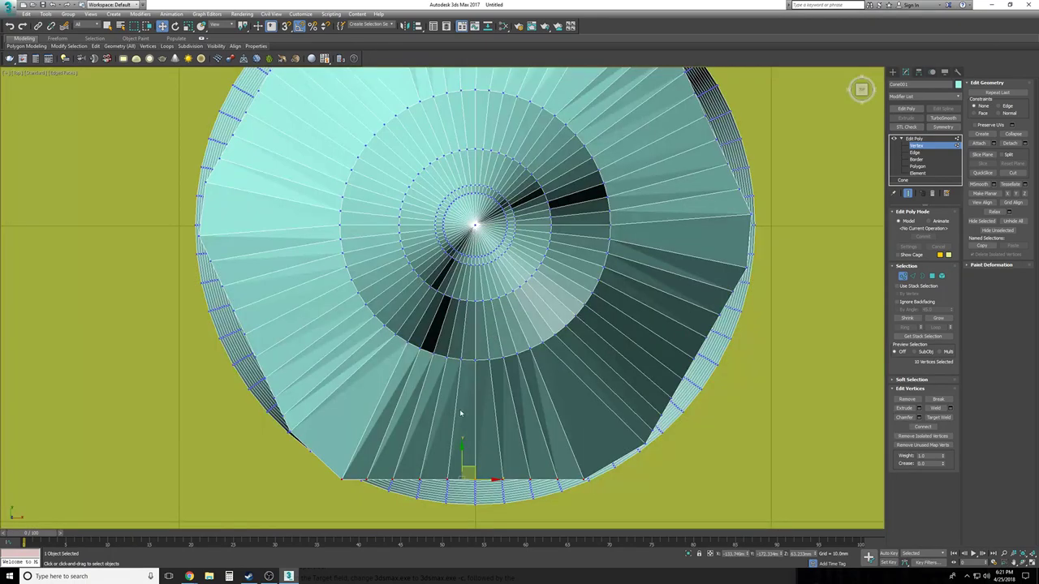
Try to rotate the selected -Y rim vertices in the top view with angle snap on, and dismiss the pop-up notifications
drag(428, 415, 431, 406)
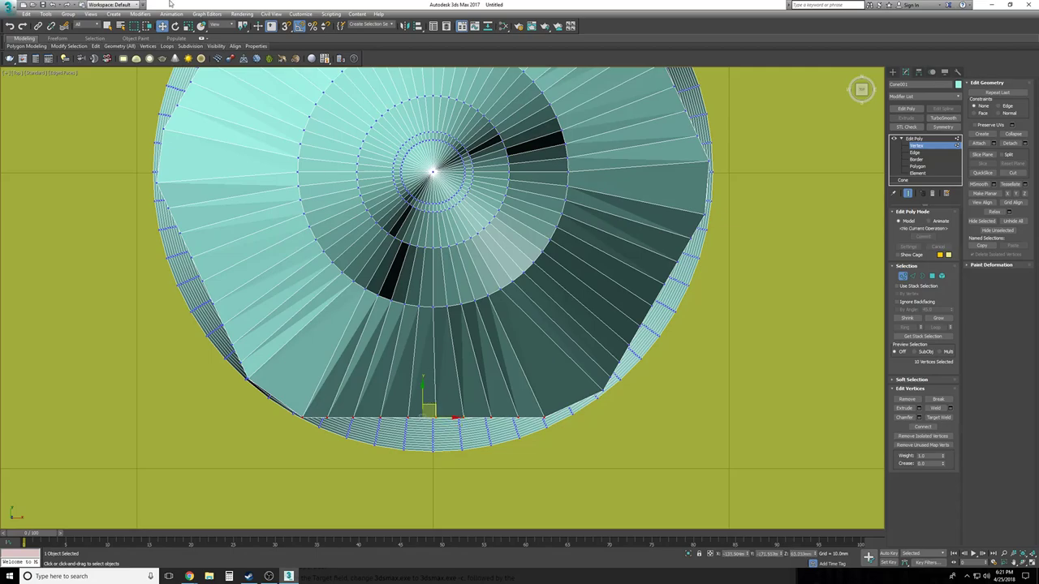
key(e)
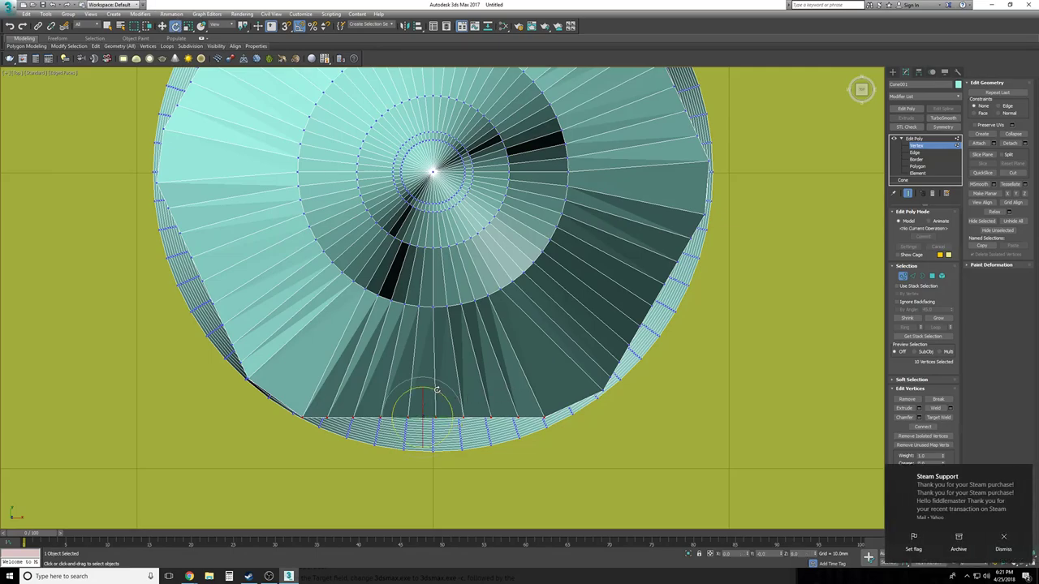
drag(437, 389, 437, 390)
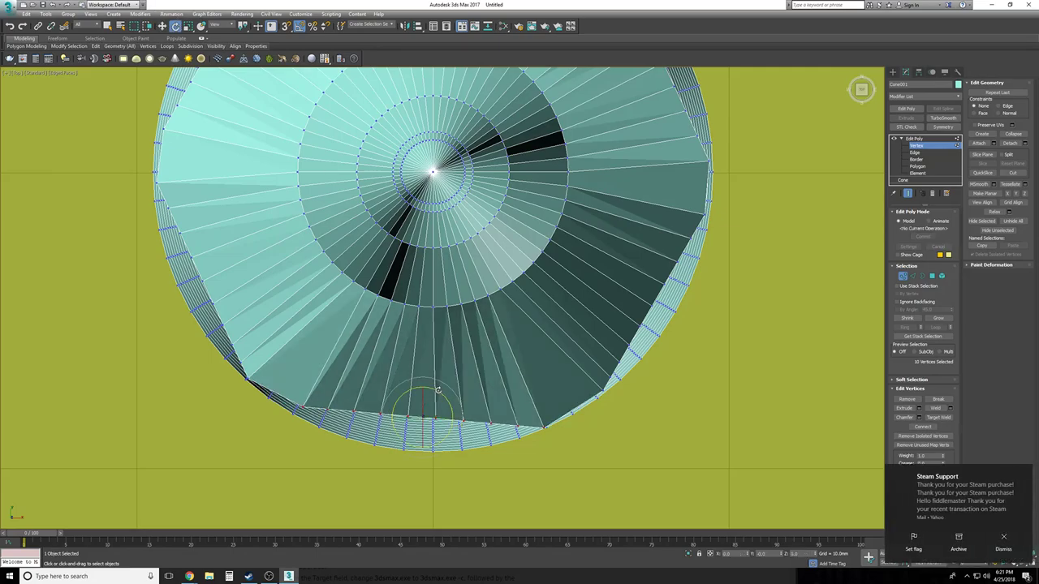
click(1001, 538)
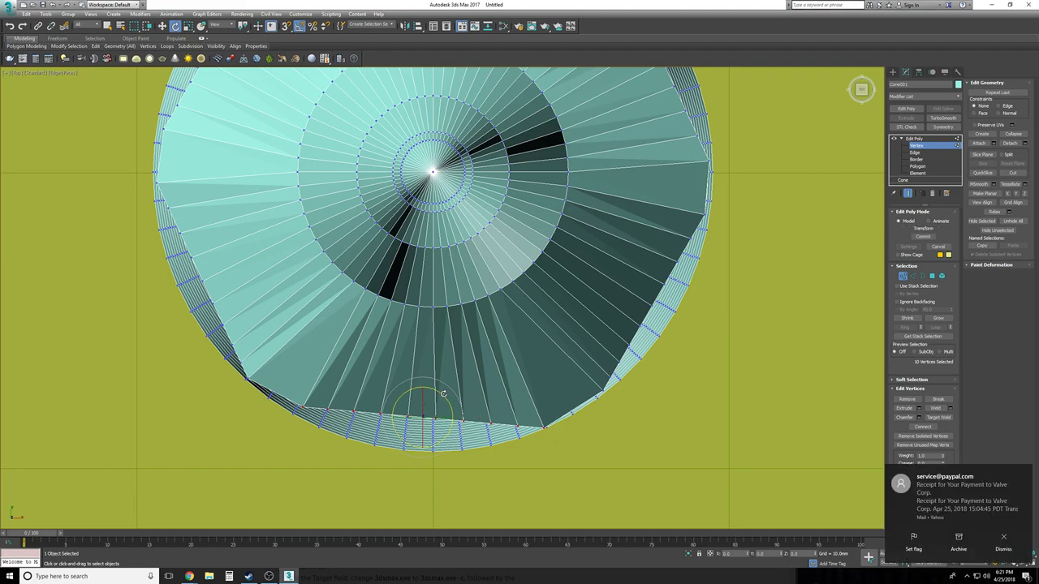
click(1024, 473)
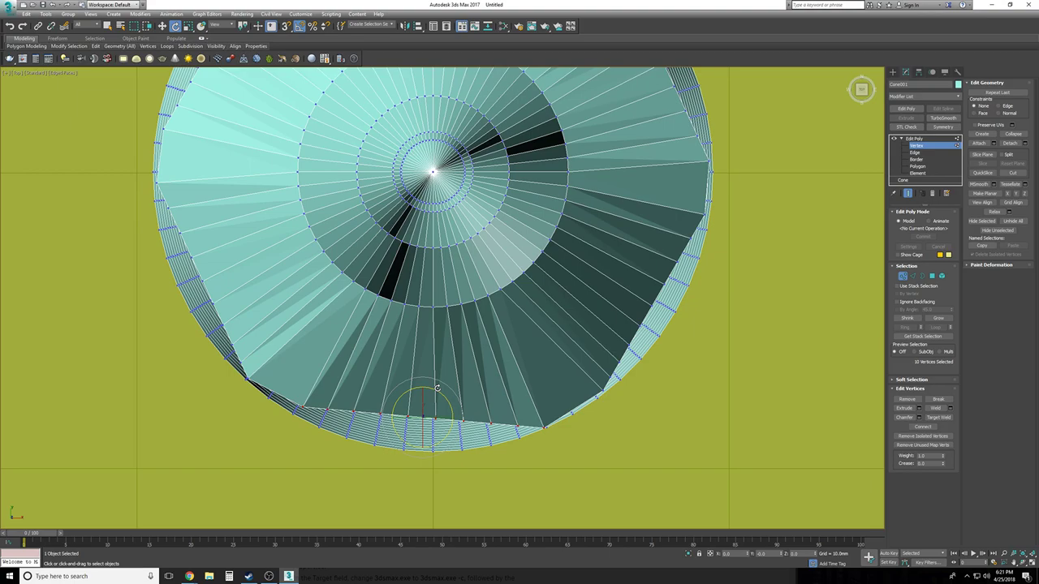
drag(438, 392, 438, 392)
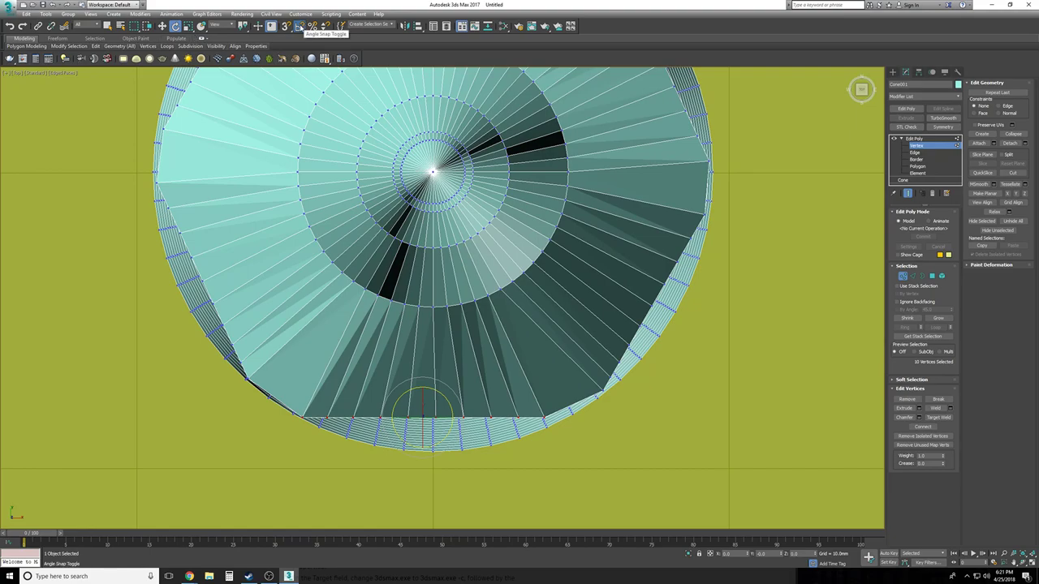
Turn off angle snap and rotate the selected -Y rim vertices slightly clockwise in the top view, undoing any accidental move
click(299, 28)
drag(435, 392, 438, 391)
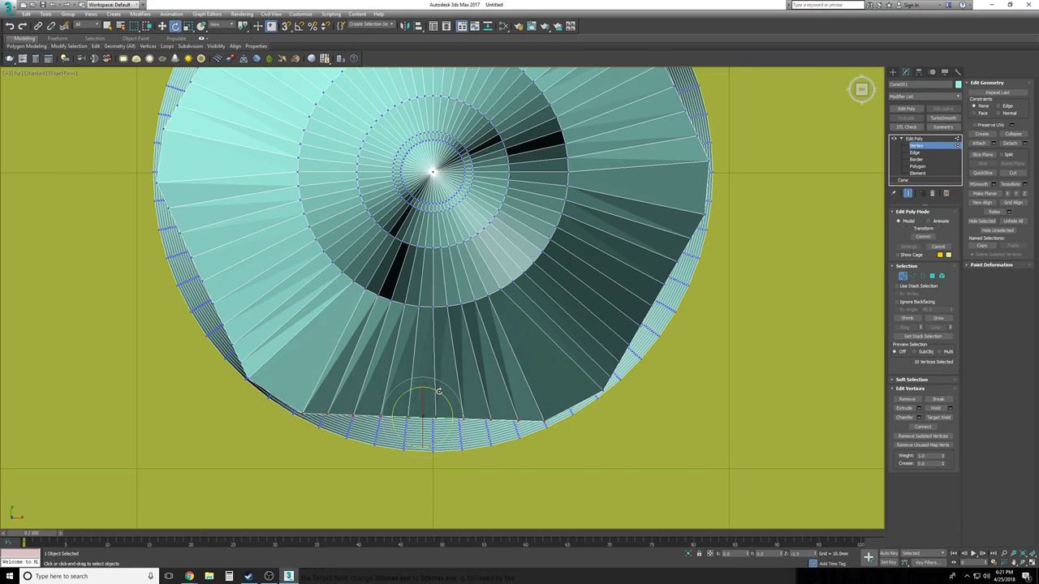
key(w)
drag(435, 405, 436, 405)
key(ctrl+z)
Examine the whole tower and its flattened roof rim in the perspective view
key(p)
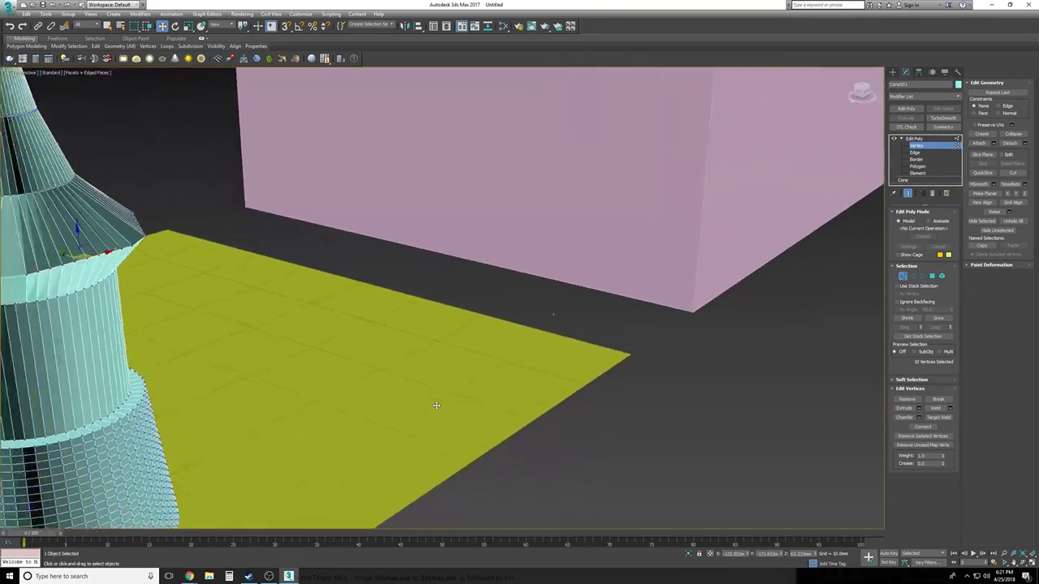
key(z)
scroll(585, 471, down, 6)
alt+middle_drag(585, 470, 585, 458)
scroll(560, 398, down, 5)
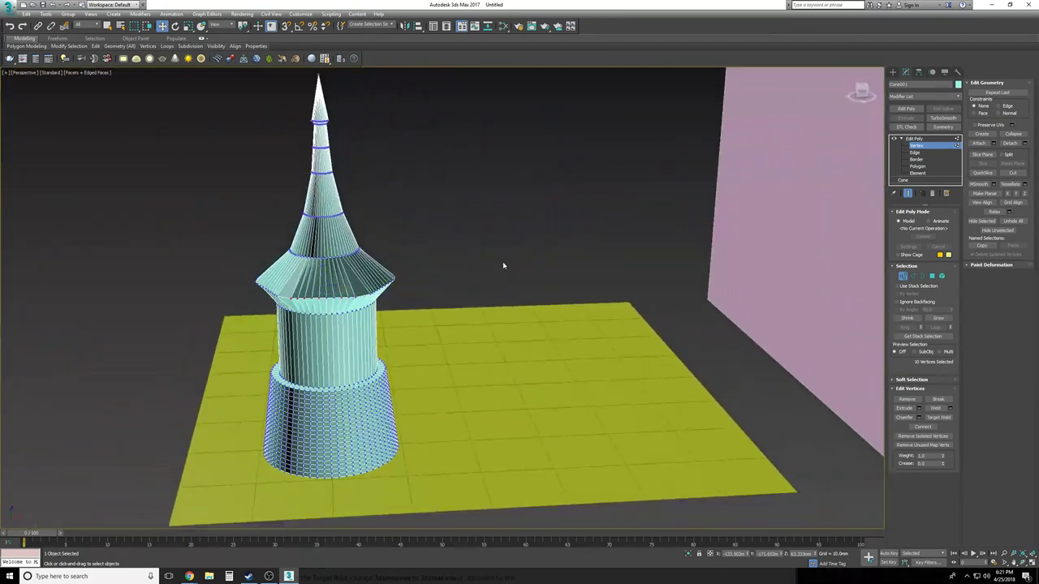
click(502, 262)
scroll(503, 262, up, 5)
alt+middle_drag(502, 263, 508, 270)
Leave vertex editing on the tower, deselect it and check its shape beside the tiled plane
click(915, 139)
click(900, 139)
click(543, 224)
scroll(534, 224, down, 5)
alt+middle_drag(513, 224, 533, 226)
scroll(533, 225, up, 2)
scroll(533, 226, up, 4)
scroll(534, 226, down, 5)
Start saving the scene under a new name and browse to the Fantasy folder
click(8, 4)
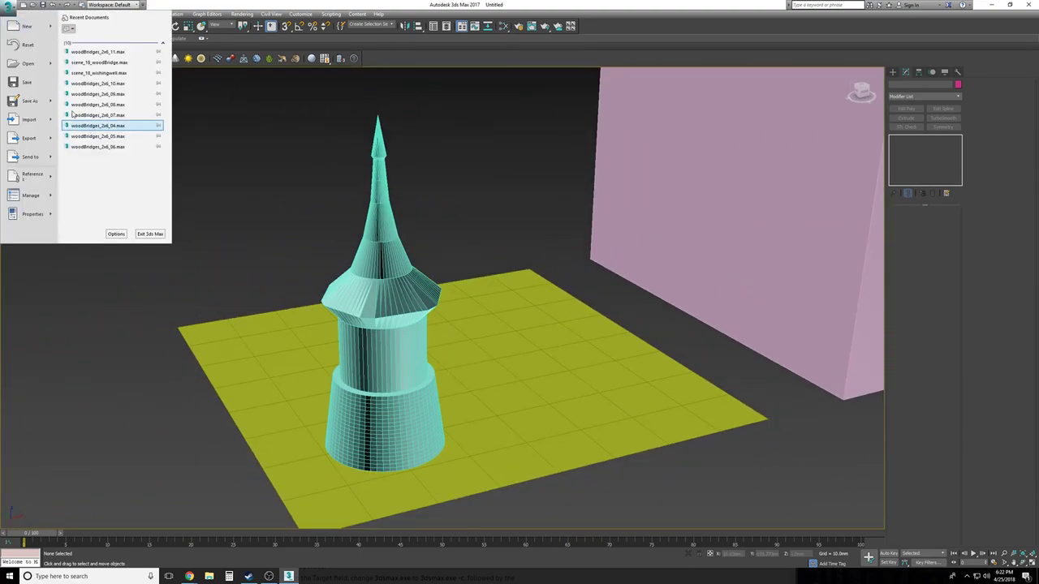
click(82, 119)
click(454, 142)
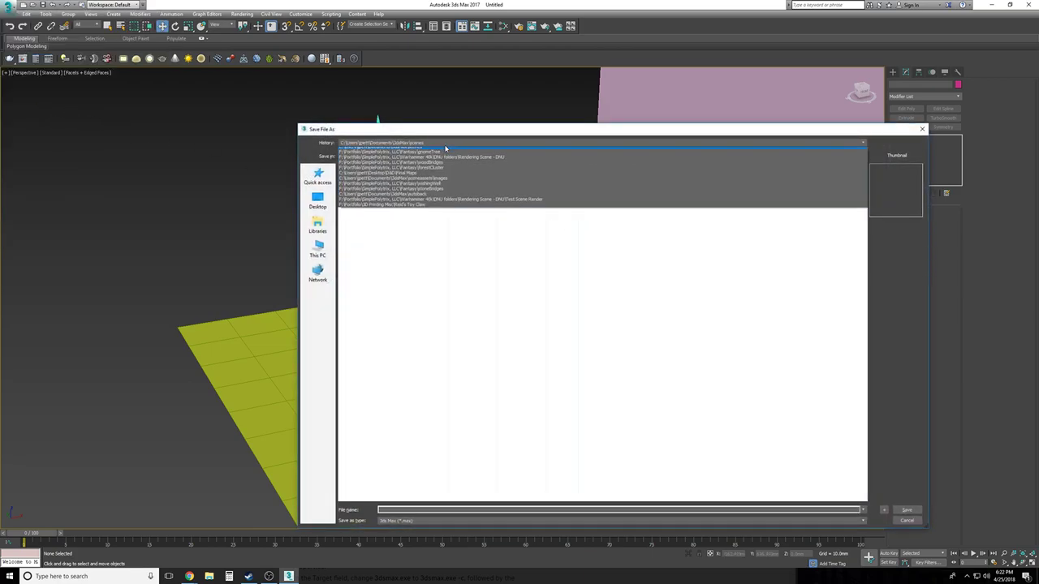
click(464, 156)
click(462, 156)
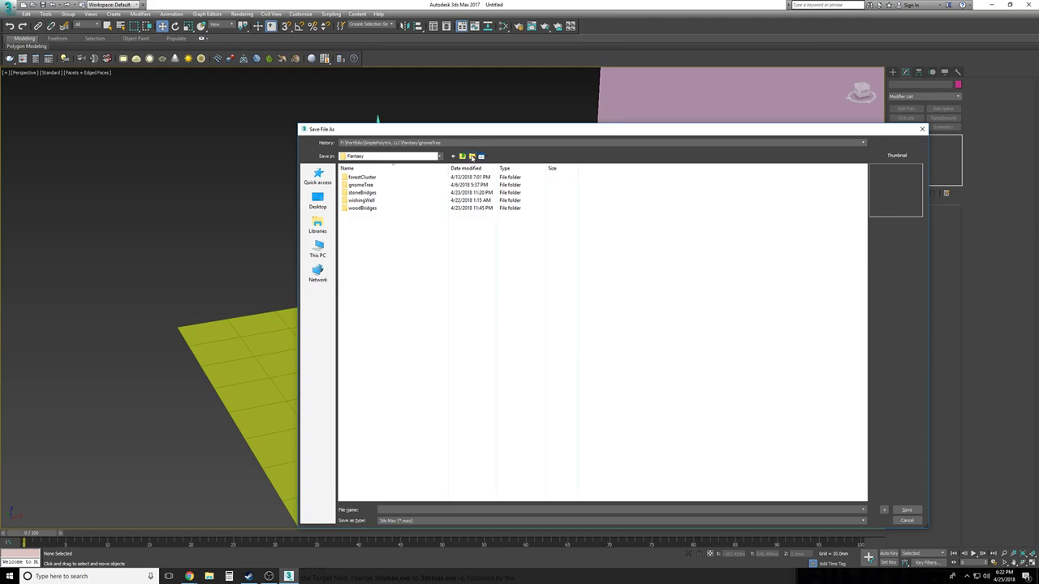
Create a folder named witchesHouse inside Fantasy and save the scene in it as witchHouse
click(472, 157)
text(witche)
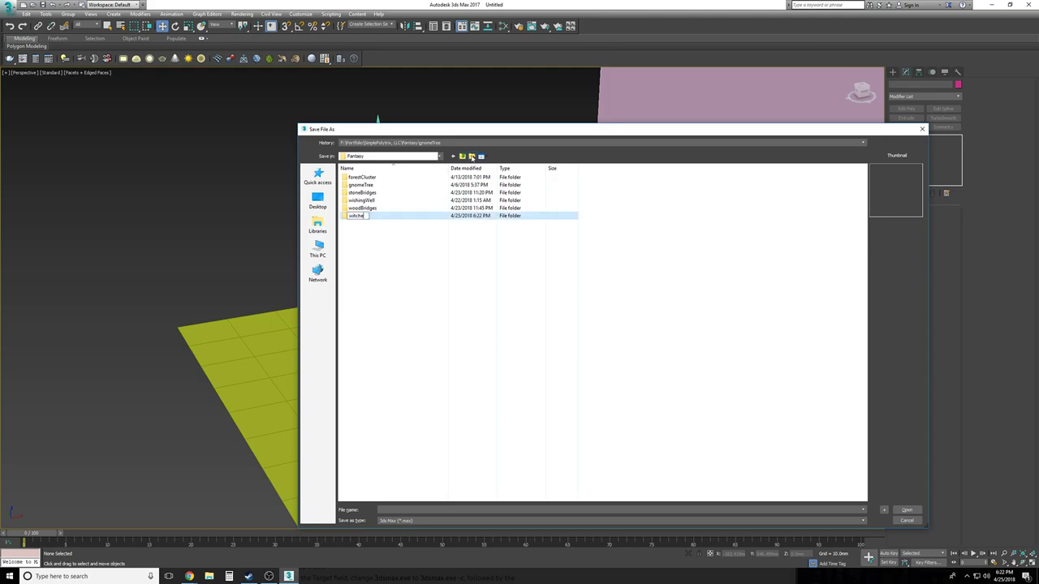
text(sHouse)
key(Return)
double_click(389, 219)
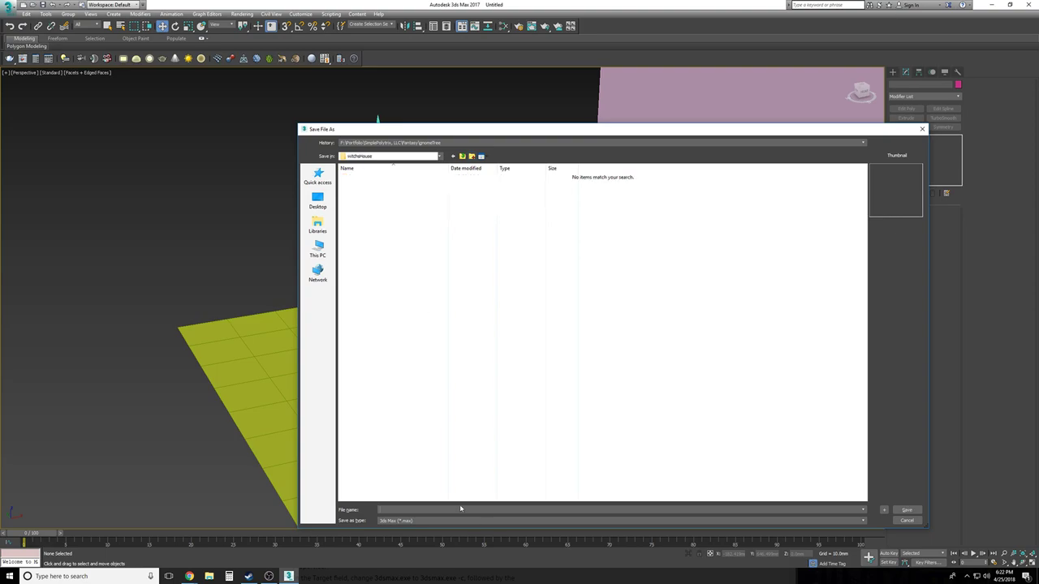
text(witchHouse)
key(Return)
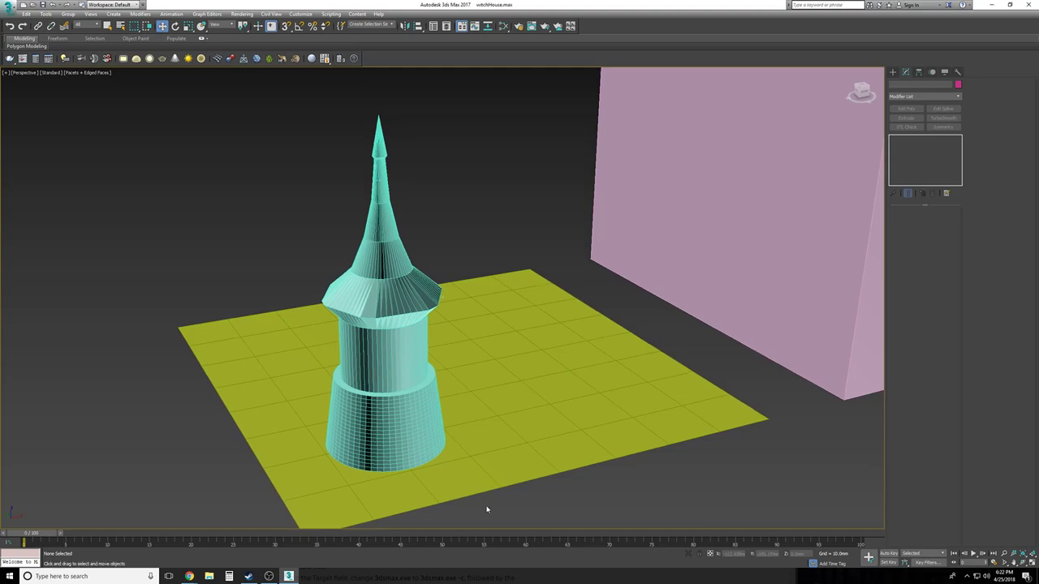
Select all vertical edges around the tower's middle cylindrical section in edge mode
scroll(487, 506, up, 5)
scroll(482, 439, down, 3)
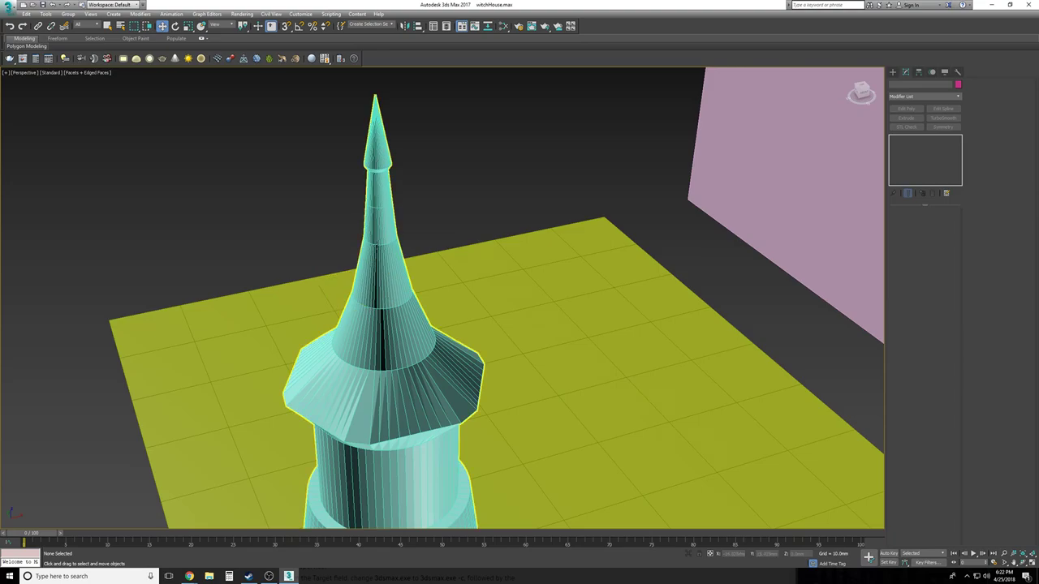
click(377, 245)
alt+middle_drag(376, 245, 377, 247)
scroll(376, 245, down, 3)
scroll(376, 246, up, 3)
scroll(377, 246, up, 3)
click(901, 139)
click(917, 152)
drag(236, 259, 214, 256)
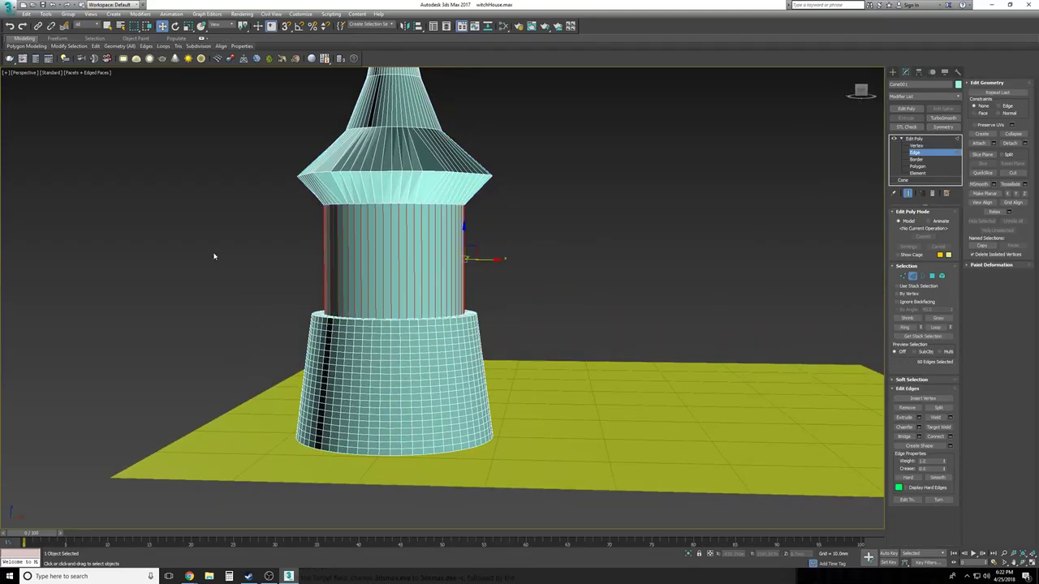
Start Connect Edges with its settings on the selected vertical edges and inspect the previewed loops around the middle section
scroll(214, 257, up, 2)
alt+middle_drag(214, 256, 215, 260)
click(951, 437)
scroll(520, 292, up, 2)
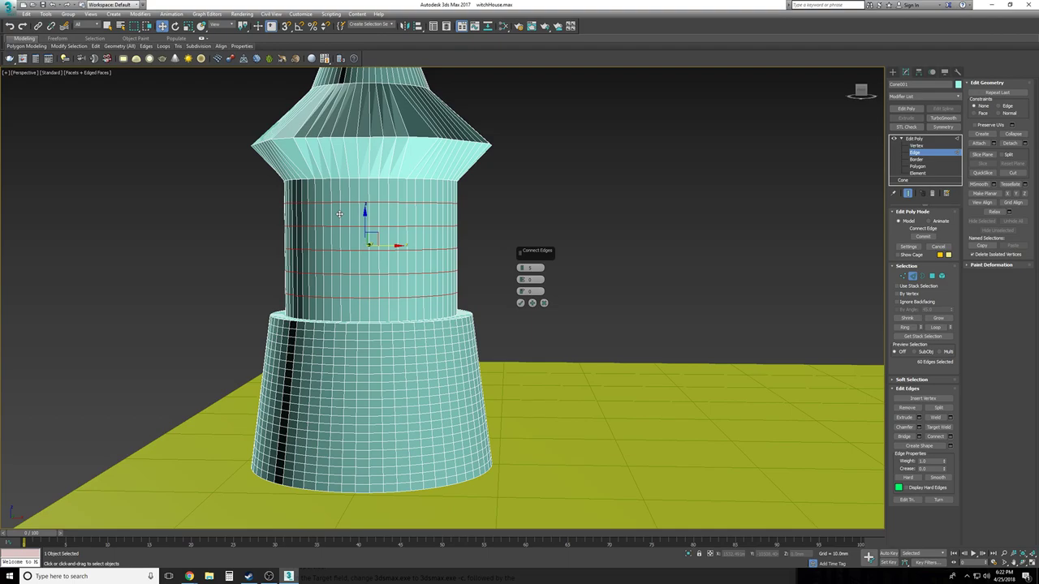
alt+middle_drag(354, 205, 352, 198)
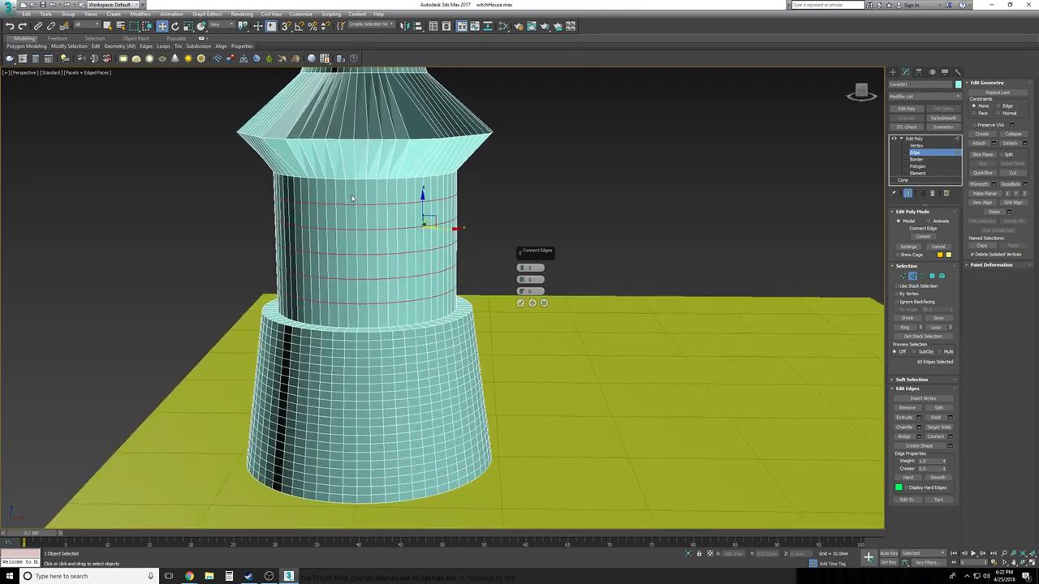
alt+middle_drag(345, 322, 380, 325)
alt+middle_drag(508, 301, 404, 272)
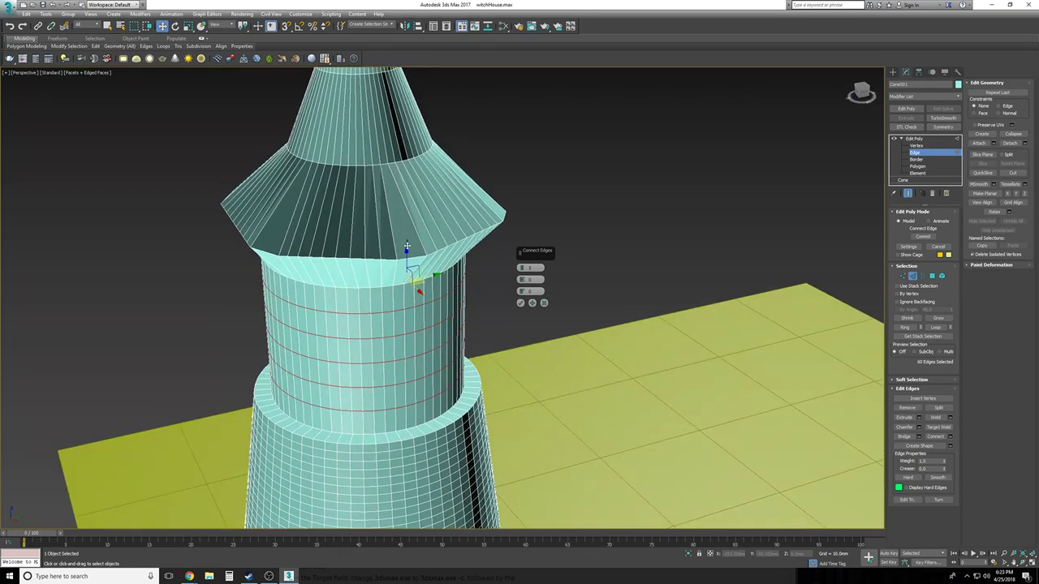
scroll(407, 245, down, 3)
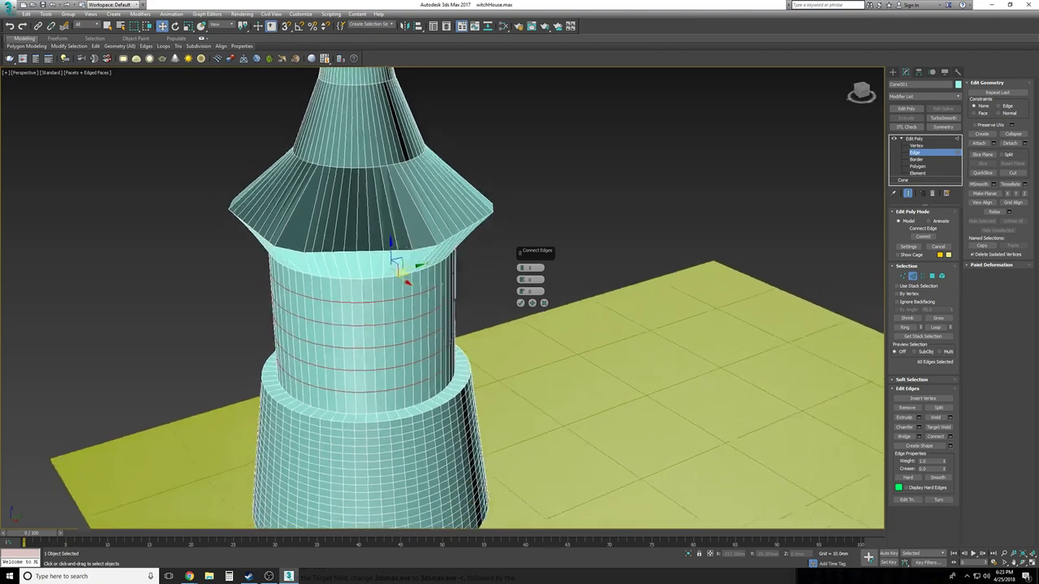
alt+middle_drag(534, 404, 526, 382)
scroll(527, 377, up, 4)
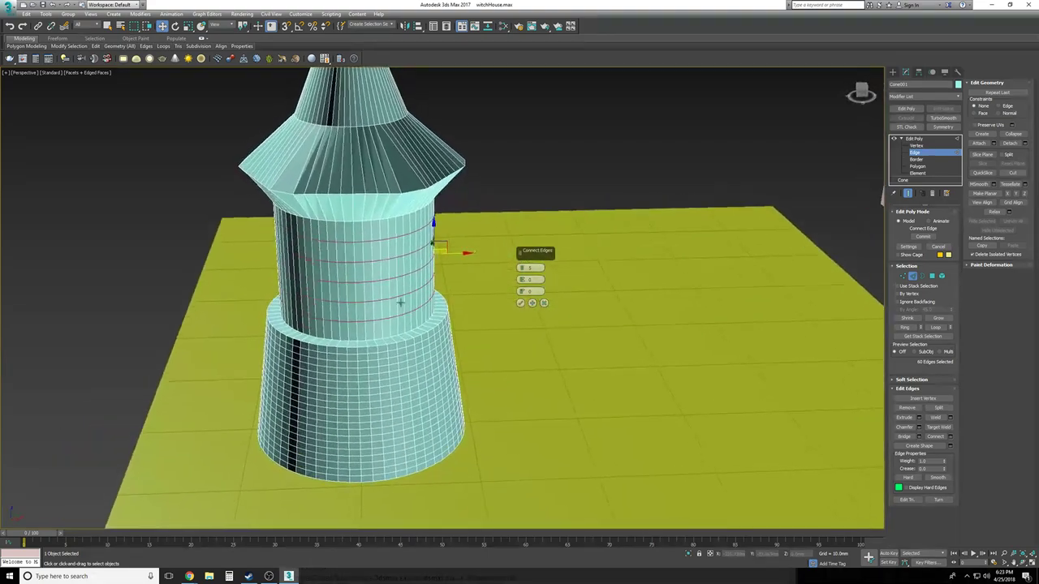
alt+middle_drag(560, 328, 575, 323)
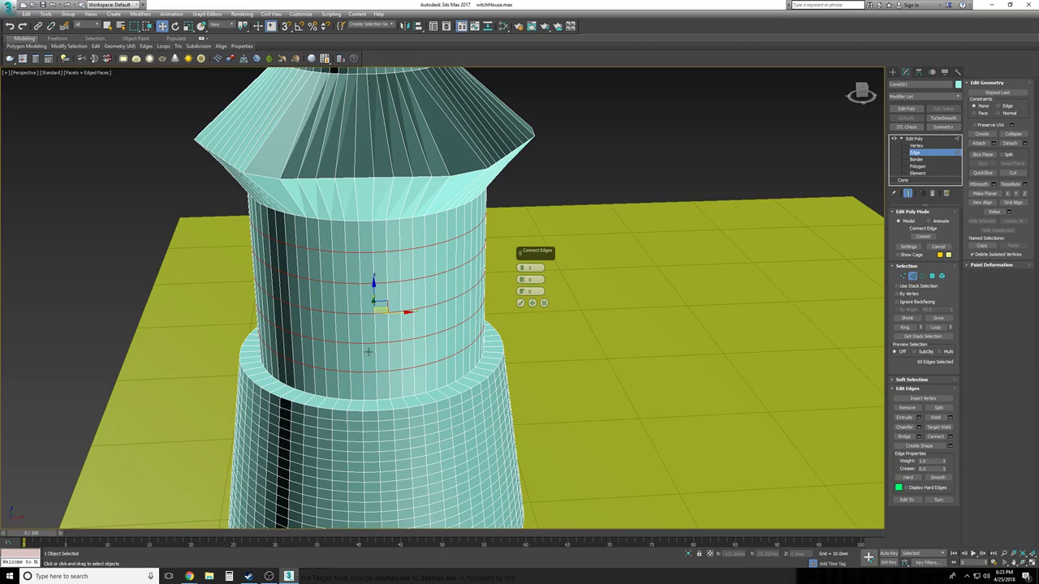
Set the Connect Edges segments to 4 and apply the new loops to the tower's middle section
right_click(523, 270)
drag(521, 269, 522, 266)
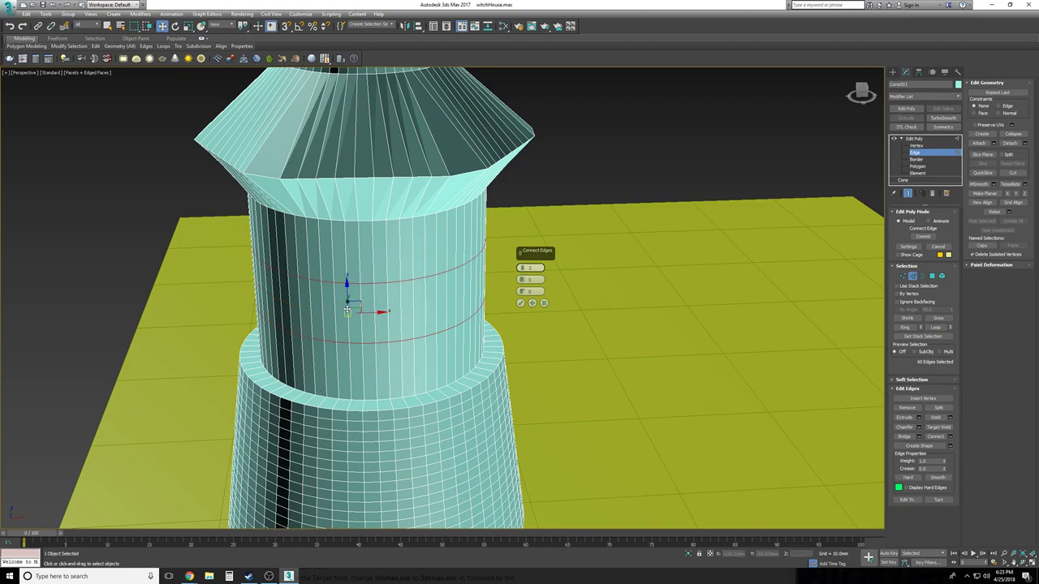
click(523, 266)
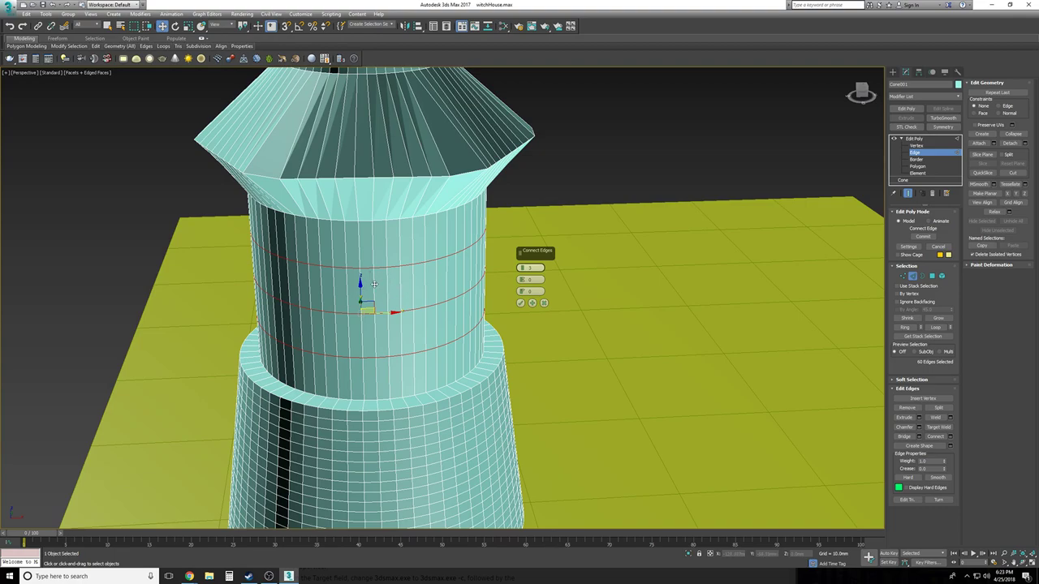
drag(371, 298, 398, 300)
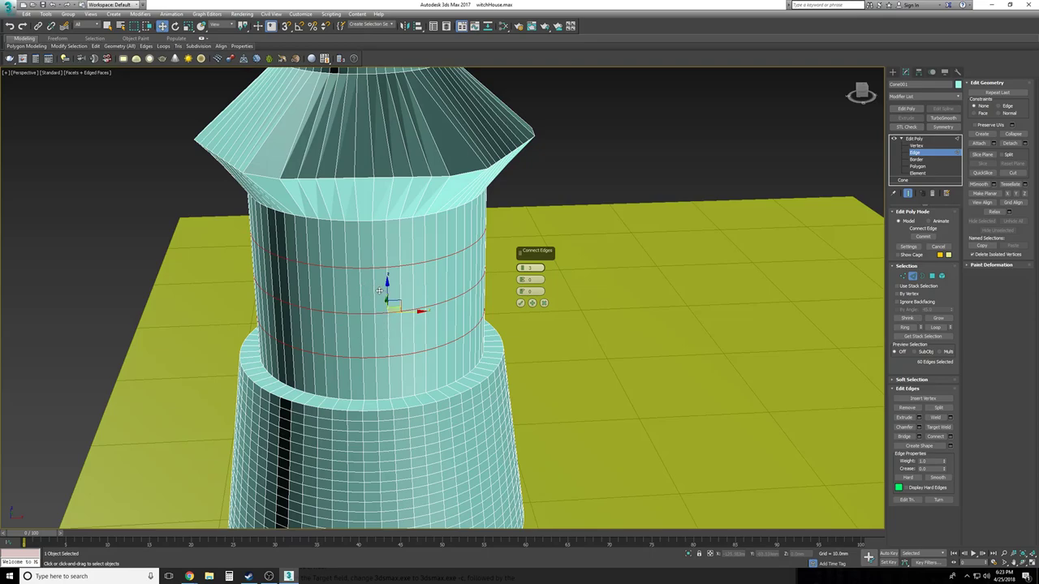
click(521, 268)
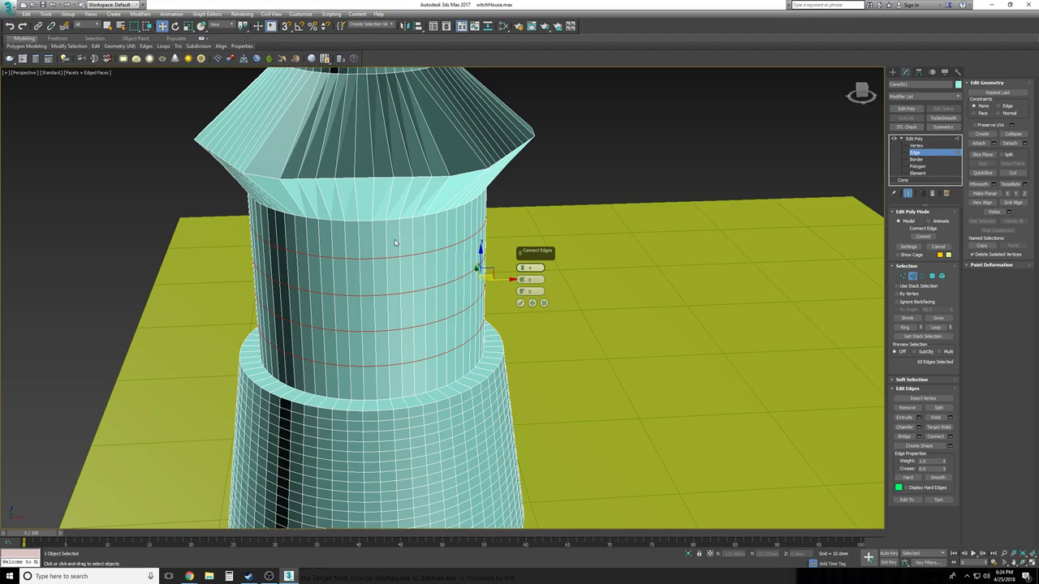
click(521, 302)
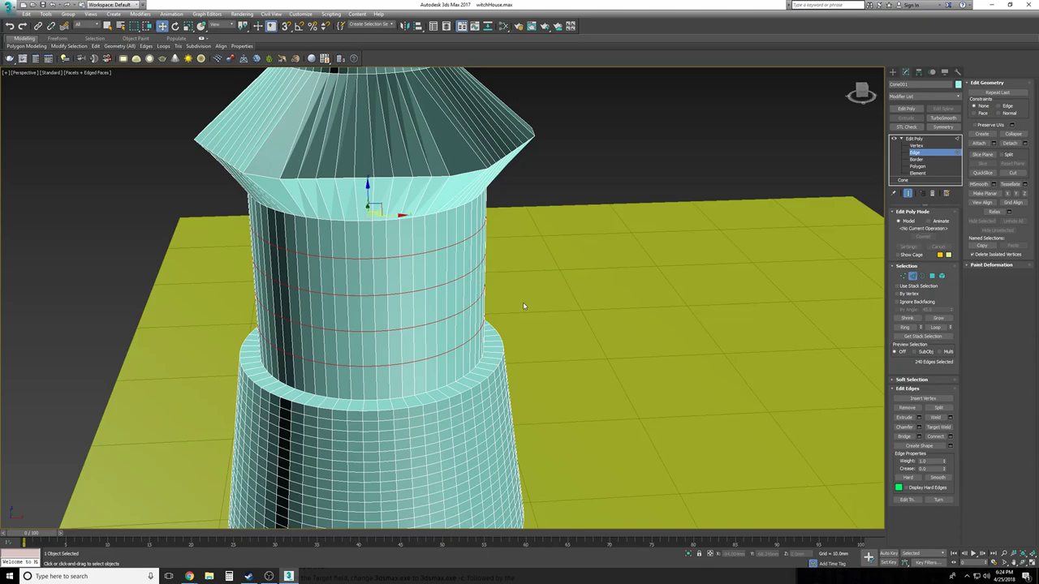
Move the two lowest new vertex rows of the middle section down toward the base in the front view
click(917, 145)
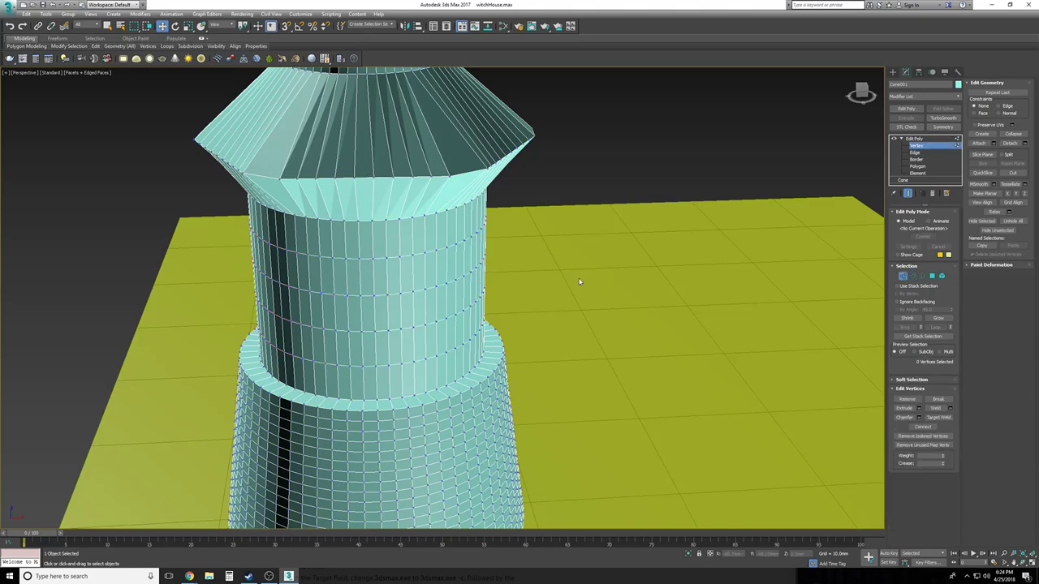
key(f)
scroll(552, 305, down, 3)
scroll(477, 324, up, 5)
drag(626, 381, 151, 329)
drag(382, 341, 572, 365)
drag(383, 297, 388, 329)
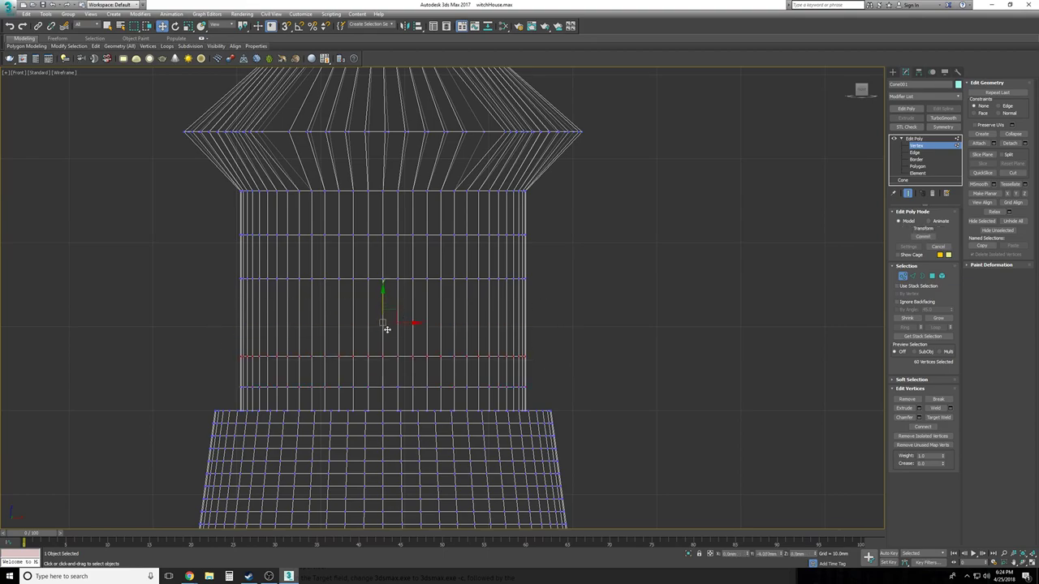
drag(387, 328, 388, 335)
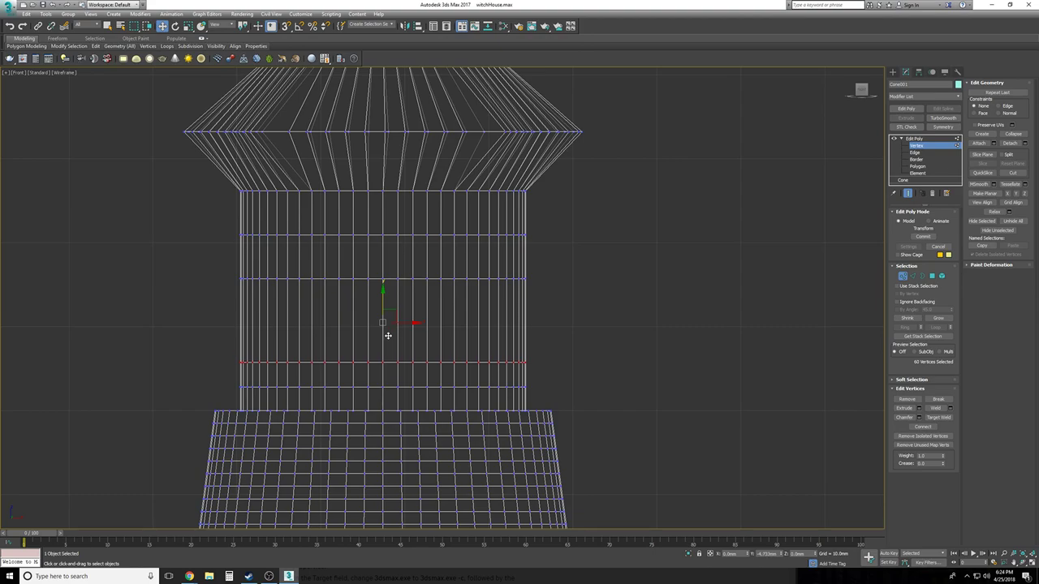
drag(388, 335, 388, 337)
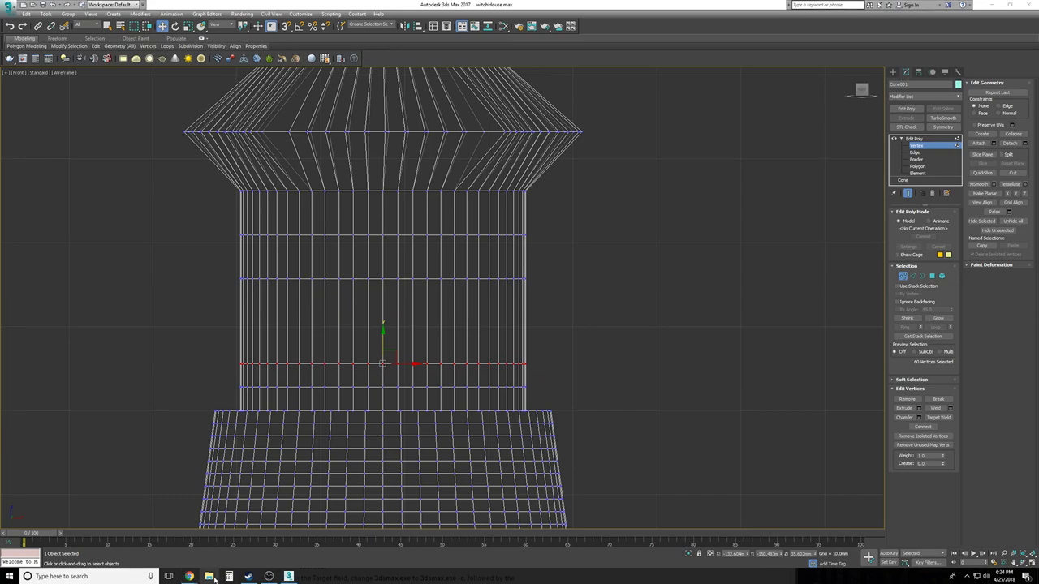
Open a new File Explorer window and move it clear of the modelling view
right_click(215, 578)
click(204, 550)
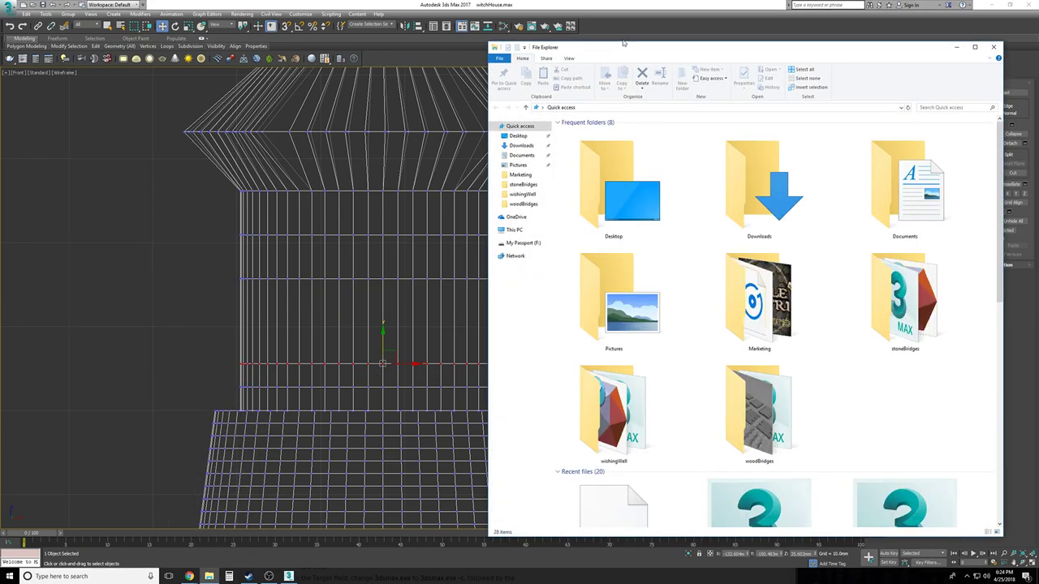
drag(630, 45, 0, 130)
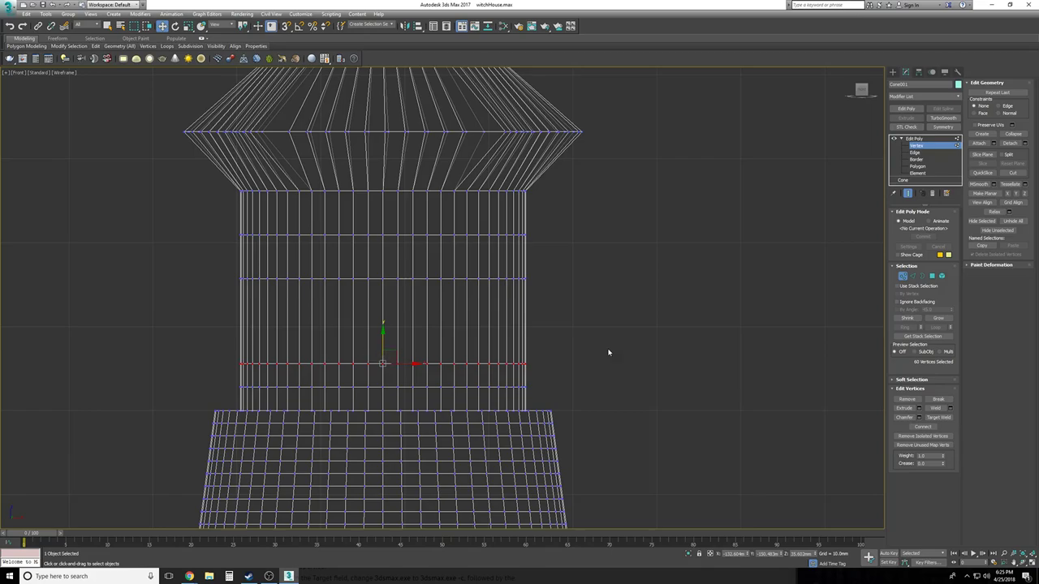
Move the third-lowest vertex row of the middle section down near the lower loops and select the vertical edges of the tall band above it
drag(583, 305, 581, 303)
drag(385, 249, 391, 318)
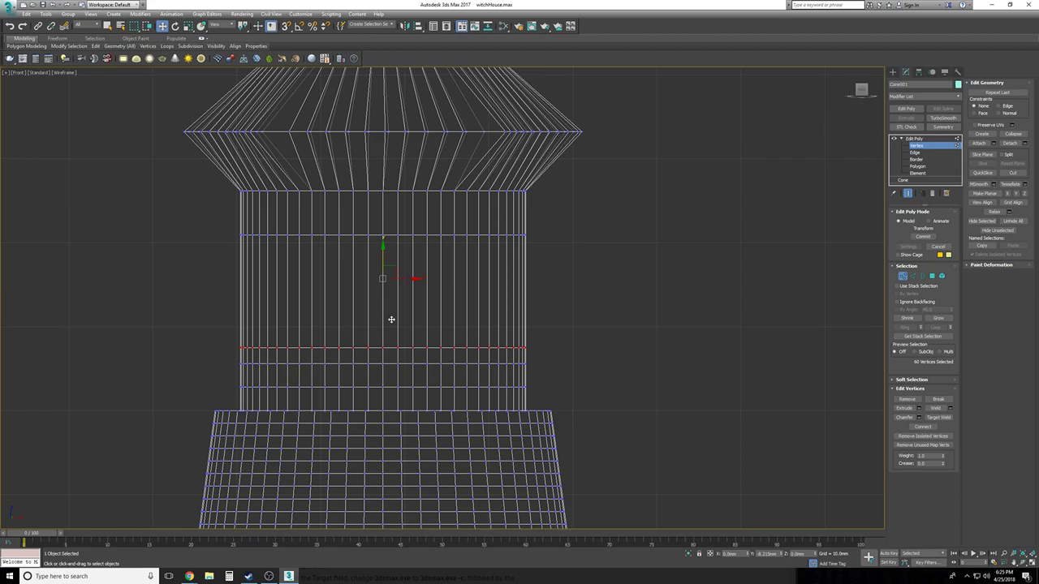
key(2)
drag(715, 242, 81, 295)
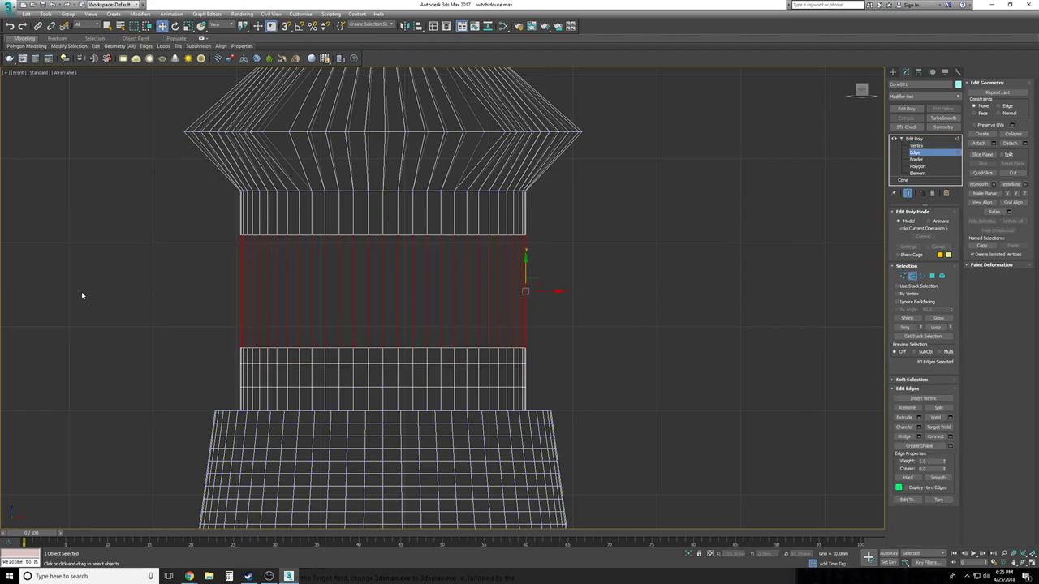
Connect the selected edges with 1 segment and a slide of about 74, adding a loop near the upper end of the tall band
click(950, 437)
drag(521, 292, 518, 254)
drag(517, 183, 519, 174)
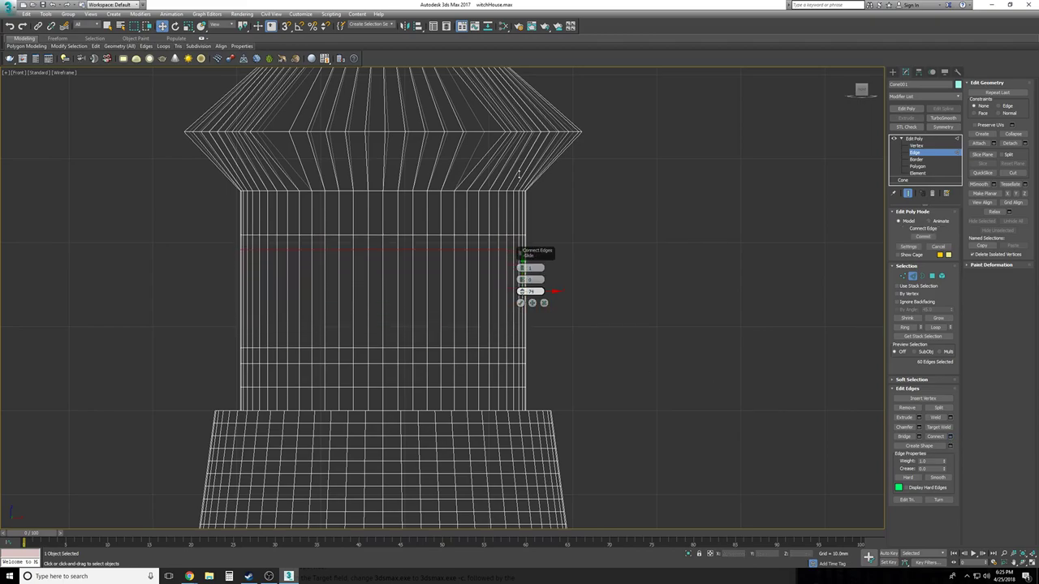
click(520, 303)
click(372, 363)
Select the vertical edges of the lowest band and the two narrow bands around the tower's middle section
key(p)
mouse_move(375, 366)
alt+middle_down()
mouse_move(397, 406)
mouse_move(420, 397)
alt+middle_up()
scroll(420, 396, up, 2)
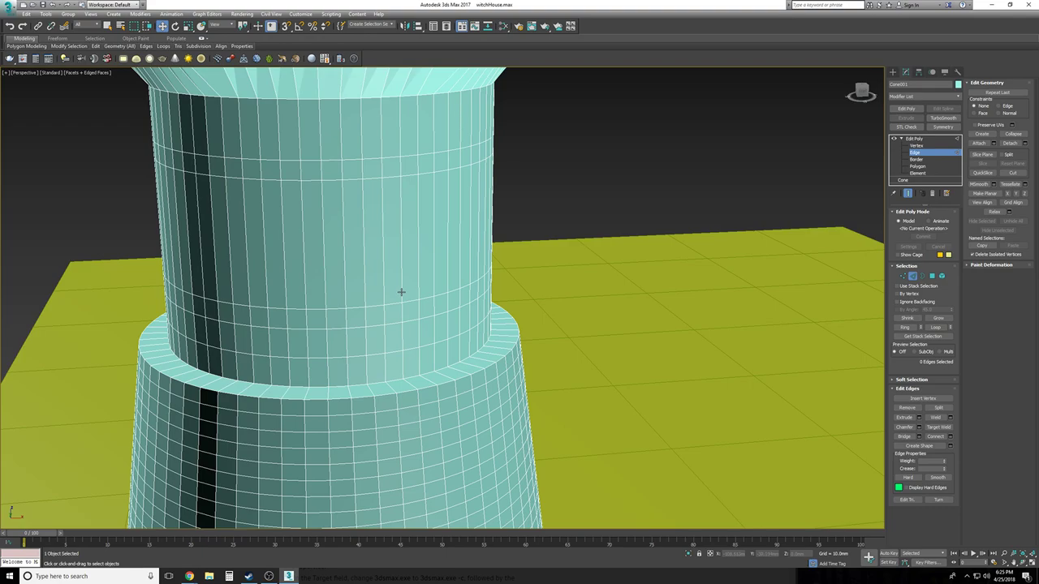
alt+middle_drag(397, 287, 428, 284)
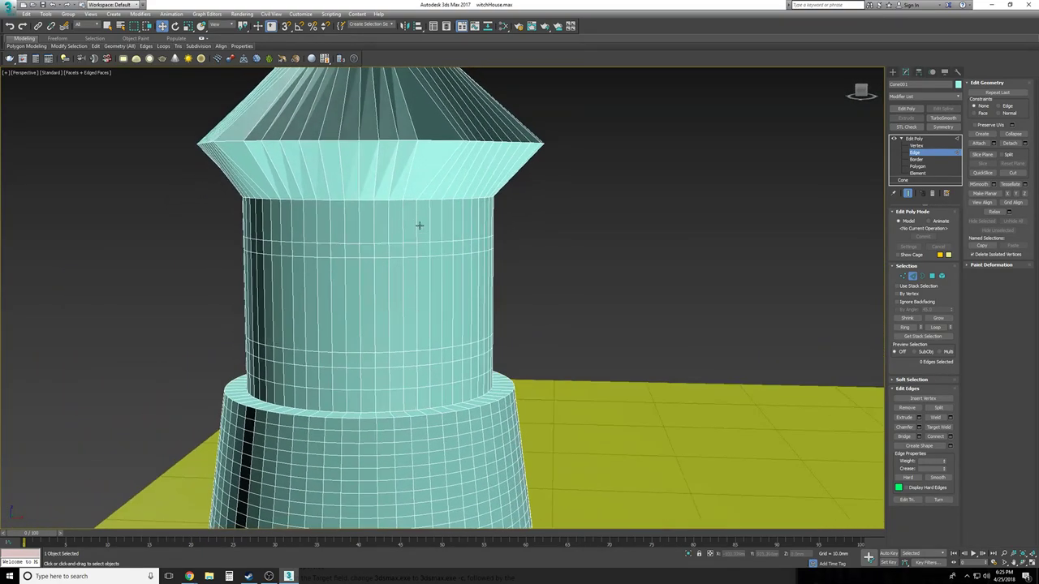
alt+middle_drag(419, 145, 454, 303)
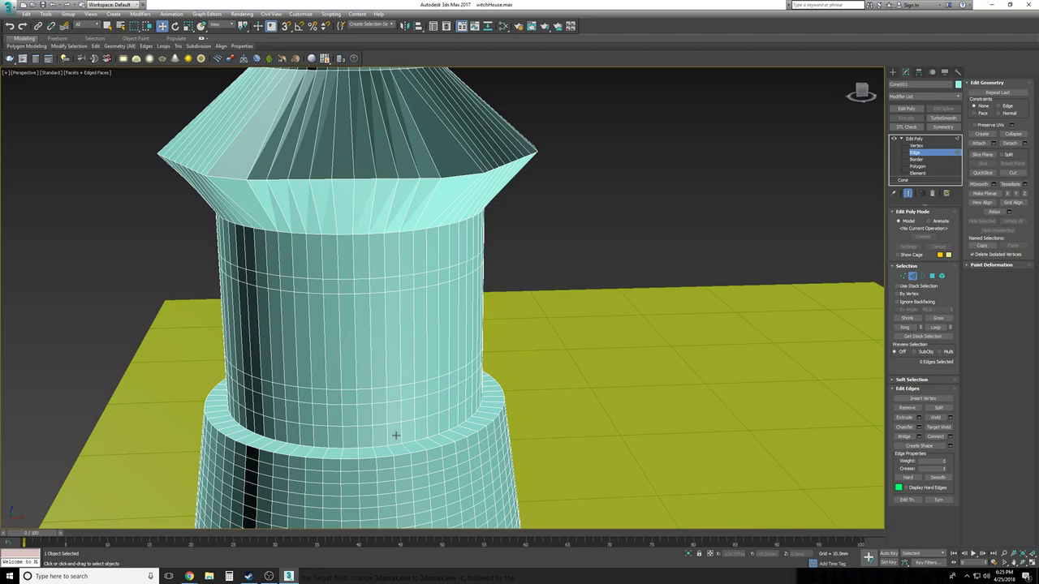
key(f)
key(F3)
scroll(427, 404, up, 8)
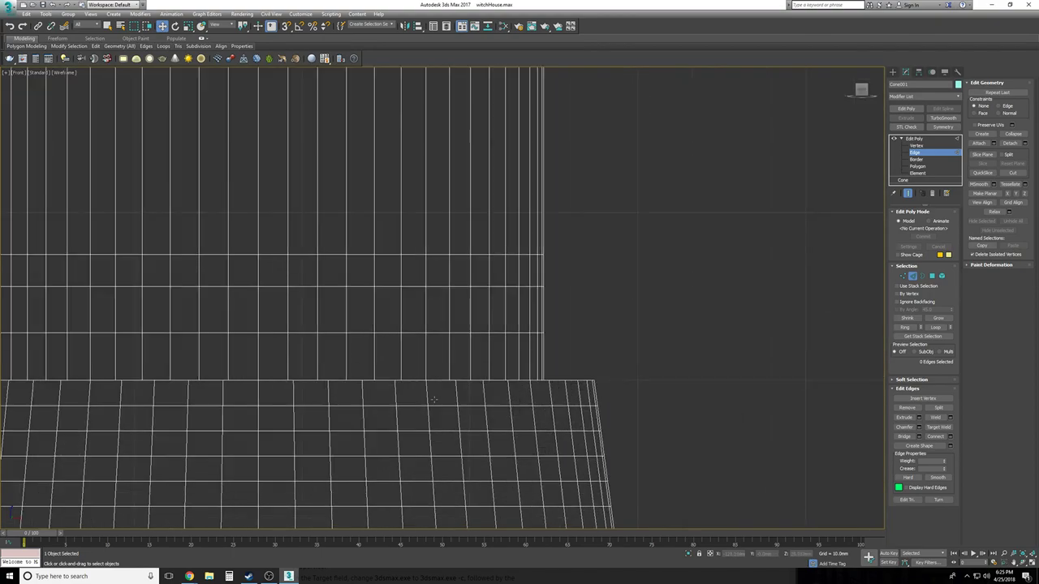
scroll(535, 392, down, 4)
drag(410, 379, 174, 381)
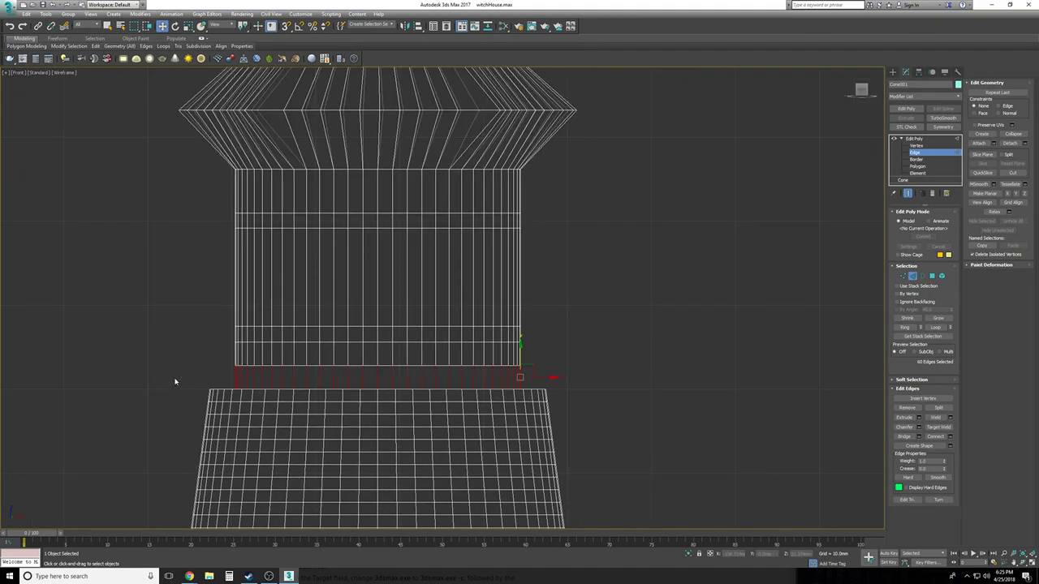
ctrl+drag(484, 327, 576, 331)
ctrl+drag(543, 224, 146, 226)
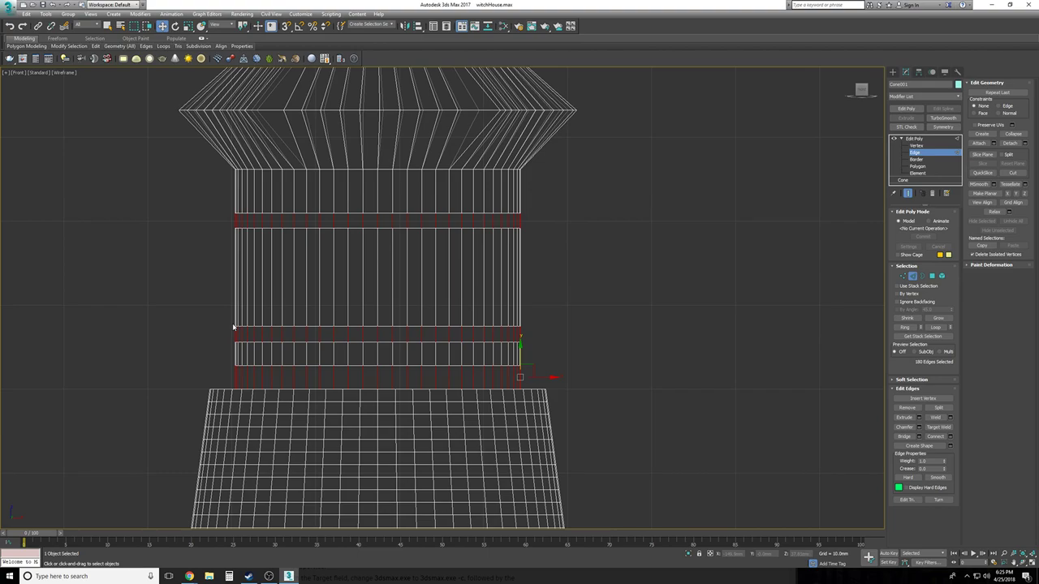
key(p)
alt+middle_drag(234, 327, 283, 345)
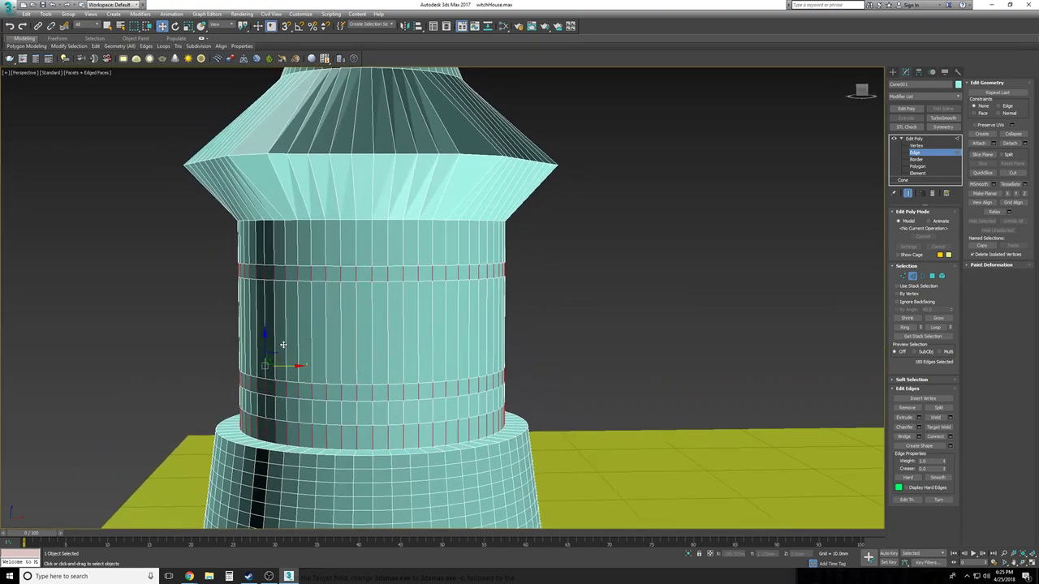
Remove the side edges of the two narrow bands from the selection, keeping only the central columns
key(f)
key(F3)
key(F3)
drag(308, 315, 340, 351)
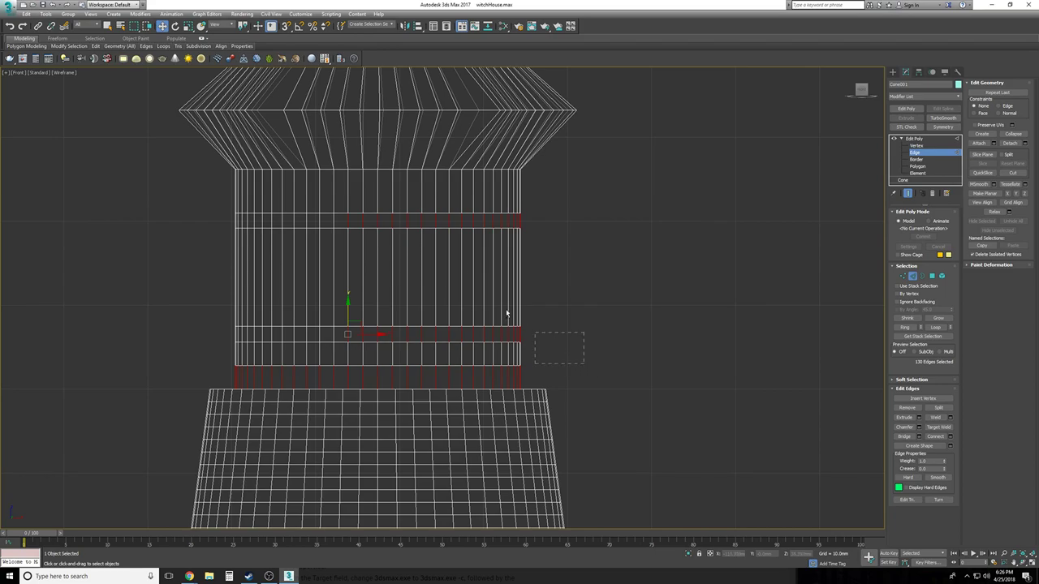
drag(443, 198, 427, 188)
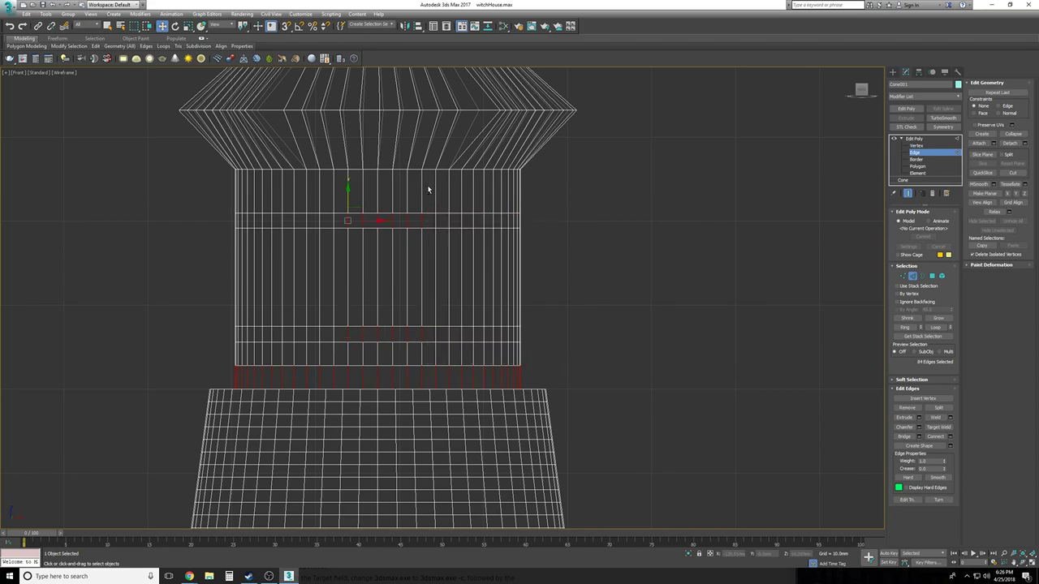
Examine the middle section and its selected edges in perspective with edged faces turned on and off
key(p)
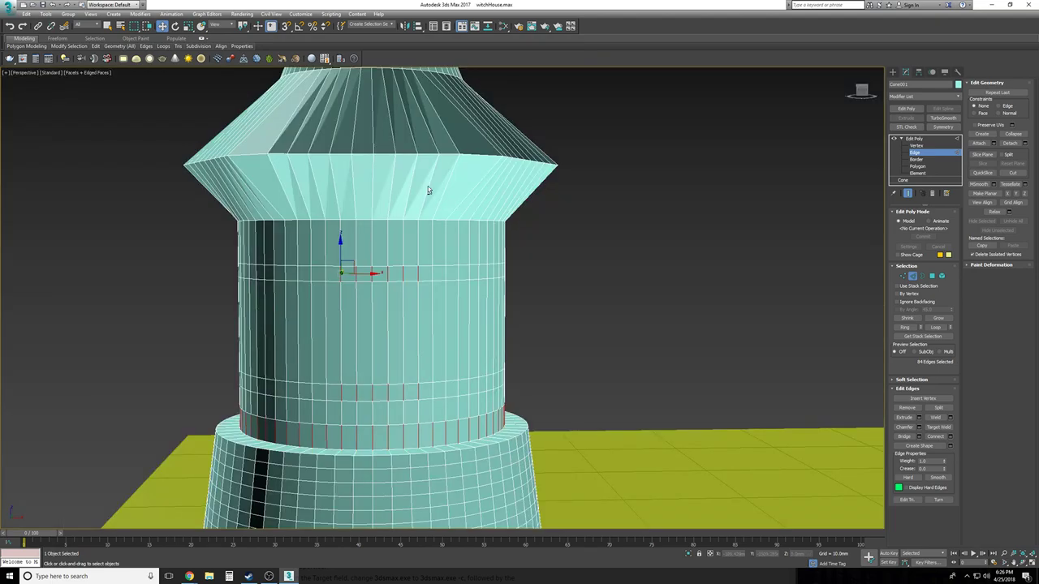
key(F4)
scroll(427, 186, up, 3)
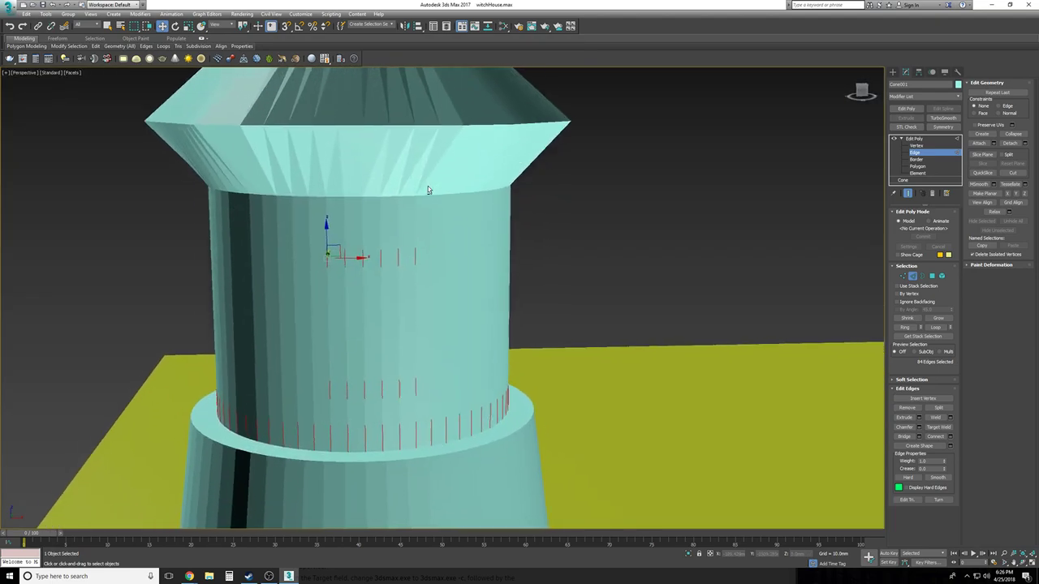
scroll(427, 189, up, 2)
key(F4)
scroll(427, 186, up, 2)
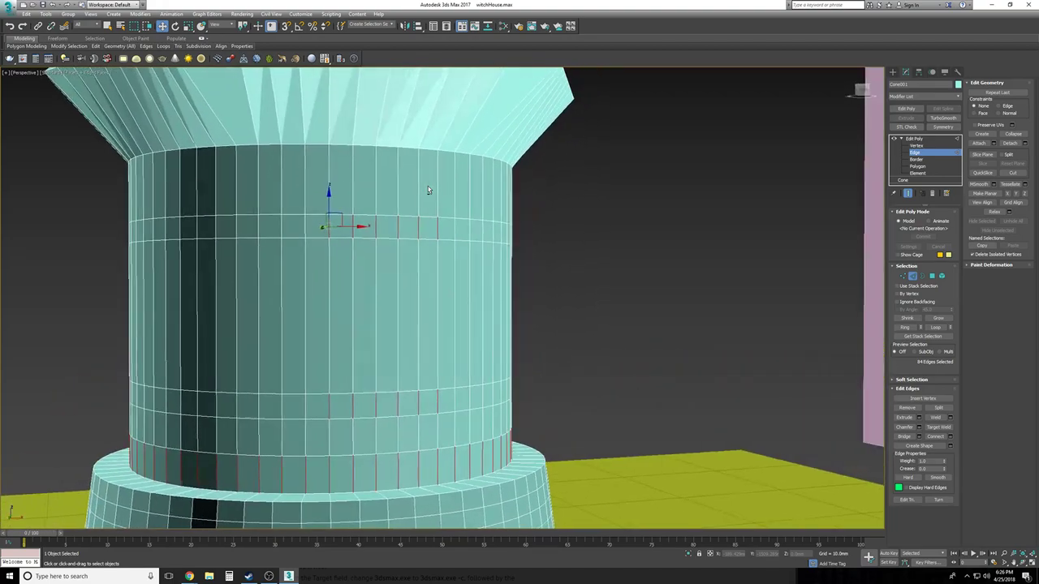
key(F4)
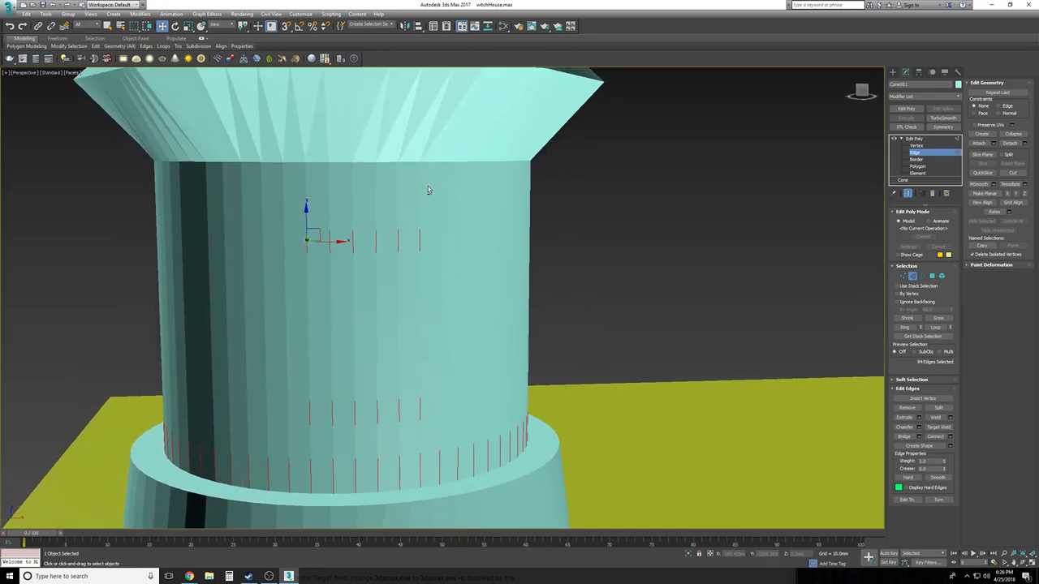
scroll(427, 186, down, 6)
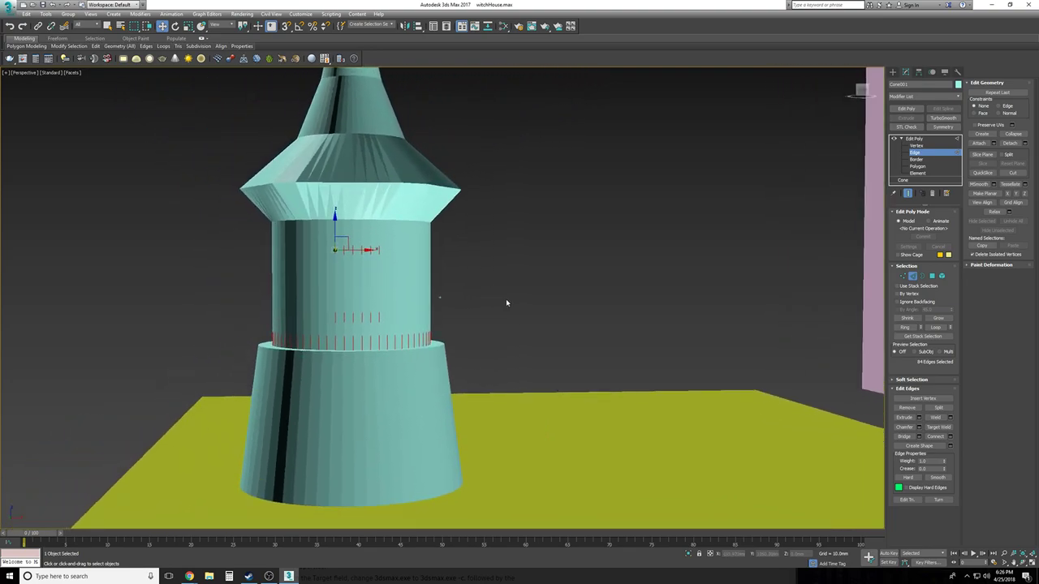
scroll(504, 301, up, 3)
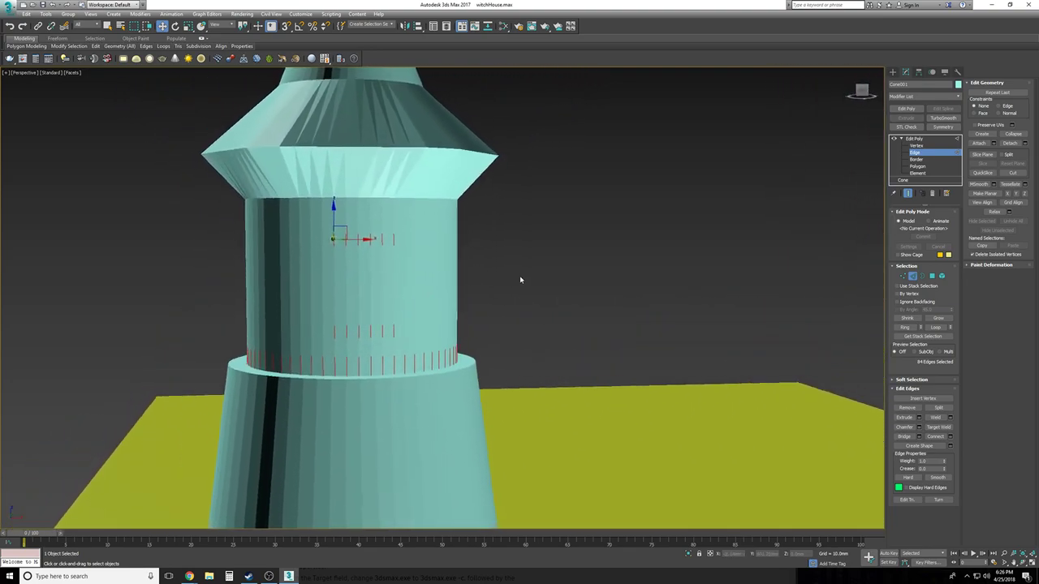
scroll(520, 280, up, 1)
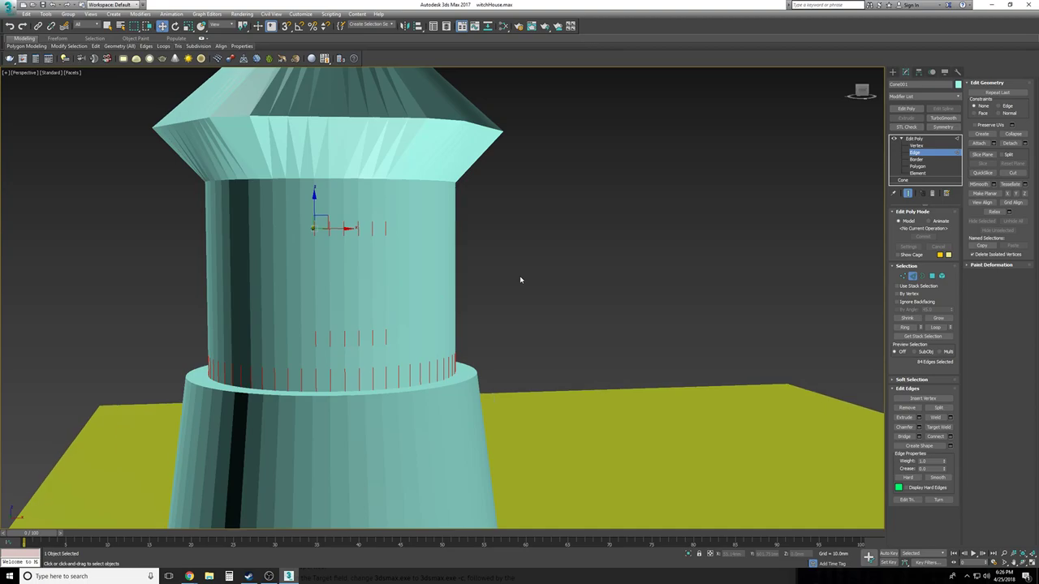
scroll(520, 280, up, 3)
key(F4)
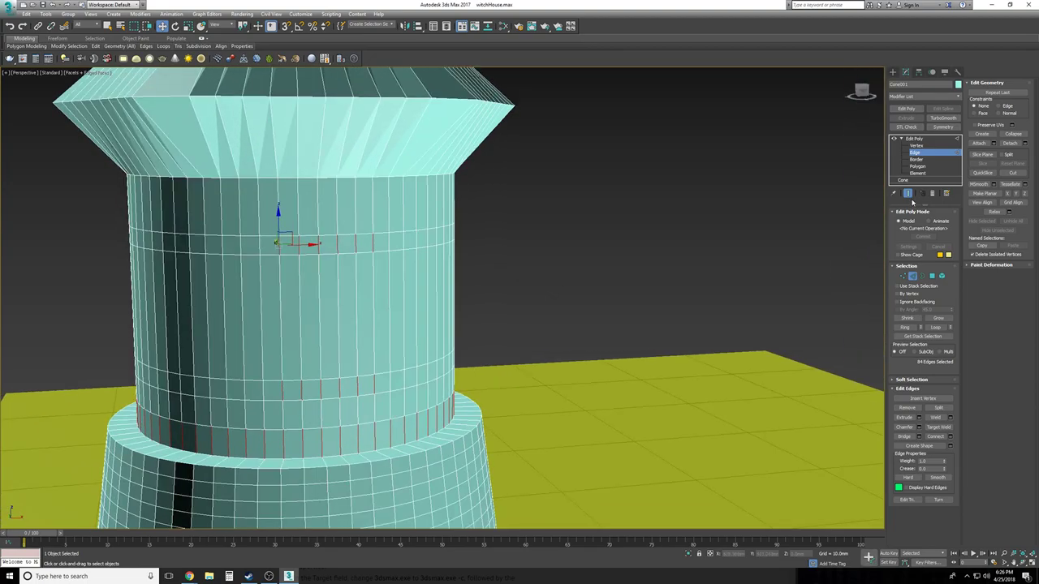
Select the polygons of the lowest band and the two narrow bands around the middle section in the front view
click(917, 165)
key(f)
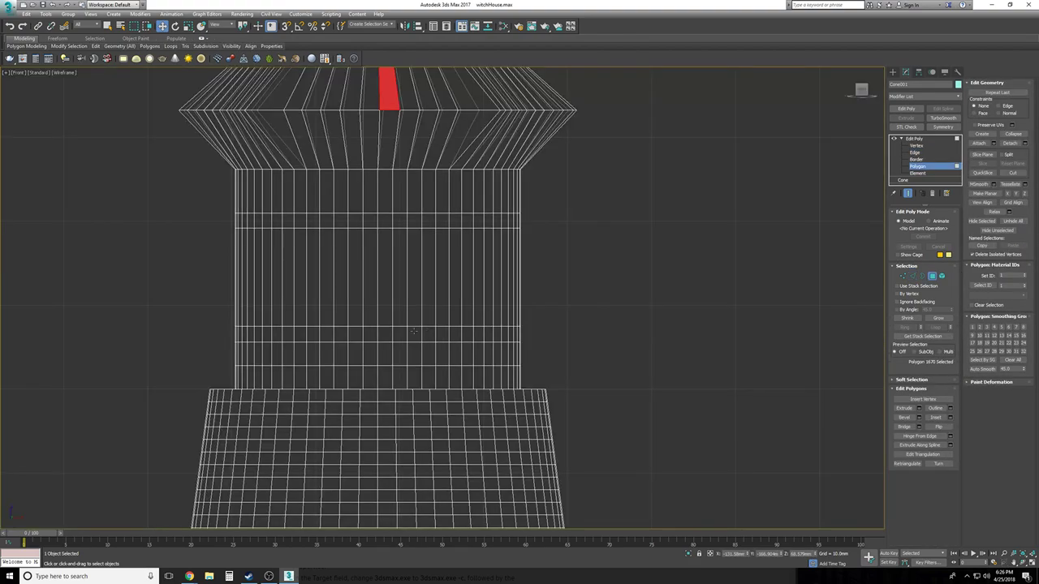
drag(205, 370, 578, 389)
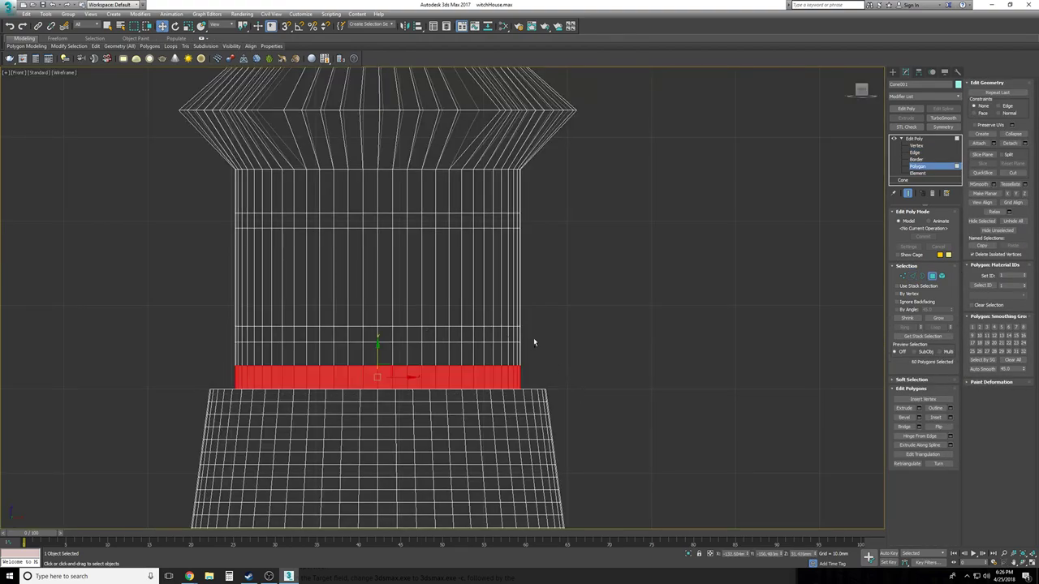
ctrl+drag(241, 354, 174, 341)
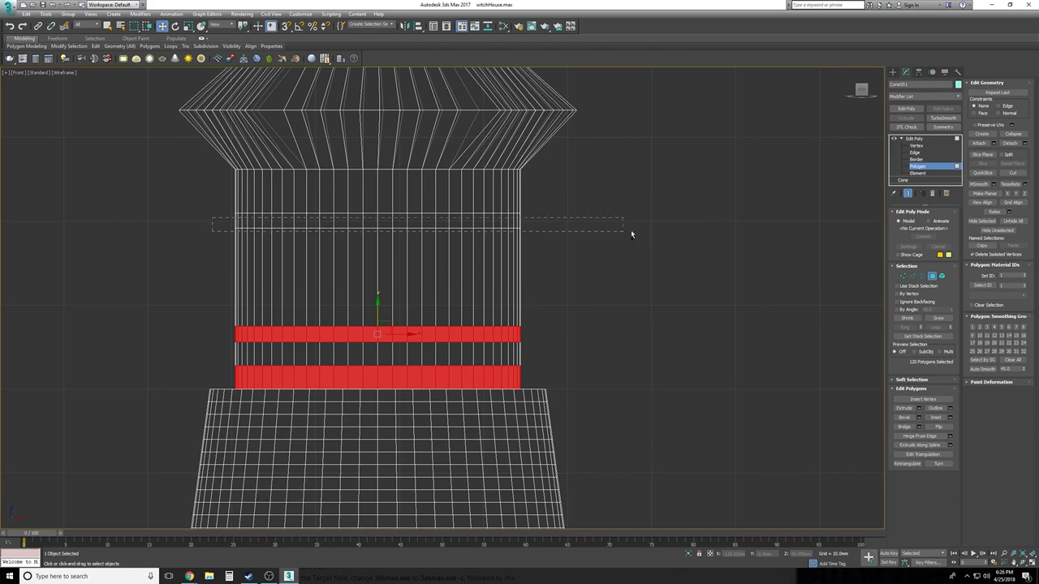
ctrl+drag(626, 234, 640, 228)
Reduce the two narrow bands to their five central columns and add the two connecting side polygons to form a rectangular window frame selection
alt+drag(561, 310, 408, 352)
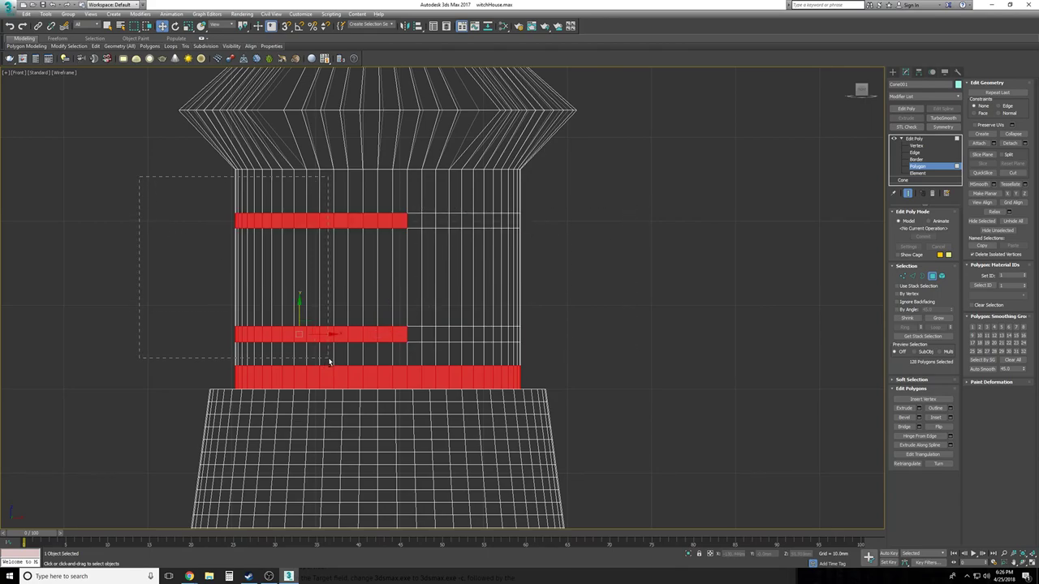
alt+drag(331, 360, 331, 360)
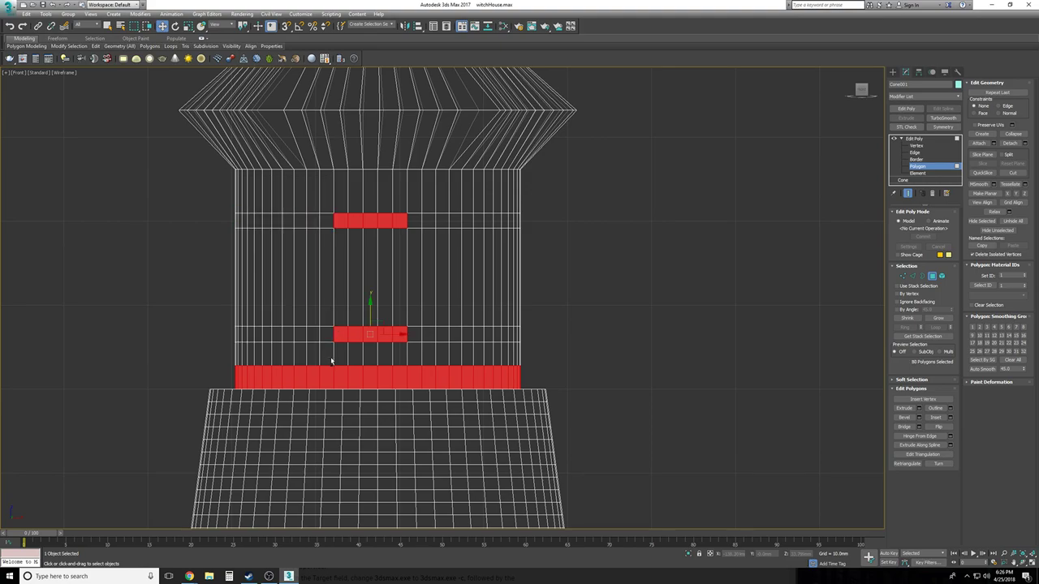
key(p)
mouse_move(331, 357)
alt+middle_down()
mouse_move(461, 349)
mouse_move(419, 238)
mouse_move(317, 241)
mouse_move(288, 271)
alt+middle_up()
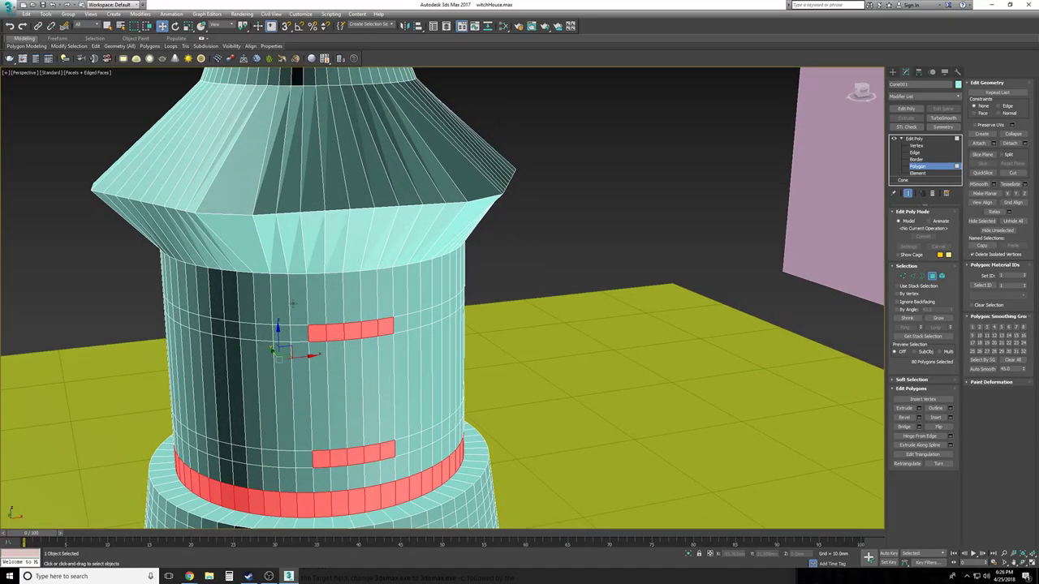
alt+middle_drag(371, 229, 457, 350)
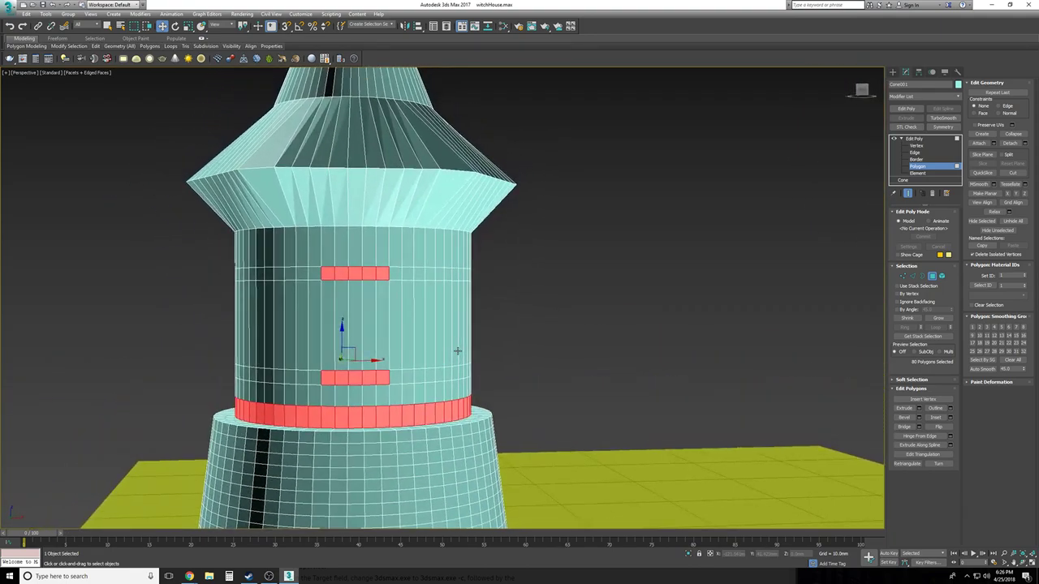
scroll(458, 351, up, 1)
ctrl+click(378, 325)
ctrl+click(320, 323)
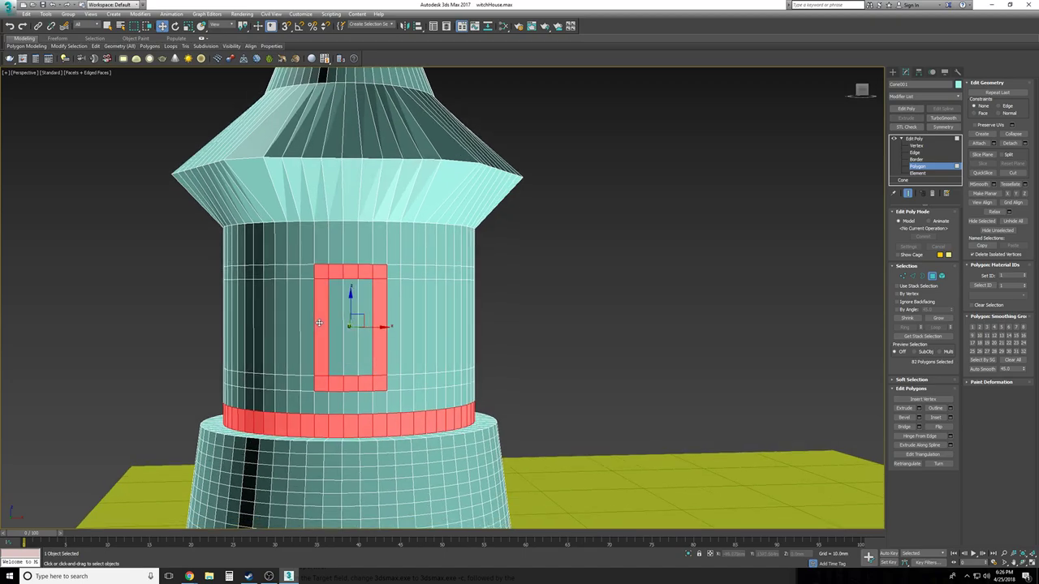
Start a Bevel with its settings on the selected window frame and base ring polygons and set its outline to 0 mm
alt+middle_drag(318, 323, 318, 323)
scroll(319, 323, up, 3)
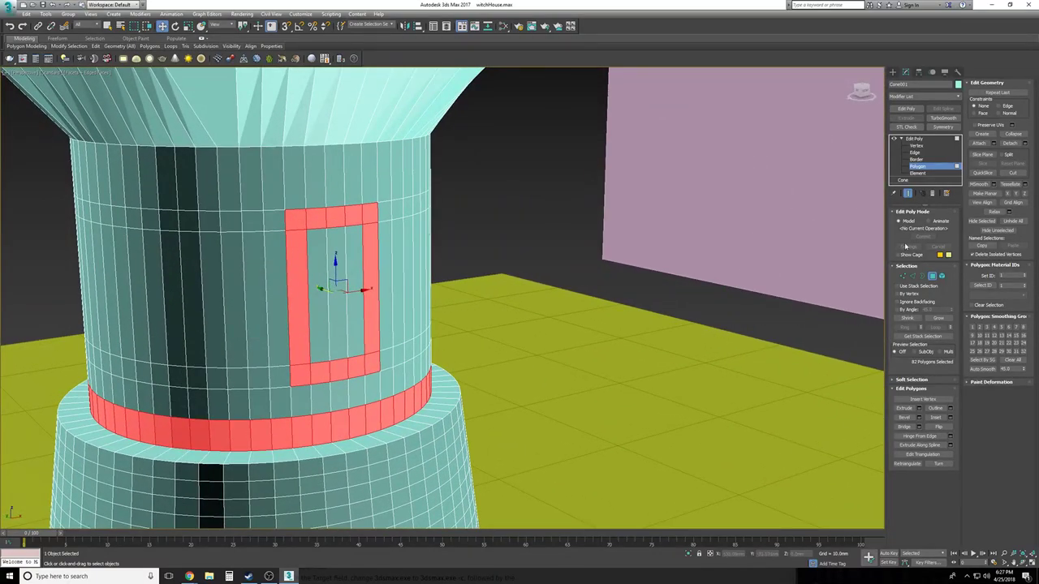
click(918, 417)
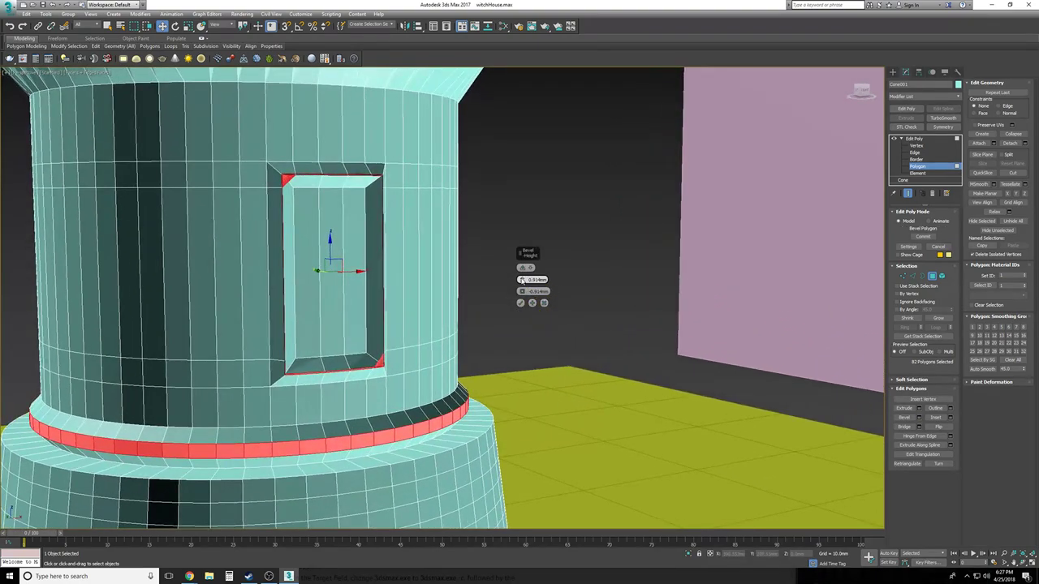
right_click(522, 280)
right_click(522, 292)
alt+middle_drag(522, 291, 522, 292)
Set the bevel height of the window frame and base ring to 1.5 mm
drag(522, 279, 529, 269)
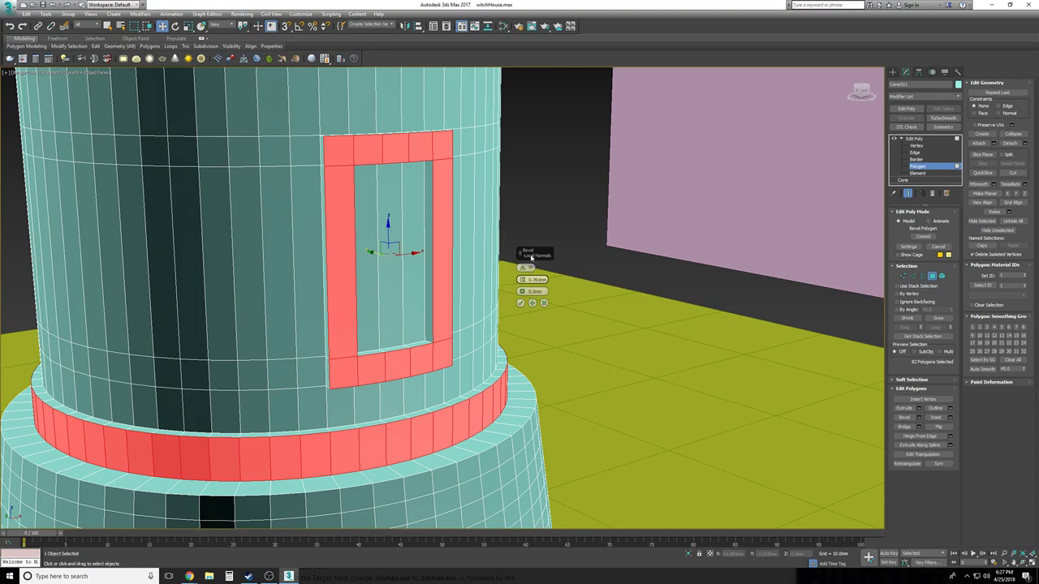
alt+middle_drag(533, 279, 545, 278)
drag(522, 281, 527, 272)
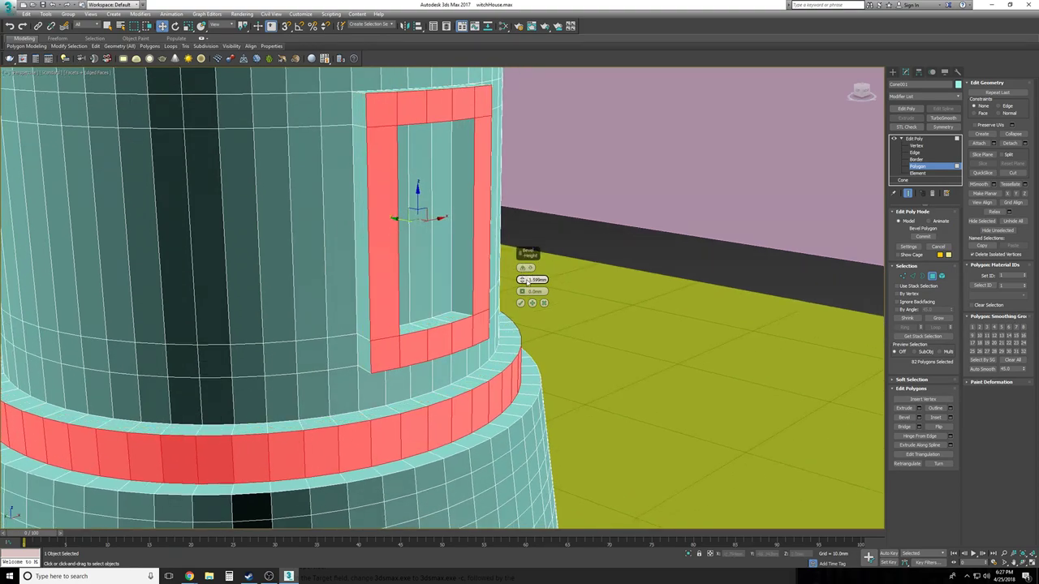
text(1.5)
key(Return)
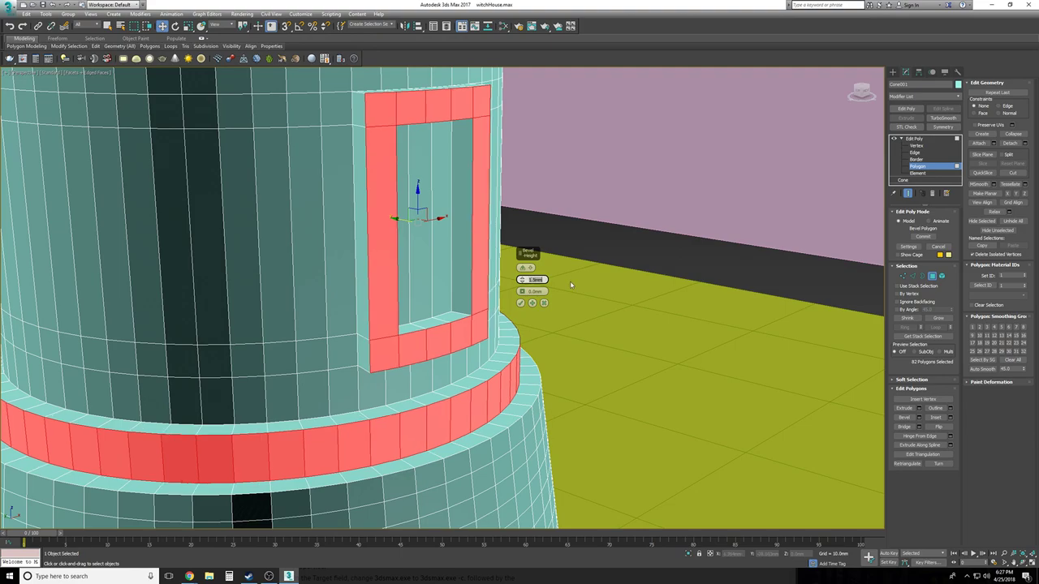
Check the bevel preview around the tower and apply it to the window frame and base ring
scroll(569, 282, down, 3)
scroll(571, 283, down, 4)
alt+middle_drag(571, 283, 570, 282)
scroll(569, 282, up, 5)
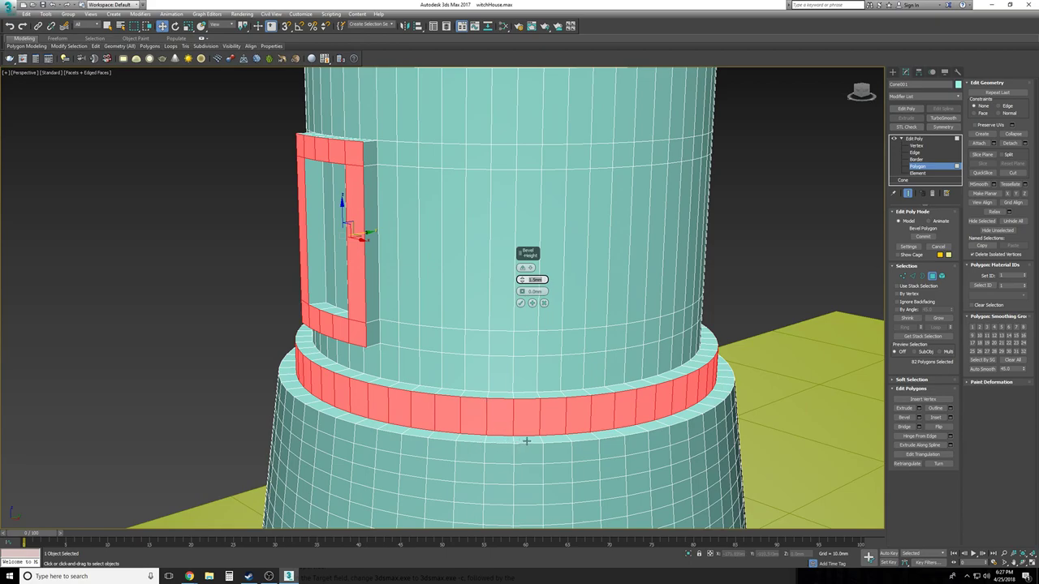
click(521, 304)
Examine the raised window frame and base ring from several angles
alt+middle_drag(748, 251, 719, 248)
alt+middle_drag(476, 296, 379, 383)
key(shift+z)
key(shift+z)
key(shift+z)
key(shift+z)
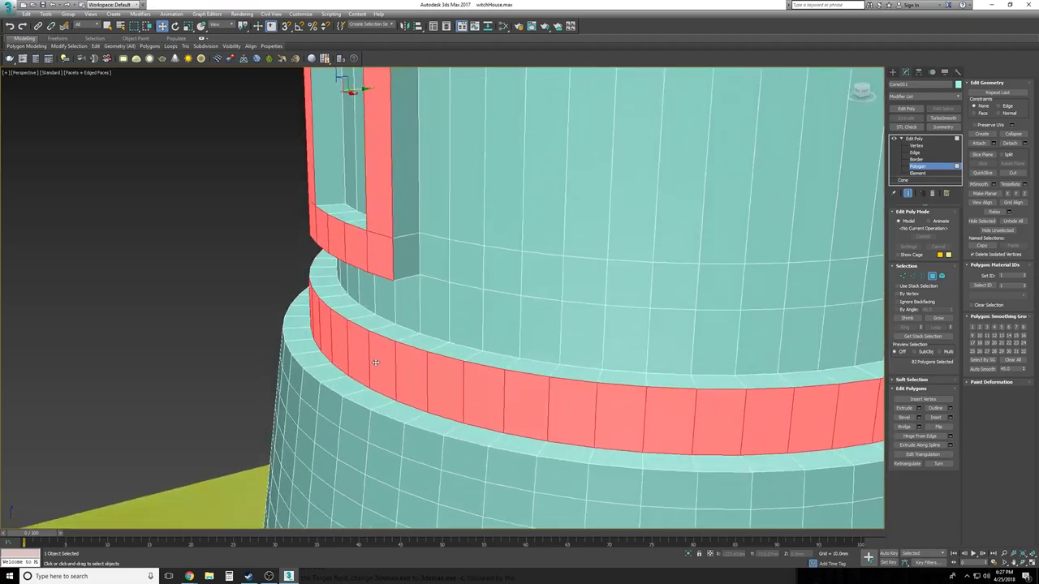
key(shift+z)
key(shift+z)
key(shift+z)
key(shift+z)
key(shift+z)
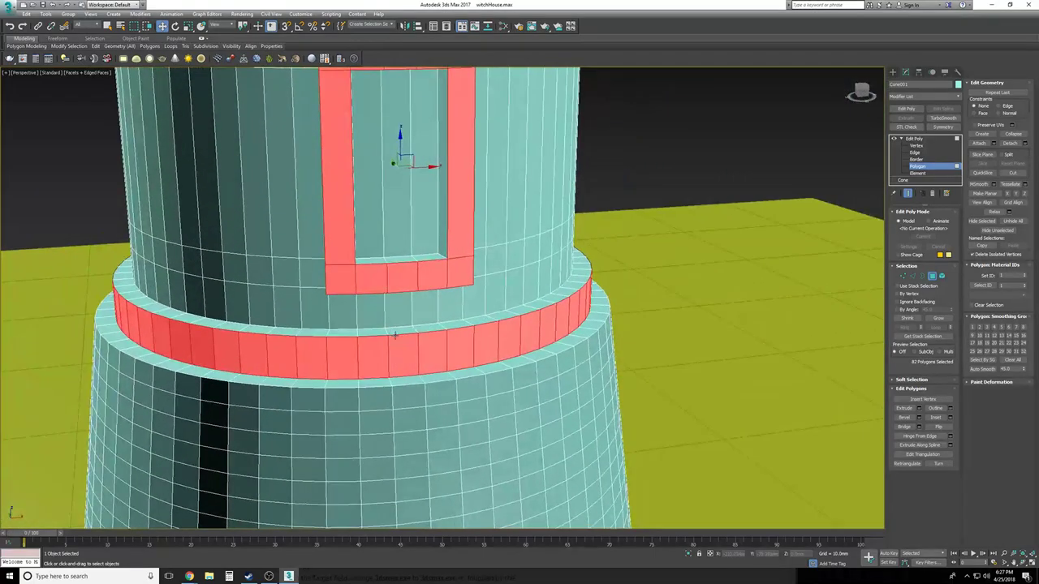
key(shift+z)
key(shift+z)
key(shift+z)
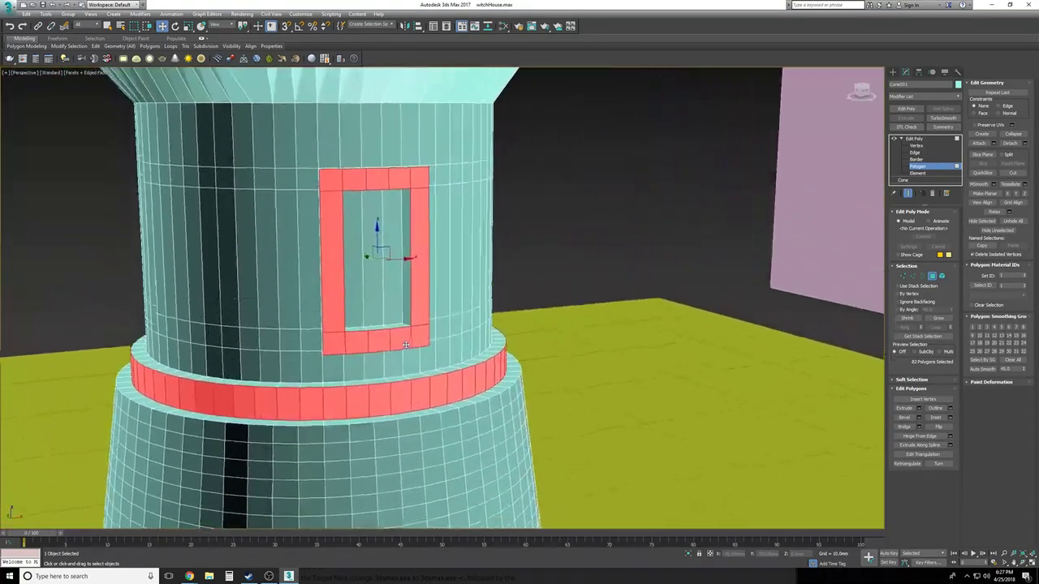
Remove the base ring polygons from the selection in the front view, keeping only the window frame selected
key(f)
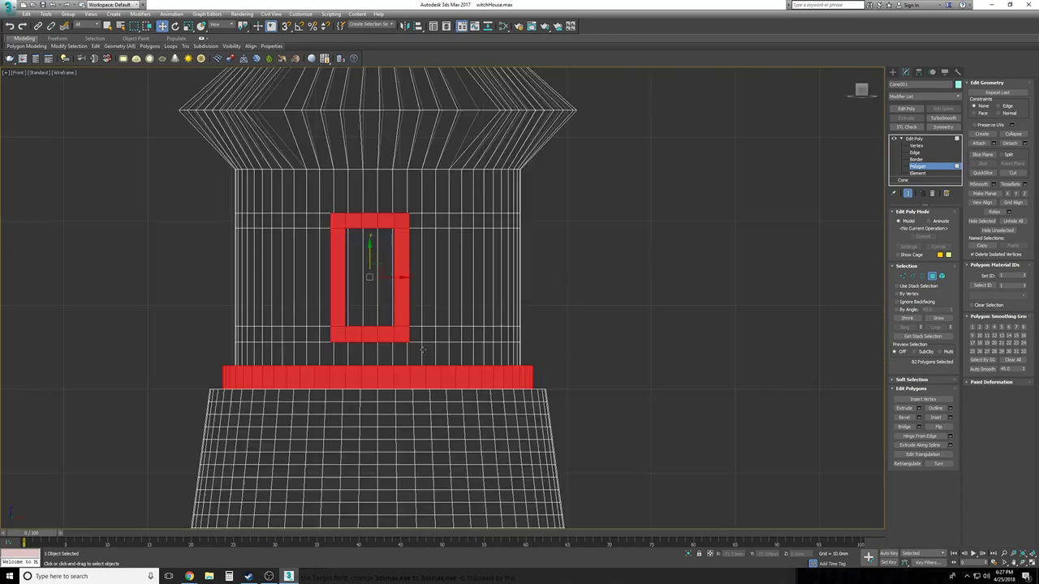
alt+drag(345, 390, 346, 391)
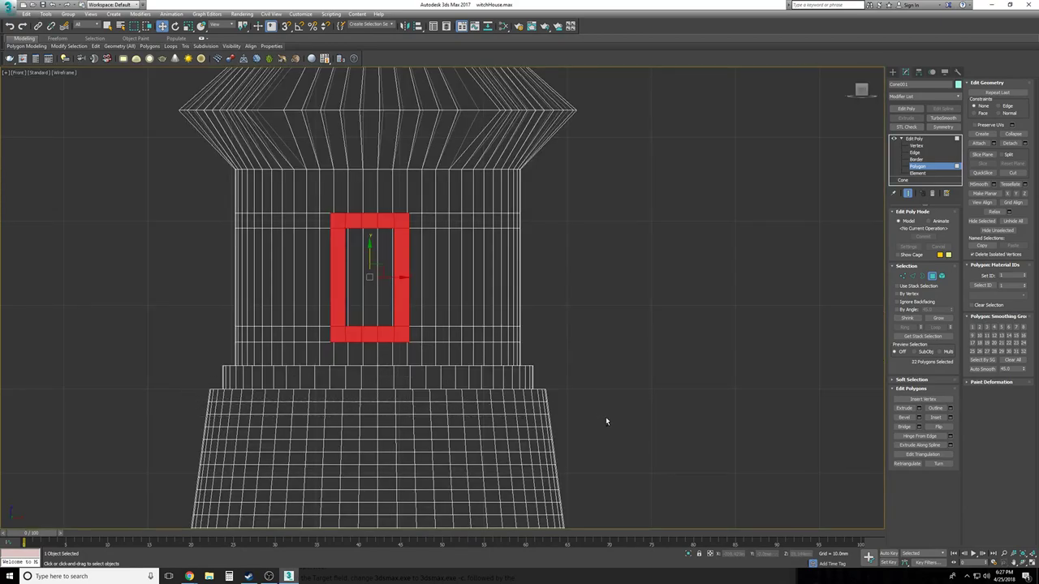
key(shift+z)
key(shift+z)
key(shift+z)
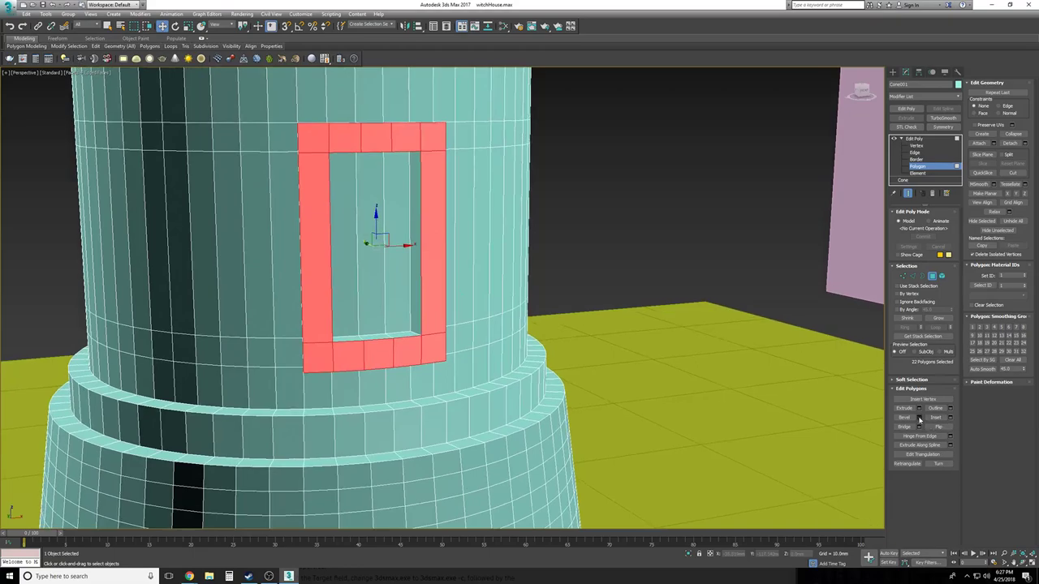
Bevel the window frame polygons with a narrowed outline and shift the resulting front face slightly along Y
click(919, 417)
drag(522, 291, 521, 293)
alt+middle_drag(570, 320, 542, 307)
click(521, 303)
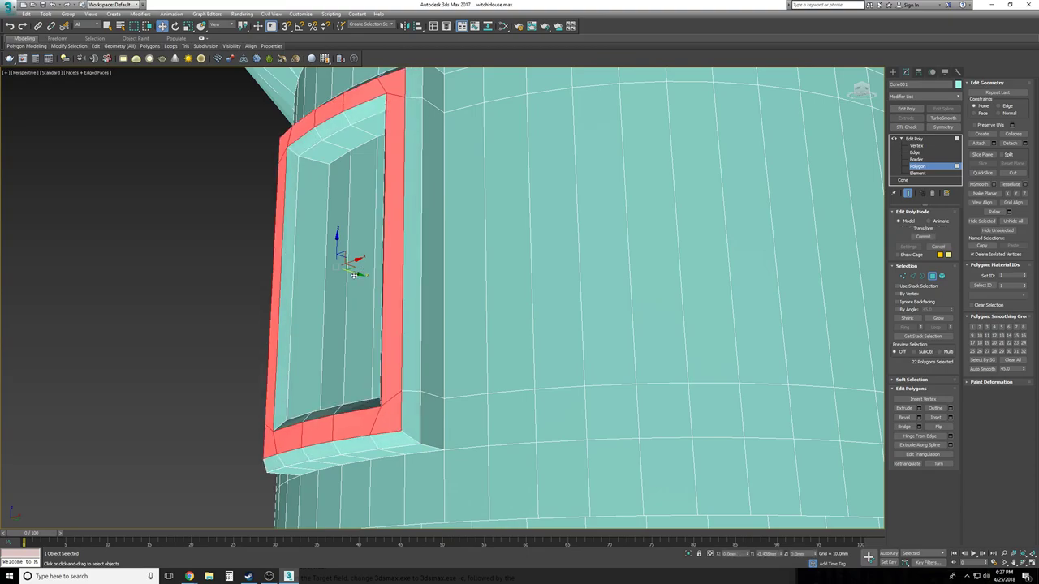
scroll(357, 276, down, 6)
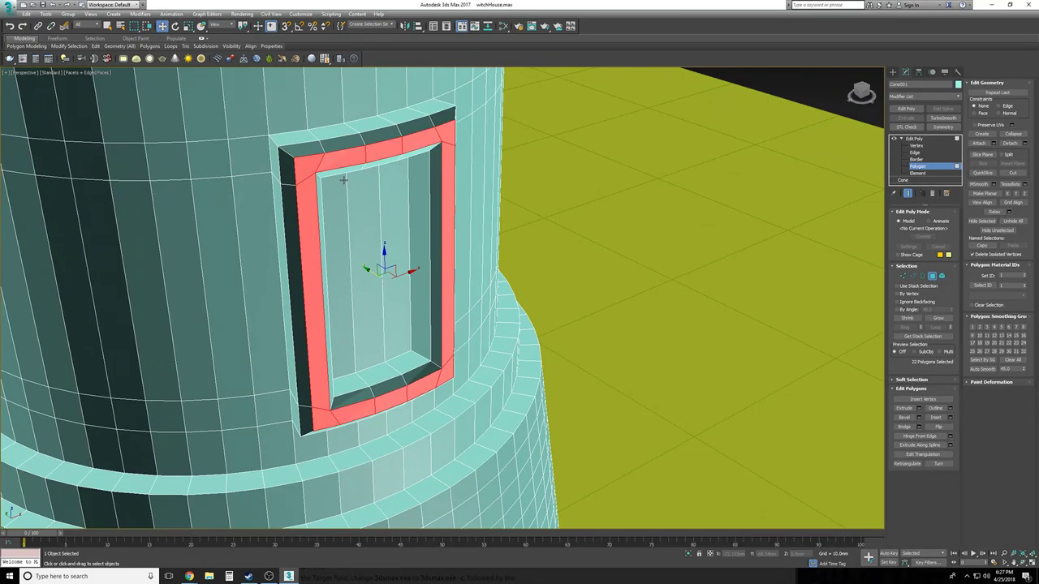
Clear the frame selection, hide the polygon edges and examine the whole tower and its window in plain shading
alt+middle_drag(343, 179, 442, 203)
scroll(442, 203, down, 4)
click(417, 223)
scroll(416, 226, down, 4)
key(z)
scroll(414, 227, up, 6)
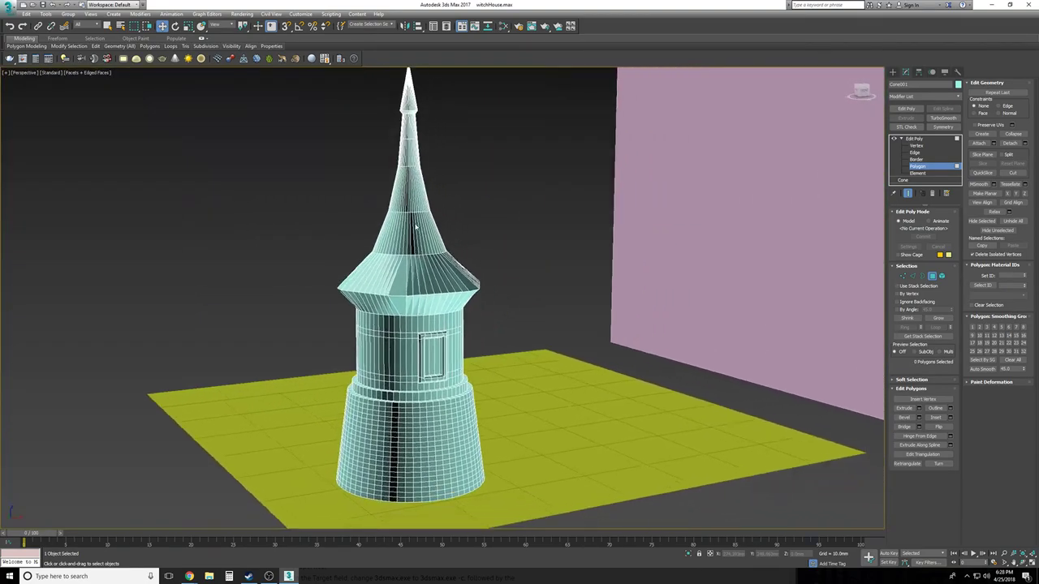
key(F4)
alt+middle_drag(416, 228, 374, 261)
scroll(416, 227, down, 4)
scroll(415, 228, up, 8)
scroll(415, 228, down, 4)
scroll(374, 260, up, 2)
click(374, 261)
ctrl+click(409, 256)
ctrl+click(400, 255)
key(Delete)
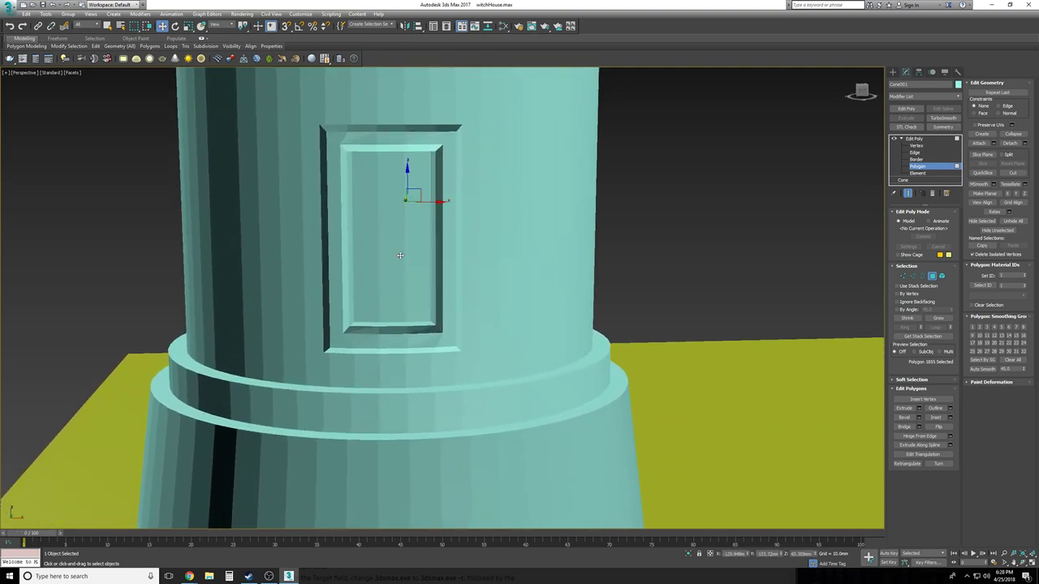
scroll(606, 269, up, 2)
click(770, 281)
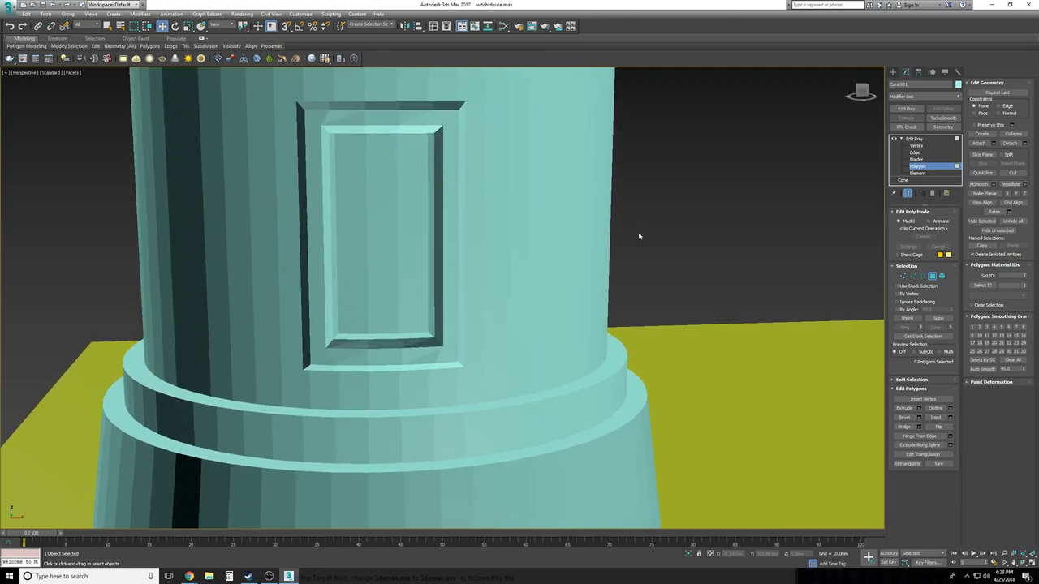
Show the polygon edges and try to cut the window panel's central polygon vertically between its edge midpoints, using snapping
key(F4)
click(1013, 173)
scroll(463, 215, up, 6)
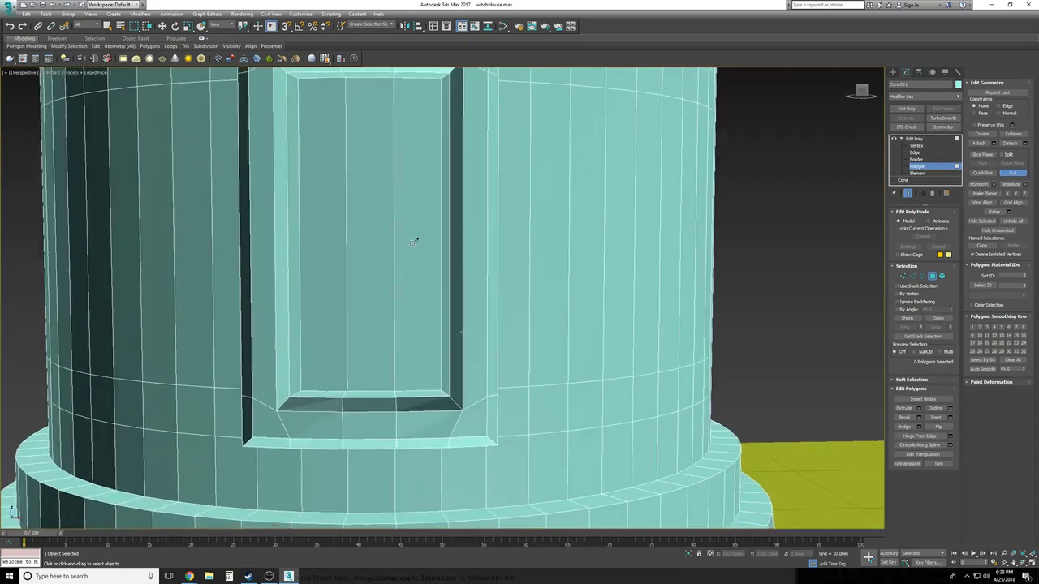
alt+middle_drag(412, 244, 414, 253)
key(s)
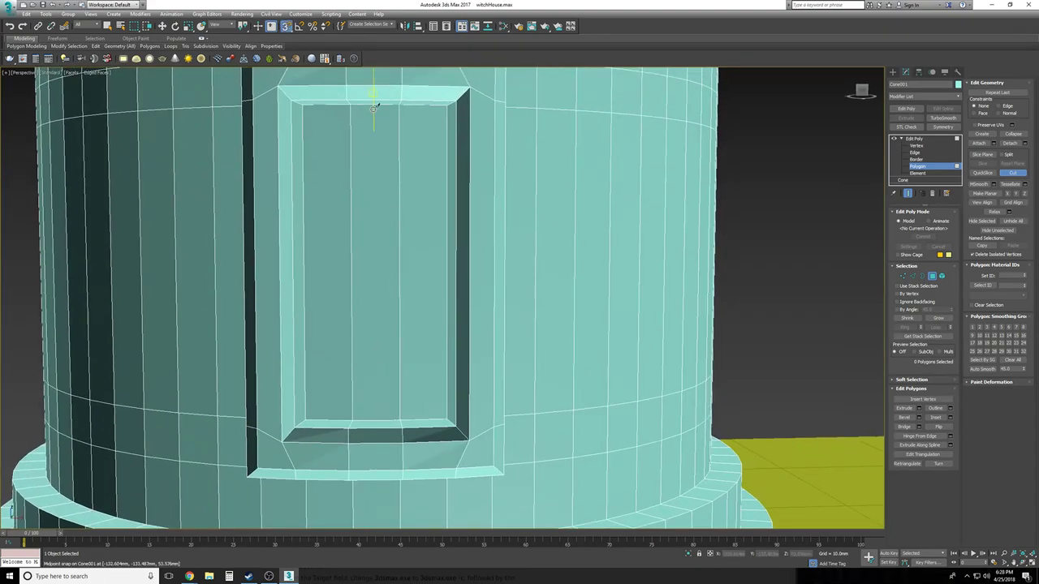
alt+middle_drag(378, 116, 374, 111)
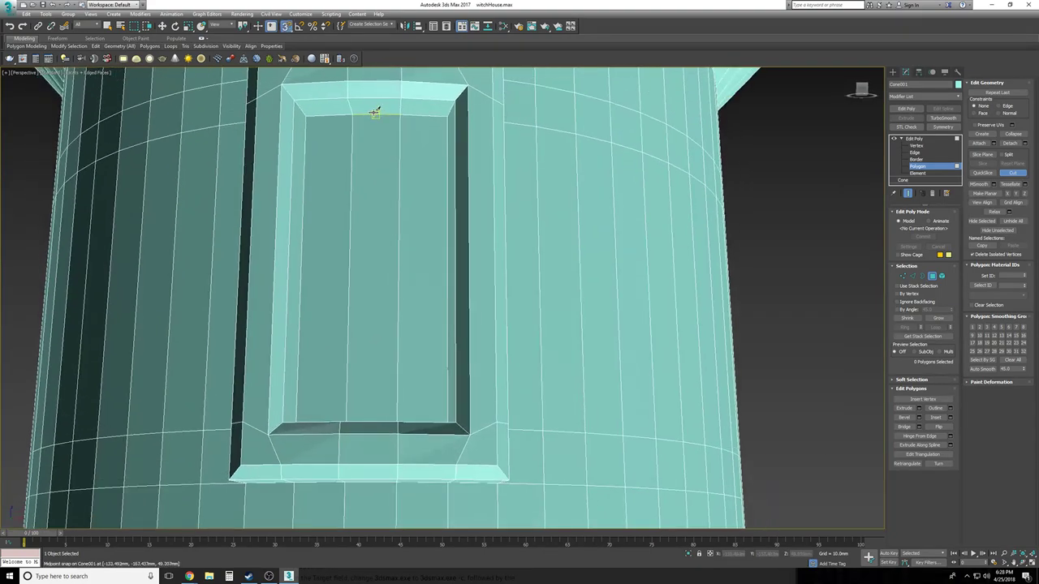
alt+middle_drag(377, 166, 372, 415)
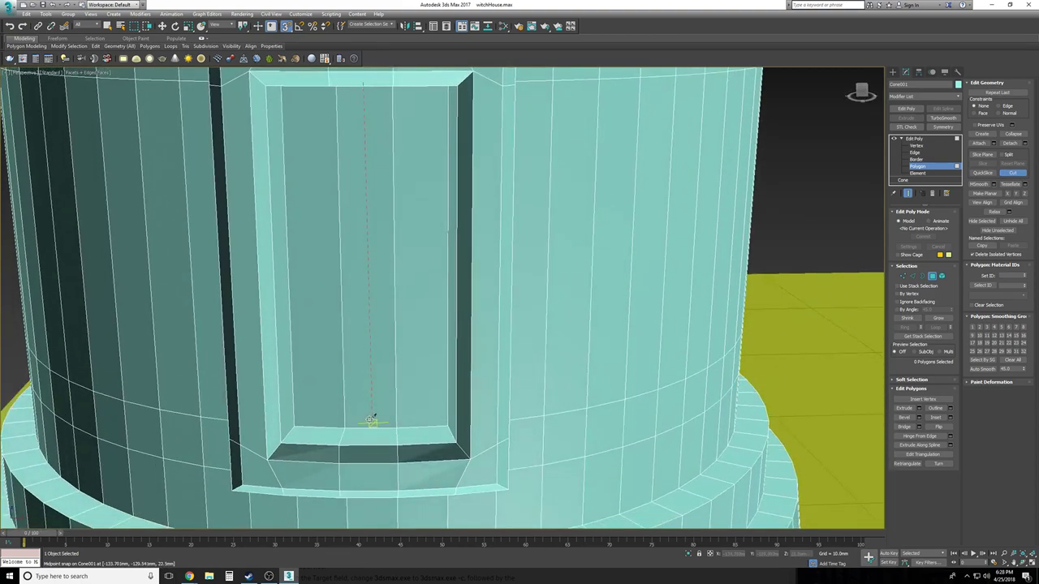
click(367, 427)
key(w)
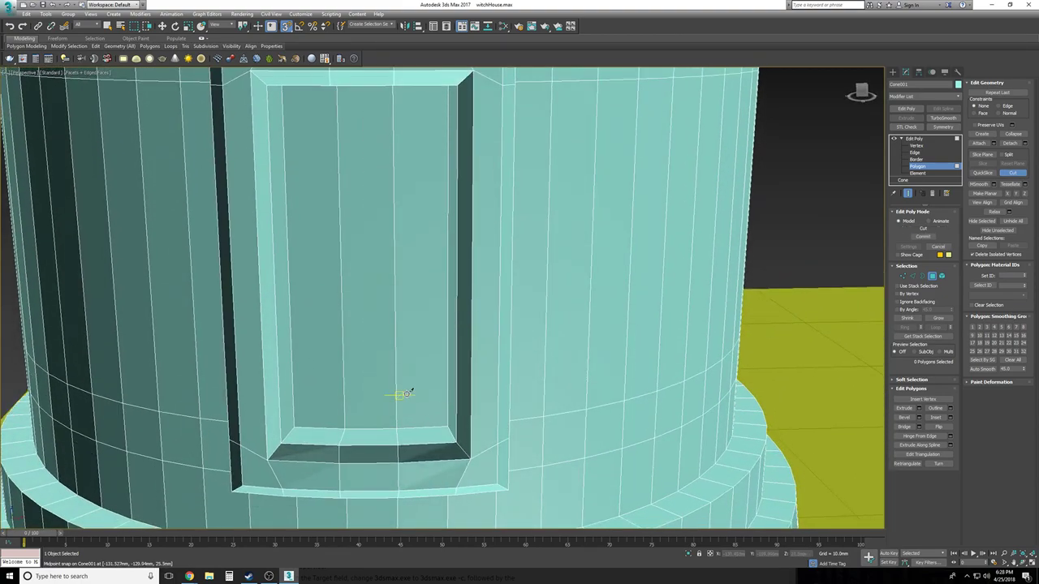
Undo the committed cut on the window panel and return to shaded display
key(F3)
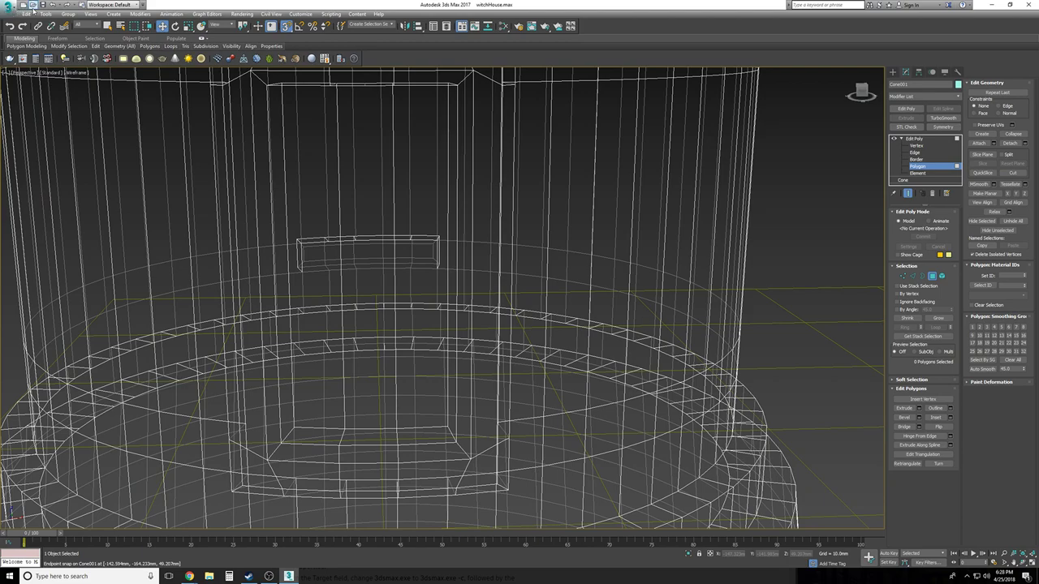
click(29, 16)
click(59, 5)
click(59, 5)
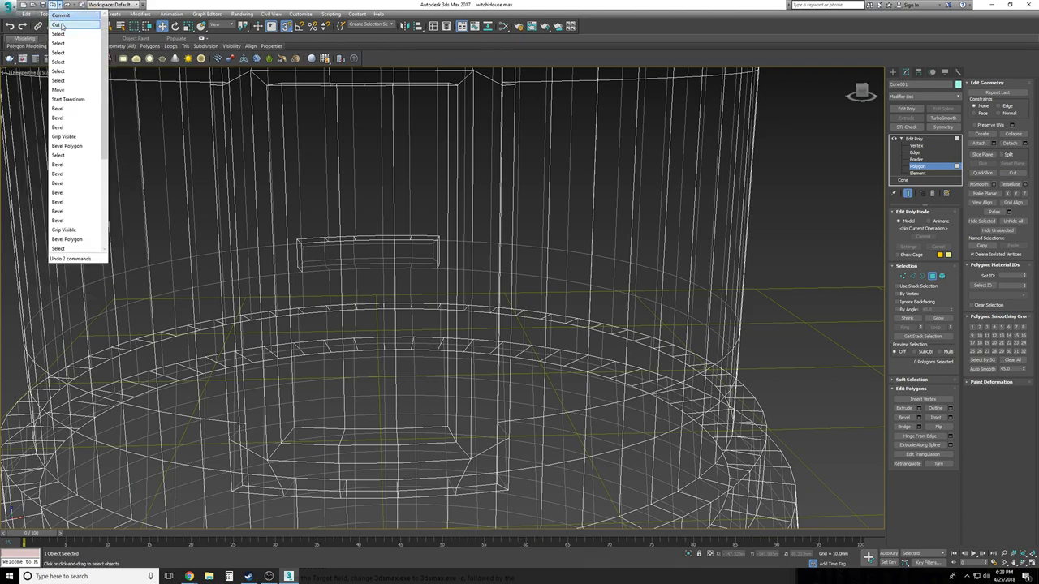
click(63, 26)
click(59, 5)
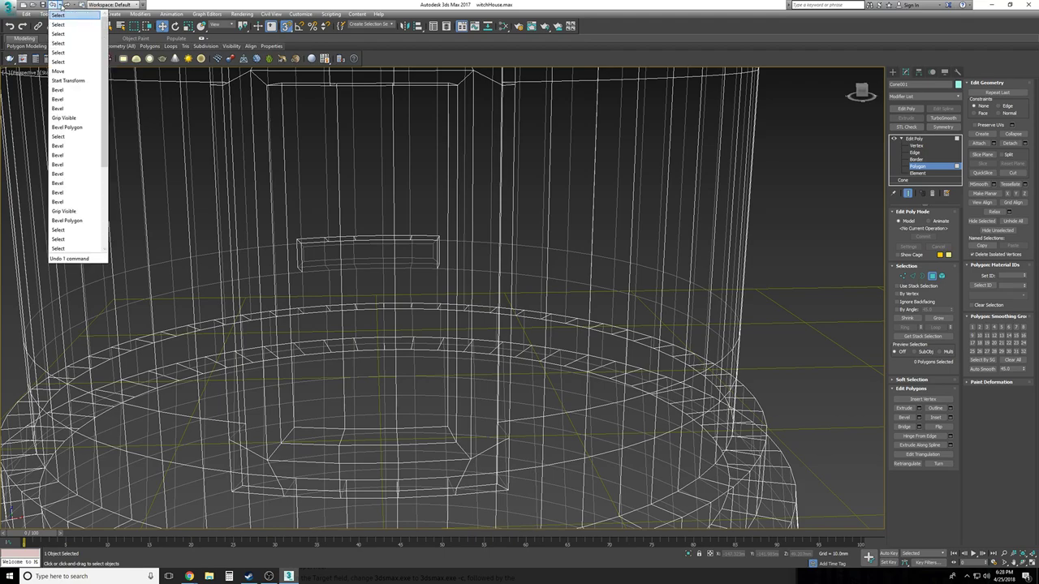
click(256, 3)
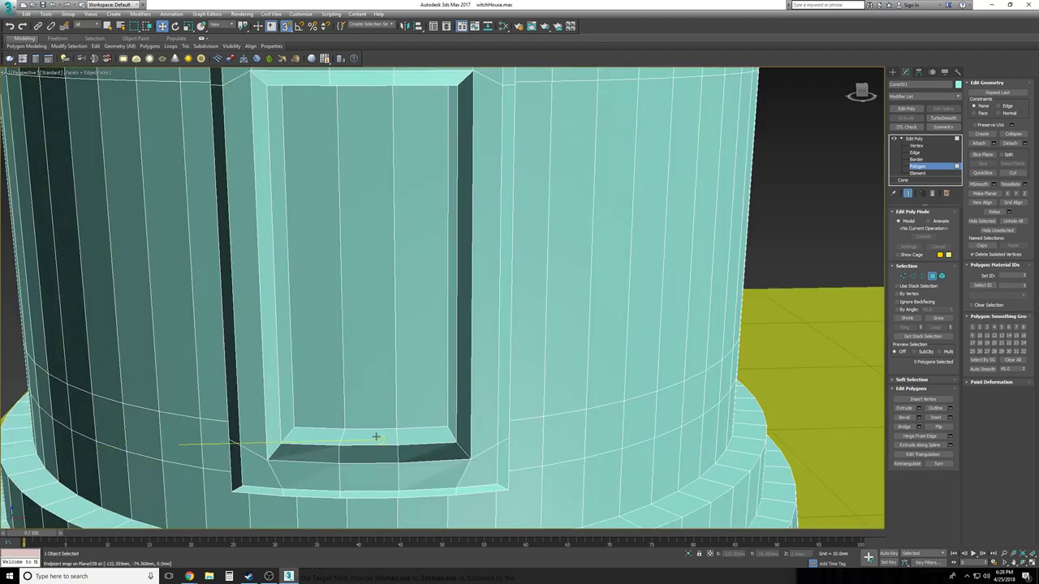
Select the window panel's central polygon and cut it vertically from its lower edge midpoint to its upper edge midpoint
click(370, 429)
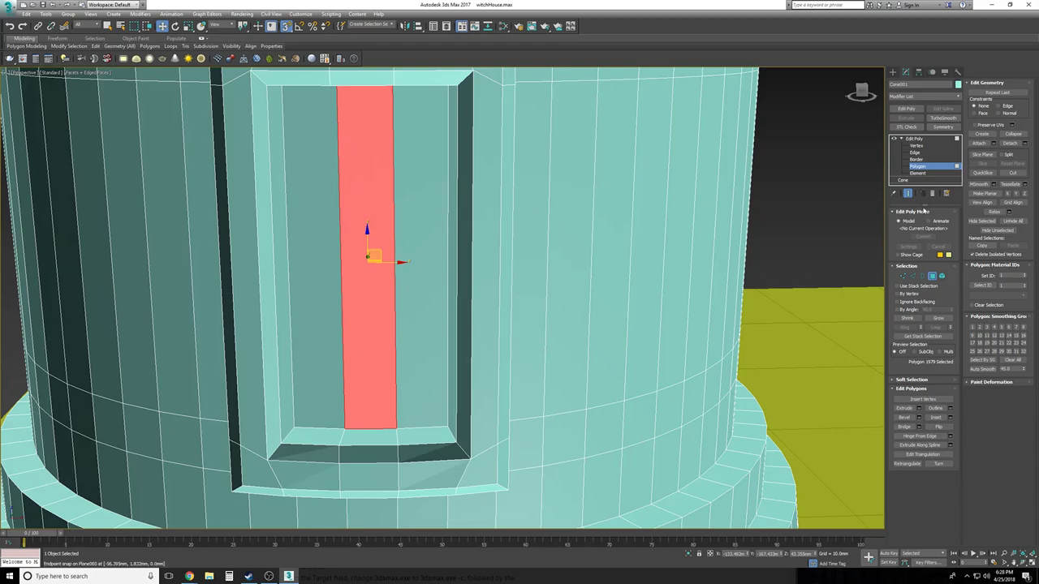
click(1023, 173)
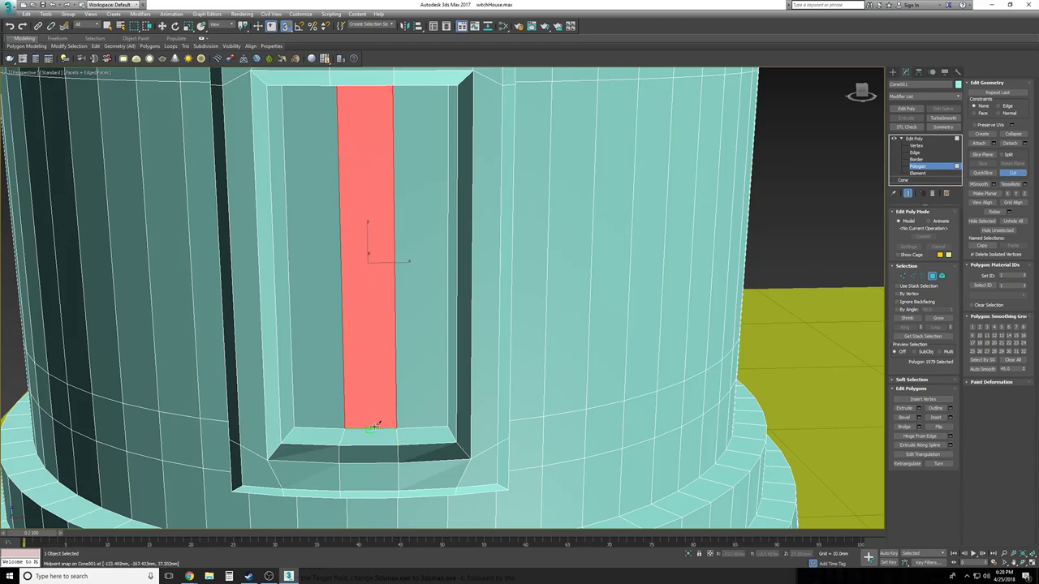
click(365, 85)
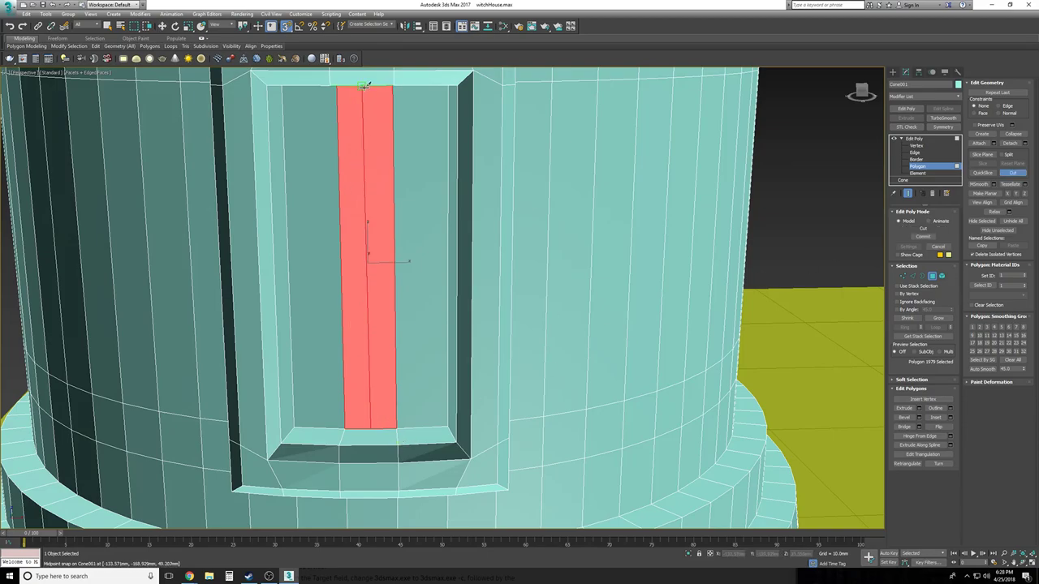
right_click(799, 234)
click(800, 233)
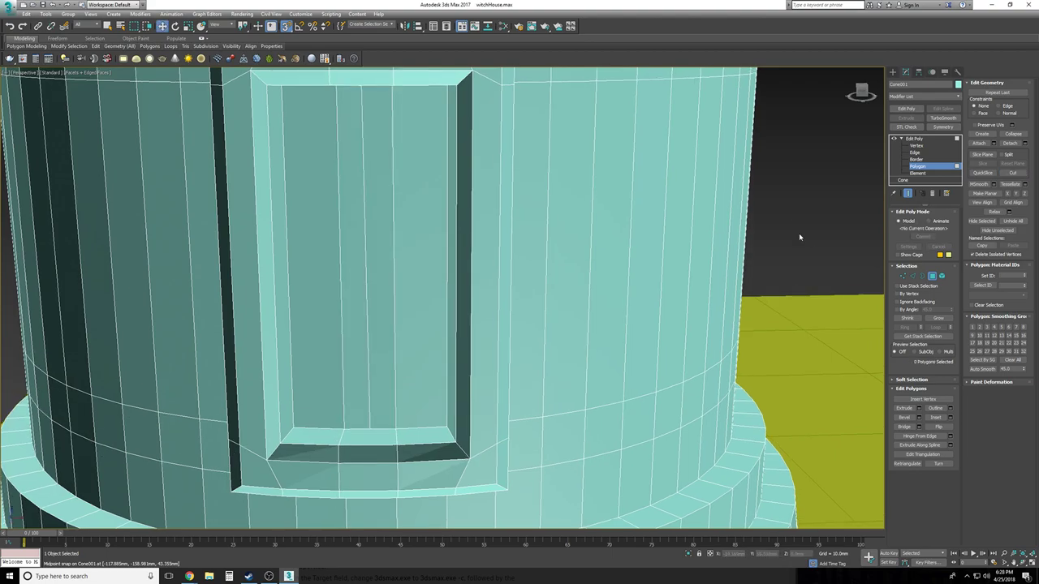
Select the four window panel polygons to examine where the cut meets the upper edge, and clear the selection
scroll(601, 325, down, 2)
alt+middle_drag(588, 349, 568, 310)
click(421, 287)
ctrl+click(390, 284)
ctrl+click(368, 285)
ctrl+click(346, 284)
scroll(556, 267, up, 1)
alt+middle_drag(557, 267, 568, 231)
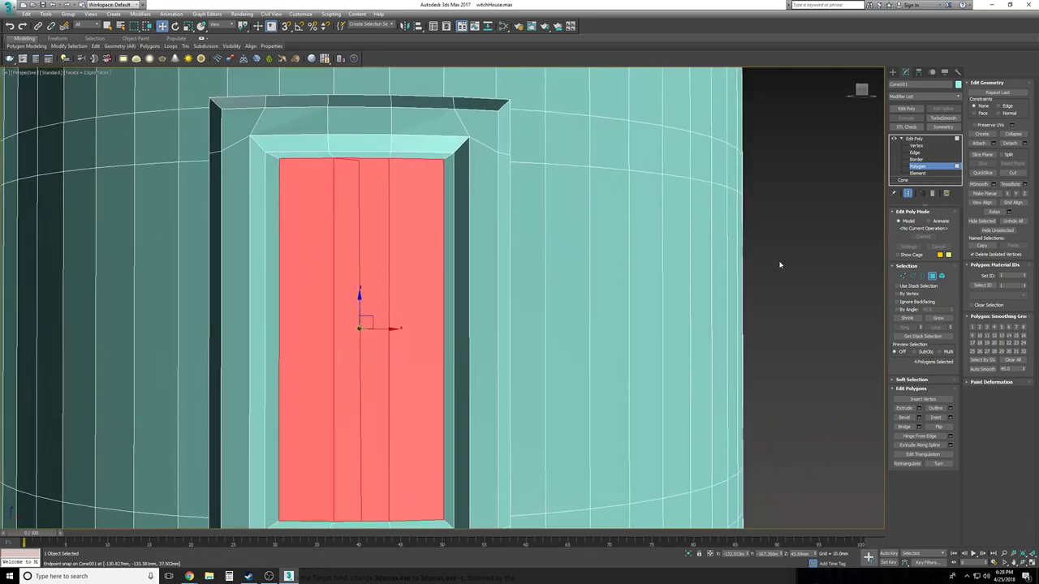
click(779, 265)
alt+middle_drag(751, 280, 732, 259)
scroll(451, 258, up, 4)
Undo the panel selections and the vertical cut through the central polygon
key(ctrl+z)
key(ctrl+z)
key(ctrl+z)
key(ctrl+z)
key(ctrl+z)
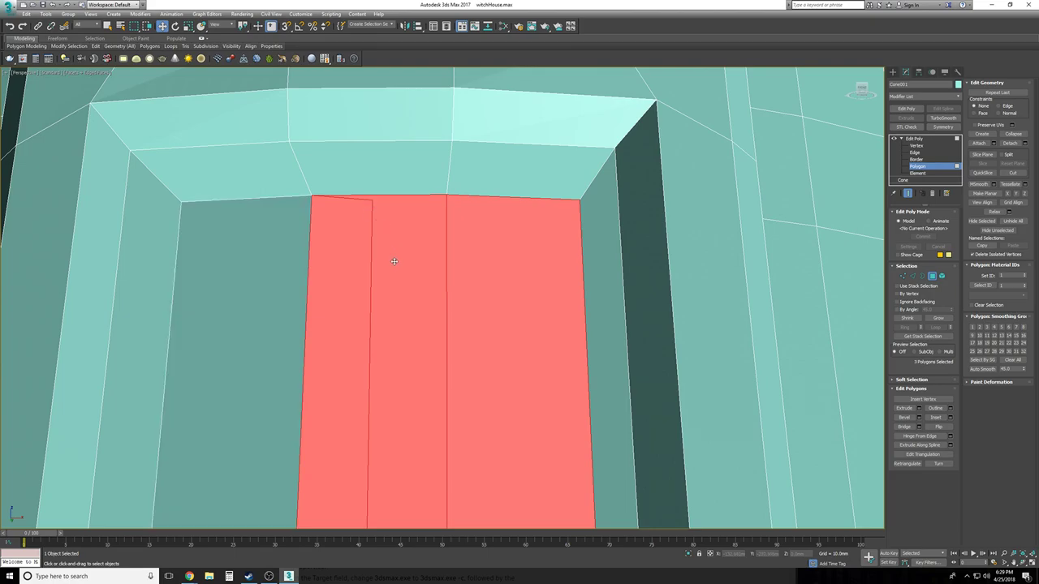
key(ctrl+z)
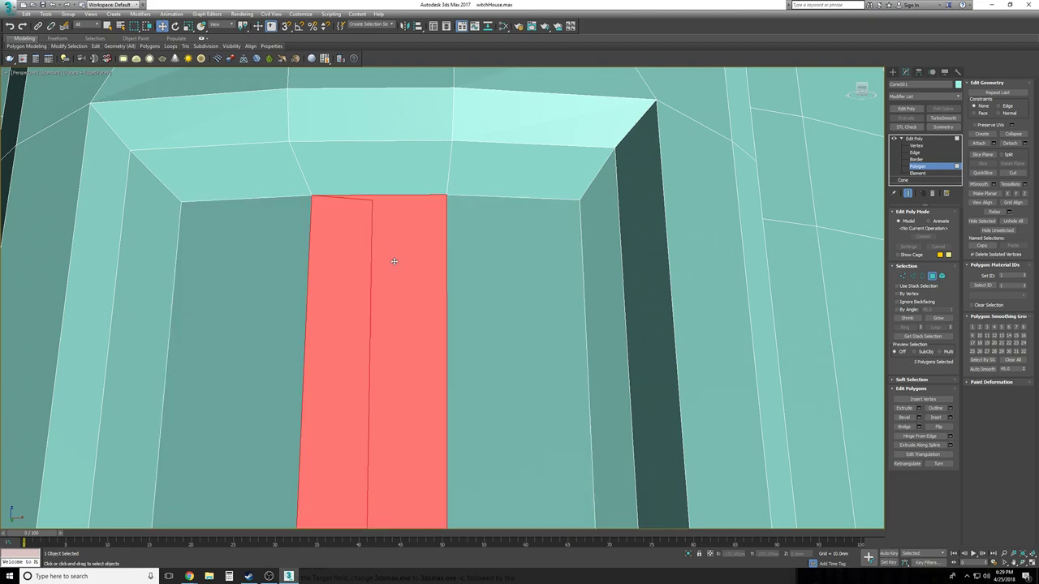
key(ctrl+z)
scroll(998, 211, down, 5)
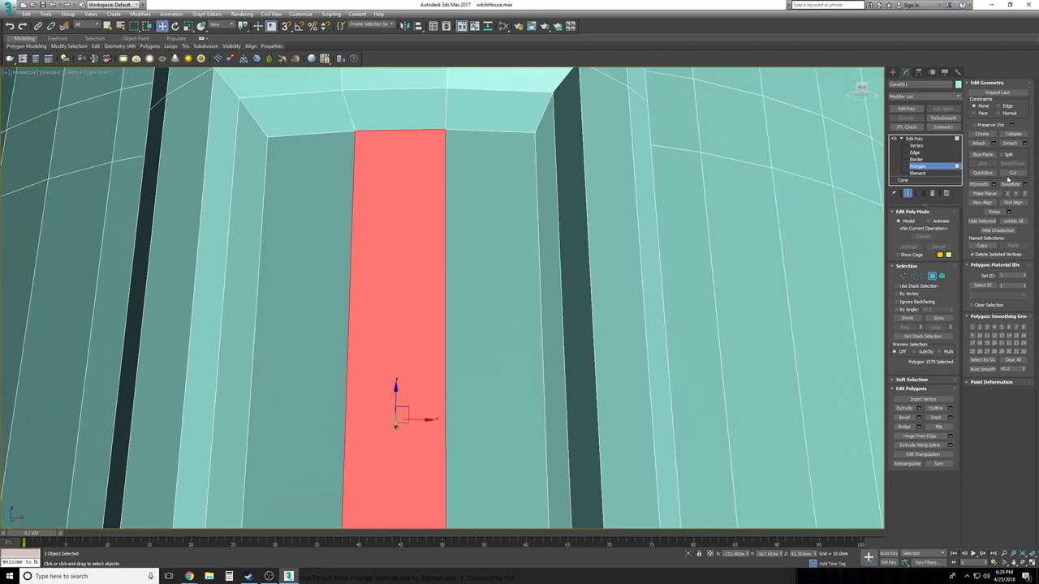
Cut the window panel's central polygon vertically with snapping, from its upper edge midpoint to its lower edge midpoint
alt+middle_drag(904, 220, 825, 248)
click(826, 248)
click(1011, 173)
key(s)
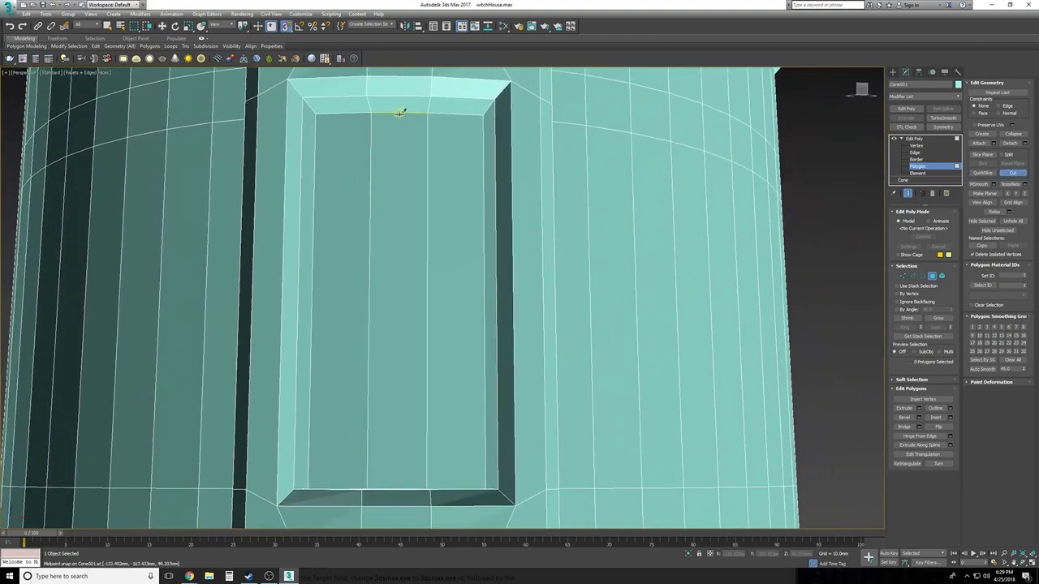
click(400, 112)
alt+middle_drag(404, 273, 411, 417)
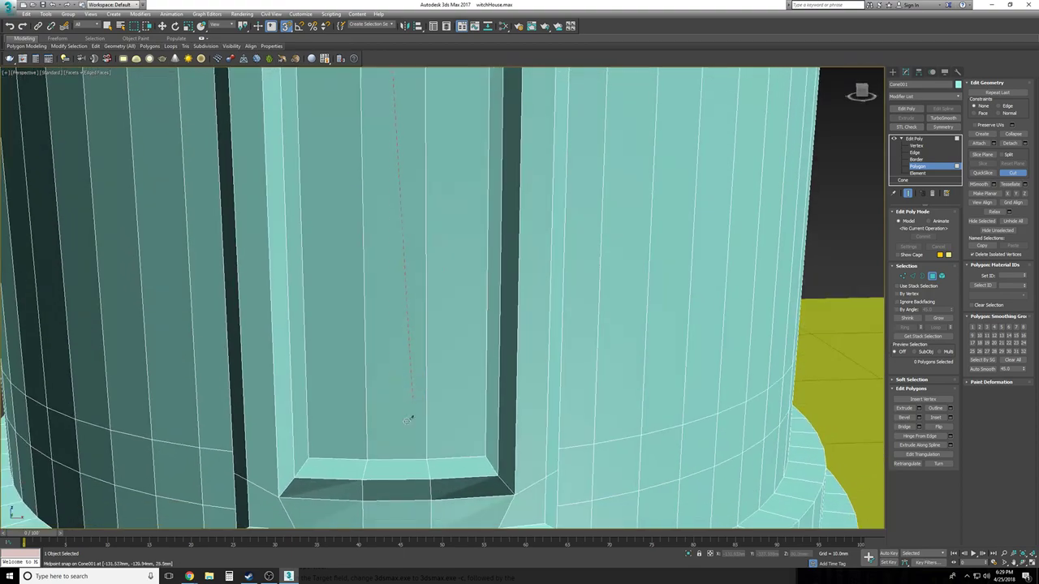
click(397, 459)
alt+middle_drag(535, 404, 523, 268)
right_click(311, 221)
Undo the last top-to-bottom cut on the window panel
click(27, 14)
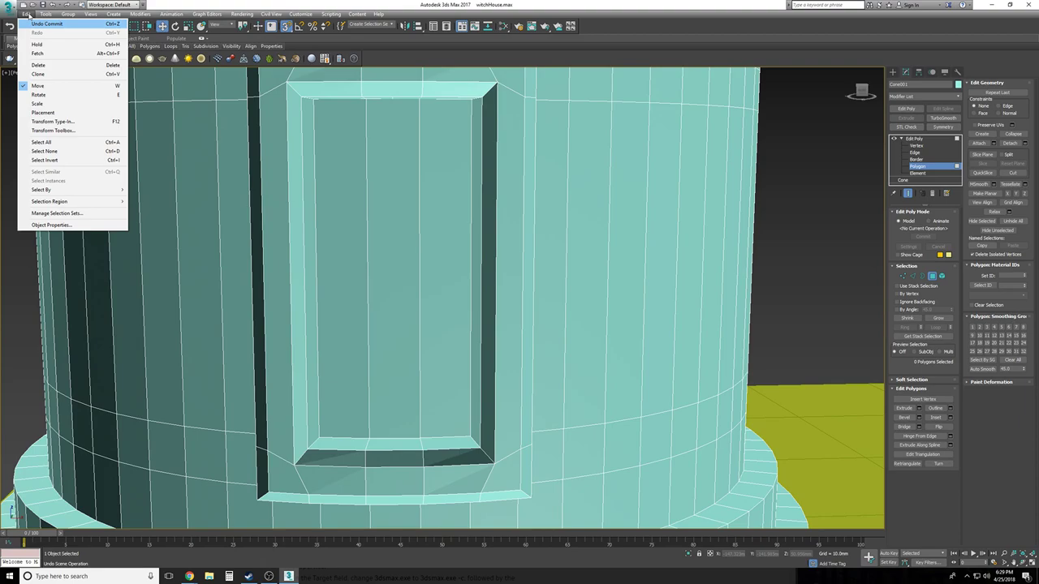
click(33, 26)
click(30, 14)
click(35, 25)
Cut the window panel's central polygon vertically from its lower edge midpoint to its upper edge midpoint
alt+middle_drag(469, 299, 452, 314)
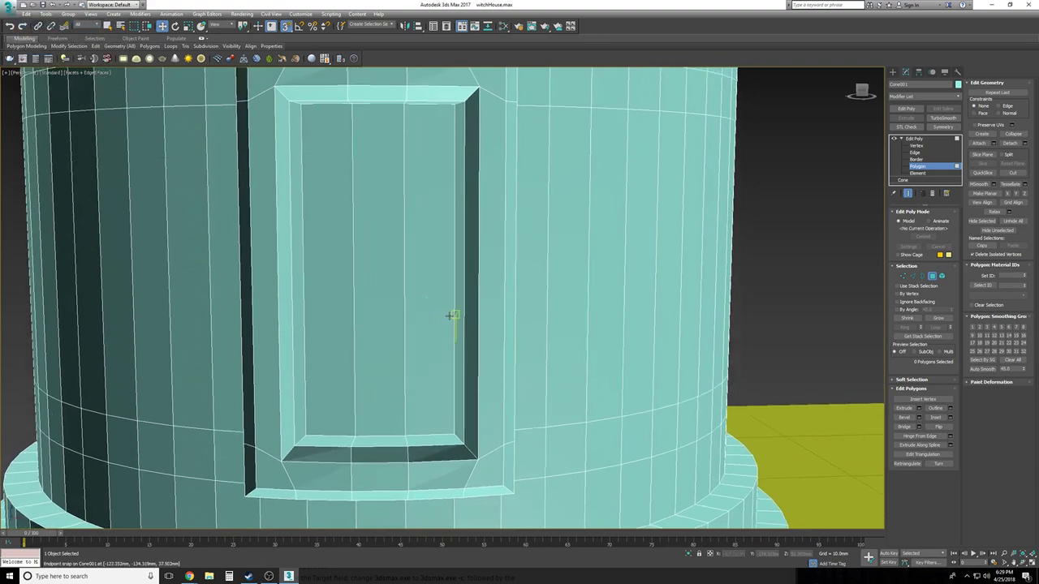
scroll(381, 436, up, 4)
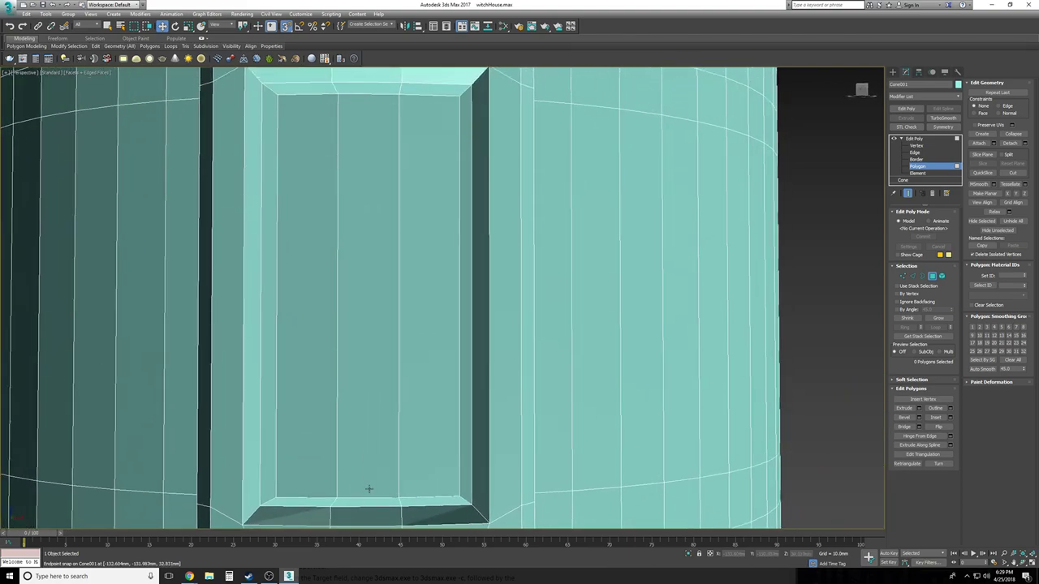
click(366, 498)
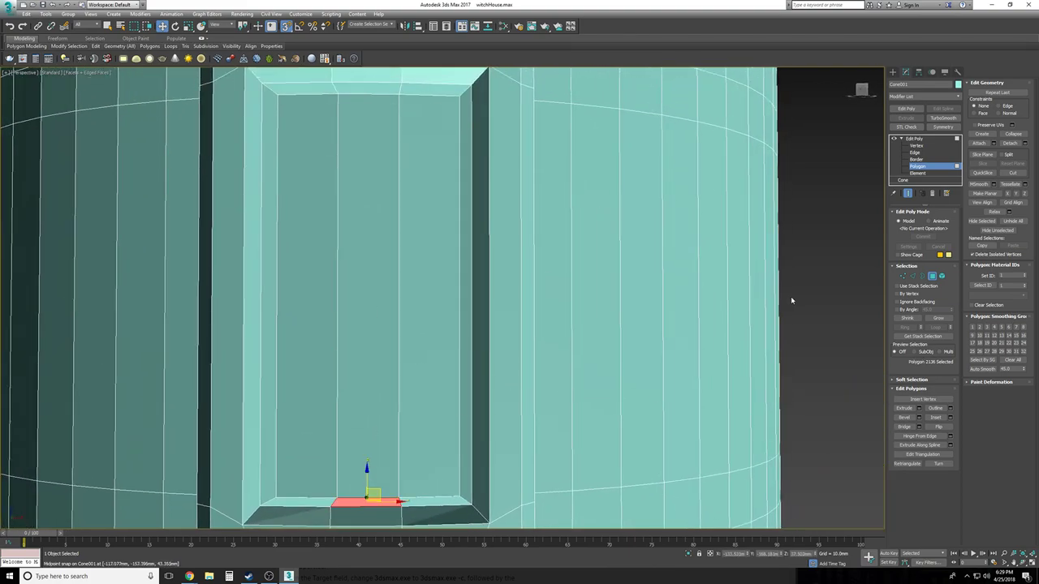
click(820, 282)
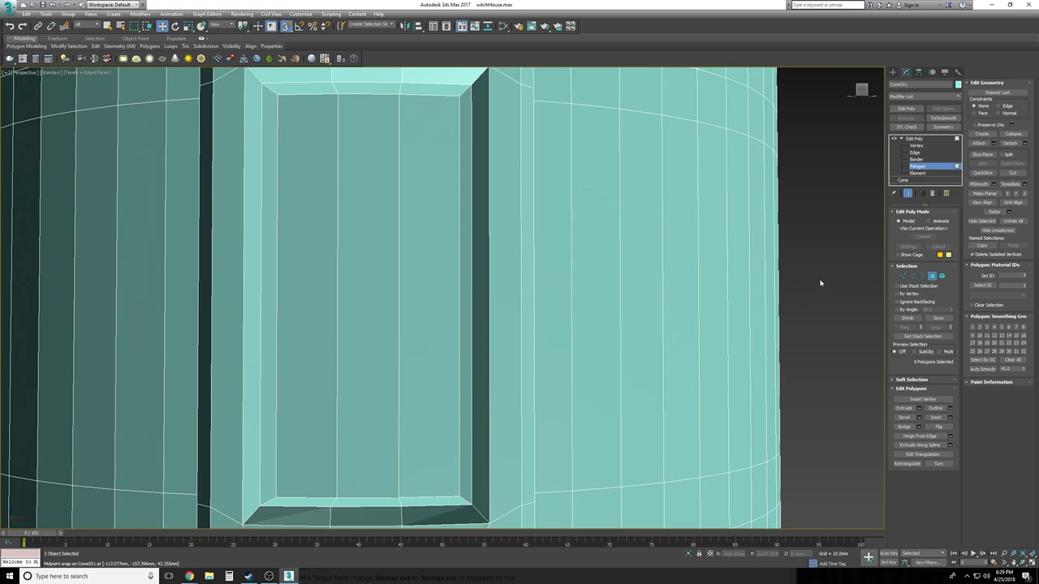
click(367, 496)
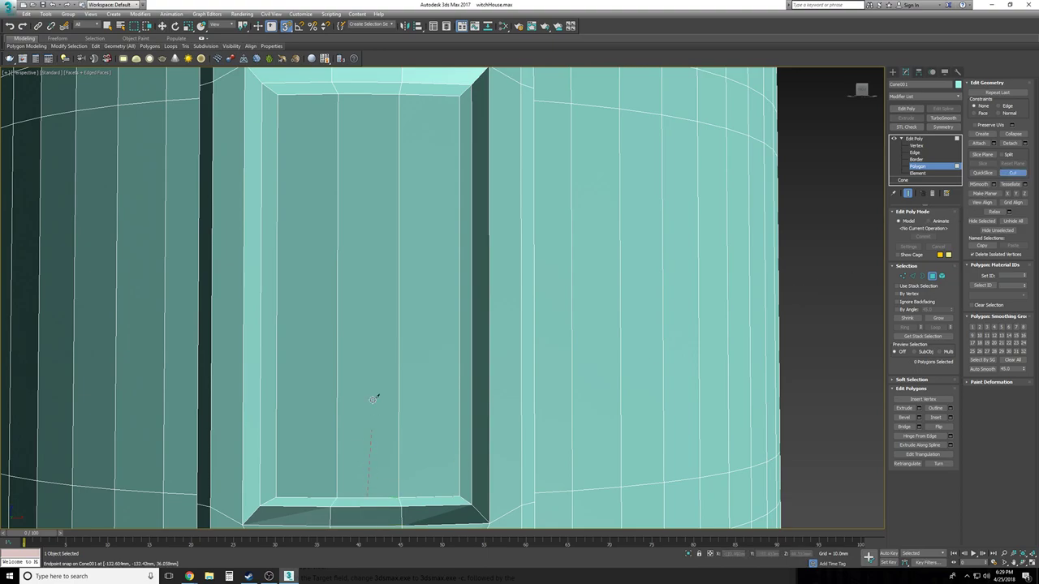
click(369, 91)
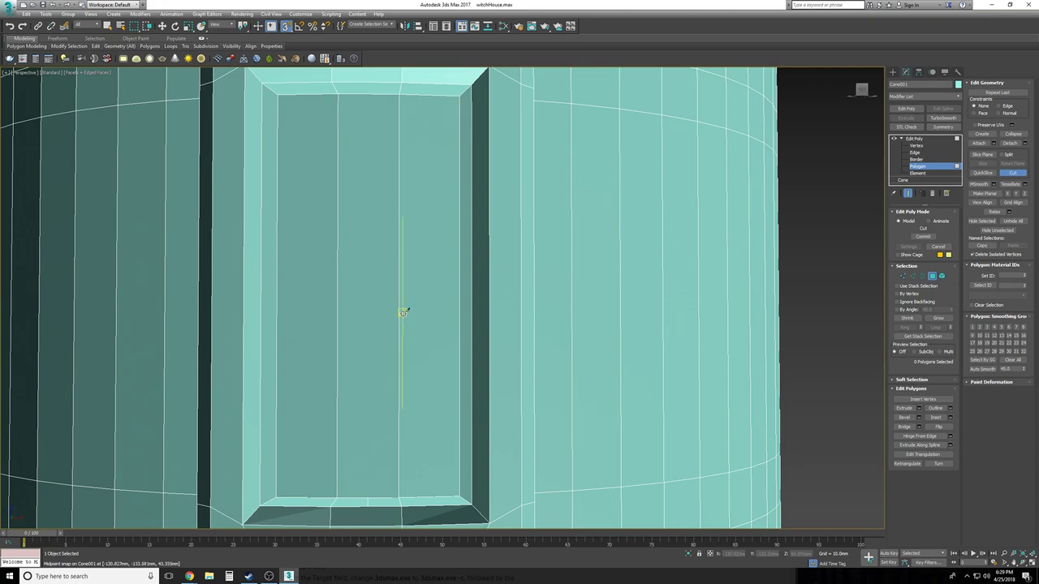
Undo the committed bottom-to-top cut on the window panel
key(F3)
key(w)
key(F3)
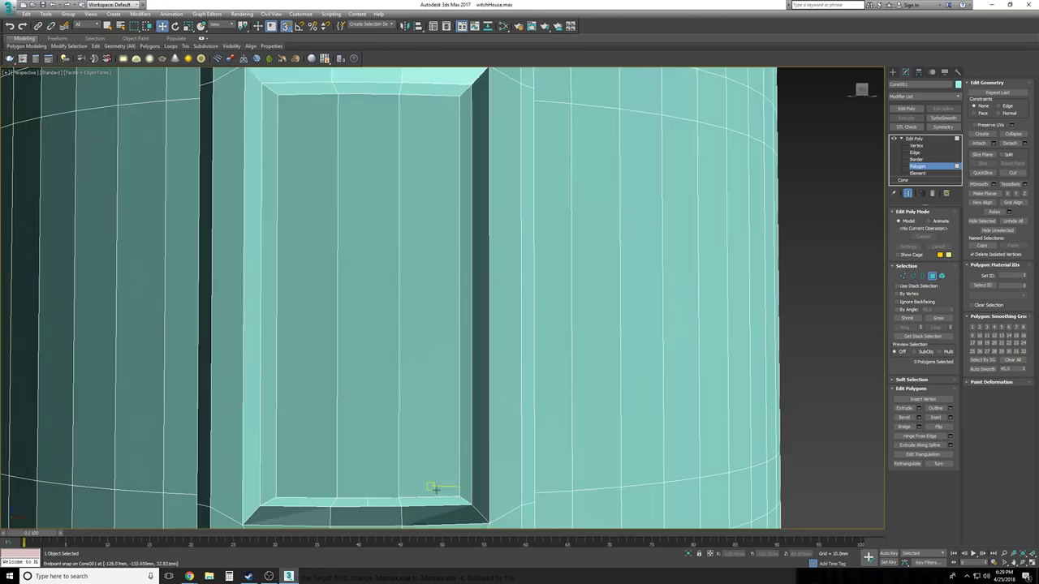
scroll(459, 482, up, 1)
mouse_move(458, 481)
alt+middle_down()
mouse_move(459, 523)
mouse_move(454, 463)
alt+middle_up()
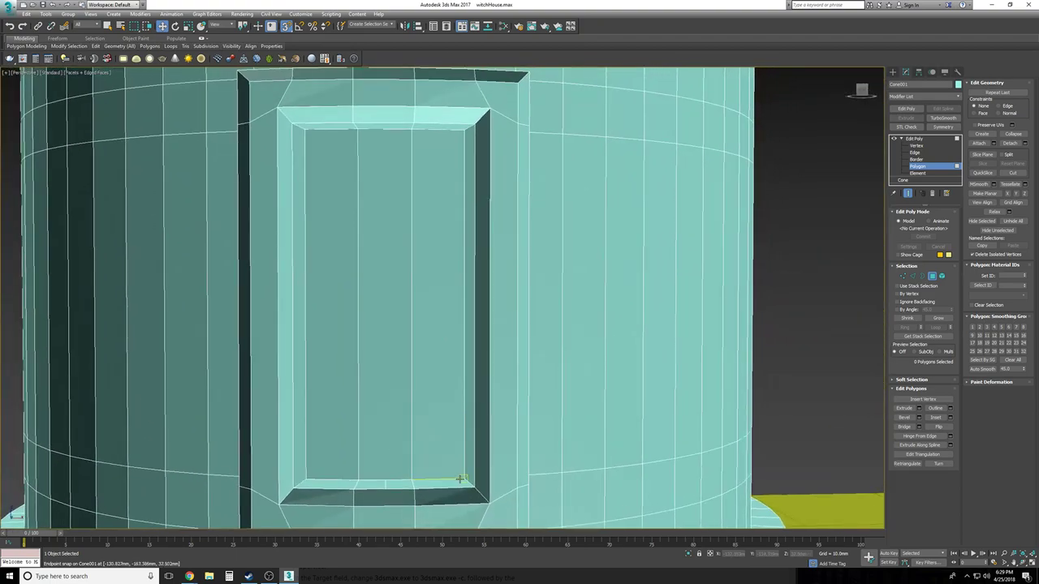
click(59, 6)
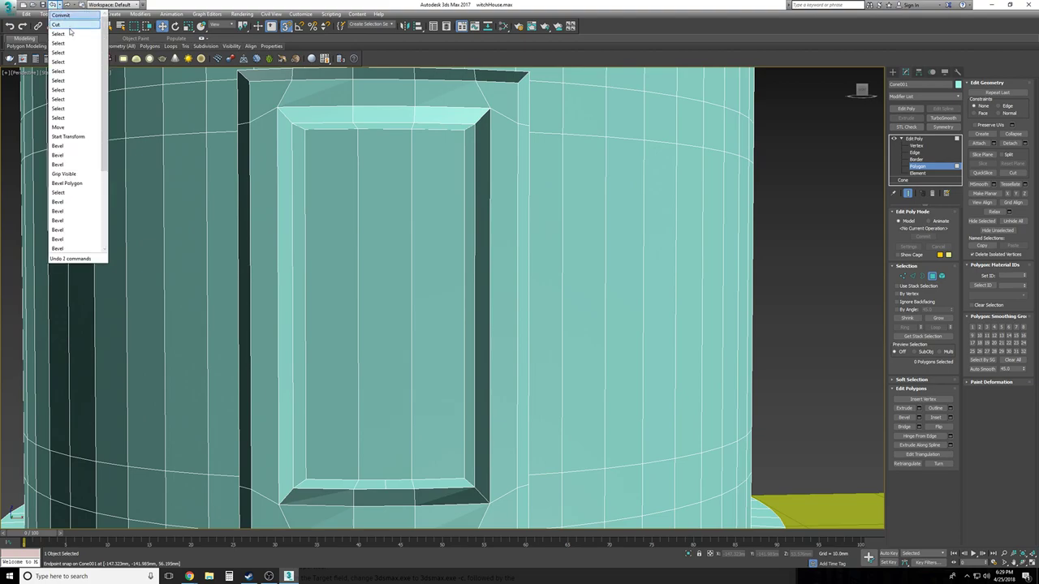
click(70, 34)
Try the snapped vertical cut through the panel's central polygon again from its lower edge midpoint, and undo it
alt+middle_drag(489, 391, 494, 412)
click(795, 364)
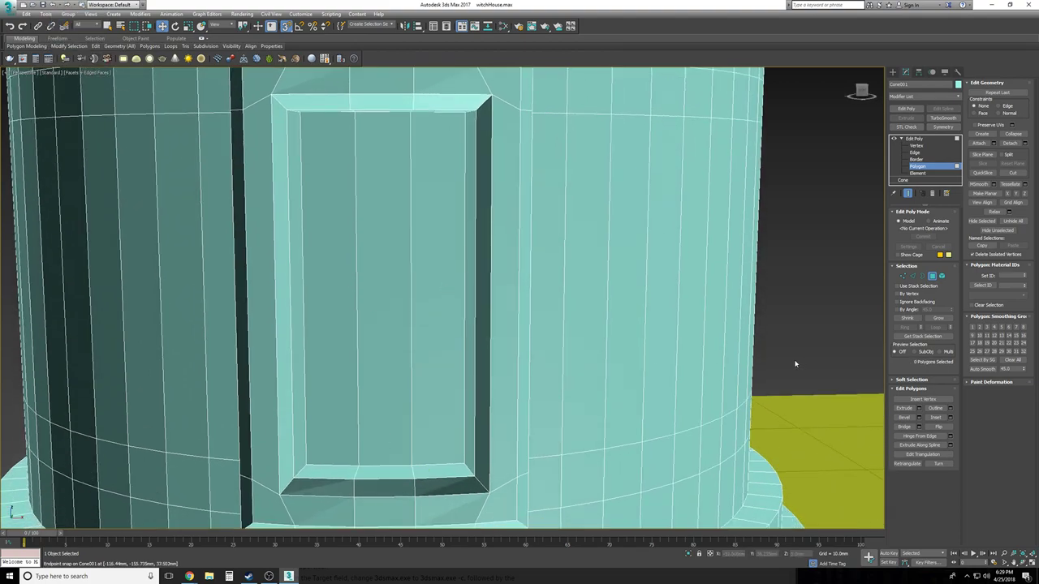
click(1014, 173)
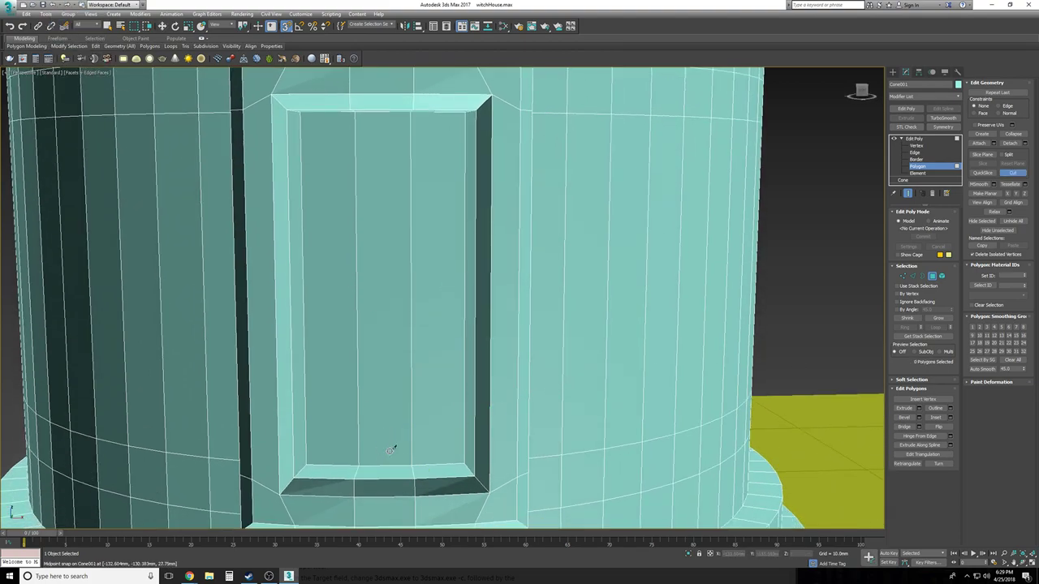
scroll(386, 464, up, 2)
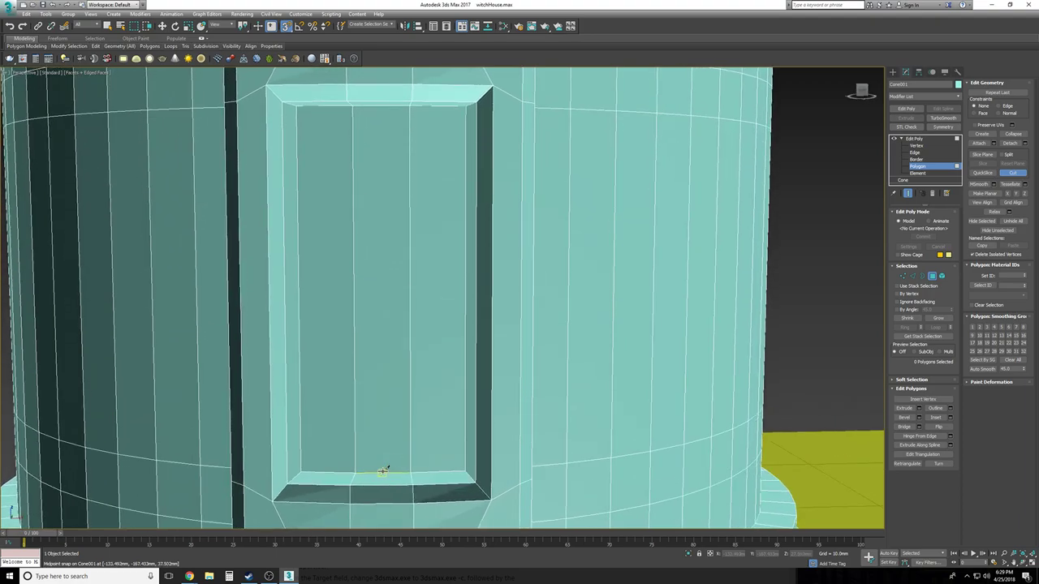
click(383, 471)
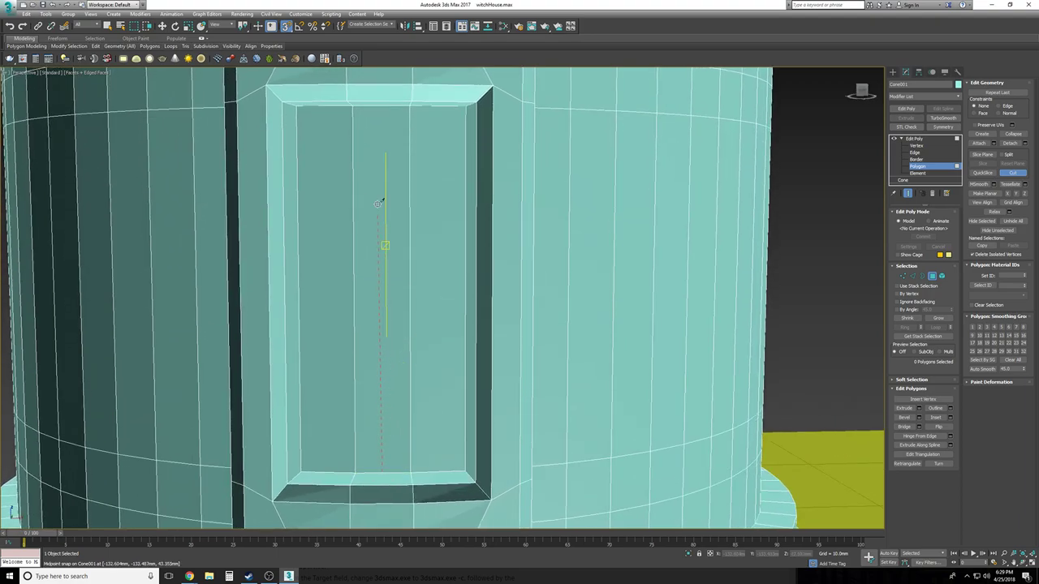
click(379, 104)
right_click(626, 220)
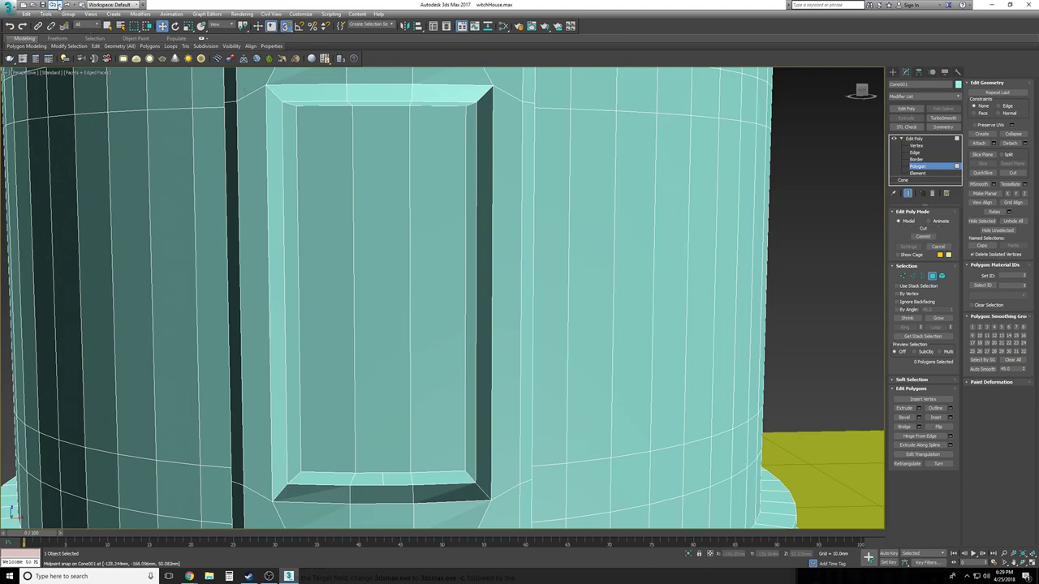
click(55, 6)
click(385, 258)
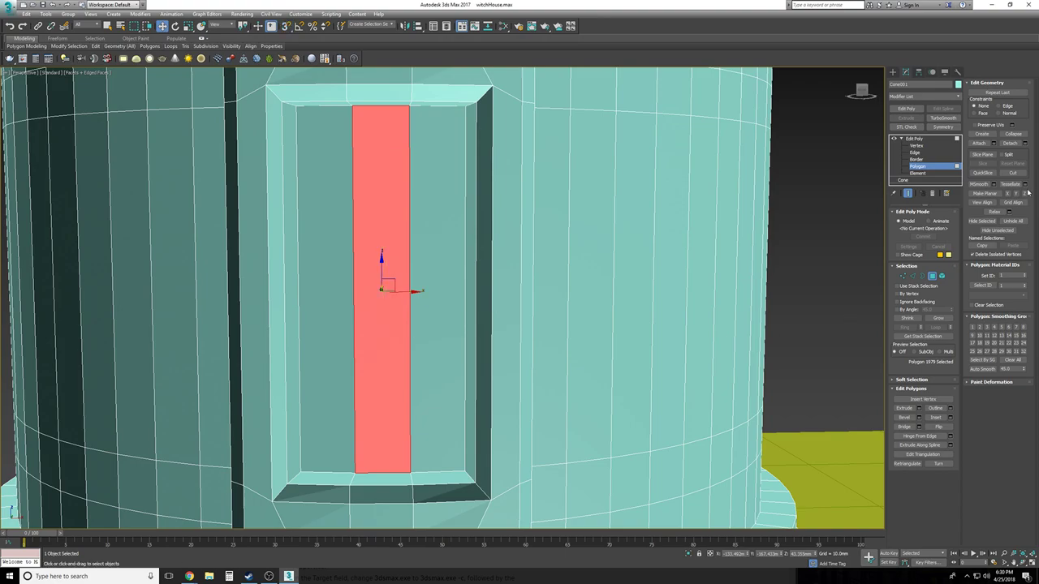
click(983, 154)
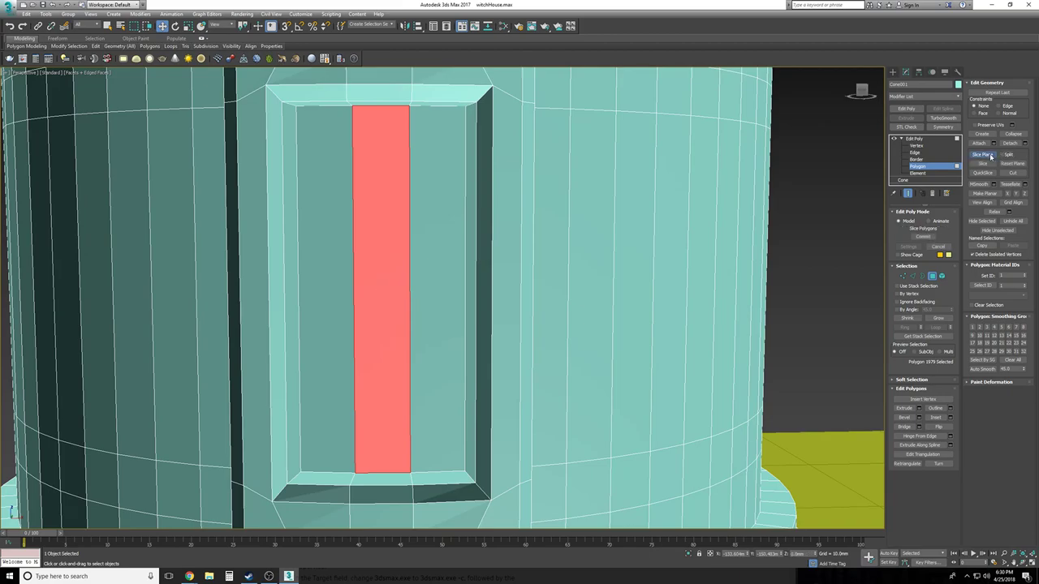
scroll(852, 394, down, 10)
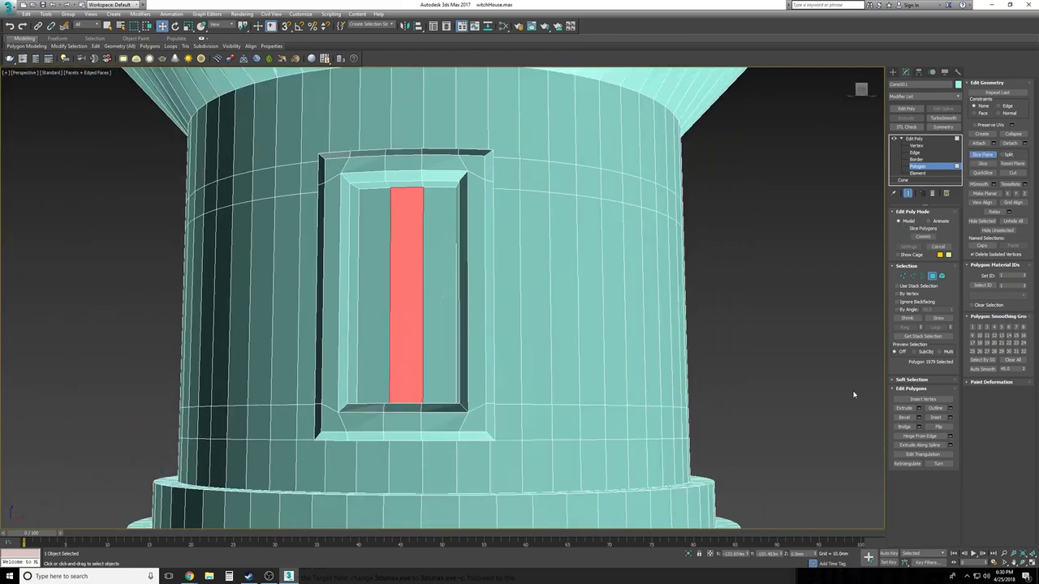
scroll(853, 395, down, 8)
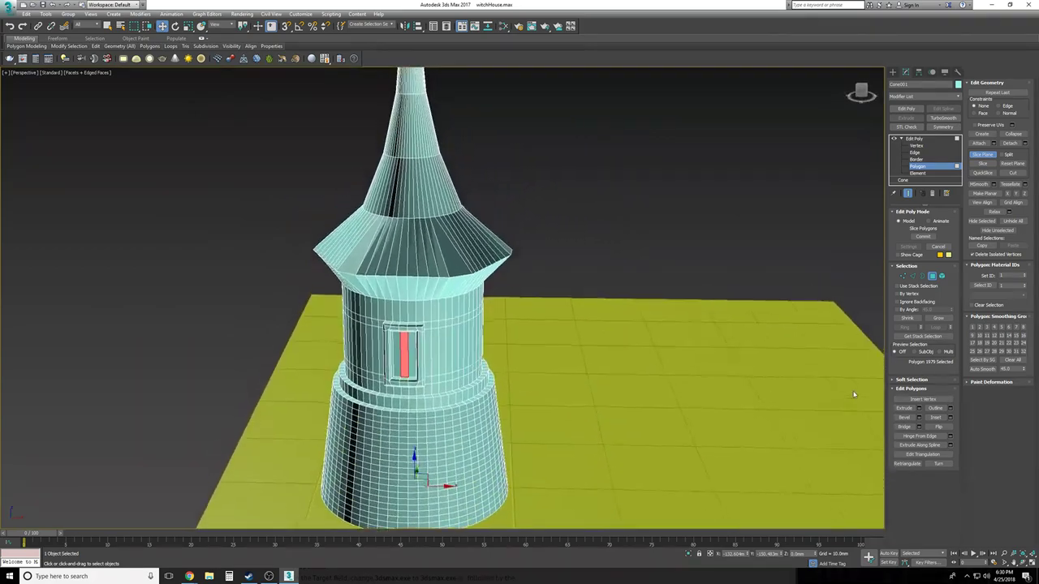
scroll(663, 344, up, 15)
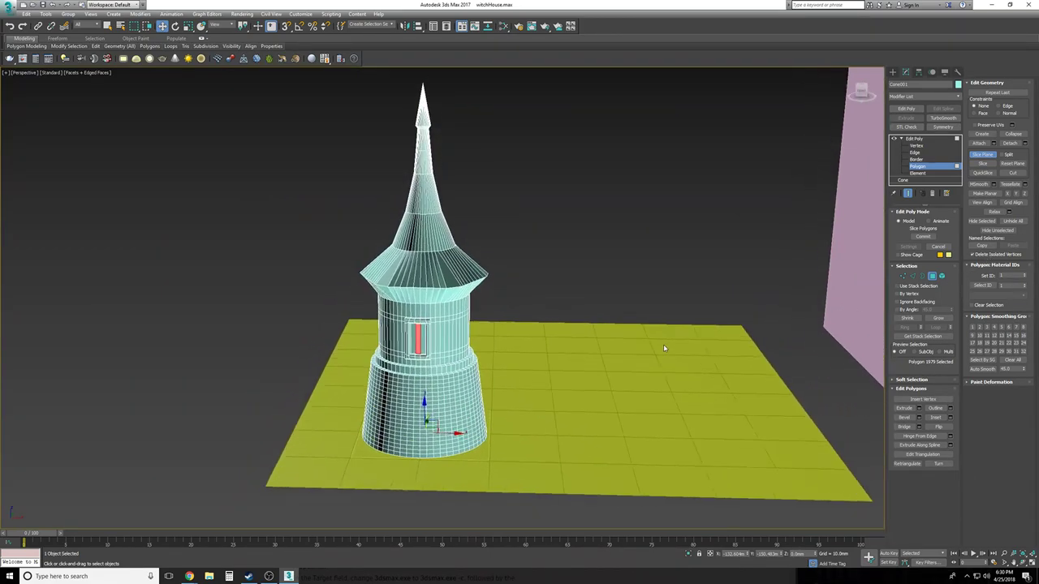
click(979, 155)
scroll(812, 169, up, 12)
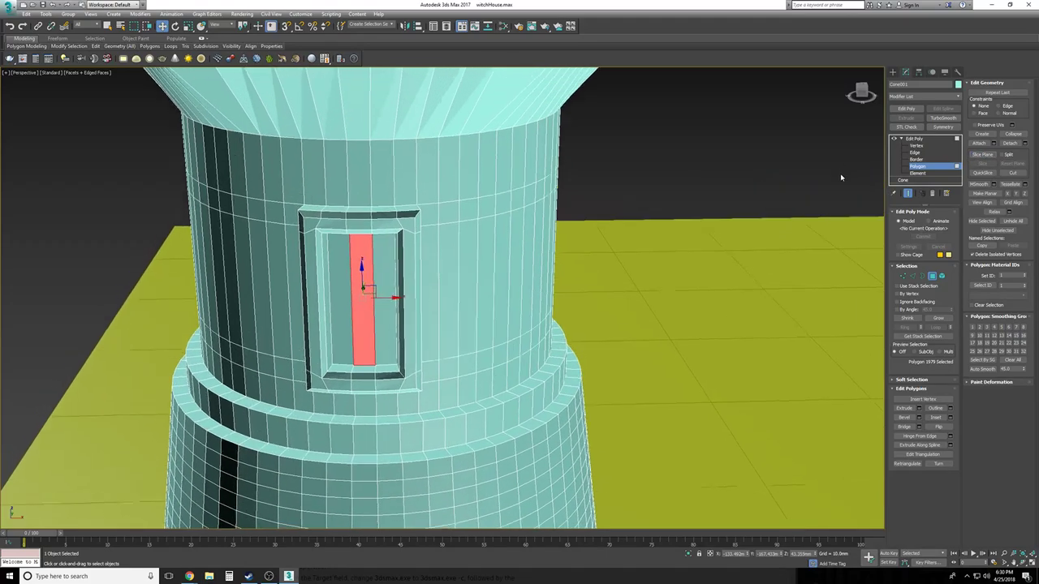
Select the upper and lower edges of the window panel's central polygon at edge level
key(z)
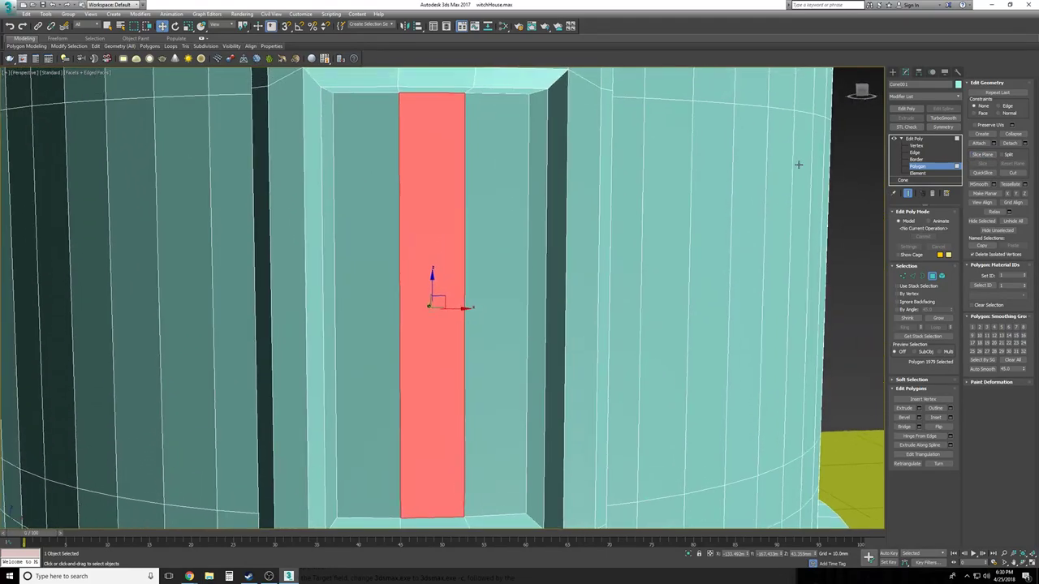
click(914, 152)
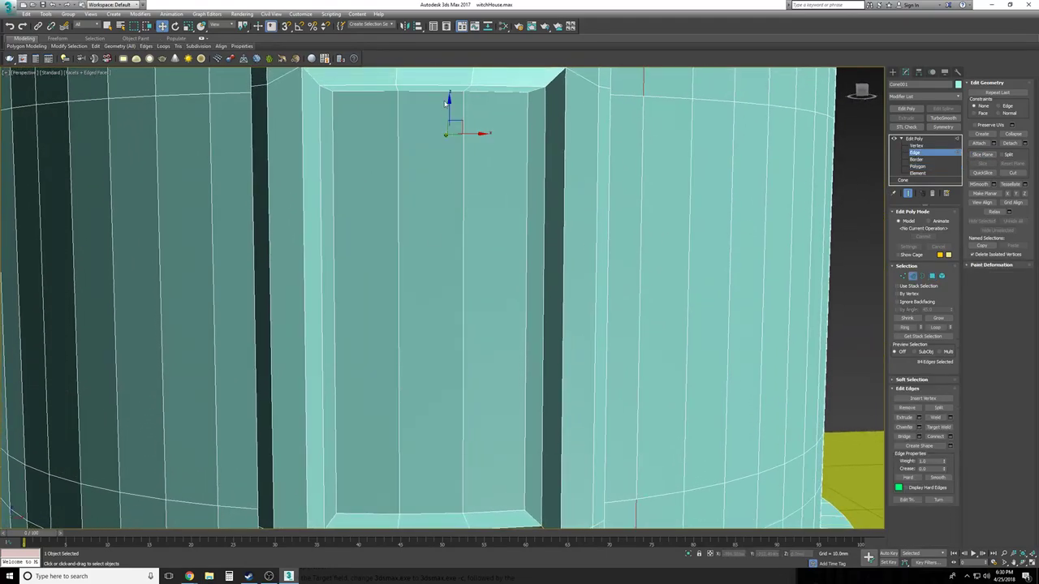
click(445, 91)
ctrl+click(434, 512)
key(F3)
alt+middle_drag(439, 305, 434, 272)
click(422, 103)
click(421, 111)
click(424, 101)
alt+middle_drag(480, 288, 482, 331)
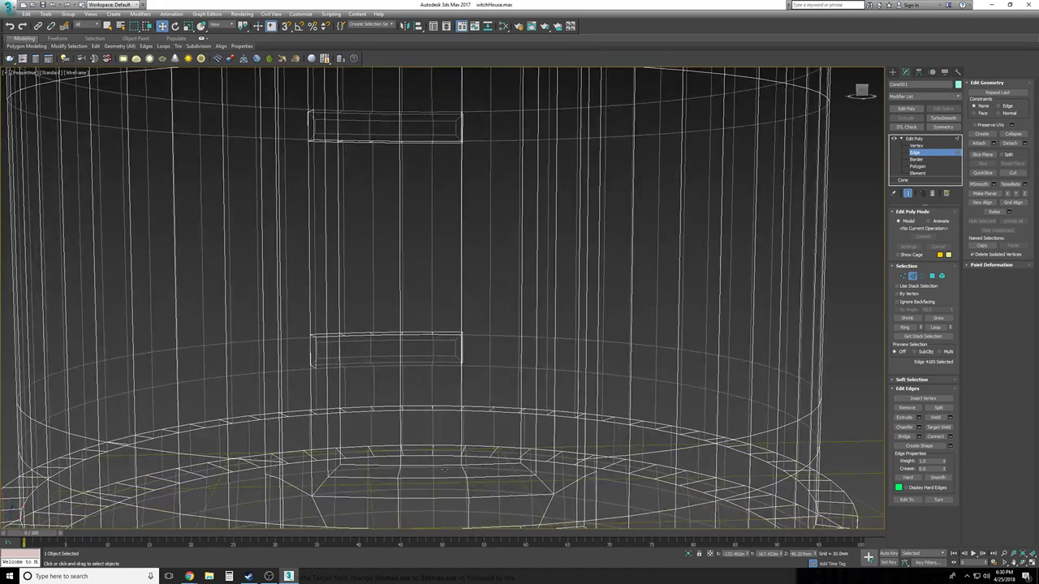
key(F3)
click(427, 463)
scroll(612, 424, down, 5)
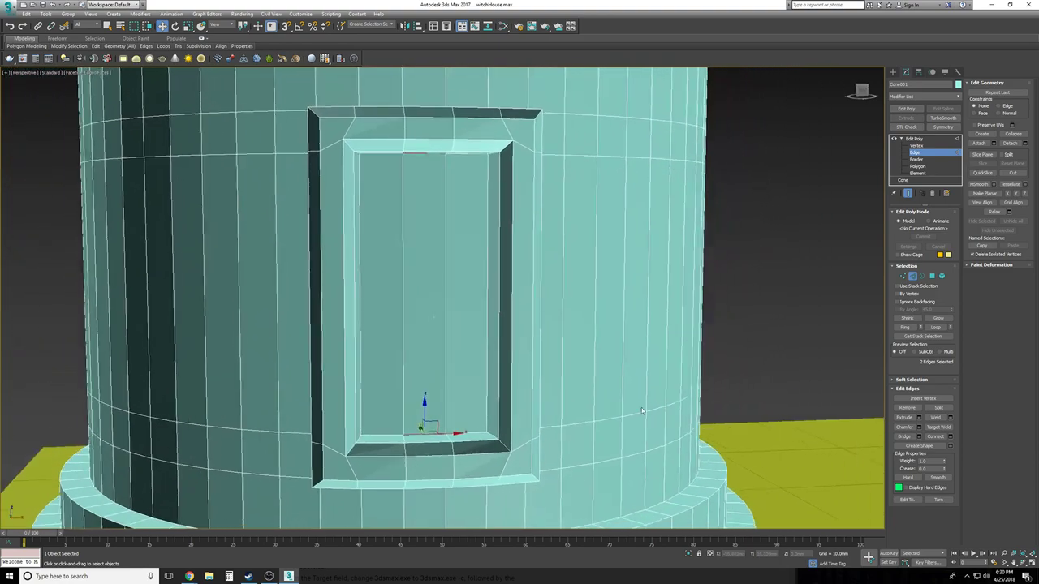
alt+middle_drag(642, 411, 668, 395)
scroll(668, 394, up, 2)
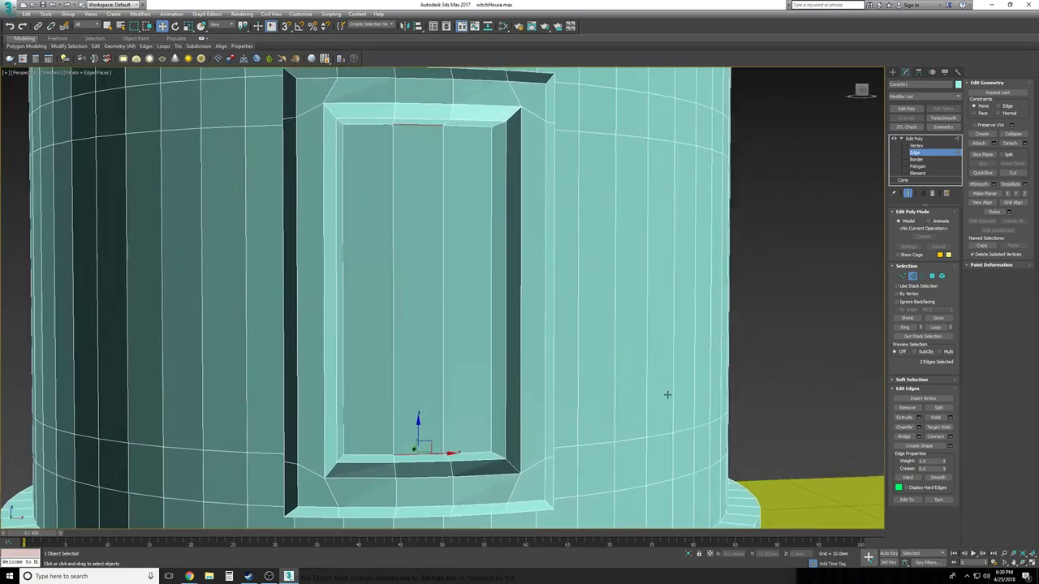
Connect the two selected edges with 1 segment and a slide of 0, and clear the selection
click(952, 438)
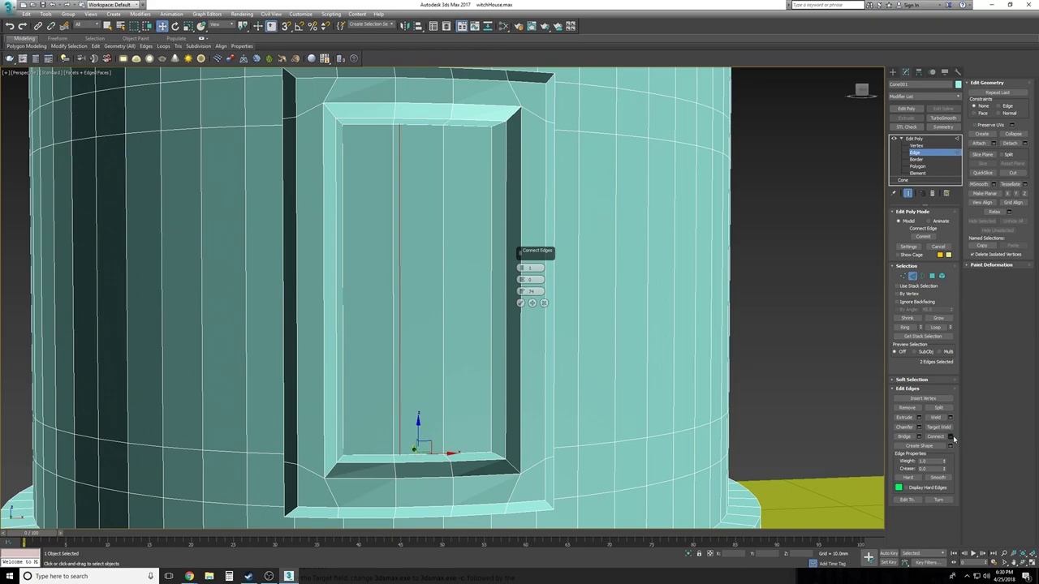
scroll(521, 300, down, 2)
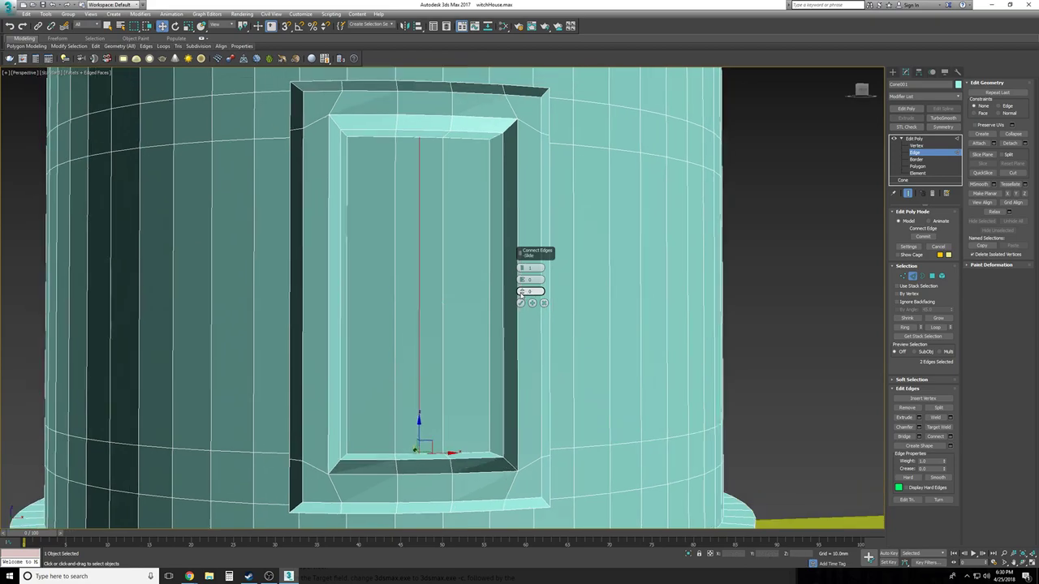
click(521, 304)
click(770, 306)
scroll(770, 305, up, 1)
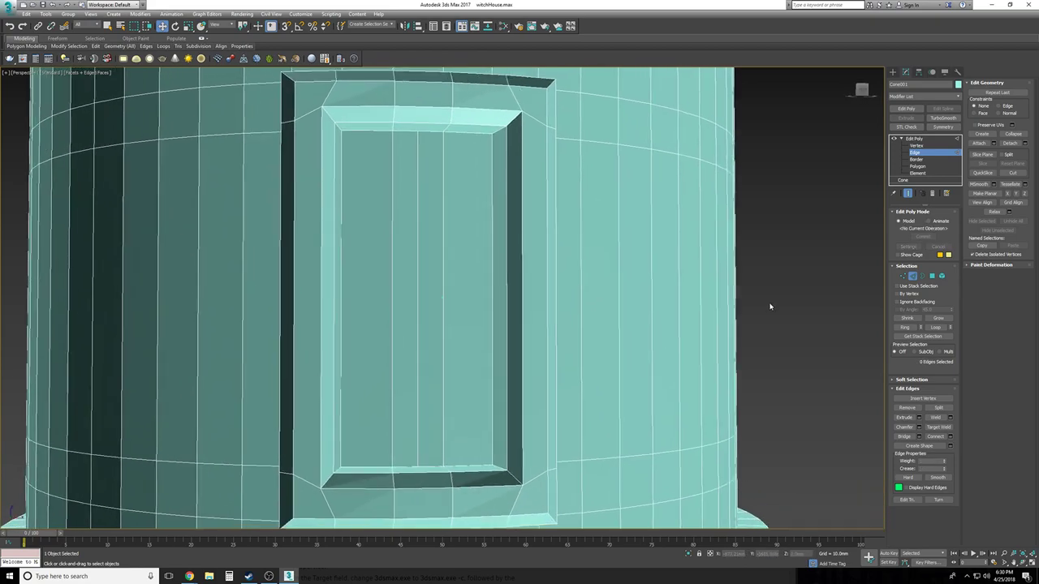
Select only the two polygons that form the right half of the window panel
alt+middle_drag(769, 305, 766, 302)
click(915, 165)
click(419, 261)
click(469, 262)
ctrl+click(419, 260)
ctrl+click(406, 260)
ctrl+click(386, 260)
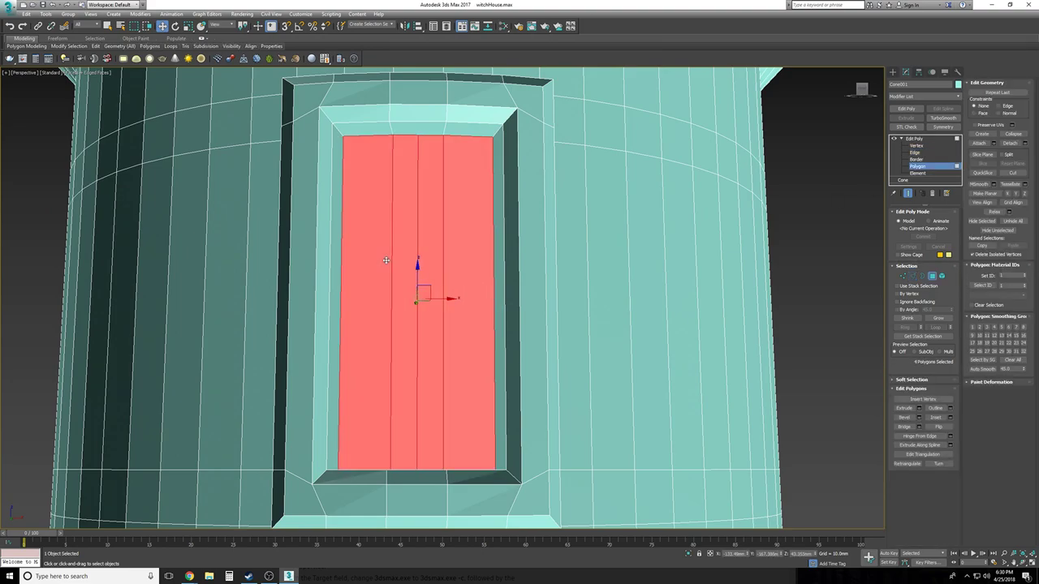
alt+click(420, 268)
alt+click(384, 266)
alt+click(405, 266)
ctrl+click(425, 267)
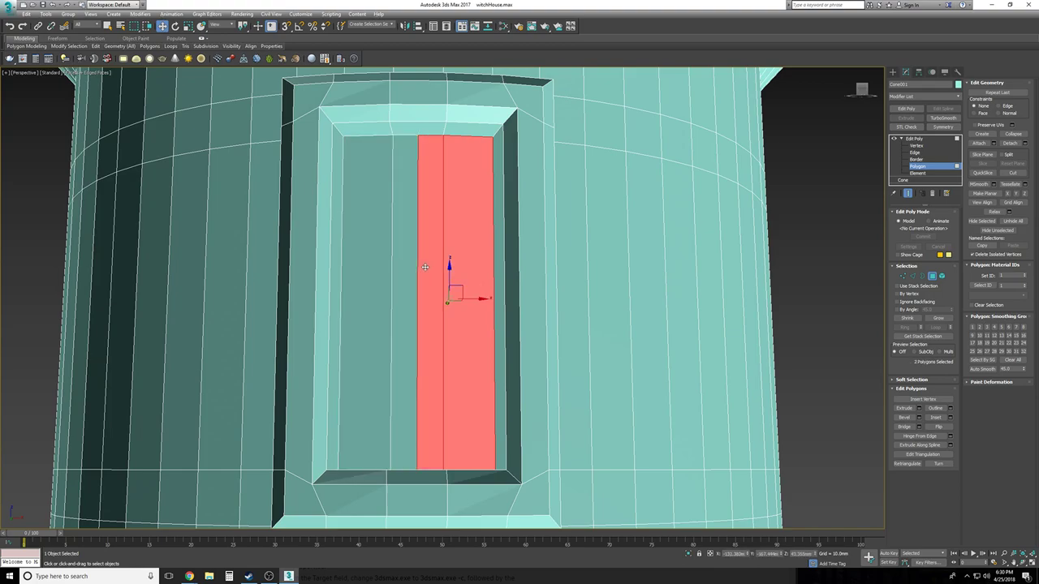
Bevel the panel's right half with a height of about 1.44 mm and an outline of -0.228 mm
click(919, 417)
alt+middle_drag(593, 285, 625, 285)
alt+middle_drag(524, 292, 495, 293)
drag(521, 281, 522, 297)
alt+middle_drag(522, 291, 524, 291)
drag(522, 279, 522, 279)
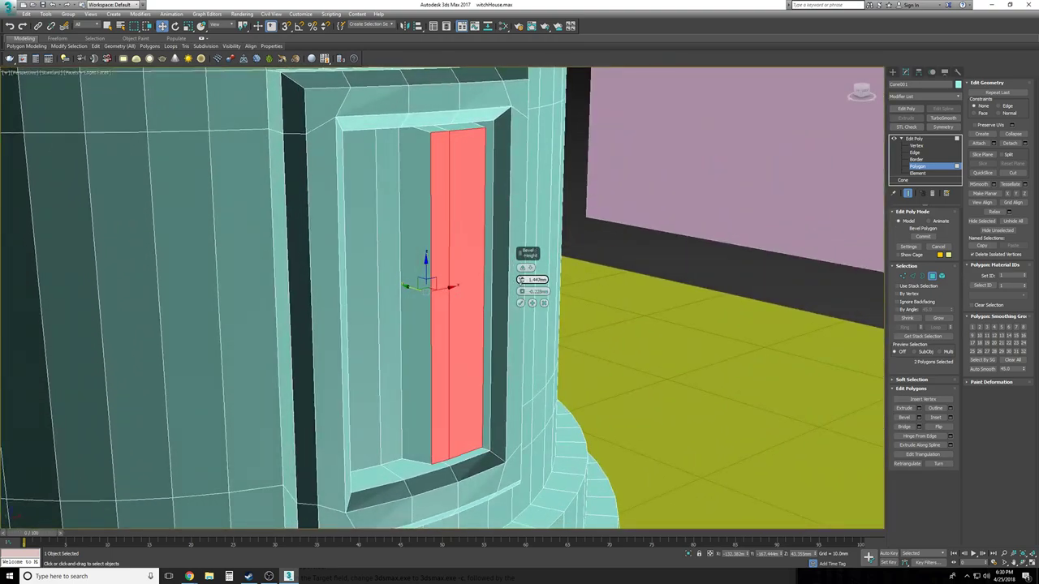
alt+middle_drag(521, 280, 522, 293)
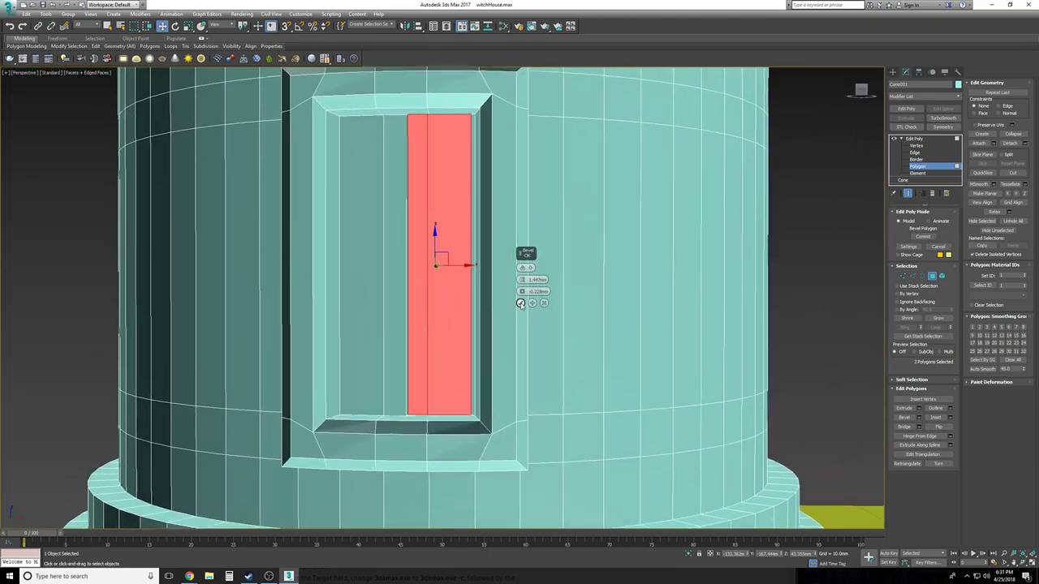
click(521, 304)
Select the two polygons of the panel's left half and bevel them with the same settings
alt+middle_drag(489, 300, 487, 304)
click(423, 296)
ctrl+click(372, 294)
click(920, 417)
alt+middle_drag(520, 303, 519, 305)
click(520, 303)
Clear the polygon selection and turn off edged-face display to view the window without its wireframe
scroll(520, 304, down, 4)
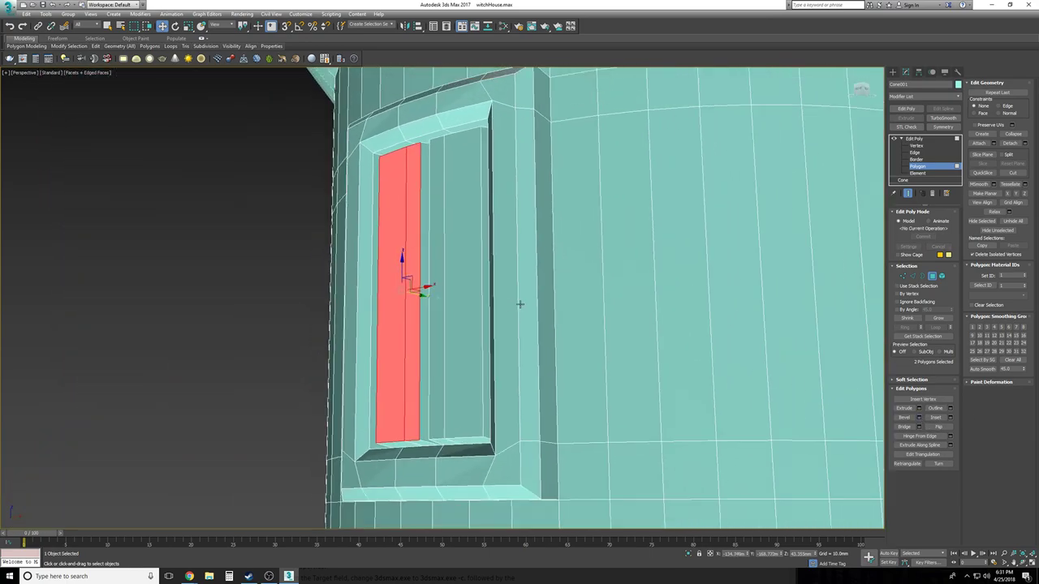
click(774, 364)
scroll(775, 365, up, 3)
key(F4)
scroll(774, 364, down, 3)
alt+middle_drag(774, 364, 824, 263)
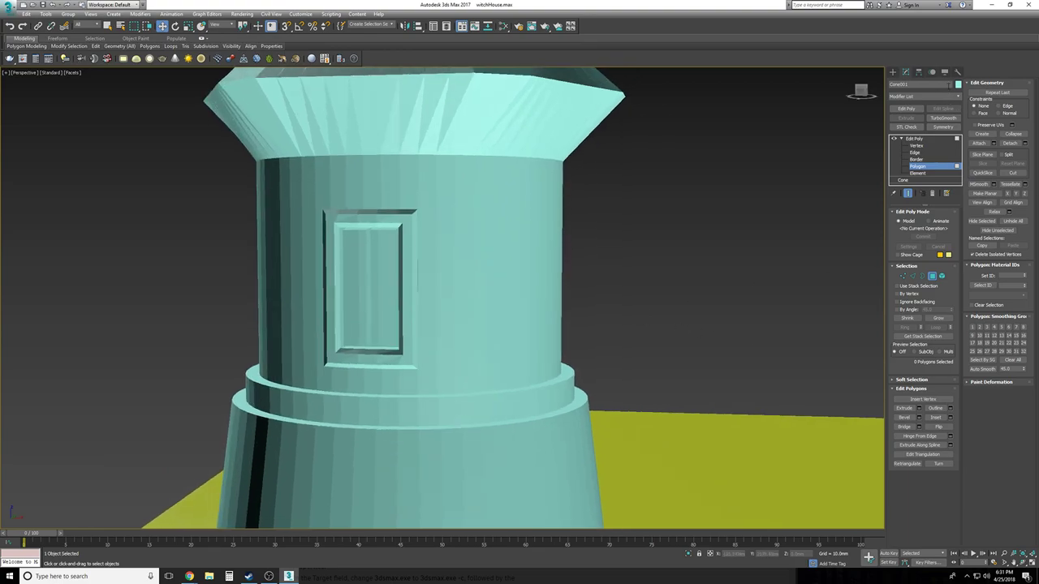
Change the tower's object color to medium blue and inspect the window detail
click(958, 84)
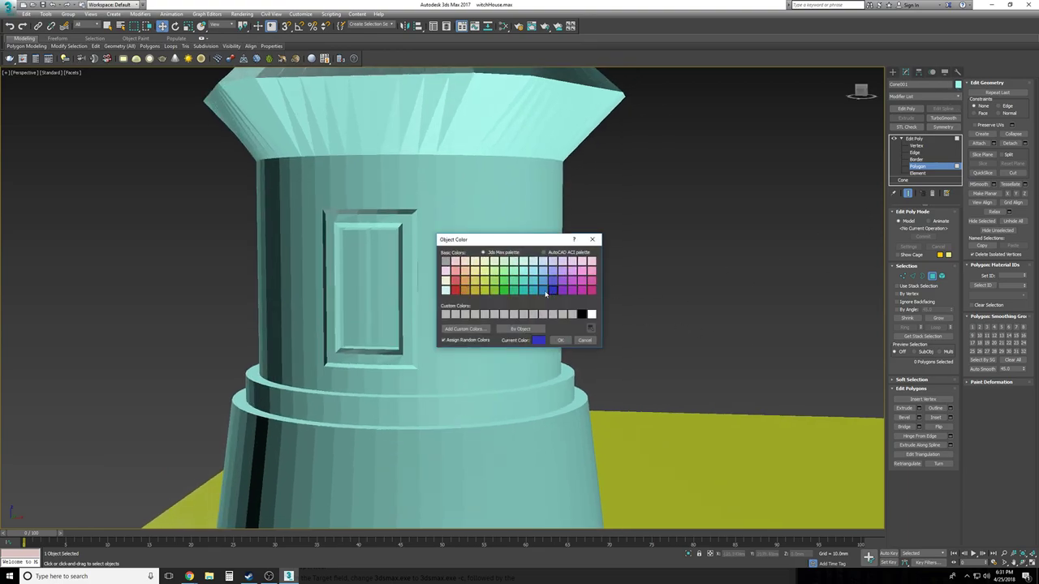
click(562, 340)
alt+middle_drag(725, 257, 606, 232)
scroll(606, 233, up, 2)
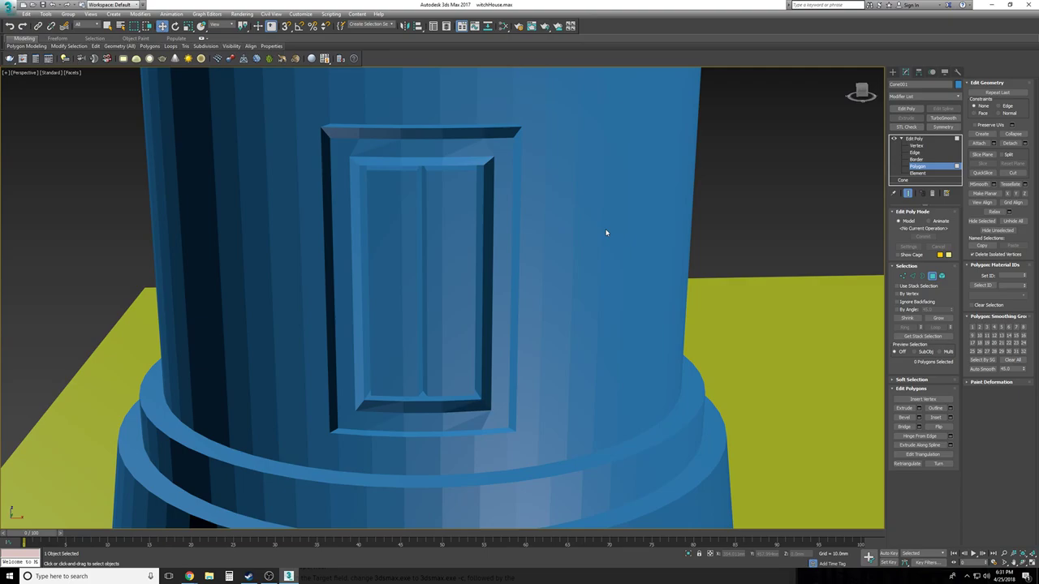
alt+middle_drag(606, 233, 605, 233)
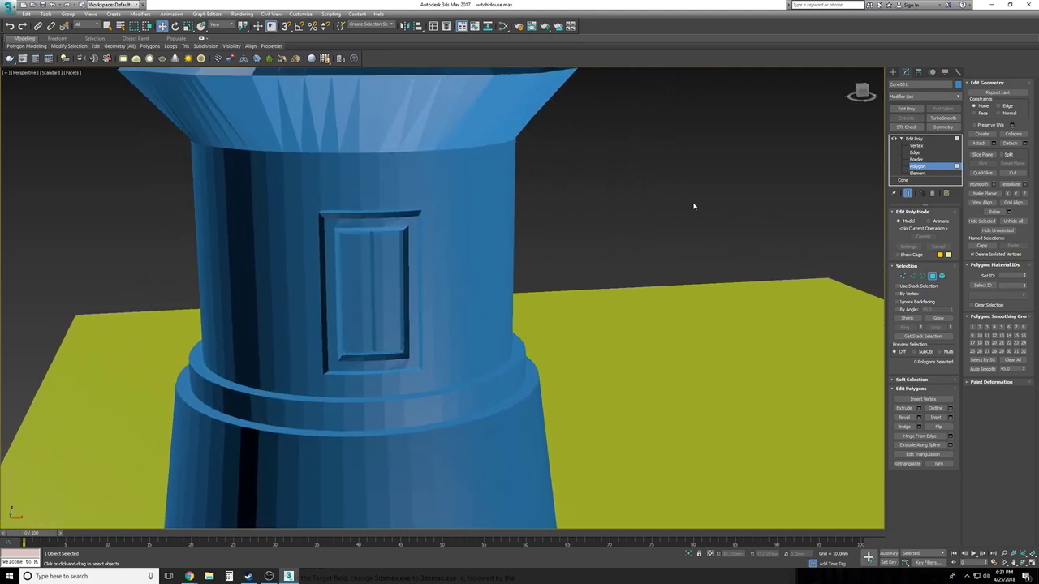
Display edged faces and select the vertical column of wall polygons beside the framed window on the tower's middle section
key(F4)
alt+middle_drag(693, 207, 693, 206)
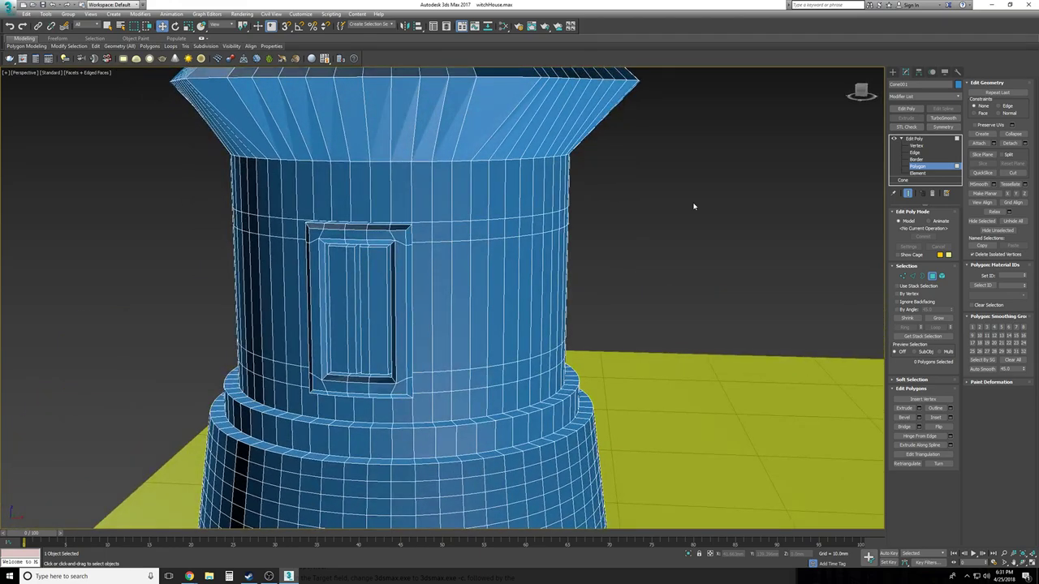
alt+middle_drag(694, 207, 650, 254)
alt+middle_drag(452, 323, 406, 228)
click(399, 218)
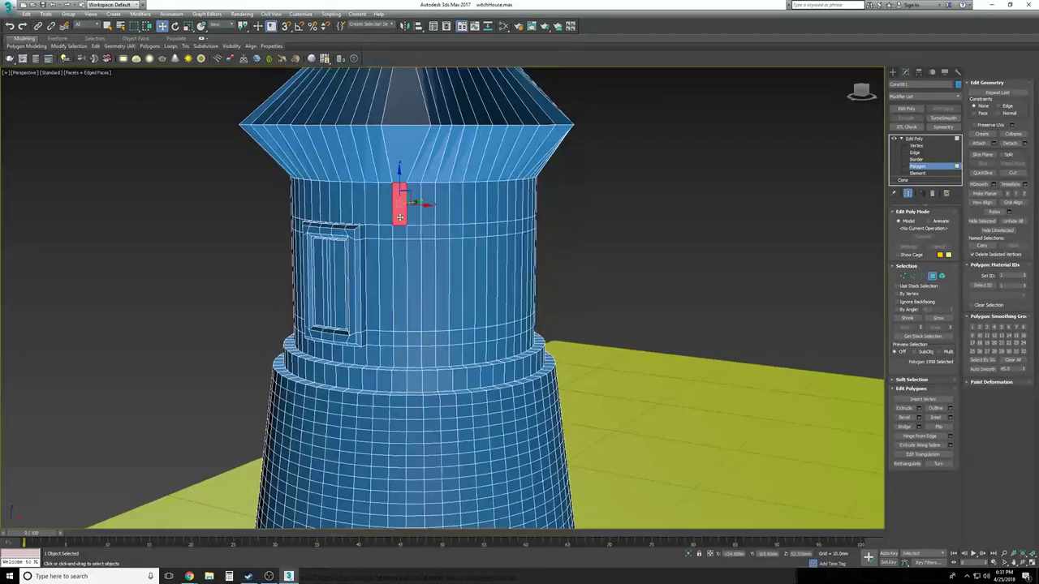
ctrl+click(400, 232)
ctrl+click(404, 300)
ctrl+click(403, 356)
ctrl+click(404, 340)
Add the neighbouring vertical column of polygons to the selection so the strip beside the window is two polygons wide
ctrl+click(412, 341)
ctrl+click(414, 355)
ctrl+click(414, 233)
ctrl+click(416, 215)
ctrl+click(417, 260)
alt+middle_drag(417, 261, 403, 385)
scroll(404, 386, up, 5)
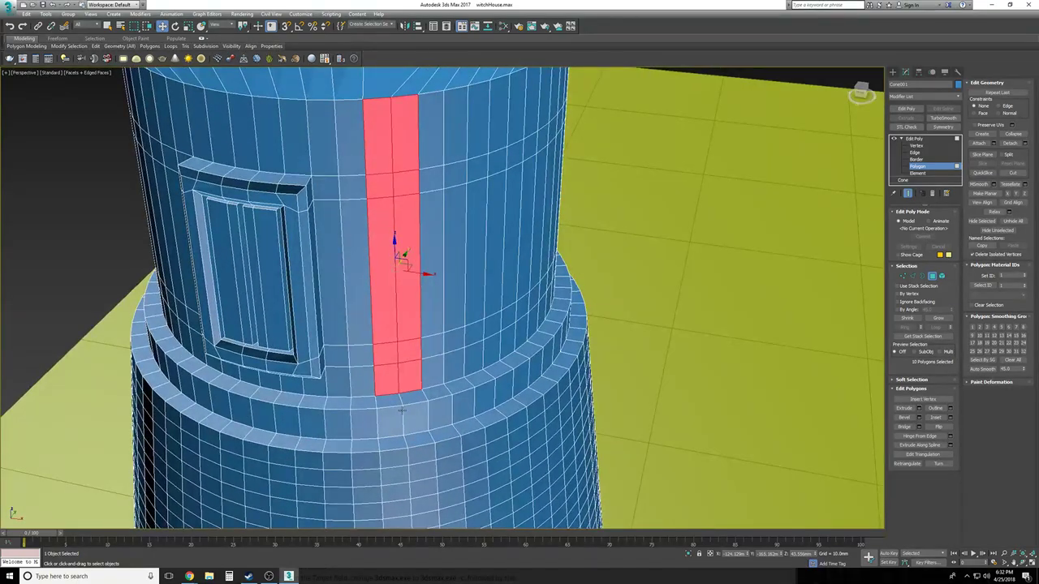
Add two more evenly spaced, single-polygon-wide vertical columns to the selection, continuing around the tower up to the pair of small ledges
alt+middle_drag(447, 412, 422, 265)
ctrl+click(421, 260)
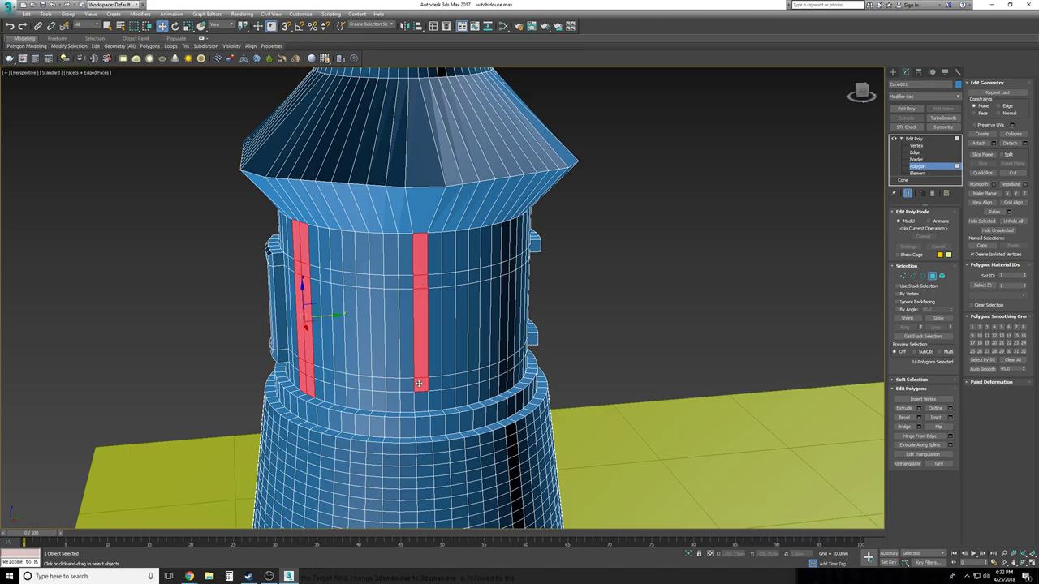
alt+middle_drag(421, 395, 347, 275)
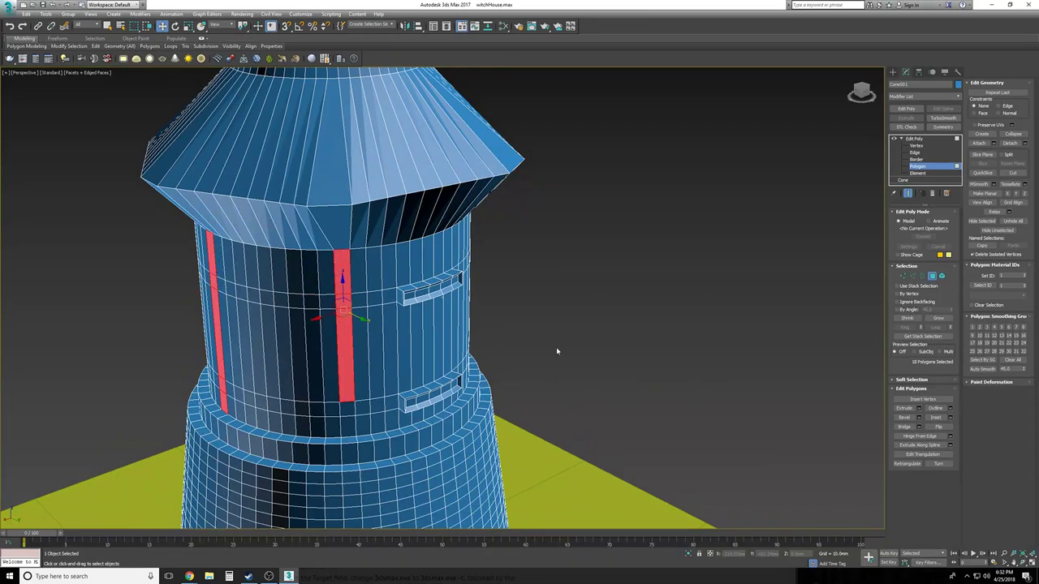
scroll(556, 352, up, 6)
mouse_move(557, 352)
alt+middle_down()
mouse_move(556, 285)
mouse_move(557, 351)
alt+middle_up()
scroll(557, 352, down, 4)
scroll(557, 351, up, 2)
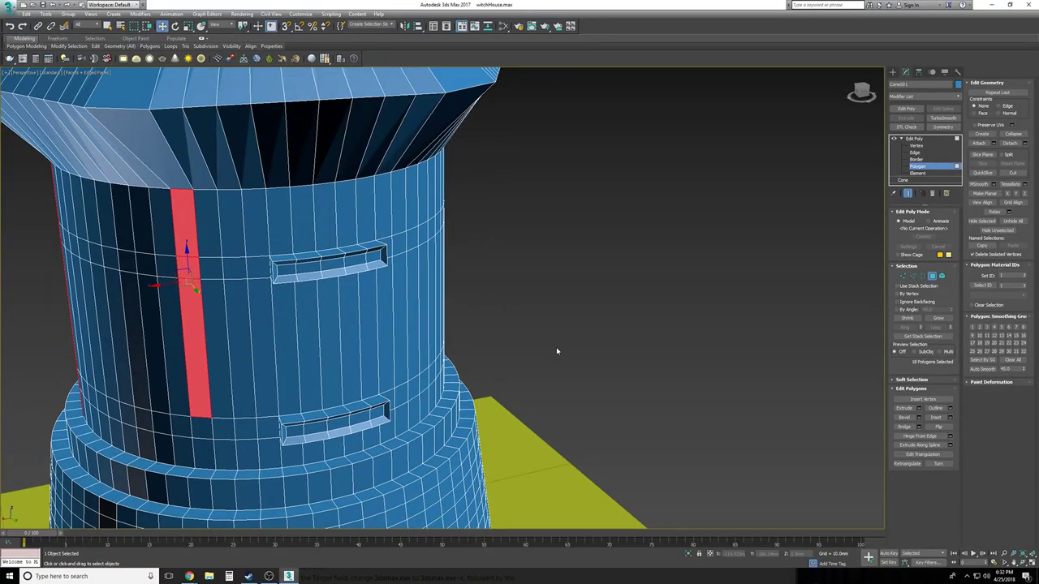
alt+middle_drag(557, 352, 556, 351)
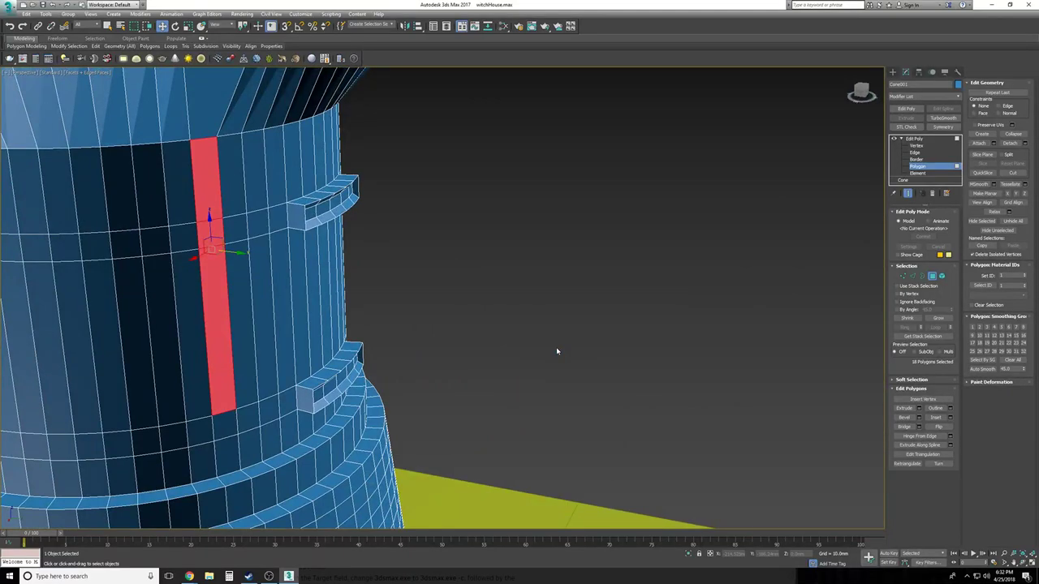
alt+middle_drag(557, 351, 557, 351)
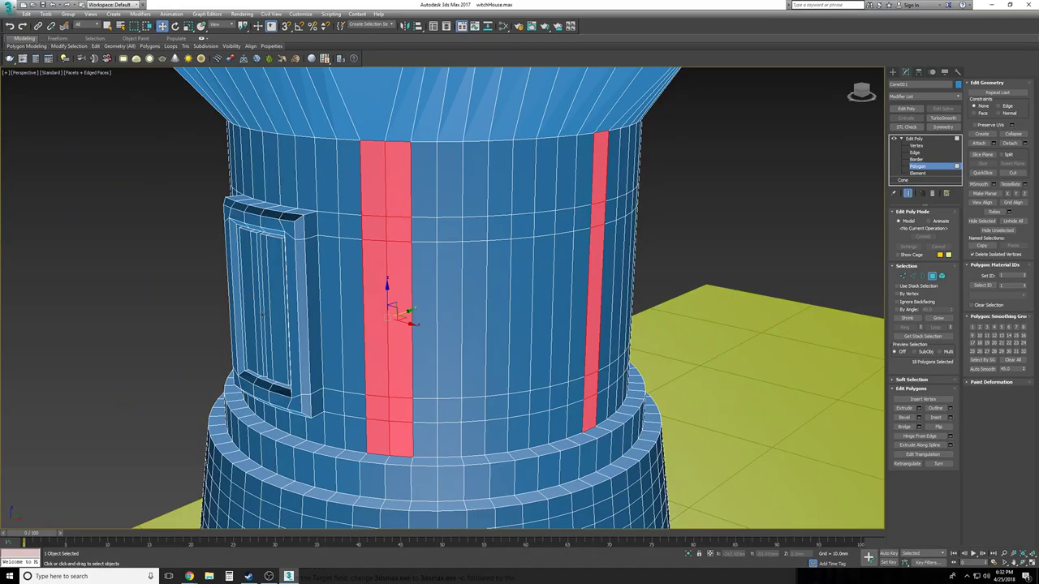
Add the two missing lower polygons of the vertical column to the selection
alt+middle_drag(475, 355, 378, 293)
ctrl+click(329, 456)
ctrl+click(331, 474)
Add the next two vertical columns of wall polygons beyond the pair of small ledges to the selection
alt+middle_drag(331, 411, 365, 214)
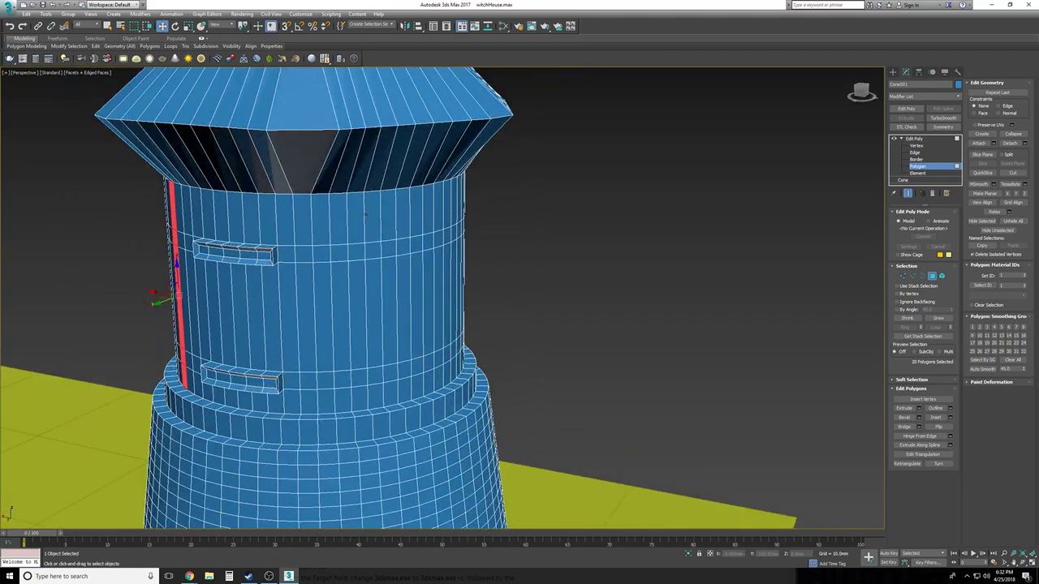
ctrl+click(304, 256)
ctrl+click(307, 301)
alt+middle_drag(342, 396, 338, 192)
ctrl+click(312, 192)
ctrl+click(314, 233)
ctrl+click(314, 265)
ctrl+click(318, 384)
ctrl+click(318, 370)
alt+middle_drag(317, 372, 262, 368)
Add the sixth vertical column, on the other side of the framed window, to the polygon selection
ctrl+click(403, 181)
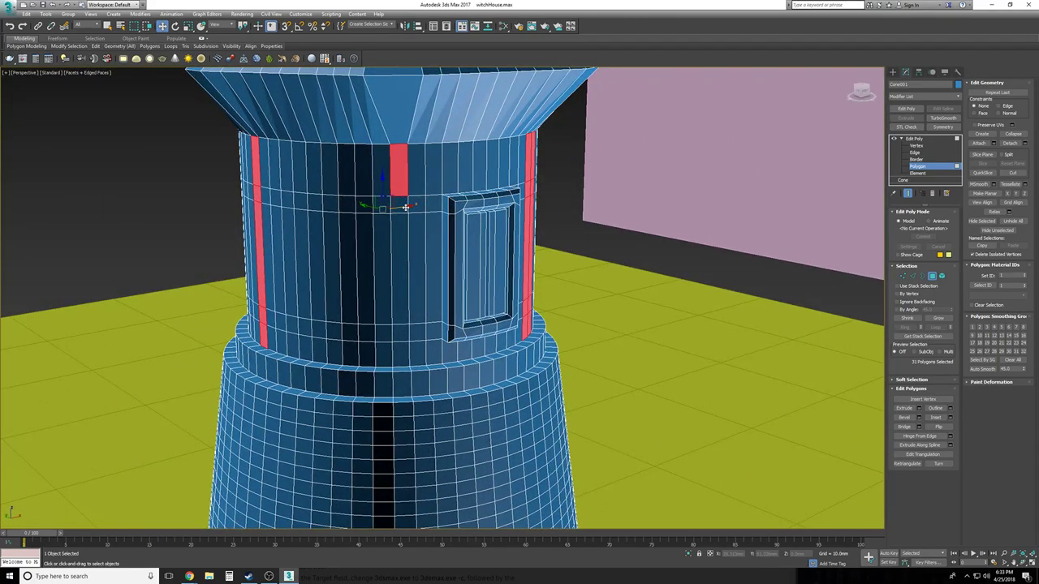
ctrl+click(403, 250)
ctrl+click(401, 334)
ctrl+click(401, 349)
alt+middle_drag(401, 349, 401, 348)
scroll(401, 347, down, 2)
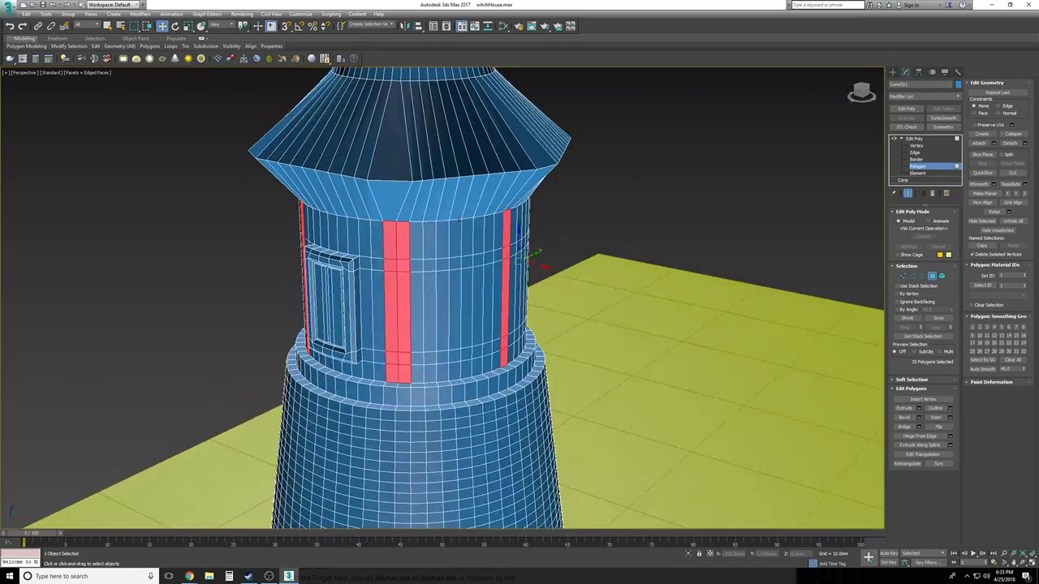
Remove the extra second column beside the framed window from the selection, leaving every strip one polygon wide
alt+click(404, 240)
alt+click(405, 281)
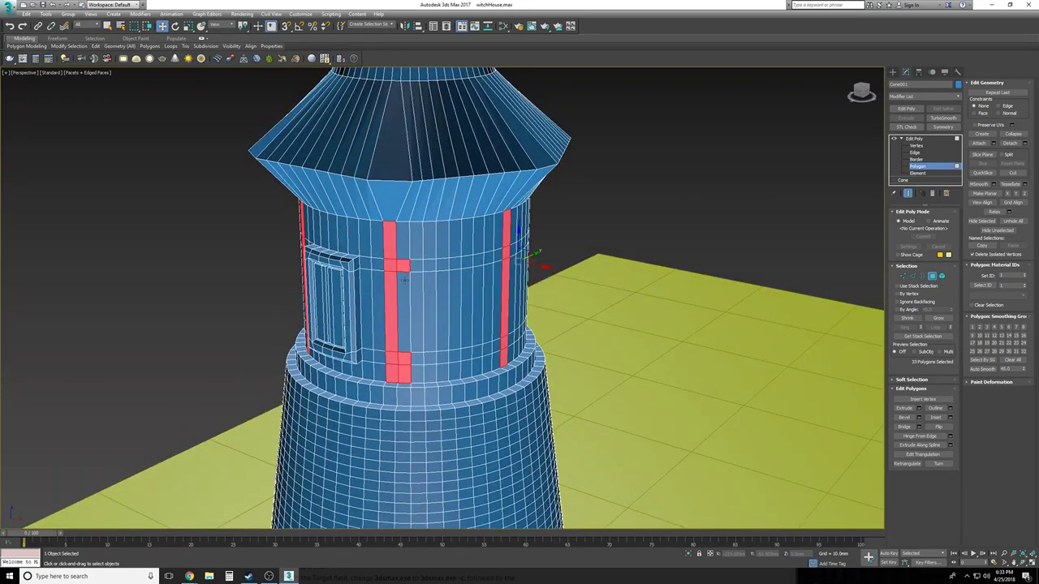
alt+middle_drag(401, 373, 401, 373)
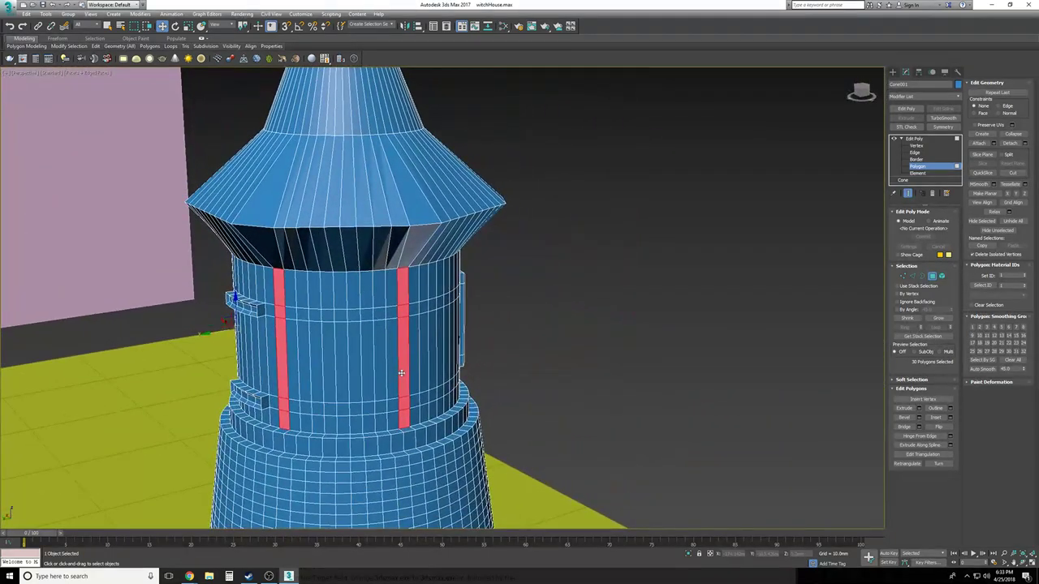
click(918, 417)
scroll(705, 375, up, 6)
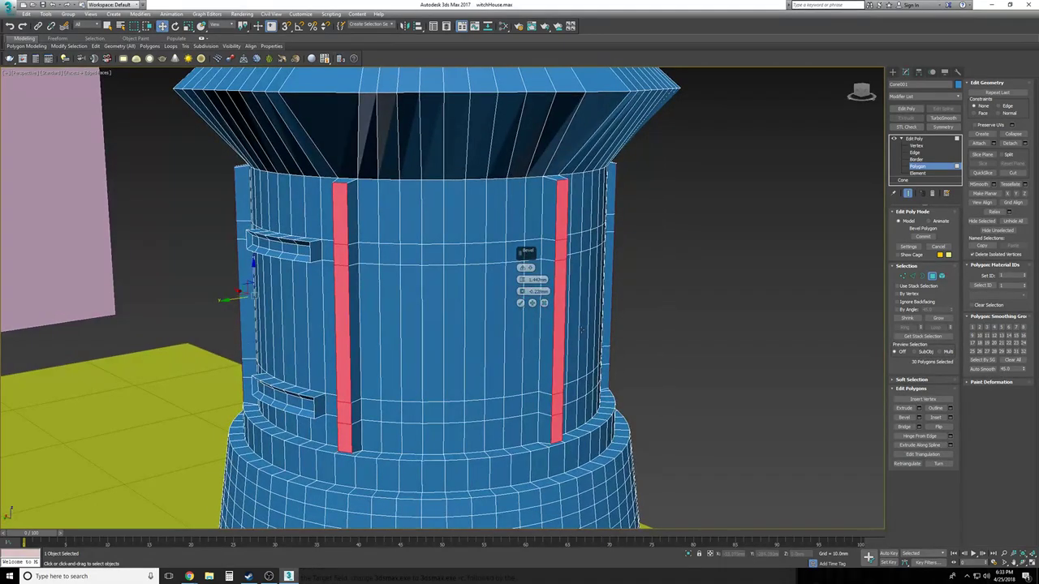
click(545, 303)
alt+middle_drag(544, 305, 562, 344)
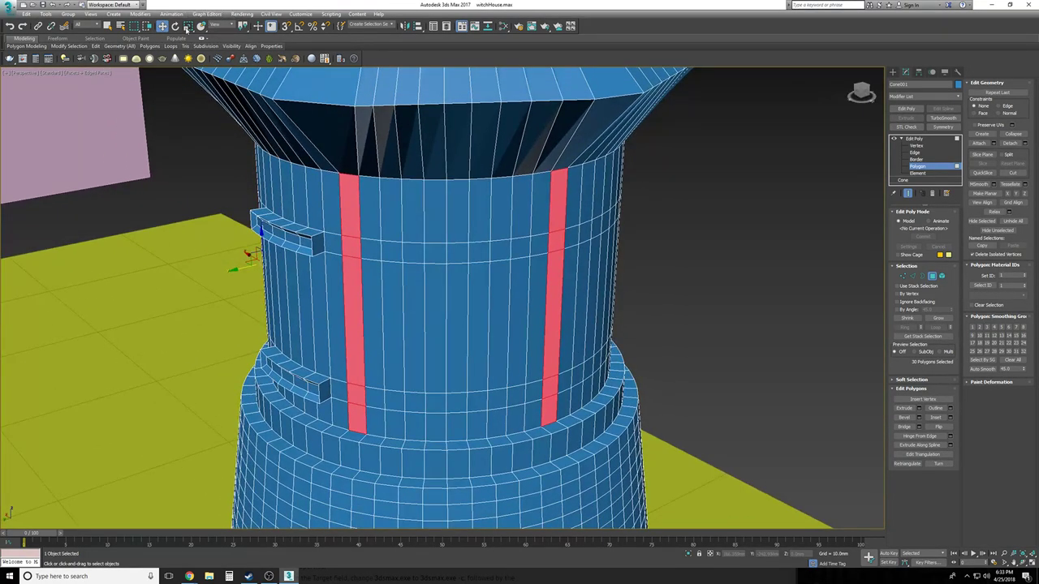
Try scaling the six selected polygon columns outward, and undo each scaling attempt
click(187, 27)
drag(257, 264, 258, 276)
key(ctrl+z)
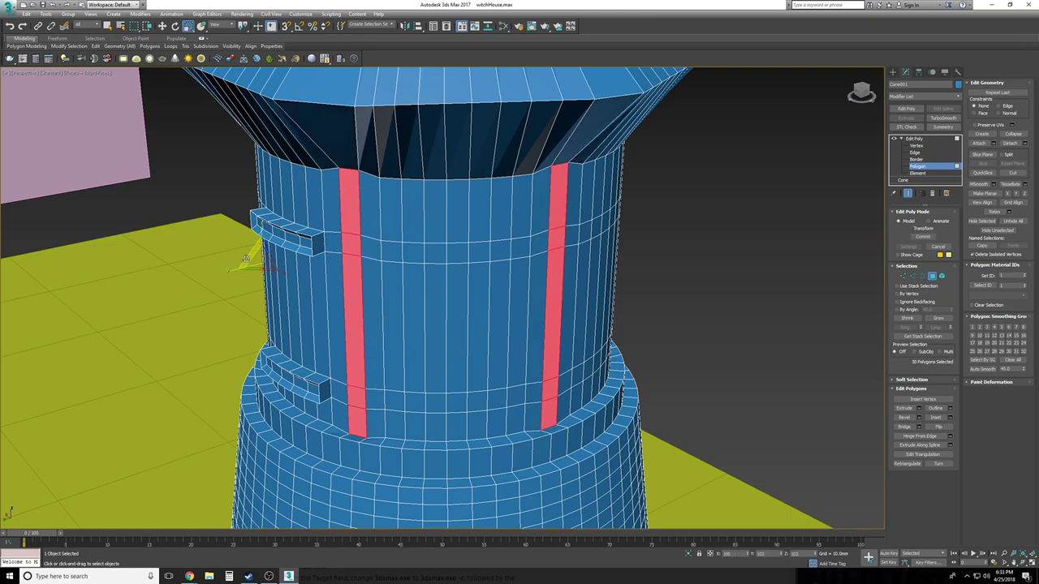
drag(271, 256, 211, 273)
key(ctrl+z)
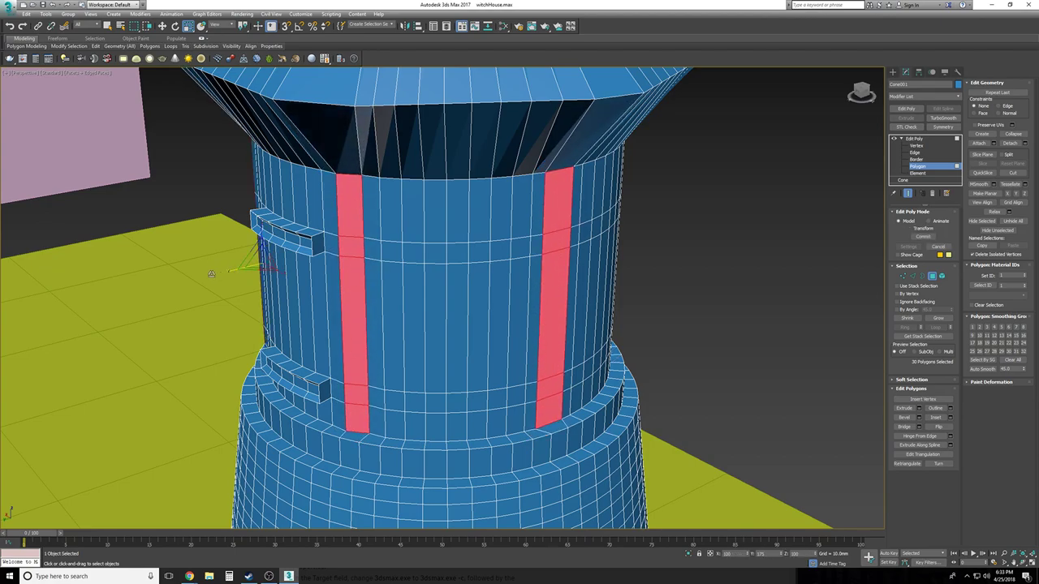
key(ctrl+z)
alt+middle_drag(487, 343, 528, 357)
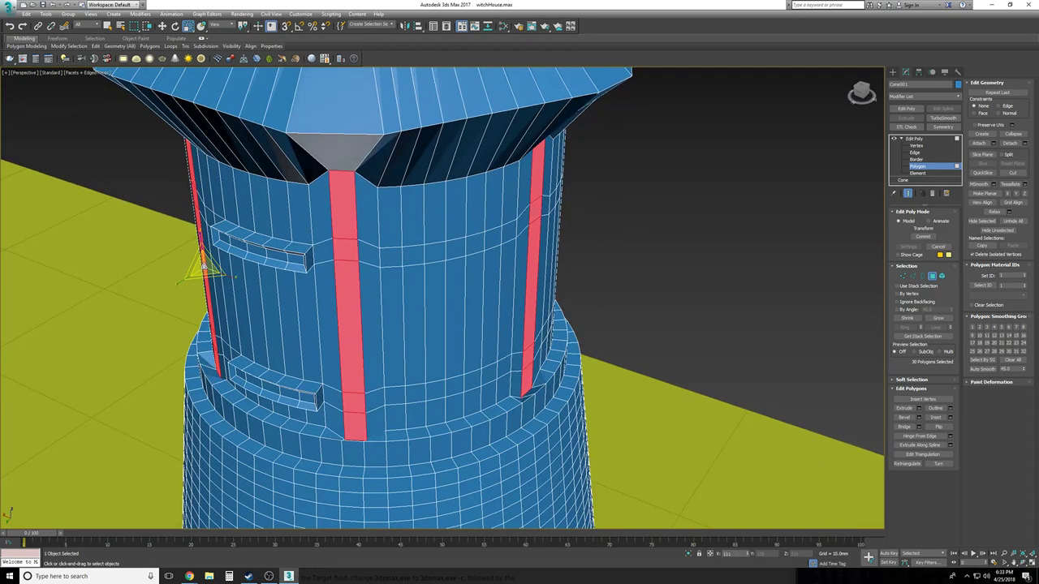
Start an extrusion of the six selected polygon columns and set its height to 1.0 mm
click(919, 409)
scroll(656, 355, up, 2)
alt+middle_drag(656, 354, 693, 336)
click(531, 269)
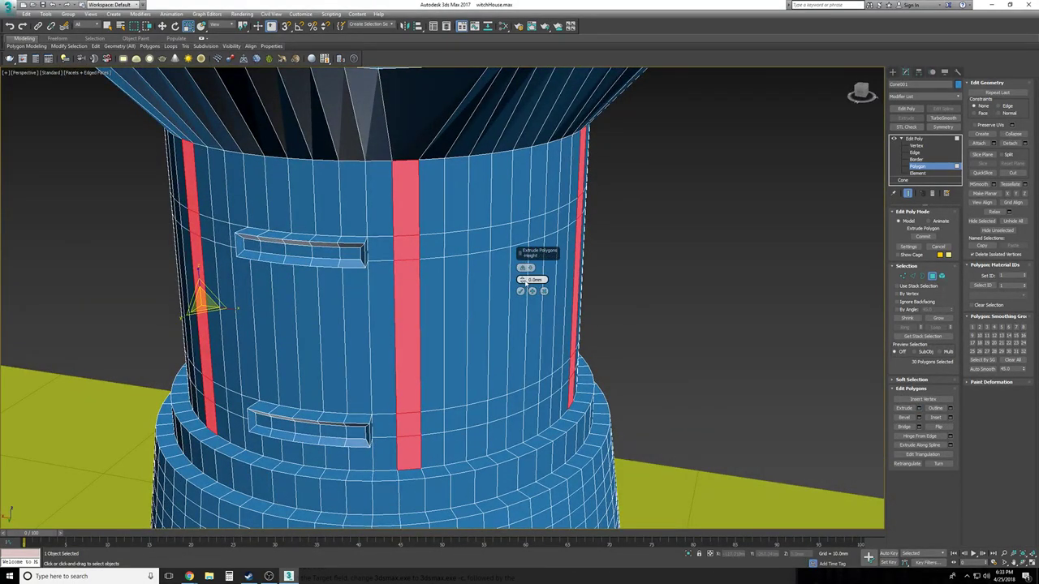
drag(522, 280, 522, 279)
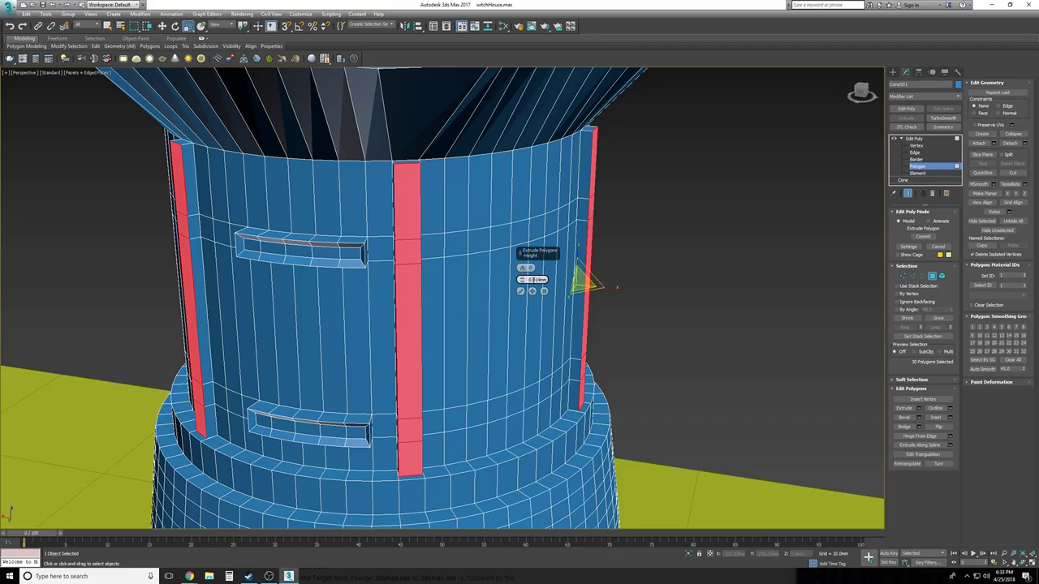
click(706, 325)
key(ctrl+z)
key(Return)
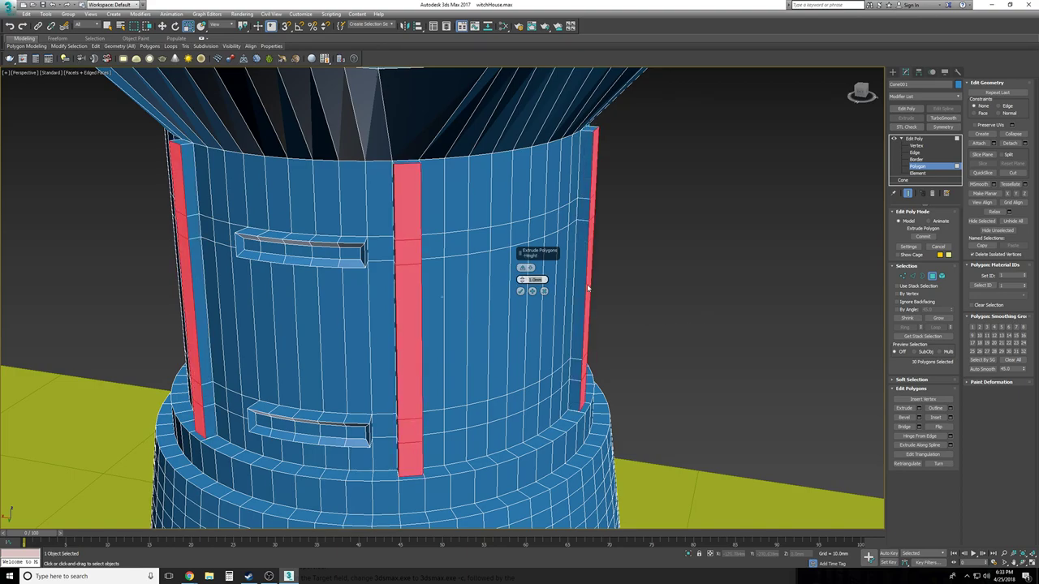
Check how the previewed columns meet the ring ledge below them and apply the extrusion
alt+middle_drag(588, 288, 564, 234)
scroll(427, 404, up, 3)
alt+middle_drag(399, 401, 416, 371)
scroll(415, 399, up, 2)
scroll(451, 359, up, 8)
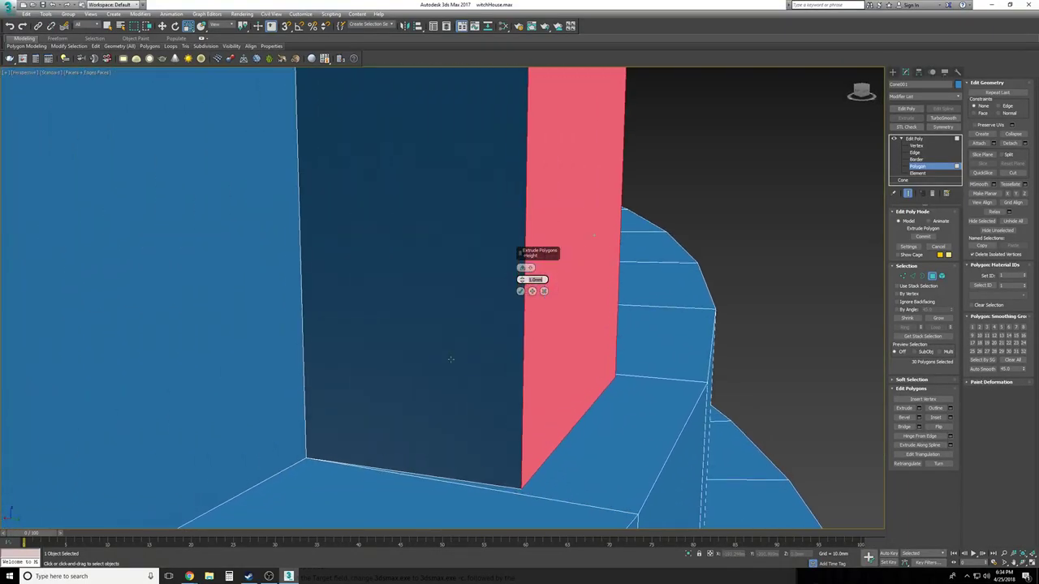
scroll(450, 360, up, 8)
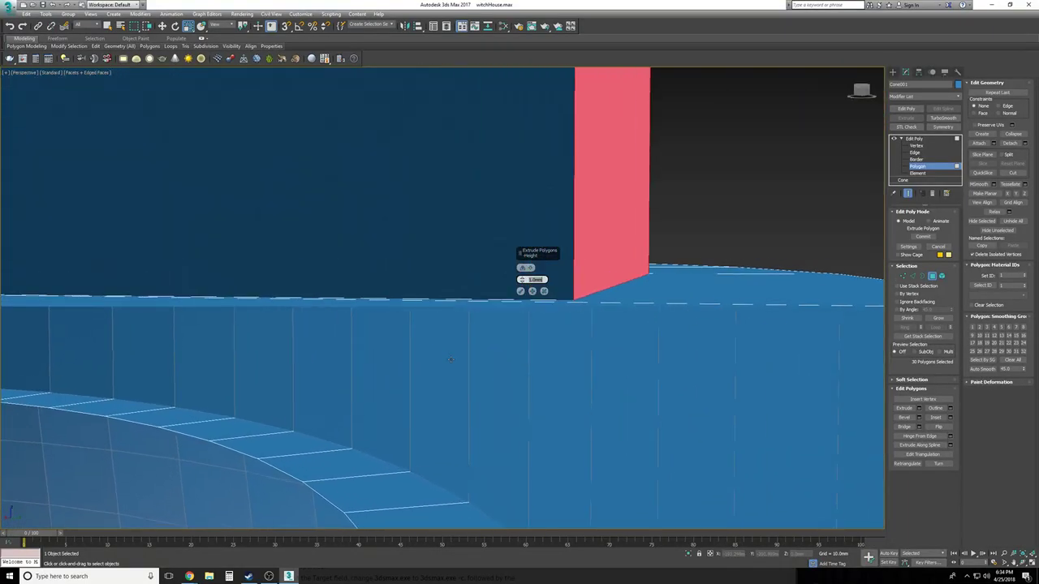
scroll(451, 360, down, 10)
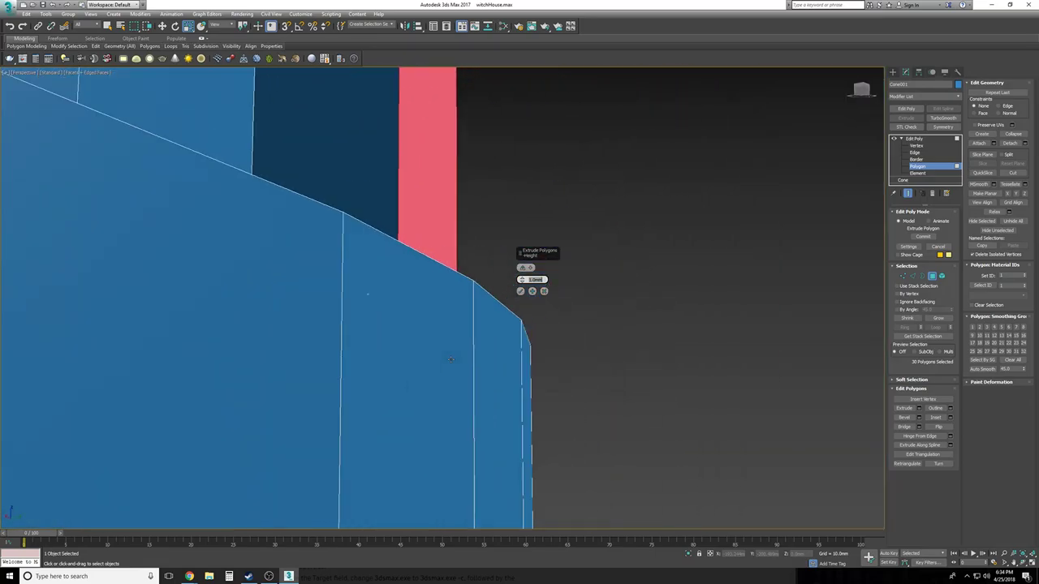
scroll(432, 383, down, 10)
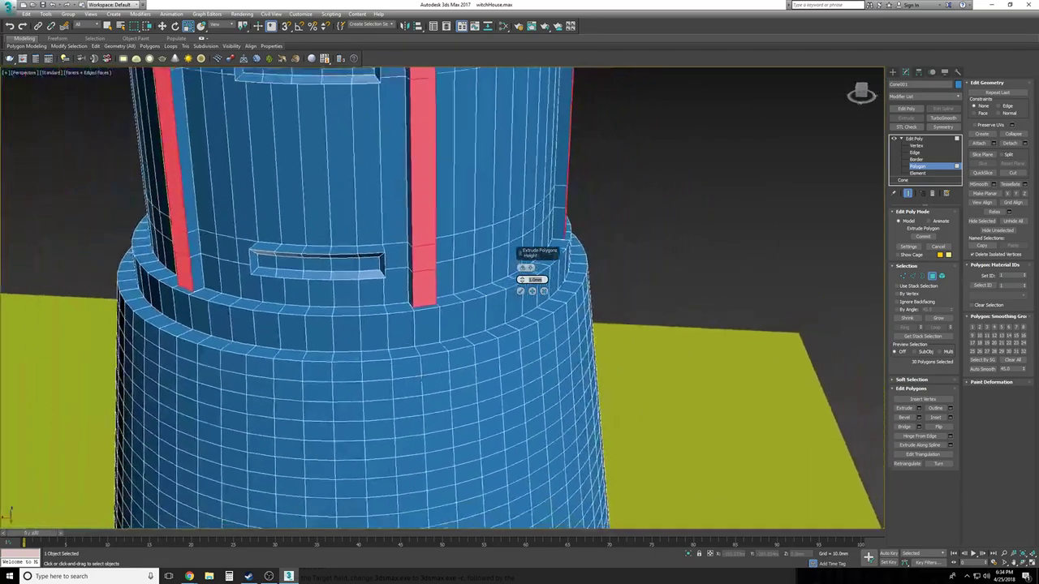
scroll(422, 381, up, 5)
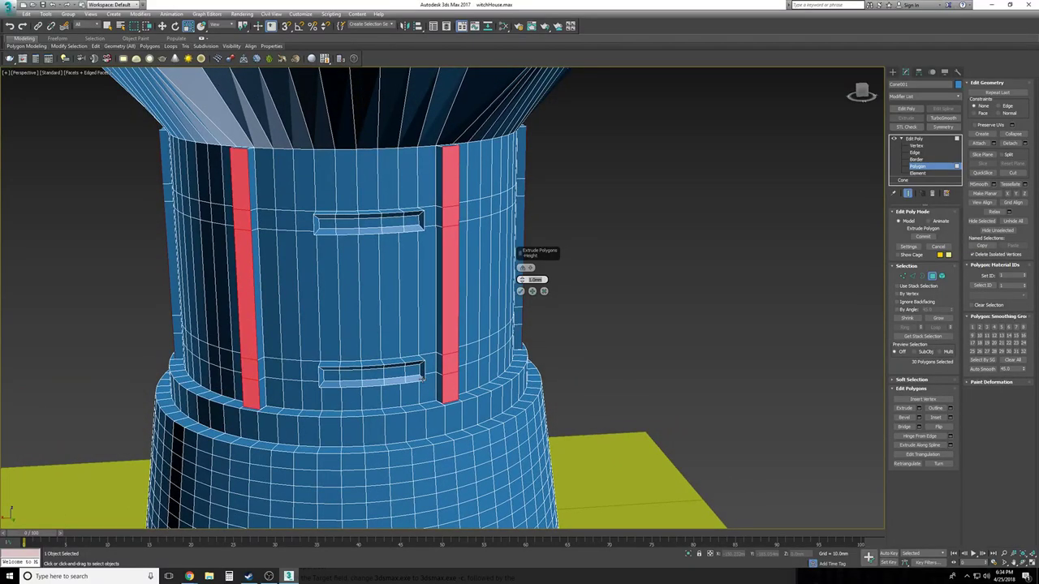
alt+middle_drag(421, 377, 421, 377)
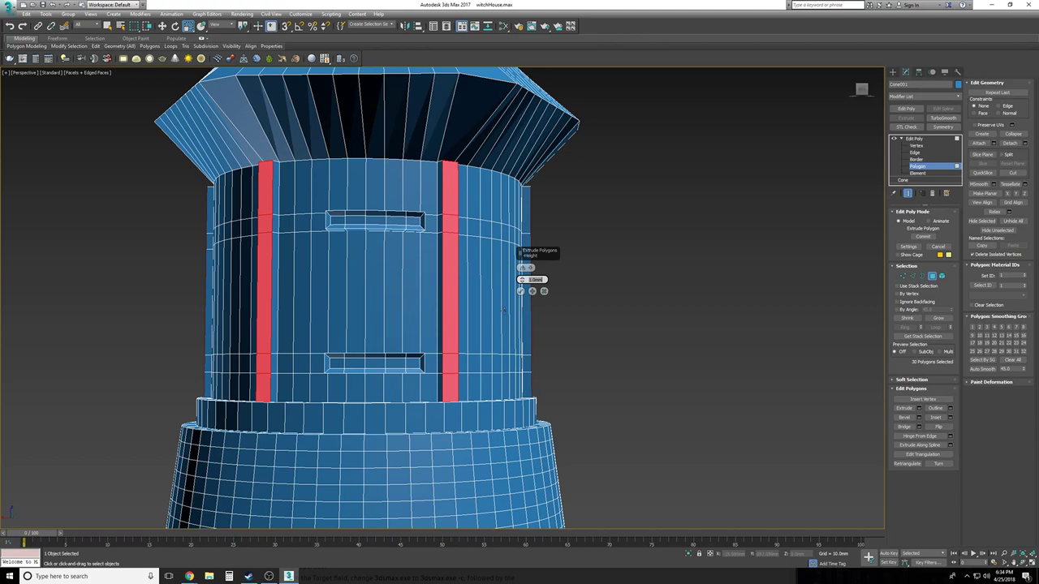
click(521, 292)
scroll(739, 385, down, 1)
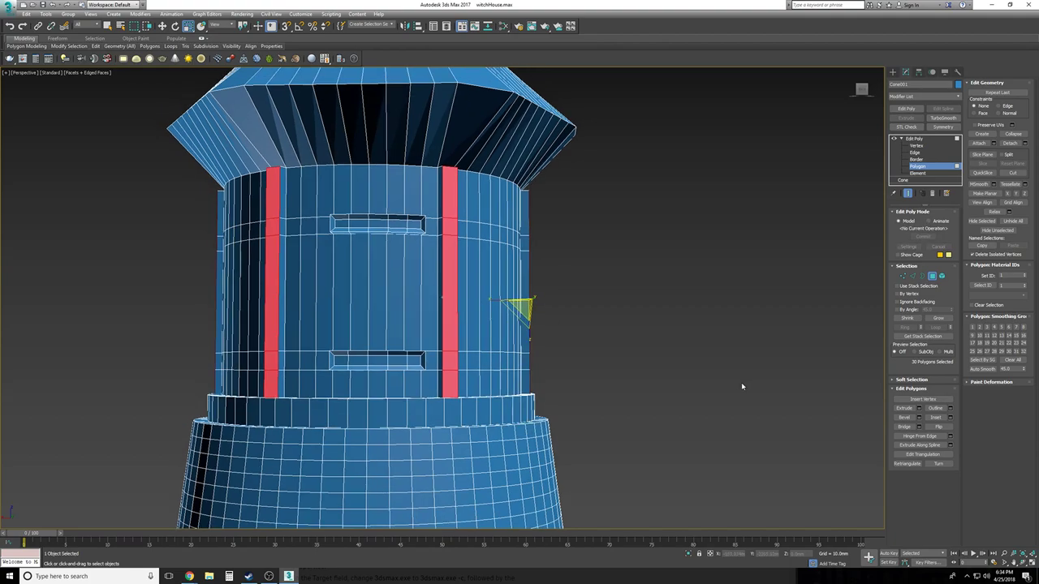
Select the polygons of the tower's middle section in the front wireframe view and check the selection in perspective
click(739, 384)
key(f)
key(F3)
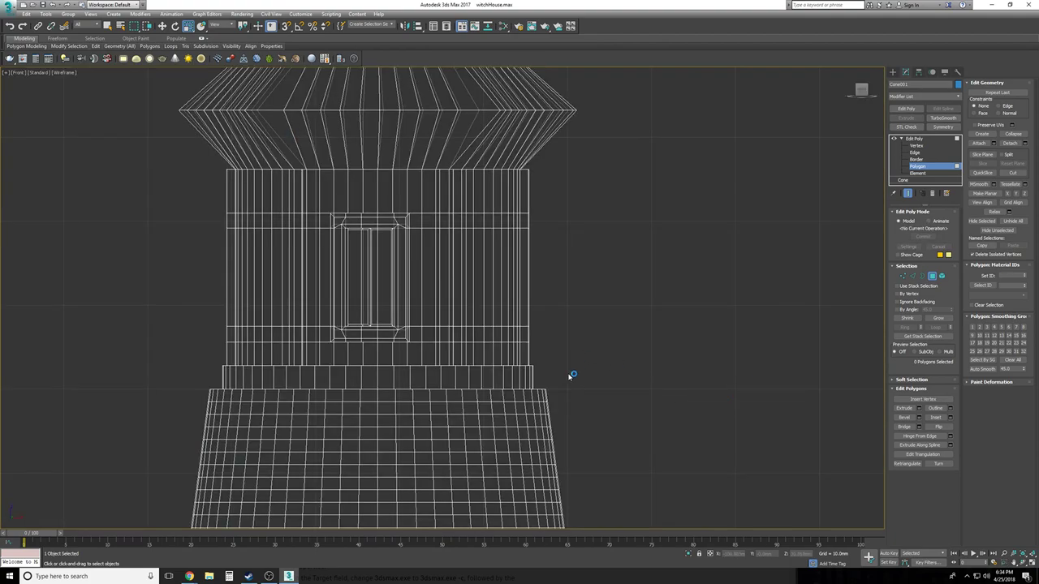
drag(183, 176, 183, 176)
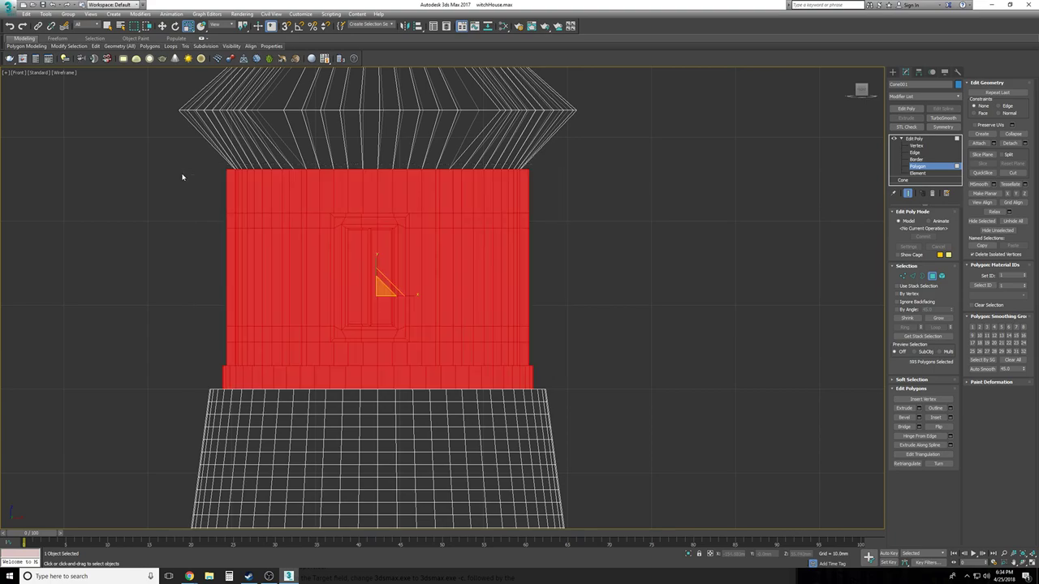
key(p)
alt+middle_drag(183, 177, 183, 176)
key(F2)
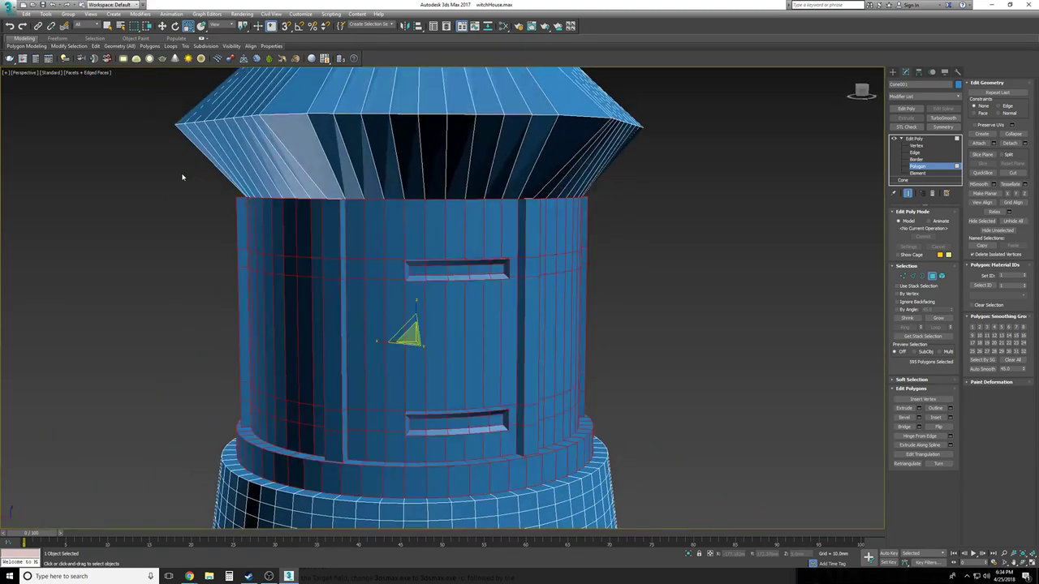
Reselect the middle section's polygons in the front wireframe view, excluding the flared roof underside, and delete them
key(f)
key(F3)
click(572, 236)
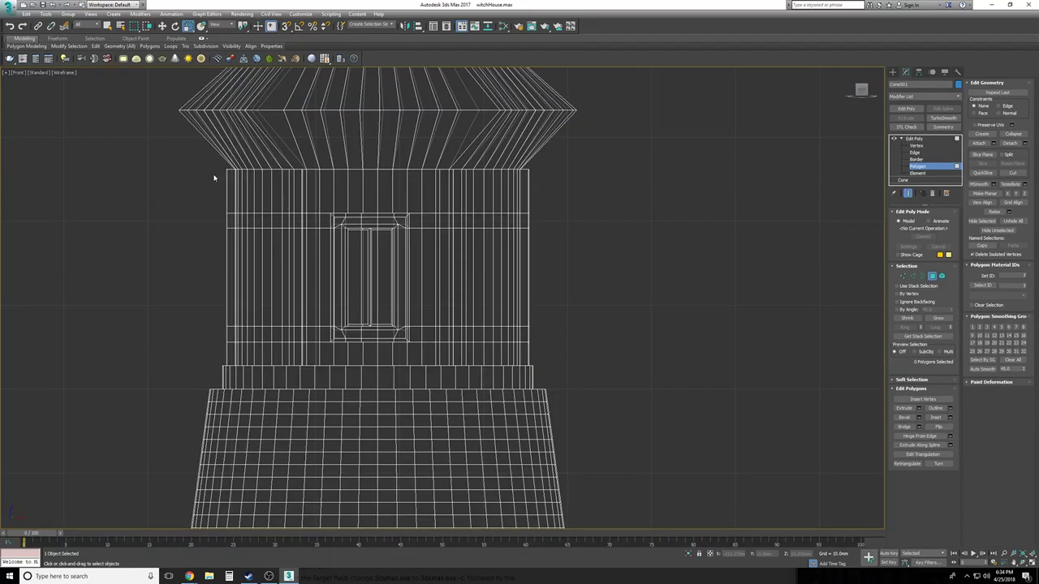
drag(413, 330, 562, 383)
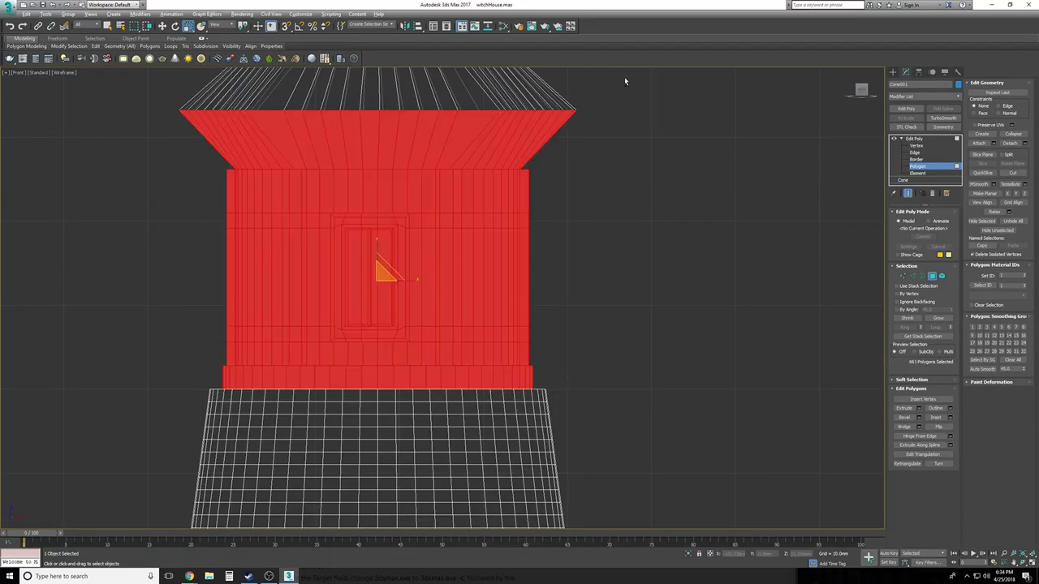
alt+drag(168, 142, 168, 139)
key(p)
key(F3)
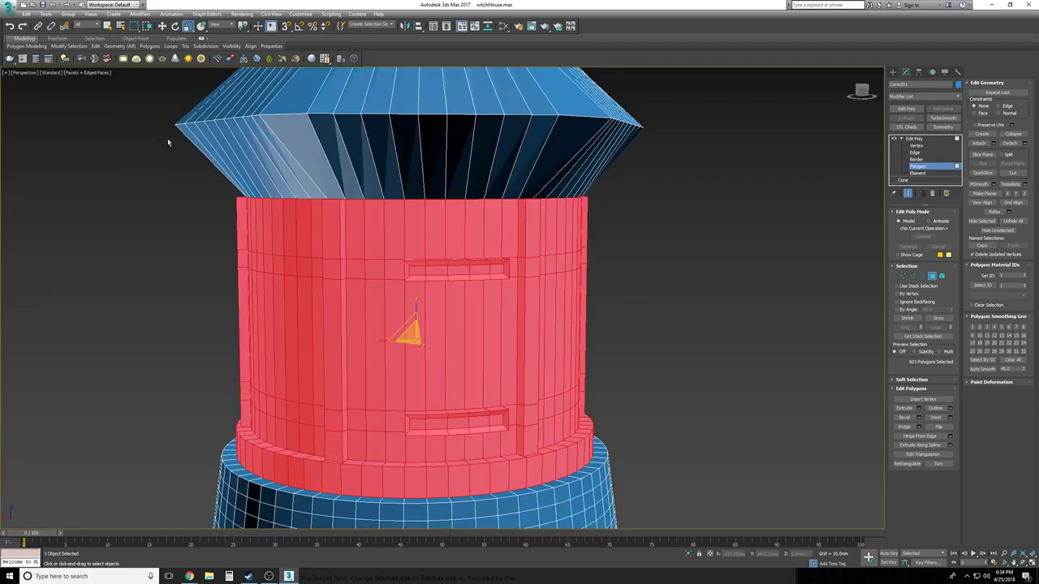
alt+middle_drag(168, 142, 167, 138)
key(Delete)
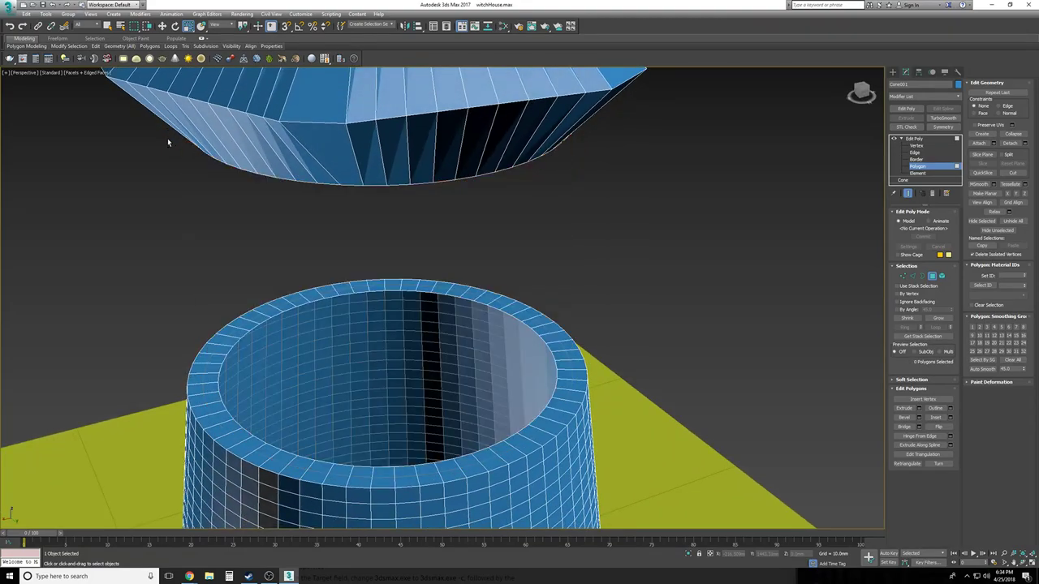
Examine the base's rim and inner wall up close in wireframe and shaded display
scroll(440, 429, up, 3)
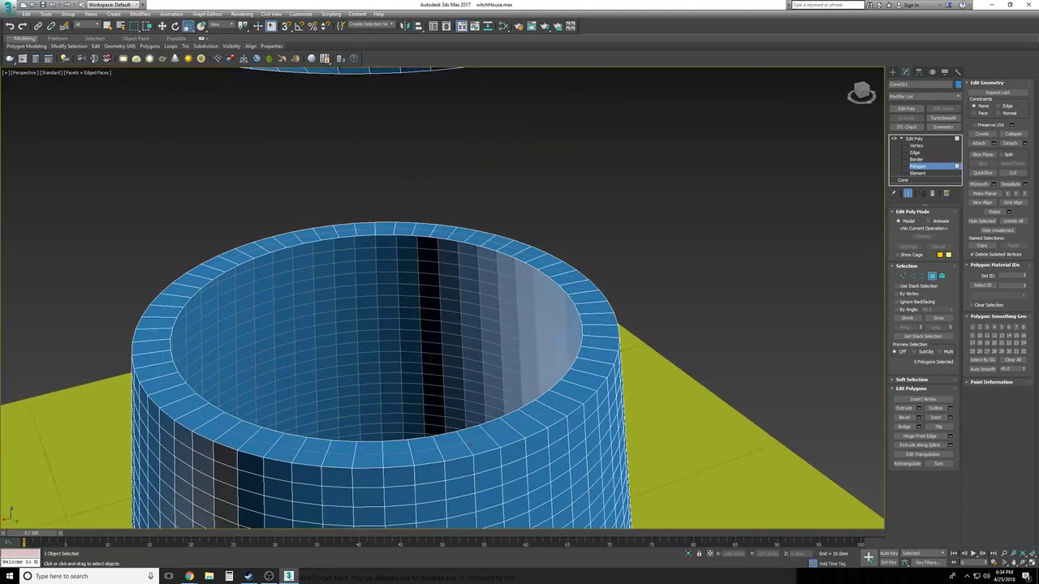
key(F3)
alt+middle_drag(744, 392, 688, 295)
click(689, 295)
scroll(686, 298, up, 5)
scroll(684, 298, up, 10)
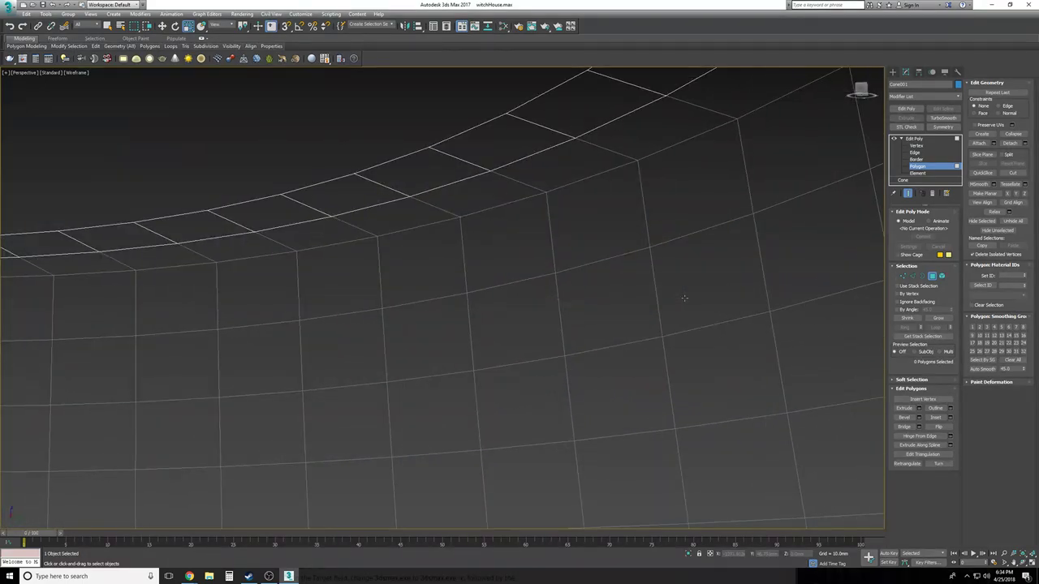
key(F3)
scroll(471, 132, up, 1)
click(385, 170)
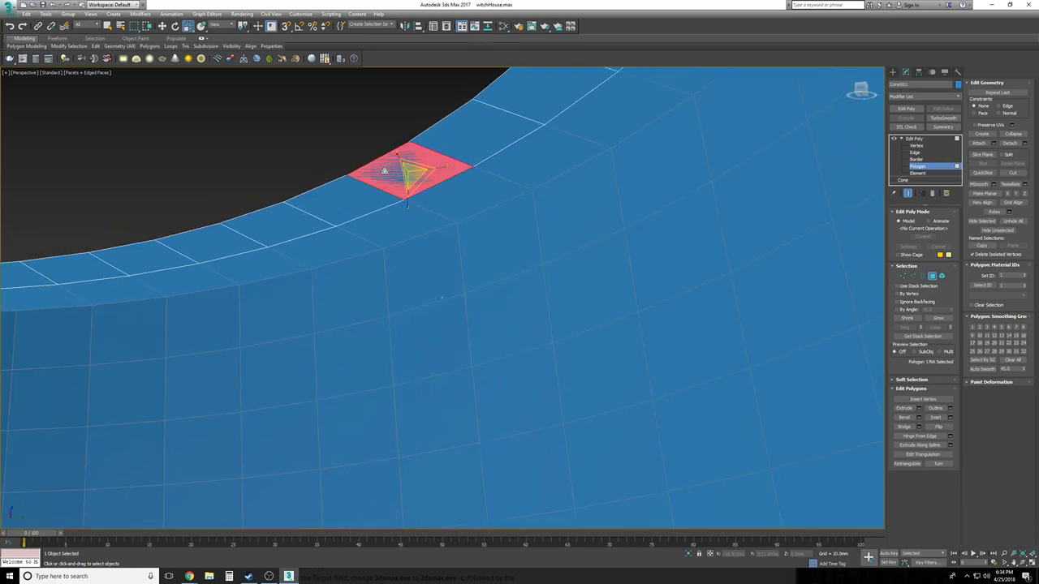
scroll(390, 195, down, 5)
mouse_move(399, 225)
alt+middle_down()
mouse_move(394, 241)
mouse_move(414, 219)
mouse_move(390, 213)
alt+middle_up()
scroll(371, 243, up, 2)
click(357, 244)
click(372, 279)
ctrl+click(382, 280)
scroll(370, 279, down, 4)
alt+middle_drag(371, 279, 371, 279)
scroll(686, 306, down, 3)
click(693, 302)
scroll(693, 302, down, 3)
scroll(693, 306, up, 3)
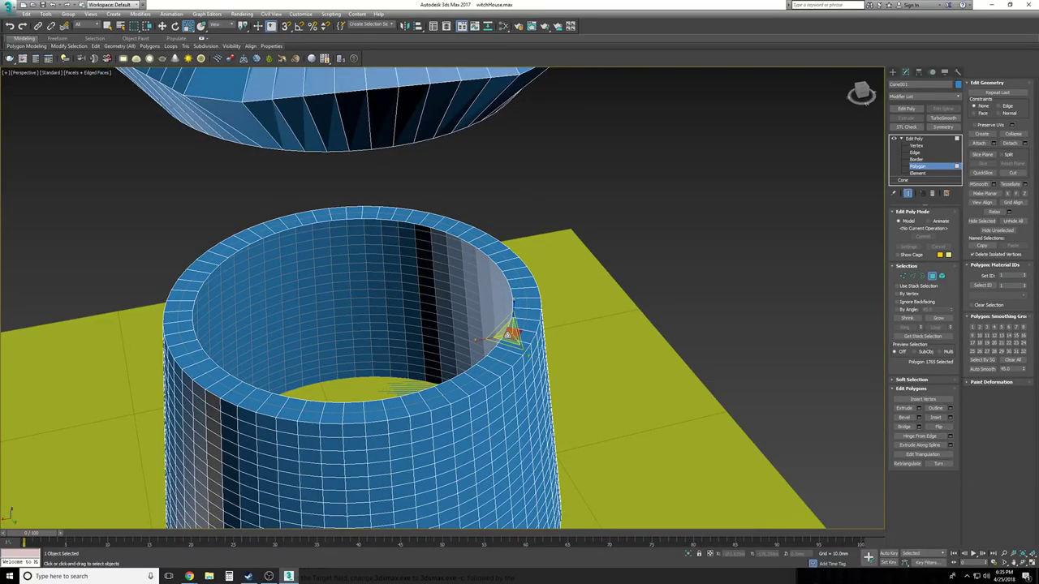
key(ctrl+z)
scroll(507, 335, up, 3)
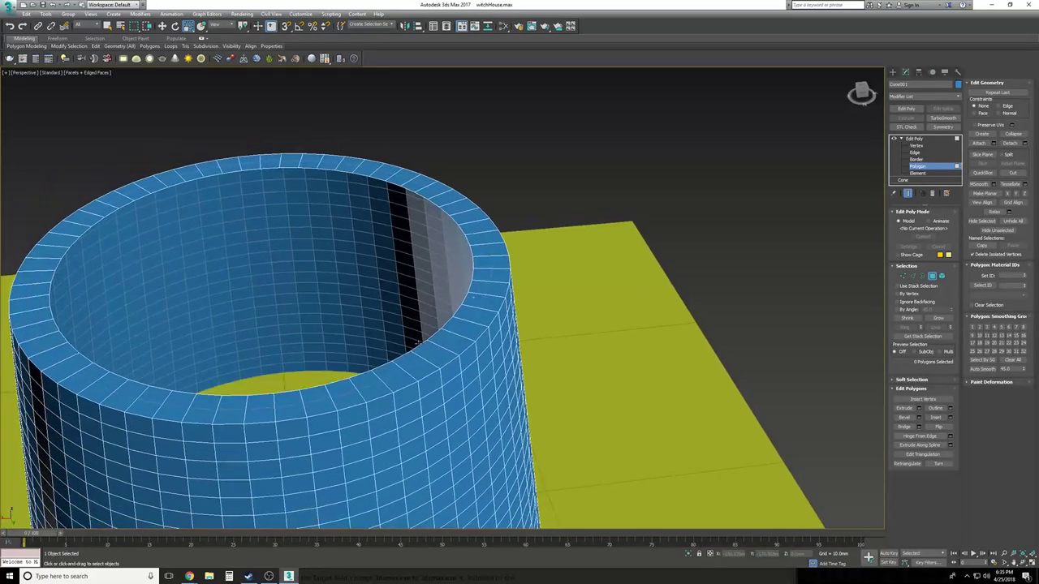
Select the rim polygons and uppermost wall row of the tower base in the front wireframe view
key(t)
middle_drag(518, 341, 467, 436)
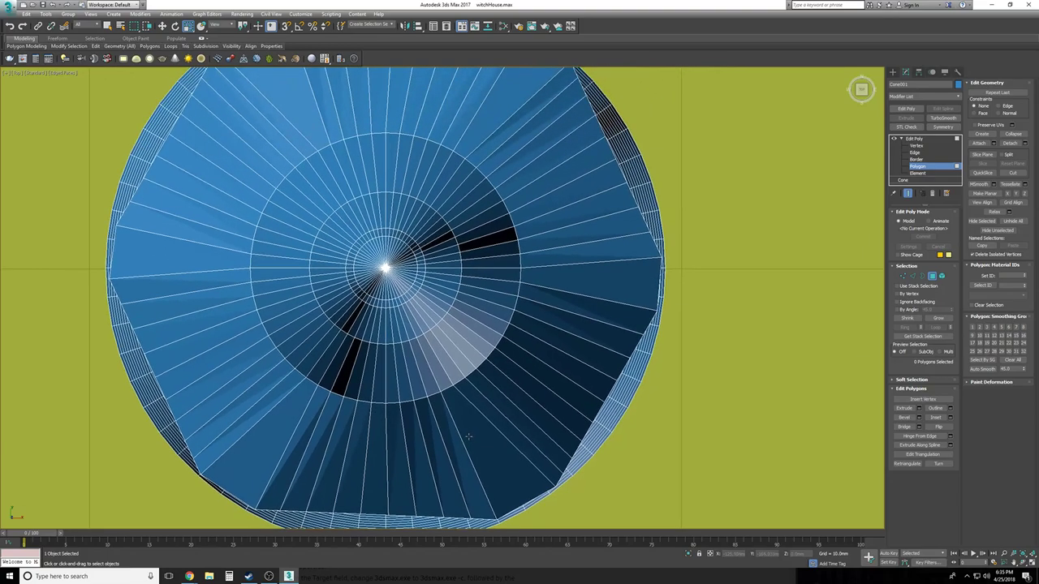
key(F3)
key(f)
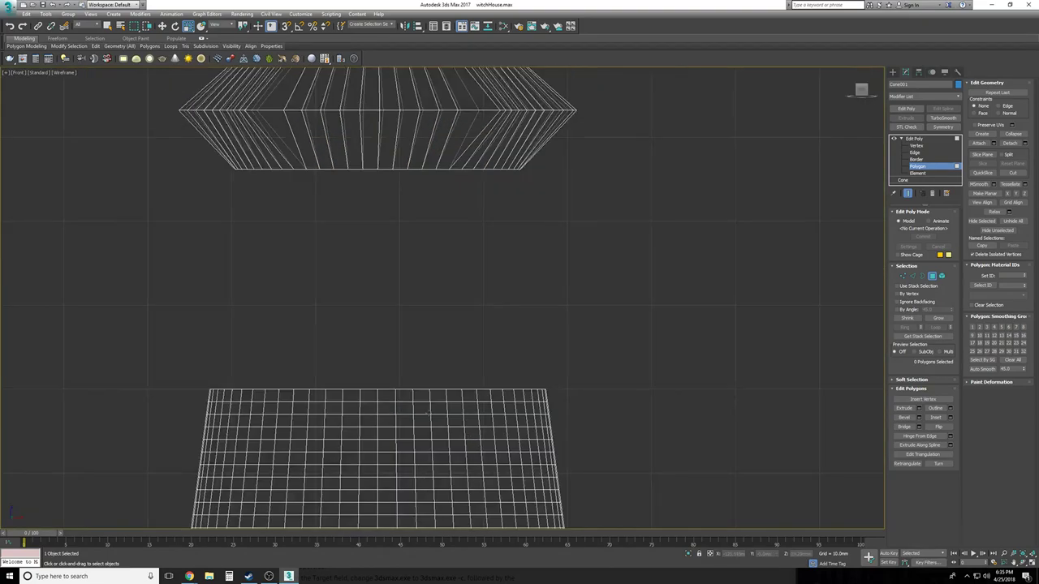
drag(187, 343, 558, 394)
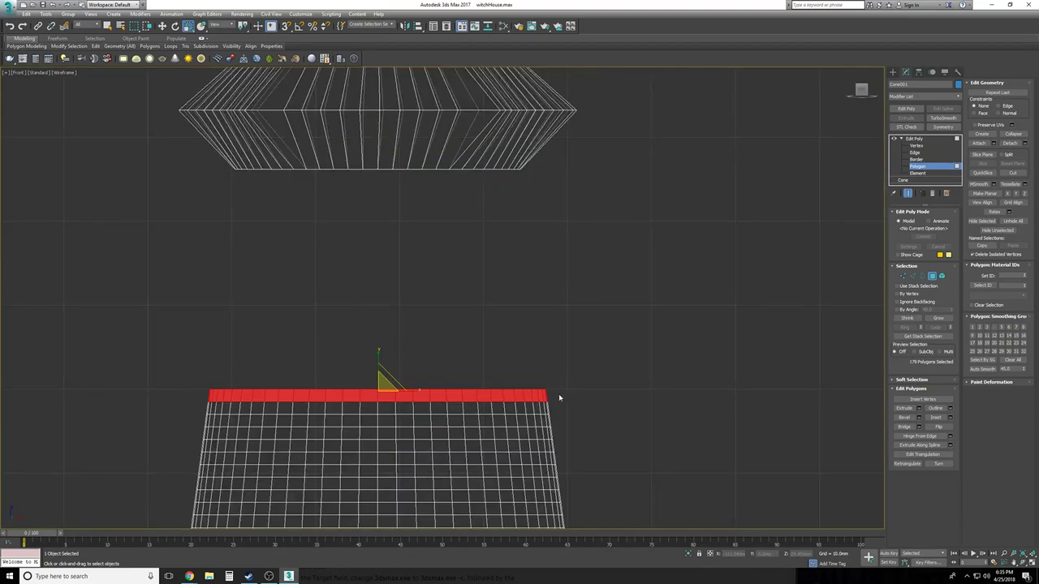
In the top view, deselect the outer polygons of the base selection along its east and south arcs
key(t)
alt+drag(697, 392, 615, 162)
alt+drag(615, 334, 606, 358)
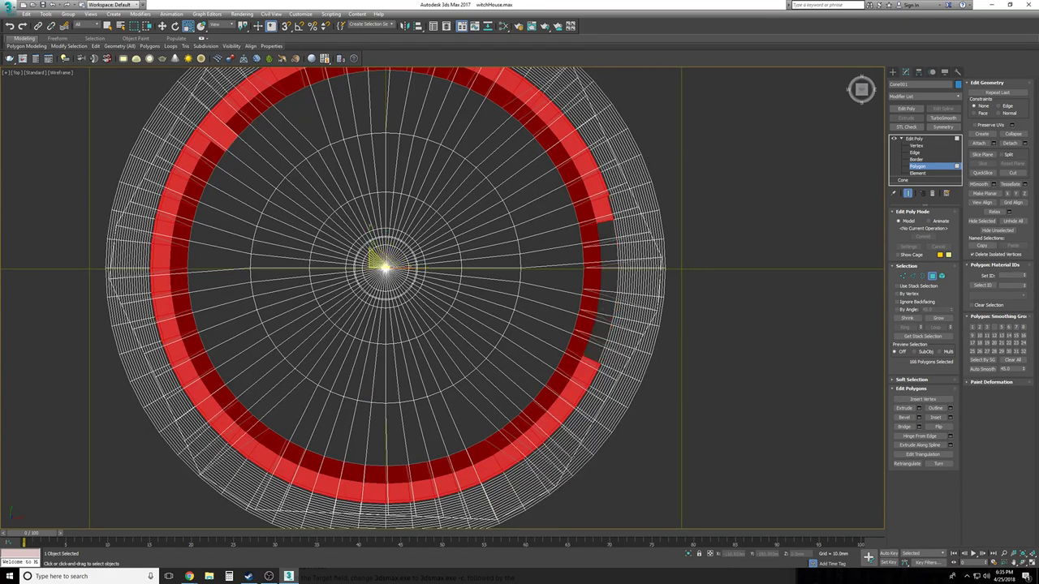
alt+drag(520, 501, 299, 493)
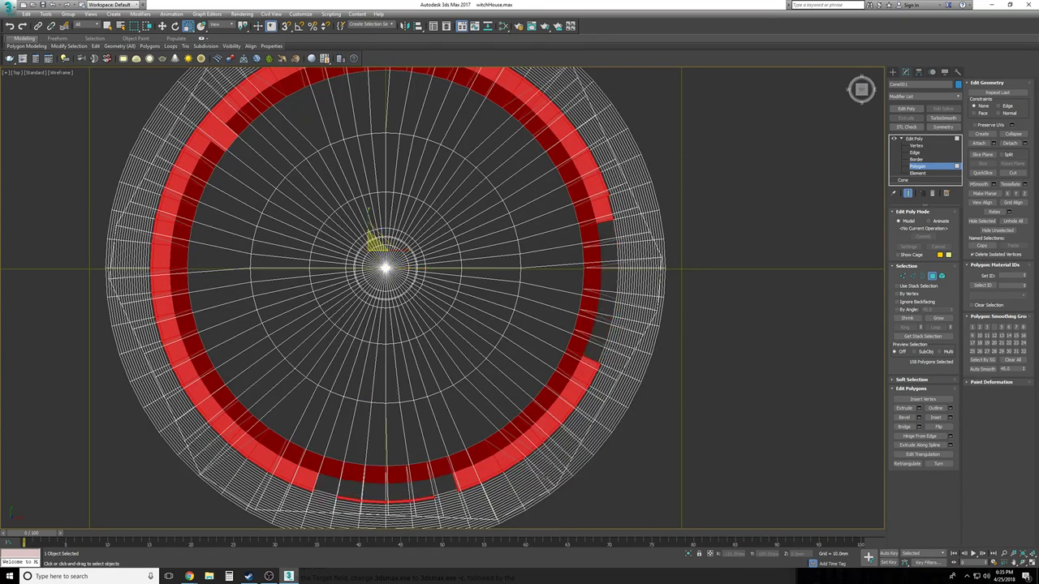
alt+click(471, 475)
alt+click(475, 475)
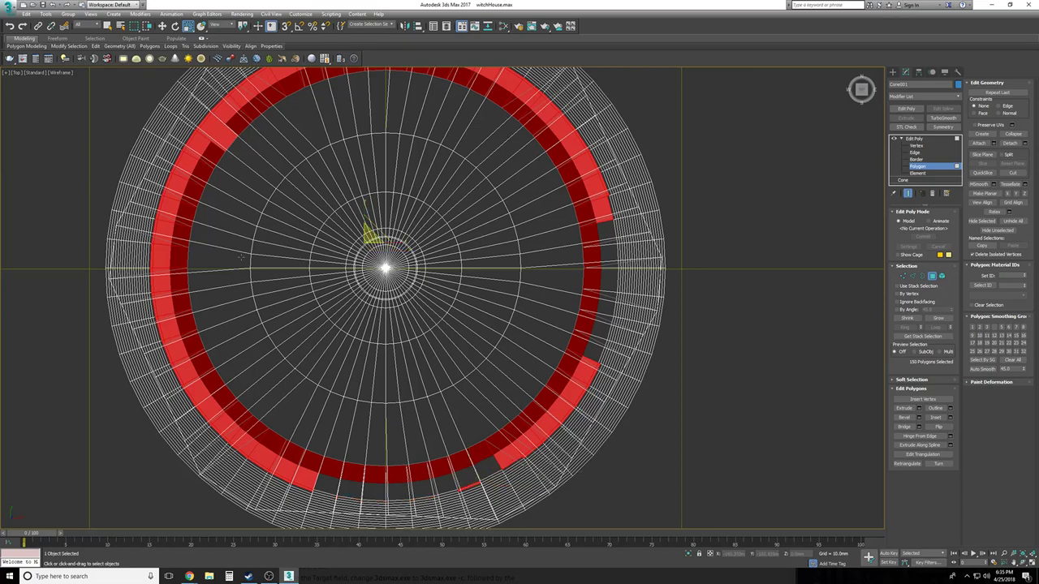
Switch to the plain selection tool and deselect the outer polygons left along the ring's southeast and east arcs
click(107, 26)
alt+click(473, 489)
alt+click(510, 459)
alt+click(556, 419)
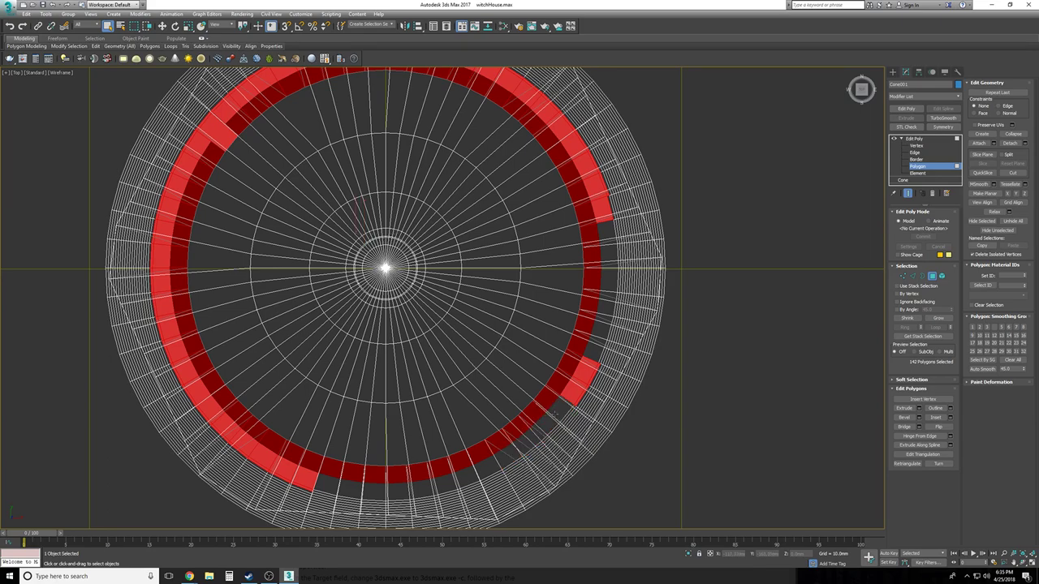
alt+click(581, 371)
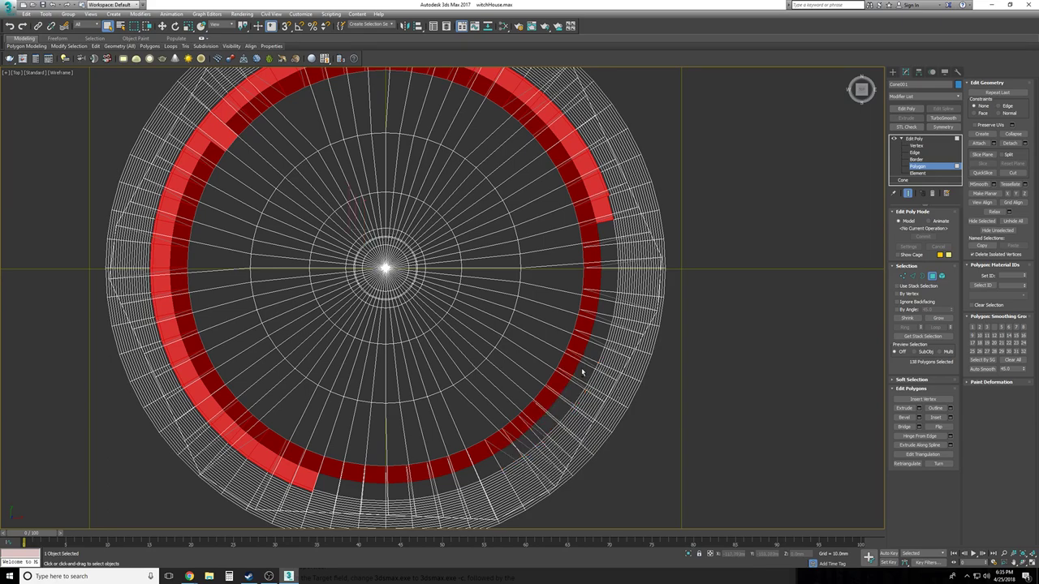
alt+click(606, 207)
middle_drag(367, 168, 349, 220)
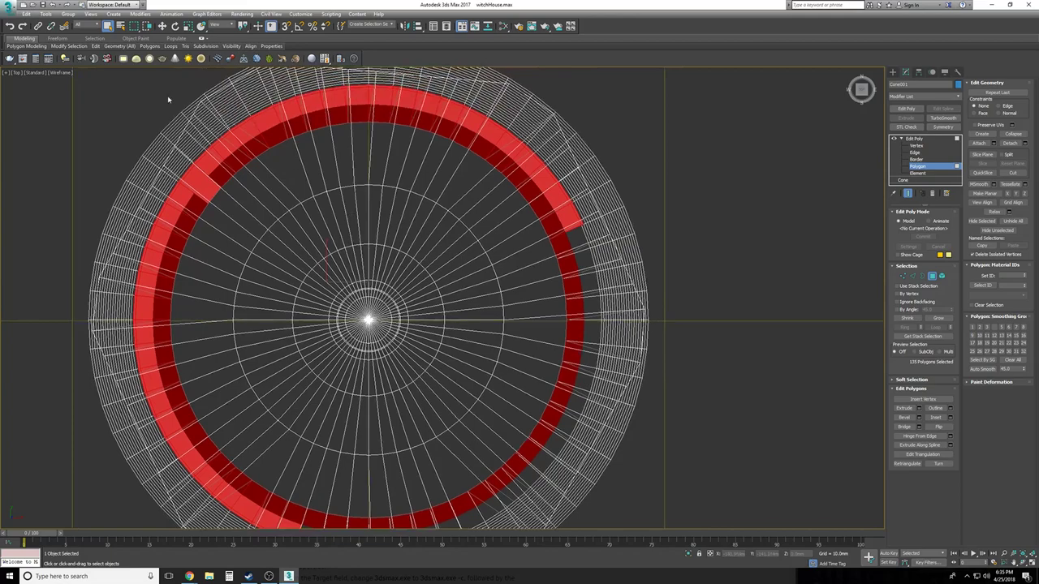
Deselect the remaining outer polygons along the north, west and southwest arcs, keeping only the inner ring selected
drag(138, 28, 136, 66)
mouse_move(228, 102)
alt+mouse_down()
mouse_move(475, 88)
mouse_move(651, 199)
alt+mouse_up()
key(space)
middle_drag(475, 371, 488, 280)
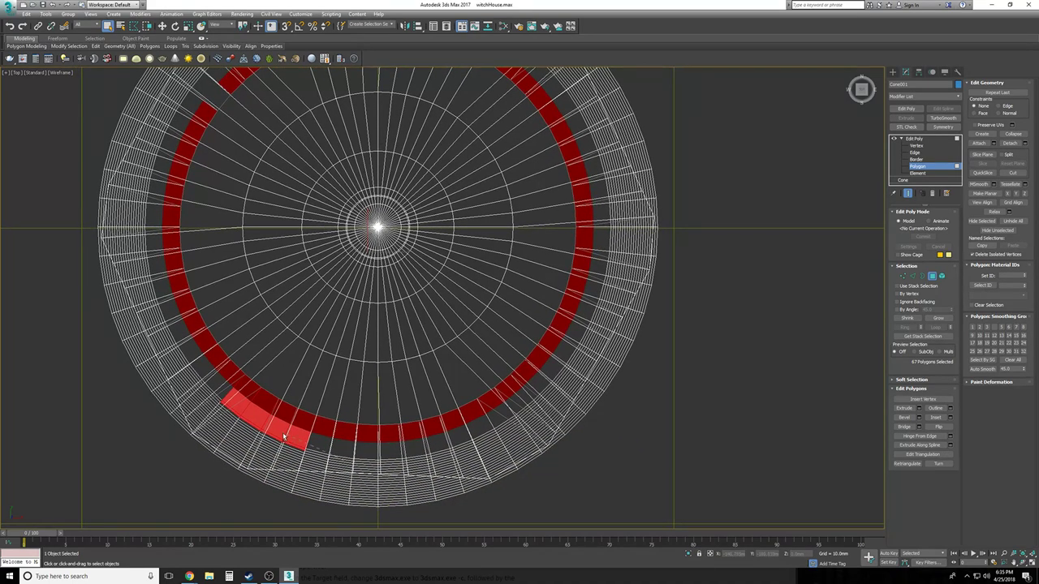
key(ctrl+z)
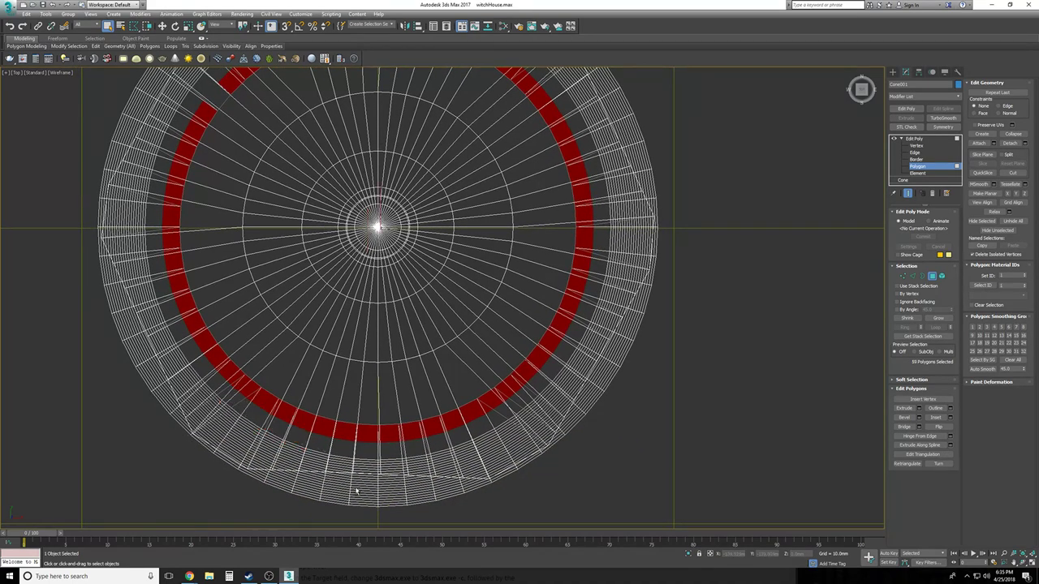
Check the inner ring selection on the base's rim in perspective and delete those polygons
key(p)
mouse_move(354, 486)
alt+middle_down()
mouse_move(454, 455)
mouse_move(276, 375)
alt+middle_up()
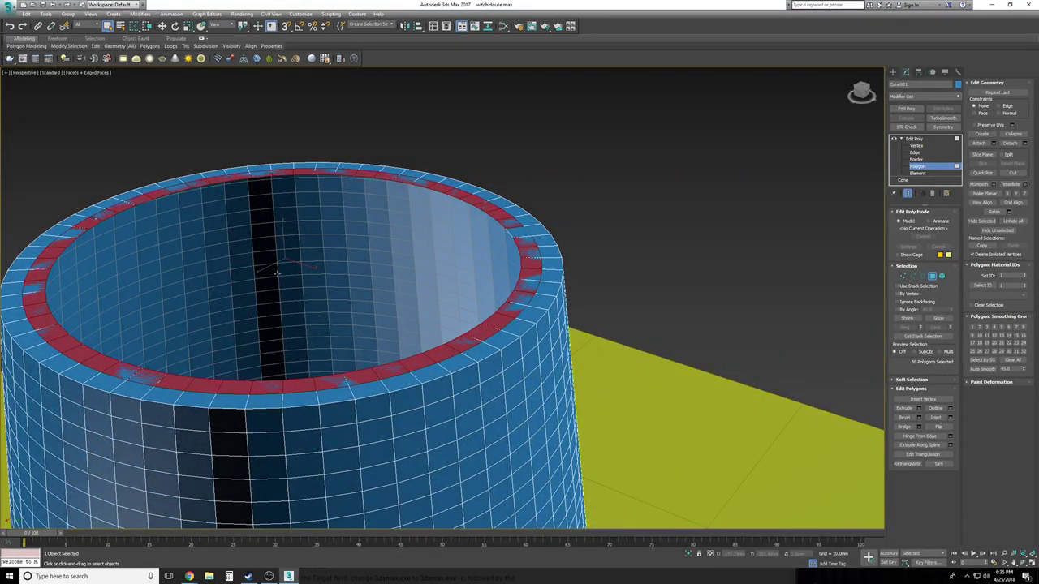
alt+middle_drag(277, 274, 271, 274)
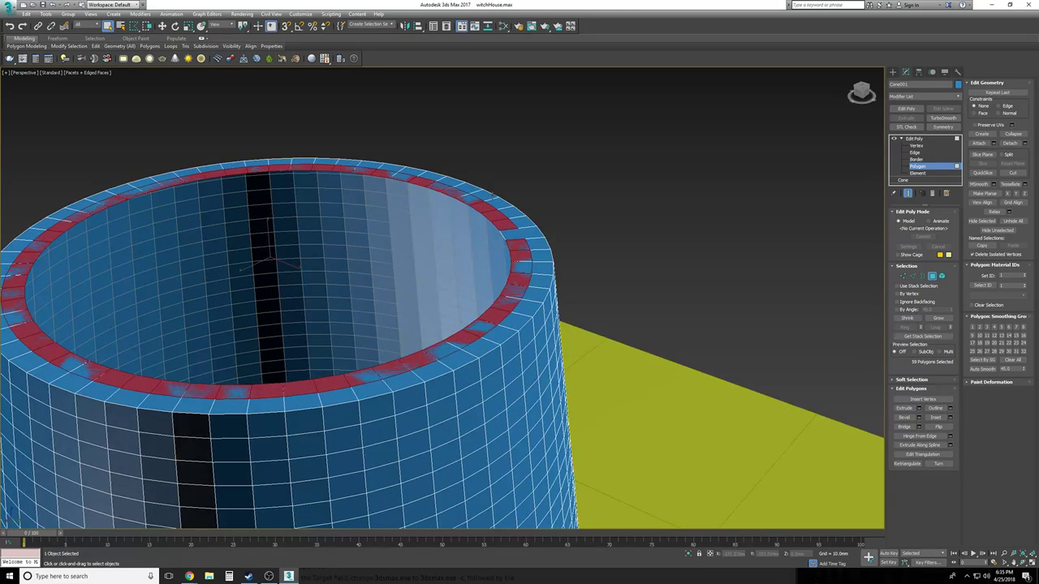
key(Delete)
scroll(491, 195, down, 5)
alt+middle_drag(491, 195, 424, 172)
scroll(424, 172, down, 1)
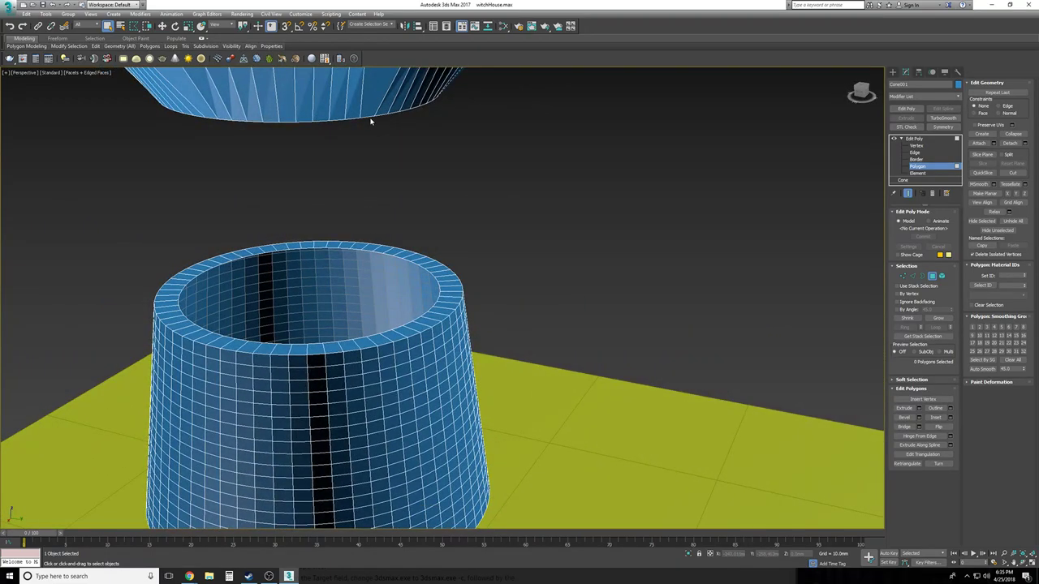
click(368, 116)
click(402, 208)
click(915, 153)
click(340, 122)
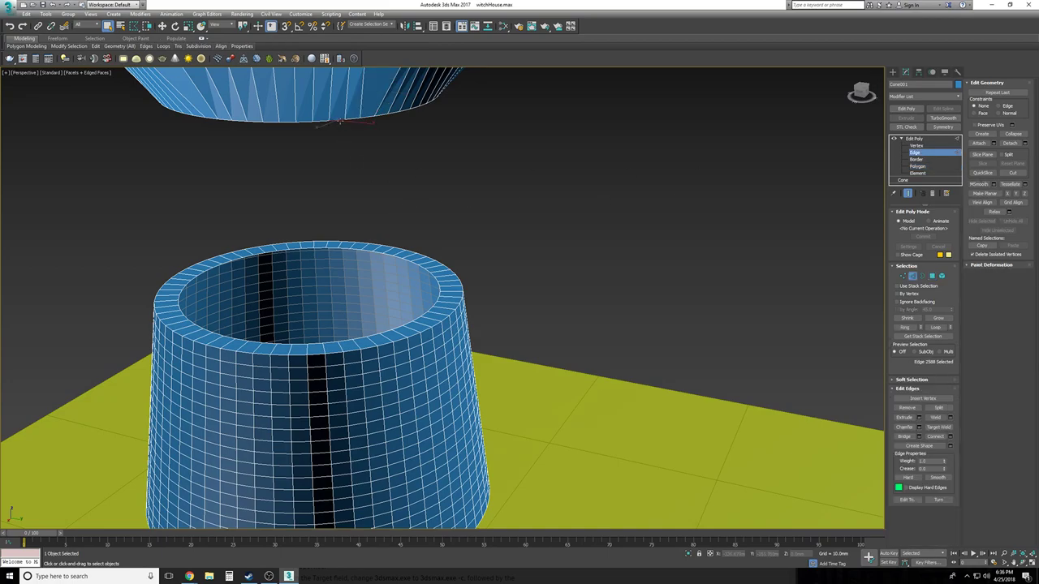
click(347, 340)
key(t)
key(F3)
key(z)
key(F3)
scroll(388, 350, down, 4)
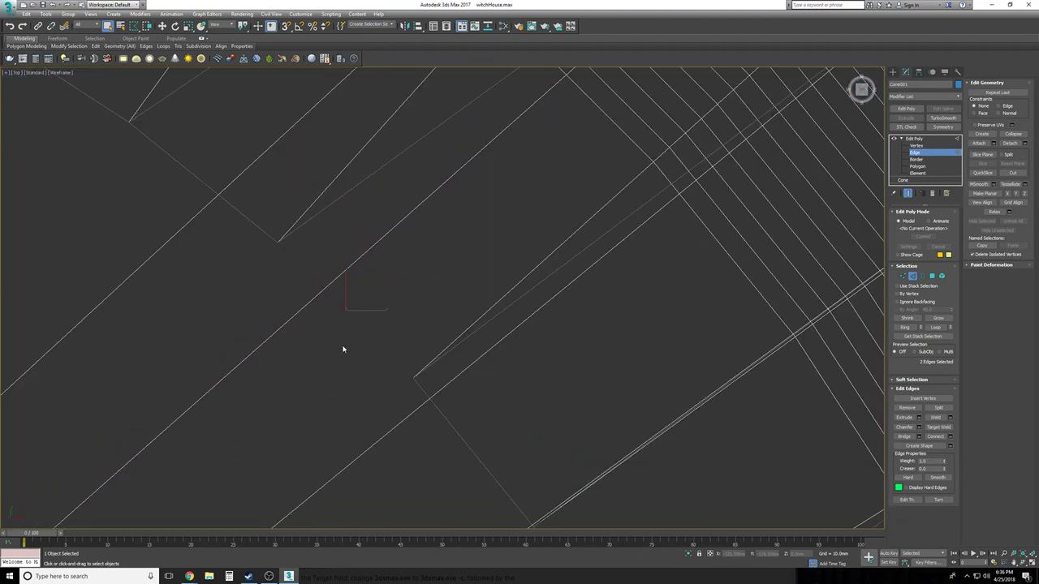
click(357, 331)
key(w)
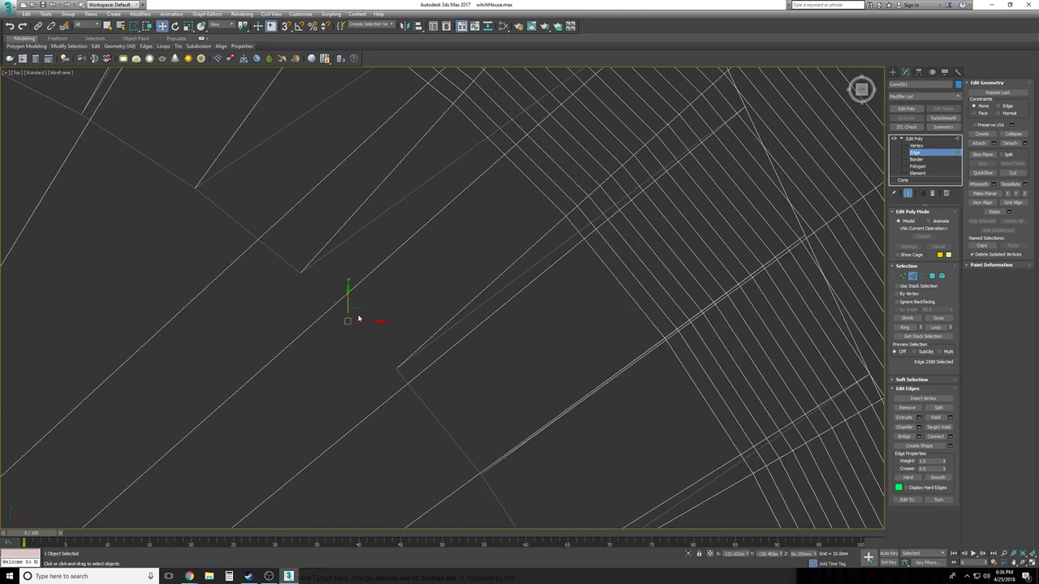
drag(364, 304, 383, 300)
key(ctrl+z)
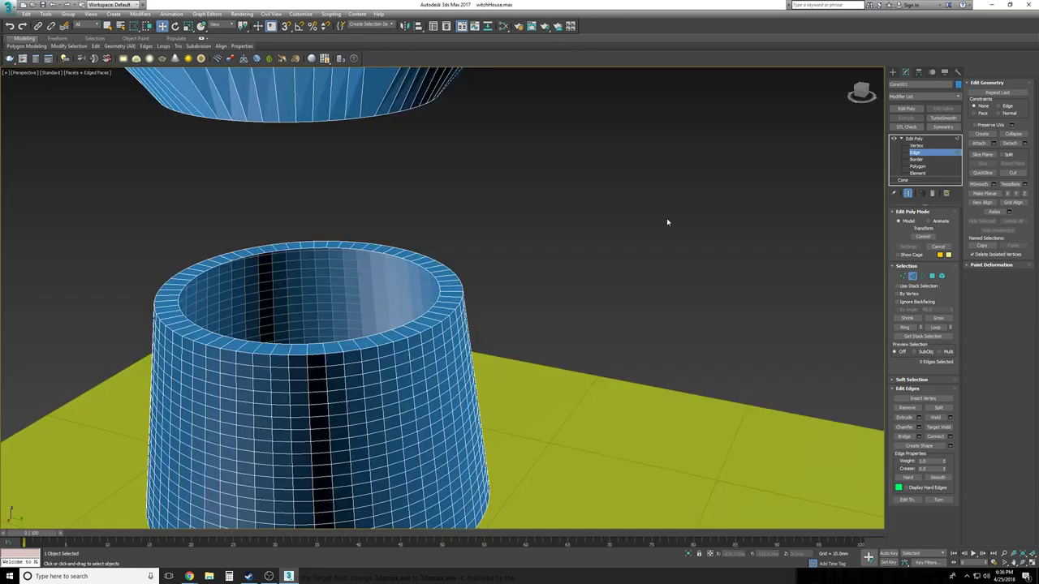
Select the open border under the flared roof together with the inner border of the base's rim
mouse_move(668, 222)
alt+middle_down()
mouse_move(482, 186)
mouse_move(510, 222)
mouse_move(527, 369)
alt+middle_up()
scroll(482, 185, up, 5)
scroll(482, 185, down, 5)
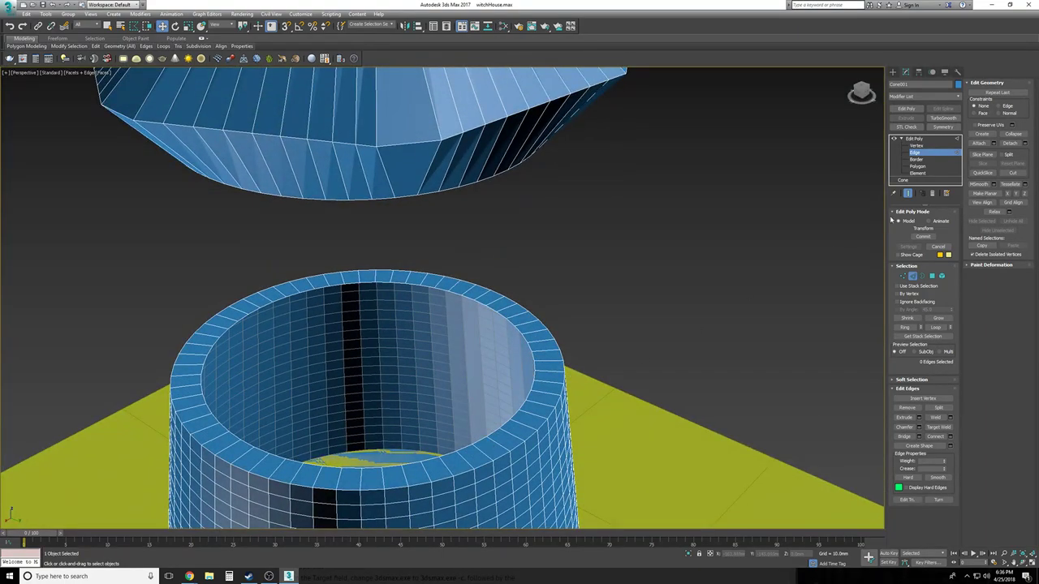
click(917, 159)
click(461, 187)
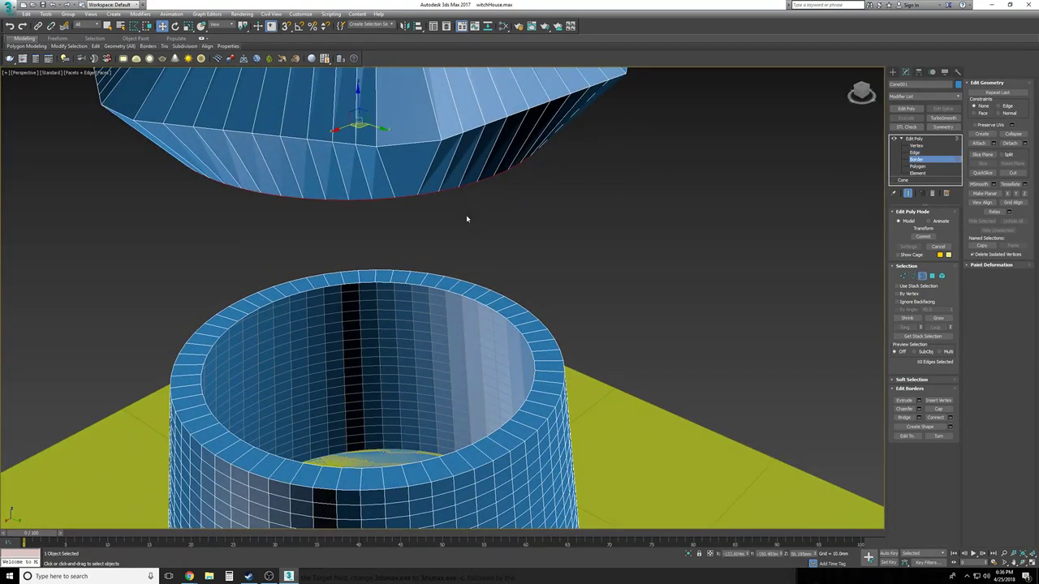
ctrl+click(473, 301)
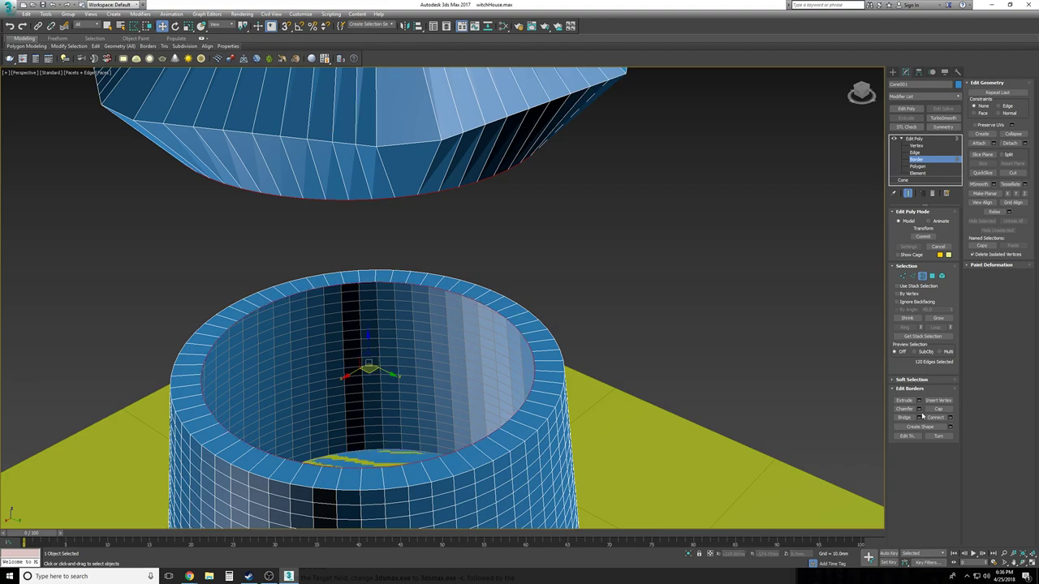
Bridge the two selected borders to form a new wall between base and roof
click(920, 417)
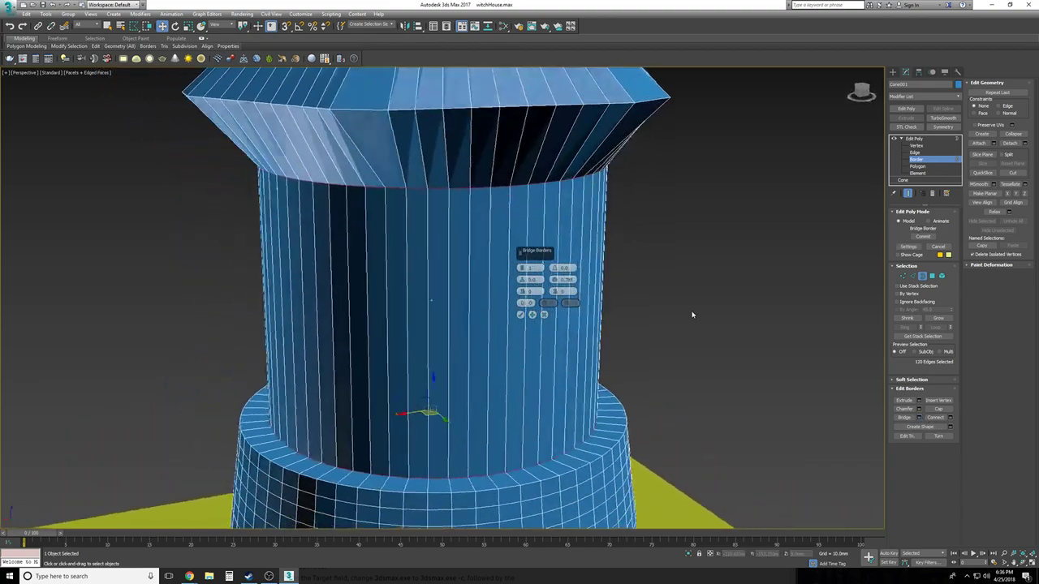
scroll(692, 314, down, 3)
click(520, 314)
scroll(664, 317, down, 2)
mouse_move(666, 317)
alt+middle_down()
mouse_move(637, 292)
mouse_move(666, 337)
mouse_move(666, 319)
alt+middle_up()
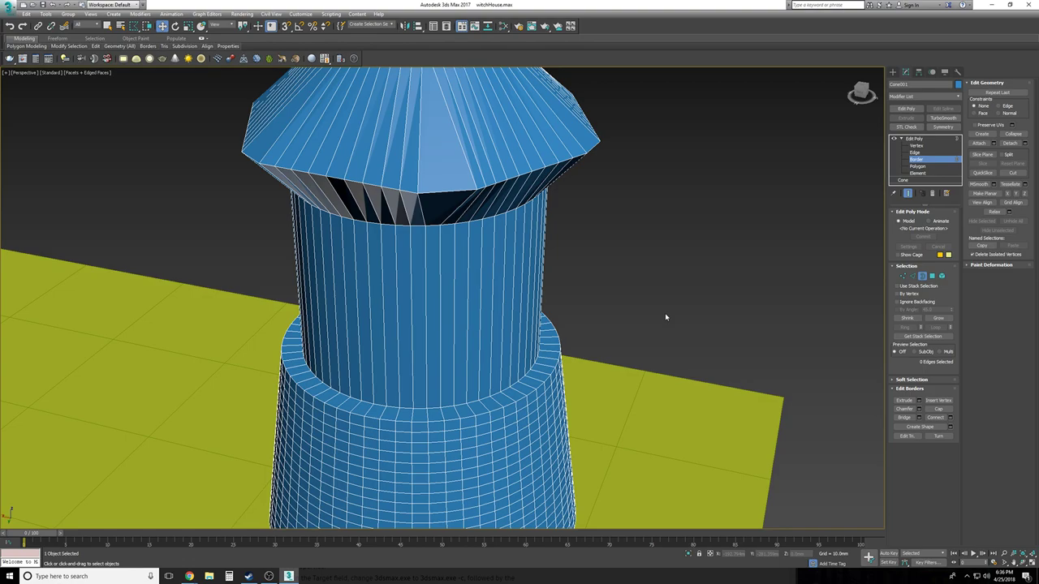
Leave border editing and add a second Edit Poly modifier to the tower
key(shift+z)
key(shift+z)
key(shift+z)
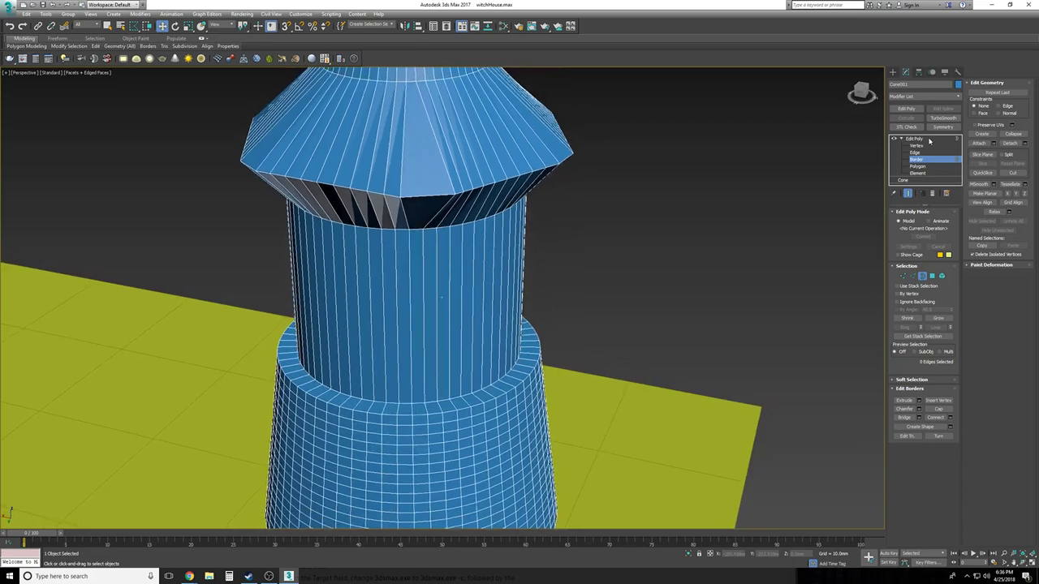
click(910, 139)
click(897, 139)
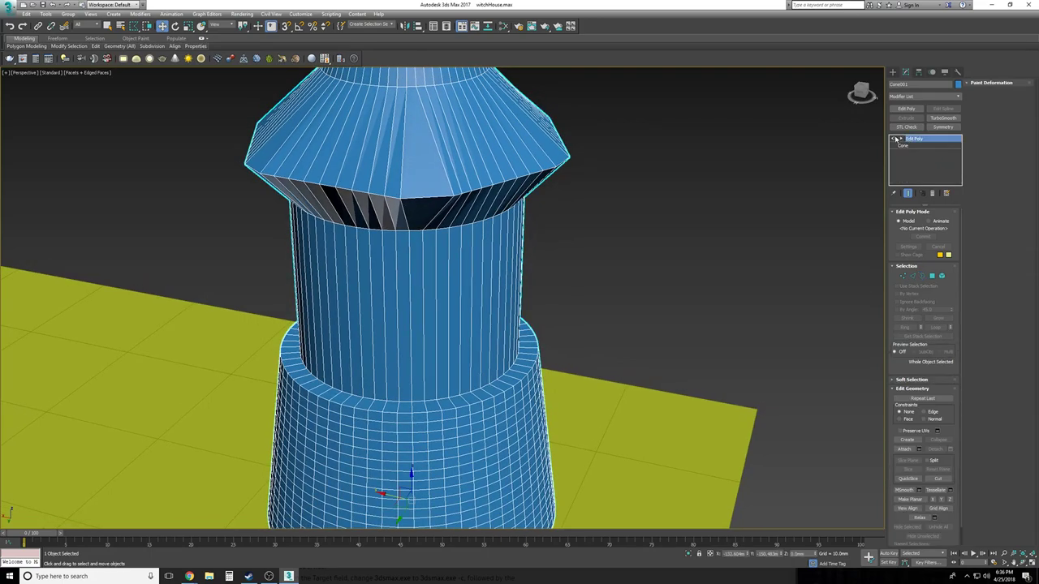
key(shift+z)
key(shift+z)
key(shift+z)
key(shift+z)
key(shift+z)
key(shift+z)
key(shift+z)
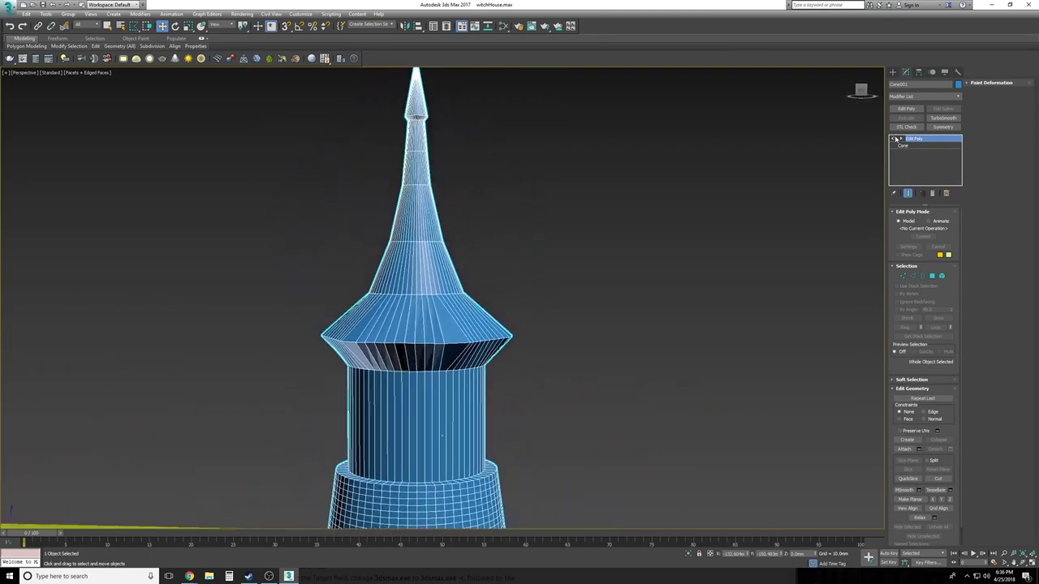
click(906, 108)
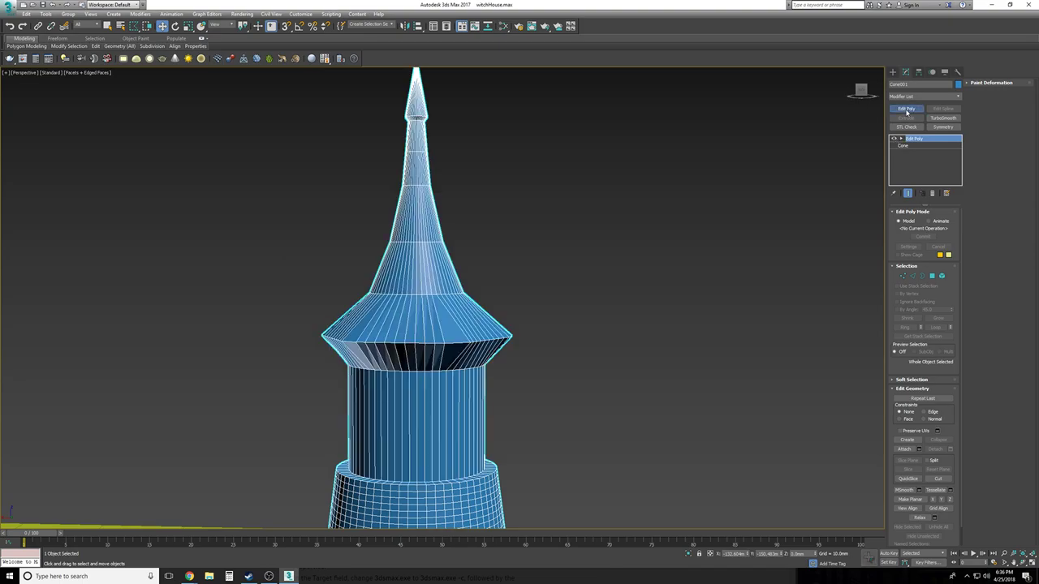
Select all the vertical edges of the bridged wall at the edge level of the new Edit Poly modifier
key(shift+z)
key(shift+z)
key(shift+z)
key(shift+z)
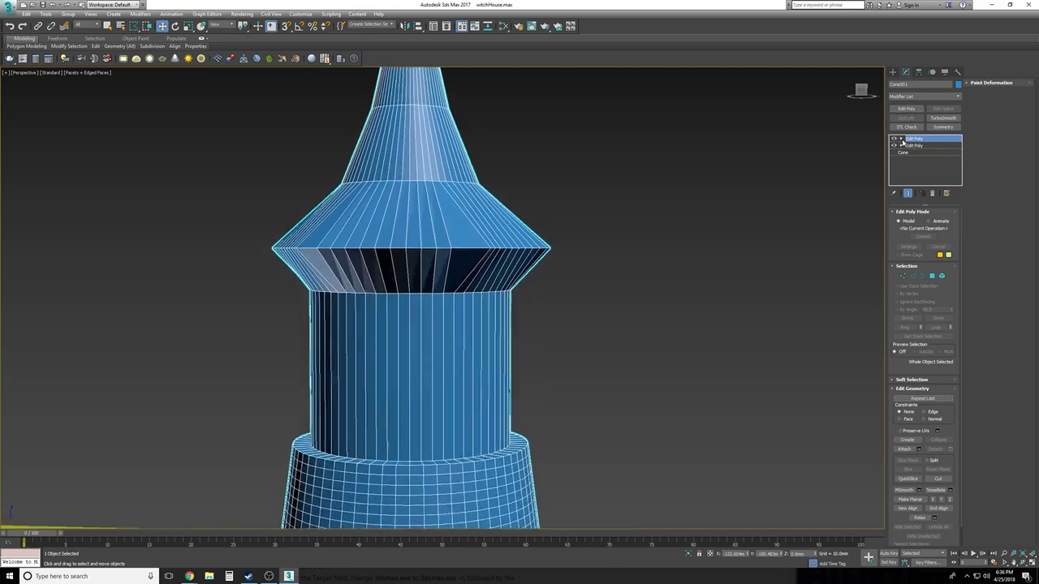
key(shift+z)
key(shift+z)
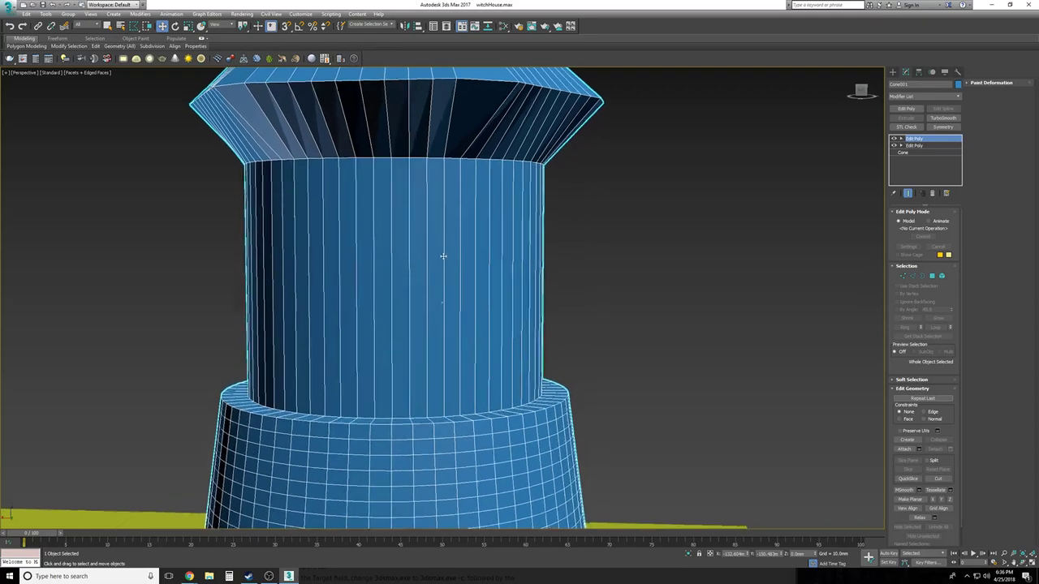
click(901, 139)
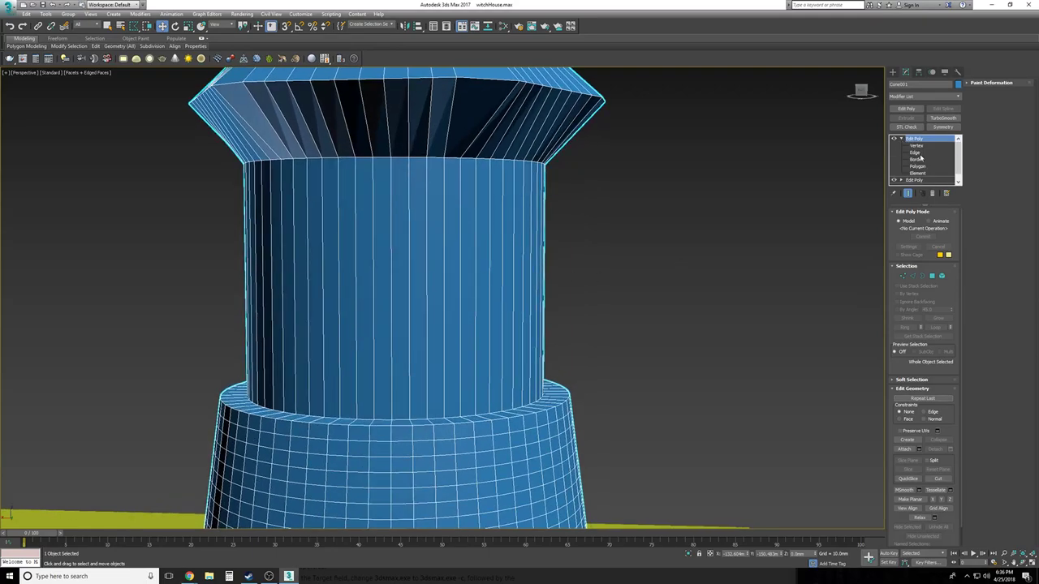
click(915, 153)
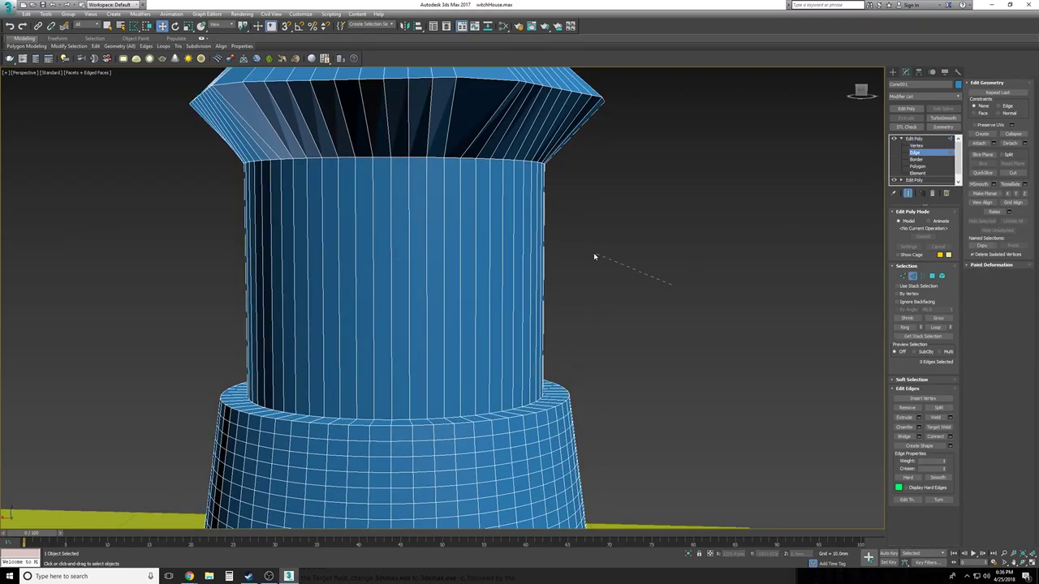
drag(134, 26, 134, 42)
drag(643, 231, 83, 269)
Connect the selected wall edges with 5 segments to add five horizontal edge loops around the wall
click(949, 436)
scroll(661, 371, up, 2)
click(522, 267)
click(522, 267)
click(522, 266)
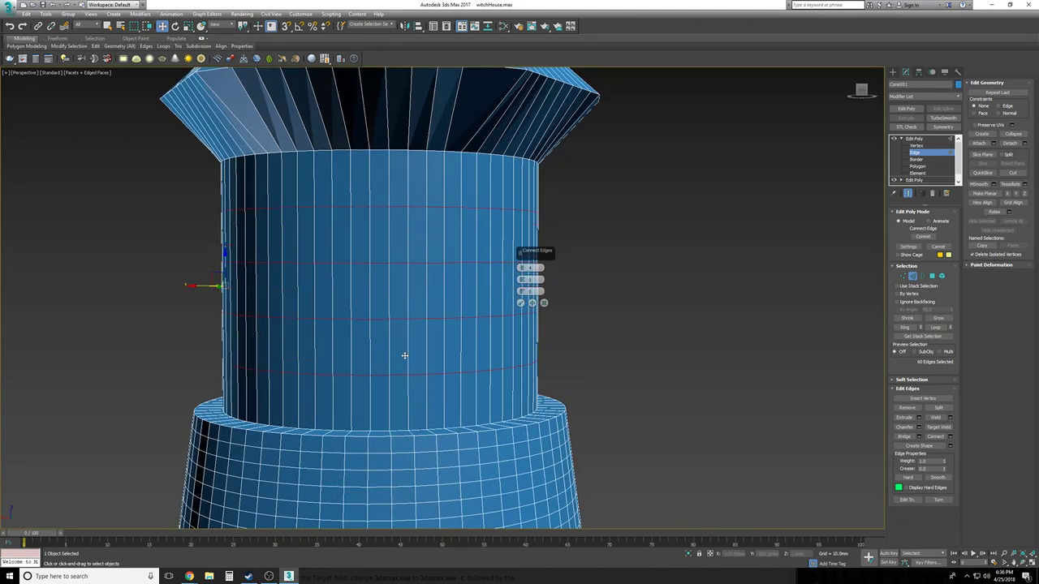
click(522, 266)
click(520, 303)
alt+middle_drag(692, 346, 687, 348)
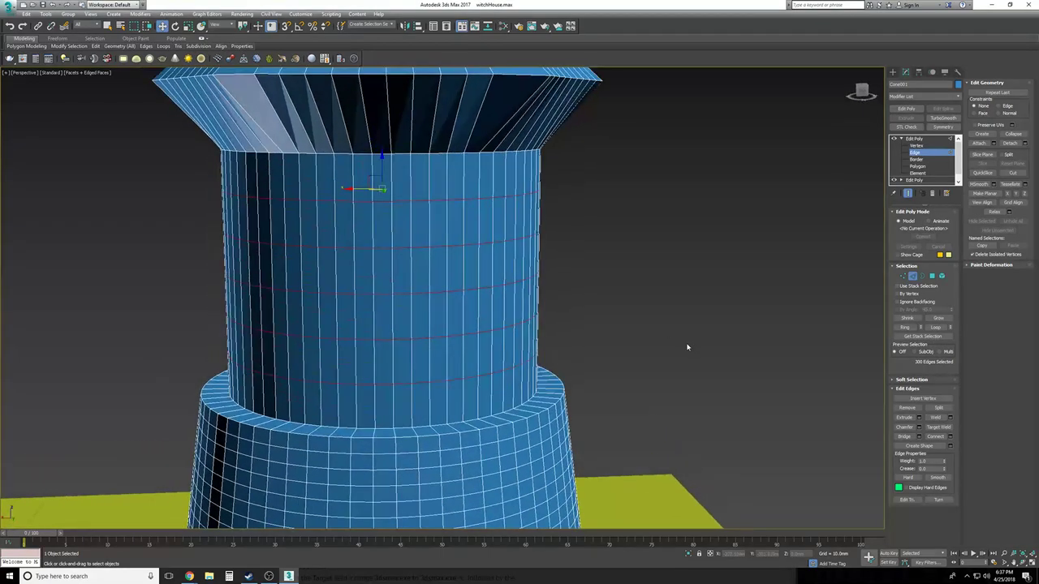
In the front view, lower the three bottom edge loops, placing one just above the base and two close together above it
key(f)
key(F3)
drag(378, 174, 375, 198)
alt+drag(214, 353, 582, 429)
drag(379, 203, 379, 210)
alt+drag(222, 326, 571, 362)
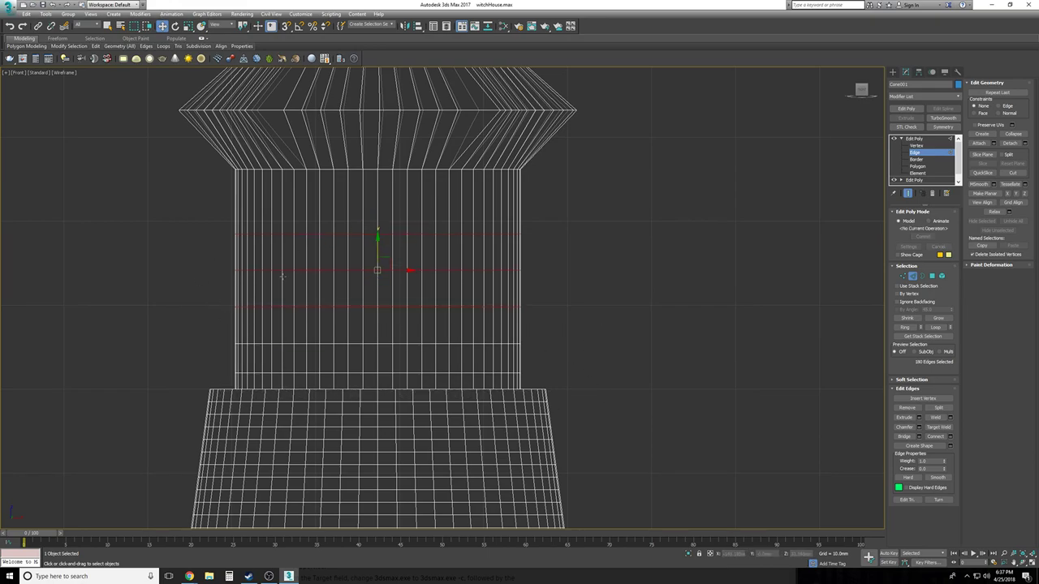
drag(377, 245, 375, 267)
alt+drag(207, 319, 547, 343)
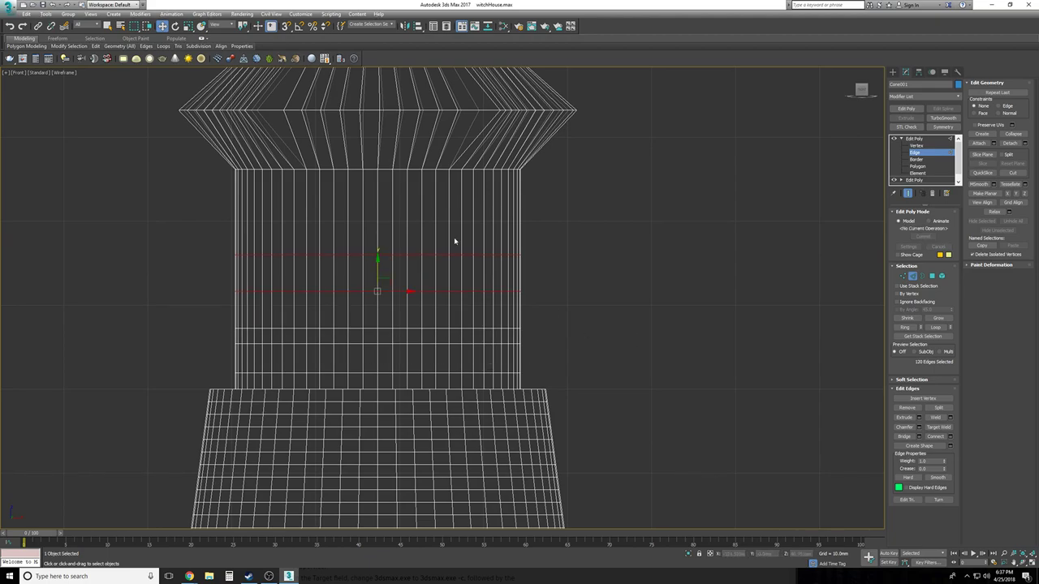
Raise the two remaining edge loops close together beneath the roof, then deselect them and check the spacing in perspective
drag(375, 261, 383, 210)
alt+drag(253, 217, 258, 217)
drag(378, 216, 381, 190)
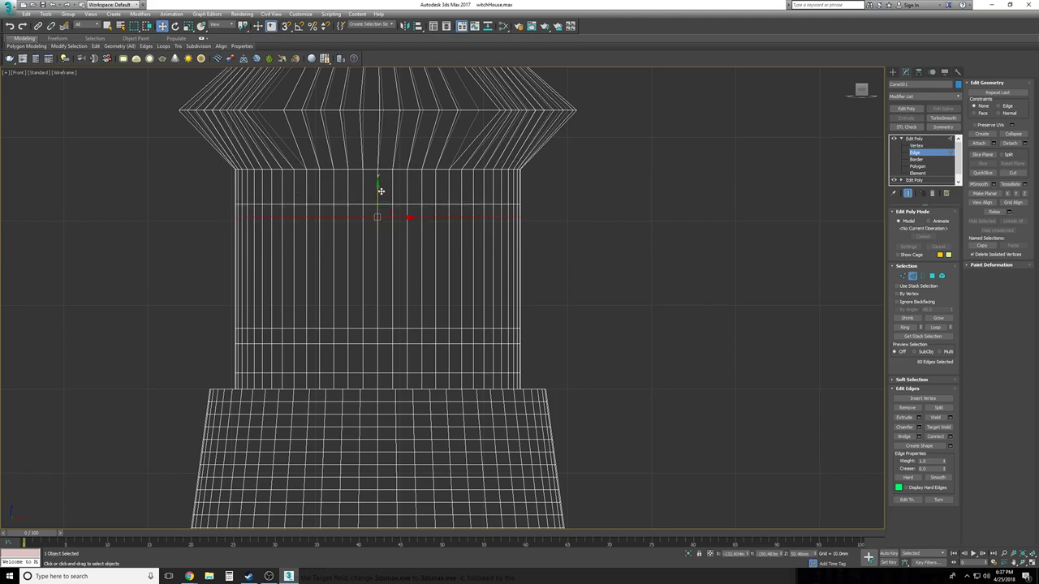
key(p)
click(762, 284)
alt+middle_drag(761, 284, 679, 291)
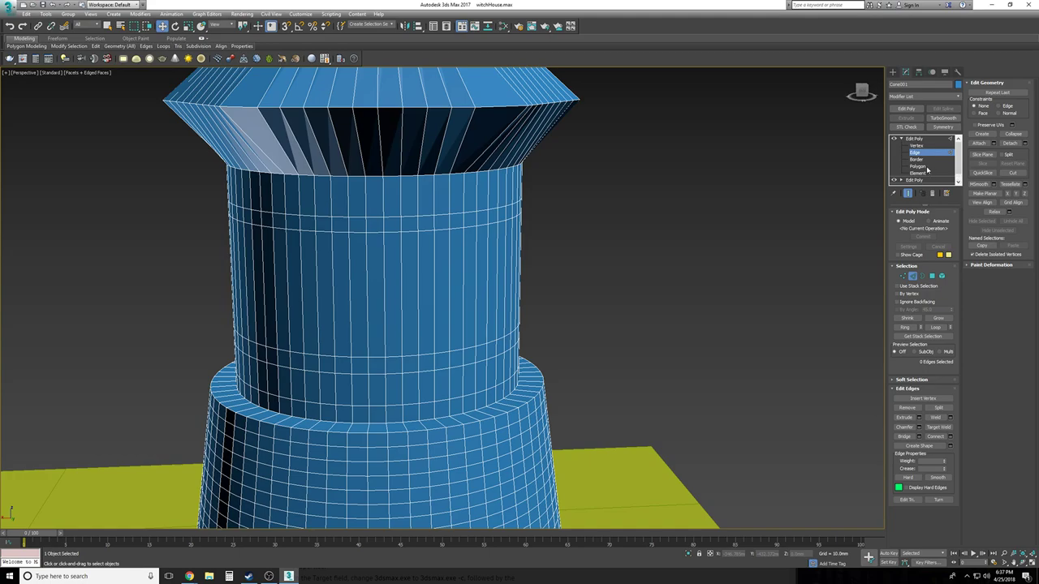
alt+middle_drag(601, 349, 394, 406)
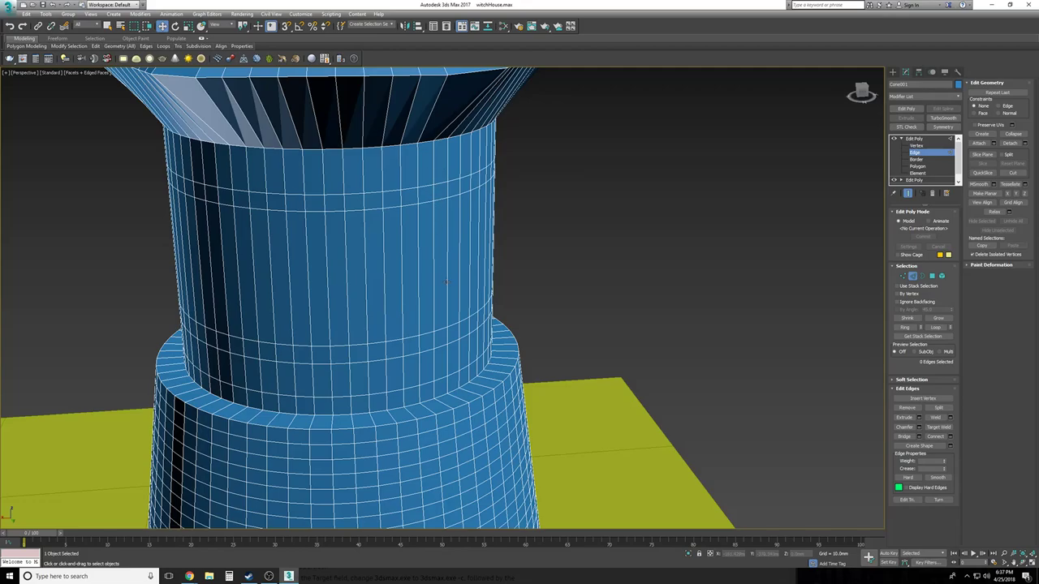
scroll(446, 282, up, 3)
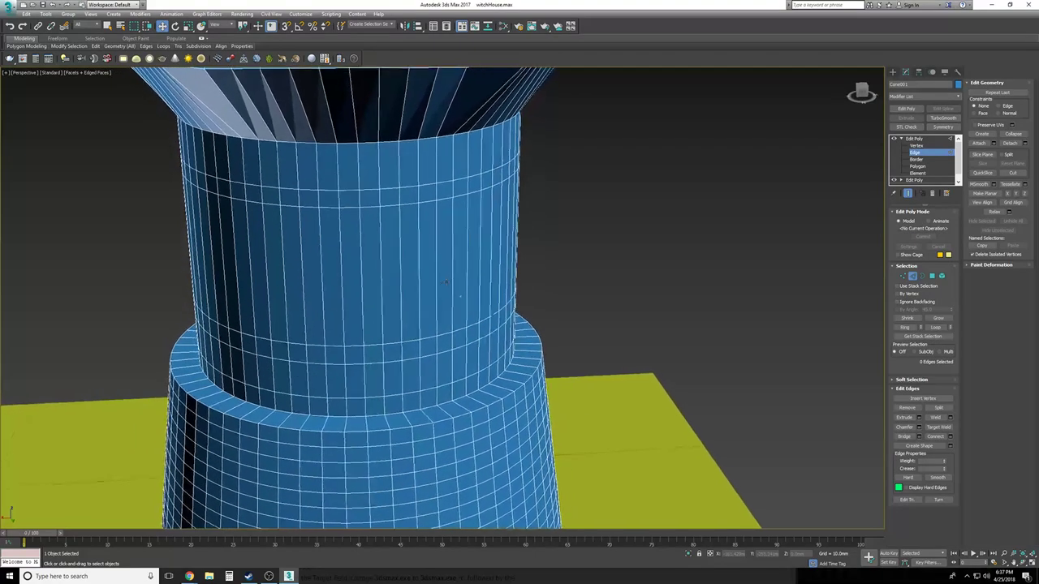
Select the lowest ring of wall polygons directly above the base in the front view
key(f)
drag(549, 385, 211, 384)
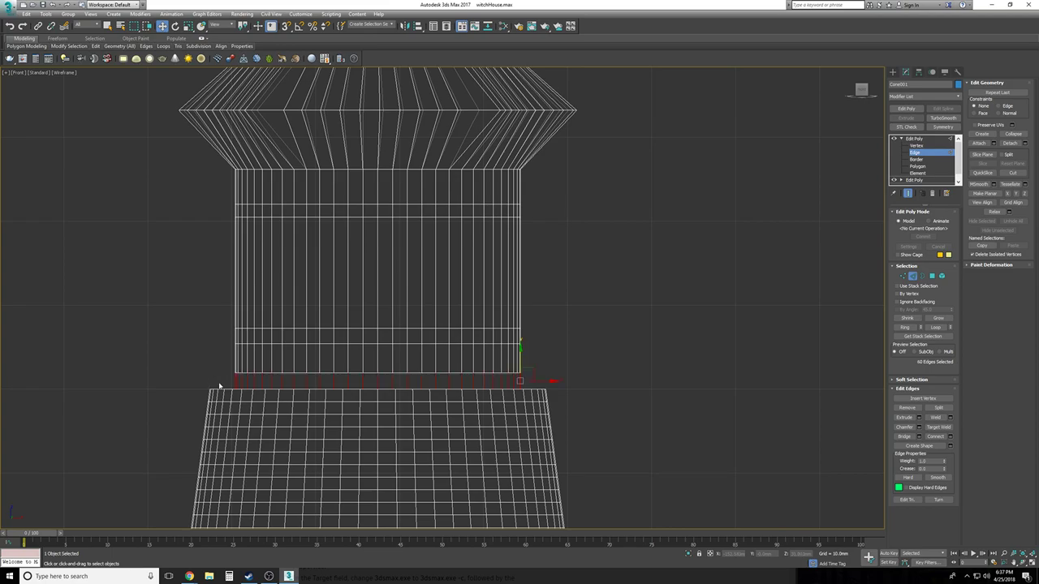
click(918, 166)
click(710, 274)
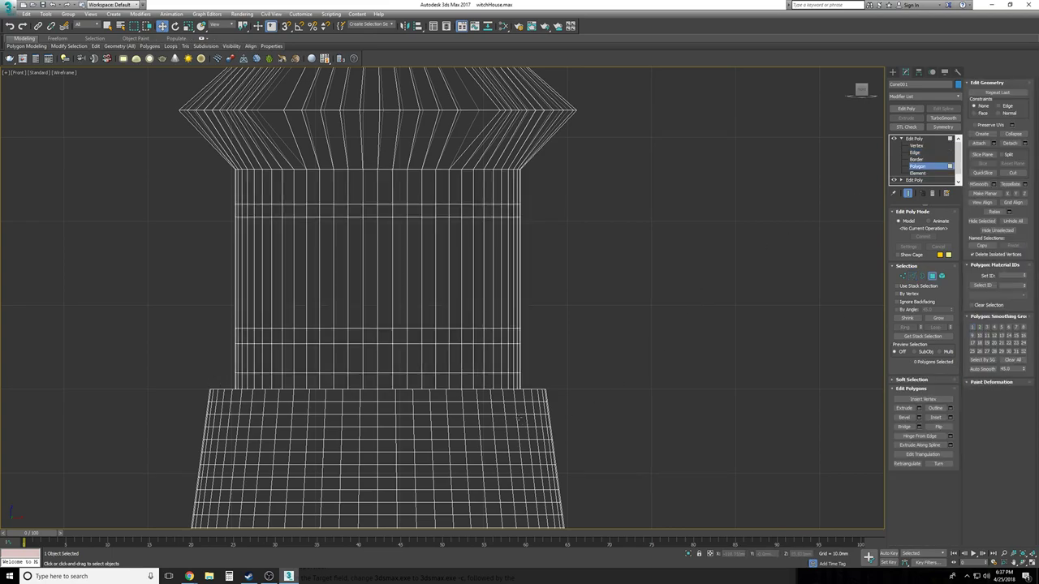
drag(538, 384, 172, 377)
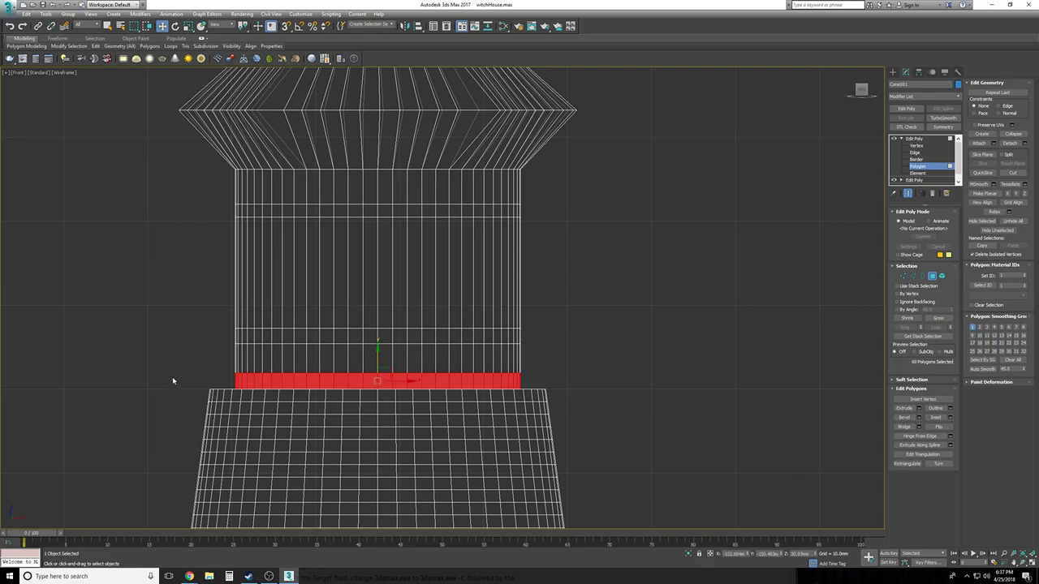
Add a rectangular window frame of polygons on the front of the wall to the selection, five columns wide between the paired loops
key(q)
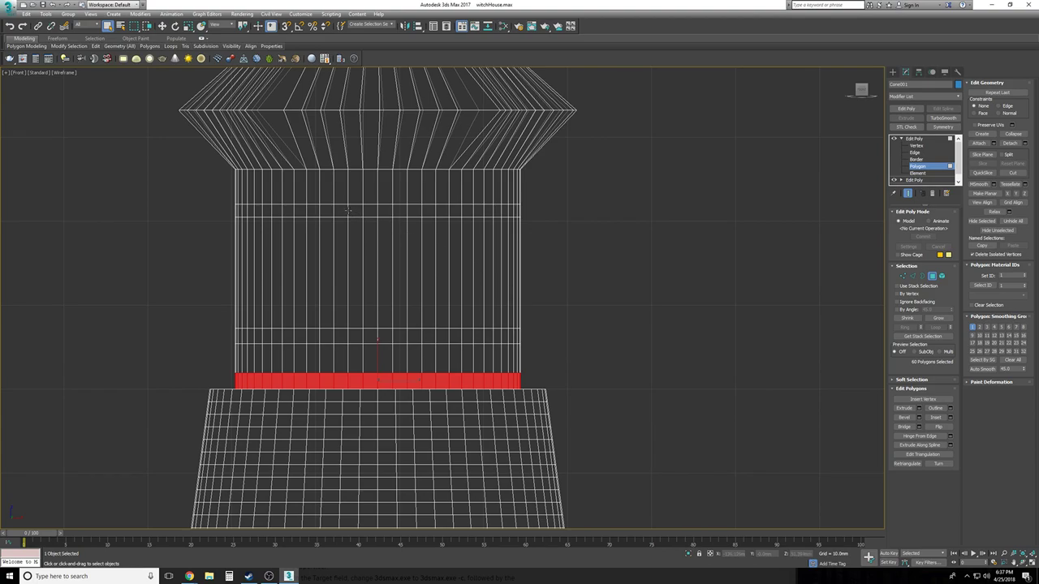
ctrl+drag(343, 209, 403, 211)
ctrl+drag(342, 335, 400, 335)
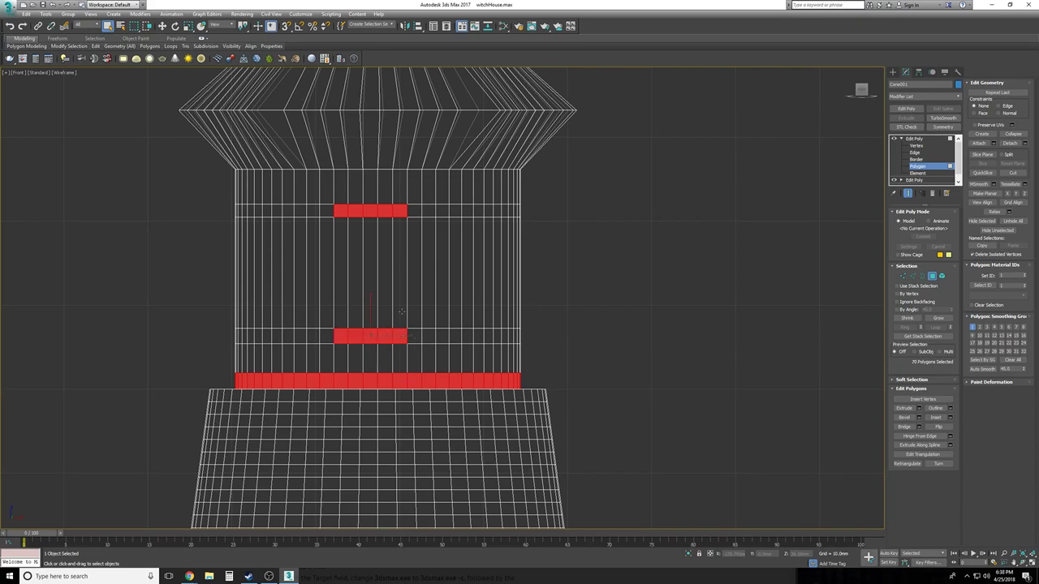
ctrl+click(400, 312)
ctrl+click(339, 296)
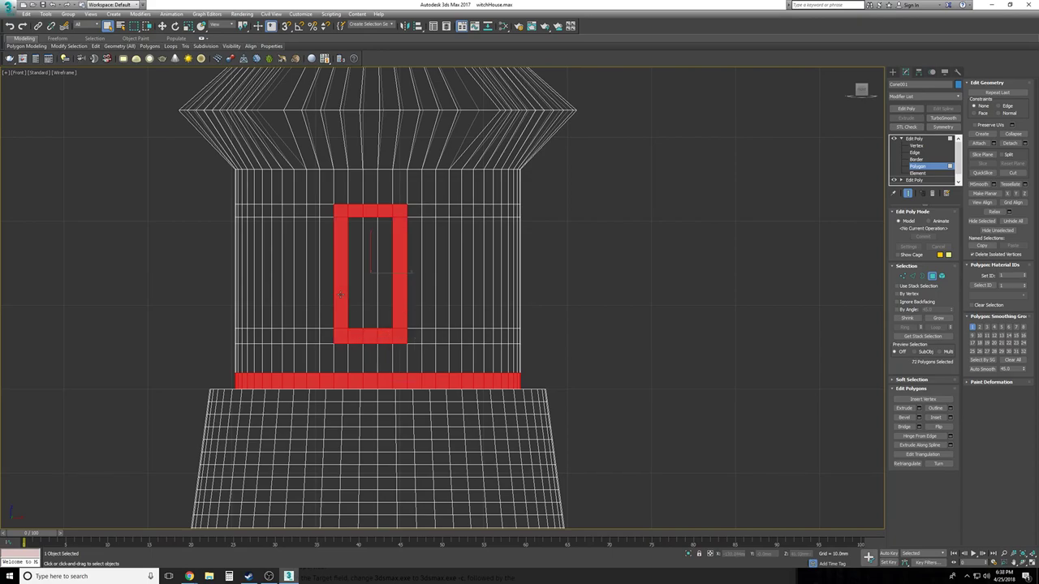
Add two full-height vertical strips of wall polygons to the selection, one beside the window frame and one further around the tower
key(p)
alt+middle_drag(340, 295, 422, 254)
scroll(389, 271, down, 3)
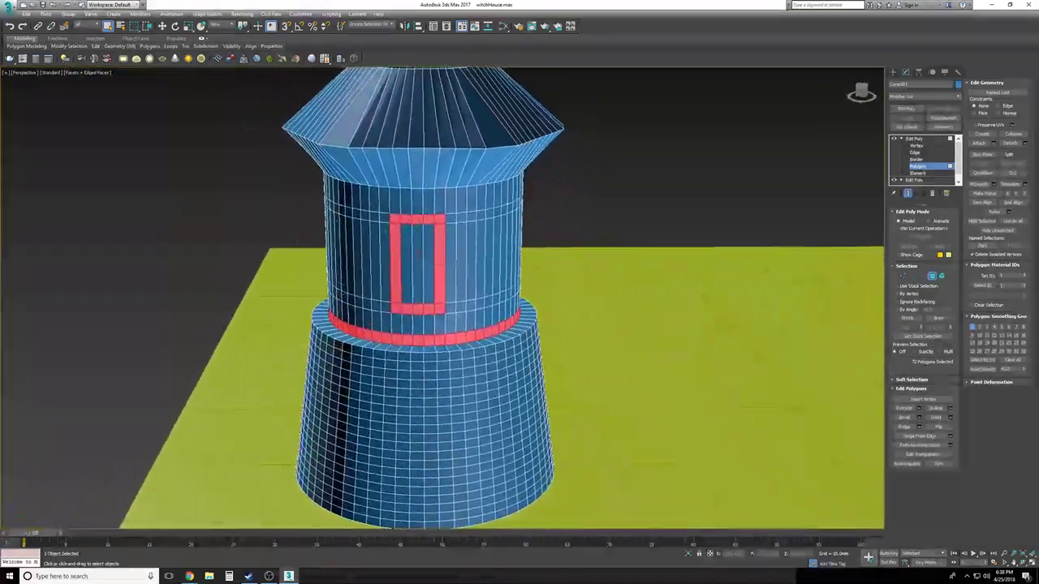
scroll(341, 294, down, 5)
alt+middle_drag(341, 294, 291, 223)
scroll(340, 293, down, 3)
scroll(340, 294, up, 6)
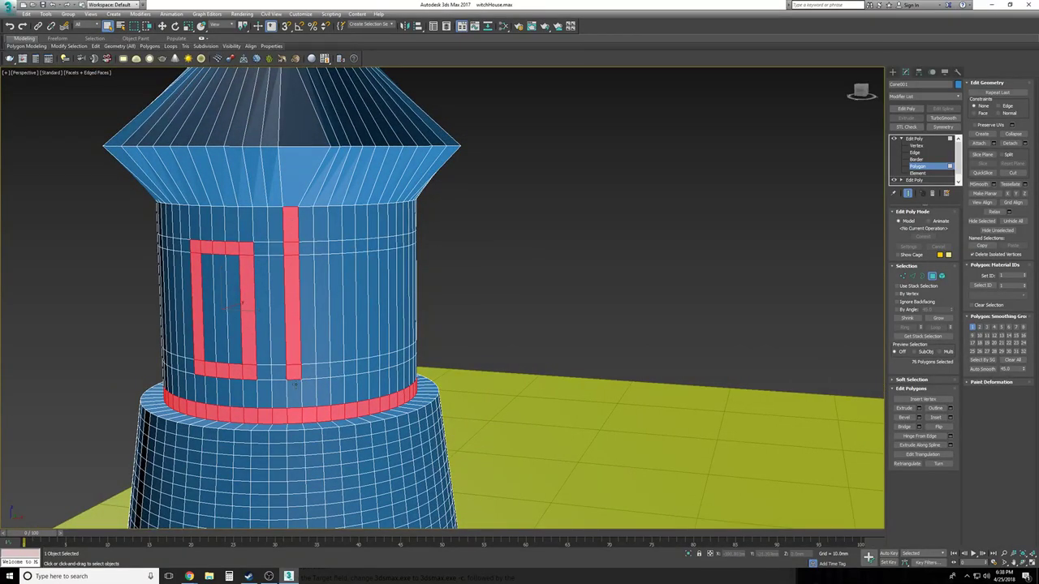
alt+middle_drag(332, 390, 262, 234)
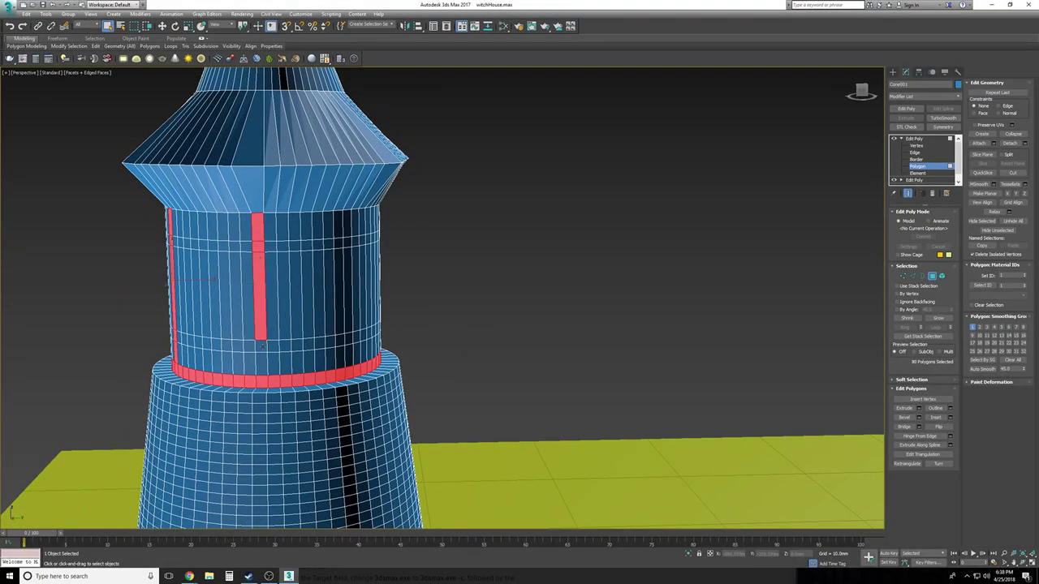
ctrl+click(260, 355)
Add two more vertical polygon strips at the back of the wall to the selection, running from the roof to the base ring
alt+middle_drag(260, 354, 365, 353)
middle_drag(406, 251, 312, 325)
ctrl+click(244, 286)
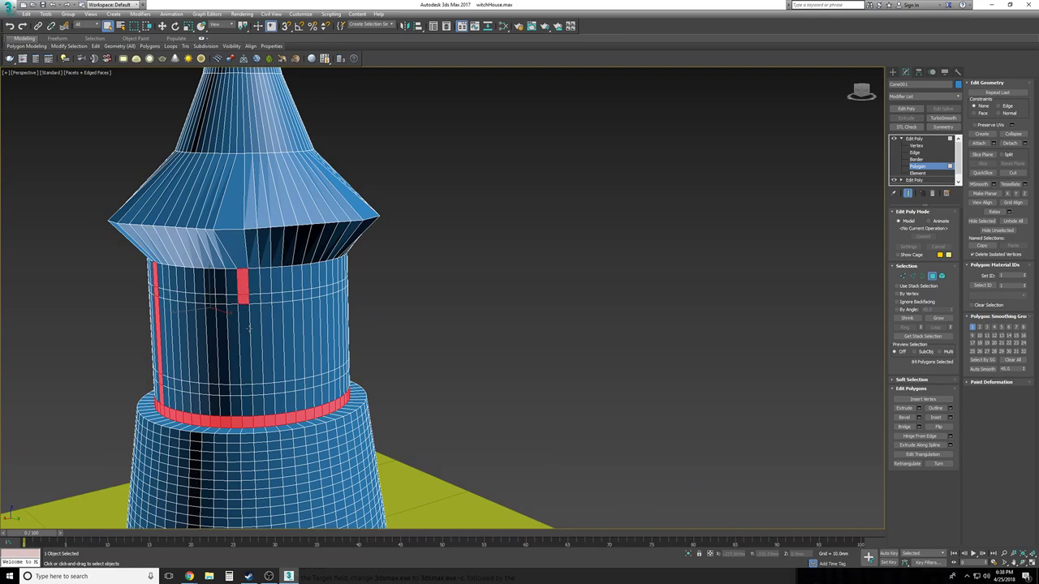
ctrl+click(249, 328)
ctrl+click(245, 397)
alt+middle_drag(245, 398, 142, 362)
ctrl+click(258, 276)
ctrl+click(258, 292)
ctrl+click(260, 349)
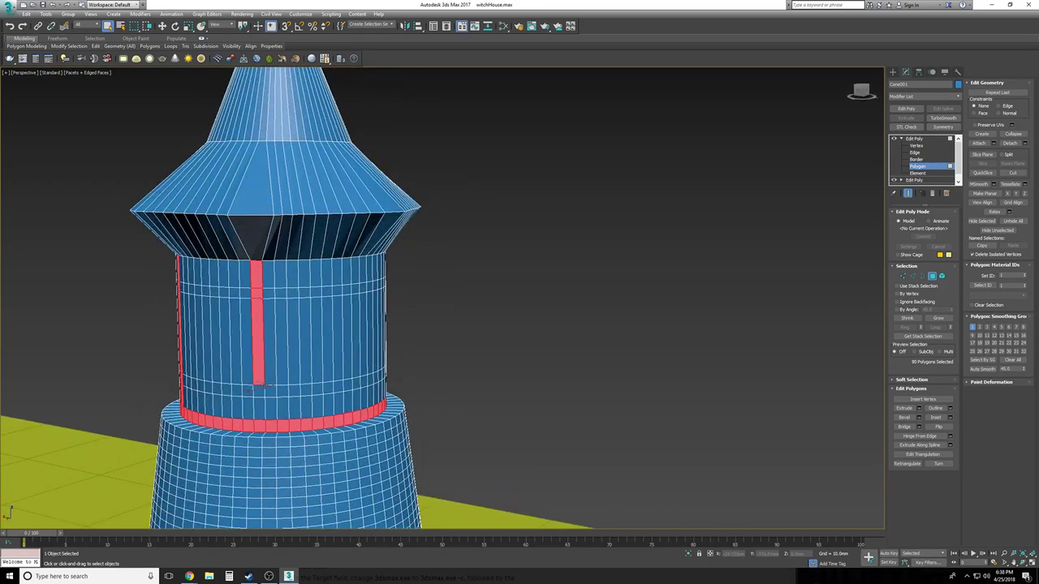
Add the last two vertical wall strips to the selection, completing six strips around the tower
alt+middle_drag(449, 297, 342, 280)
ctrl+click(275, 268)
ctrl+click(279, 316)
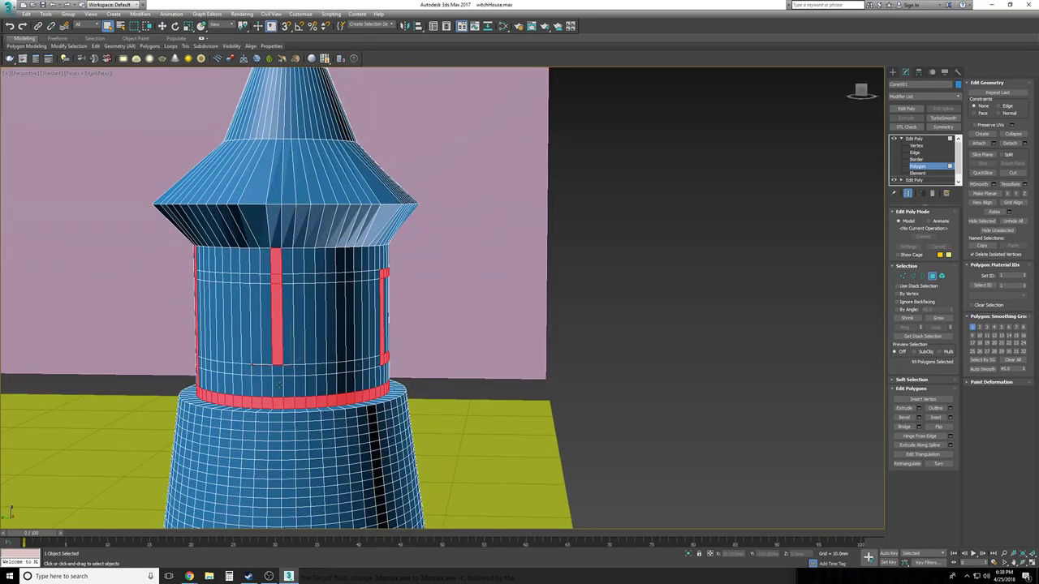
alt+middle_drag(436, 383, 274, 259)
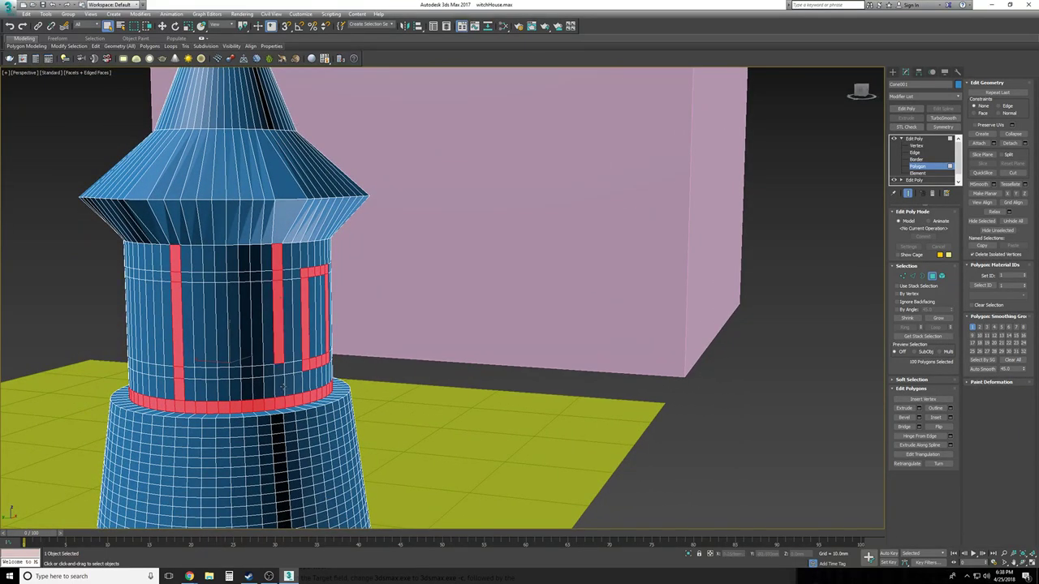
alt+middle_drag(279, 370, 280, 370)
Extend the two strips flanking the window frame over the flared roof and up the lower two spire sections
scroll(280, 370, down, 4)
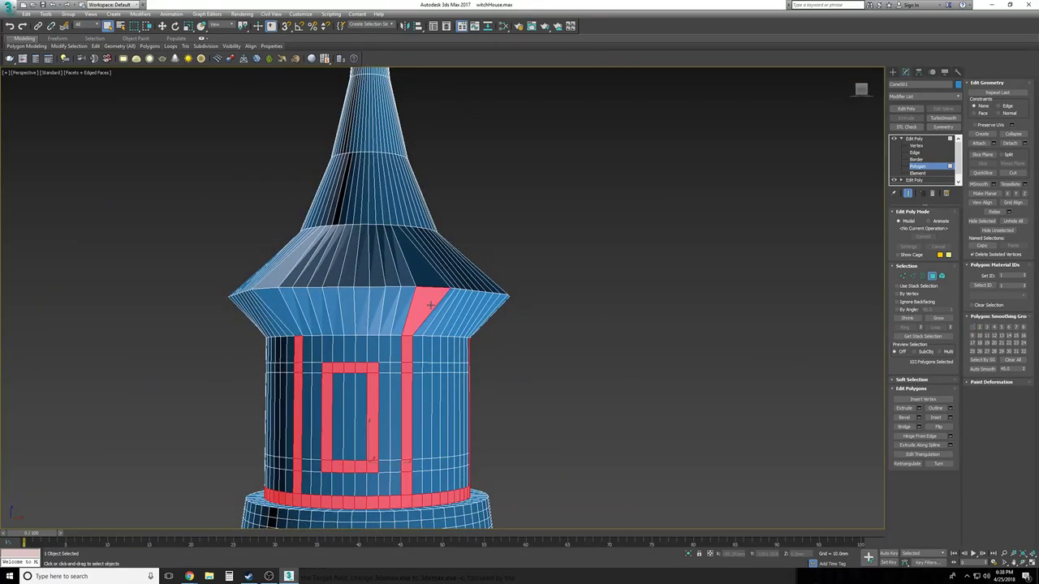
alt+middle_drag(269, 287, 335, 343)
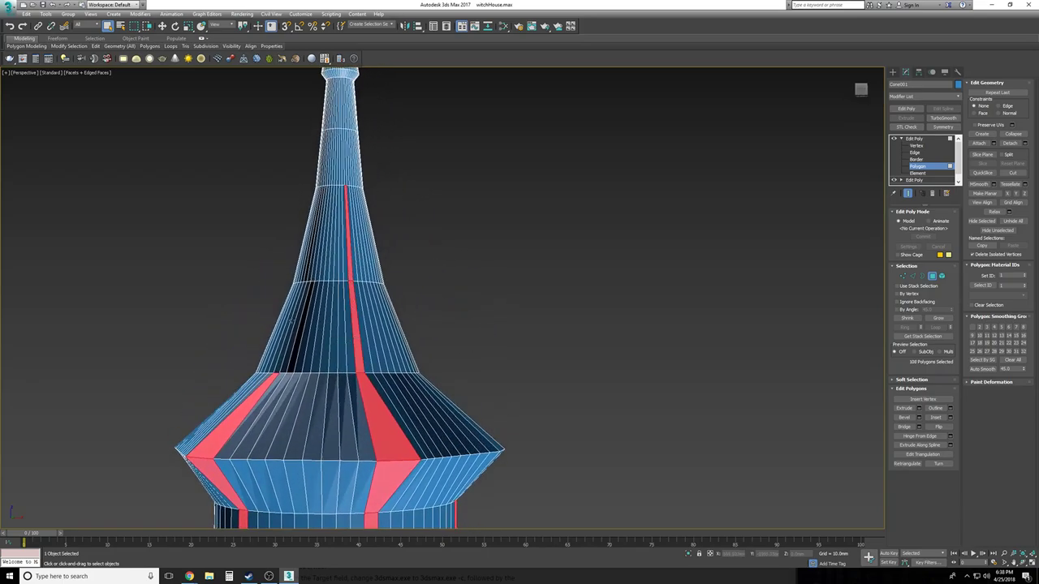
ctrl+click(278, 363)
ctrl+click(305, 280)
scroll(325, 300, down, 5)
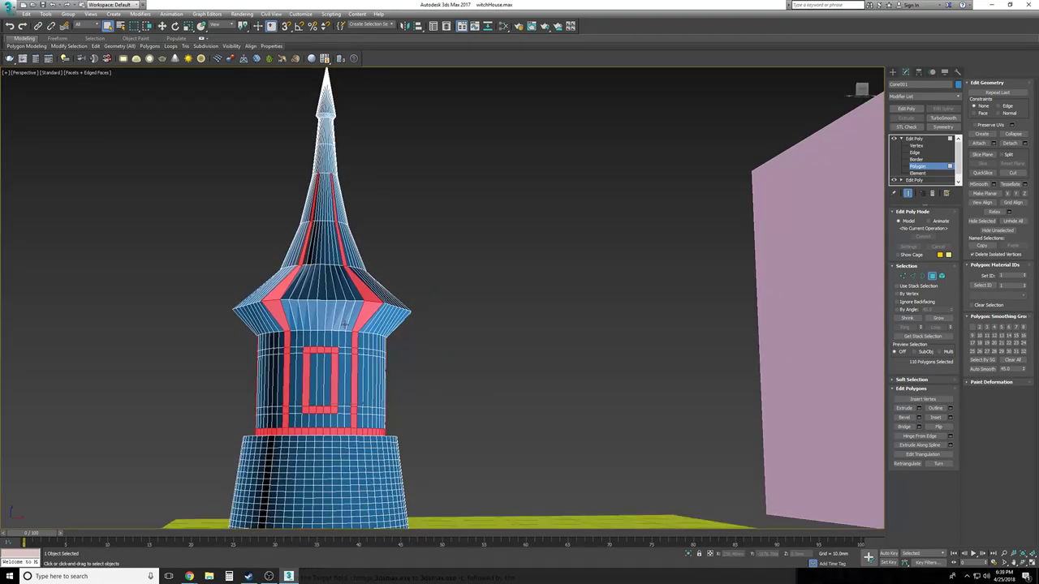
Add the polygons of the spire's two narrow upper sections above both front strips to the selection
scroll(345, 325, up, 10)
scroll(344, 324, up, 4)
alt+middle_drag(344, 325, 348, 353)
ctrl+click(350, 364)
ctrl+click(295, 364)
ctrl+click(300, 243)
ctrl+click(343, 248)
Extend the third wall strip's selection over the roof's underside and slope onto the lowest spire section
alt+middle_drag(342, 247, 352, 287)
scroll(352, 287, up, 6)
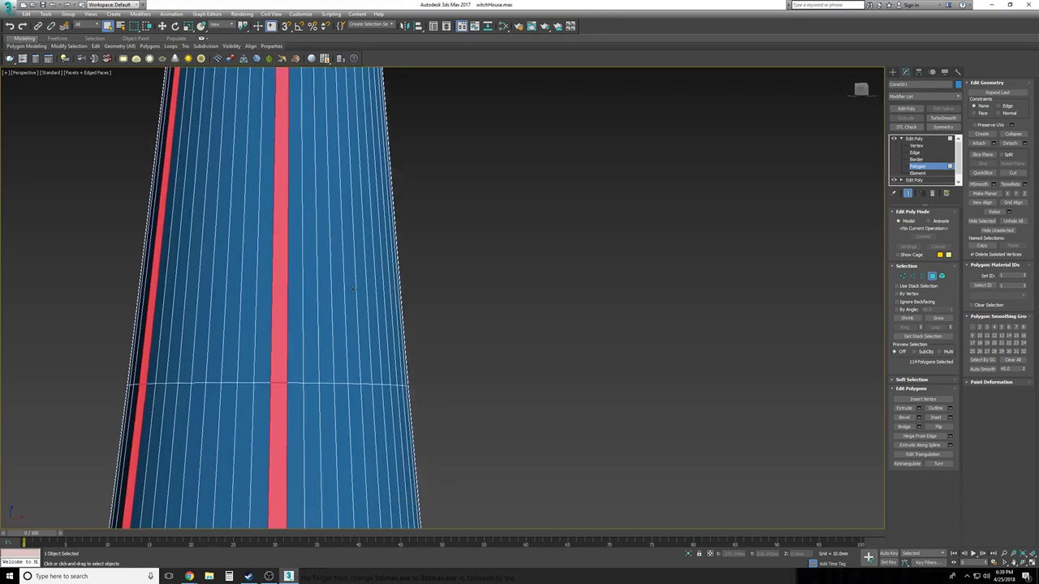
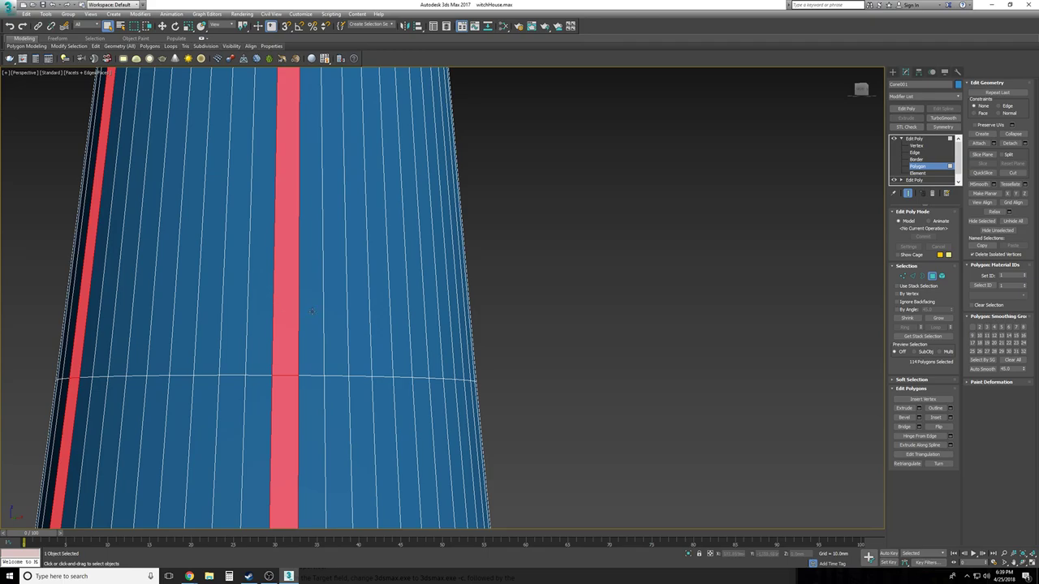
scroll(276, 313, down, 10)
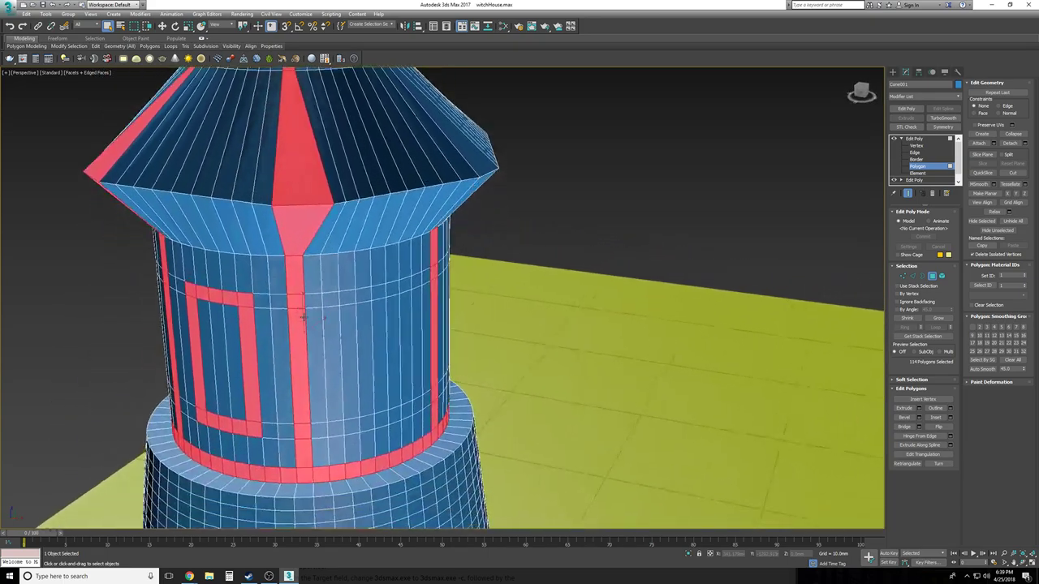
alt+middle_drag(302, 317, 345, 313)
ctrl+click(316, 284)
ctrl+click(315, 260)
ctrl+click(306, 126)
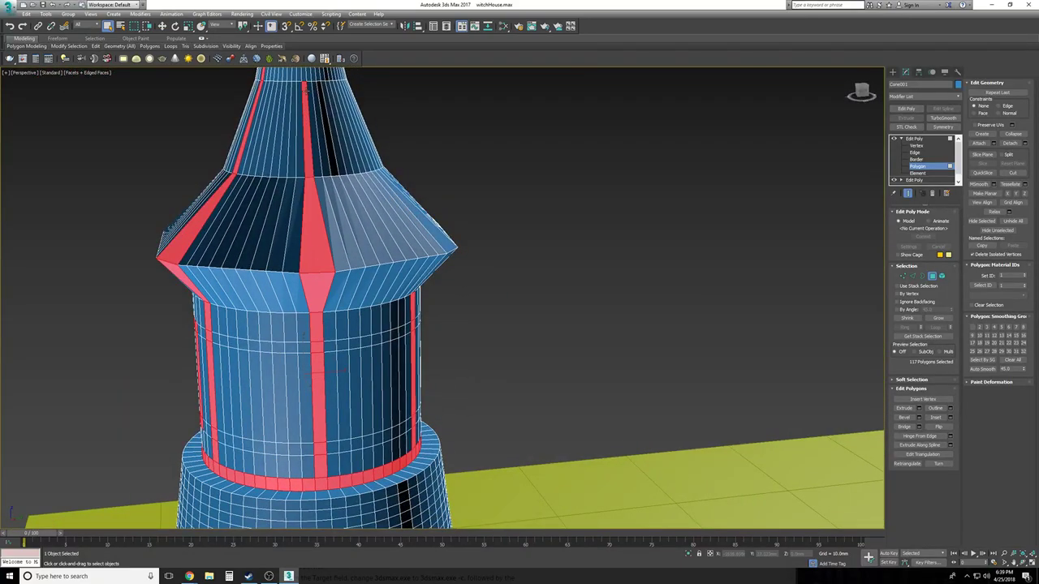
Continue the roof selection above the fourth wall strip, from the underside of the flare up the spire
mouse_move(304, 314)
alt+middle_down()
mouse_move(388, 313)
mouse_move(311, 312)
alt+middle_up()
ctrl+click(297, 306)
ctrl+click(298, 274)
ctrl+click(309, 191)
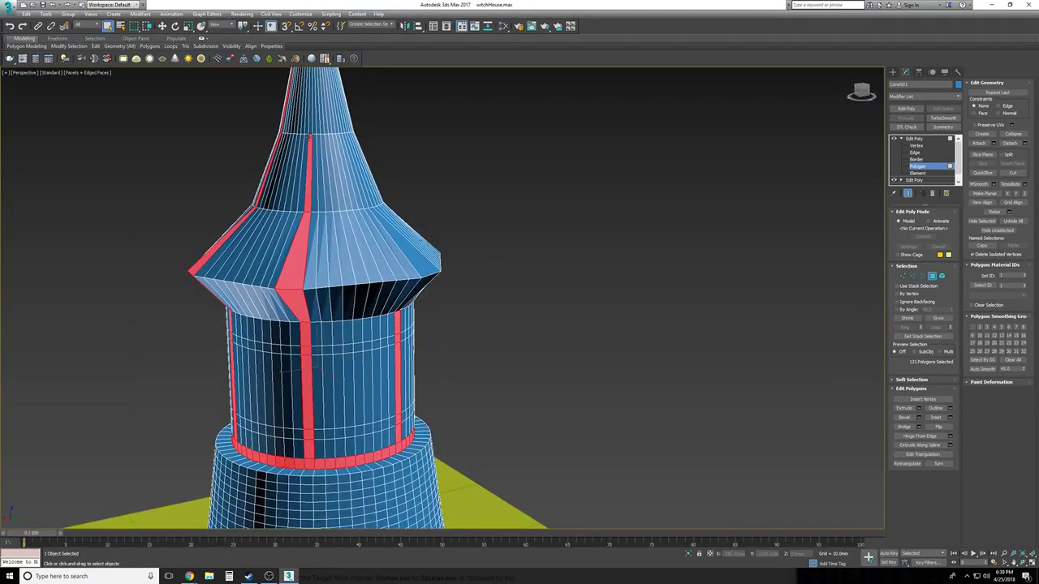
ctrl+click(308, 128)
ctrl+click(386, 228)
Extend the fifth wall strip's selection over the flared roof and up the spire sections above it
alt+middle_drag(399, 236, 275, 290)
ctrl+click(270, 298)
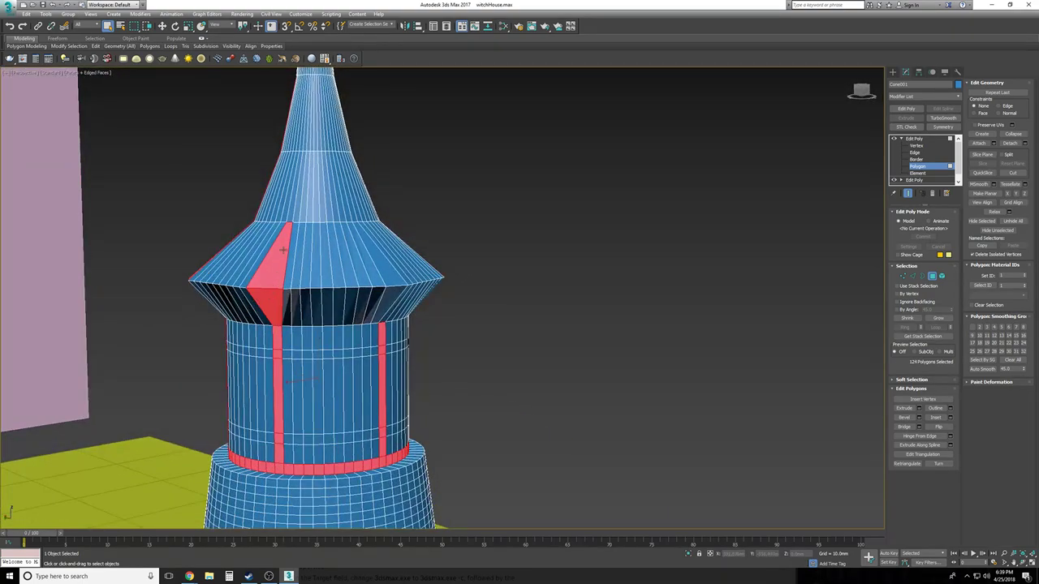
ctrl+click(297, 187)
ctrl+click(301, 146)
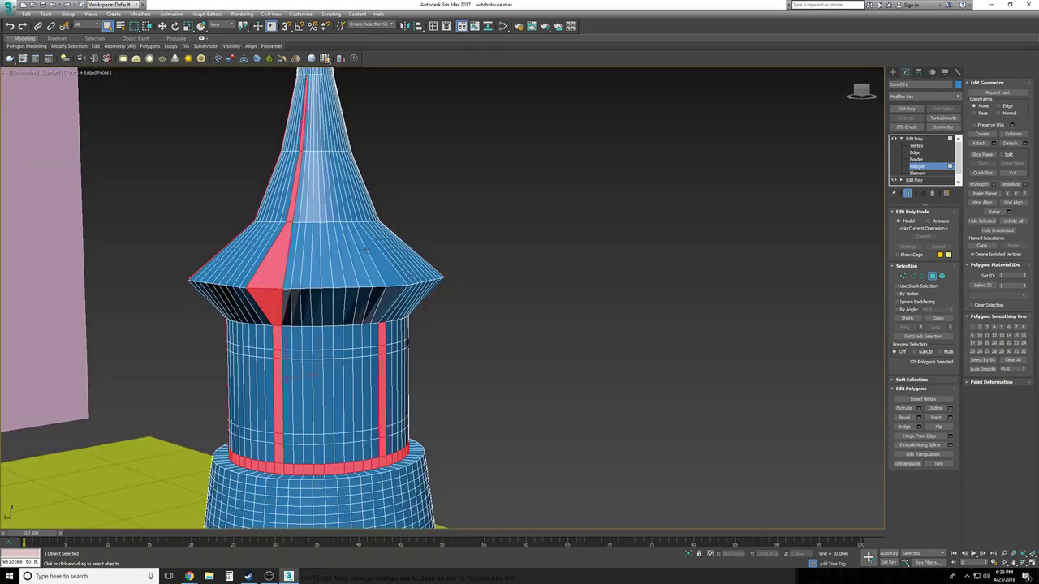
Add the roof polygons above the last wall strip and shift that strip's selection to the wall column directly beneath them
ctrl+click(380, 259)
ctrl+click(391, 301)
alt+middle_drag(394, 302, 336, 430)
alt+click(334, 341)
alt+click(333, 378)
alt+click(337, 418)
alt+click(324, 341)
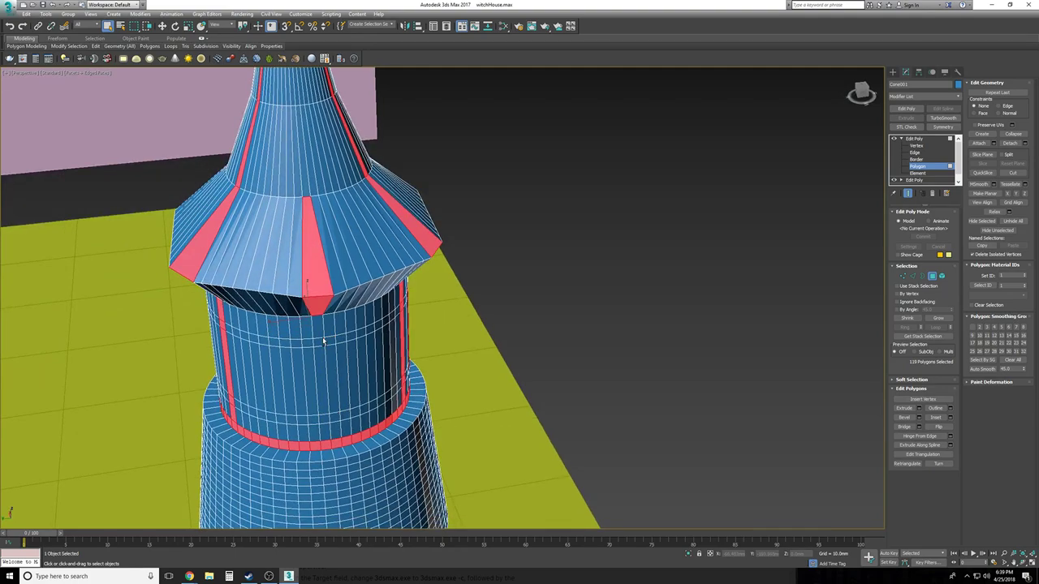
ctrl+click(323, 371)
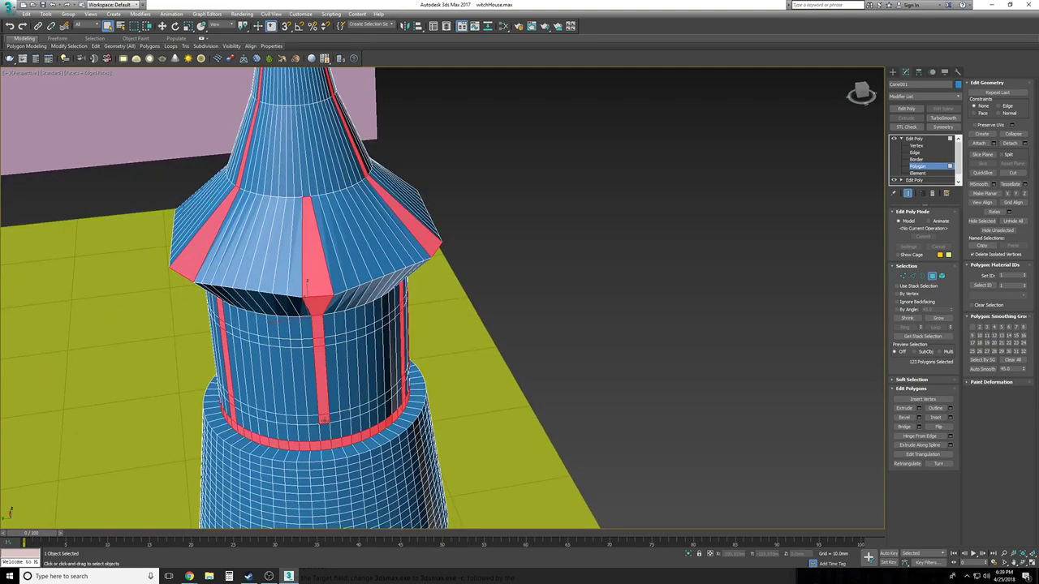
Switch to wireframe display and add the missing rib polygons on the lower spire sections to the selection
key(F3)
alt+middle_drag(322, 427, 276, 422)
middle_drag(276, 422, 275, 274)
scroll(276, 274, up, 3)
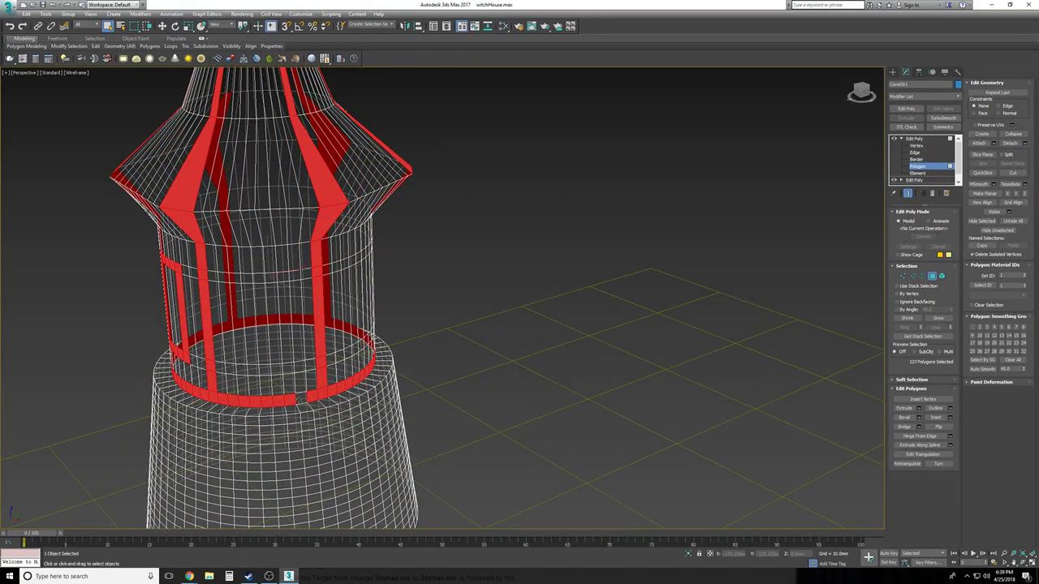
alt+middle_drag(315, 276, 295, 153)
ctrl+click(311, 190)
ctrl+click(315, 137)
Extend two of the incomplete ribs onto the narrower spire section above the bend
alt+middle_drag(315, 137, 340, 331)
scroll(313, 170, up, 2)
scroll(313, 170, up, 3)
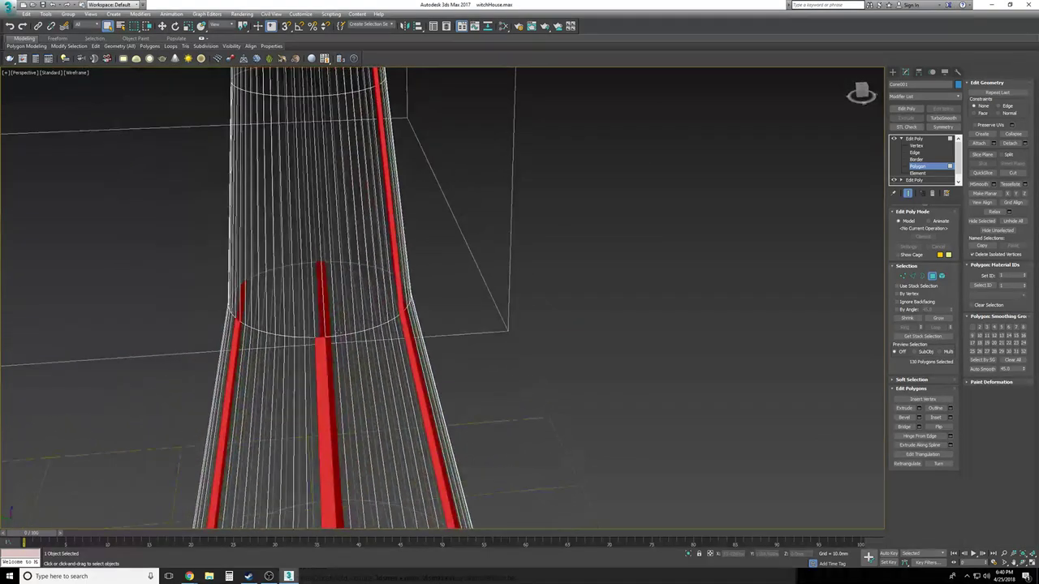
ctrl+click(323, 329)
ctrl+click(241, 304)
Add the missing rib polygons of the spire's two upper sections, up to the base of the pointed cap
key(z)
scroll(239, 305, up, 5)
alt+middle_drag(262, 324, 263, 383)
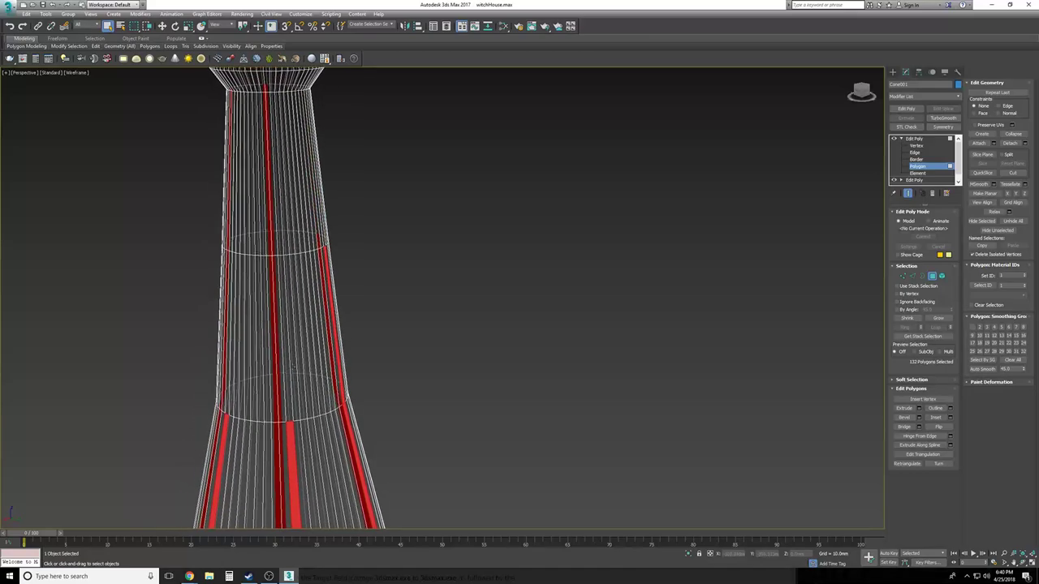
ctrl+click(285, 381)
ctrl+click(235, 322)
ctrl+click(231, 203)
ctrl+click(281, 243)
ctrl+click(323, 240)
Complete the rib selection with the remaining spire polygon and return to shaded display with edged faces
scroll(318, 276, down, 3)
alt+middle_drag(318, 276, 198, 221)
scroll(198, 220, up, 3)
ctrl+click(179, 220)
scroll(179, 220, down, 3)
alt+middle_drag(470, 308, 178, 219)
key(z)
key(F3)
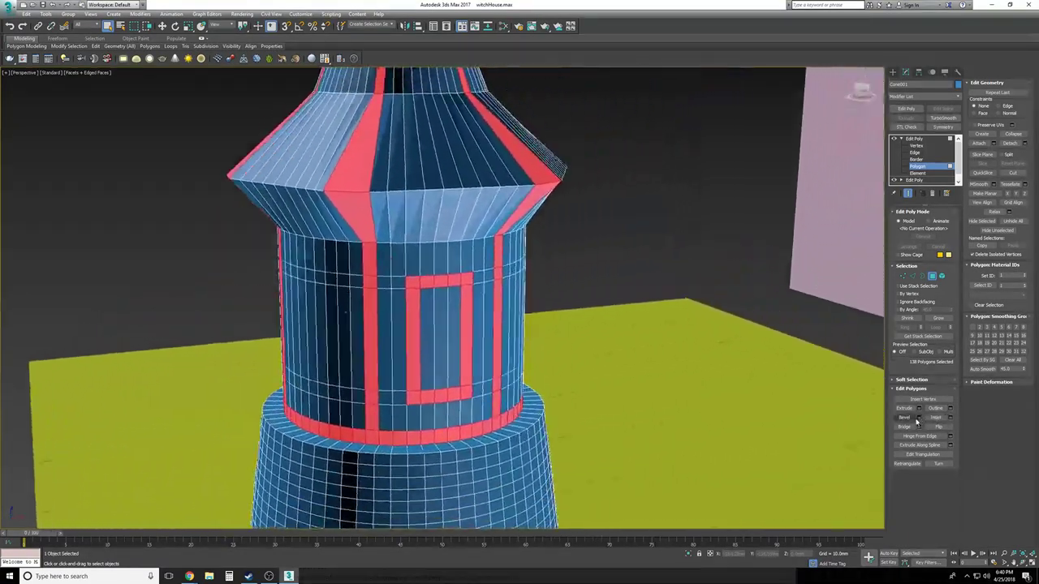
Extrude the selected ribs, window frame and base ring by 1.2 mm along Local Normals
click(919, 410)
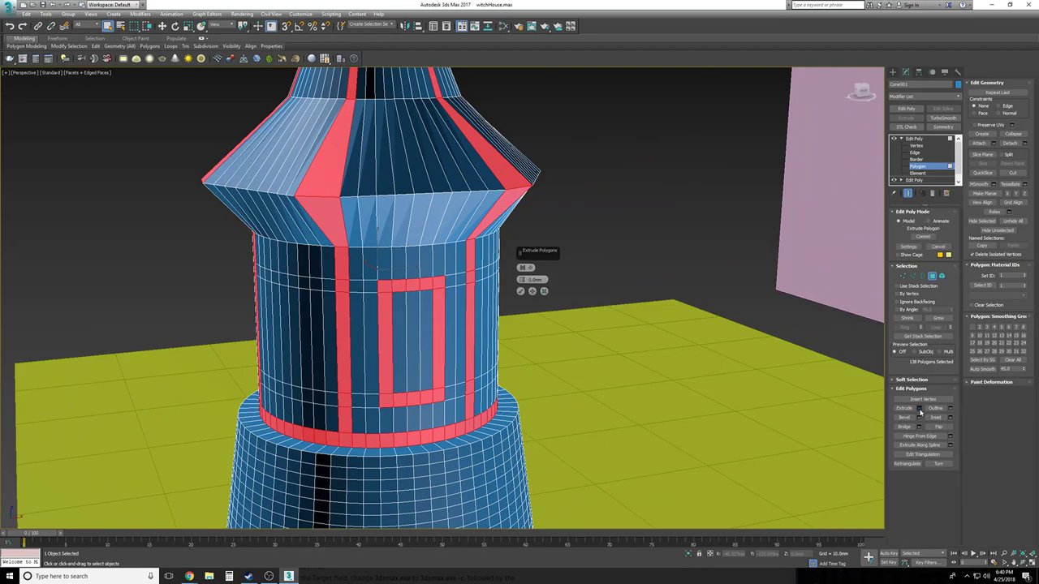
click(524, 268)
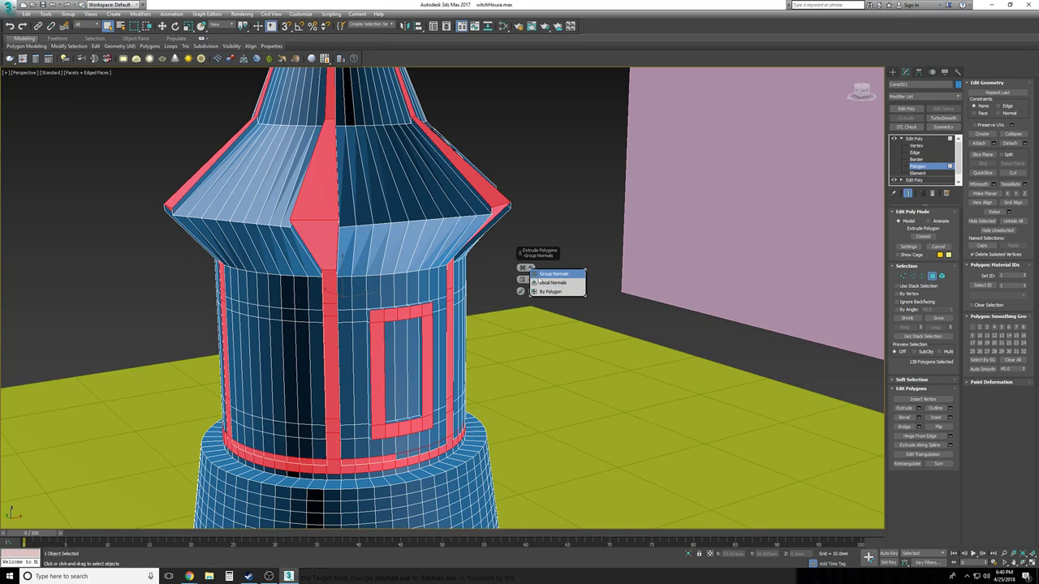
click(553, 282)
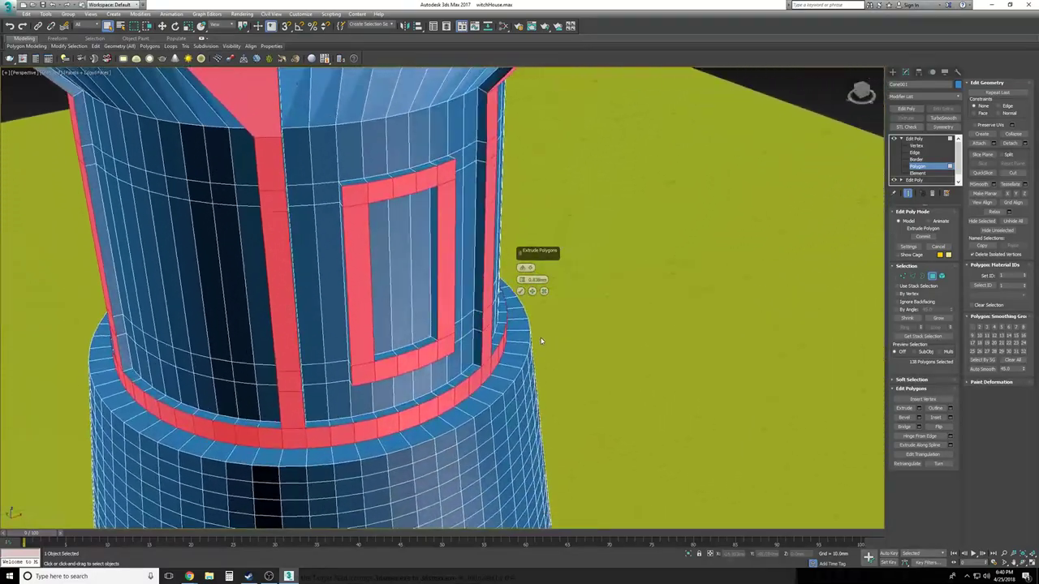
text(1)
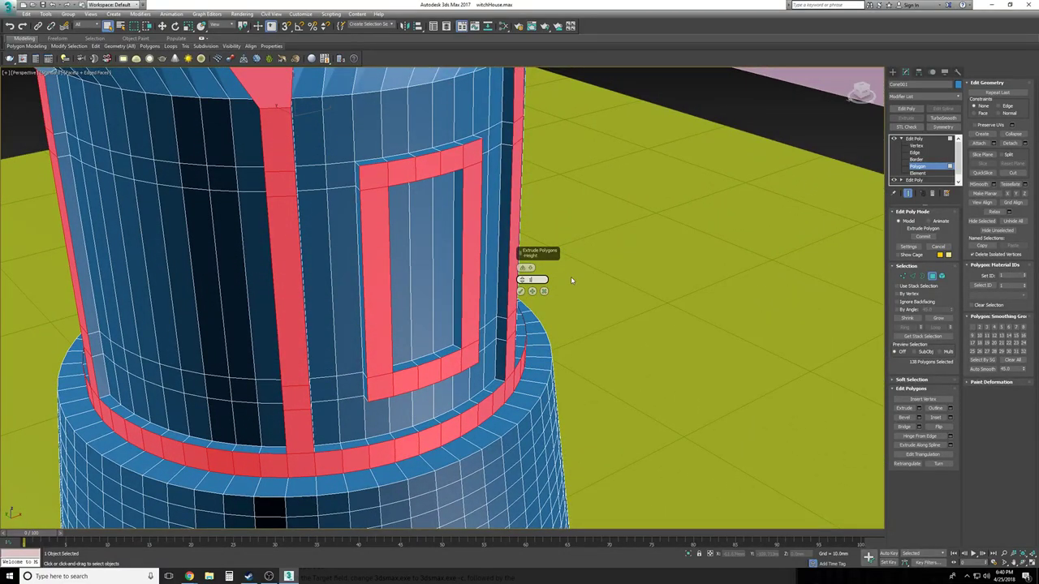
key(Return)
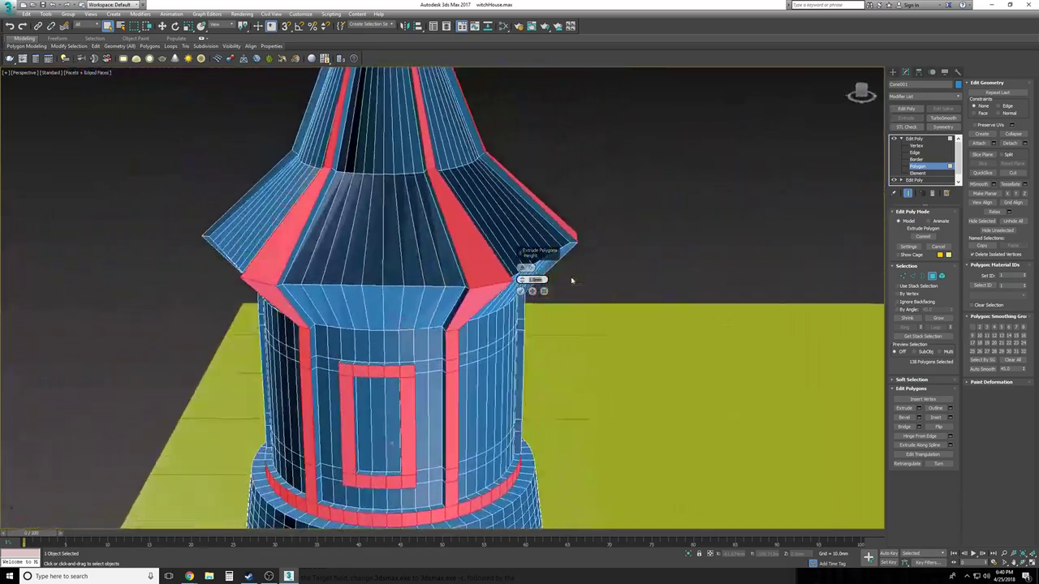
alt+middle_drag(571, 280, 571, 280)
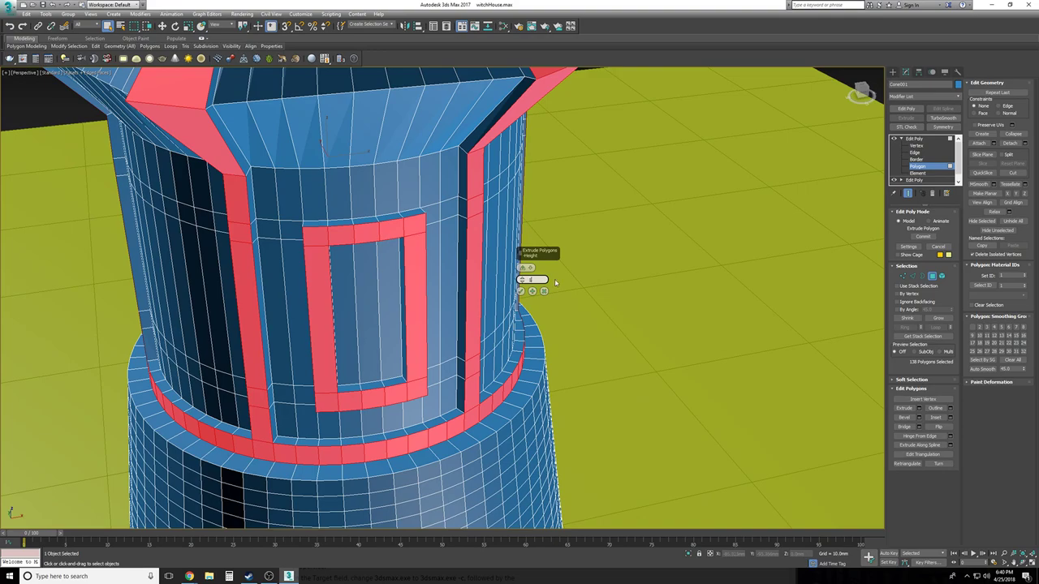
text(2)
key(Return)
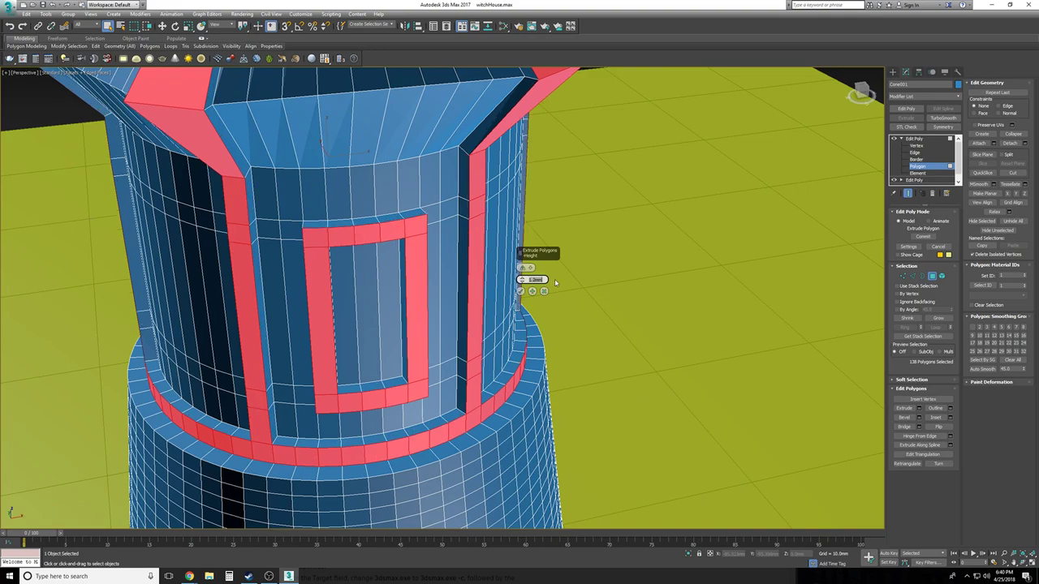
alt+middle_drag(555, 282, 522, 294)
click(521, 291)
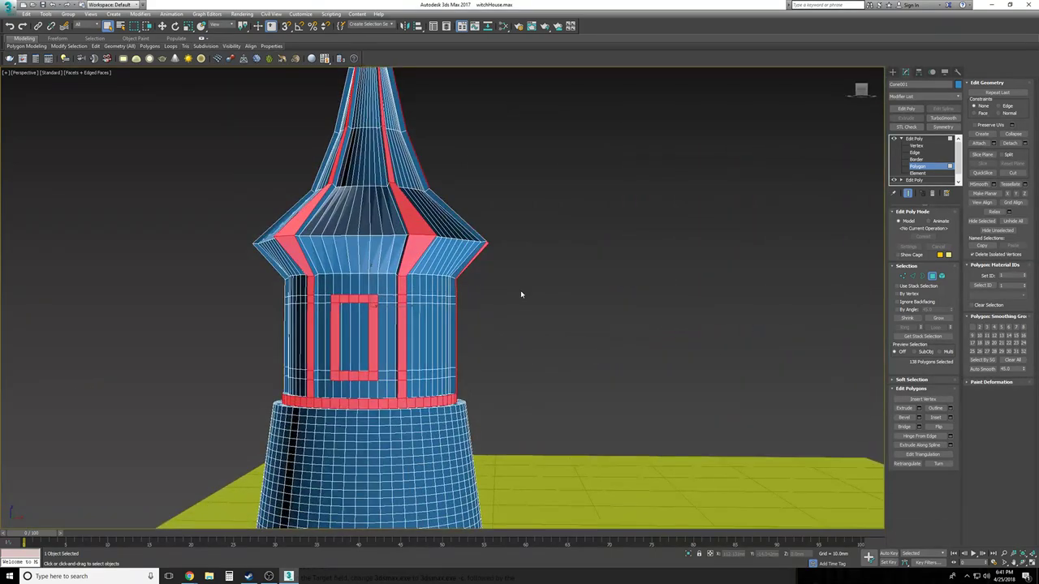
In the front view, remove everything above the base ring from the selection, then return to the perspective view
key(f)
scroll(561, 384, down, 3)
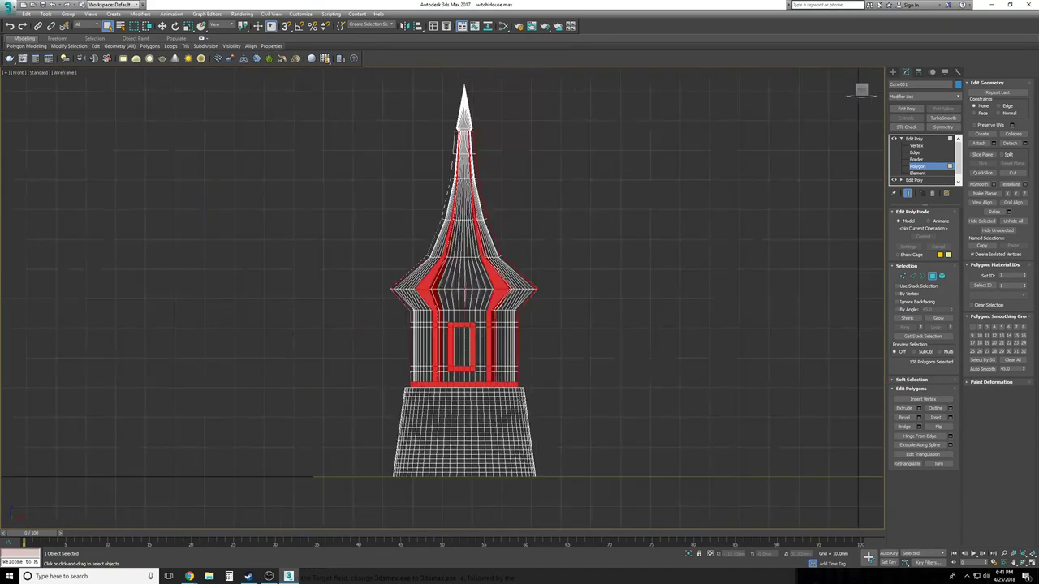
alt+drag(680, 337, 655, 374)
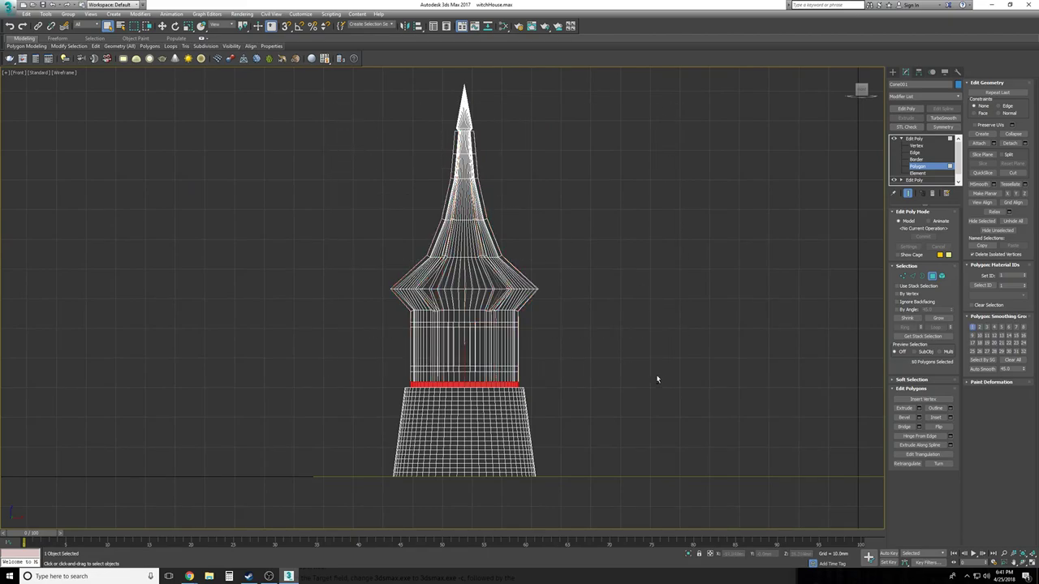
key(p)
alt+middle_drag(657, 376, 657, 379)
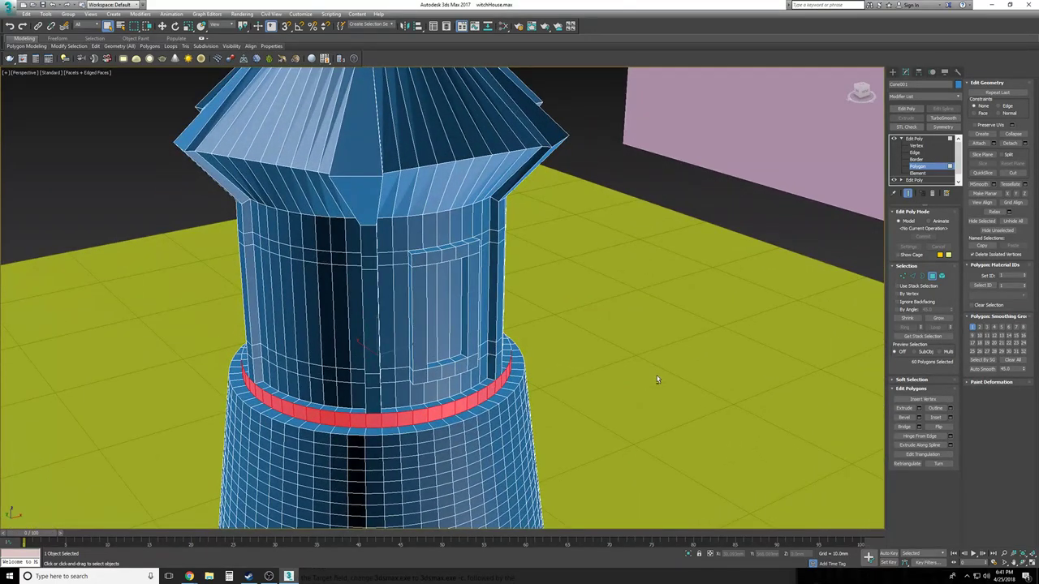
Extrude the selected base ring outward by a further 1 mm, without using Bevel
click(920, 418)
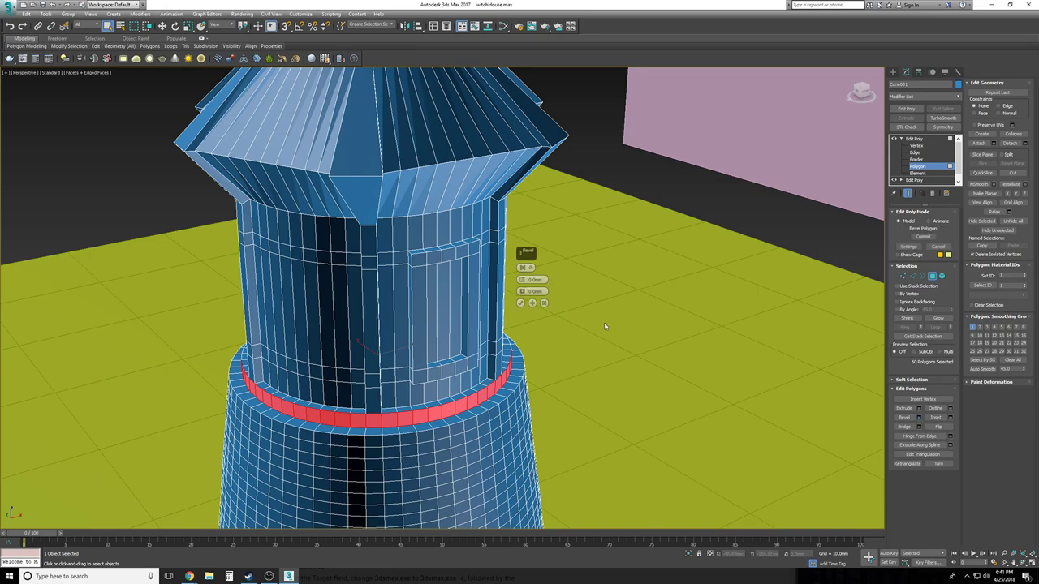
click(544, 303)
click(918, 408)
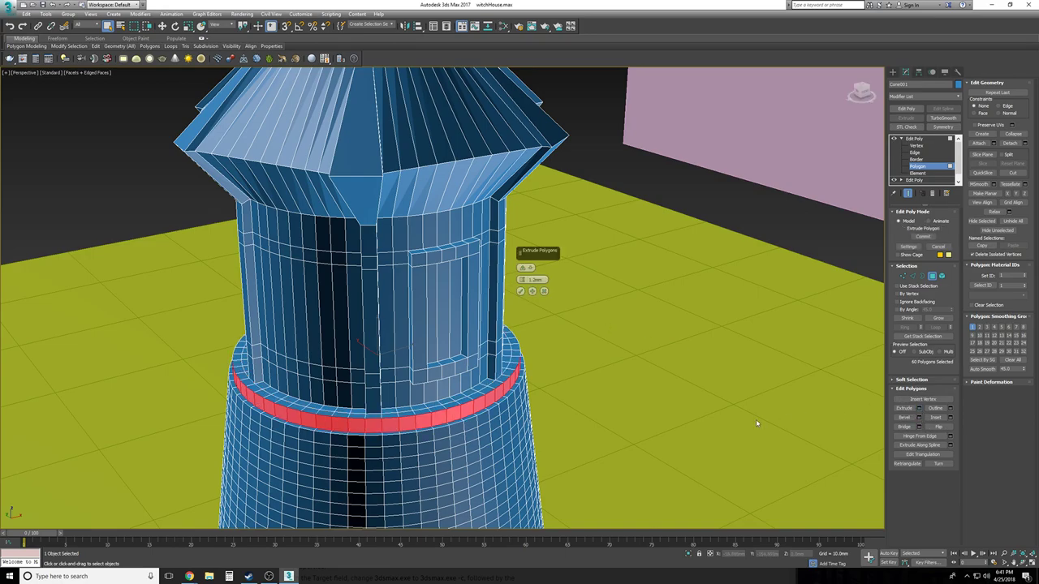
scroll(582, 373, up, 5)
alt+middle_drag(544, 291, 537, 284)
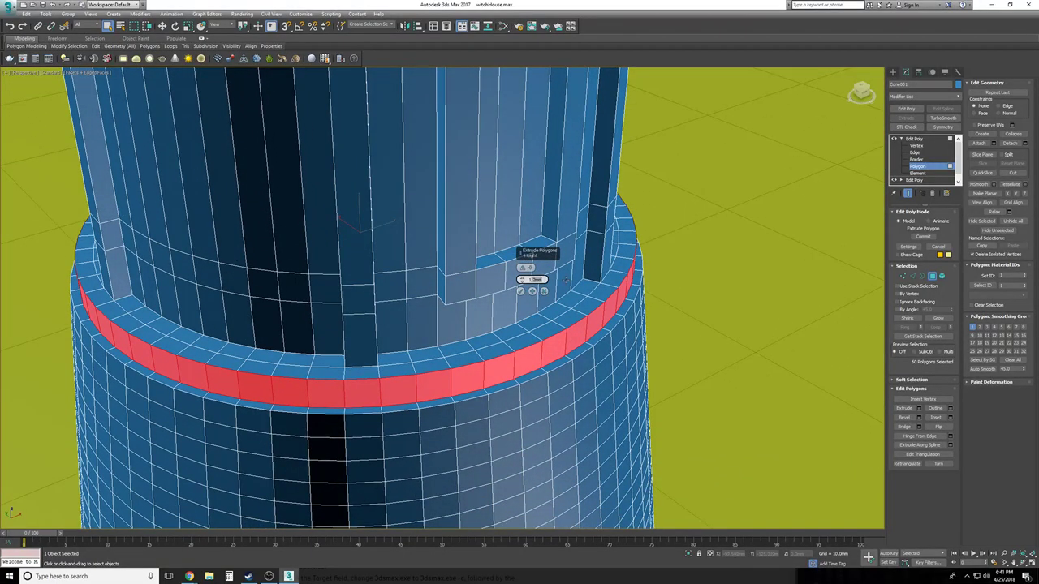
key(Return)
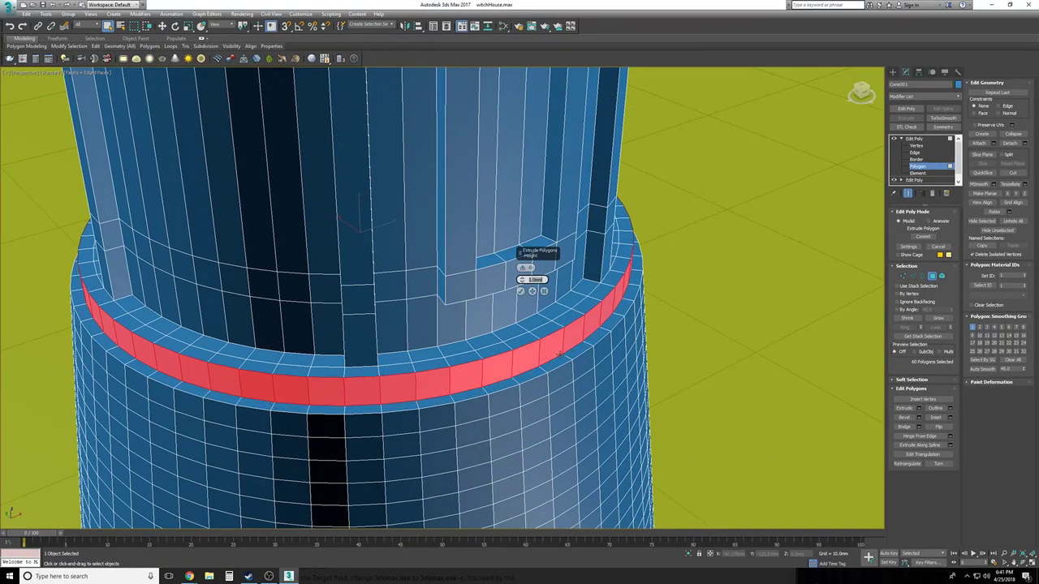
alt+middle_drag(559, 353, 596, 355)
middle_drag(422, 280, 305, 271)
scroll(305, 271, up, 4)
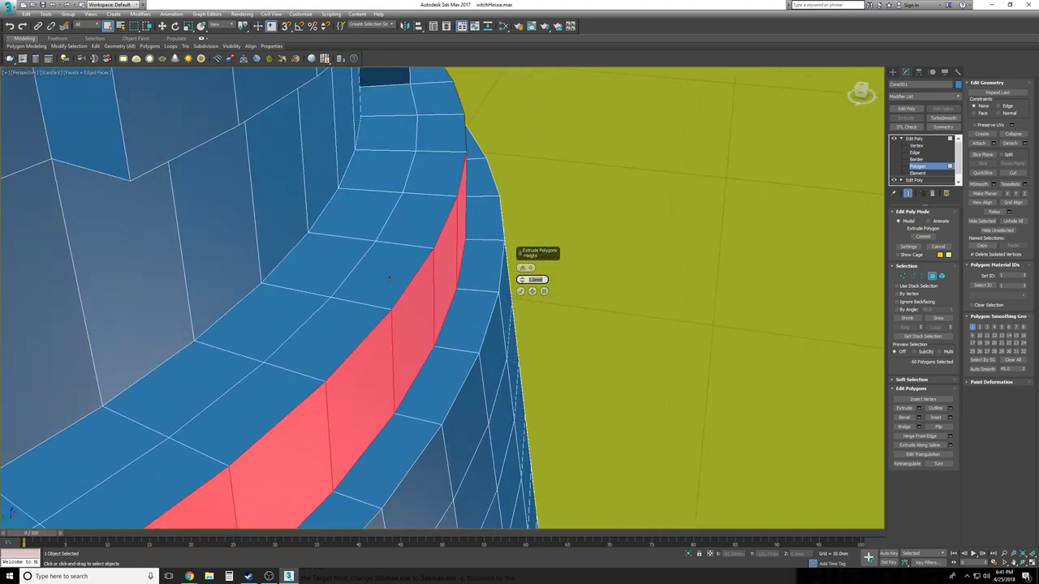
alt+middle_drag(353, 262, 466, 278)
scroll(397, 272, down, 5)
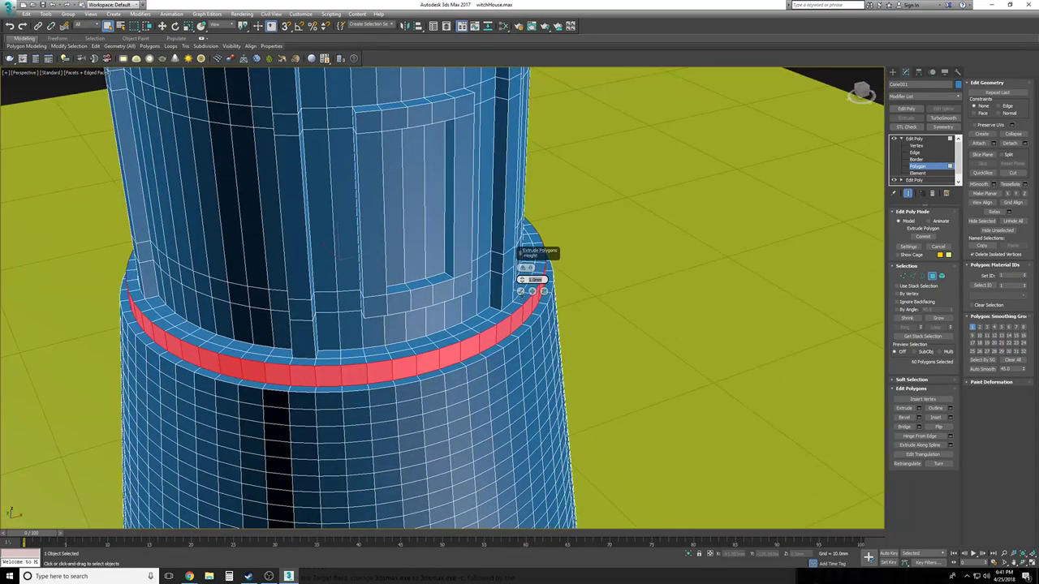
scroll(345, 325, down, 5)
Leave polygon editing, deselect the tower and hide its edges to inspect the extruded trim
alt+middle_drag(345, 325, 247, 343)
click(177, 353)
alt+middle_drag(172, 353, 604, 382)
scroll(389, 366, up, 4)
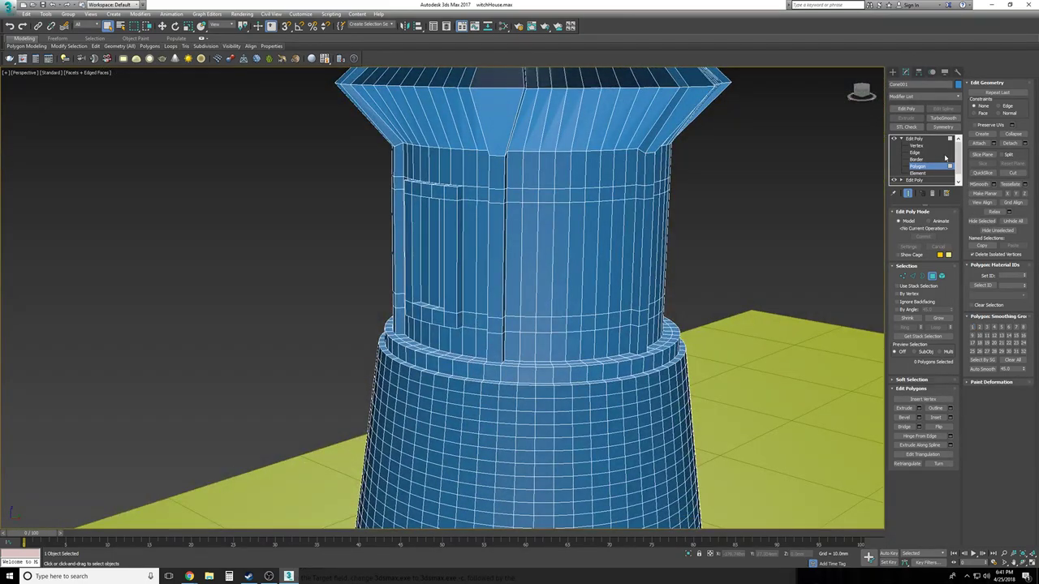
click(925, 139)
click(810, 155)
alt+middle_drag(810, 155, 692, 173)
key(F4)
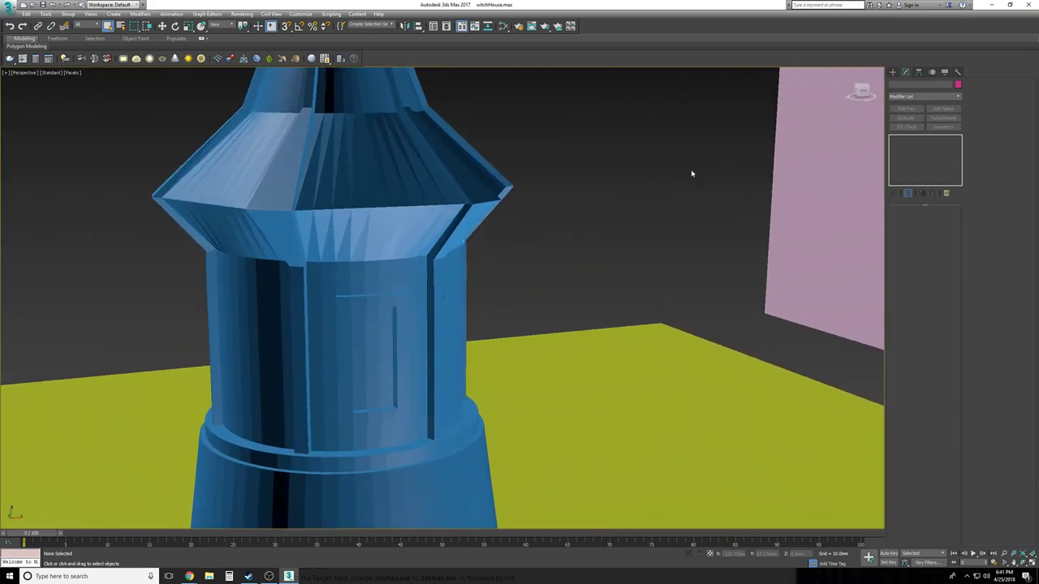
Reselect the tower, show its edges, and connect the window's middle pane top and bottom edges with one vertical edge
click(459, 268)
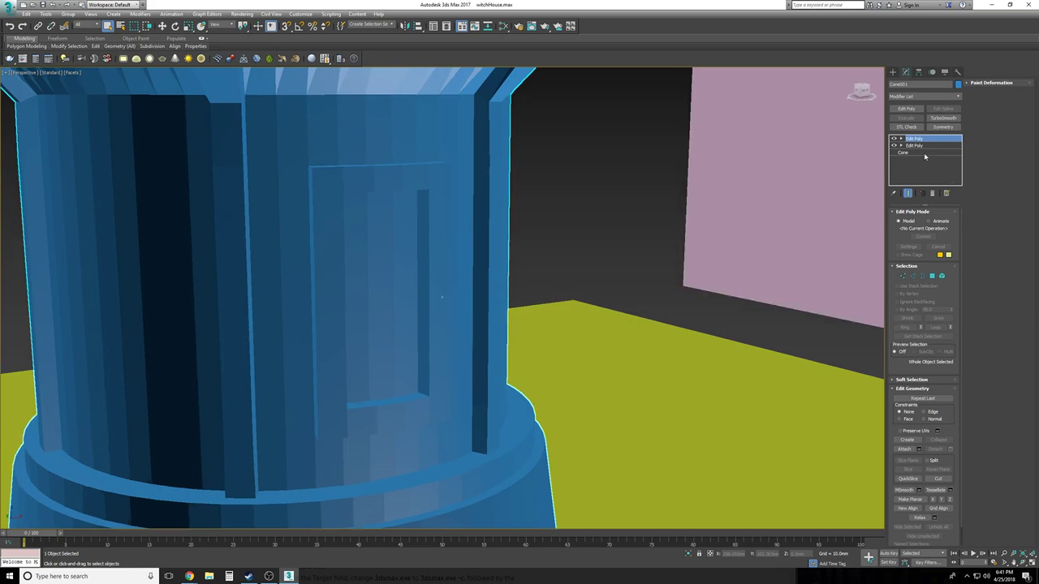
click(900, 139)
click(918, 166)
alt+middle_drag(473, 290, 405, 307)
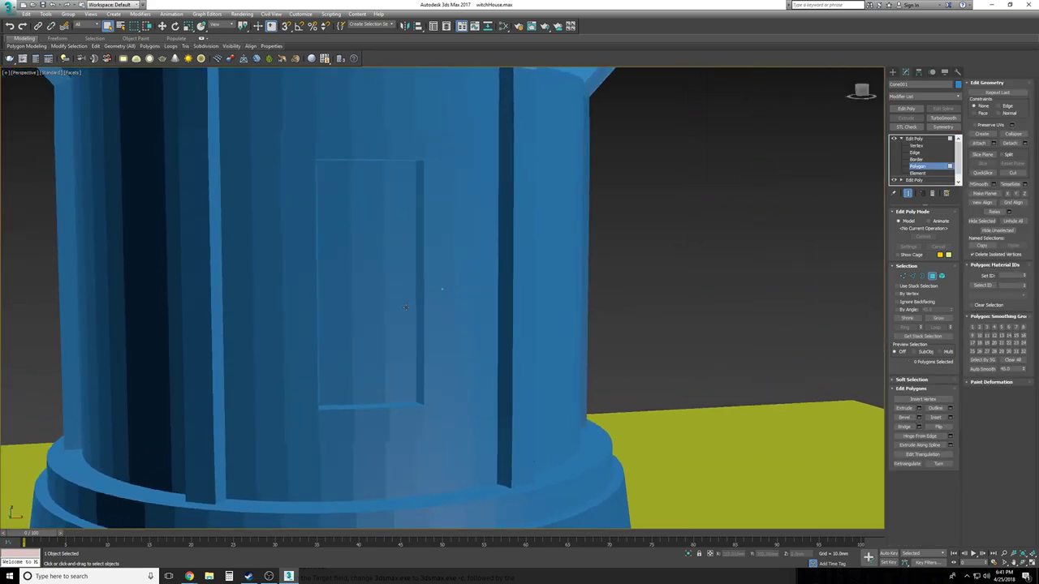
key(F4)
click(916, 153)
alt+middle_drag(382, 267, 352, 130)
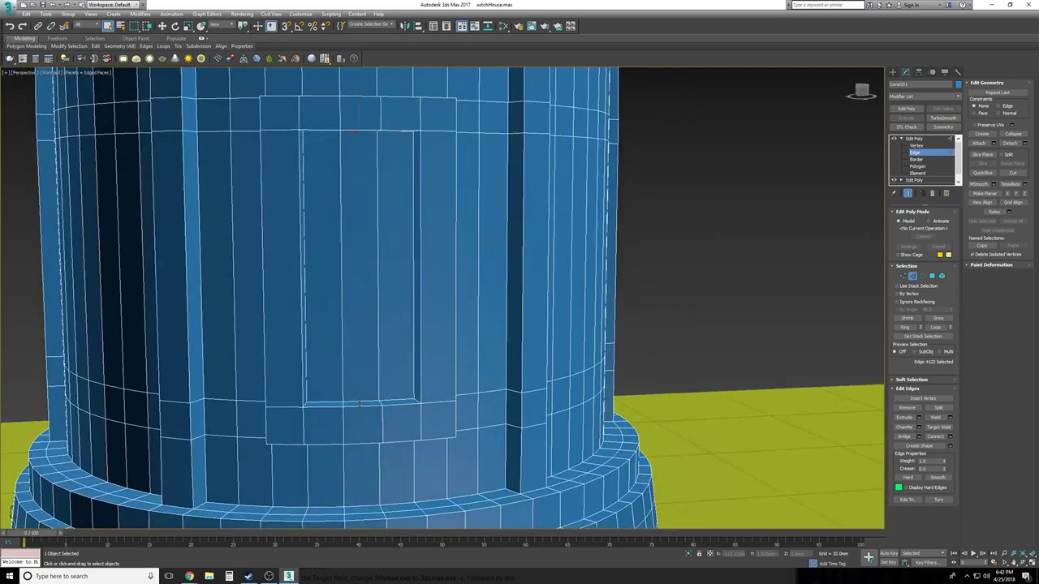
click(949, 437)
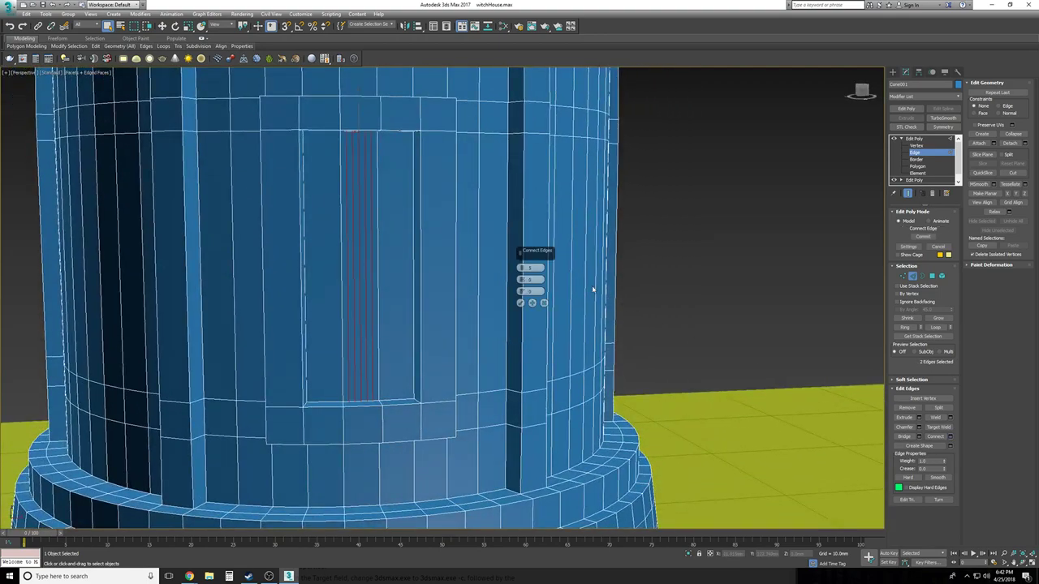
click(520, 303)
Select the two polygons of the window's right pane and bevel them with a reduced outline to form a recessed pane
click(916, 166)
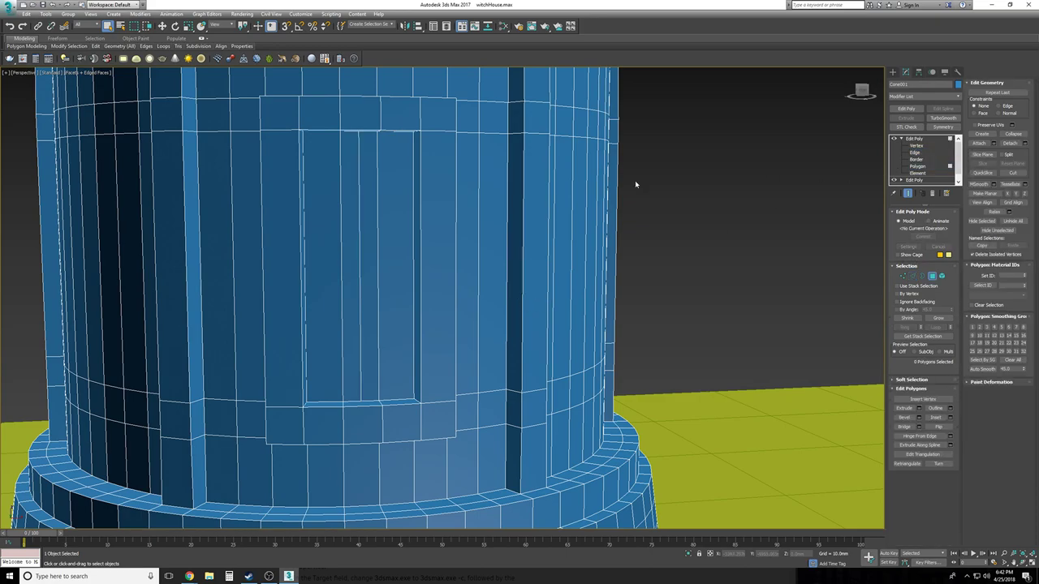
click(370, 186)
ctrl+click(395, 185)
alt+middle_drag(396, 185, 400, 189)
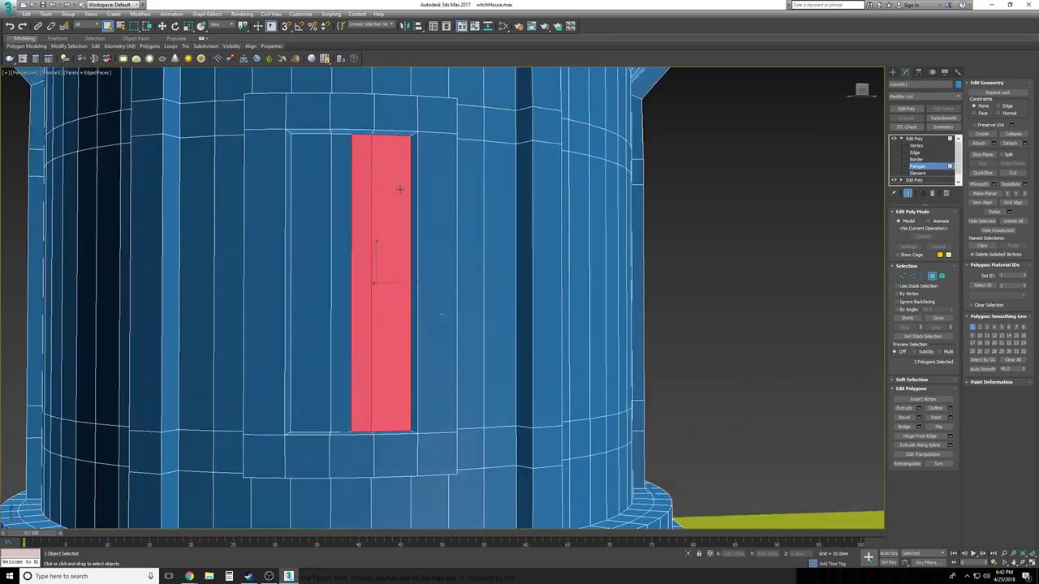
click(919, 418)
alt+middle_drag(578, 305, 563, 258)
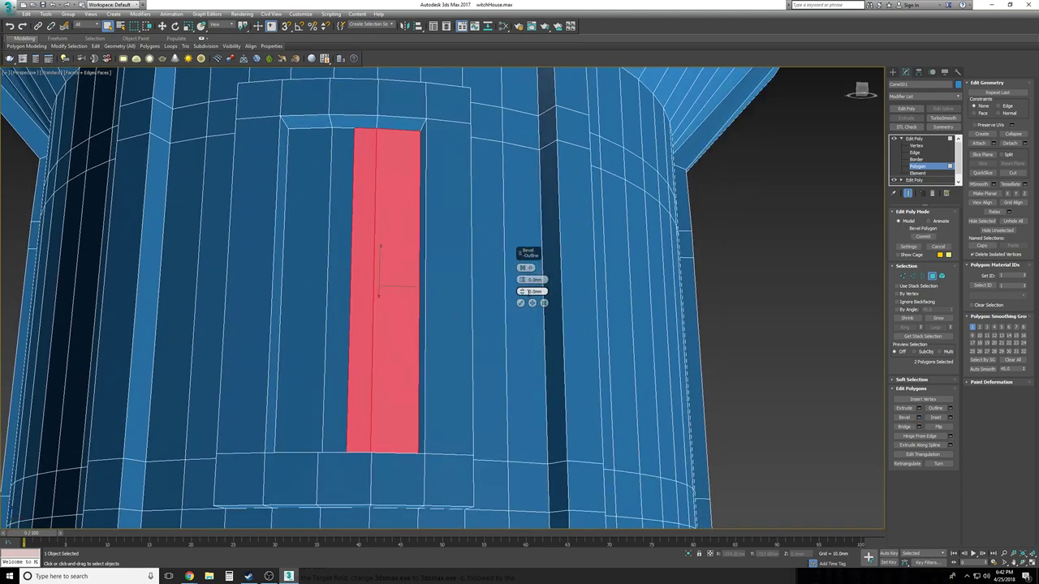
alt+middle_drag(521, 293, 521, 293)
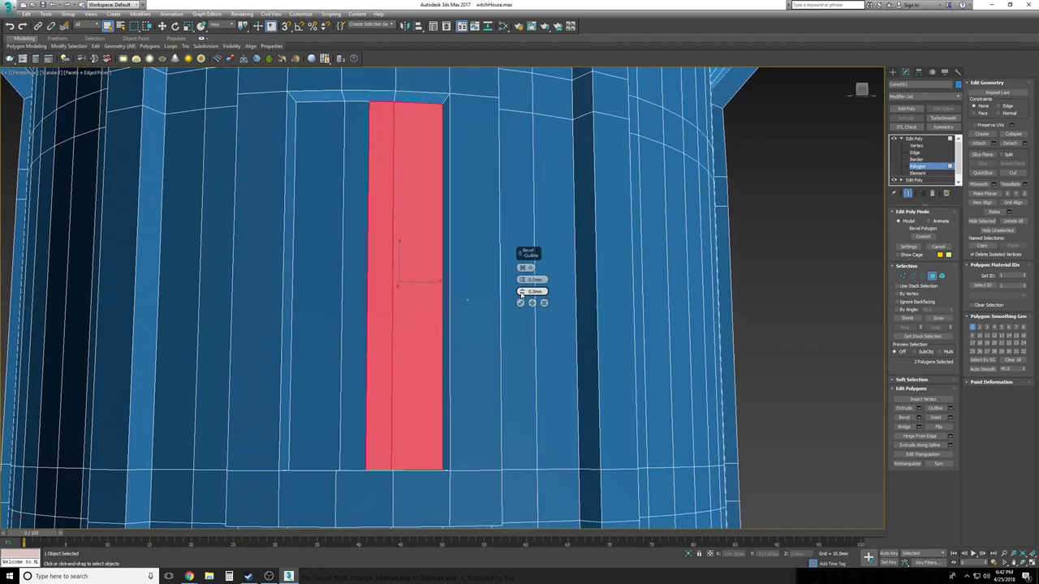
drag(521, 292, 521, 274)
alt+middle_drag(521, 293, 439, 346)
click(520, 302)
Select the two polygons of the window's left pane and bevel them with the same settings as the right pane
alt+middle_drag(511, 302, 373, 277)
click(363, 276)
ctrl+click(331, 269)
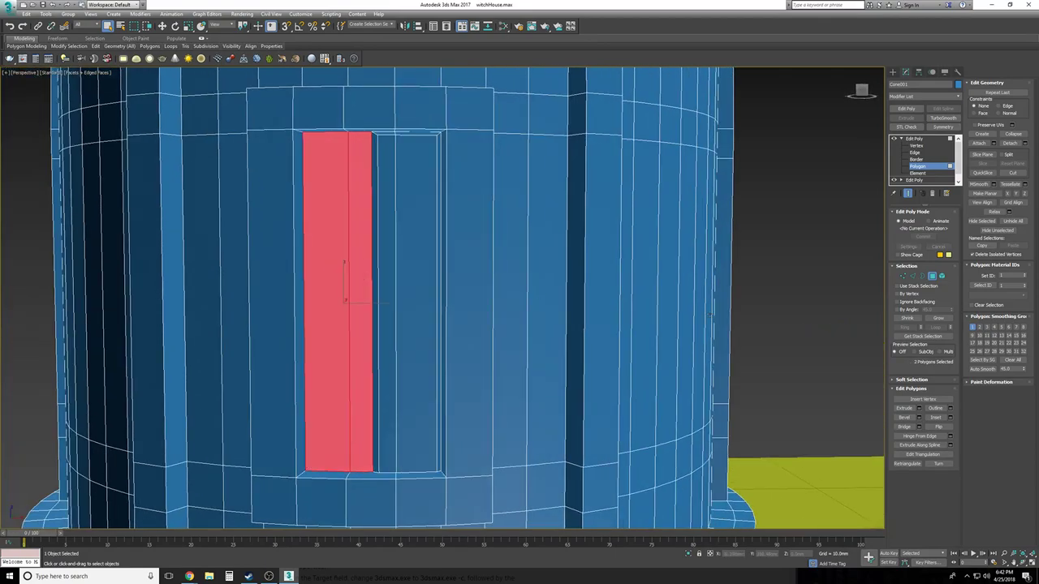
click(919, 417)
alt+middle_drag(512, 310, 507, 281)
click(520, 305)
Select all twelve polygons of the raised frame around the window, covering both sides, the top and the bottom
click(508, 281)
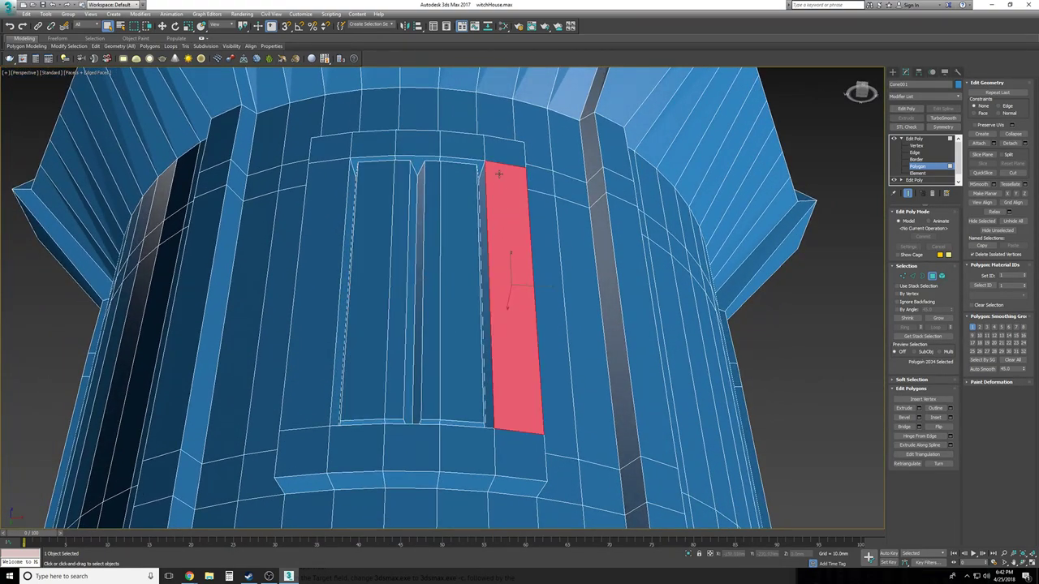
ctrl+click(503, 150)
ctrl+click(461, 144)
ctrl+click(418, 143)
ctrl+click(372, 144)
ctrl+click(329, 148)
ctrl+click(335, 191)
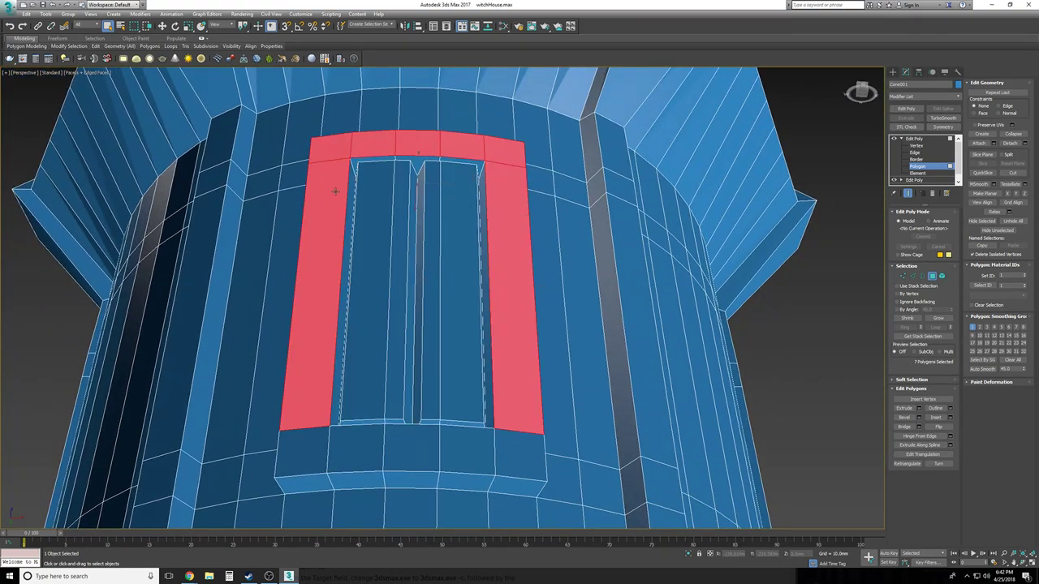
ctrl+click(301, 452)
ctrl+click(356, 448)
ctrl+click(412, 448)
ctrl+click(519, 454)
ctrl+click(467, 450)
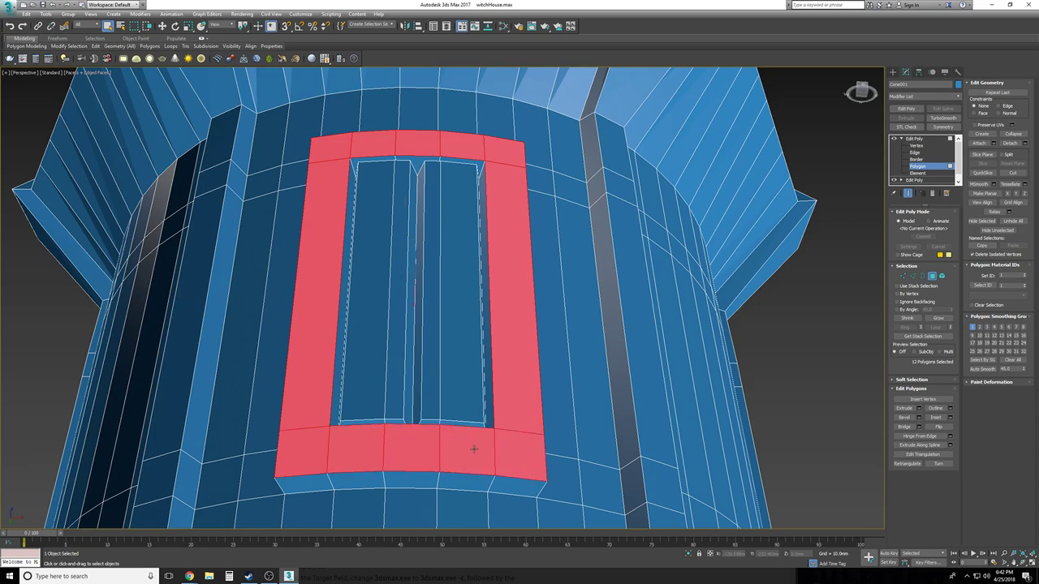
Bevel the window frame outward with a height of about 1.14 mm and an outline of about -0.53 mm
click(920, 418)
alt+middle_drag(511, 231, 544, 303)
click(530, 267)
click(543, 280)
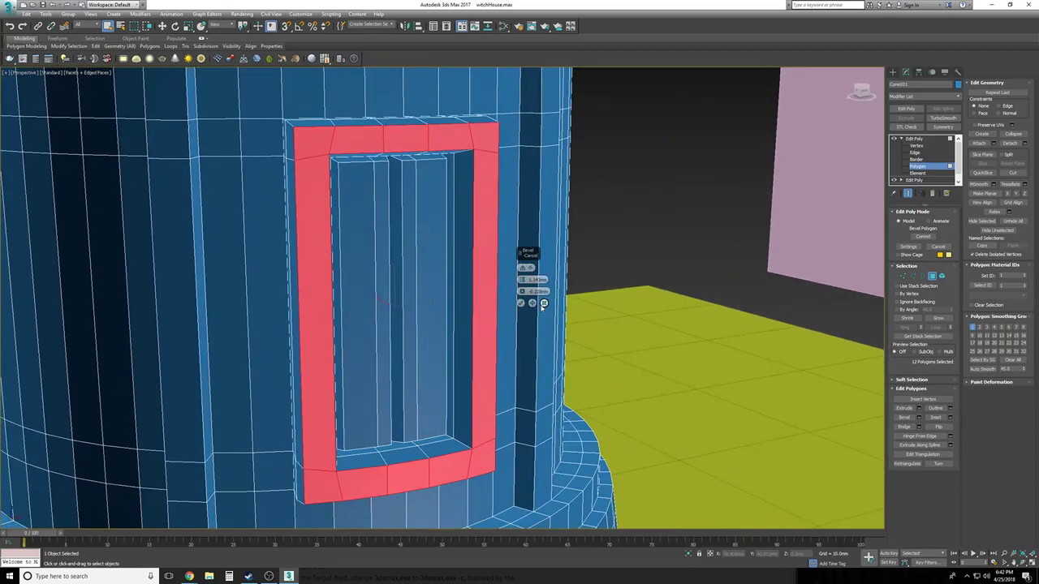
alt+middle_drag(521, 305, 522, 292)
drag(524, 292, 523, 300)
alt+middle_drag(524, 300, 522, 303)
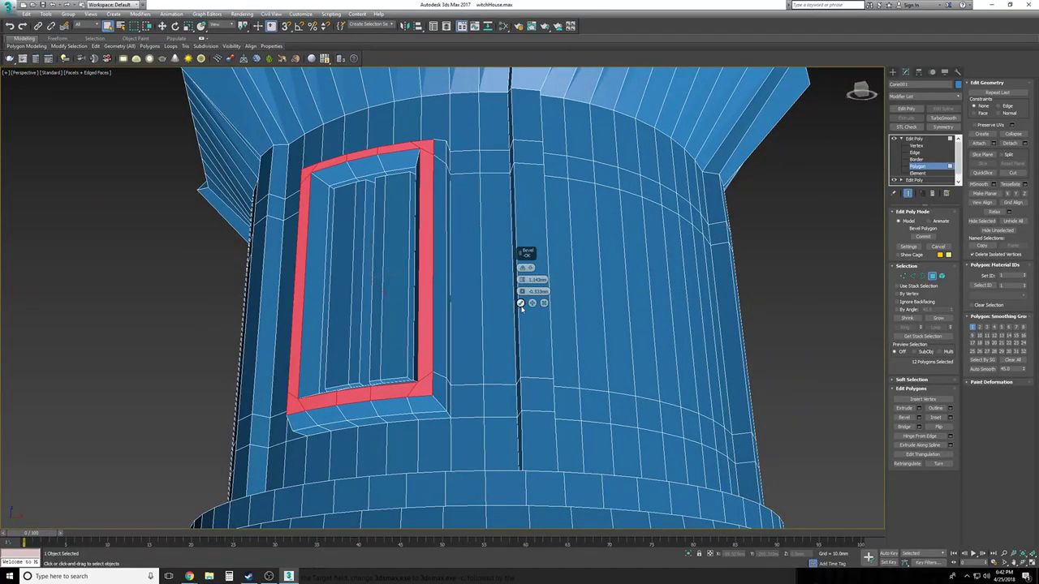
click(521, 304)
Leave polygon editing, deselect the tower and save the scene
click(914, 139)
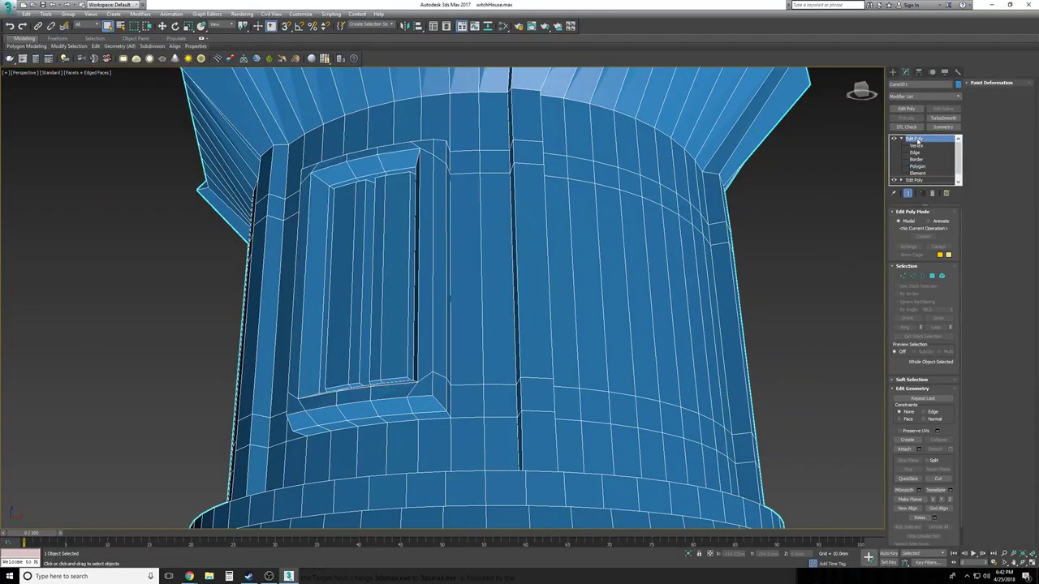
click(788, 244)
scroll(779, 256, down, 10)
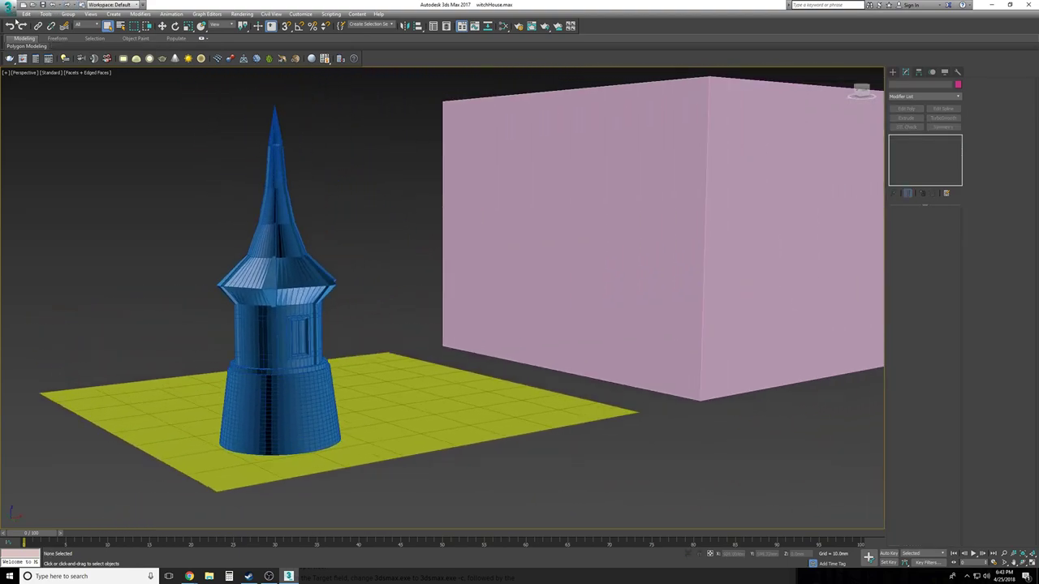
click(9, 7)
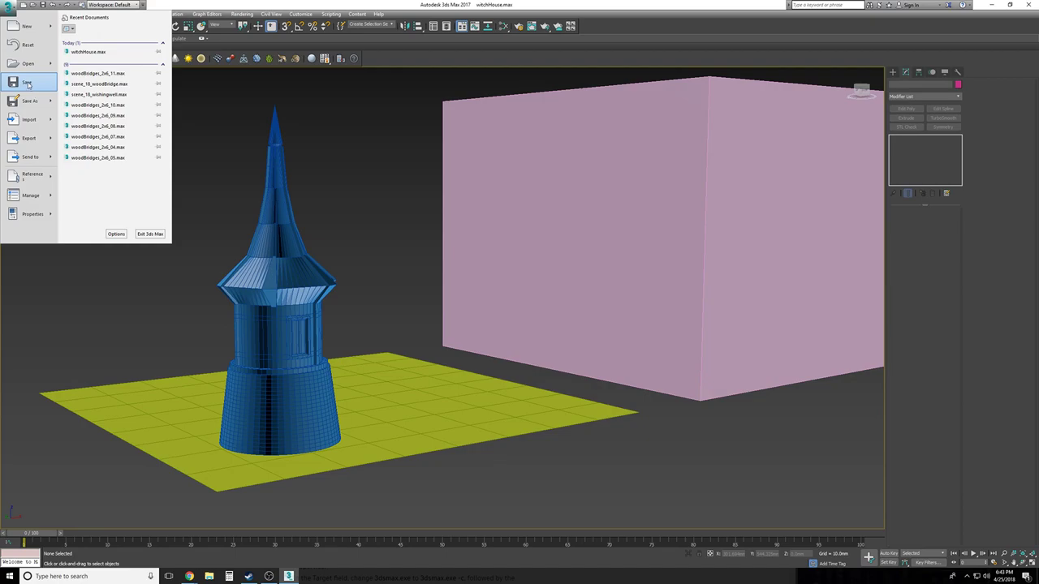
click(25, 102)
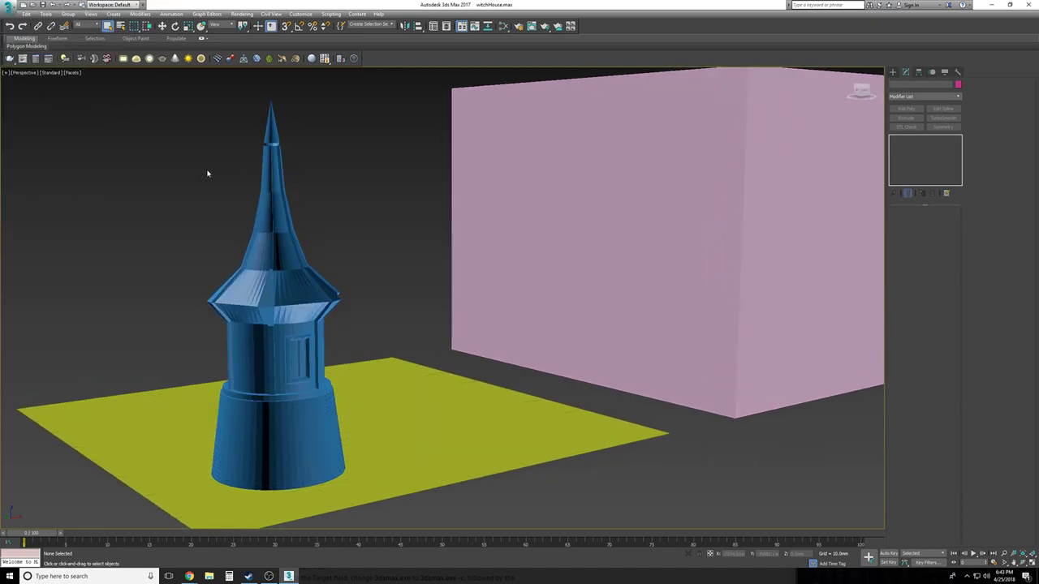
In the tower's vertex mode with edges shown, target-weld the first spire rib's two outer top vertices to its inner vertices below the collar
scroll(206, 174, up, 8)
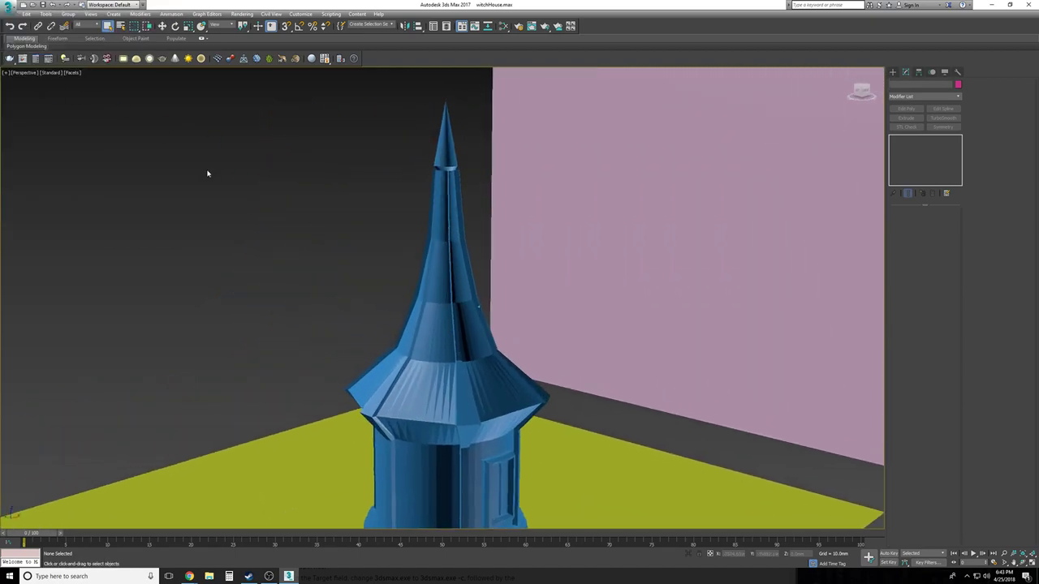
scroll(207, 174, up, 8)
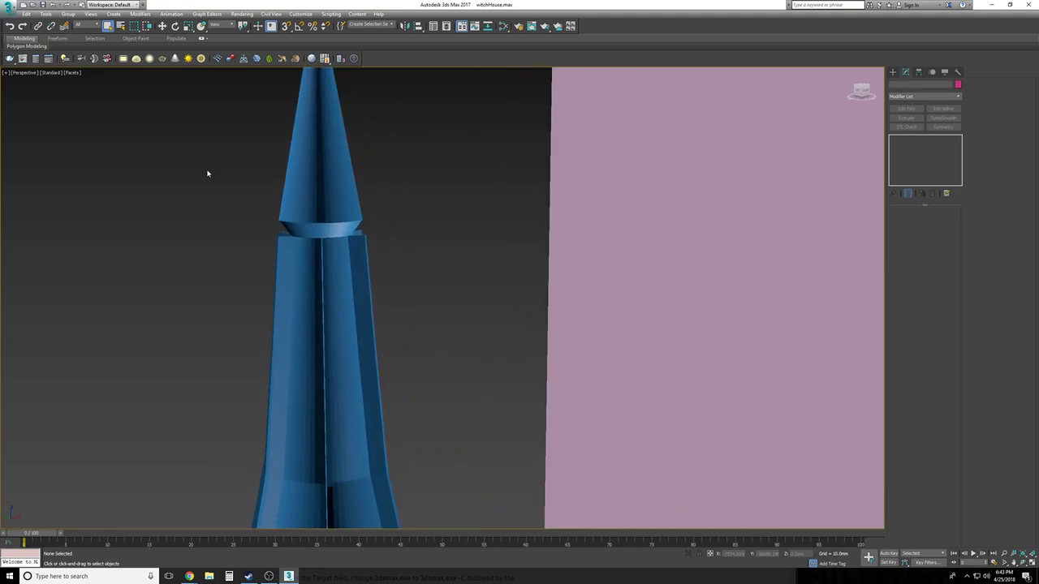
alt+middle_drag(207, 174, 206, 173)
click(325, 219)
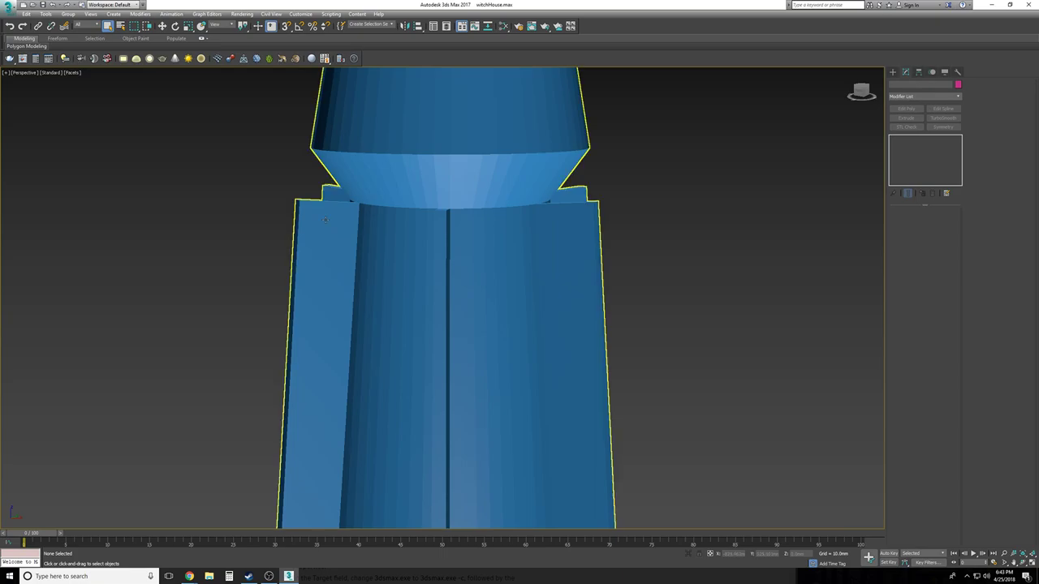
click(901, 139)
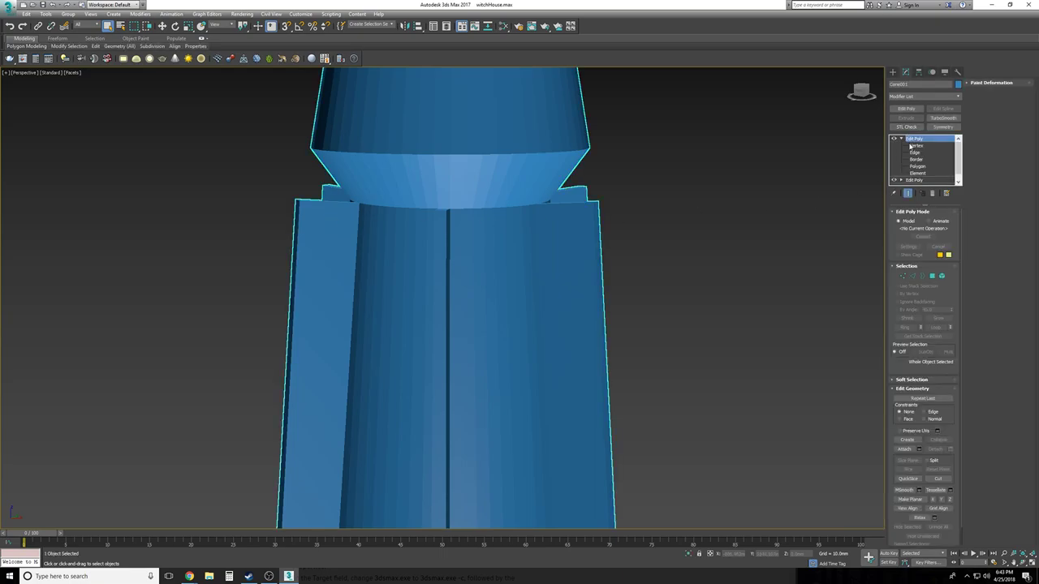
click(913, 146)
alt+middle_drag(743, 220, 736, 220)
key(F4)
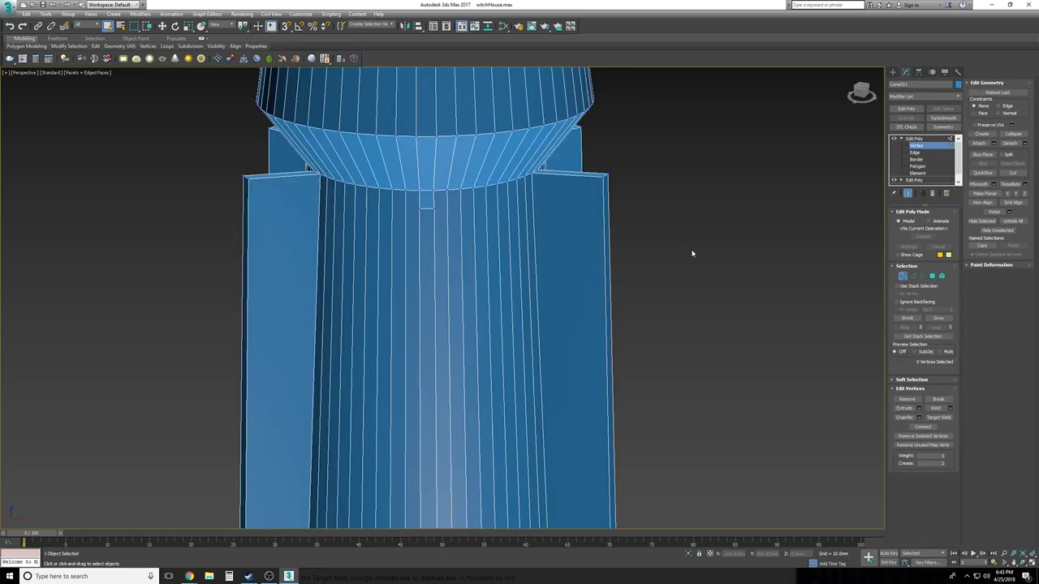
click(952, 418)
alt+middle_drag(659, 316, 184, 165)
scroll(184, 165, up, 3)
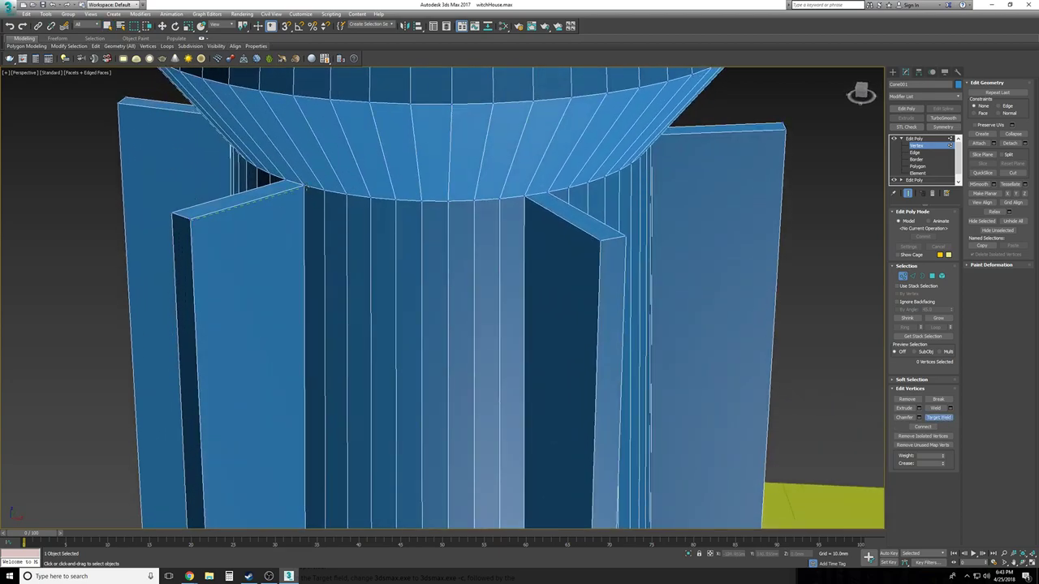
drag(190, 217, 301, 188)
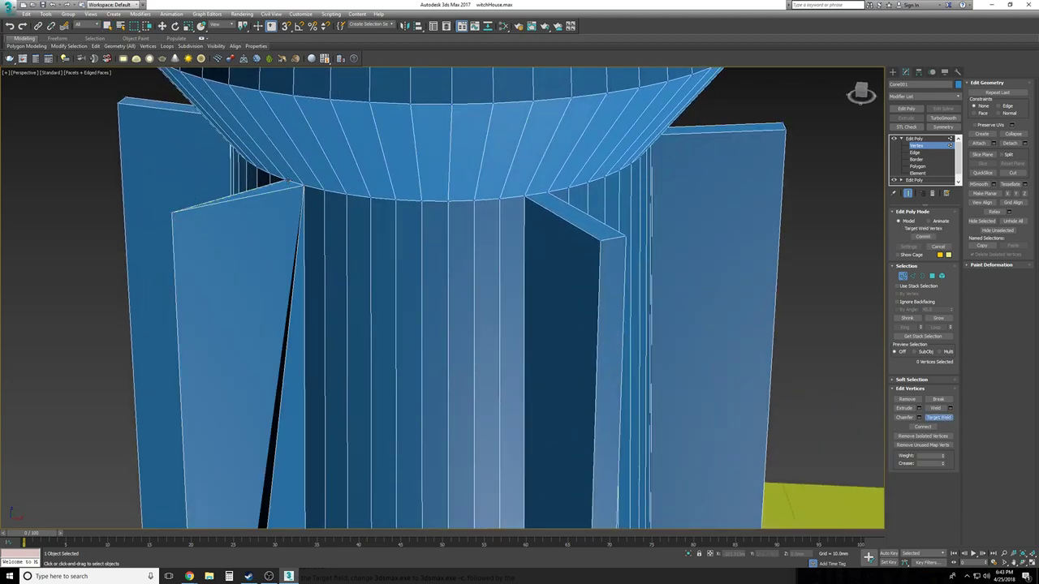
click(288, 180)
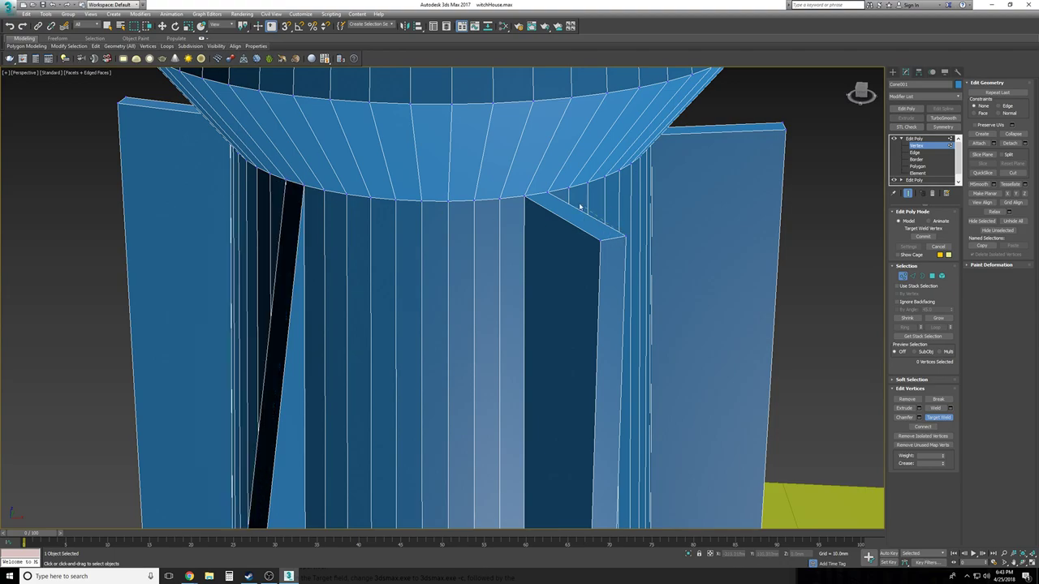
Target-weld the outer top vertices of the next two spire ribs to their matching inner vertices at the collar
drag(625, 235, 604, 241)
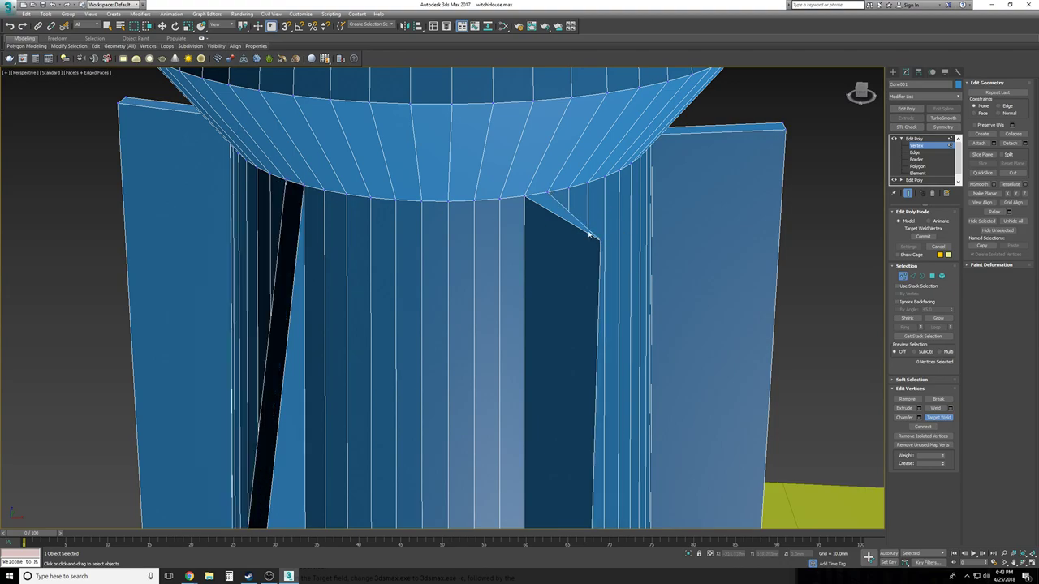
click(528, 197)
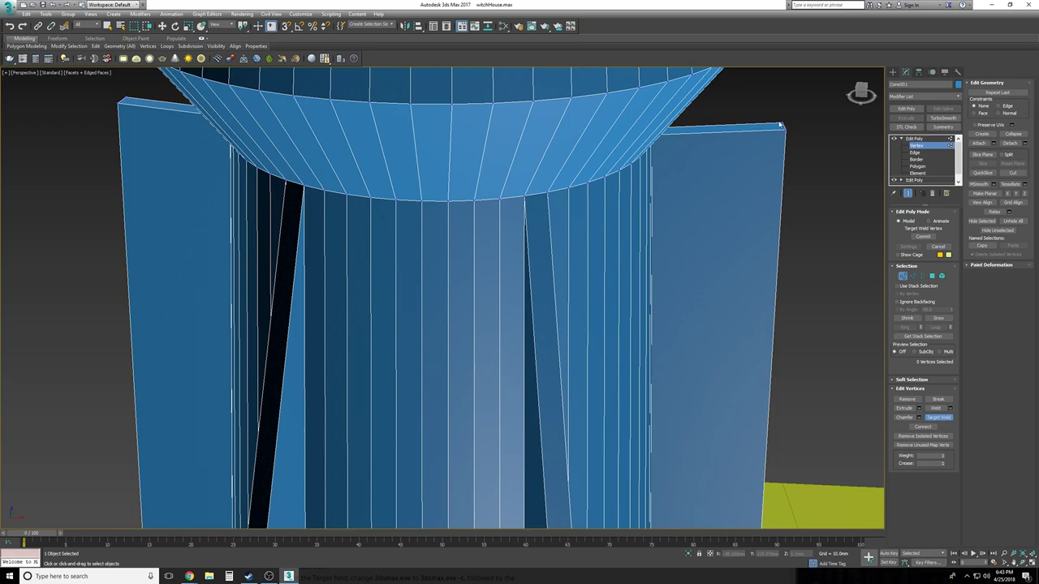
alt+middle_drag(785, 124, 640, 147)
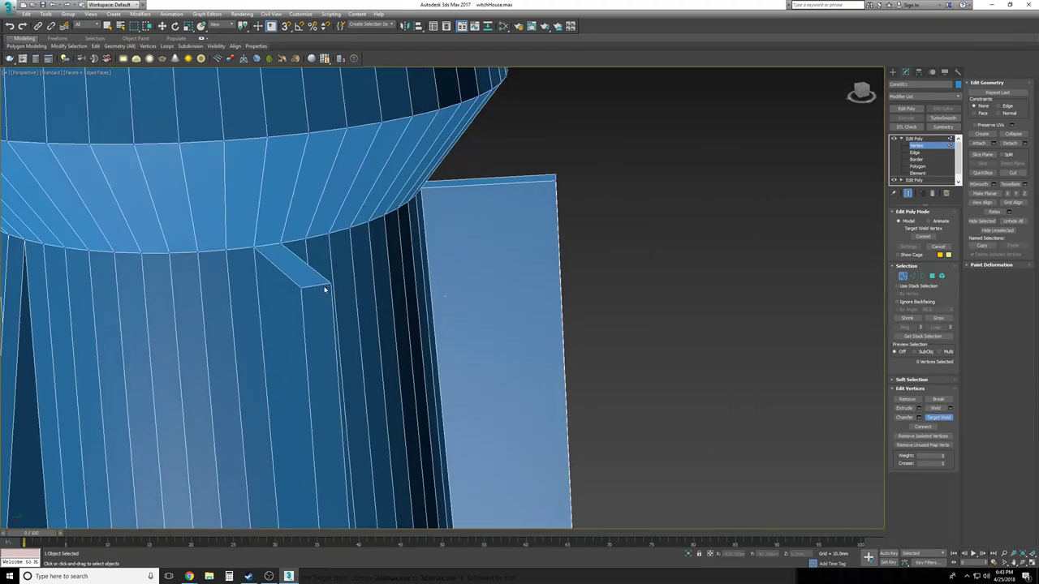
click(284, 252)
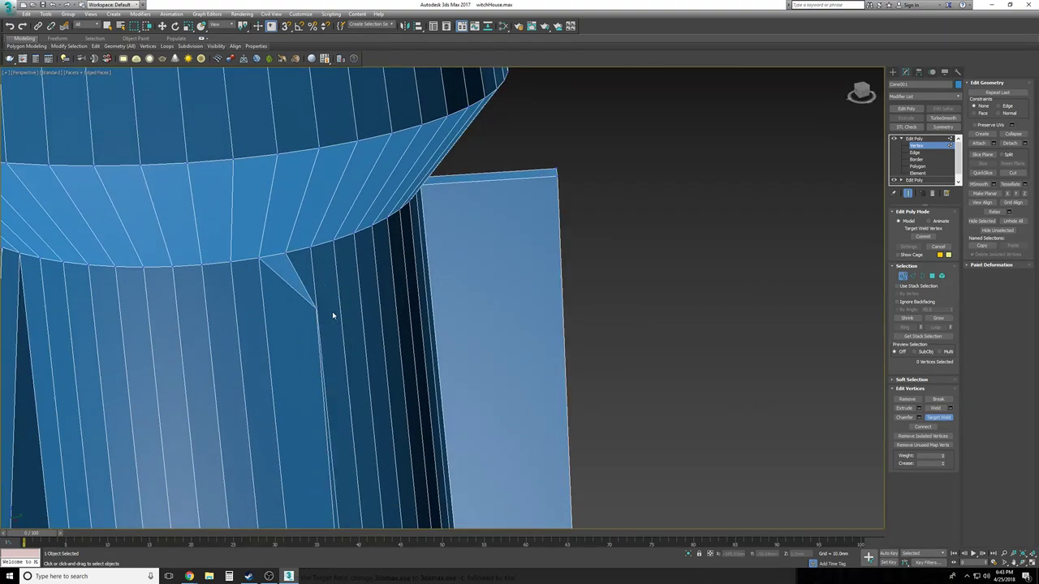
click(258, 258)
Continue around the spire, welding the outer top vertices of the fourth and fifth ribs to their inner vertices
alt+middle_drag(520, 188, 419, 254)
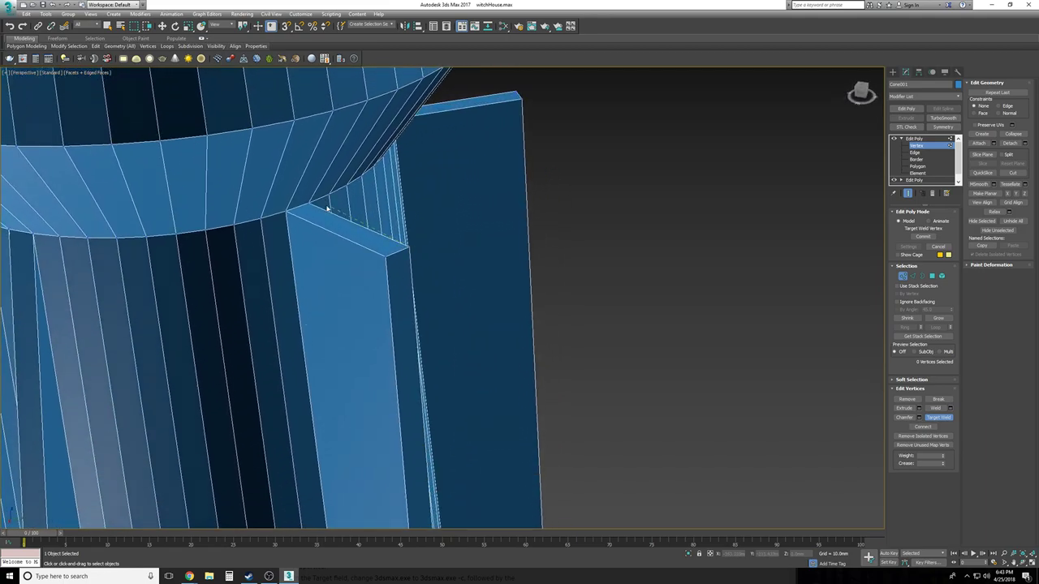
drag(407, 242, 376, 256)
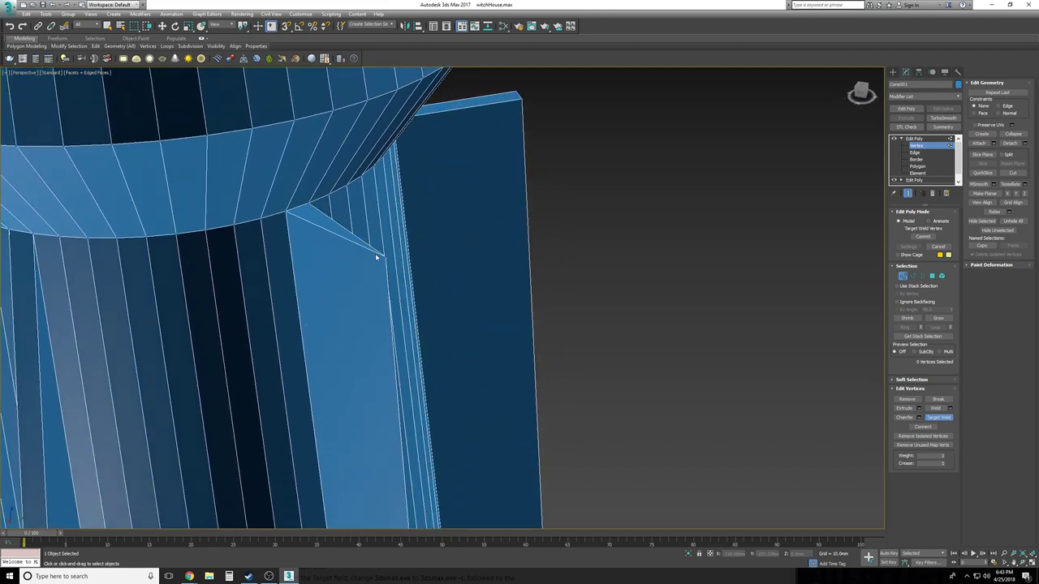
click(284, 211)
alt+middle_drag(422, 302, 383, 240)
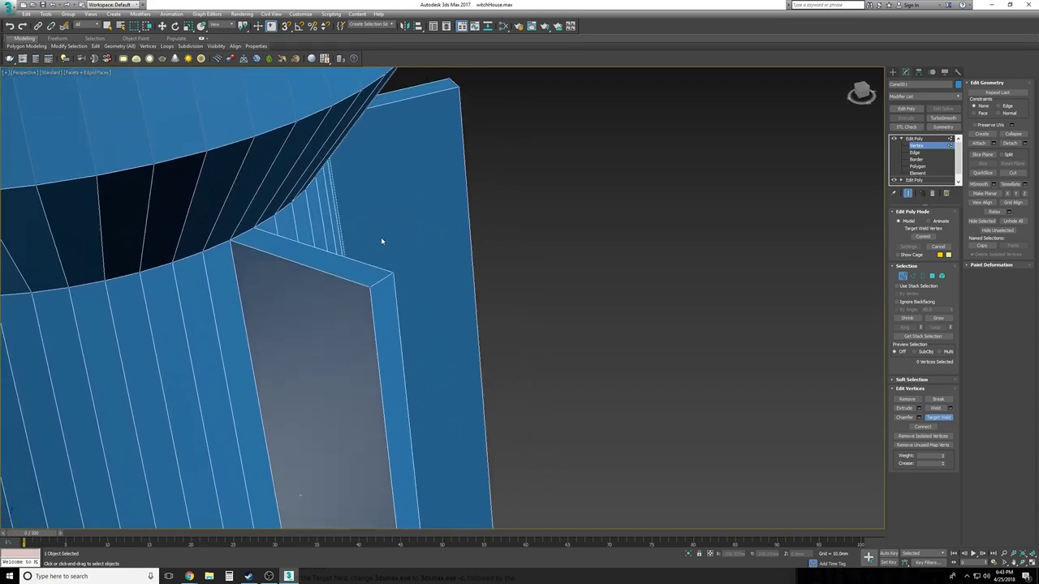
drag(394, 274, 354, 279)
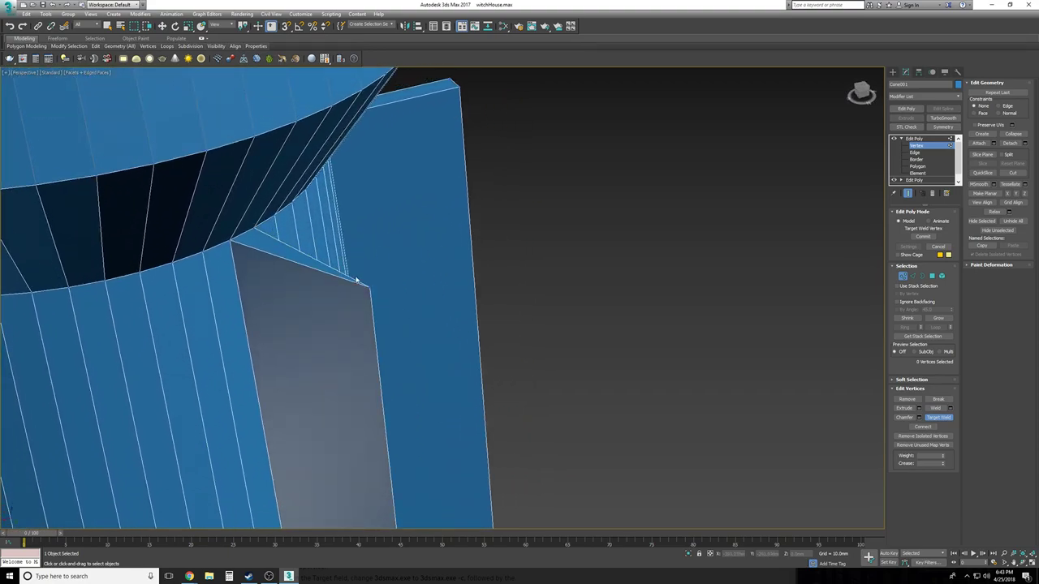
click(231, 240)
Weld the outer top vertices of the remaining square-topped rib to the inner vertices under the collar
alt+middle_drag(230, 240, 384, 253)
scroll(385, 253, down, 3)
middle_drag(373, 375, 385, 253)
scroll(382, 255, down, 4)
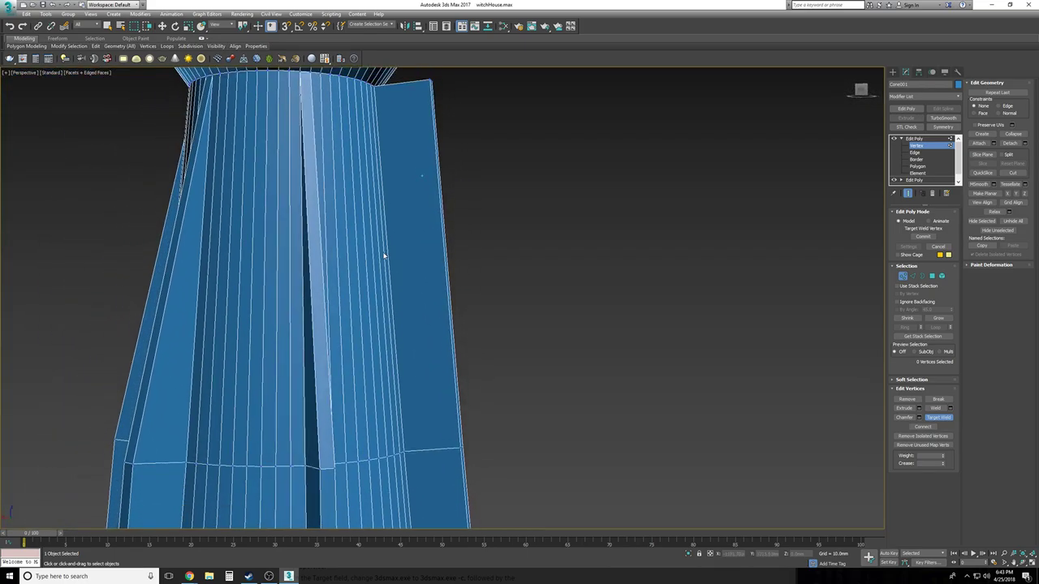
scroll(382, 255, up, 6)
alt+middle_drag(411, 348, 322, 345)
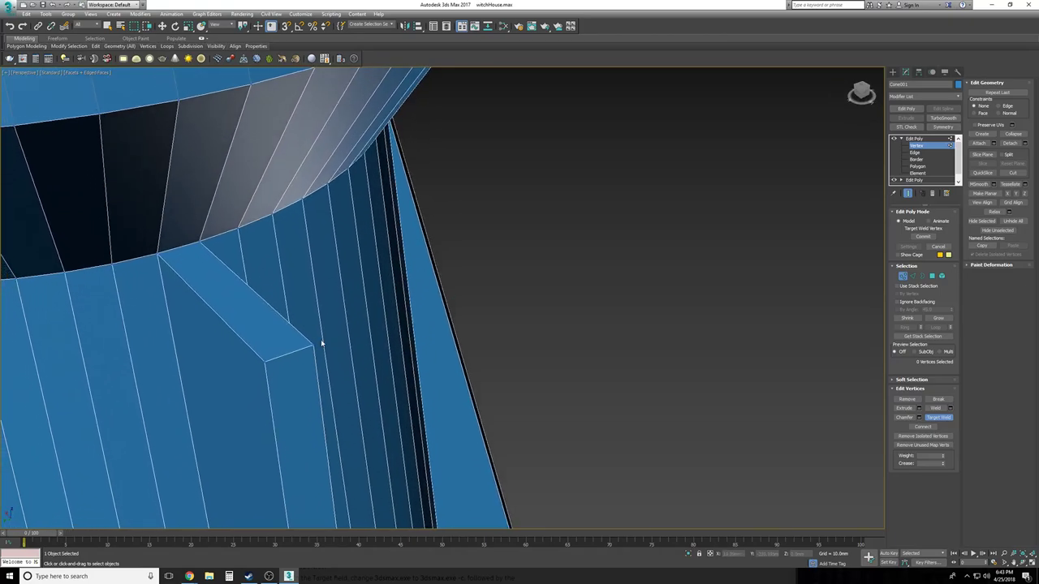
click(199, 241)
End Target Weld, frame the whole tower and examine the ribs along the spire
scroll(158, 253, down, 10)
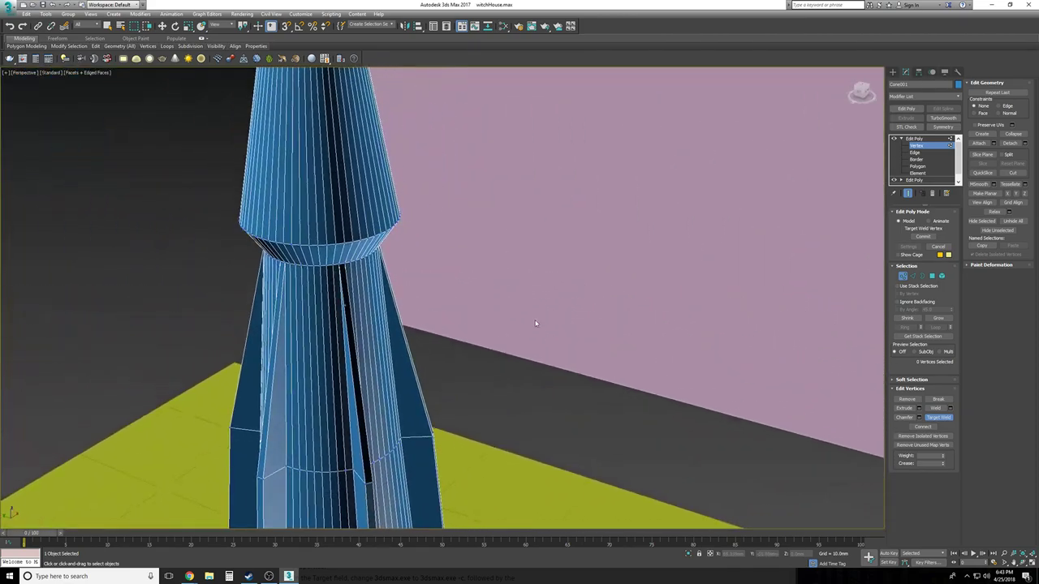
alt+middle_drag(536, 323, 442, 361)
scroll(442, 361, down, 5)
right_click(338, 267)
key(z)
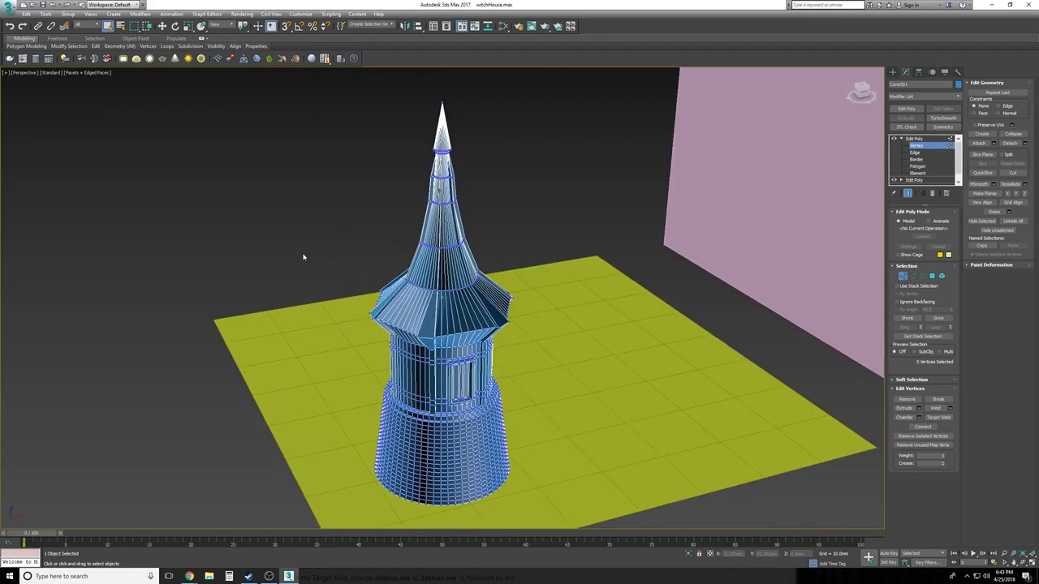
scroll(455, 180, up, 8)
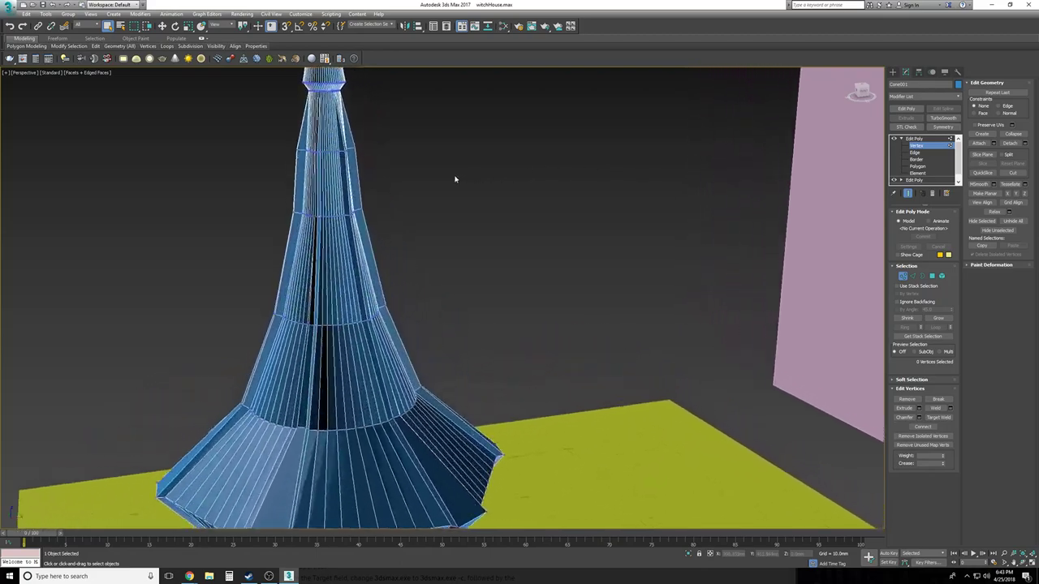
Select the ring of rib vertices just below the spire's collar and scale it inward uniformly to slim the upper spire
scroll(329, 153, up, 6)
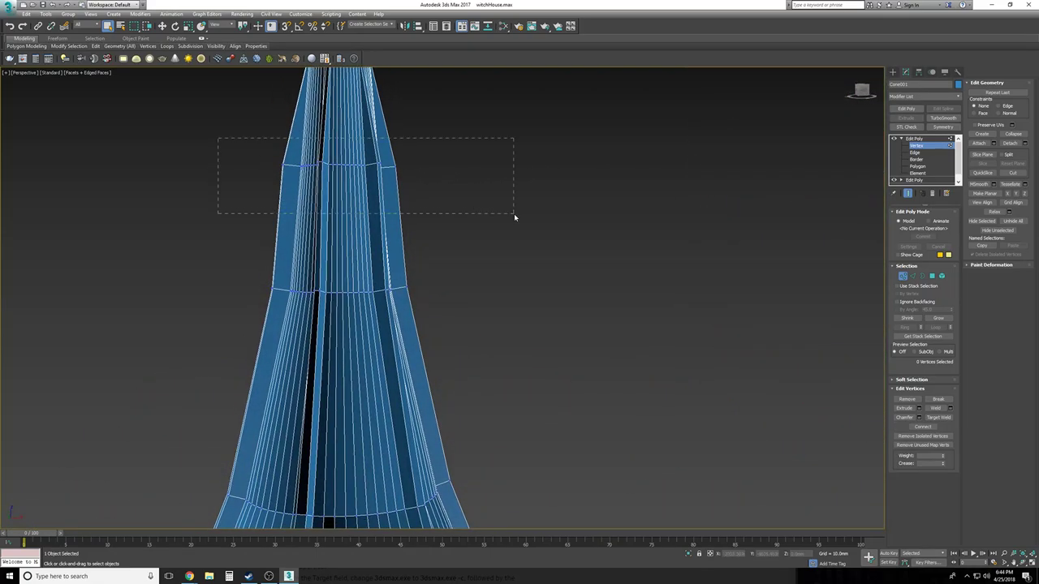
drag(513, 213, 514, 214)
scroll(513, 213, down, 4)
scroll(514, 214, up, 3)
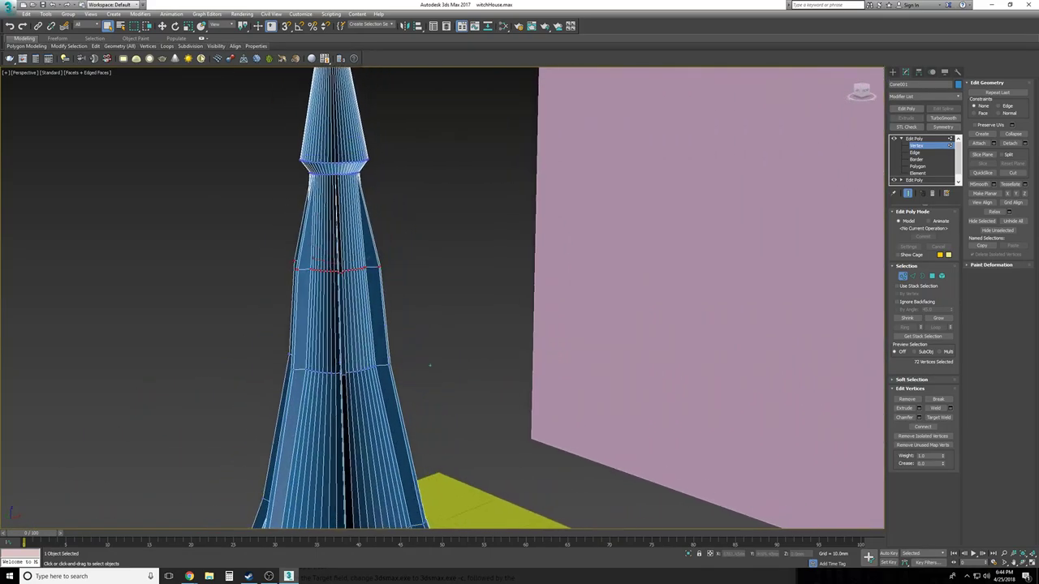
click(188, 26)
scroll(327, 274, up, 3)
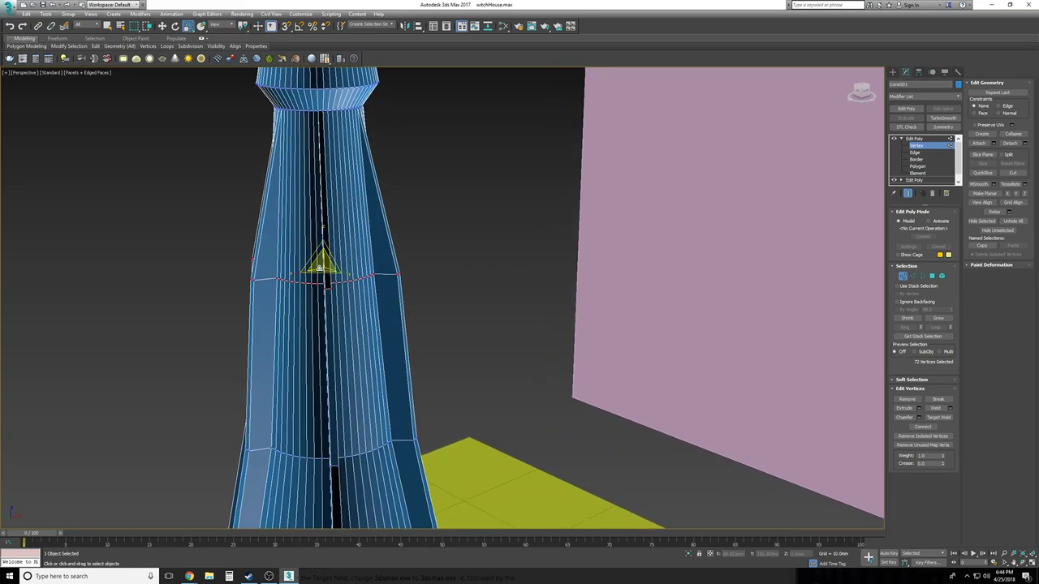
key(t)
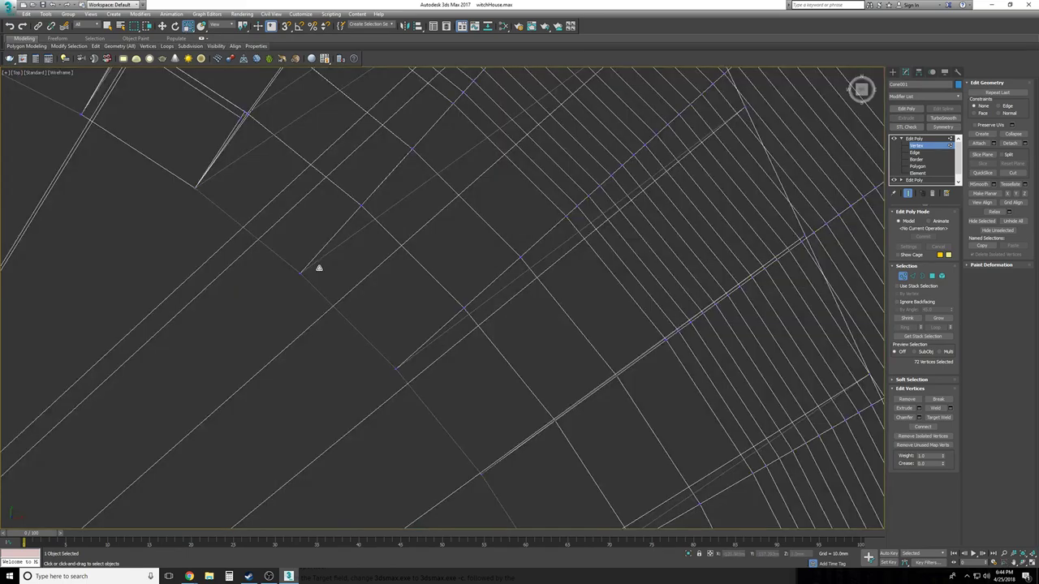
key(f)
scroll(433, 191, up, 10)
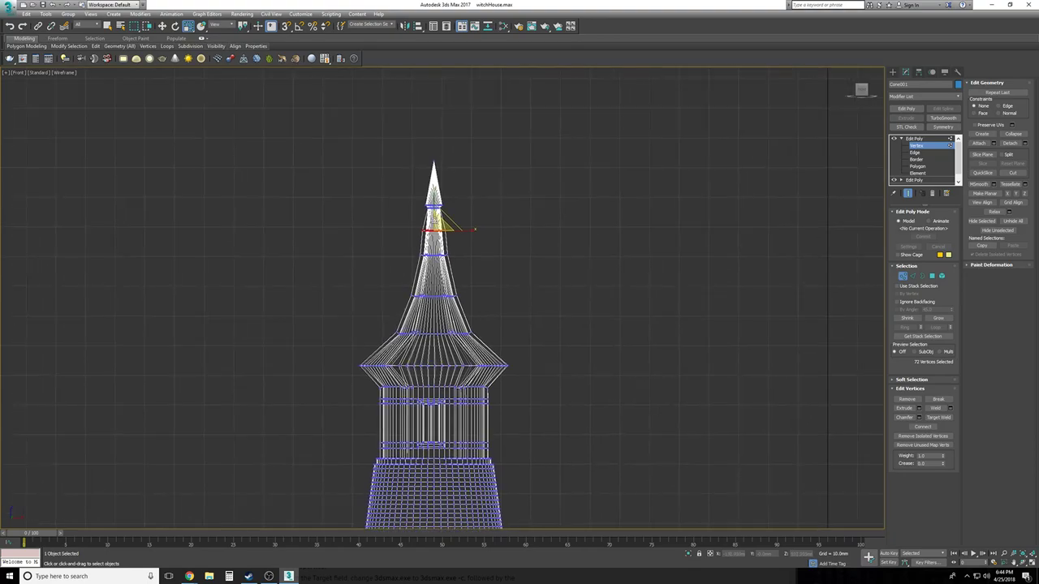
drag(443, 235, 437, 249)
key(p)
scroll(437, 249, down, 5)
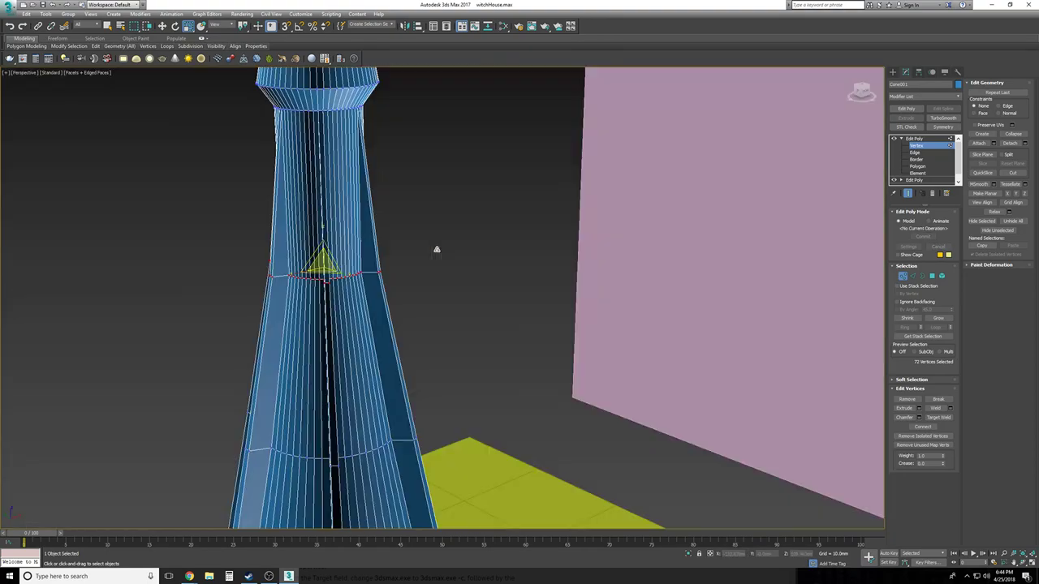
click(437, 249)
Leave vertex editing, deselect the tower and examine its full silhouette shaded without edges
scroll(436, 249, down, 5)
scroll(437, 249, down, 3)
key(z)
click(937, 141)
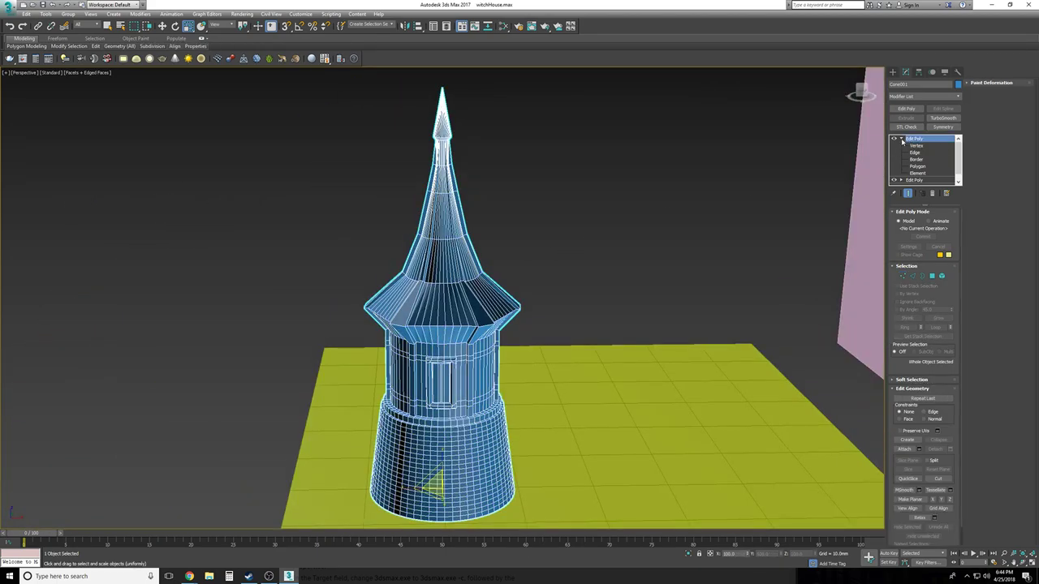
click(901, 139)
click(648, 192)
key(F4)
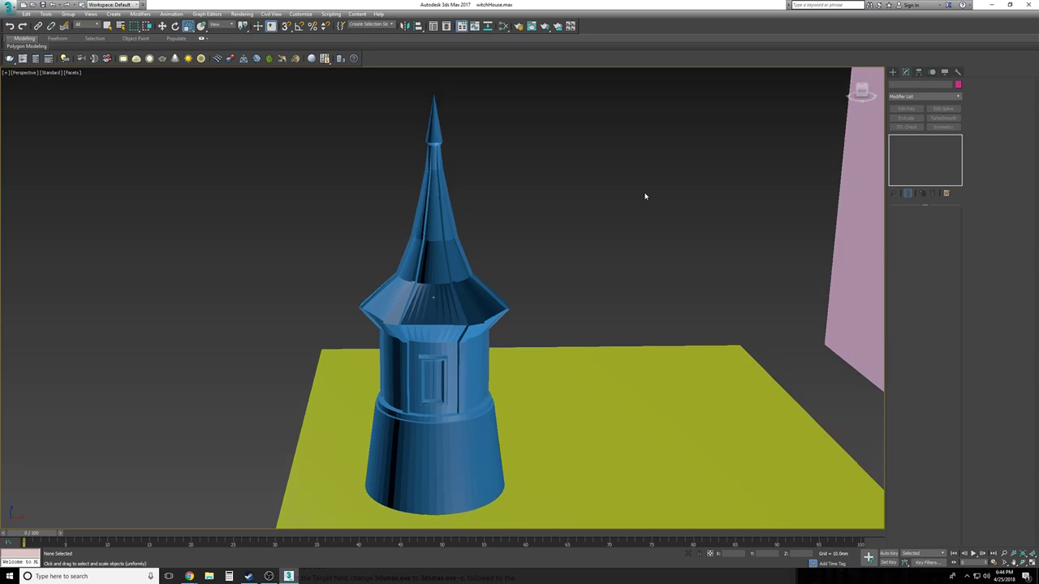
scroll(646, 196, down, 3)
mouse_move(646, 196)
alt+middle_down()
mouse_move(679, 197)
mouse_move(644, 197)
alt+middle_up()
scroll(416, 391, up, 2)
alt+middle_drag(418, 388, 398, 401)
Reselect the tower, show its edged faces again and add another Edit Poly modifier on top of the stack
click(399, 401)
scroll(398, 401, up, 2)
scroll(398, 402, up, 2)
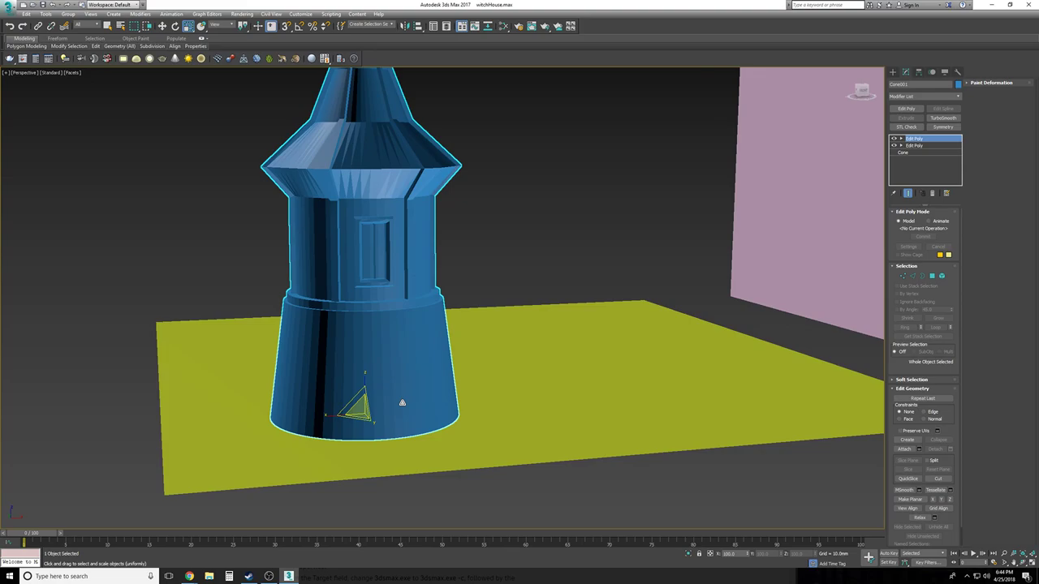
key(F4)
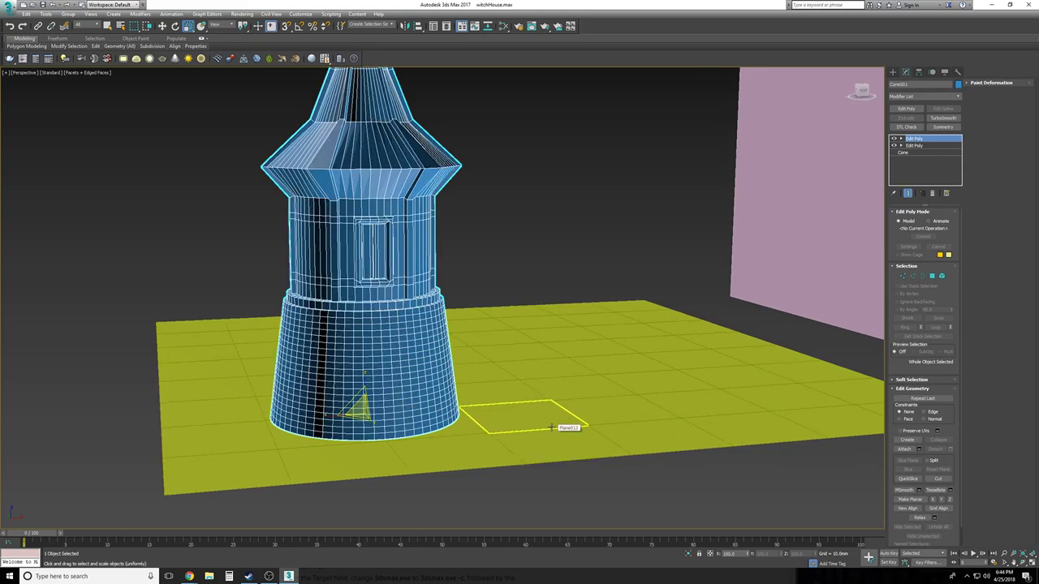
key(f)
scroll(487, 324, down, 10)
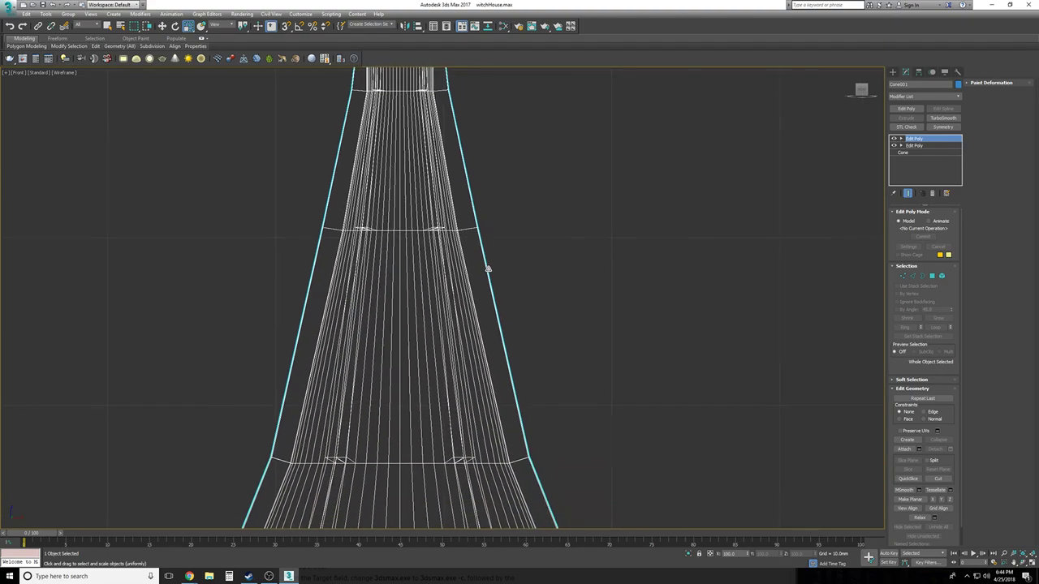
scroll(478, 308, down, 2)
middle_drag(517, 383, 468, 221)
scroll(444, 418, up, 4)
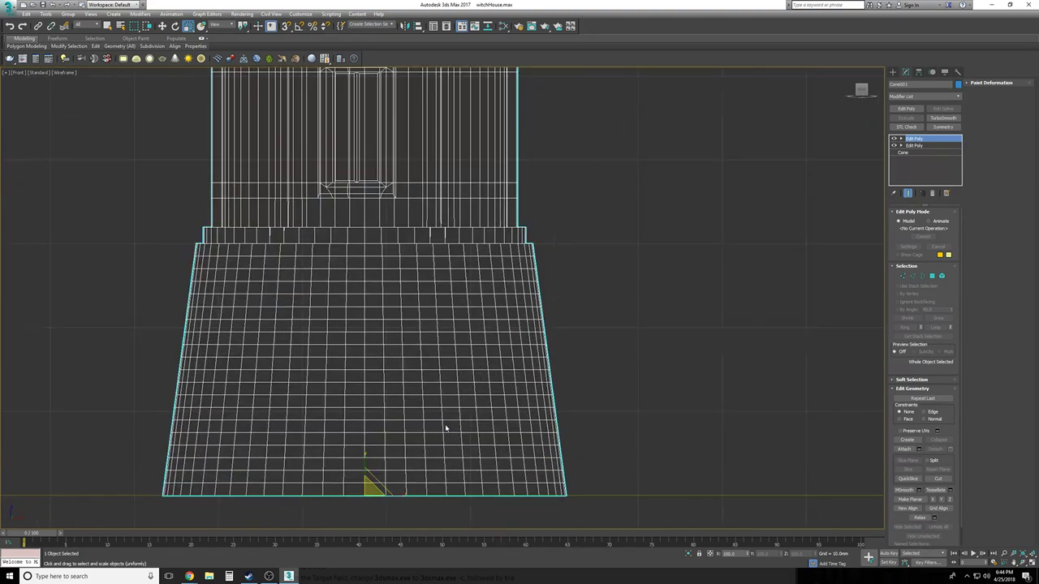
key(w)
click(906, 108)
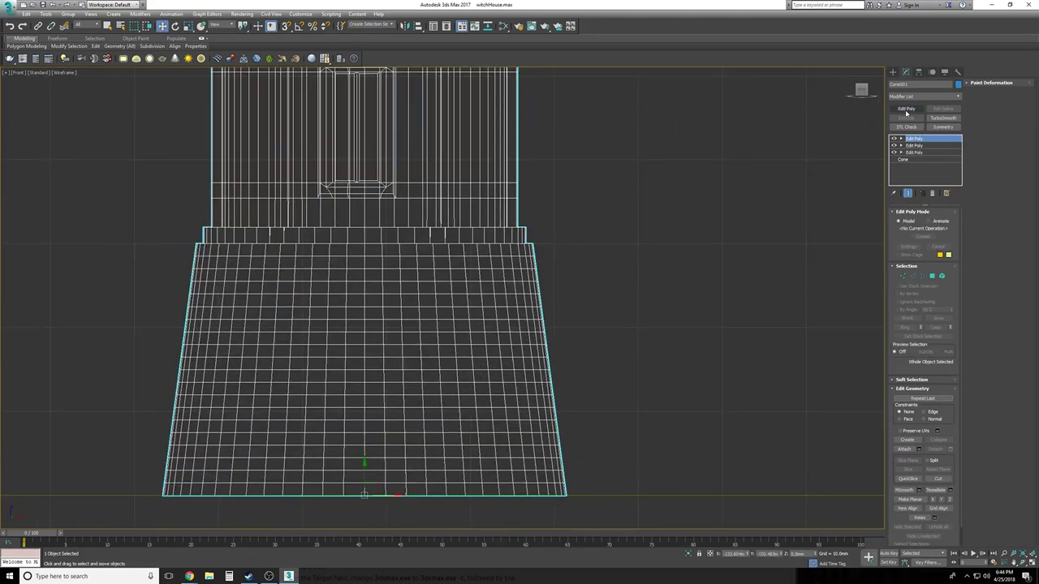
click(901, 139)
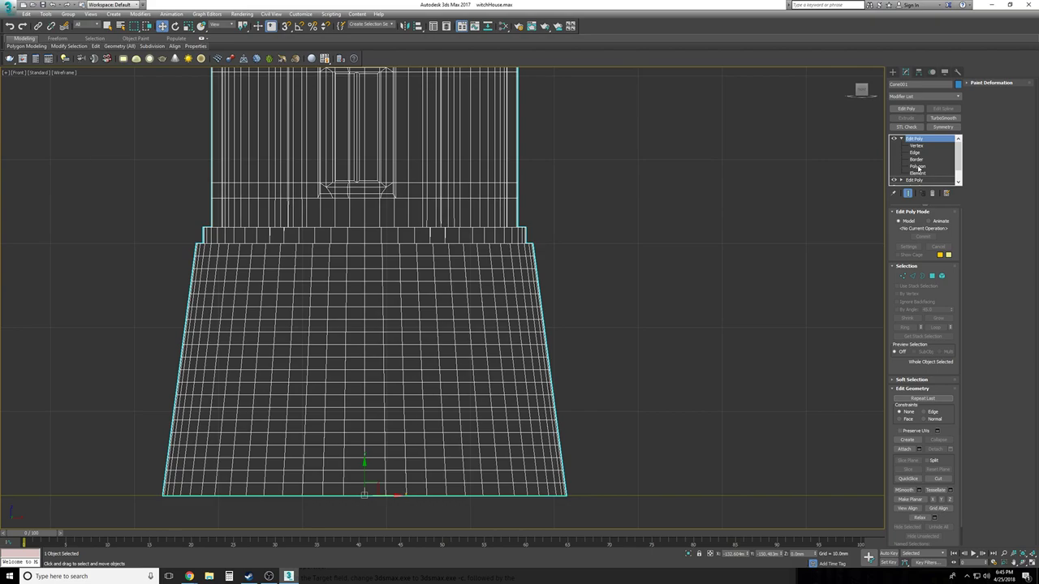
middle_drag(715, 299, 745, 265)
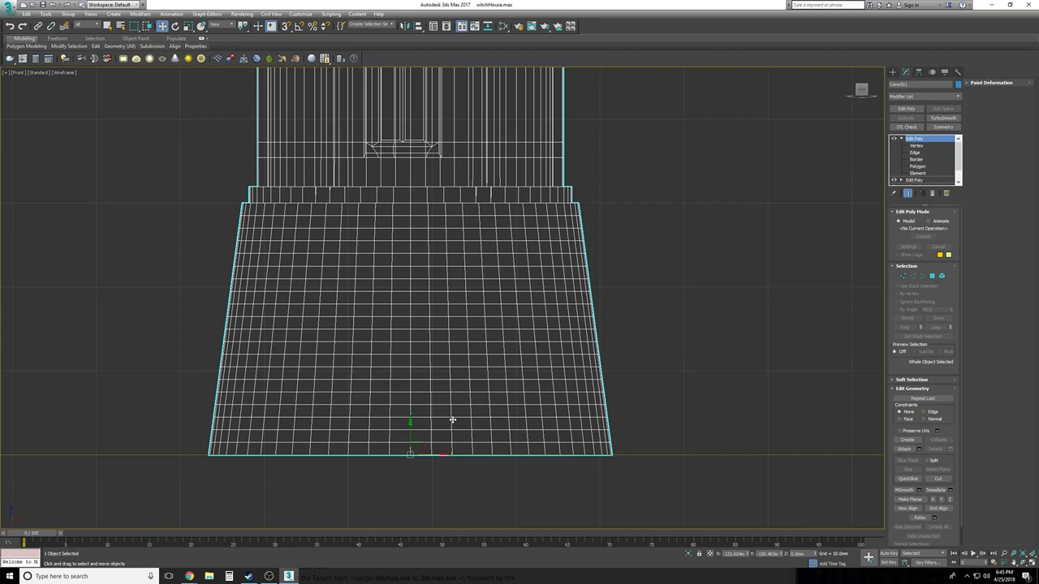
key(p)
scroll(452, 419, up, 4)
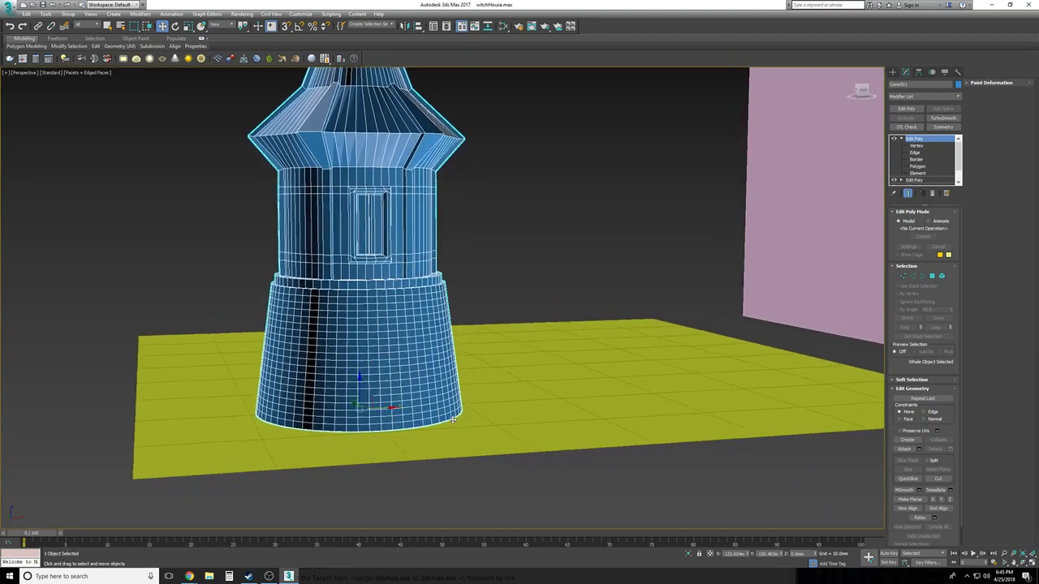
scroll(452, 419, up, 1)
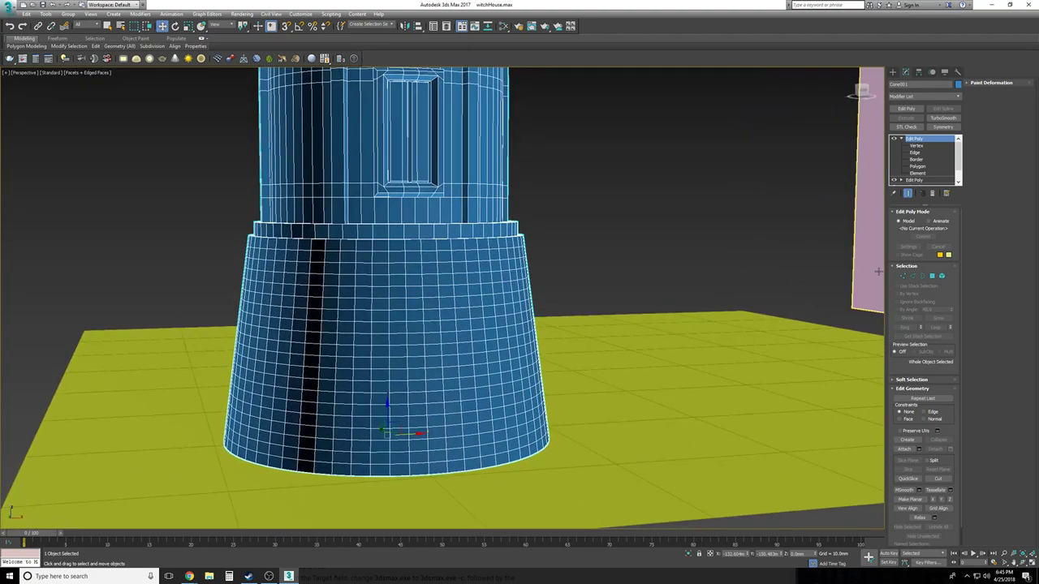
key(s)
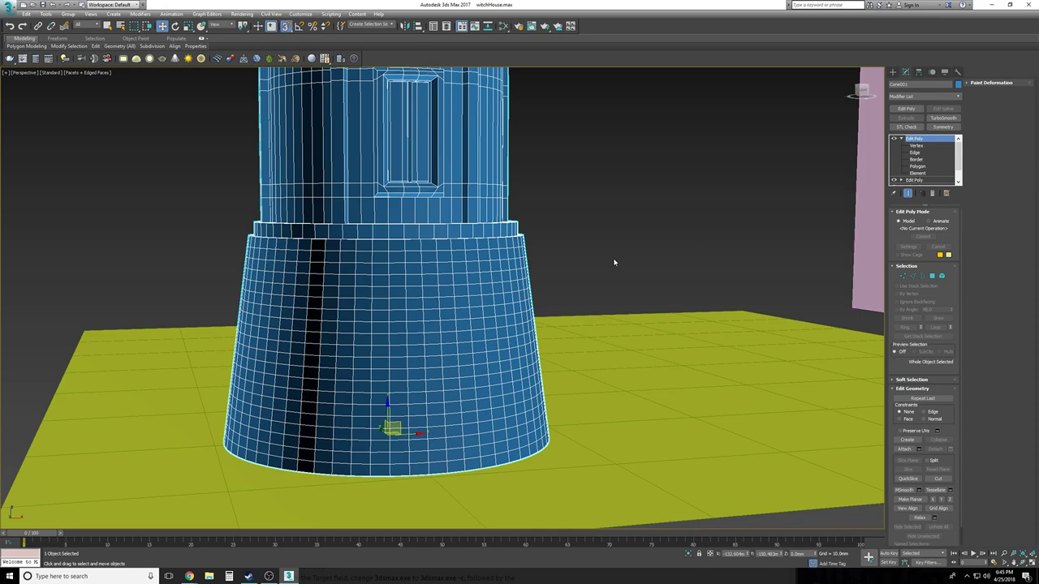
key(f)
At Polygon level, select a vertical column of five polygons on the tower base directly under the ledge
click(921, 167)
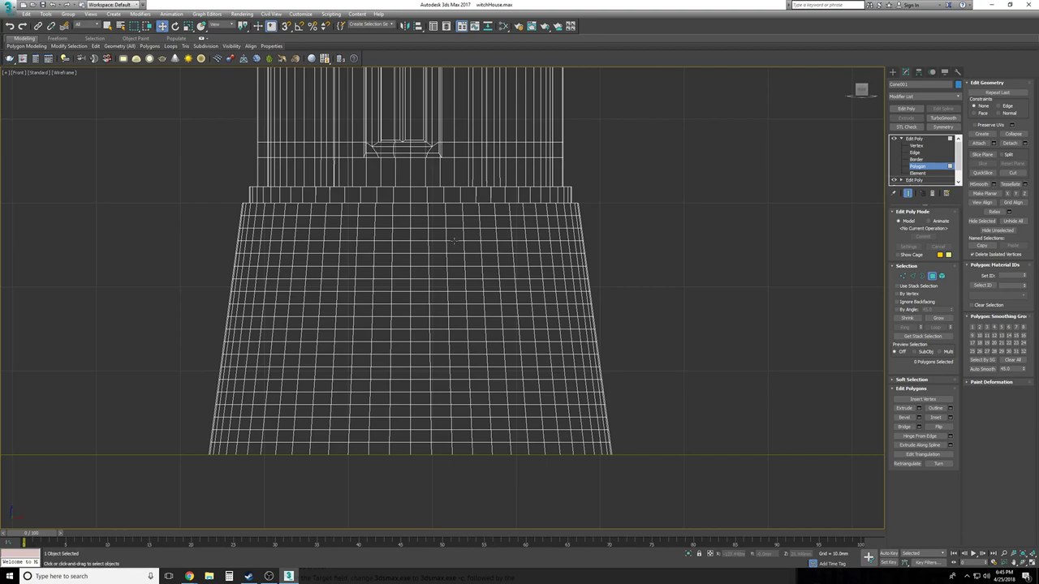
drag(219, 208, 223, 183)
click(107, 26)
key(p)
scroll(381, 224, up, 2)
mouse_move(382, 224)
alt+middle_down()
mouse_move(358, 234)
mouse_move(352, 223)
alt+middle_up()
click(350, 213)
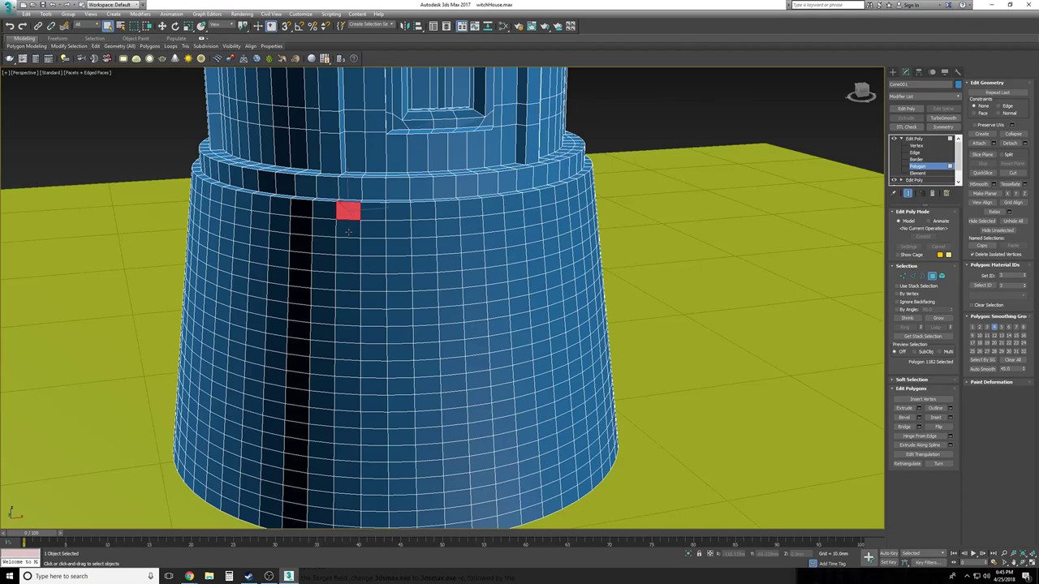
ctrl+click(348, 229)
ctrl+click(346, 247)
ctrl+click(344, 266)
ctrl+click(347, 282)
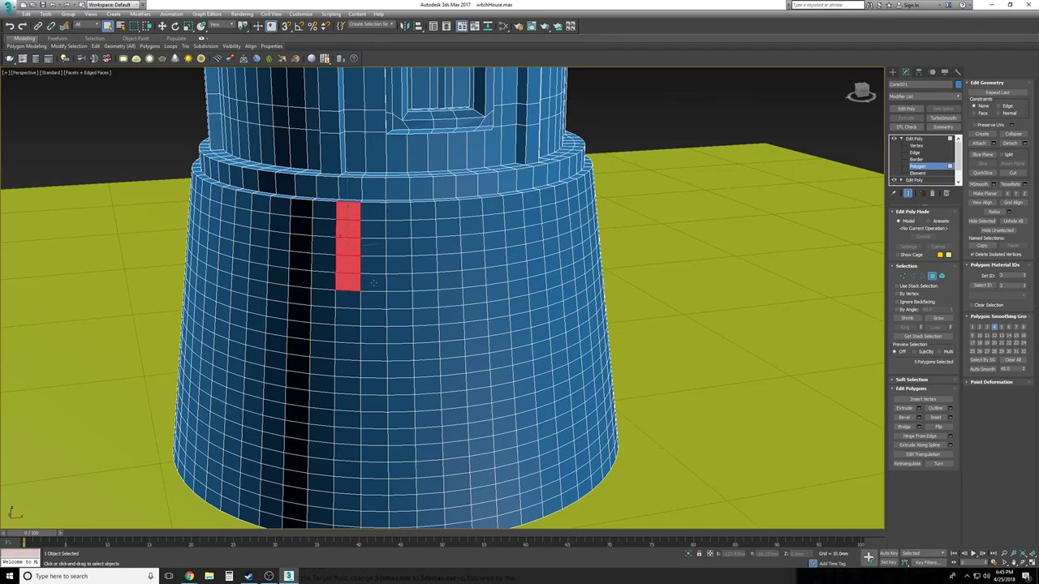
Extend the column into a closed rectangular outline of polygons seven wide and five high under the ledge
ctrl+click(373, 282)
ctrl+click(425, 282)
ctrl+click(400, 282)
ctrl+click(450, 280)
ctrl+click(474, 280)
ctrl+click(496, 276)
ctrl+click(495, 258)
ctrl+click(494, 240)
ctrl+click(493, 221)
ctrl+click(494, 207)
ctrl+click(471, 208)
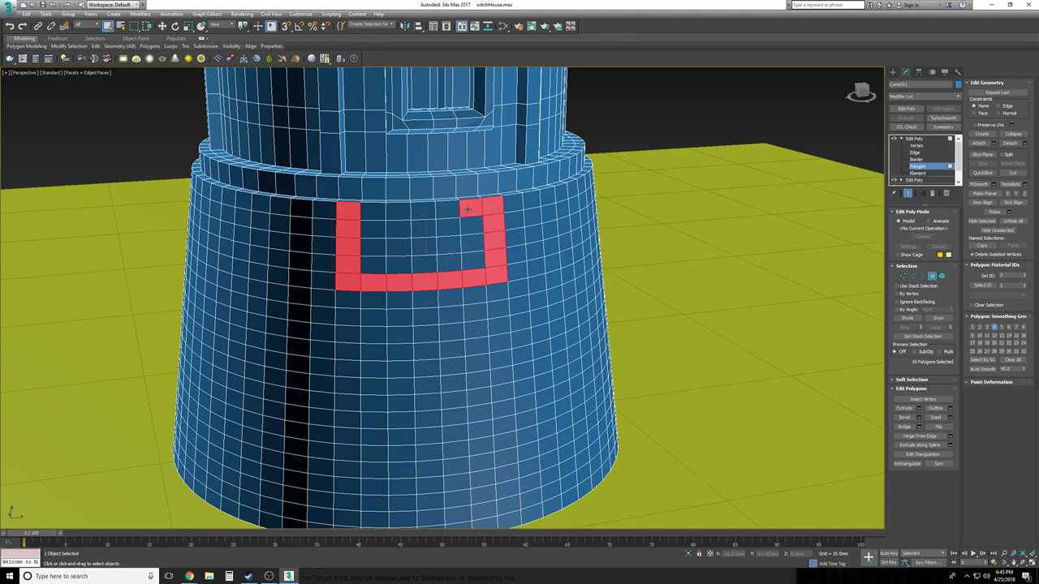
ctrl+click(448, 209)
ctrl+click(423, 209)
ctrl+click(399, 210)
ctrl+click(374, 211)
Add all polygons inside the rectangular outline to the selection so that it forms a solid block
ctrl+click(379, 231)
ctrl+click(375, 258)
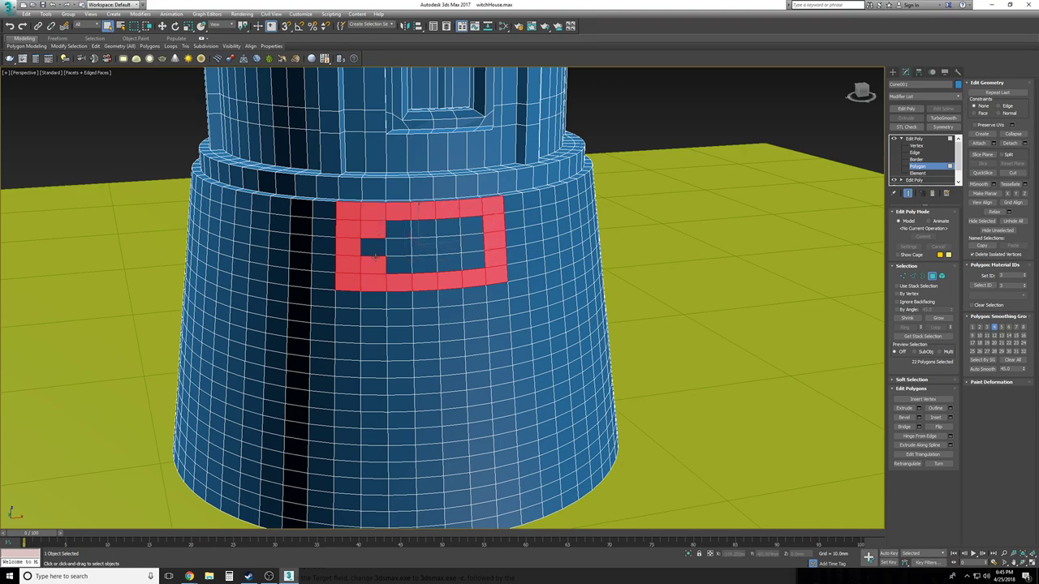
ctrl+click(399, 229)
ctrl+click(424, 229)
ctrl+click(472, 226)
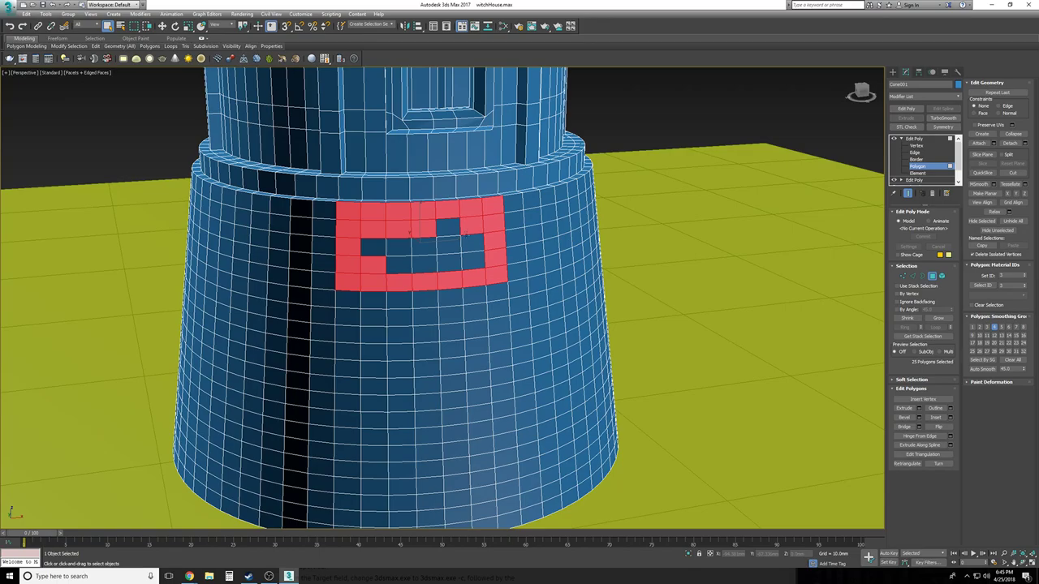
ctrl+click(449, 227)
ctrl+drag(469, 249, 387, 269)
ctrl+click(372, 244)
Deselect the stray polygons caught on the opposite side of the base, keeping only the block under the ledge
alt+middle_drag(372, 244, 366, 268)
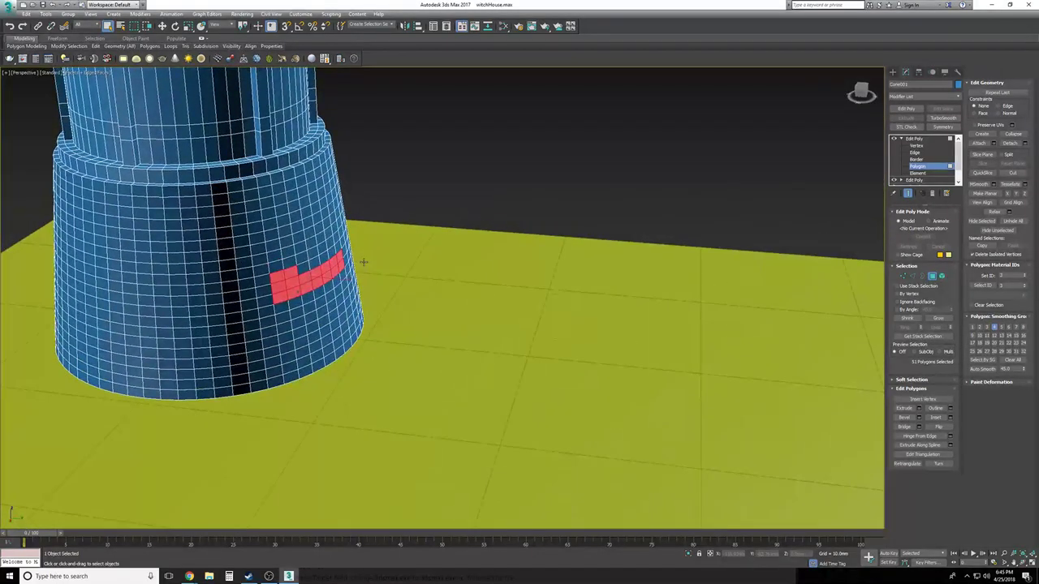
drag(384, 247, 269, 302)
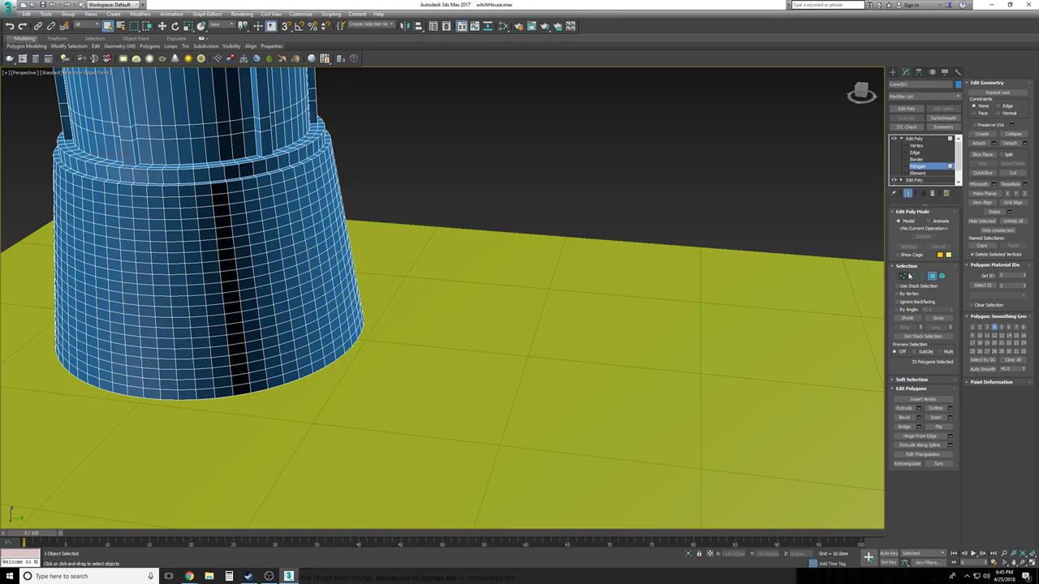
alt+middle_drag(600, 325, 564, 336)
scroll(564, 335, up, 2)
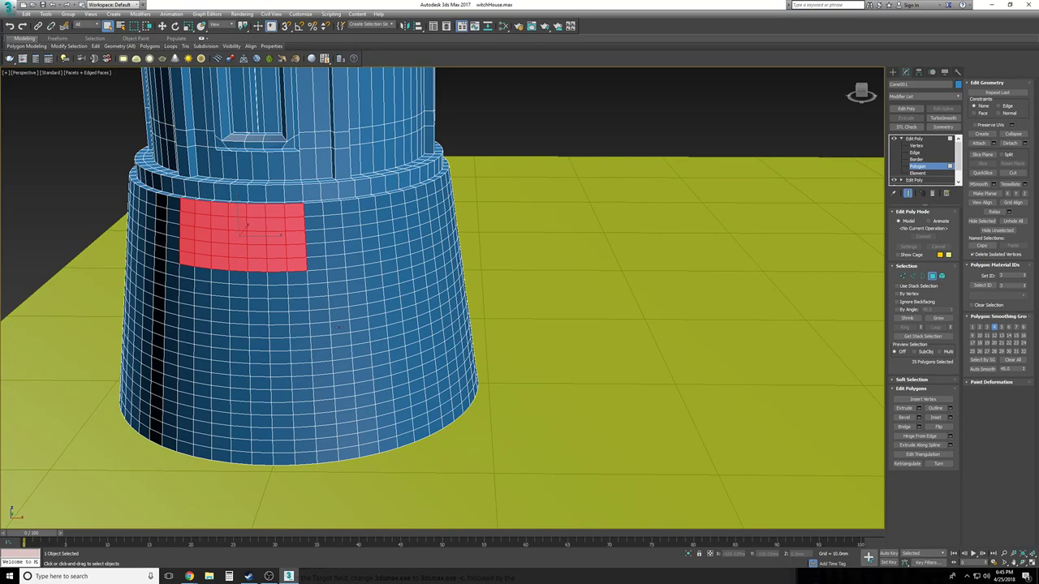
Add a second rectangular block of polygons lower and further around the base, and deselect the ones caught on the far side
alt+middle_drag(346, 325, 328, 324)
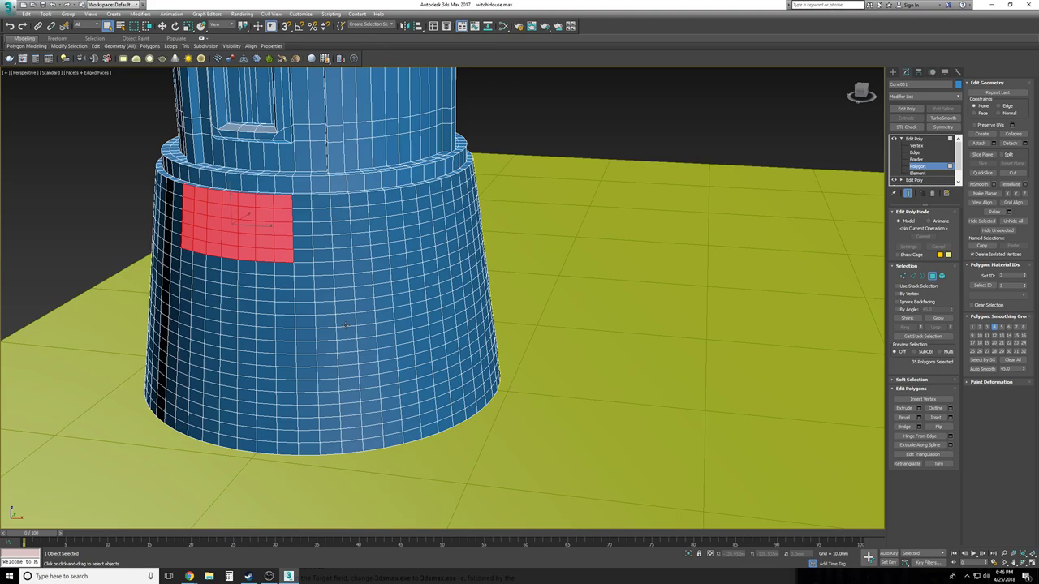
alt+middle_drag(345, 325, 345, 326)
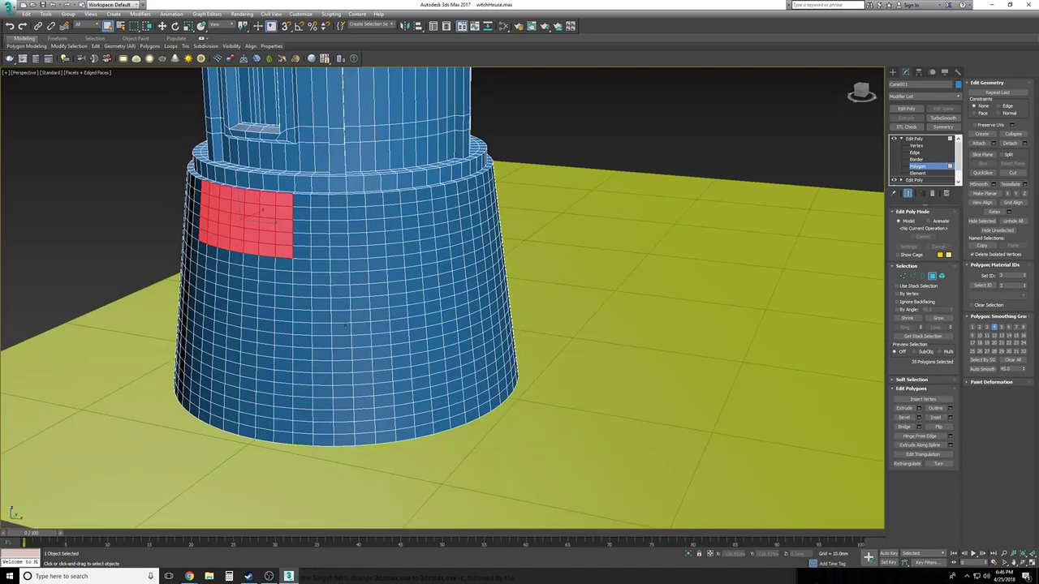
ctrl+drag(361, 294, 446, 328)
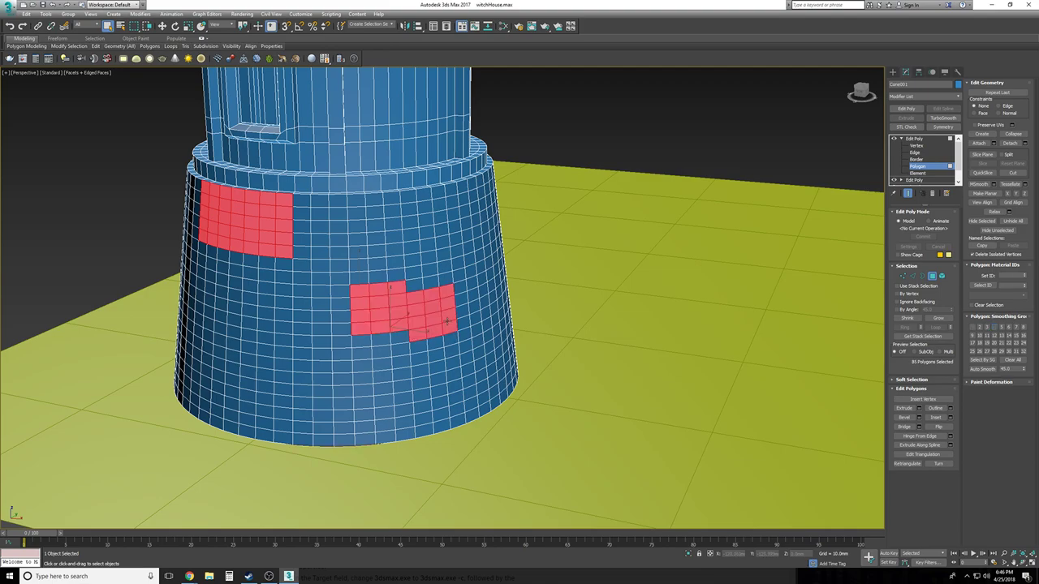
ctrl+drag(415, 287, 444, 281)
ctrl+drag(365, 341, 399, 339)
alt+middle_drag(369, 341, 394, 348)
alt+drag(629, 492, 654, 501)
alt+middle_drag(512, 411, 564, 411)
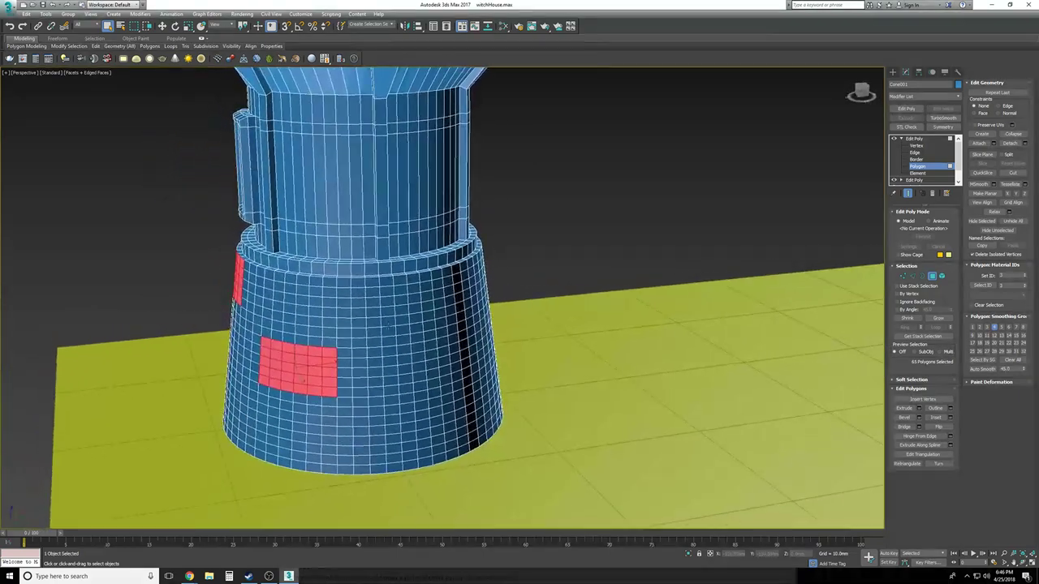
Add a third rectangular block of polygons high on the base, further around, and deselect those caught behind it
ctrl+drag(362, 294, 358, 344)
alt+middle_drag(427, 294, 506, 389)
alt+drag(584, 409, 429, 274)
alt+middle_drag(428, 274, 426, 272)
Add a fourth rectangular block of polygons around the base and remove the stray selection on the opposite side
middle_drag(120, 331, 293, 340)
drag(357, 368, 377, 379)
mouse_move(378, 380)
alt+middle_down()
mouse_move(367, 375)
mouse_move(379, 376)
alt+middle_up()
alt+drag(229, 346, 492, 471)
alt+middle_drag(492, 471, 341, 327)
Add a fifth rectangular block of polygons around the base and deselect the stray polygons along its bottom edge
ctrl+drag(288, 314, 367, 363)
alt+middle_drag(367, 363, 374, 422)
alt+middle_drag(341, 462, 393, 430)
scroll(395, 430, down, 3)
middle_drag(382, 503, 397, 414)
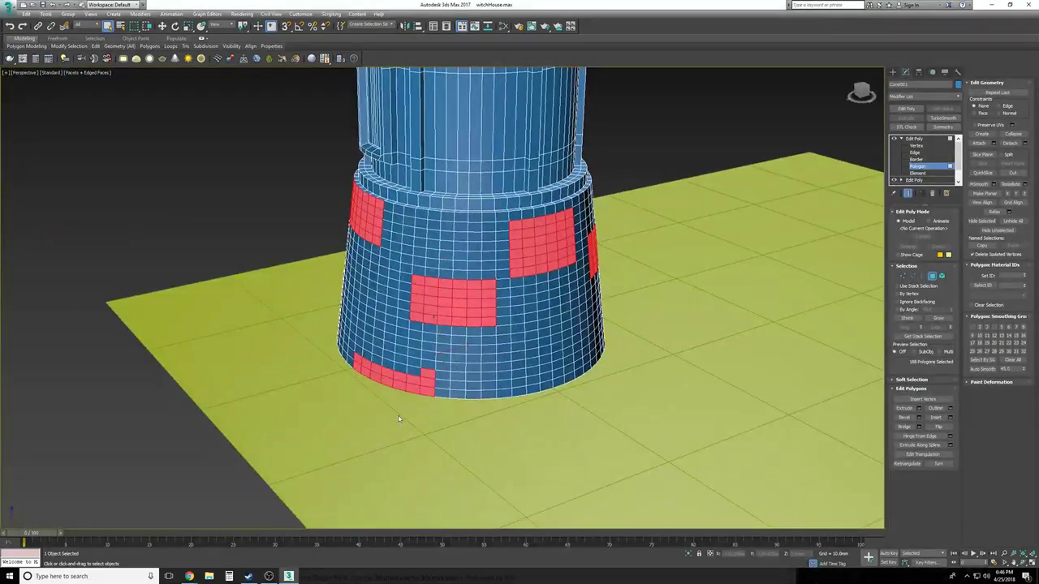
alt+drag(456, 448, 290, 342)
Add a tall, narrow block of polygons in the next gap around the base and deselect the ones caught behind it
alt+middle_drag(290, 342, 274, 349)
scroll(292, 341, up, 3)
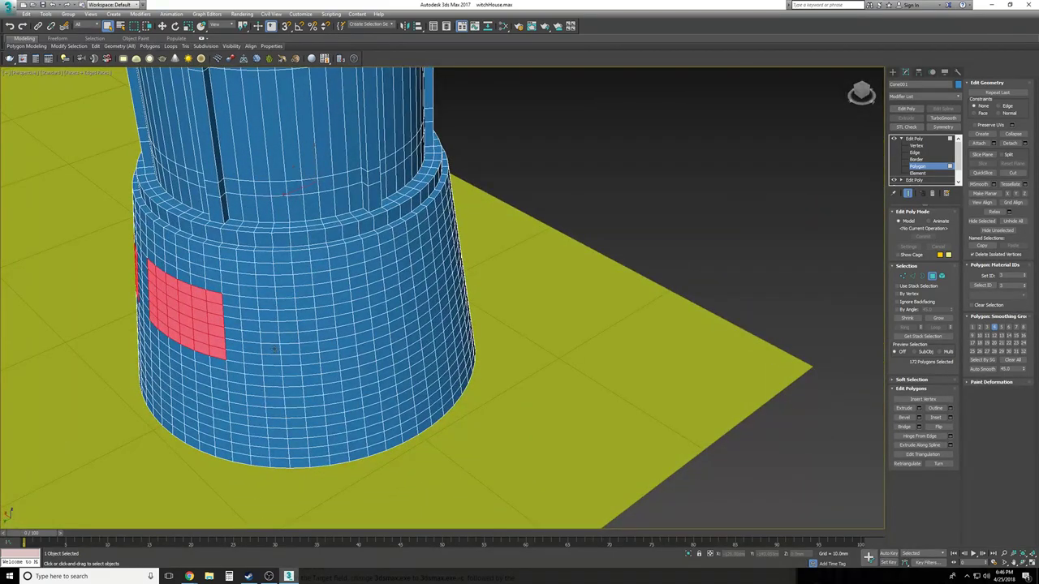
ctrl+drag(348, 356, 376, 264)
alt+middle_drag(542, 455, 427, 424)
alt+drag(381, 378, 488, 433)
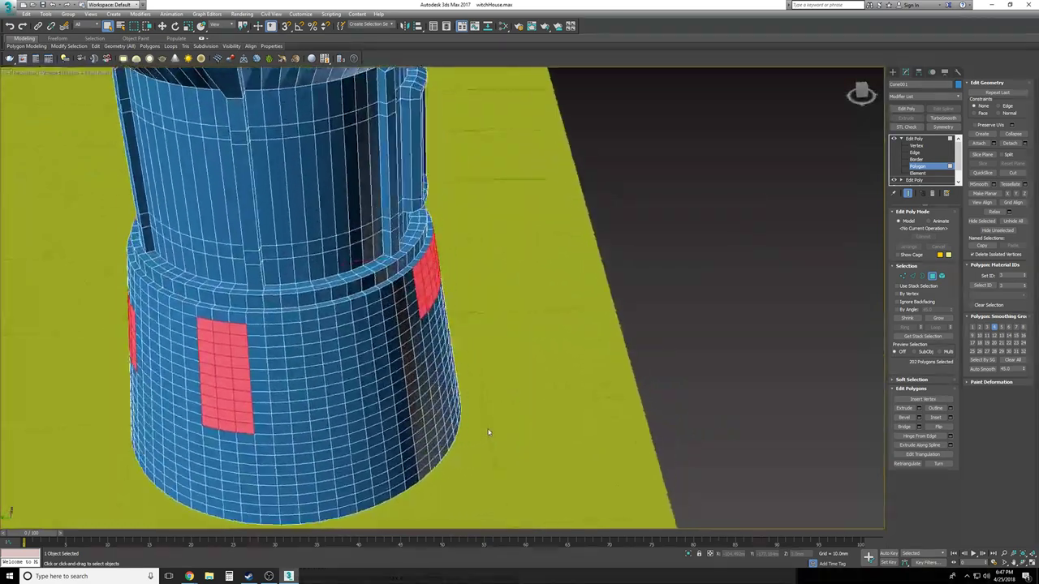
Add a wide block of polygons between the tall block and the dark strip on the base, dropping any stray polygons
alt+middle_drag(489, 433, 486, 436)
ctrl+drag(301, 354, 363, 374)
ctrl+click(304, 344)
ctrl+drag(314, 343, 367, 357)
ctrl+click(368, 361)
alt+middle_drag(347, 335, 402, 378)
alt+click(366, 357)
key(shift+z)
key(shift+z)
key(shift+z)
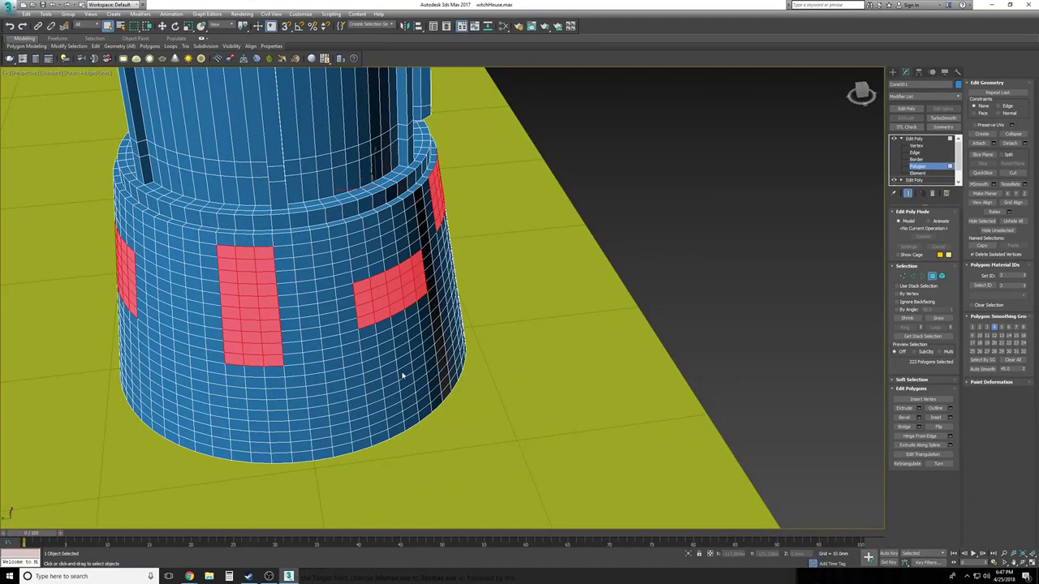
Try beveling the selected polygon blocks around the base outward by about 0.9 mm along local normals
key(shift+z)
key(shift+z)
key(shift+z)
key(shift+z)
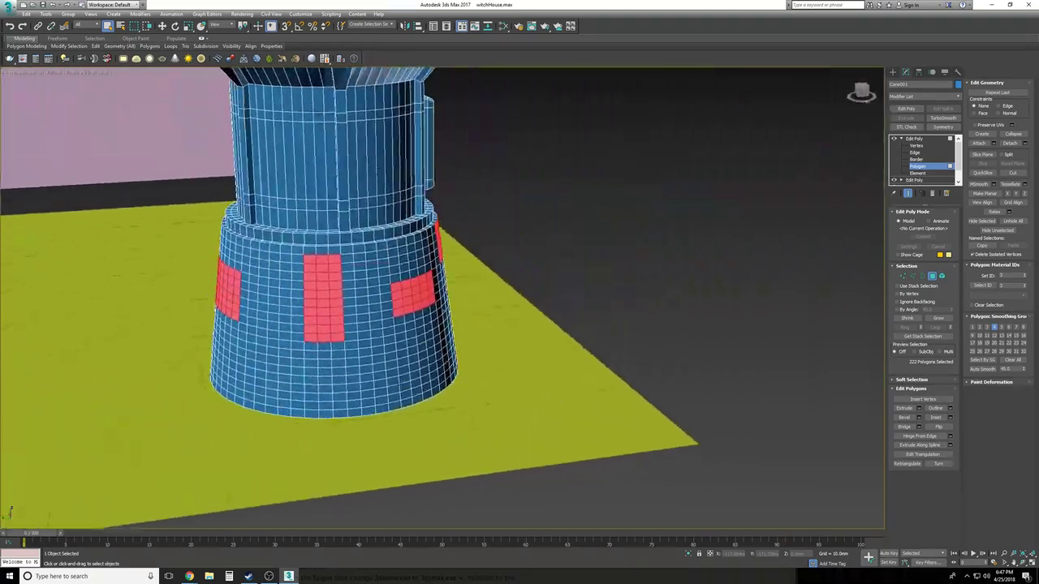
key(shift+z)
key(shift+z)
key(shift+z)
click(918, 418)
alt+middle_drag(519, 301, 619, 317)
scroll(620, 318, up, 3)
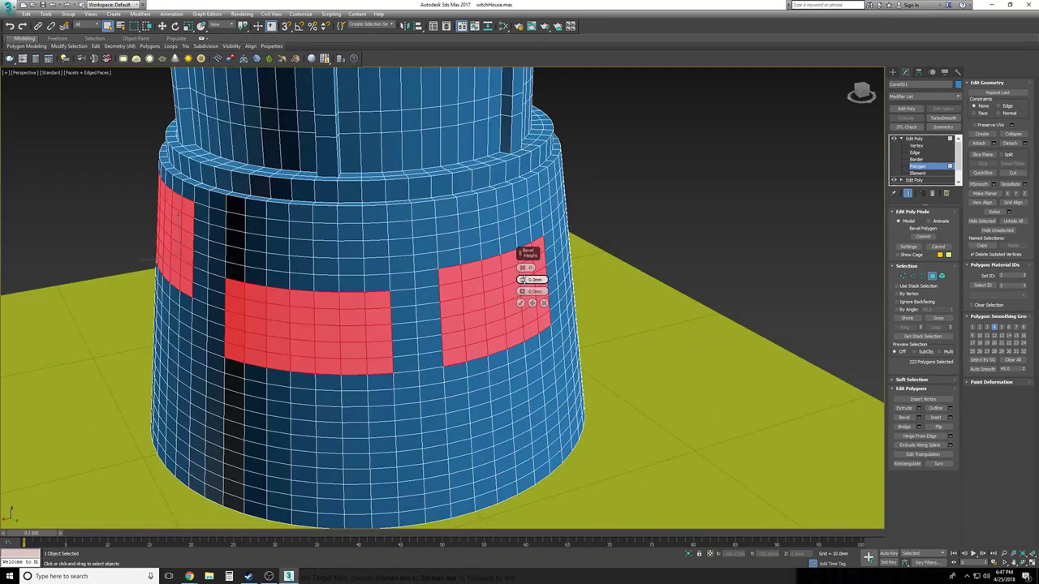
drag(521, 279, 531, 268)
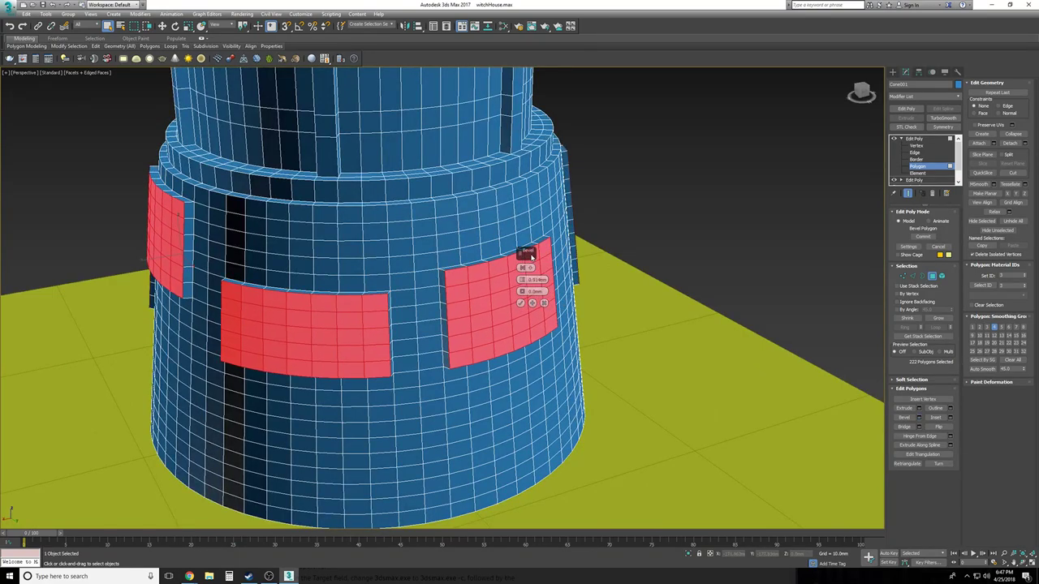
click(530, 268)
click(545, 280)
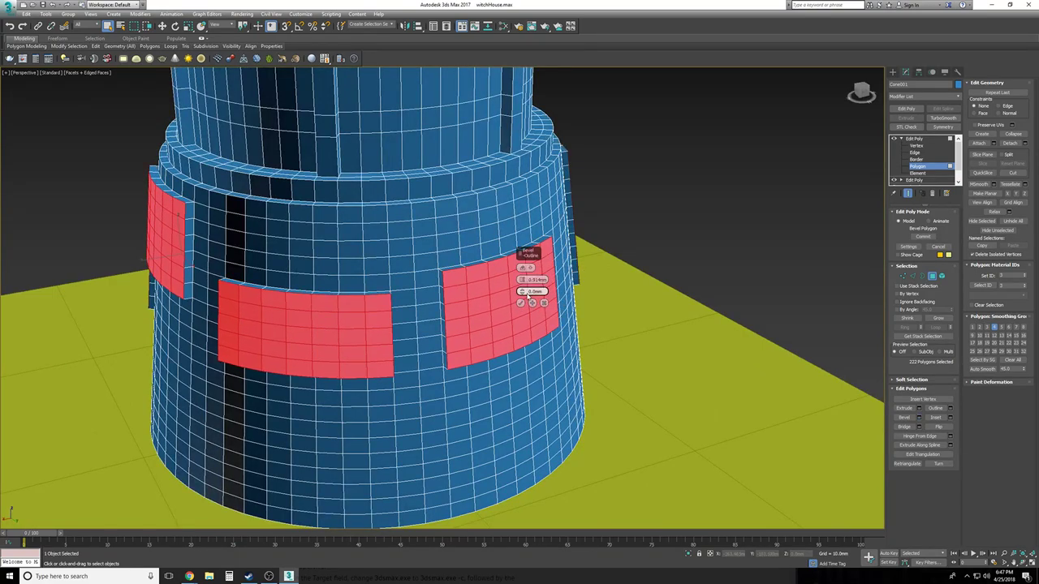
Try a second, deeper bevel on the base blocks, then deselect the tower to inspect their shape
drag(521, 279, 522, 279)
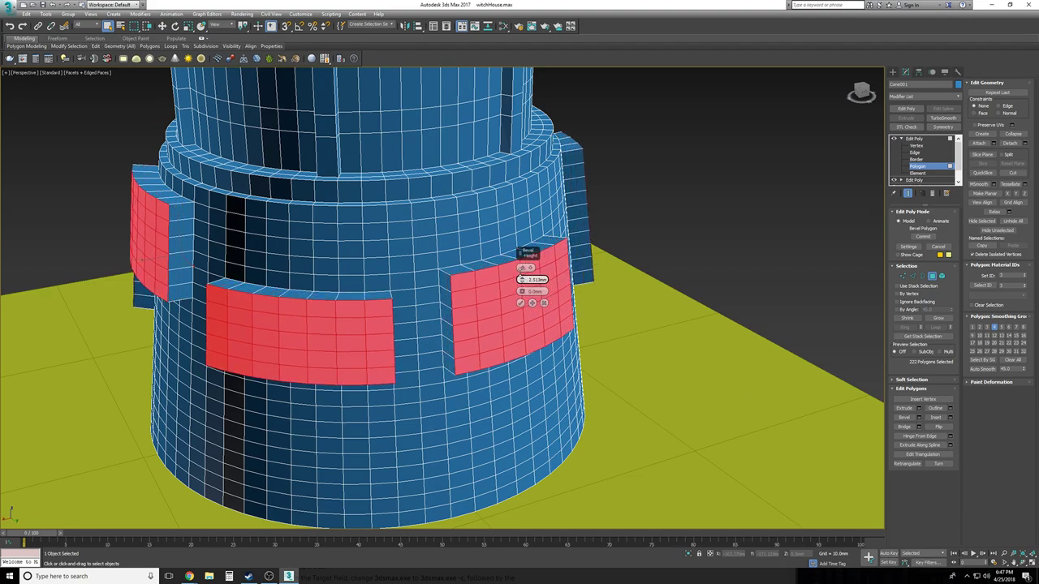
alt+middle_drag(522, 278, 601, 281)
drag(521, 279, 522, 299)
alt+middle_drag(522, 300, 522, 302)
click(522, 302)
click(914, 138)
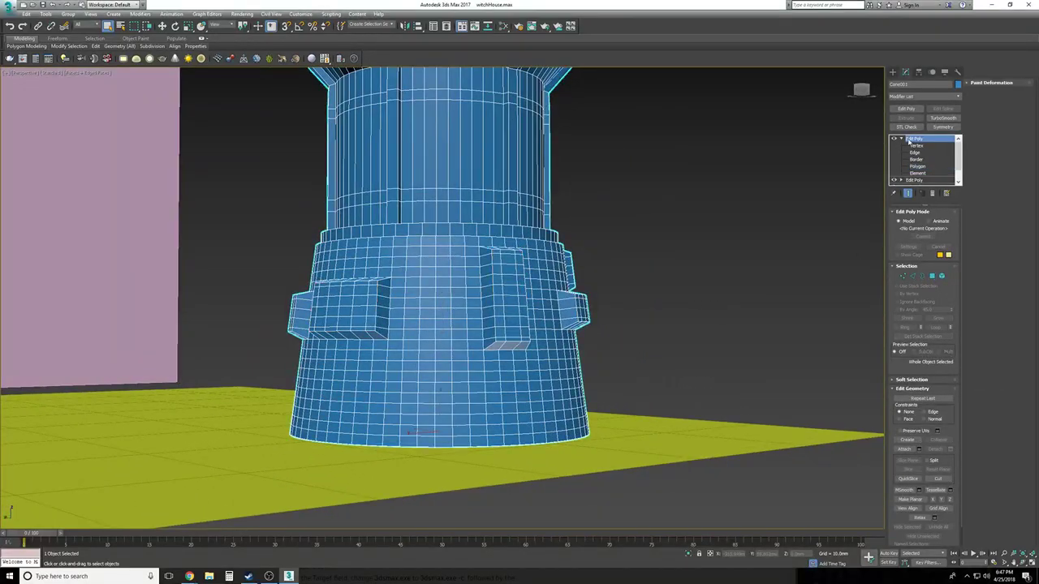
click(901, 139)
click(762, 273)
alt+middle_drag(761, 272, 761, 273)
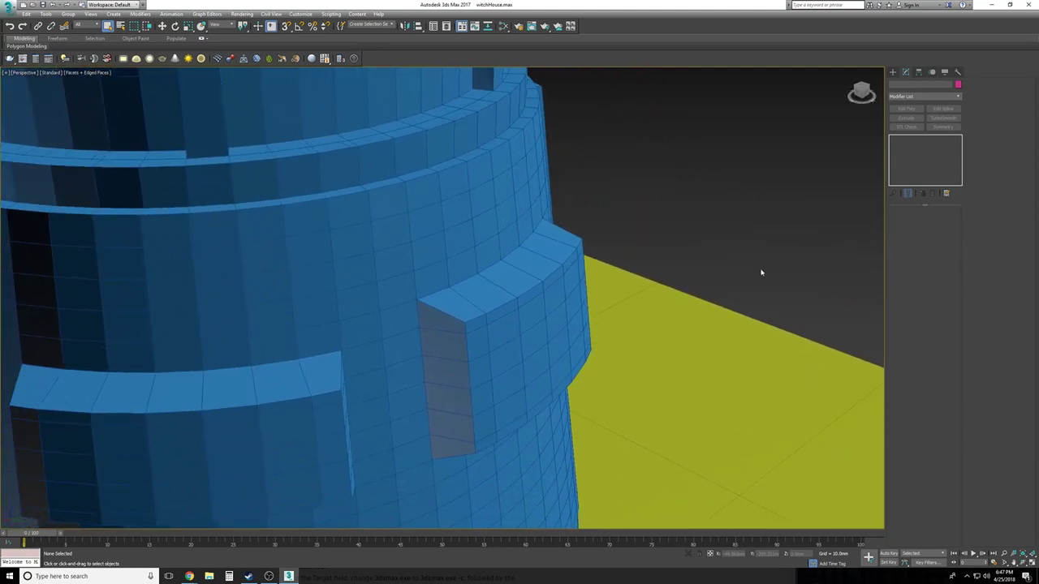
Reselect the tower's block polygons and undo both bevels on them
key(ctrl+z)
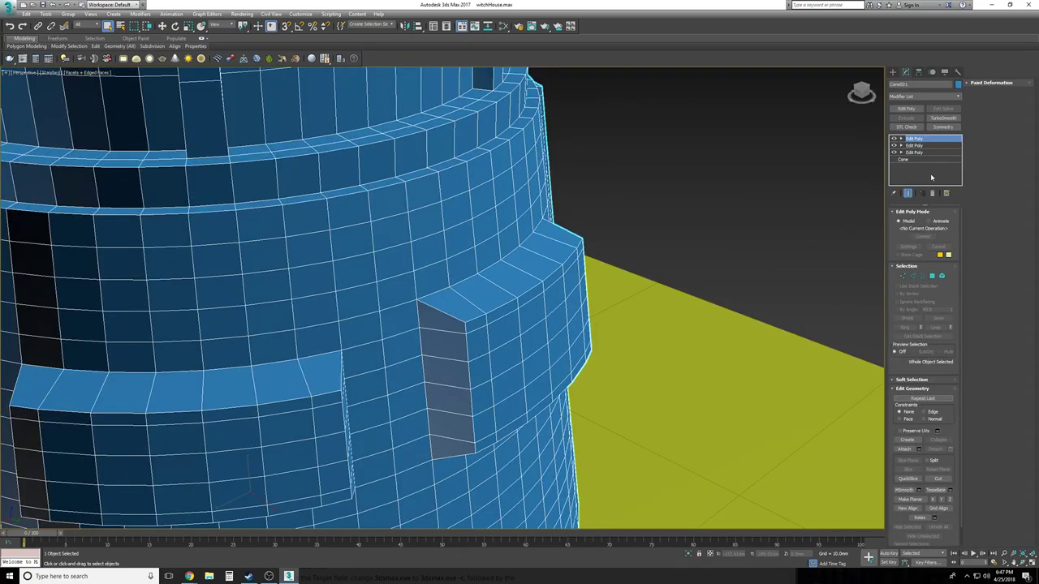
click(900, 139)
click(917, 165)
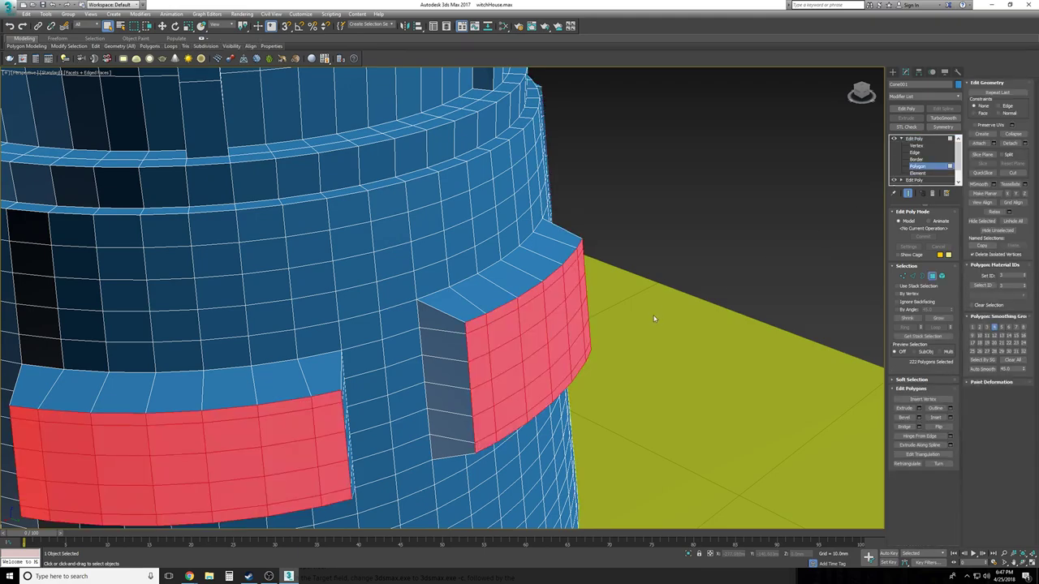
key(ctrl+z)
key(ctrl+z)
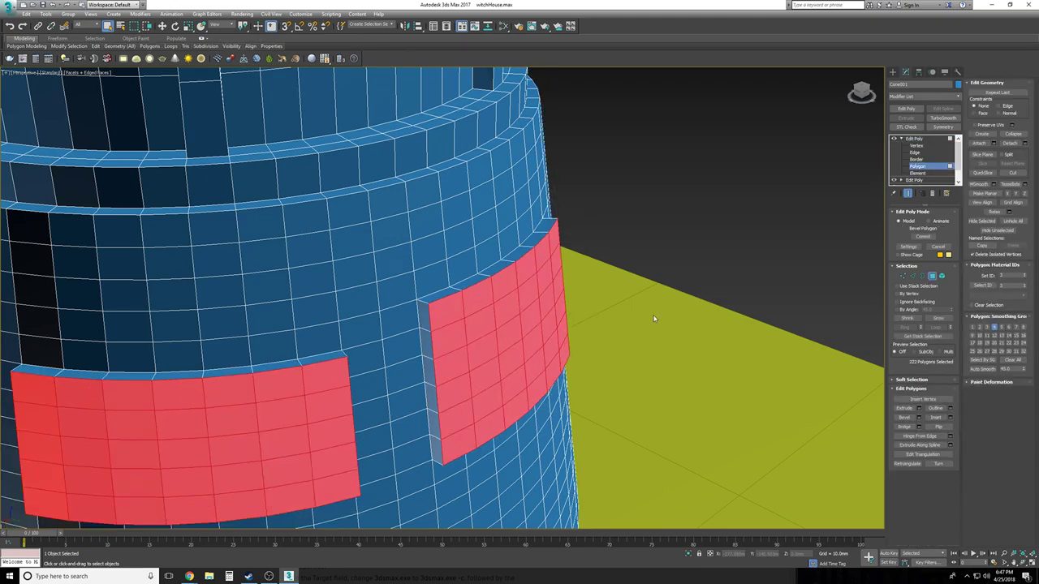
key(ctrl+z)
key(ctrl+z)
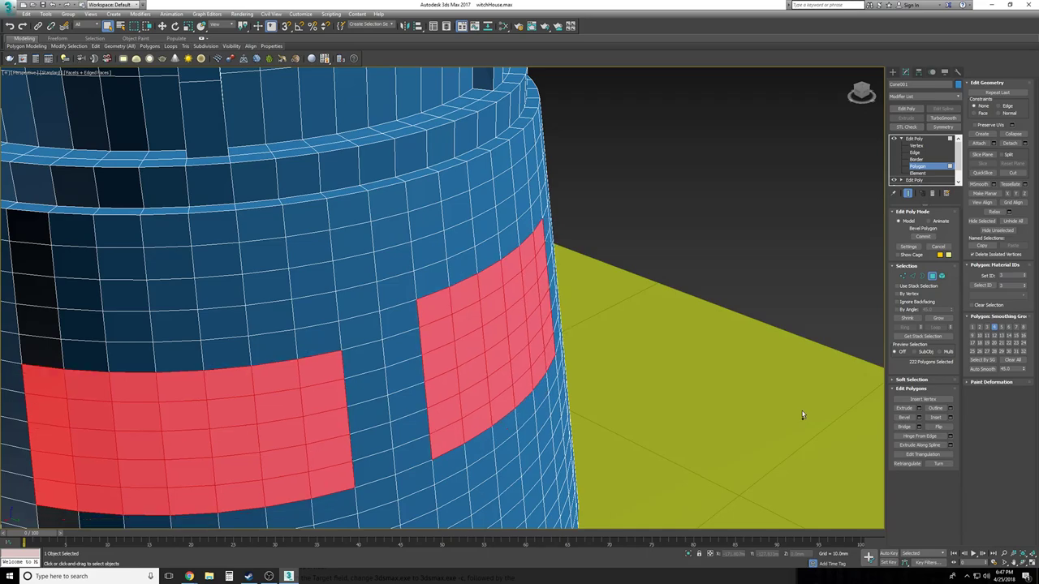
Try beveling the base blocks in two passes, a deep one followed by a thin outer one
click(919, 419)
alt+middle_drag(825, 412, 812, 420)
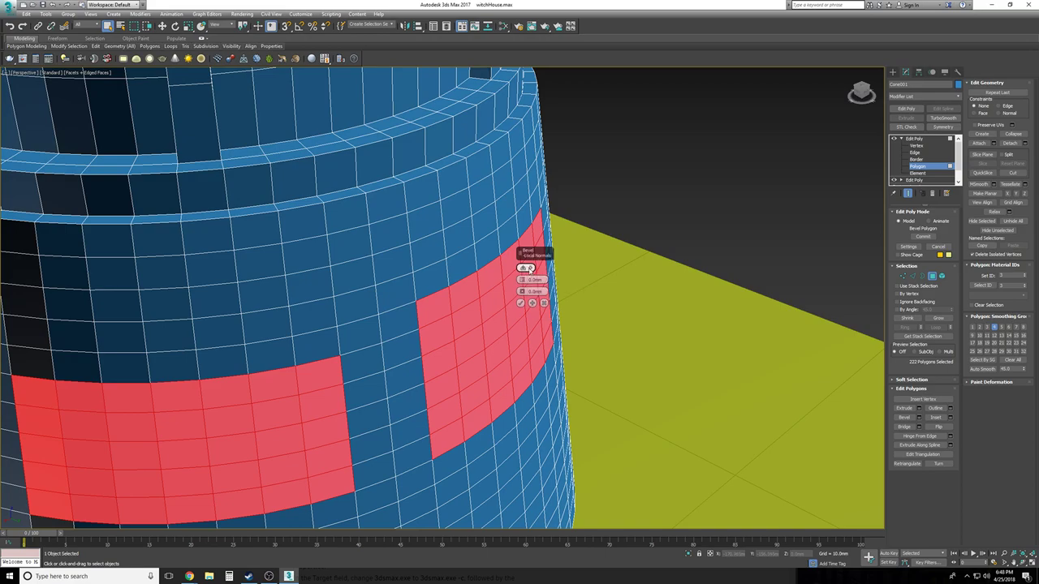
drag(523, 281, 522, 268)
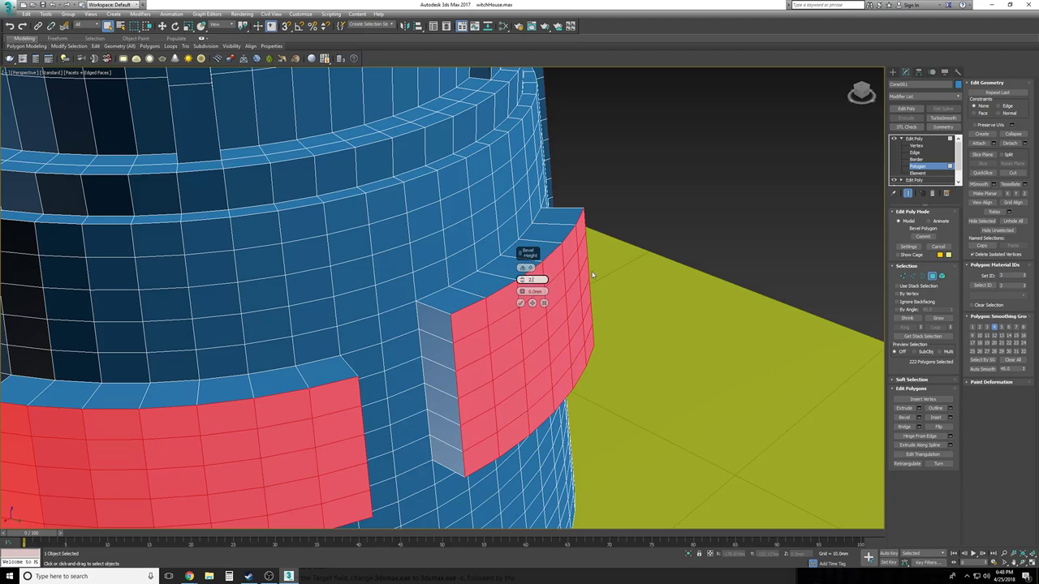
key(Return)
click(533, 304)
drag(522, 279, 521, 279)
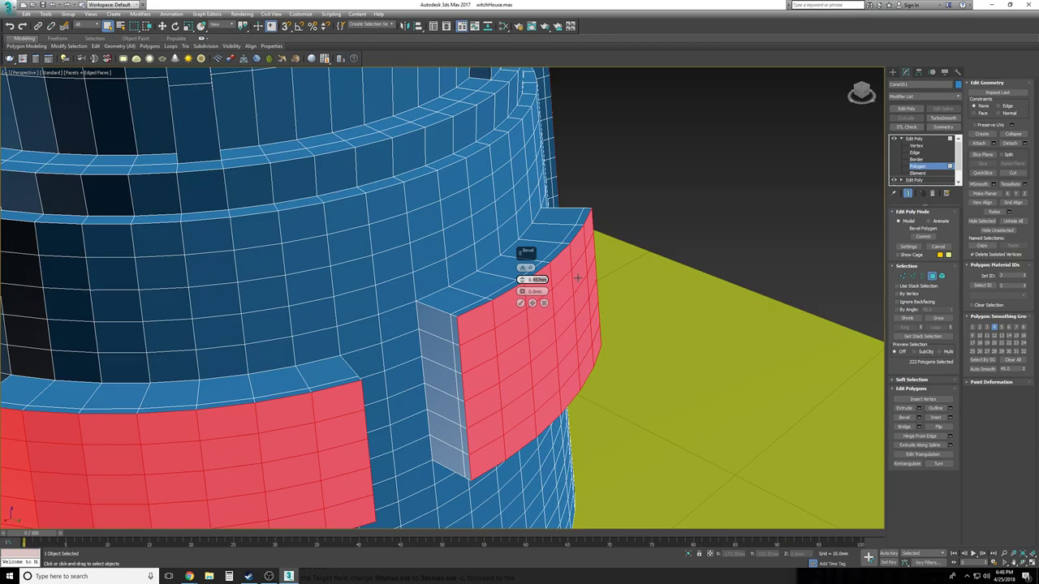
key(Return)
click(521, 303)
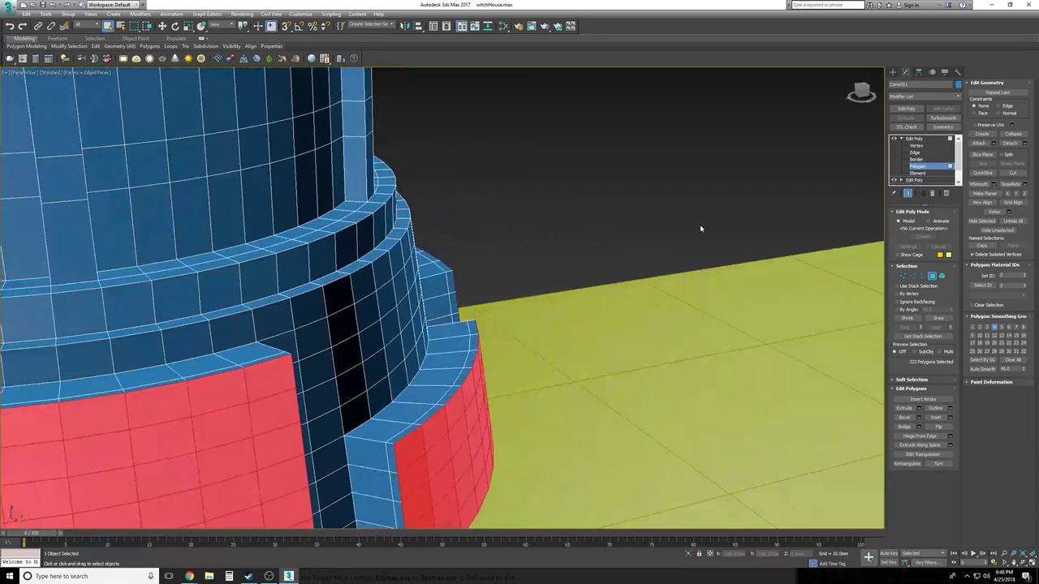
Add TurboSmooth to the tower, raise its iterations and inspect the smoothed blocks with the mesh edges hidden
alt+middle_drag(700, 224, 699, 224)
scroll(701, 229, down, 1)
middle_drag(702, 228, 638, 229)
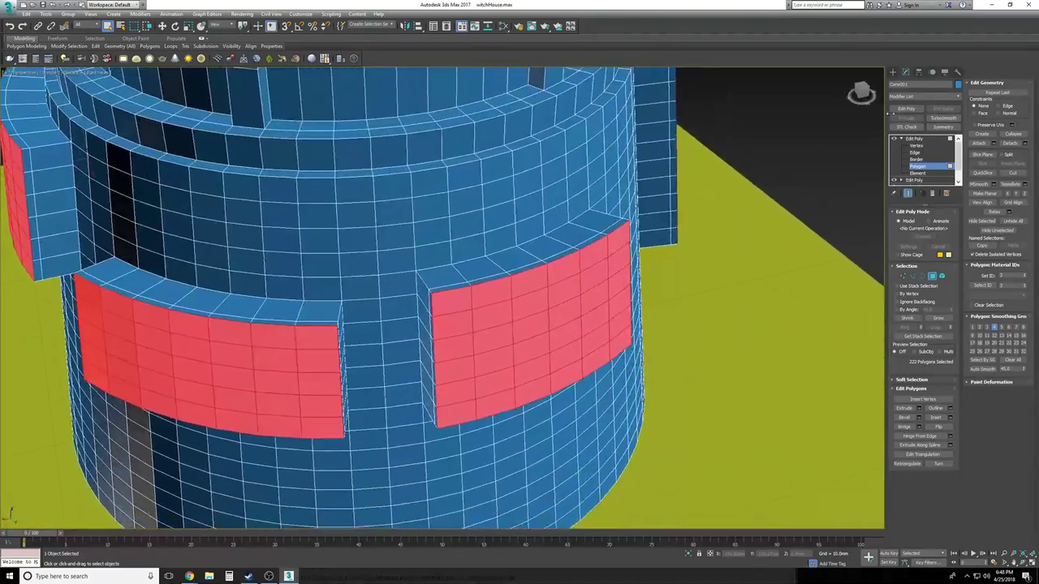
click(917, 138)
click(901, 139)
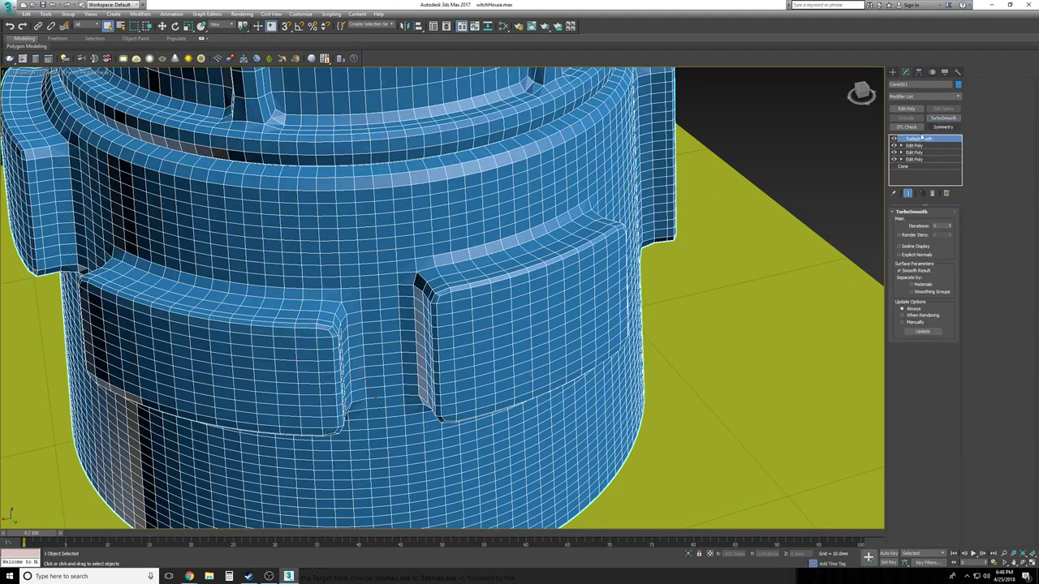
click(943, 118)
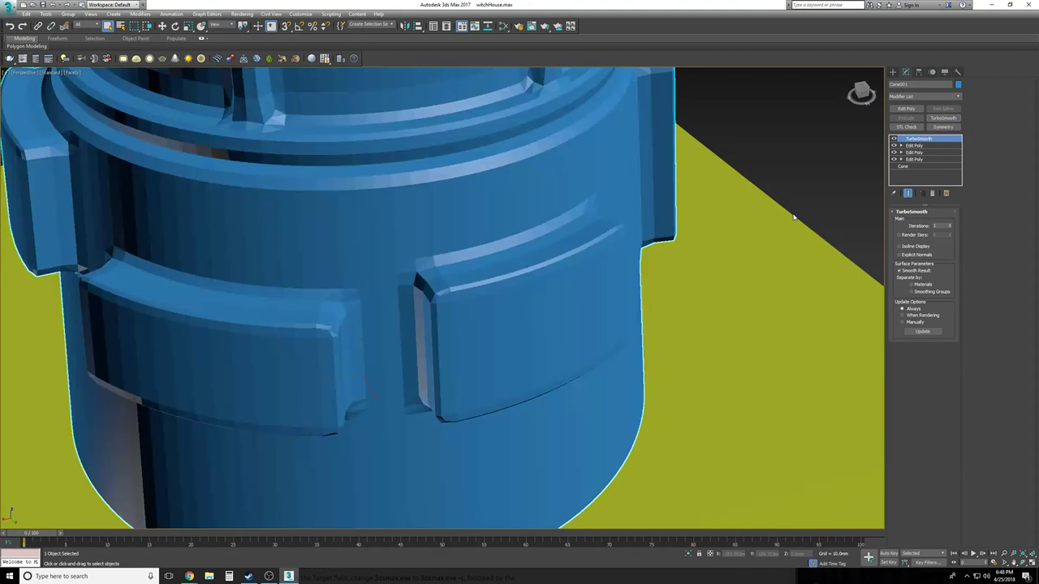
scroll(794, 217, down, 3)
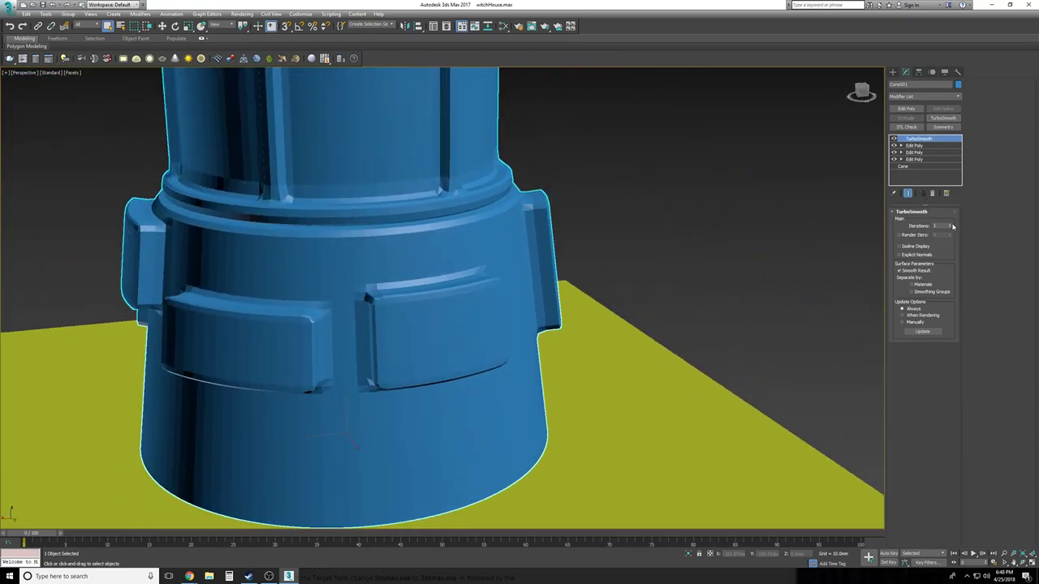
click(951, 225)
alt+middle_drag(852, 232, 680, 229)
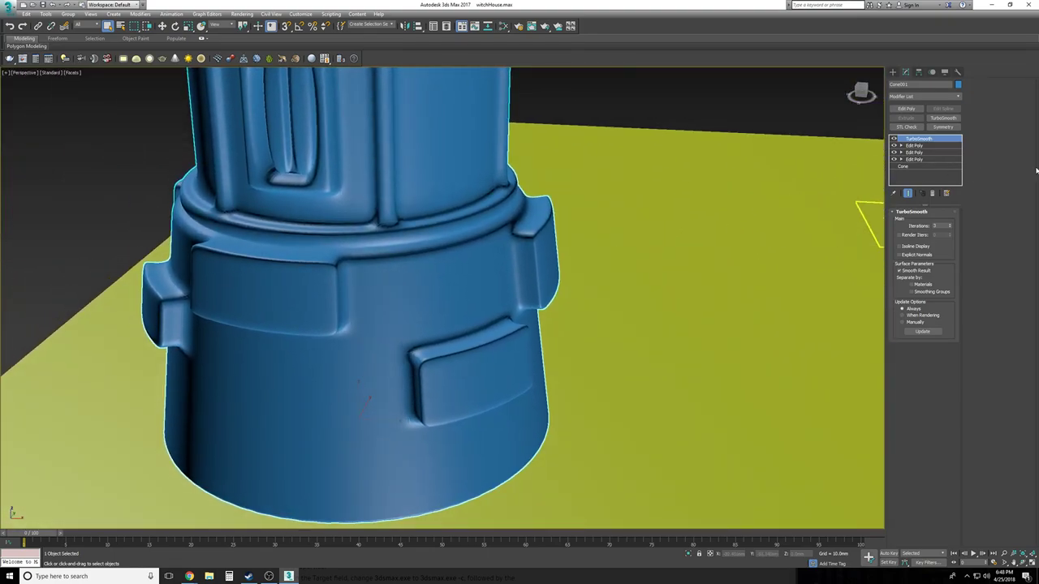
Remove TurboSmooth from the tower and undo the bevels on the base blocks, with mesh edges shown
click(933, 193)
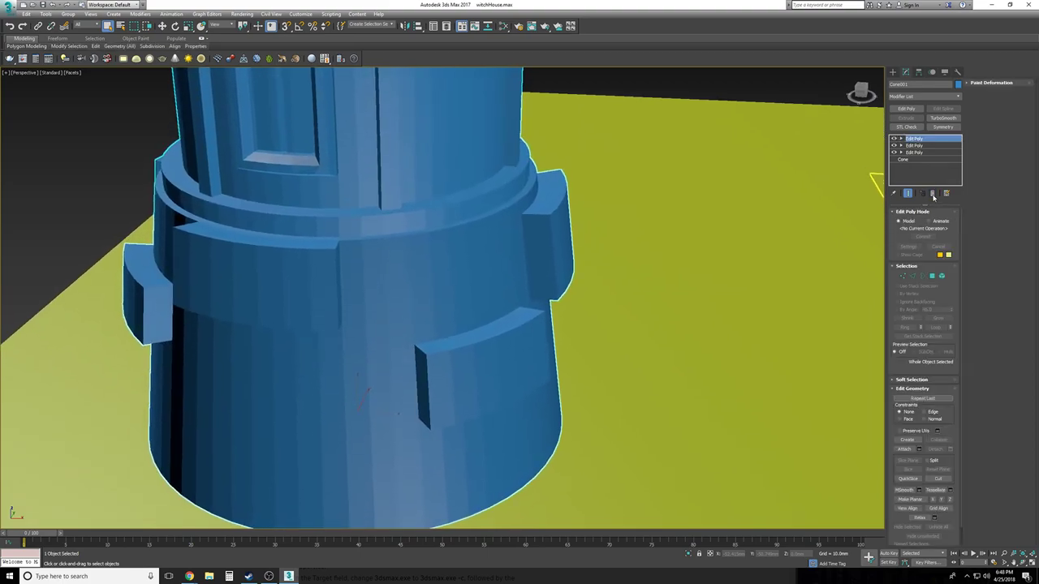
key(ctrl+z)
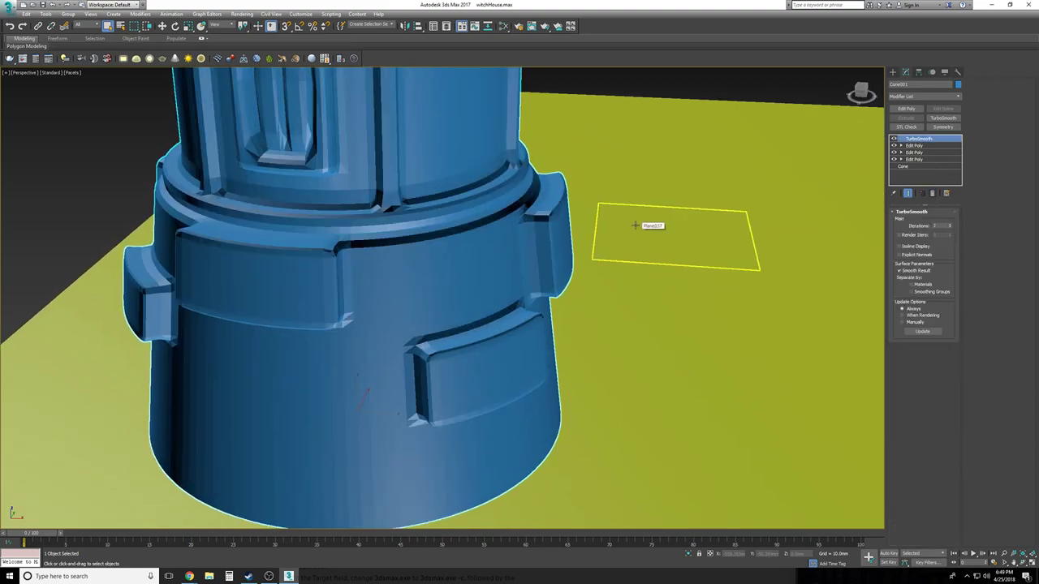
key(ctrl+y)
click(901, 139)
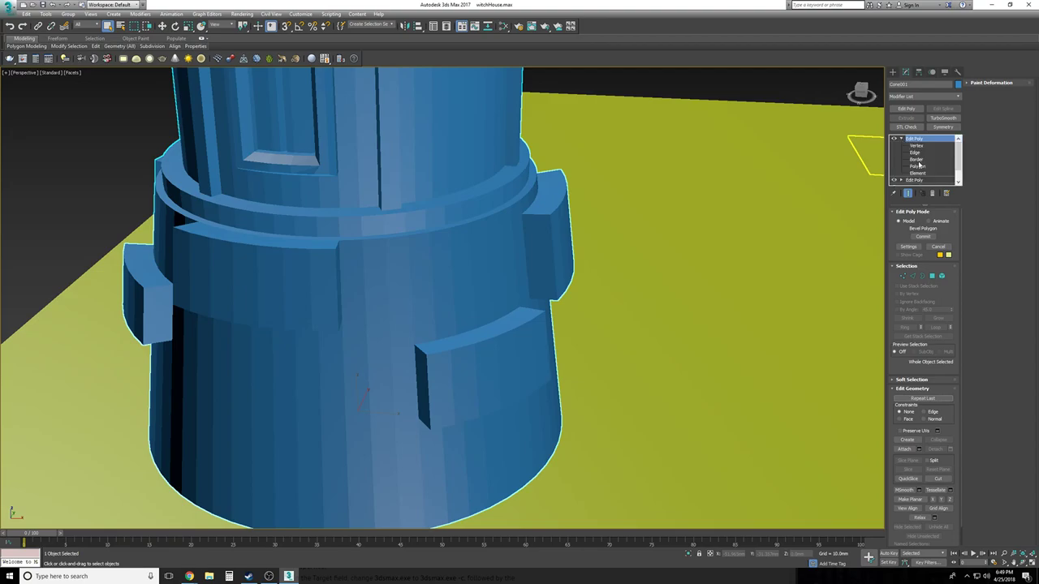
click(918, 166)
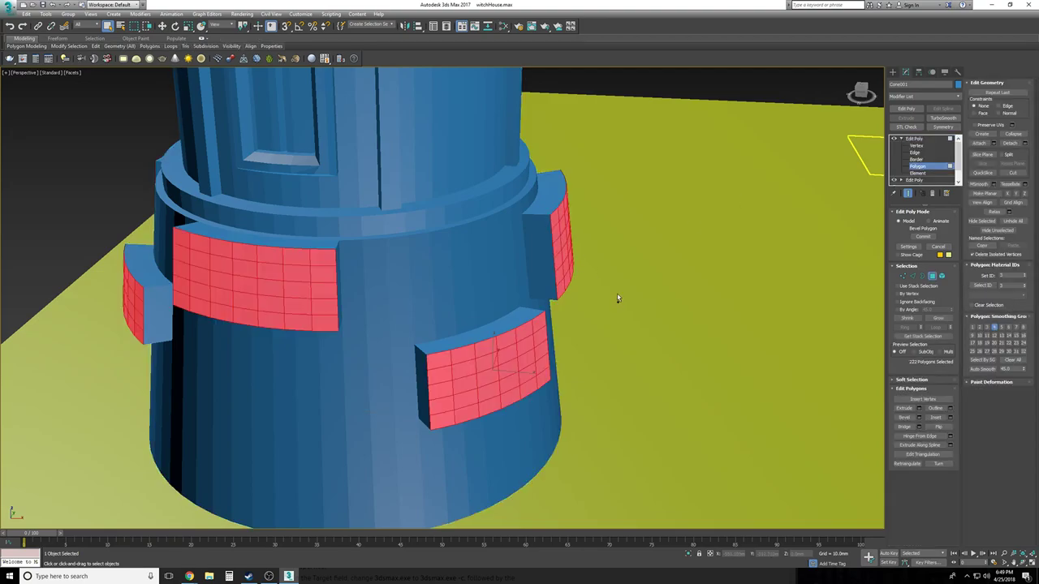
key(F4)
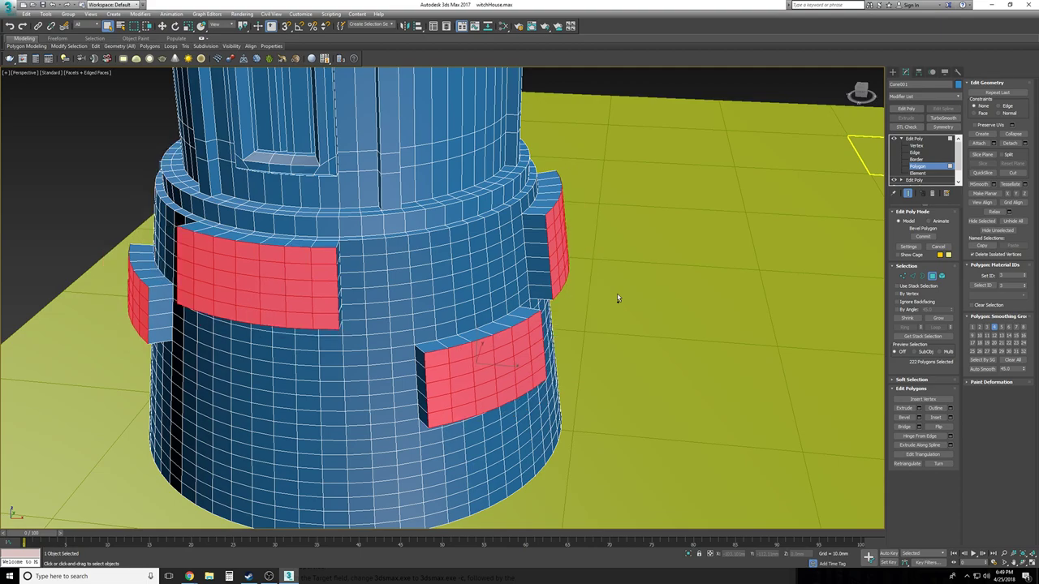
key(ctrl+z)
alt+middle_drag(723, 381, 816, 415)
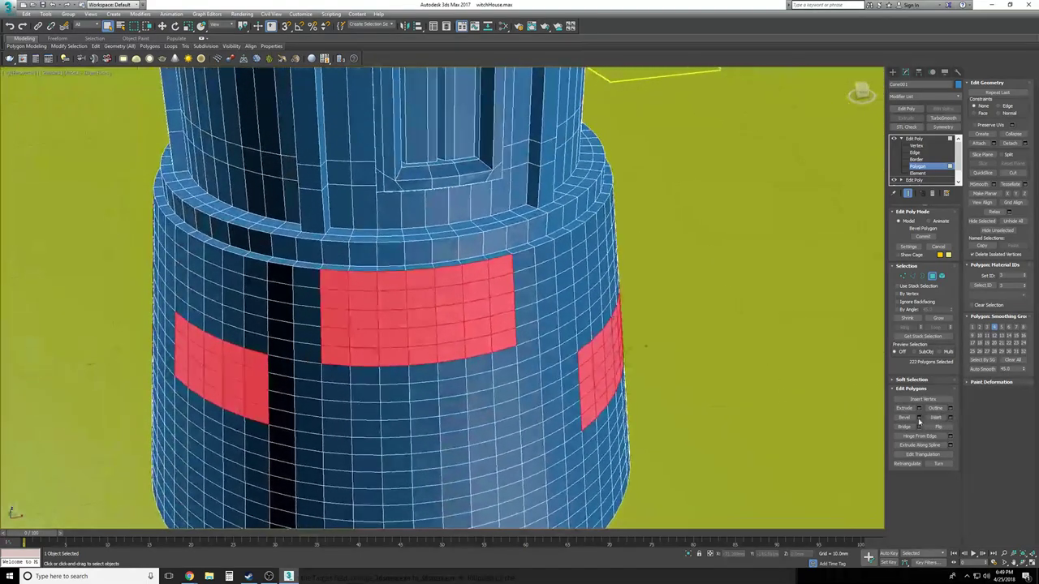
Bevel the selected base blocks outward with a height of 0.75 mm and apply it
click(919, 418)
drag(522, 279, 523, 280)
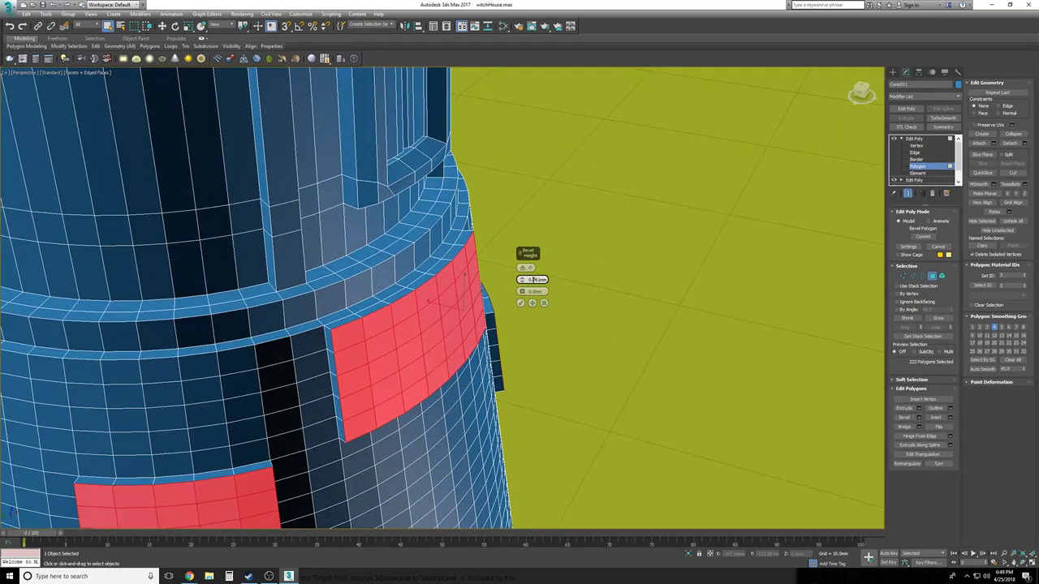
text(75)
key(Return)
click(534, 304)
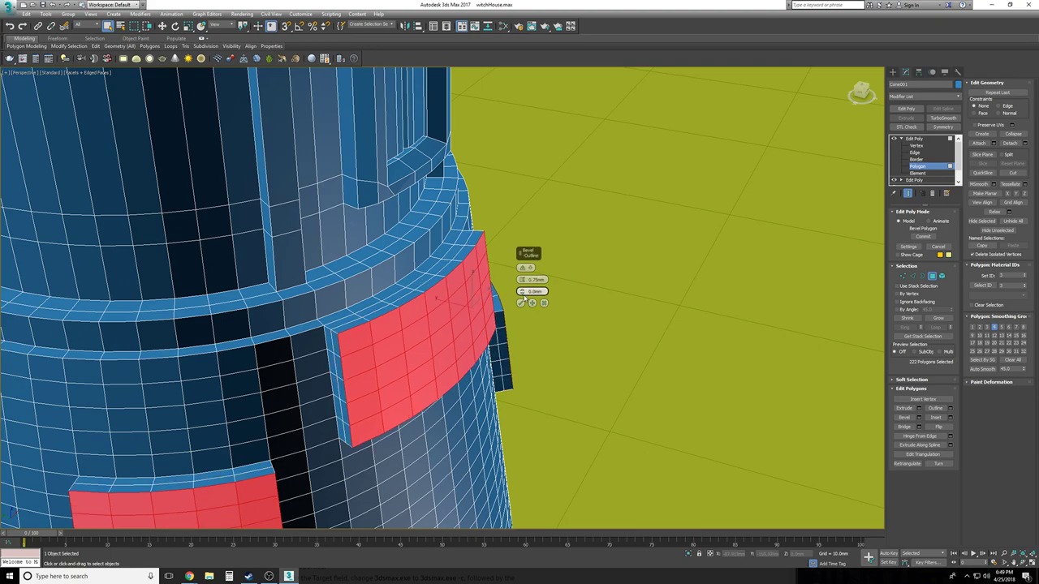
Add a second bevel of 0.4 mm to the base blocks and leave polygon editing
alt+middle_drag(521, 285, 522, 281)
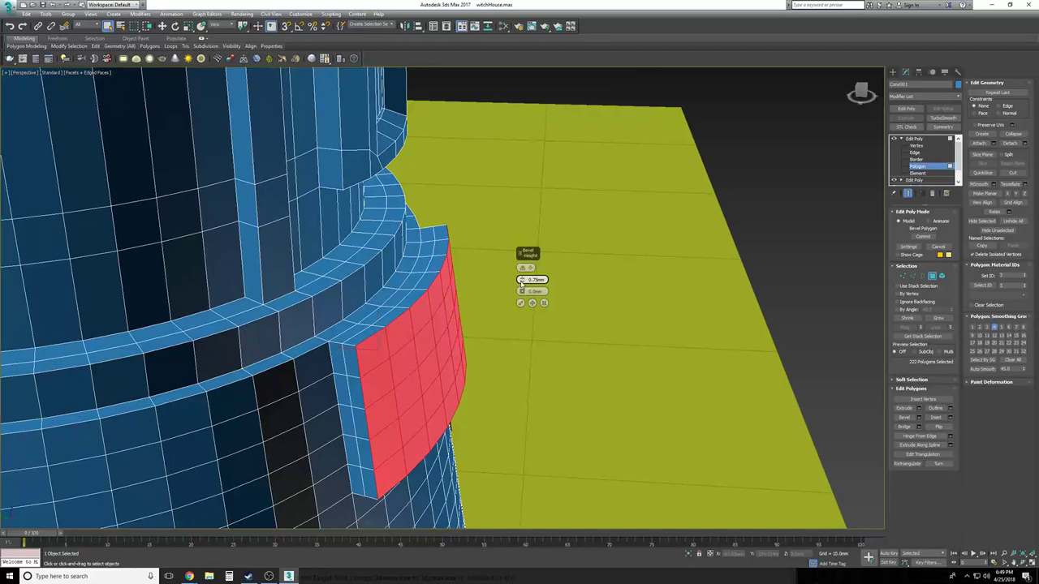
drag(521, 279, 521, 285)
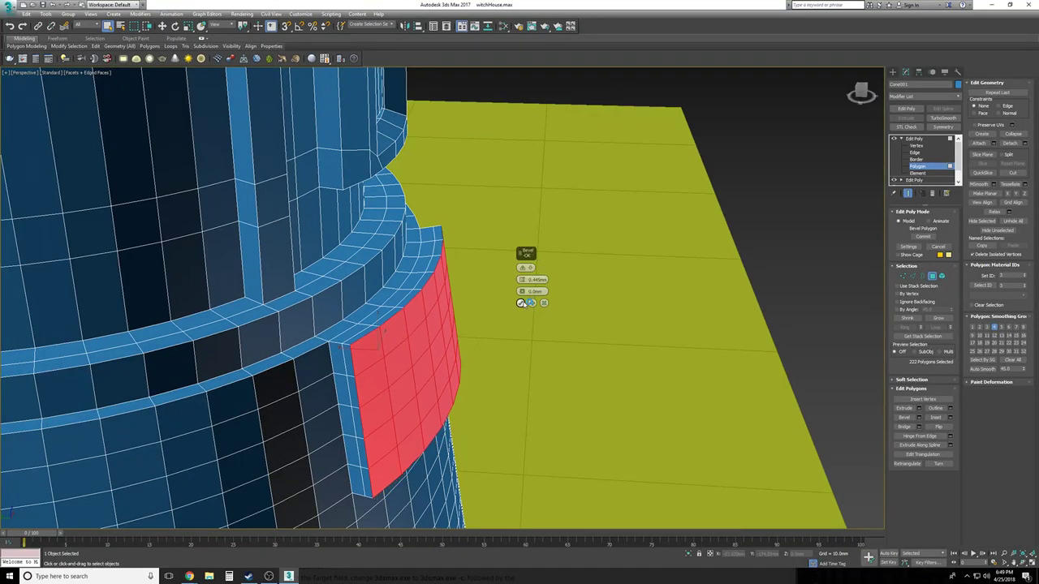
text(0.4)
key(Return)
click(520, 303)
alt+middle_drag(520, 303, 560, 320)
click(911, 139)
click(901, 139)
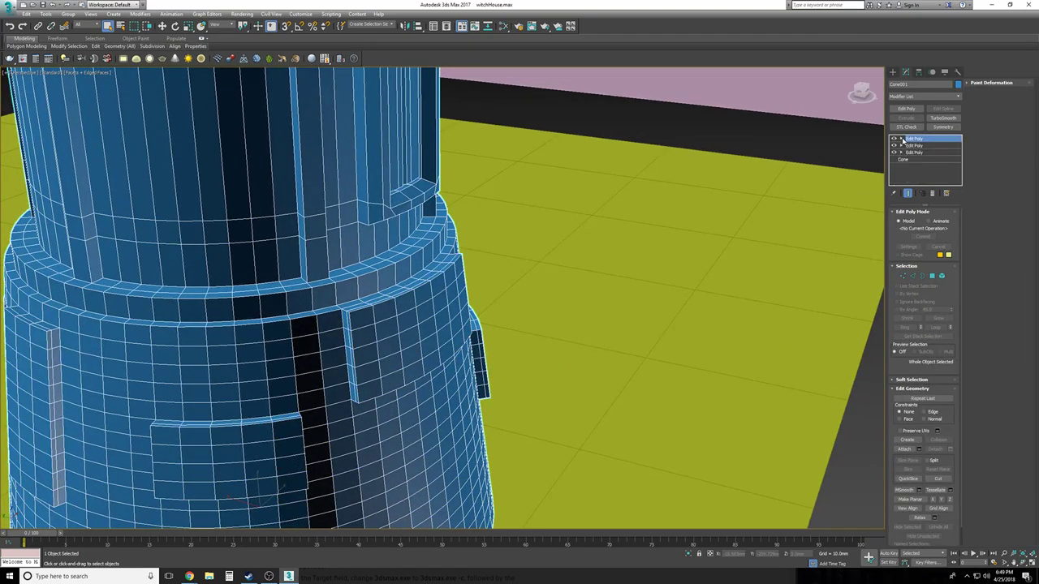
Preview the tower with TurboSmooth at raised iterations and hidden mesh edges, checking the shallower blocks around the base
click(937, 119)
scroll(818, 336, down, 2)
scroll(818, 336, down, 1)
click(950, 224)
click(950, 224)
click(854, 409)
key(F4)
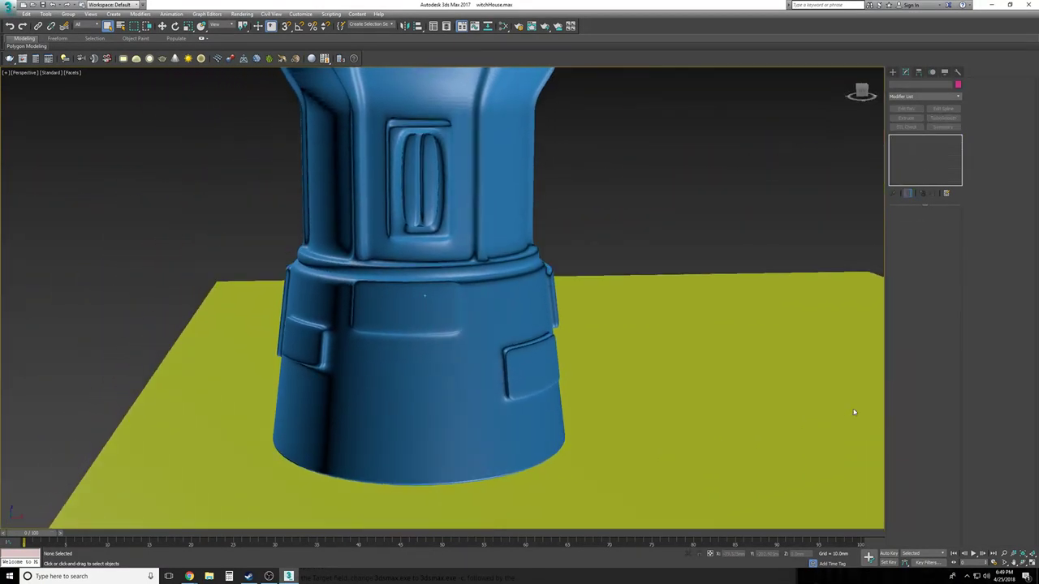
alt+middle_drag(853, 412, 854, 412)
click(439, 349)
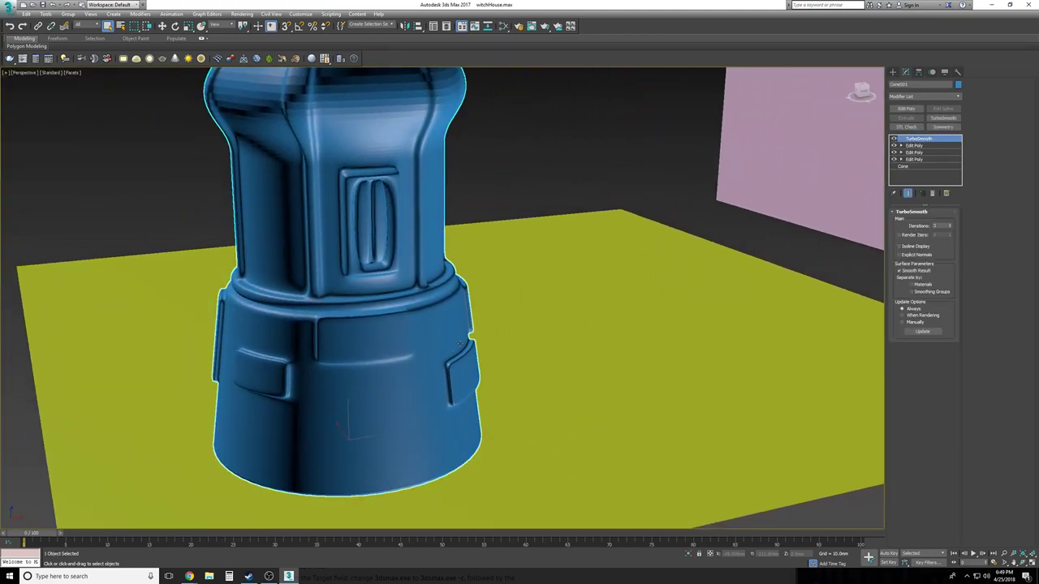
Remove the TurboSmooth preview from the tower and show the mesh edges again
click(933, 194)
alt+middle_drag(839, 306, 839, 307)
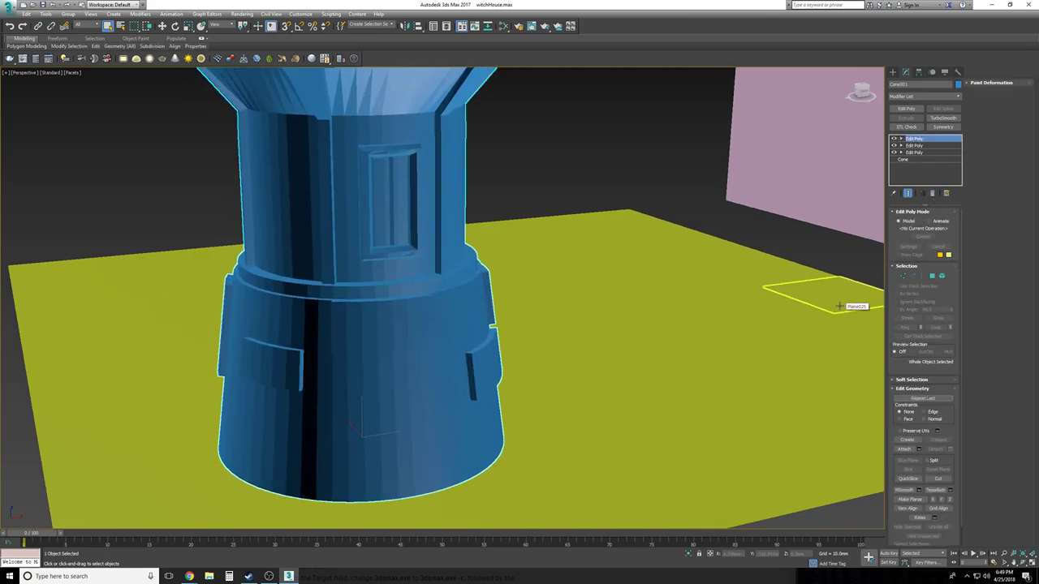
key(F4)
alt+middle_drag(563, 327, 559, 327)
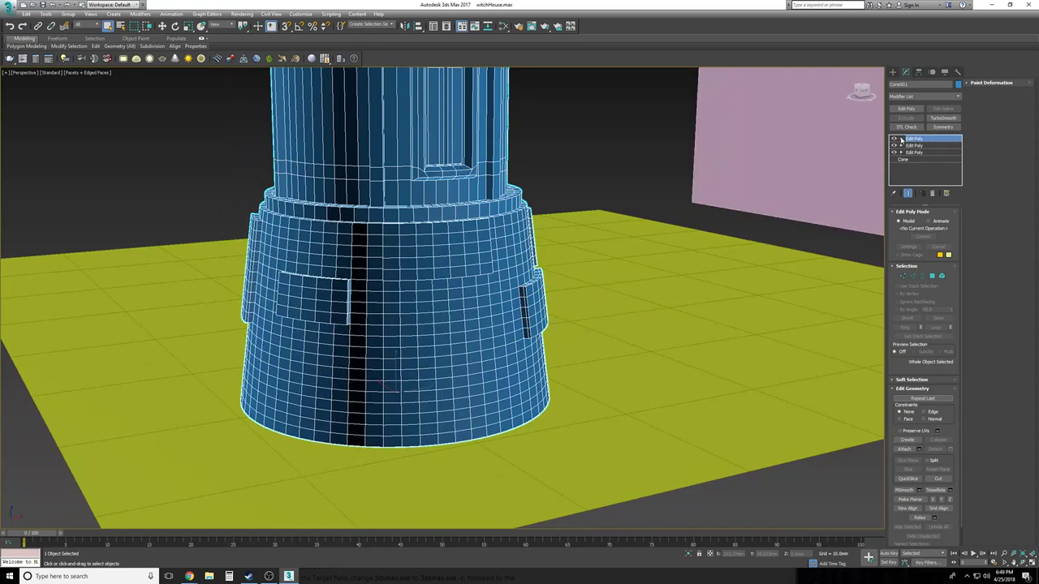
Select only the single polygon that caps the underside of the tower and delete it
click(901, 140)
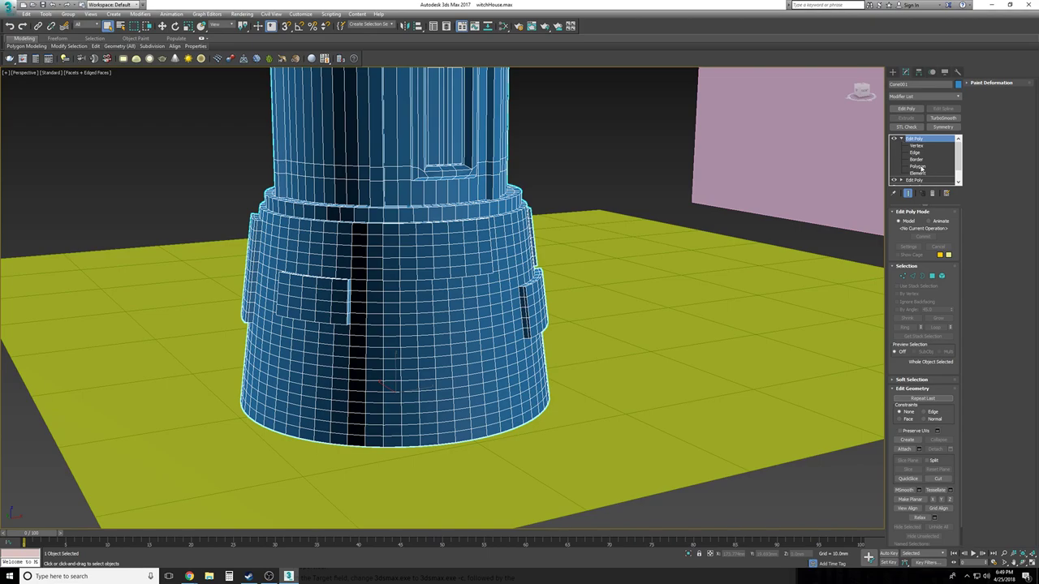
click(921, 168)
scroll(692, 304, down, 1)
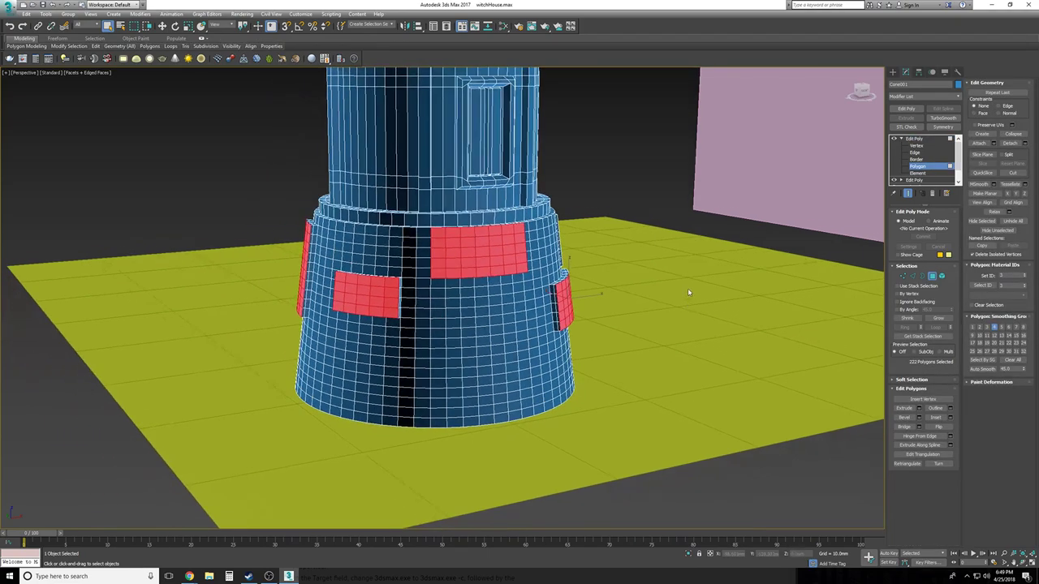
click(654, 202)
key(f)
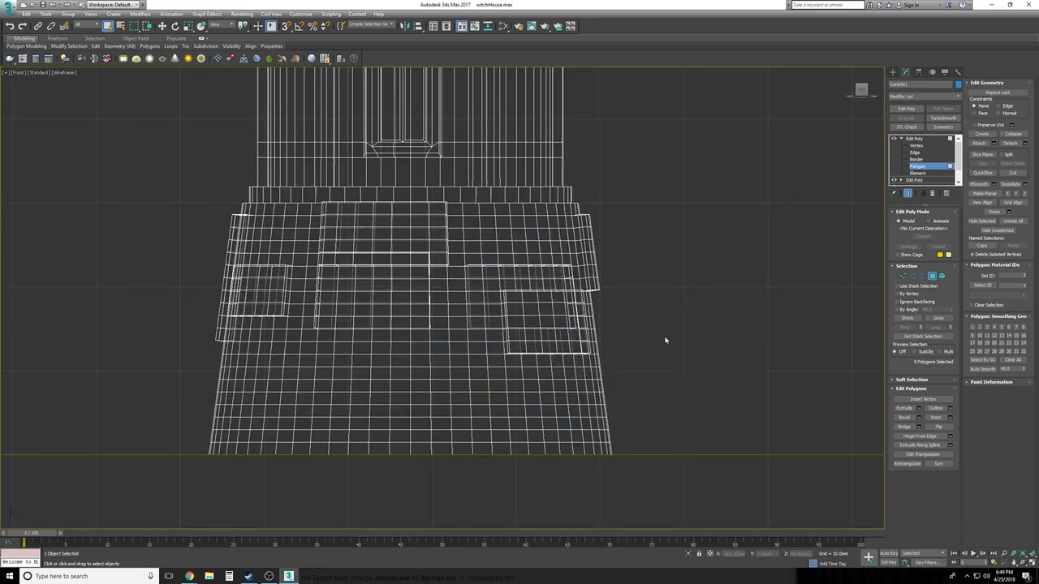
drag(151, 389, 145, 454)
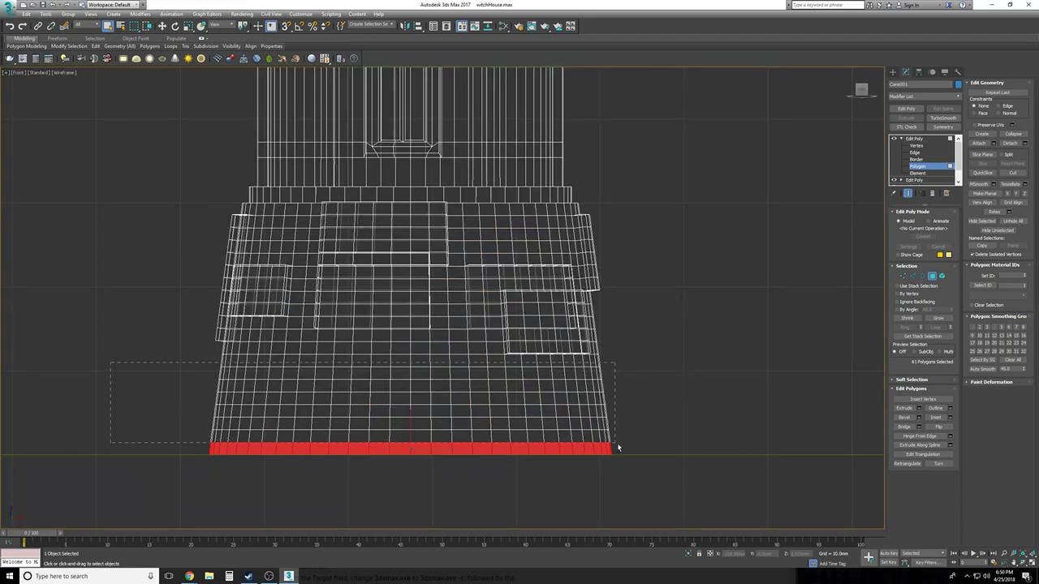
drag(615, 442, 618, 443)
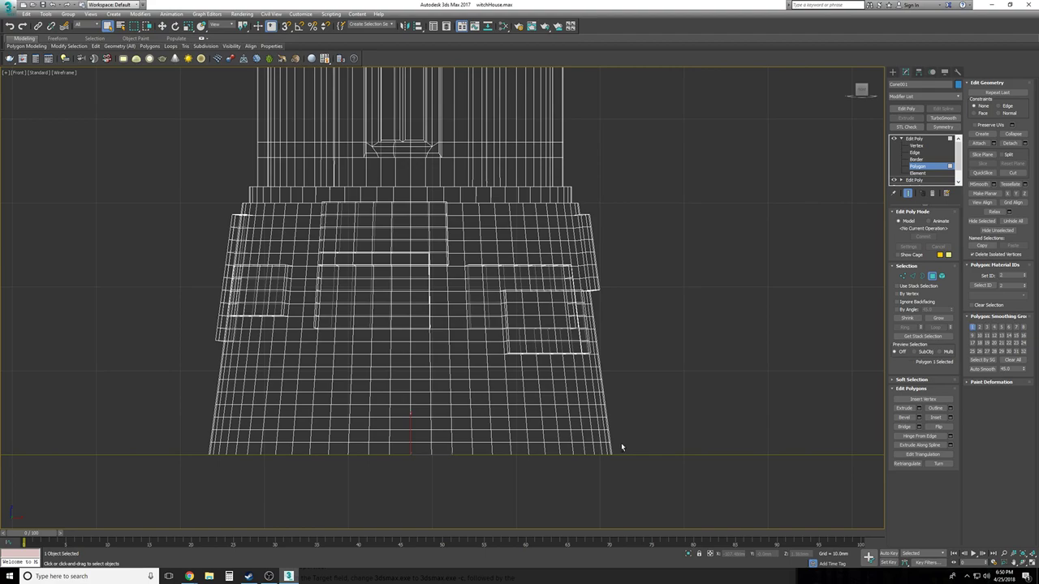
key(p)
alt+middle_drag(622, 447, 620, 446)
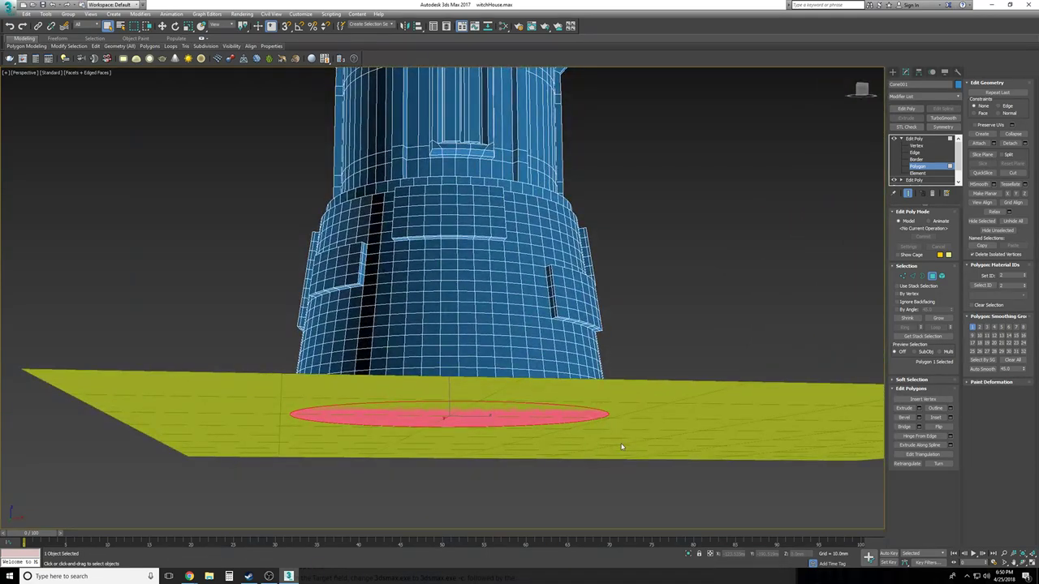
alt+middle_drag(622, 446, 615, 444)
key(Delete)
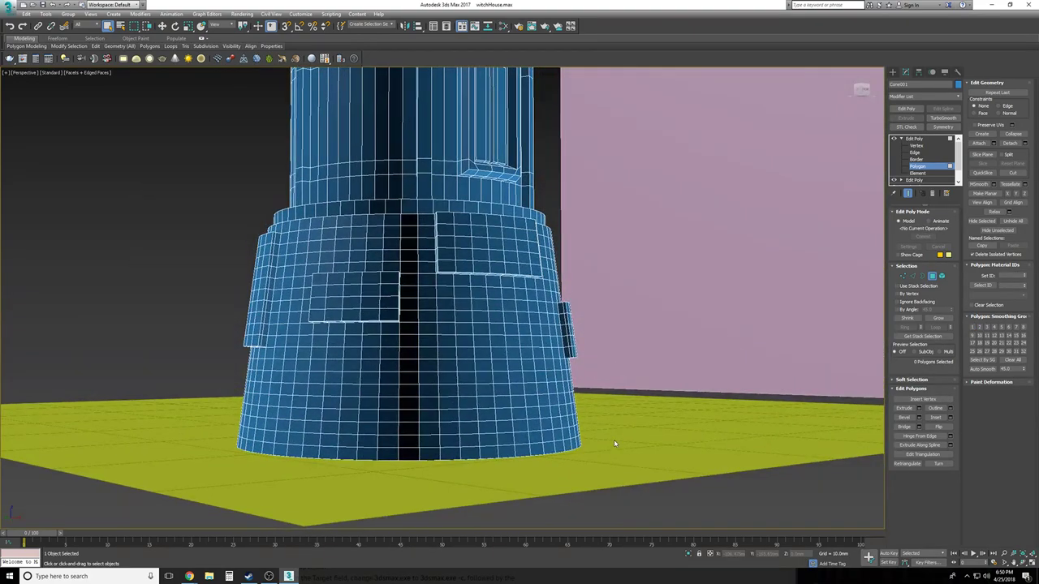
Select the lowest seven rows of polygons all the way around the tower's base
key(f)
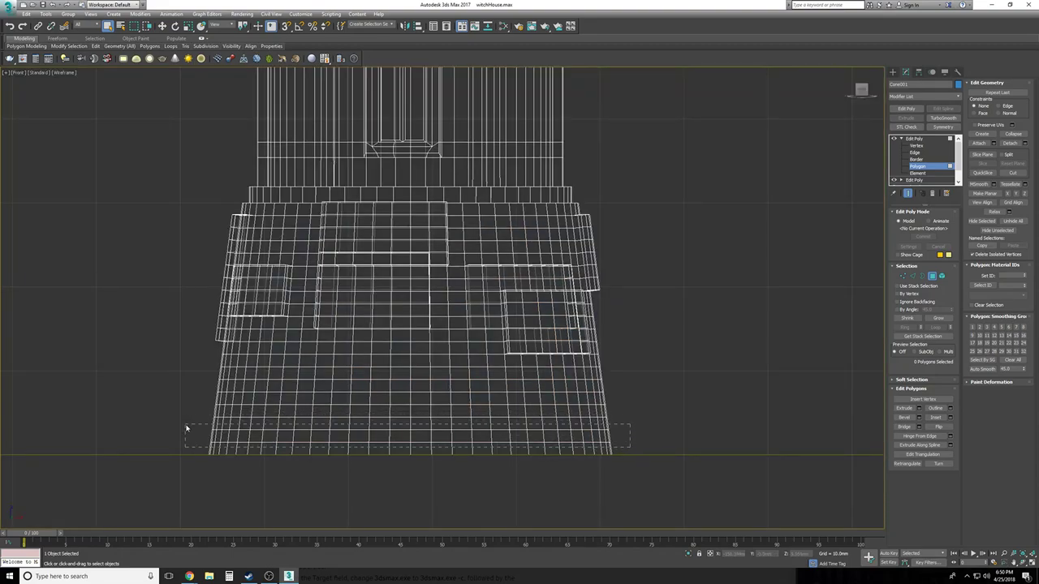
mouse_move(184, 368)
mouse_down()
mouse_move(182, 386)
mouse_move(181, 377)
mouse_up()
key(p)
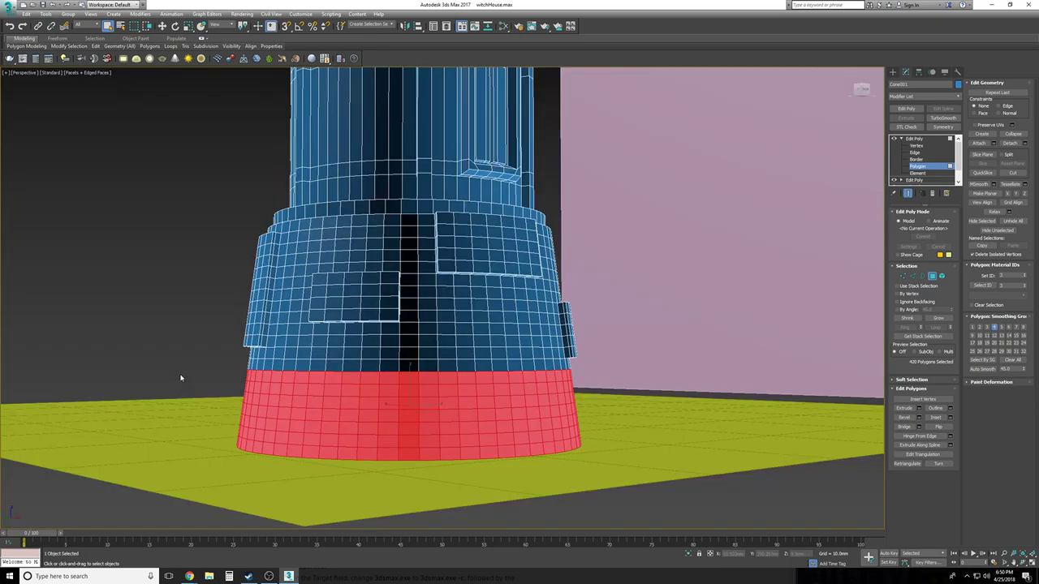
alt+middle_drag(181, 377, 686, 429)
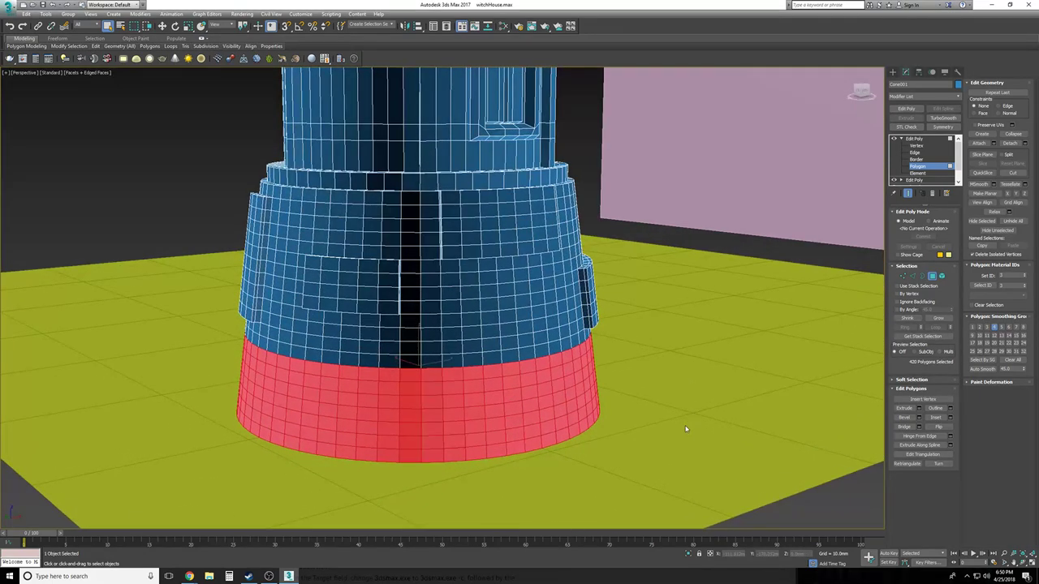
click(913, 140)
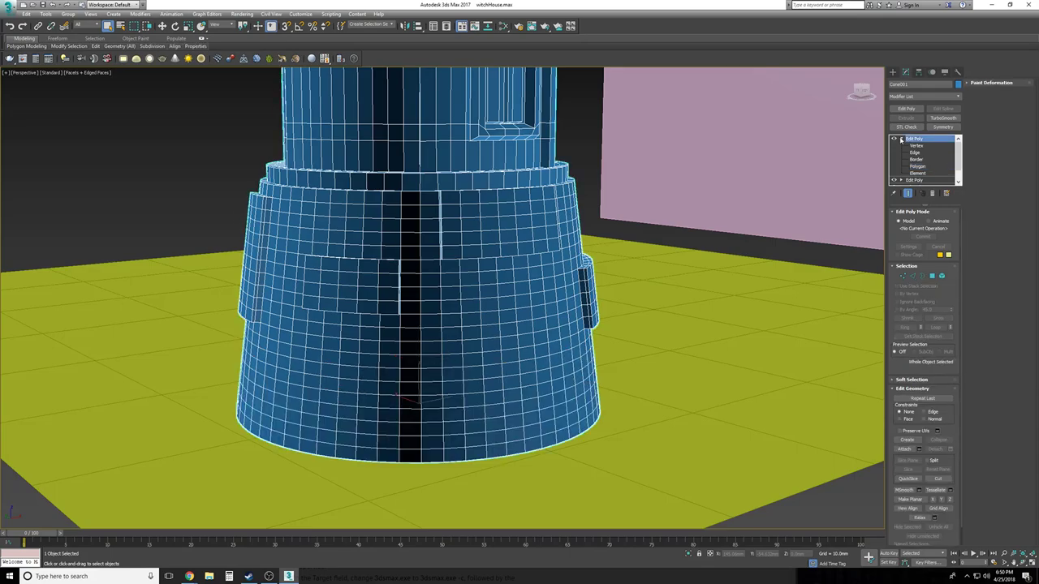
click(920, 166)
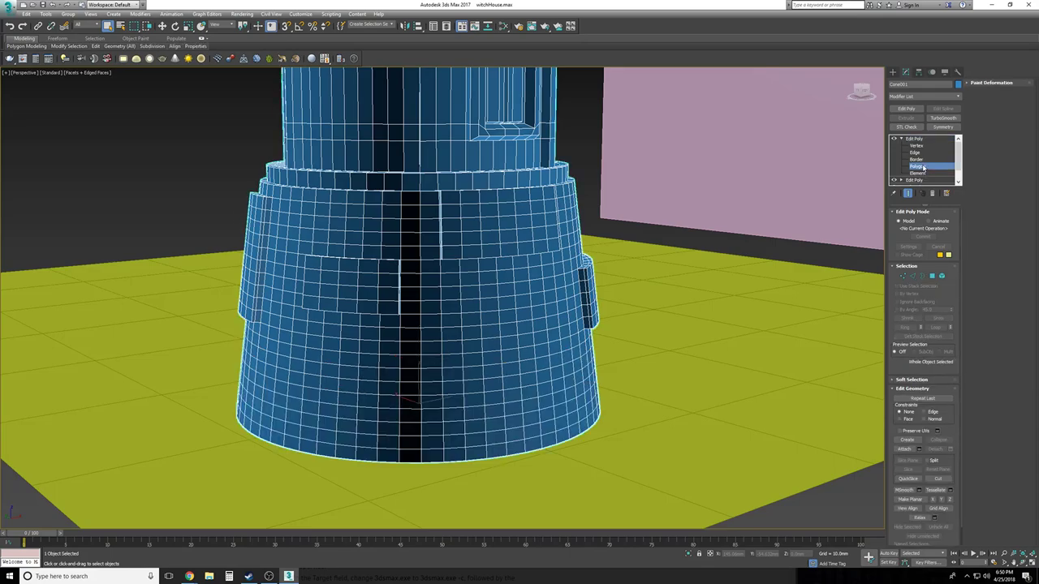
Apply a Noise modifier to the selected base polygons with a scale of 50
click(959, 97)
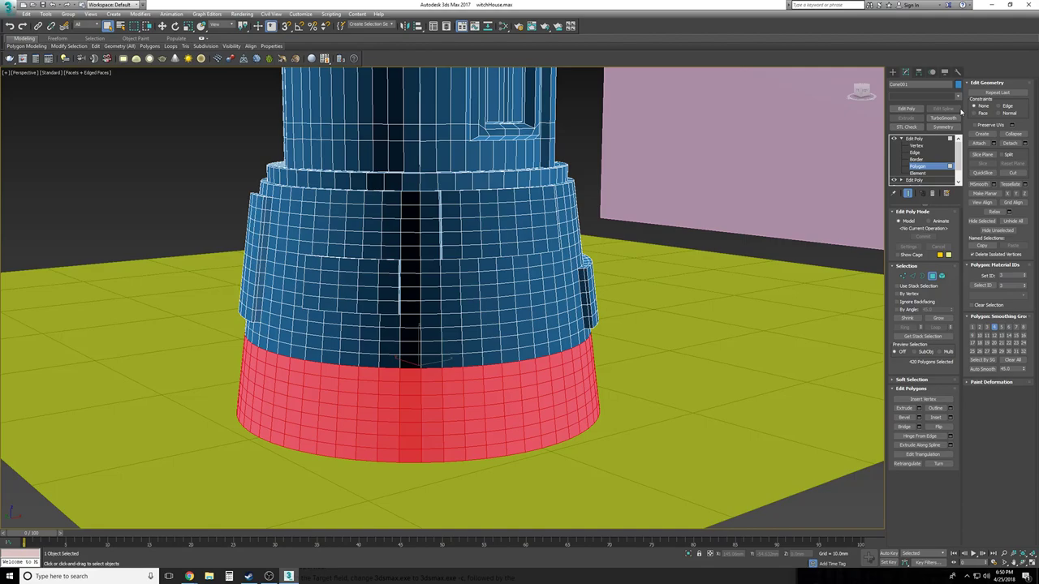
drag(960, 113, 959, 236)
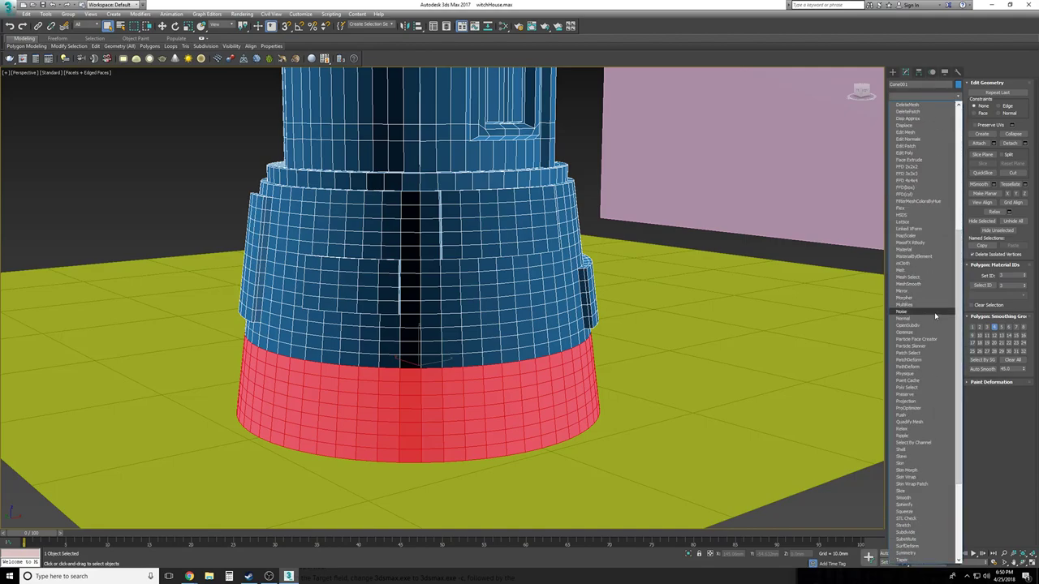
click(902, 311)
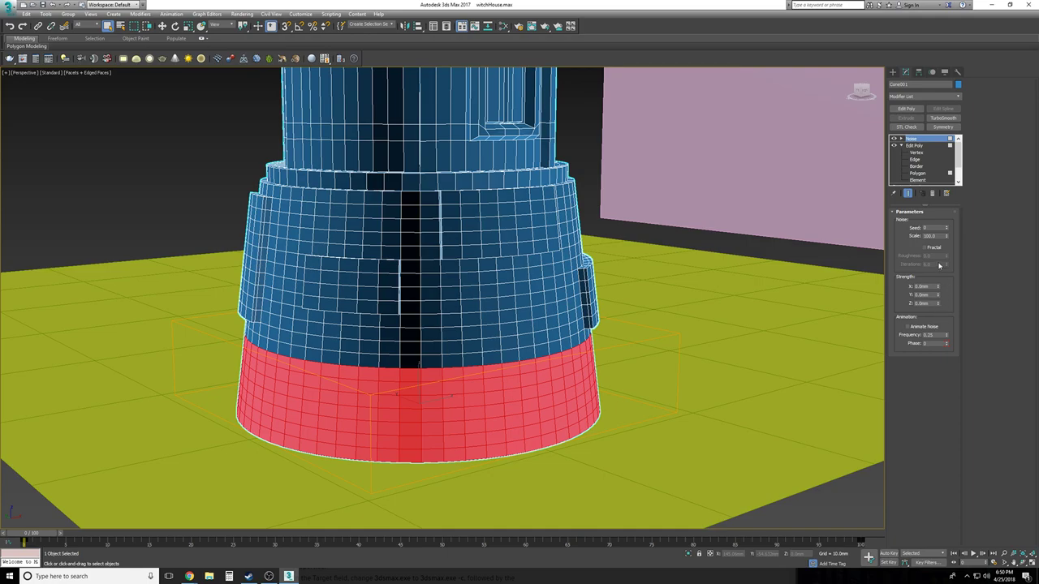
text(50)
key(Return)
Set the noise strength to 20 mm on the X, Y and Z axes
drag(938, 289, 934, 274)
drag(932, 287, 873, 282)
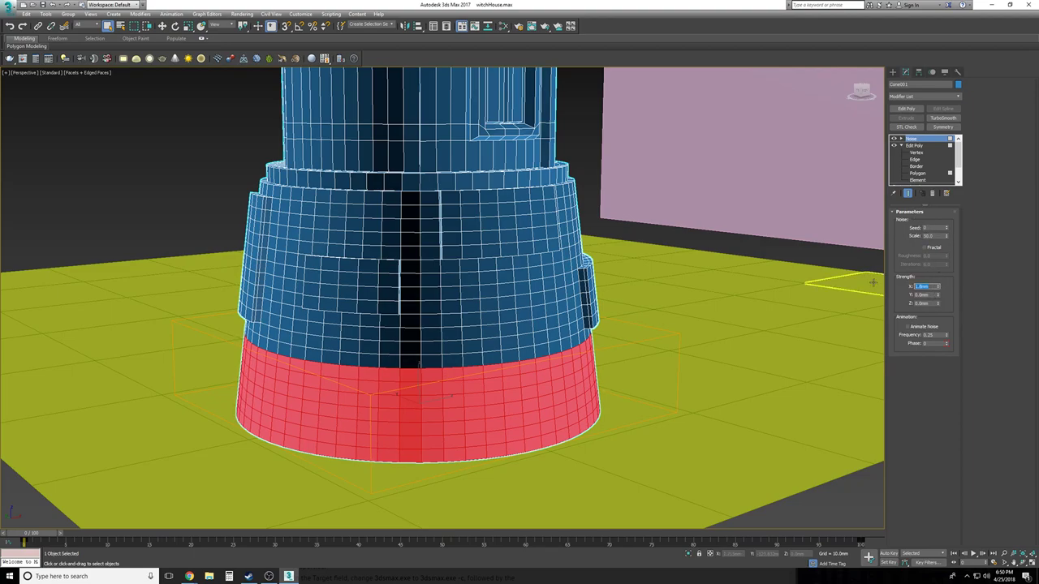
text(20)
key(Tab)
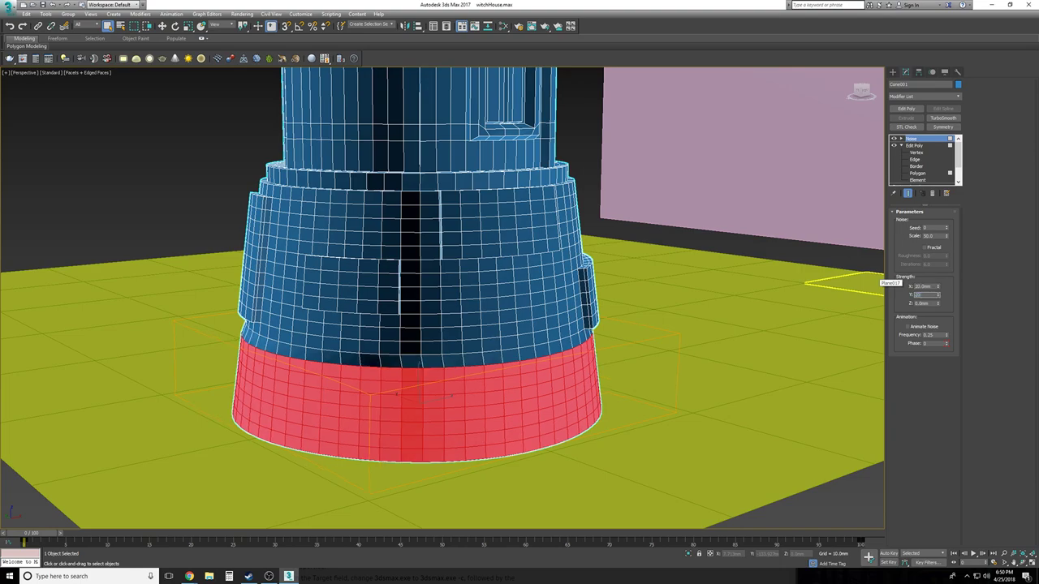
text(20)
key(Return)
key(Tab)
text(20)
key(Return)
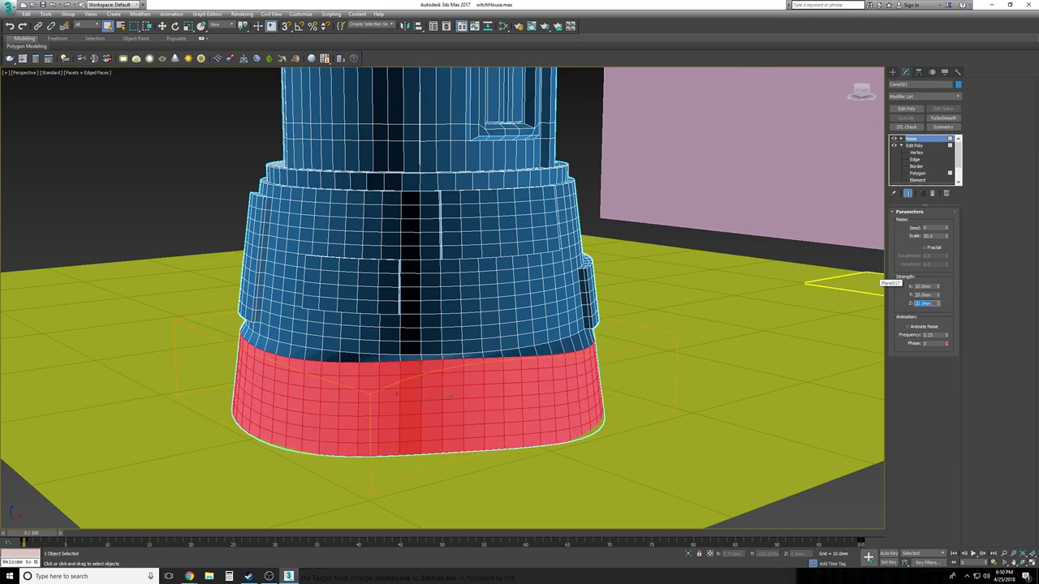
Enable fractal noise and raise the noise scale to about 83
click(925, 247)
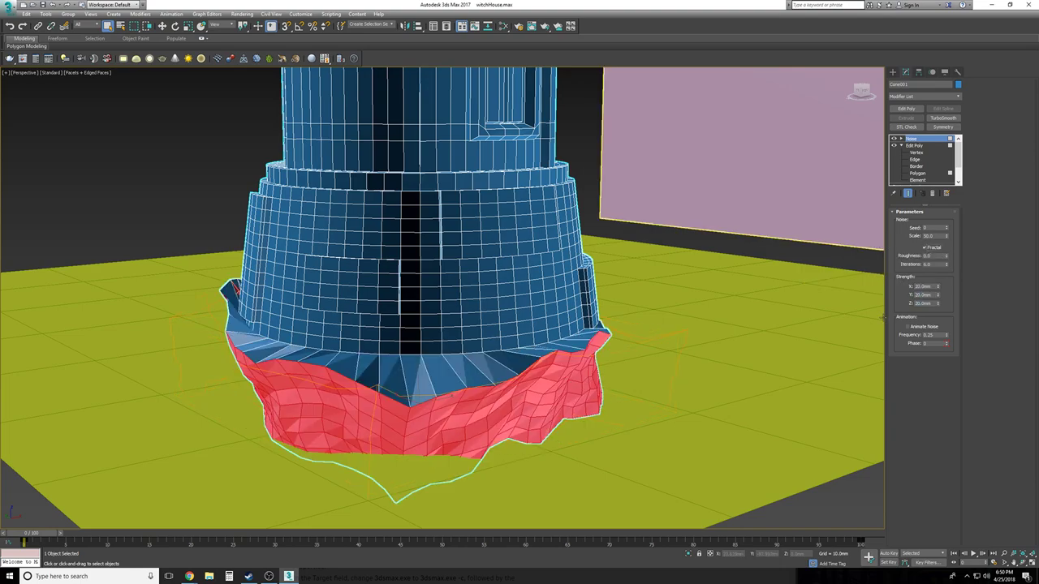
alt+middle_drag(812, 334, 849, 307)
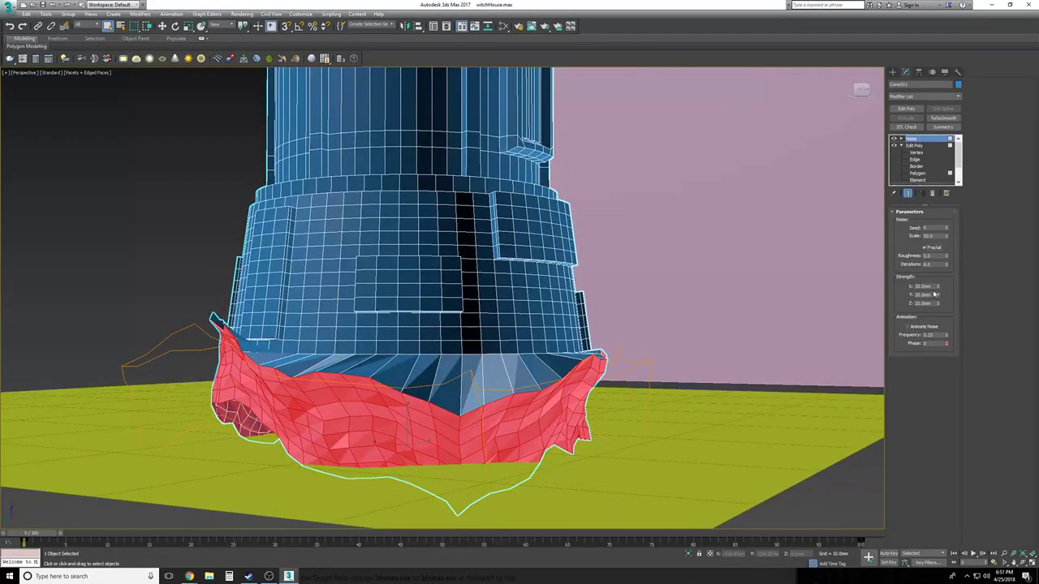
drag(945, 237, 944, 209)
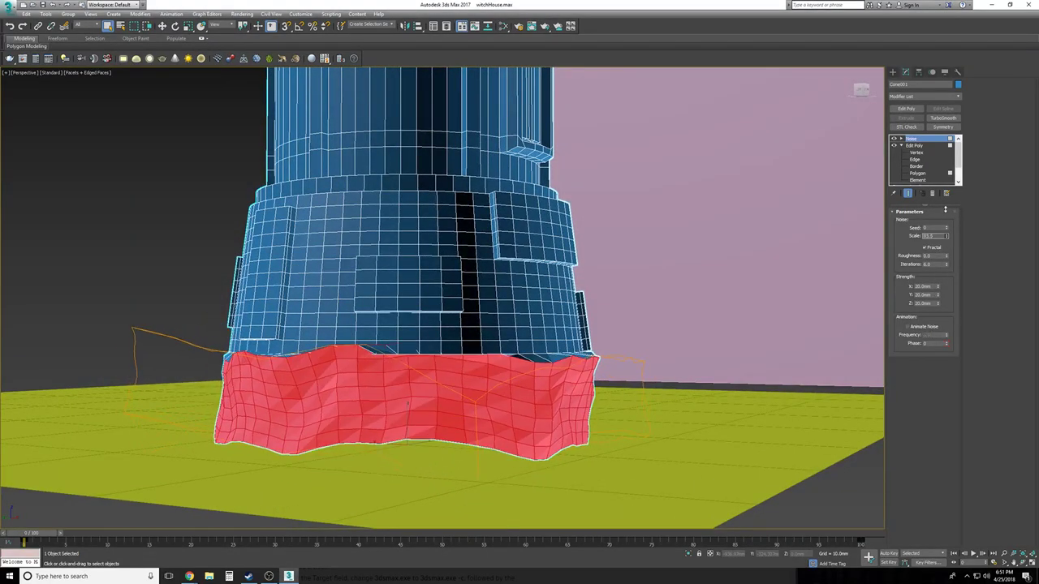
Try the noise with Z strength 0 mm, scale 116.065 and X strength 20.868 mm
right_click(939, 305)
alt+middle_drag(828, 316, 868, 344)
alt+middle_drag(934, 306, 940, 295)
drag(938, 287, 937, 297)
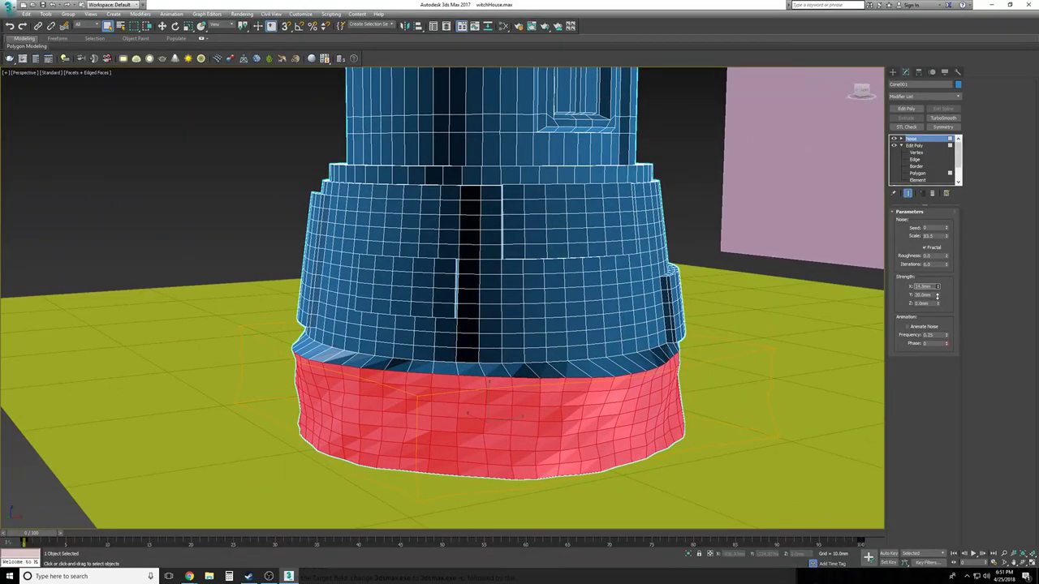
drag(947, 237, 942, 220)
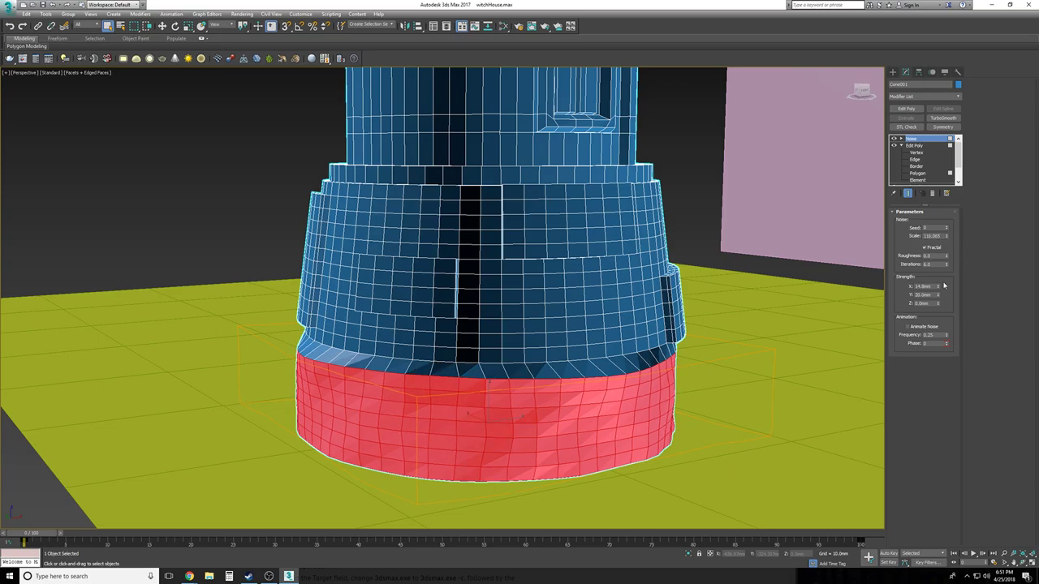
drag(940, 289, 907, 264)
alt+middle_drag(877, 287, 911, 272)
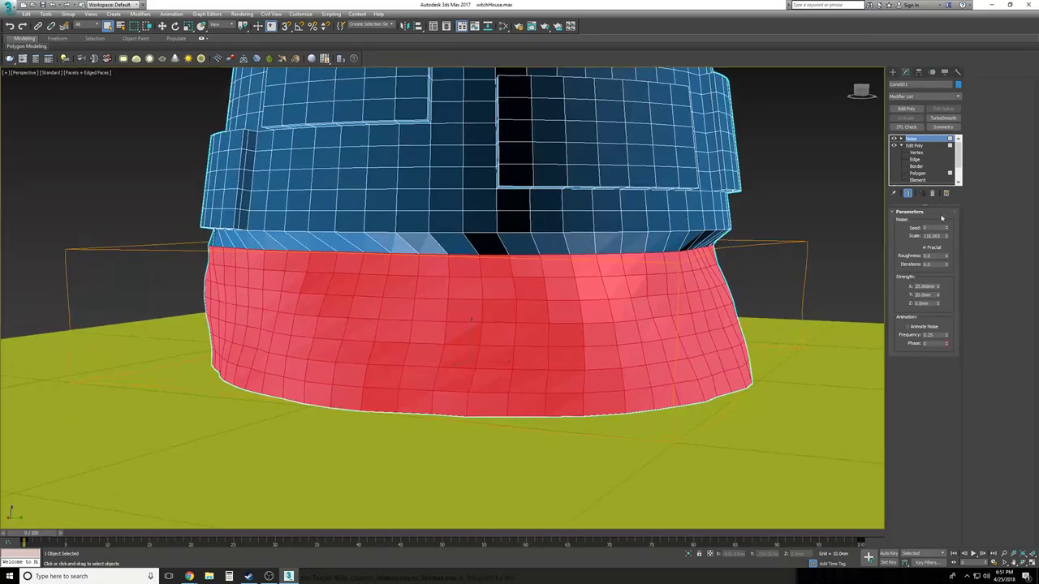
alt+middle_drag(950, 238, 950, 237)
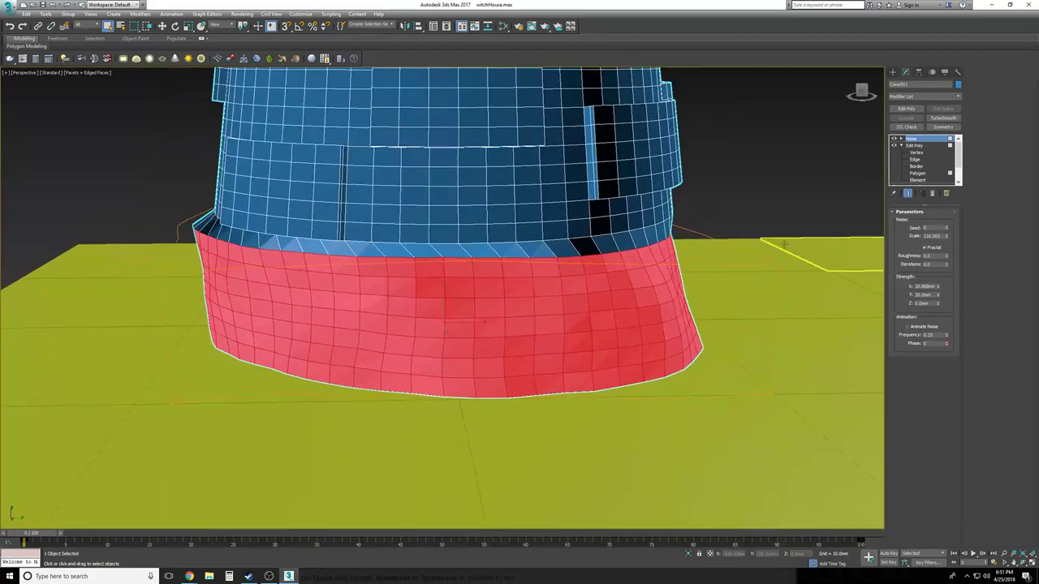
Undo the last four changes to the noise scale and strength
key(ctrl+z)
key(ctrl+z)
key(ctrl+z)
key(ctrl+z)
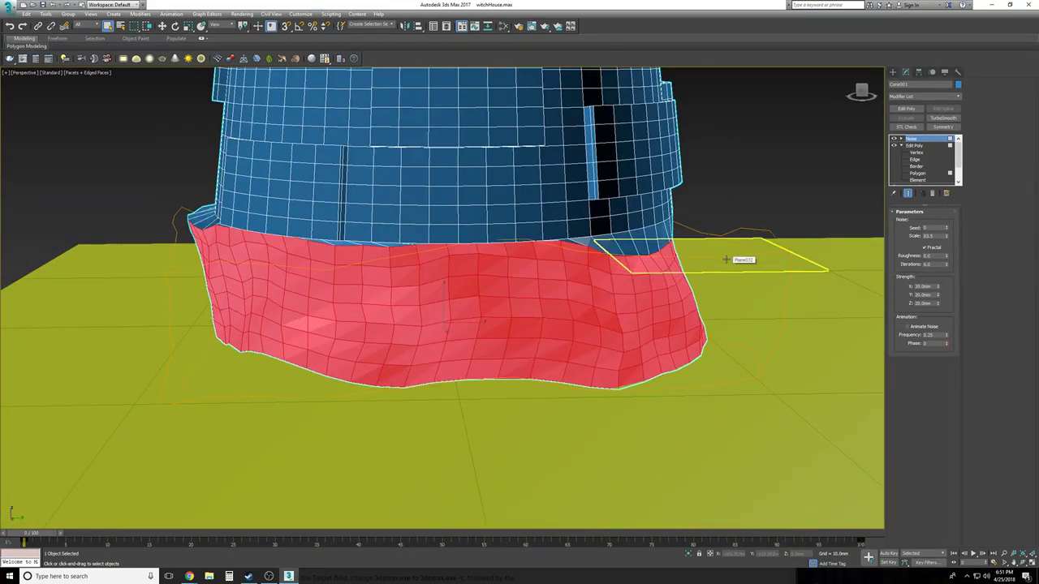
Switch off the Noise modifier and reduce the polygon selection beneath it to the bottom three rows of the base
key(f)
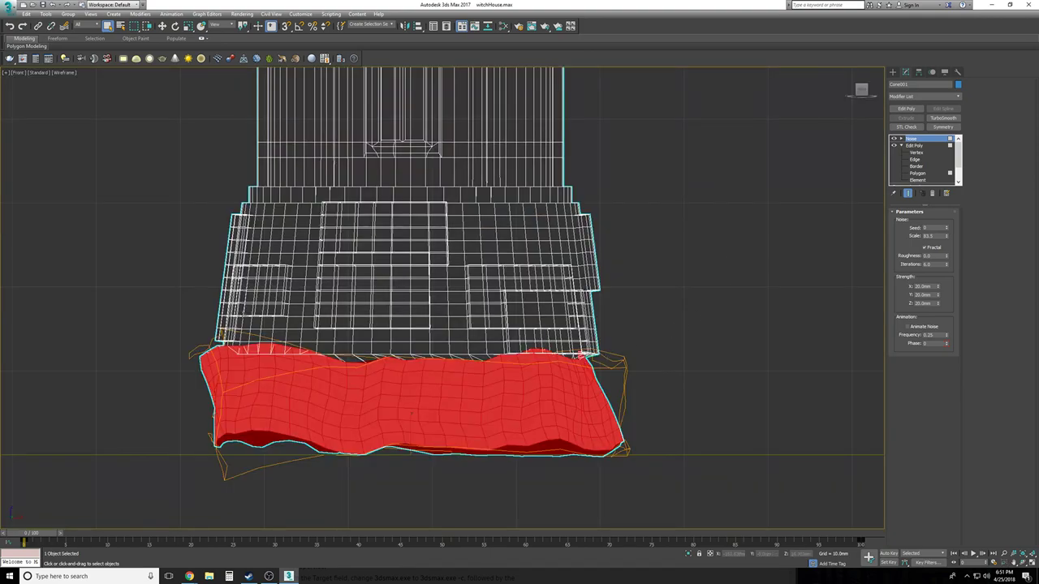
click(894, 138)
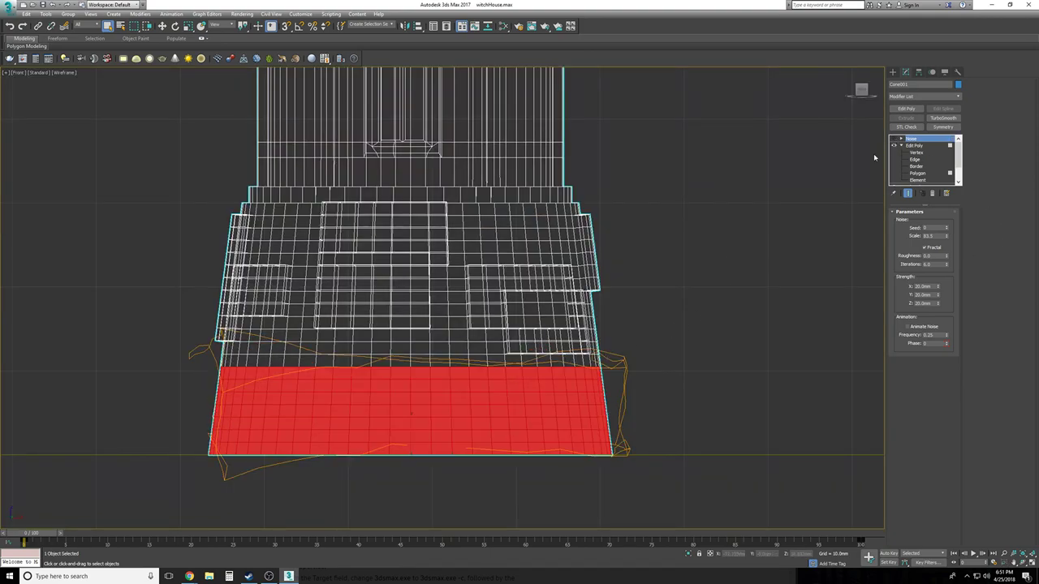
click(914, 173)
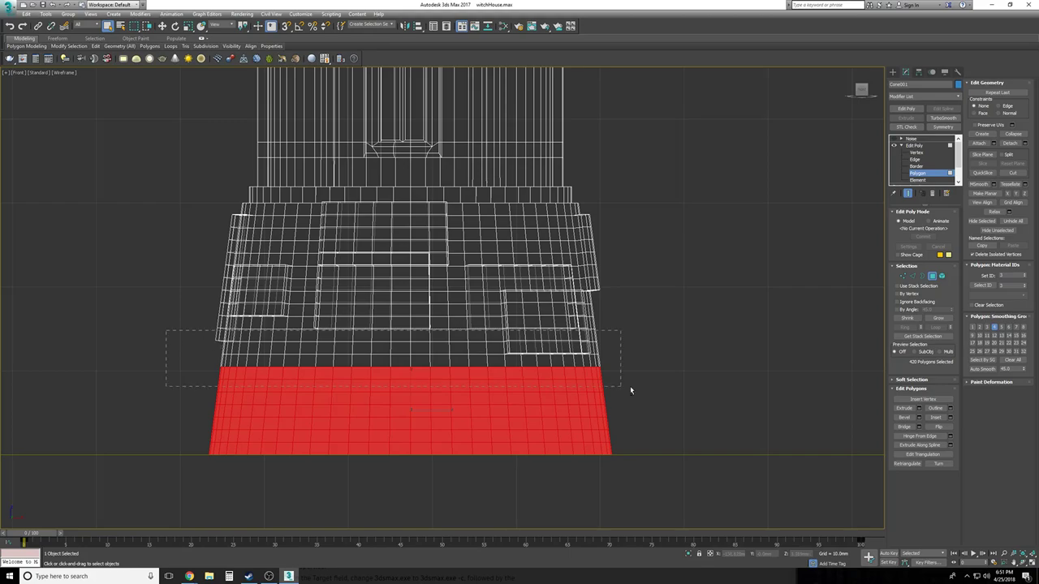
alt+drag(636, 409, 636, 410)
key(p)
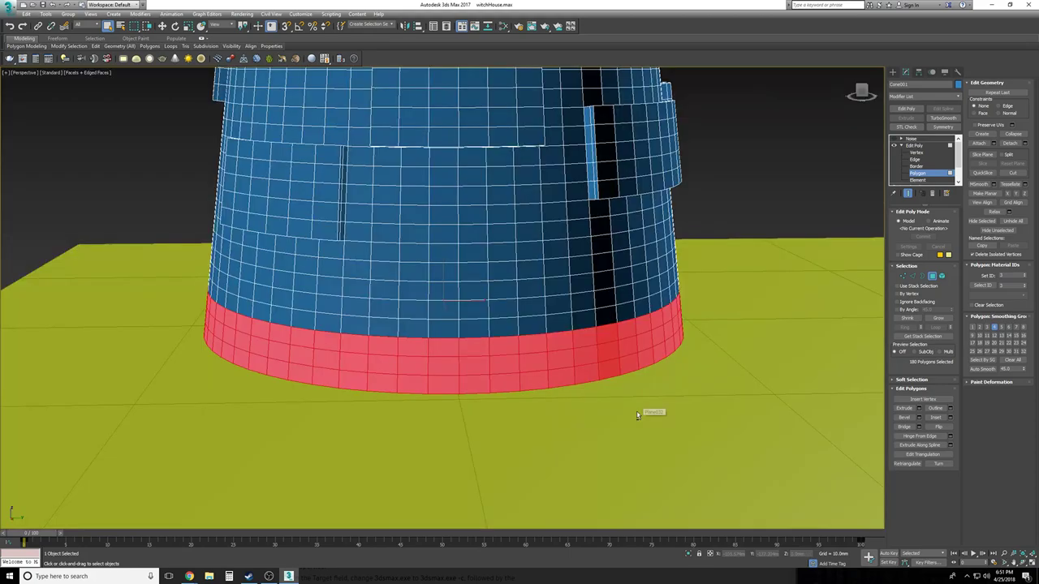
alt+middle_drag(637, 415, 657, 398)
Turn the Noise modifier back on and reset its X and Y strengths to 0 mm
click(927, 140)
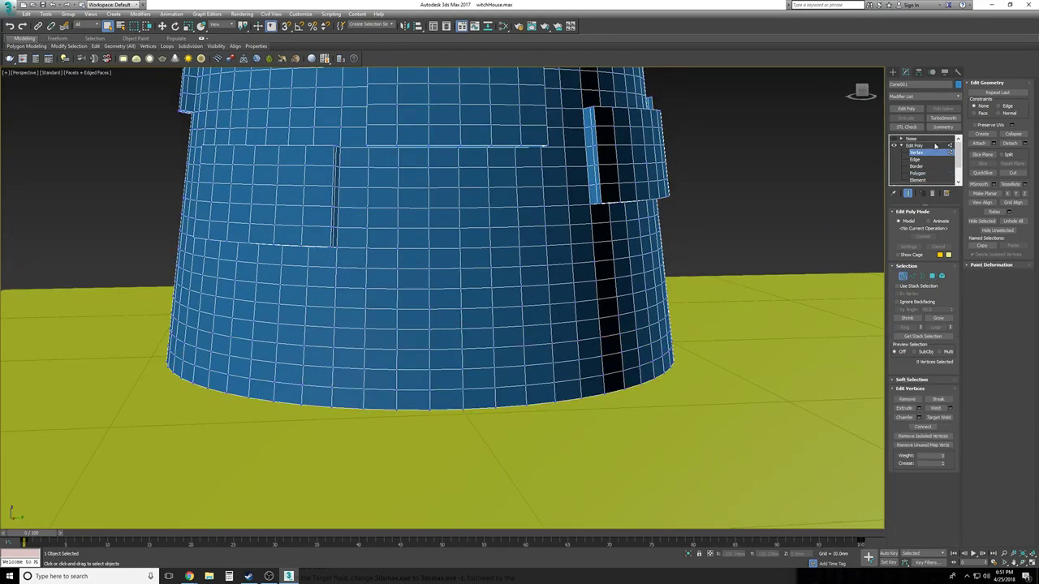
click(918, 173)
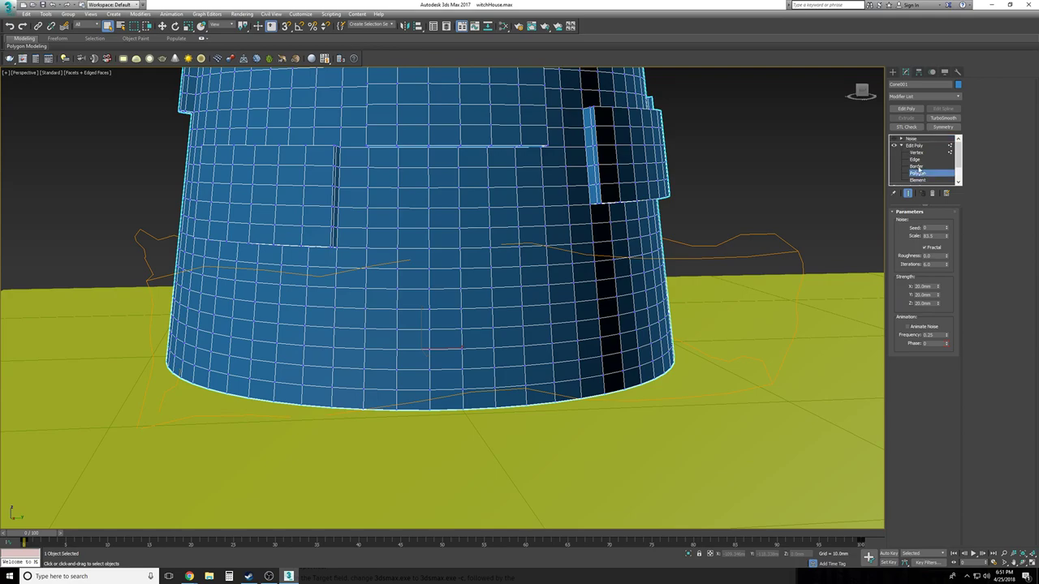
click(910, 139)
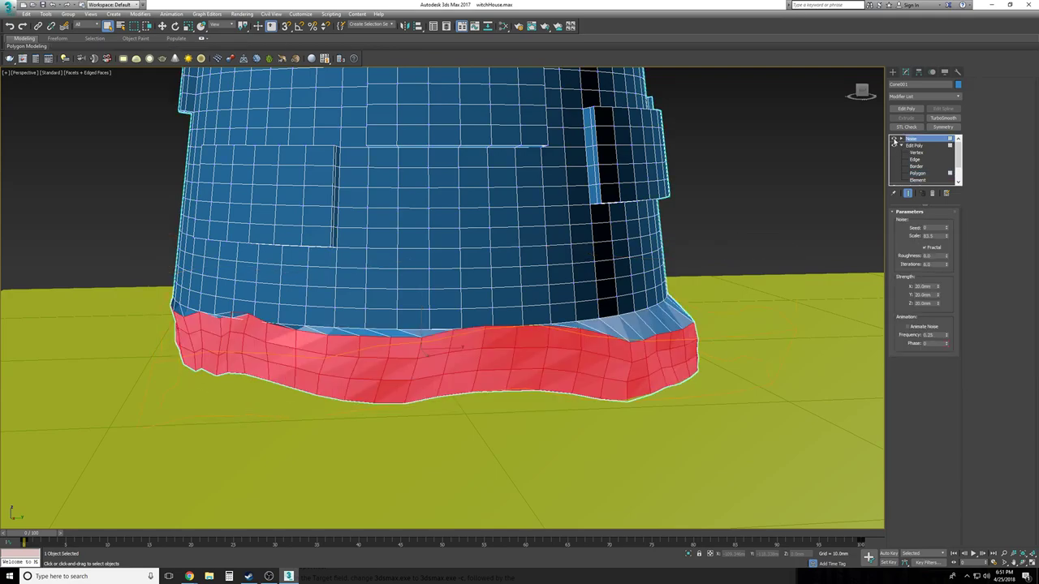
right_click(938, 287)
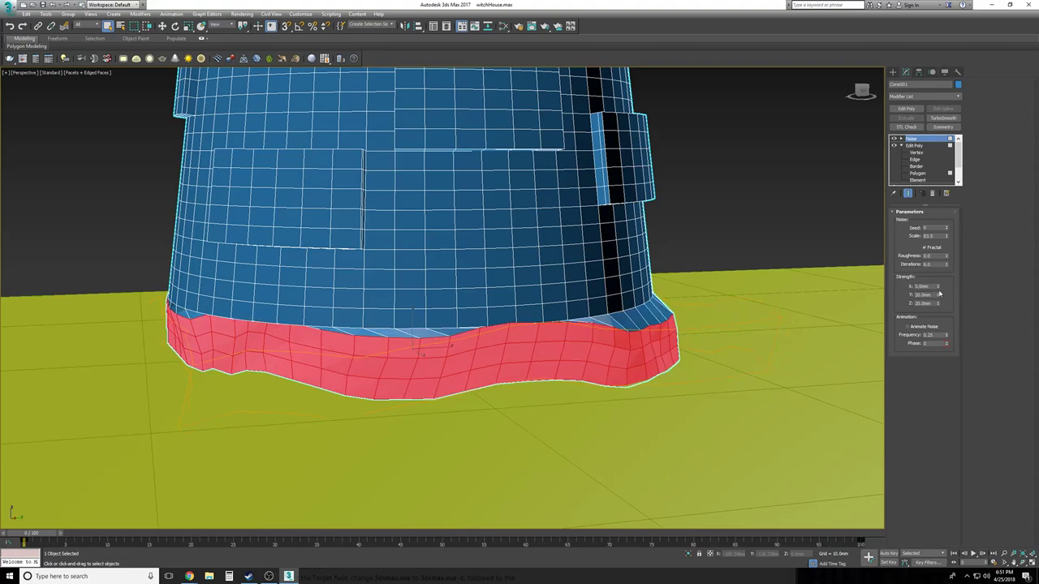
right_click(939, 295)
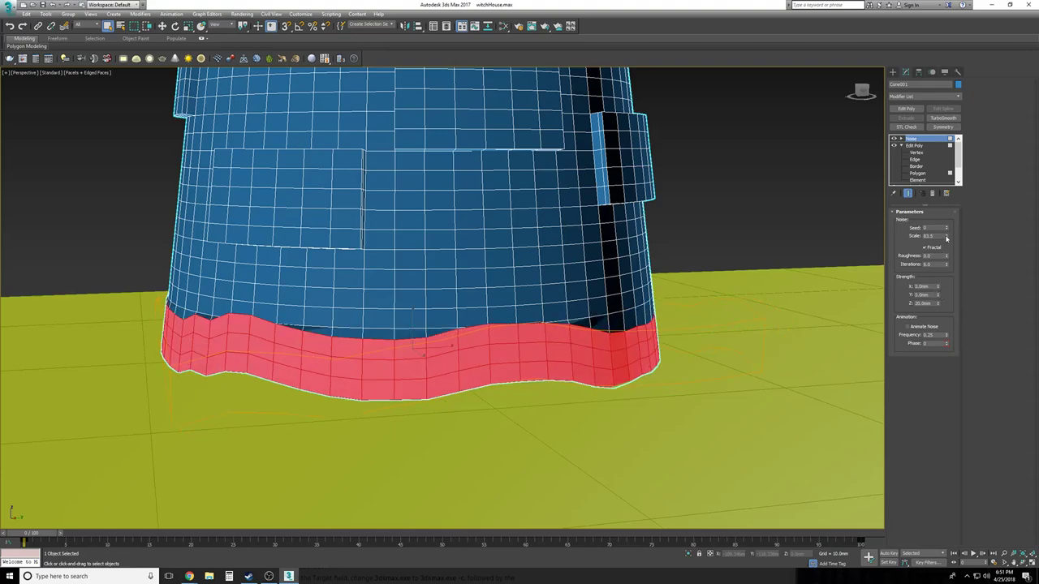
Reset the noise Z strength to 0 mm and set the X and Y strengths to 5 mm
right_click(939, 303)
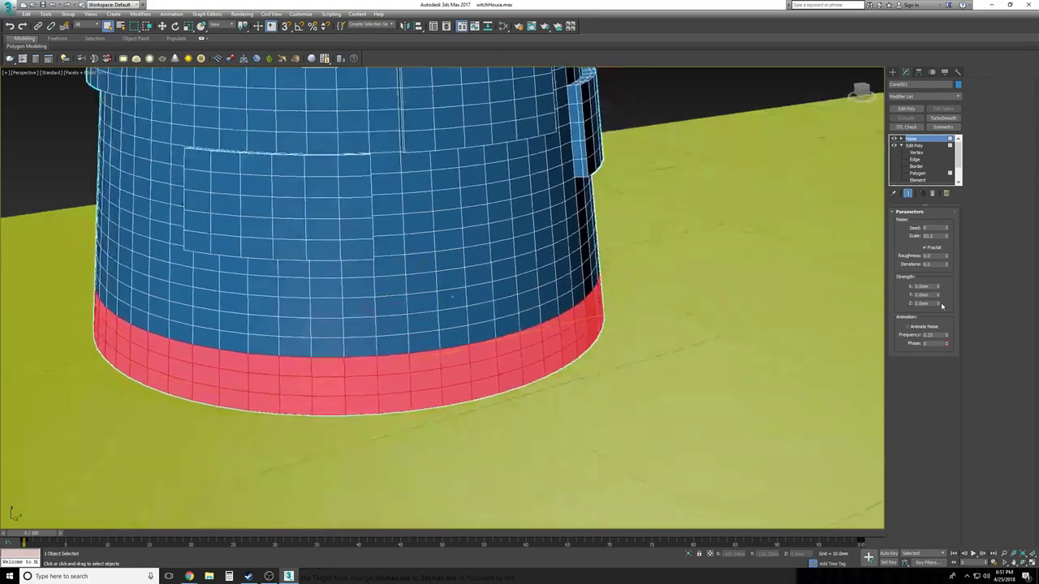
drag(931, 287, 861, 289)
text(5)
key(Tab)
text(5)
key(Return)
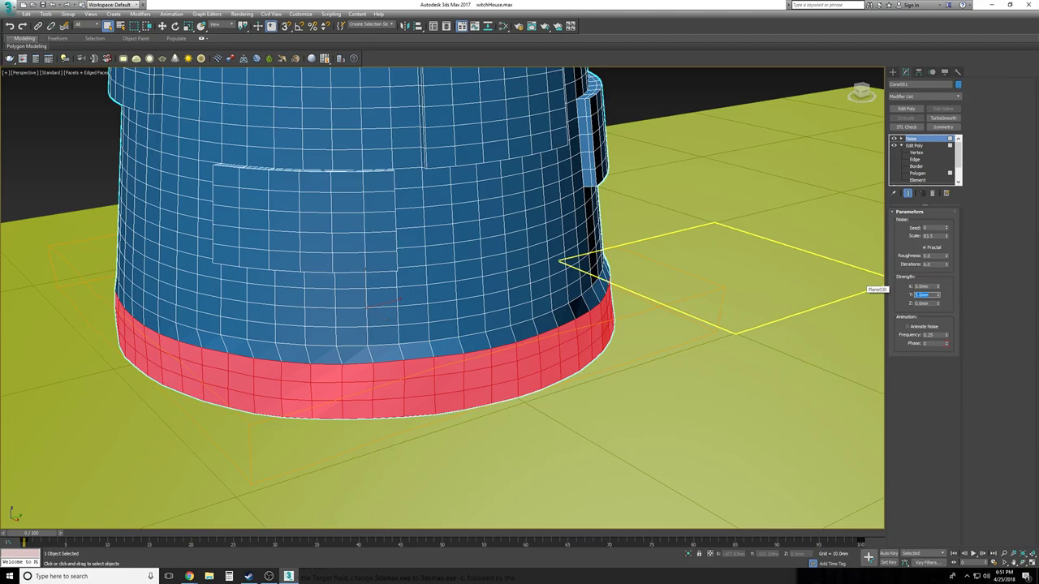
Reduce the noise scale to 9.185 and raise the X strength and the Y strength, with Y at 12.7 mm
drag(947, 237, 945, 273)
alt+middle_drag(852, 309, 936, 294)
drag(938, 290, 933, 252)
drag(939, 300, 931, 228)
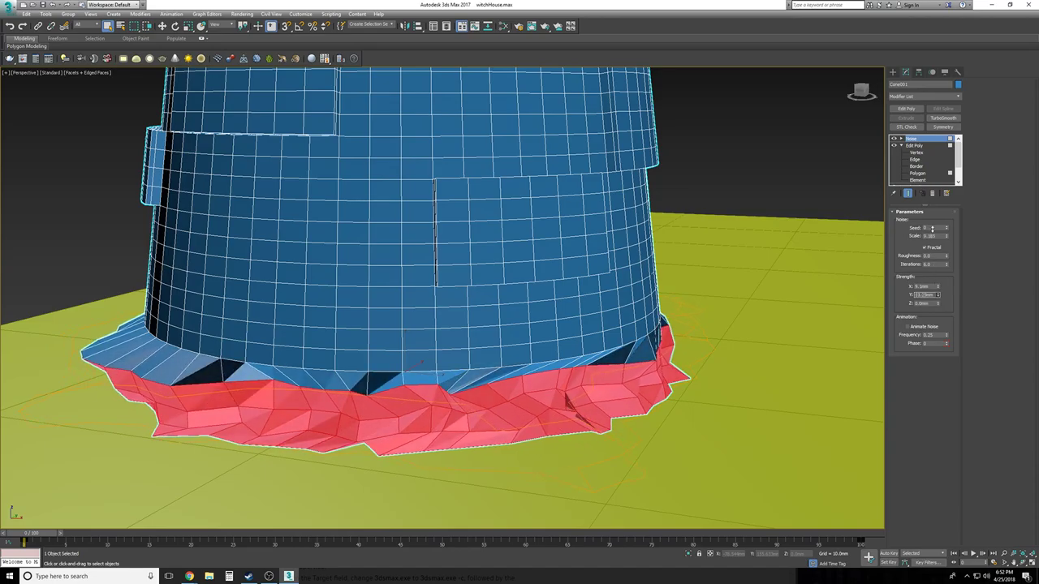
alt+middle_drag(933, 232, 950, 256)
Move the Noise modifier's gizmo slightly downward to shift the ripple pattern on the base
click(915, 146)
key(w)
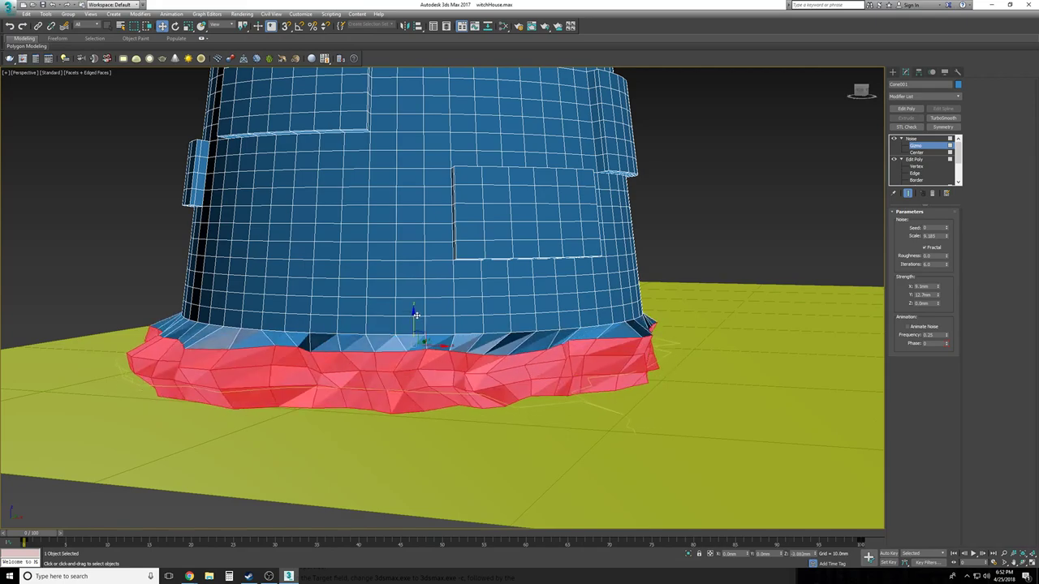
drag(413, 312, 413, 324)
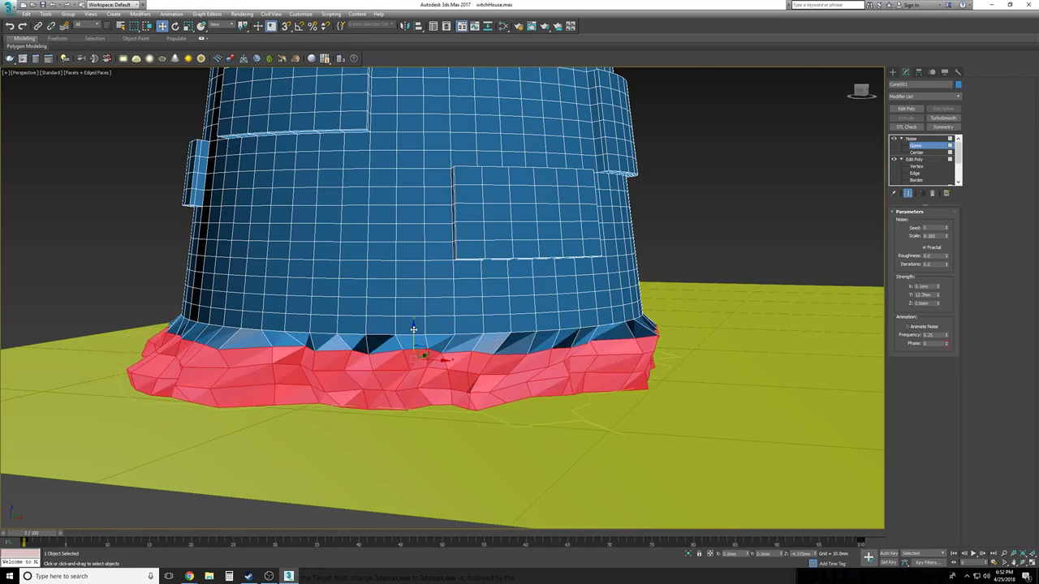
alt+middle_drag(414, 330, 410, 329)
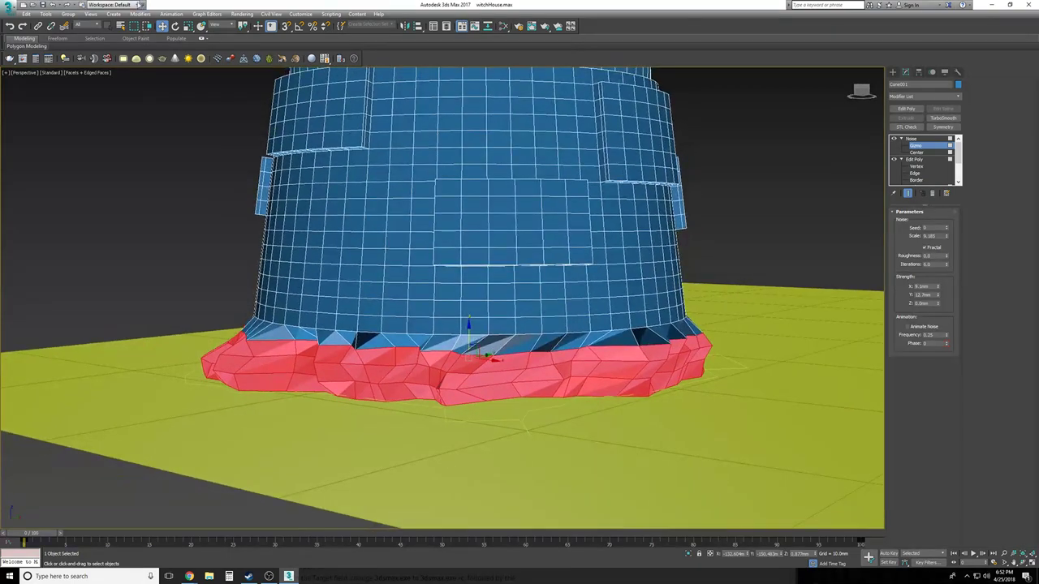
Scale the Noise gizmo to vary the flared bottom rows, checking the shape around the tower
key(r)
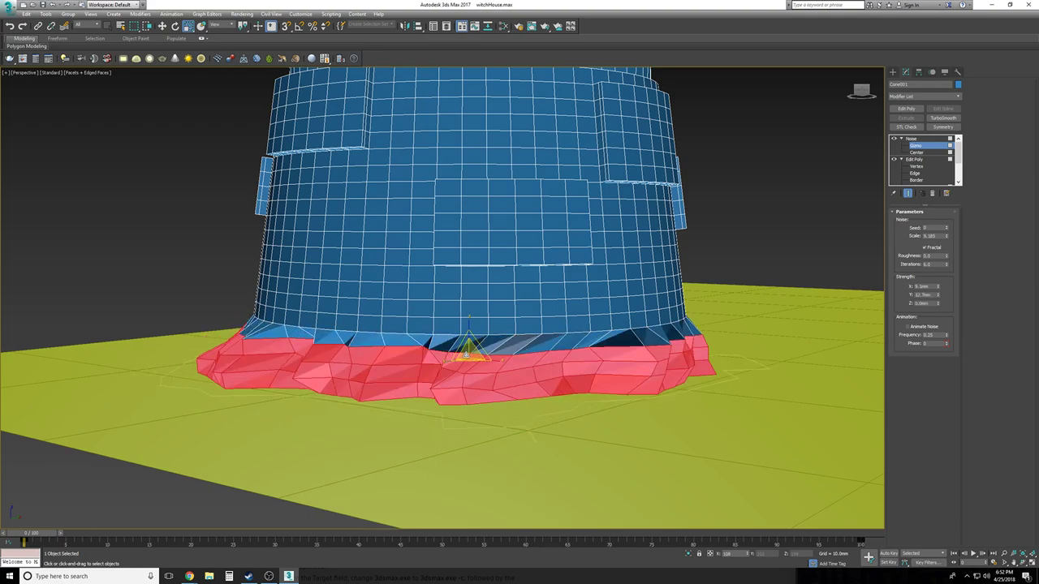
alt+middle_drag(467, 358, 486, 376)
scroll(523, 392, down, 3)
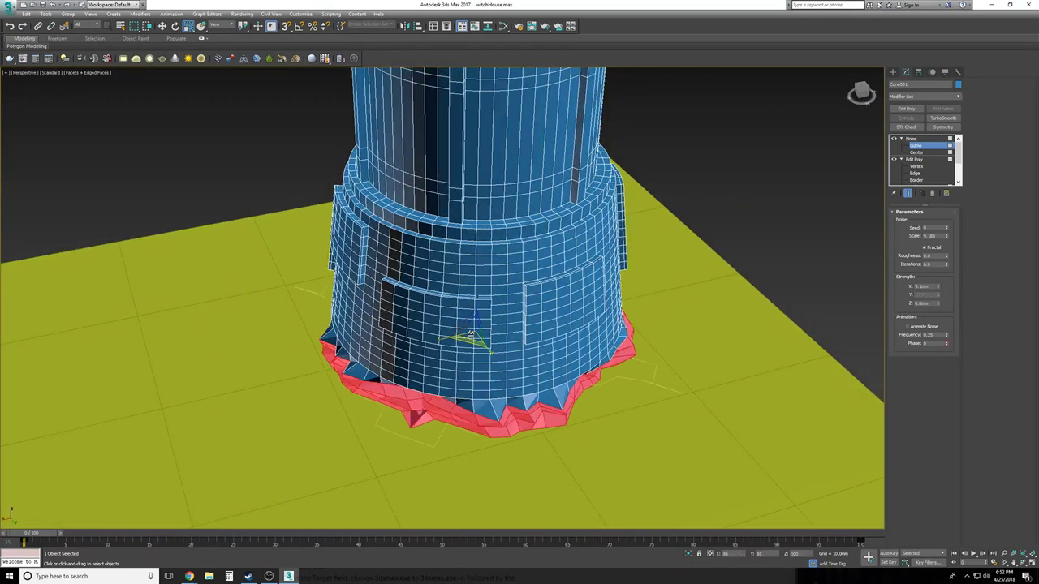
mouse_move(469, 341)
alt+middle_down()
mouse_move(454, 324)
mouse_move(422, 329)
mouse_move(479, 340)
alt+middle_up()
scroll(591, 375, up, 3)
scroll(592, 375, down, 2)
alt+middle_drag(592, 374, 619, 377)
scroll(591, 374, down, 1)
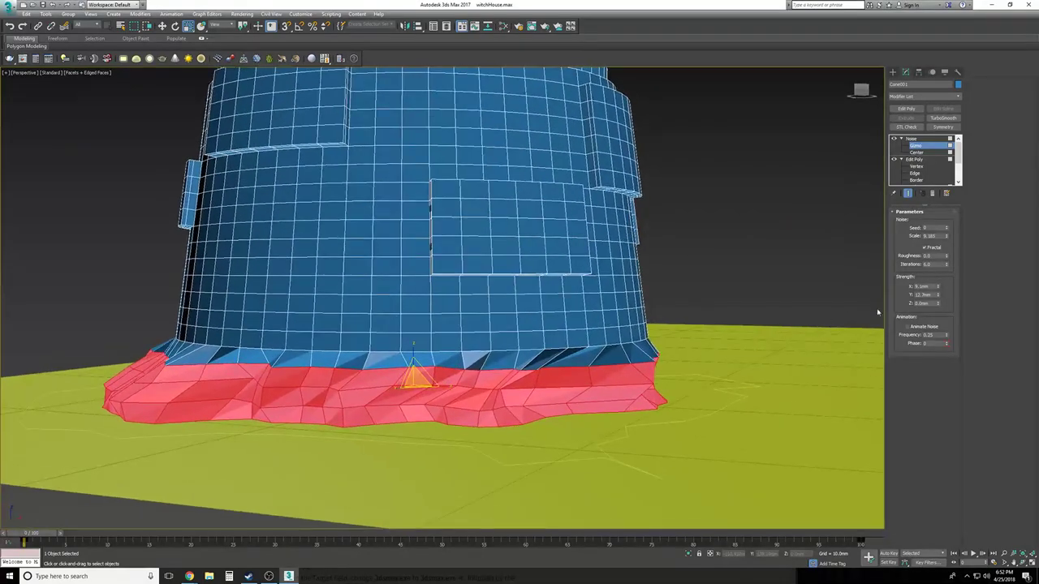
alt+middle_drag(779, 350, 674, 341)
Add an Edit Poly modifier above the Noise modifier and enter vertex editing
click(910, 139)
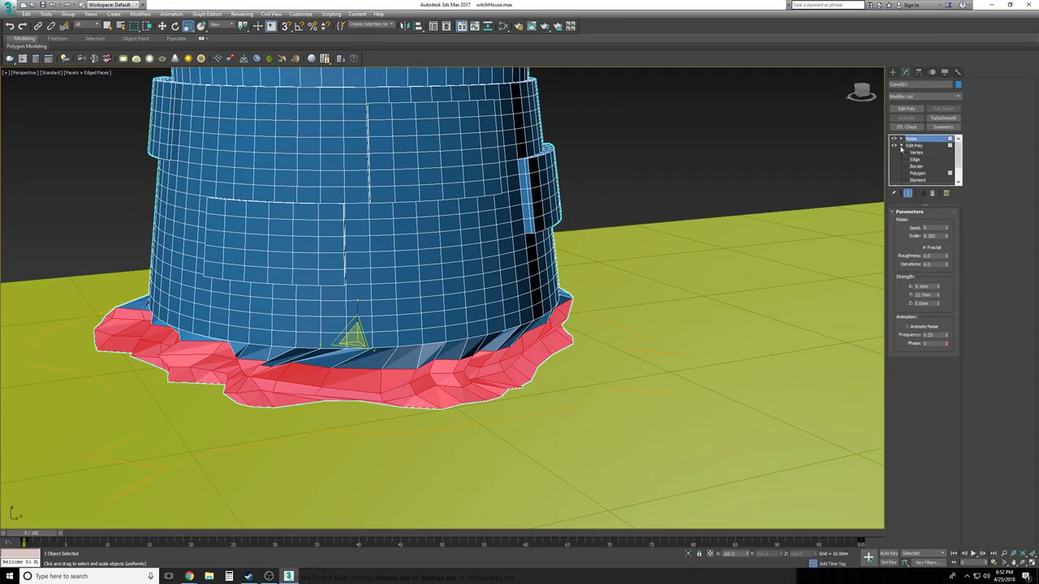
click(900, 146)
click(906, 109)
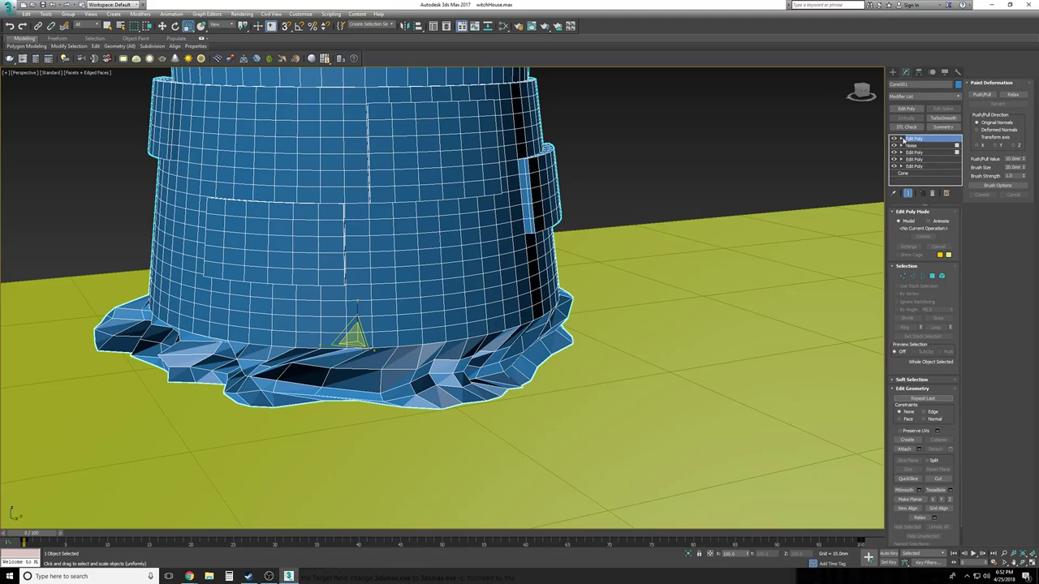
click(901, 139)
click(917, 146)
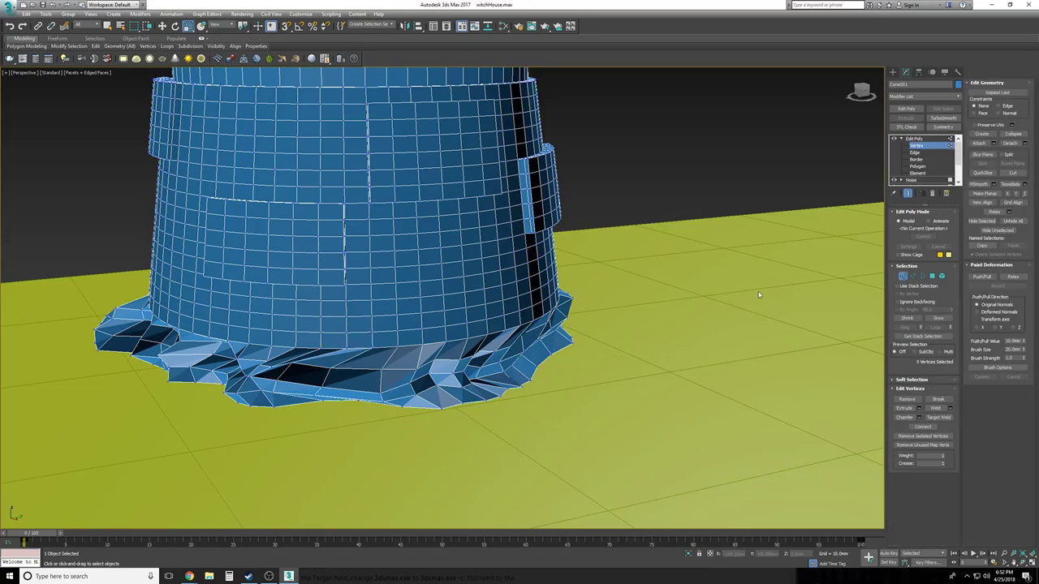
Undo the first stray vertex edit, then reposition vertices on the front of the flared base with the Move tool
alt+middle_drag(375, 408, 382, 383)
scroll(382, 383, up, 3)
drag(395, 383, 392, 403)
key(w)
key(ctrl+z)
alt+middle_drag(459, 380, 399, 332)
drag(393, 323, 400, 384)
alt+middle_drag(464, 416, 496, 426)
Select a cluster of vertices in the folded front part of the flared base in wireframe and move it outward
click(464, 358)
key(F3)
drag(447, 369, 448, 372)
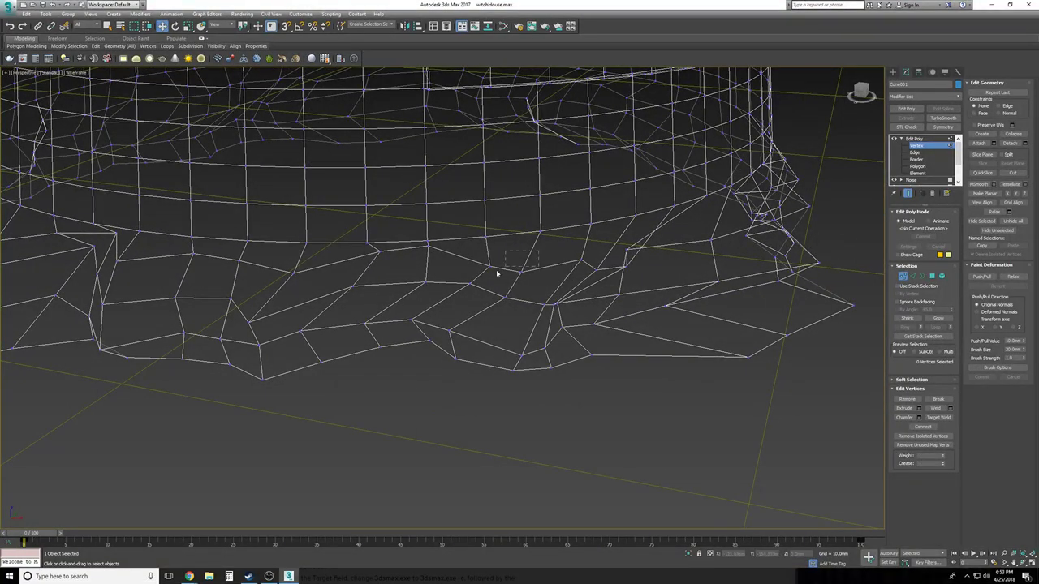
drag(257, 417, 249, 420)
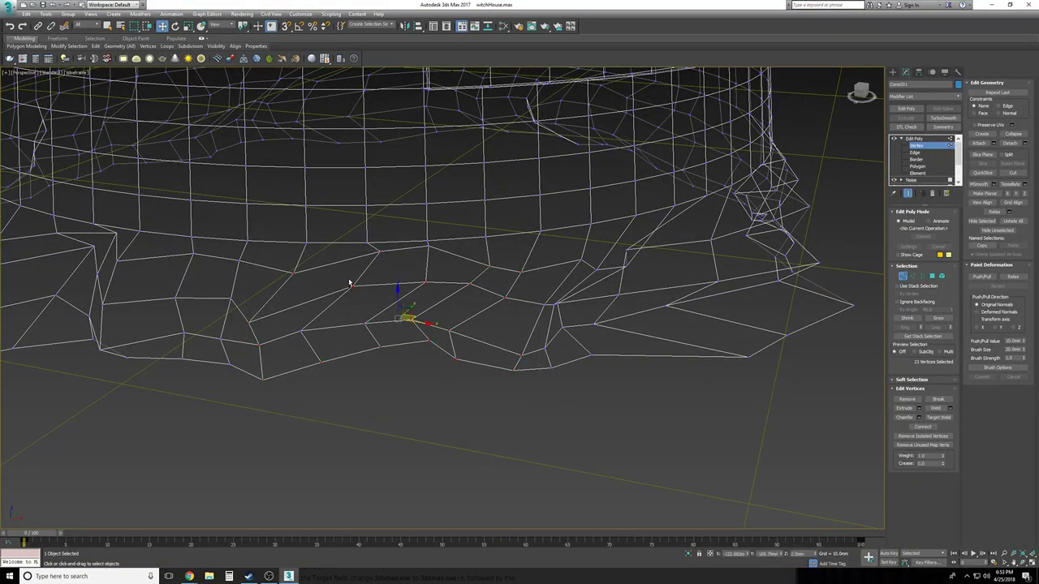
alt+drag(547, 389, 500, 331)
alt+middle_drag(500, 331, 500, 332)
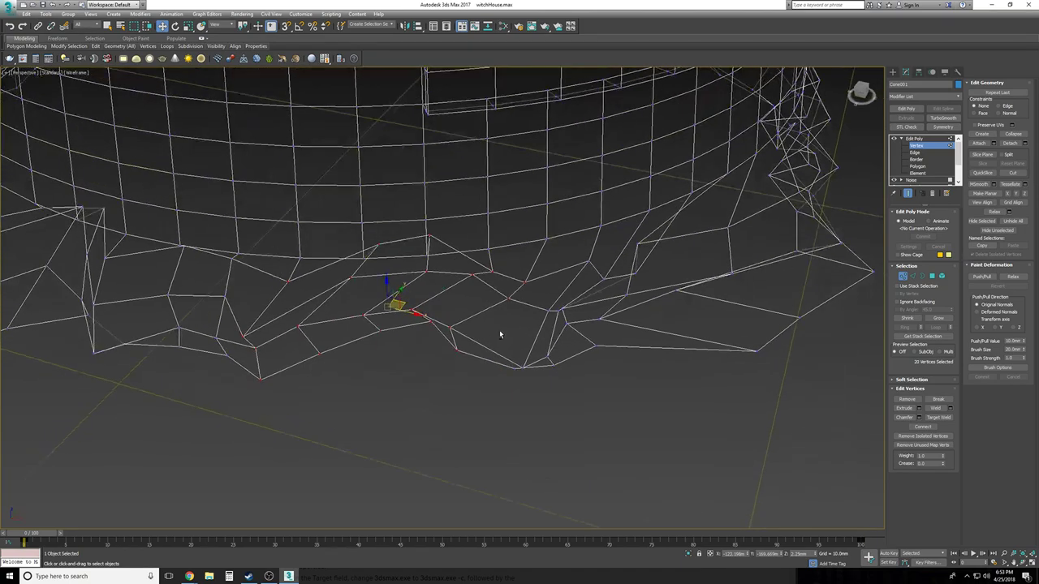
key(F3)
drag(402, 303, 404, 327)
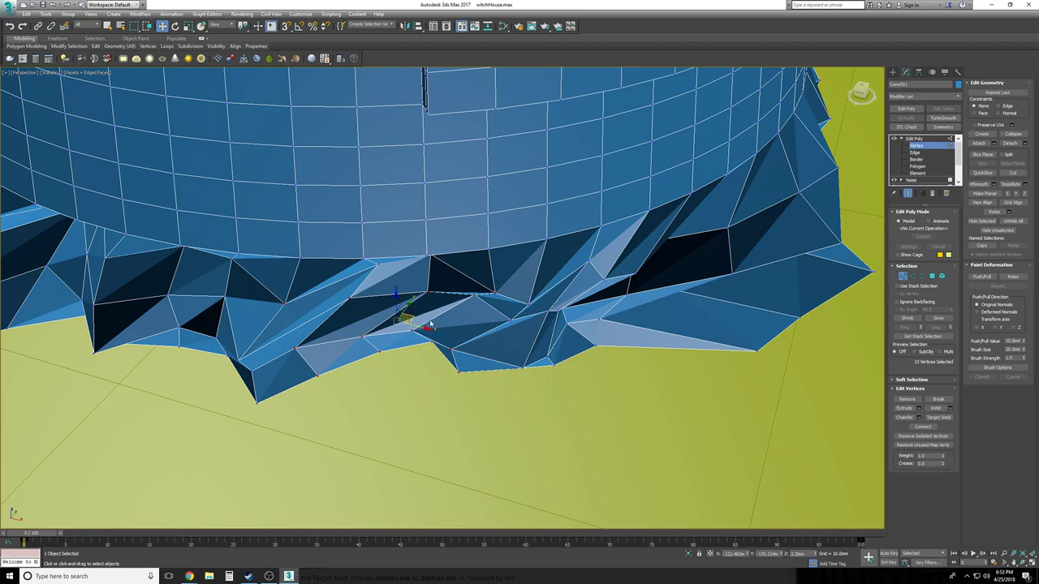
drag(413, 315, 437, 310)
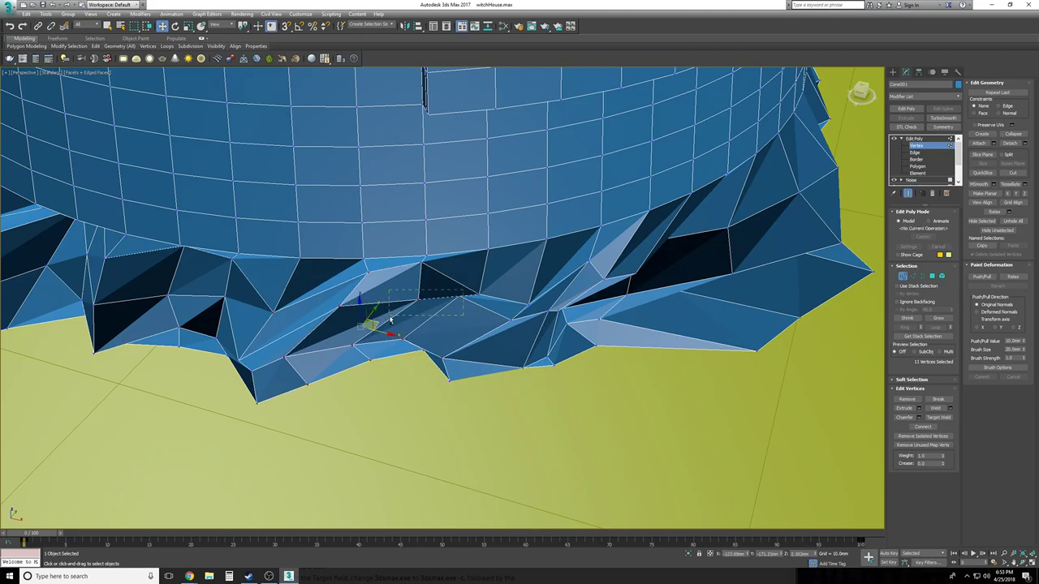
Select vertices in the middle rows of the front flare and move them to smooth out the dark fold
alt+middle_drag(404, 300, 286, 292)
click(368, 276)
ctrl+click(397, 262)
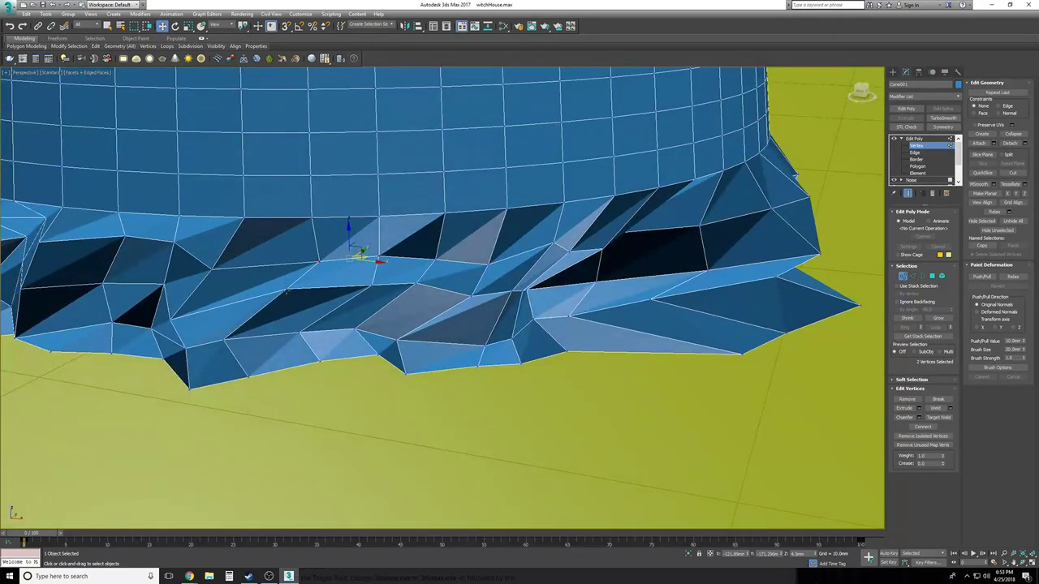
key(F3)
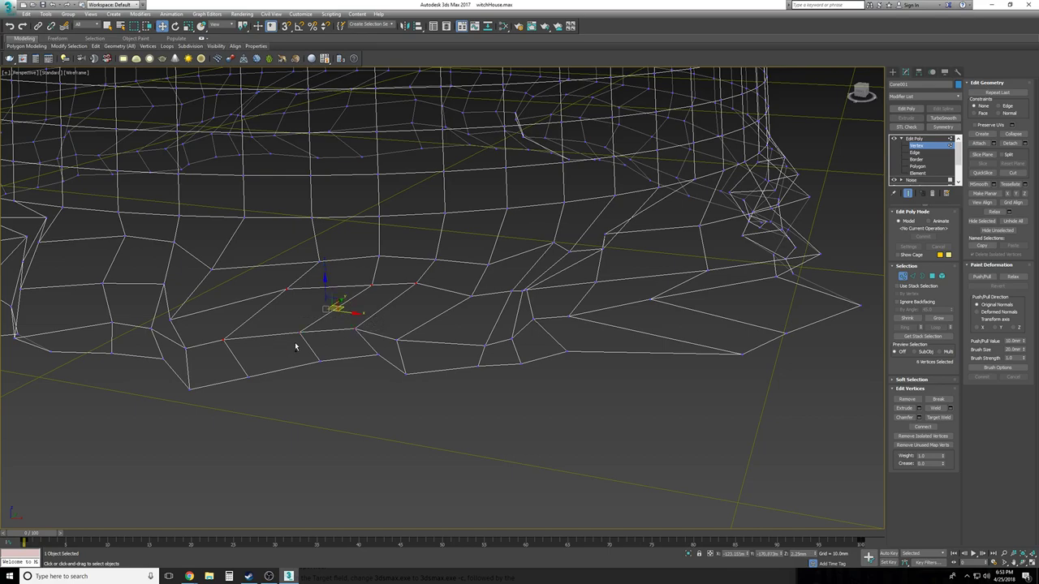
key(F3)
mouse_move(348, 325)
alt+middle_down()
mouse_move(346, 295)
mouse_move(413, 357)
alt+middle_up()
scroll(413, 358, up, 1)
click(392, 344)
drag(402, 340, 386, 370)
Move a neighbouring bottom vertex outward, then select two rim vertices below the straight wall section and pull them outward
alt+middle_drag(386, 370, 290, 358)
click(302, 358)
drag(308, 343, 271, 367)
alt+middle_drag(271, 367, 466, 308)
scroll(321, 368, down, 3)
scroll(322, 367, up, 4)
drag(466, 308, 344, 258)
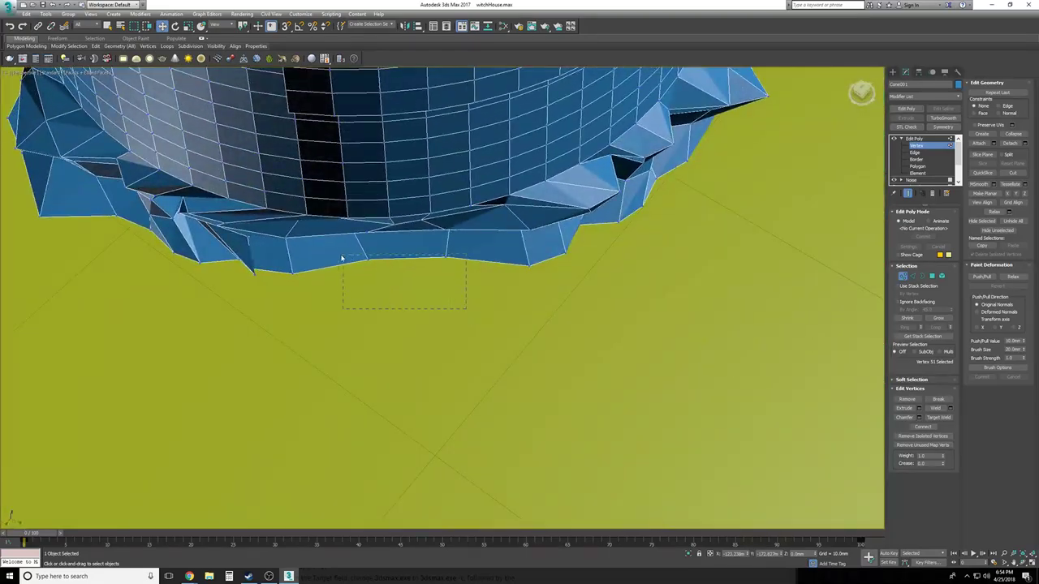
drag(410, 274, 422, 369)
Pull two more bottom rim vertices outward one at a time to form a wide bulge, and clear the selection
click(376, 361)
alt+middle_drag(375, 361, 299, 329)
scroll(304, 326, up, 4)
scroll(334, 326, up, 1)
click(304, 261)
click(287, 322)
drag(298, 329, 207, 358)
click(360, 345)
drag(372, 360, 300, 400)
click(475, 430)
scroll(474, 430, down, 2)
scroll(475, 431, down, 10)
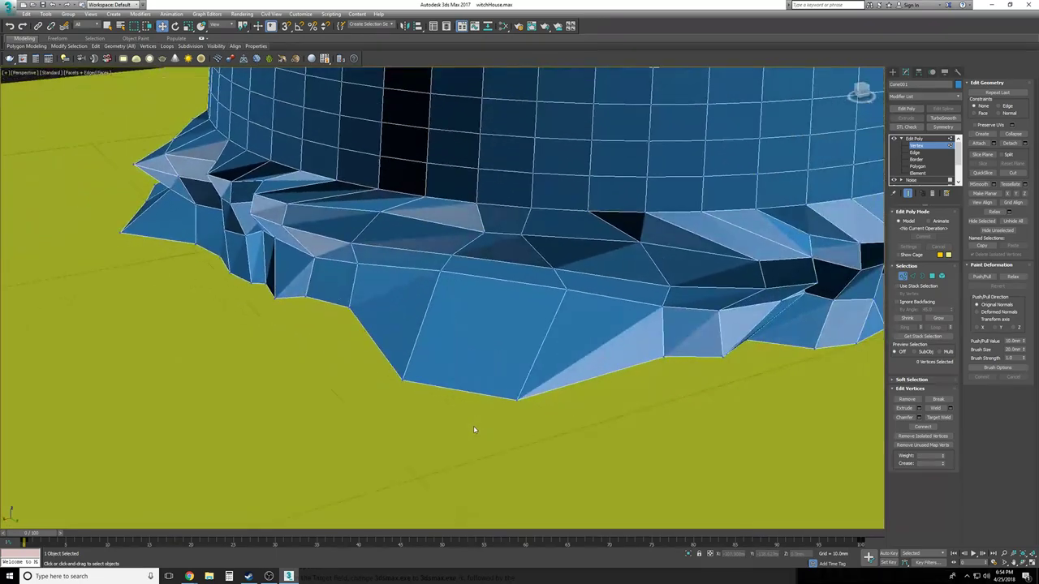
Adjust vertices along another stretch of the bottom edge after inspecting the whole base
scroll(474, 429, down, 4)
alt+middle_drag(475, 429, 488, 393)
scroll(475, 428, up, 2)
drag(422, 369, 449, 405)
alt+middle_drag(364, 393, 498, 422)
click(387, 413)
Select nine vertices at the side of the flare, then lower and shift them to fill out the rim
drag(497, 422, 442, 358)
click(490, 386)
alt+middle_drag(490, 386, 490, 387)
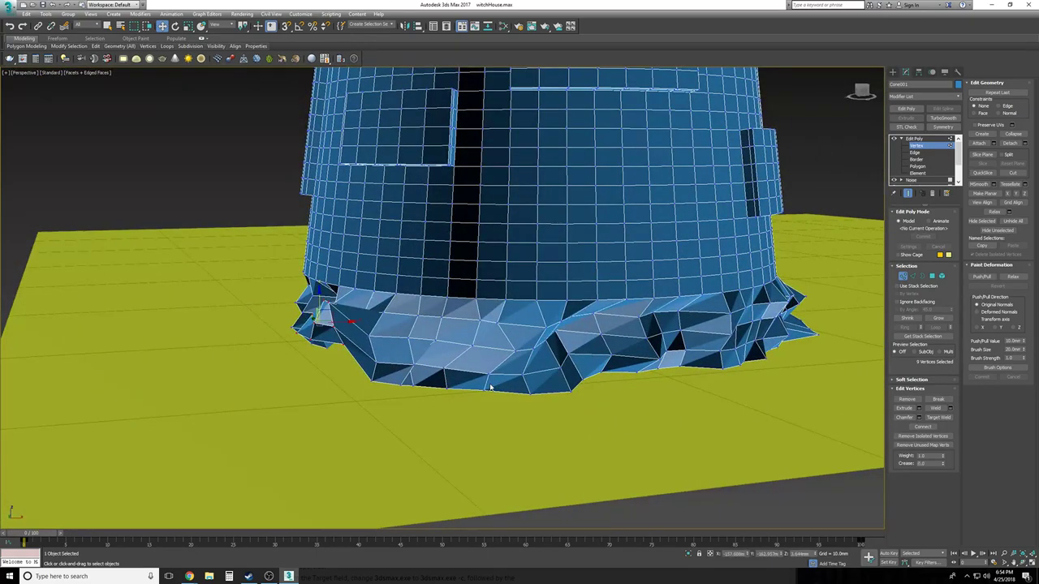
drag(322, 313, 326, 344)
alt+middle_drag(427, 397, 429, 400)
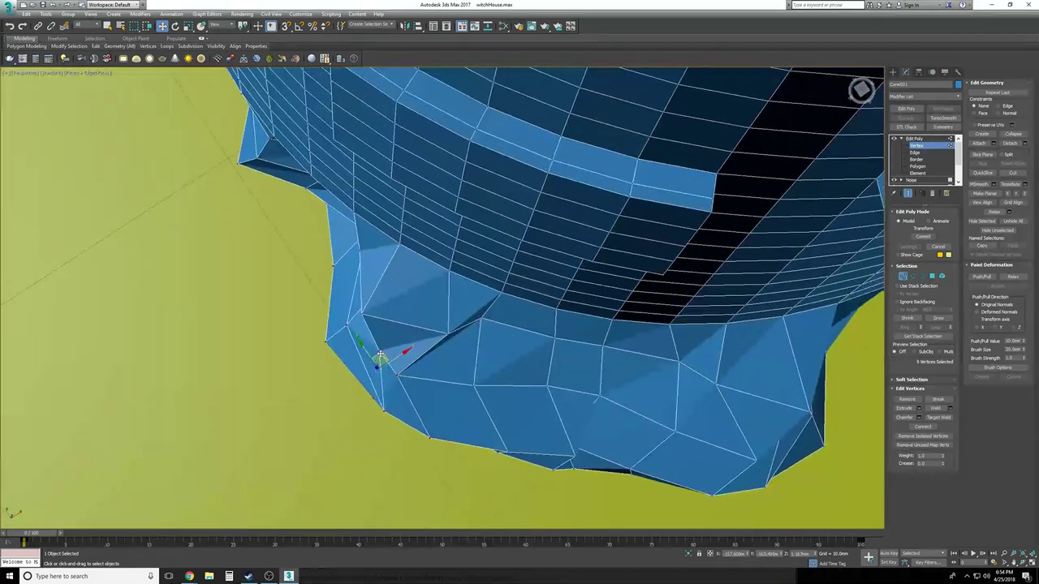
click(382, 357)
alt+middle_drag(401, 352, 536, 466)
Select ten vertices of the protruding rim corner in wireframe, move them inward, and adjust the neighbouring vertices above the edge
key(F3)
mouse_move(463, 440)
mouse_down()
mouse_move(496, 460)
mouse_move(369, 374)
mouse_up()
key(F3)
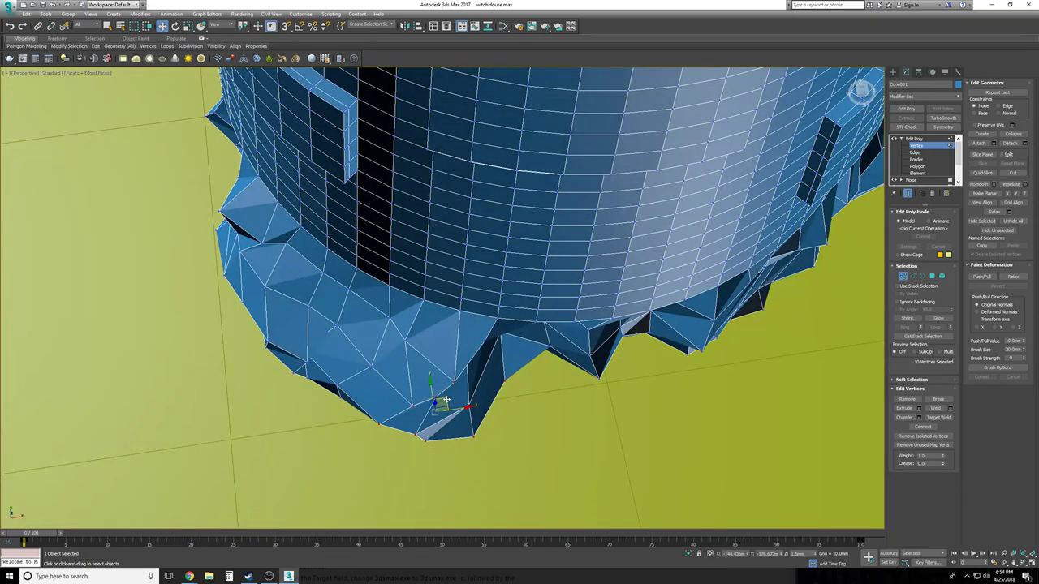
key(F3)
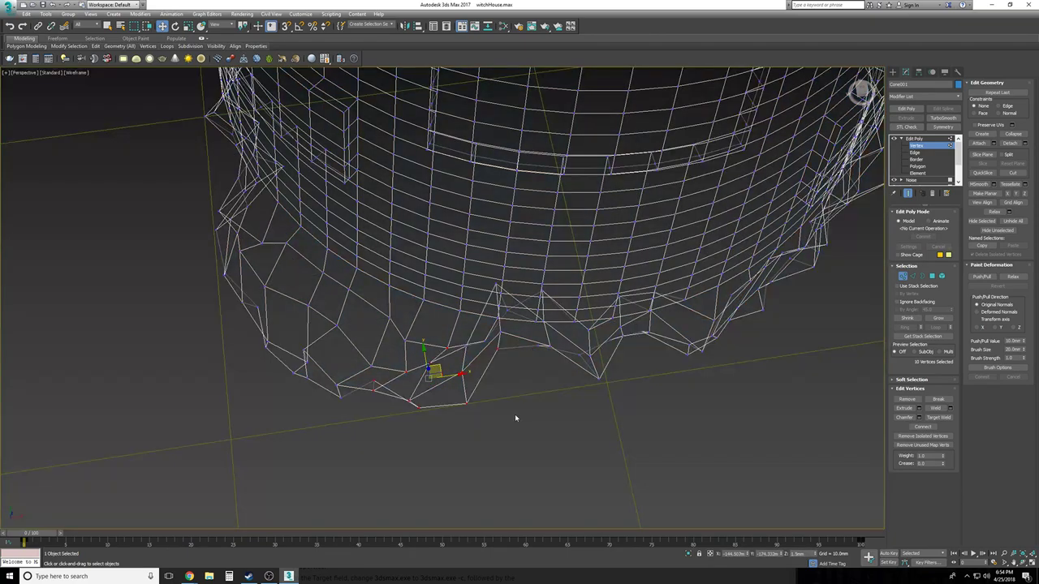
alt+middle_drag(514, 418, 524, 420)
mouse_move(459, 282)
mouse_down()
mouse_move(510, 334)
mouse_move(486, 344)
mouse_move(487, 358)
mouse_up()
key(F3)
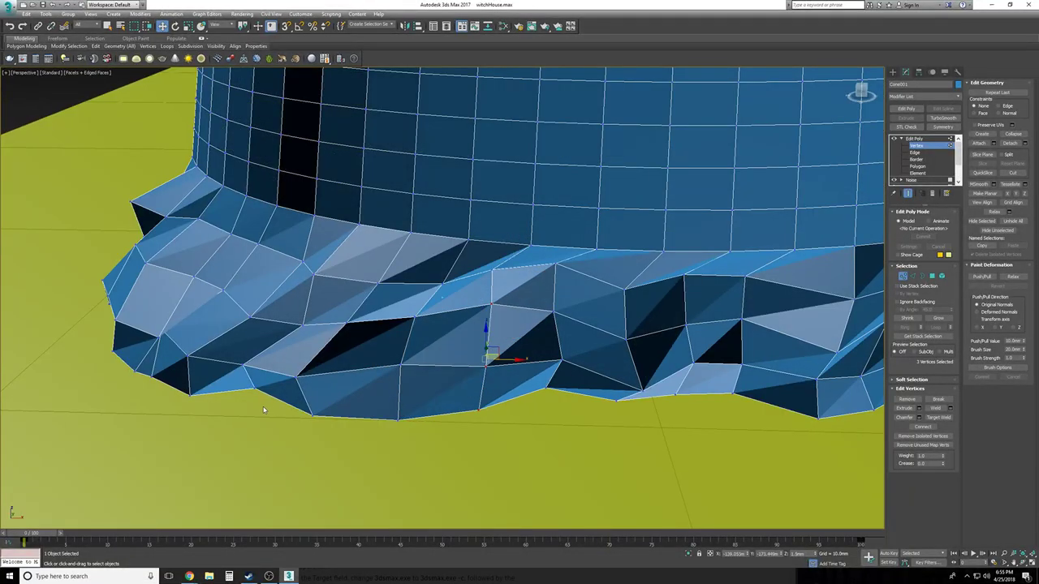
Pull the single vertex in the rim's notch outward to even out the bottom outline
click(242, 396)
alt+middle_drag(270, 401, 283, 416)
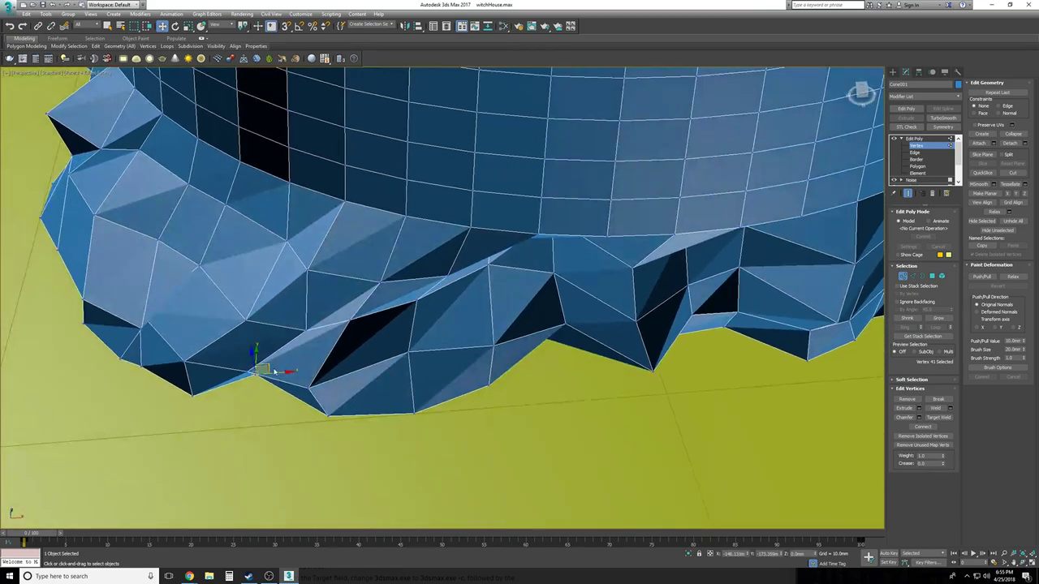
drag(269, 366, 222, 414)
mouse_move(221, 414)
alt+middle_down()
mouse_move(268, 406)
mouse_move(414, 436)
alt+middle_up()
click(414, 437)
Select the two recessed vertices on the bottom edge and move them outward, then clear the selection
scroll(414, 435, up, 5)
drag(391, 386, 351, 375)
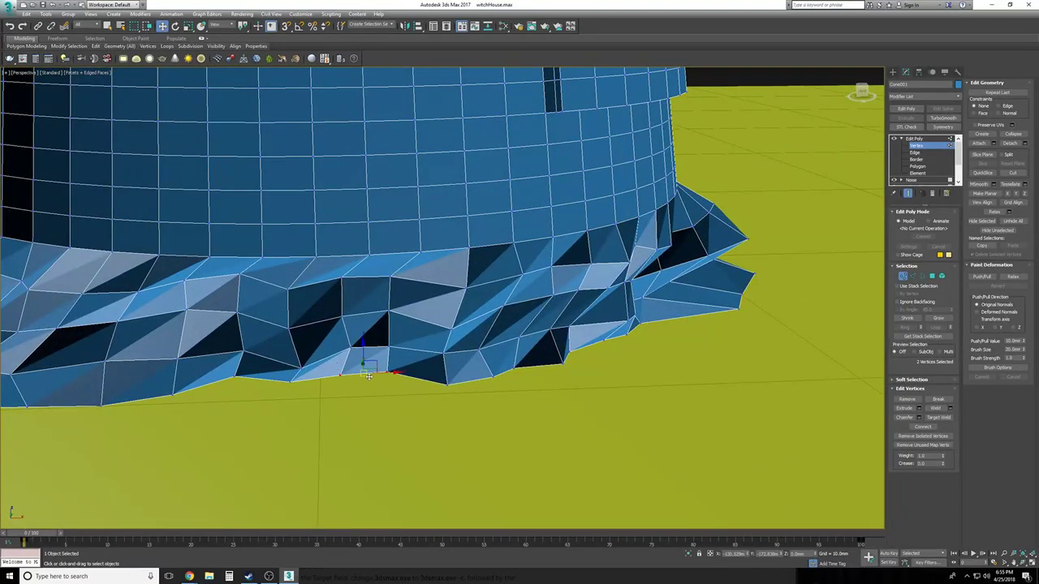
alt+middle_drag(367, 376, 372, 346)
drag(376, 303, 376, 349)
alt+middle_drag(478, 373, 564, 428)
click(530, 394)
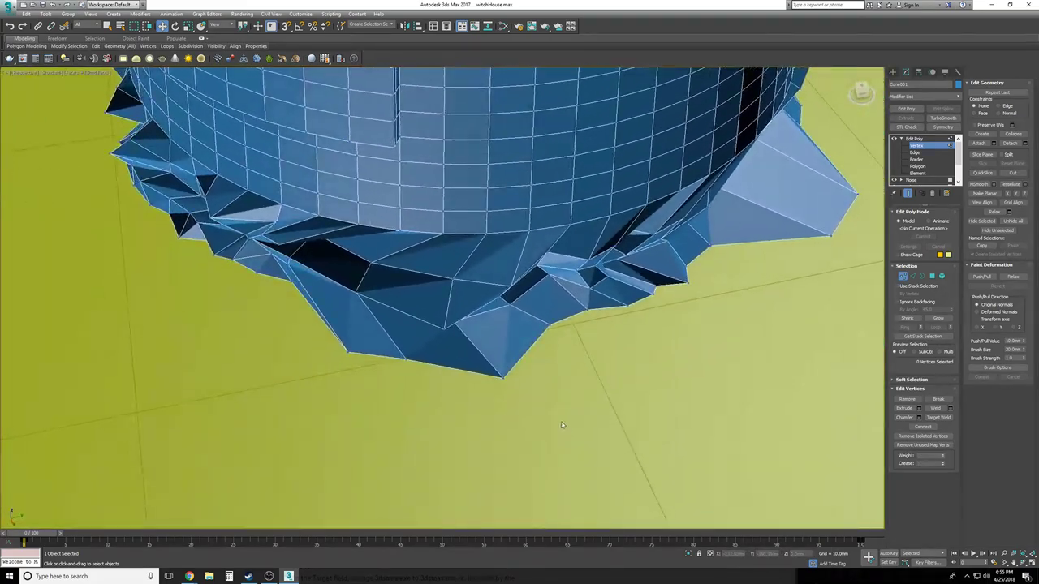
Reposition vertices in the next folded section of the flare to open up its overlapping faces
alt+middle_drag(325, 307, 520, 345)
drag(504, 343, 418, 326)
alt+middle_drag(427, 332, 472, 339)
drag(451, 301, 493, 322)
alt+middle_drag(418, 319, 481, 428)
scroll(418, 413, down, 5)
Pull the bottom rim vertex beside the wide bulge outward to a point and clear the selection
click(418, 413)
scroll(419, 416, up, 4)
drag(385, 384, 385, 382)
alt+middle_drag(463, 355, 477, 375)
click(482, 378)
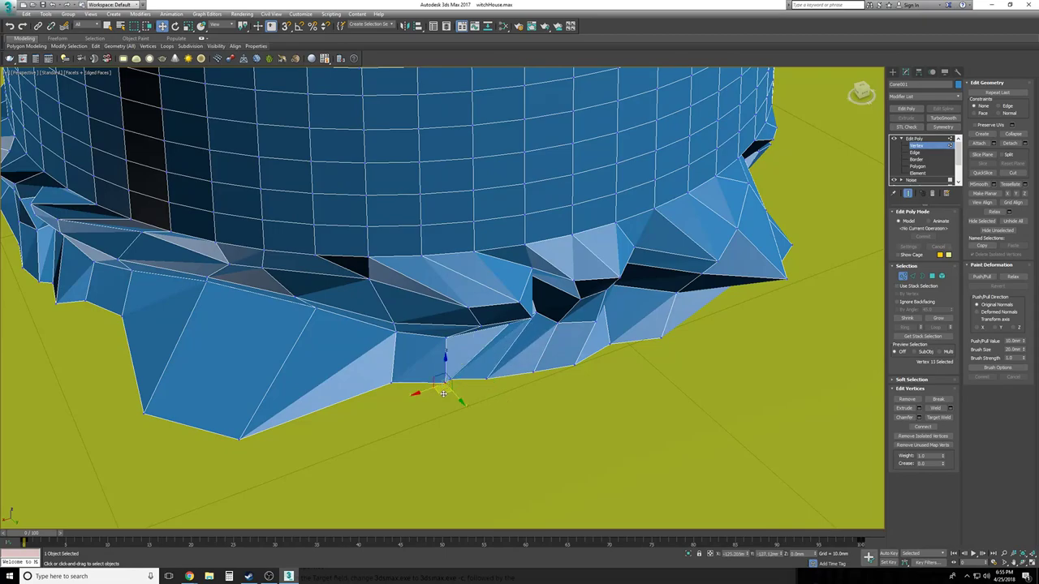
drag(435, 400, 393, 392)
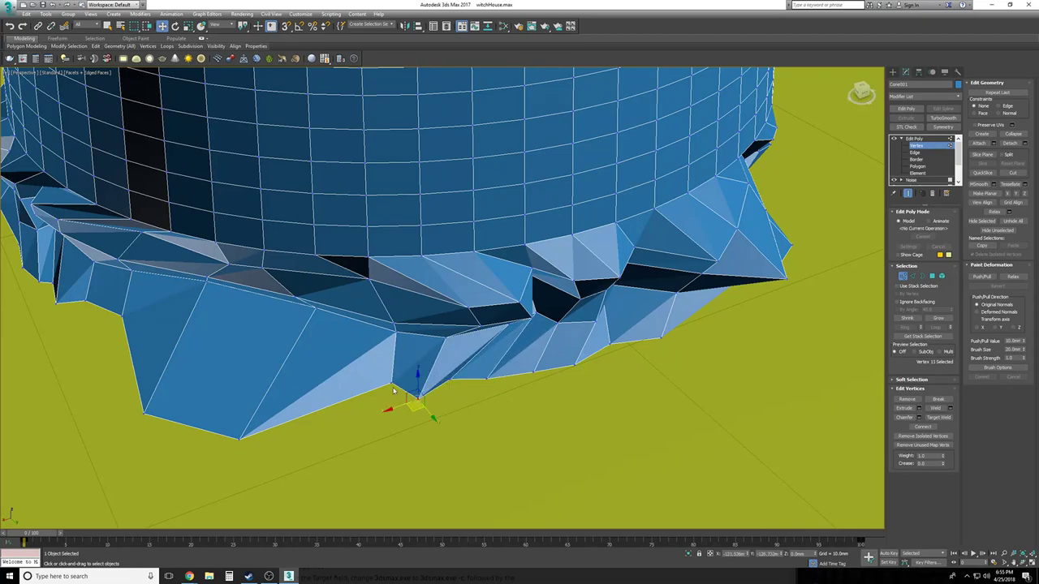
click(389, 396)
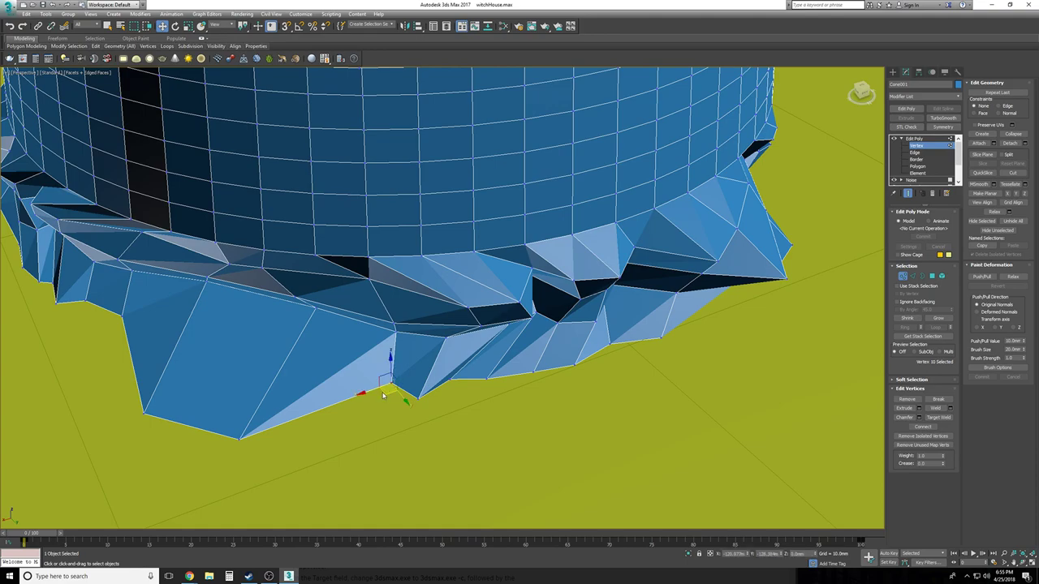
click(376, 427)
scroll(376, 428, down, 8)
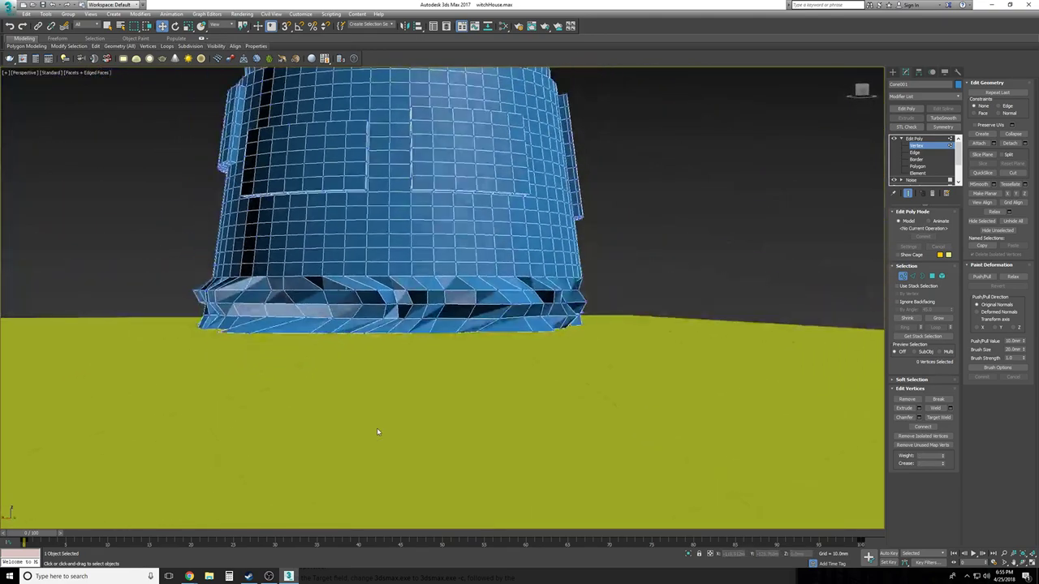
Nudge one more vertex on the rim's outer edge and leave vertex editing of the Edit Poly modifier
alt+middle_drag(377, 428, 377, 432)
scroll(376, 432, up, 6)
alt+middle_drag(356, 349, 402, 344)
click(455, 323)
click(410, 327)
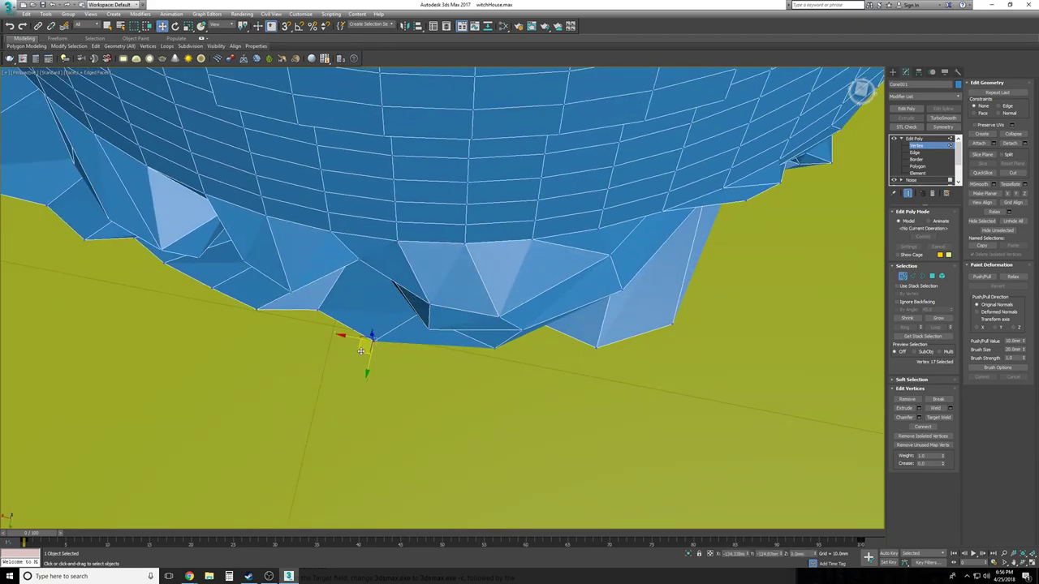
drag(360, 353, 364, 340)
alt+middle_drag(334, 336, 340, 338)
scroll(341, 337, down, 2)
click(490, 378)
scroll(490, 377, down, 5)
alt+middle_drag(489, 377, 470, 369)
click(933, 139)
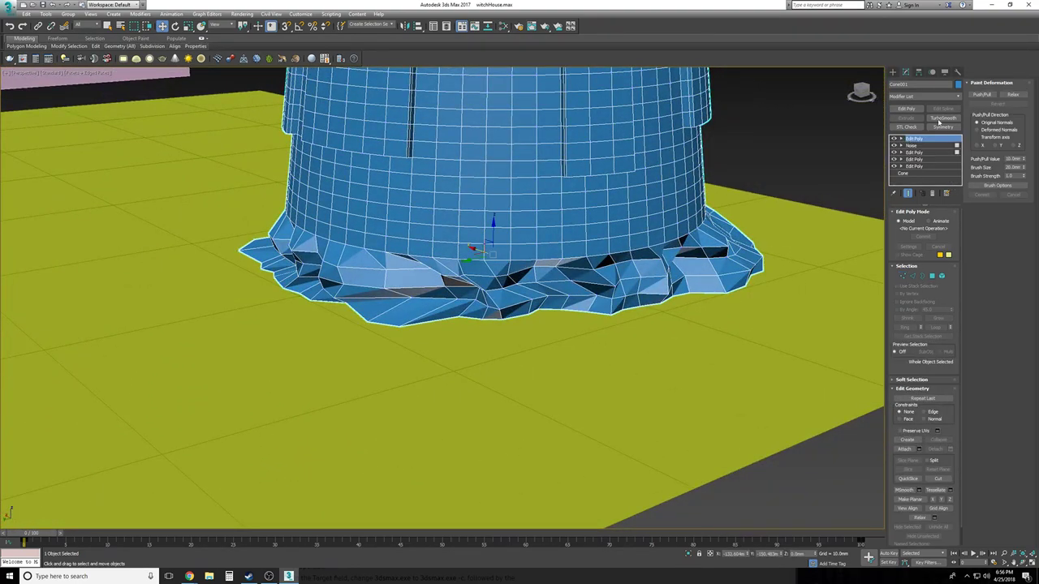
Try TurboSmooth at 2 iterations on the tower, check the smoothed flare without edge display, and remove the modifier
click(943, 118)
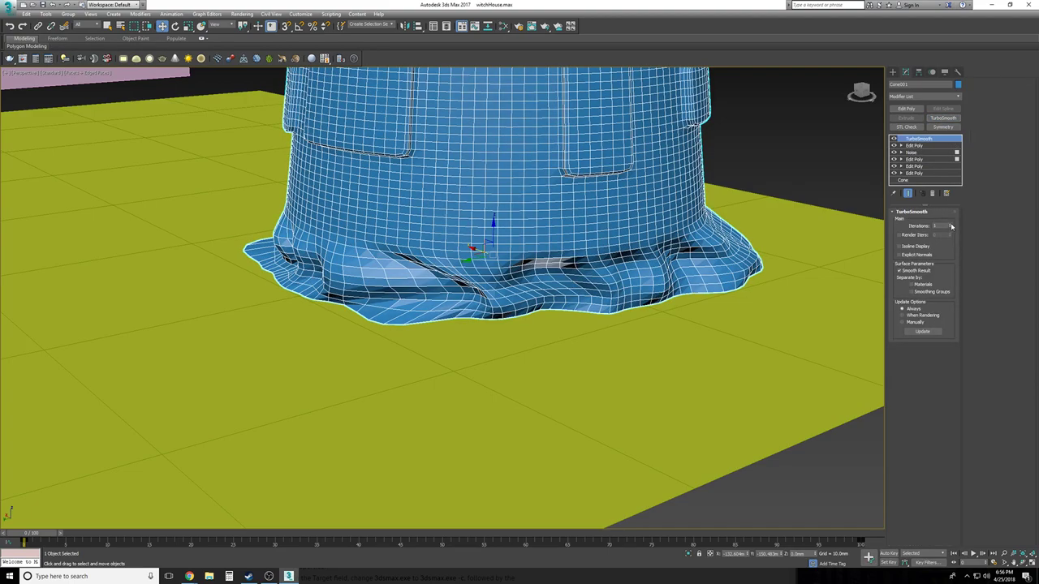
click(951, 225)
alt+middle_drag(822, 179, 797, 182)
click(763, 178)
key(F4)
click(560, 264)
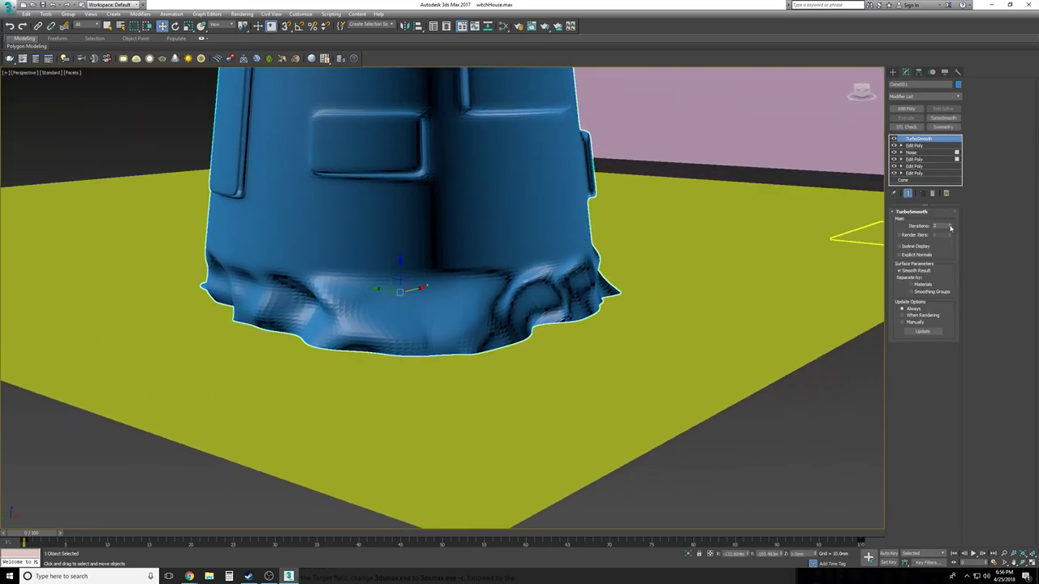
click(823, 379)
alt+middle_drag(823, 378, 666, 305)
scroll(666, 305, up, 6)
click(666, 305)
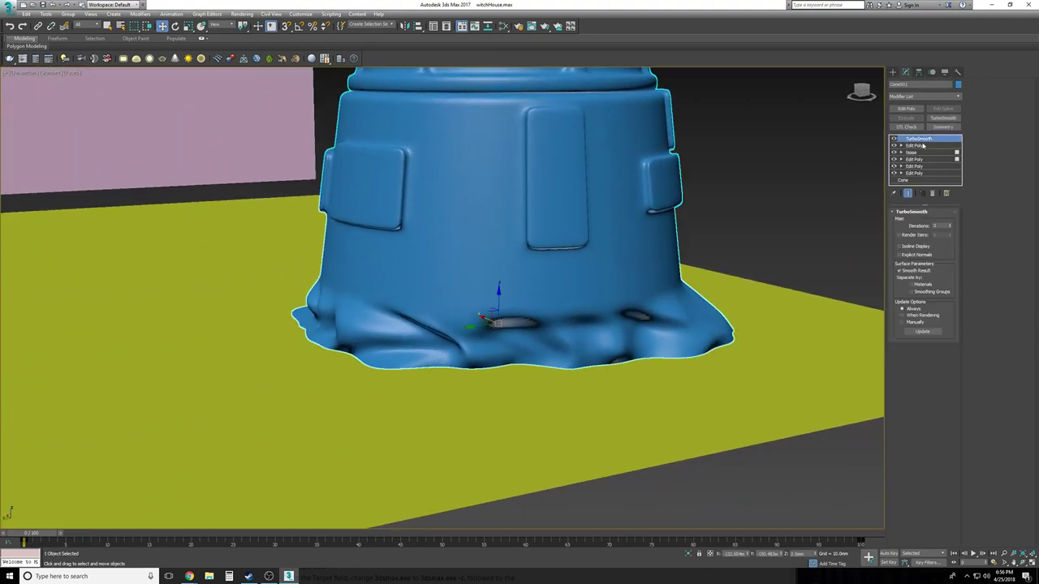
click(932, 192)
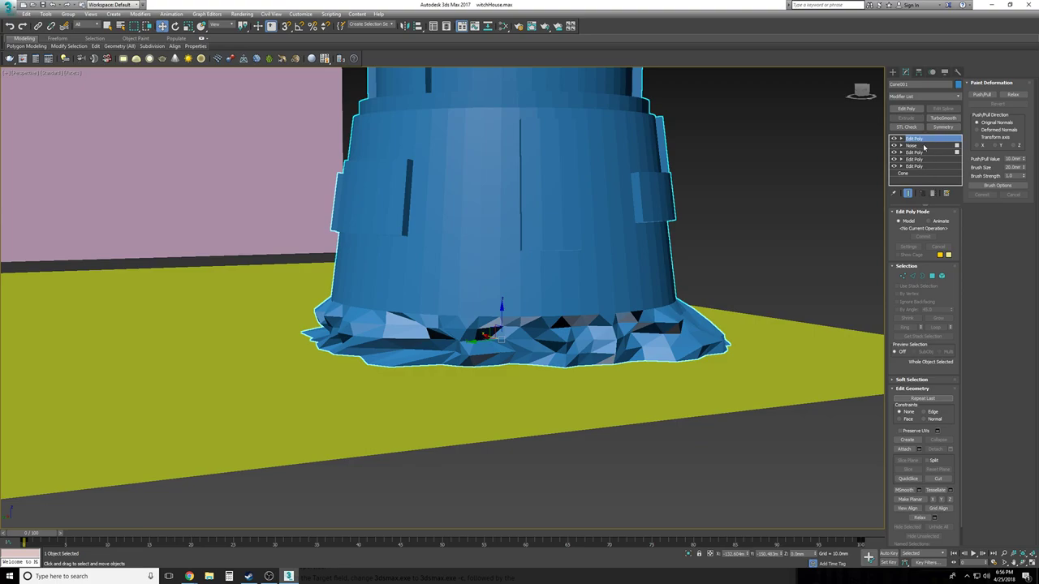
Delete the top Edit Poly and the Noise modifier from the stack, then clear the remaining polygon selection on the tower
click(894, 140)
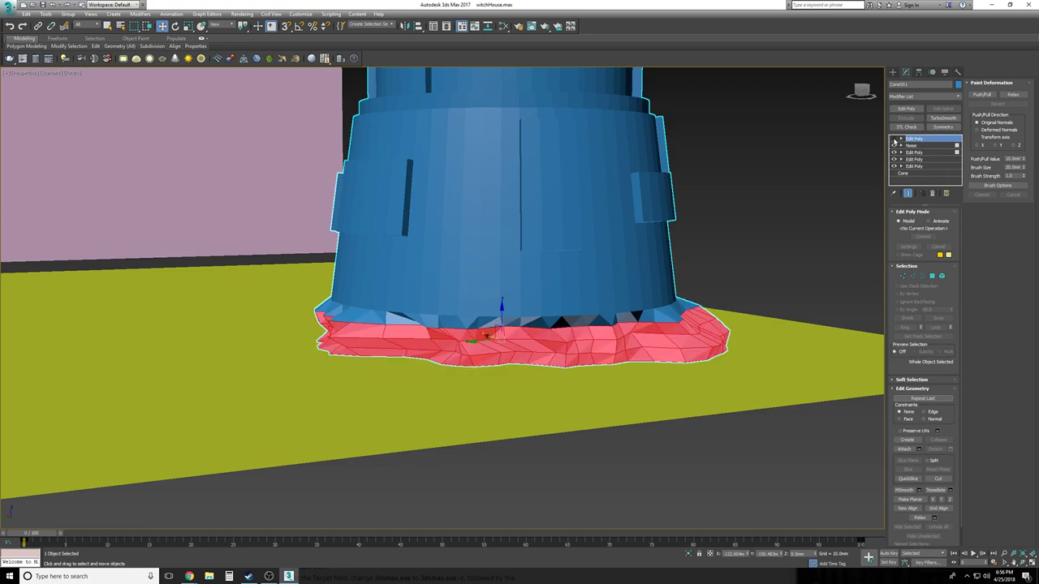
click(894, 146)
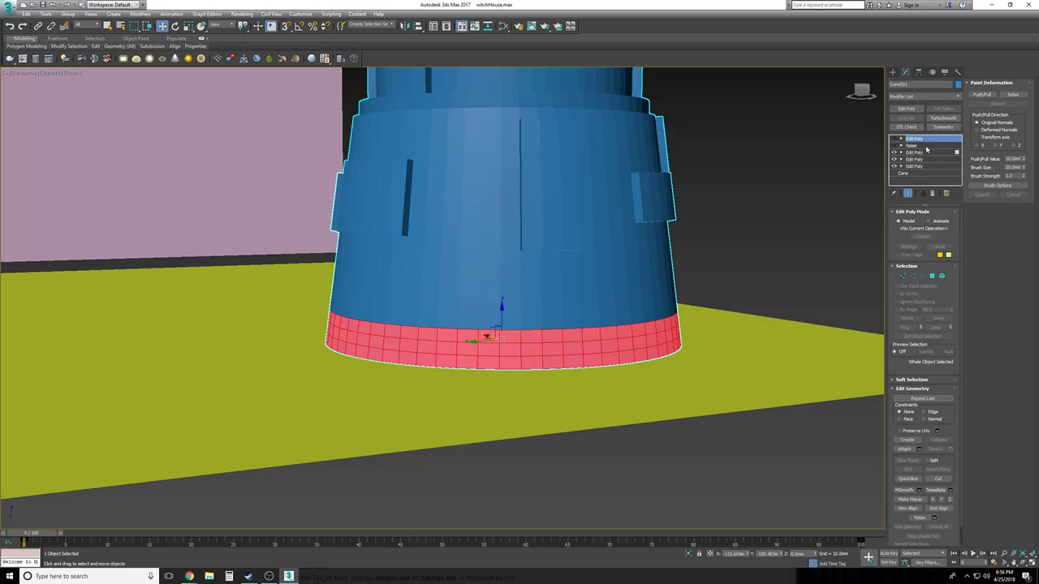
click(933, 194)
click(933, 194)
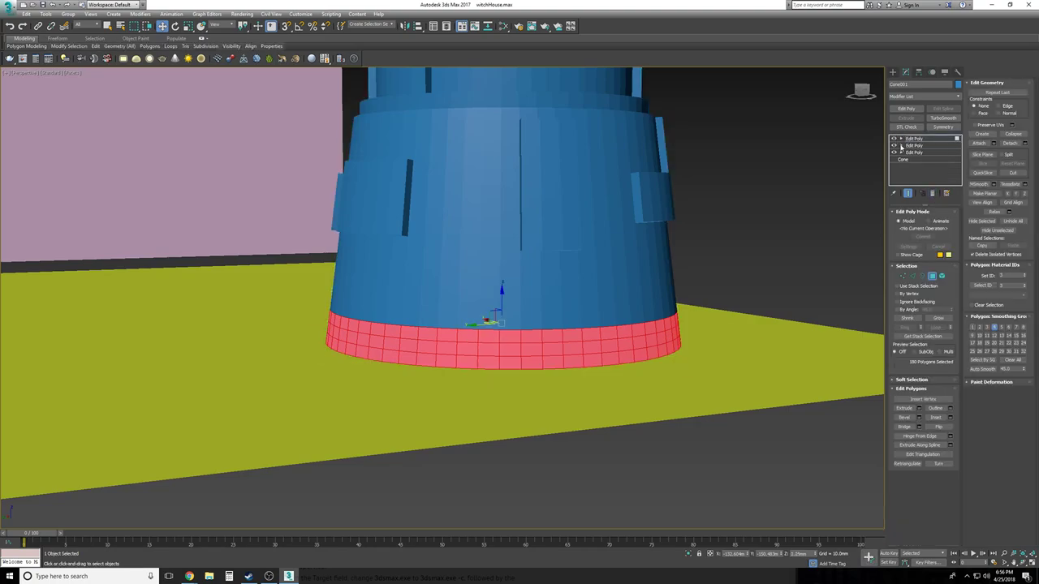
click(743, 285)
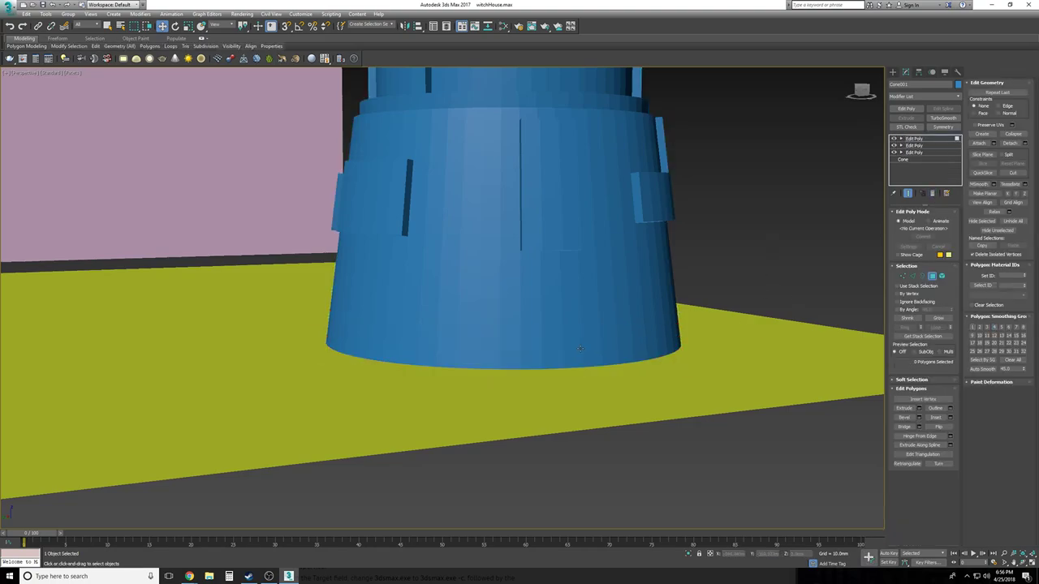
Select a stair-stepped patch of polygons rising from the tower's bottom edge with edged faces displayed, and delete it
key(F4)
alt+middle_drag(580, 349, 474, 321)
click(475, 323)
ctrl+click(450, 315)
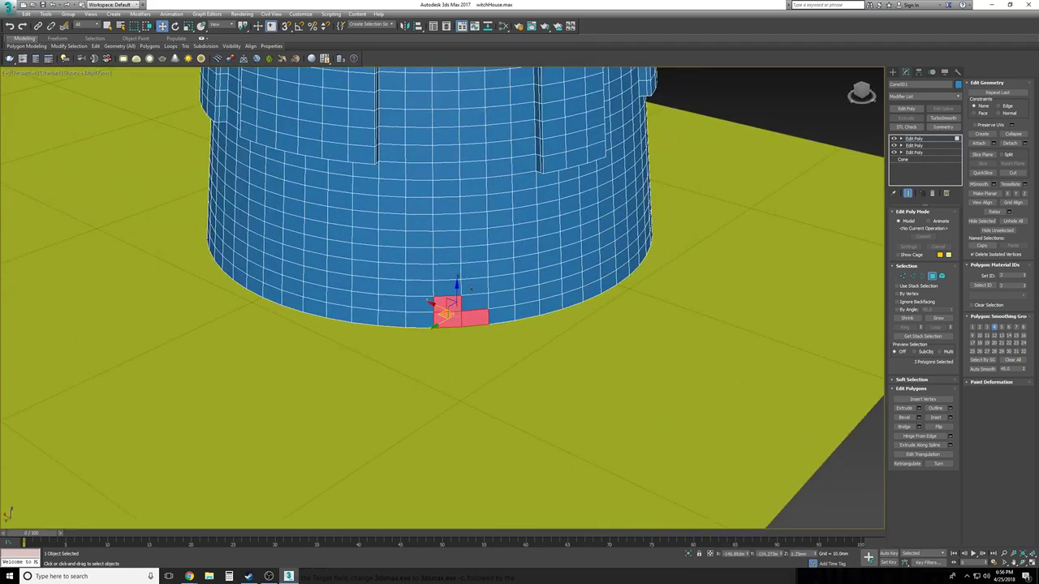
ctrl+click(471, 301)
ctrl+click(500, 269)
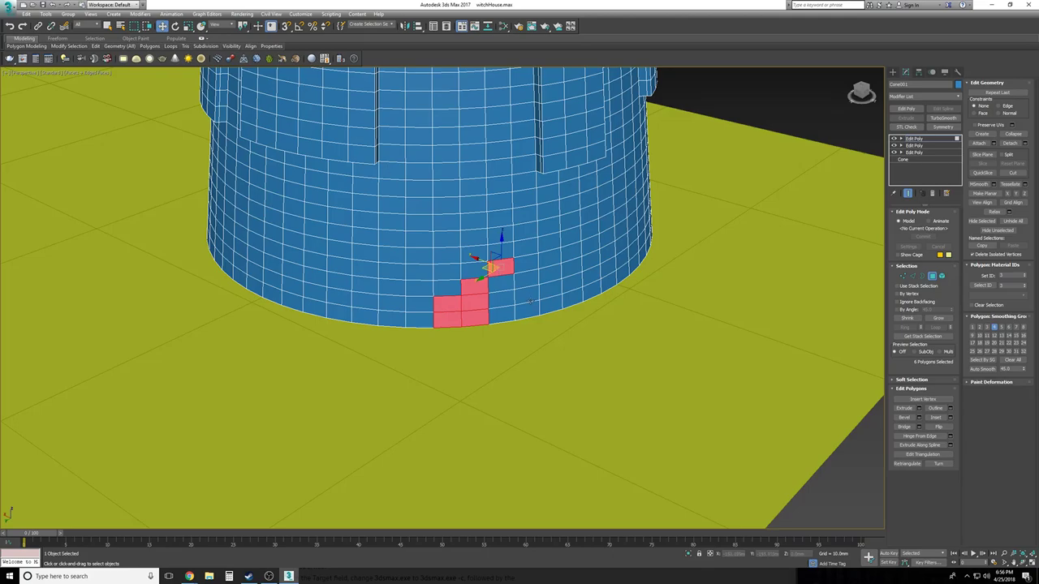
ctrl+click(504, 287)
ctrl+click(520, 262)
ctrl+click(525, 248)
ctrl+click(548, 275)
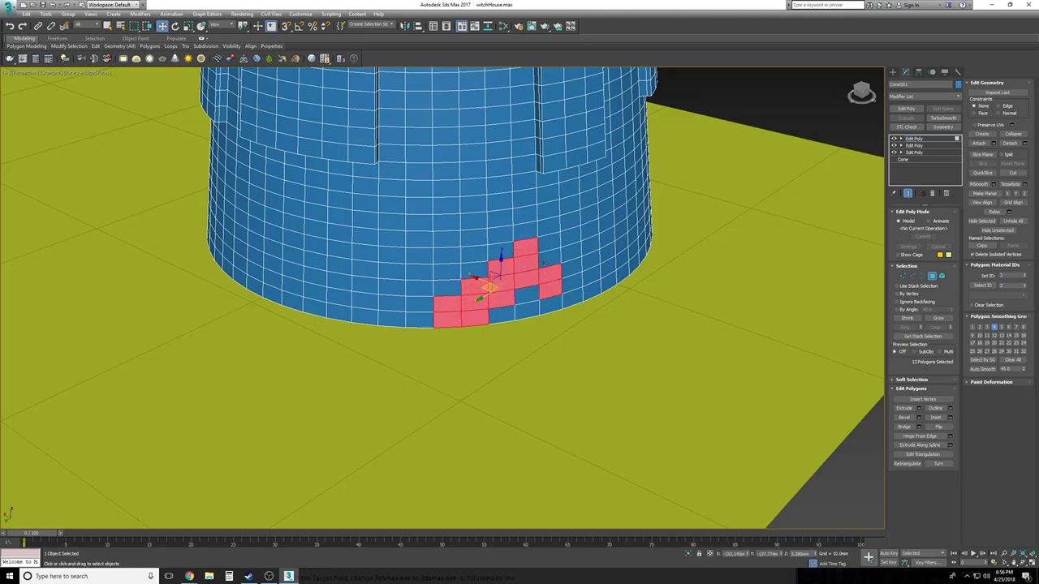
alt+middle_drag(543, 306, 714, 275)
key(Delete)
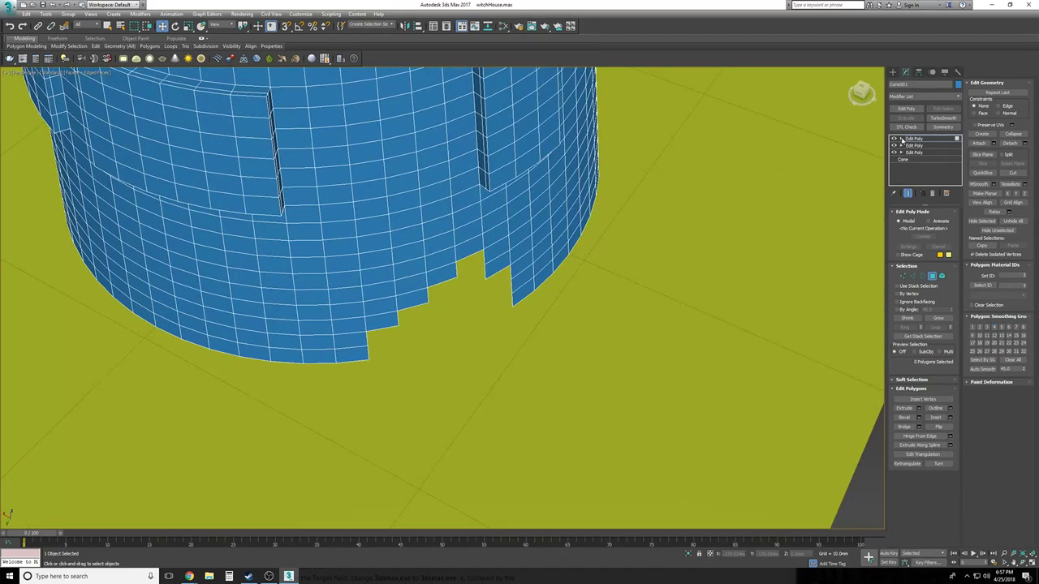
Select all border edges of the stepped opening in wireframe and extrude them outward into a narrow rim of faces
click(900, 139)
click(915, 153)
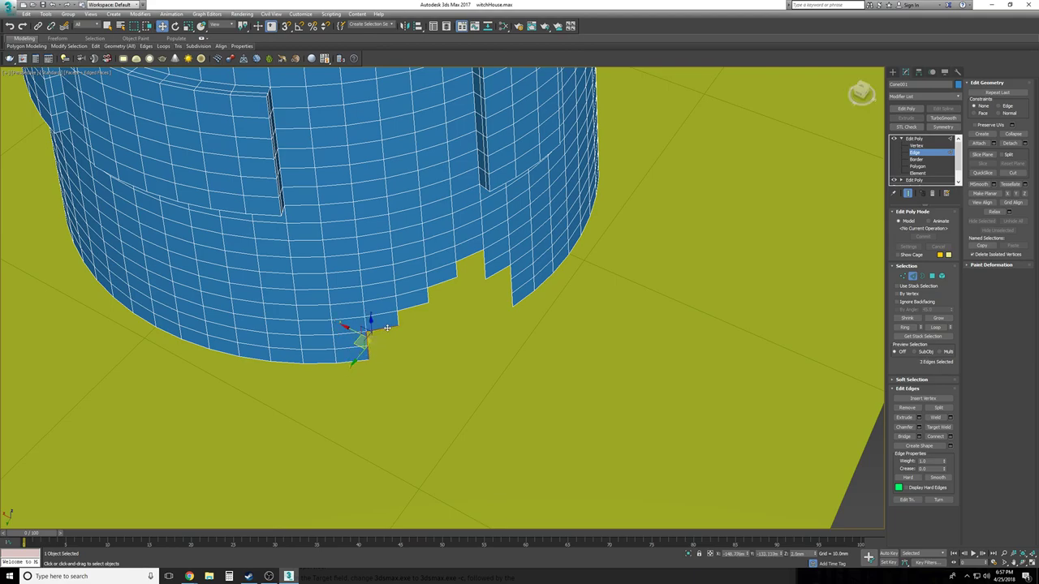
key(F3)
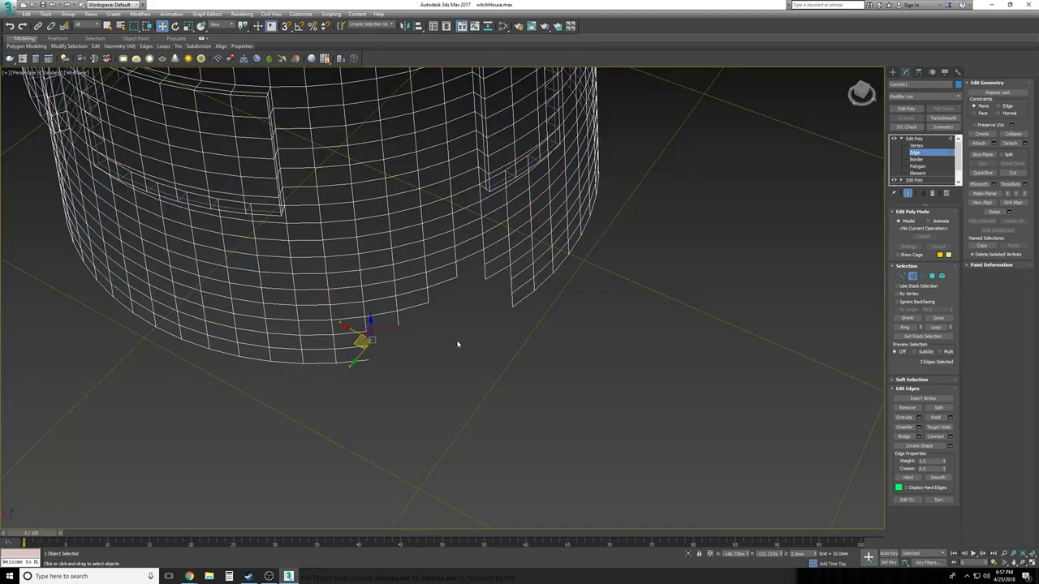
ctrl+click(400, 320)
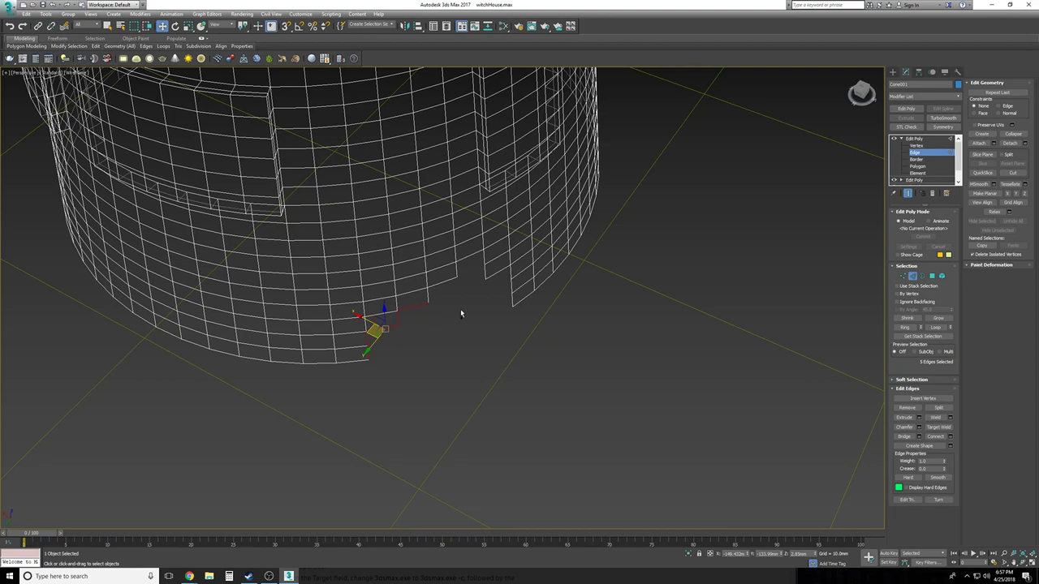
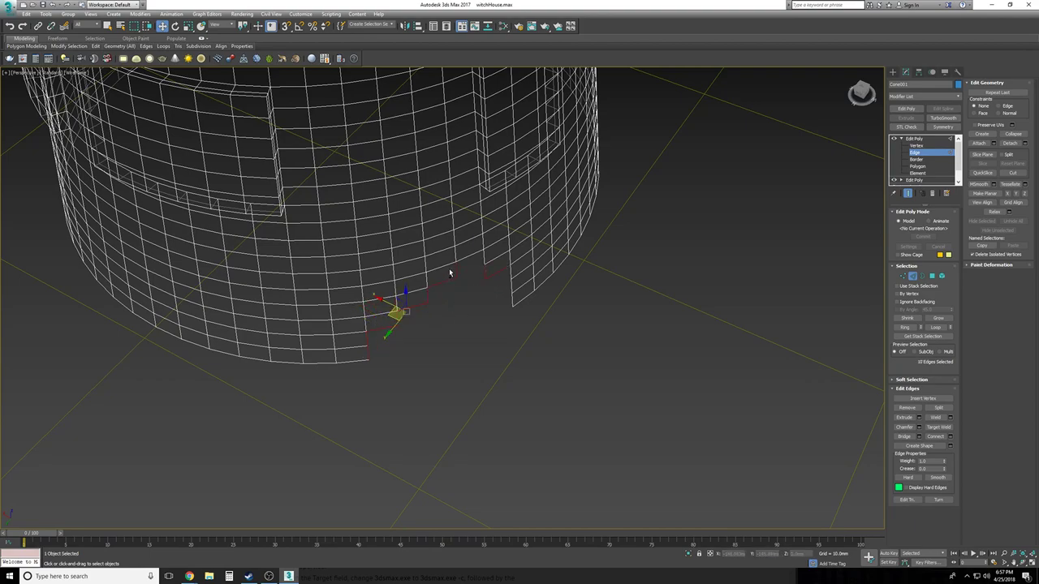
ctrl+drag(499, 277, 498, 273)
ctrl+click(471, 256)
alt+middle_drag(479, 302, 511, 302)
drag(416, 310, 421, 314)
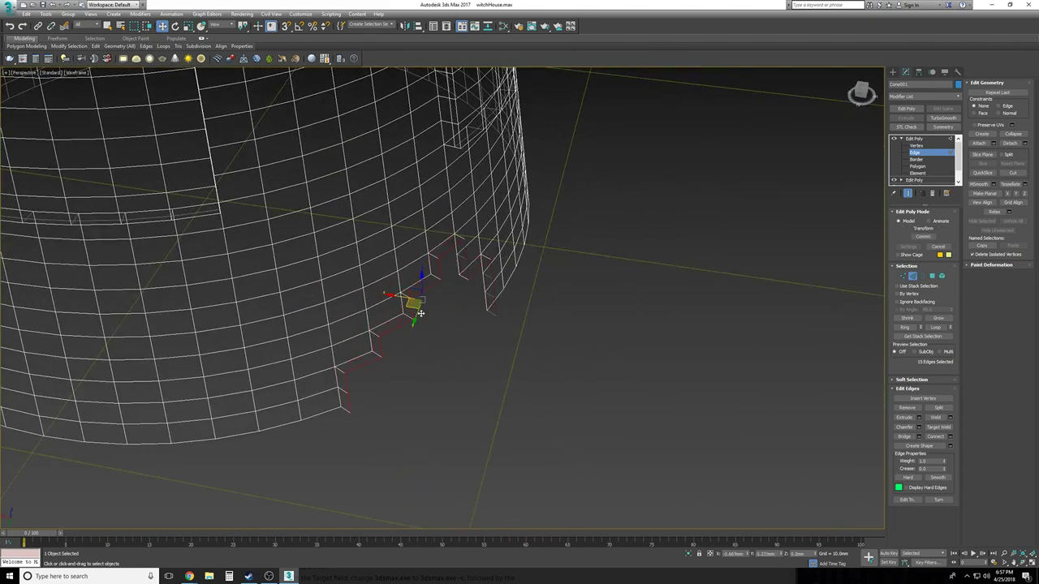
Deselect the lowest end edges of the stepped rim in shaded view and move the remaining edges outward and upward
key(F3)
alt+middle_drag(421, 316, 405, 310)
drag(405, 310, 456, 363)
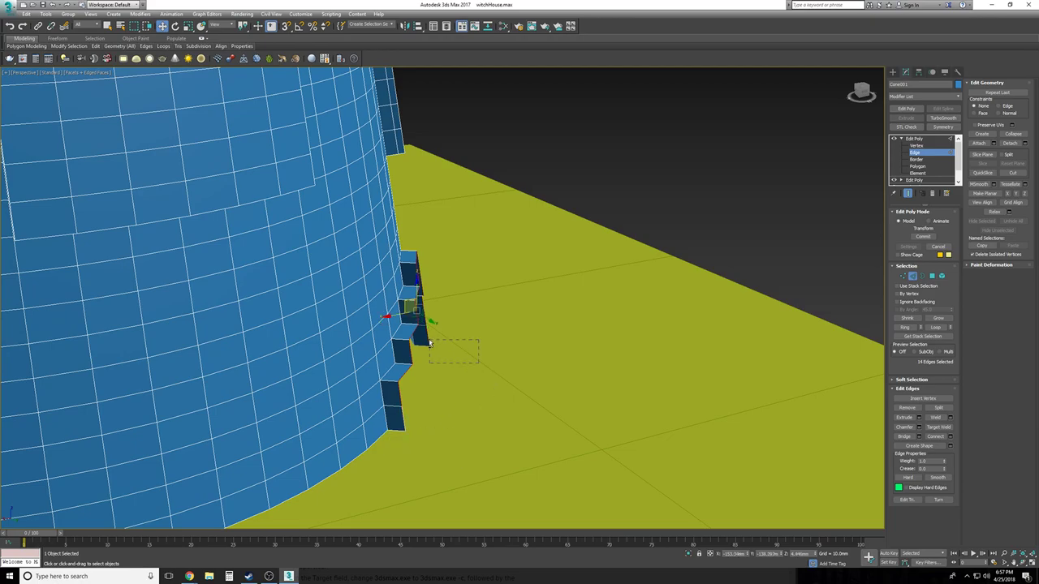
drag(408, 299, 412, 294)
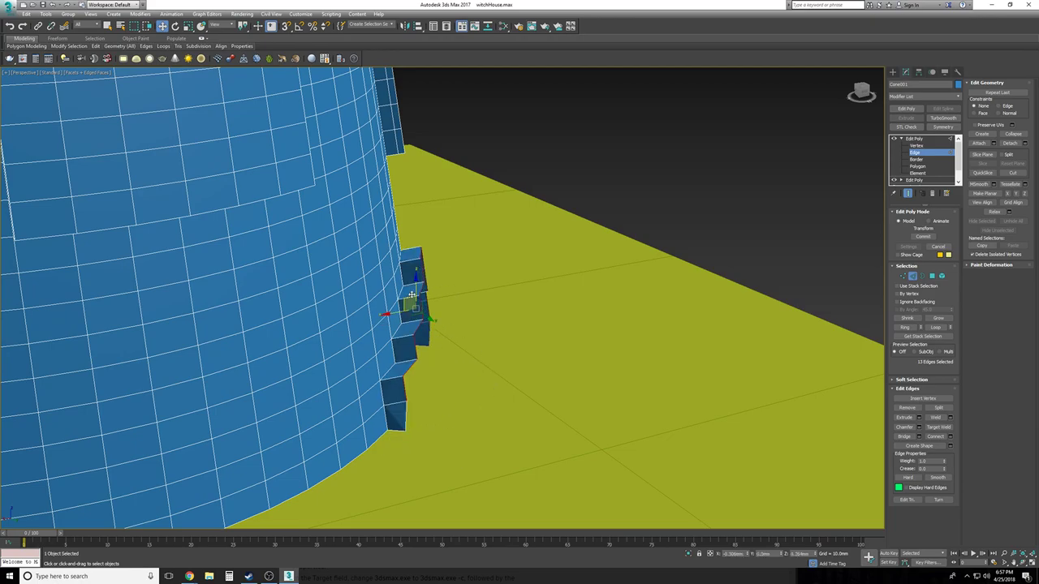
alt+middle_drag(412, 293, 436, 282)
drag(460, 283, 440, 273)
alt+middle_drag(440, 274, 462, 300)
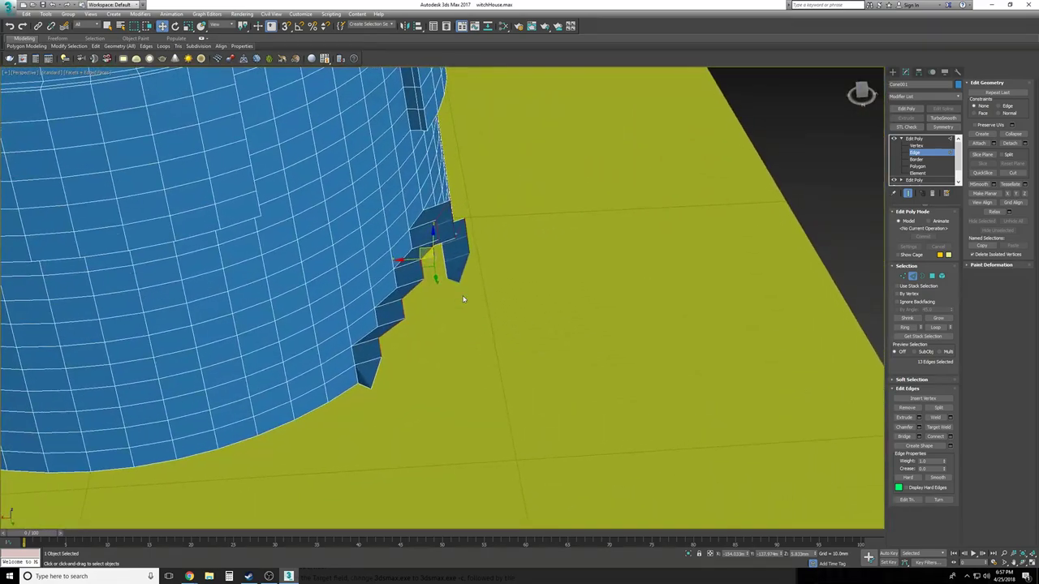
Extrude the selected stepped edges outward again into a second row of faces and adjust their position
click(916, 146)
alt+middle_drag(695, 279, 504, 365)
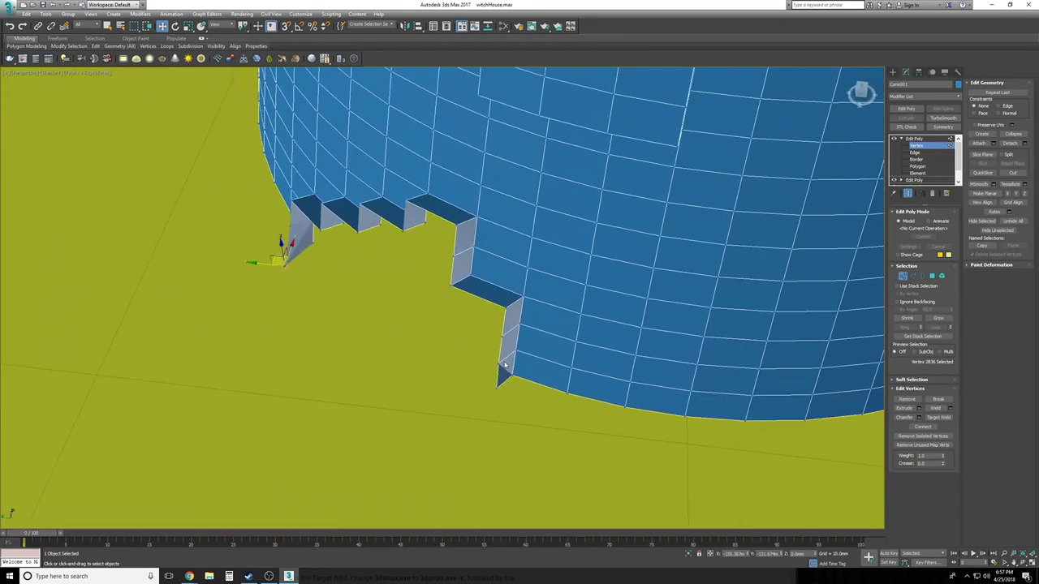
click(916, 153)
alt+middle_drag(390, 232, 419, 245)
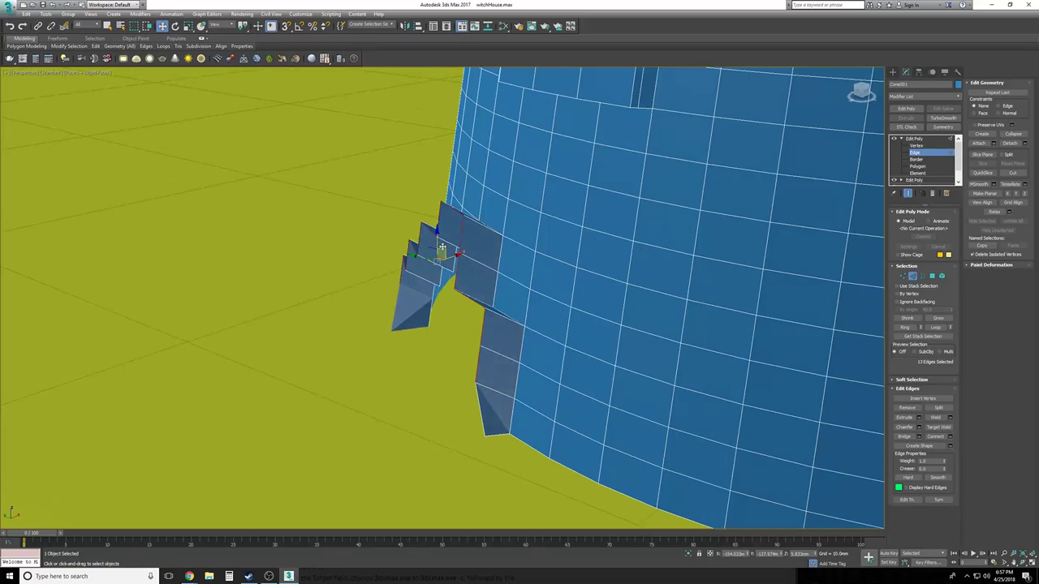
shift+drag(444, 248, 413, 249)
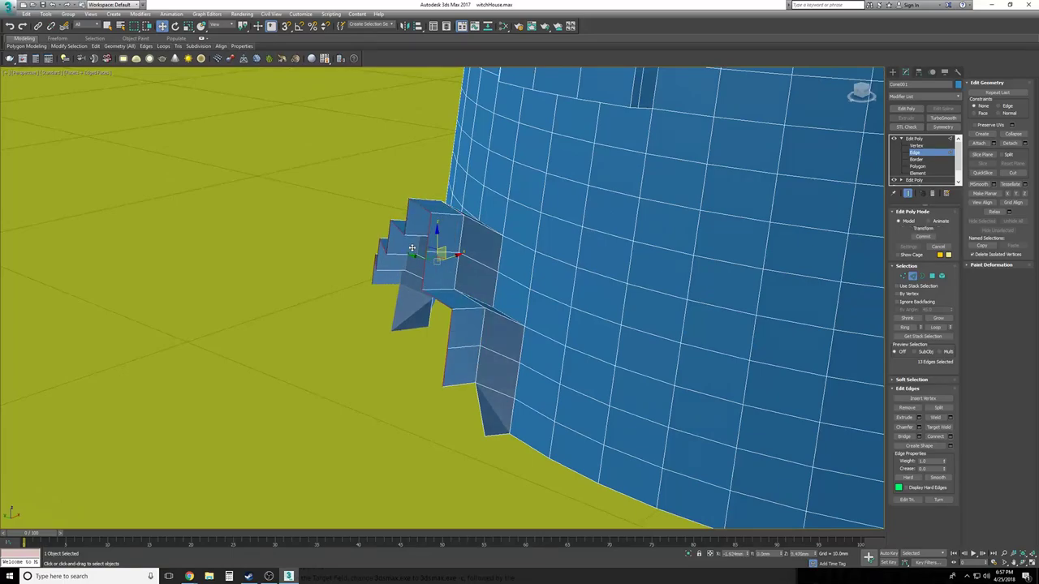
alt+middle_drag(522, 339, 519, 337)
drag(491, 272, 491, 279)
alt+middle_drag(587, 362, 584, 360)
alt+middle_drag(671, 292, 676, 388)
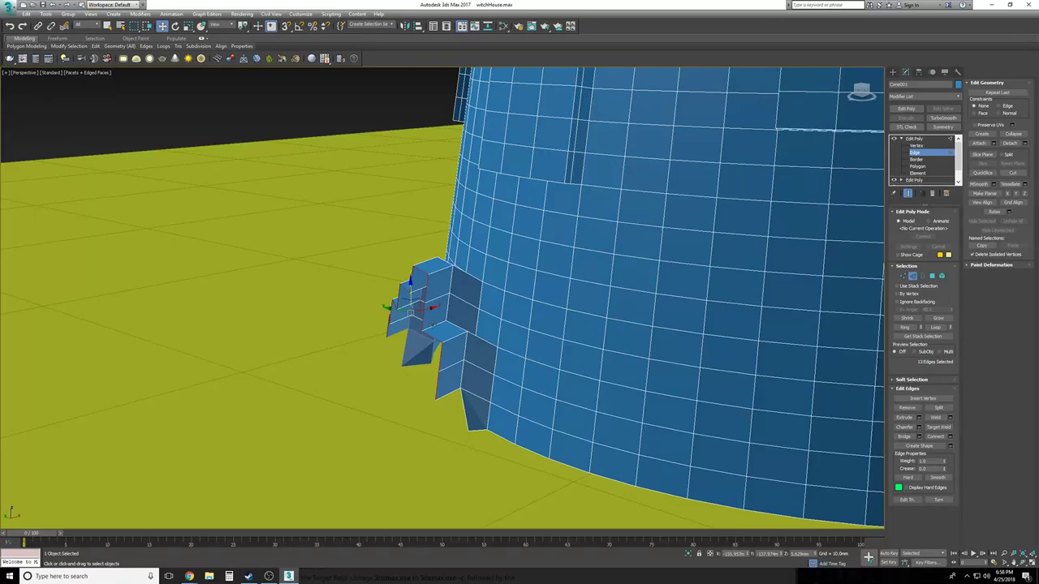
Extrude the stepped edges once more outward and down to the ground, then clear the edge selection
drag(421, 303, 402, 311)
alt+middle_drag(417, 326, 454, 330)
drag(458, 327, 427, 367)
alt+middle_drag(483, 362, 473, 393)
click(472, 393)
scroll(472, 392, up, 5)
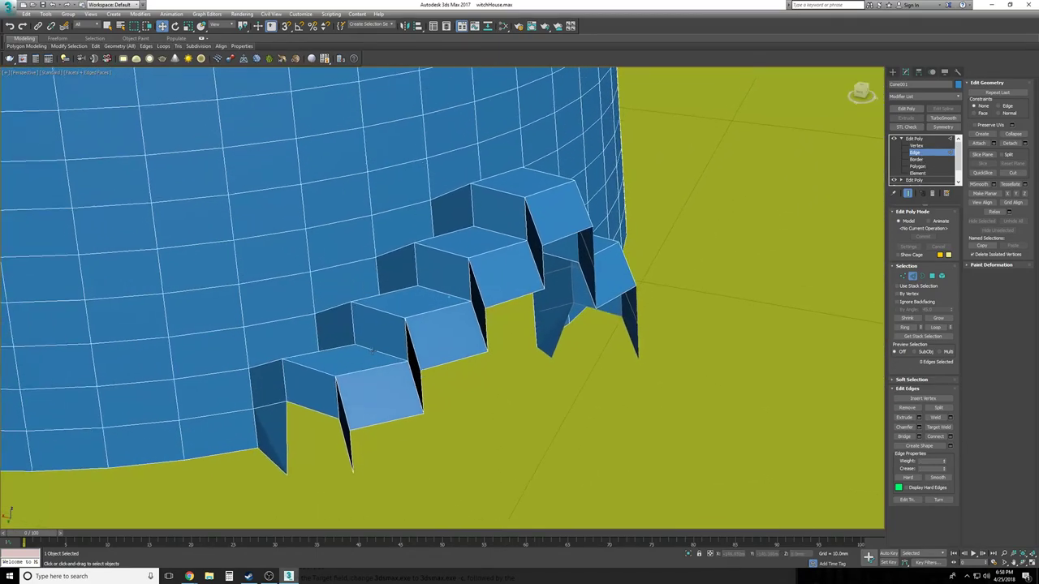
Try to move the edge where the lower step of the protrusion meets the tower wall, and undo it
alt+middle_drag(380, 347, 353, 348)
drag(352, 348, 347, 326)
drag(339, 316, 351, 332)
key(ctrl+z)
alt+middle_drag(385, 360, 464, 393)
Constrain vertex movement to edges and slide the lowest step's inner corner vertex up along the tower wall
click(915, 145)
alt+middle_drag(454, 348, 374, 347)
key(ctrl+z)
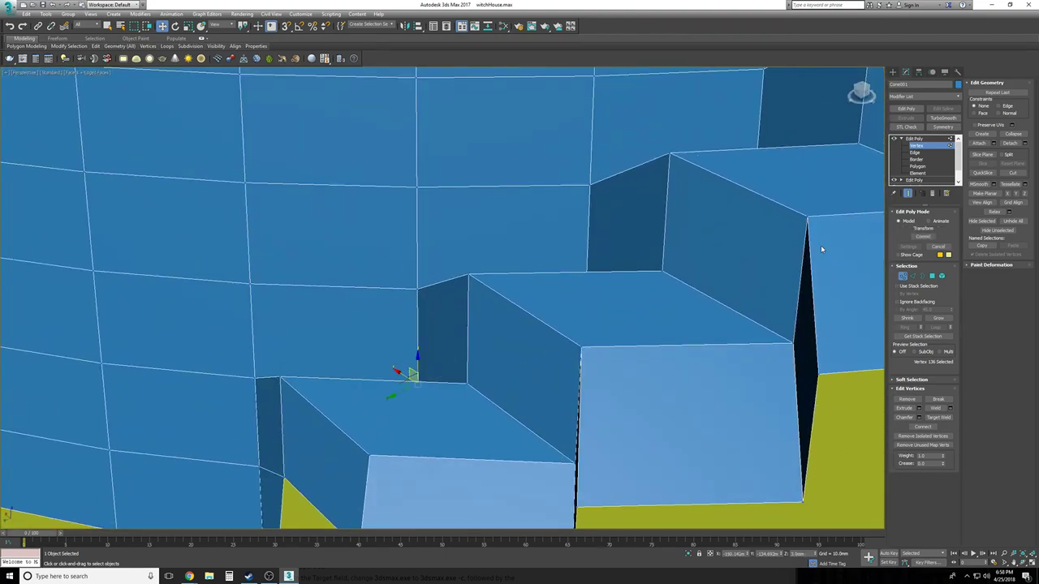
alt+middle_drag(782, 273, 787, 290)
click(1007, 108)
drag(431, 318, 366, 312)
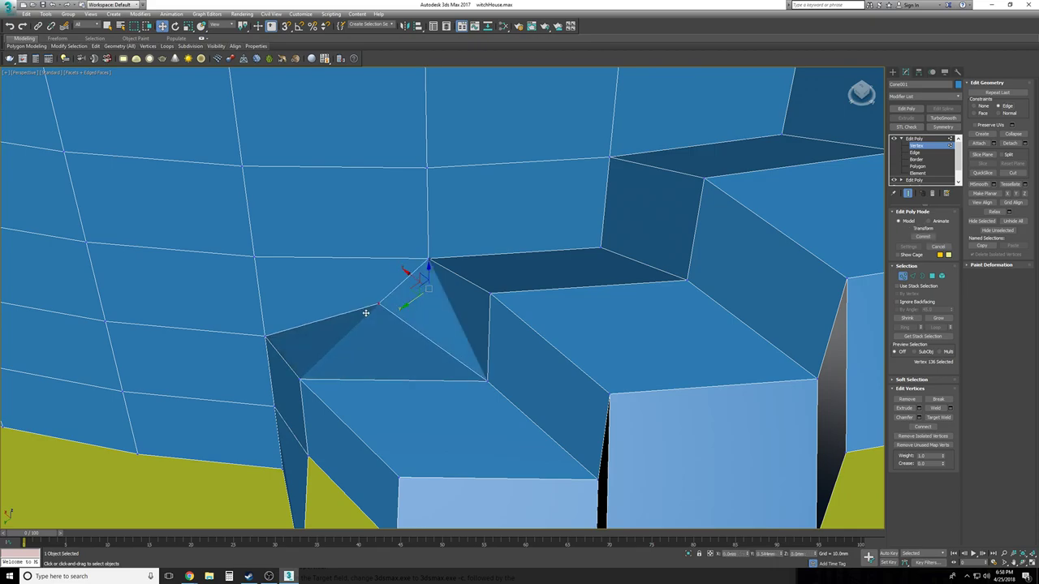
Slide the inner corner vertices of the next steps along the wall edges, and raise the vertex at the opening's peak
alt+middle_drag(355, 314, 458, 346)
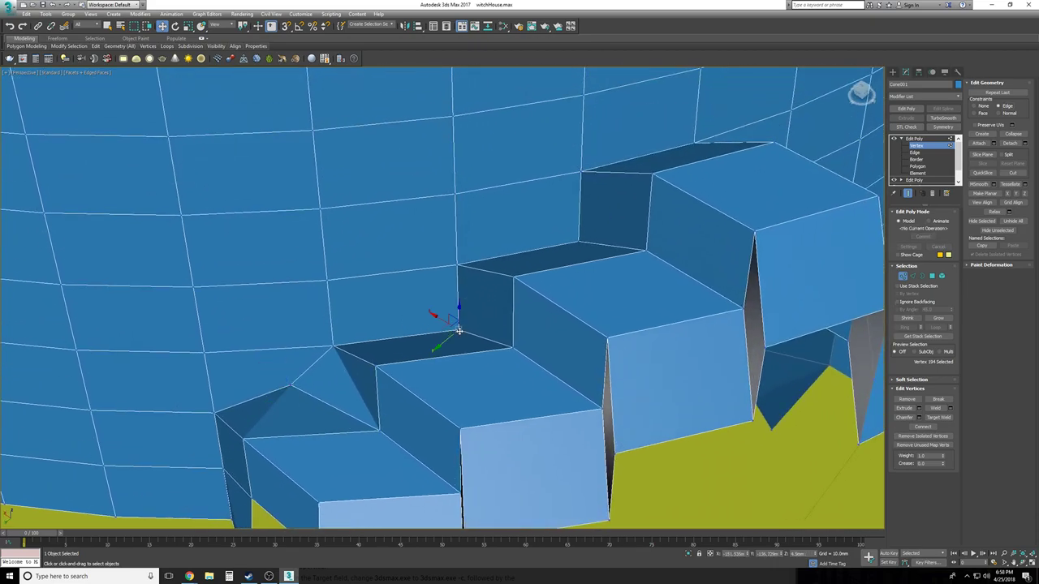
drag(458, 309, 379, 314)
alt+middle_drag(348, 323, 528, 295)
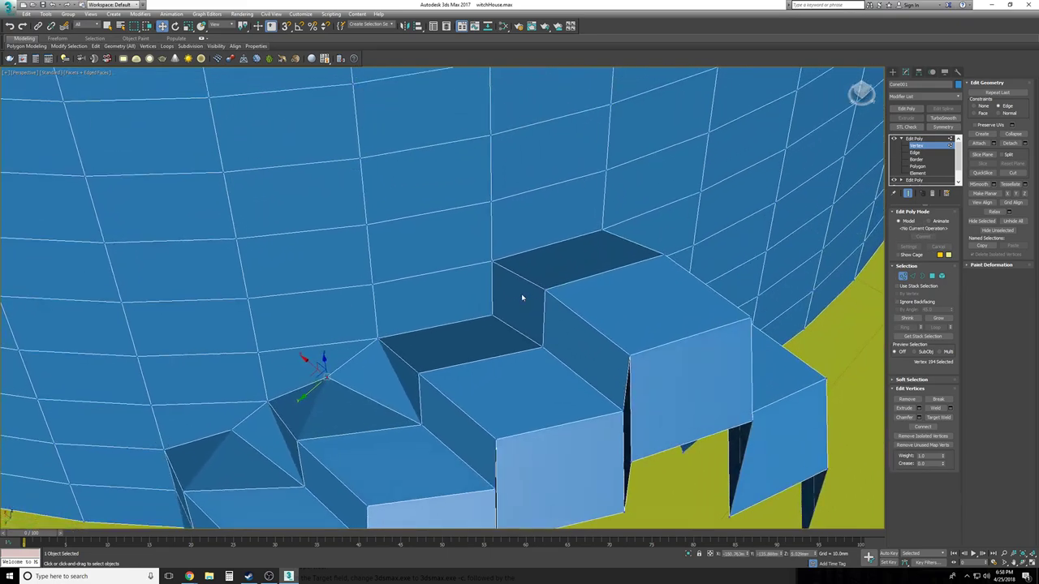
drag(480, 327, 445, 293)
mouse_move(447, 291)
alt+middle_down()
mouse_move(427, 288)
mouse_move(445, 281)
alt+middle_up()
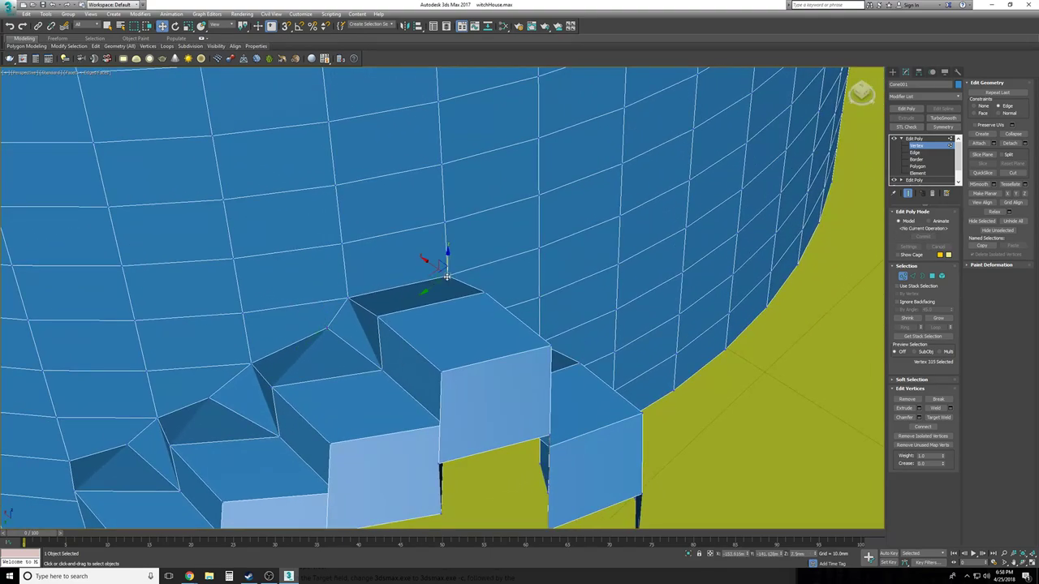
drag(446, 262, 447, 236)
Slide the two wall vertices on the opposite side of the opening, below its peak, away from the protrusion
alt+middle_drag(448, 240, 432, 307)
drag(411, 308, 459, 309)
alt+middle_drag(459, 308, 422, 331)
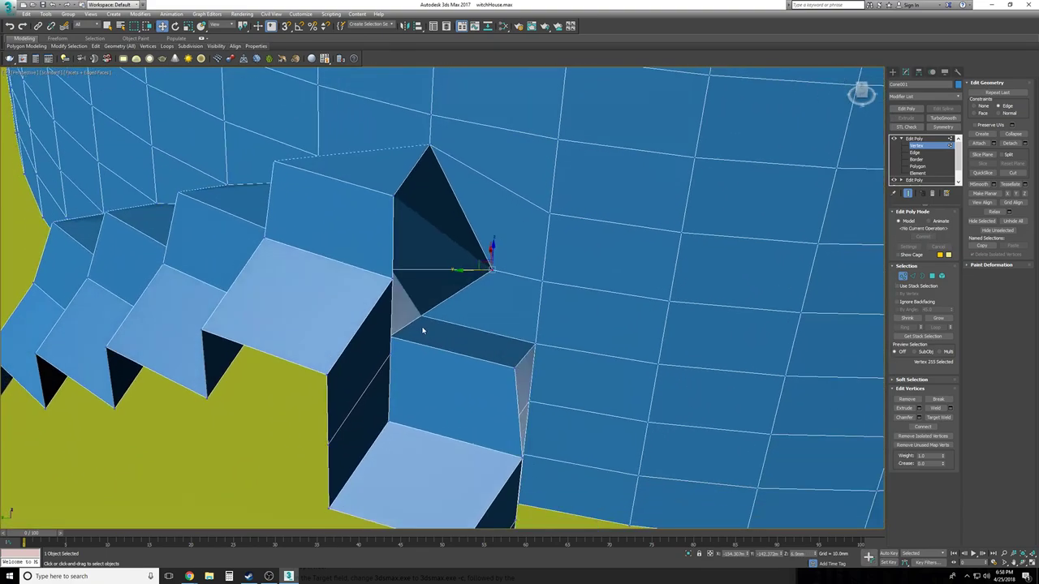
drag(403, 317, 509, 277)
alt+middle_drag(540, 343, 416, 421)
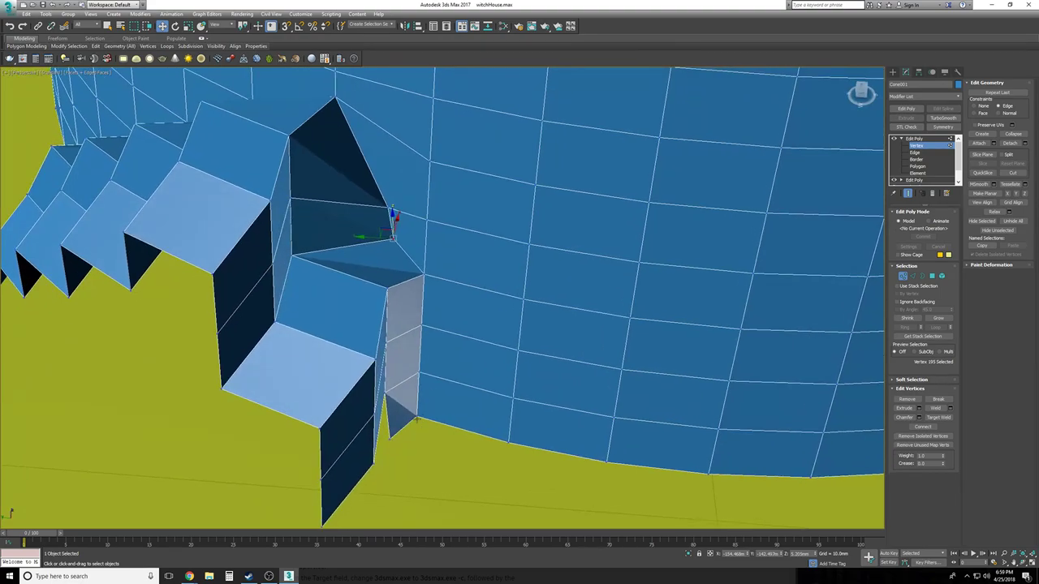
Slide the wall vertices beside the protrusion's far lower leg outward from the bottom edge up, then clear the selection
drag(394, 417, 445, 433)
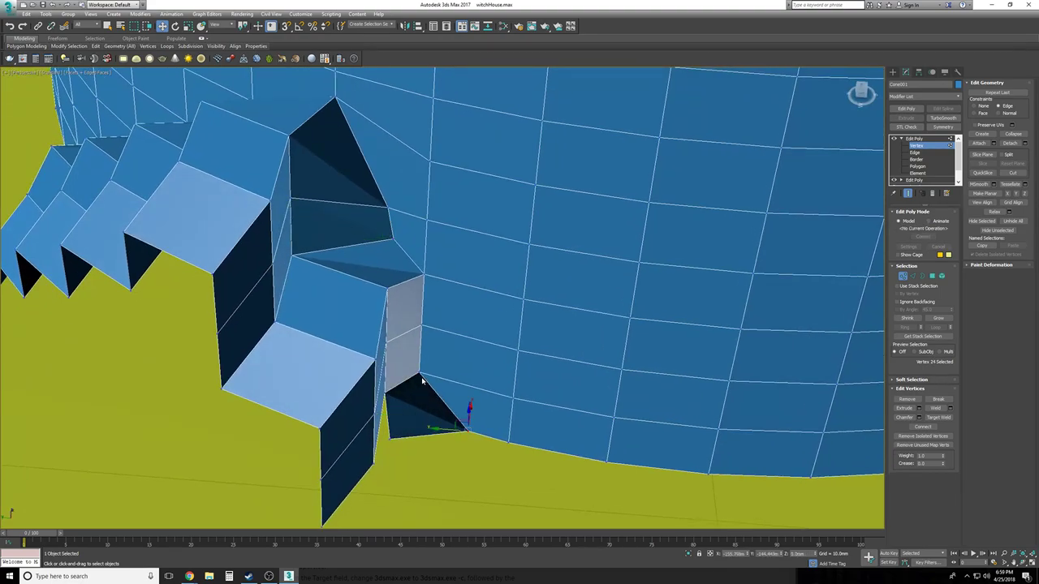
drag(403, 370, 436, 367)
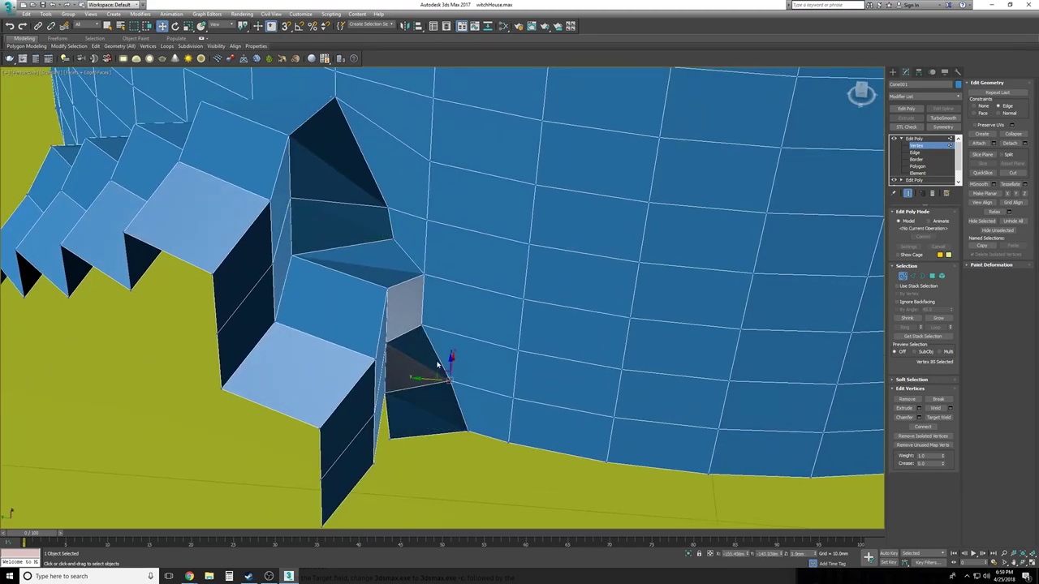
alt+middle_drag(450, 356, 443, 366)
drag(444, 368, 421, 331)
alt+middle_drag(421, 323, 401, 324)
drag(400, 326, 403, 329)
alt+middle_drag(413, 355, 441, 325)
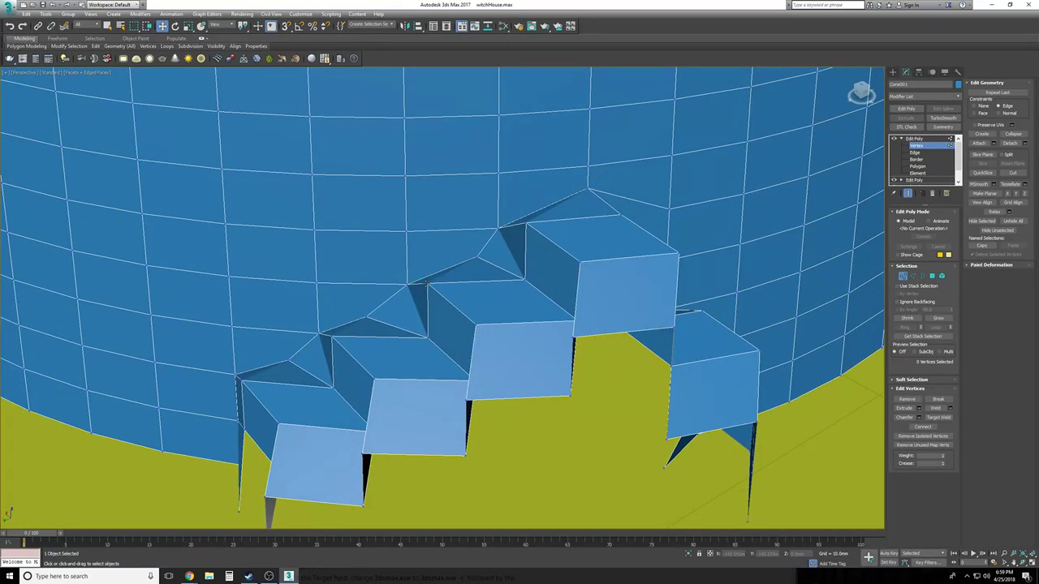
Slide the inner top corner vertices of the two middle steps along their edges to soften the stair-shaped notches
click(420, 283)
scroll(418, 267, up, 3)
drag(412, 259, 420, 274)
alt+middle_drag(420, 274, 416, 289)
drag(419, 289, 397, 268)
alt+middle_drag(397, 268, 400, 281)
drag(402, 277, 406, 305)
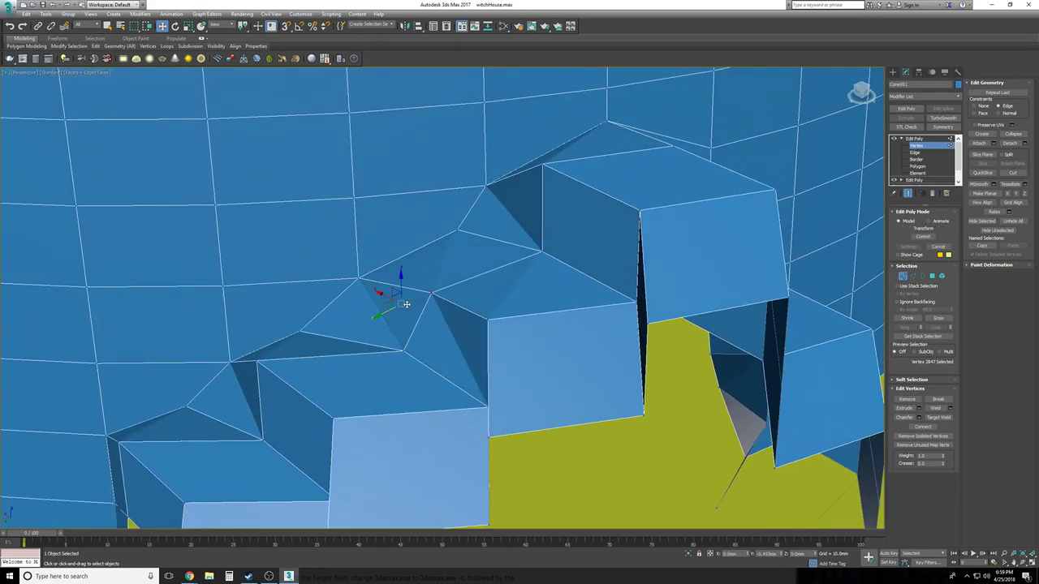
drag(237, 370, 232, 371)
alt+middle_drag(232, 370, 260, 383)
drag(262, 389, 275, 381)
Slide the inner top corner vertex of the highest step along its edge, and adjust the lowest step's wall-side corner vertex
alt+middle_drag(276, 381, 447, 236)
click(451, 229)
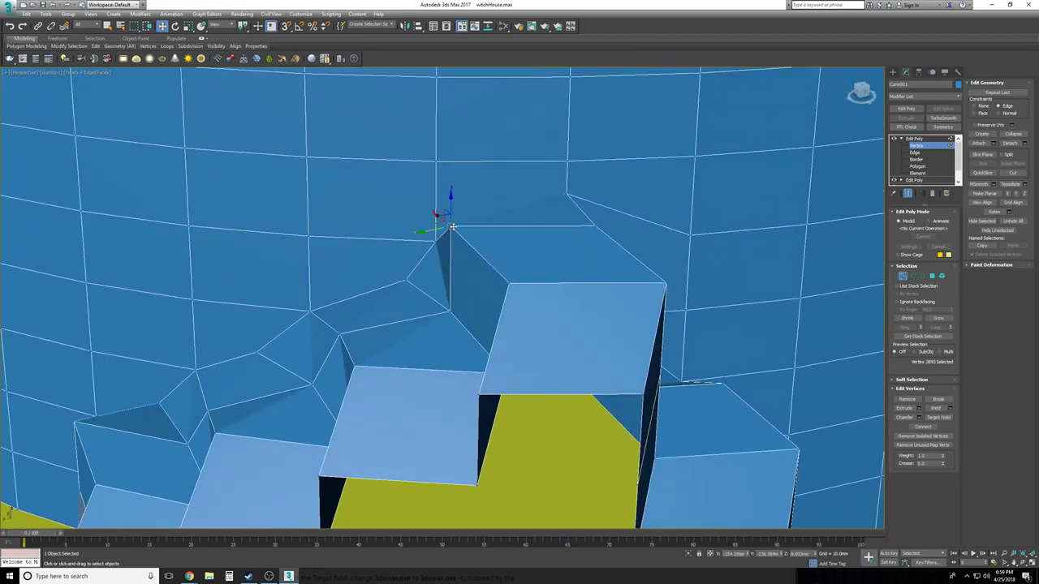
mouse_move(438, 230)
alt+middle_down()
mouse_move(447, 215)
mouse_move(451, 232)
alt+middle_up()
drag(452, 233, 478, 236)
alt+middle_drag(478, 236, 324, 273)
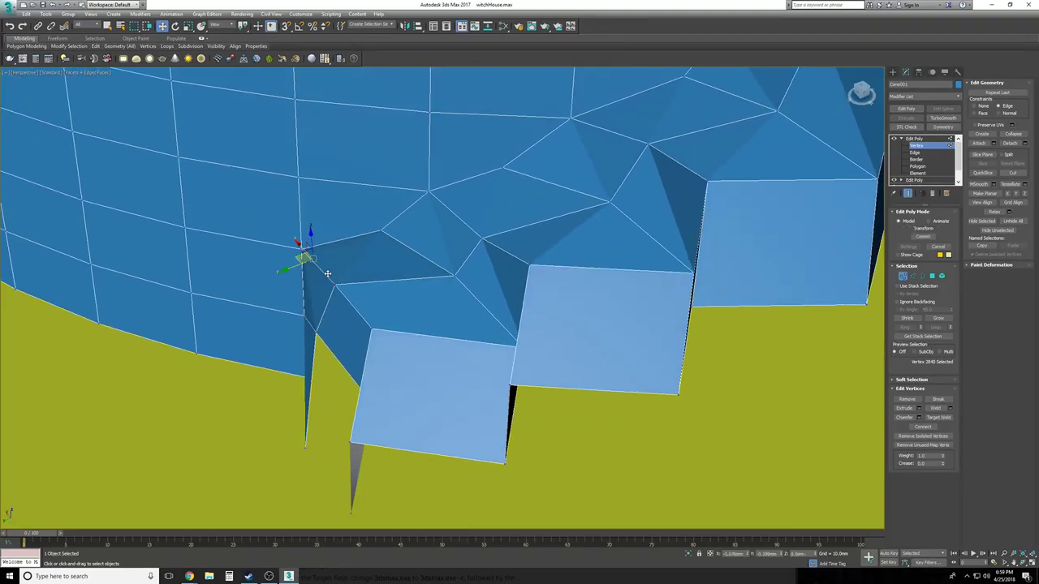
Slide the inner top corner vertex of the step on the protrusion's far side along its edge toward the tower wall
alt+middle_drag(320, 275, 314, 337)
scroll(373, 306, down, 5)
click(547, 394)
scroll(457, 341, up, 4)
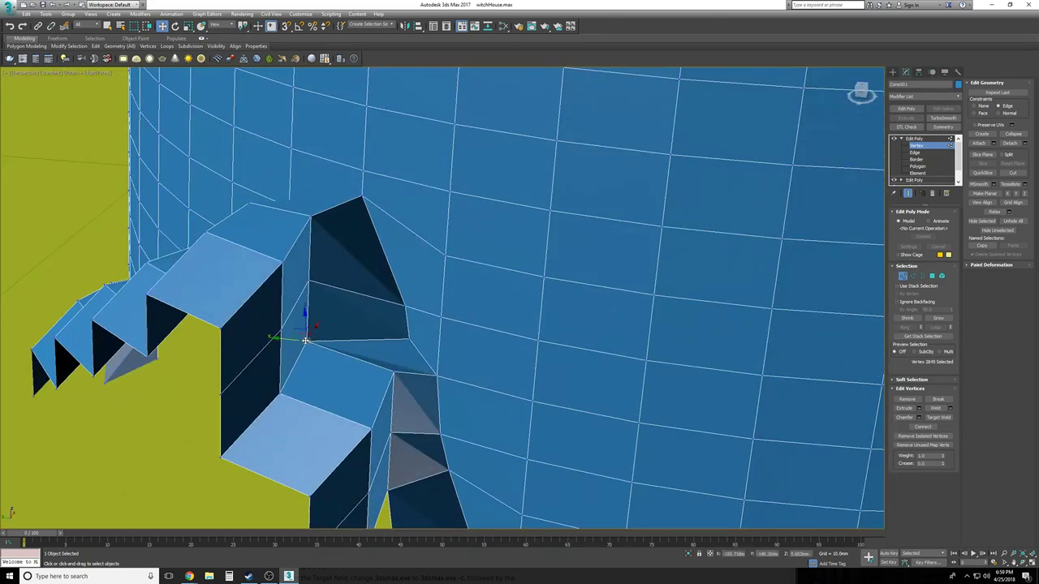
drag(304, 341, 324, 329)
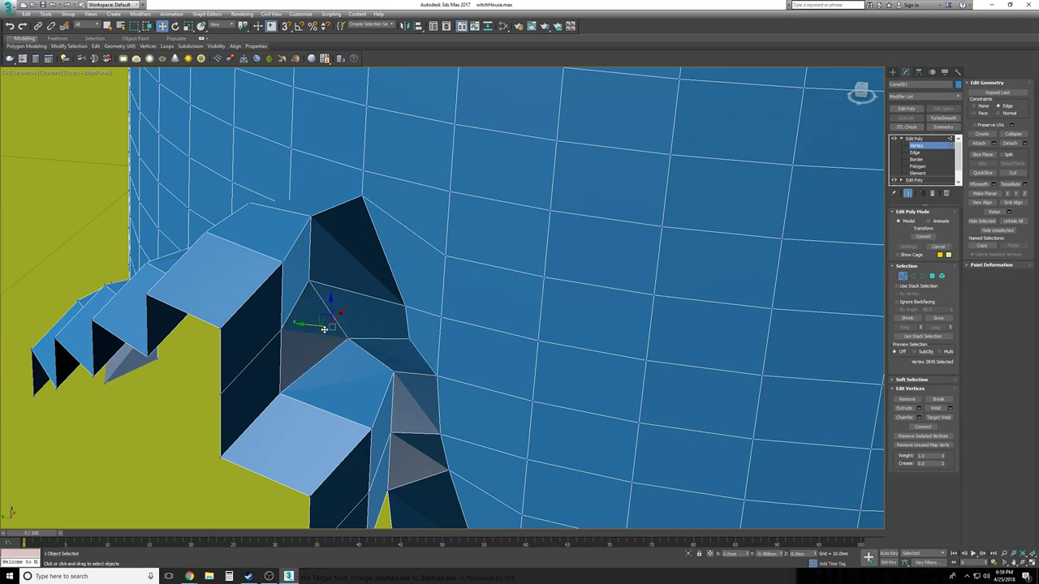
Slide the inner vertices of the recess between the peak and the far step along their edges to even out its faces
click(301, 283)
alt+middle_drag(303, 283, 313, 364)
drag(266, 345, 312, 350)
alt+middle_drag(312, 350, 371, 295)
drag(363, 290, 348, 260)
alt+middle_drag(348, 261, 360, 381)
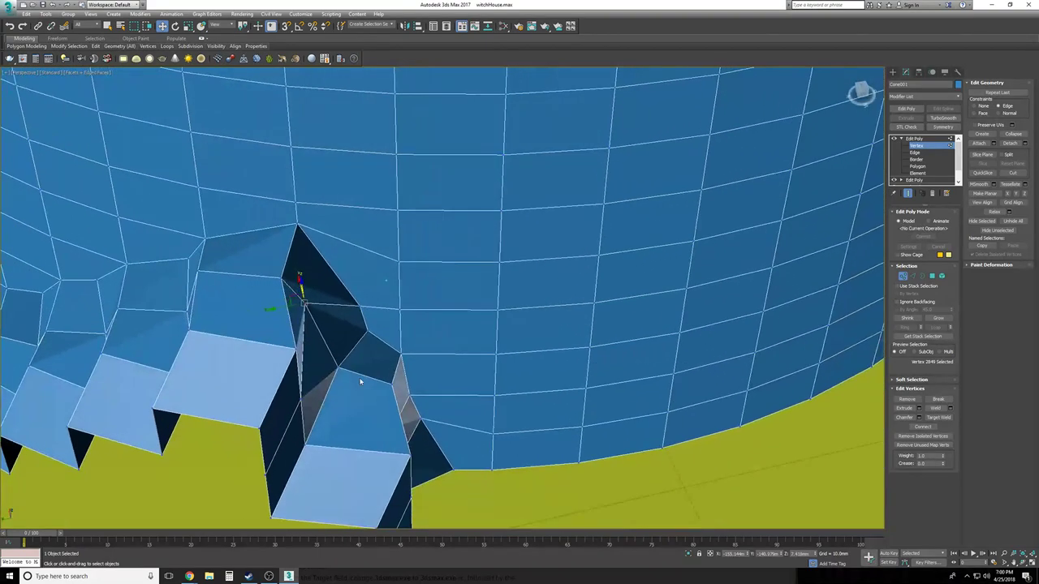
drag(315, 371, 322, 366)
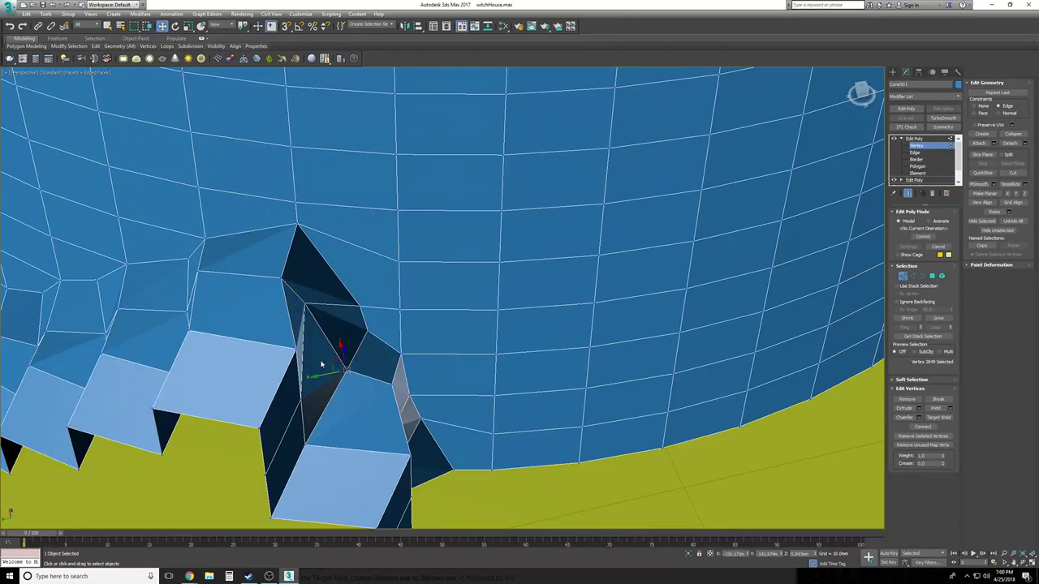
drag(286, 308, 301, 307)
Slide the vertex where the far step meets the peak's side wall along its edge toward the tower
alt+middle_drag(301, 306, 381, 362)
scroll(327, 358, up, 4)
scroll(326, 359, up, 1)
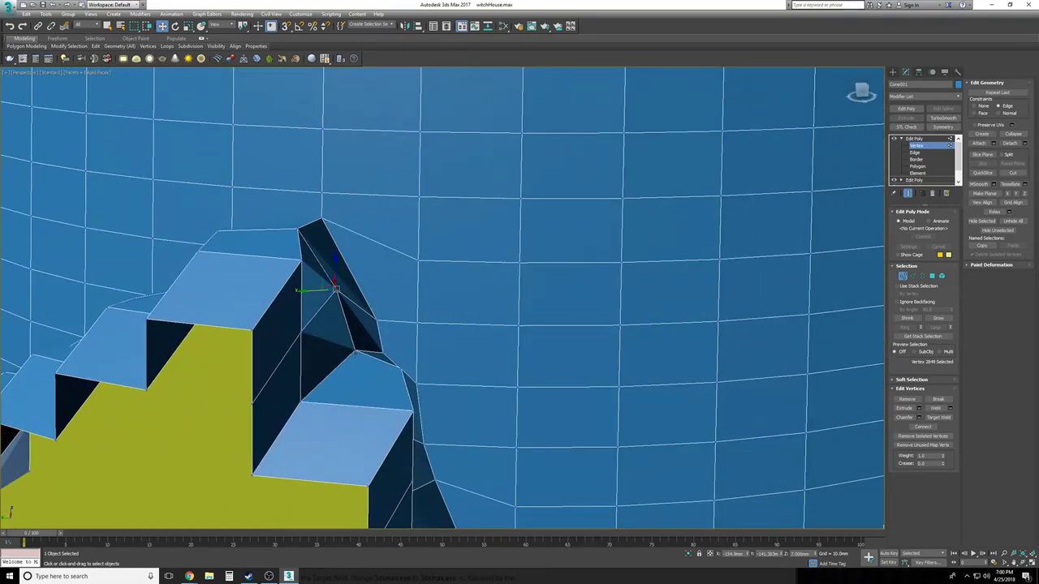
alt+middle_drag(303, 403, 333, 410)
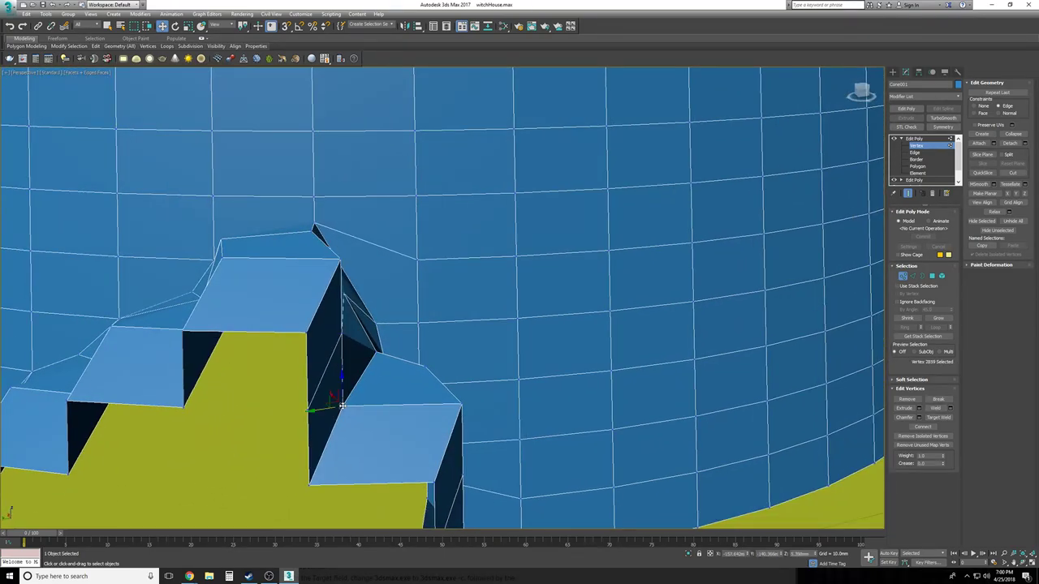
drag(325, 404, 364, 385)
Turn off the edge constraint and move the far leg's upper outer corner vertex inward across the step
scroll(364, 384, down, 4)
alt+middle_drag(364, 385, 284, 417)
click(390, 410)
drag(262, 426, 338, 359)
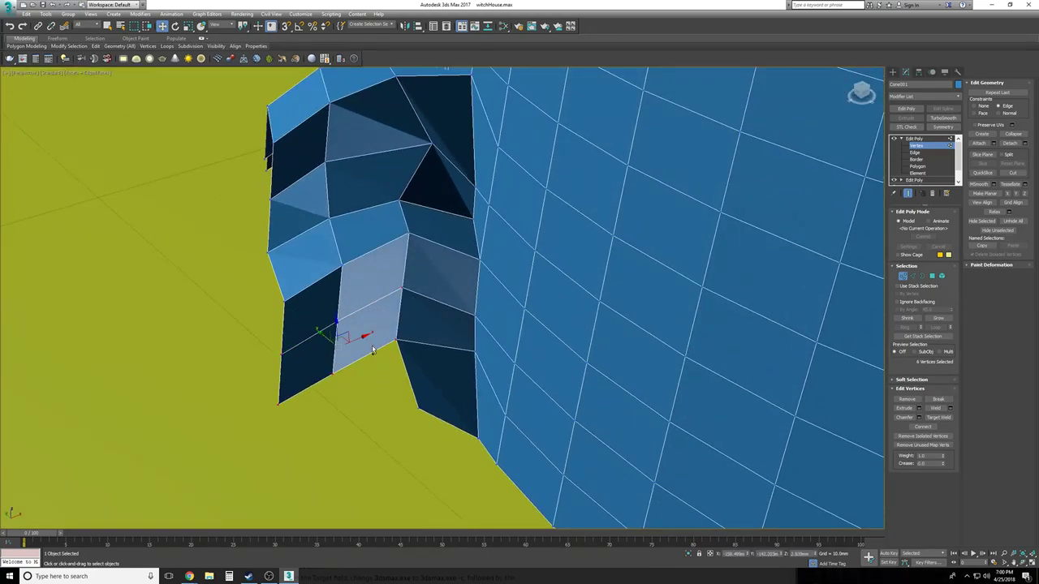
alt+middle_drag(509, 321, 390, 306)
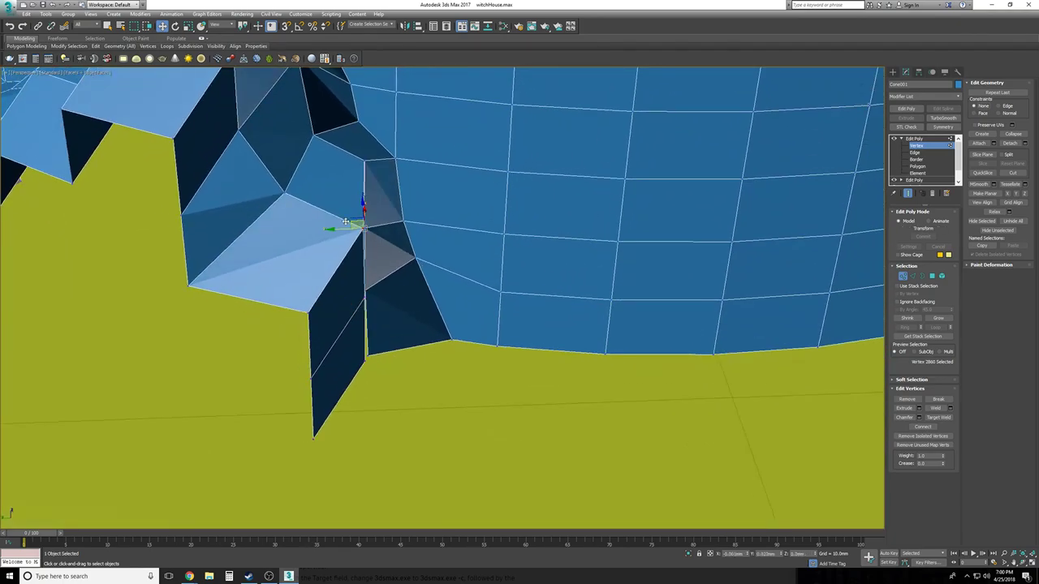
drag(349, 221, 313, 214)
alt+middle_drag(314, 214, 371, 306)
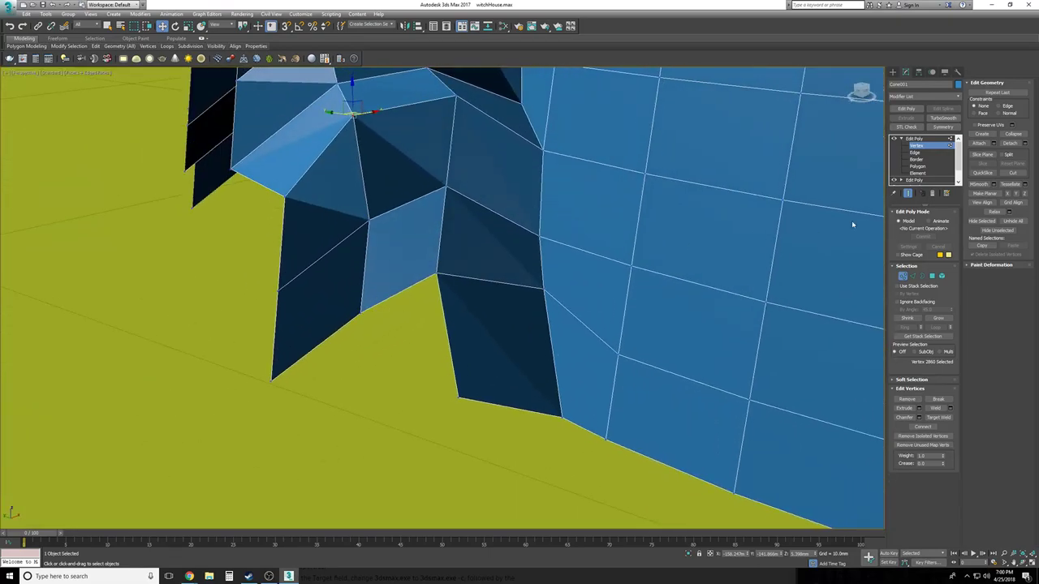
Extend the far leg's two open bottom edges down to the ground, snapping them to the neighbouring wall geometry
click(917, 152)
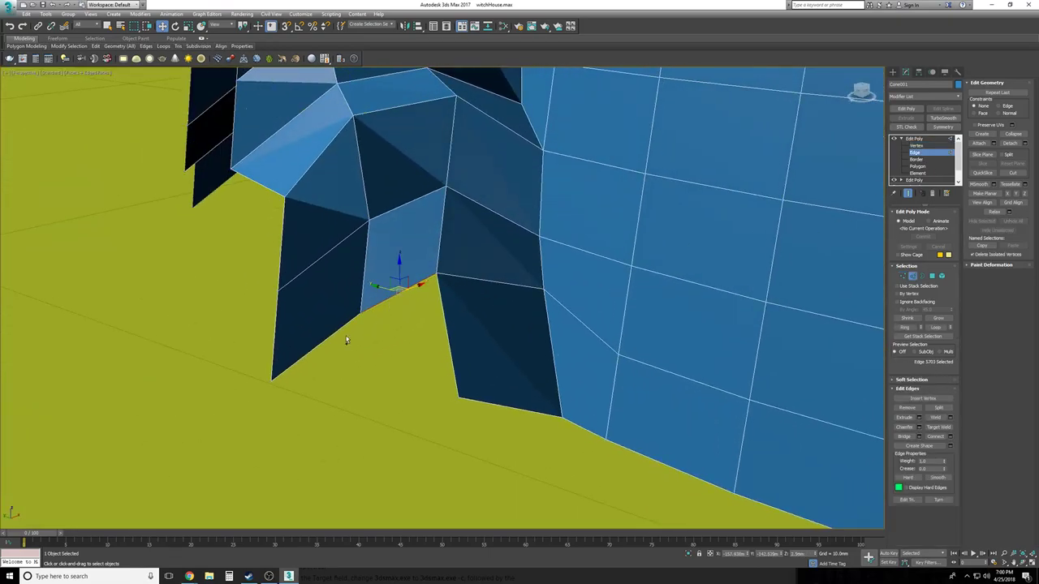
drag(358, 297, 486, 439)
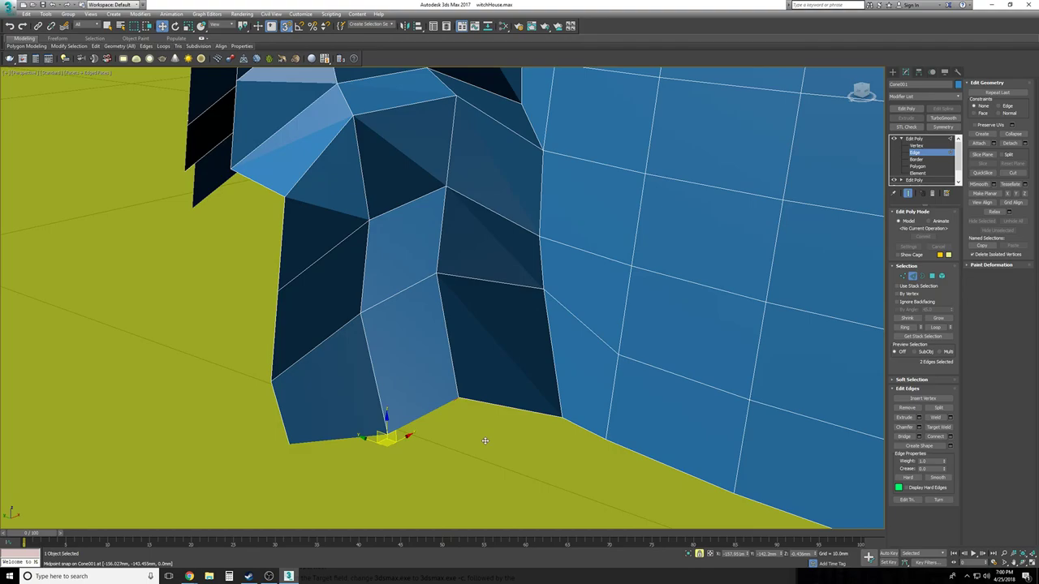
scroll(320, 218, down, 2)
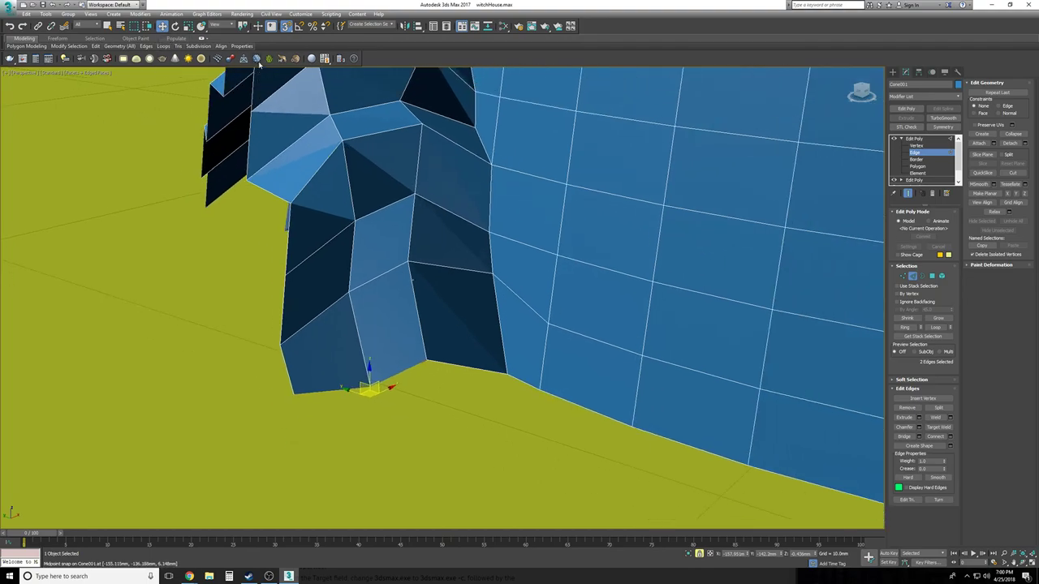
Set the absolute Z of the far leg's lowest vertices to 0 mm, working in wireframe view
click(916, 146)
key(F3)
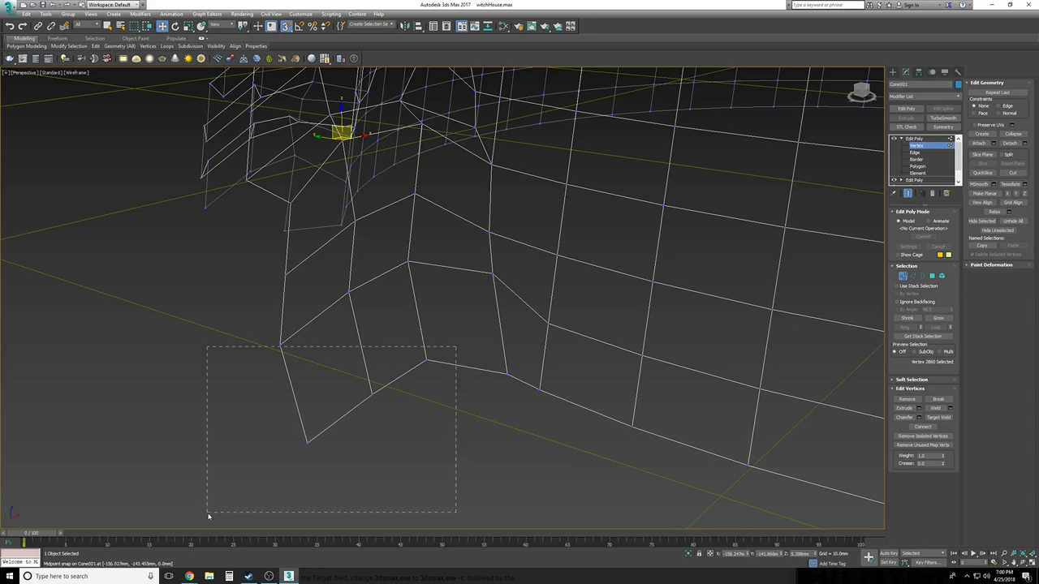
right_click(166, 26)
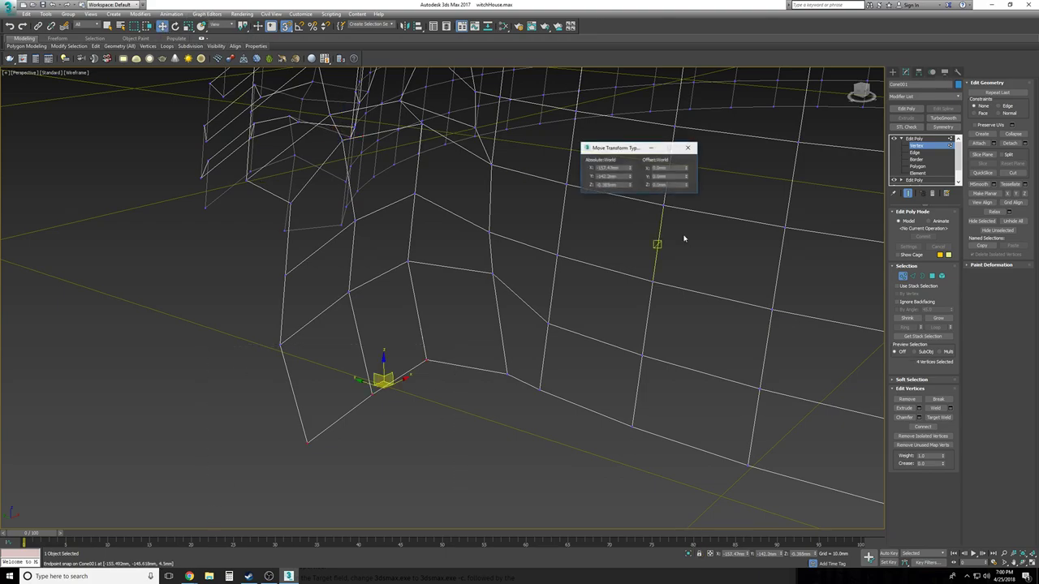
right_click(631, 186)
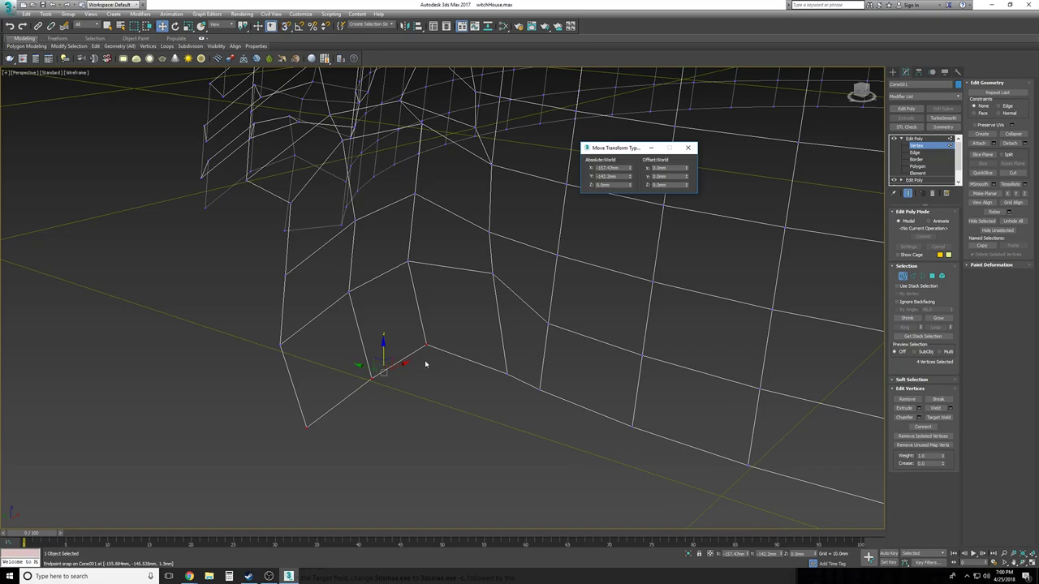
right_click(629, 186)
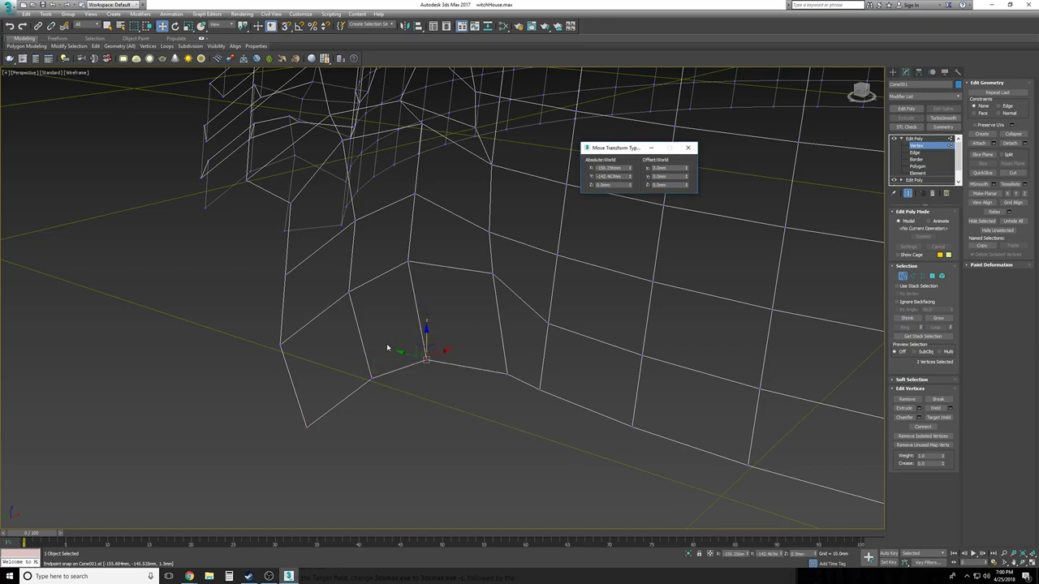
right_click(631, 186)
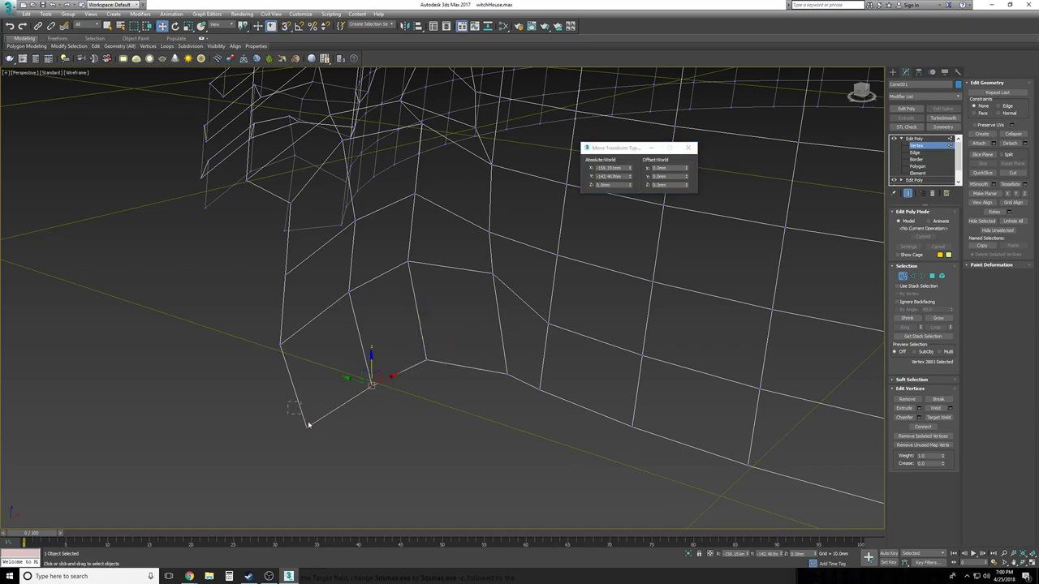
click(470, 389)
key(F3)
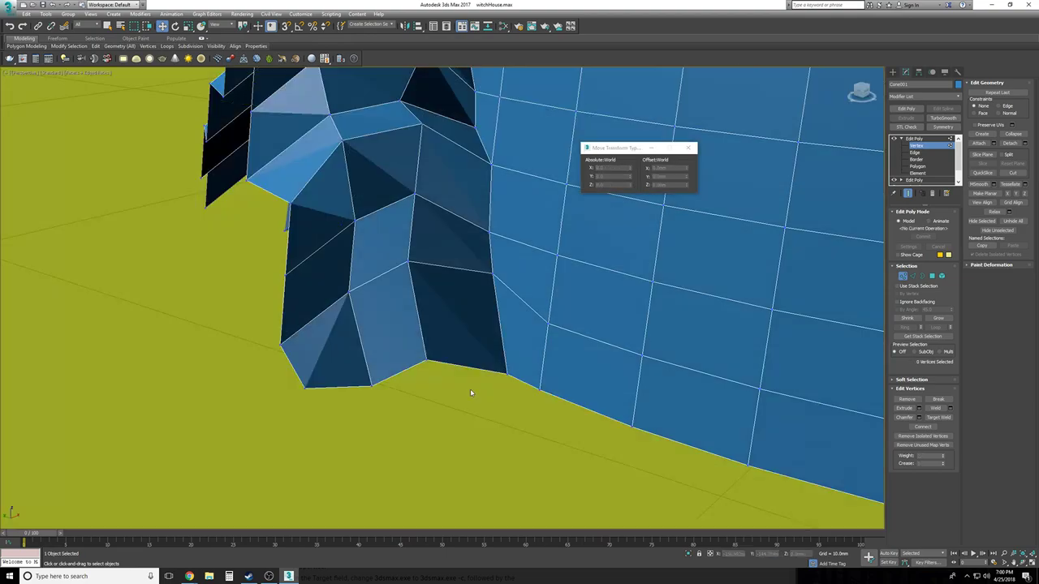
Try moving the far leg's bottom inner corner vertex toward the tower wall, and undo the move
alt+middle_drag(471, 389, 396, 366)
click(391, 364)
drag(390, 365, 422, 378)
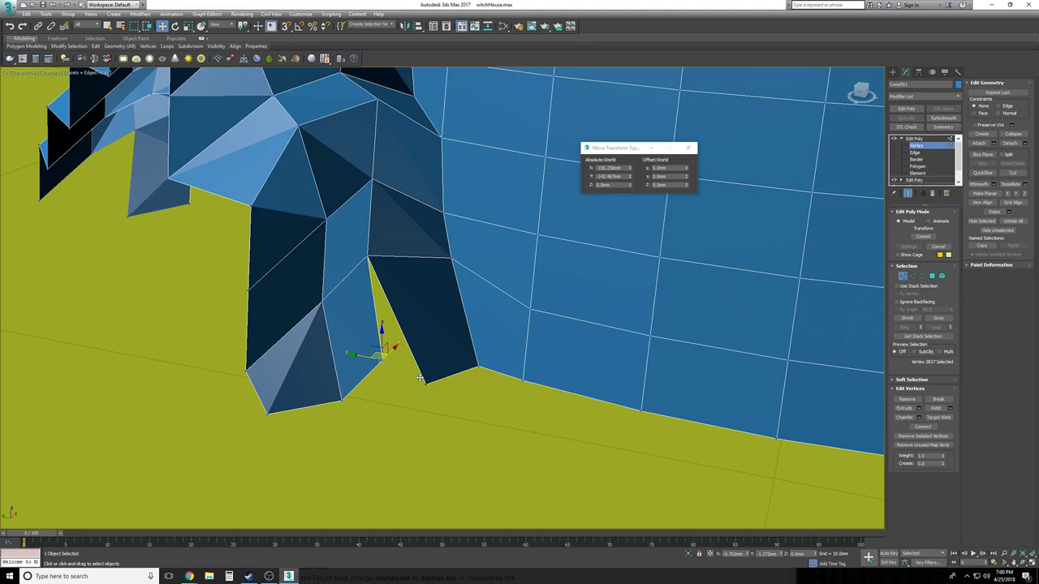
key(ctrl+z)
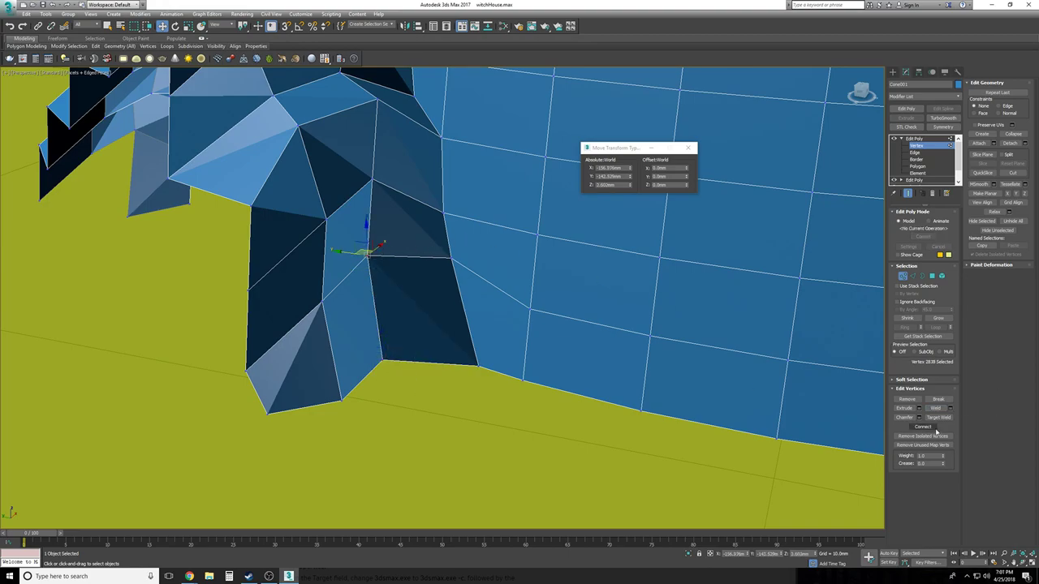
Weld the overlapping vertices of the far leg's new faces and move its base corner vertex outward along the tower's foot
click(400, 399)
drag(288, 378, 288, 379)
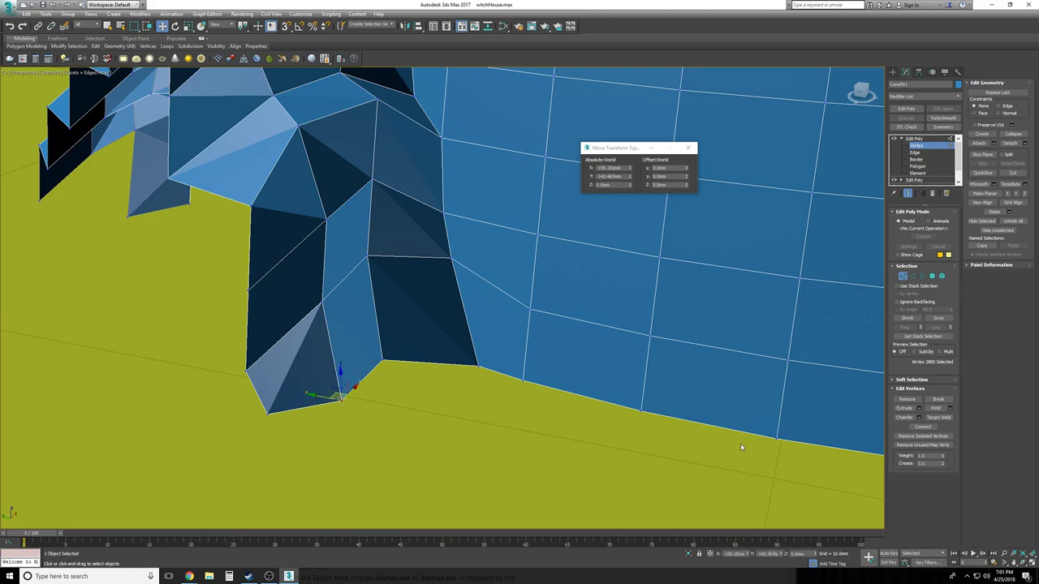
click(386, 364)
click(383, 361)
alt+middle_drag(385, 362, 395, 388)
drag(380, 314, 465, 383)
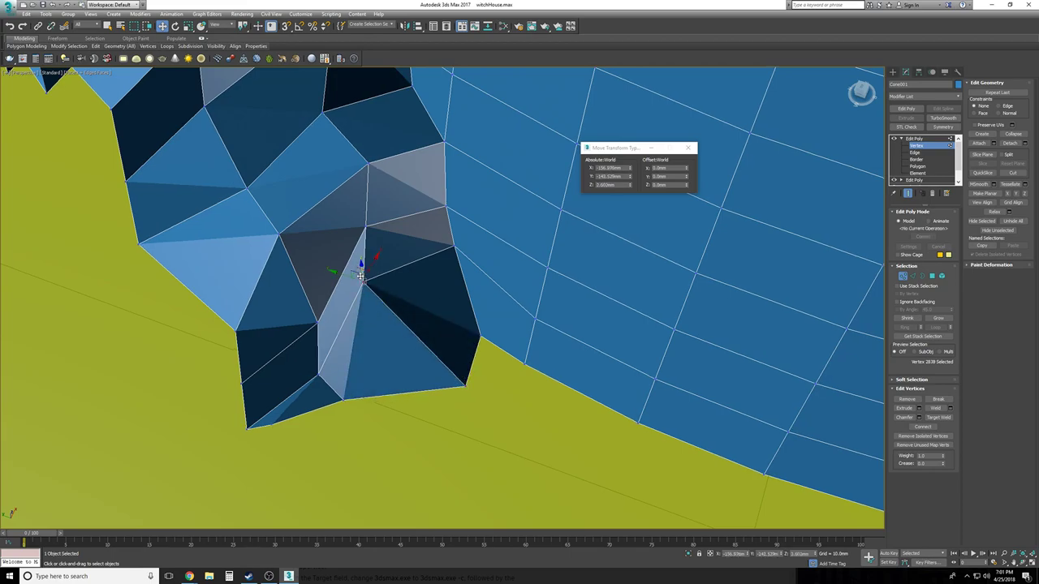
Move the far leg's inner vertex above the base and its outer edge vertices to round off the leg
drag(358, 270, 399, 306)
alt+middle_drag(399, 305, 399, 308)
click(462, 325)
click(464, 323)
drag(448, 318, 403, 301)
mouse_move(403, 302)
alt+middle_down()
mouse_move(407, 278)
mouse_move(417, 294)
mouse_move(405, 297)
alt+middle_up()
drag(406, 297, 414, 290)
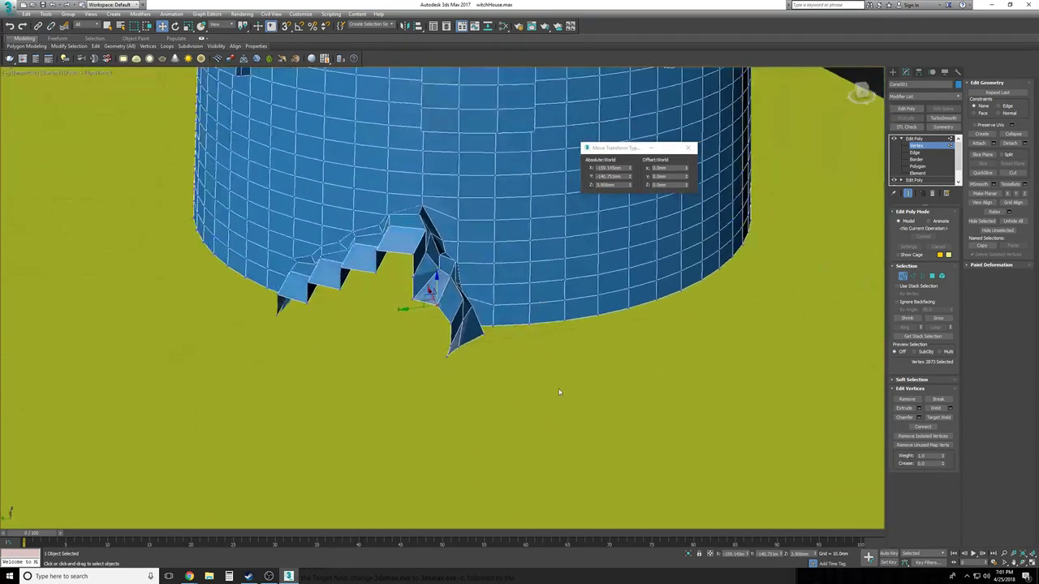
Move the lower inner corner vertices beneath the stair-shaped steps to slant the notches, then clear the selection
click(557, 391)
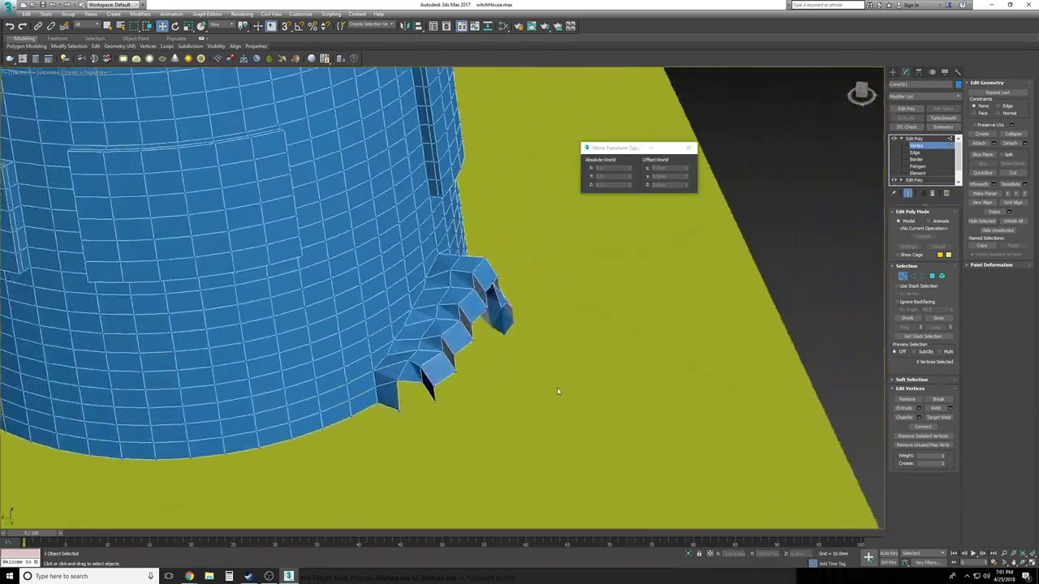
alt+middle_drag(557, 391, 428, 254)
click(466, 279)
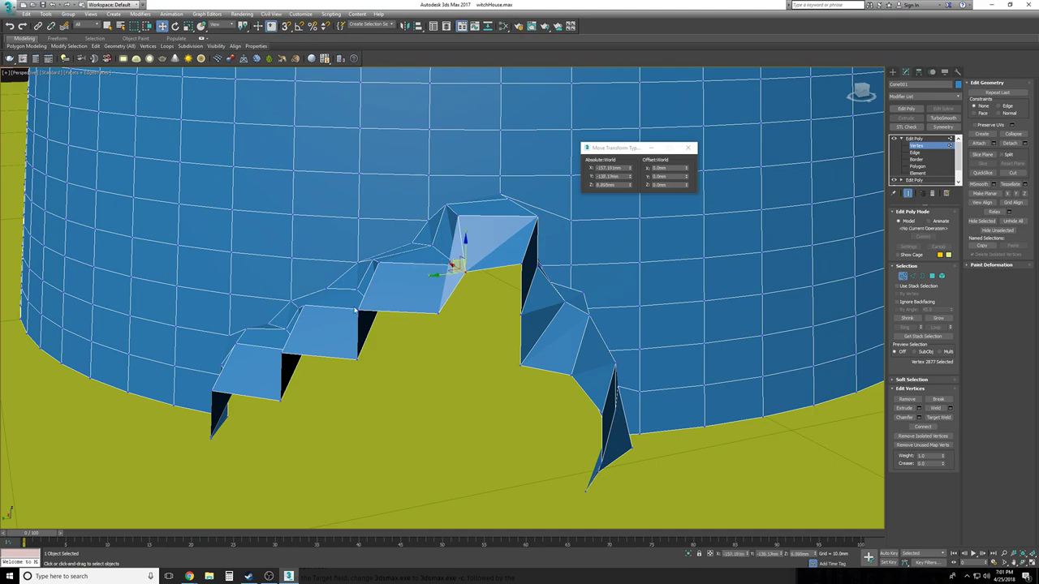
drag(350, 304, 372, 321)
alt+middle_drag(372, 321, 418, 294)
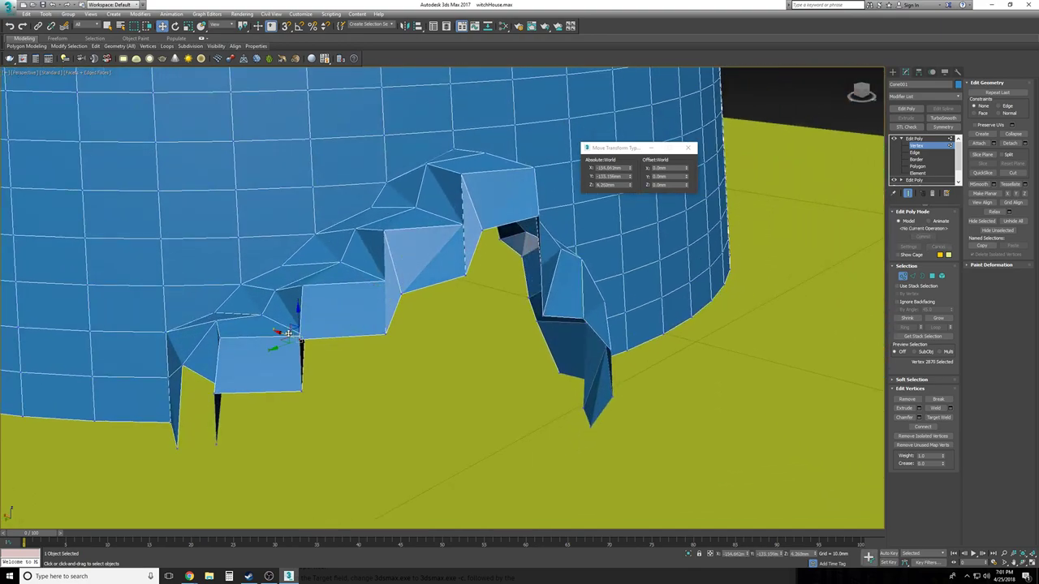
drag(290, 332, 315, 344)
drag(204, 386, 209, 380)
alt+middle_drag(208, 380, 348, 423)
click(348, 424)
scroll(348, 423, up, 10)
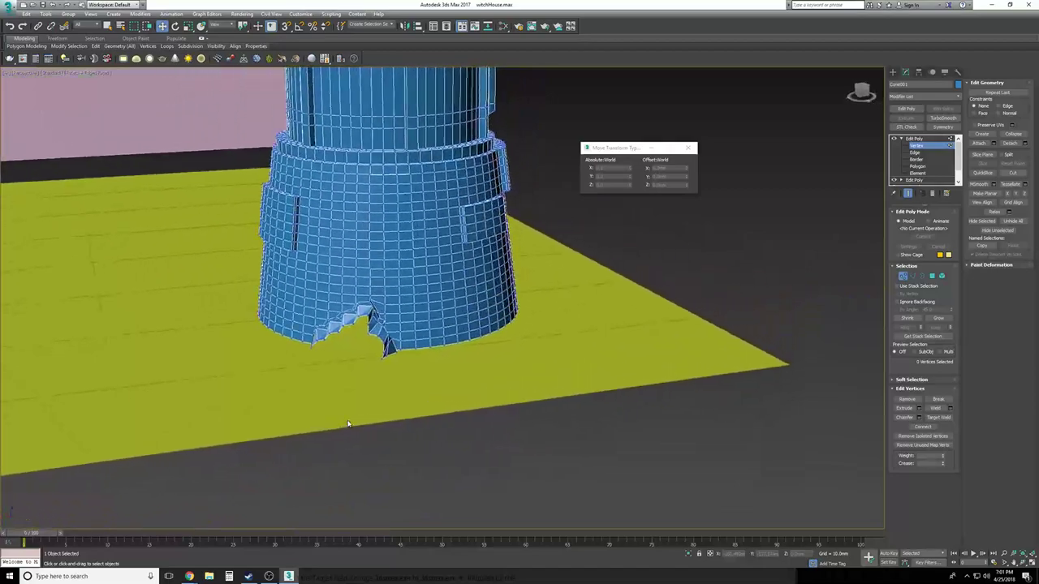
Extend the two open bottom edges beneath the protrusion's lowest step down toward the ground as new faces
click(915, 153)
click(358, 302)
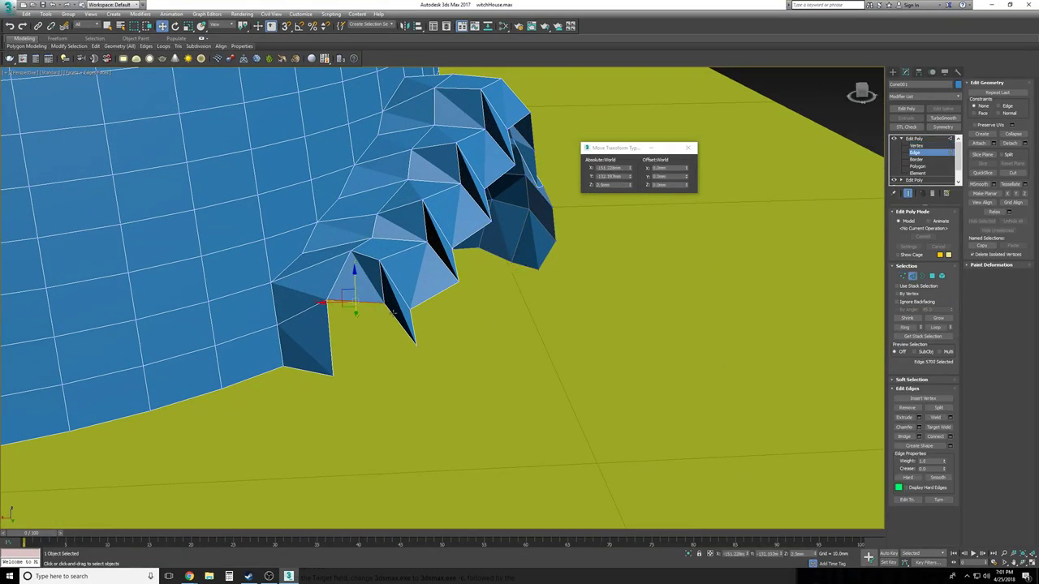
ctrl+click(382, 325)
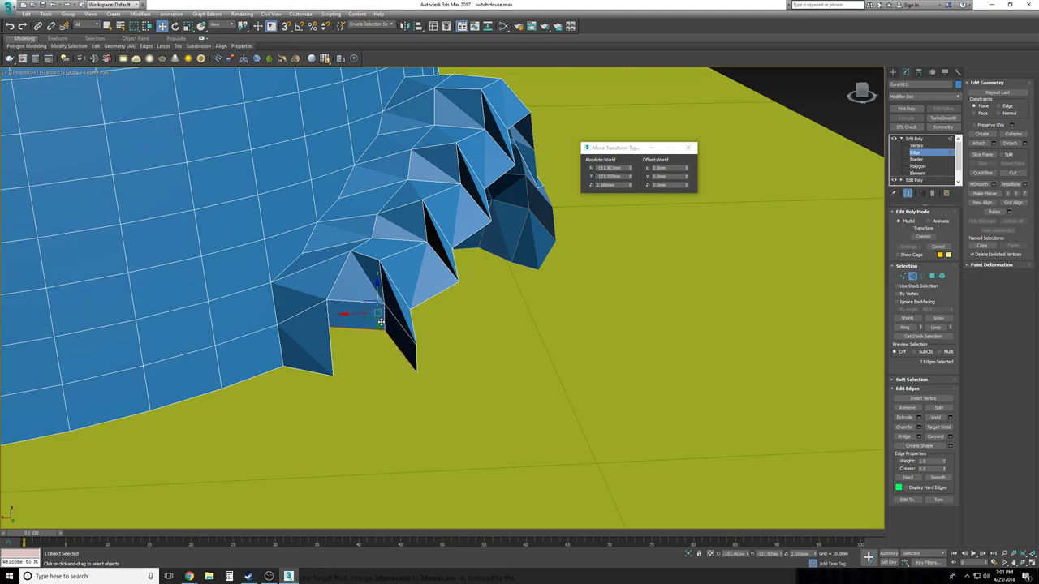
drag(371, 339, 388, 363)
click(380, 370)
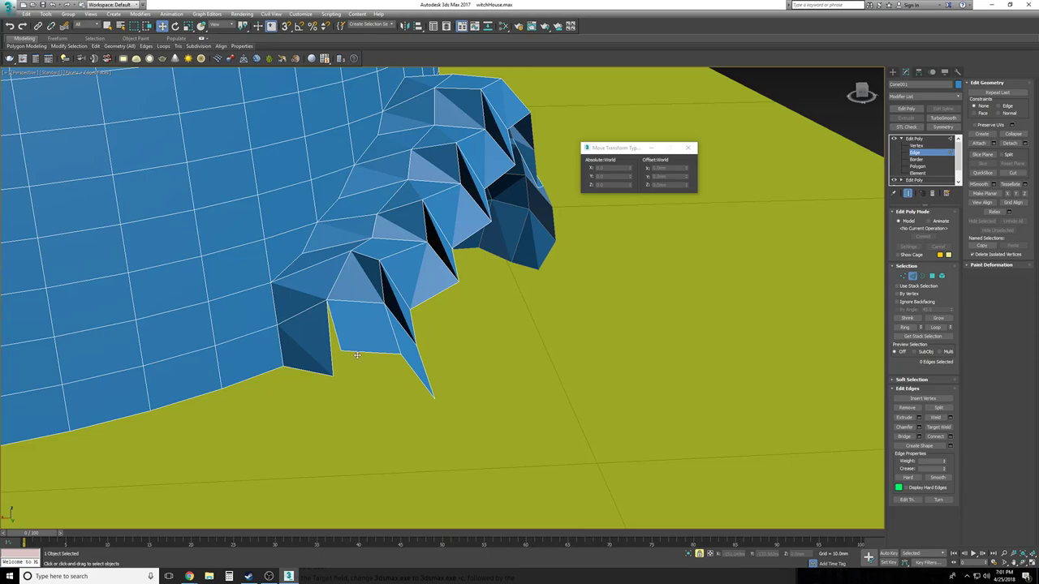
Snap the new faces' lower vertex onto the neighbouring wall corner and weld the two vertices together
click(933, 145)
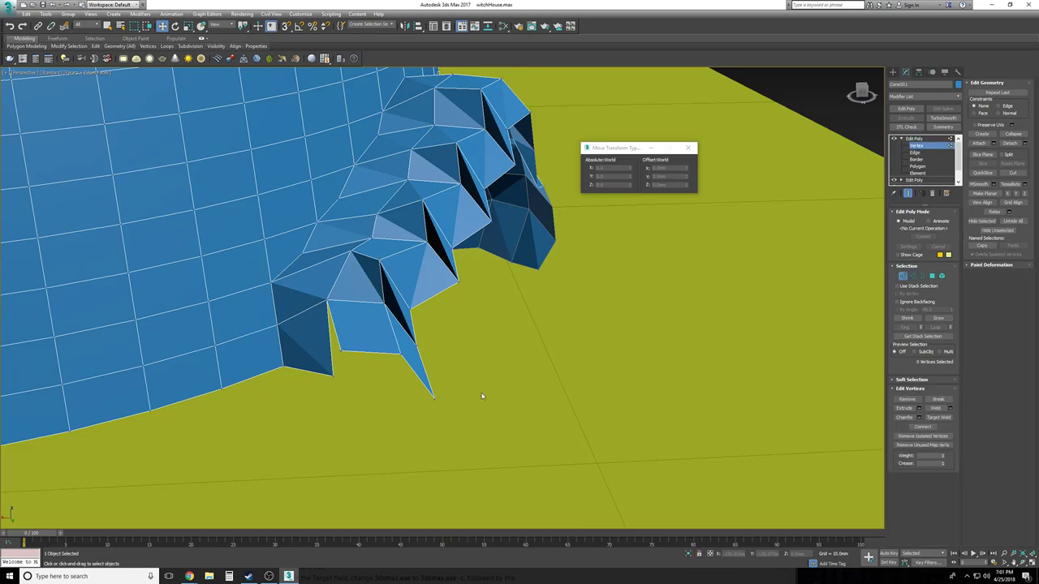
drag(391, 361, 341, 385)
click(340, 388)
click(935, 408)
click(503, 404)
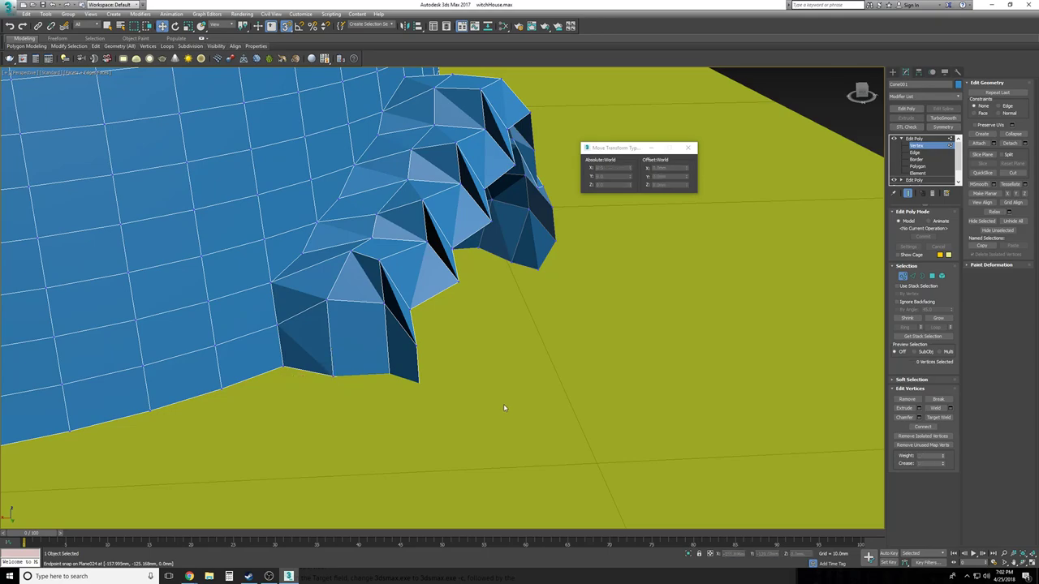
Set the absolute Z of the near leg's bottom vertices to 0 mm
drag(361, 362, 314, 398)
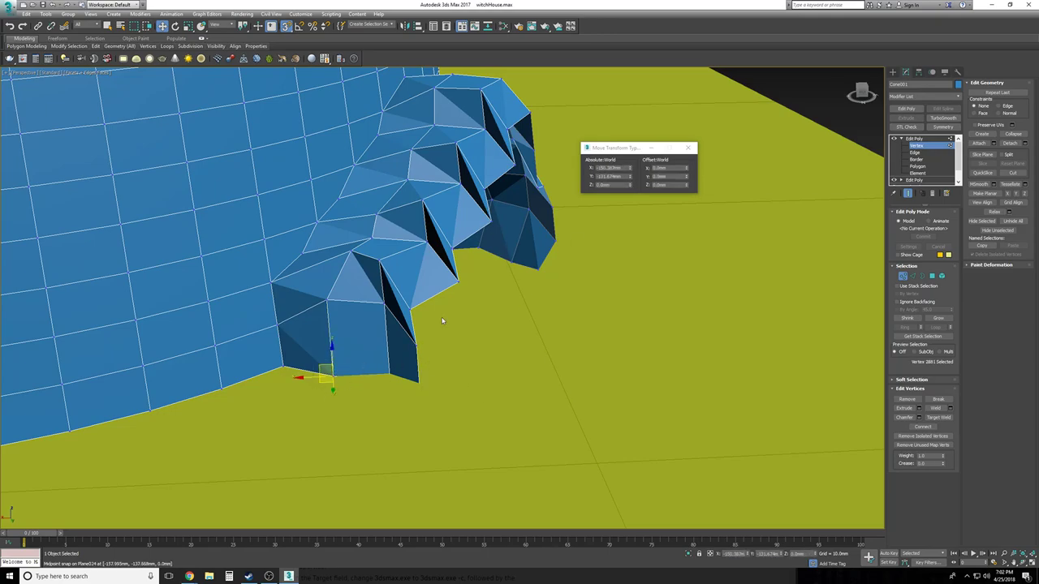
drag(374, 359, 404, 399)
right_click(632, 187)
click(559, 317)
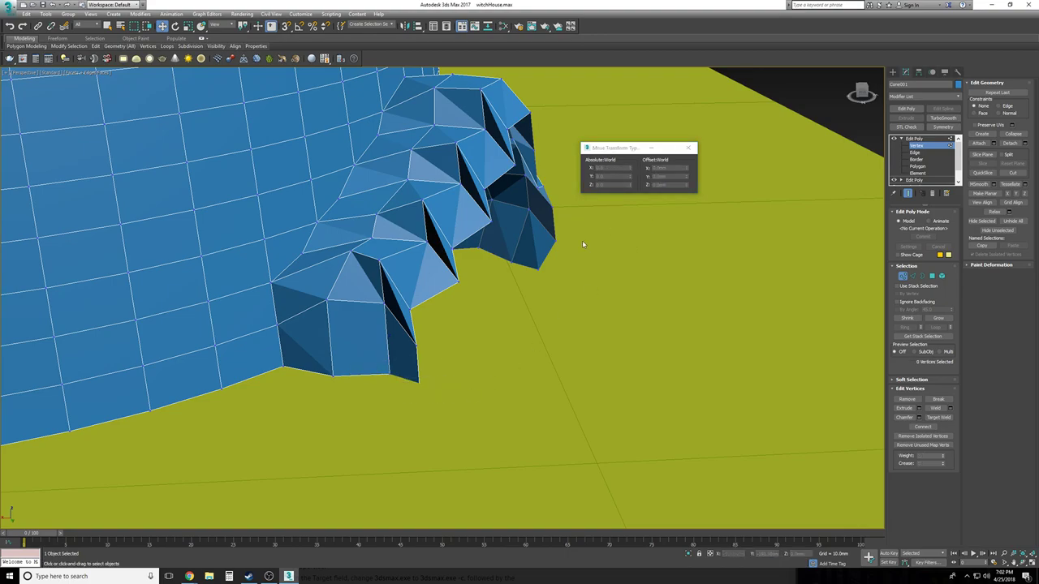
drag(419, 379, 419, 378)
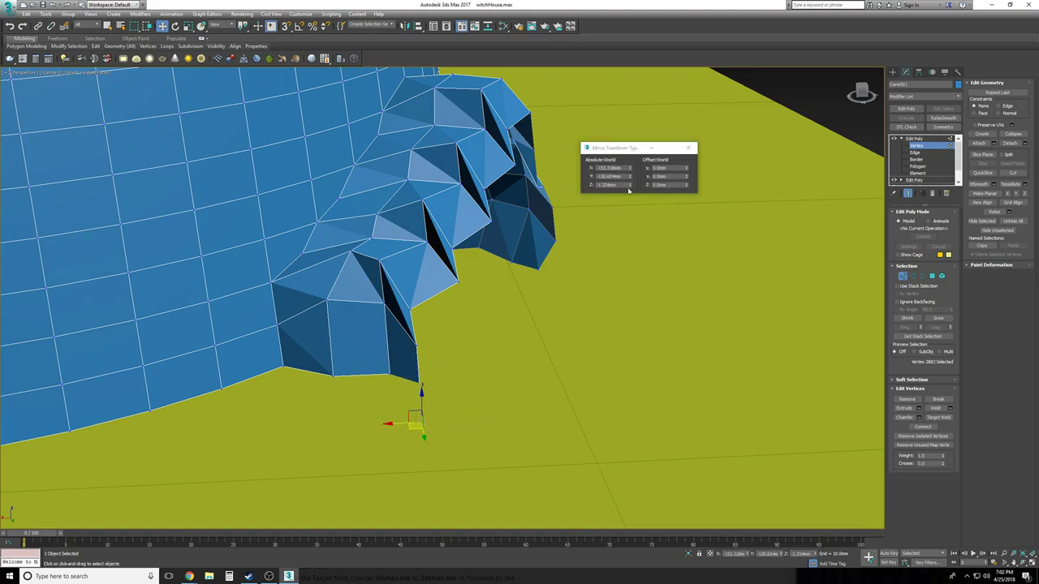
Clear the tower's vertex selection, close the Move Transform Type-In and leave vertex editing
click(575, 327)
key(F3)
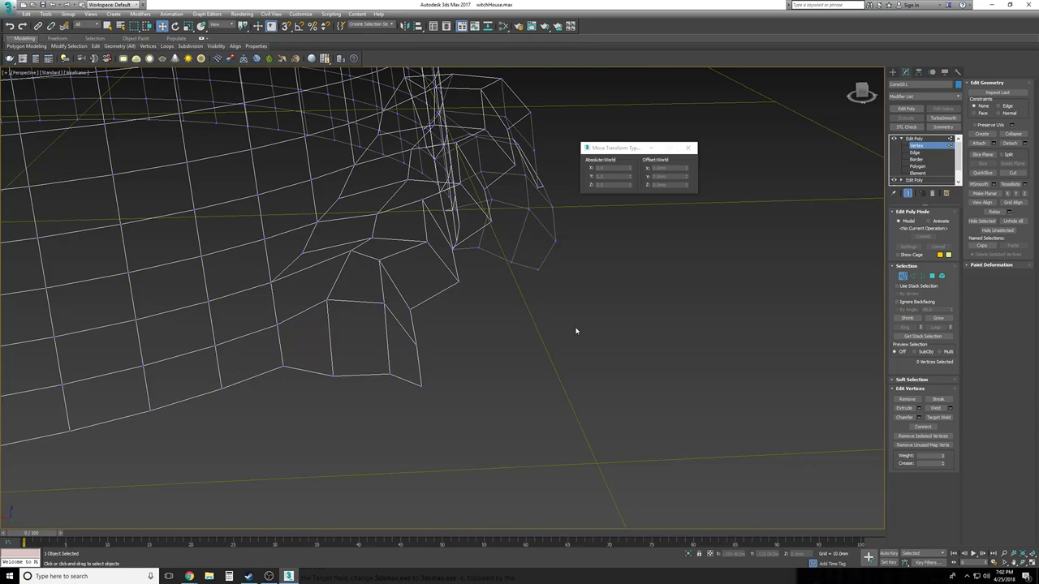
key(F3)
click(691, 147)
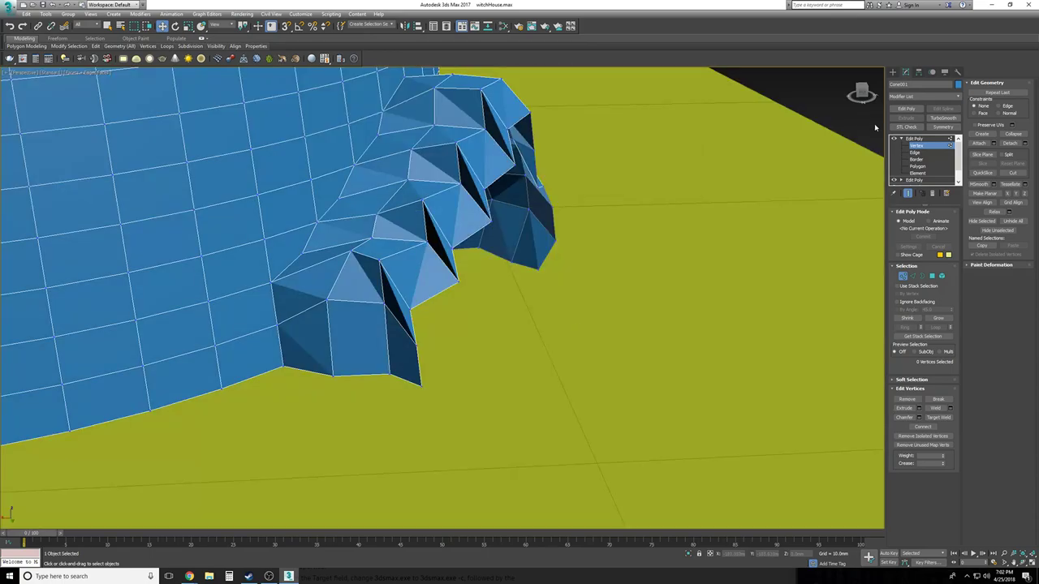
click(926, 138)
click(900, 139)
Examine the jagged opening at the tower's base and the rest of the tower from several sides
scroll(674, 284, down, 2)
alt+middle_drag(698, 280, 686, 324)
scroll(666, 294, down, 4)
click(686, 324)
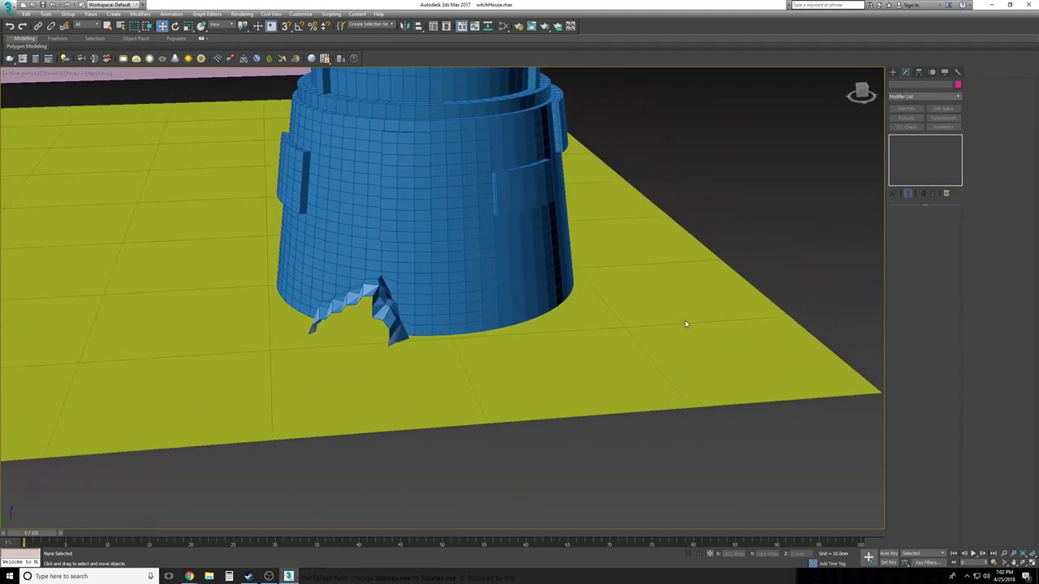
alt+middle_drag(296, 307, 266, 314)
alt+middle_drag(354, 312, 407, 330)
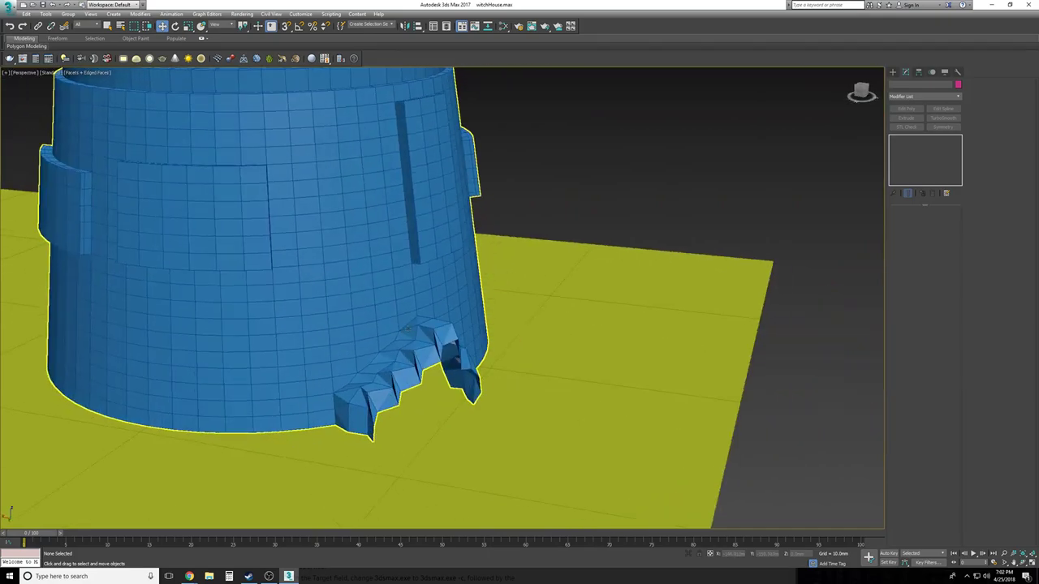
click(338, 316)
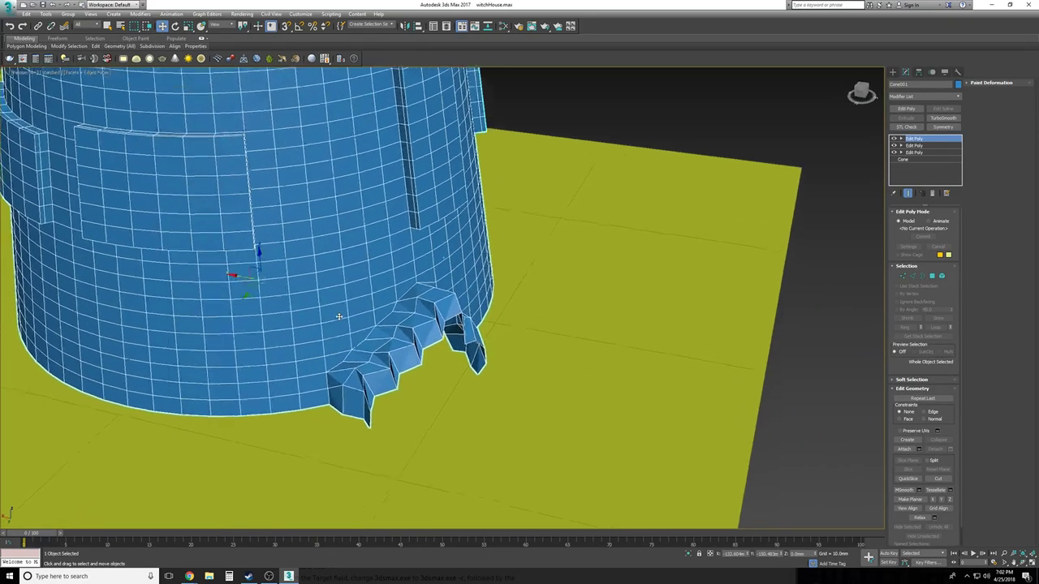
alt+middle_drag(339, 316, 340, 265)
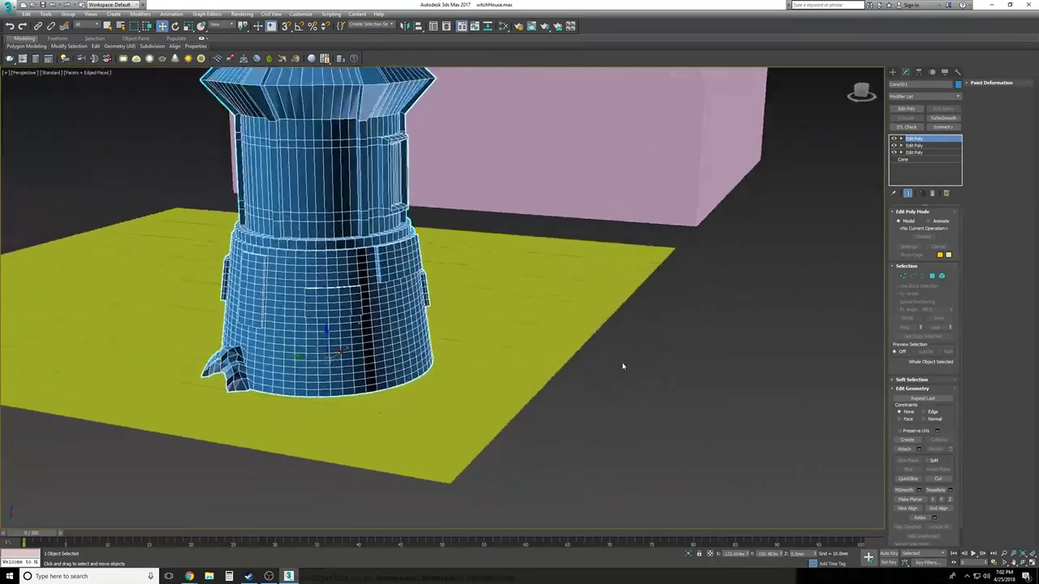
Deselect the tower and save the scene as a new incremental version named witchHouse01
click(637, 412)
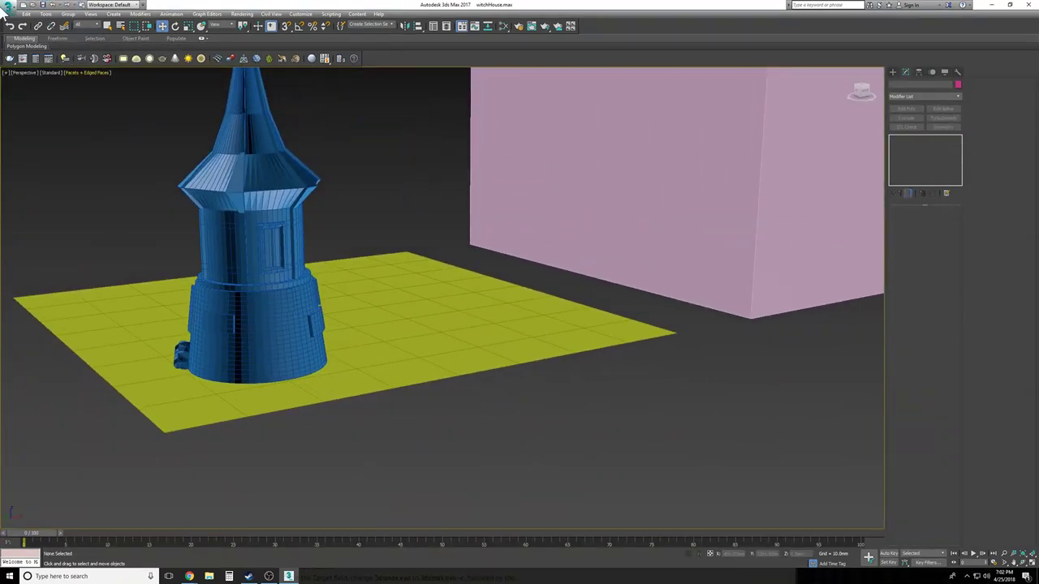
click(9, 10)
click(32, 101)
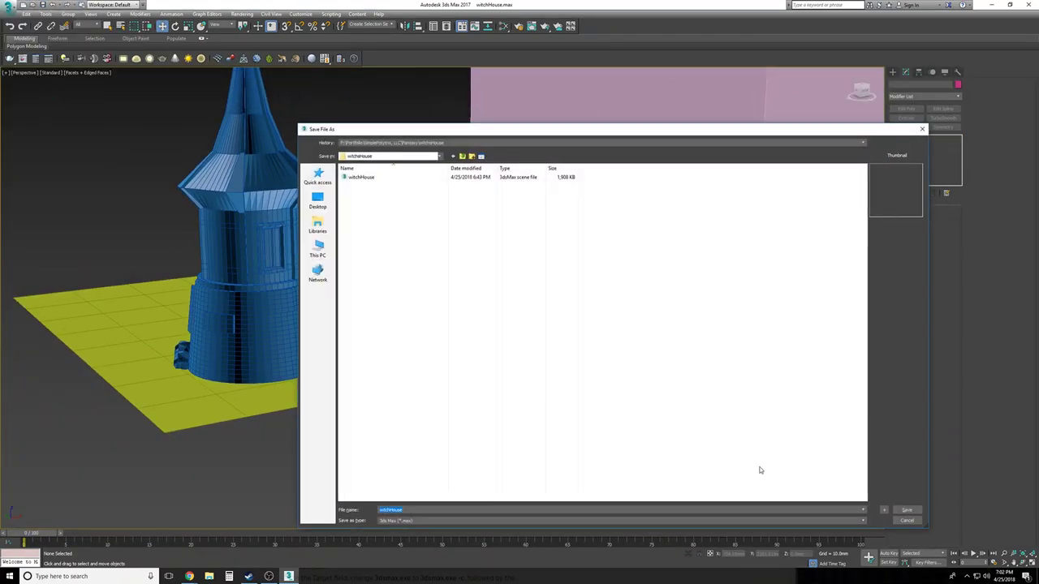
click(906, 509)
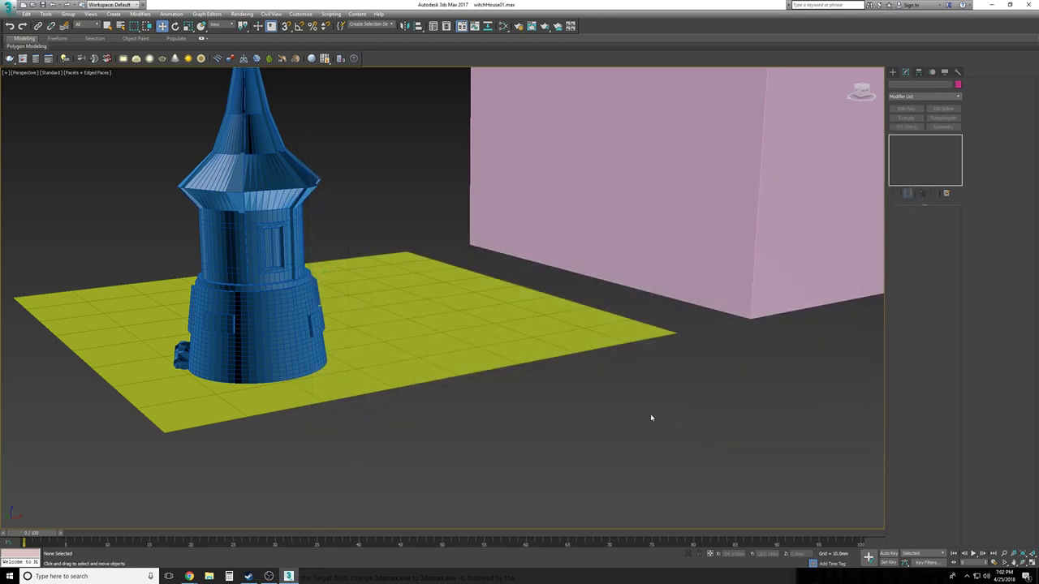
Create a box snapped to the ground grid beside the tower, 25.4 mm long, 76.2 mm wide and about 45.7 mm high
alt+middle_drag(651, 418, 652, 418)
middle_drag(524, 322, 563, 269)
scroll(563, 269, up, 2)
click(894, 73)
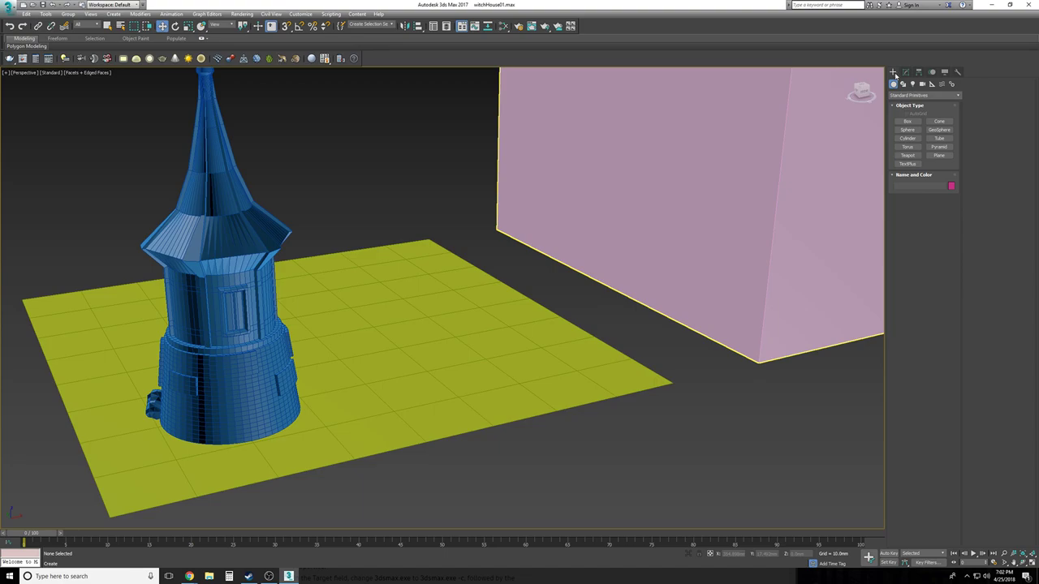
click(908, 121)
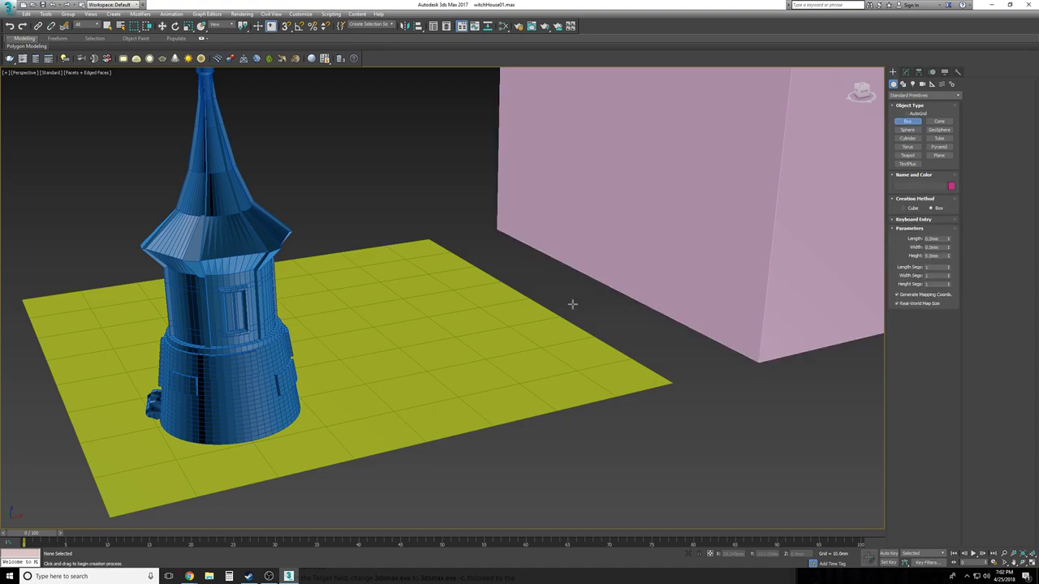
scroll(572, 303, up, 5)
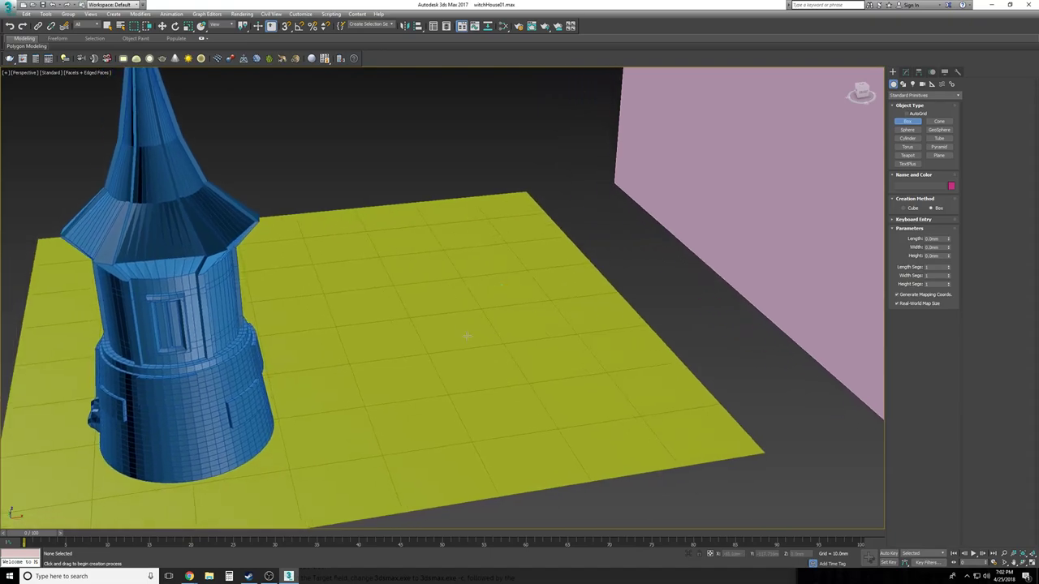
drag(369, 415, 607, 374)
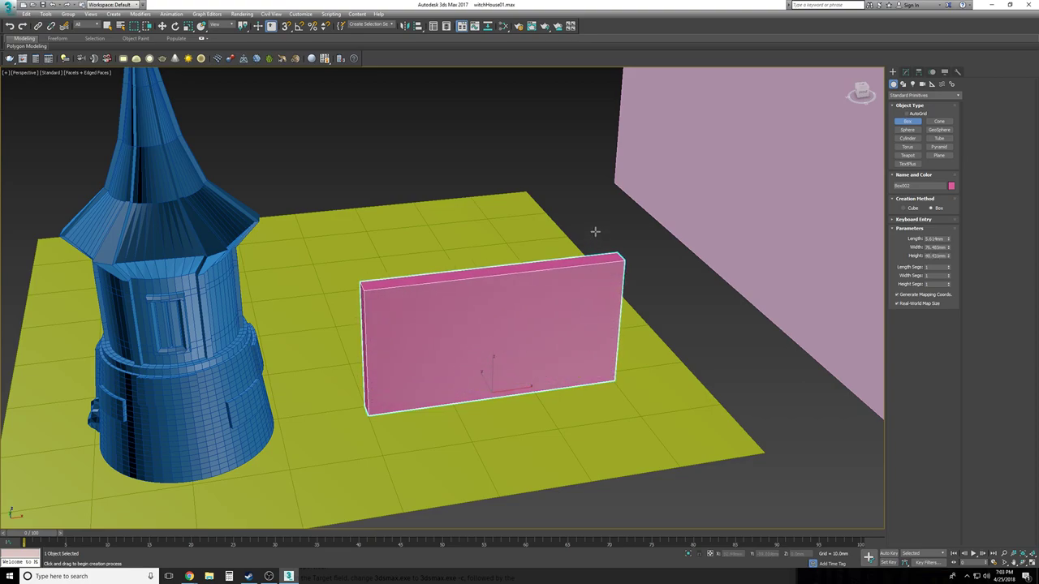
key(Delete)
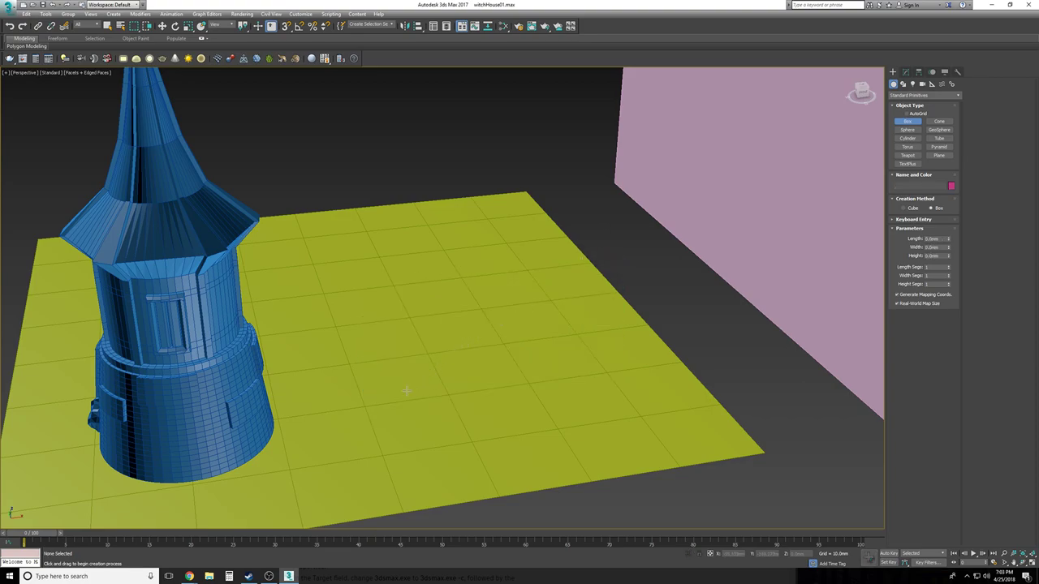
drag(365, 406, 638, 416)
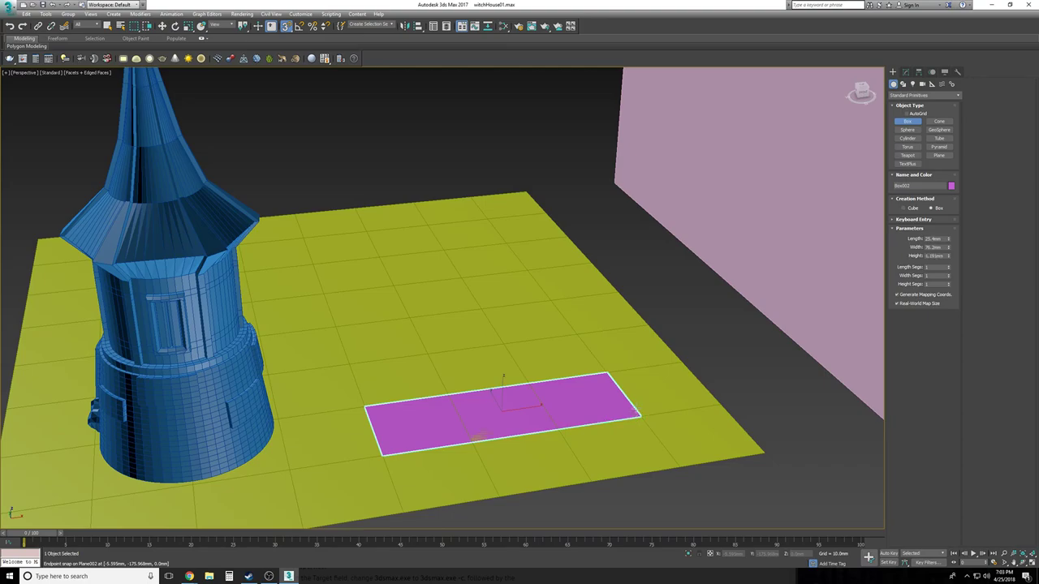
click(639, 265)
key(w)
alt+middle_drag(700, 327, 694, 336)
scroll(694, 335, up, 2)
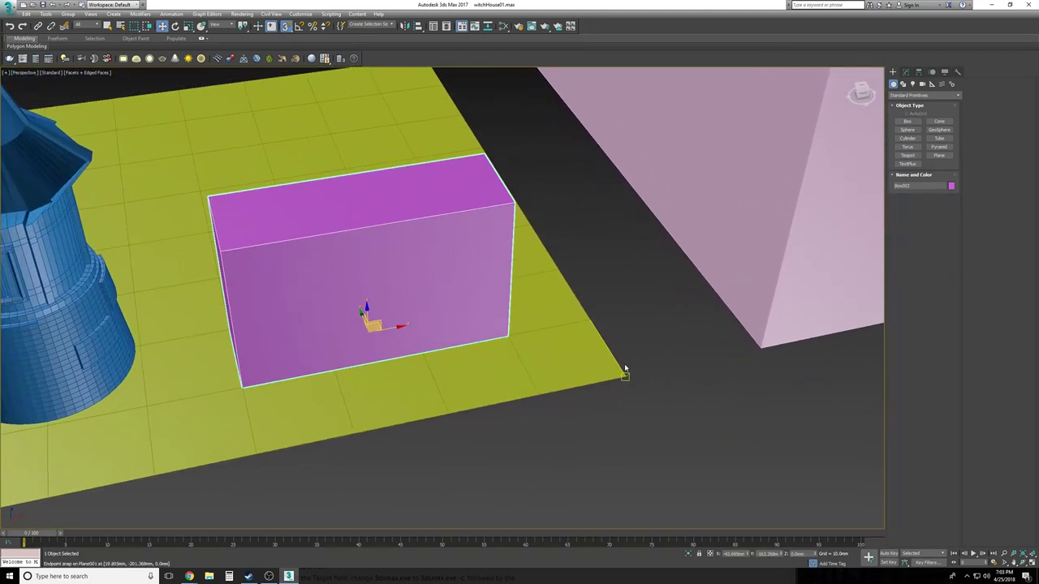
Set the new box's length to 3 mm to make it a thin upright panel
click(905, 71)
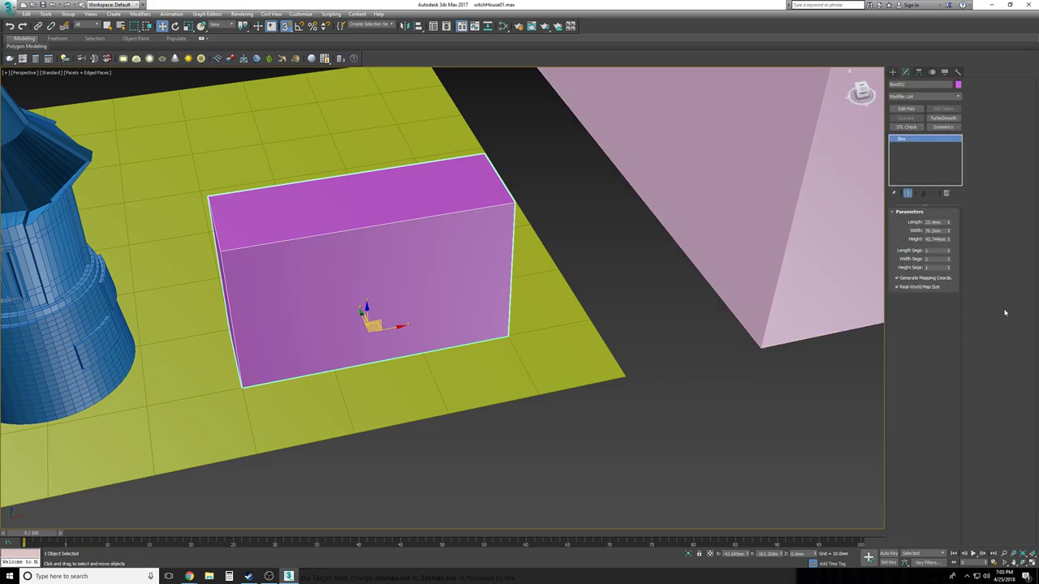
mouse_move(948, 239)
mouse_down()
mouse_move(950, 258)
mouse_move(947, 230)
mouse_move(956, 255)
mouse_up()
key(ctrl+z)
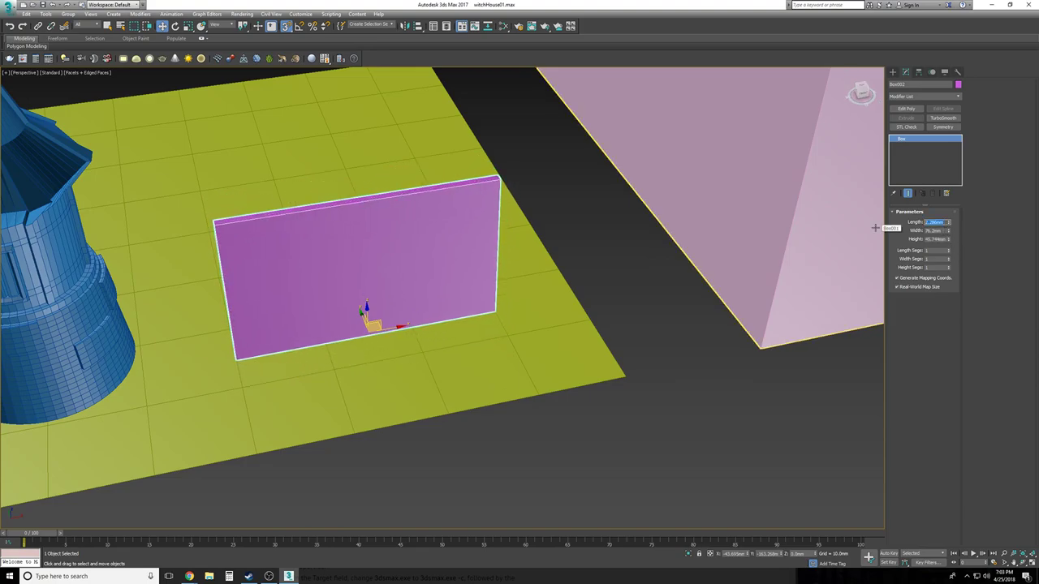
key(Return)
Move the thin panel by its bottom corner with snapping so that it lines up with a ground grid line
scroll(878, 219, up, 2)
alt+middle_drag(879, 219, 556, 433)
scroll(558, 425, up, 2)
right_click(499, 440)
click(497, 444)
drag(493, 445, 593, 403)
click(577, 425)
scroll(577, 425, down, 4)
alt+middle_drag(577, 425, 577, 428)
click(577, 426)
Move the panel by its bottom corner one 25.4 mm grid square toward the ground plane's front edge, then deselect it
click(373, 281)
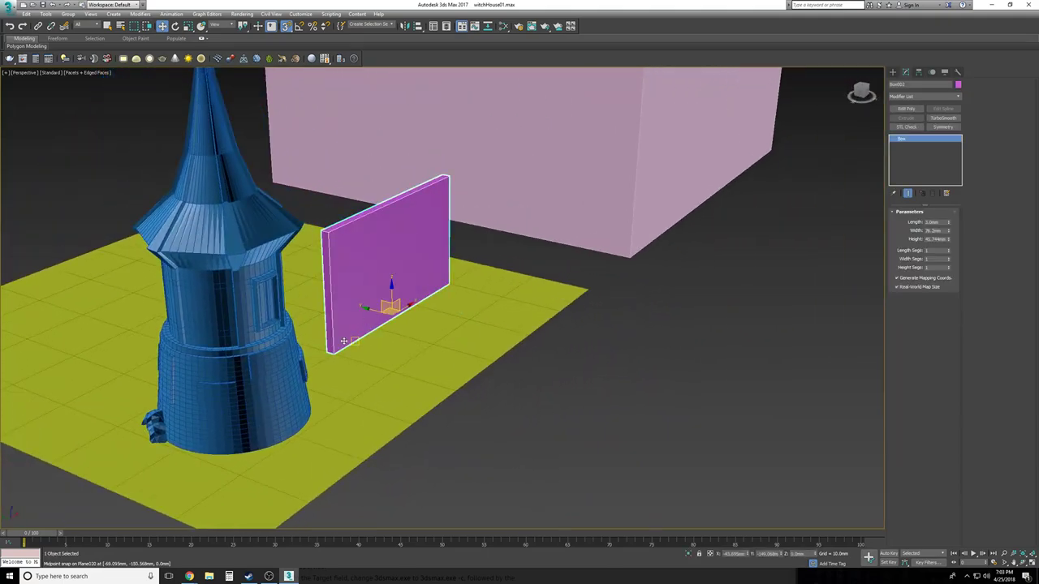
drag(335, 352, 393, 370)
click(606, 423)
scroll(606, 423, down, 2)
alt+middle_drag(605, 423, 606, 424)
scroll(606, 424, down, 2)
scroll(605, 425, up, 4)
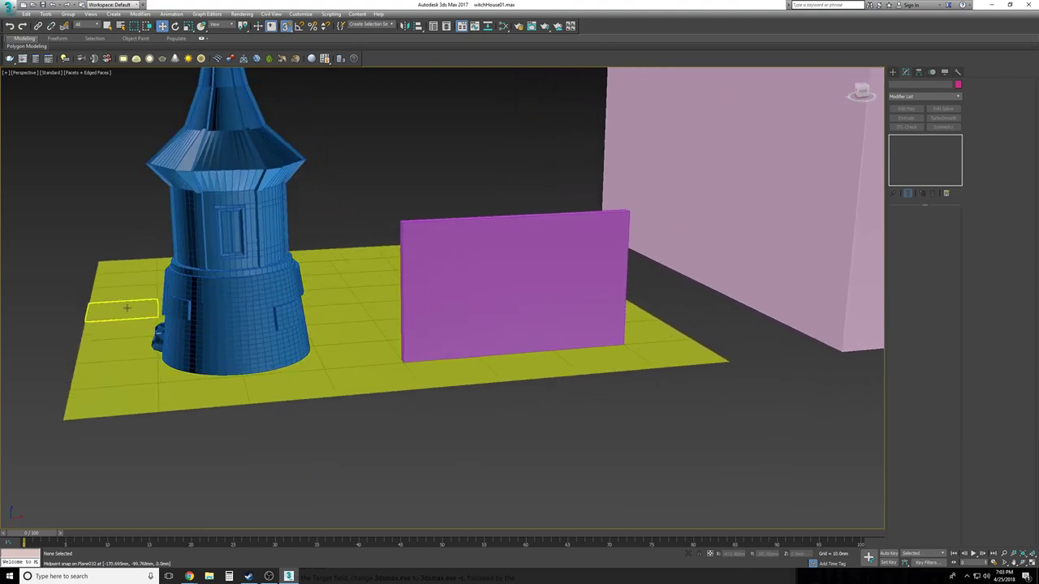
alt+middle_drag(379, 401, 432, 415)
scroll(408, 422, down, 2)
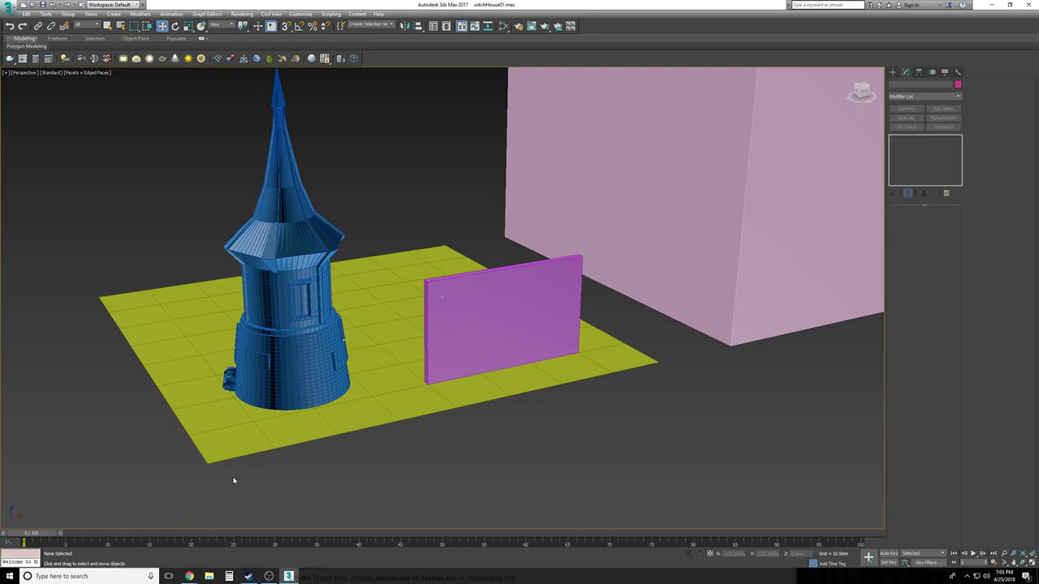
Set the upright panel's width segments to 9
scroll(233, 481, up, 5)
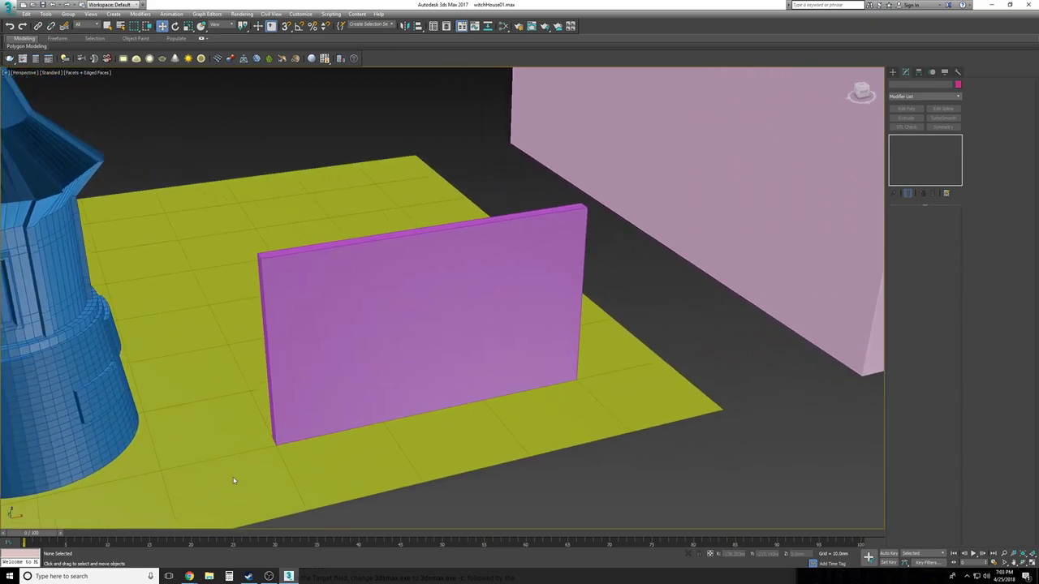
click(547, 327)
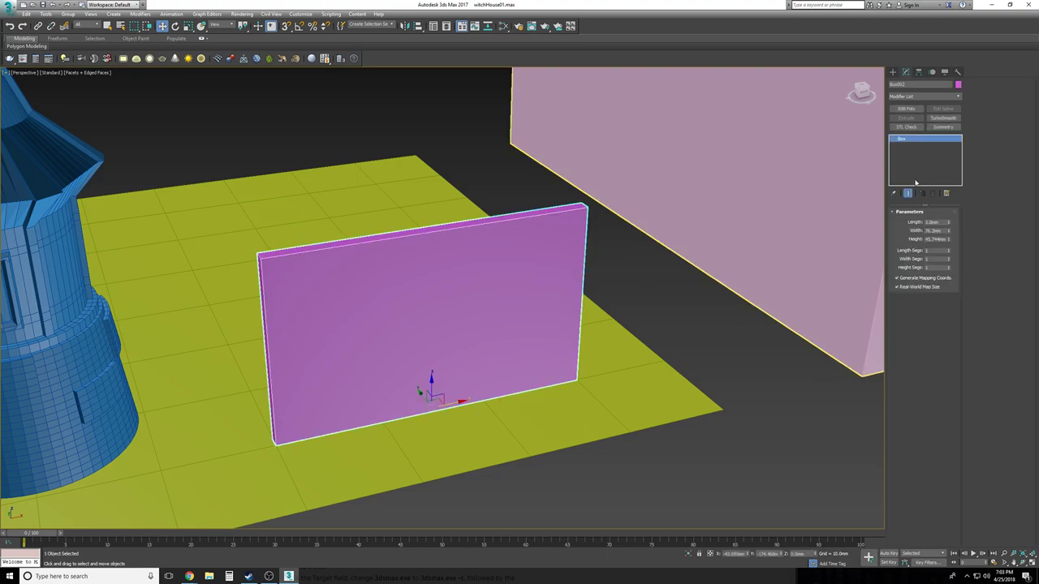
click(947, 250)
click(948, 253)
click(949, 257)
click(949, 258)
click(949, 257)
click(948, 257)
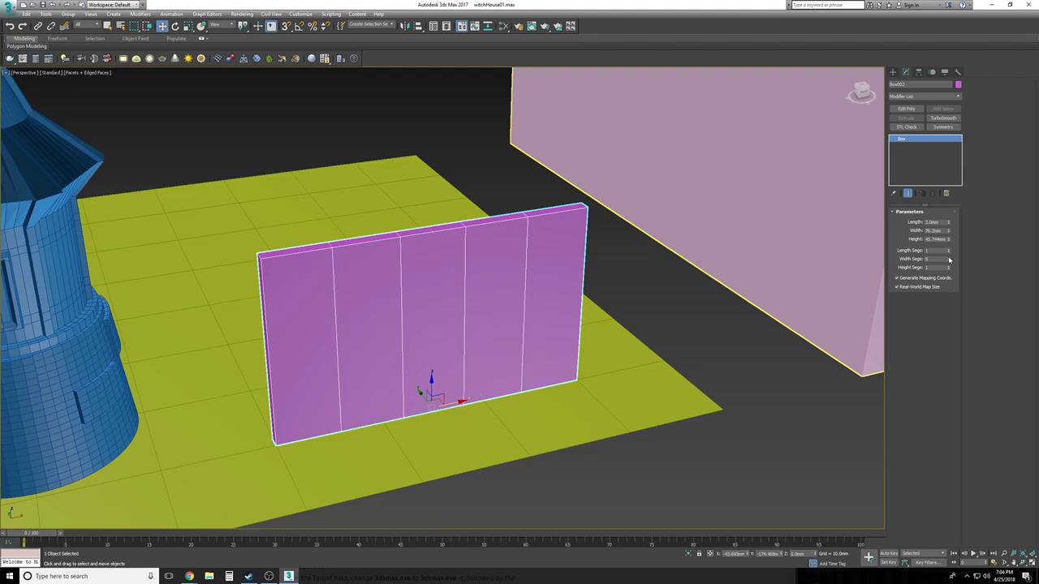
click(949, 257)
click(948, 257)
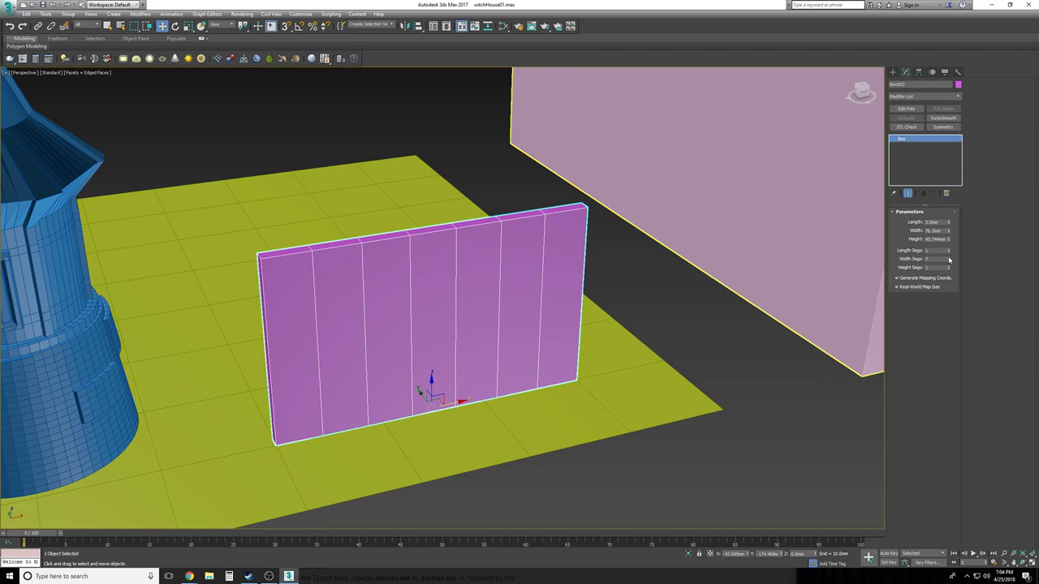
click(948, 257)
click(949, 257)
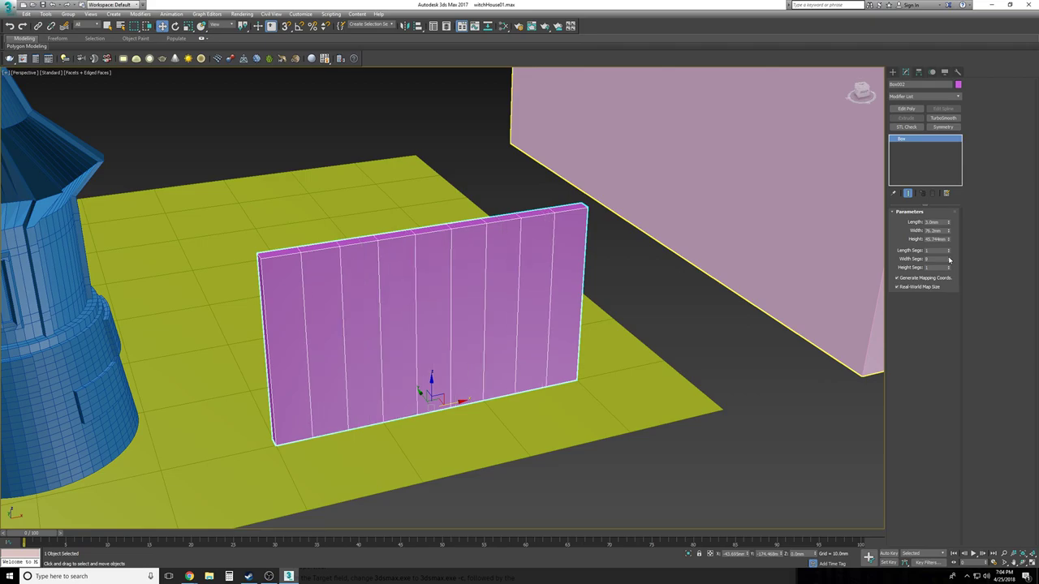
Add an Edit Poly modifier to the panel and start vertex editing in a Front view with shaded edged faces
click(905, 109)
click(901, 138)
key(f)
key(z)
click(917, 146)
scroll(371, 339, up, 1)
scroll(373, 357, down, 4)
key(F3)
key(F4)
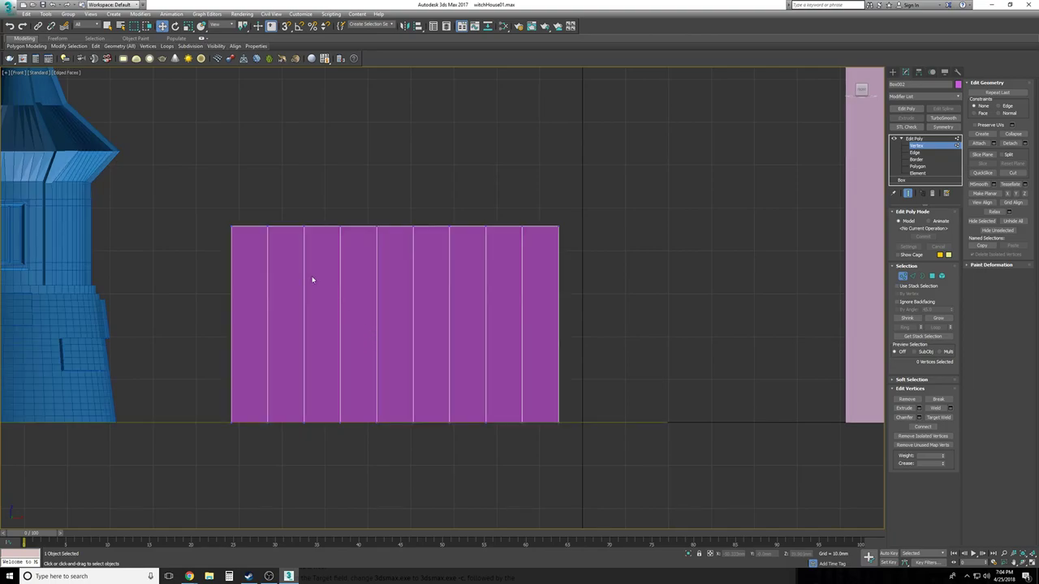
Move the panel's first two inner vertical edge lines toward its left end so they form a narrow strip
drag(300, 444, 321, 446)
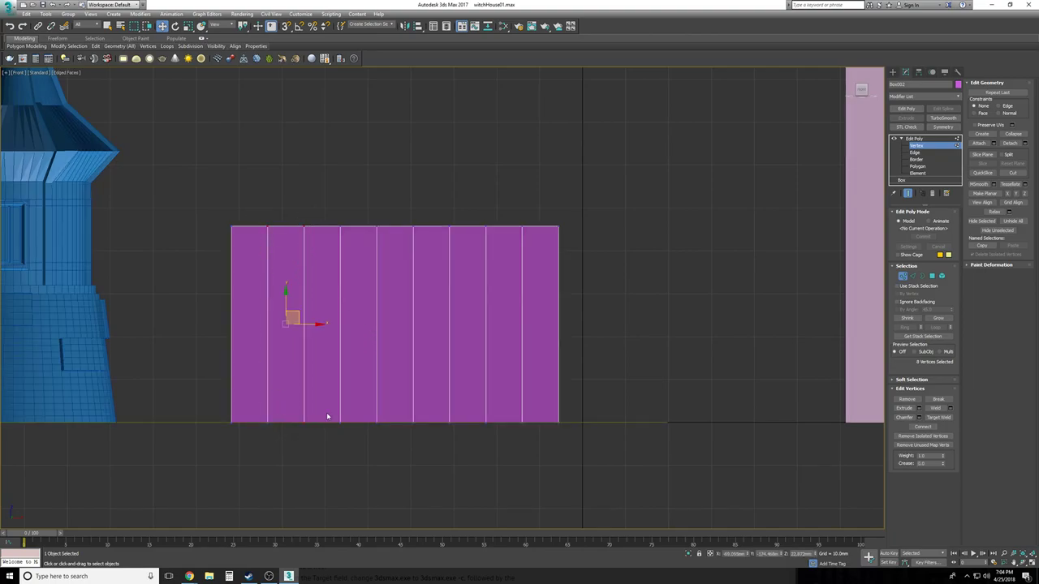
drag(316, 333, 303, 325)
drag(271, 204, 308, 467)
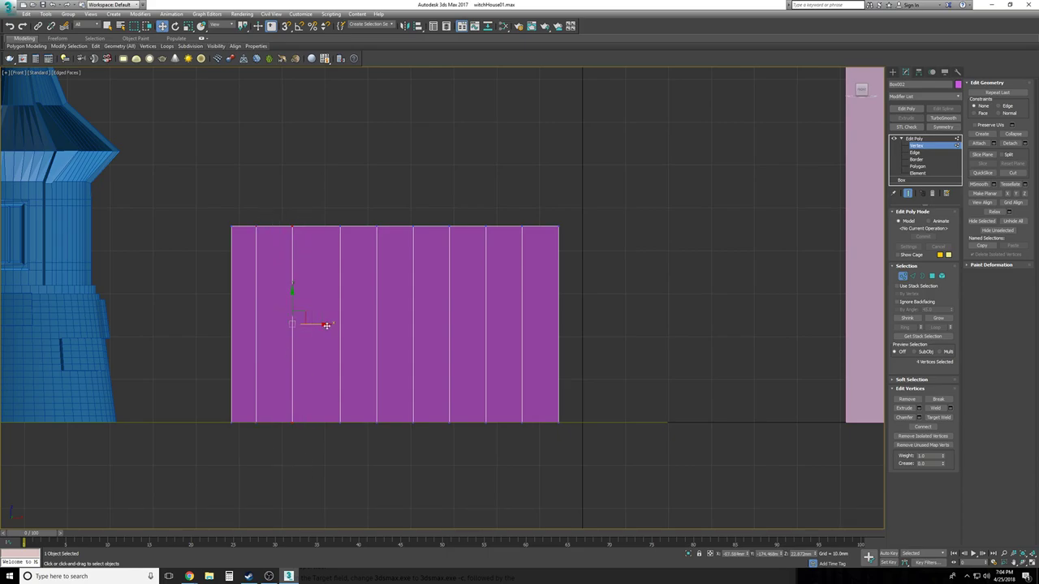
click(325, 327)
drag(285, 206, 318, 465)
drag(323, 325, 297, 324)
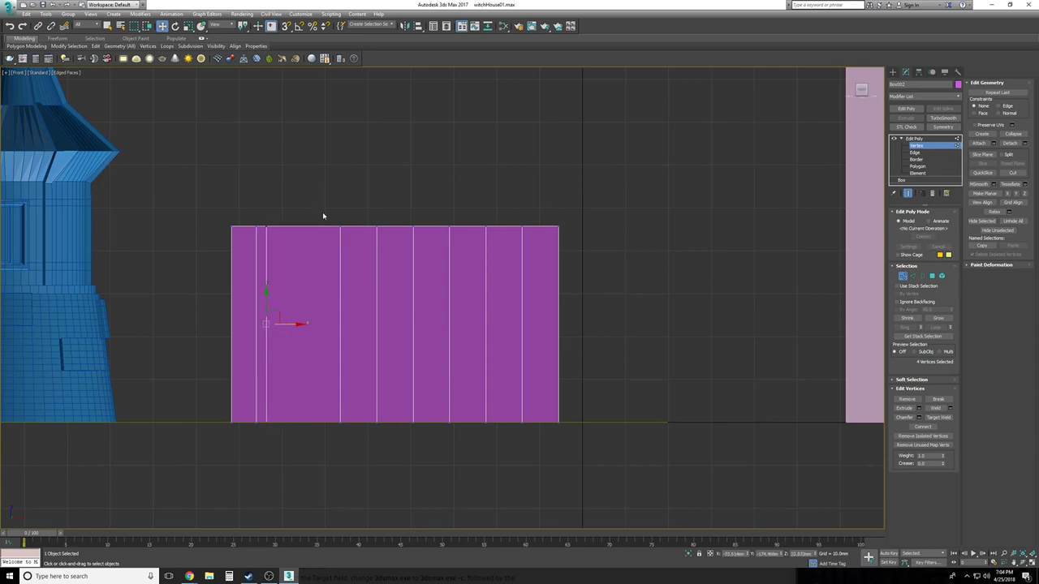
Bring the third and fourth inner edge lines close together and move them as a second narrow strip beside the first
drag(351, 438, 351, 438)
drag(367, 325, 392, 325)
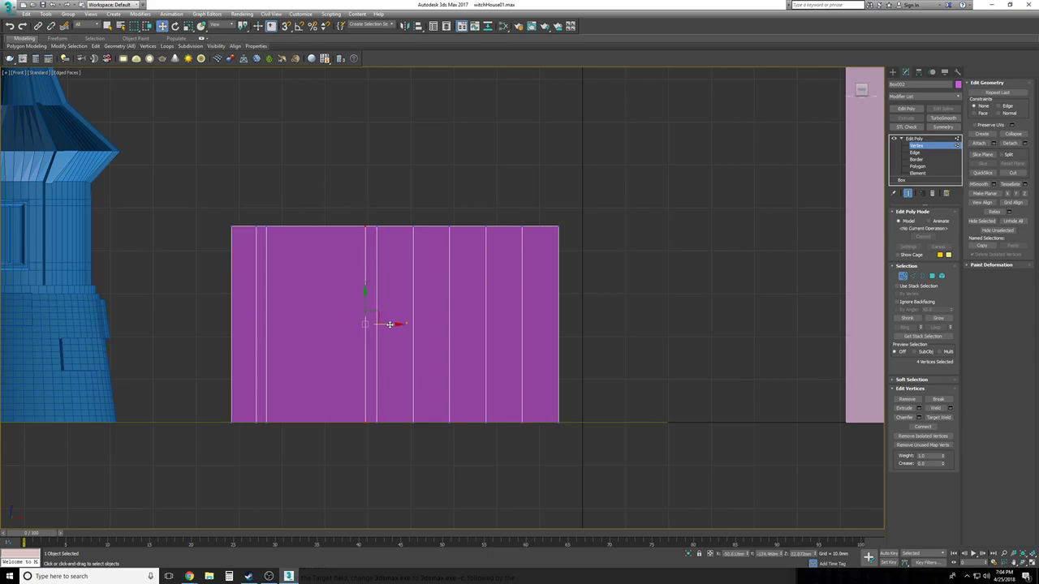
drag(376, 461, 377, 460)
drag(399, 325, 325, 334)
click(365, 385)
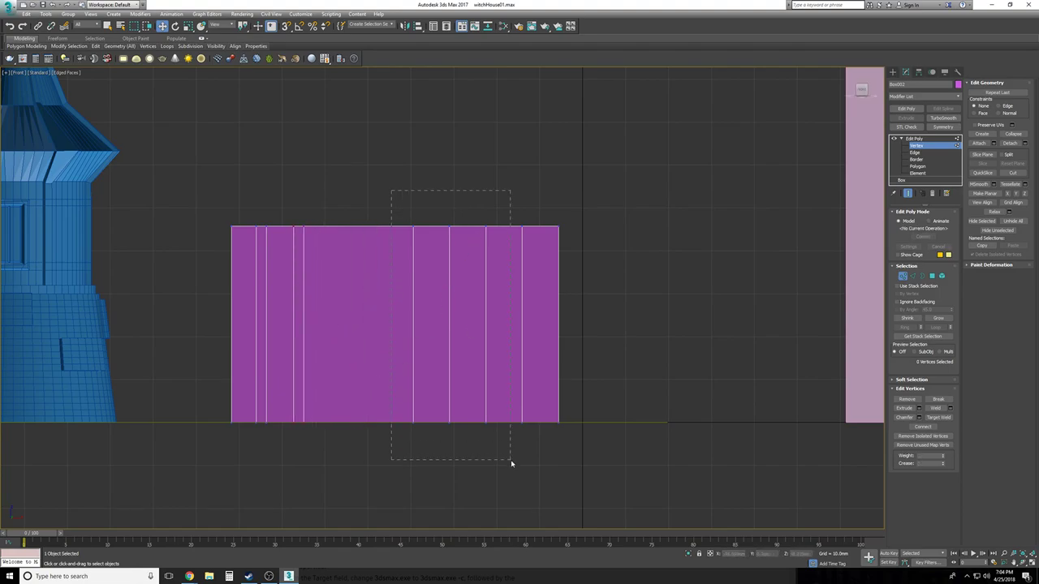
Shift the four remaining inner edge lines left and pull the second of them in to form a third narrow strip
drag(510, 463, 531, 458)
drag(498, 326, 425, 327)
drag(386, 380, 386, 380)
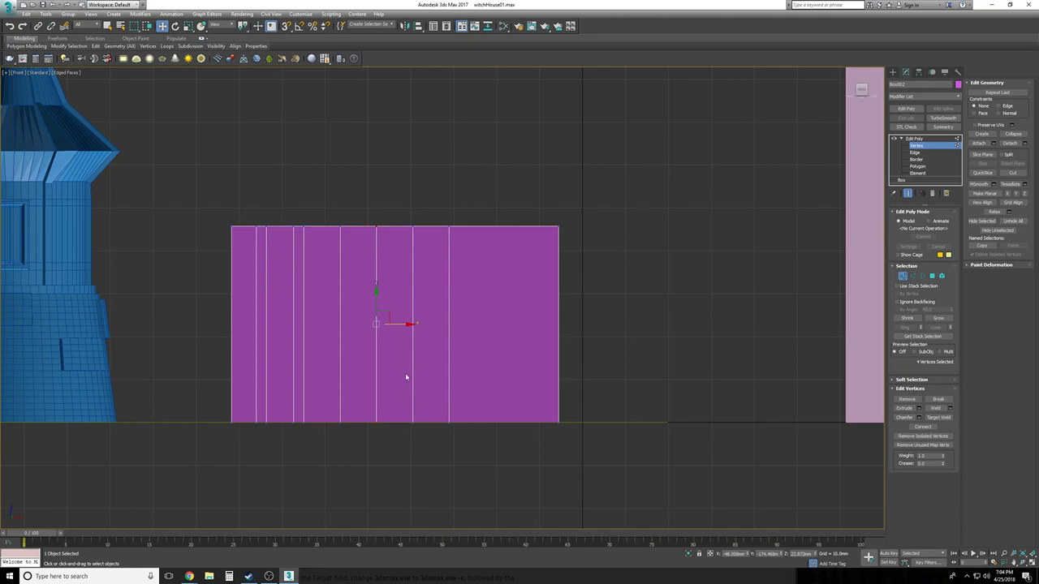
drag(406, 325, 382, 324)
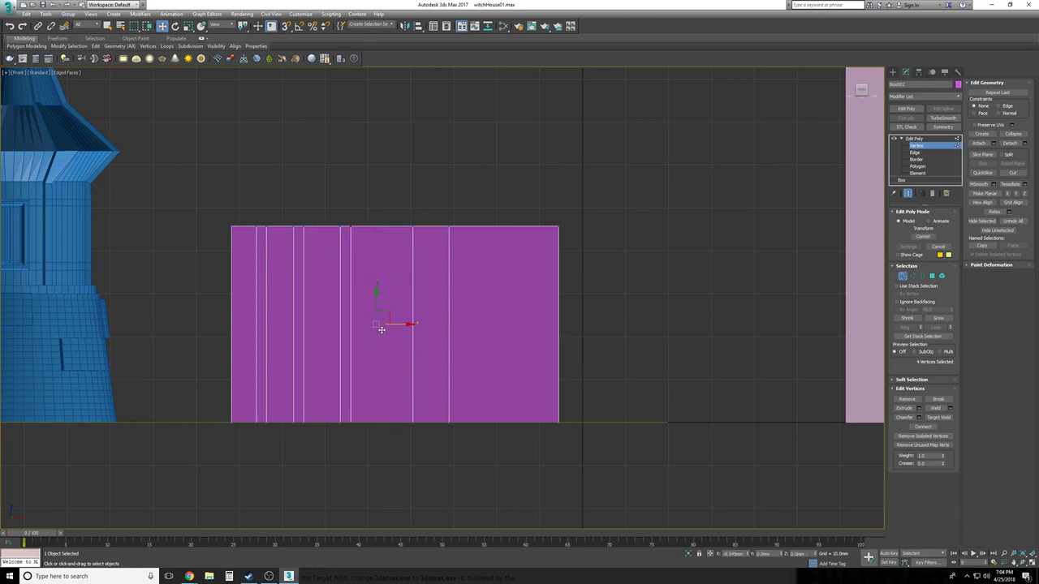
Move the next-to-last inner edge line right to form a fourth narrow strip, and return to the perspective view
drag(426, 436, 430, 457)
drag(442, 324, 470, 327)
click(474, 459)
key(p)
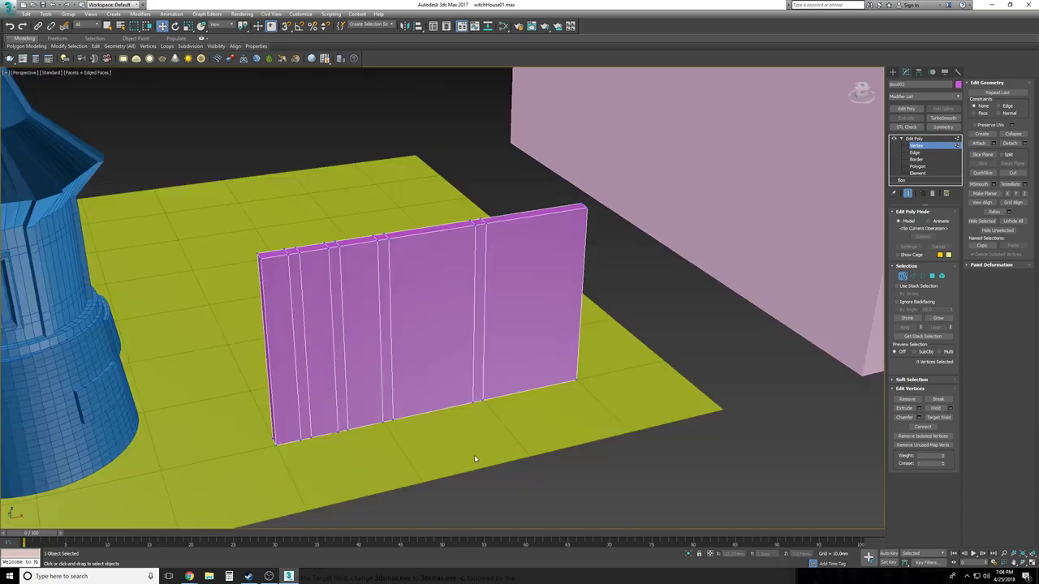
Examine the spacing of the panel's vertical strips from several angles and distances
scroll(474, 460, up, 4)
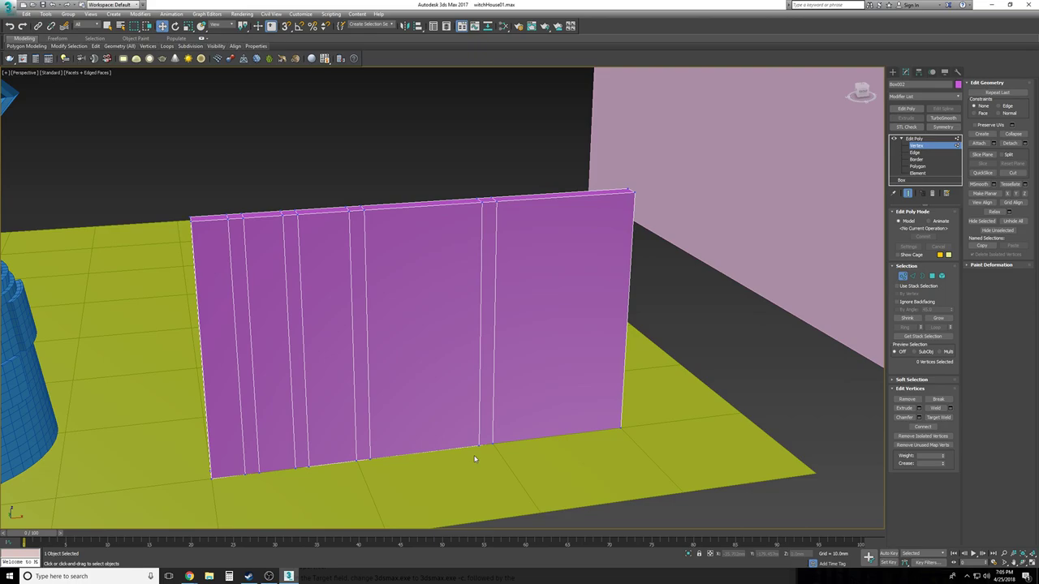
alt+middle_drag(475, 459, 474, 462)
scroll(475, 460, down, 5)
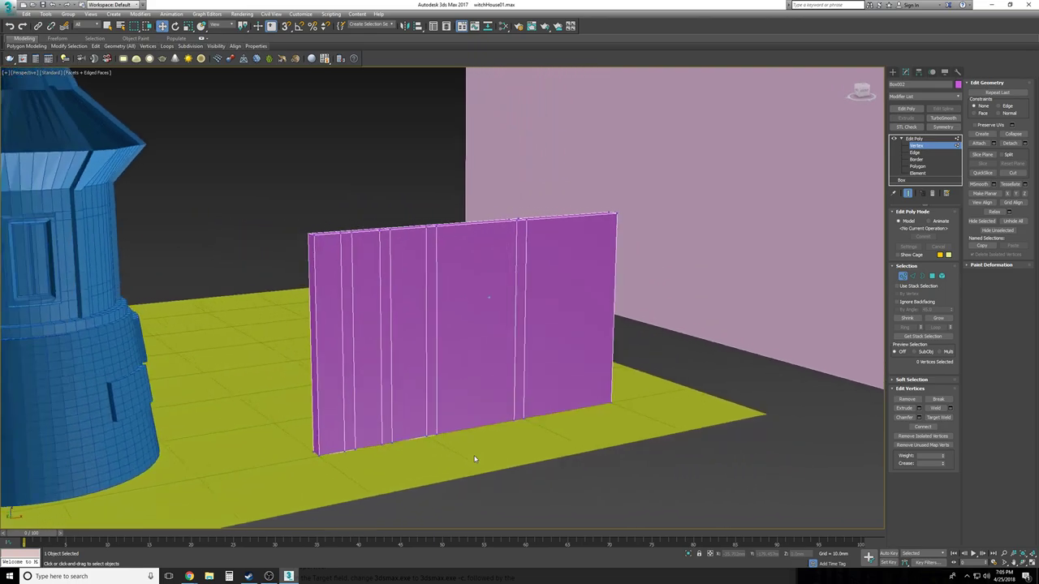
scroll(475, 459, up, 5)
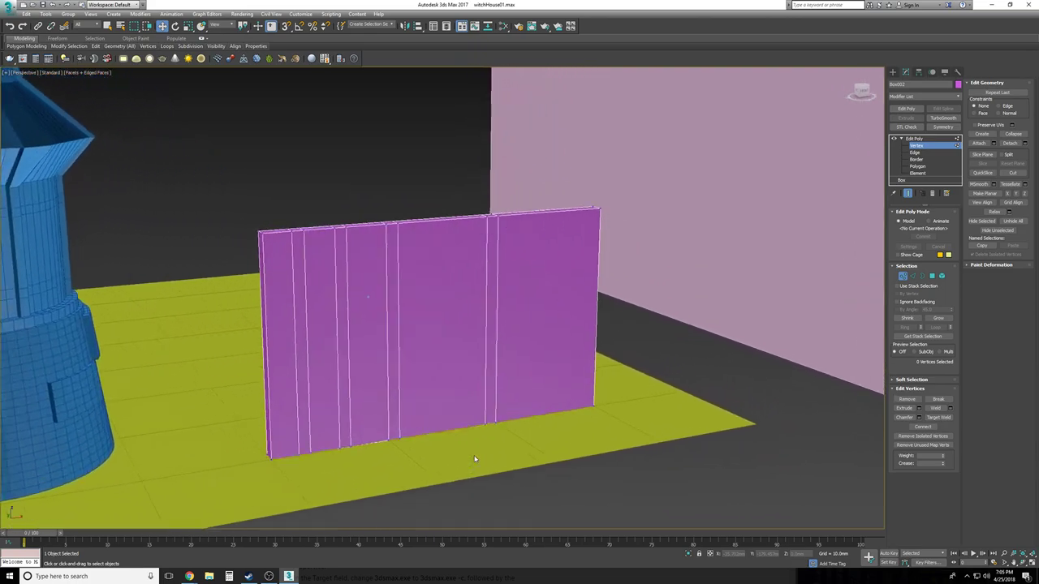
alt+middle_drag(475, 460, 474, 459)
scroll(475, 459, down, 3)
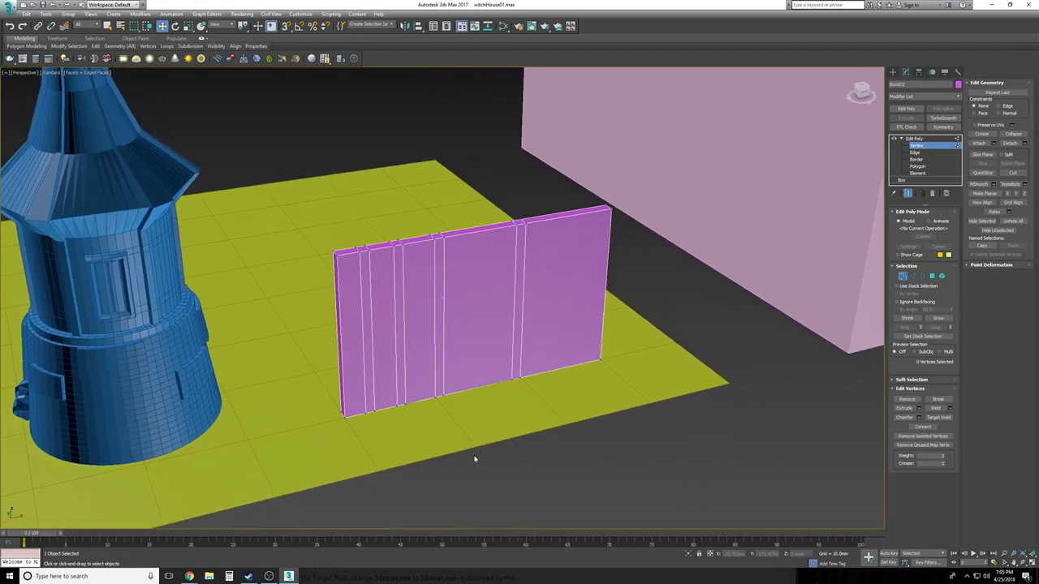
scroll(475, 460, up, 5)
scroll(475, 459, up, 2)
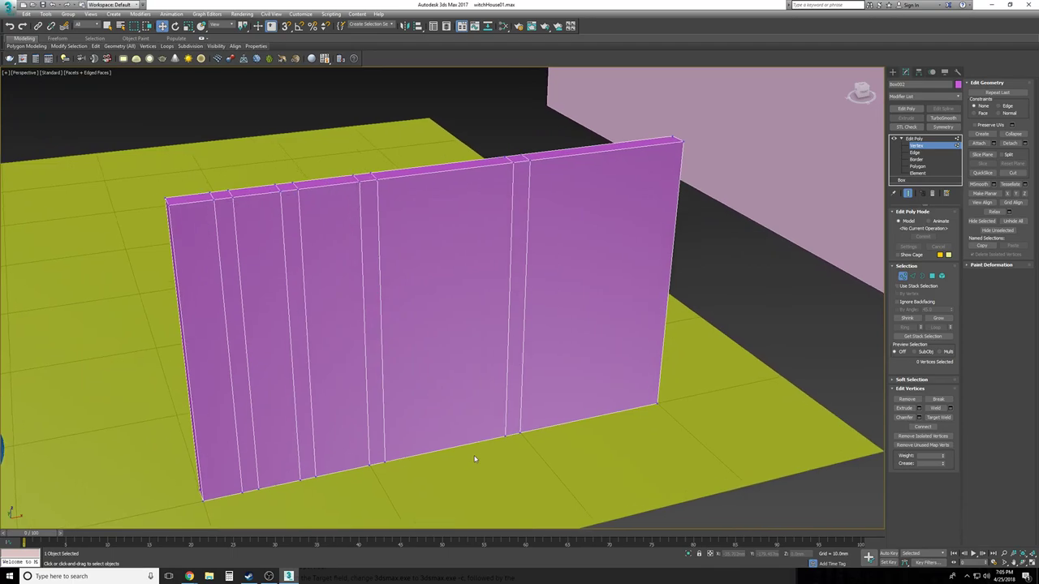
scroll(474, 459, down, 1)
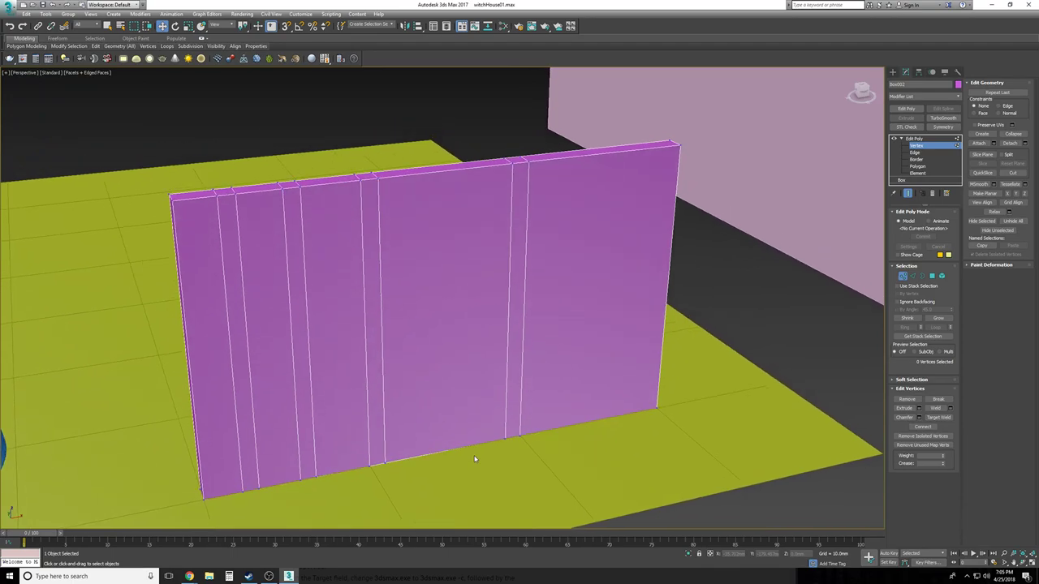
scroll(435, 504, down, 1)
alt+middle_drag(436, 504, 552, 430)
scroll(552, 430, down, 1)
Connect all the panel's vertical edges with one horizontal edge loop across the lower quarter
click(916, 153)
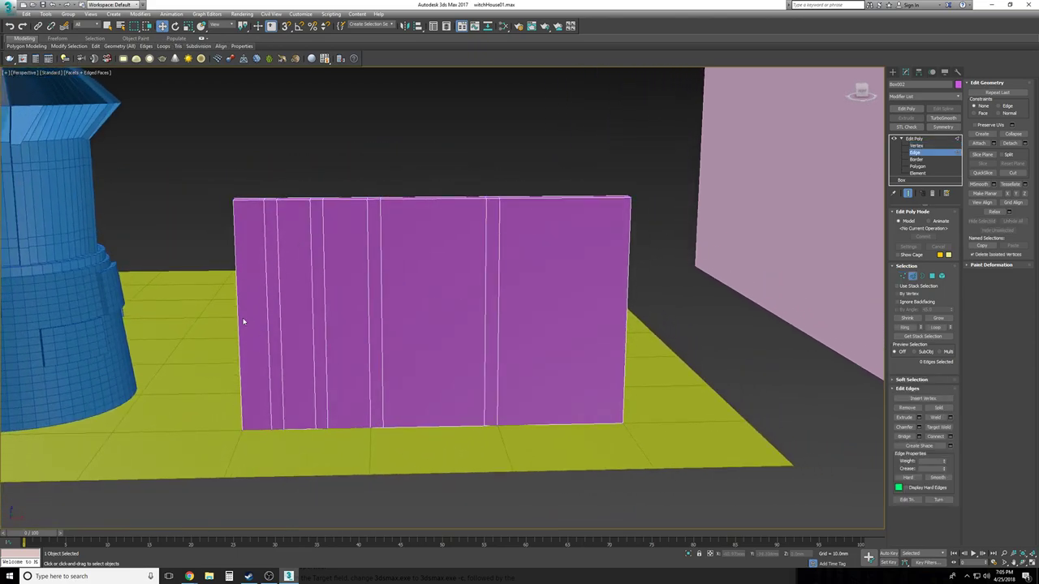
alt+middle_drag(196, 284, 195, 282)
drag(710, 324, 709, 321)
mouse_move(709, 321)
alt+middle_down()
mouse_move(703, 332)
mouse_move(714, 325)
alt+middle_up()
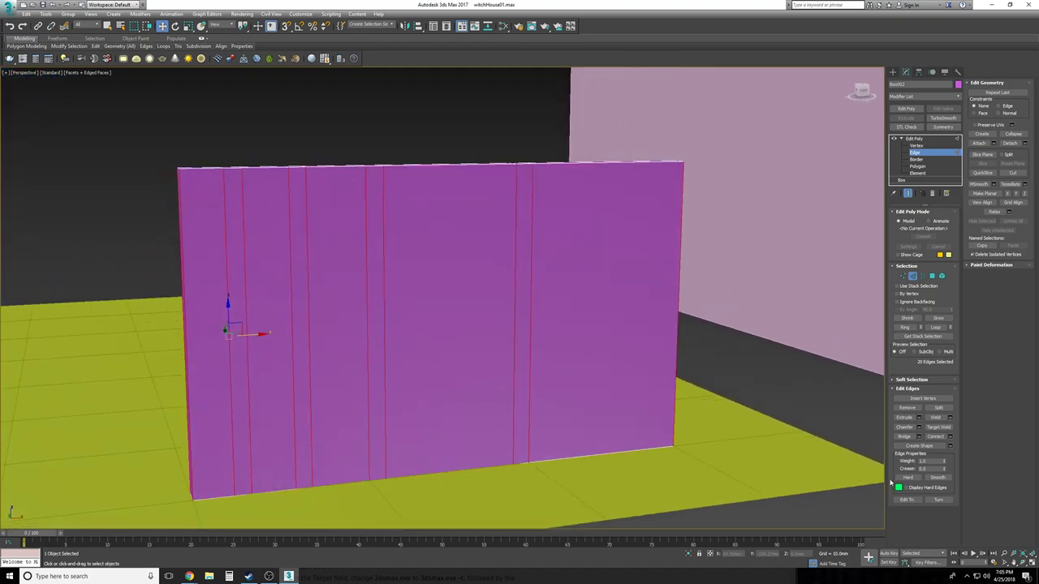
click(950, 437)
alt+middle_drag(611, 442, 578, 429)
scroll(538, 318, down, 1)
drag(521, 291, 519, 376)
scroll(522, 378, down, 2)
alt+middle_drag(520, 377, 521, 379)
drag(522, 292, 521, 290)
click(520, 303)
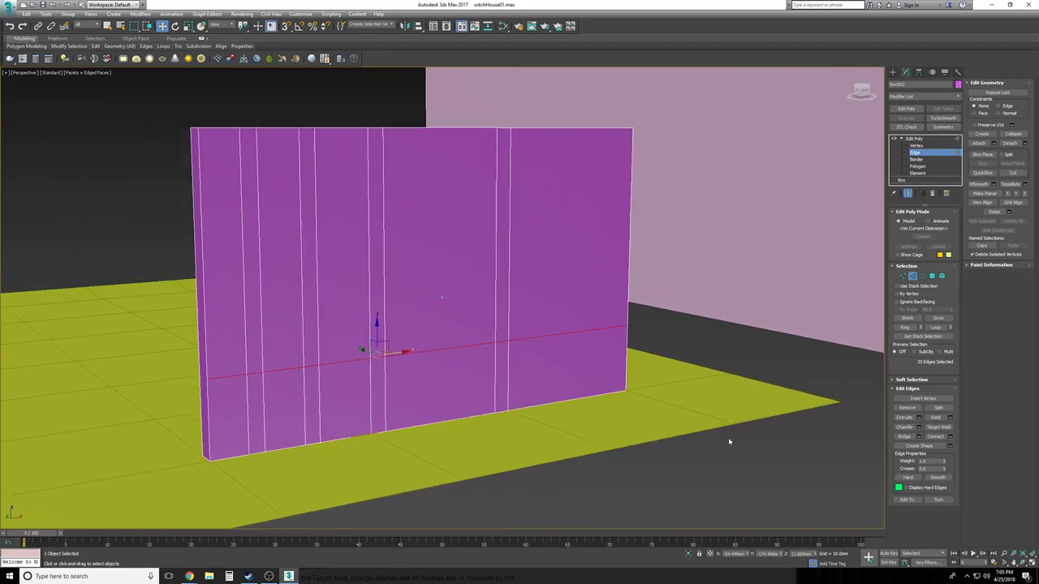
scroll(727, 439, down, 2)
click(720, 456)
Connect the vertical edges above the lower loop with another horizontal edge loop, placed about a quarter of the way down from the panel's upper edge
scroll(719, 465, up, 3)
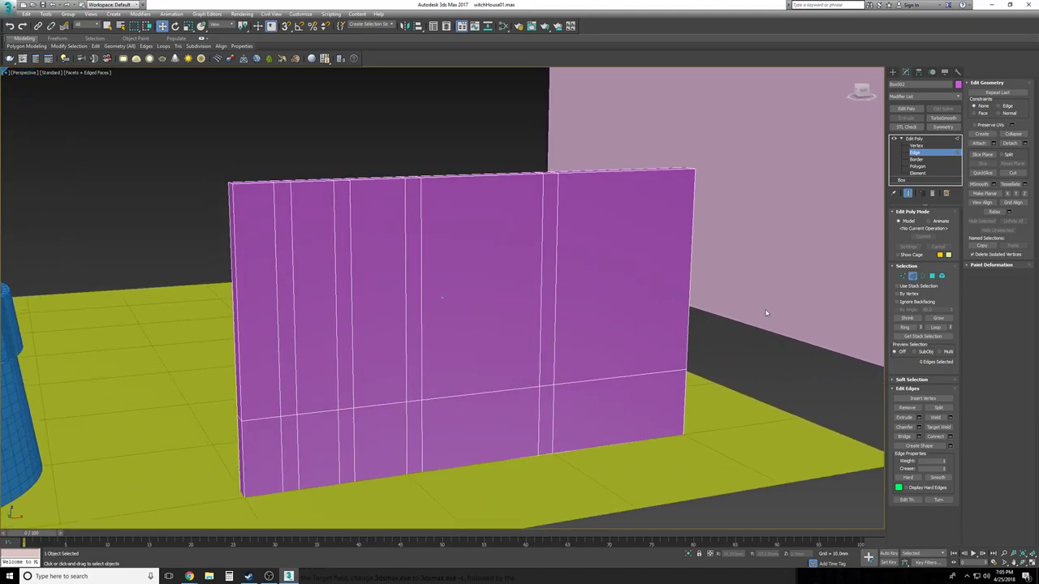
alt+middle_drag(765, 310, 780, 298)
drag(780, 299, 174, 257)
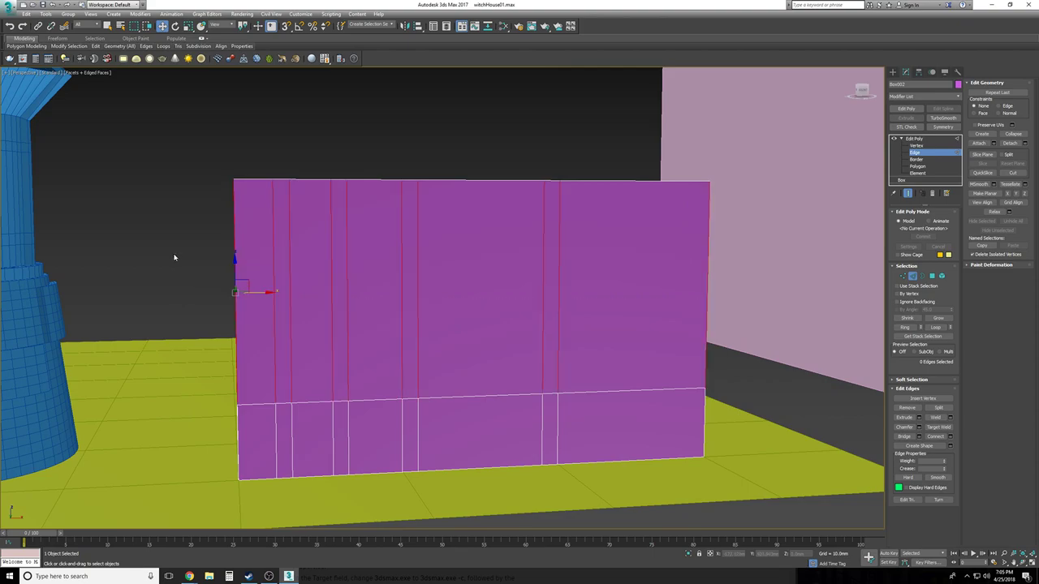
click(952, 438)
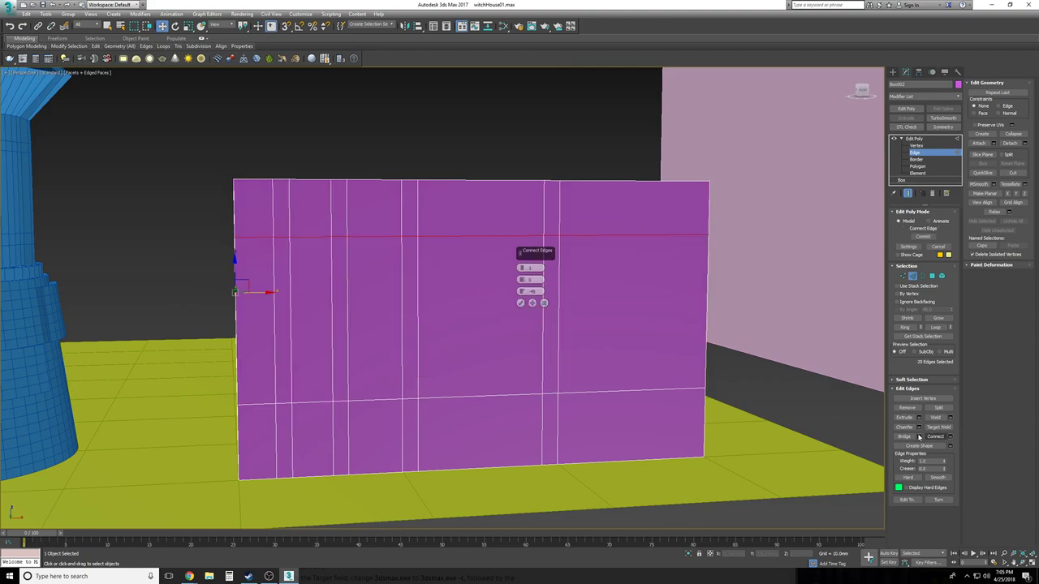
click(520, 304)
click(420, 160)
Connect the vertical edges between the two horizontal loops with a third loop, slid upward to sit closer to the upper one
scroll(421, 159, down, 1)
alt+middle_drag(420, 160, 407, 226)
scroll(408, 227, up, 1)
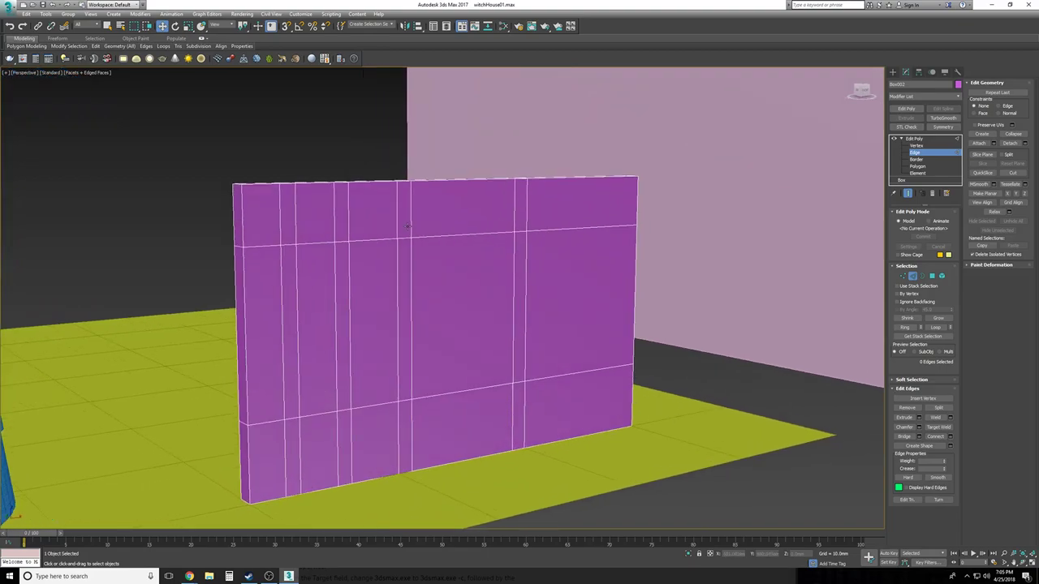
alt+middle_drag(407, 226, 167, 257)
drag(147, 251, 848, 303)
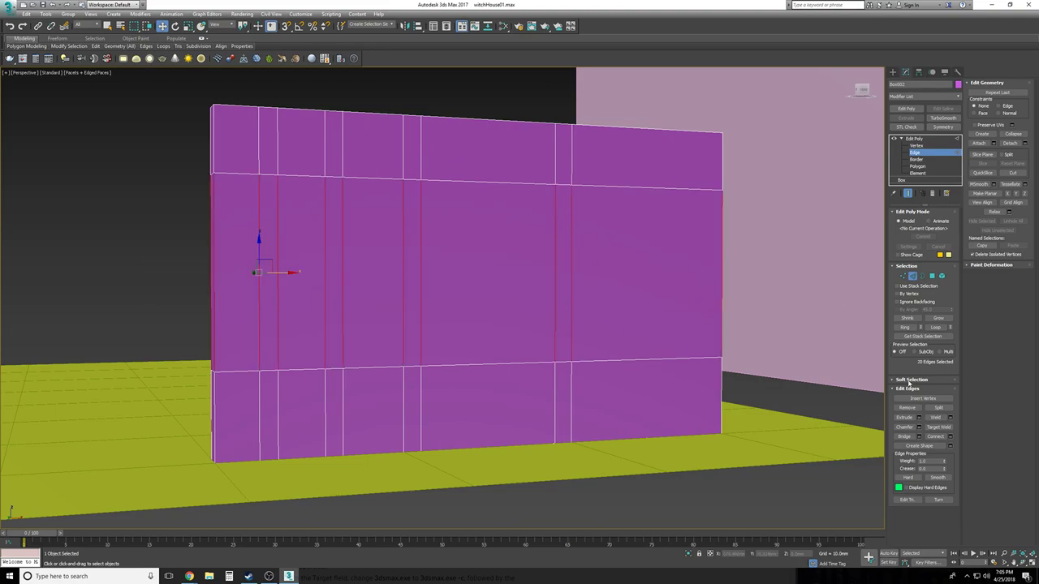
click(950, 439)
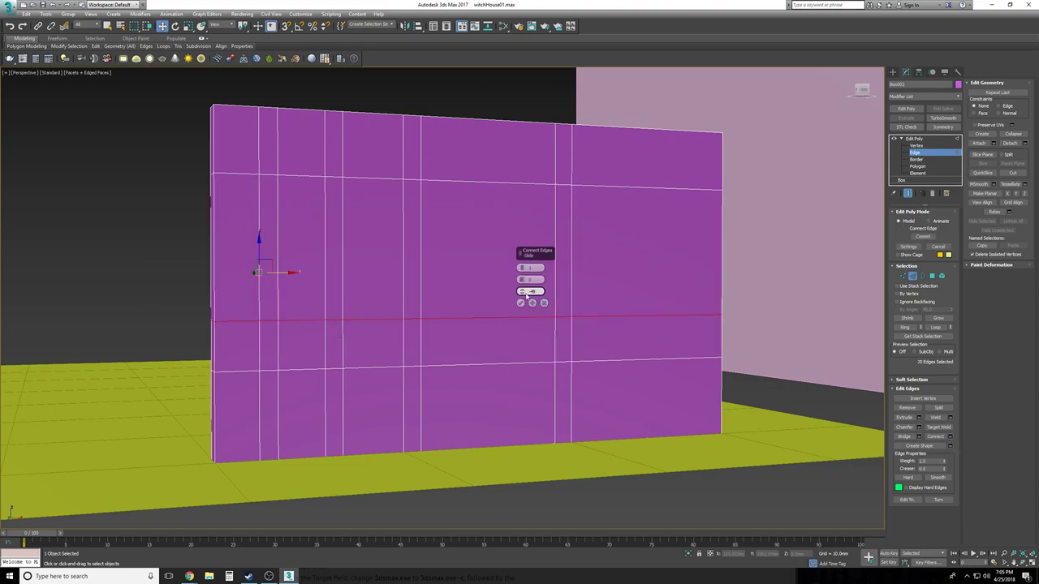
drag(520, 291, 509, 228)
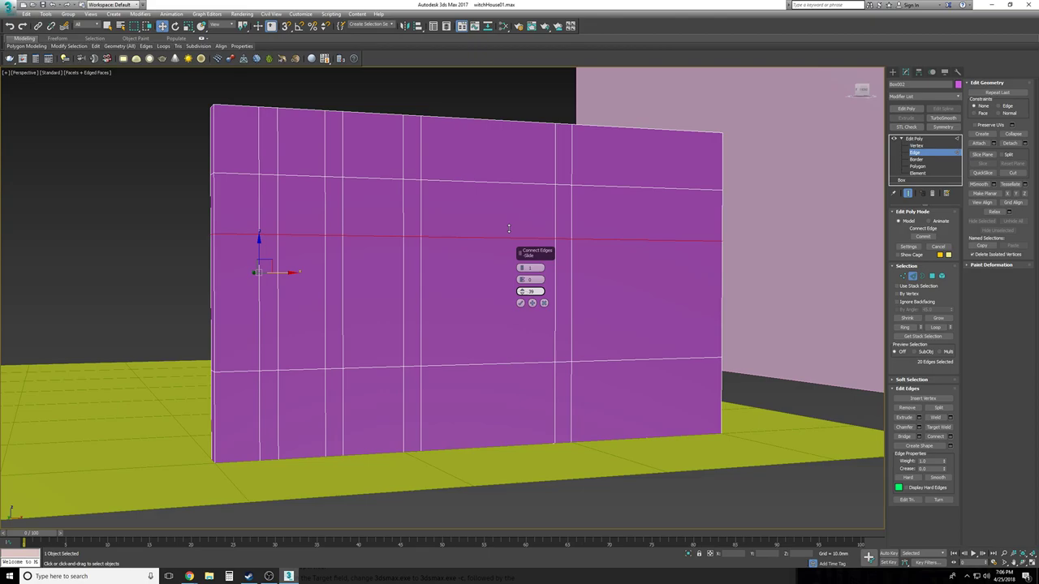
scroll(509, 228, down, 3)
scroll(511, 232, up, 8)
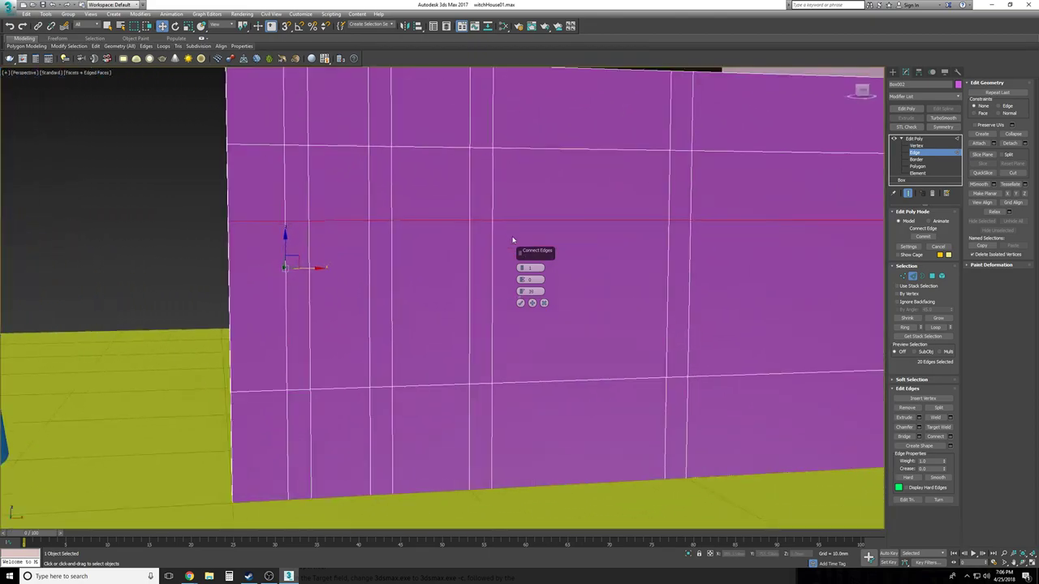
click(521, 303)
Connect the vertical edges between the two upper loops with a slide of 57, forming a narrow horizontal strip just above the lower of them
scroll(504, 306, down, 4)
alt+middle_drag(503, 306, 494, 281)
drag(150, 215, 362, 233)
drag(233, 242, 169, 259)
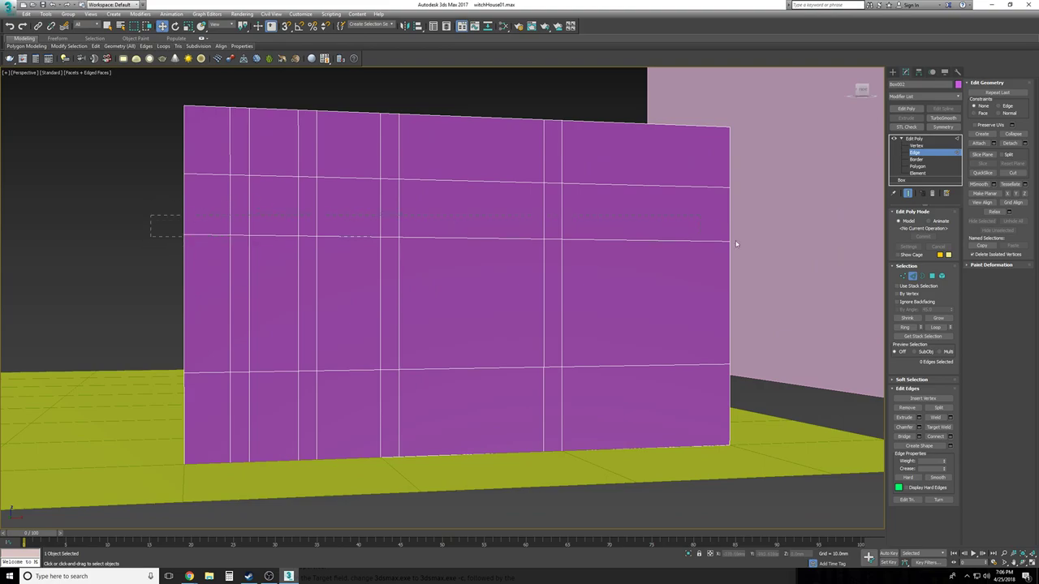
drag(814, 225, 814, 228)
click(950, 437)
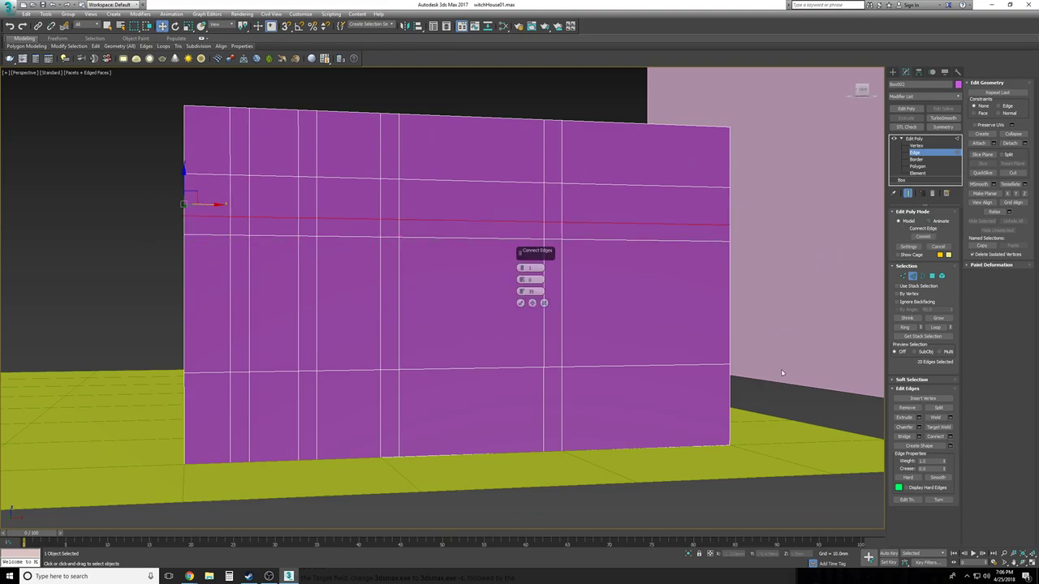
alt+middle_drag(522, 307, 526, 310)
drag(522, 292, 519, 263)
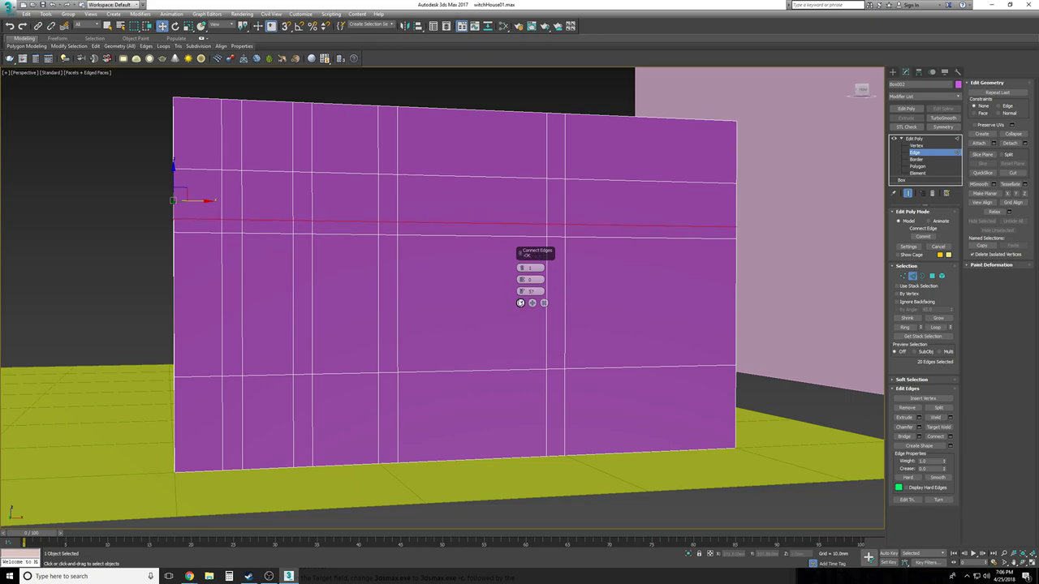
click(520, 302)
Connect the vertical edges of the tall middle band with a slide of -84, forming a narrow horizontal strip above the lowest loop
alt+middle_drag(211, 358, 134, 316)
click(132, 315)
drag(863, 338, 863, 338)
click(950, 437)
alt+middle_drag(503, 316, 520, 291)
drag(521, 292, 518, 431)
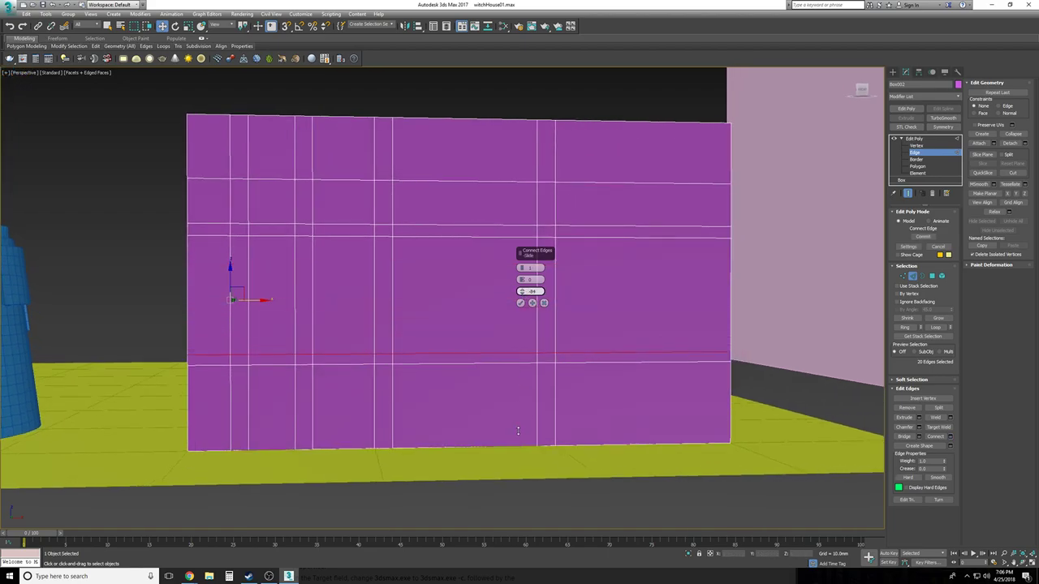
click(520, 303)
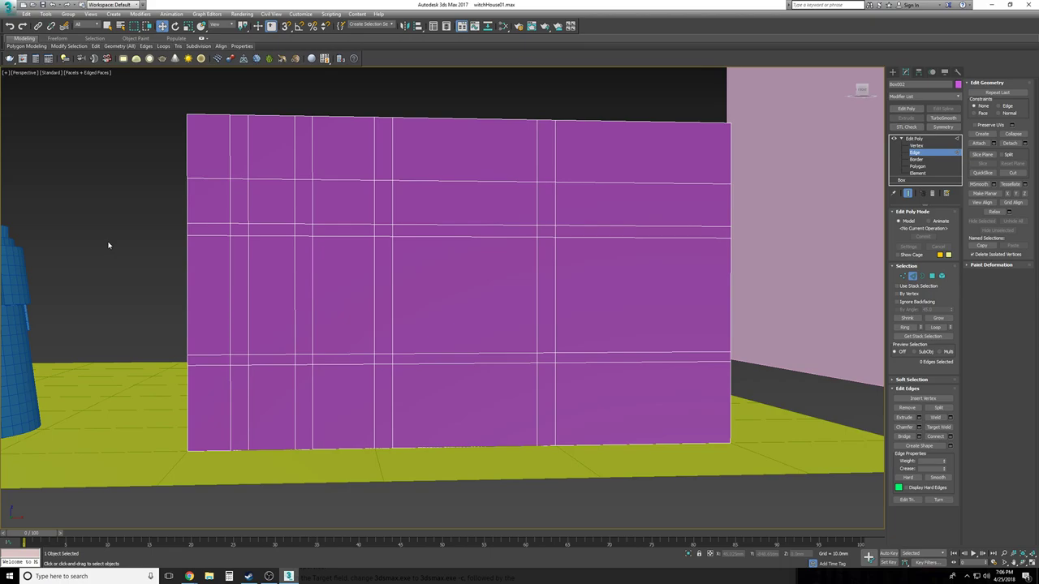
alt+middle_drag(109, 246, 108, 244)
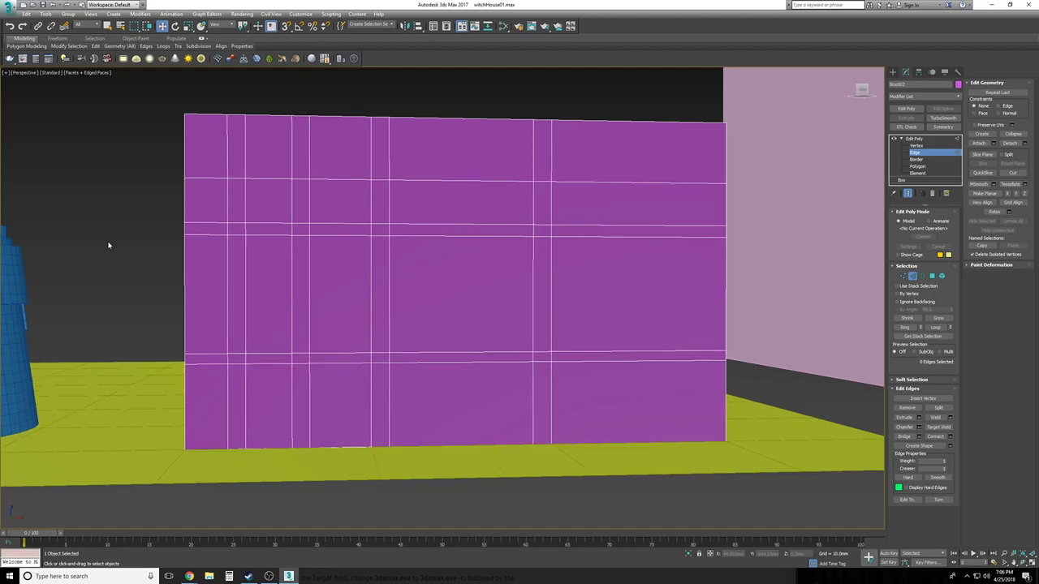
alt+middle_drag(300, 277, 300, 278)
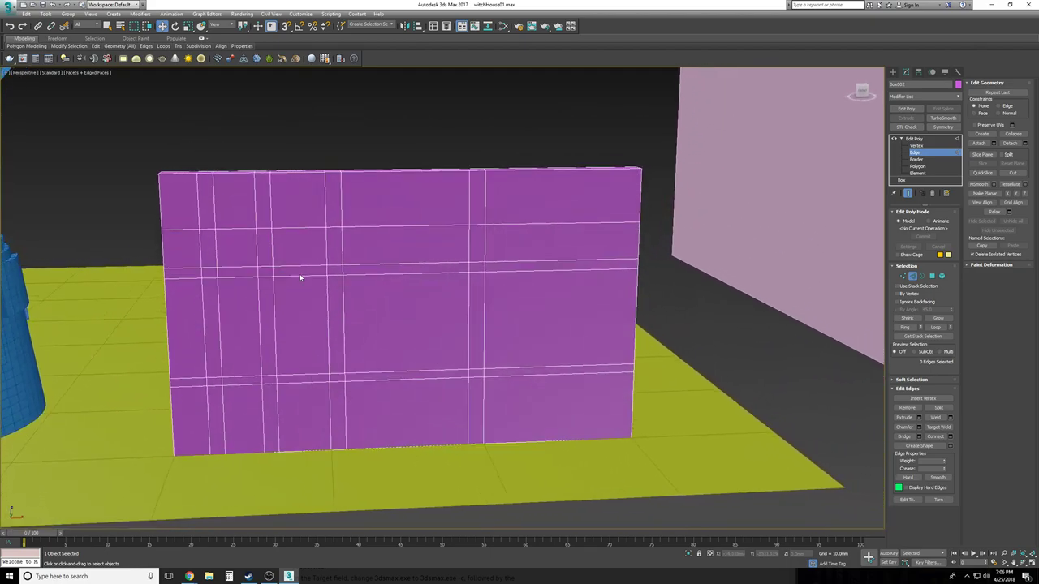
scroll(534, 465, down, 4)
scroll(535, 466, up, 3)
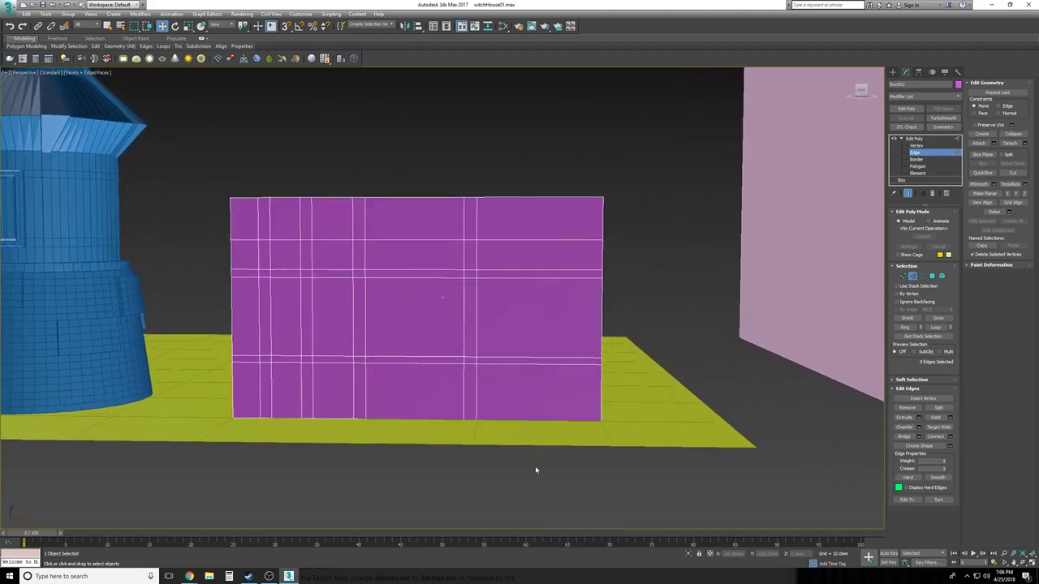
Leave edge editing and create a reference cylinder with radius 12.5 mm and height 25 mm in front of the panel
key(F3)
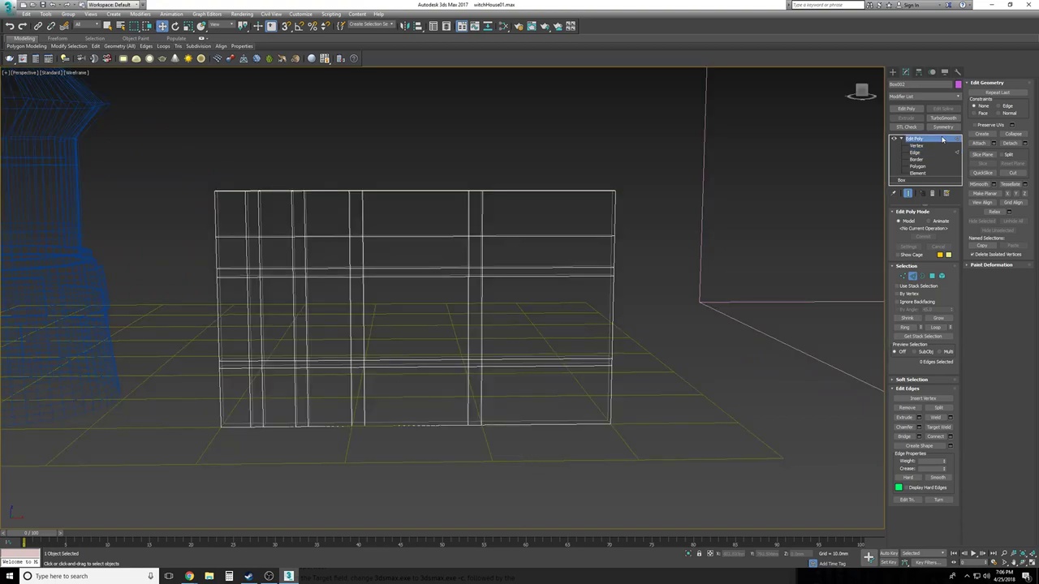
click(943, 139)
click(902, 140)
click(729, 184)
click(893, 73)
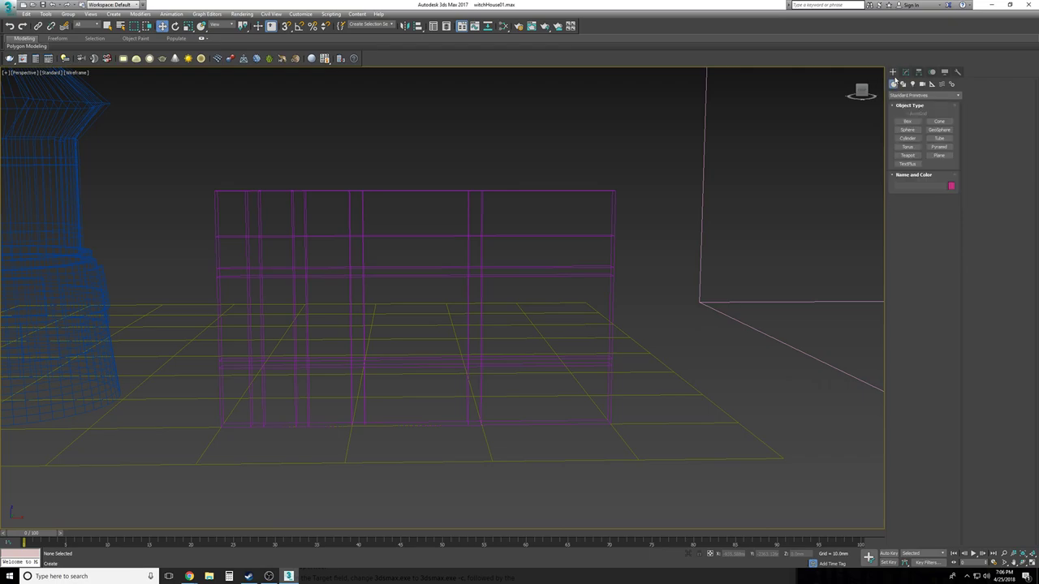
click(907, 137)
drag(624, 480, 578, 449)
click(597, 273)
drag(930, 241, 934, 240)
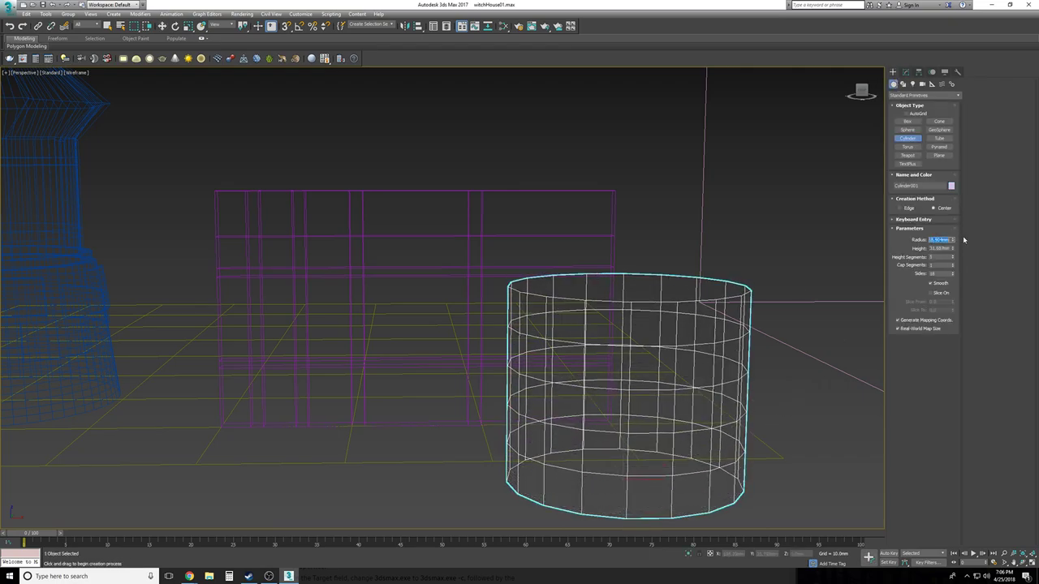
key(Tab)
text(25)
key(Return)
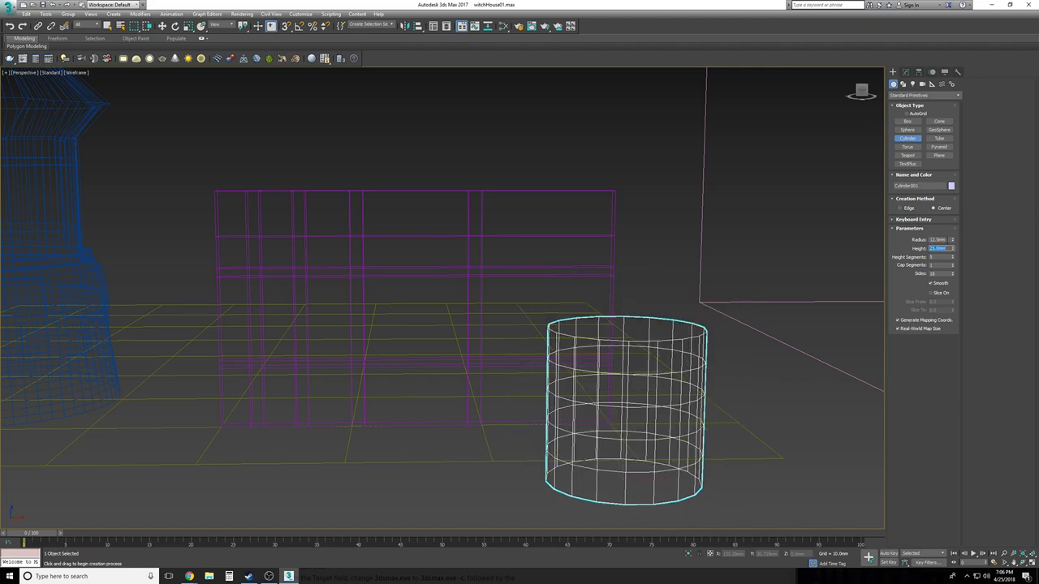
right_click(752, 383)
Return to shaded display, move the reference cylinder alongside the panel to compare sizes, and delete it
key(F3)
drag(626, 474, 425, 438)
mouse_move(526, 467)
alt+middle_down()
mouse_move(539, 403)
mouse_move(479, 350)
alt+middle_up()
key(Delete)
scroll(525, 467, up, 3)
Select the panel and inspect its grid of strips from several angles
click(539, 403)
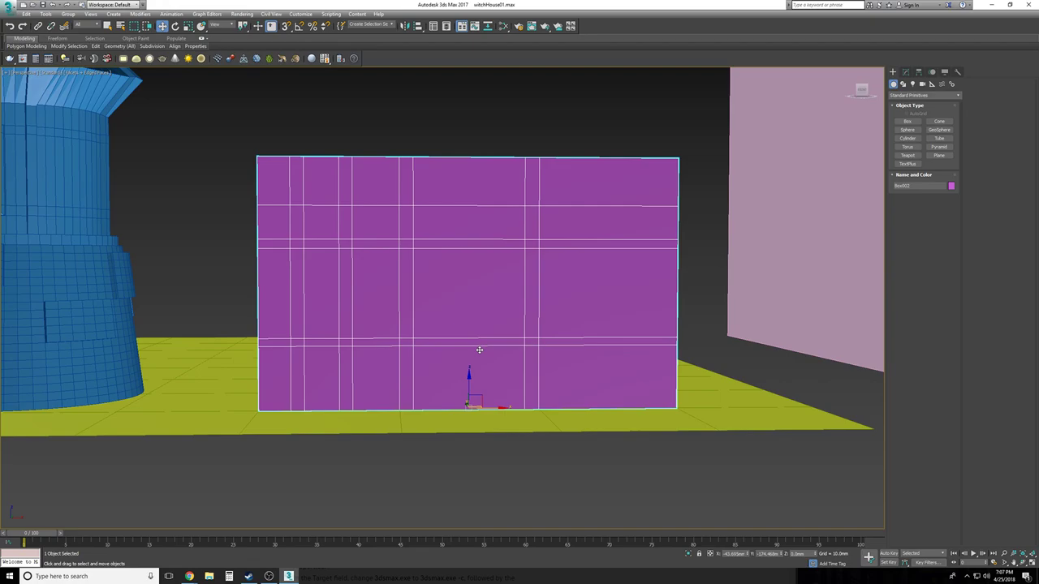
alt+middle_drag(479, 349, 479, 350)
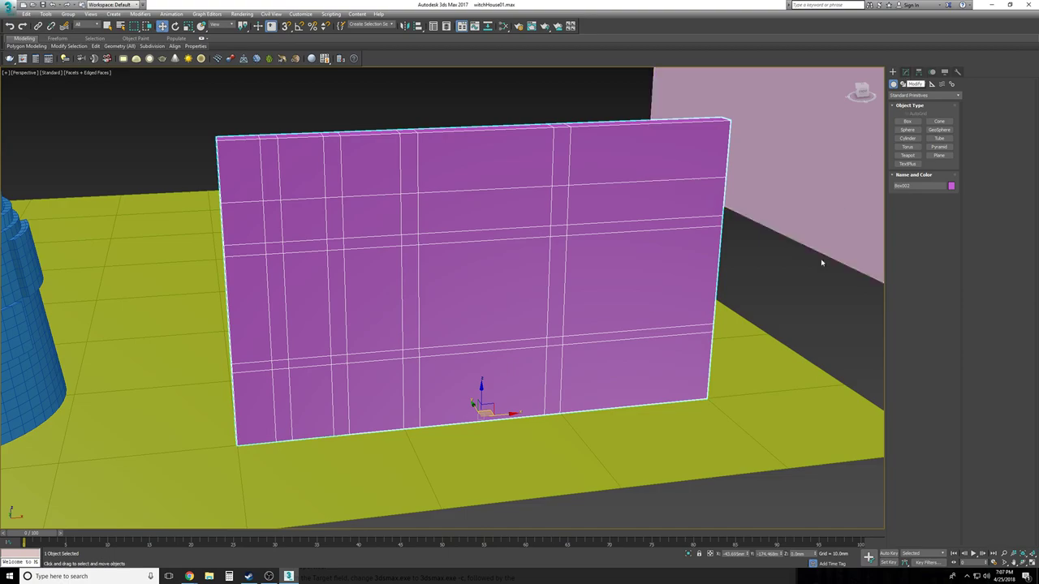
alt+middle_drag(760, 382, 760, 381)
scroll(760, 382, down, 3)
scroll(760, 381, up, 5)
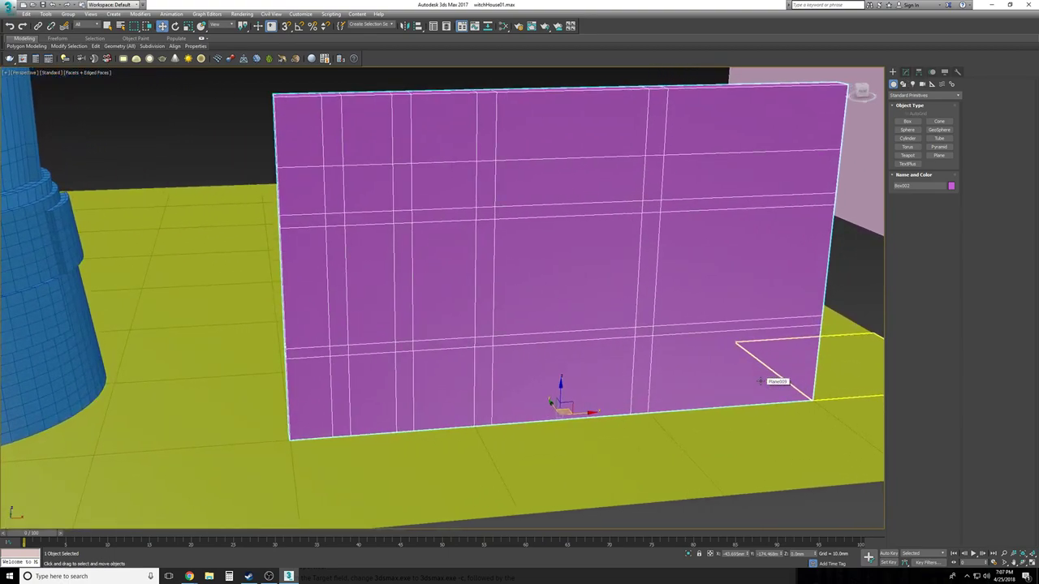
alt+middle_drag(699, 451, 730, 406)
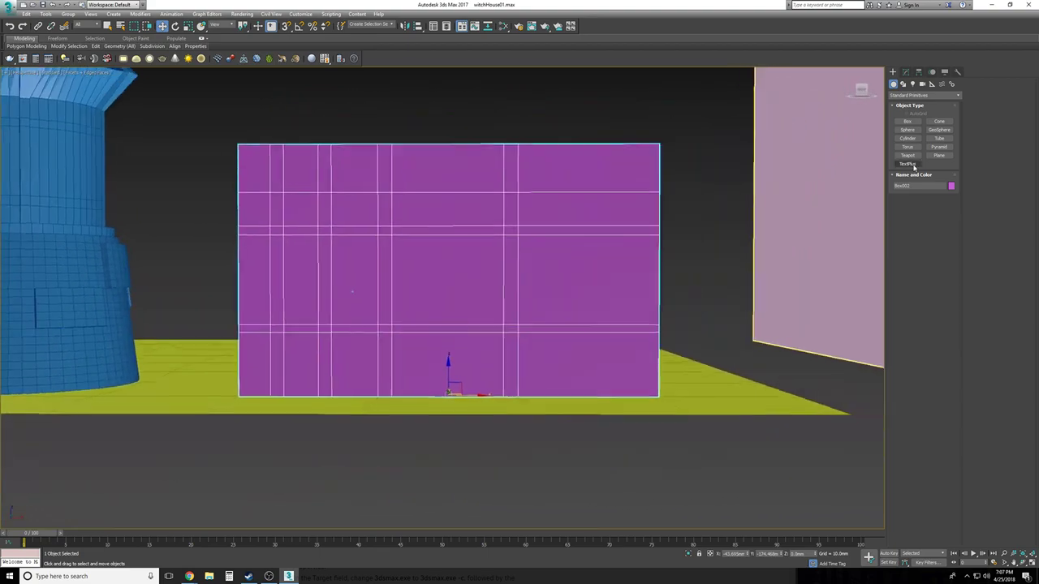
Connect the vertical edges of the panel's lowest band with four evenly spaced horizontal loops, resetting the slide to zero
click(906, 71)
click(901, 139)
click(914, 152)
drag(162, 373, 163, 374)
alt+middle_drag(237, 386, 313, 426)
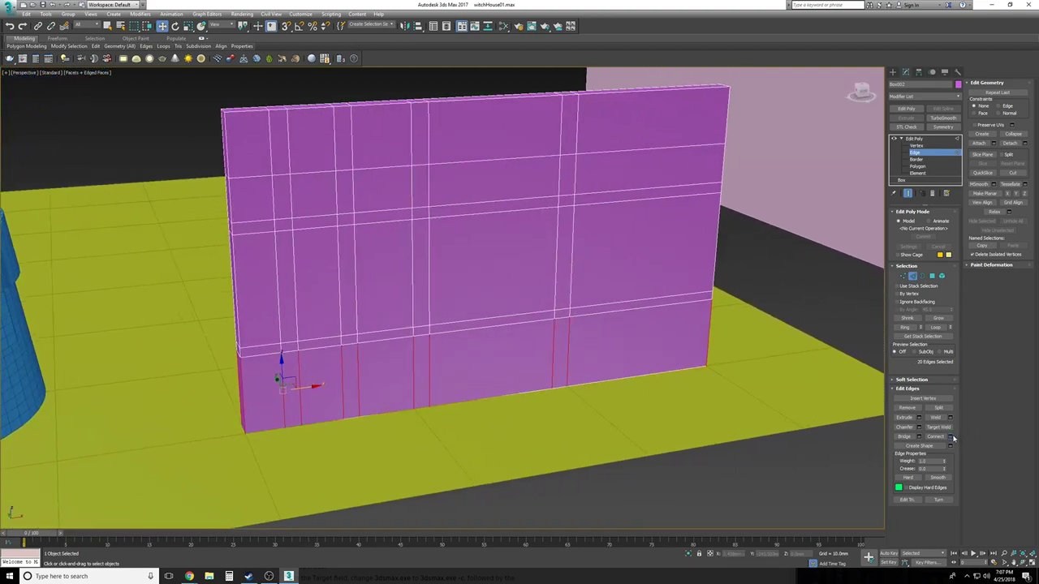
click(951, 437)
drag(521, 268, 520, 270)
right_click(522, 291)
alt+middle_drag(520, 277, 522, 301)
click(521, 302)
alt+middle_drag(581, 357, 688, 443)
scroll(658, 466, down, 2)
click(660, 484)
scroll(660, 485, down, 1)
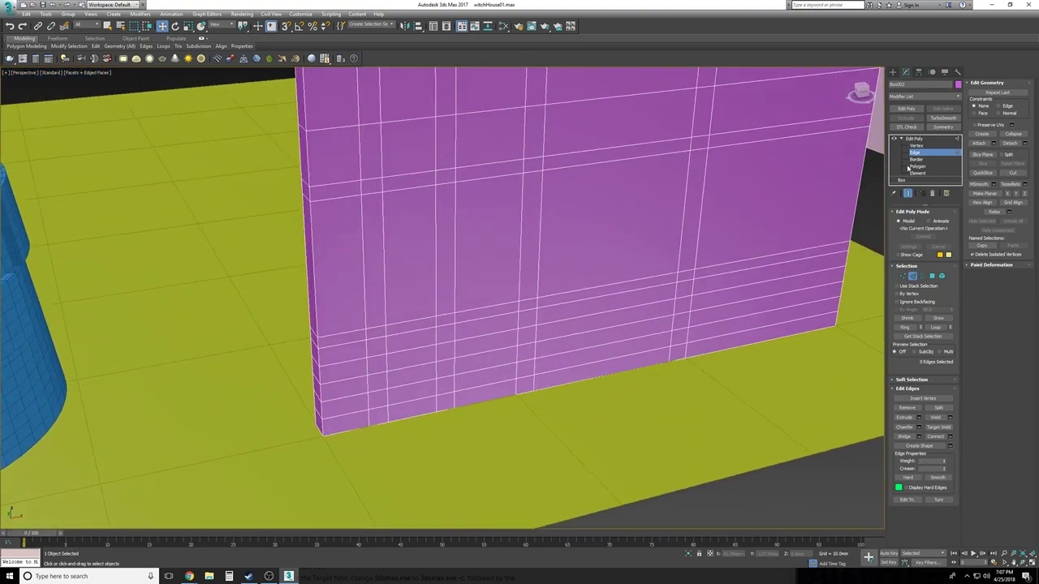
Select the panel's bottom row of polygons, a second-row section near the left end, and a four-row block at the right end
click(924, 167)
scroll(406, 381, up, 1)
middle_drag(389, 390, 351, 354)
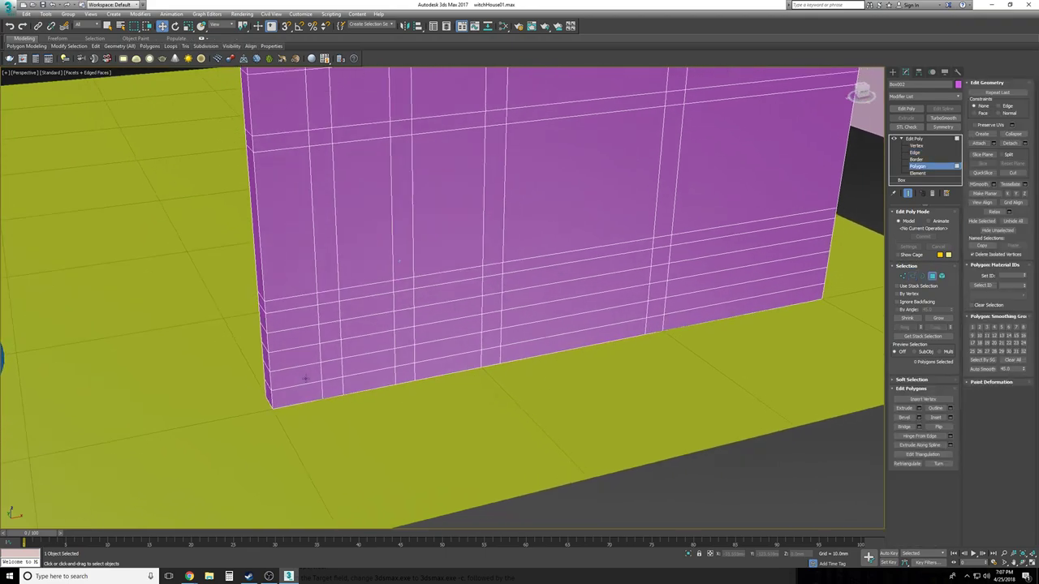
click(307, 394)
ctrl+click(332, 391)
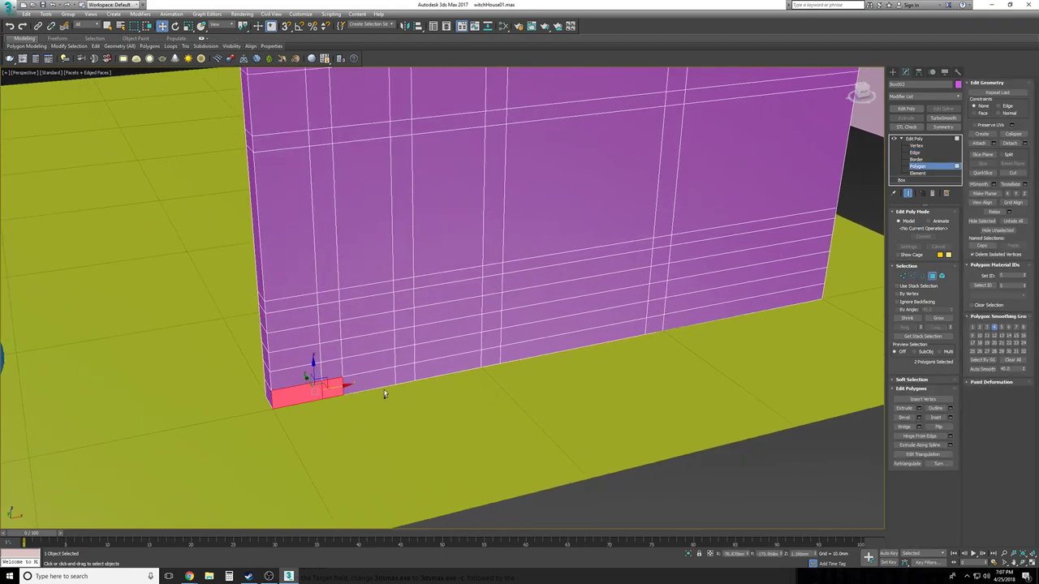
key(f)
drag(213, 421, 212, 420)
ctrl+drag(284, 426, 301, 407)
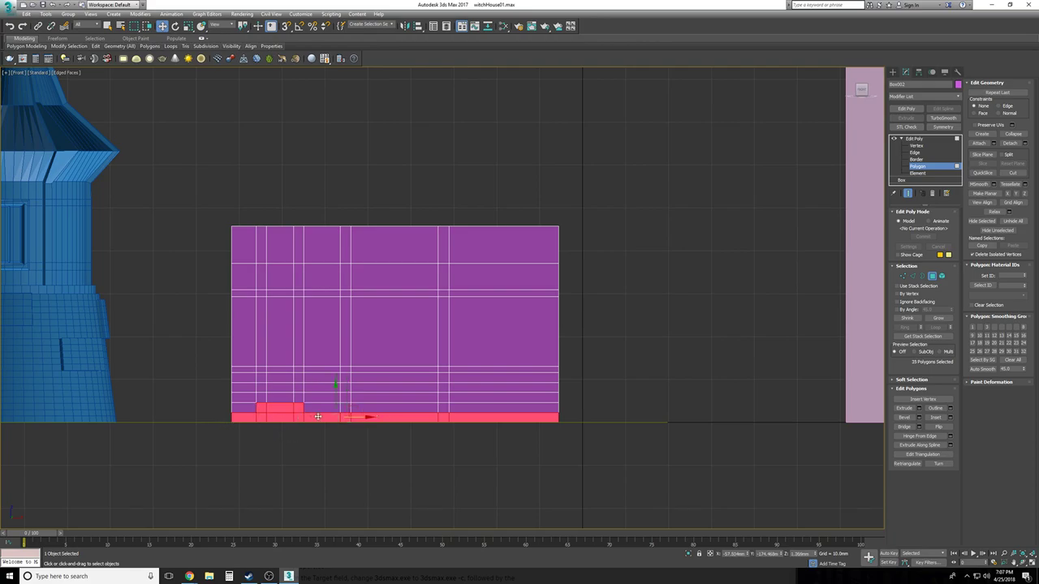
drag(443, 452, 569, 391)
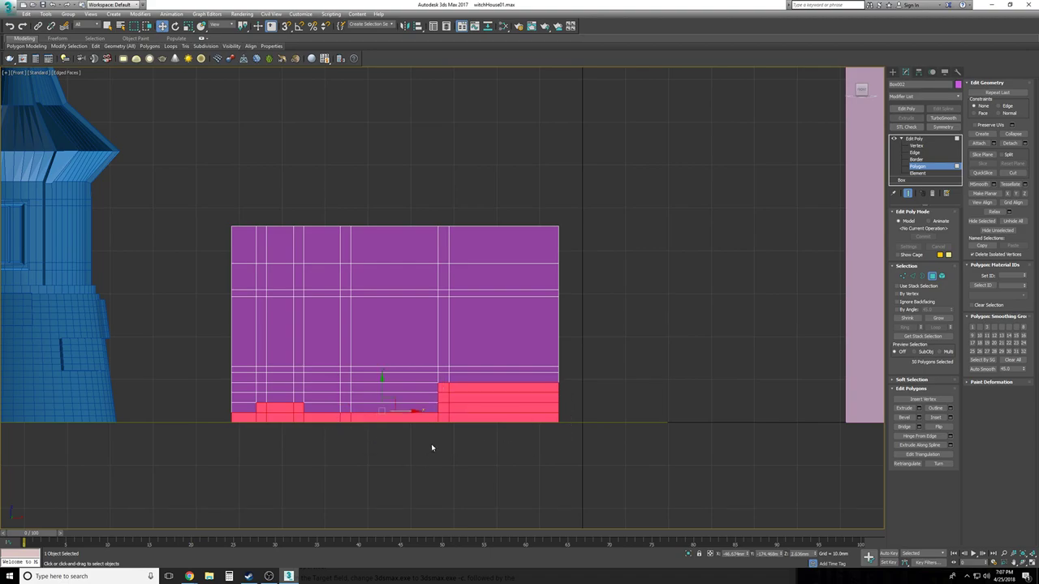
alt+drag(443, 390, 444, 407)
key(p)
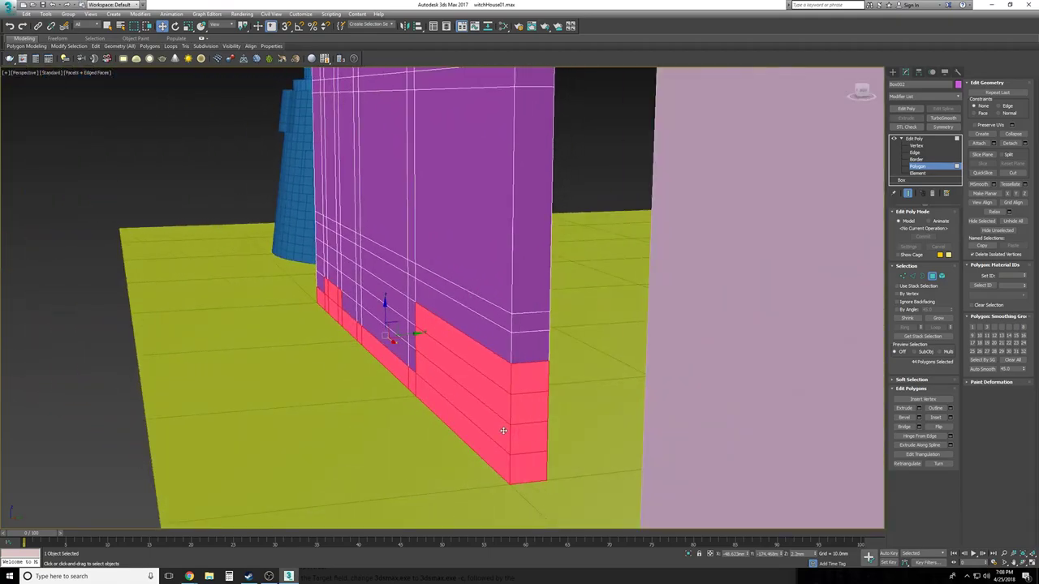
Limit the stepped polygon selection to the panel's front face by excluding the side and back polygons, and delete the selected ones
key(l)
key(z)
scroll(482, 449, down, 3)
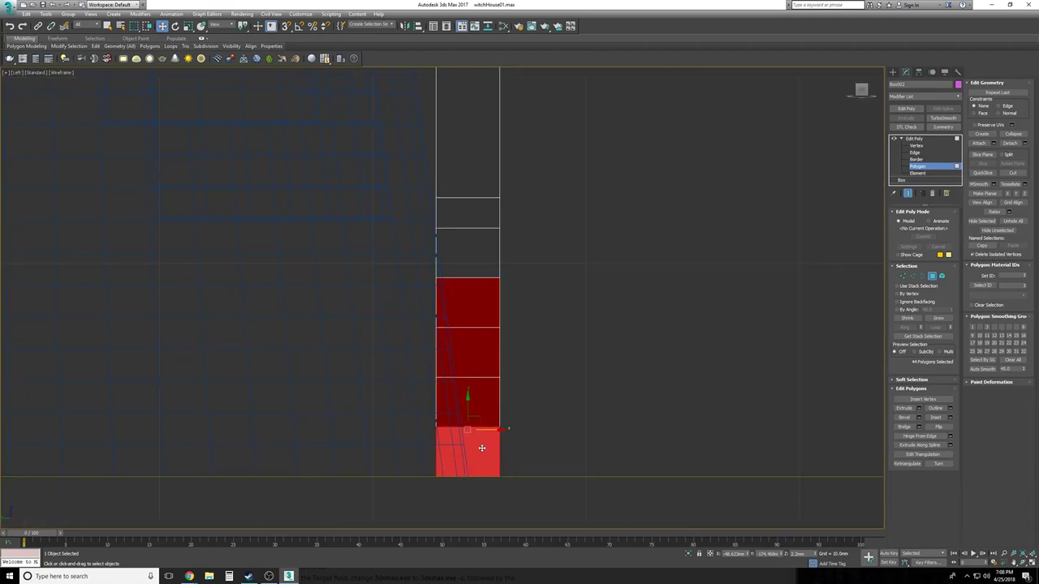
alt+drag(473, 464, 484, 493)
key(p)
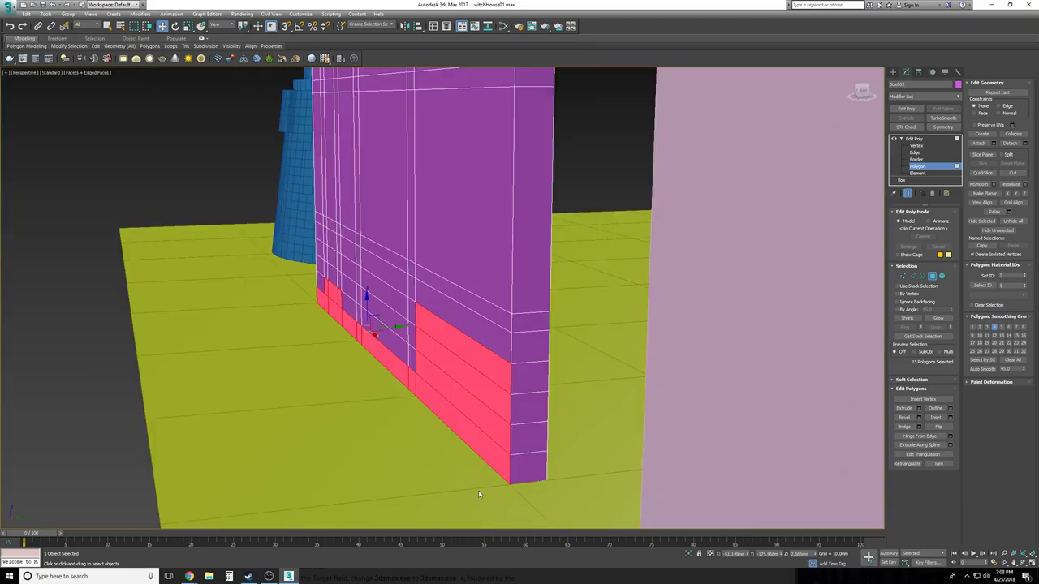
key(Delete)
alt+middle_drag(478, 494, 501, 489)
click(466, 432)
ctrl+click(395, 379)
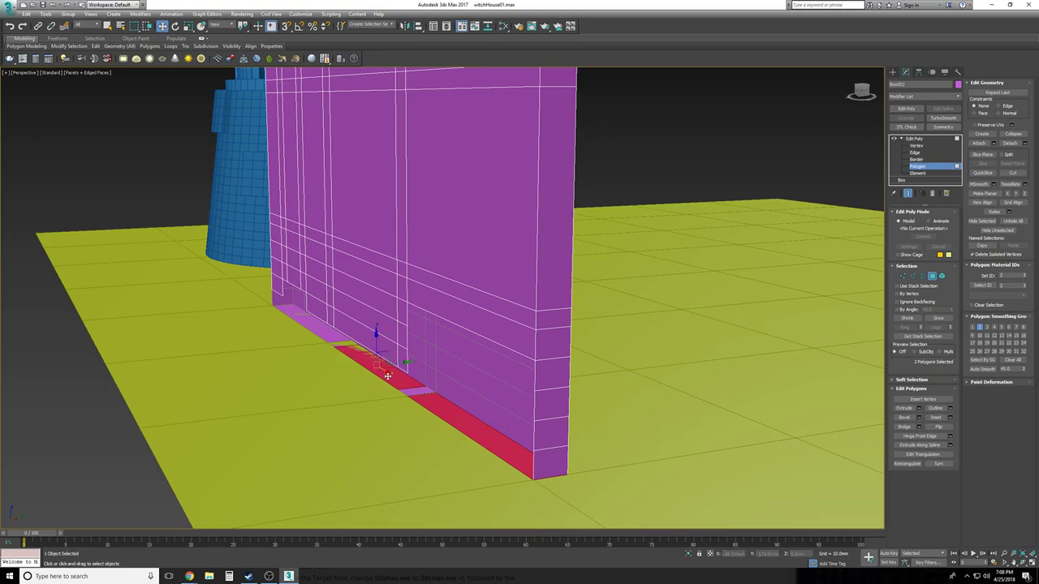
ctrl+click(323, 332)
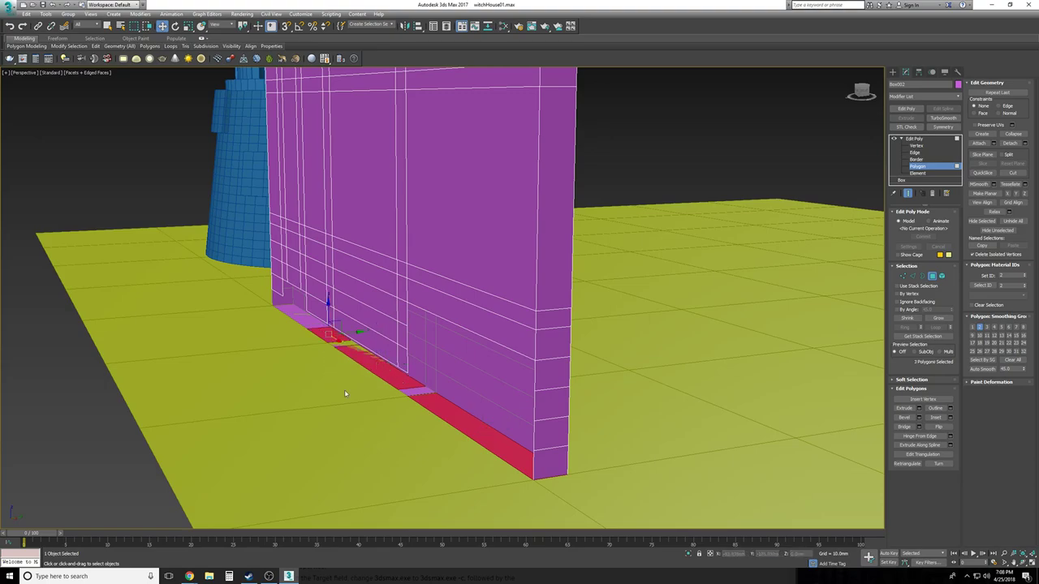
key(F3)
ctrl+drag(378, 394, 376, 392)
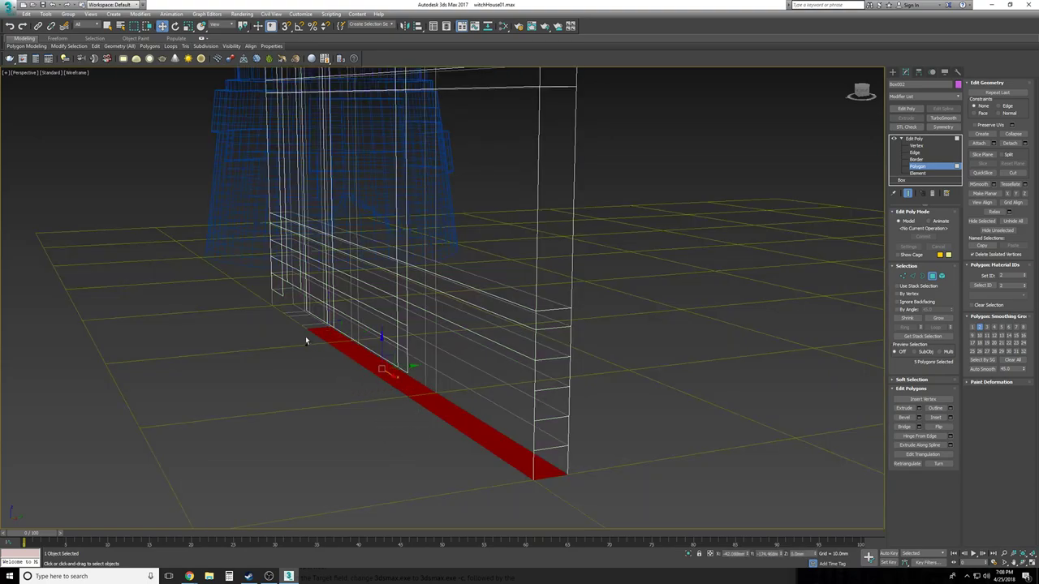
ctrl+drag(294, 324, 292, 325)
ctrl+click(281, 314)
key(F3)
alt+middle_drag(281, 316, 281, 317)
scroll(280, 317, up, 6)
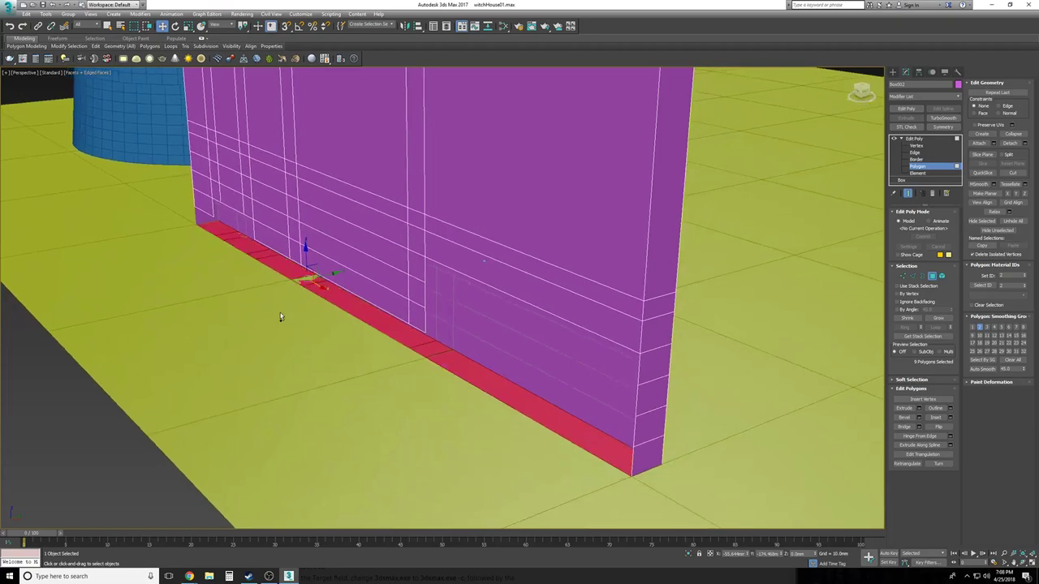
scroll(280, 316, down, 5)
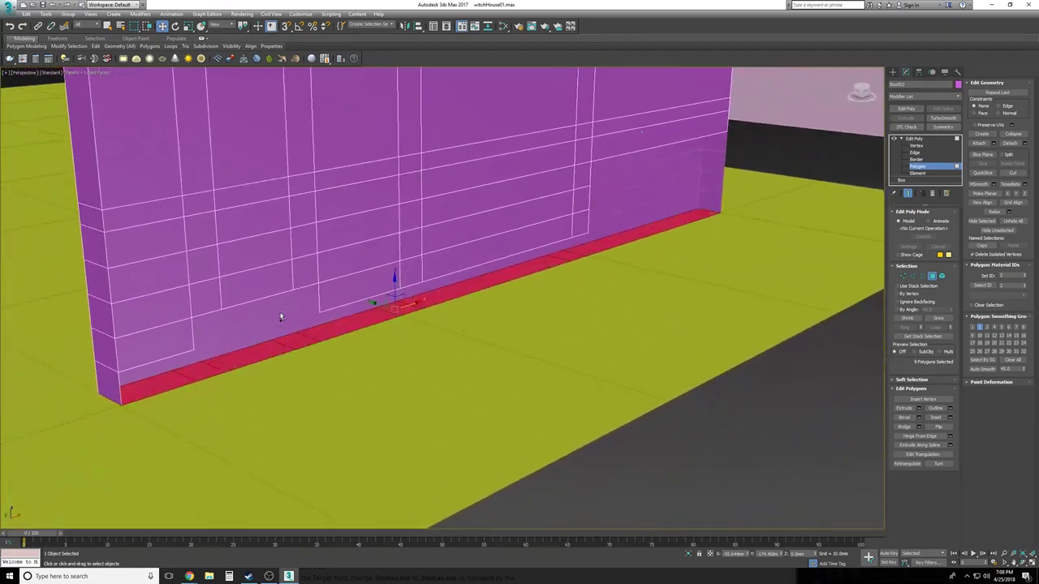
click(798, 402)
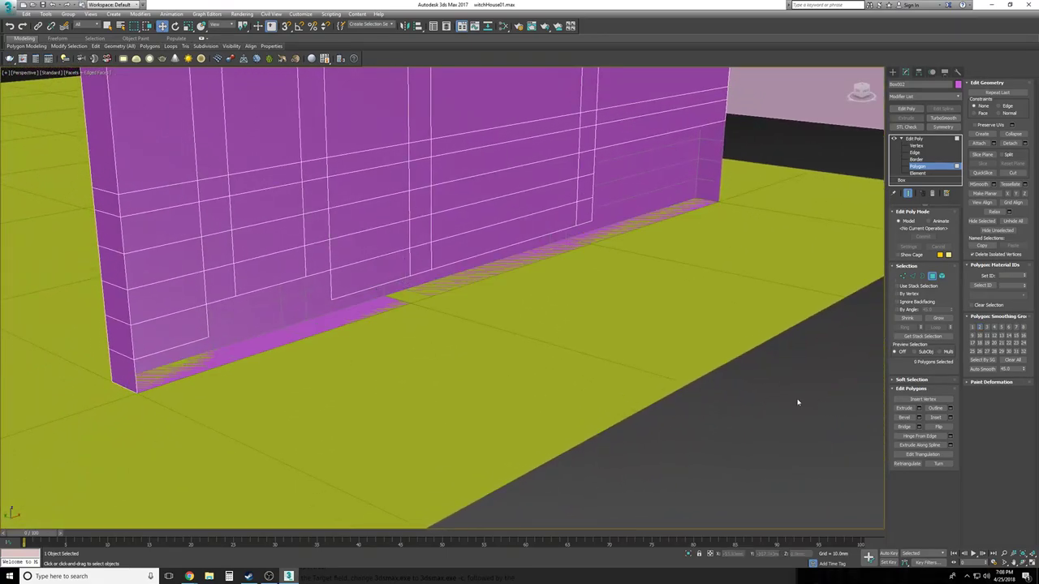
Select the border of the stepped opening and extend it outward from the panel by one short segment
click(914, 153)
click(916, 159)
click(620, 143)
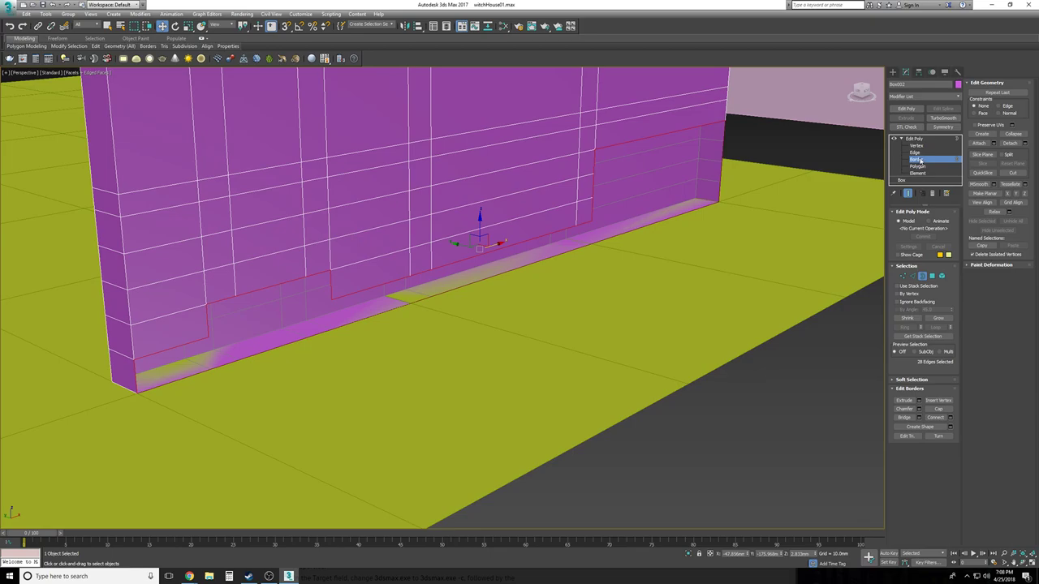
shift+drag(461, 246, 490, 255)
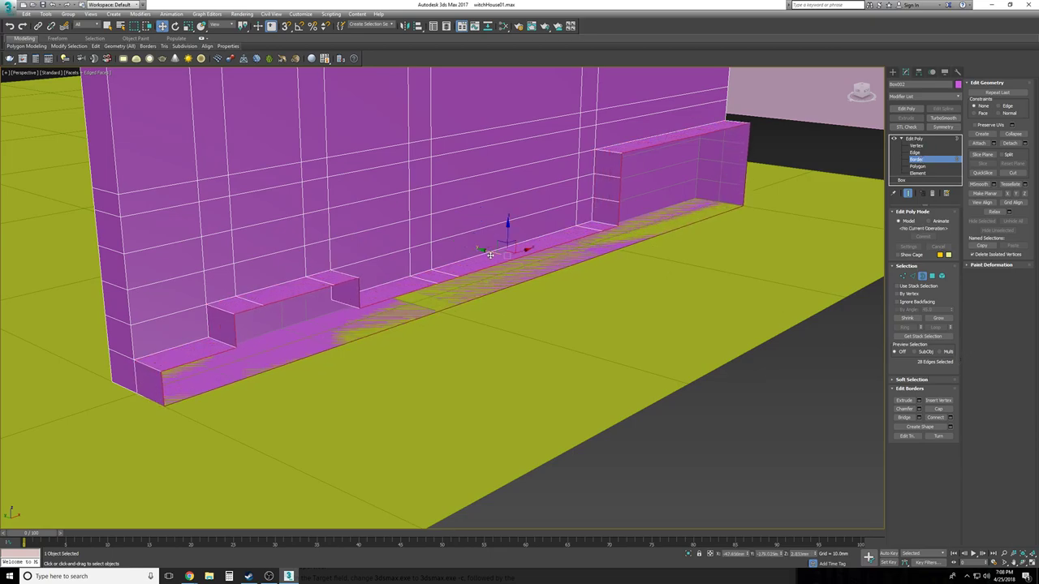
alt+middle_drag(491, 255, 486, 293)
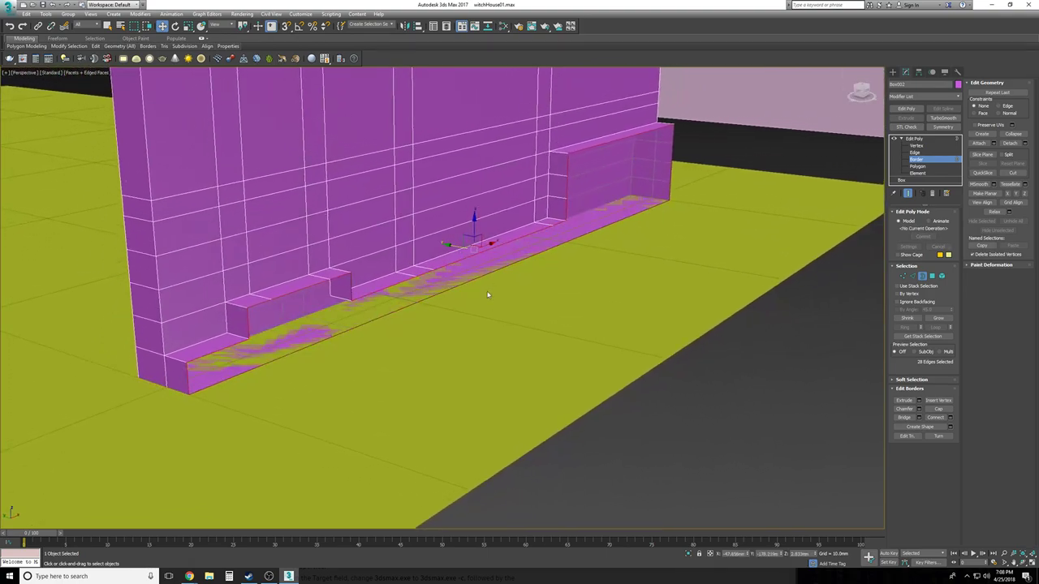
Try to extend the opening's edges outward by two more segments after excluding the edges along the ground from the selection
drag(240, 408, 235, 416)
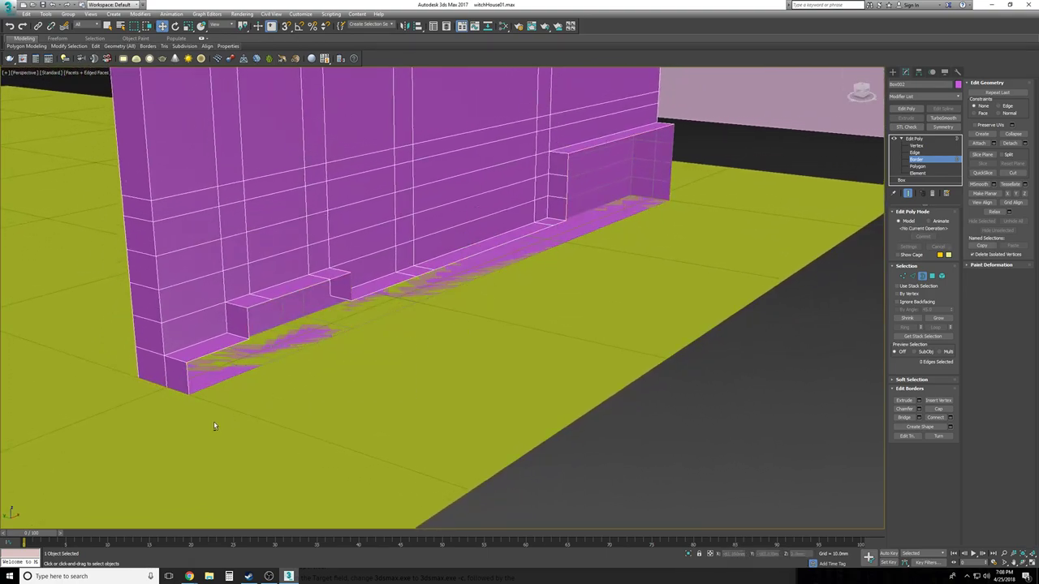
click(922, 152)
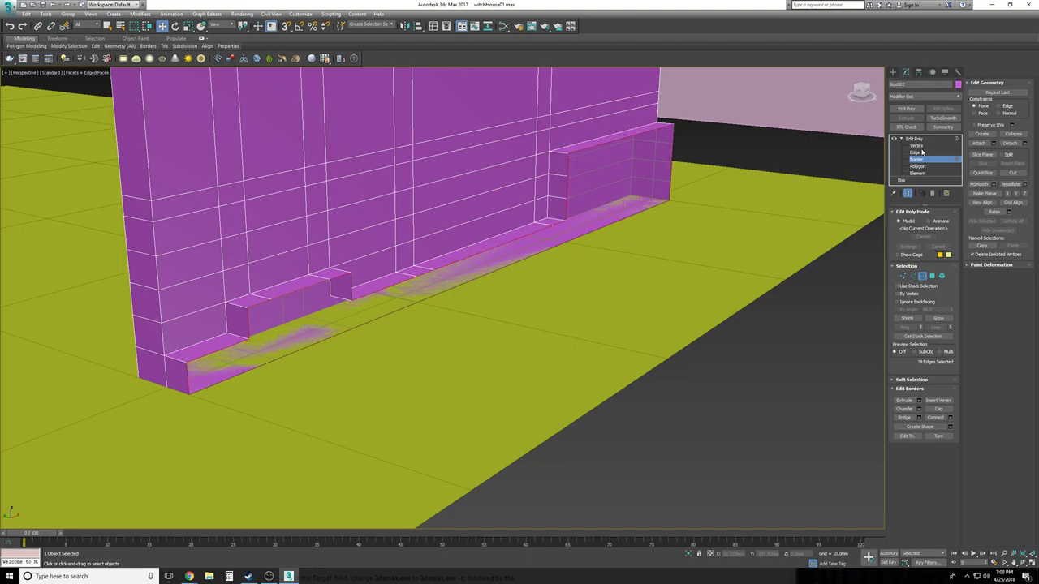
drag(329, 347, 306, 335)
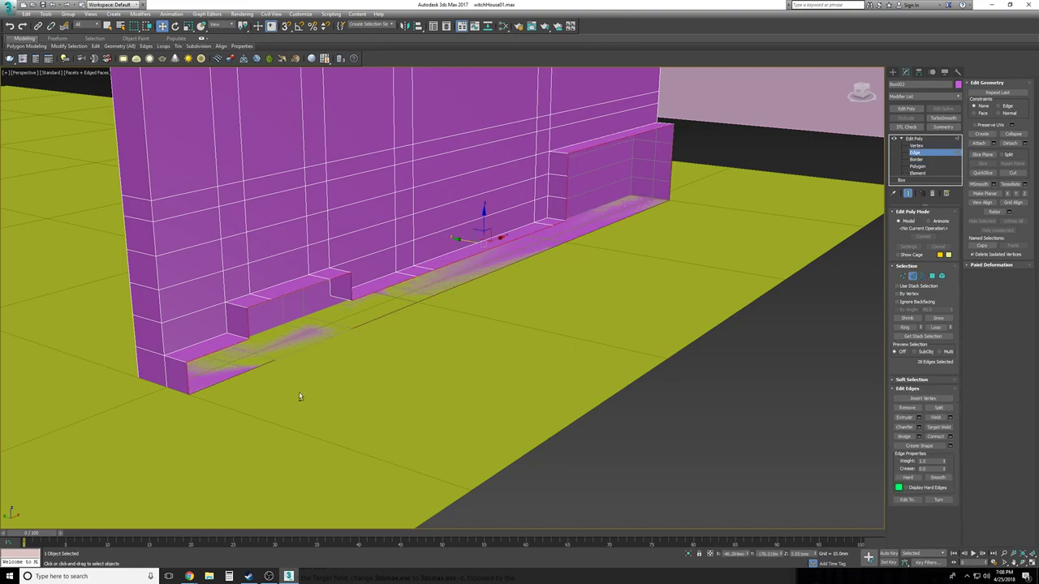
alt+drag(219, 371, 219, 372)
key(F3)
alt+drag(498, 290, 436, 282)
alt+drag(394, 311, 374, 305)
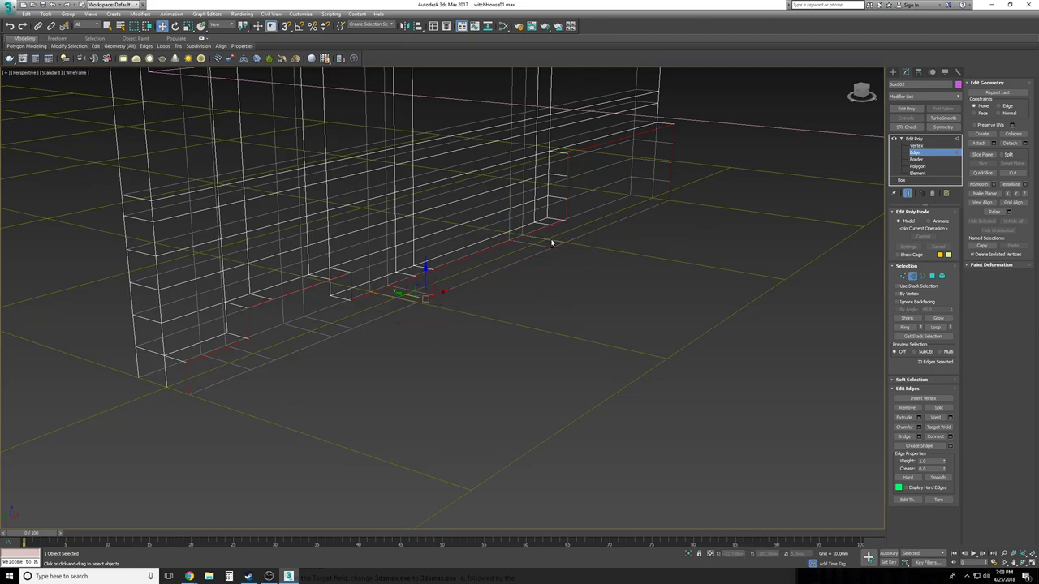
key(F3)
alt+middle_drag(552, 243, 581, 247)
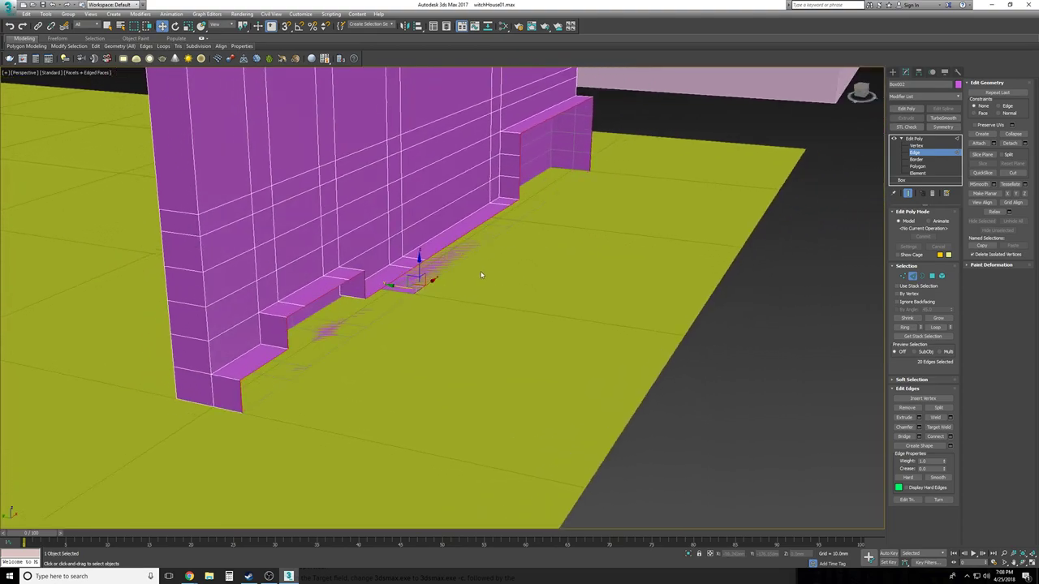
drag(395, 287, 443, 296)
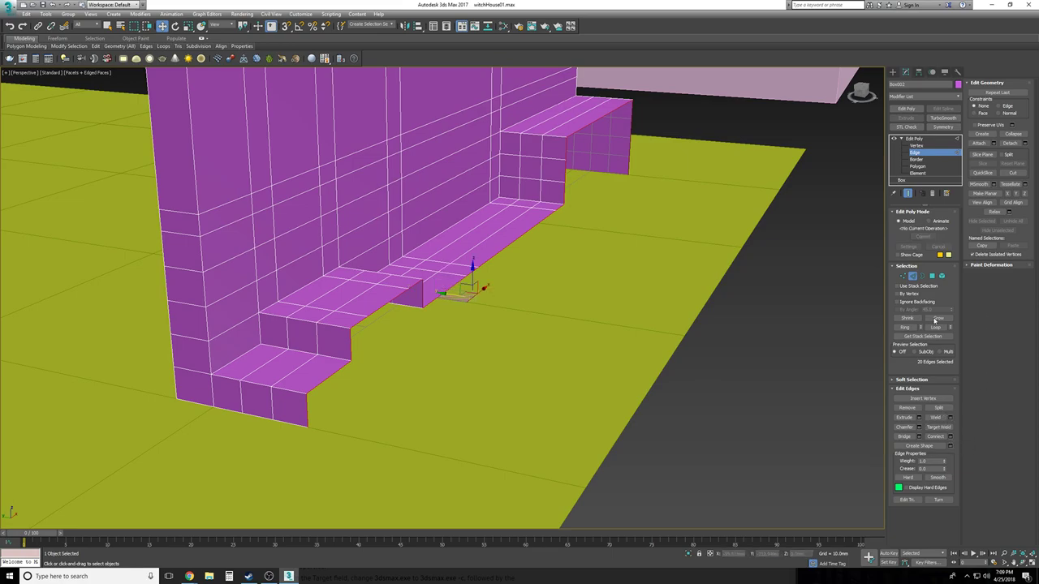
Select the resulting open border in wireframe, and undo the extensions made without the ground edges
click(925, 160)
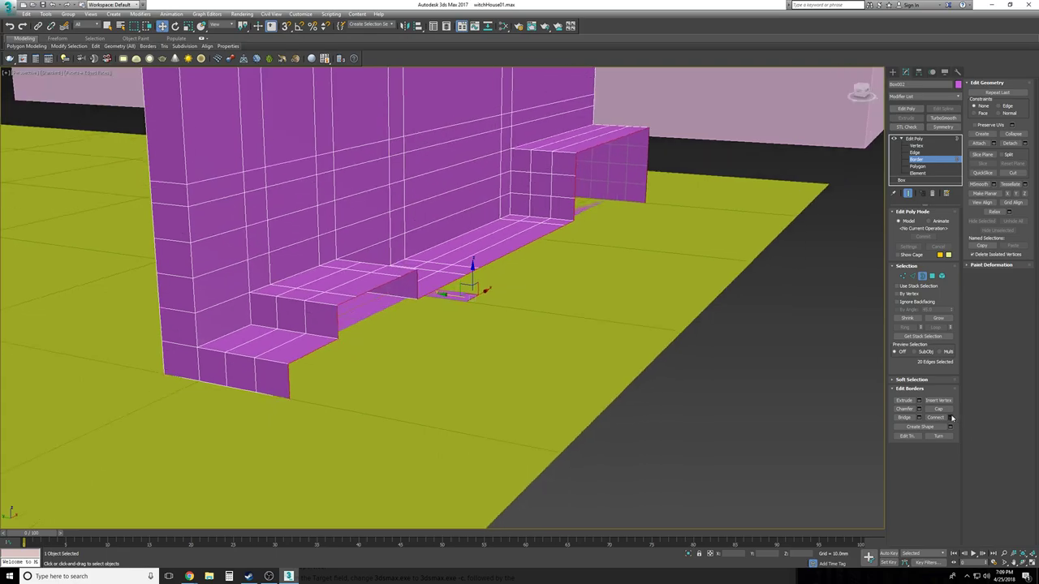
key(F3)
alt+middle_drag(726, 373, 378, 342)
ctrl+click(347, 330)
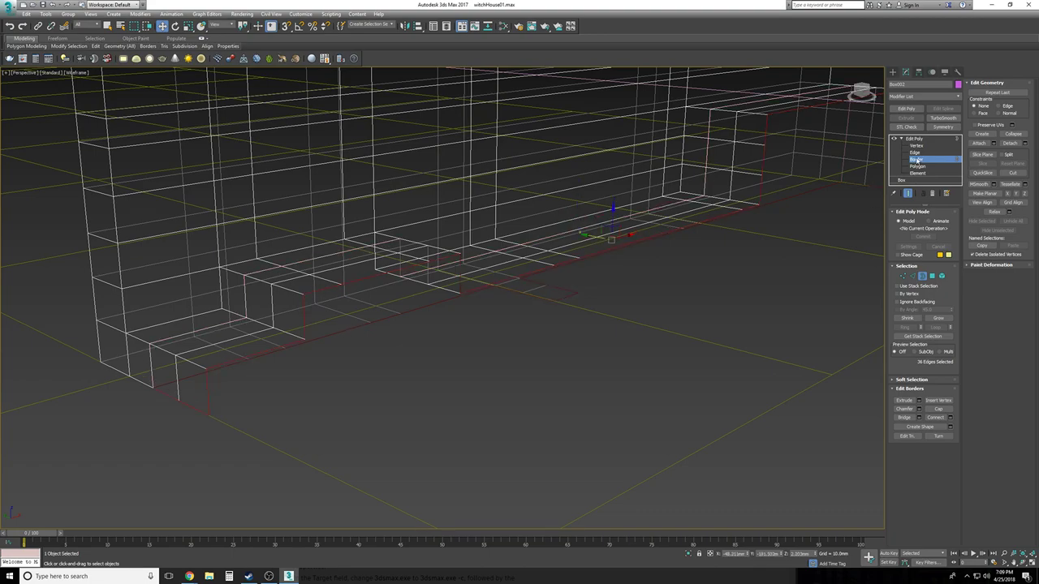
key(ctrl+z)
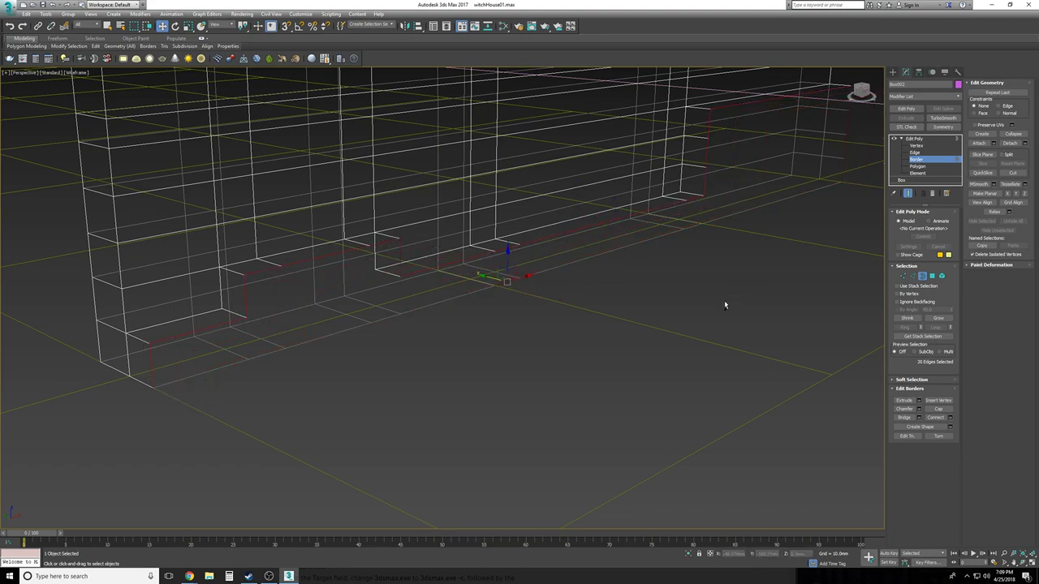
Select the opening's complete border including the ground edges, and extend it outward by two more segments
click(449, 296)
alt+middle_drag(449, 299, 625, 268)
key(F3)
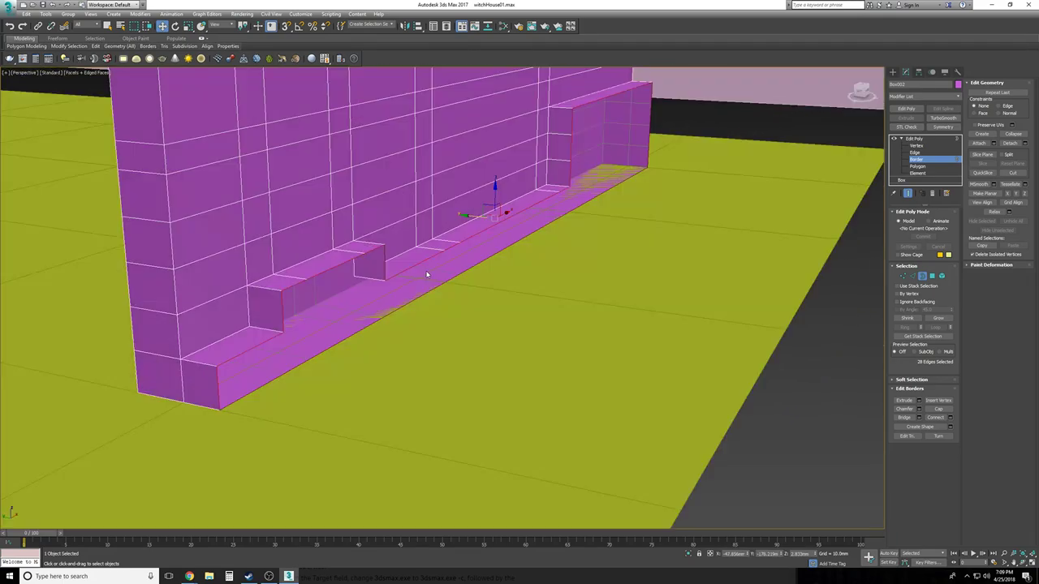
shift+drag(467, 215, 553, 237)
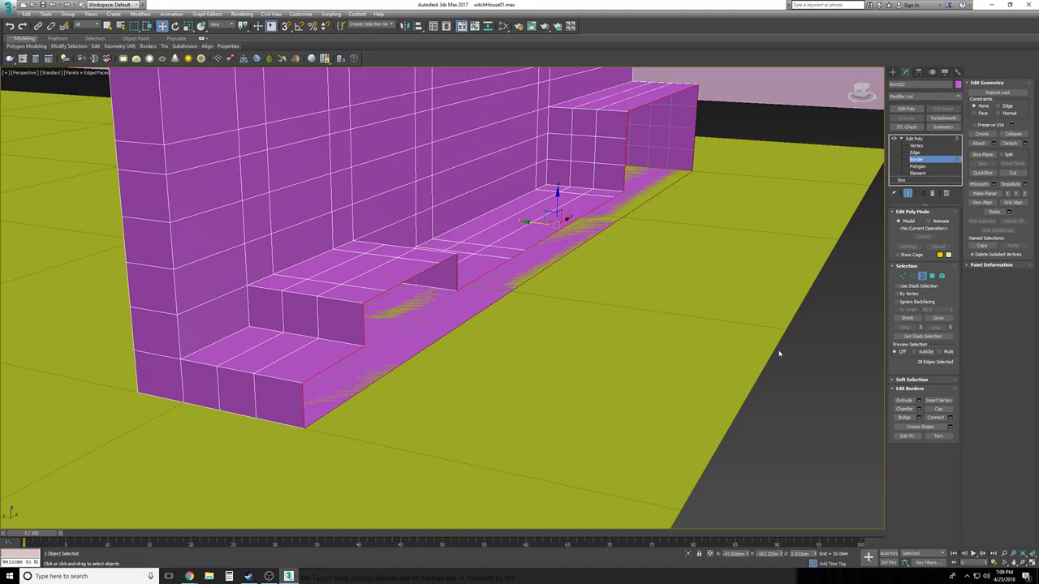
Cap the open border to close the front of the stepped base, and clear the selection
click(939, 410)
click(785, 377)
alt+middle_drag(786, 377, 787, 377)
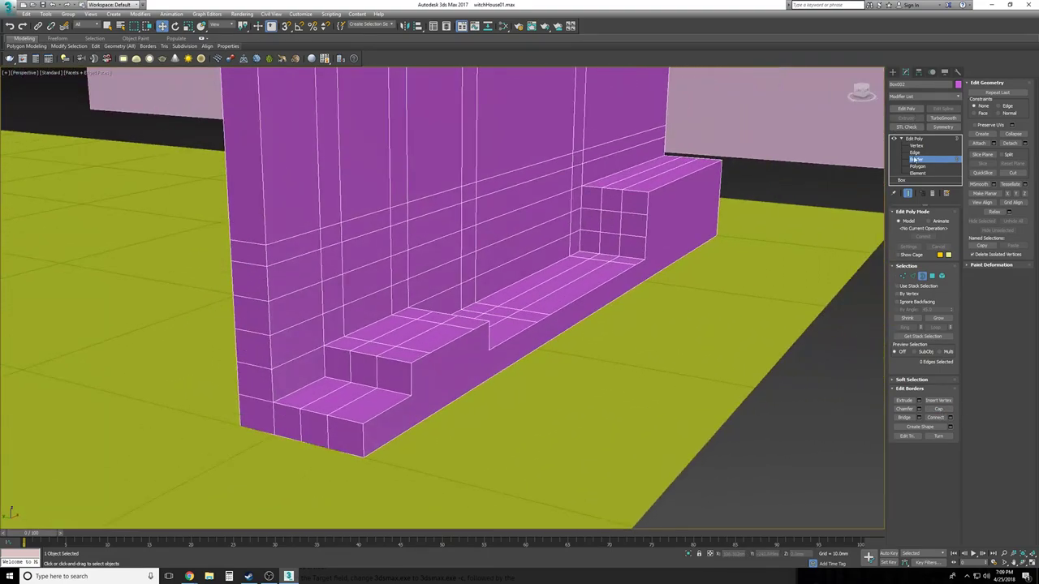
Move the two foot vertices nearest the wall, at the left riser of the low step, outward to slope the riser
click(917, 145)
scroll(489, 397, up, 8)
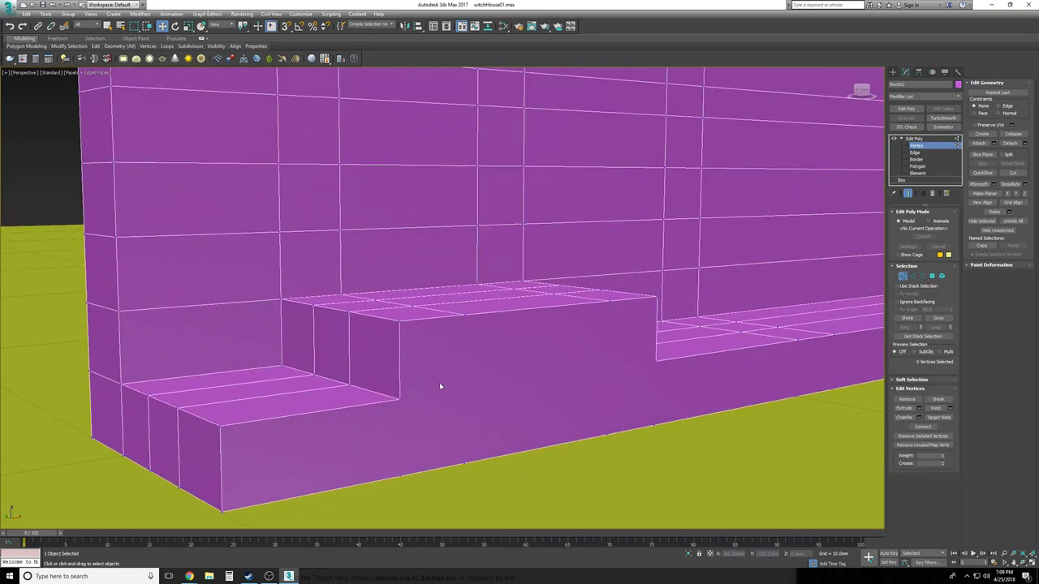
key(F3)
alt+middle_drag(430, 396, 314, 366)
click(291, 357)
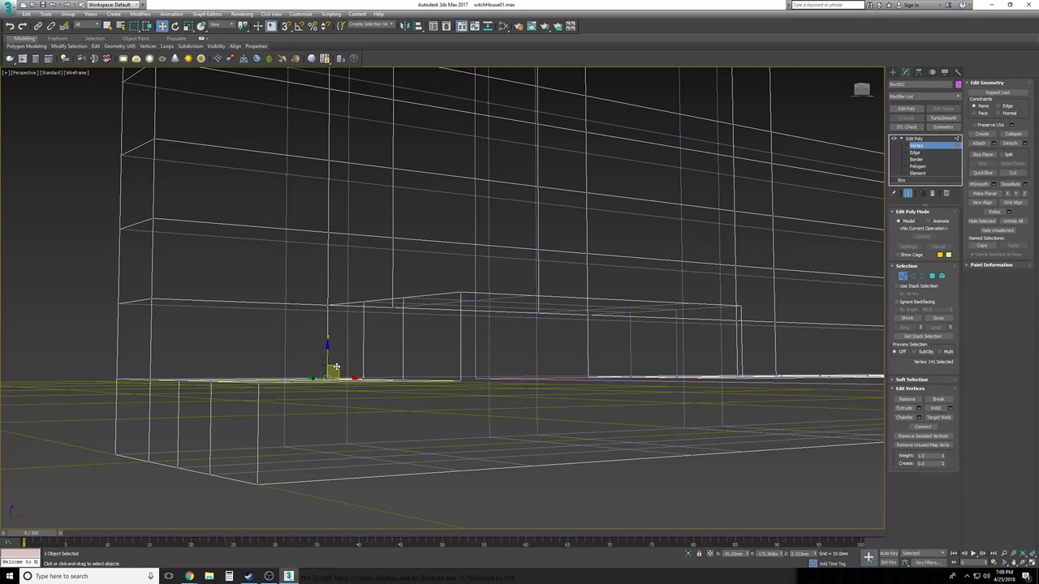
key(F3)
drag(336, 368, 289, 339)
alt+middle_drag(327, 370, 376, 325)
click(384, 301)
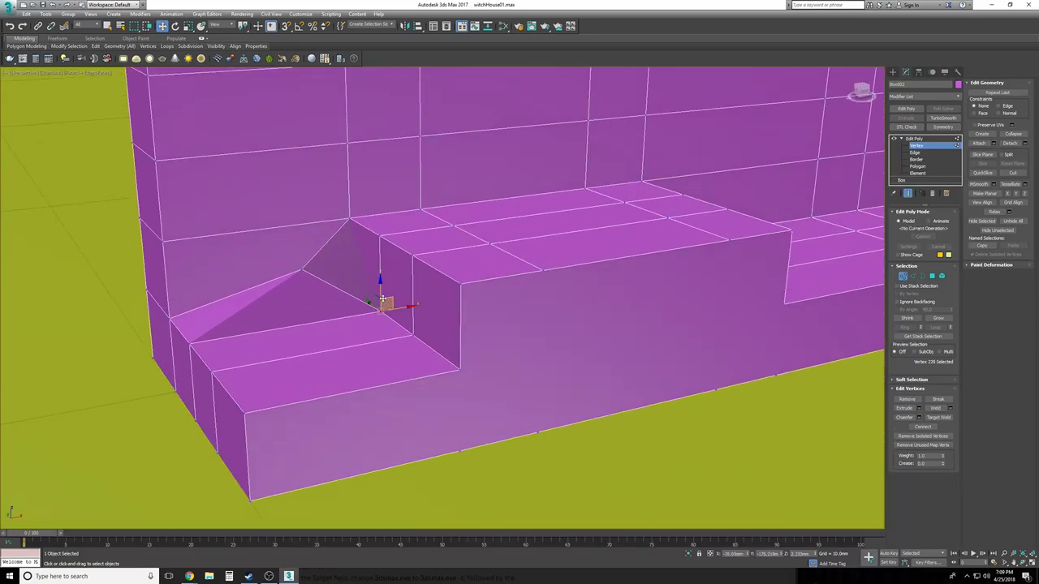
drag(393, 300, 332, 305)
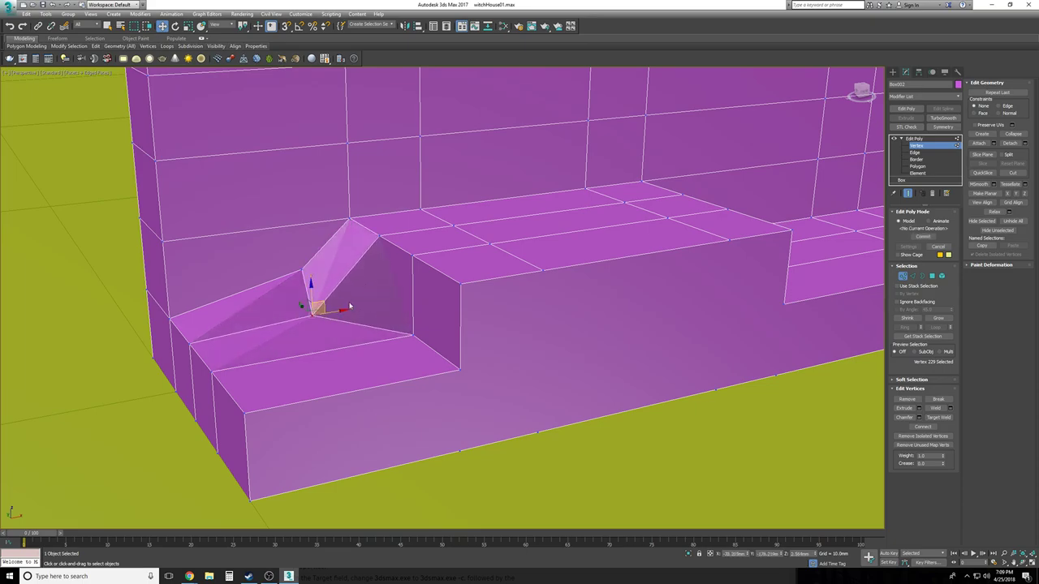
Move the two outer foot vertices of the left riser away from it to continue the irregular slope to the front
click(419, 336)
alt+middle_drag(420, 336, 430, 341)
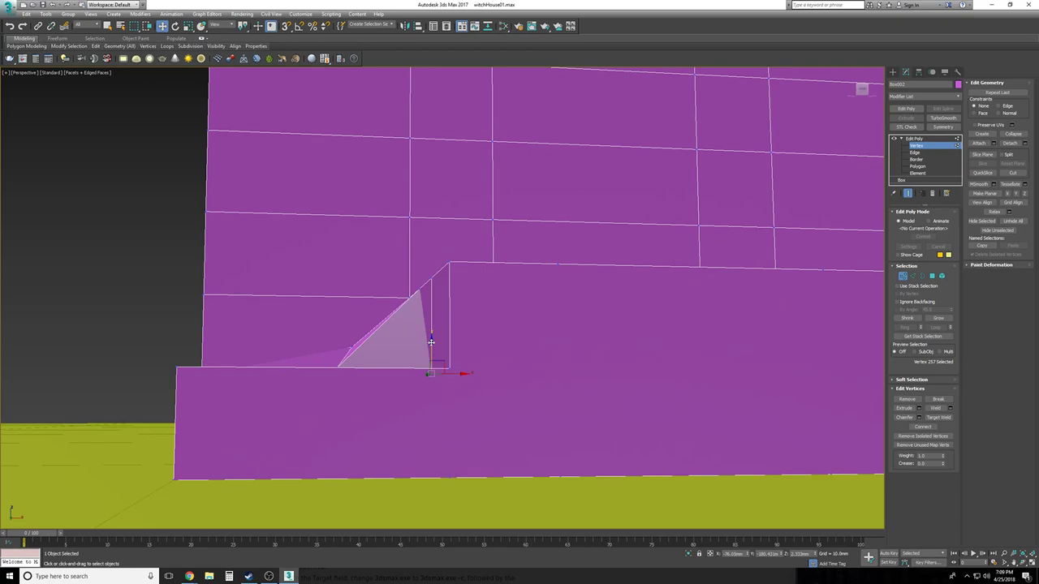
alt+middle_drag(470, 373, 451, 352)
drag(450, 351, 379, 337)
mouse_move(450, 373)
alt+middle_down()
mouse_move(505, 375)
mouse_move(515, 387)
mouse_move(468, 369)
alt+middle_up()
click(515, 388)
drag(461, 368, 402, 362)
alt+middle_drag(402, 362, 361, 289)
Move the upper vertices of the left riser to make the crest of its slope uneven toward the front
click(360, 287)
drag(370, 280, 378, 295)
click(380, 305)
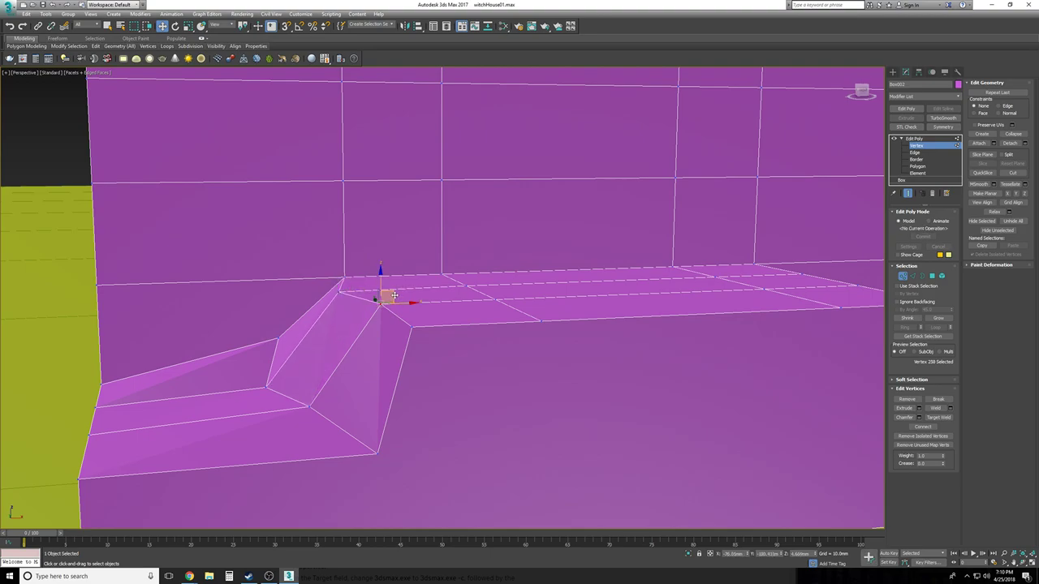
click(410, 326)
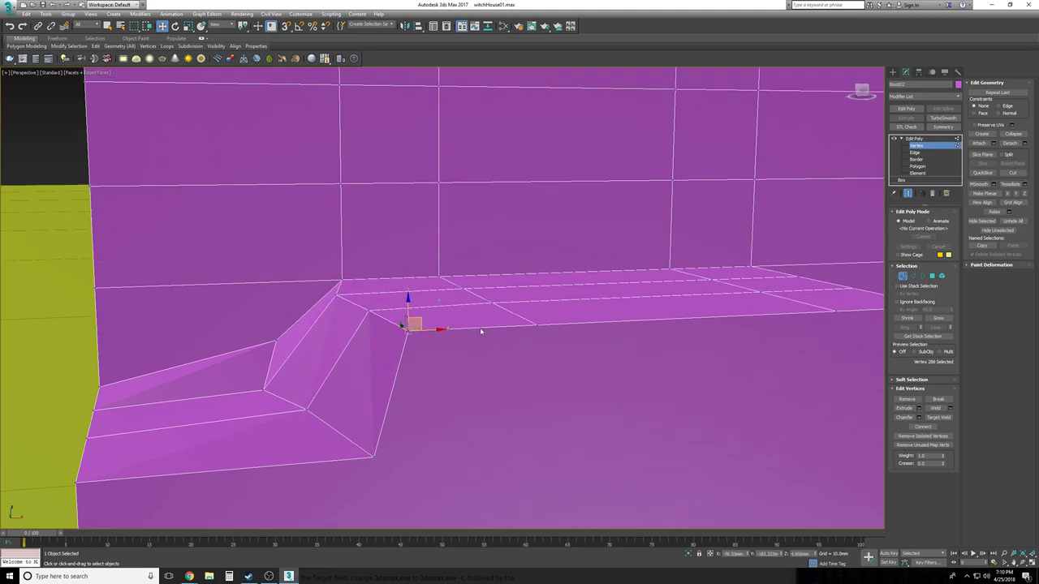
alt+middle_drag(480, 331, 425, 317)
Raise the first cross row of vertices on the low step, from wall to front edge, into an uneven hump
click(432, 303)
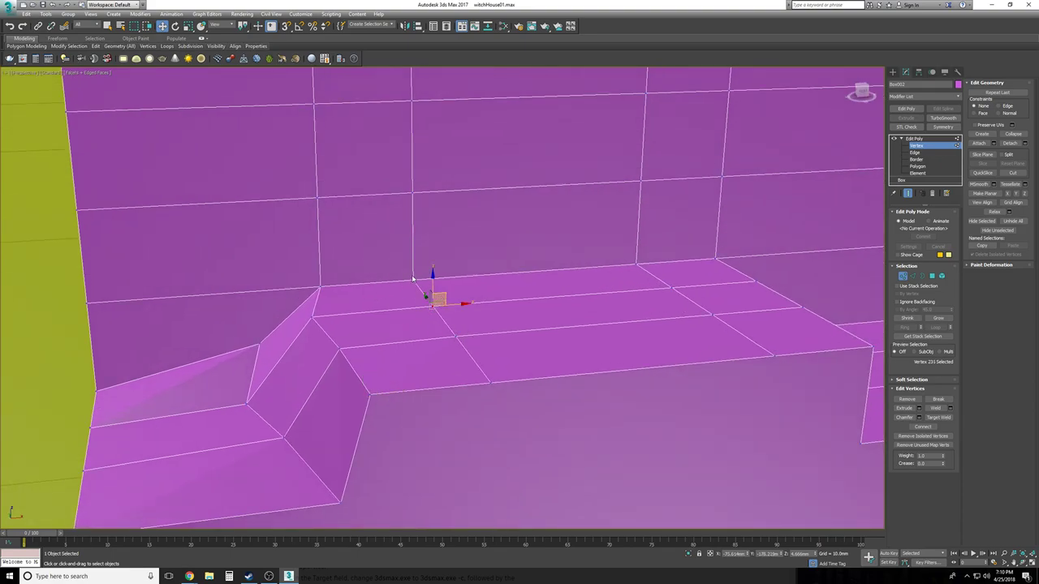
drag(426, 276, 400, 232)
alt+middle_drag(400, 232, 412, 297)
click(410, 299)
drag(424, 295, 440, 258)
click(428, 336)
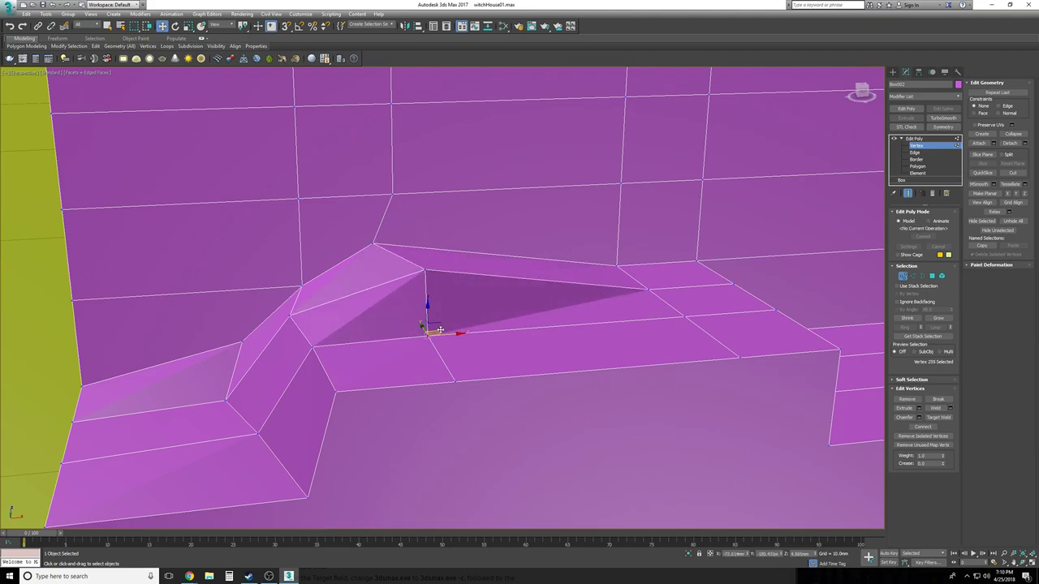
drag(439, 328, 420, 300)
click(455, 382)
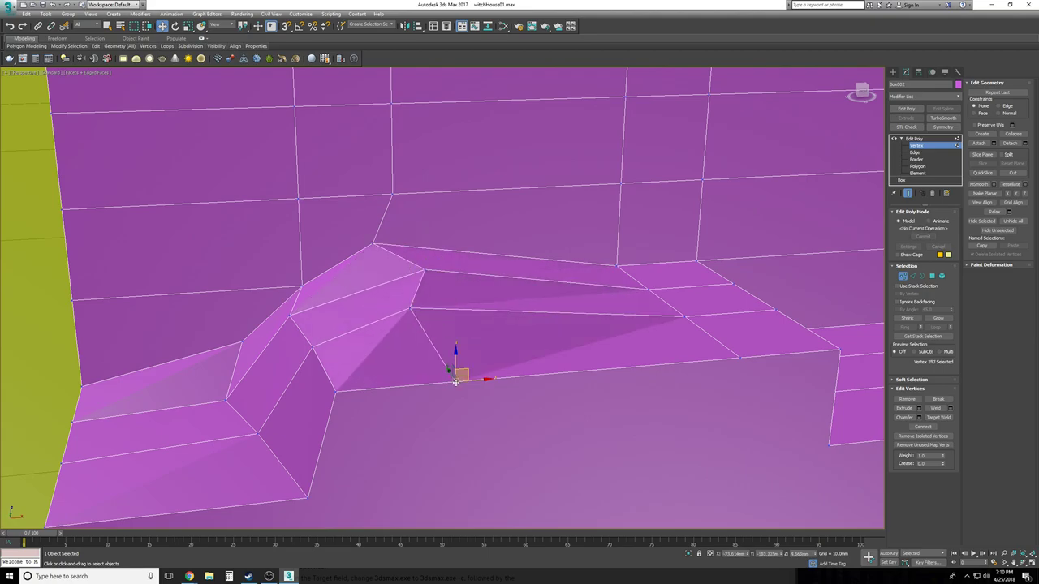
drag(468, 371, 487, 349)
Pull up the second cross row of vertices on the low step, one by one, to extend the rocky hump
alt+middle_drag(487, 349, 457, 328)
click(444, 309)
drag(444, 308, 404, 251)
click(451, 328)
drag(451, 328, 437, 279)
click(458, 349)
drag(469, 341, 426, 327)
click(465, 378)
click(544, 382)
alt+middle_drag(545, 381, 465, 362)
drag(465, 362, 478, 305)
click(533, 315)
Shift the vertices on the hump's far side individually to form an irregular descent to the low step, and clear the selection
alt+middle_drag(542, 343, 451, 369)
click(421, 345)
drag(434, 338, 498, 323)
click(412, 361)
drag(424, 354, 456, 326)
click(408, 374)
drag(418, 374, 522, 406)
click(394, 402)
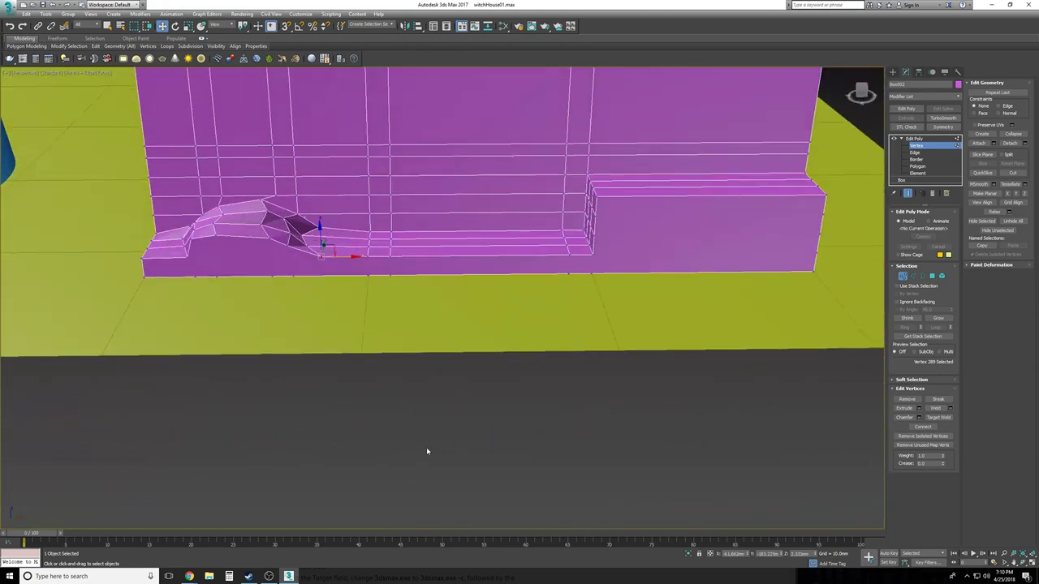
click(426, 450)
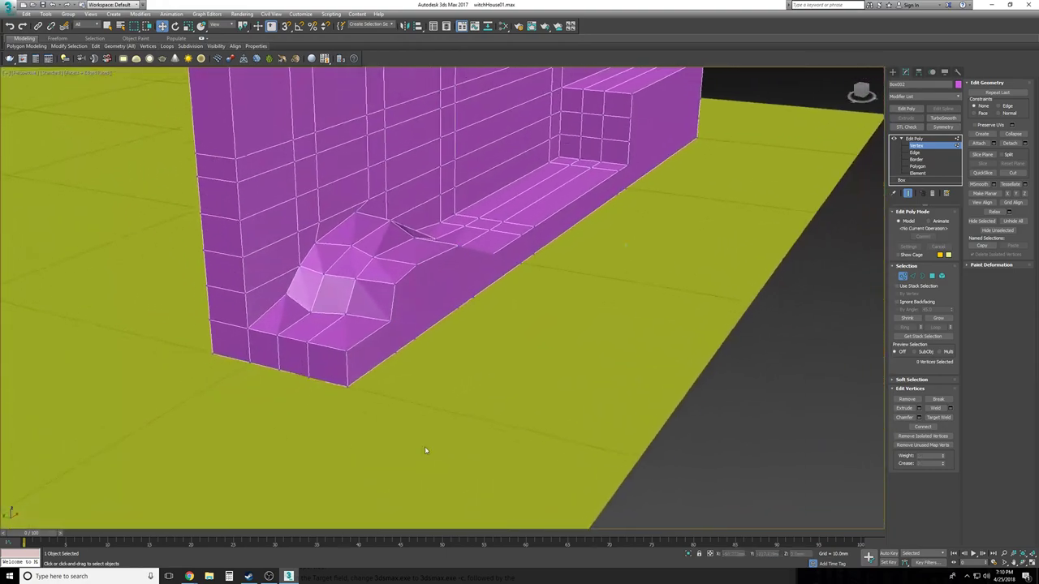
Lower the hump's front edge vertices to round its face down toward the ground
scroll(425, 447, up, 2)
alt+middle_drag(399, 278, 378, 261)
click(378, 297)
click(421, 243)
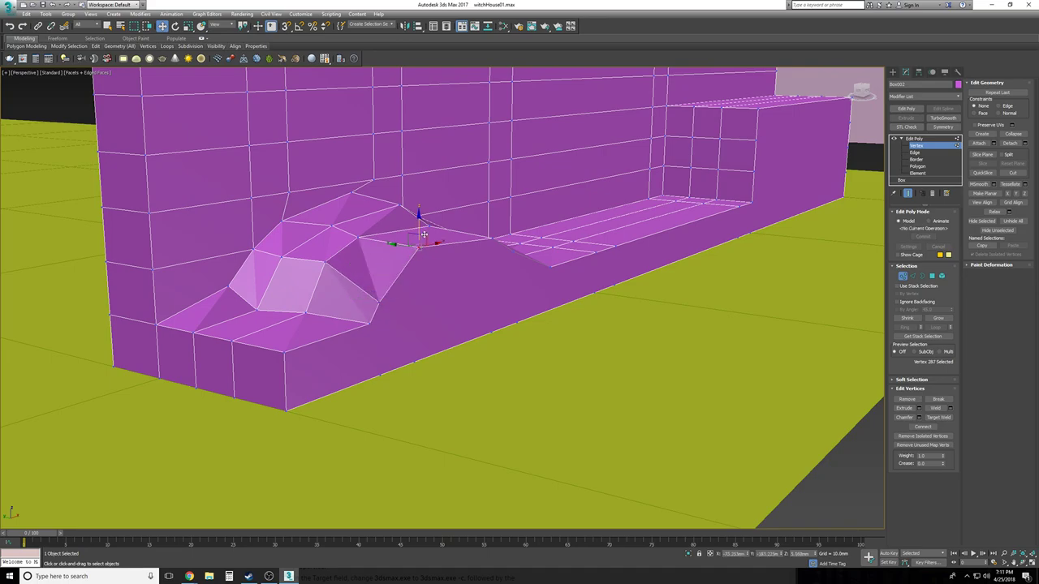
drag(418, 217, 420, 254)
click(490, 239)
alt+middle_drag(491, 241, 416, 237)
drag(416, 237, 448, 357)
Lower the remaining front edge vertices beside the hump one by one so the edge curves toward the flat step
click(520, 352)
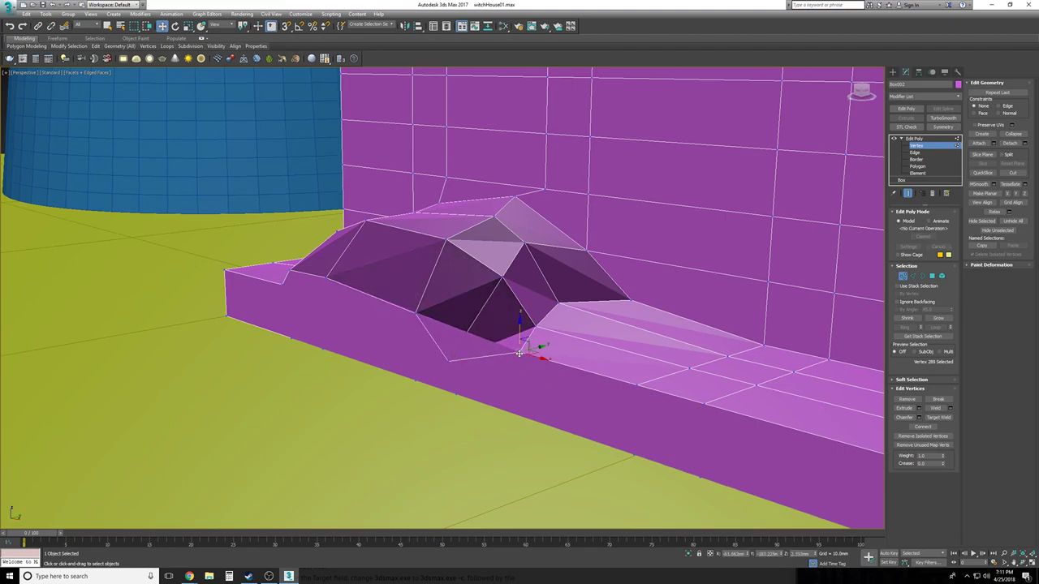
drag(520, 328, 516, 373)
alt+middle_drag(518, 371, 654, 362)
click(675, 341)
drag(679, 323, 680, 331)
alt+middle_drag(686, 344, 500, 327)
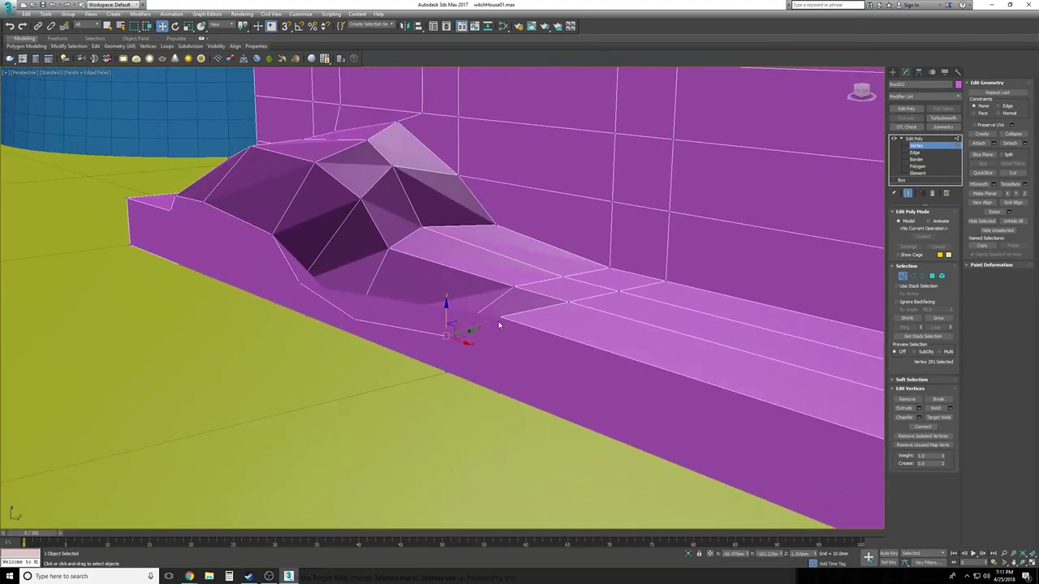
click(499, 316)
drag(501, 291, 498, 326)
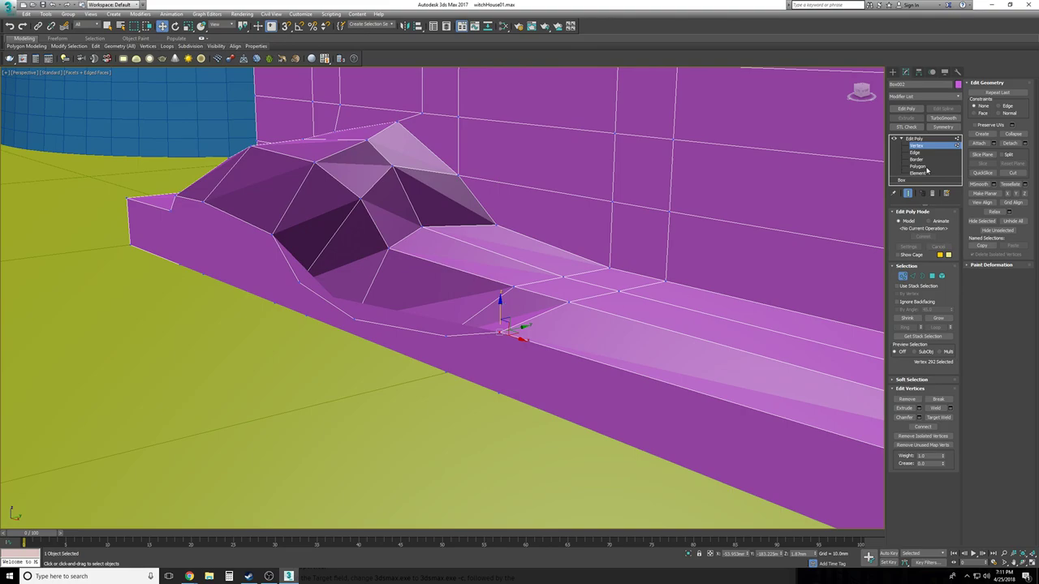
Delete the large front polygon beneath the hump and step edge
click(927, 167)
click(618, 391)
key(Delete)
alt+middle_drag(618, 392, 563, 371)
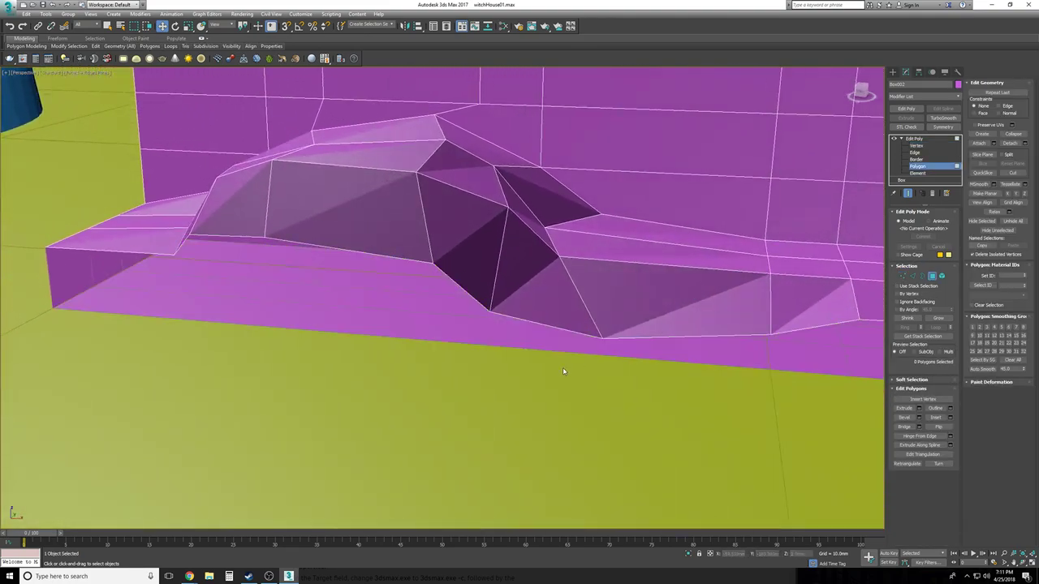
Reposition the vertices at the foot of the hump's left slope to make its transition to the ledge more irregular
click(917, 145)
alt+middle_drag(444, 235, 491, 305)
click(567, 285)
drag(533, 287, 448, 278)
click(472, 260)
alt+middle_drag(474, 262, 499, 267)
click(574, 291)
drag(507, 266, 428, 278)
Move the ground vertices at the base's left end outward to flare its foot, and offset the front corner vertex separately
mouse_move(295, 334)
alt+middle_down()
mouse_move(319, 419)
mouse_move(314, 436)
alt+middle_up()
key(F3)
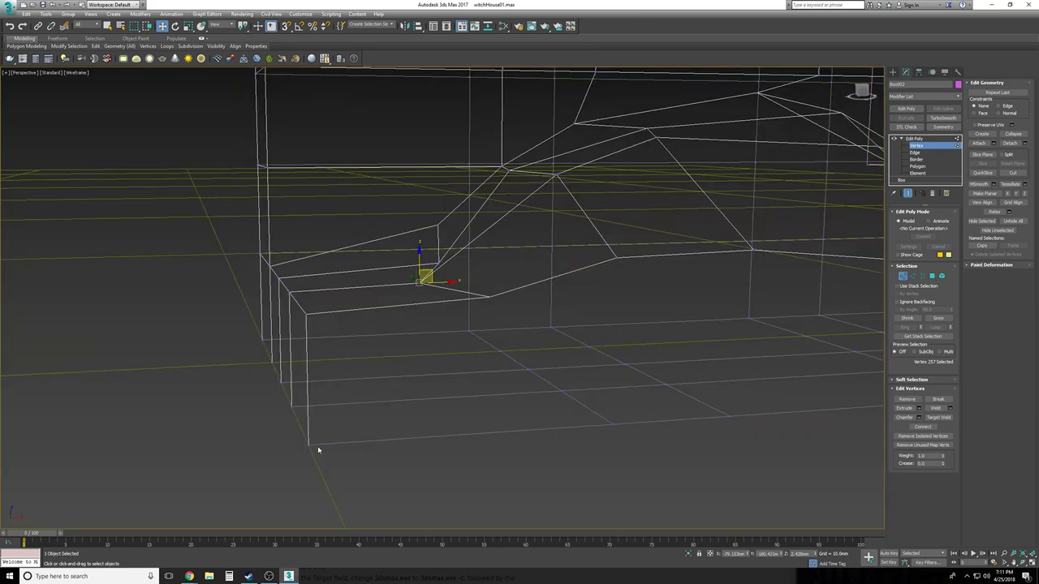
drag(248, 362, 248, 362)
drag(311, 401, 287, 409)
key(F3)
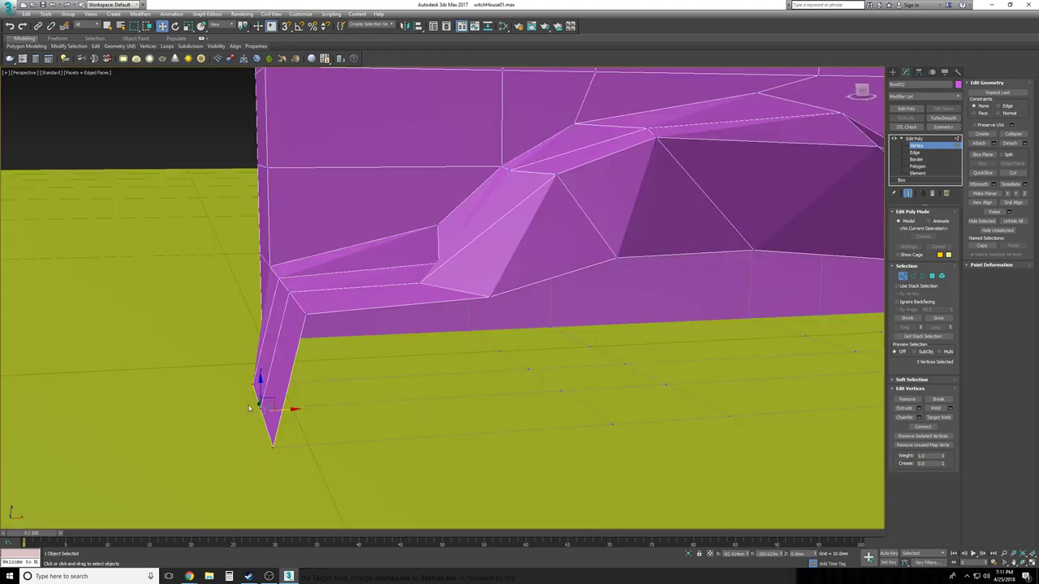
key(F3)
mouse_move(254, 430)
mouse_down()
mouse_move(285, 468)
mouse_move(305, 446)
mouse_up()
key(F3)
key(F3)
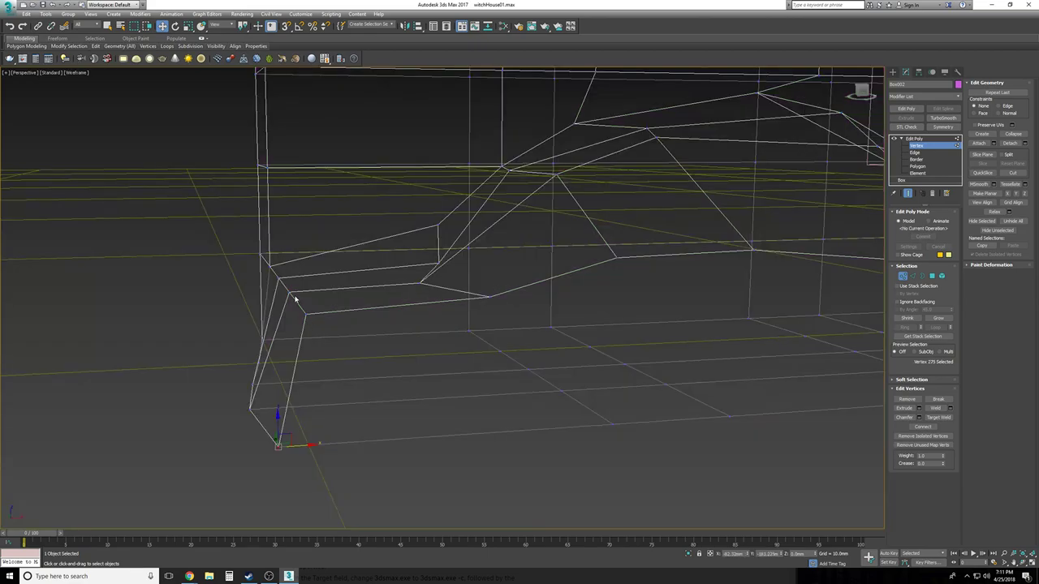
Adjust the upper vertices along the flared left end to break up its straight edge
mouse_move(318, 305)
mouse_down()
mouse_move(318, 324)
mouse_move(281, 305)
mouse_move(308, 283)
mouse_move(346, 278)
mouse_move(292, 283)
mouse_move(291, 294)
mouse_up()
key(F3)
key(F3)
click(281, 273)
key(F3)
click(334, 315)
mouse_move(334, 315)
alt+middle_down()
mouse_move(317, 325)
mouse_move(434, 397)
alt+middle_up()
Move the ground vertex nearest the wall at the flared left end outward, and check the rock's lower front vertices
scroll(335, 315, down, 2)
key(F3)
drag(271, 326, 273, 327)
drag(361, 335, 323, 362)
key(F3)
click(433, 396)
click(322, 363)
click(387, 387)
alt+middle_drag(386, 387, 615, 303)
scroll(557, 346, down, 5)
scroll(614, 303, up, 4)
scroll(615, 304, up, 1)
Add a second Edit Poly modifier to the wall panel and enter polygon editing
click(915, 139)
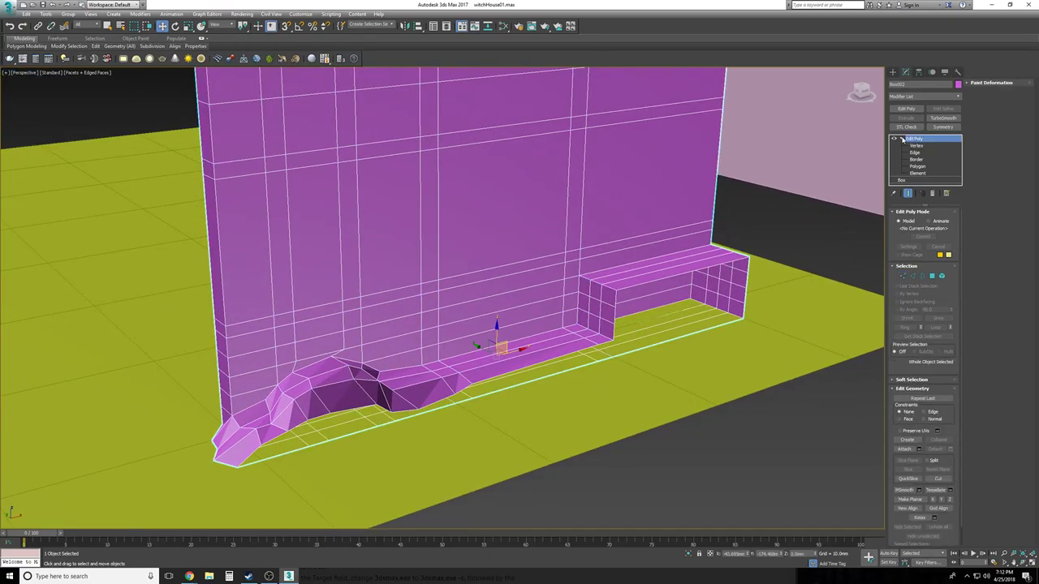
click(900, 139)
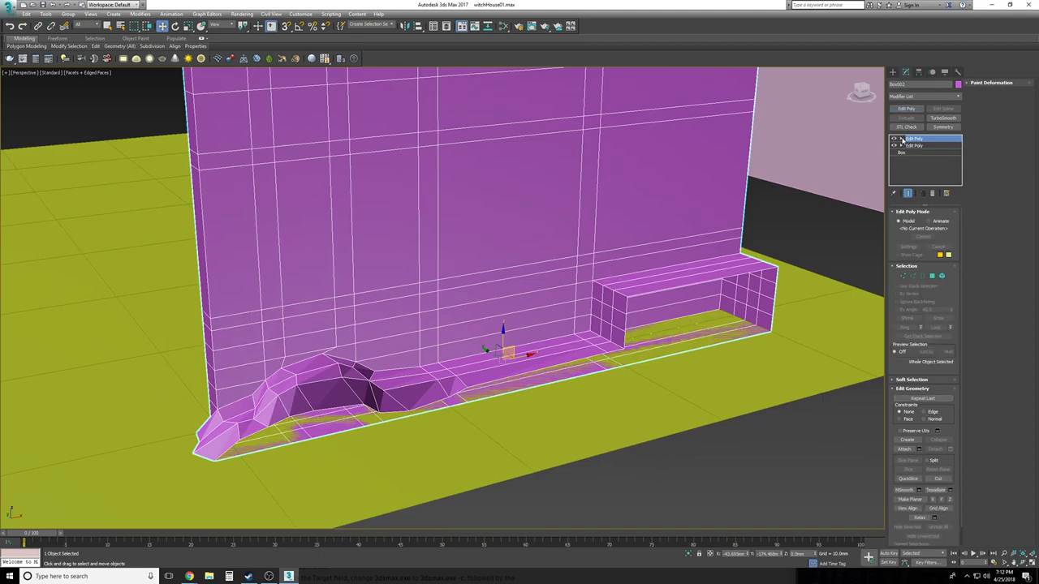
click(901, 140)
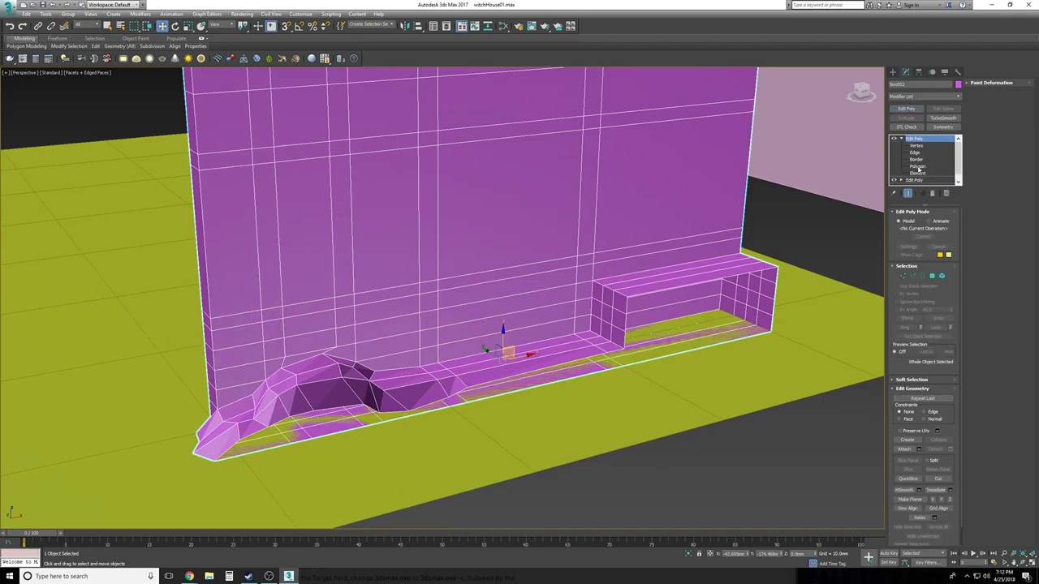
click(918, 167)
Select the whole narrow horizontal row of polygons around the wall just above the tall step
click(258, 314)
key(f)
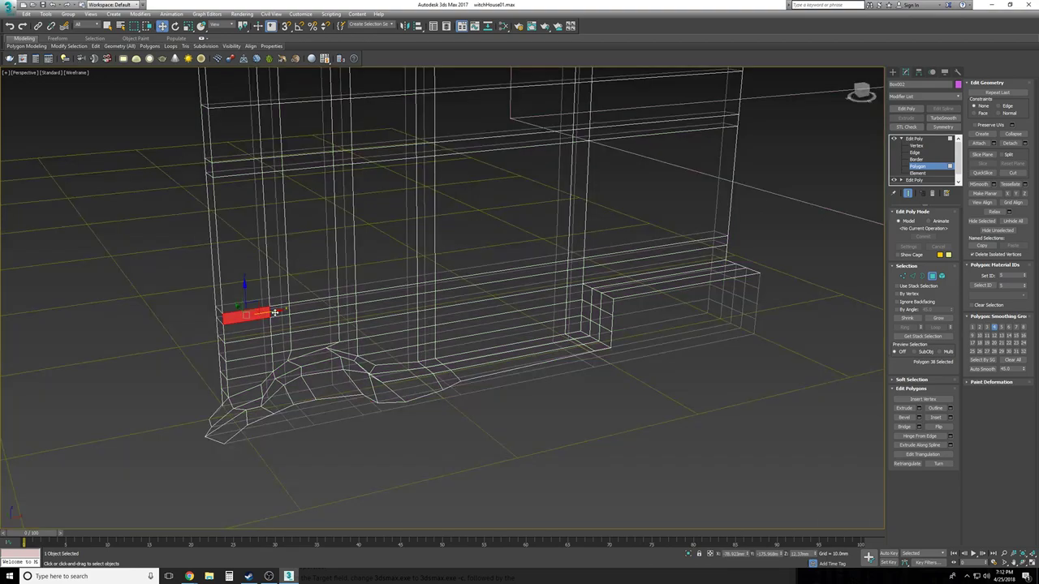
click(209, 373)
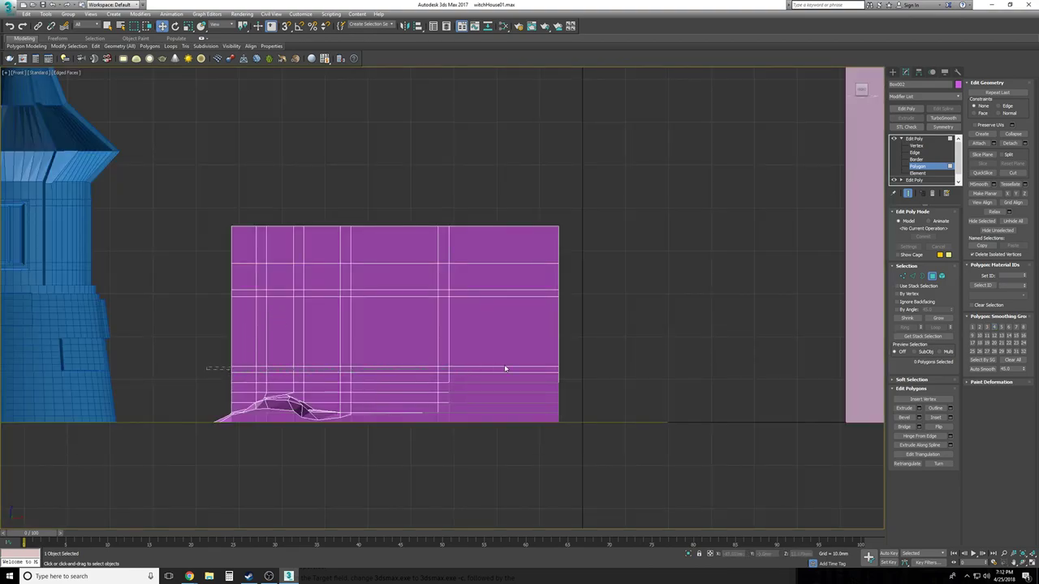
drag(572, 373, 573, 371)
key(p)
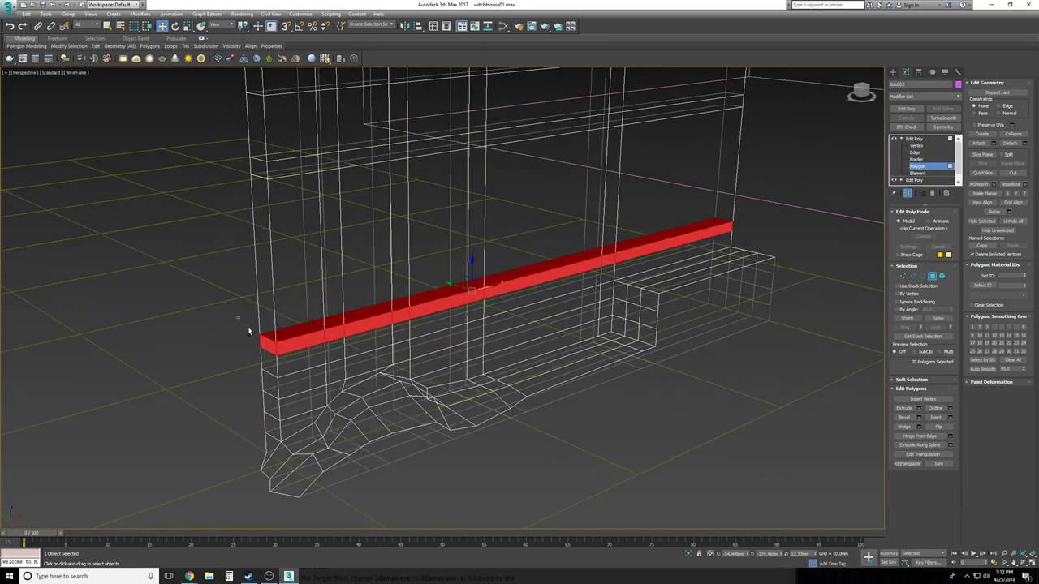
Reduce the polygon selection to the narrow strip on the wall's front and its two end faces
alt+drag(242, 323, 262, 363)
alt+drag(719, 223, 708, 221)
alt+drag(500, 277, 566, 246)
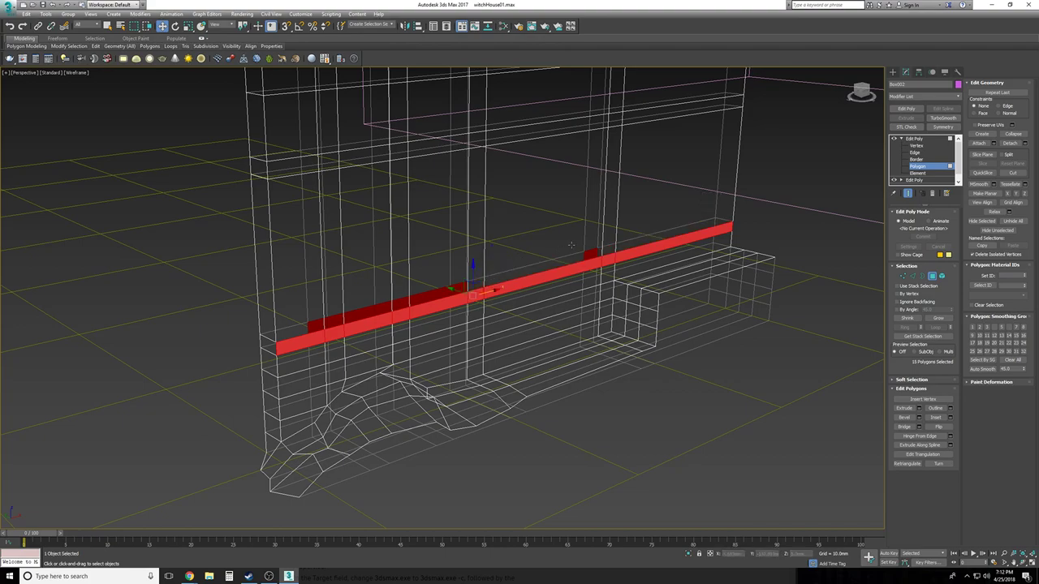
alt+drag(392, 302, 318, 324)
key(F3)
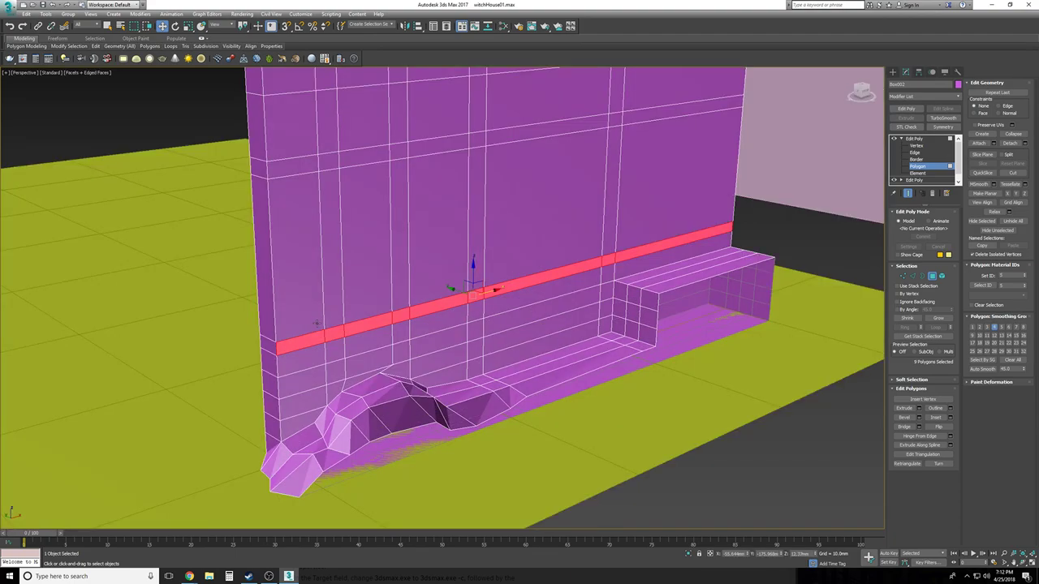
ctrl+click(270, 345)
alt+middle_drag(312, 344, 235, 341)
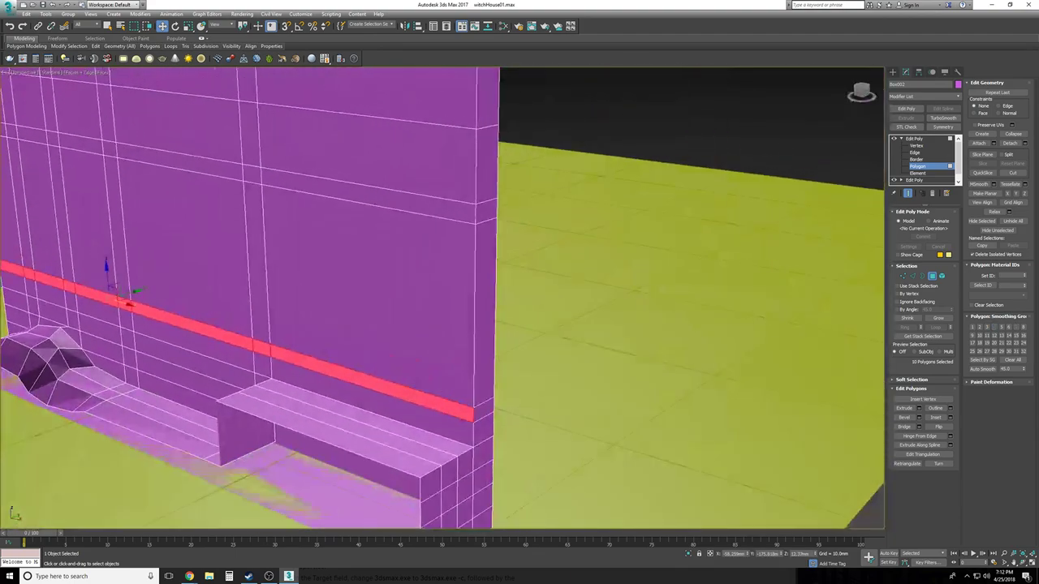
ctrl+click(488, 412)
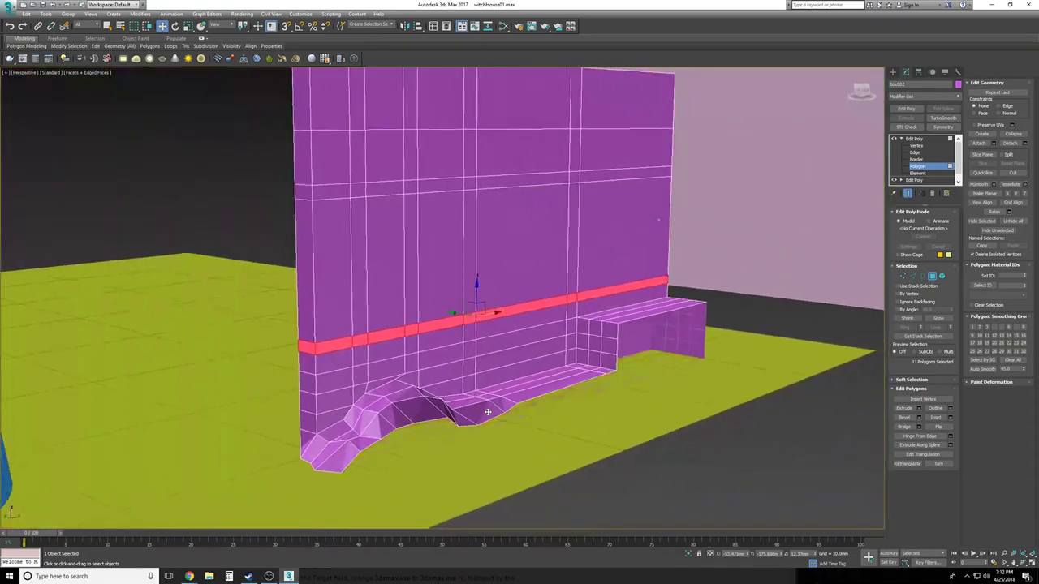
alt+middle_drag(488, 413, 730, 427)
scroll(730, 426, up, 3)
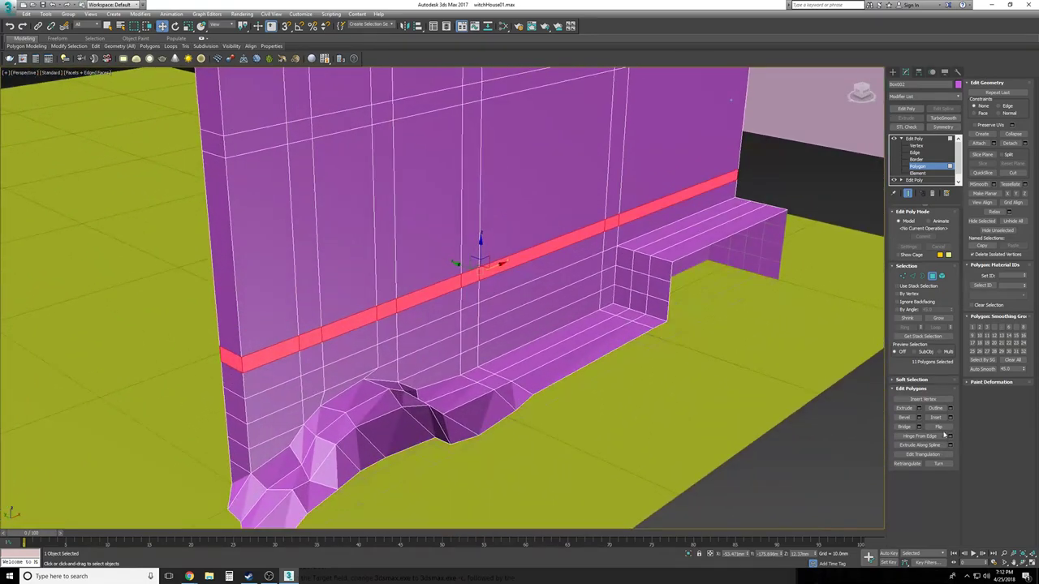
Bevel the selected strip with a height of 1.5 mm and an outline of 0 mm to form a ledge, and clear the selection
click(920, 418)
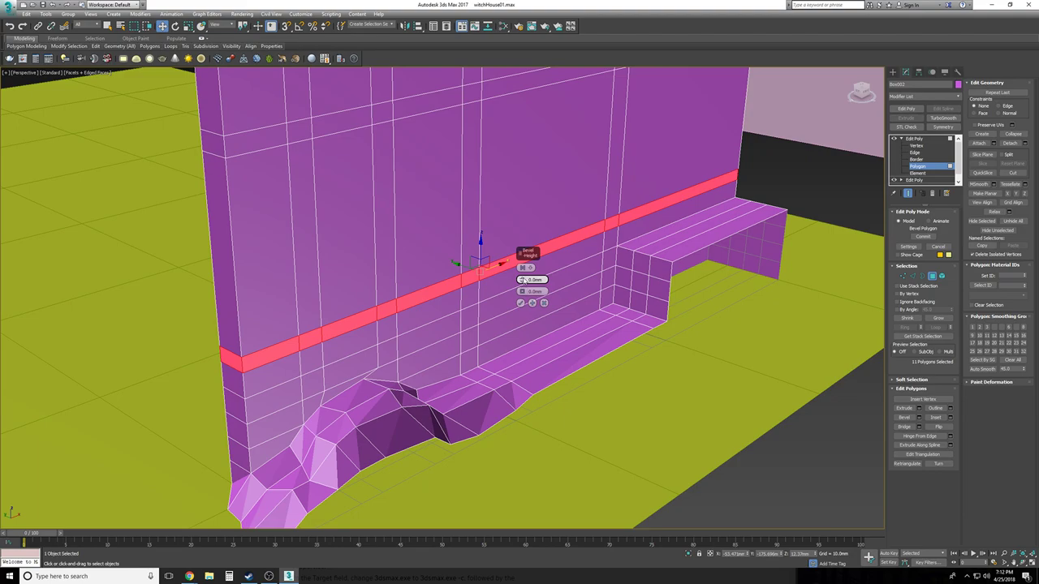
drag(521, 279, 522, 268)
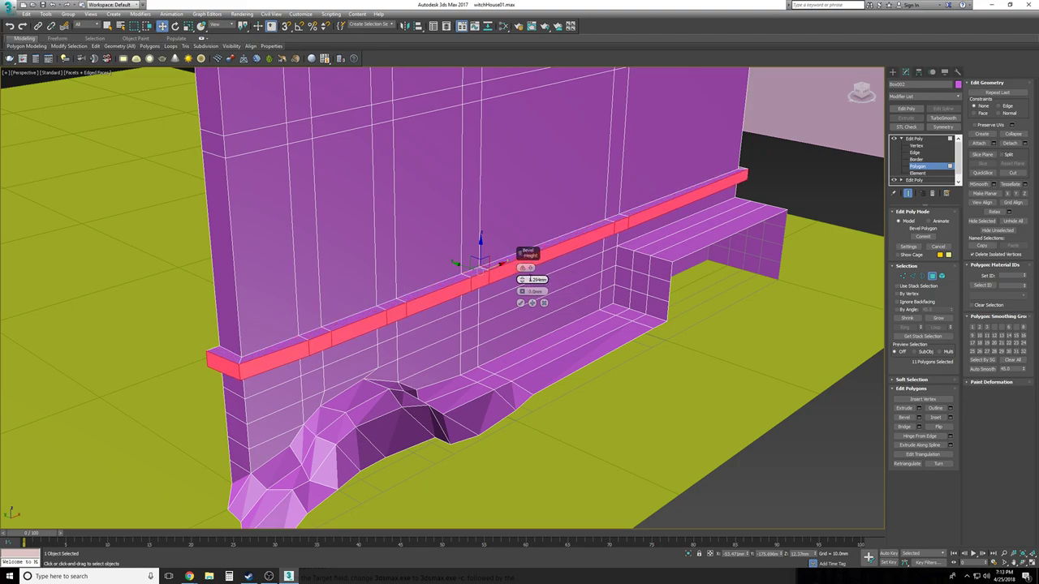
text(.5)
key(Return)
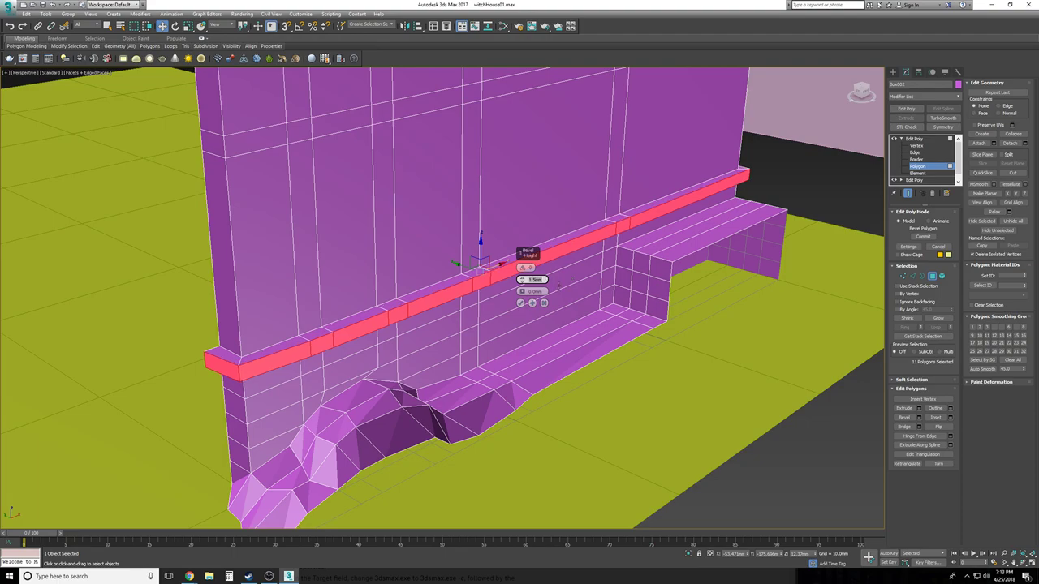
alt+middle_drag(525, 306, 524, 294)
scroll(524, 295, down, 4)
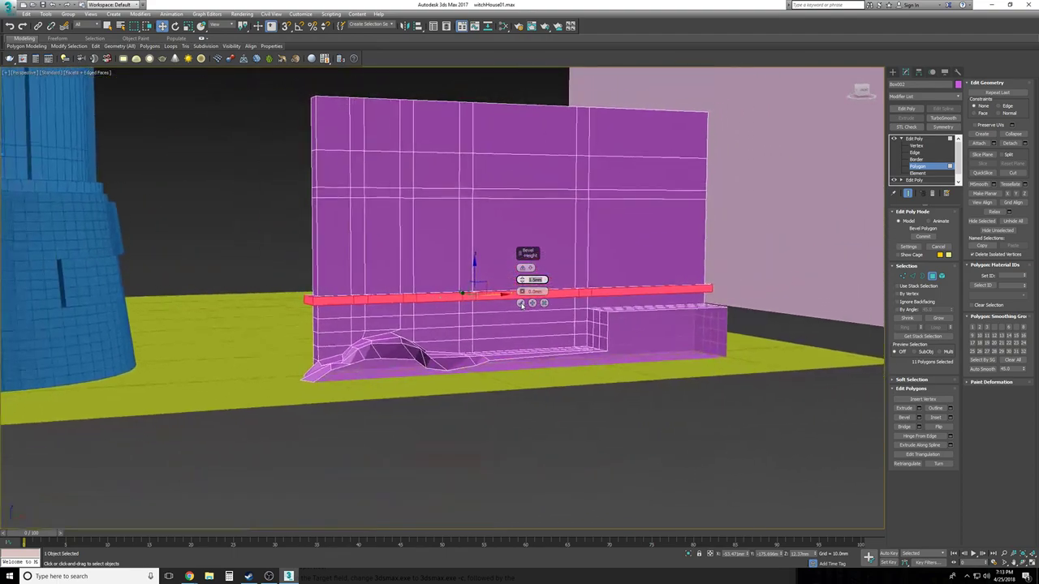
scroll(524, 295, up, 4)
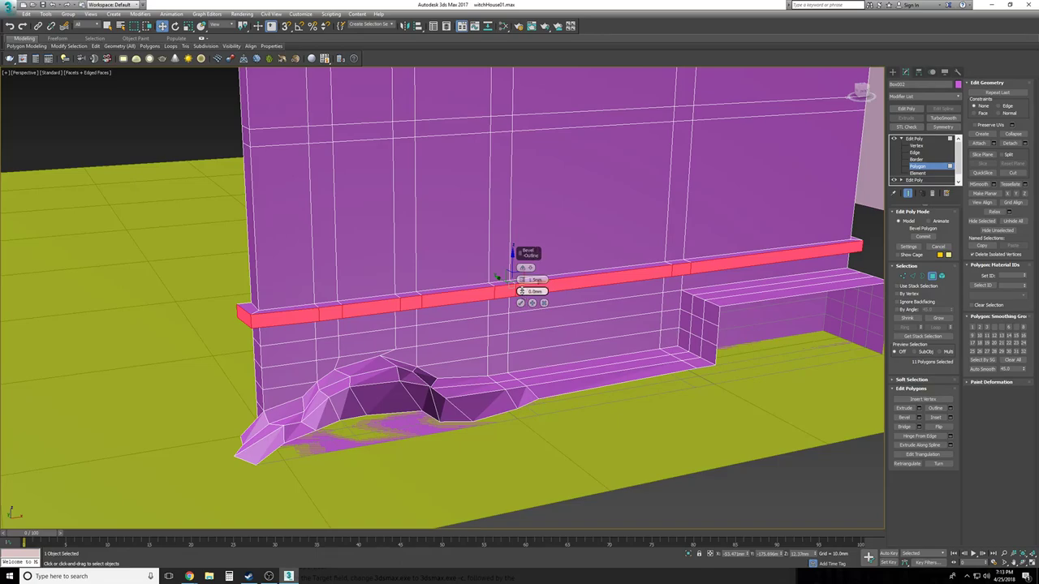
click(521, 303)
scroll(523, 305, down, 4)
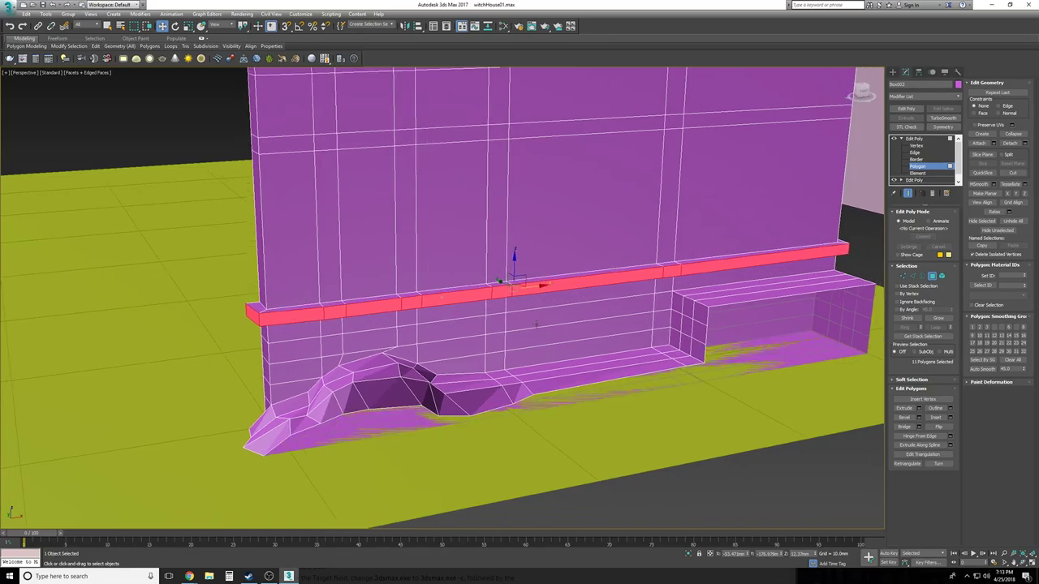
click(690, 431)
alt+middle_drag(690, 431, 688, 430)
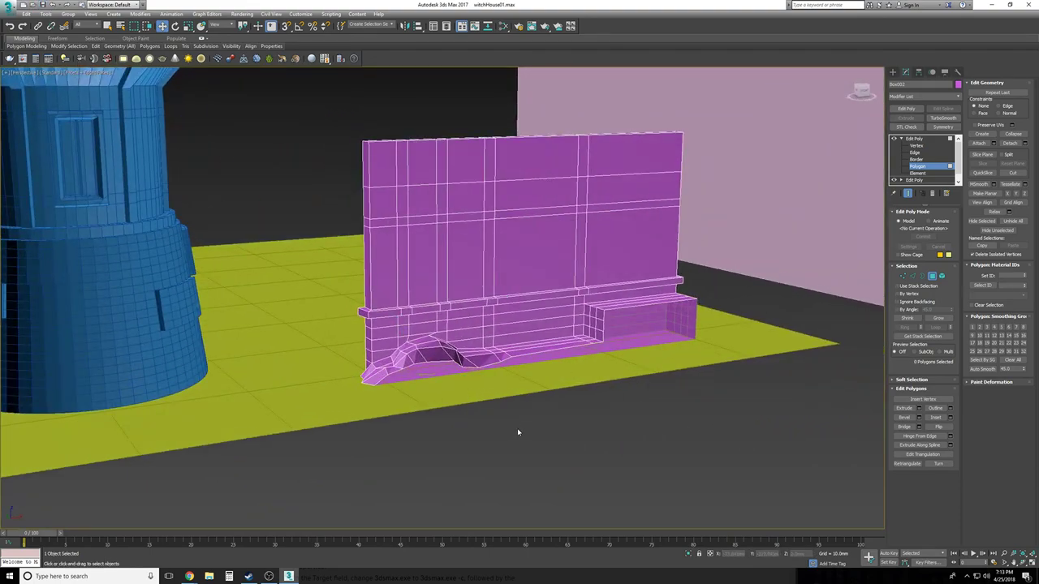
scroll(508, 428, down, 2)
alt+middle_drag(508, 429, 508, 427)
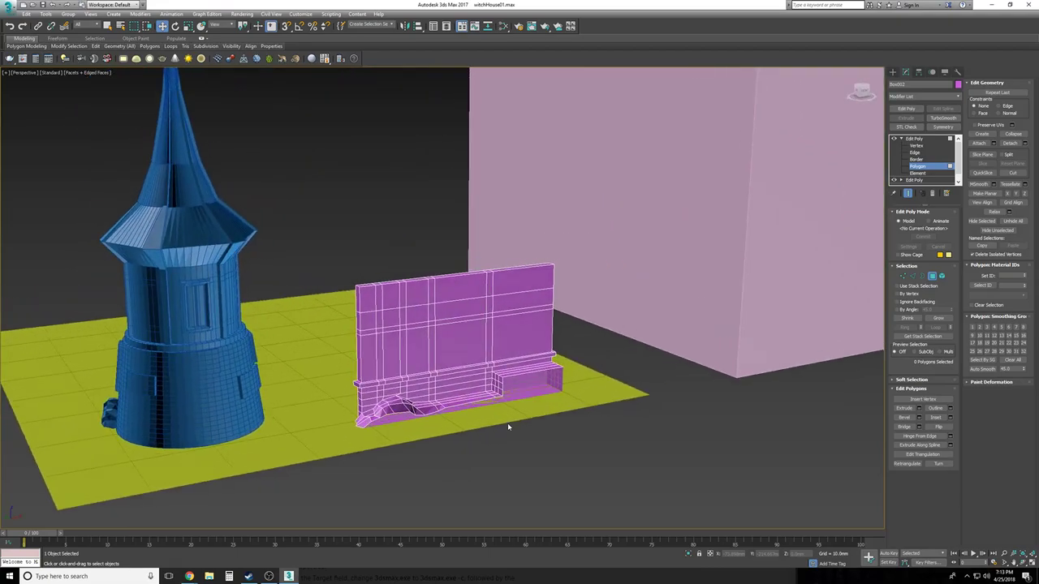
key(z)
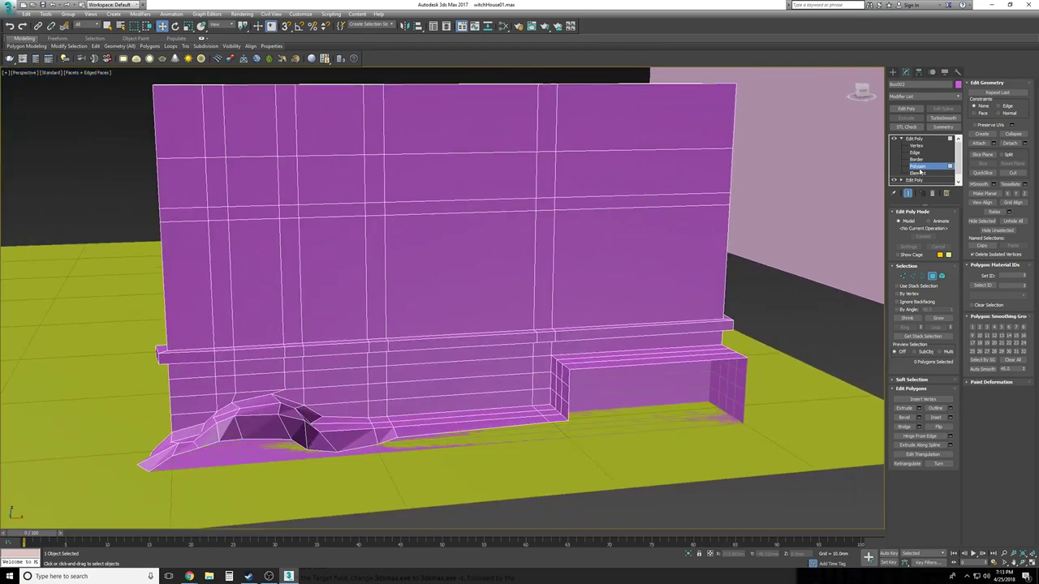
Delete the doorway column of wall polygons from the low step up through the ledge, including the ledge faces crossing it
click(461, 410)
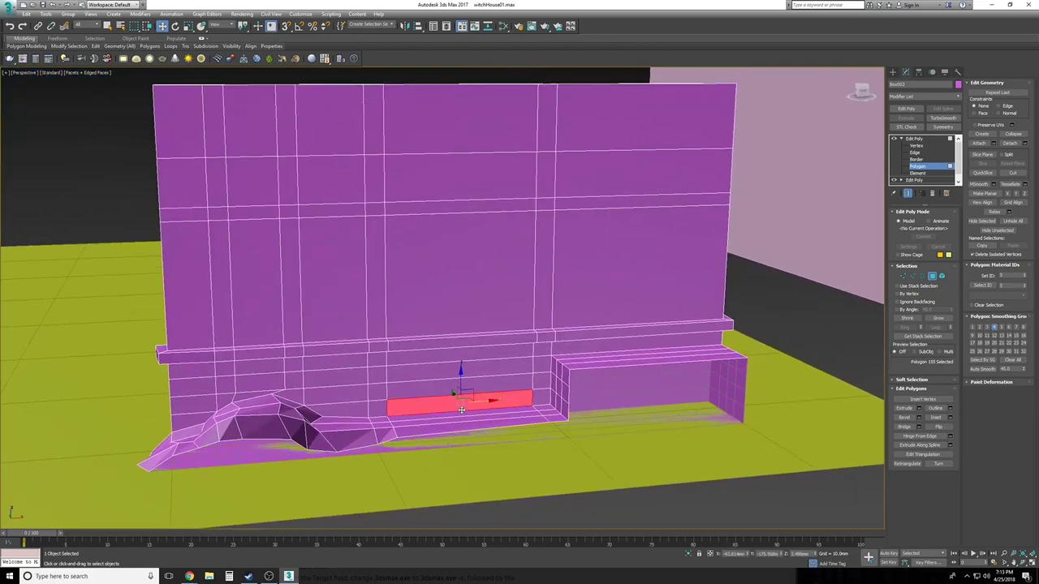
key(z)
mouse_move(461, 410)
alt+middle_down()
mouse_move(445, 422)
mouse_move(470, 409)
mouse_move(470, 422)
alt+middle_up()
scroll(462, 414, up, 3)
scroll(470, 410, down, 2)
scroll(470, 412, down, 2)
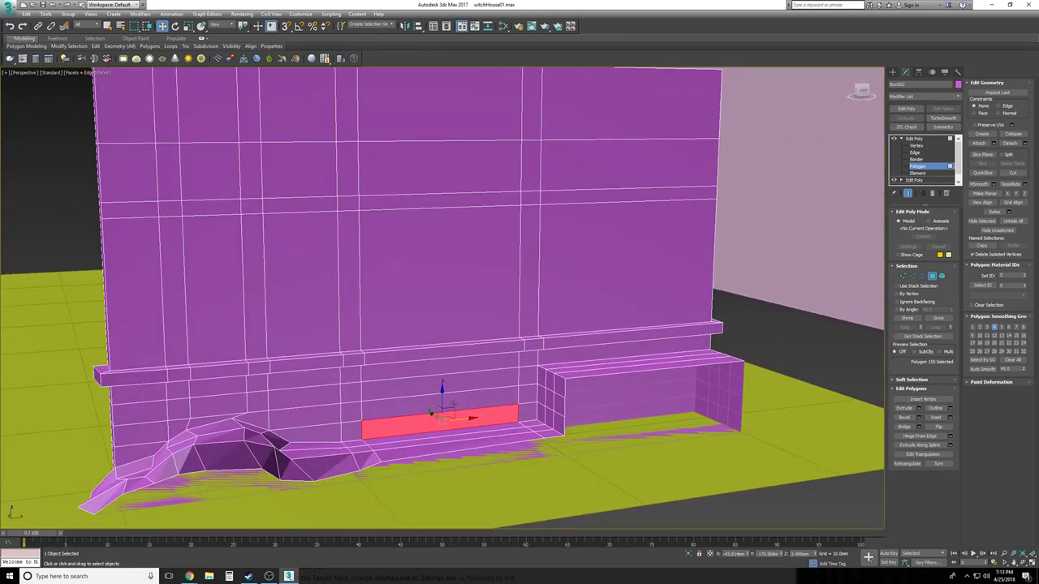
ctrl+click(437, 397)
ctrl+click(438, 380)
ctrl+click(439, 362)
ctrl+click(442, 347)
ctrl+click(444, 345)
ctrl+click(444, 331)
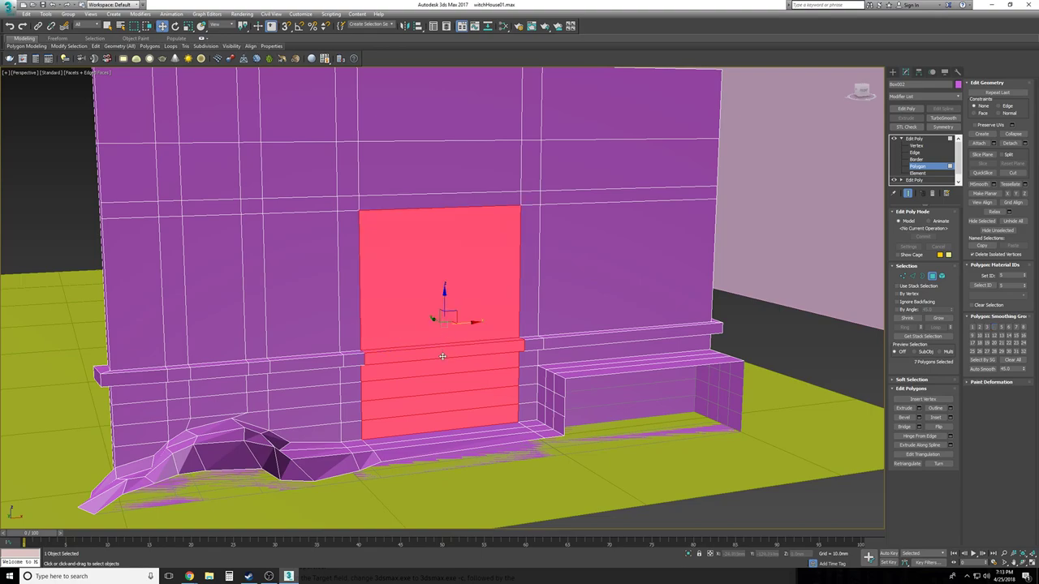
key(F3)
alt+middle_drag(442, 356, 453, 316)
ctrl+click(443, 347)
key(F3)
mouse_move(453, 373)
alt+middle_down()
mouse_move(455, 427)
mouse_move(453, 406)
mouse_move(465, 412)
alt+middle_up()
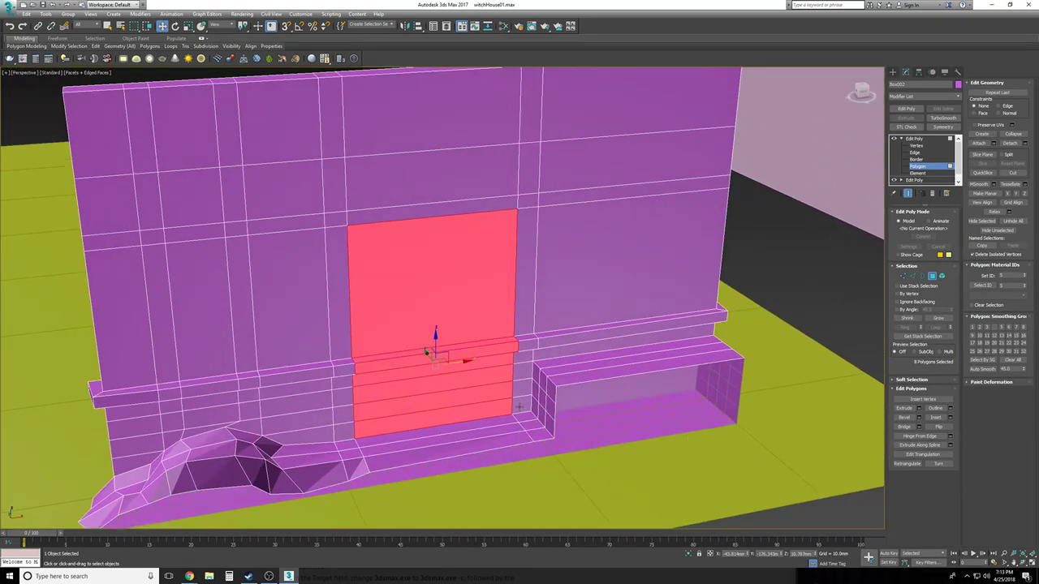
key(Delete)
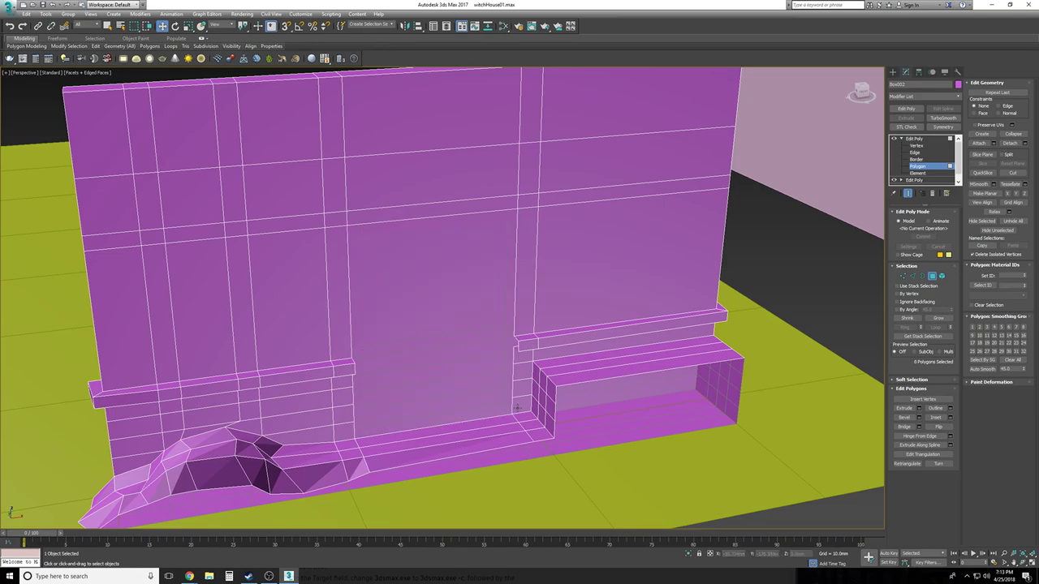
Create a polygon closing the cut ledge end on the tall-step side of the door opening
click(916, 159)
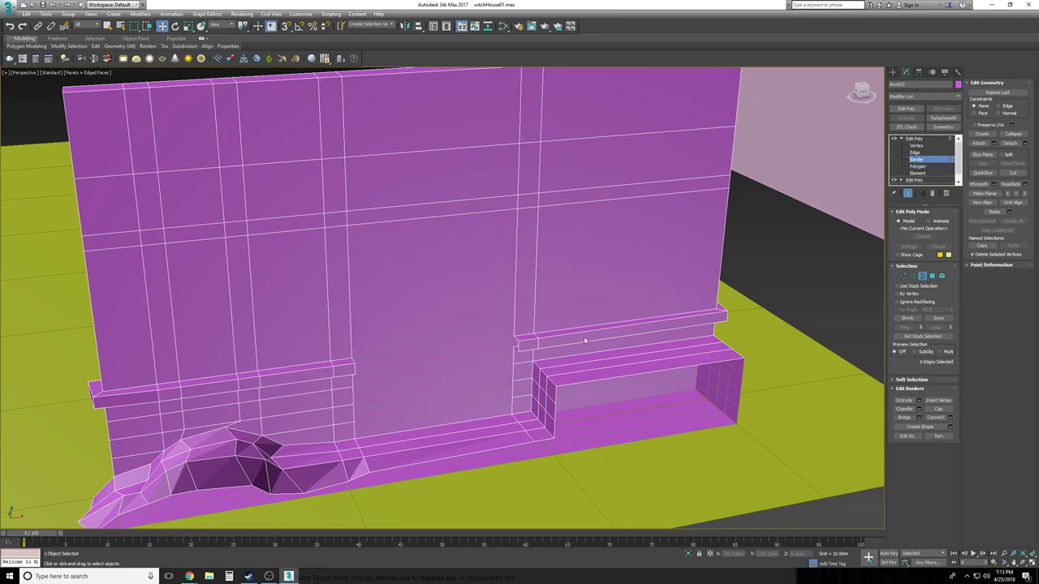
click(515, 309)
scroll(515, 309, up, 5)
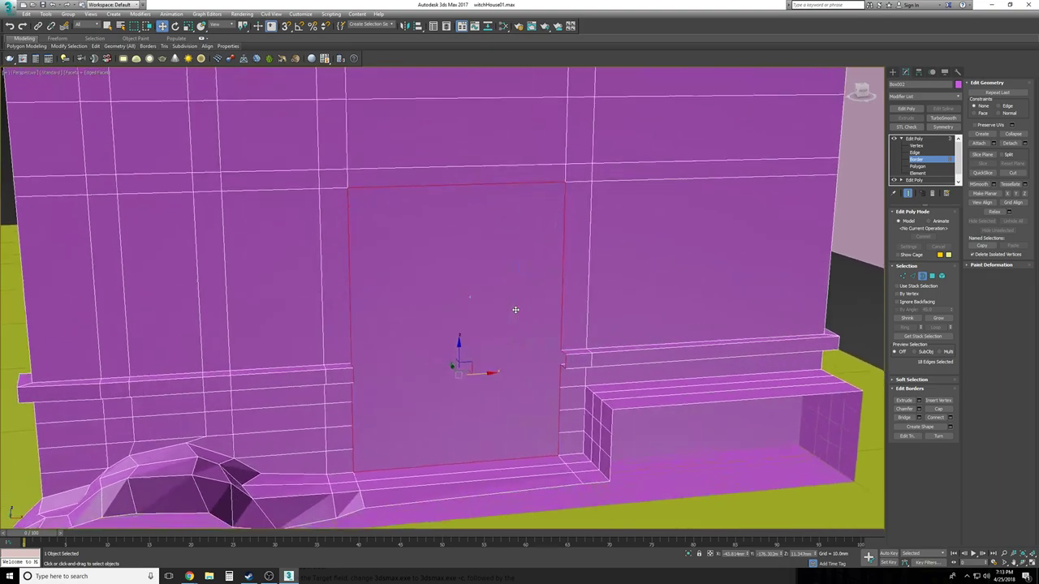
alt+middle_drag(516, 309, 813, 336)
click(922, 167)
scroll(689, 313, up, 3)
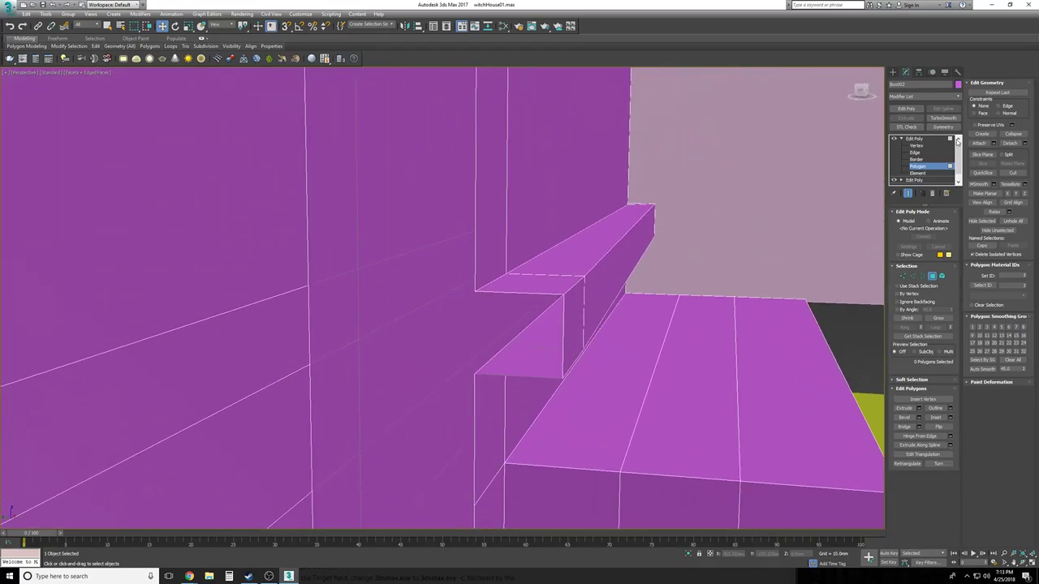
click(981, 133)
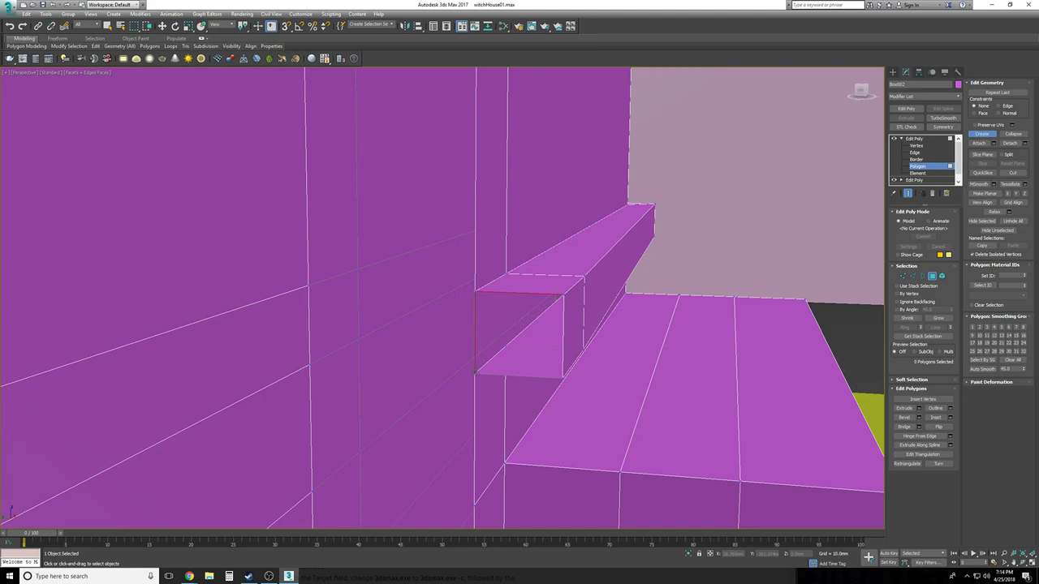
double_click(564, 295)
Create a matching polygon closing the cut ledge end on the rock side of the door opening
alt+middle_drag(565, 324, 479, 346)
alt+middle_drag(552, 344, 362, 255)
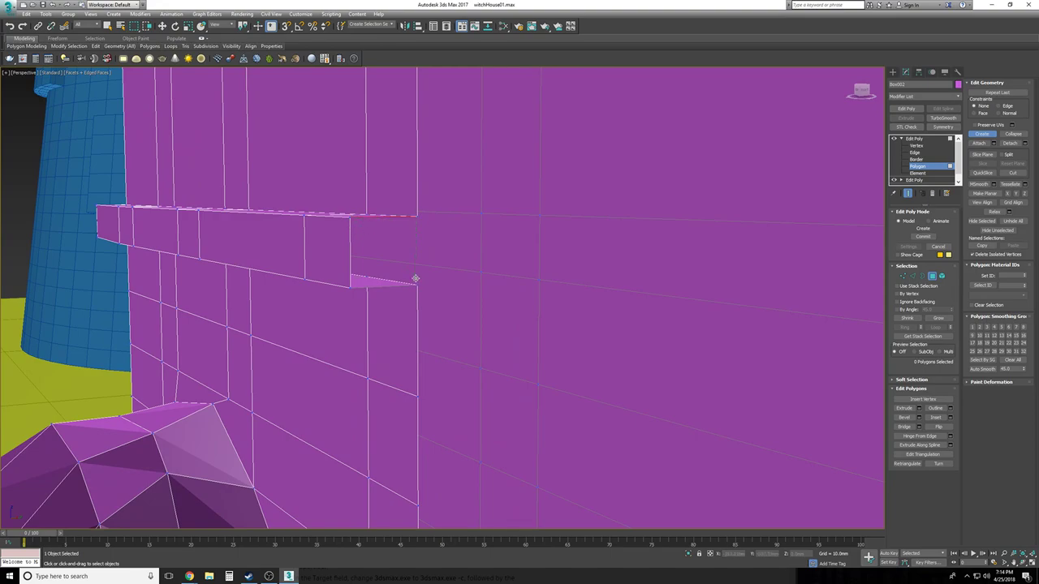
double_click(350, 218)
scroll(366, 257, down, 4)
alt+middle_drag(366, 257, 411, 322)
scroll(411, 322, down, 2)
key(w)
click(508, 425)
alt+middle_drag(508, 425, 652, 341)
scroll(651, 341, up, 3)
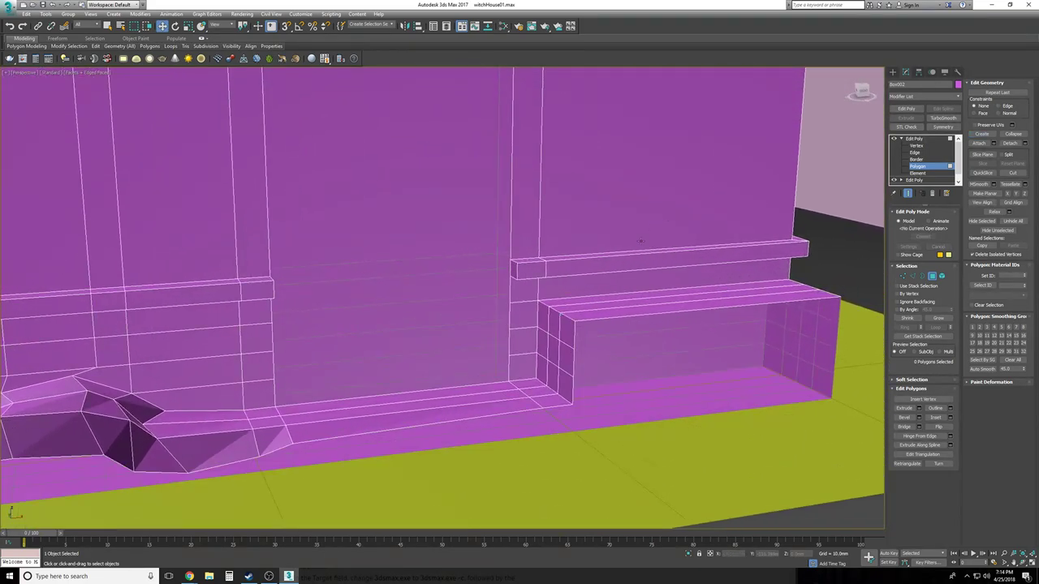
Extrude the door opening's border a short distance back into the wall to give the doorway depth
click(915, 158)
click(512, 230)
alt+middle_drag(512, 230, 546, 352)
shift+drag(448, 346, 432, 342)
alt+middle_drag(675, 360, 625, 347)
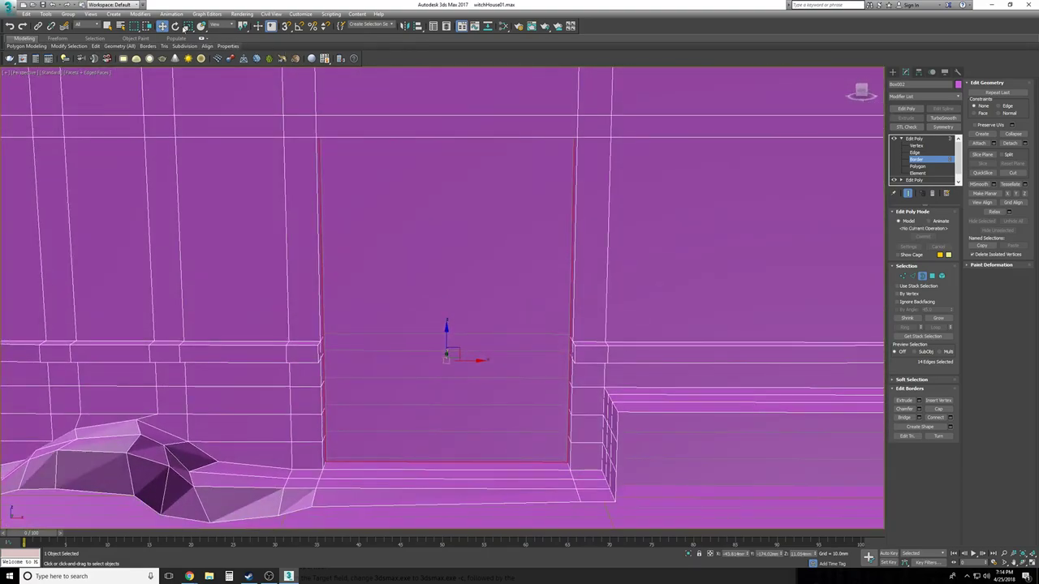
Scale the inner border of the door opening slightly narrower along X so its side faces taper inward
click(187, 26)
drag(486, 359, 477, 358)
scroll(477, 359, down, 6)
alt+middle_drag(460, 358, 477, 359)
scroll(477, 359, up, 2)
scroll(477, 358, up, 10)
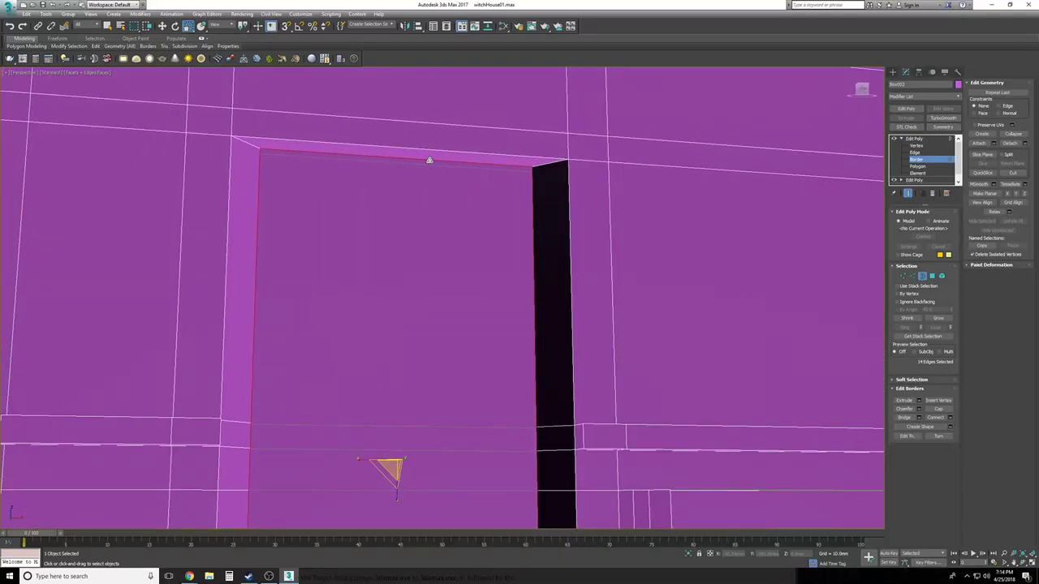
Lower the inner top edge of the door opening to slope the head of the recess, and clear the selection
key(w)
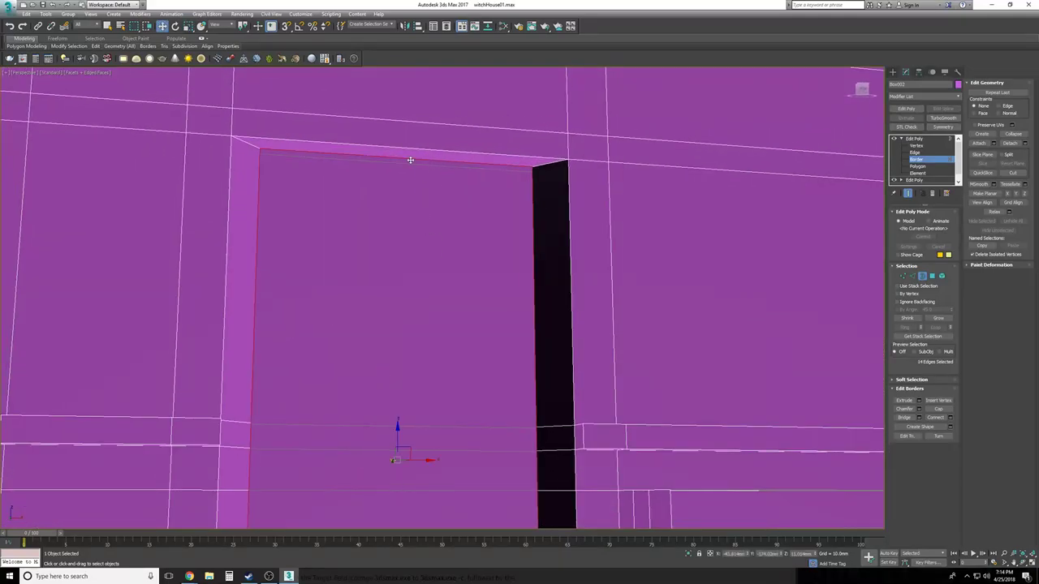
click(914, 153)
click(425, 160)
drag(398, 129, 397, 163)
scroll(398, 167, down, 5)
alt+middle_drag(398, 175, 603, 329)
scroll(602, 331, up, 1)
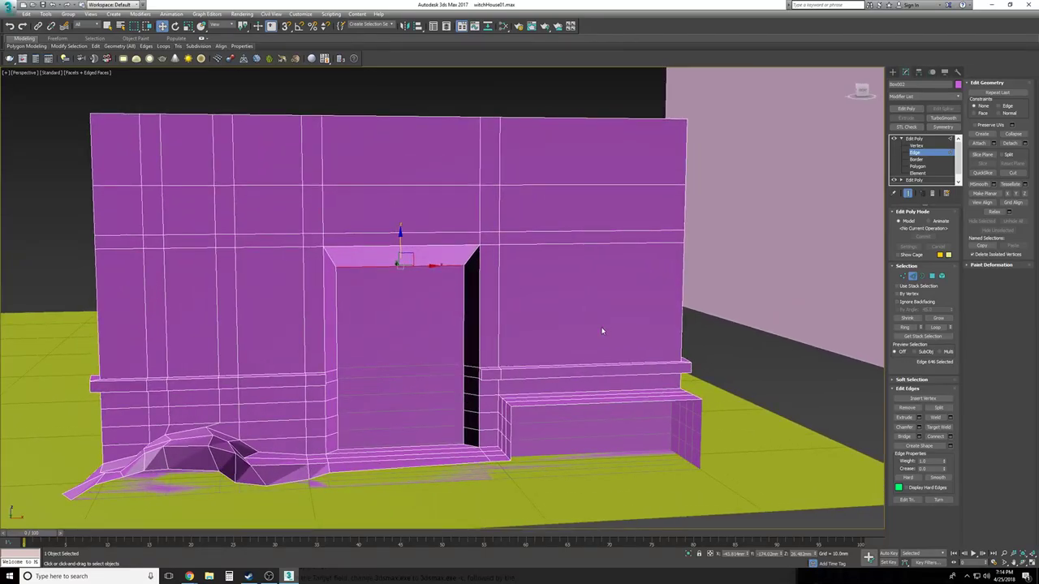
click(777, 371)
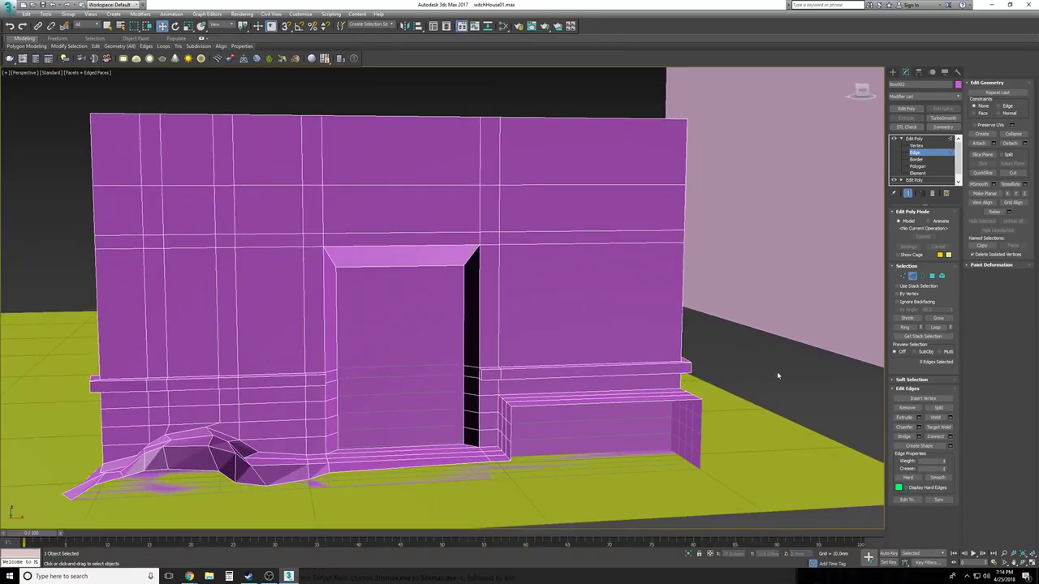
Examine the tapered door recess up close and its proportions against the whole scene
scroll(777, 371, down, 8)
scroll(776, 376, up, 6)
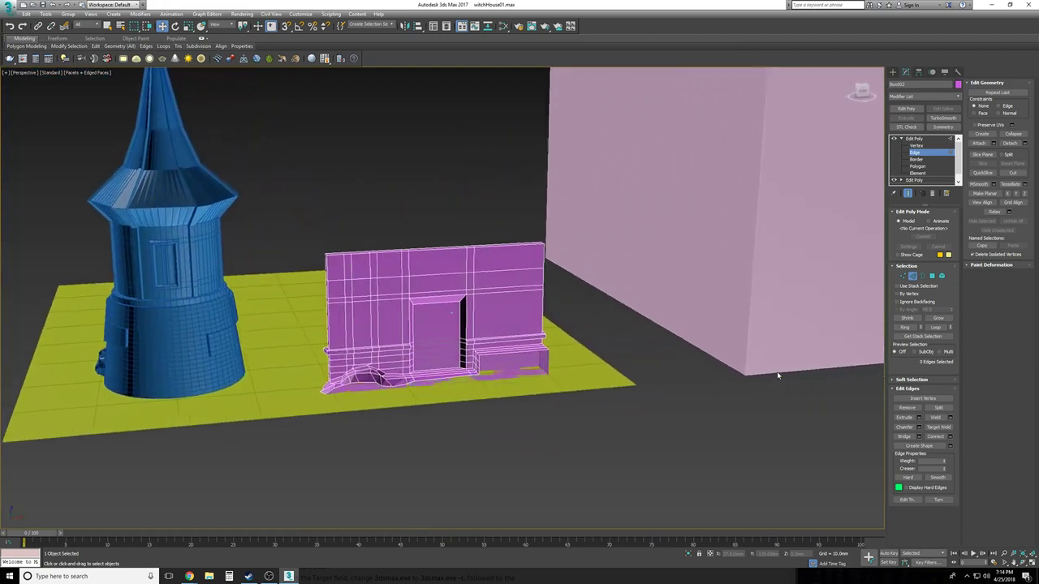
scroll(777, 376, up, 6)
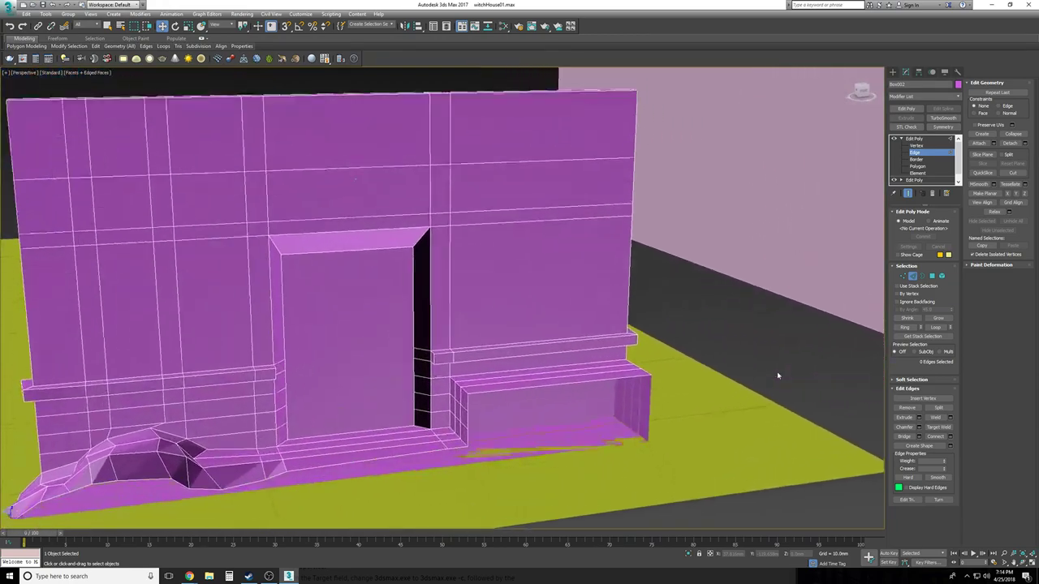
alt+middle_drag(778, 376, 777, 376)
scroll(777, 375, up, 5)
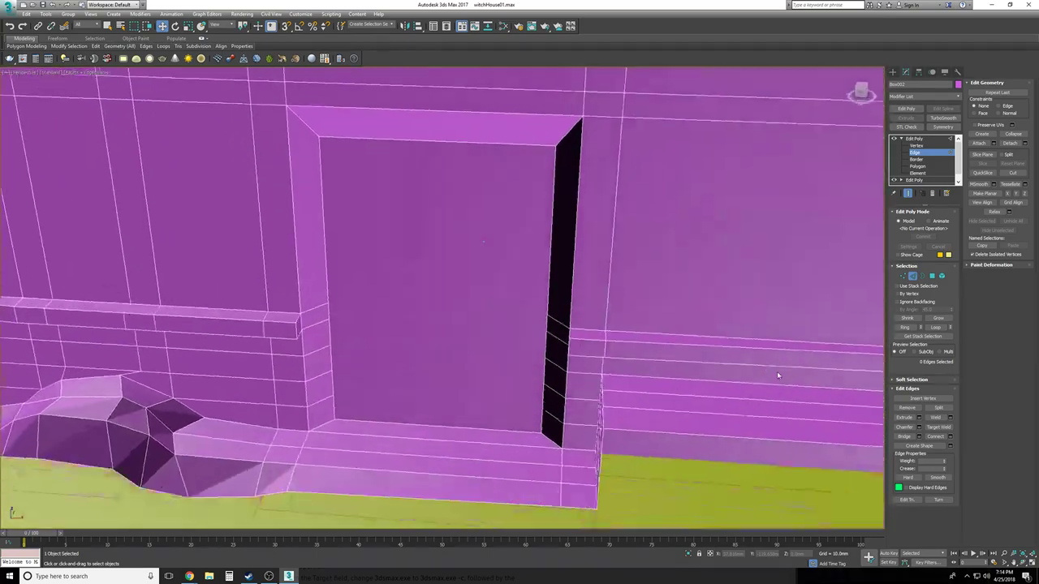
scroll(777, 375, down, 1)
alt+middle_drag(777, 375, 772, 377)
scroll(772, 377, up, 2)
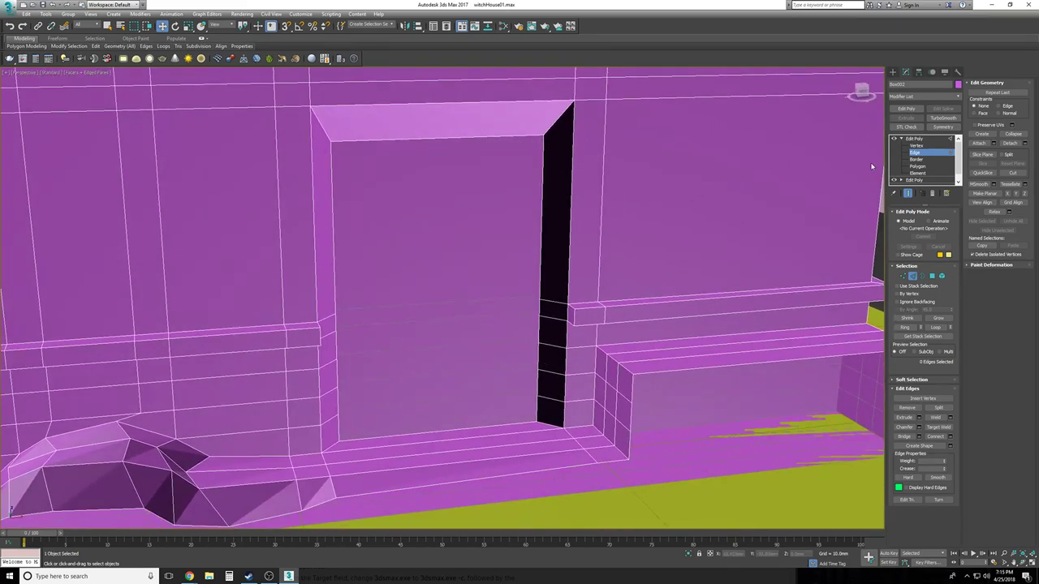
Cap the inner border of the door recess with a polygon and select the new face
click(920, 159)
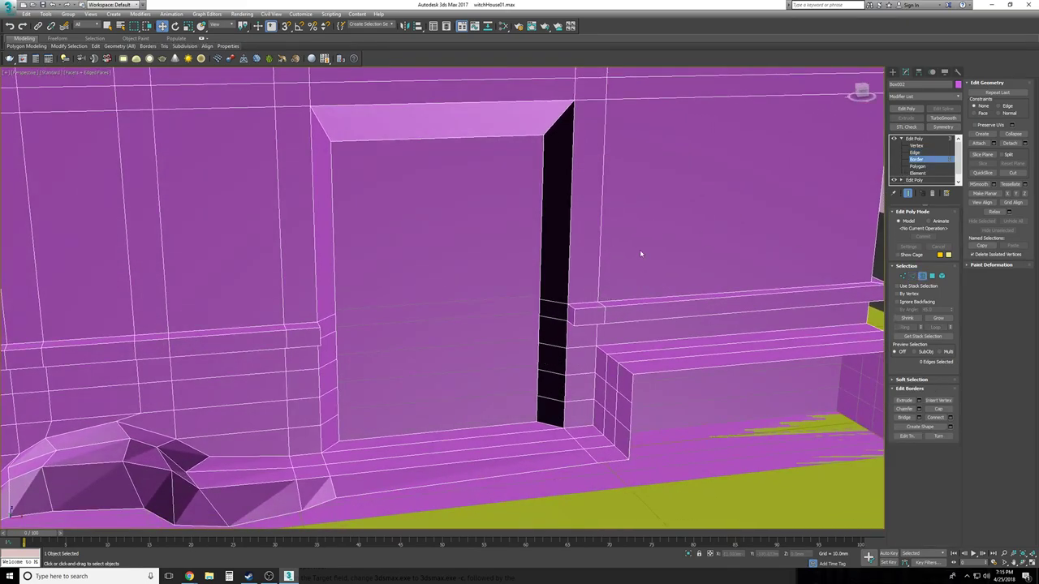
click(542, 290)
alt+middle_drag(541, 289, 563, 311)
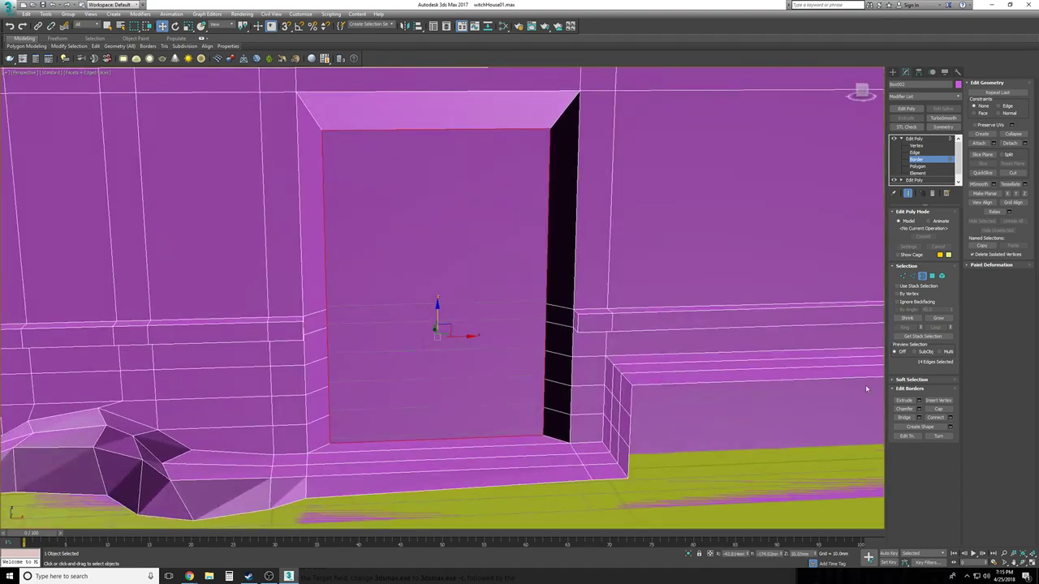
click(940, 411)
scroll(476, 369, down, 2)
alt+middle_drag(475, 369, 841, 175)
click(915, 165)
click(463, 279)
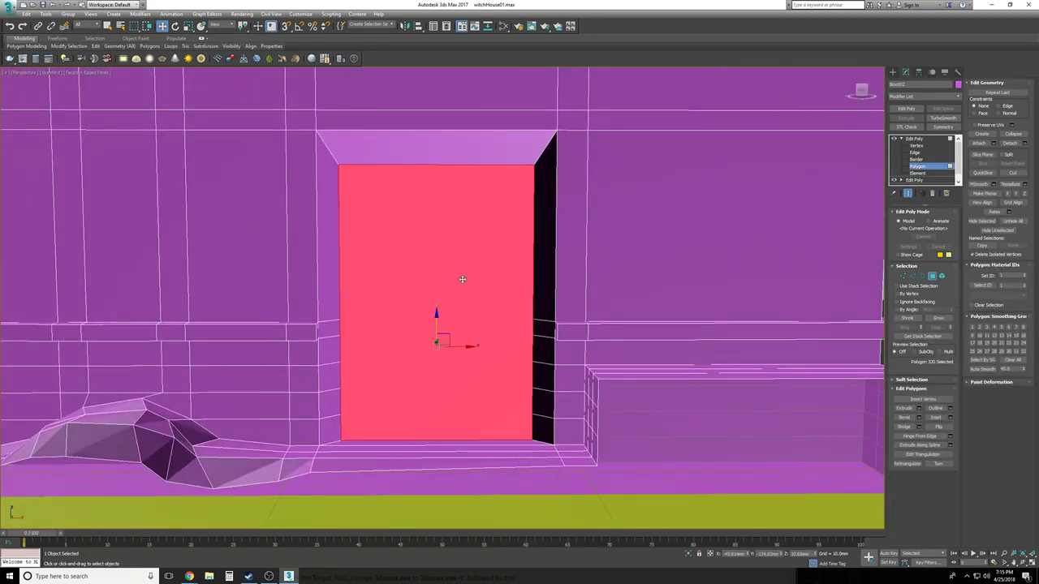
Connect the two long upper side edges of the door face with one horizontal edge
scroll(464, 278, up, 4)
ctrl+click(916, 153)
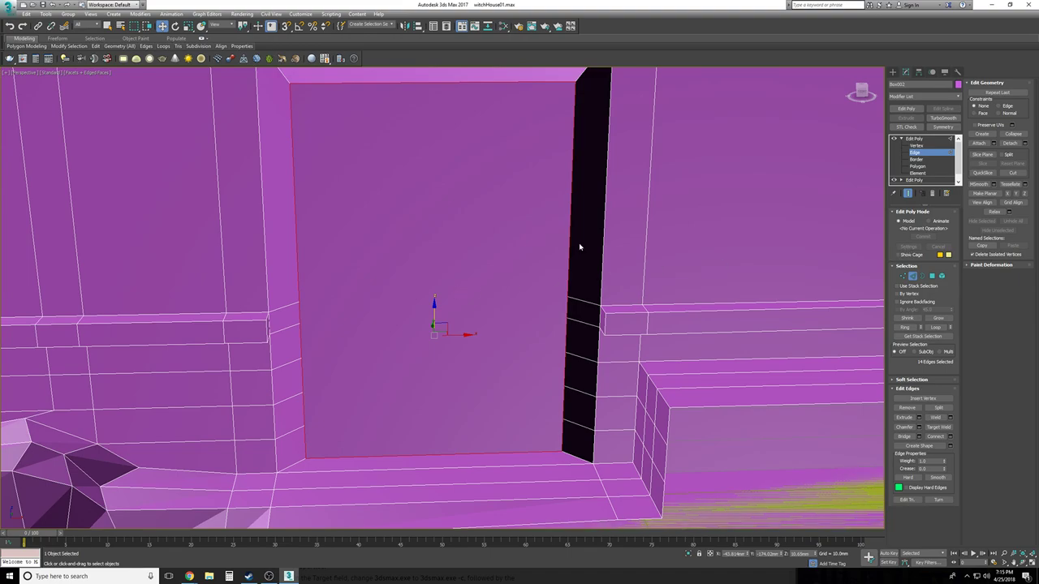
click(569, 240)
ctrl+click(297, 271)
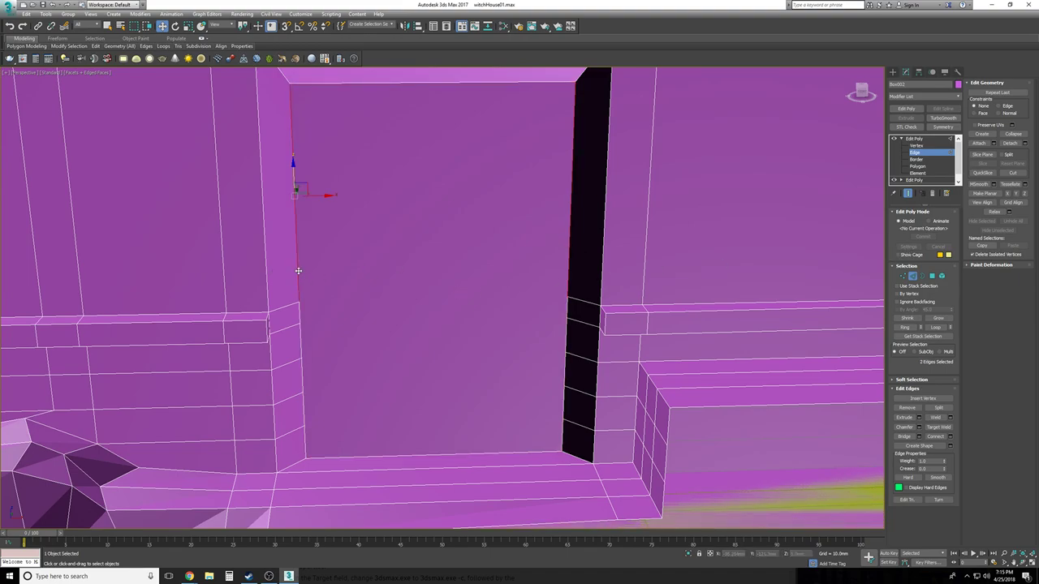
alt+middle_drag(610, 374, 588, 347)
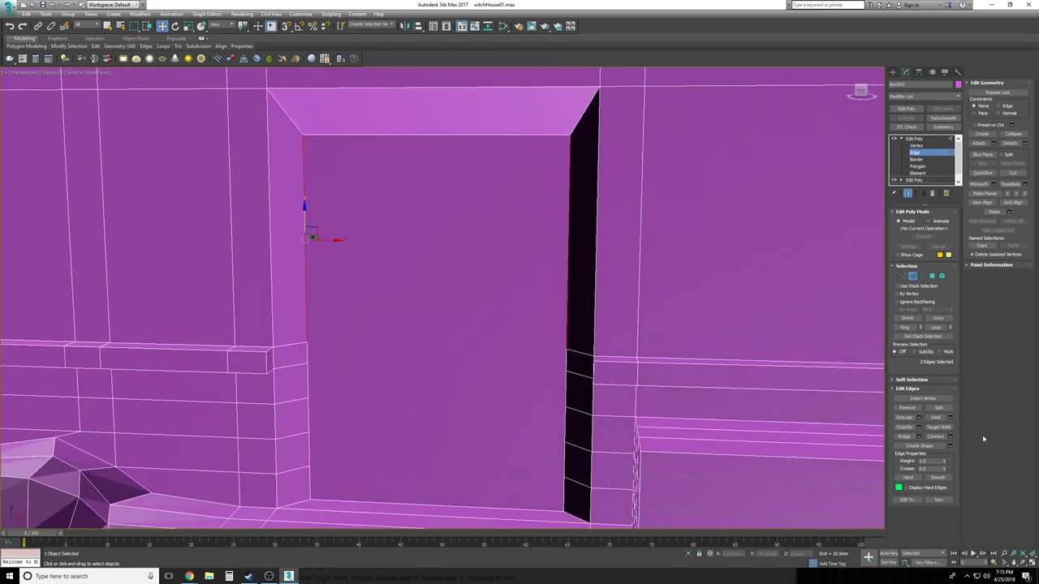
click(949, 438)
scroll(511, 349, up, 2)
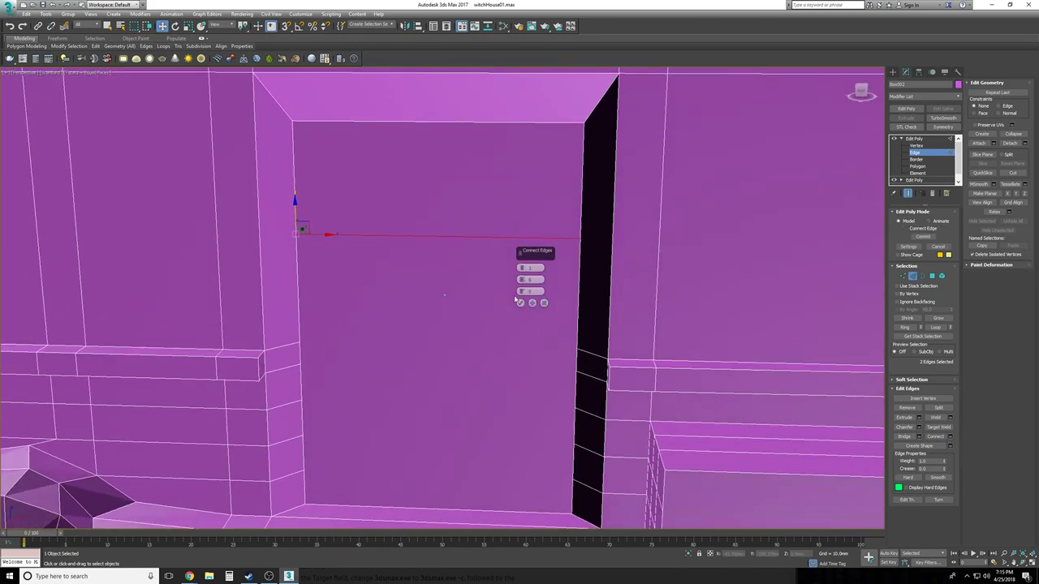
click(520, 302)
alt+middle_drag(520, 304, 344, 279)
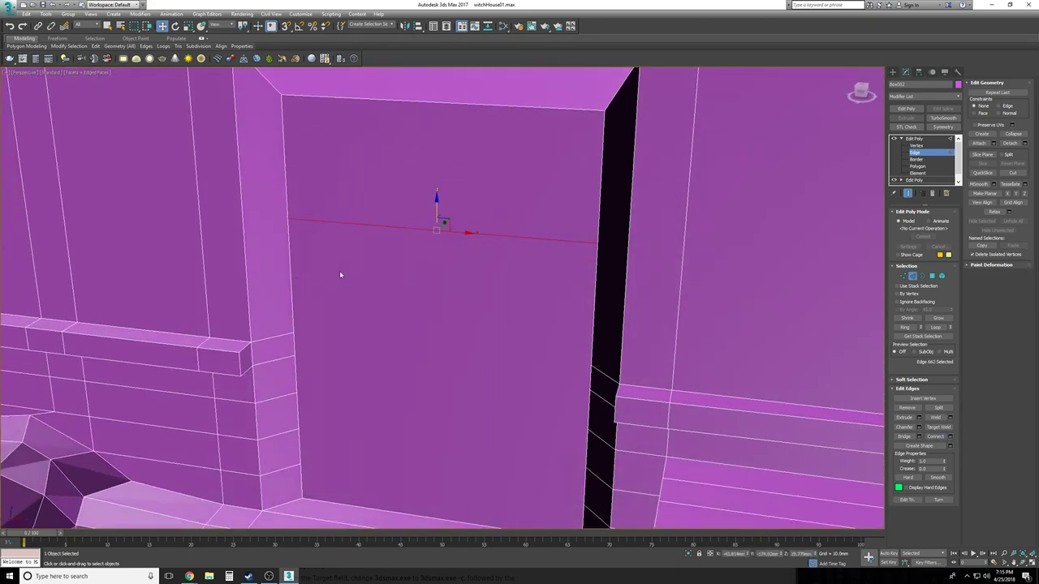
Snap the new horizontal edge down to the door frame's vertices at ledge height, and clear the selection
key(s)
drag(287, 219, 295, 334)
click(496, 415)
alt+middle_drag(495, 412, 516, 415)
scroll(494, 415, down, 4)
scroll(492, 414, up, 5)
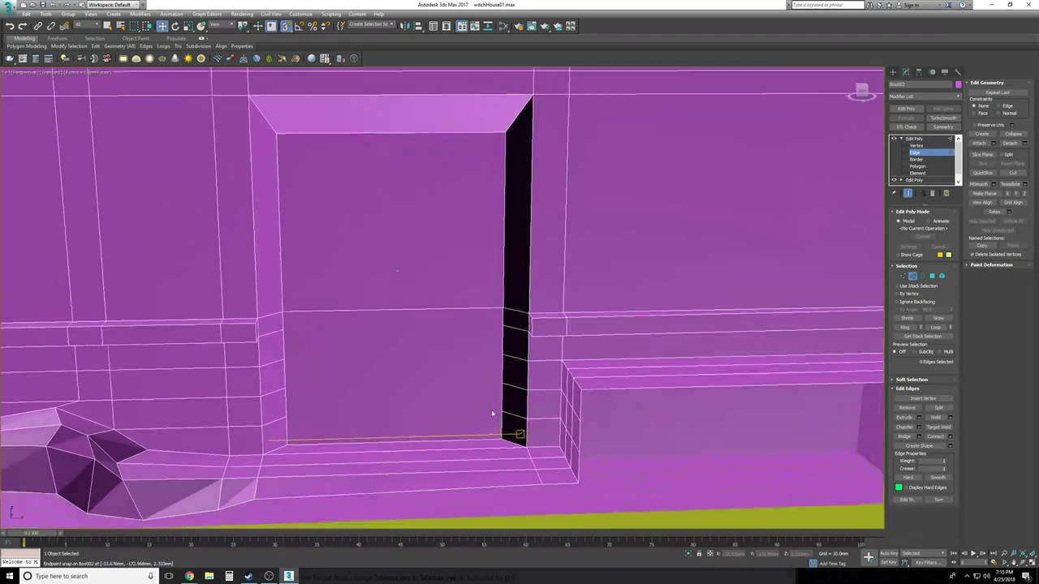
Check how the door face is divided by selecting its upper and lower polygons individually and together
click(917, 166)
click(458, 396)
ctrl+click(441, 304)
click(440, 362)
click(427, 278)
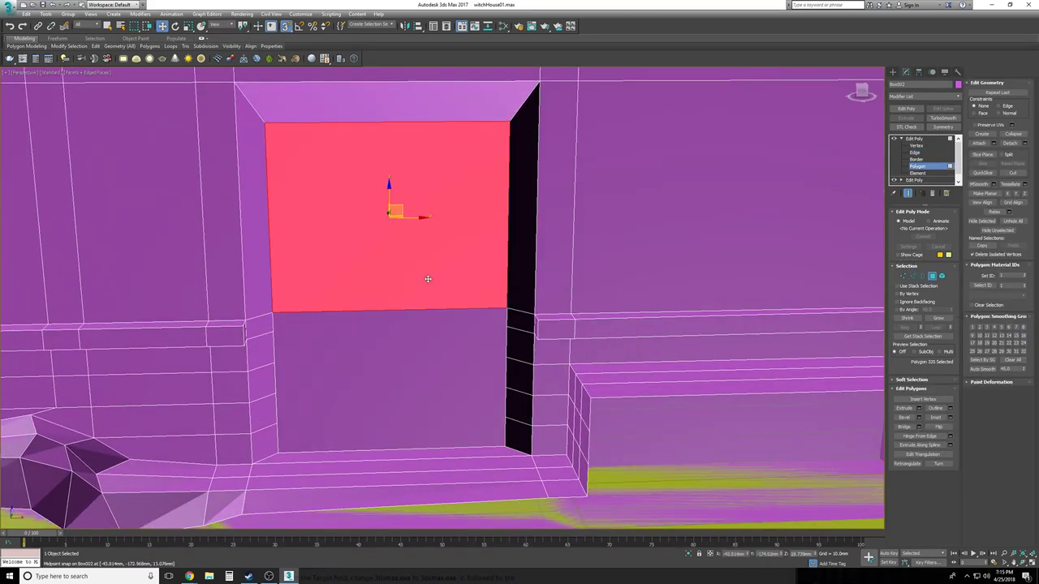
ctrl+click(431, 373)
scroll(430, 373, up, 6)
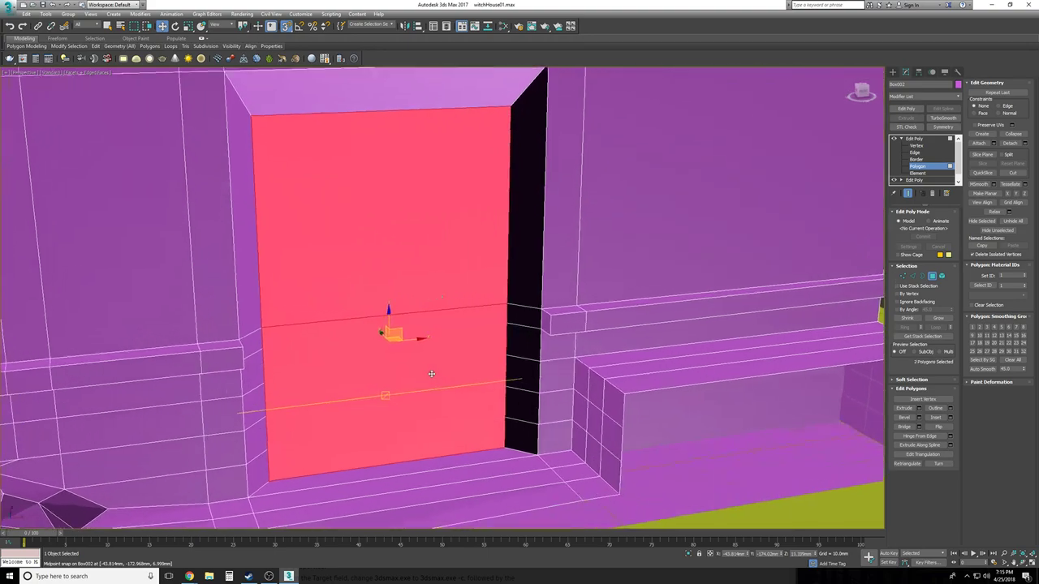
Weld the overlapping vertices at both ends of the door face's horizontal edge, and return to polygon editing
key(F3)
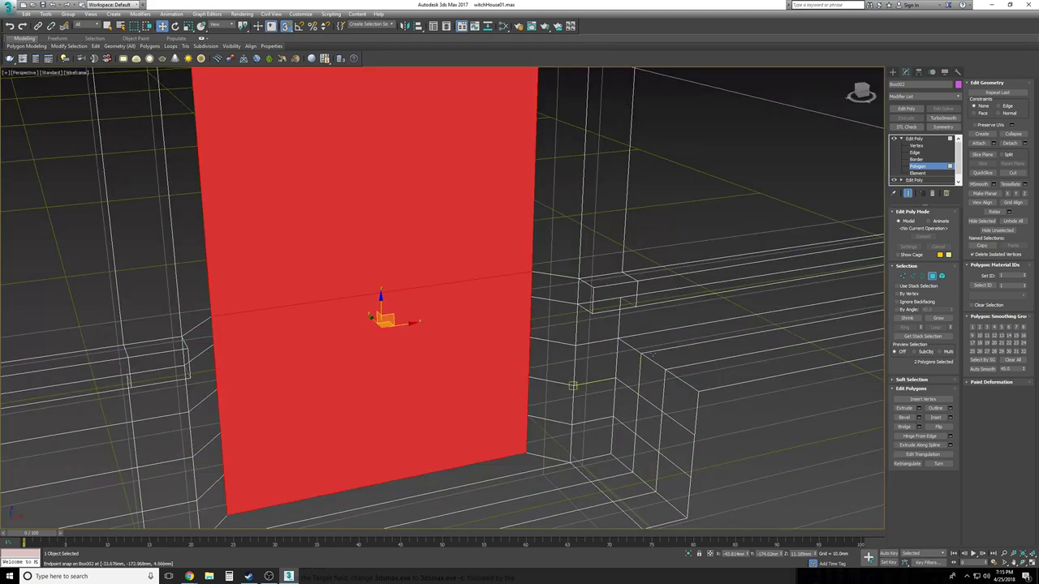
key(1)
alt+middle_drag(535, 274, 516, 260)
drag(532, 264, 550, 287)
click(934, 409)
key(F3)
key(F3)
drag(188, 284, 214, 312)
click(939, 409)
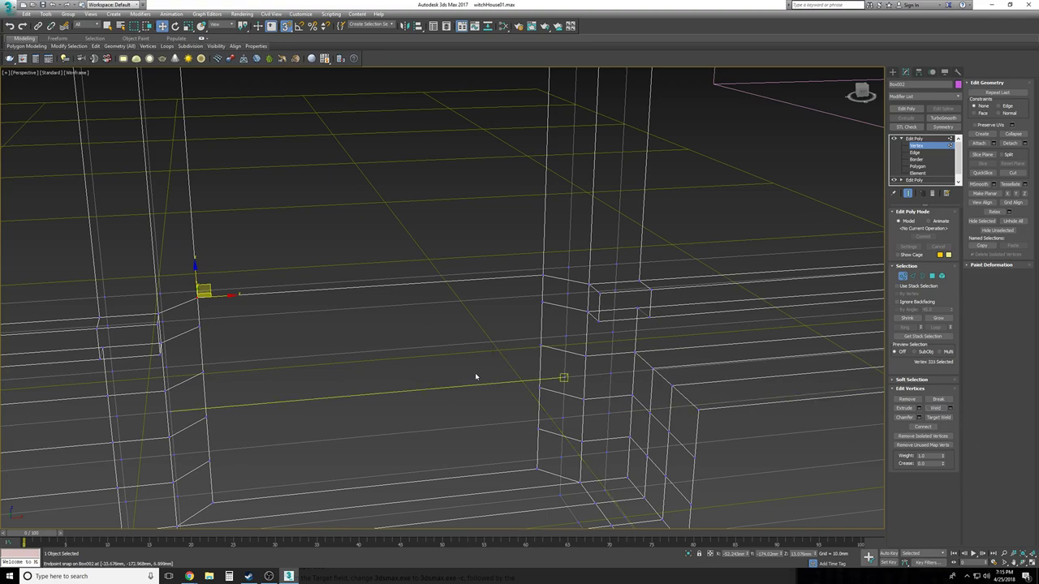
key(F3)
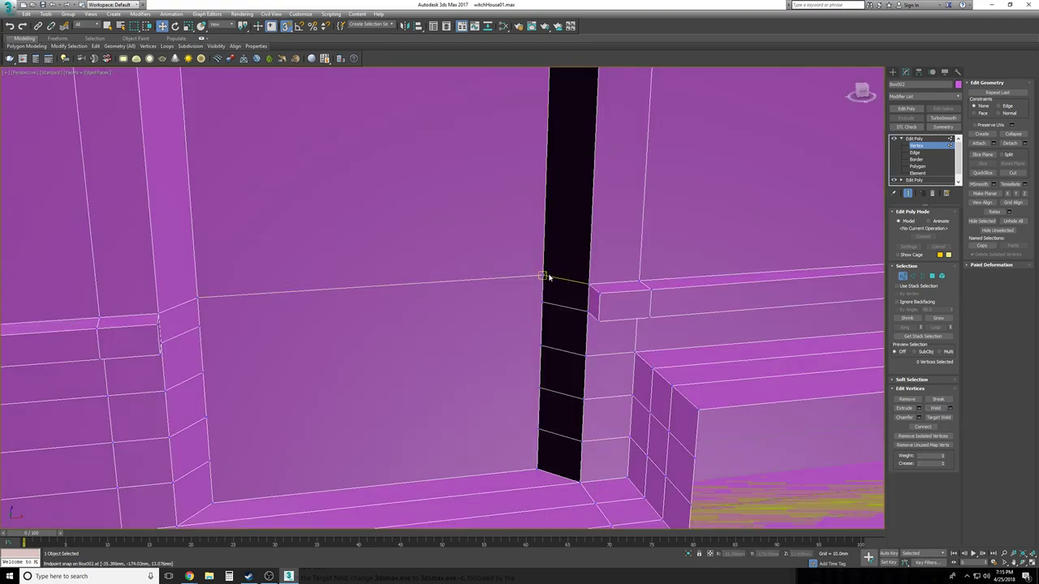
scroll(548, 278, down, 2)
click(920, 167)
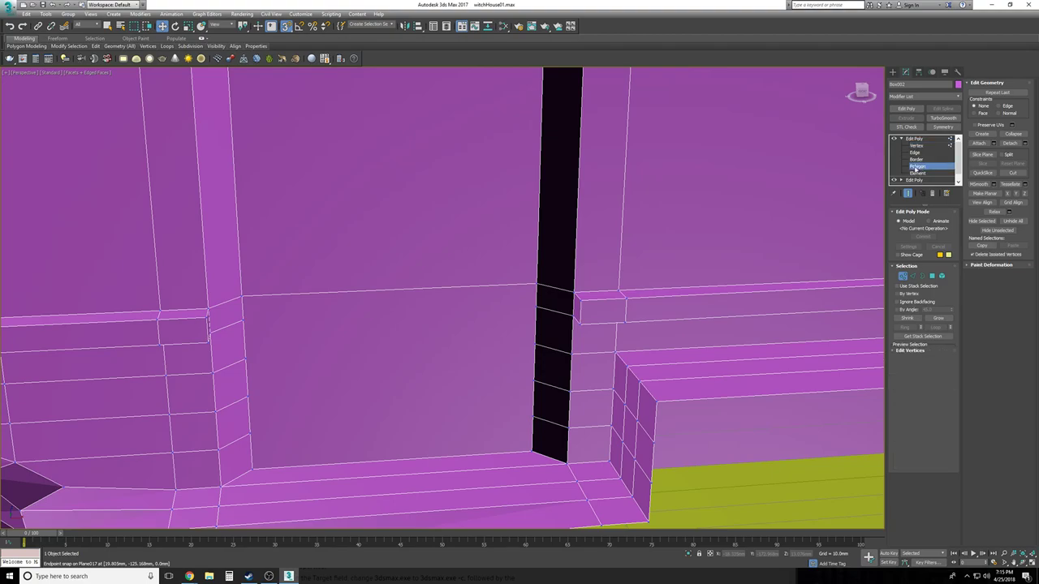
Bevel the door's upper and lower polygons individually with a height of about 0.83 mm and an outline of about -0.53 mm
scroll(514, 349, down, 1)
click(515, 349)
ctrl+click(452, 244)
key(s)
scroll(476, 279, down, 3)
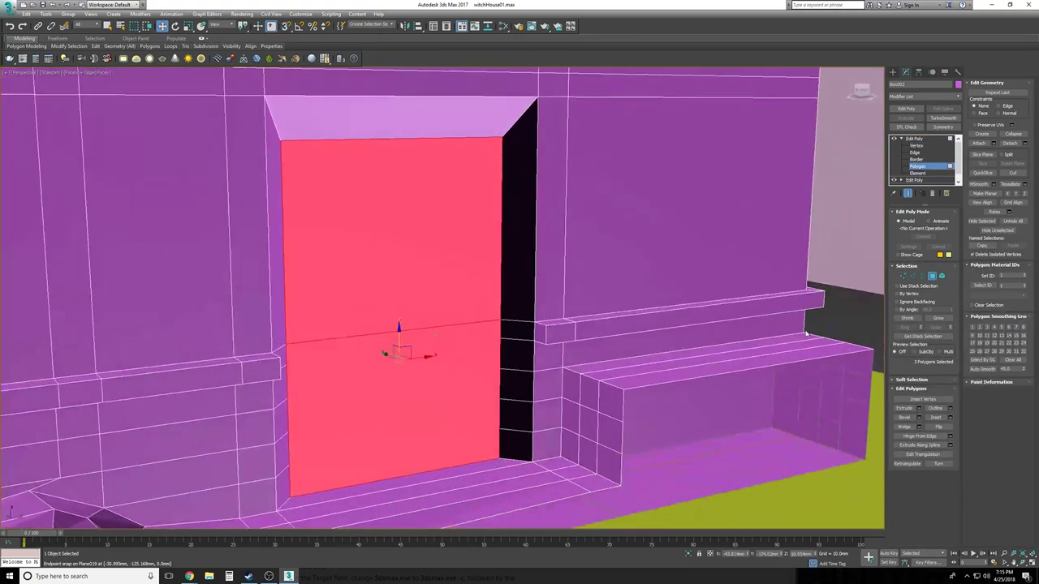
click(919, 417)
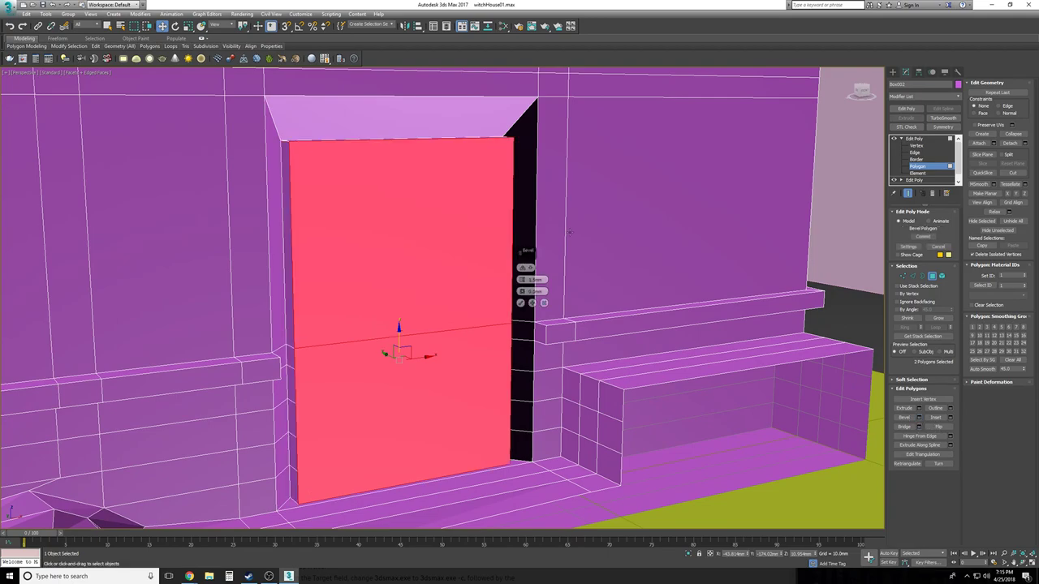
click(526, 267)
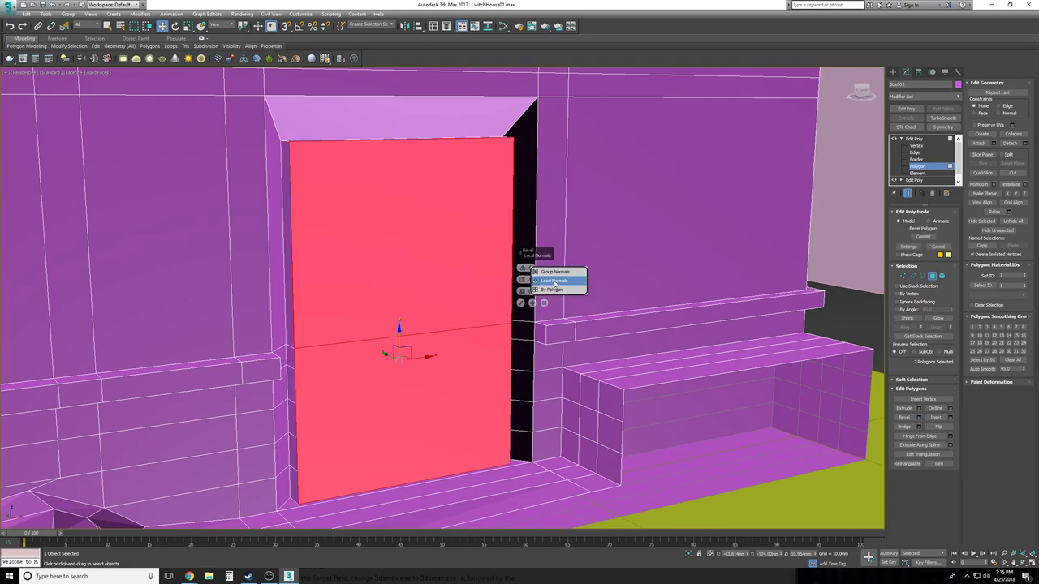
click(555, 281)
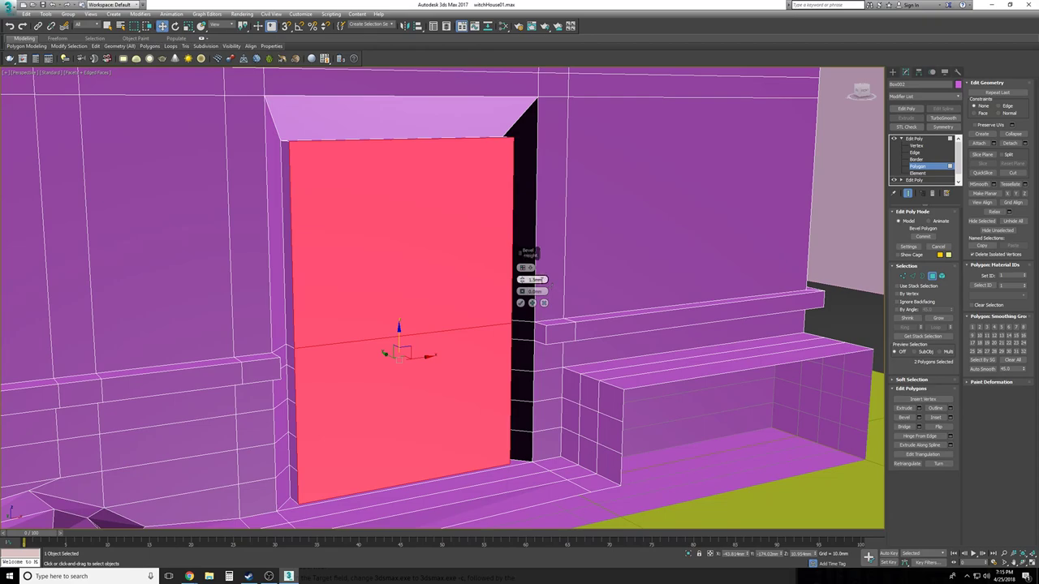
drag(521, 281, 522, 274)
alt+middle_drag(522, 280, 546, 294)
drag(521, 280, 524, 298)
mouse_move(547, 303)
alt+middle_down()
mouse_move(519, 296)
mouse_move(547, 292)
mouse_move(526, 292)
mouse_move(530, 299)
alt+middle_up()
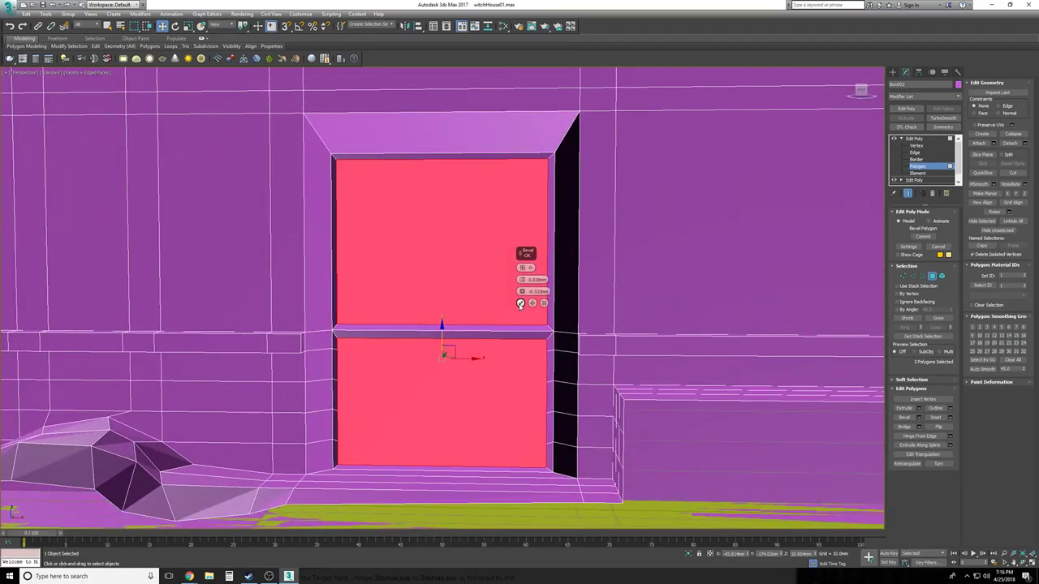
click(520, 303)
scroll(520, 305, down, 2)
Leave polygon editing, deselect the wall, and examine the beveled door panels up close and within the whole wall
click(922, 140)
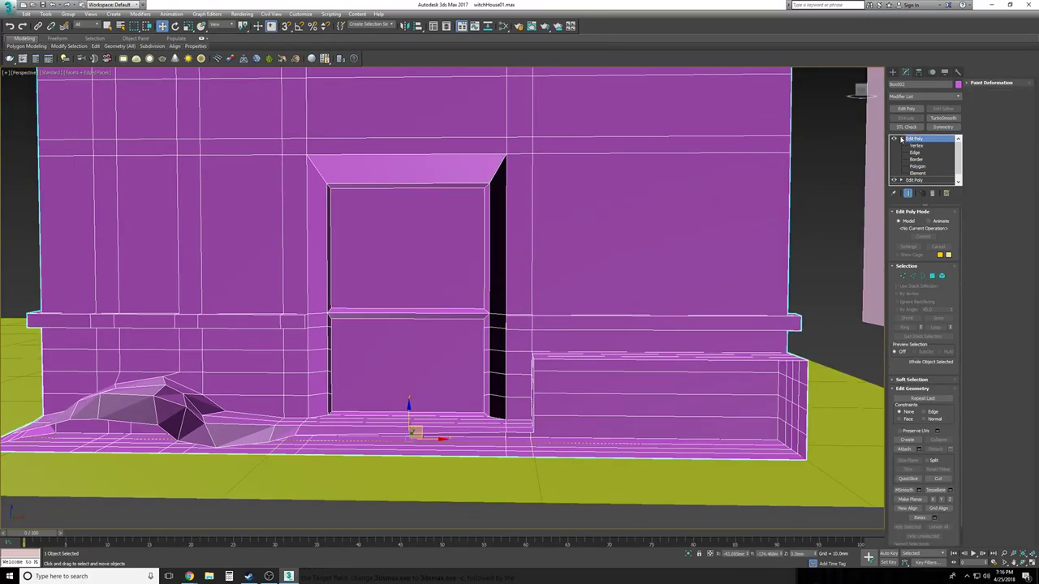
click(902, 138)
click(821, 216)
alt+middle_drag(821, 216, 822, 217)
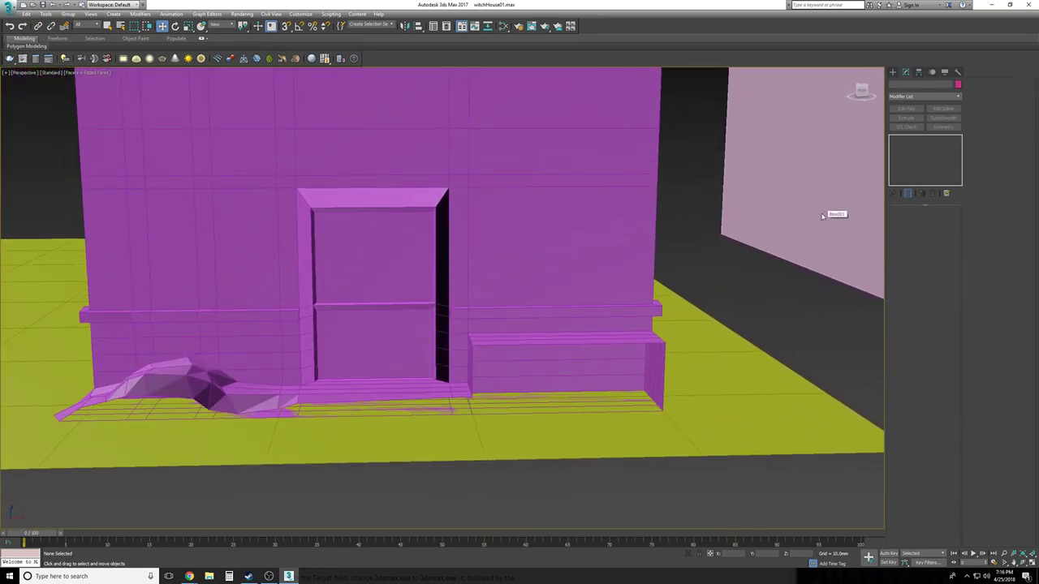
scroll(822, 215, up, 5)
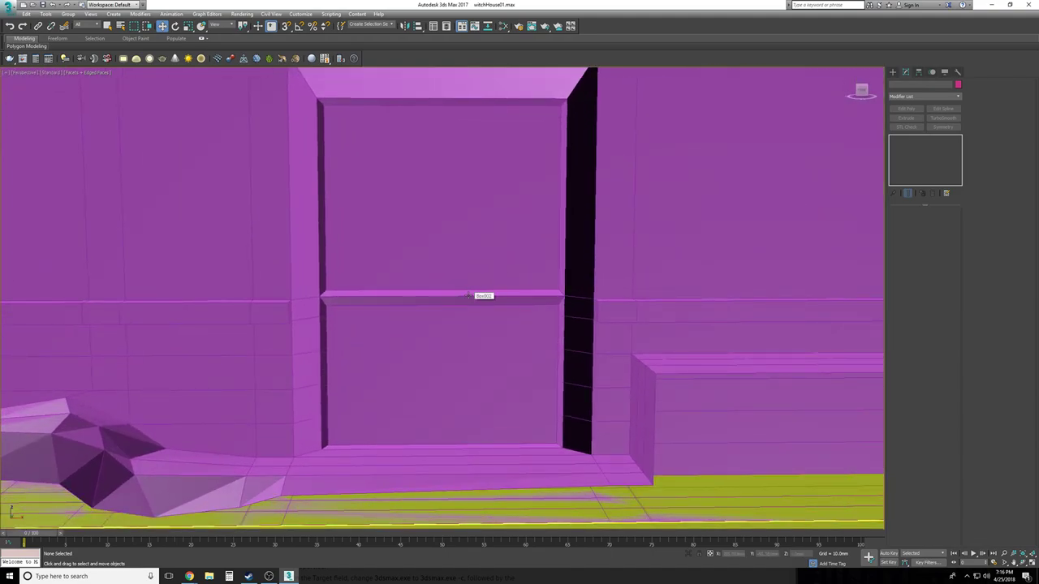
scroll(469, 295, down, 5)
alt+middle_drag(469, 295, 470, 296)
scroll(469, 295, down, 5)
scroll(469, 295, up, 5)
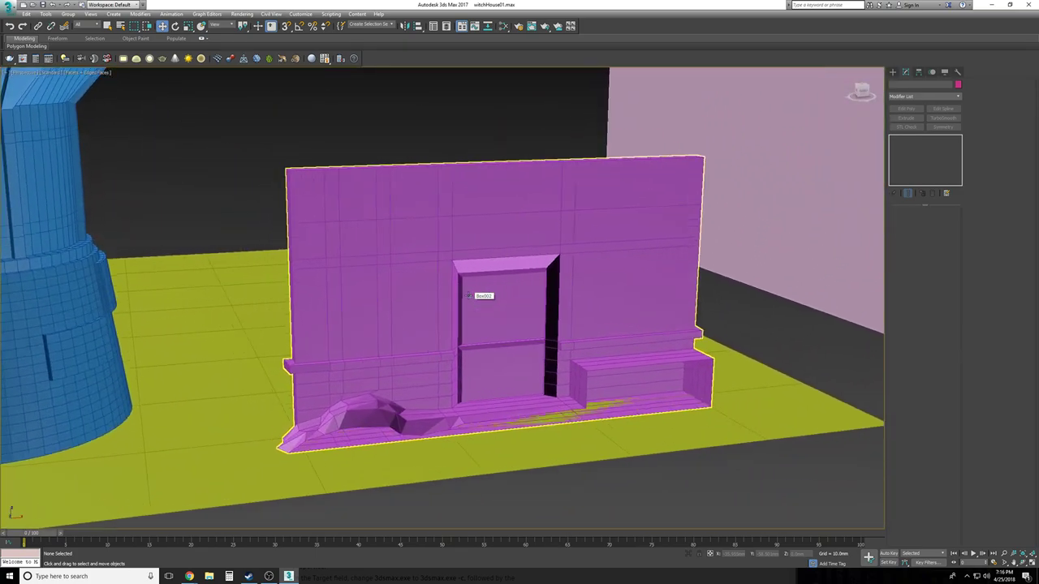
Reselect the wall and return to polygon editing in its uppermost Edit Poly modifier
click(469, 296)
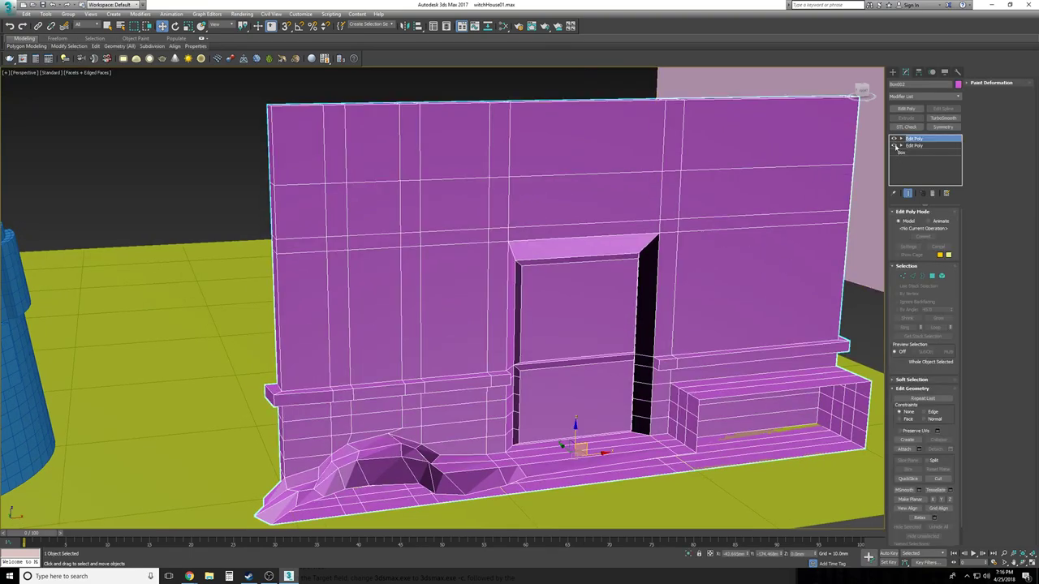
click(900, 139)
click(917, 165)
scroll(508, 327, up, 2)
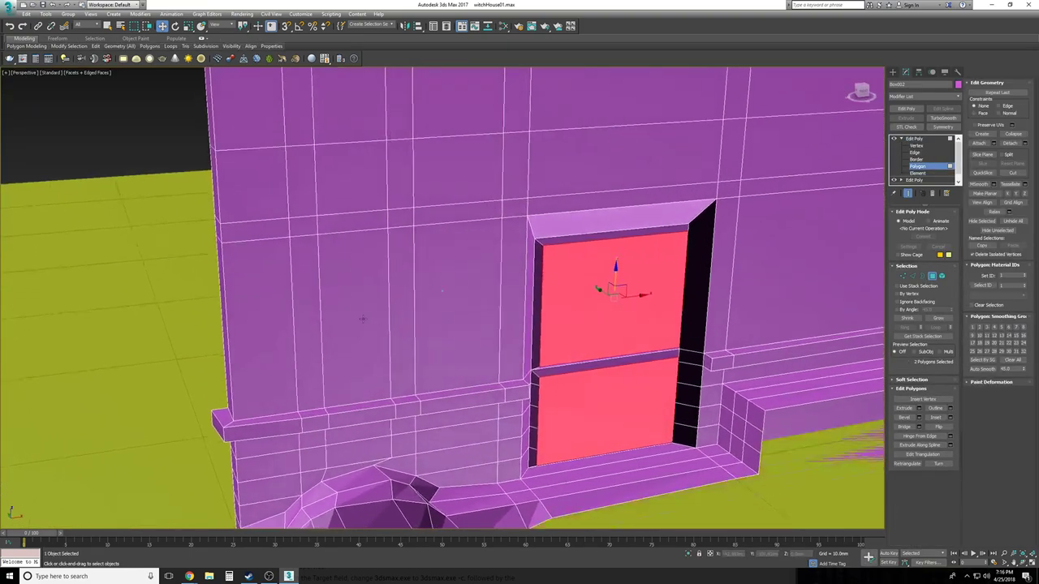
click(305, 367)
ctrl+click(304, 226)
ctrl+click(352, 223)
ctrl+click(400, 219)
ctrl+click(401, 315)
alt+middle_drag(401, 315, 365, 450)
scroll(404, 341, down, 4)
alt+middle_drag(365, 450, 286, 213)
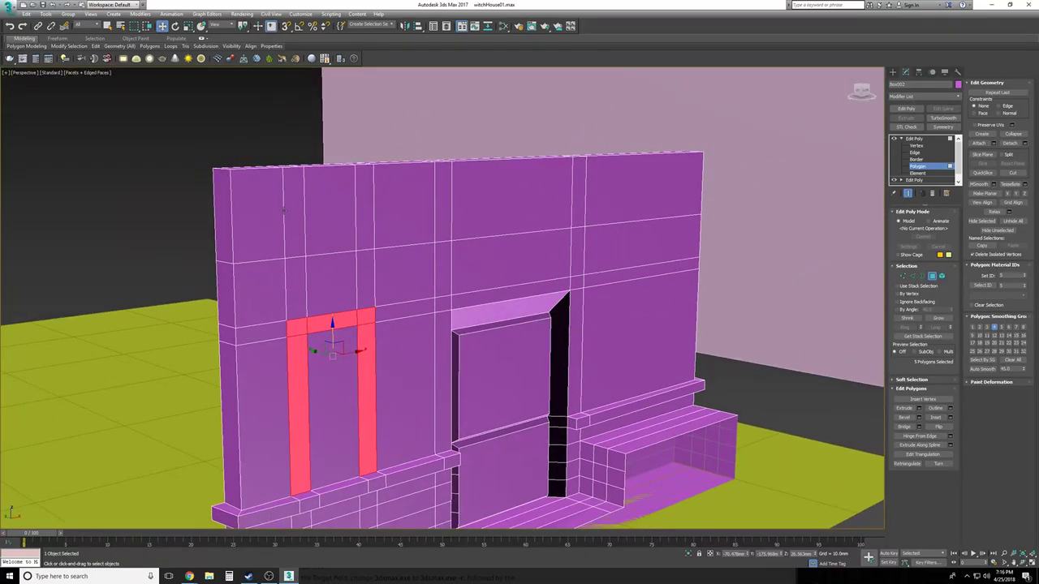
ctrl+click(293, 207)
ctrl+click(363, 202)
ctrl+click(442, 199)
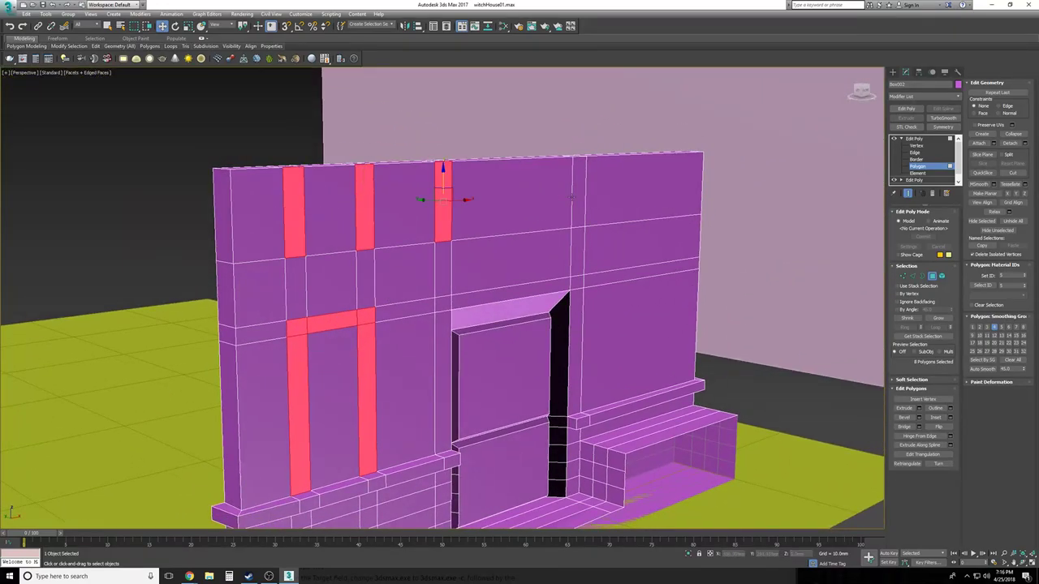
ctrl+click(577, 197)
alt+middle_drag(637, 208, 568, 232)
click(572, 231)
Connect the horizontal edges of the wall section right of the doorway with two closely pinched vertical edges, and shift the pair slightly right
click(914, 153)
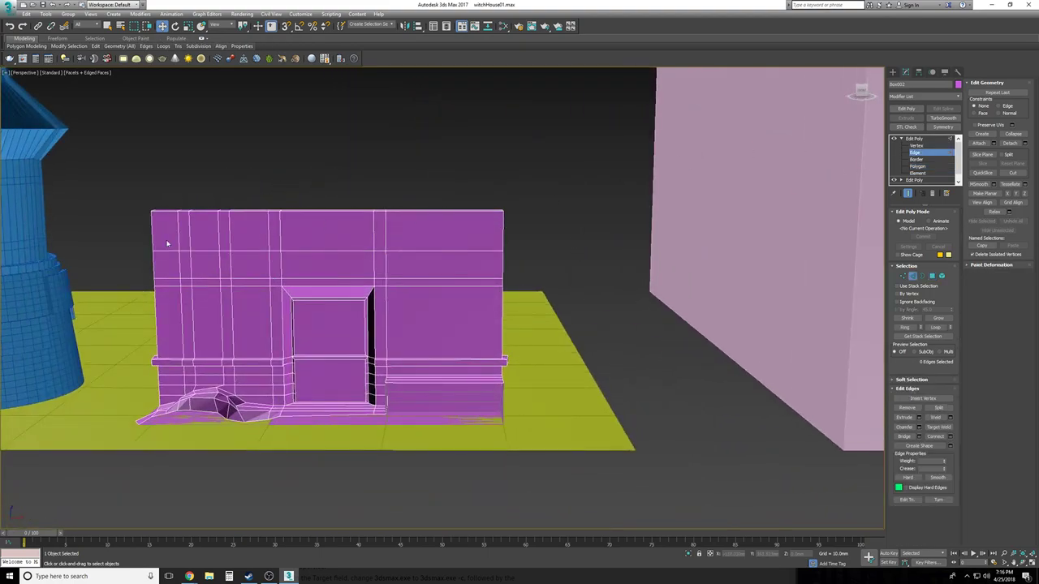
drag(449, 497, 451, 496)
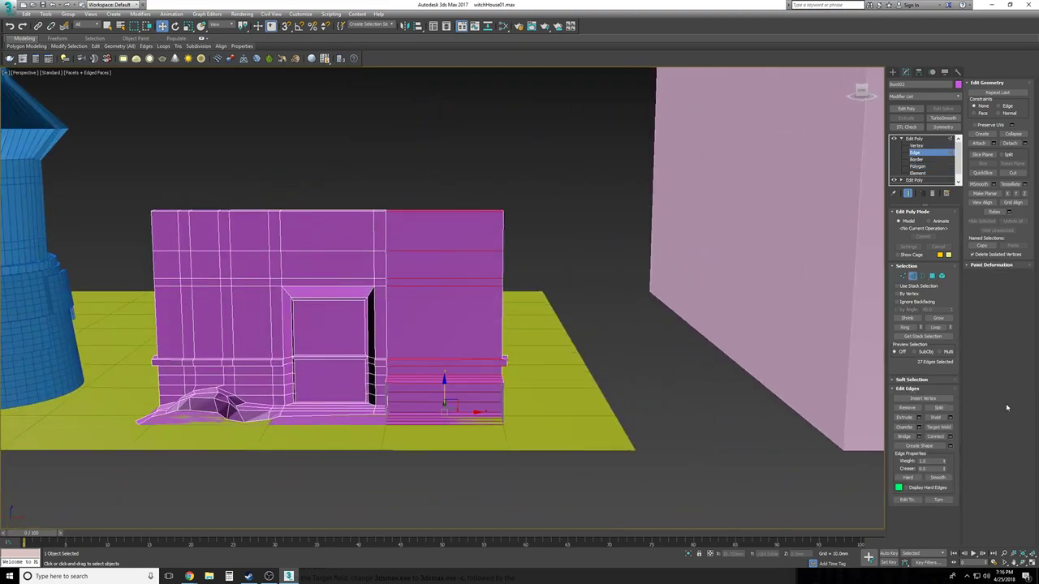
click(951, 437)
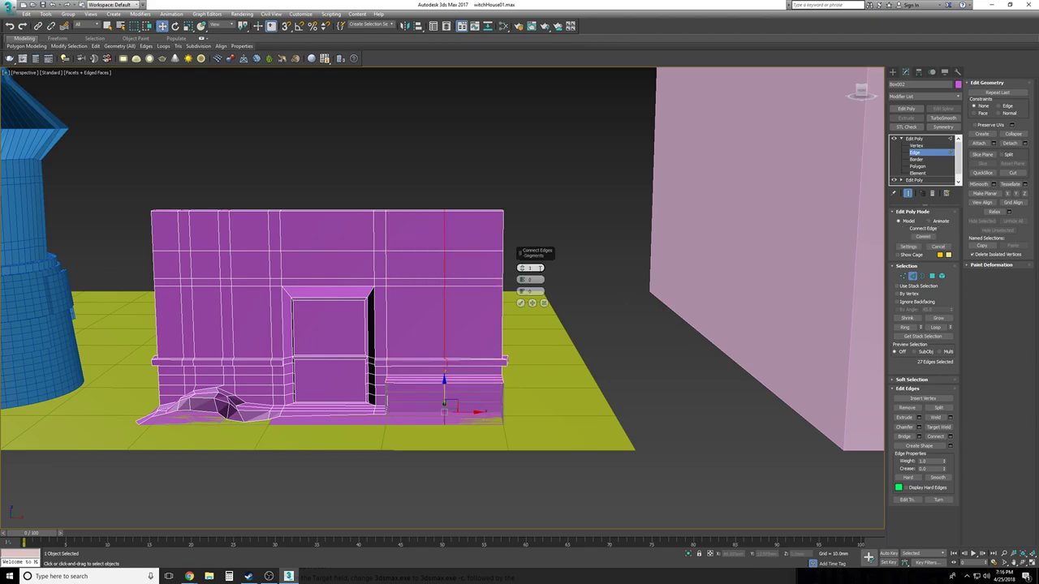
drag(524, 268, 525, 371)
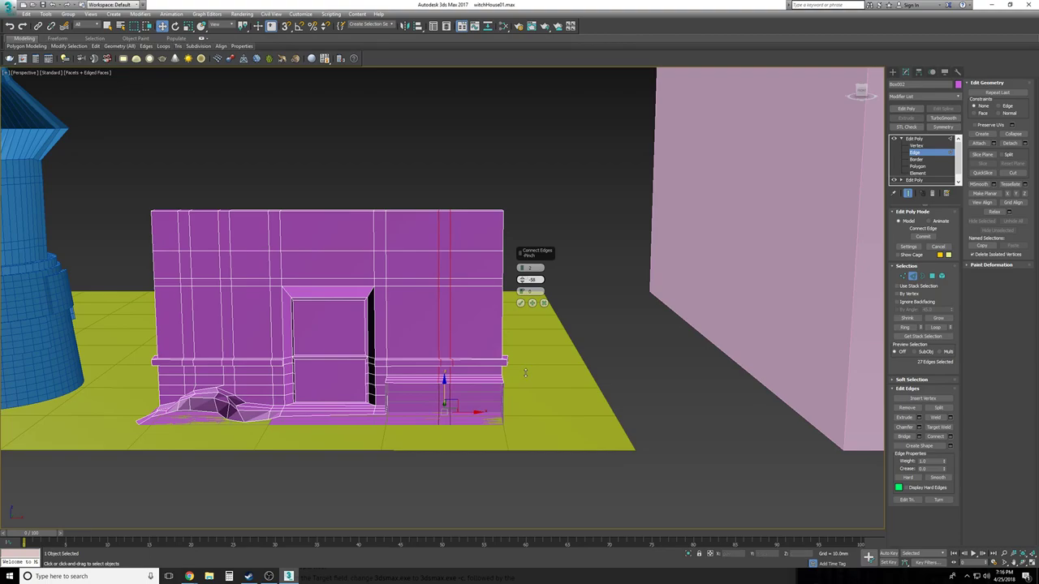
click(520, 303)
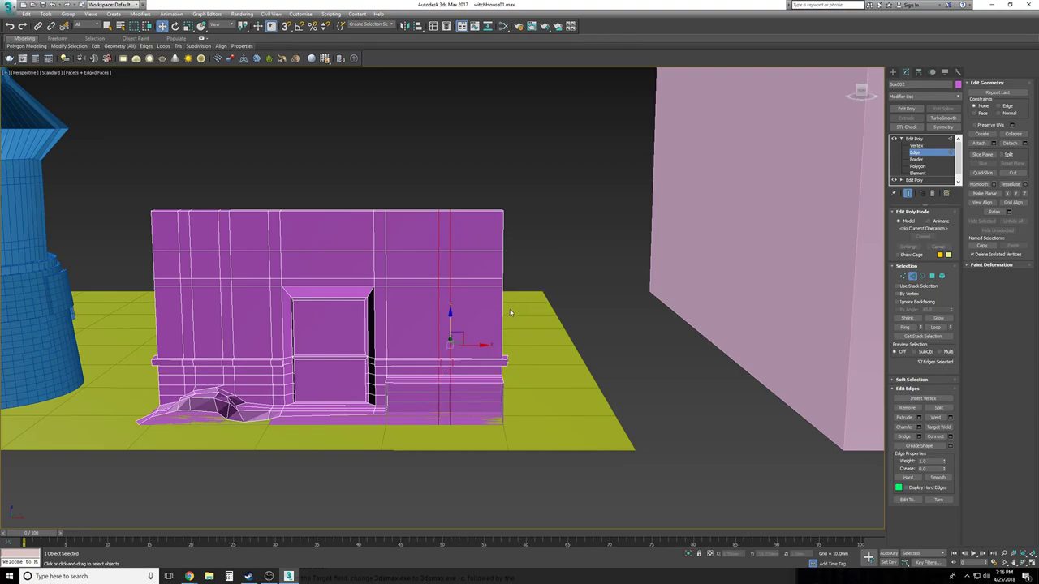
drag(470, 345, 480, 346)
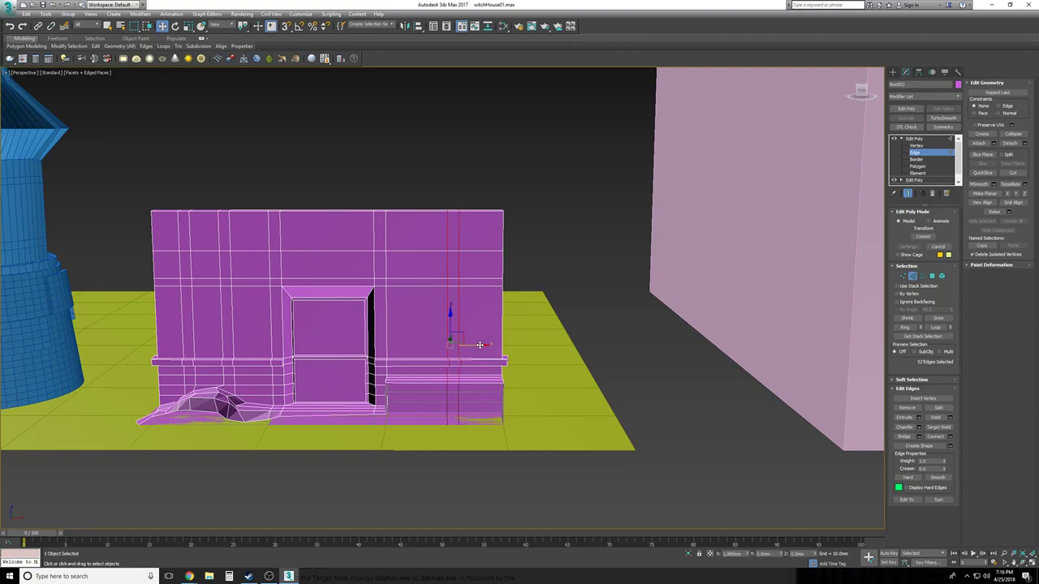
click(616, 169)
Select the polygons of the frame-shaped strip left of the doorway and the five narrow vertical strips along the wall's upper row
click(918, 167)
alt+middle_drag(464, 270, 556, 304)
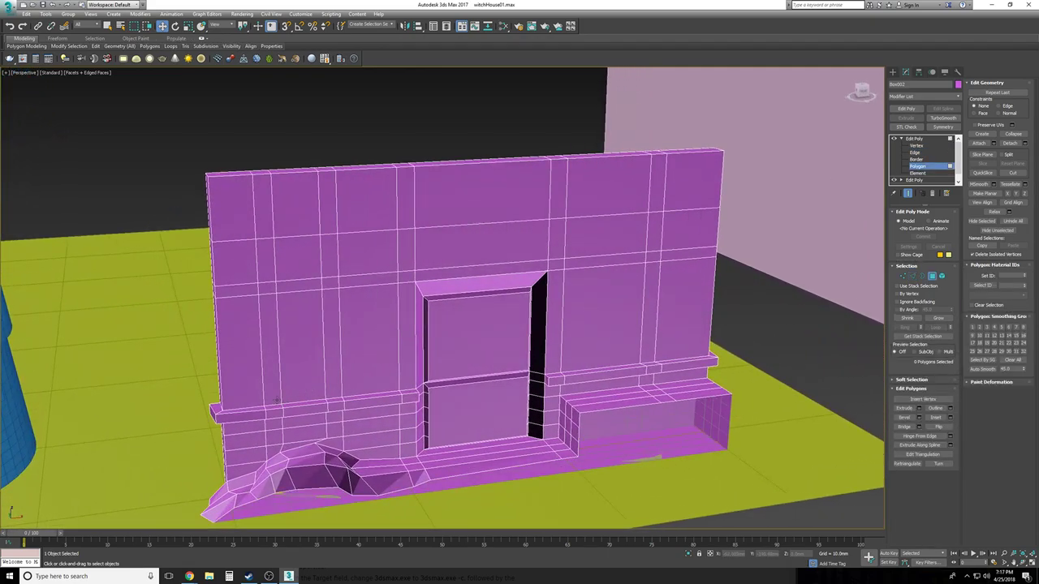
click(276, 400)
ctrl+click(275, 286)
ctrl+click(302, 285)
ctrl+click(331, 285)
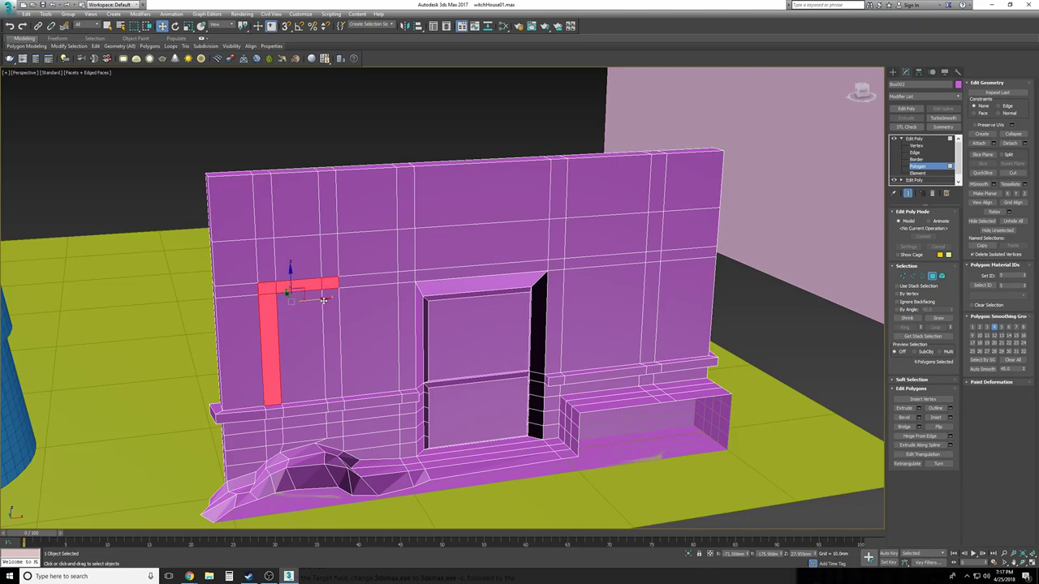
ctrl+click(333, 341)
ctrl+click(263, 207)
ctrl+click(324, 218)
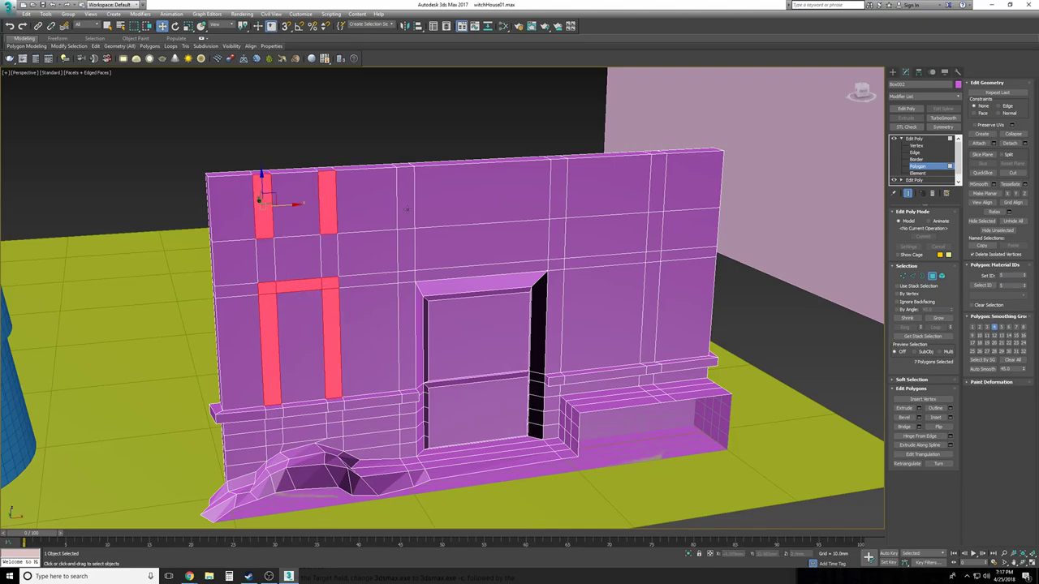
ctrl+click(406, 204)
ctrl+click(563, 196)
ctrl+click(658, 189)
alt+middle_drag(515, 195, 457, 193)
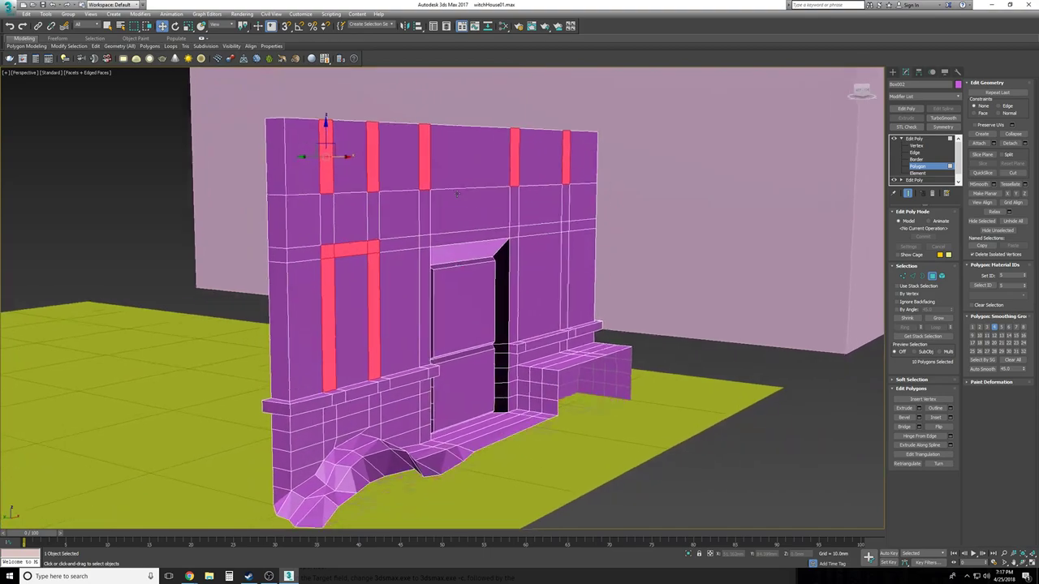
Extrude the selected frame and upper strip polygons by about 1 mm, and clear the selection
scroll(457, 194, up, 5)
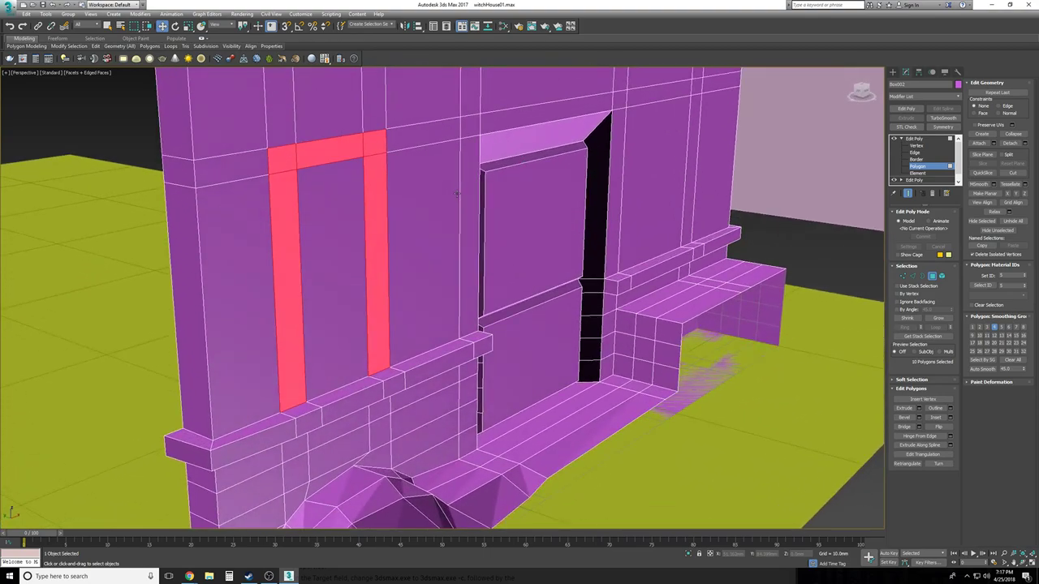
alt+middle_drag(457, 193, 457, 193)
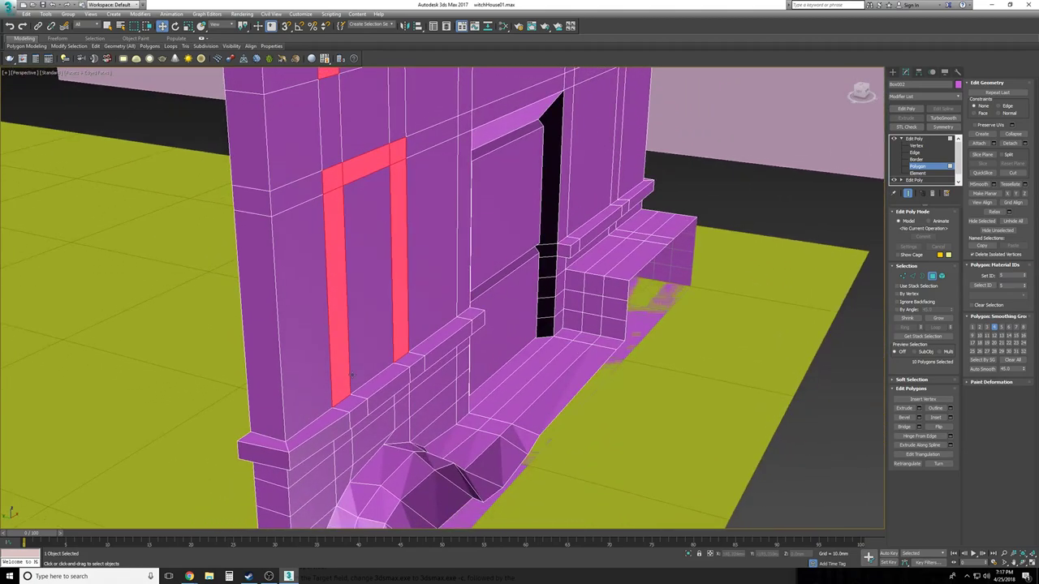
alt+middle_drag(641, 336, 651, 372)
click(919, 412)
alt+middle_drag(527, 285, 522, 280)
drag(522, 281, 522, 279)
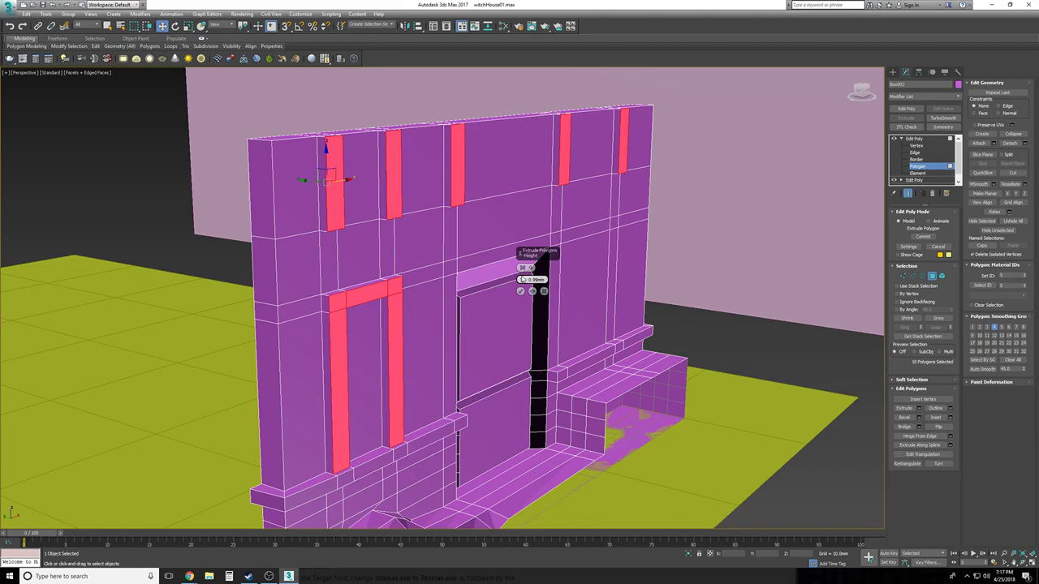
drag(522, 278, 522, 277)
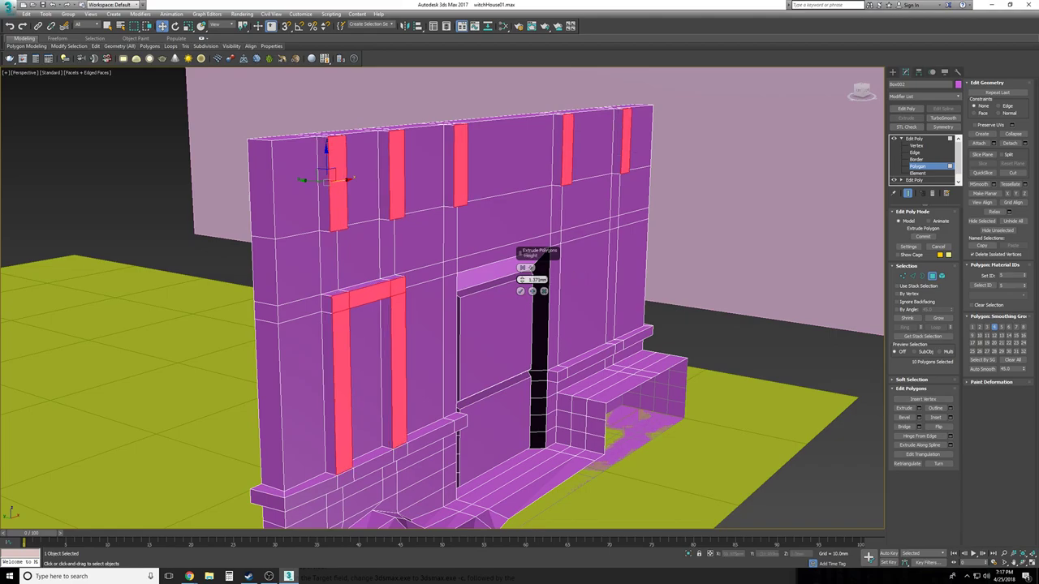
key(Return)
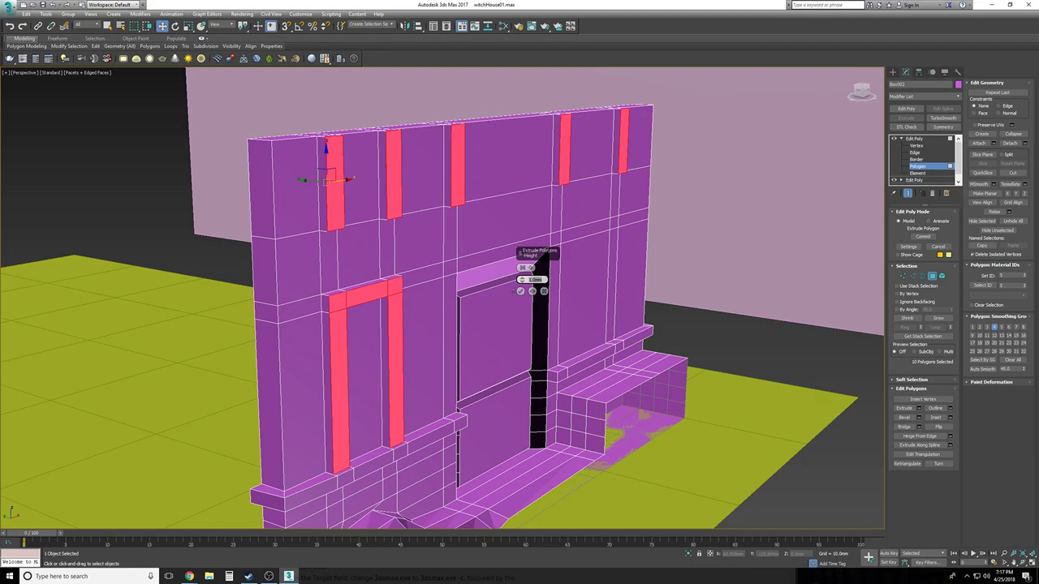
click(521, 291)
scroll(837, 463, down, 2)
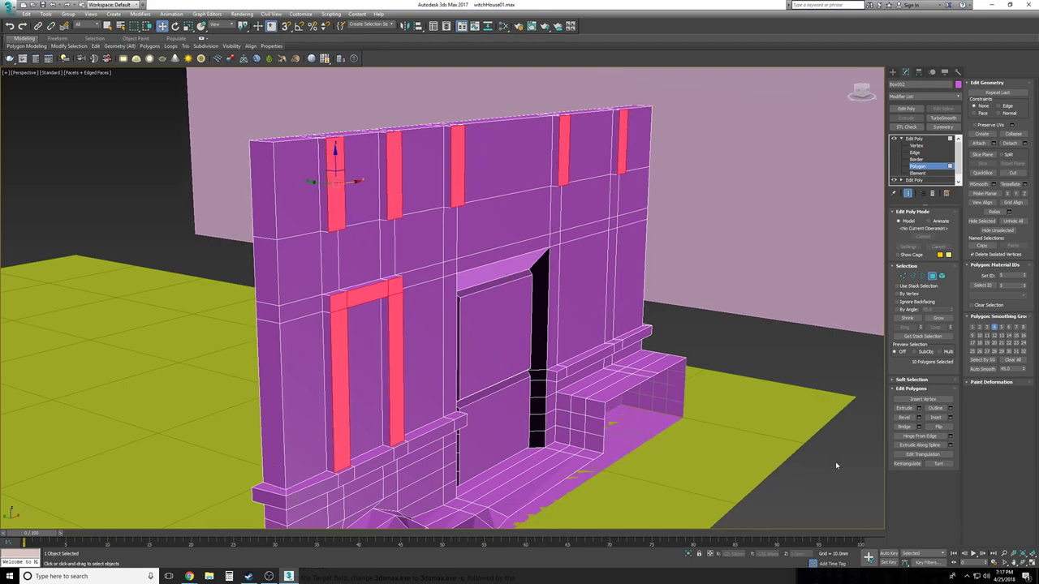
click(835, 463)
Delete the ledge's upper-surface polygons beneath both vertical timber posts of the frame left of the doorway
alt+middle_drag(836, 463, 825, 454)
scroll(815, 455, up, 6)
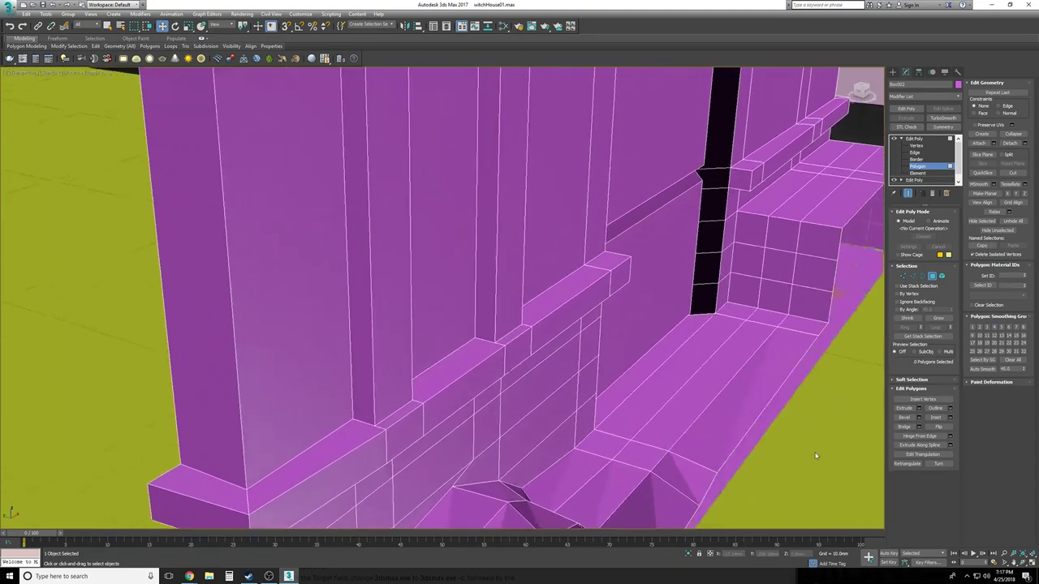
scroll(816, 456, up, 8)
scroll(724, 391, down, 2)
key(F3)
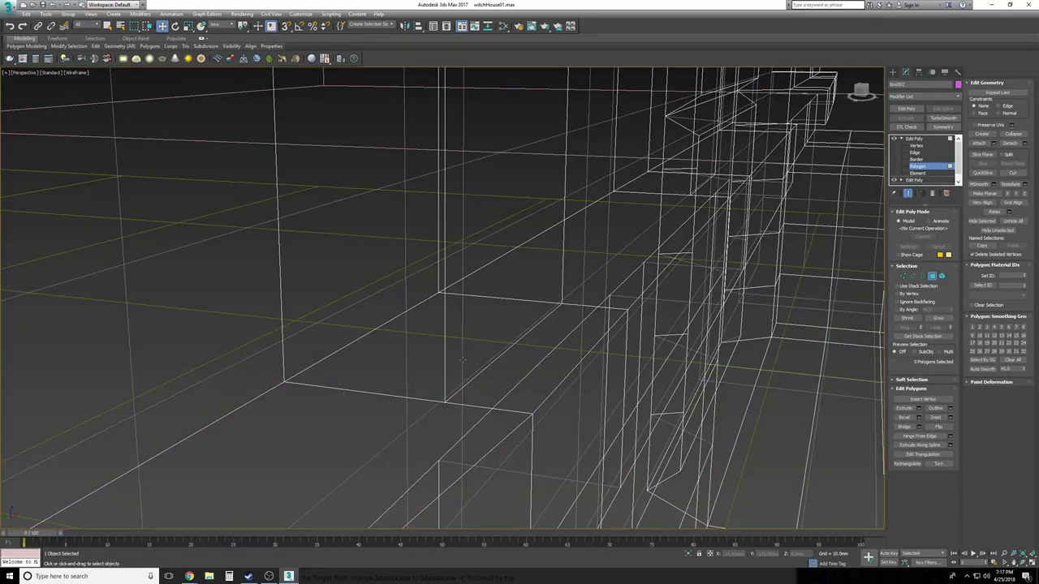
click(463, 358)
click(464, 357)
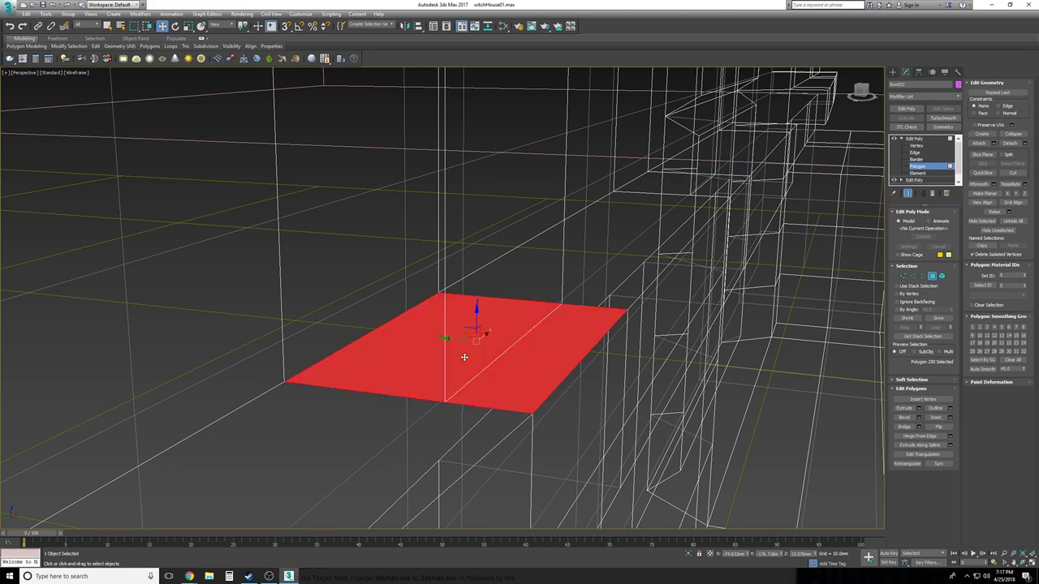
key(F3)
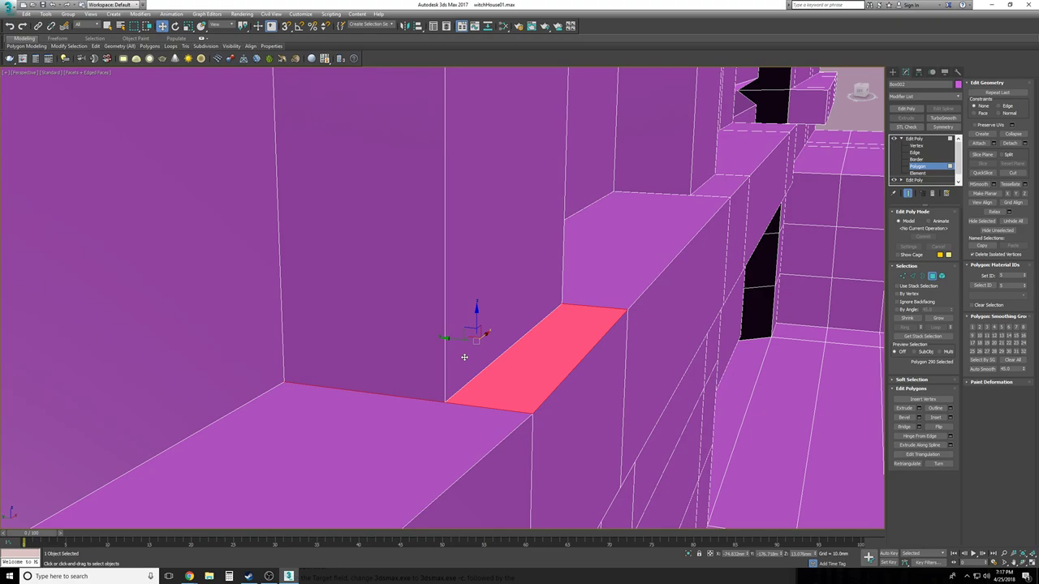
key(Delete)
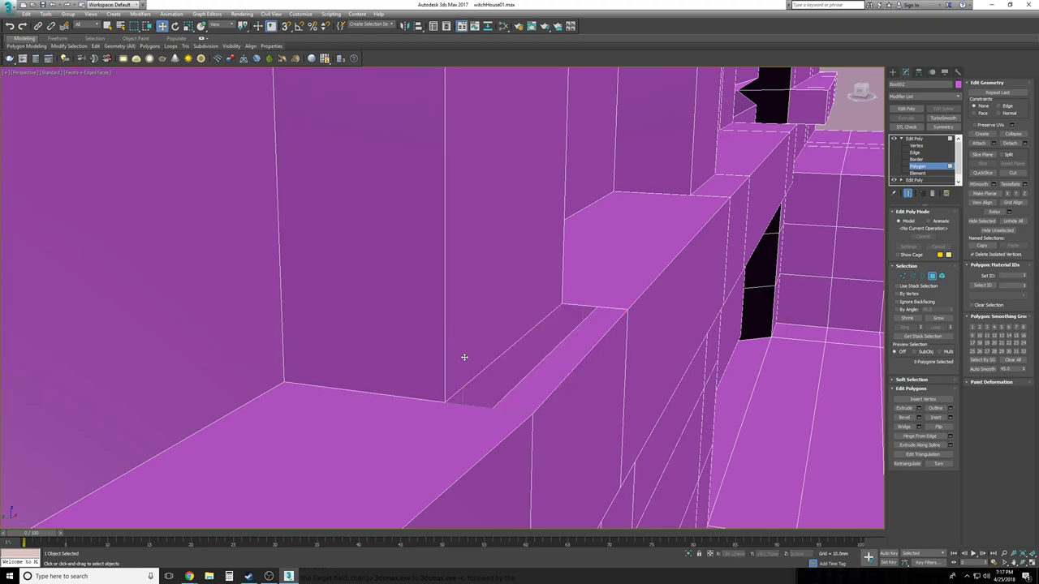
click(730, 181)
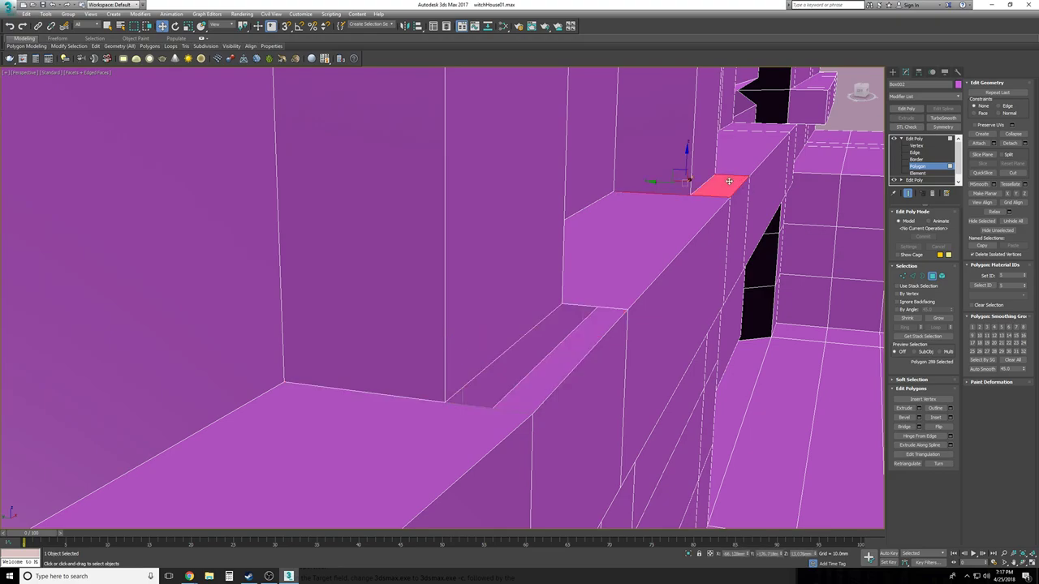
key(Delete)
Try to weld the two lower front corner vertices of the frame's left timber post
alt+middle_drag(659, 273, 796, 239)
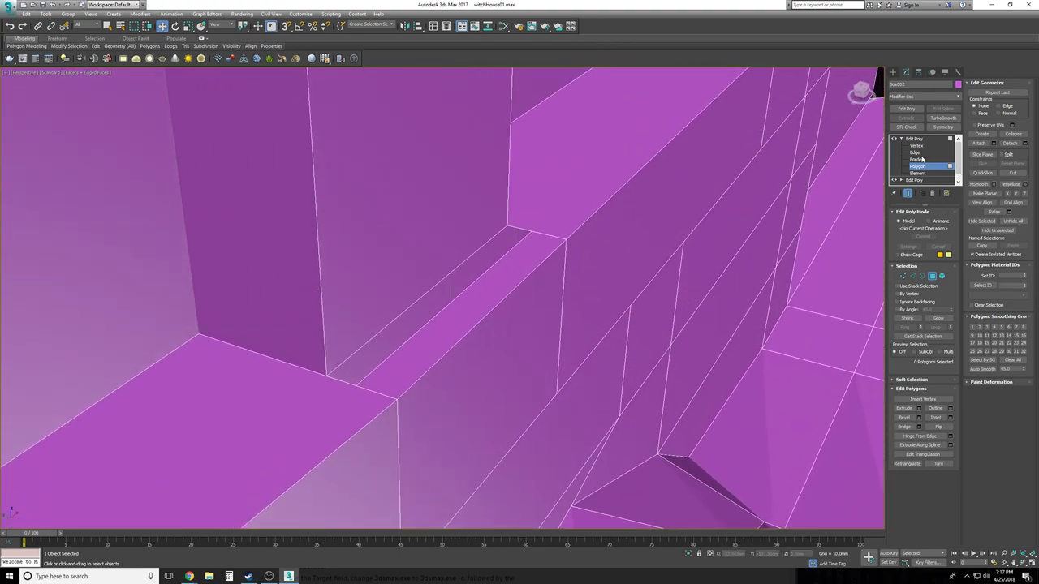
click(915, 146)
key(F3)
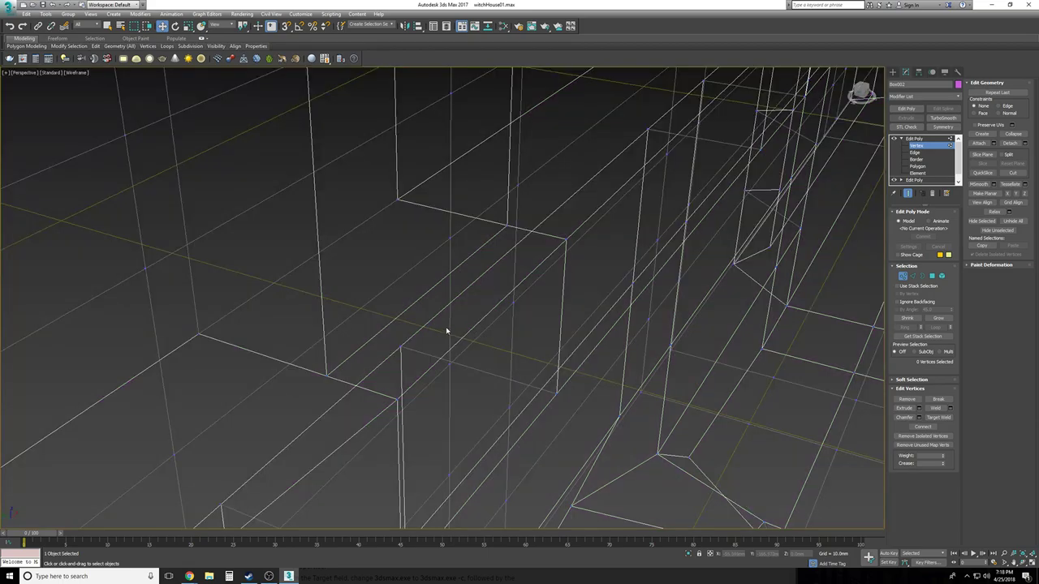
drag(308, 388, 307, 388)
ctrl+drag(497, 232, 498, 232)
key(F3)
alt+middle_drag(497, 232, 497, 233)
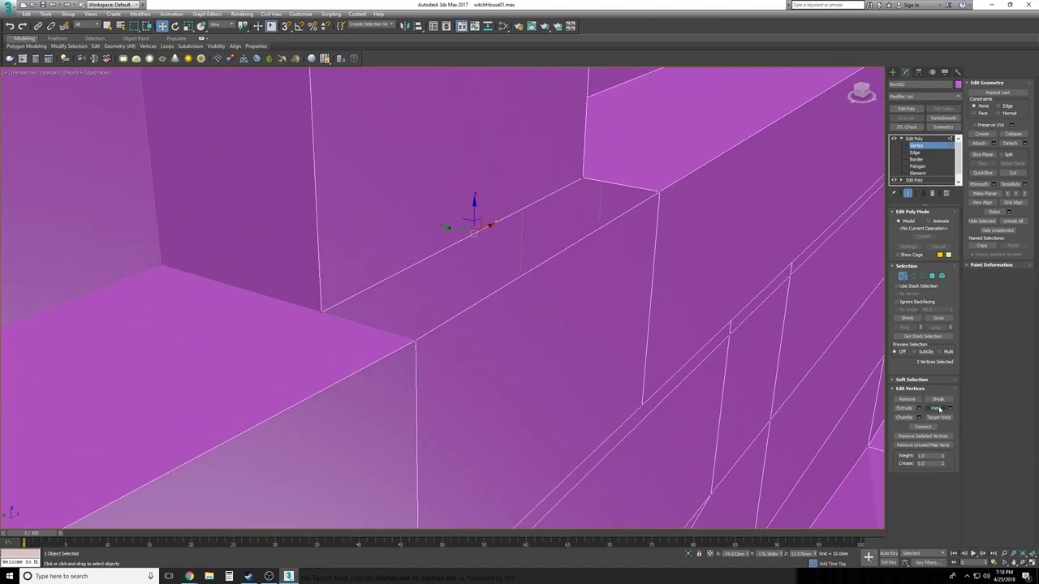
scroll(407, 356, down, 4)
alt+middle_drag(410, 358, 413, 305)
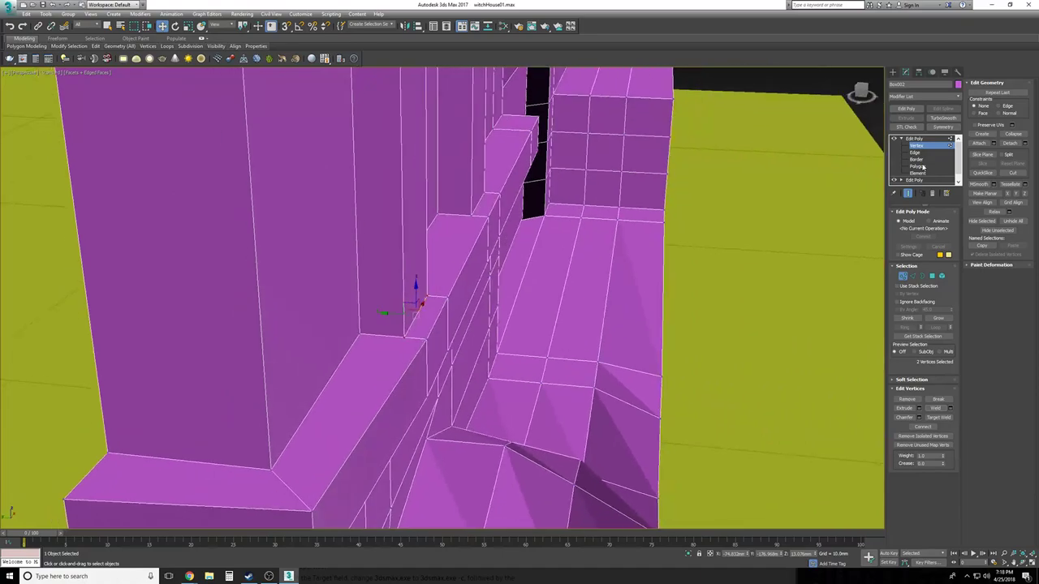
Start the Cut tool near the left timber post's base and turn on snapping
alt+middle_drag(922, 167, 1022, 186)
click(1007, 176)
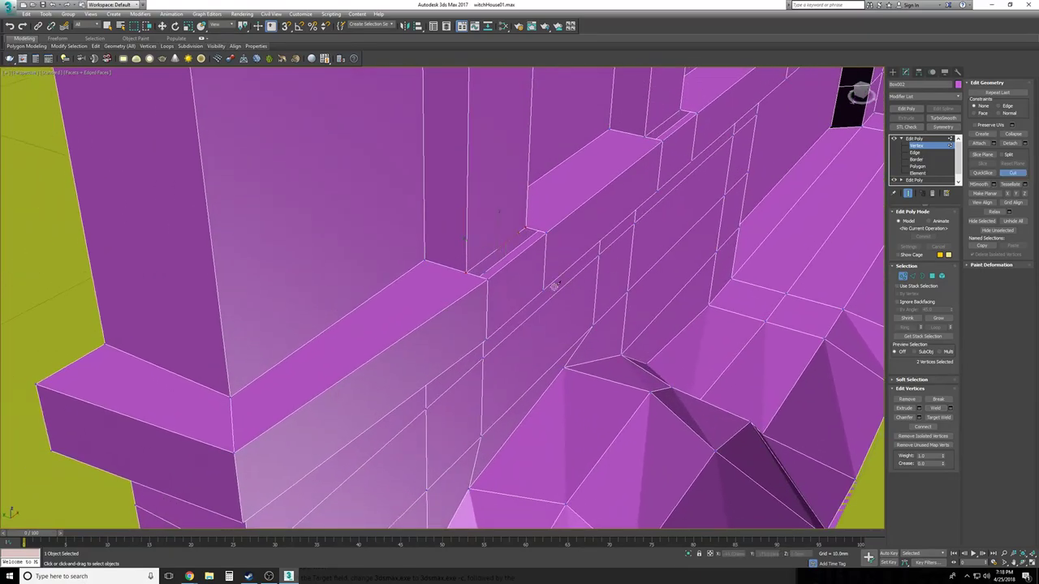
key(s)
click(456, 269)
click(230, 397)
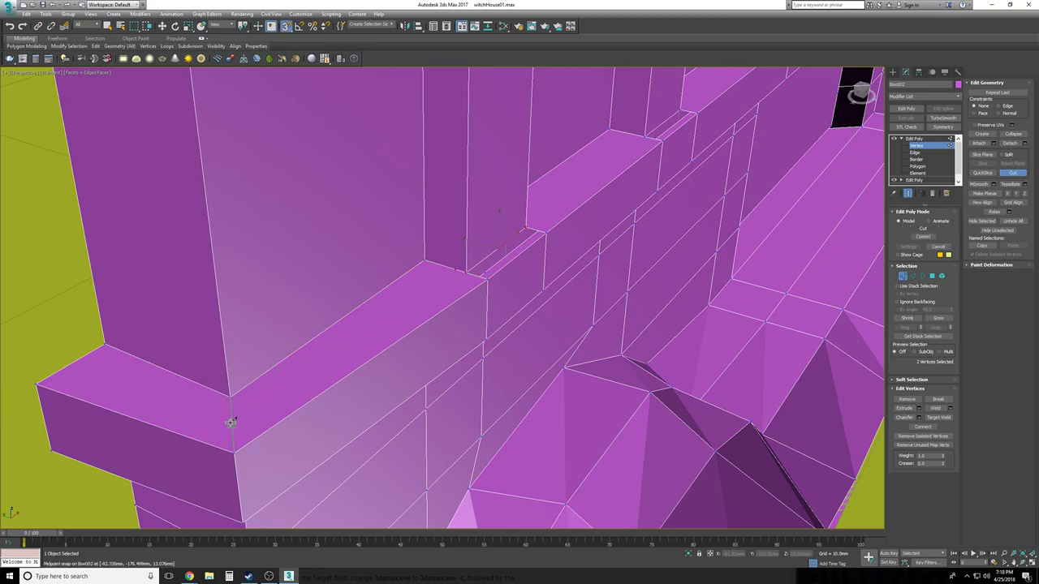
key(w)
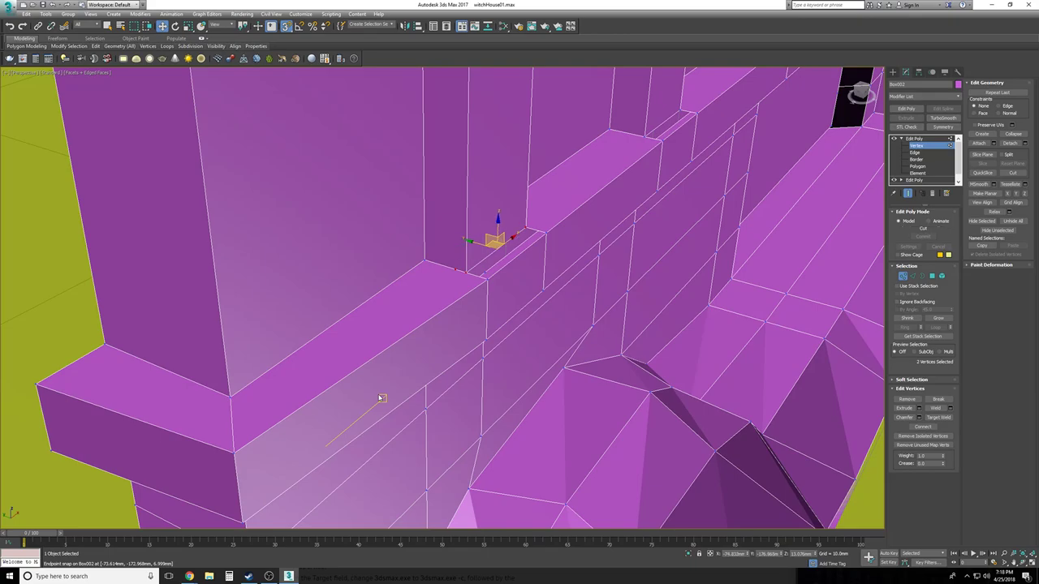
key(F3)
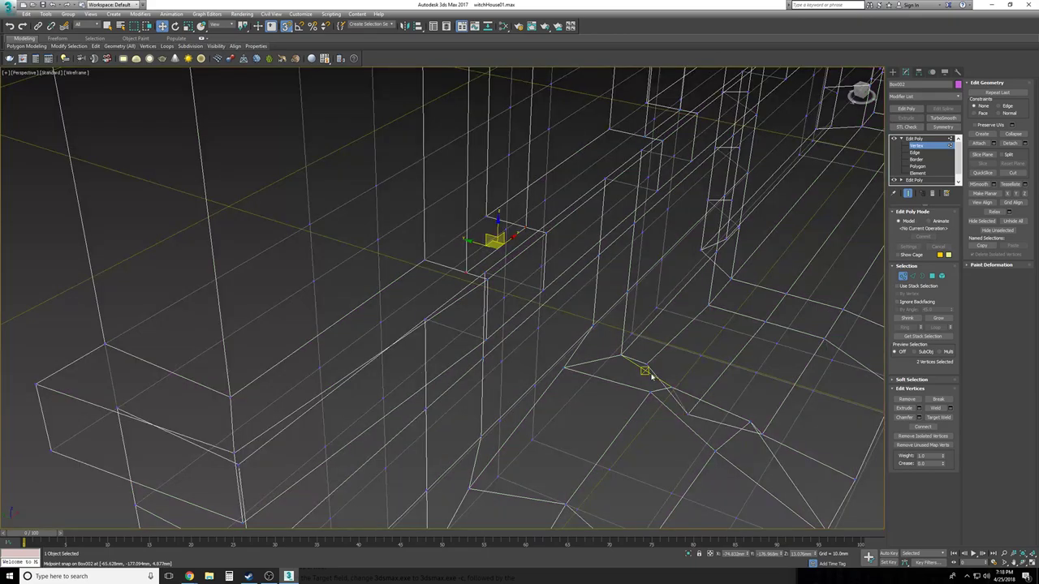
key(F3)
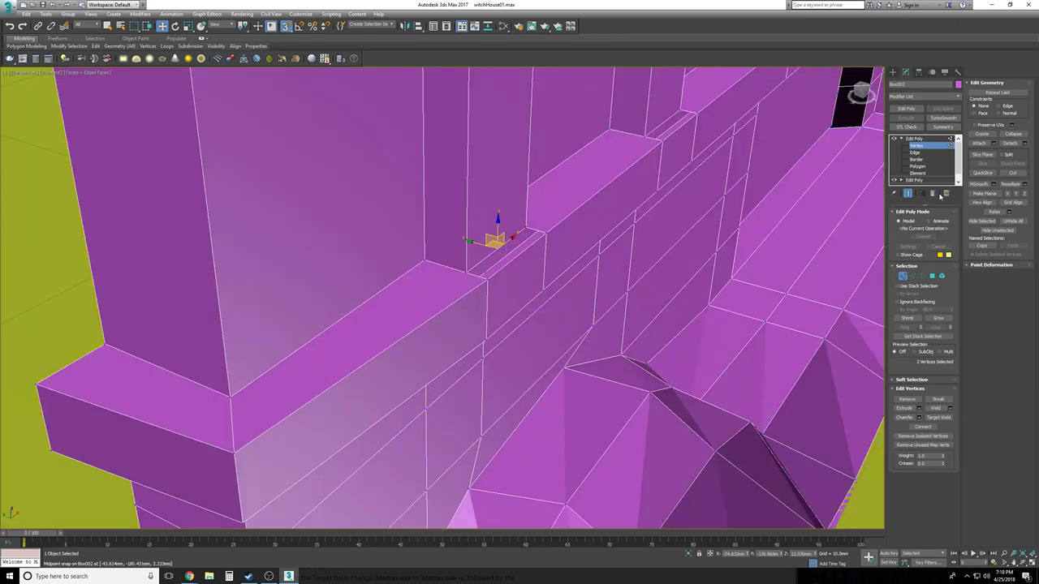
Cut an edge along the middle of the ledge's upper surface, from its outer end around the corner to the left timber post
click(1021, 172)
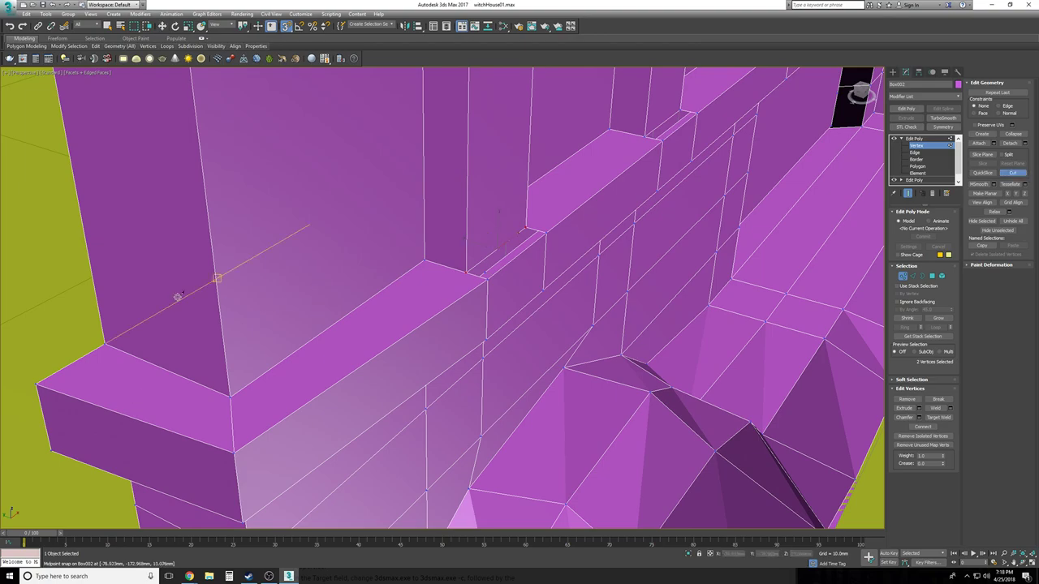
click(72, 364)
click(232, 422)
click(455, 269)
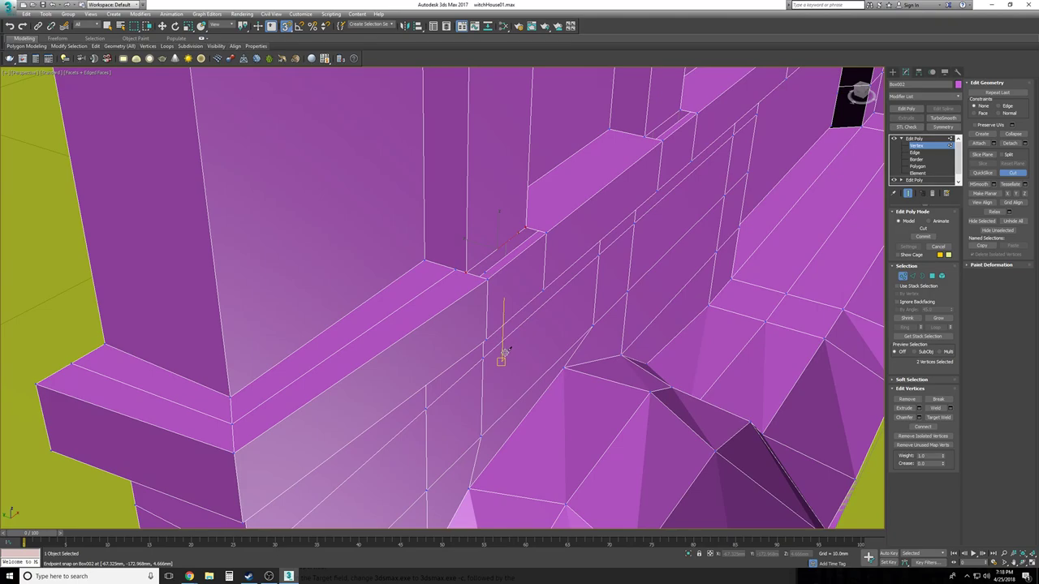
right_click(504, 353)
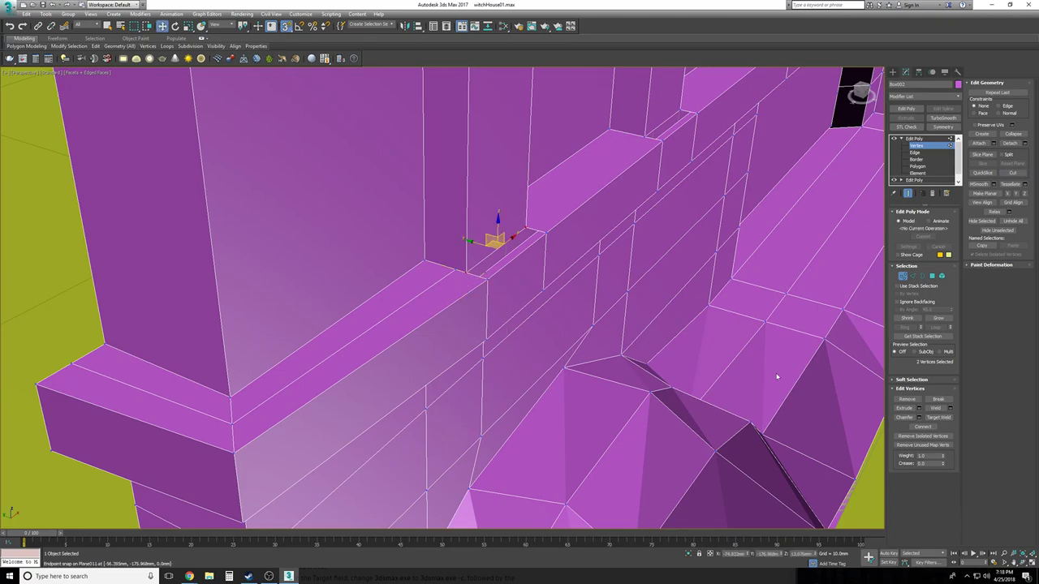
Try to target-weld the new cut's end vertex to the left timber post's lower front corner
click(938, 417)
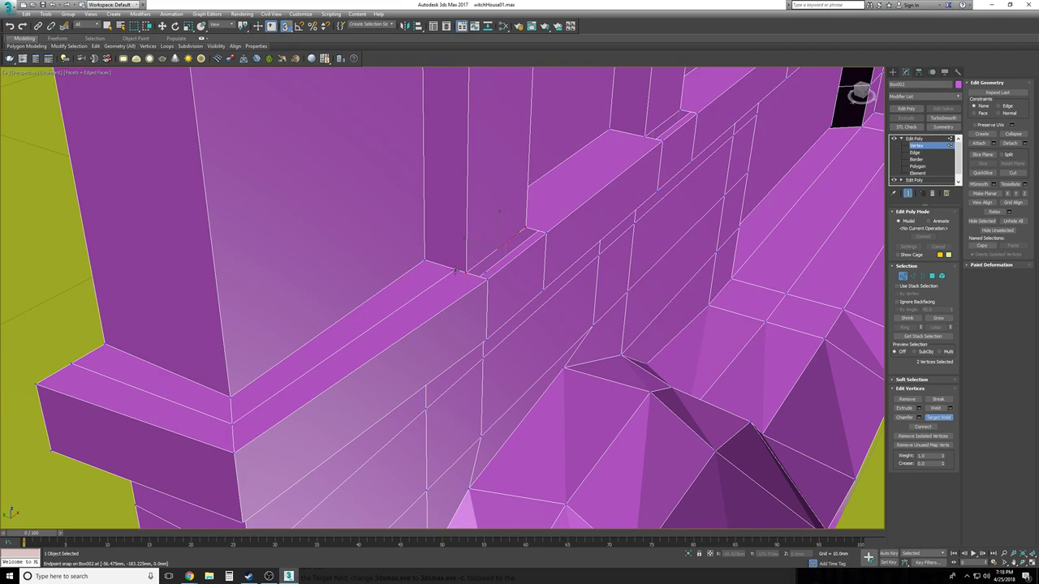
right_click(457, 284)
key(F3)
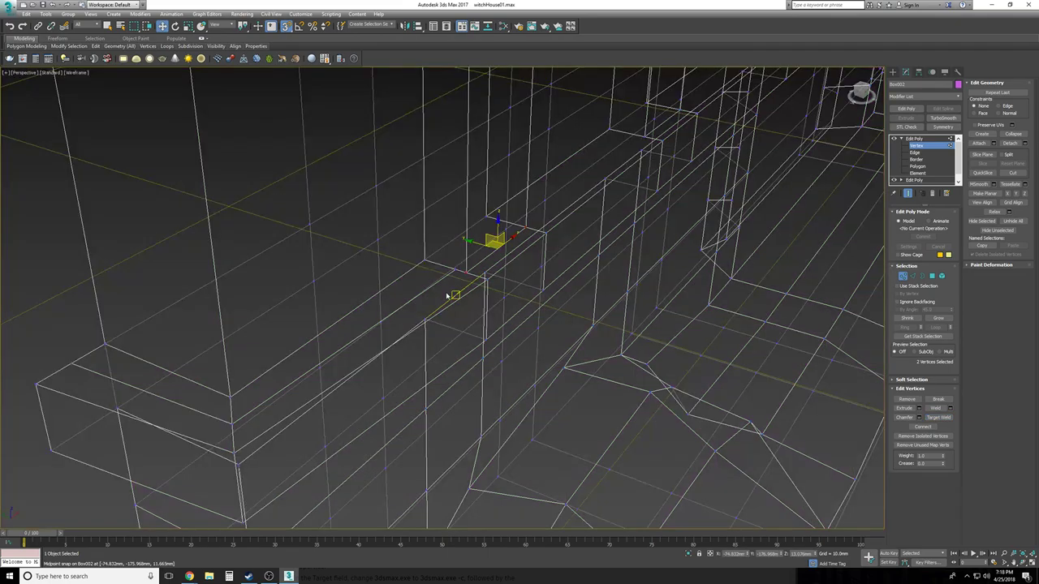
click(563, 328)
mouse_move(563, 328)
alt+middle_down()
mouse_move(557, 355)
mouse_move(548, 323)
alt+middle_up()
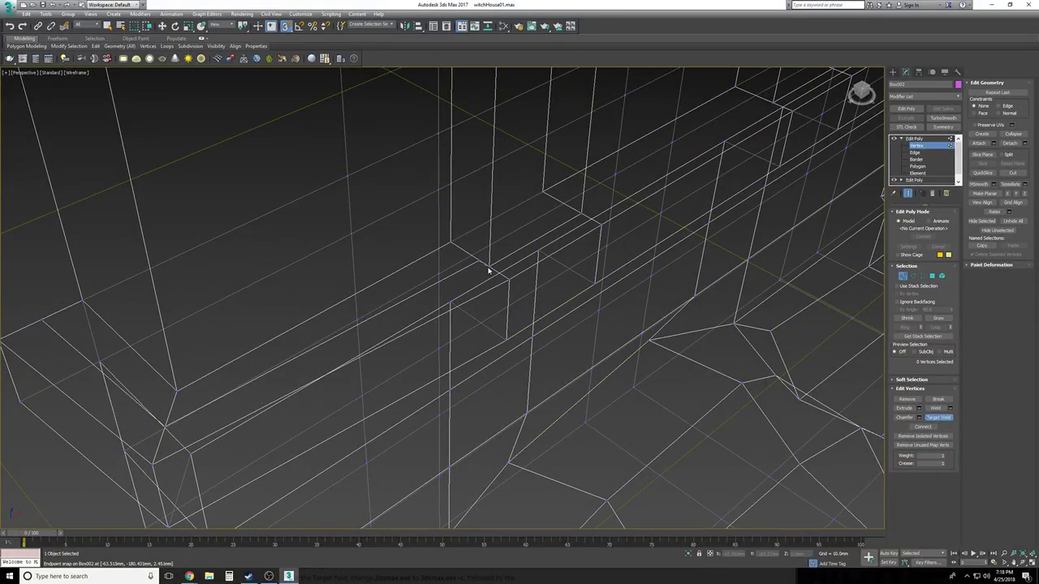
key(w)
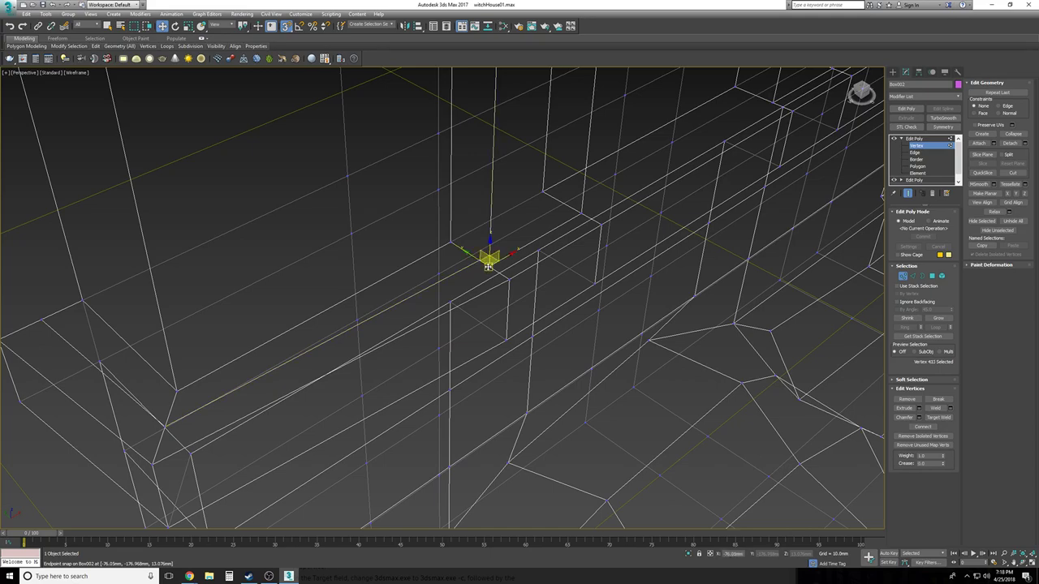
Snap the cut's end vertex onto the left timber post's lower front corner, and select both overlapping vertices for welding
key(F3)
key(F3)
click(497, 276)
click(483, 267)
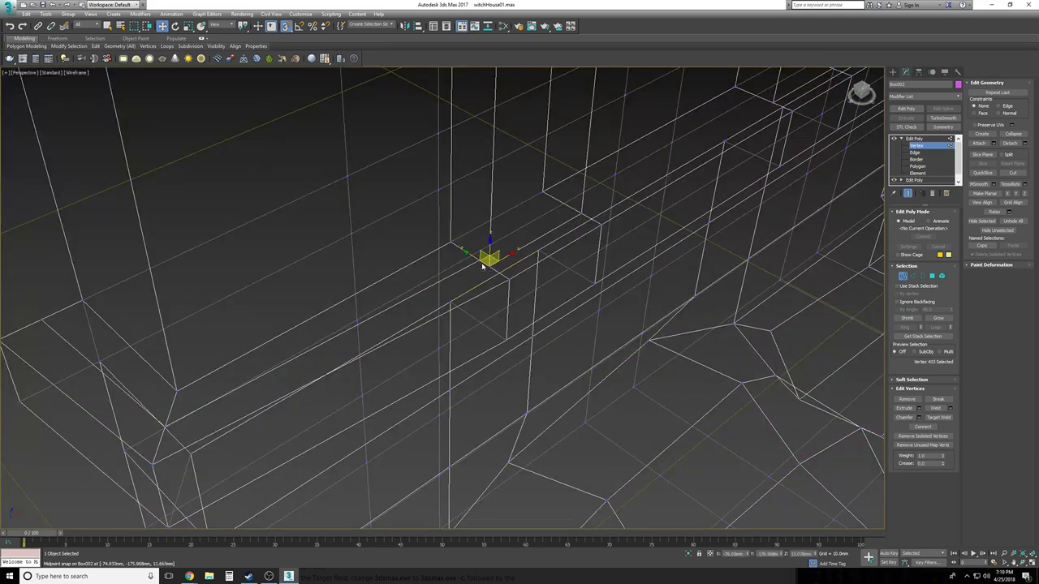
click(480, 266)
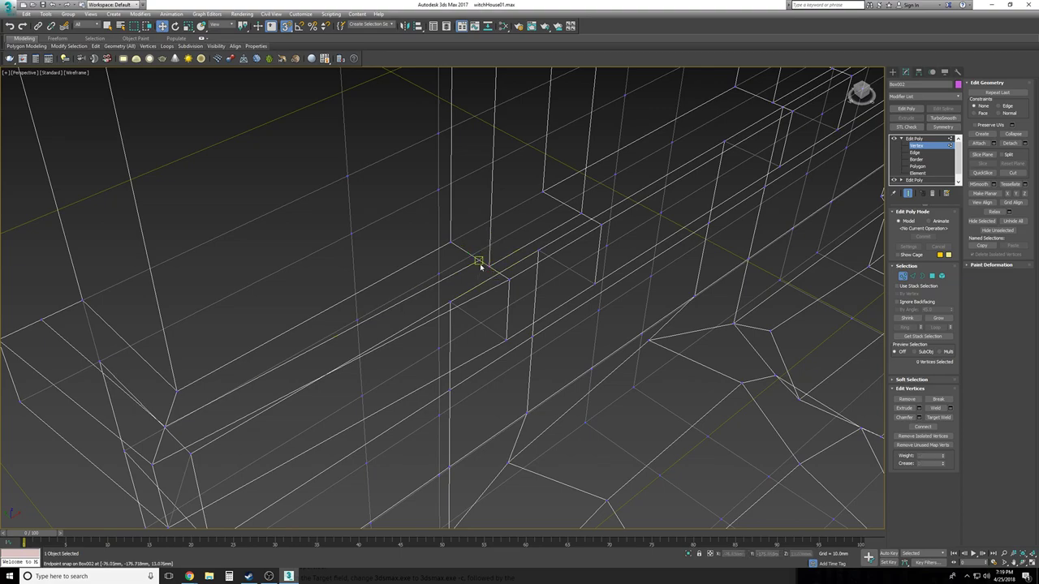
drag(479, 261, 490, 266)
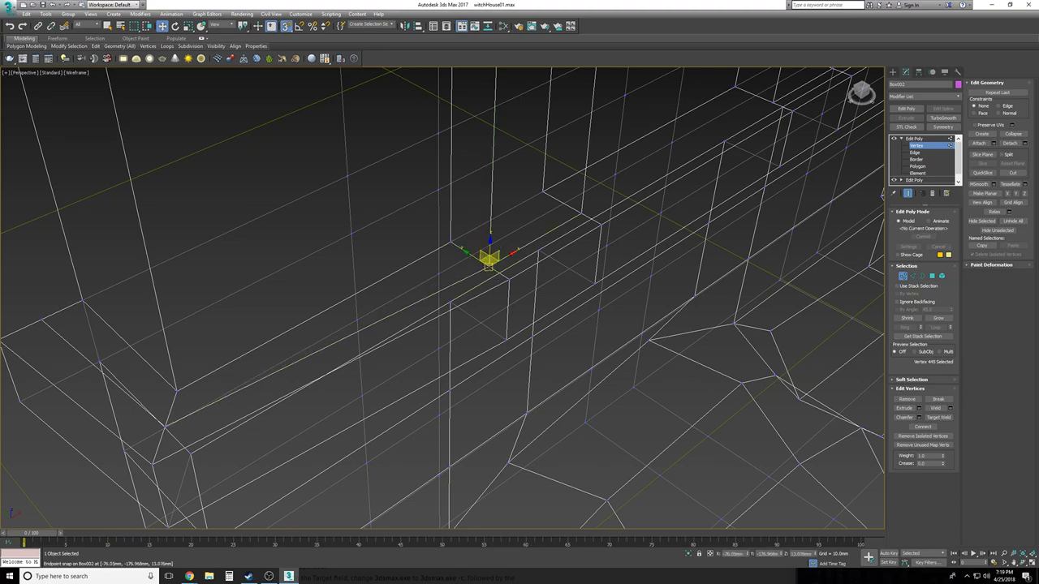
click(501, 276)
click(485, 273)
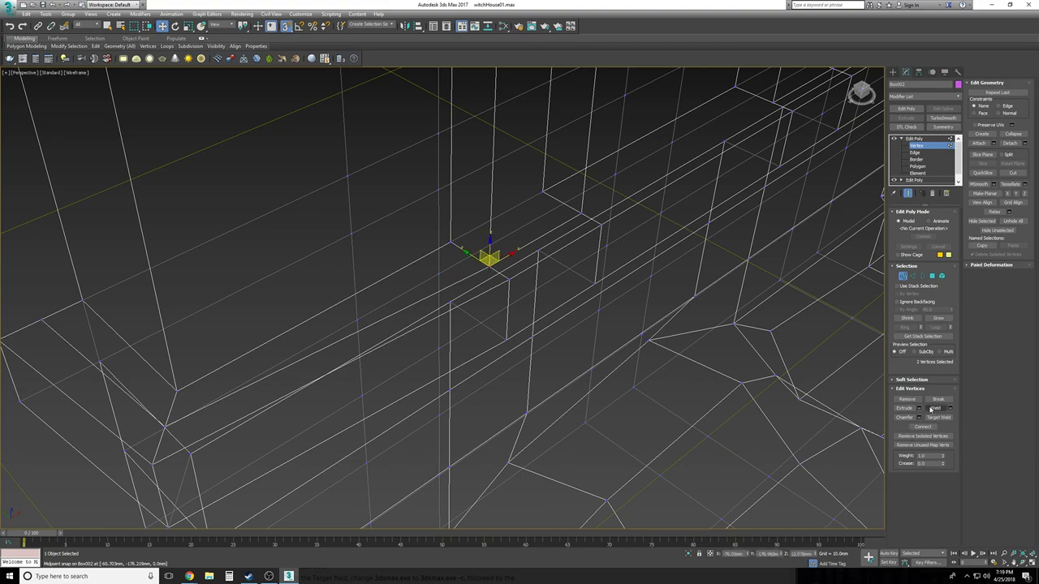
Examine the overlapping edges where the left timber post's base corner meets the ledge, with snapping turned off
key(F3)
scroll(638, 354, up, 5)
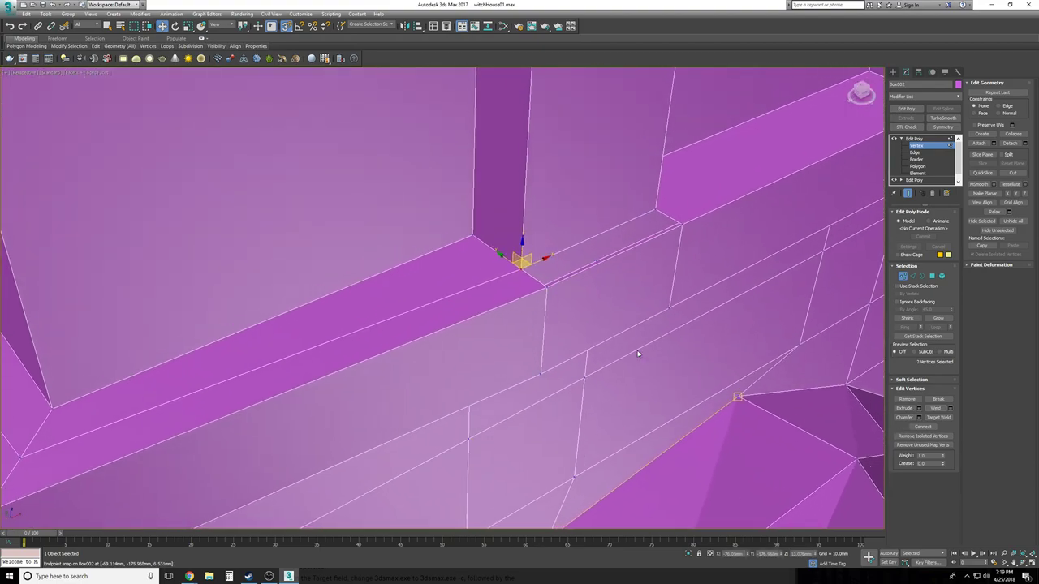
key(F3)
click(930, 153)
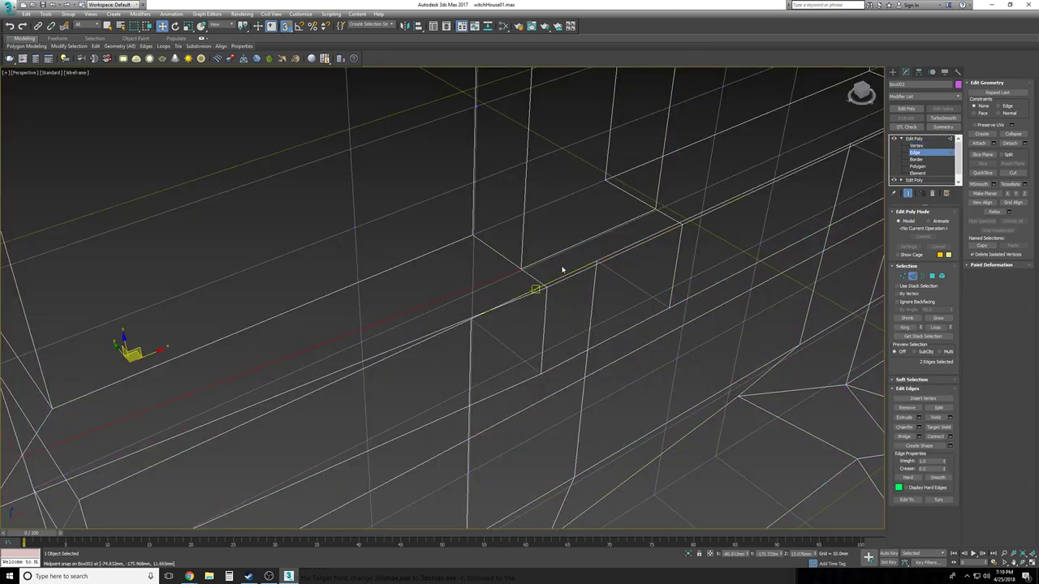
drag(495, 267, 496, 266)
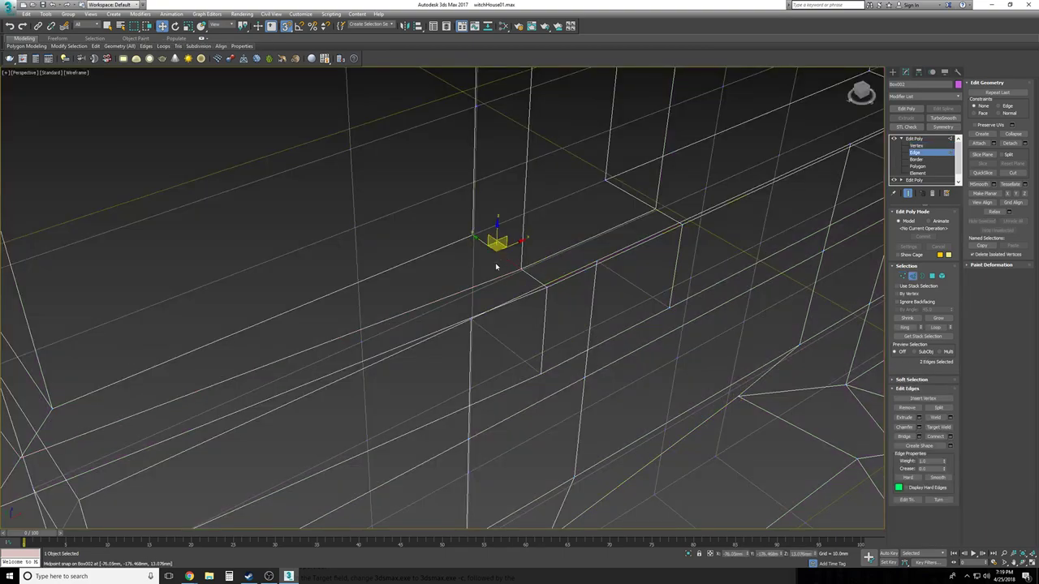
key(s)
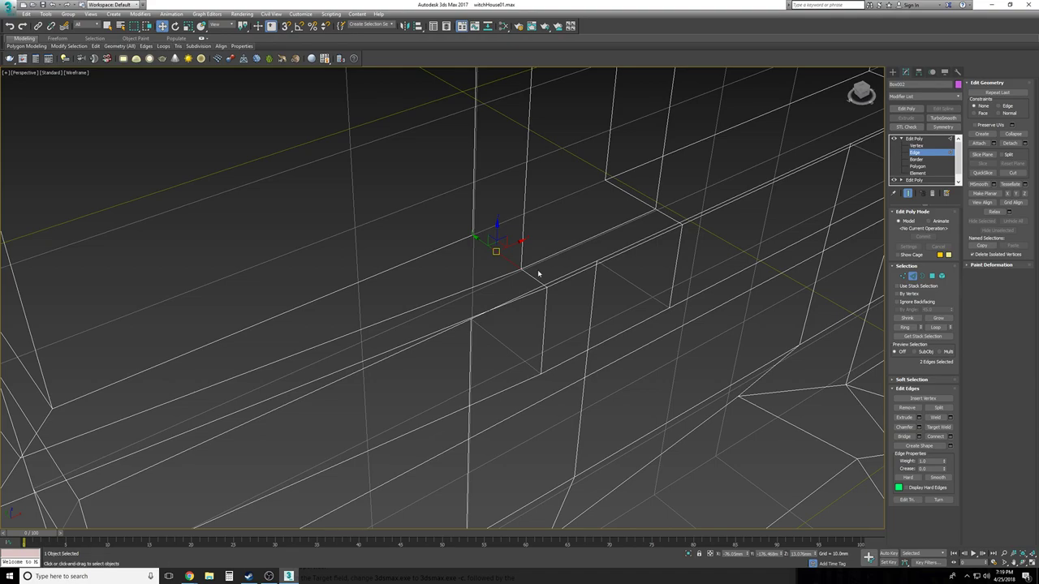
scroll(542, 276, up, 8)
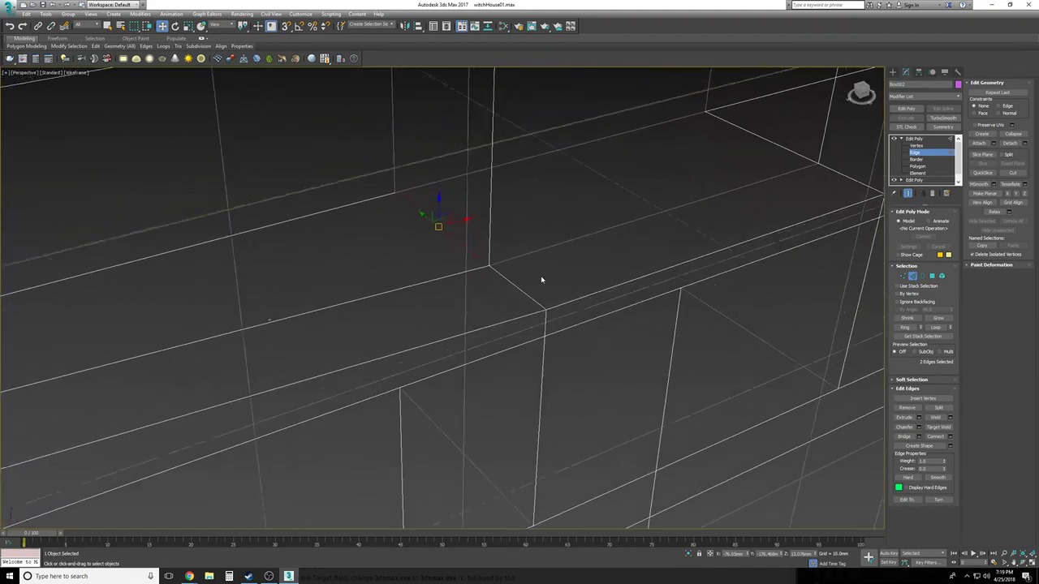
scroll(542, 278, up, 1)
click(542, 261)
alt+middle_drag(533, 277, 533, 285)
click(487, 209)
key(F3)
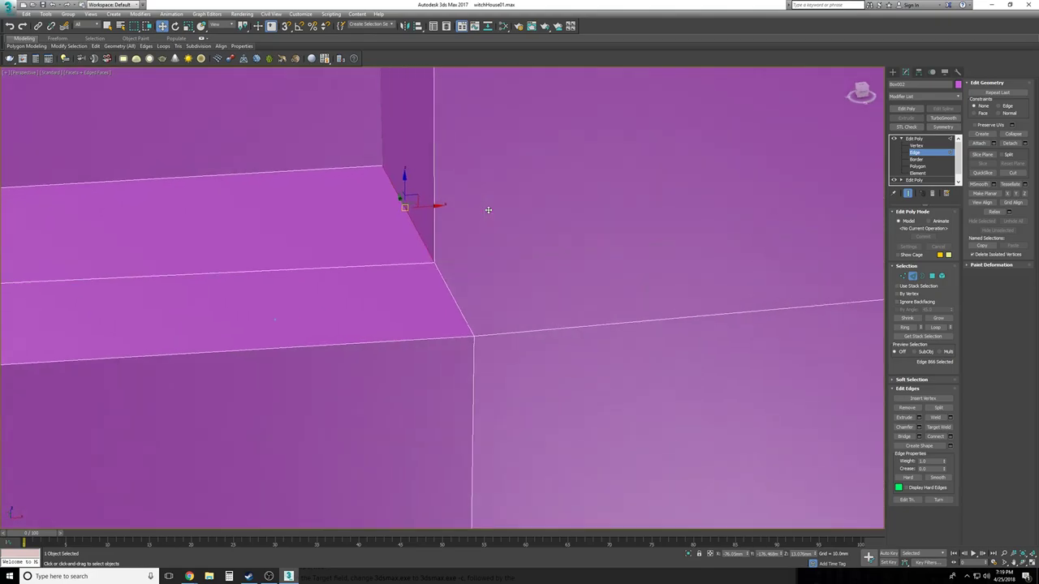
alt+middle_drag(488, 210, 488, 210)
Delete the underside polygon at the base of the left timber post
click(916, 167)
alt+middle_drag(672, 343, 671, 343)
click(536, 255)
alt+middle_drag(537, 256, 537, 257)
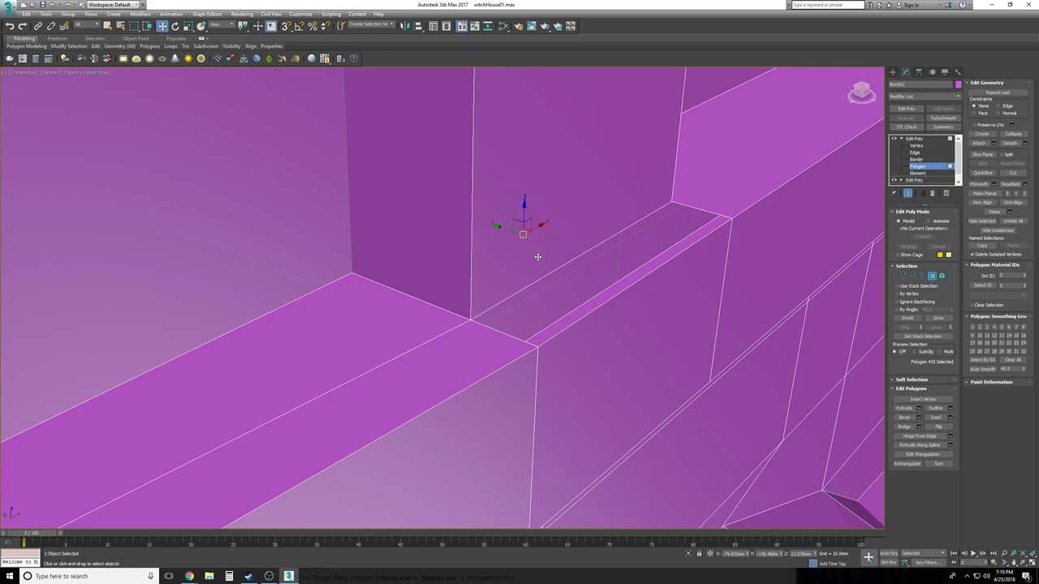
alt+middle_drag(537, 257, 537, 256)
key(Delete)
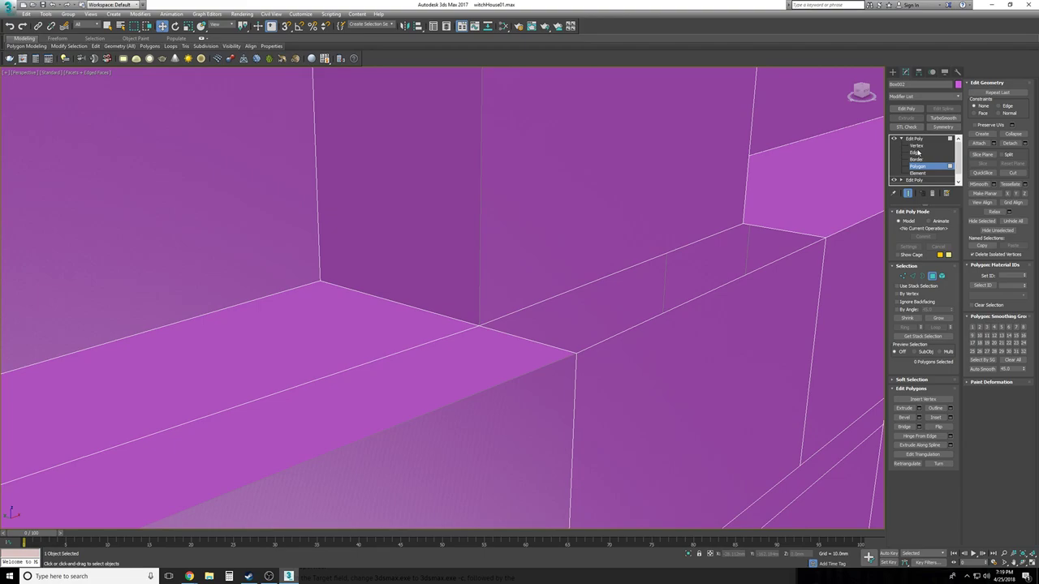
Weld the two overlapping vertices at the left timber post's lower front corner
click(916, 145)
key(F3)
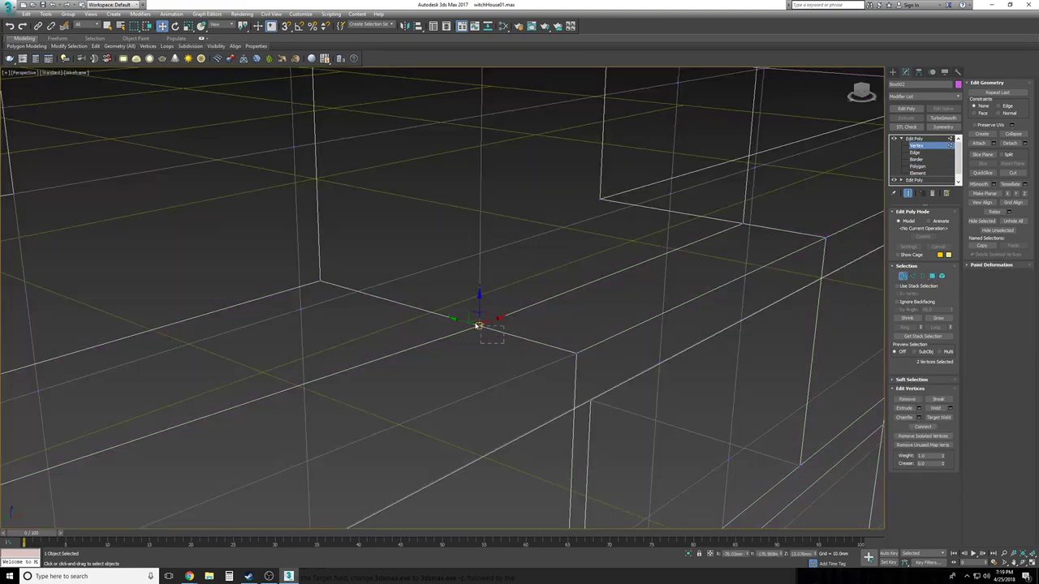
key(F3)
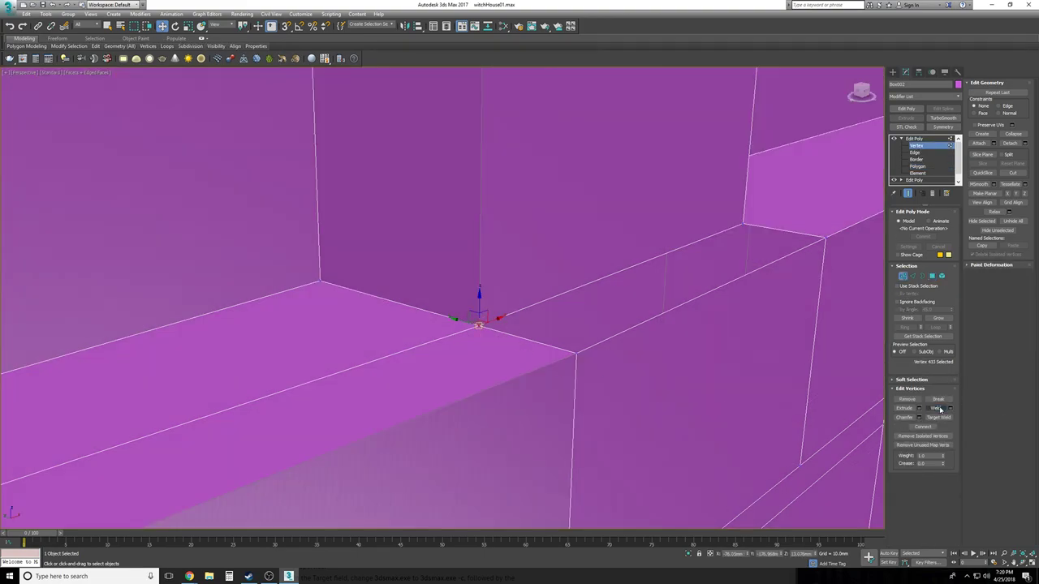
alt+middle_drag(779, 407, 736, 392)
click(332, 308)
alt+middle_drag(332, 308, 336, 311)
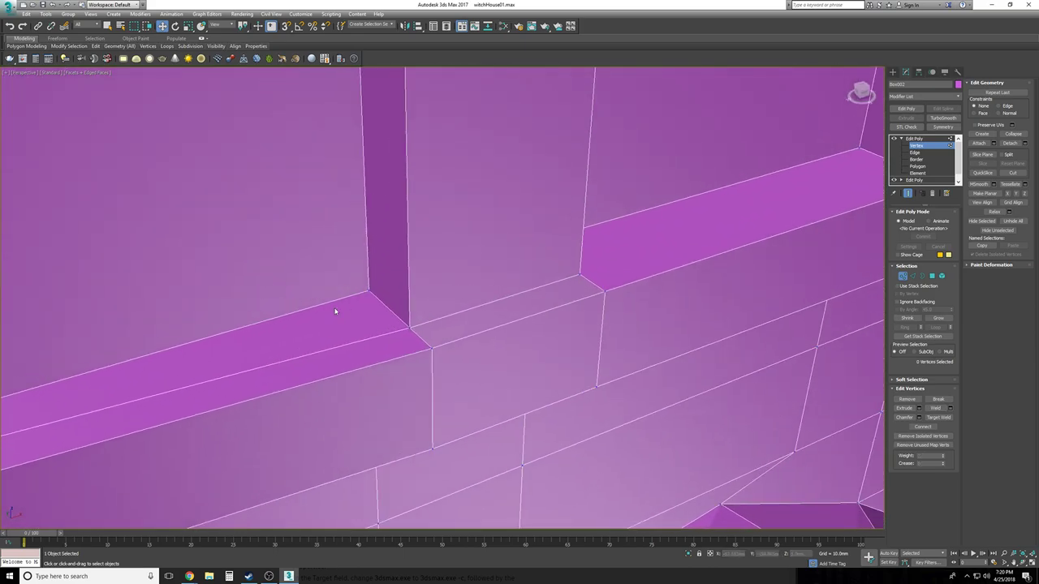
Check the corner vertices at the left timber post's base in wireframe, and cap the open border beneath the post
key(F3)
drag(402, 310, 404, 311)
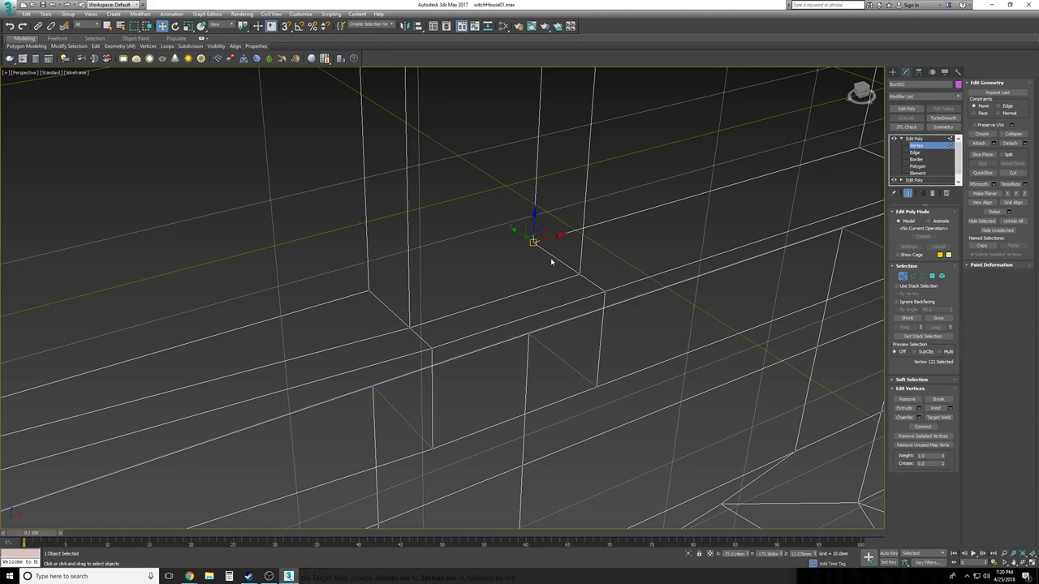
key(F3)
click(919, 161)
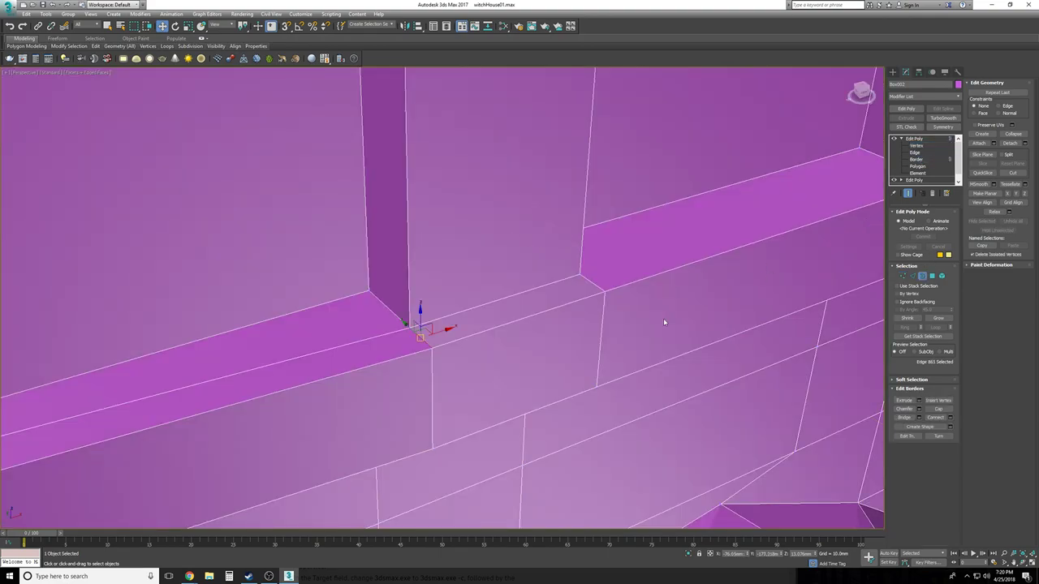
click(585, 282)
scroll(560, 341, up, 4)
alt+middle_drag(559, 337, 630, 331)
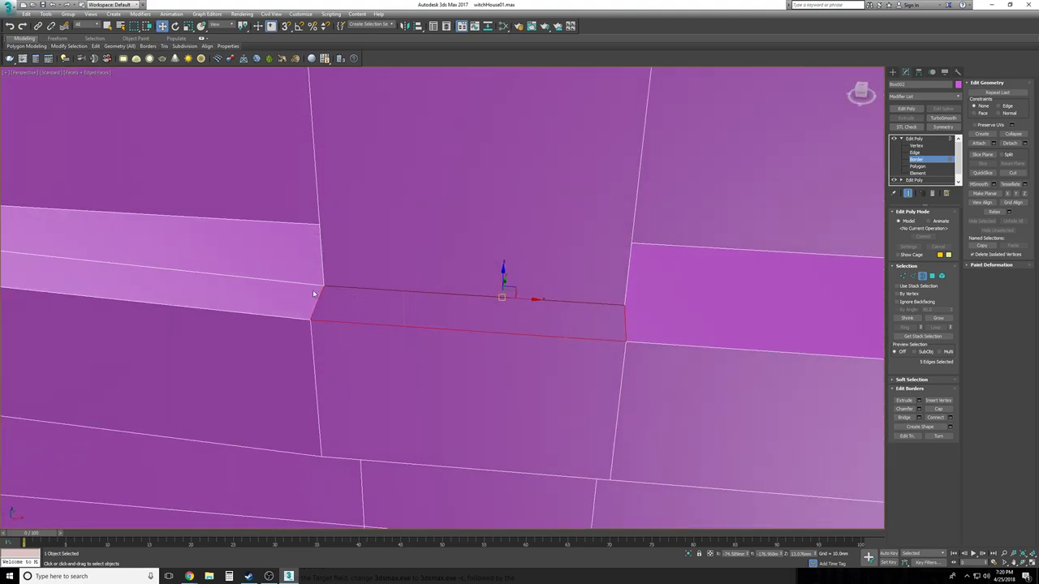
click(939, 410)
Delete the underside polygon at the base of the next timber post to the right
scroll(589, 444, down, 6)
alt+middle_drag(589, 443, 700, 409)
scroll(765, 446, up, 6)
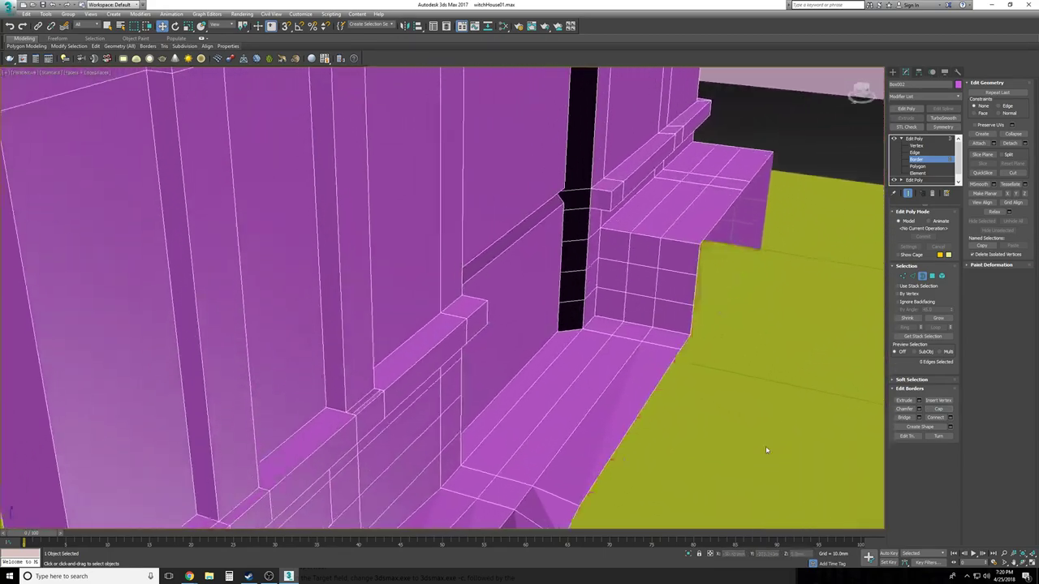
scroll(765, 446, up, 4)
alt+middle_drag(766, 446, 707, 375)
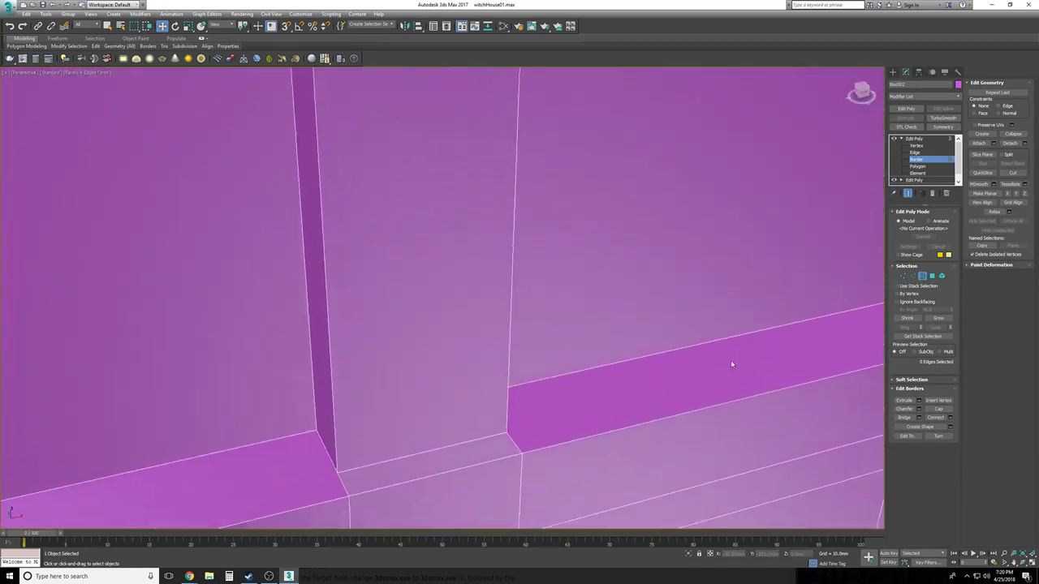
click(921, 168)
scroll(509, 378, down, 3)
scroll(510, 379, up, 4)
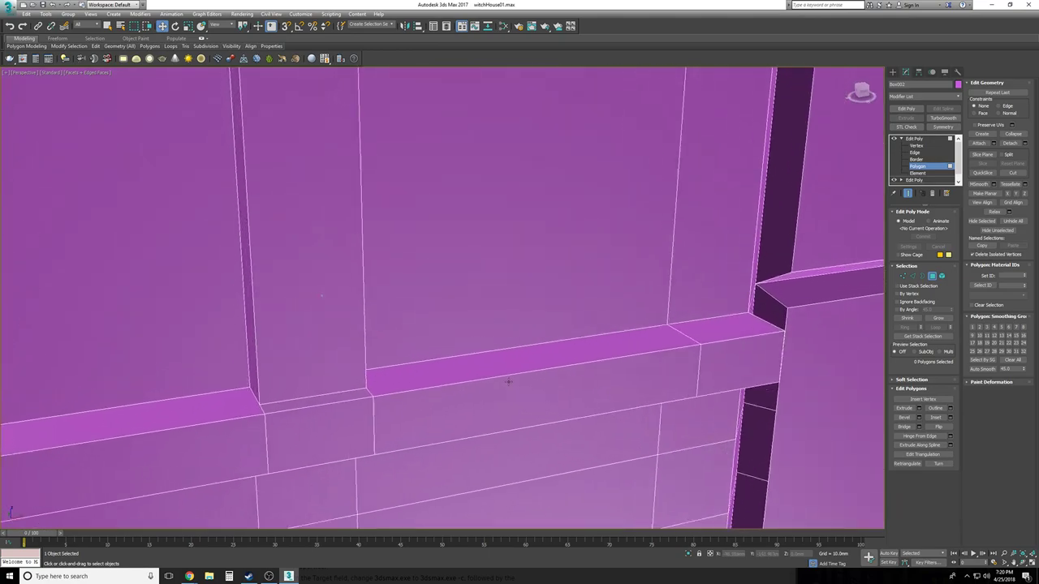
alt+middle_drag(464, 420, 462, 413)
scroll(460, 413, up, 6)
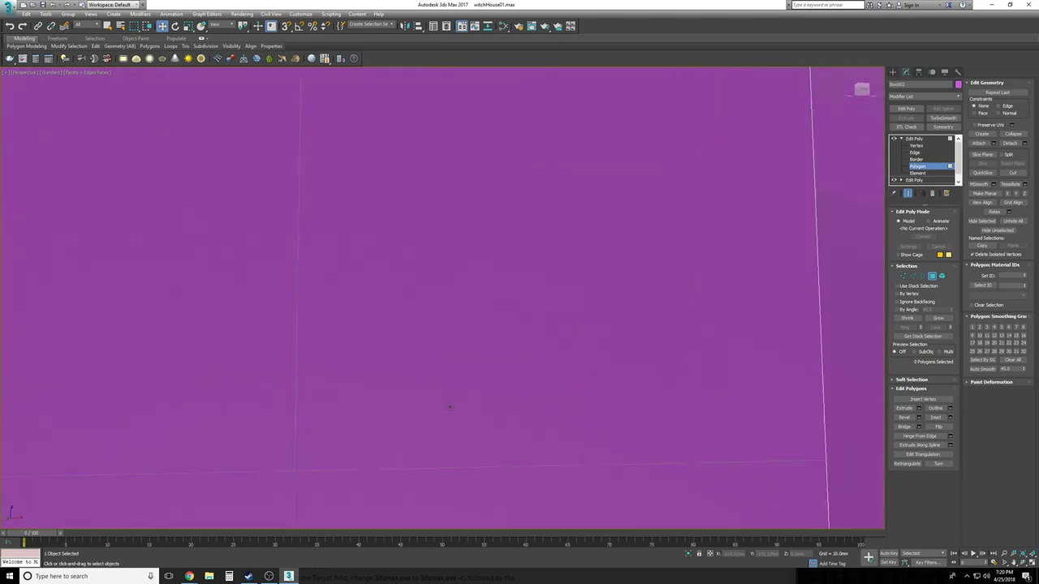
scroll(452, 406, up, 10)
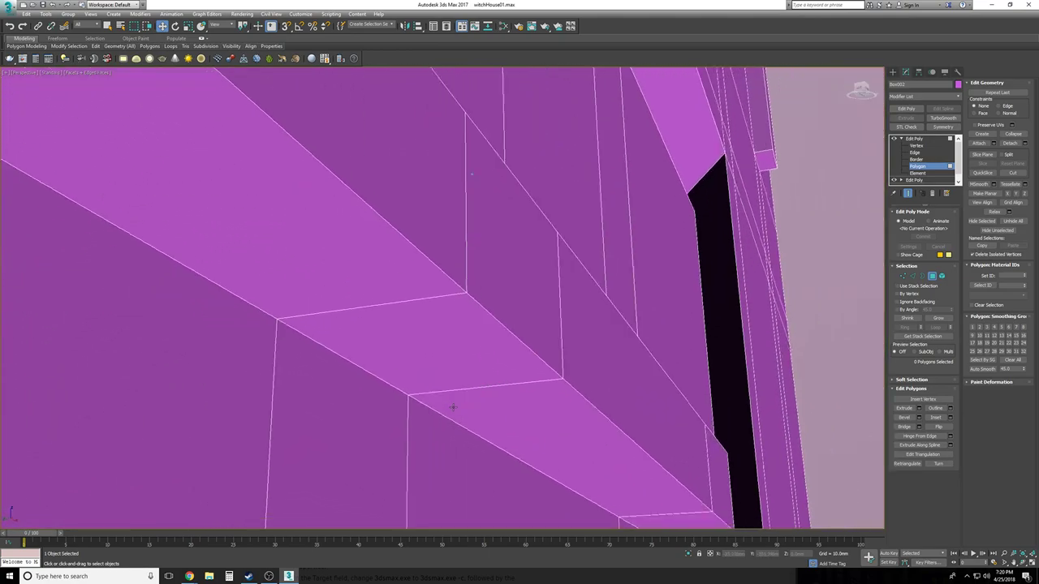
scroll(475, 408, down, 8)
click(498, 316)
scroll(499, 316, up, 3)
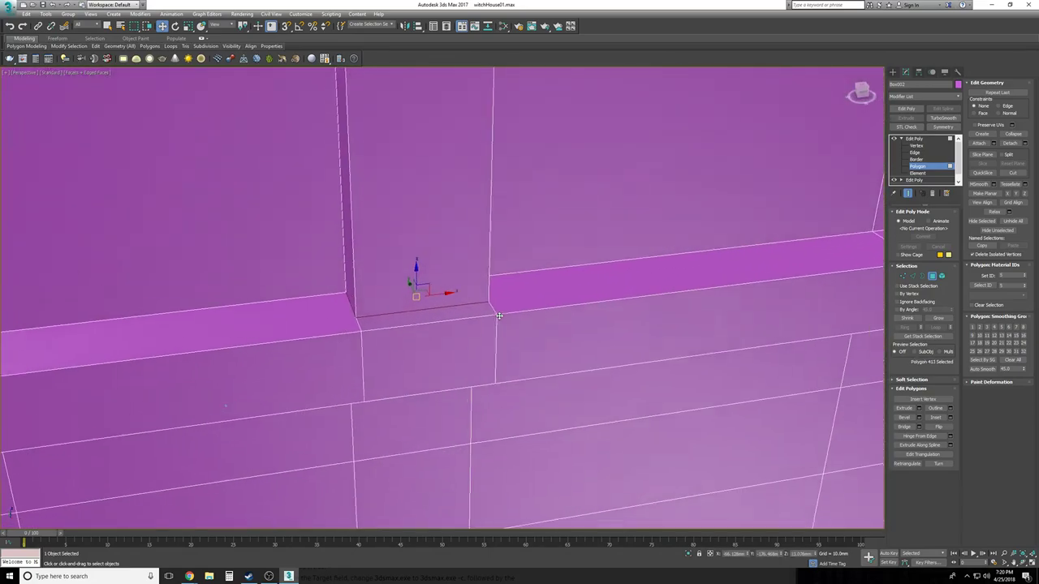
key(Delete)
alt+middle_drag(499, 316, 482, 336)
scroll(680, 297, down, 3)
alt+middle_drag(679, 297, 854, 278)
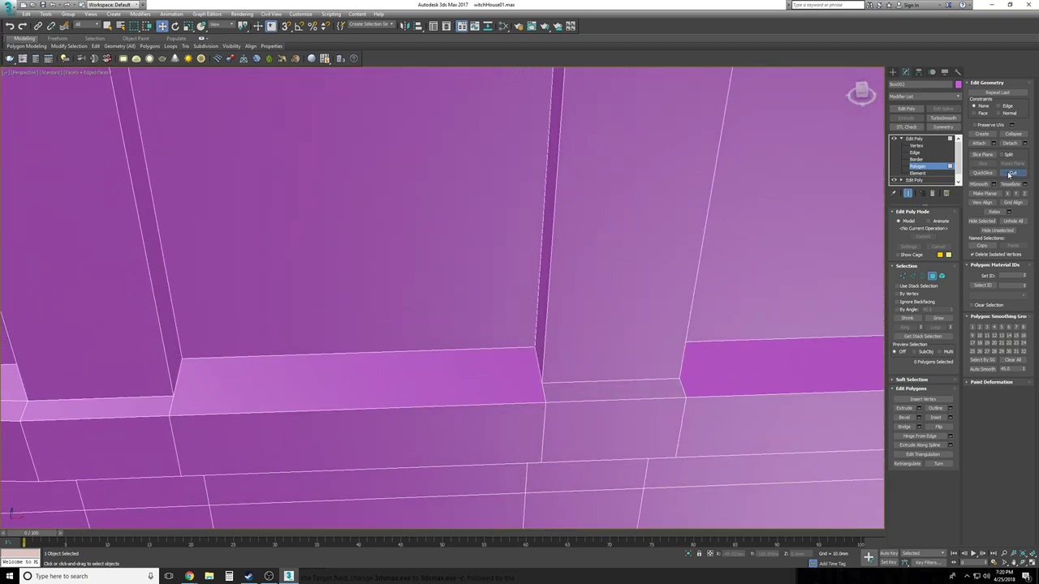
Connect the two end edges of the ledge polygon between the two posts with a single new edge
key(w)
click(535, 366)
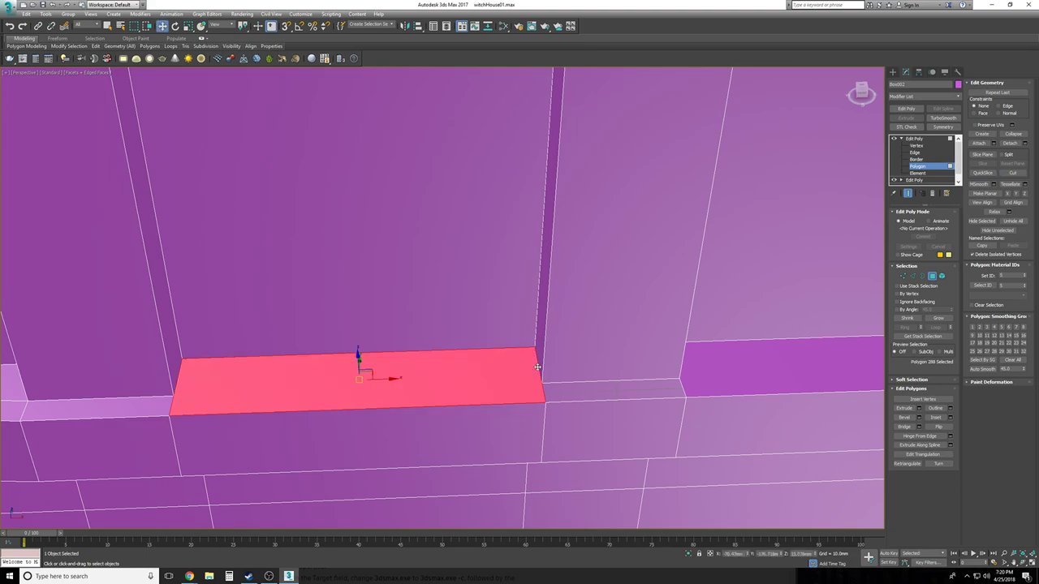
key(2)
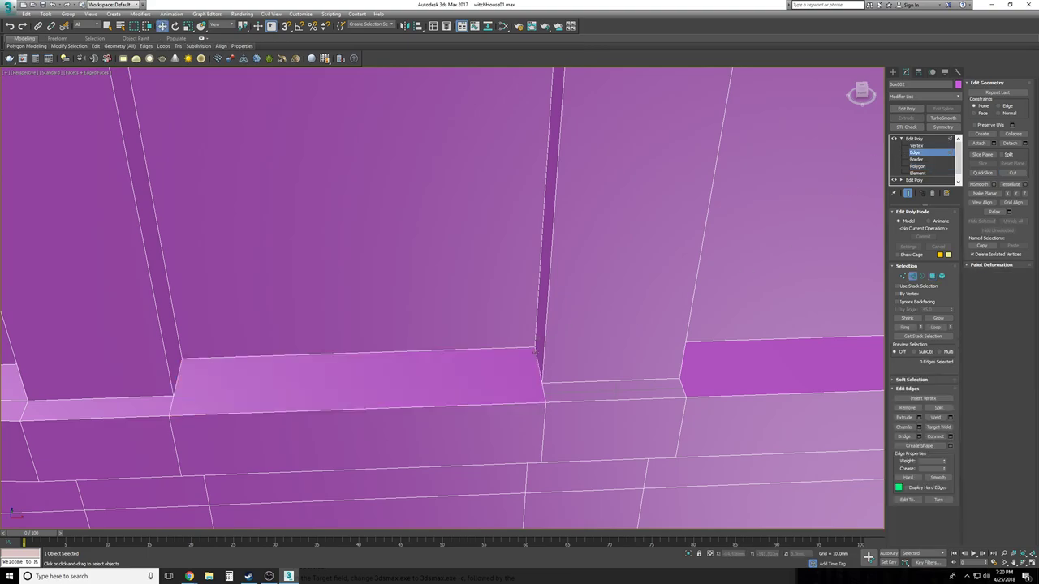
click(536, 360)
click(543, 394)
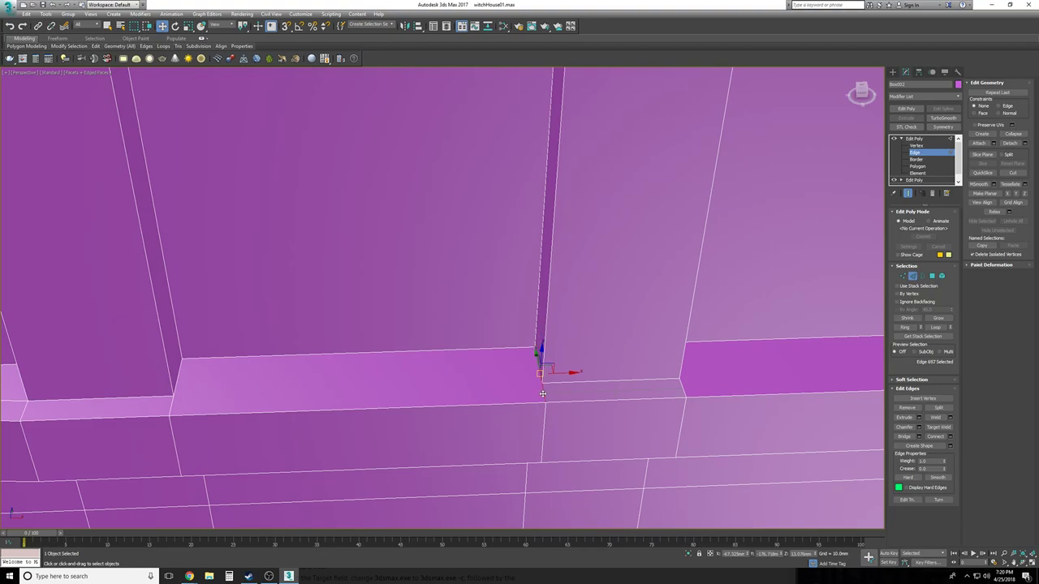
ctrl+click(172, 402)
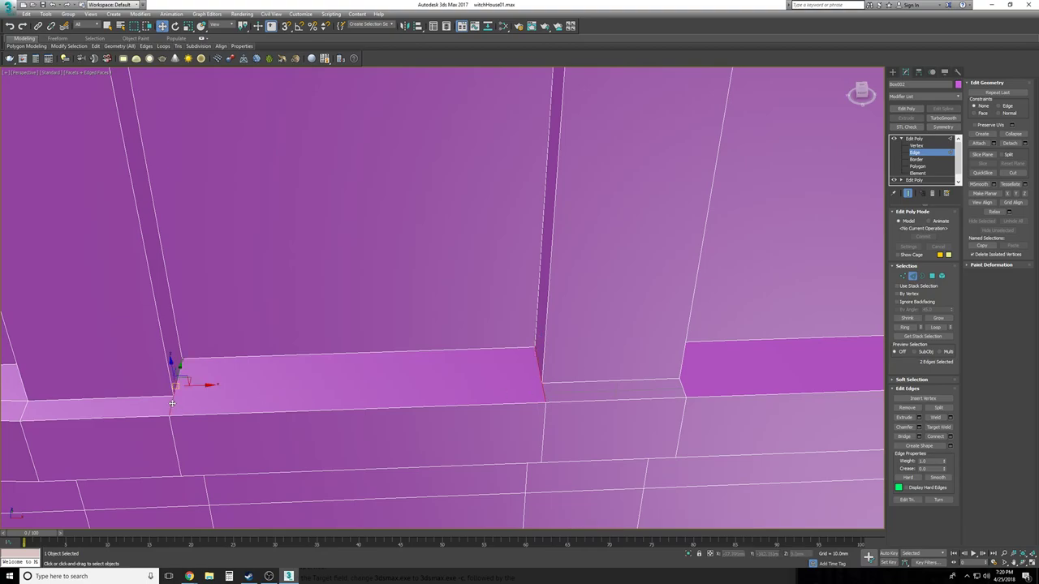
click(949, 436)
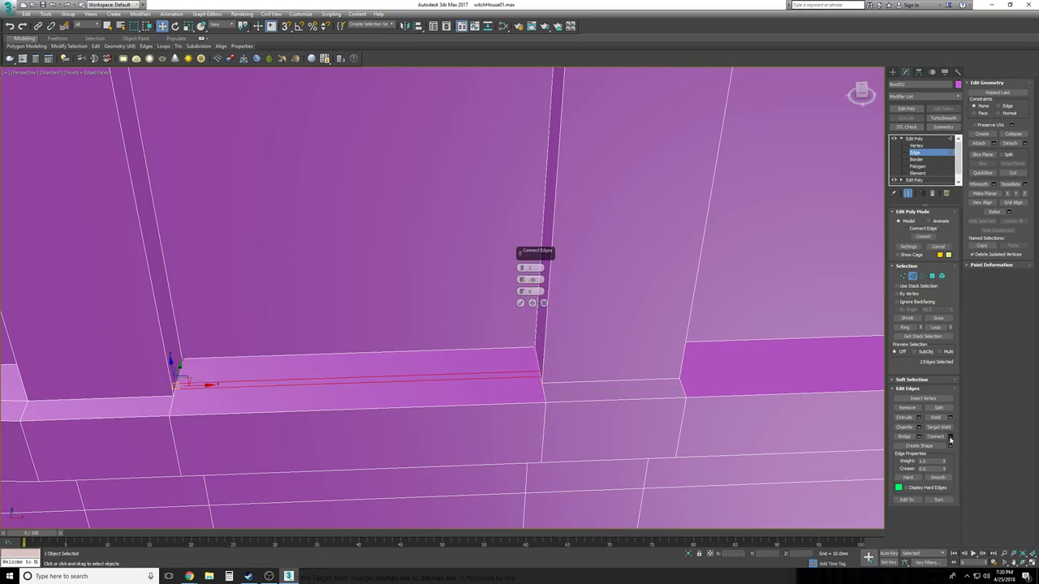
click(520, 303)
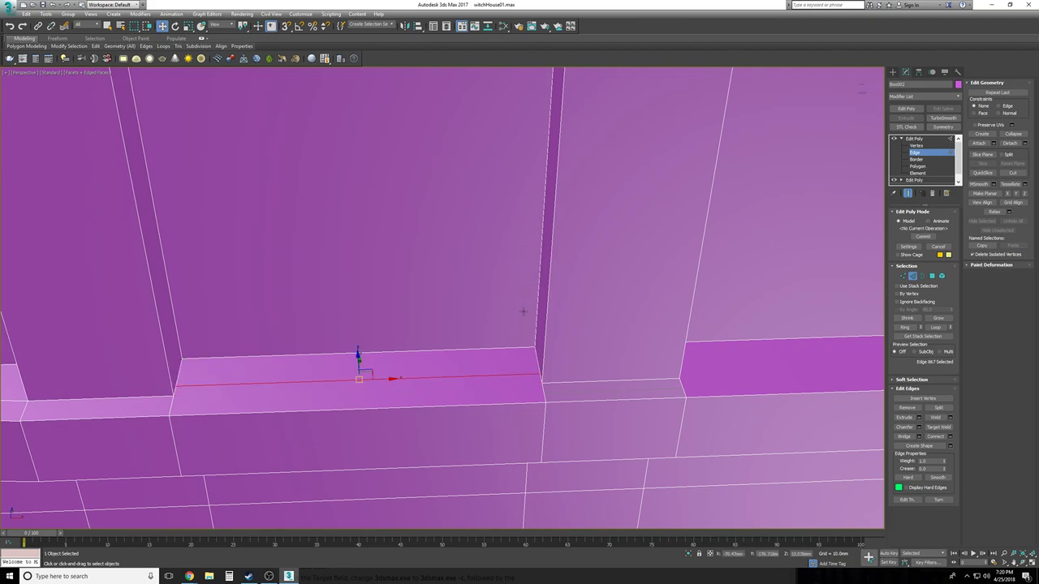
Snap the new ledge edge onto the lower front corners of the two timber posts
key(s)
drag(536, 374, 540, 383)
key(space)
click(531, 395)
Weld the two overlapping vertices at the right timber post's lower front corner, working in wireframe
key(F3)
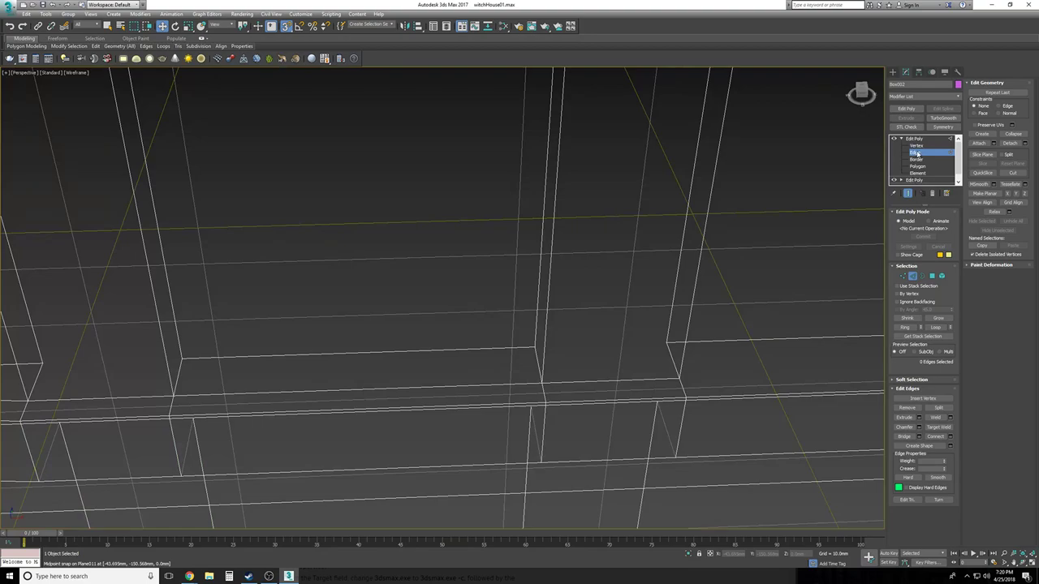
click(916, 145)
click(541, 384)
drag(534, 390, 533, 390)
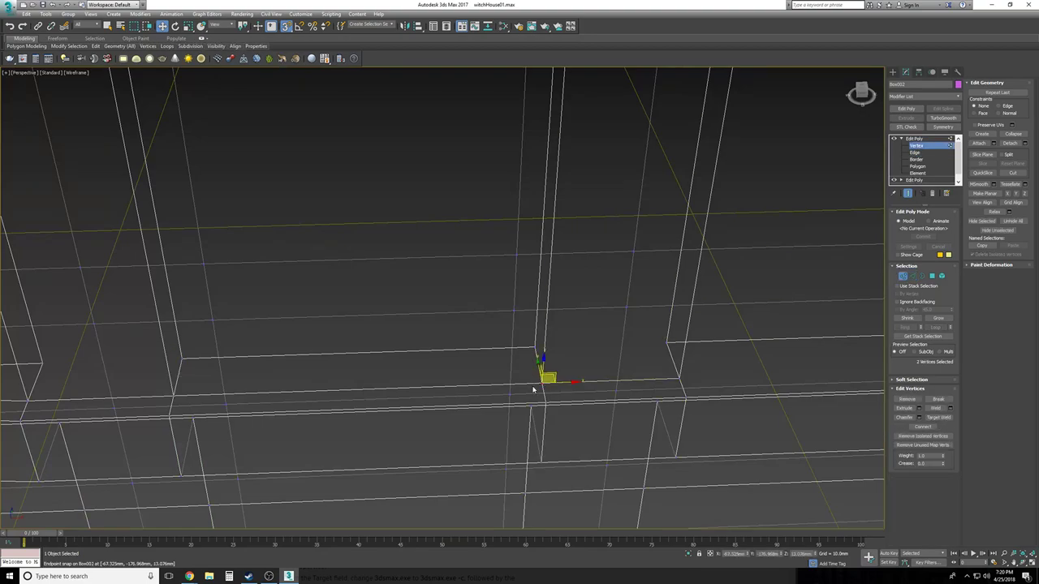
click(930, 409)
Try to weld the overlapping vertices where the new ledge edge meets the left timber post's lower front corner
click(160, 406)
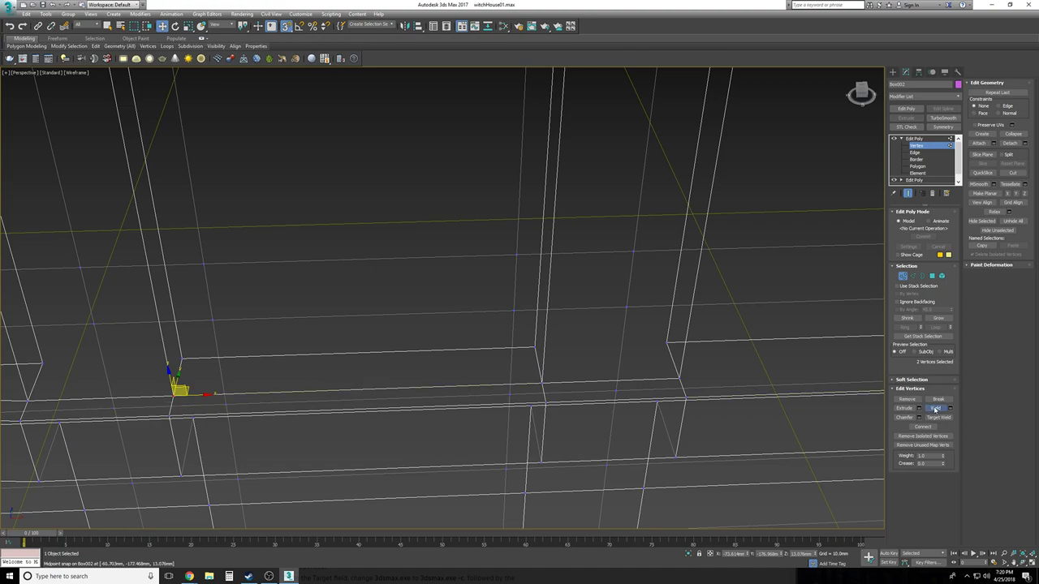
click(306, 380)
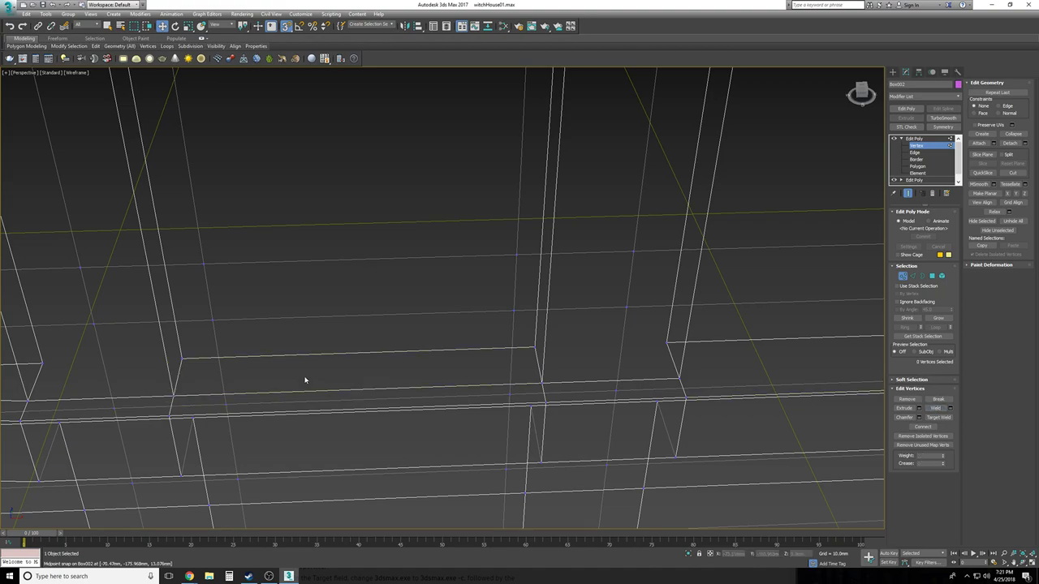
scroll(305, 380, up, 8)
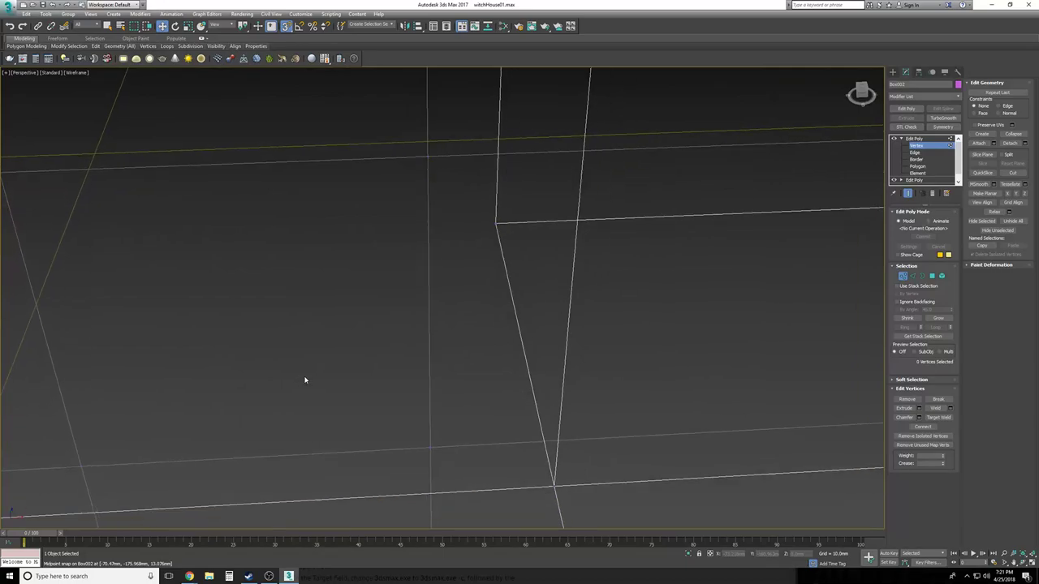
alt+middle_drag(452, 399, 447, 400)
drag(447, 399, 398, 431)
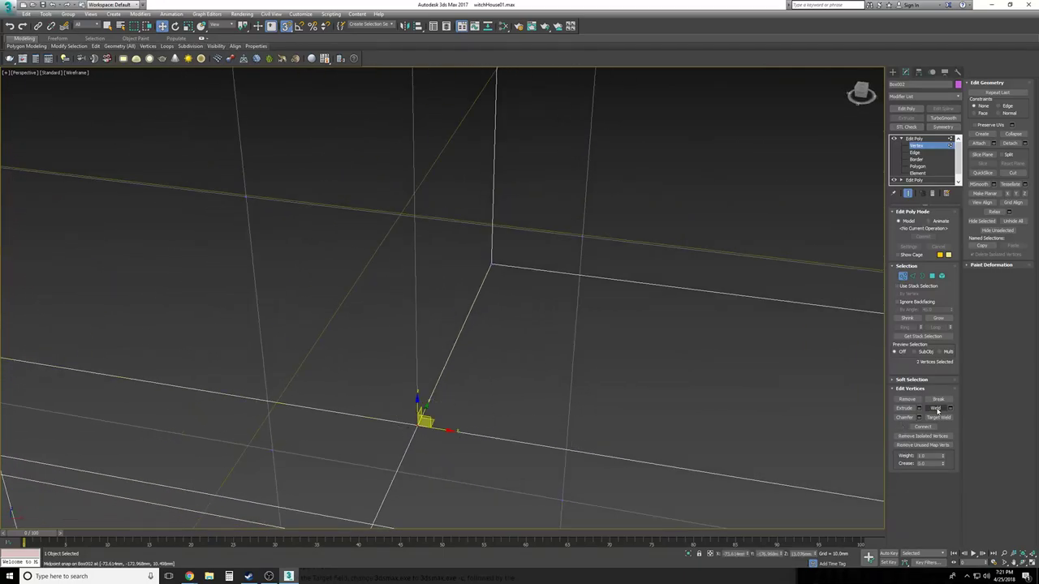
Examine the two ledge polygons between the posts by selecting them in shaded view
alt+middle_drag(704, 461, 619, 410)
key(F3)
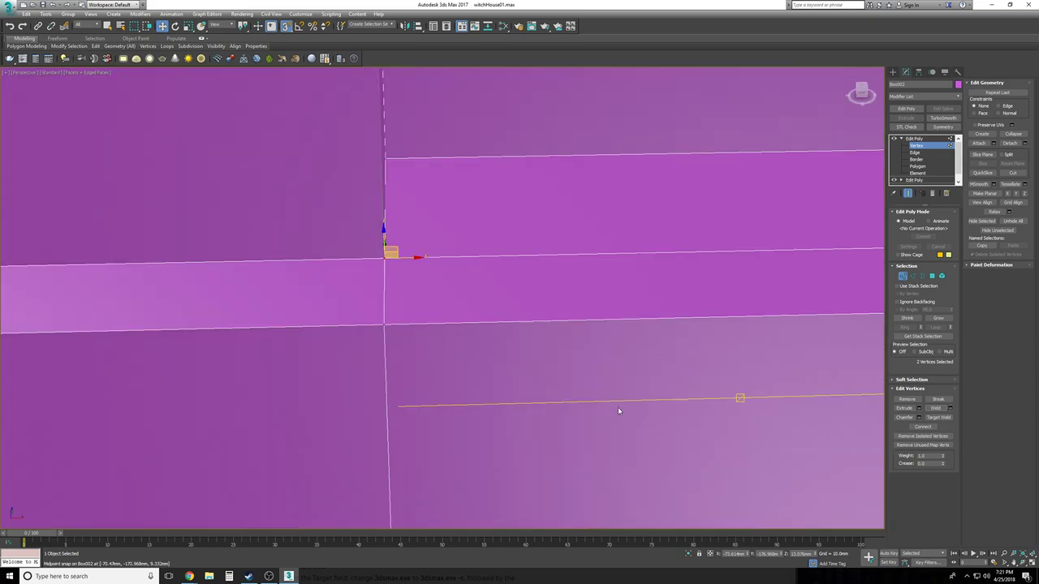
click(918, 167)
scroll(622, 246, down, 2)
alt+middle_drag(623, 246, 695, 306)
scroll(649, 308, down, 3)
alt+middle_drag(629, 309, 746, 328)
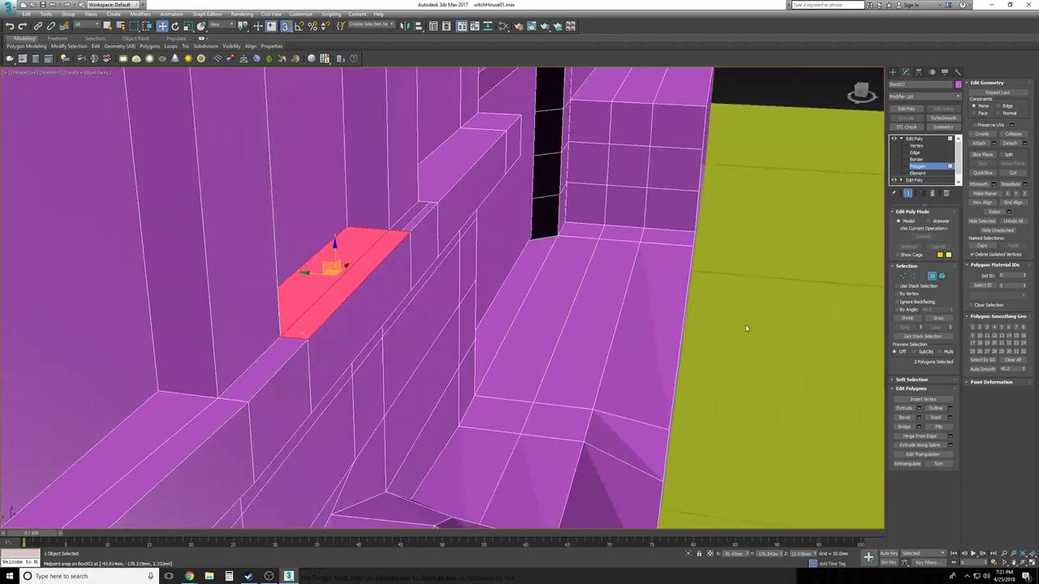
click(770, 104)
Delete the cap polygon at the base of the left timber post
scroll(519, 217, up, 3)
mouse_move(519, 217)
middle_down()
mouse_move(589, 211)
mouse_move(673, 247)
mouse_move(616, 255)
middle_up()
scroll(589, 212, up, 8)
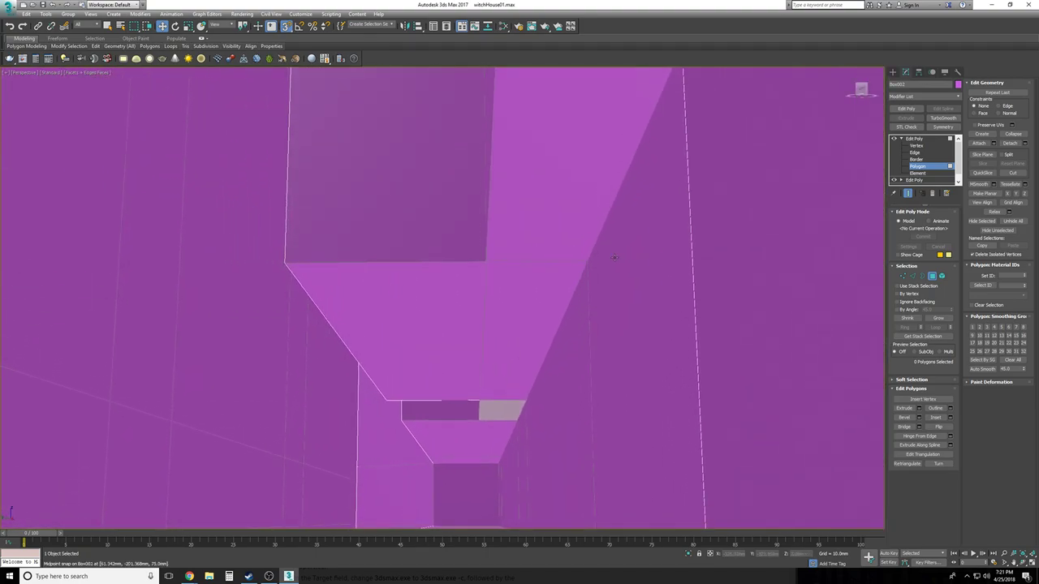
click(604, 179)
alt+middle_drag(586, 180, 655, 233)
key(Delete)
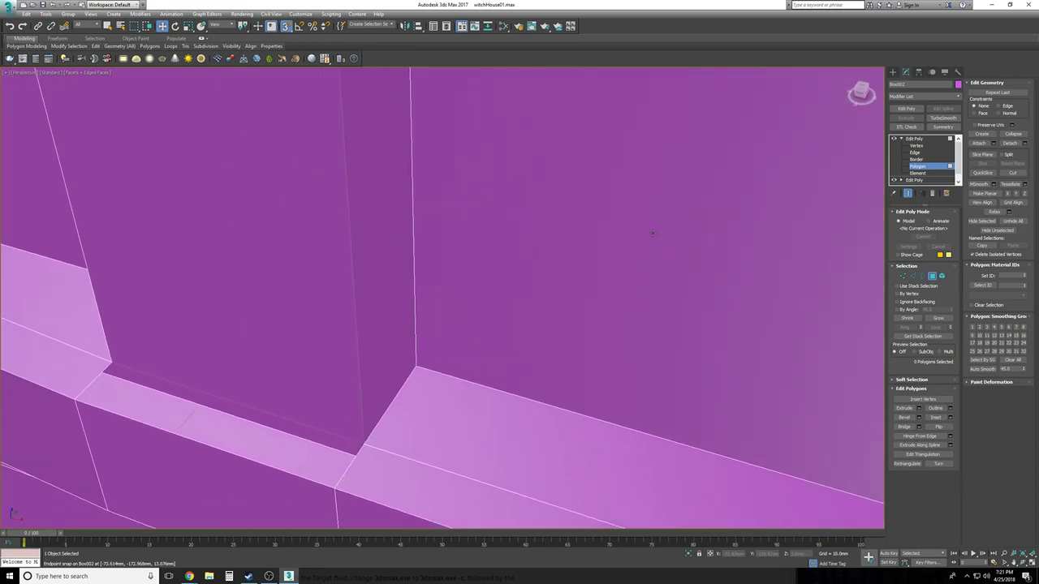
Weld the overlapping vertices at the left timber post's lower front corner, and check the right post's matching corner
alt+middle_drag(715, 259, 676, 246)
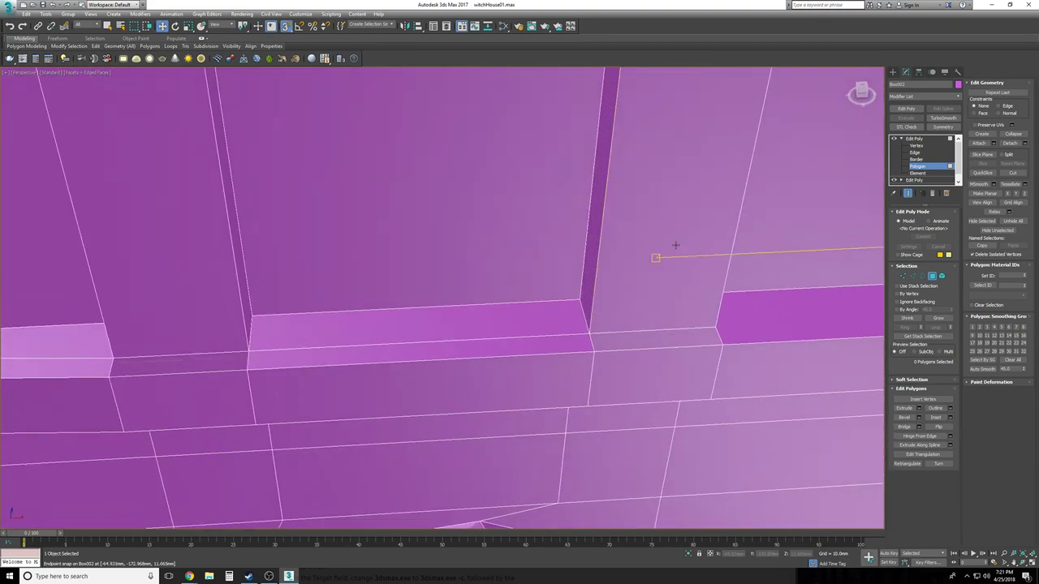
key(F3)
click(916, 145)
alt+middle_drag(325, 308, 264, 352)
drag(296, 332, 296, 333)
click(935, 410)
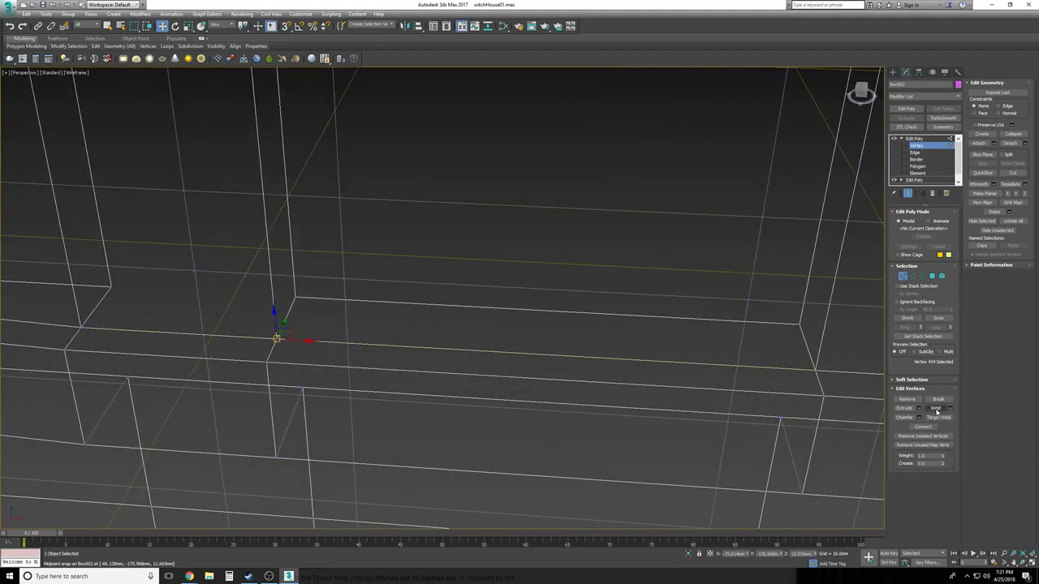
drag(818, 381, 819, 382)
click(785, 398)
key(F3)
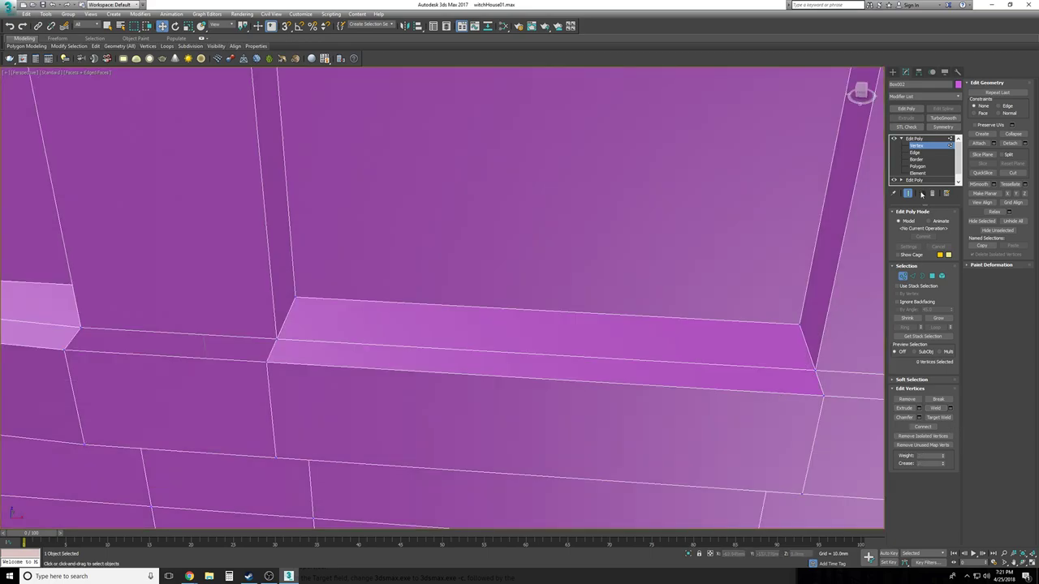
Cap the four-edge open border at the base of the left timber post
click(916, 160)
click(268, 352)
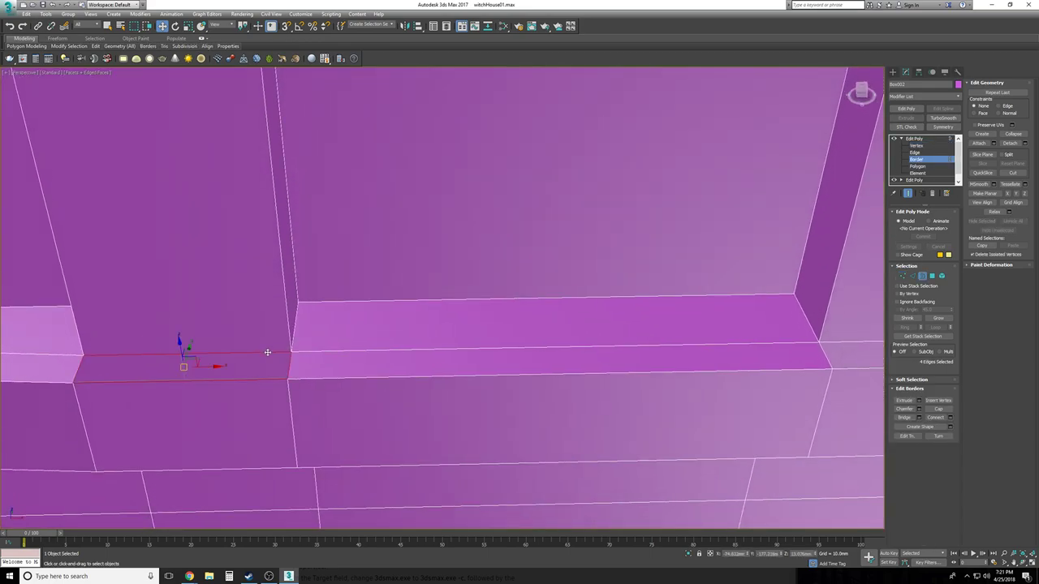
alt+middle_drag(487, 231, 543, 292)
click(938, 409)
alt+middle_drag(567, 396, 549, 391)
Check the top polygon of the ledge between the timber posts in wireframe and by selecting it in shaded view
key(F3)
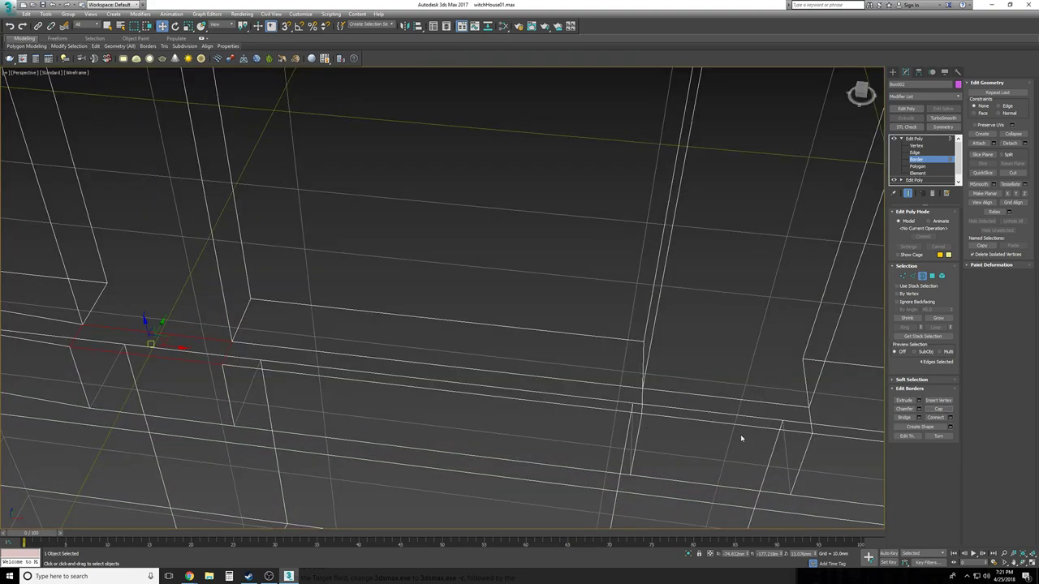
alt+middle_drag(739, 433, 716, 413)
click(919, 166)
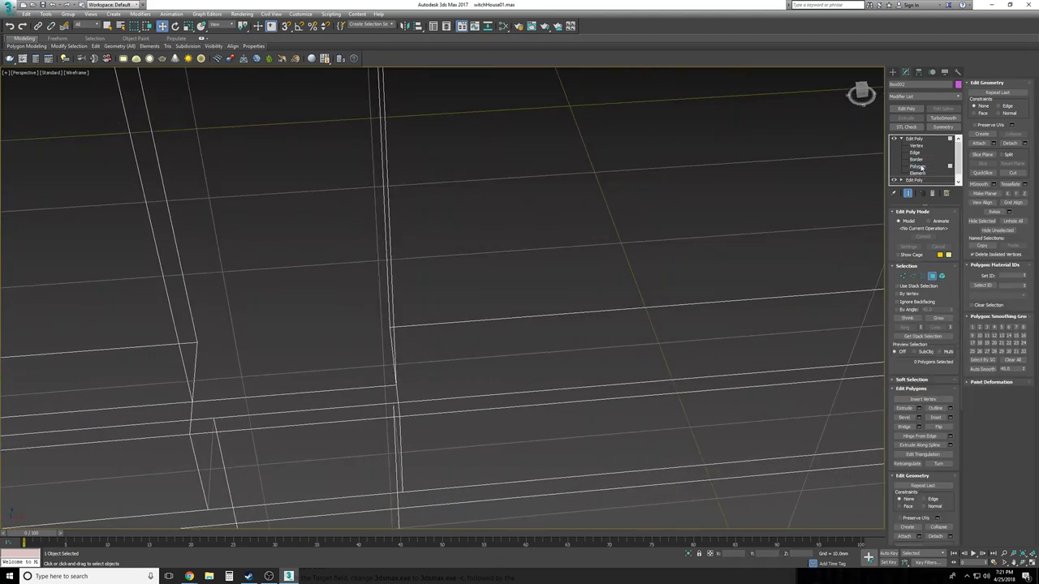
key(F3)
click(578, 383)
scroll(578, 383, down, 5)
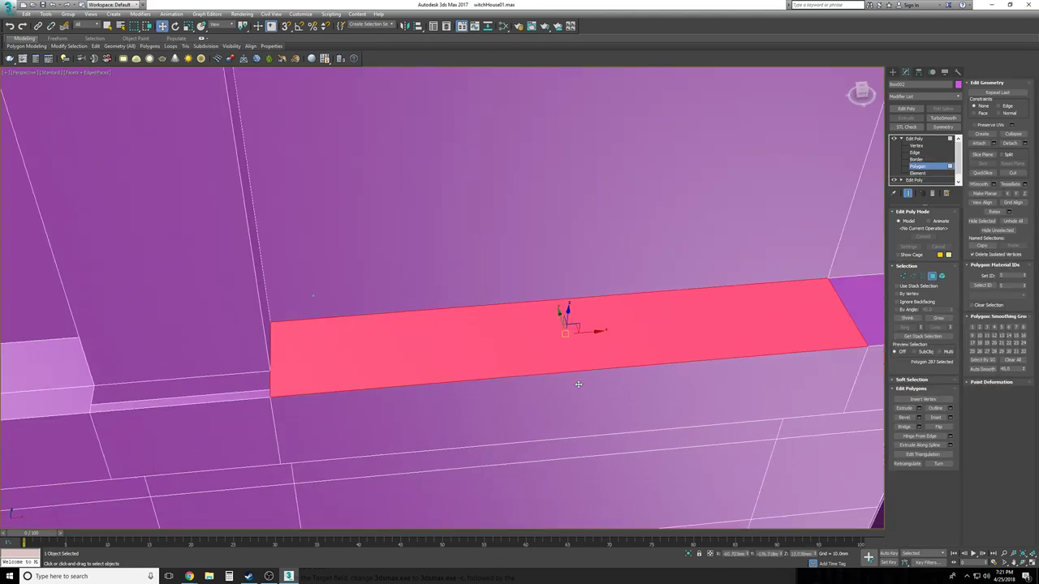
scroll(578, 383, up, 2)
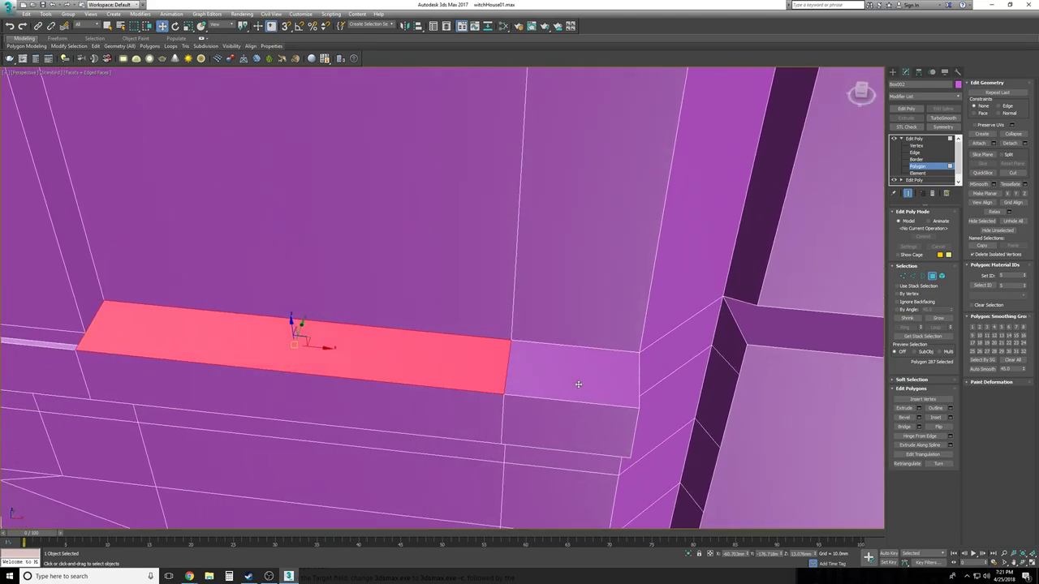
Connect the cross edges on the ledge's top surface with a new lengthwise edge
click(915, 152)
click(82, 340)
click(503, 387)
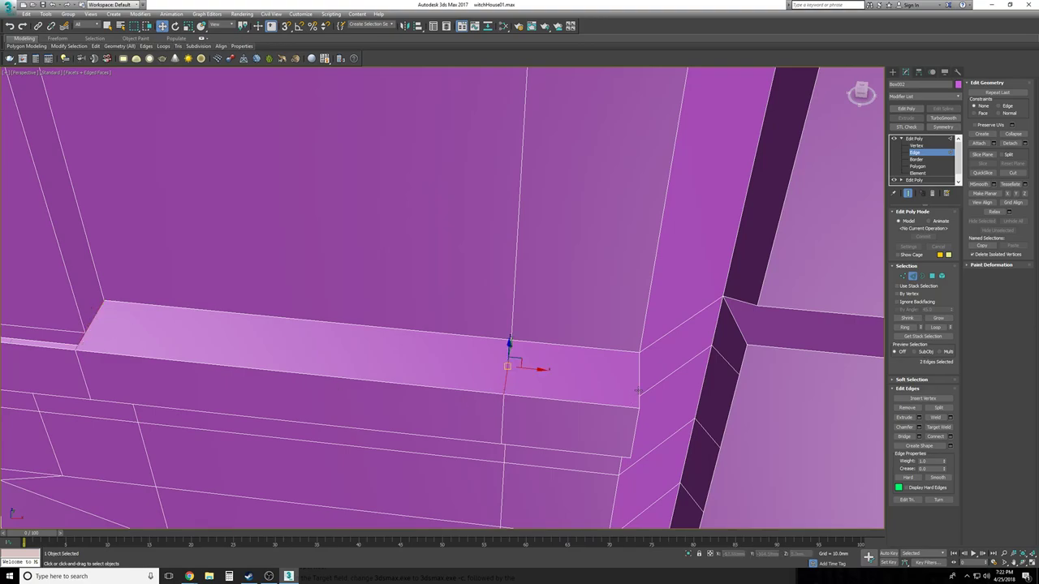
click(950, 437)
alt+middle_drag(710, 426, 398, 363)
click(520, 304)
scroll(520, 306, up, 2)
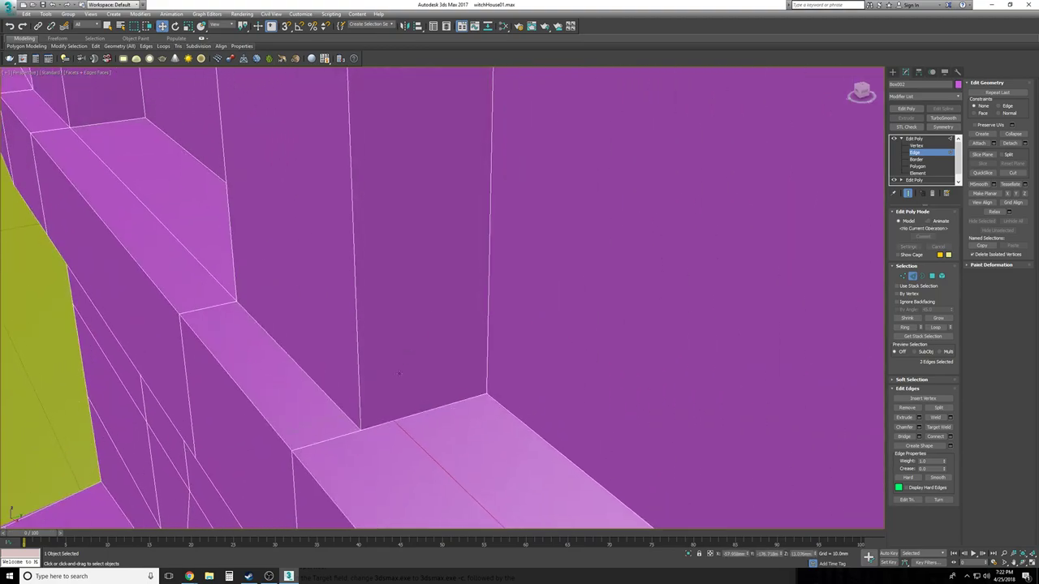
Snap the new lengthwise ledge edge onto the timber post's lower front corner, then clear the selection
key(s)
drag(378, 425, 361, 431)
middle_drag(428, 430, 426, 430)
key(space)
click(454, 297)
alt+middle_drag(454, 297, 481, 454)
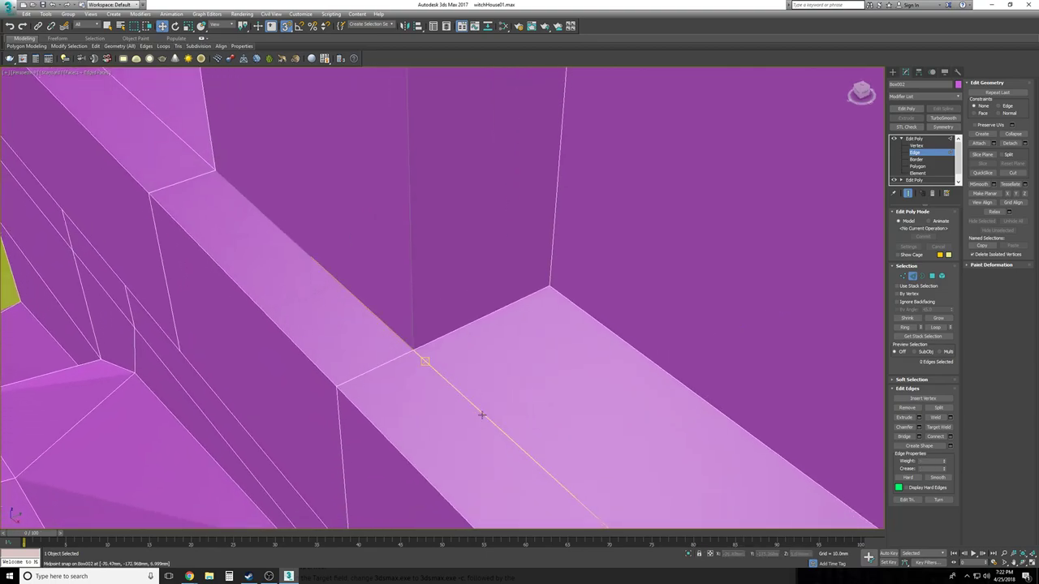
Check the vertex at the post's lower corner in wireframe and cap the open border at the post's base
key(F3)
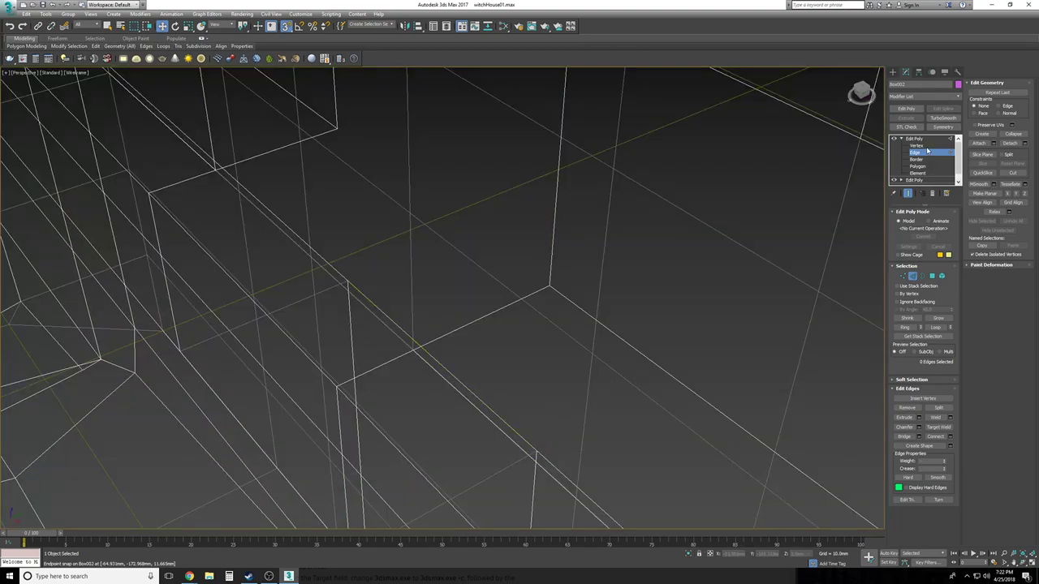
click(925, 146)
alt+middle_drag(663, 284, 646, 256)
drag(428, 342, 406, 362)
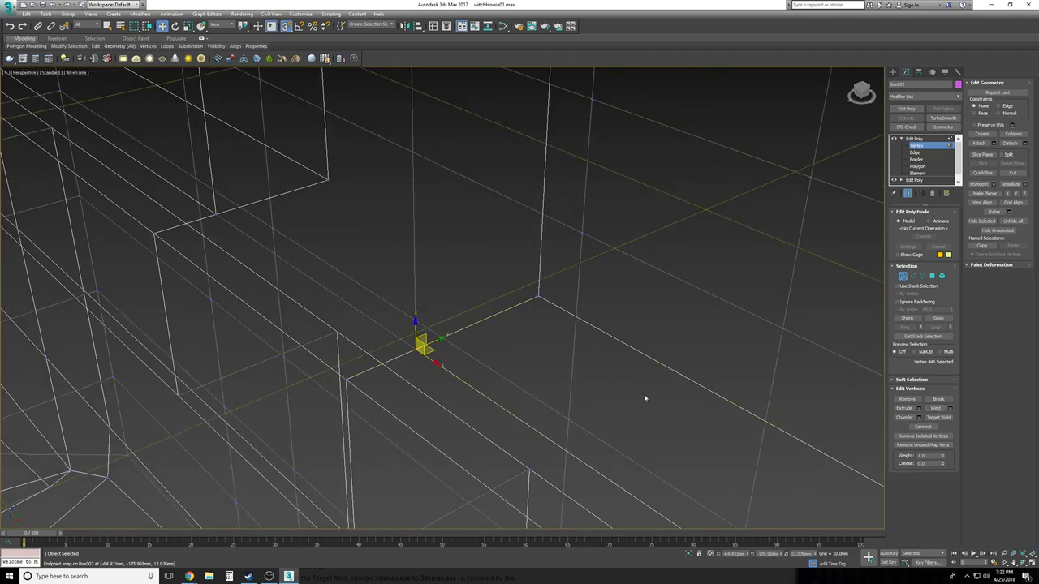
click(623, 395)
key(F3)
click(917, 159)
click(411, 349)
click(938, 409)
scroll(625, 427, down, 8)
alt+middle_drag(625, 427, 720, 464)
click(720, 464)
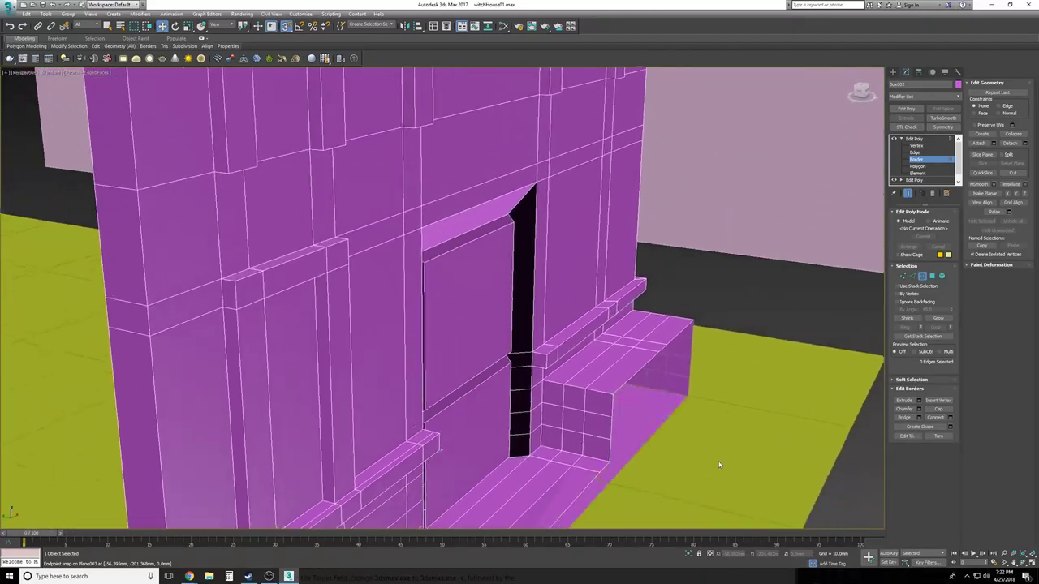
Connect the vertical edges of the wall's top band with one segment, pinch 0 and slide -44
scroll(719, 465, down, 4)
alt+middle_drag(719, 465, 719, 464)
scroll(719, 465, up, 4)
scroll(718, 464, up, 1)
mouse_move(286, 284)
alt+middle_down()
mouse_move(256, 278)
mouse_move(312, 274)
alt+middle_up()
click(915, 153)
drag(603, 254, 719, 246)
mouse_move(520, 235)
alt+middle_down()
mouse_move(574, 234)
mouse_move(621, 258)
alt+middle_up()
scroll(512, 284, up, 2)
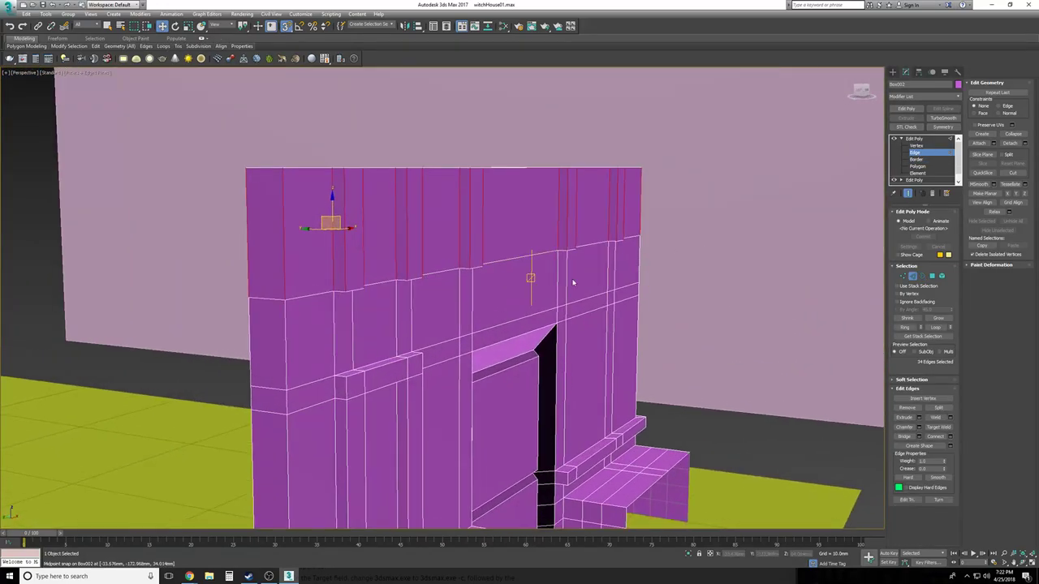
key(s)
click(951, 437)
alt+middle_drag(646, 338, 664, 320)
scroll(490, 259, up, 2)
drag(521, 291, 514, 342)
drag(522, 292, 524, 310)
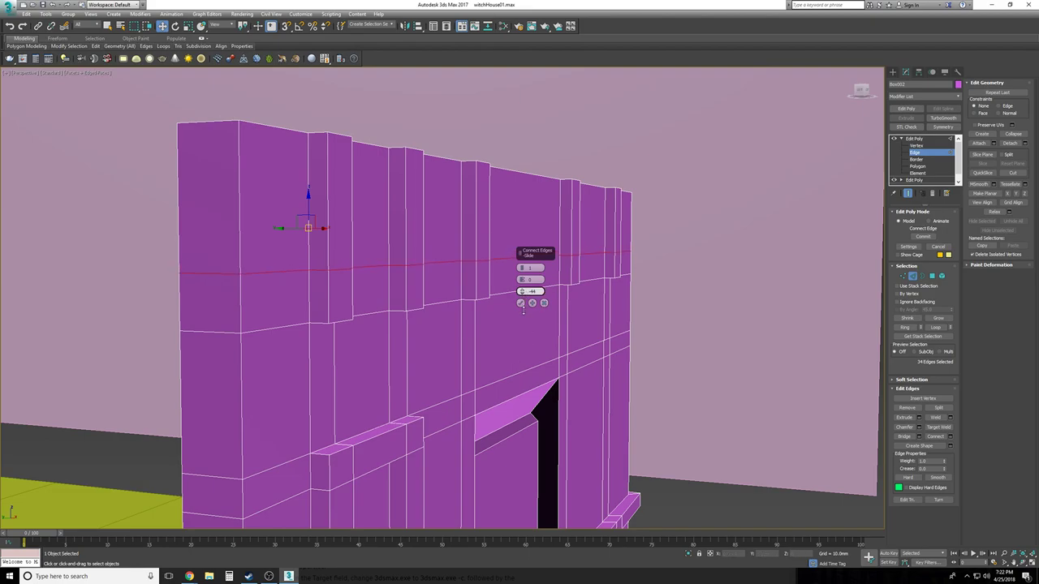
click(520, 304)
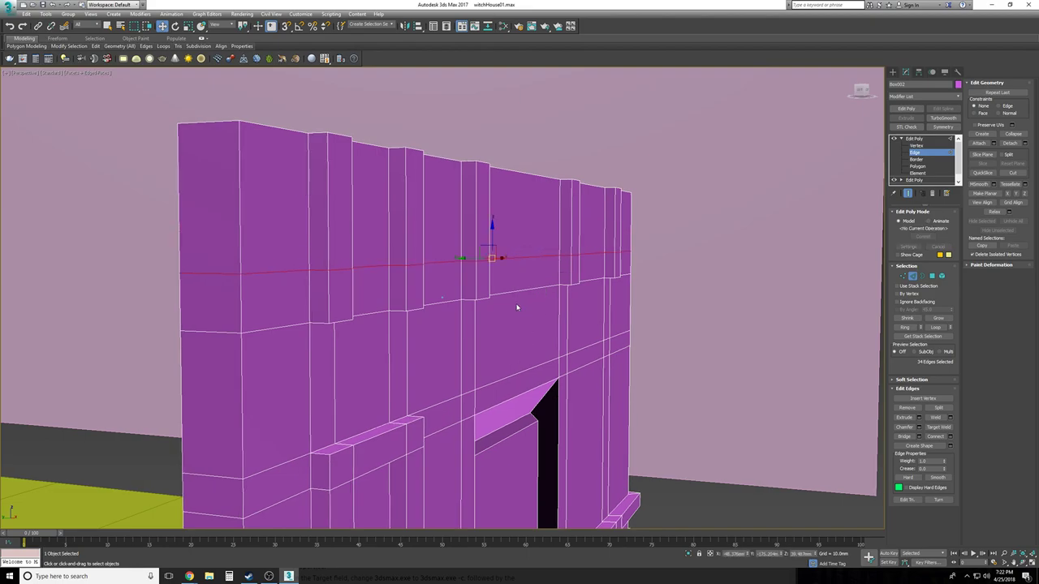
Move the upper front vertices of the short top posts outward in the left view, giving them sloped undersides
scroll(516, 307, up, 2)
click(920, 145)
alt+middle_drag(687, 174, 172, 197)
click(167, 193)
ctrl+click(212, 195)
key(l)
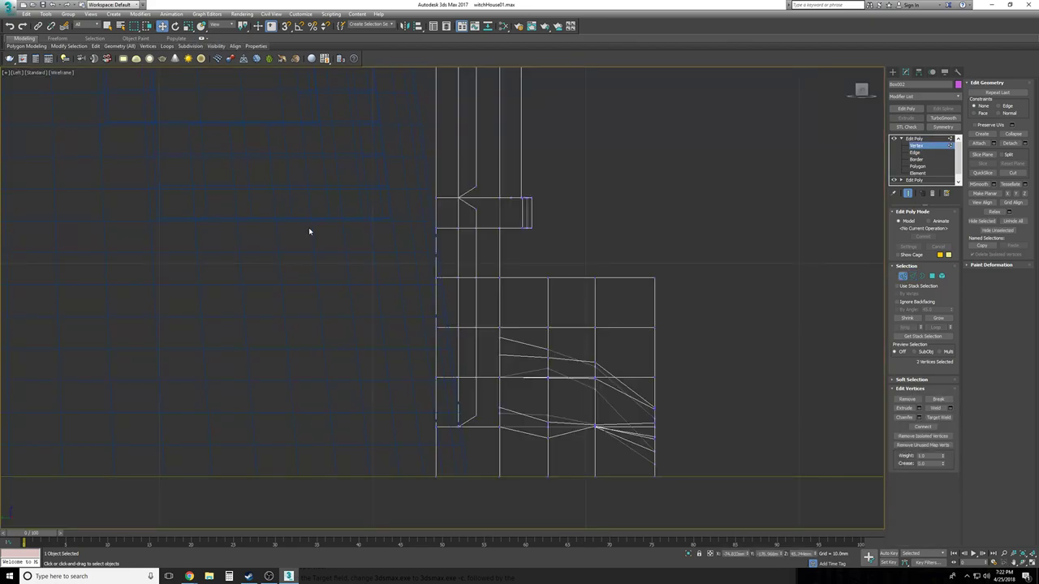
key(z)
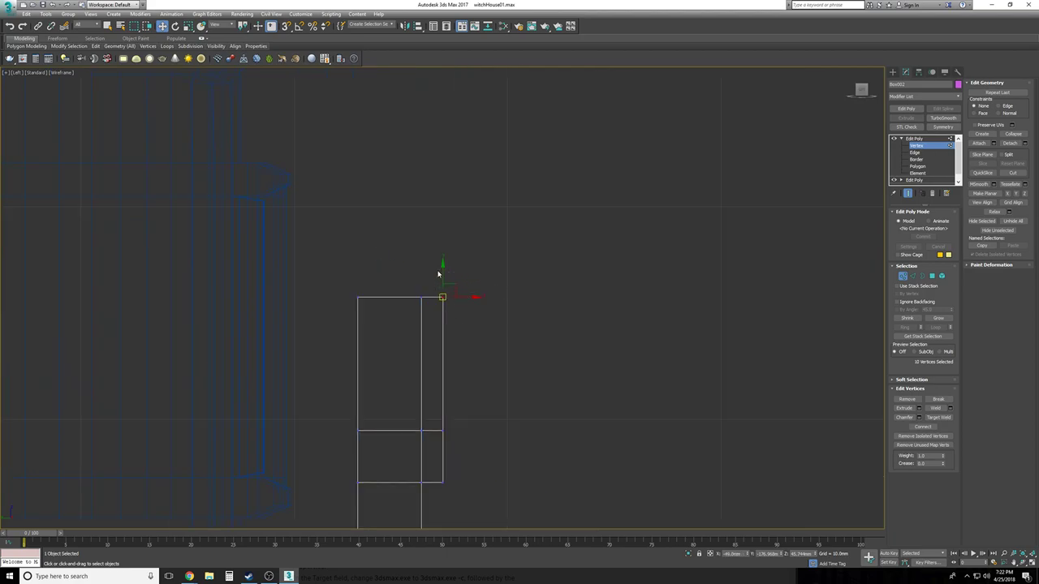
key(p)
mouse_move(439, 275)
alt+middle_down()
mouse_move(455, 252)
mouse_move(449, 227)
mouse_move(386, 211)
alt+middle_up()
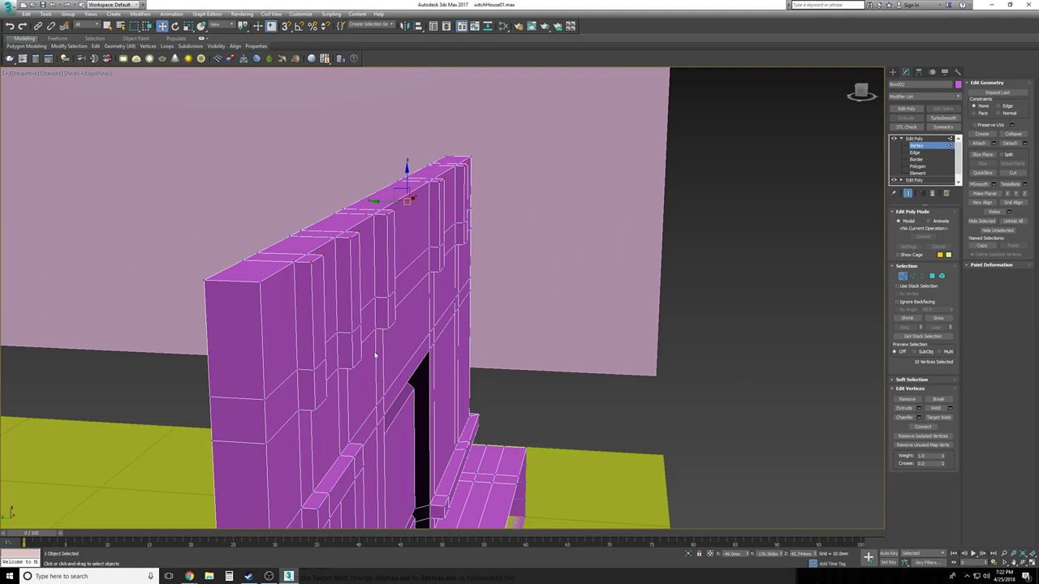
key(l)
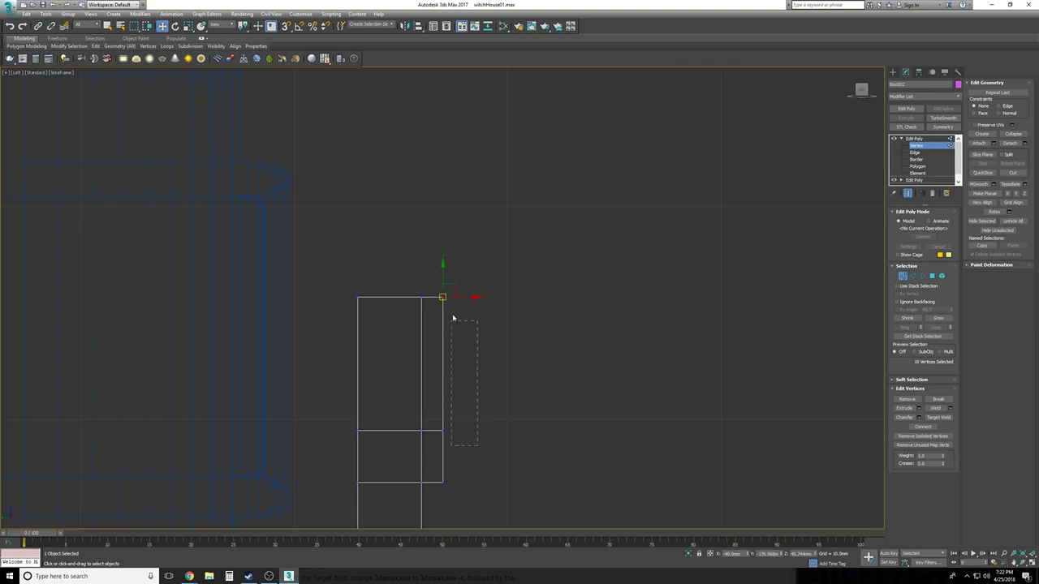
drag(470, 363, 498, 364)
mouse_move(531, 427)
middle_down()
mouse_move(496, 371)
mouse_move(476, 365)
mouse_move(508, 420)
mouse_move(537, 443)
middle_up()
key(p)
scroll(508, 419, down, 4)
click(508, 420)
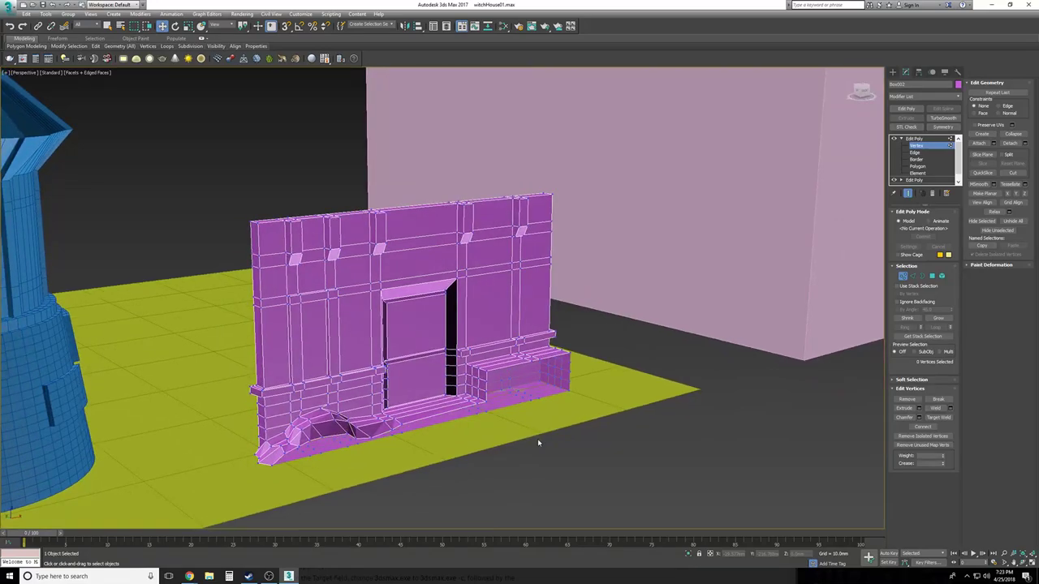
Delete all the polygons along the top face of the wall and its posts
alt+middle_drag(537, 443, 471, 280)
key(4)
click(581, 242)
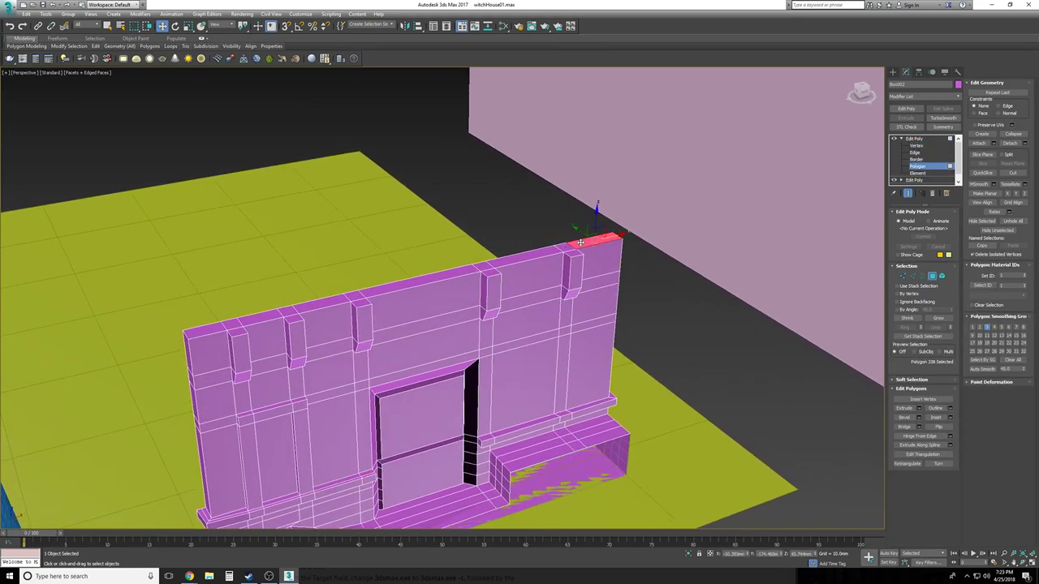
ctrl+click(551, 252)
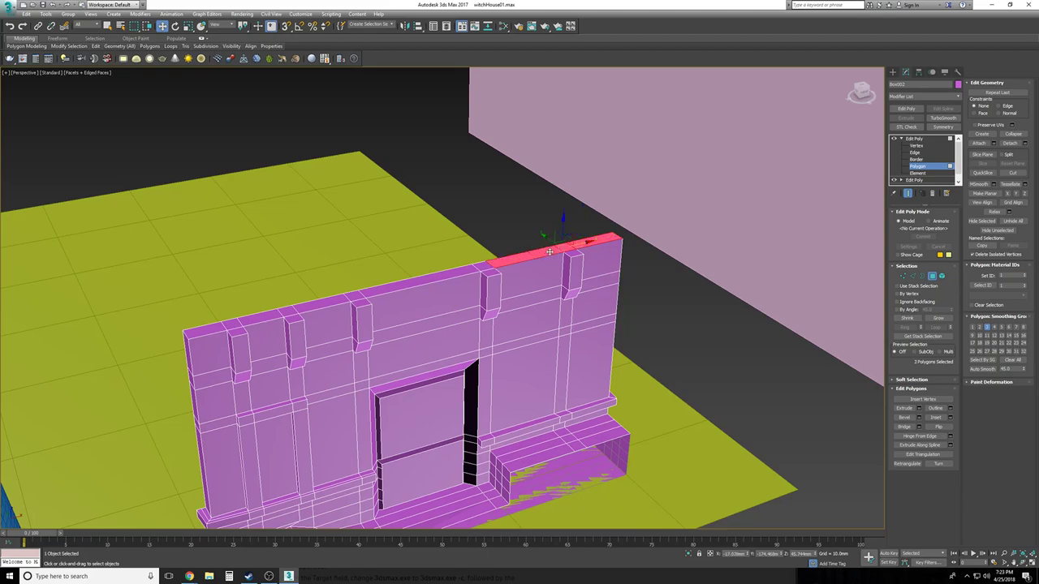
ctrl+click(466, 270)
ctrl+click(362, 304)
ctrl+click(352, 295)
ctrl+click(332, 300)
ctrl+click(289, 311)
ctrl+click(293, 319)
ctrl+click(265, 320)
ctrl+click(234, 326)
ctrl+click(209, 327)
key(Delete)
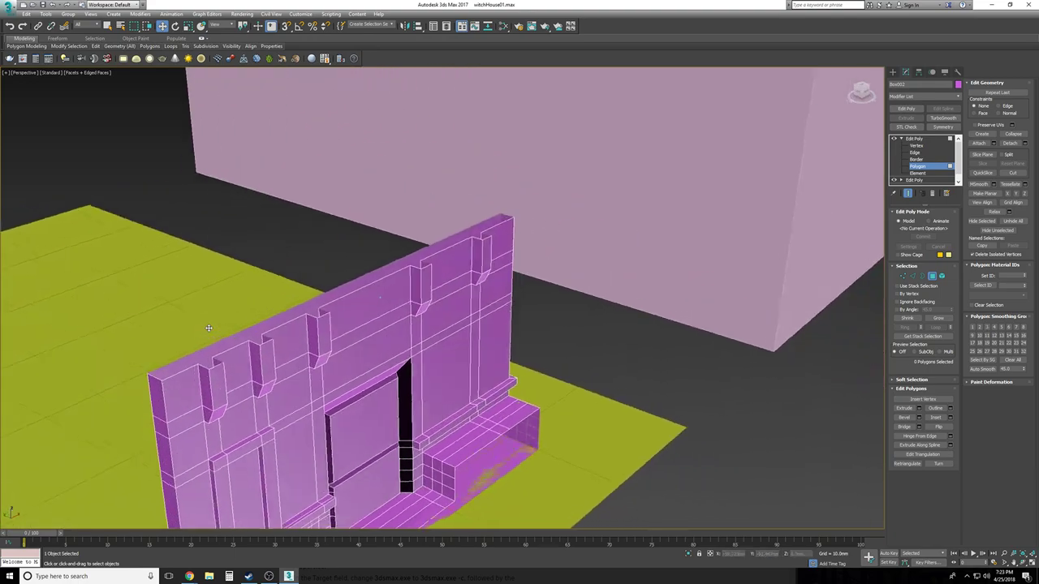
Select the wall's back polygons in the top view and delete them
alt+middle_drag(208, 327, 209, 327)
alt+middle_drag(319, 341, 480, 290)
key(t)
key(F3)
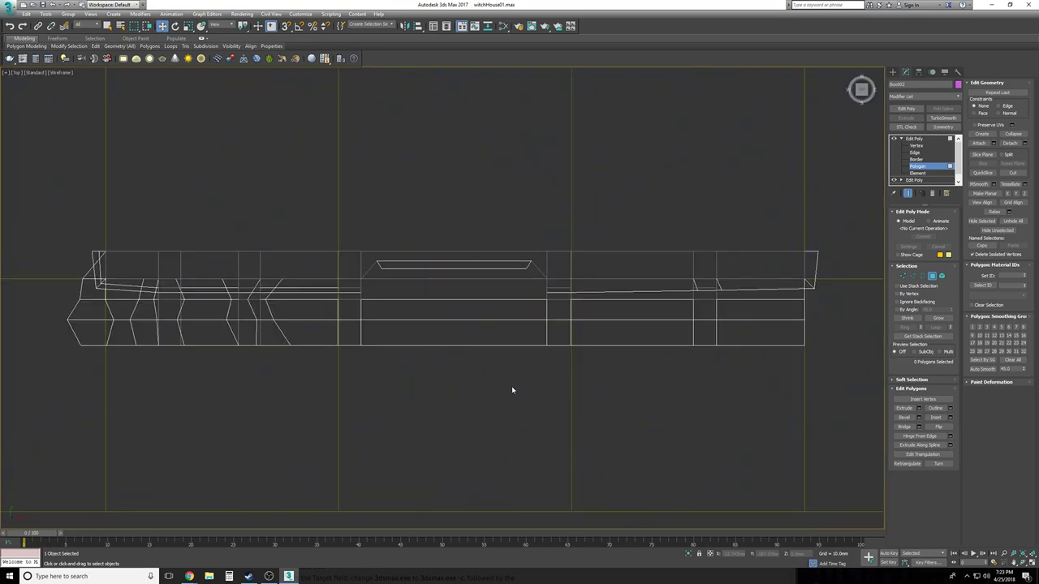
scroll(301, 375, down, 5)
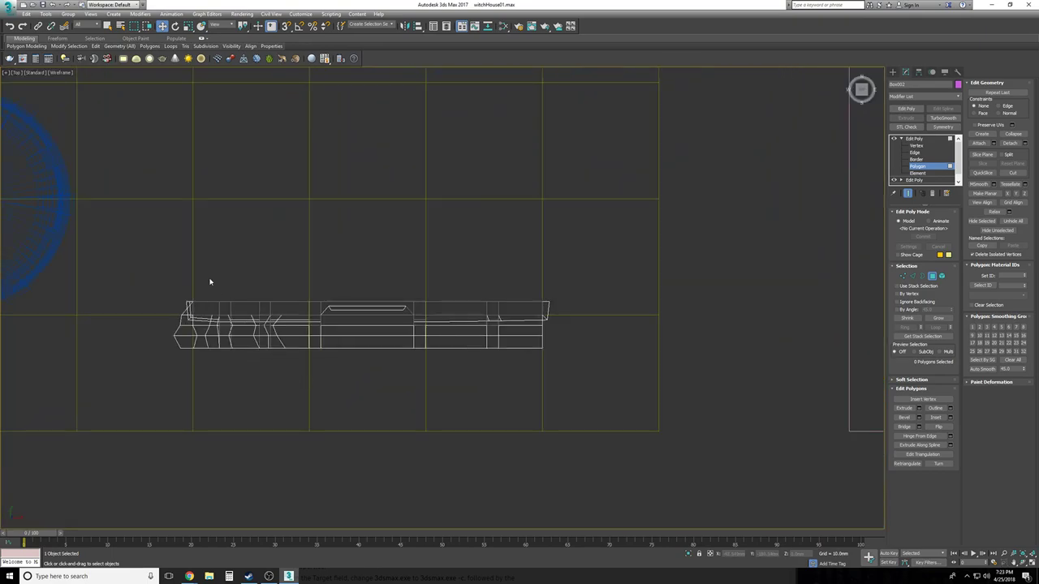
drag(510, 307, 508, 304)
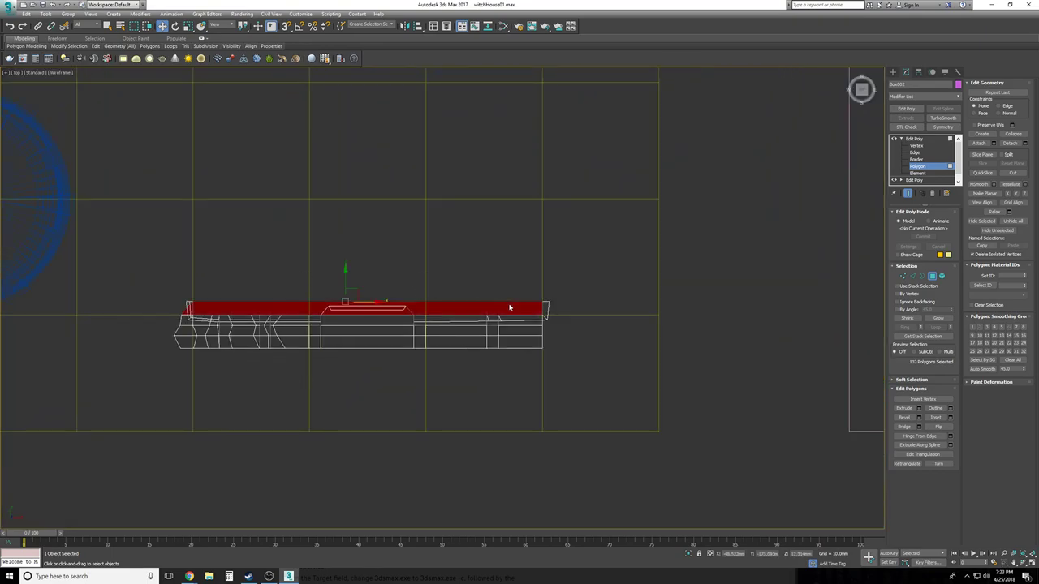
key(p)
key(F3)
alt+middle_drag(507, 304, 507, 303)
scroll(507, 304, down, 4)
scroll(507, 303, up, 4)
key(Delete)
Select the open top edges along the wall's front and around the posts, leaving out the end edges
alt+middle_drag(592, 421, 584, 412)
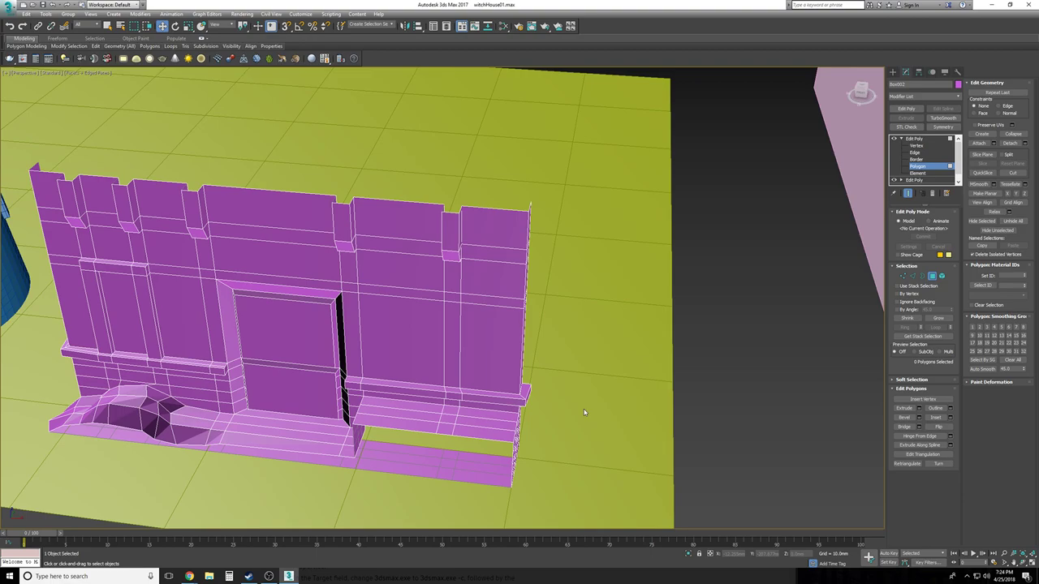
alt+middle_drag(723, 331, 726, 332)
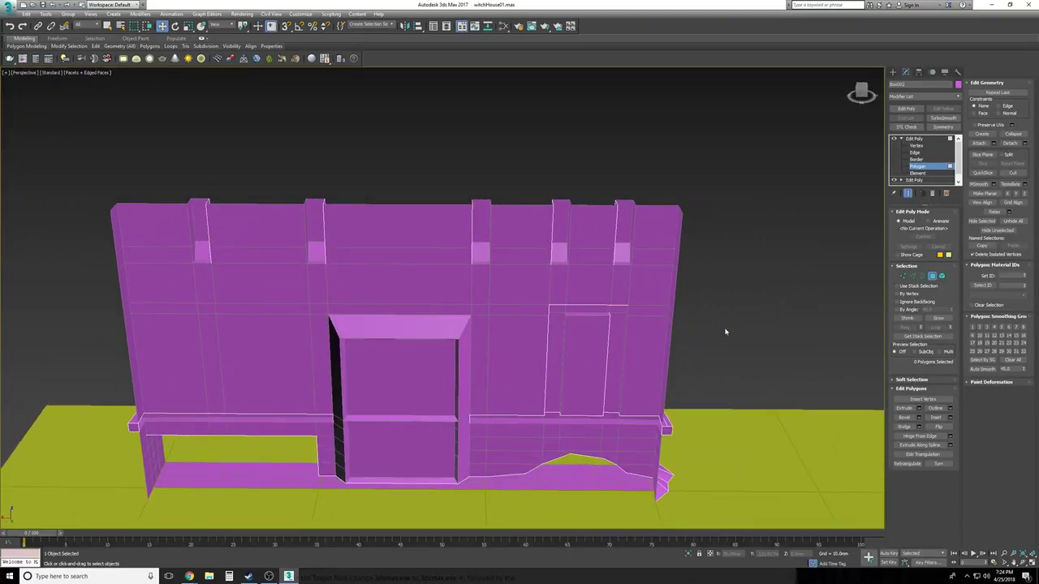
alt+middle_drag(726, 331, 726, 331)
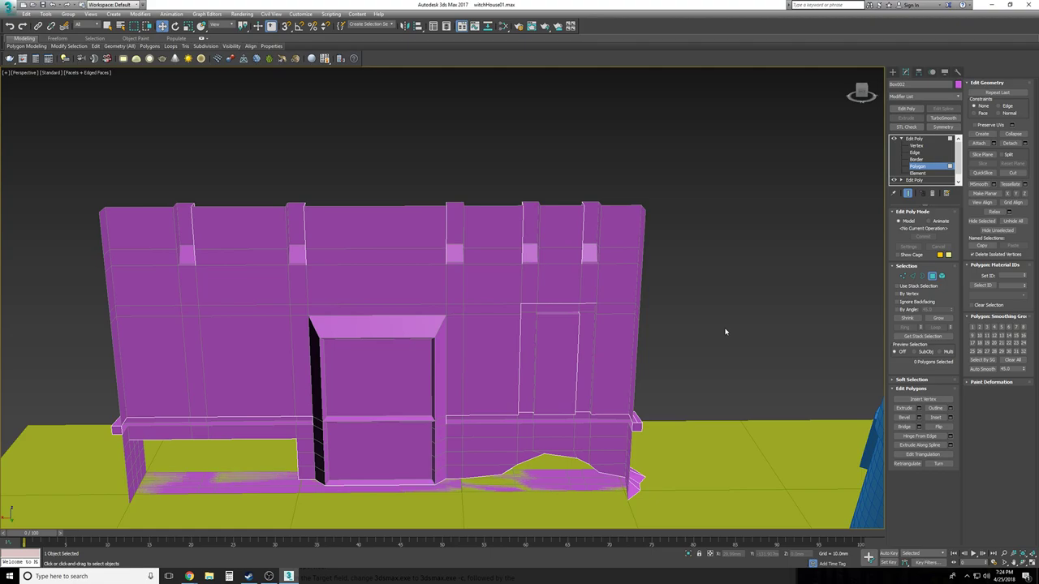
alt+middle_drag(726, 331, 725, 331)
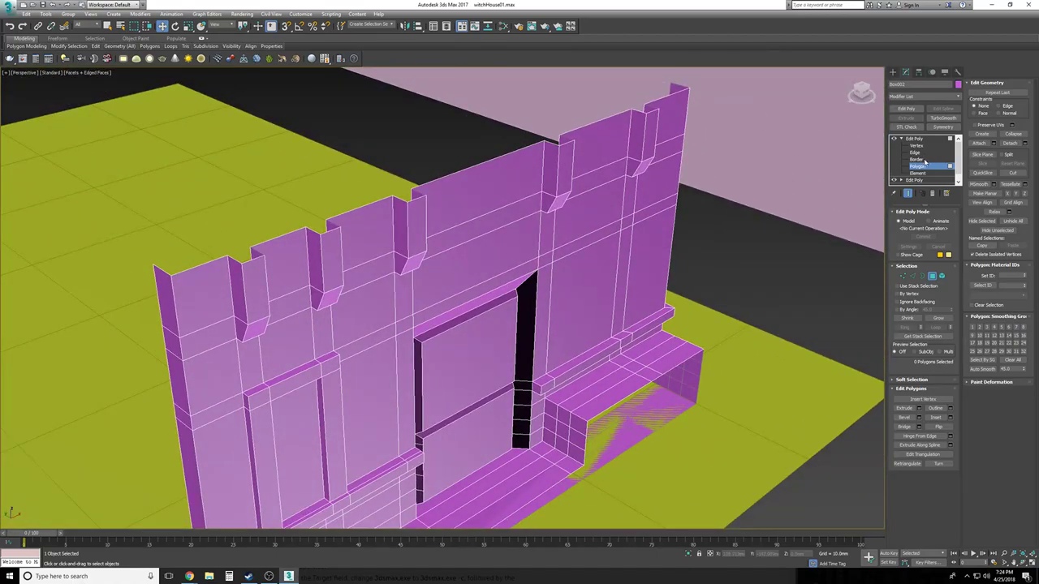
click(914, 153)
alt+middle_drag(839, 155, 631, 179)
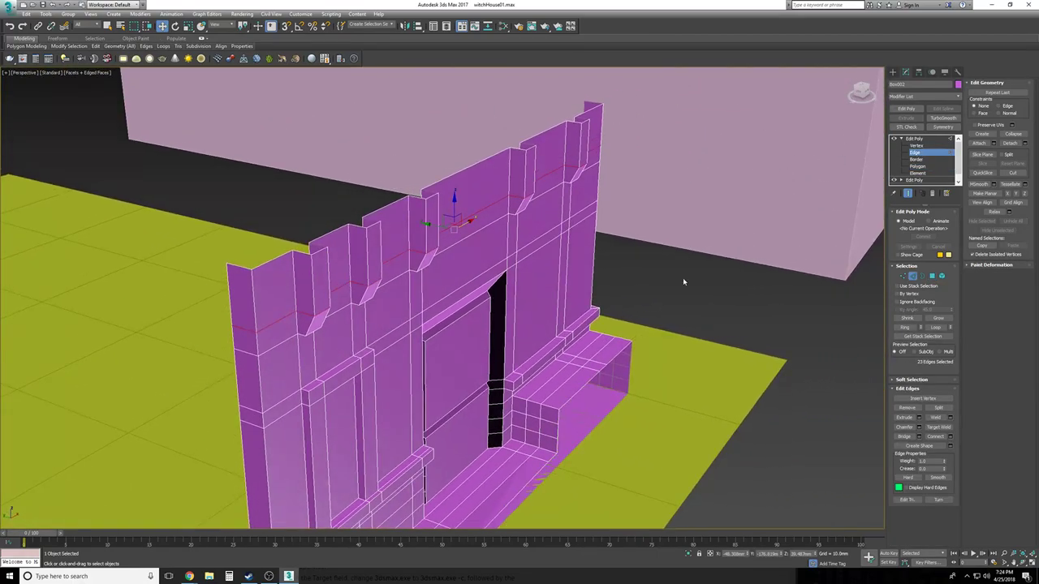
key(l)
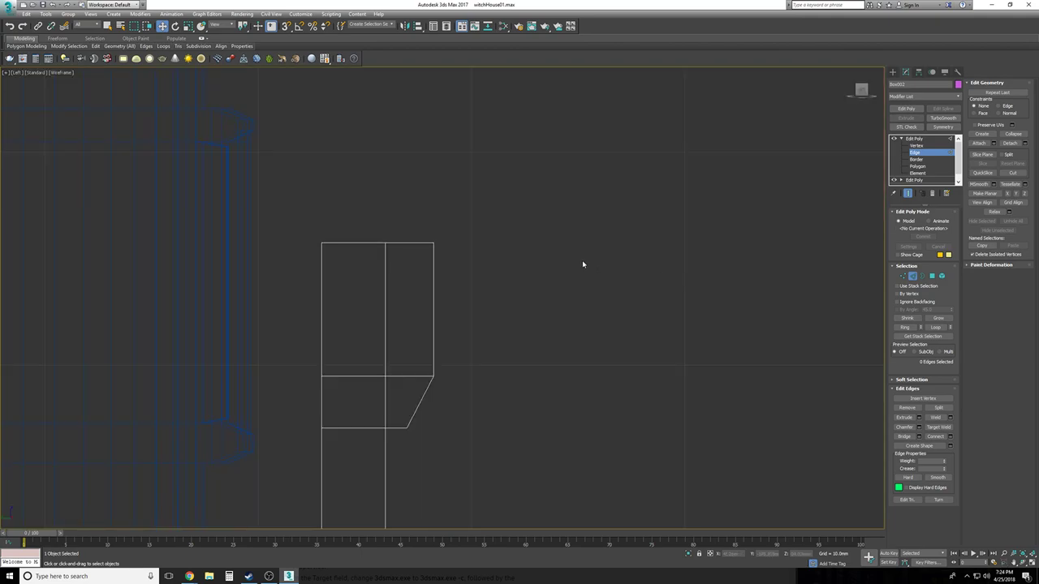
drag(303, 203, 487, 265)
alt+drag(331, 319, 259, 327)
key(p)
alt+middle_drag(259, 327, 260, 332)
alt+click(252, 318)
alt+drag(492, 122, 493, 122)
alt+middle_drag(594, 200, 594, 201)
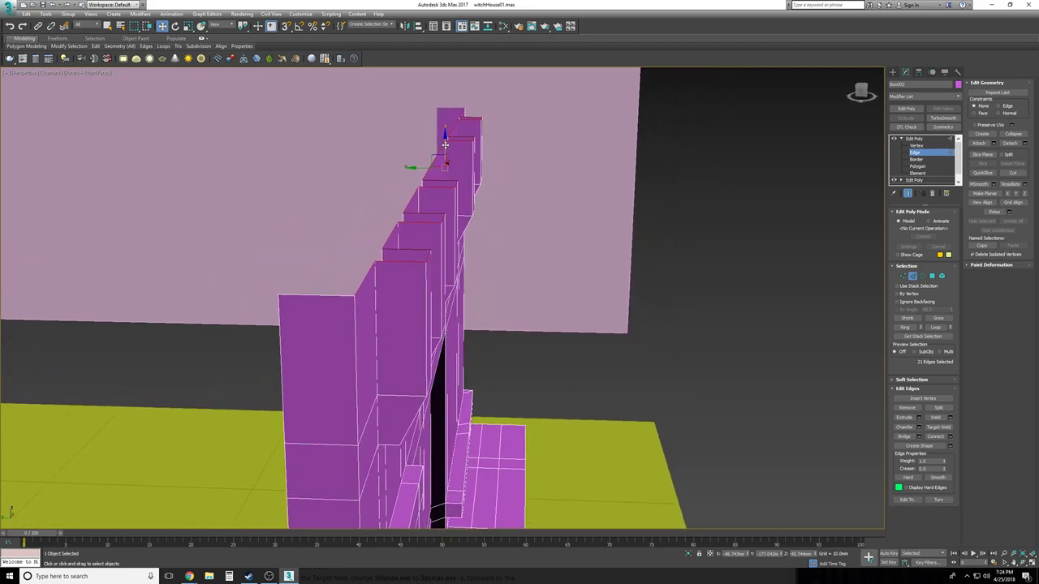
drag(446, 145, 444, 137)
alt+middle_drag(640, 215, 641, 215)
key(ctrl+z)
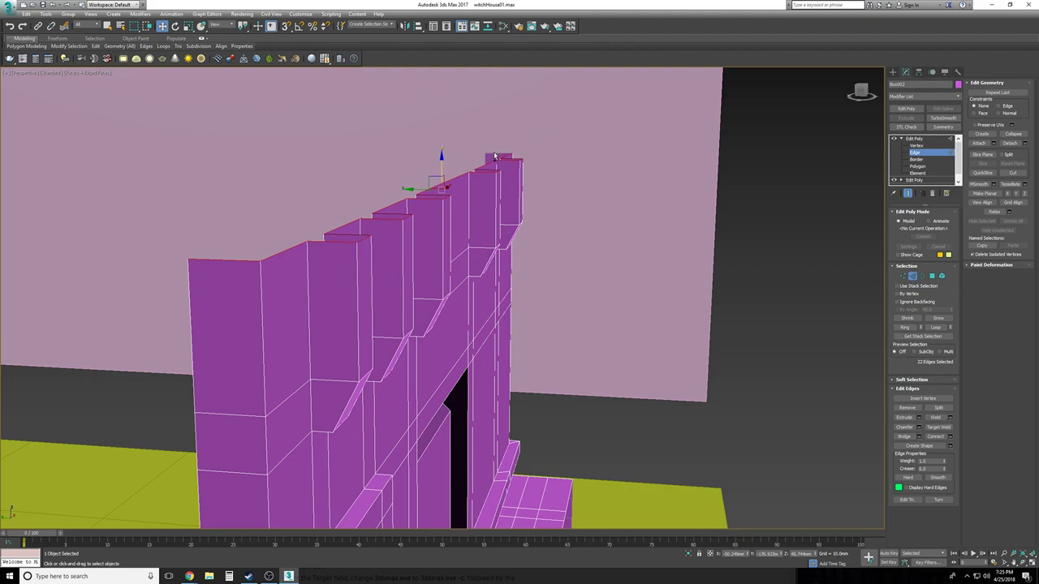
Extrude the wall's open top edges upward into a thin strip, then outward along the front as an overhanging lip
drag(445, 165, 445, 162)
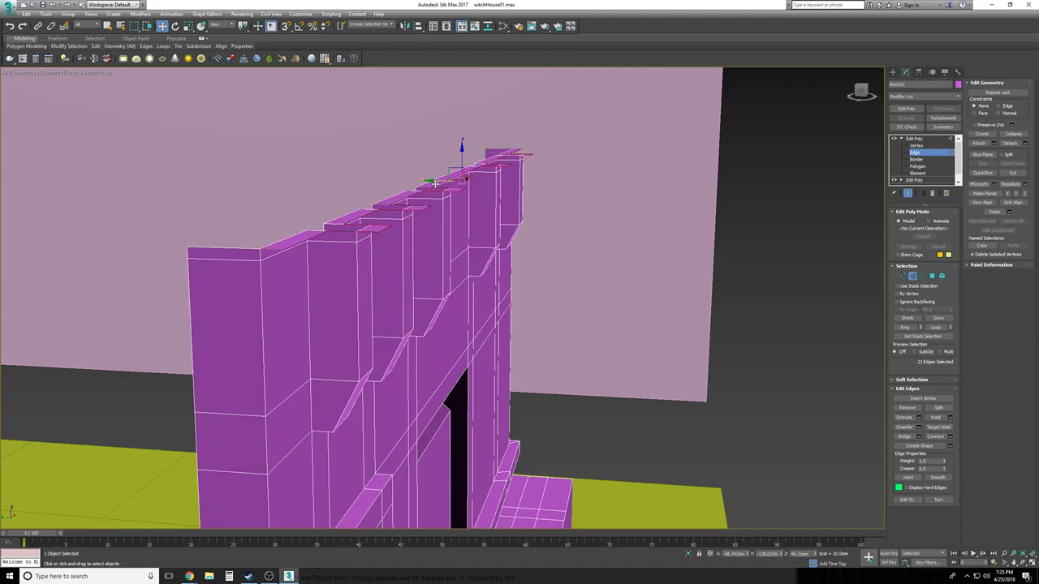
drag(462, 157, 462, 160)
alt+middle_drag(510, 184, 585, 264)
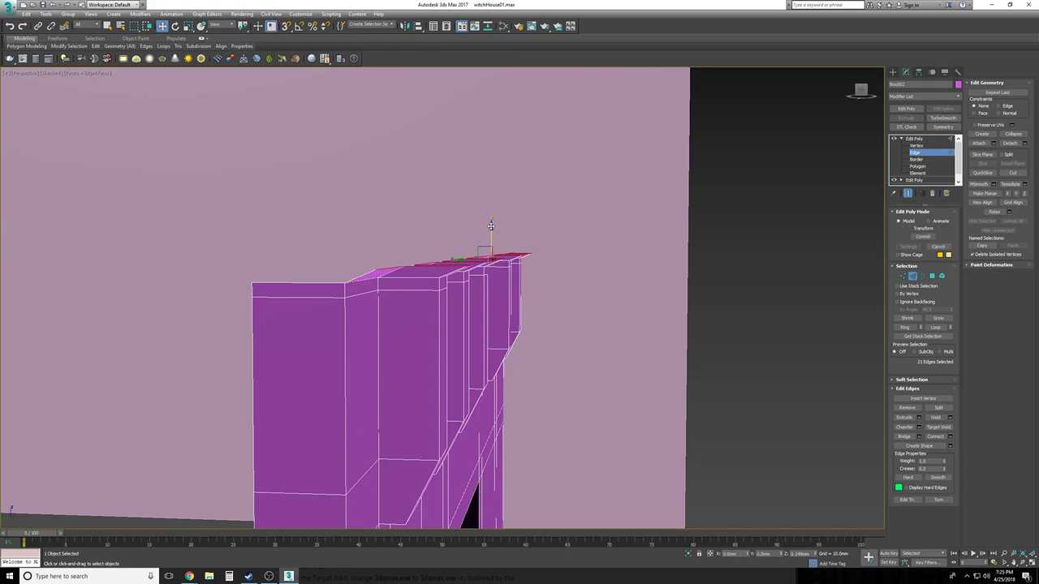
alt+middle_drag(490, 226, 490, 225)
alt+middle_drag(674, 285, 503, 225)
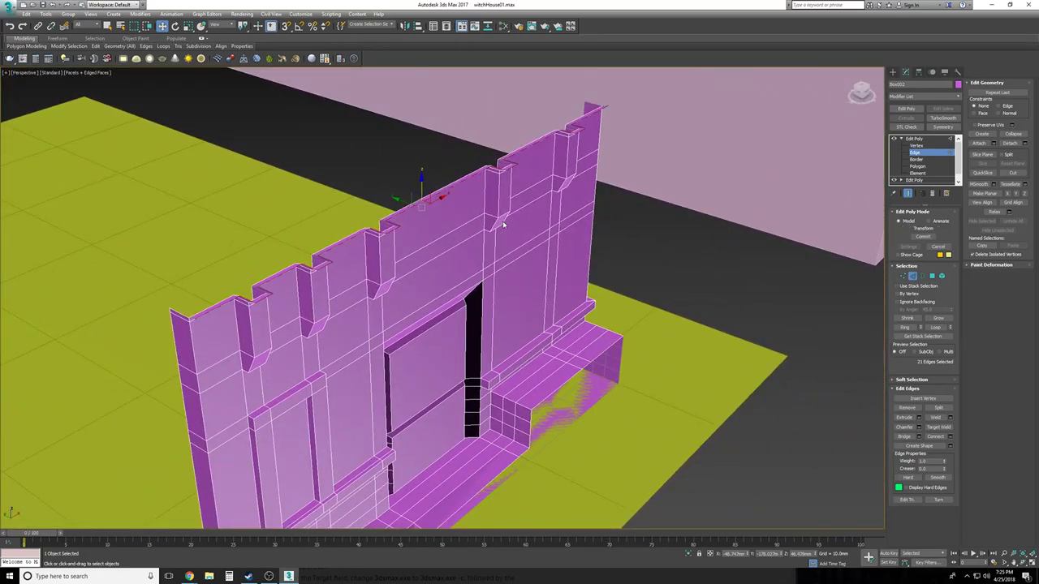
Undo the overhanging lip extrusions on the wall's open top edges and return to the whole wall object
key(ctrl+z)
alt+middle_drag(503, 225, 503, 224)
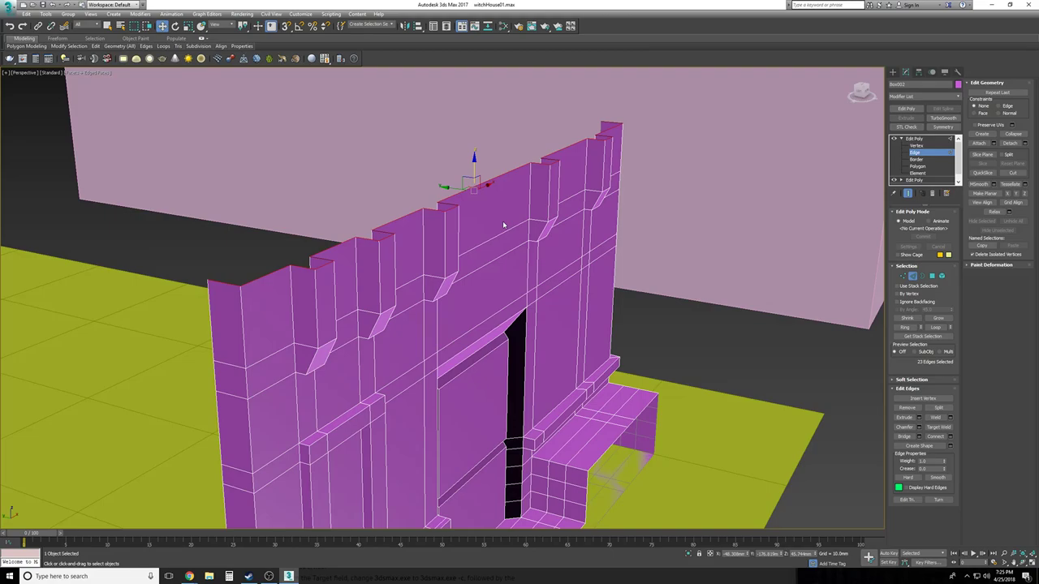
alt+middle_drag(503, 225, 504, 225)
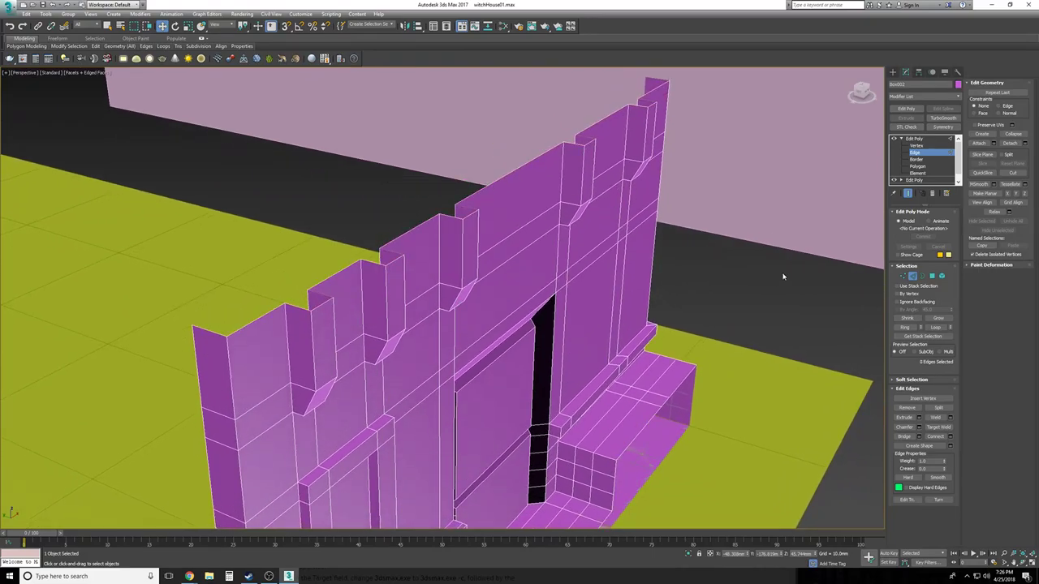
click(905, 139)
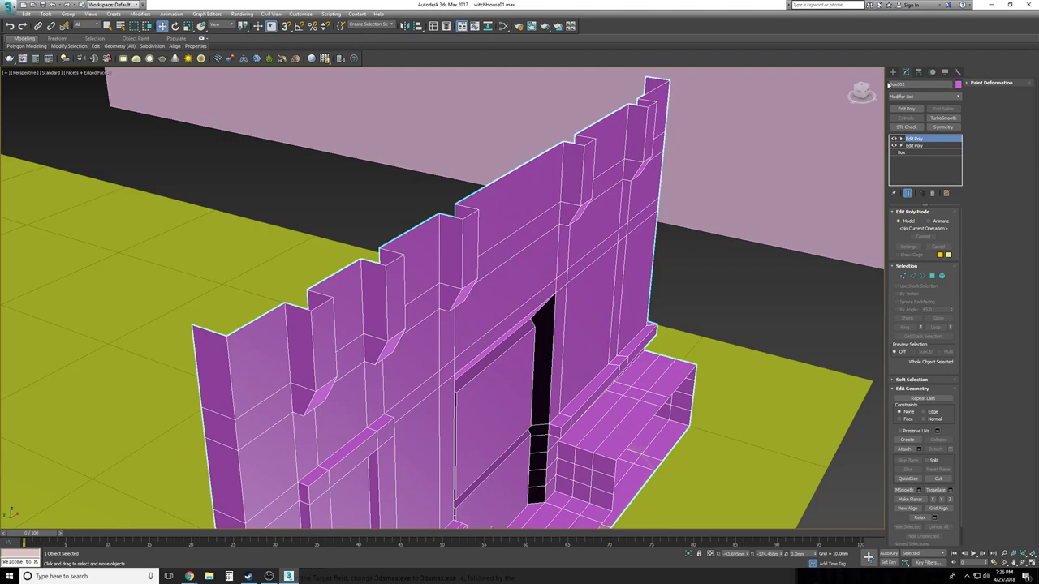
Create a standard box 76.2 mm wide and 3 mm long, snapped along the full top of the wall and rising above it
click(893, 72)
click(907, 121)
drag(645, 79, 228, 333)
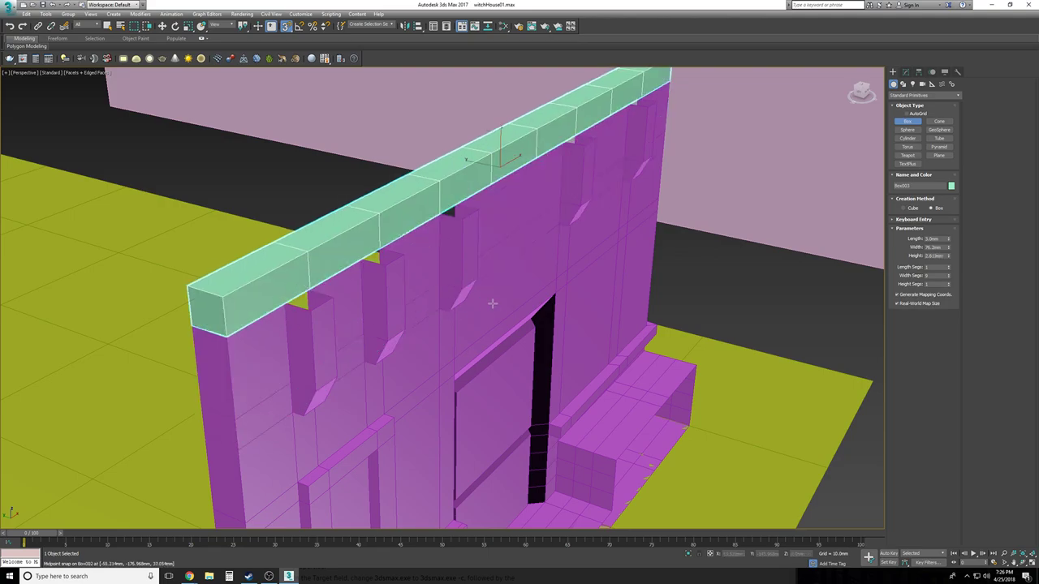
click(364, 179)
key(w)
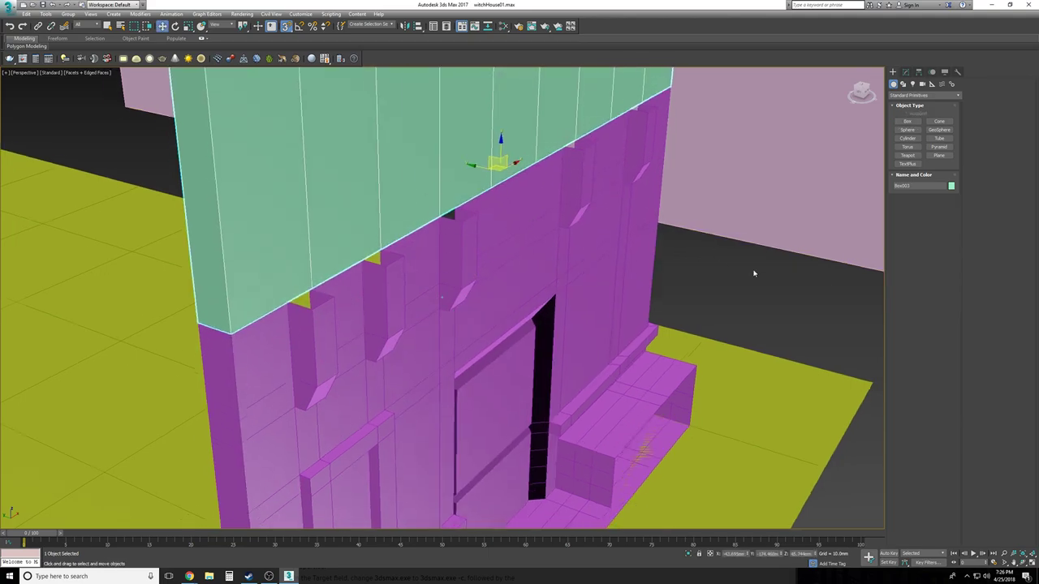
Lower the height of the box on top of the wall to about 5.57 mm
alt+middle_drag(742, 271, 704, 273)
click(906, 72)
mouse_move(948, 240)
mouse_down()
mouse_move(949, 276)
mouse_move(943, 253)
mouse_up()
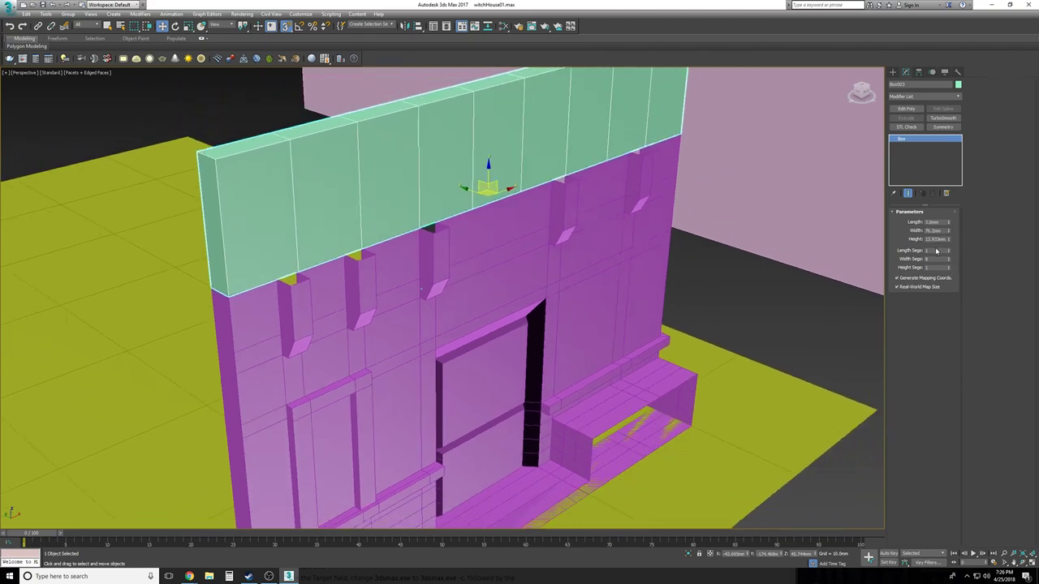
scroll(599, 235, down, 5)
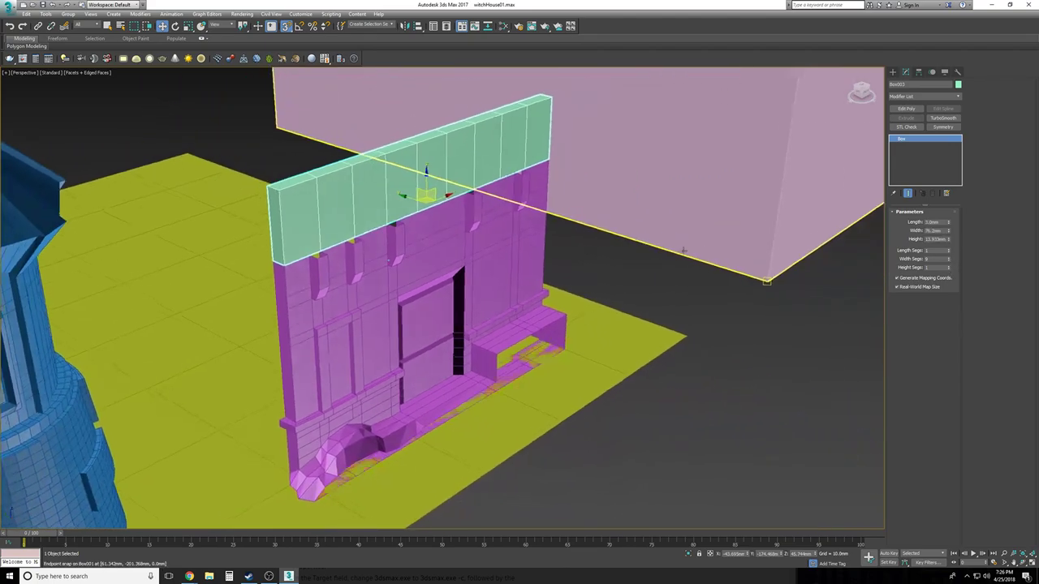
scroll(599, 235, up, 4)
scroll(599, 233, up, 4)
alt+middle_drag(600, 234, 960, 263)
drag(952, 242, 951, 261)
click(735, 357)
alt+middle_drag(734, 357, 738, 358)
scroll(736, 358, down, 2)
scroll(737, 359, up, 3)
scroll(736, 358, up, 2)
mouse_move(487, 353)
alt+middle_down()
mouse_move(241, 352)
mouse_move(238, 323)
alt+middle_up()
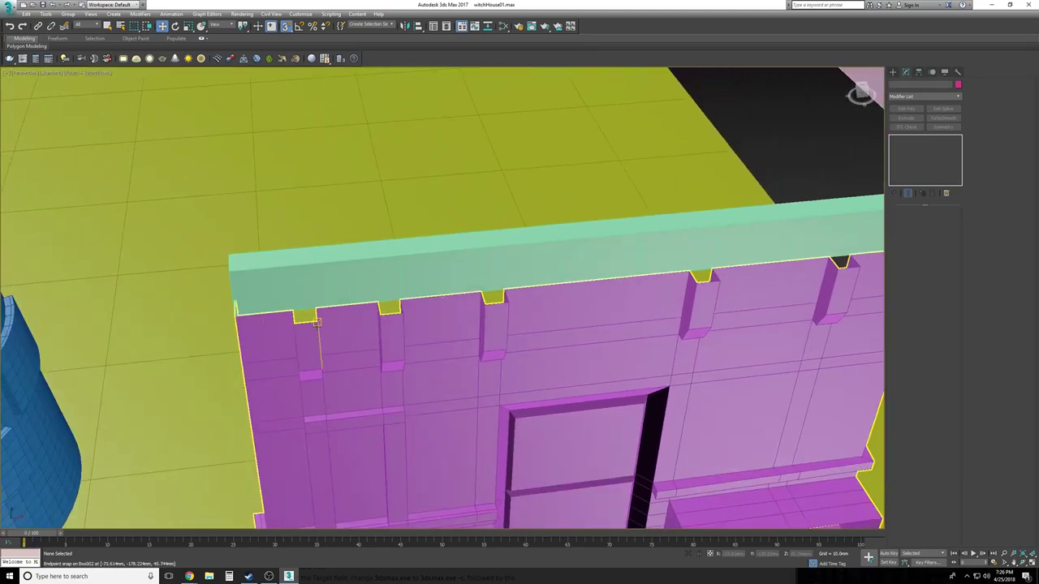
alt+middle_drag(316, 326, 269, 321)
Set the box's length to 10.2 mm and snap its rear side to the wall's back so it overhangs the front
click(279, 284)
alt+middle_drag(279, 284, 454, 258)
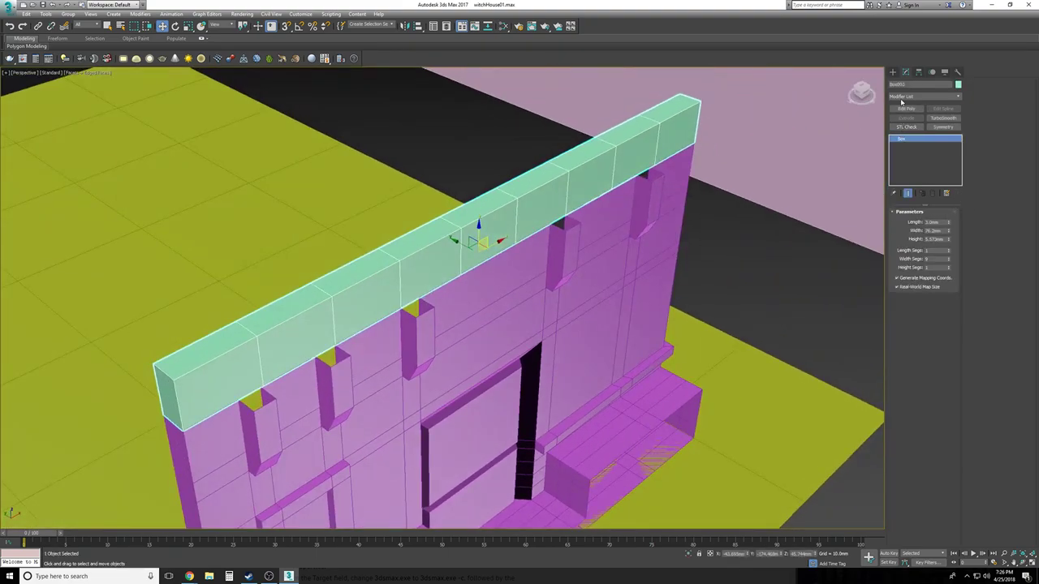
drag(954, 228, 925, 127)
key(ctrl+z)
scroll(662, 278, down, 4)
alt+middle_drag(662, 279, 682, 349)
scroll(607, 291, up, 3)
drag(204, 415, 242, 427)
alt+middle_drag(460, 481, 610, 476)
scroll(644, 483, down, 5)
click(595, 470)
Raise the height of the overhanging box to about 15.5 mm
scroll(605, 463, up, 3)
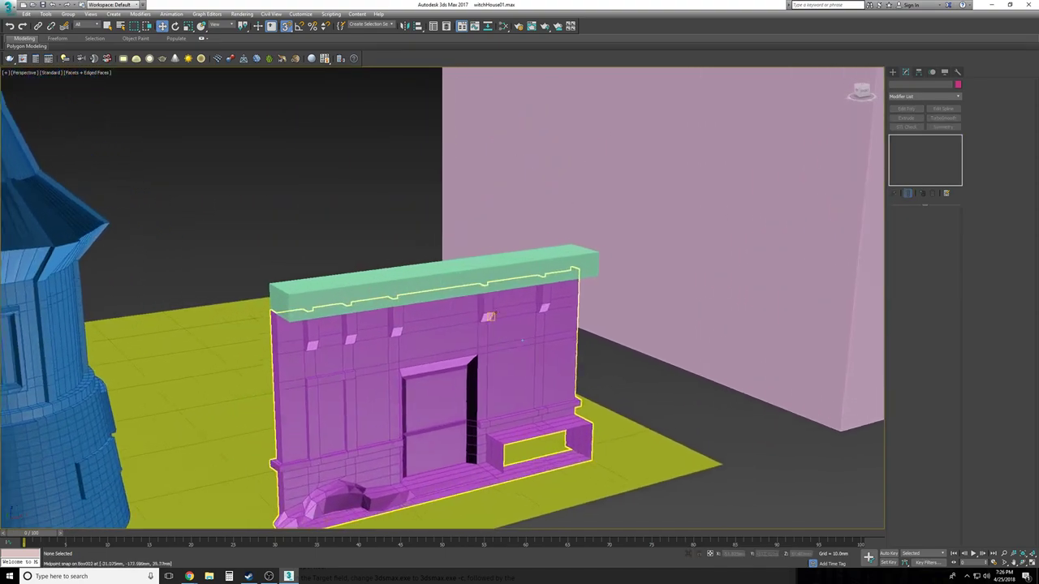
click(482, 276)
scroll(503, 280, up, 2)
alt+middle_drag(503, 280, 519, 291)
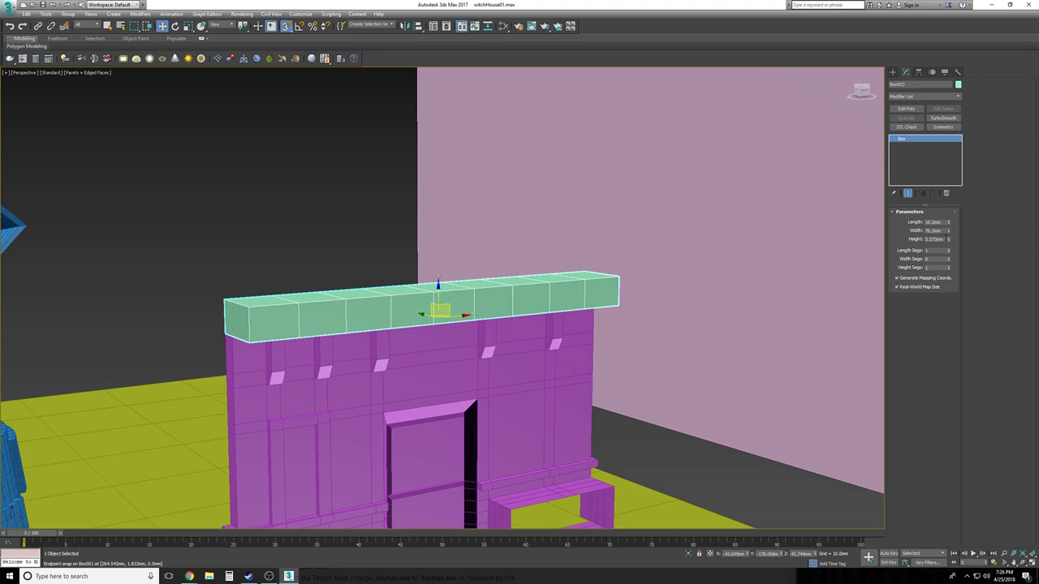
scroll(812, 317, down, 8)
click(621, 404)
click(502, 262)
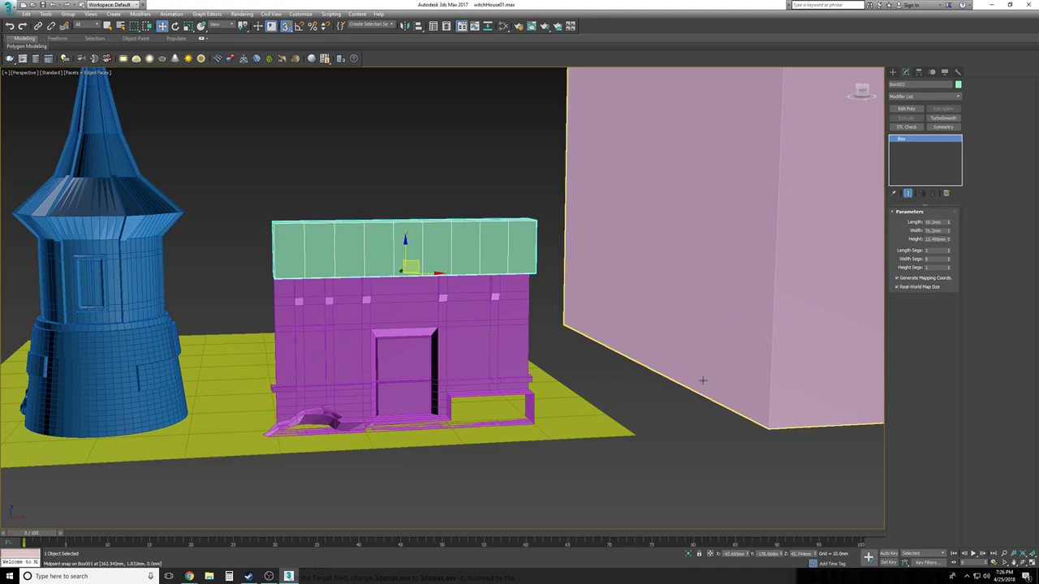
click(666, 413)
Examine from below and in front how the overhanging box and its segments meet the wall and posts
mouse_move(665, 412)
alt+middle_down()
mouse_move(700, 413)
mouse_move(655, 410)
mouse_move(700, 411)
mouse_move(666, 413)
alt+middle_up()
scroll(666, 412, up, 2)
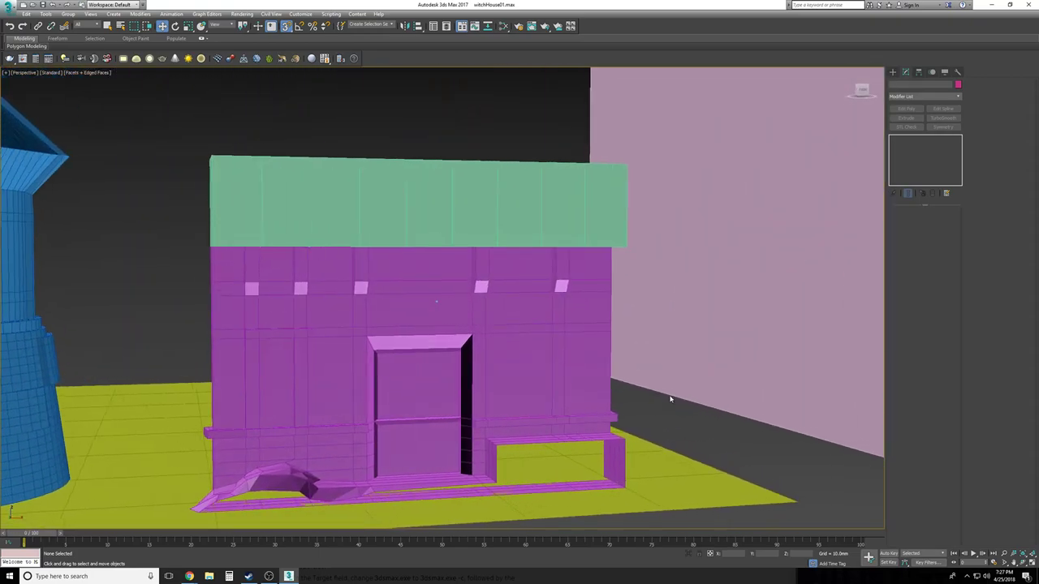
click(539, 238)
scroll(560, 284, up, 2)
alt+middle_drag(560, 284, 553, 265)
scroll(553, 265, up, 1)
scroll(554, 265, up, 2)
scroll(553, 265, down, 4)
alt+middle_drag(402, 294, 216, 253)
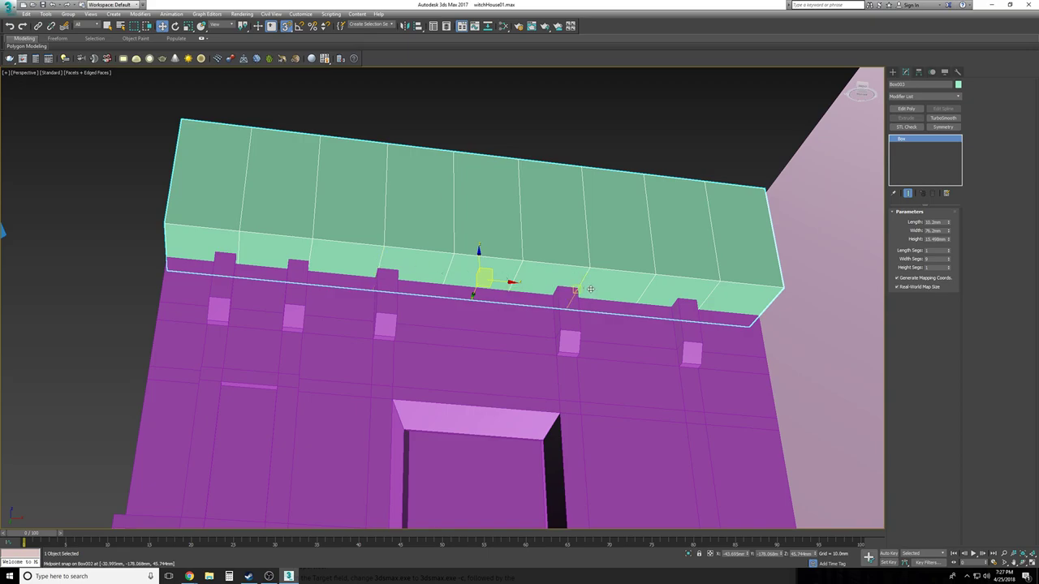
alt+middle_drag(698, 300, 694, 350)
scroll(708, 238, down, 2)
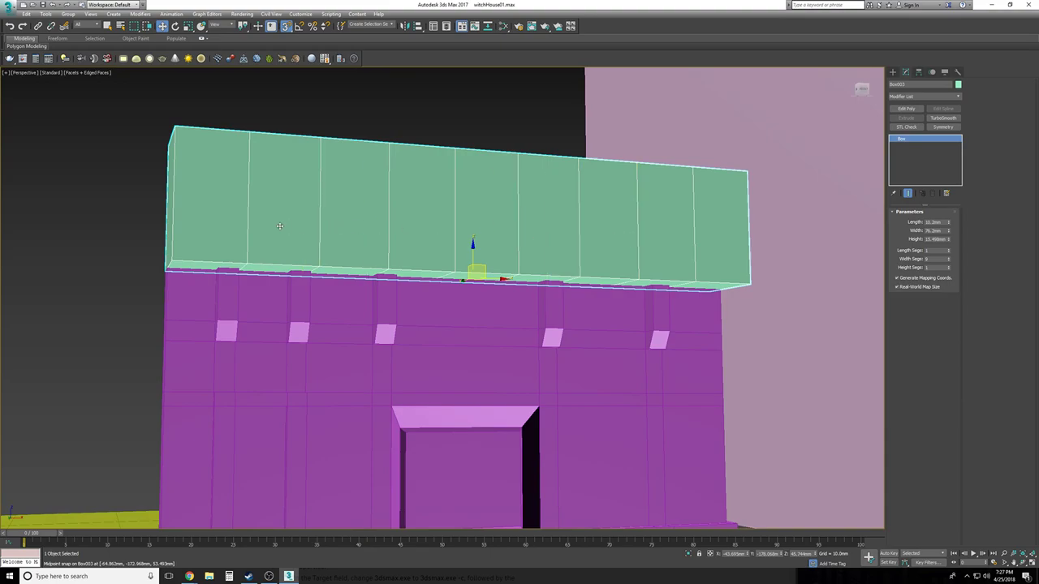
Set the overhanging box to 11 width segments and add an Edit Poly modifier to it
click(948, 259)
click(949, 258)
alt+middle_drag(865, 287, 835, 290)
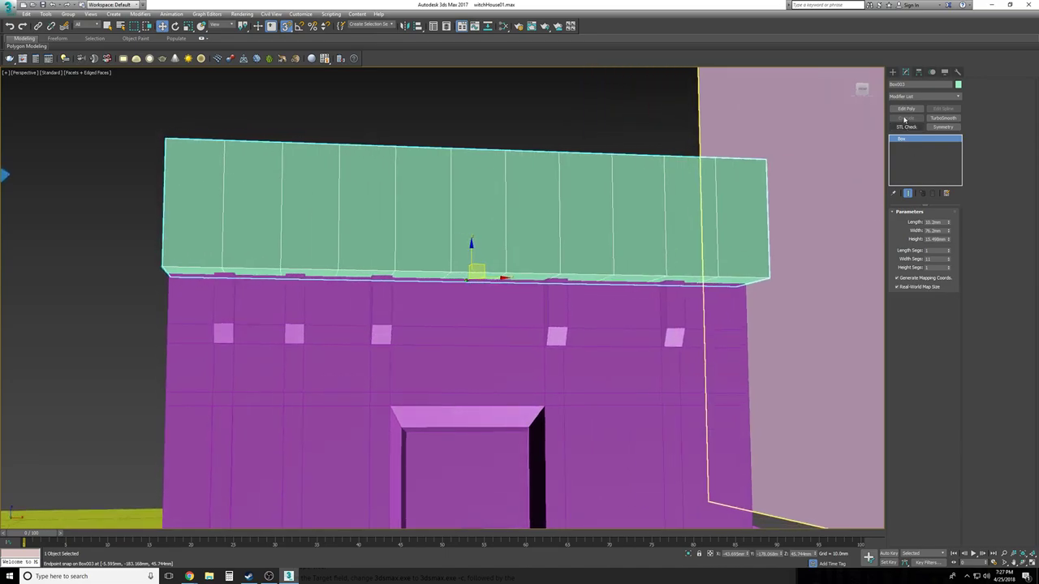
click(904, 111)
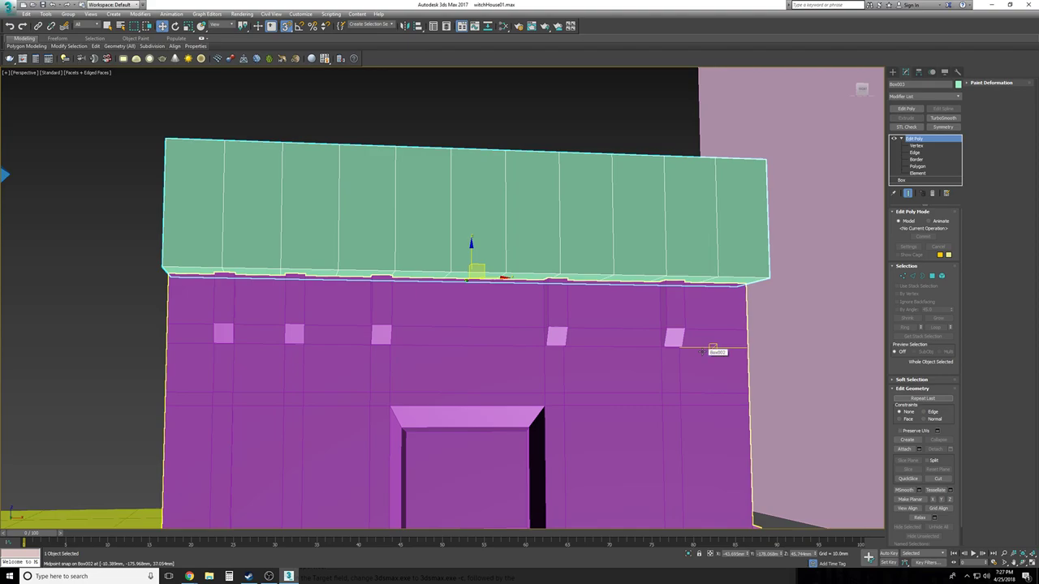
In wireframe display, select all the box's rear vertices and snap them forward to the wall's front face
scroll(702, 351, up, 8)
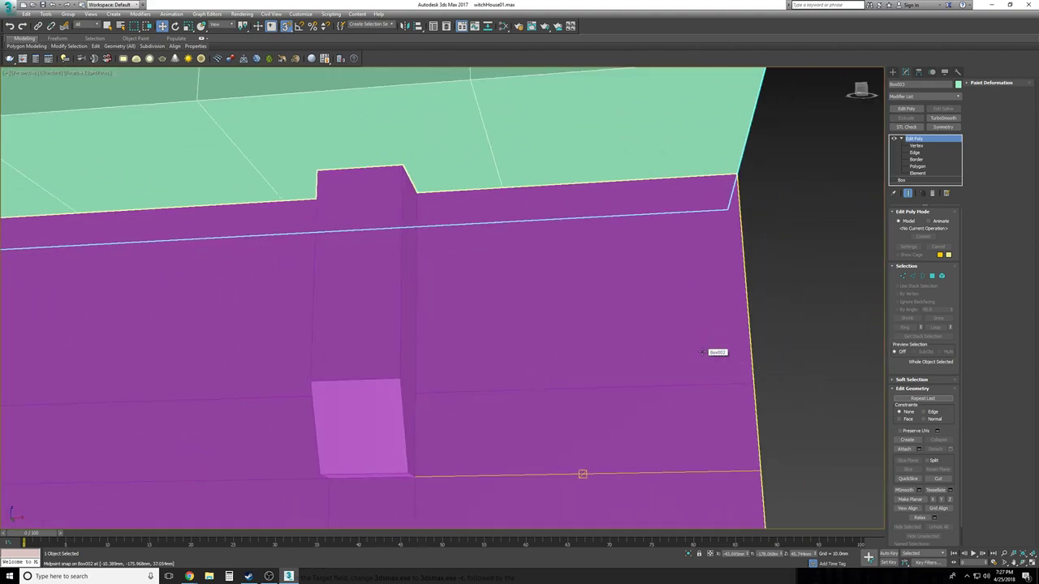
alt+middle_drag(702, 351, 860, 250)
click(925, 147)
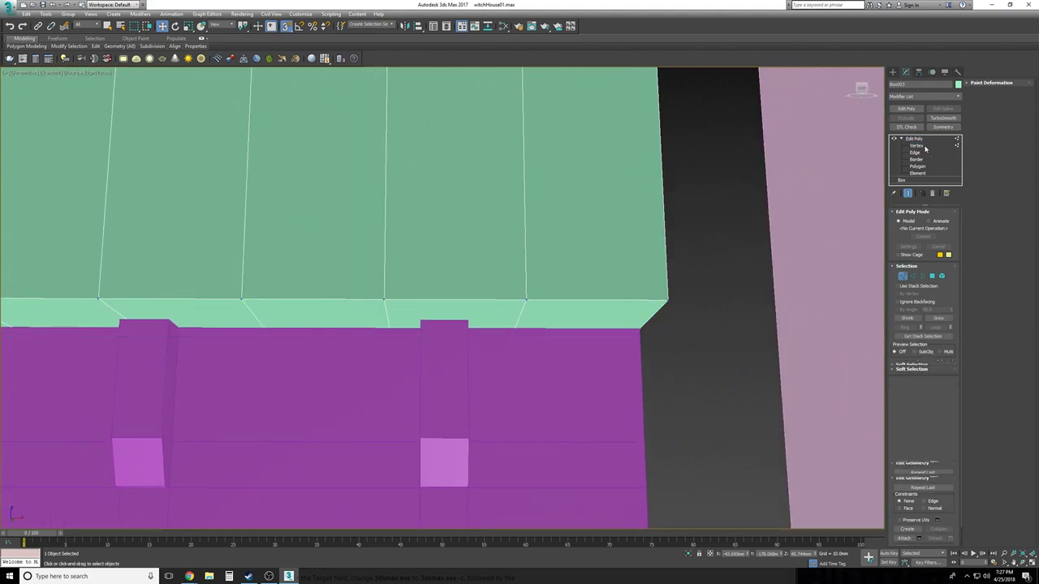
scroll(504, 183, down, 3)
alt+middle_drag(503, 184, 468, 84)
drag(554, 319, 551, 320)
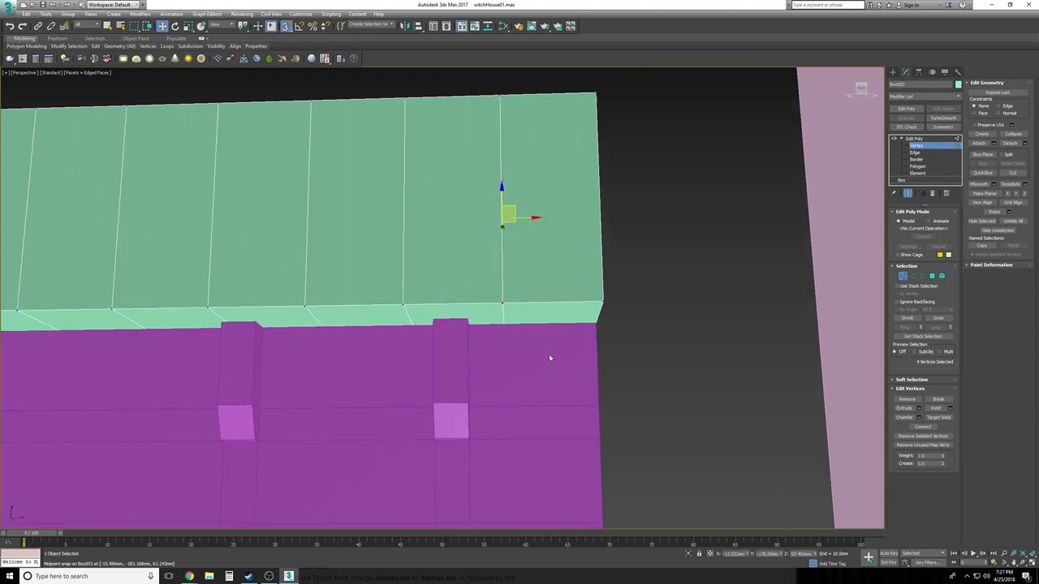
key(F3)
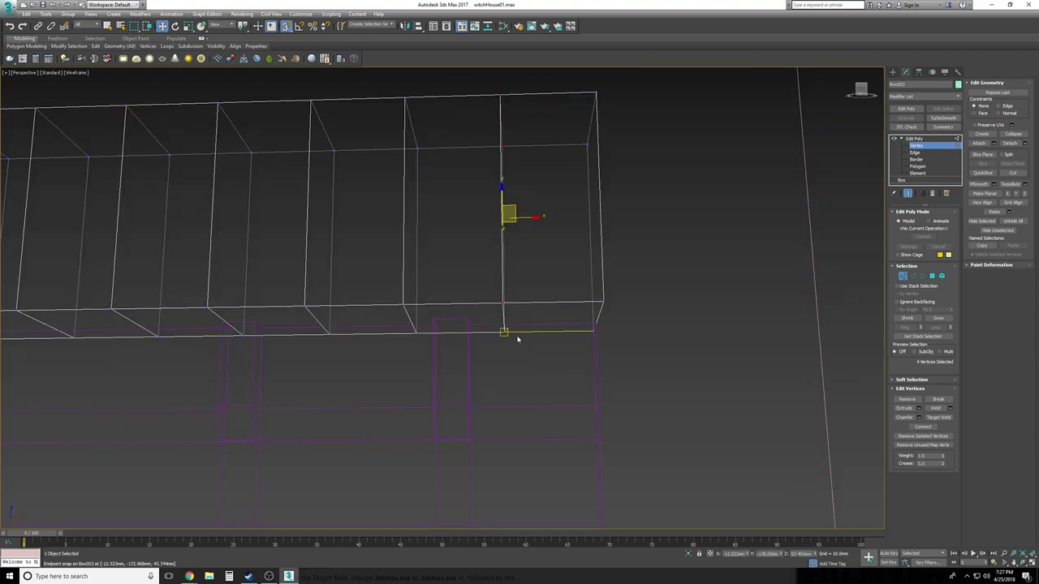
alt+middle_drag(673, 387, 671, 386)
scroll(671, 386, down, 12)
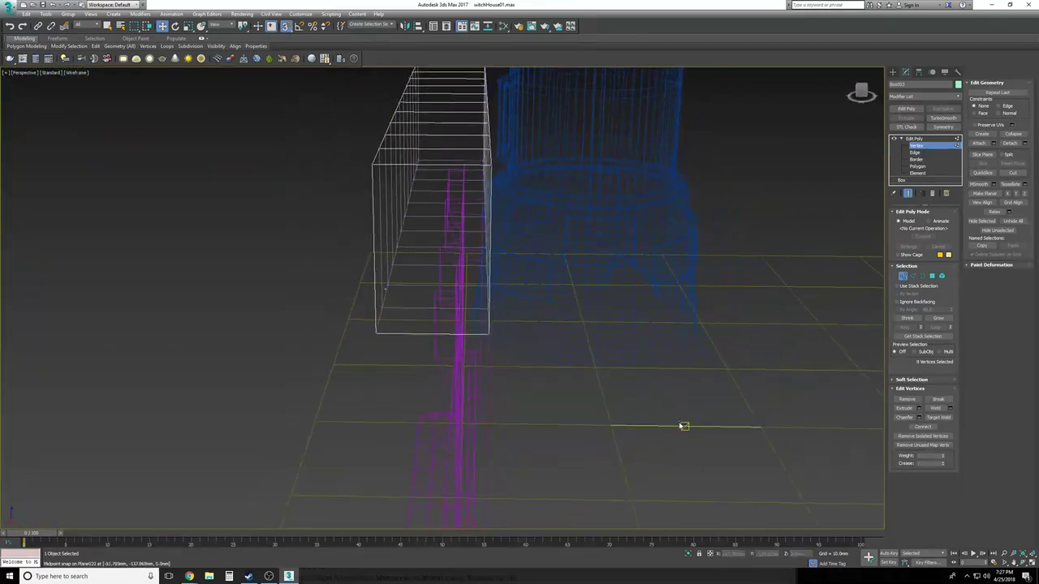
drag(661, 430, 512, 147)
alt+middle_drag(555, 305, 492, 289)
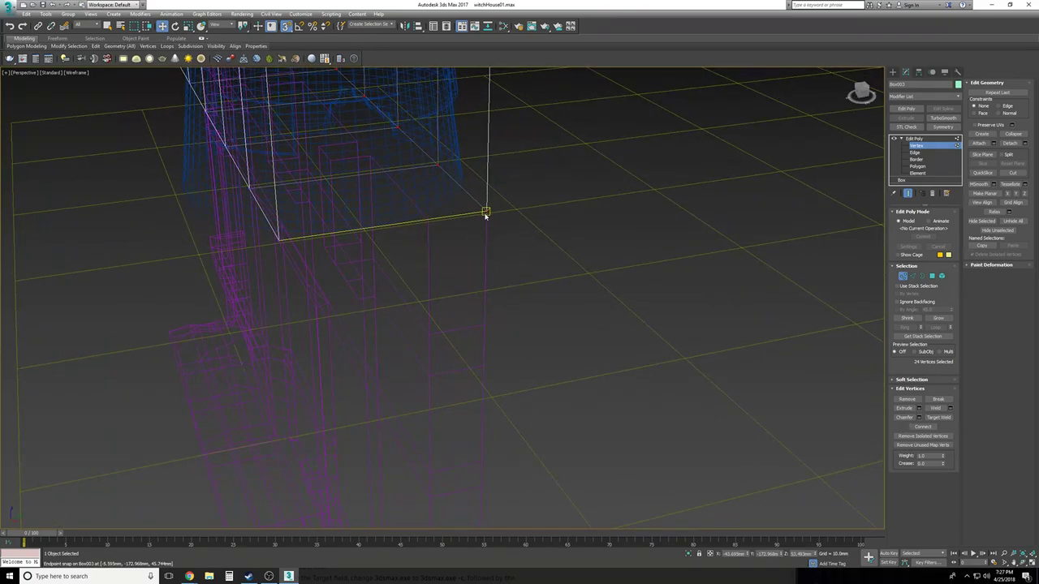
drag(485, 211, 441, 219)
Snap the first two vertical vertex rows from the bench end of the box to both sides of the post above the bench
mouse_move(510, 251)
alt+middle_down()
mouse_move(544, 281)
mouse_move(528, 290)
mouse_move(412, 149)
alt+middle_up()
drag(452, 387, 451, 383)
scroll(452, 383, up, 6)
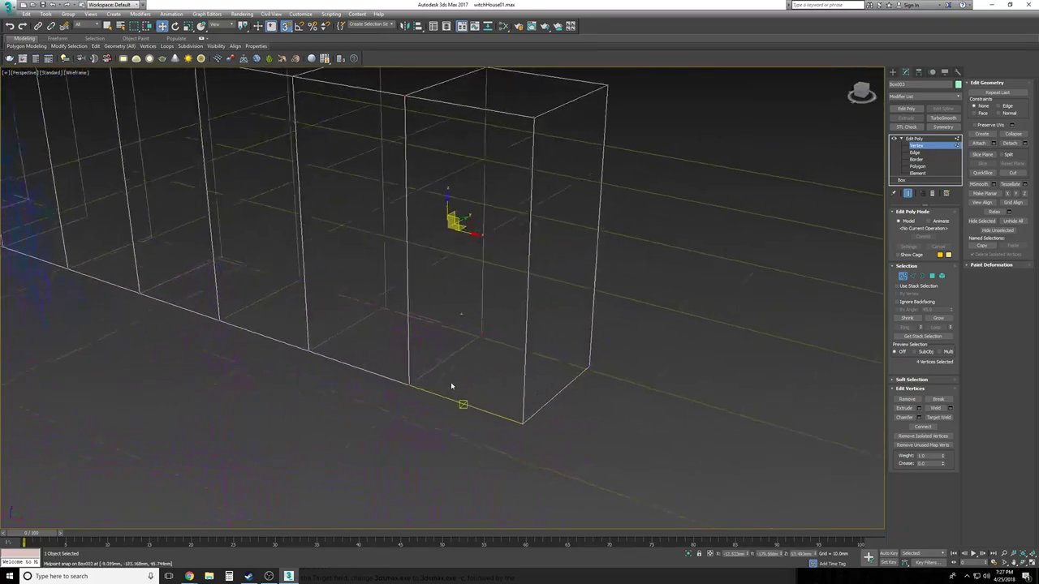
drag(465, 333, 403, 325)
scroll(403, 324, down, 5)
alt+middle_drag(404, 325, 378, 170)
drag(427, 416, 429, 416)
scroll(429, 416, up, 2)
alt+middle_drag(429, 417, 475, 417)
scroll(475, 417, up, 2)
drag(357, 364, 383, 360)
alt+middle_drag(383, 360, 384, 358)
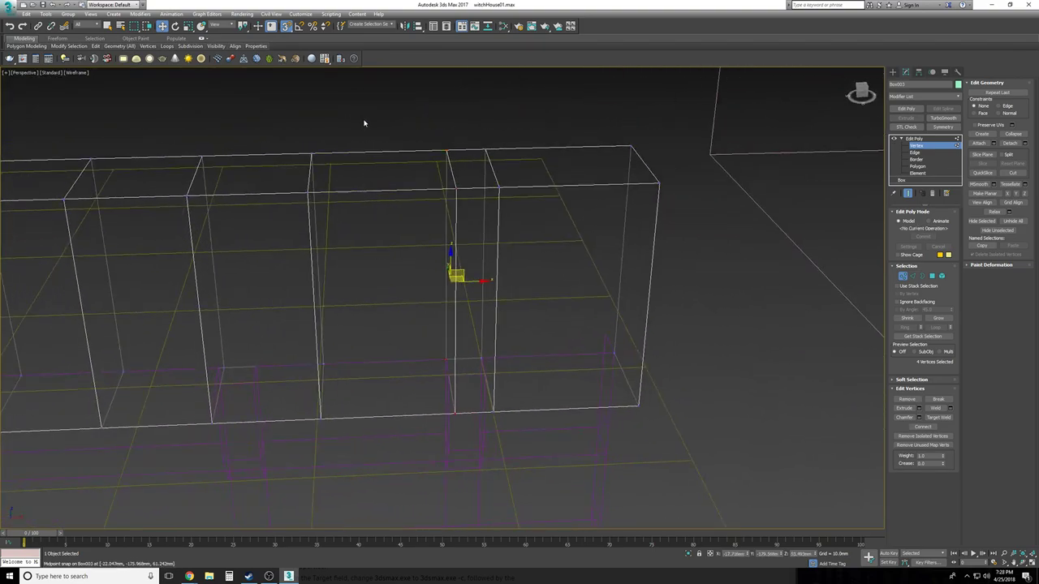
Line up the next two vertical vertex rows of the box with the sides of the post on the door's bench side
drag(299, 456, 300, 455)
alt+middle_drag(299, 456, 418, 388)
drag(444, 364, 366, 349)
alt+middle_drag(385, 354, 345, 349)
scroll(345, 341, down, 2)
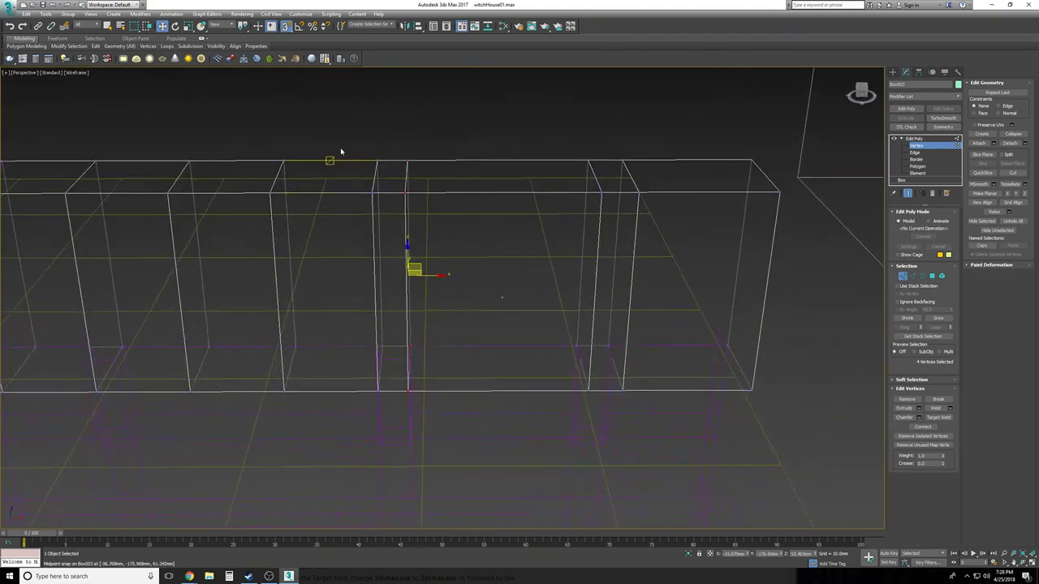
alt+middle_drag(393, 419, 339, 439)
click(344, 355)
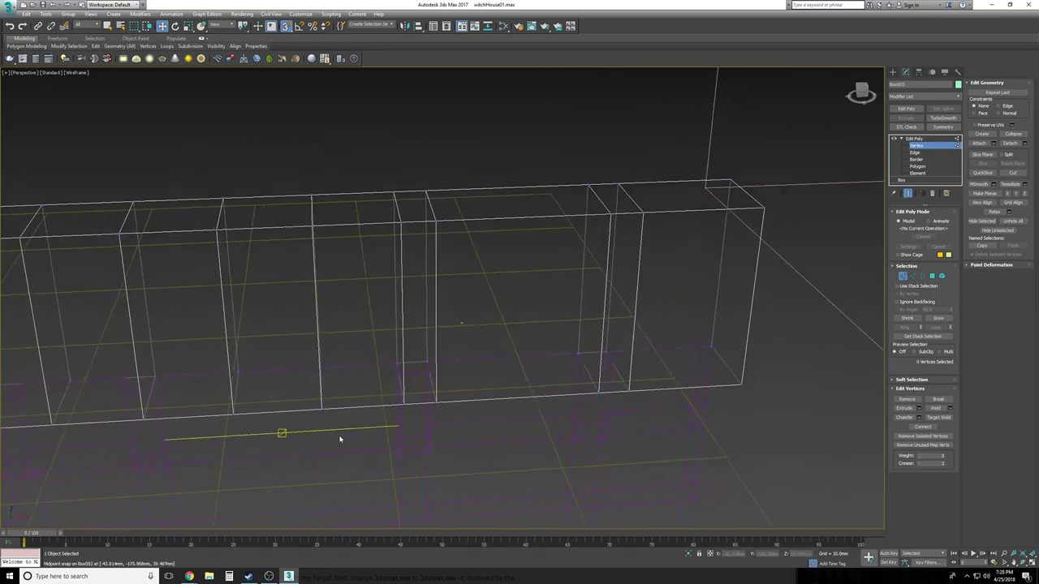
Snap the first two vertical vertex rows from the window end of the box to both sides of the outermost post
drag(192, 137, 193, 137)
middle_drag(192, 138, 357, 191)
scroll(206, 160, down, 2)
scroll(260, 183, up, 2)
drag(238, 163, 320, 452)
scroll(313, 434, up, 6)
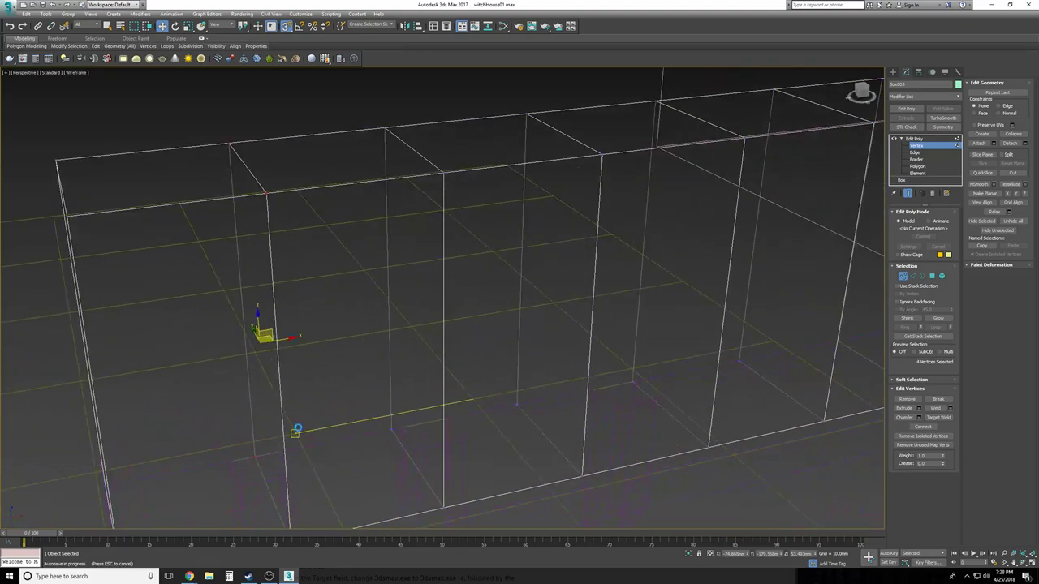
drag(256, 389, 242, 392)
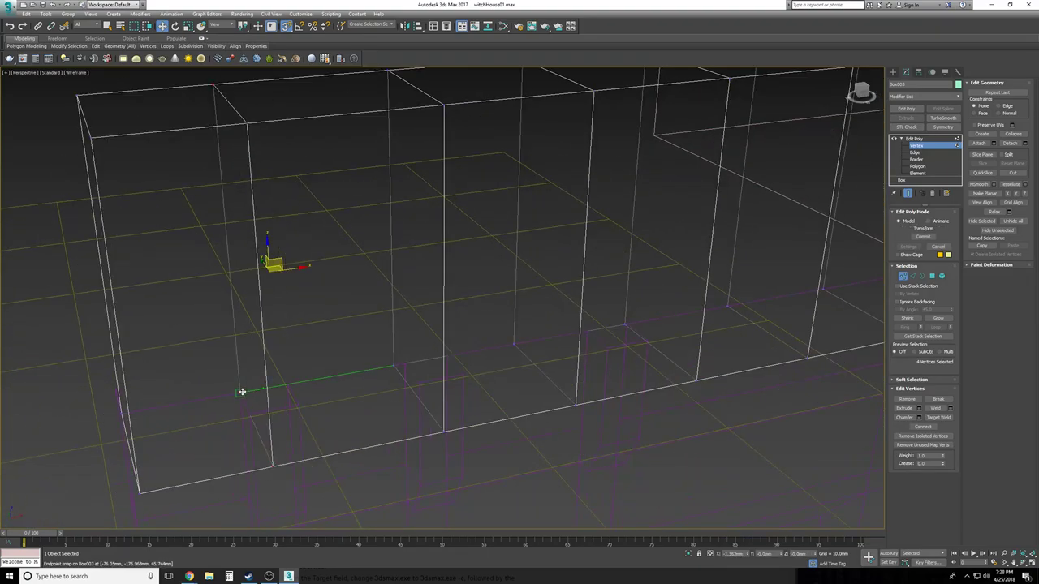
scroll(438, 338, down, 4)
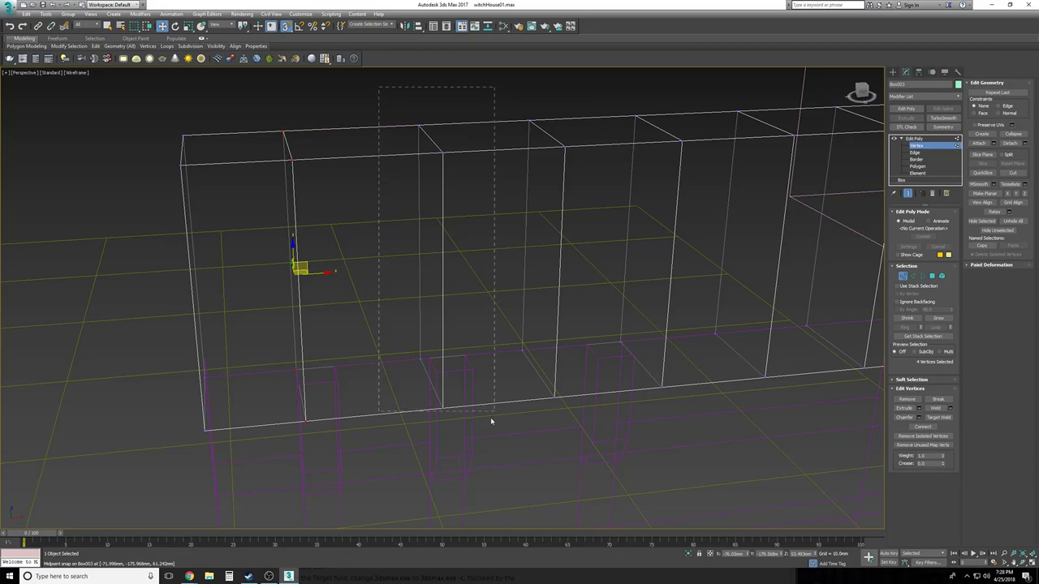
drag(421, 364, 335, 370)
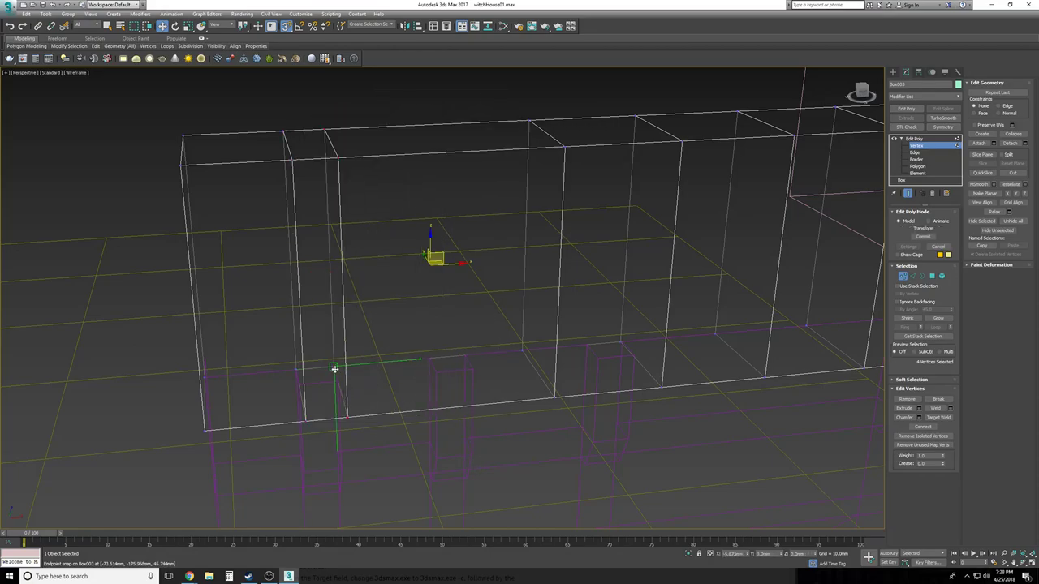
Snap the next two vertical vertex rows to both sides of the second post from the window end
alt+middle_drag(614, 233, 505, 126)
drag(574, 438, 573, 438)
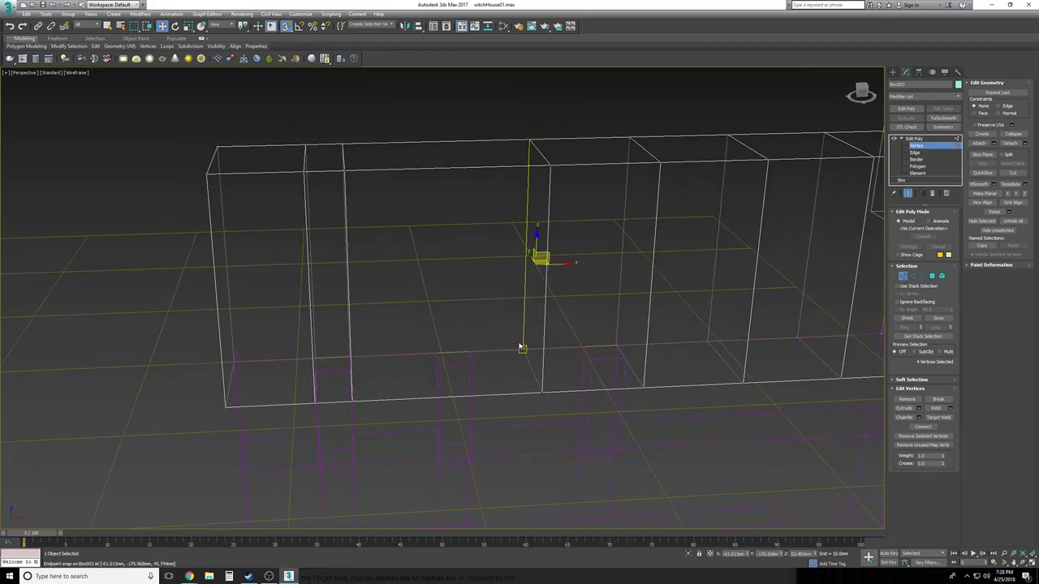
drag(523, 349, 436, 355)
alt+middle_drag(473, 350, 599, 131)
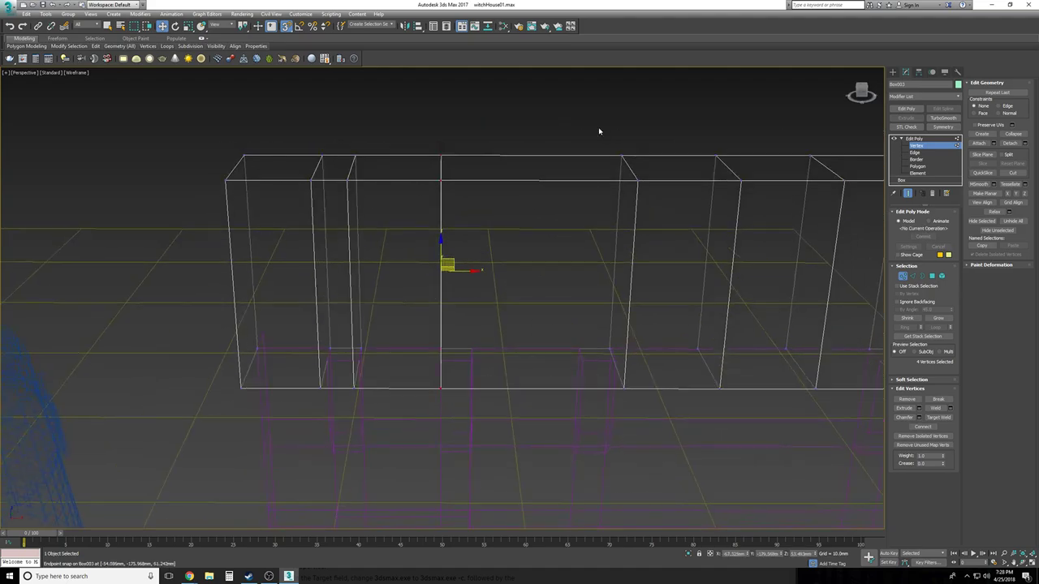
drag(654, 421, 654, 422)
drag(607, 348, 474, 349)
Snap the last two vertical vertex rows to both sides of the middle post and return to shaded display
alt+middle_drag(475, 348, 507, 145)
drag(568, 395, 431, 388)
scroll(568, 395, up, 3)
alt+middle_drag(683, 181, 579, 144)
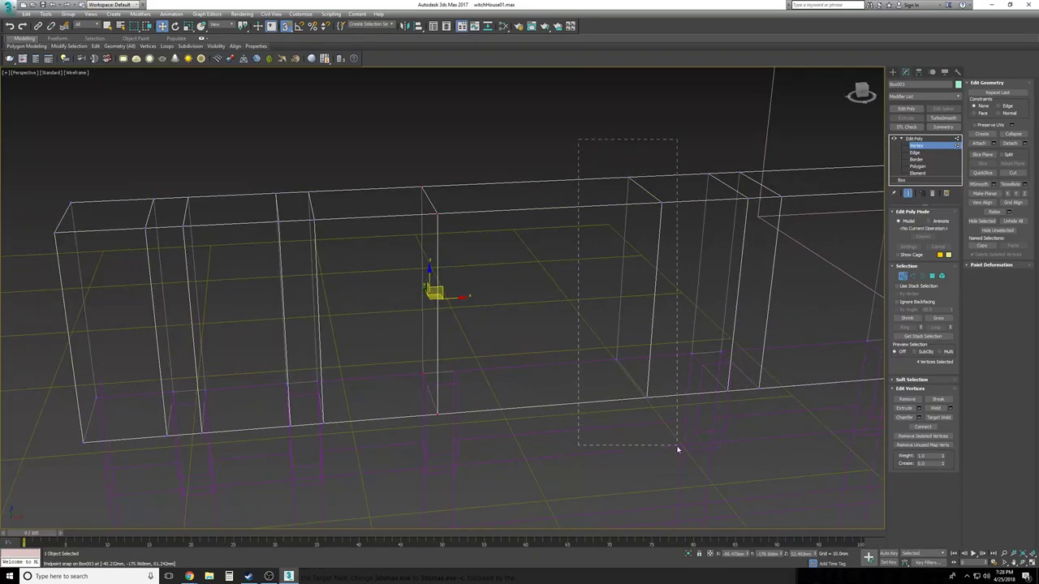
drag(677, 445, 679, 446)
drag(617, 359, 452, 369)
click(596, 399)
alt+middle_drag(596, 398, 487, 375)
scroll(588, 384, down, 3)
key(F3)
scroll(589, 383, down, 2)
scroll(589, 384, up, 3)
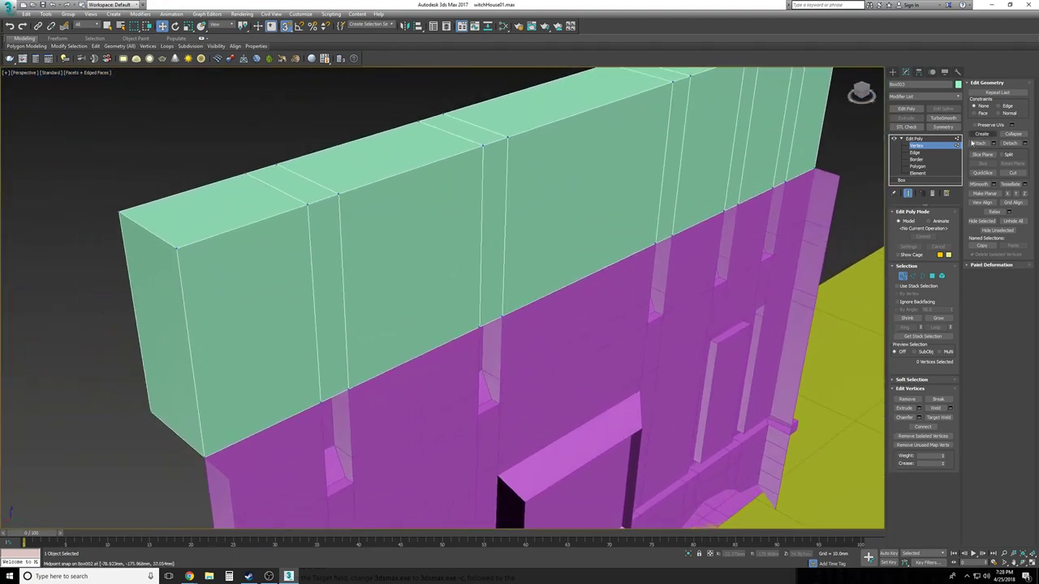
click(925, 166)
click(382, 260)
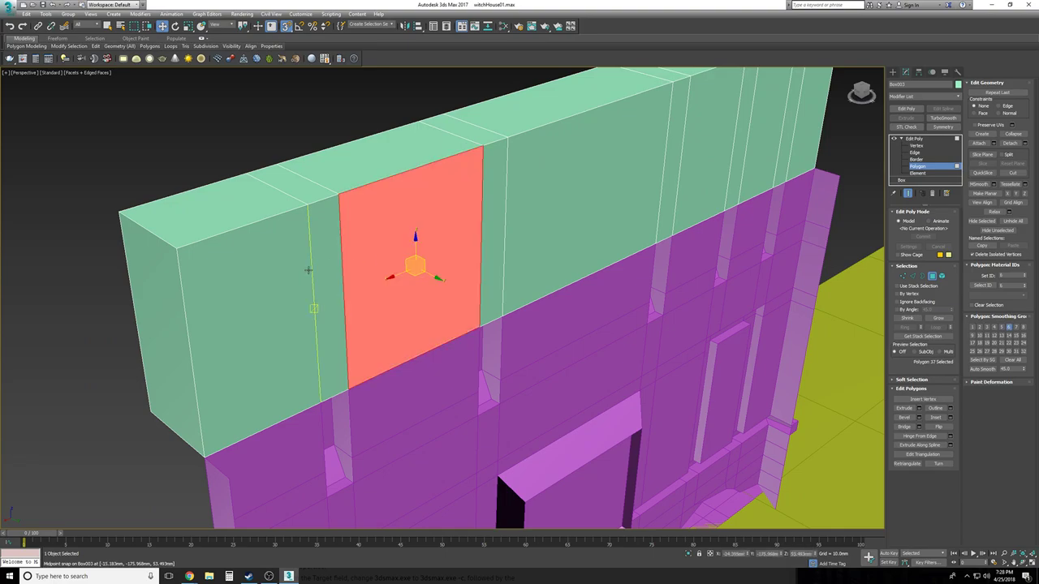
ctrl+click(243, 309)
ctrl+click(325, 300)
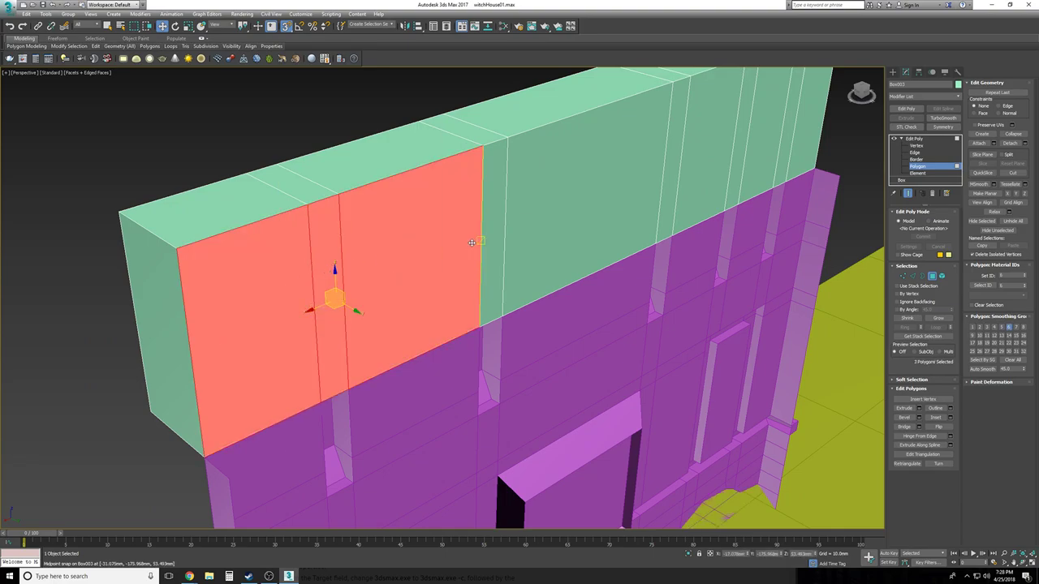
key(l)
middle_drag(527, 203, 486, 358)
scroll(486, 358, down, 3)
drag(463, 336, 437, 314)
key(ctrl+z)
key(ctrl+z)
alt+drag(566, 414, 482, 191)
key(p)
alt+middle_drag(482, 192, 418, 187)
key(ctrl+d)
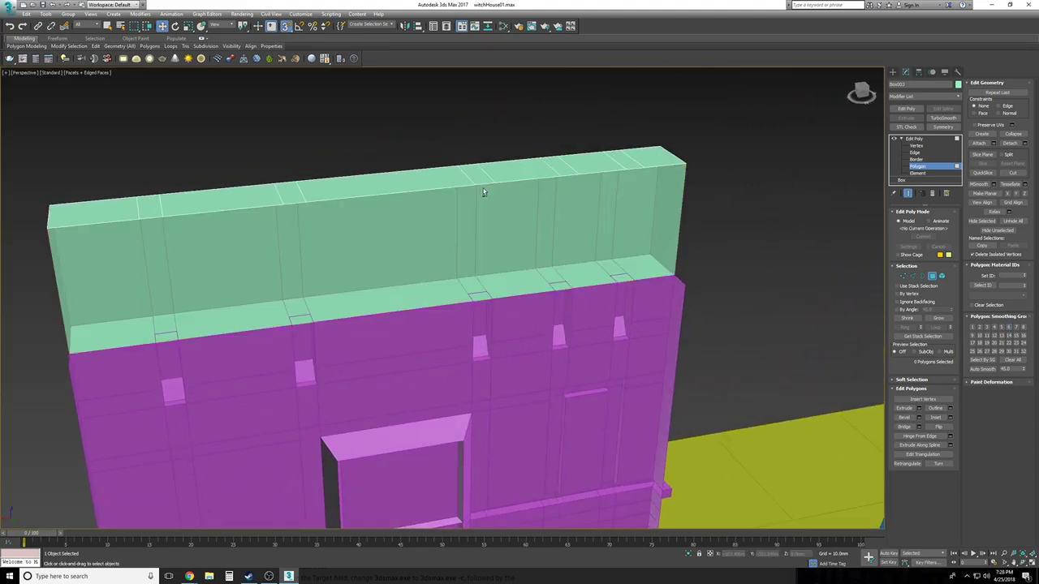
scroll(483, 192, up, 5)
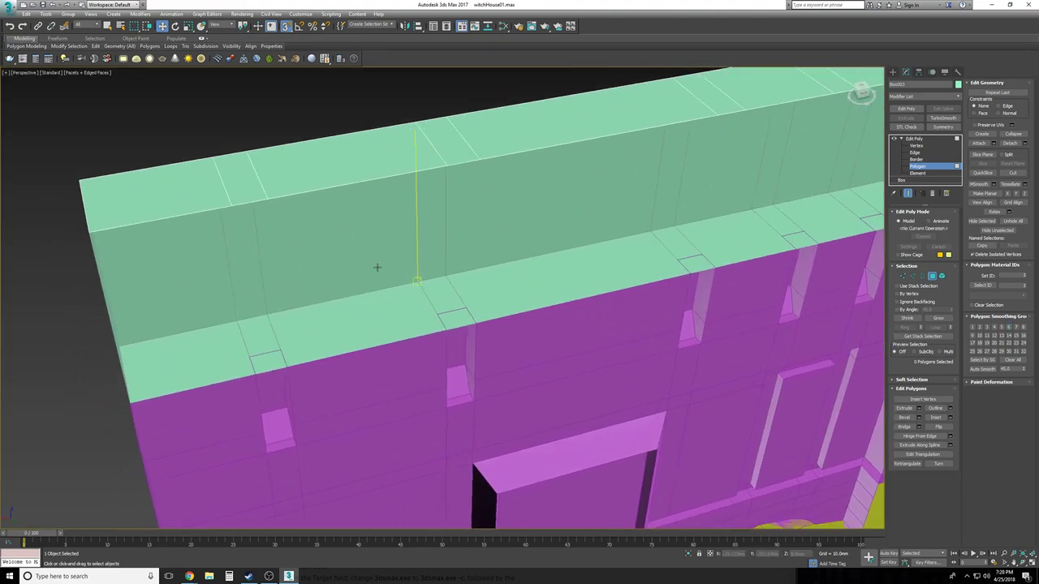
click(276, 362)
alt+middle_drag(276, 363, 300, 357)
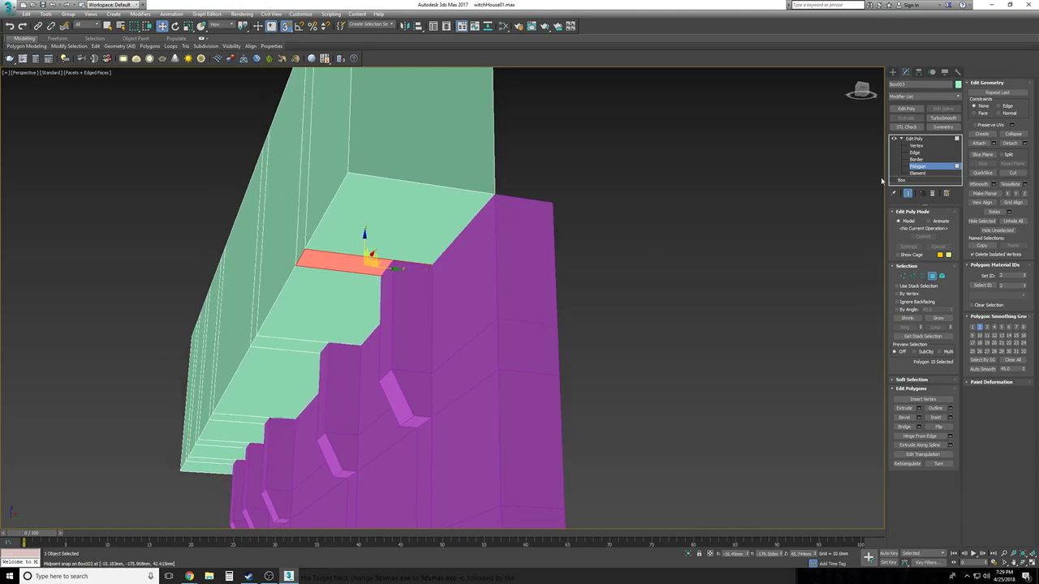
Select all edges running across the box's depth and connect them with a new edge loop
click(915, 152)
alt+middle_drag(560, 267, 576, 263)
key(l)
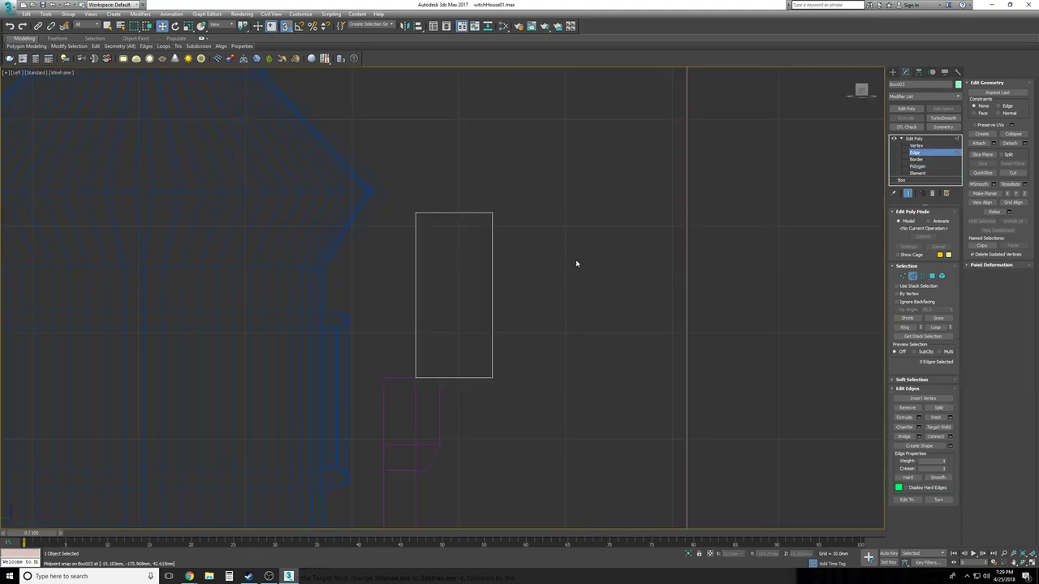
key(ctrl+a)
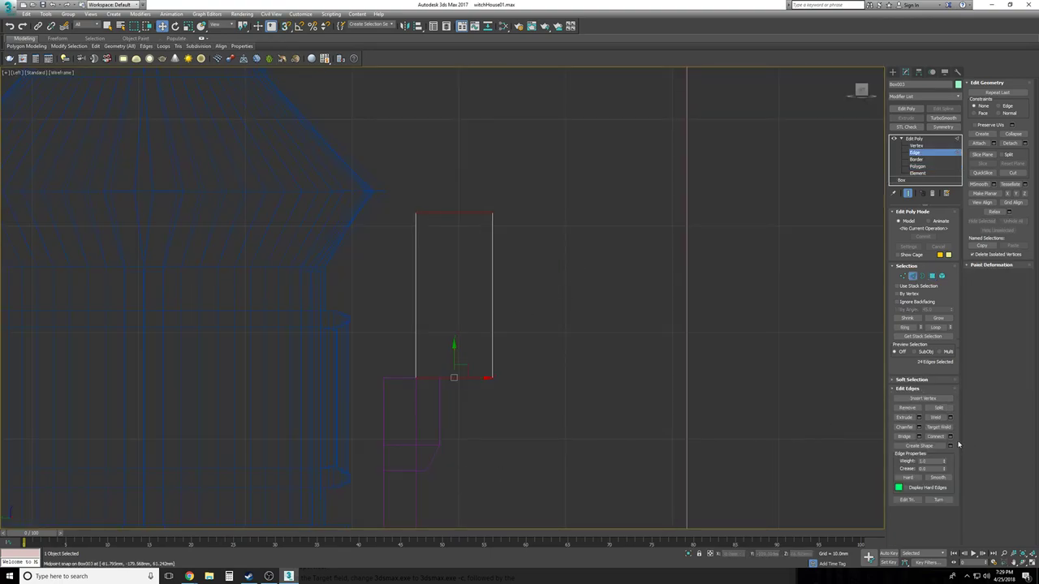
click(951, 436)
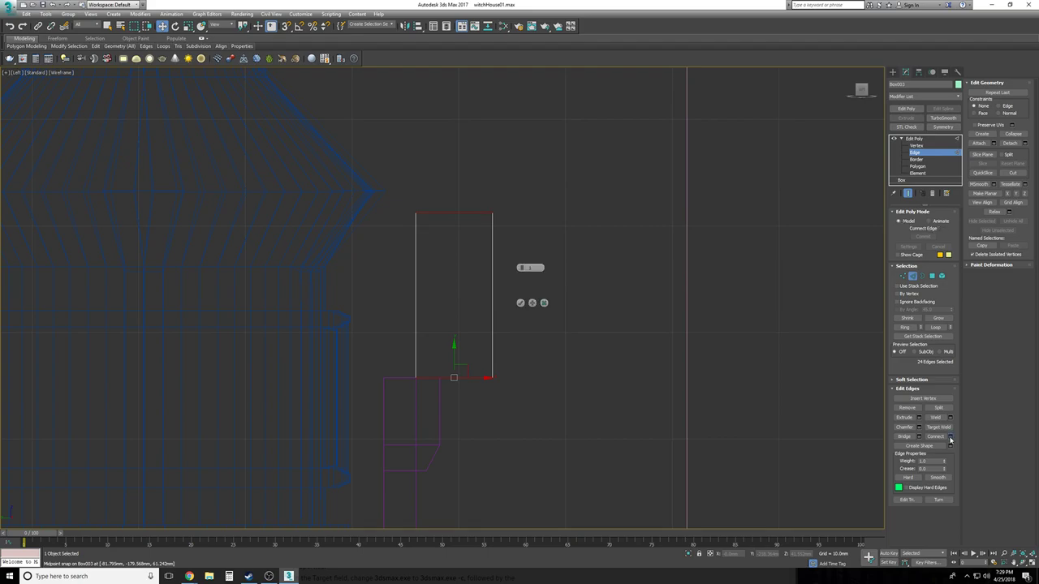
click(521, 303)
Snap the new lengthwise edge loop of the box to the front face of the wall's posts
key(p)
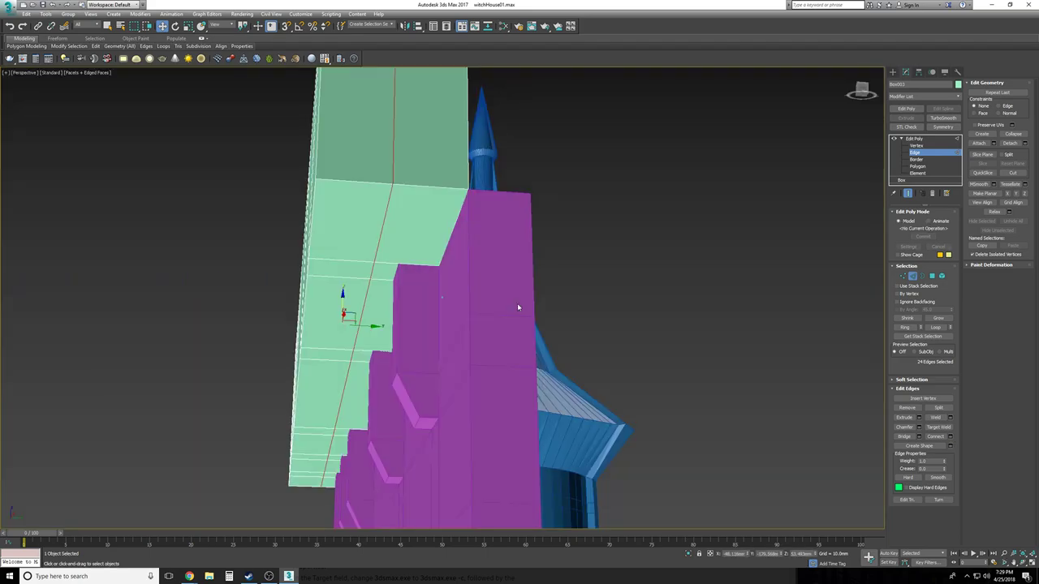
alt+middle_drag(526, 308, 430, 269)
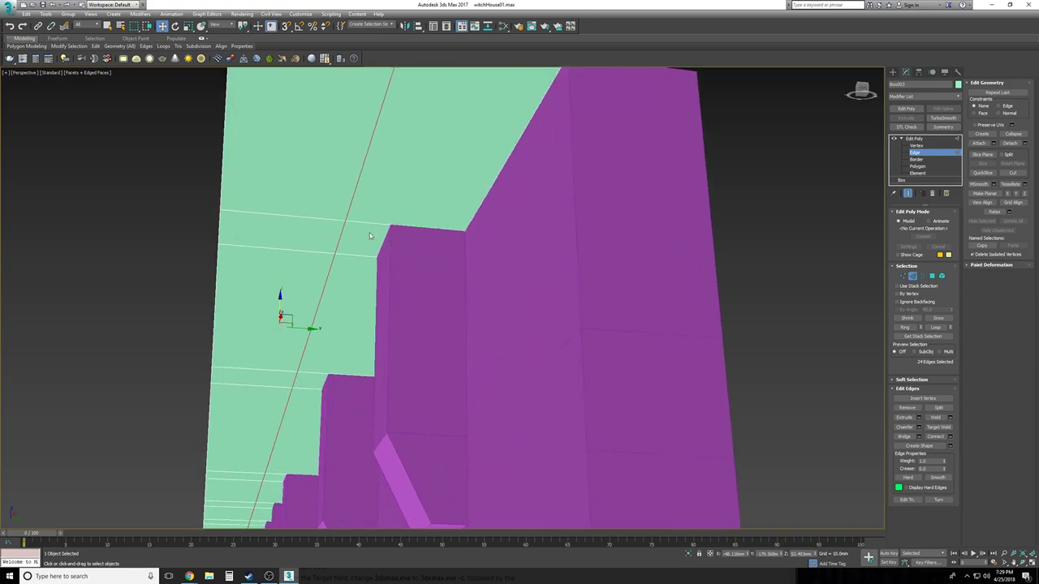
key(s)
drag(346, 222, 392, 226)
Select only the underside polygons of the box between its back edge and the new edge loop
key(F3)
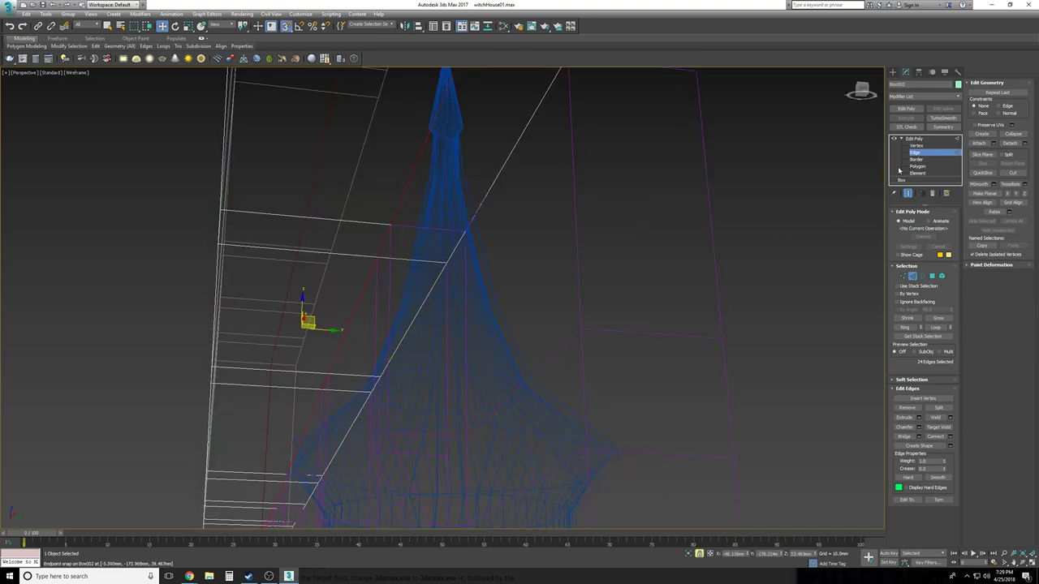
click(914, 167)
alt+middle_drag(495, 284, 587, 282)
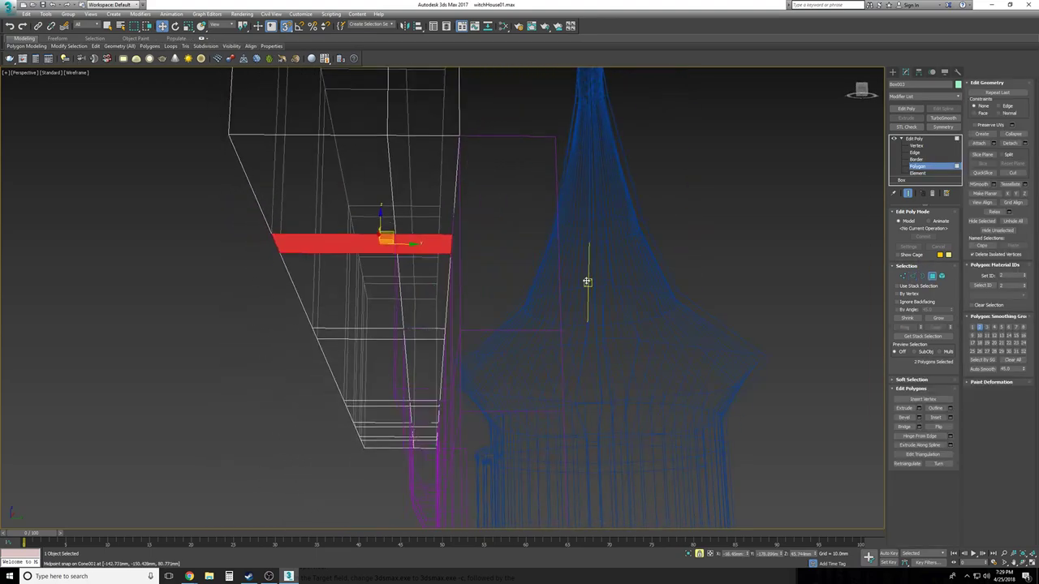
key(l)
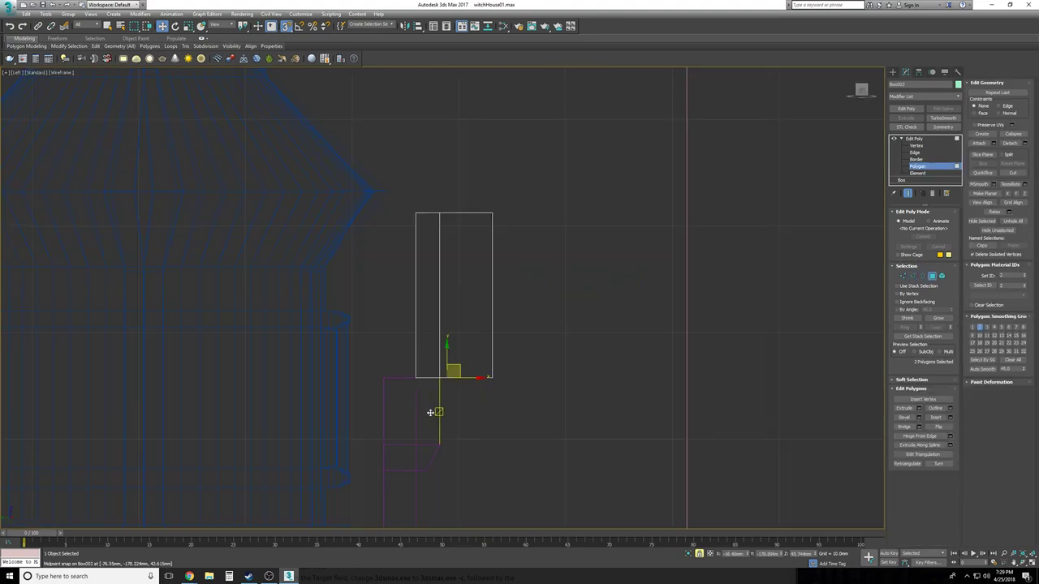
click(429, 418)
drag(425, 419, 424, 369)
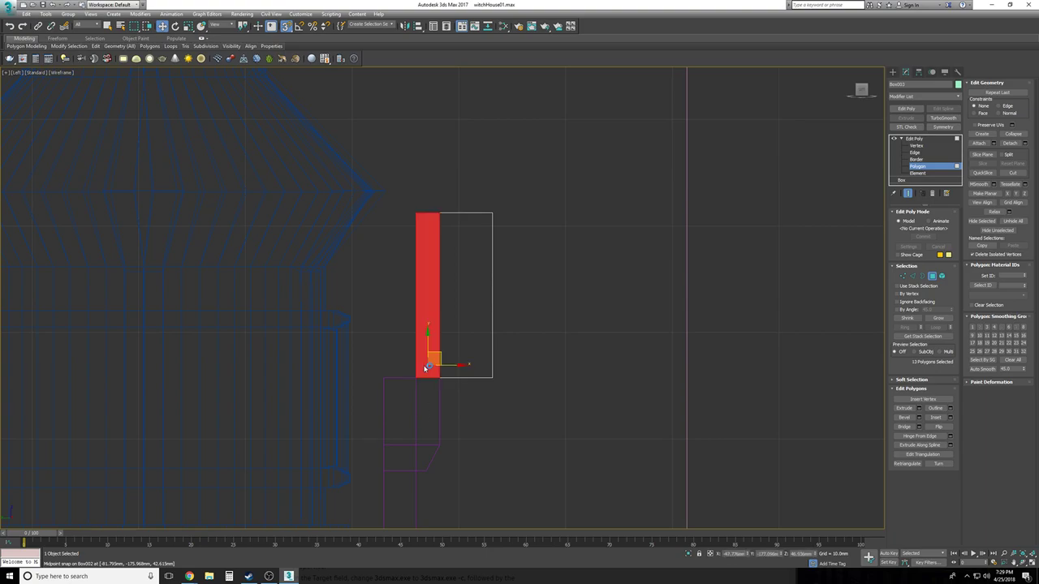
drag(490, 310, 490, 305)
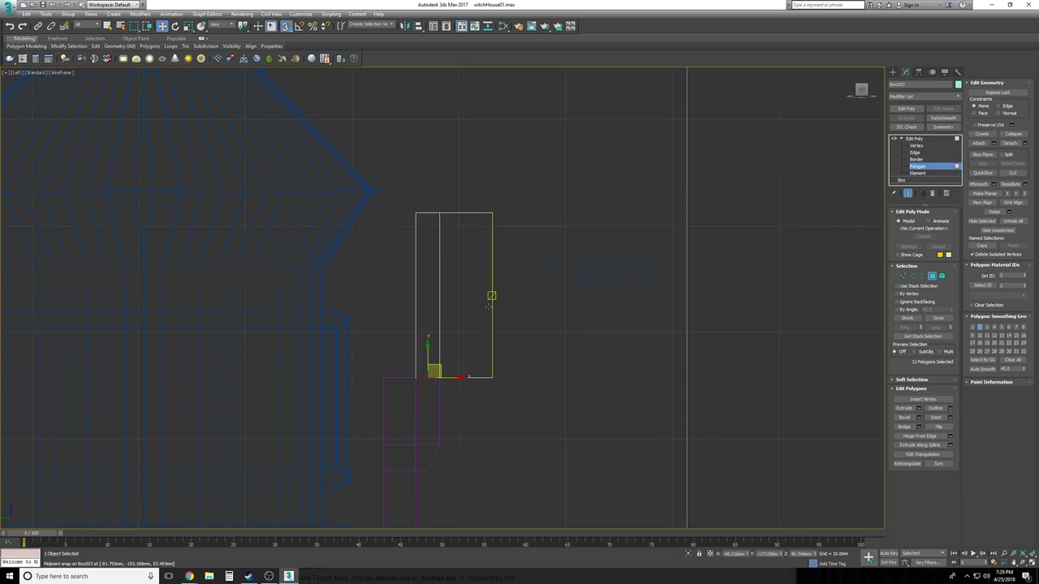
key(p)
key(F3)
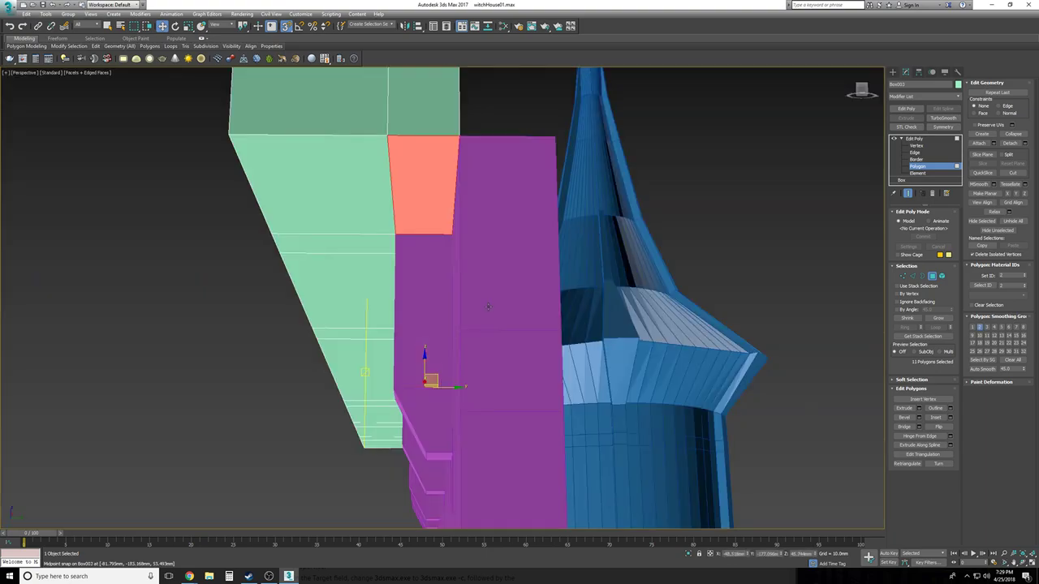
Deselect the underside polygons between the posts, delete those directly above the posts, and leave sub-object editing
alt+middle_drag(488, 307, 512, 319)
scroll(592, 353, down, 4)
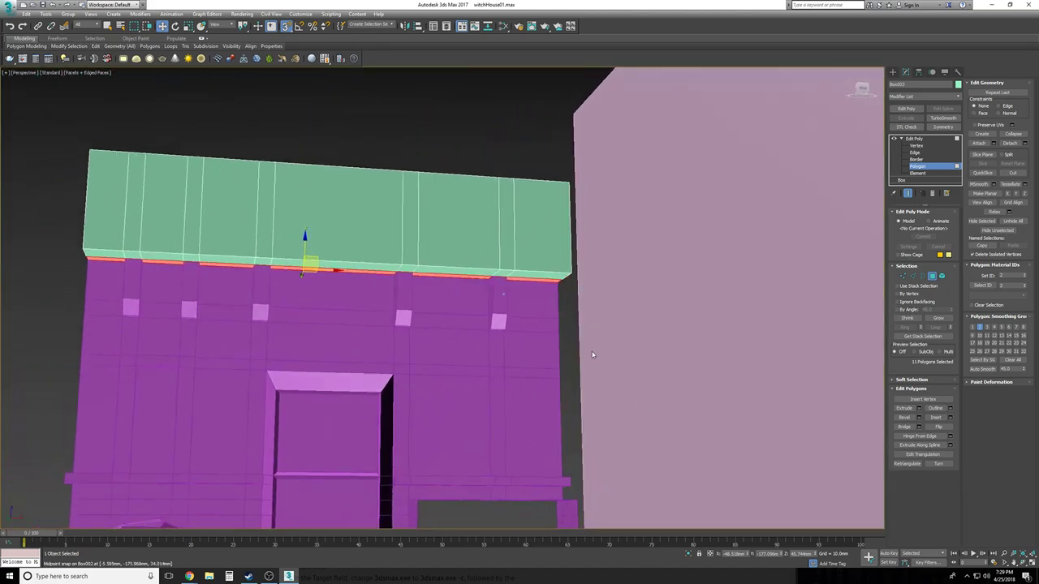
alt+middle_drag(592, 354, 591, 359)
alt+drag(541, 145, 539, 143)
alt+drag(461, 133, 445, 316)
alt+drag(327, 166, 284, 299)
alt+drag(236, 324, 235, 325)
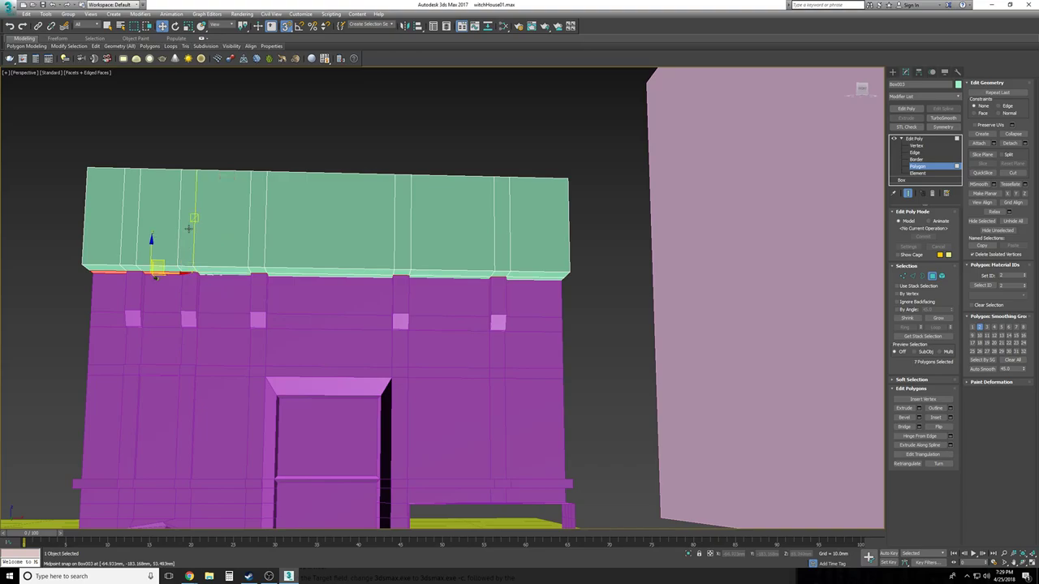
alt+drag(163, 240, 164, 291)
alt+drag(101, 300, 101, 300)
alt+middle_drag(101, 300, 502, 217)
key(Delete)
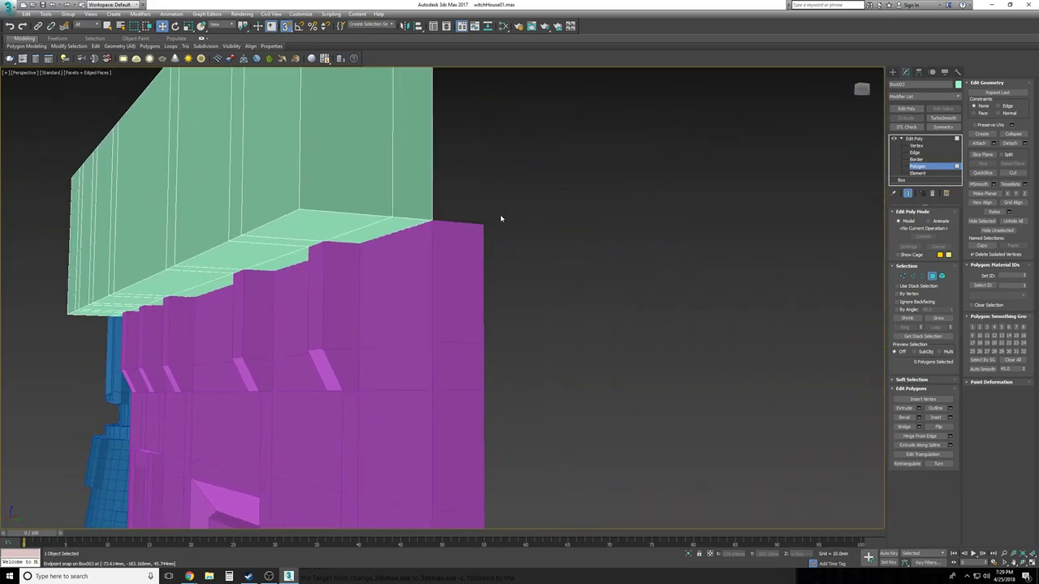
click(914, 140)
click(901, 139)
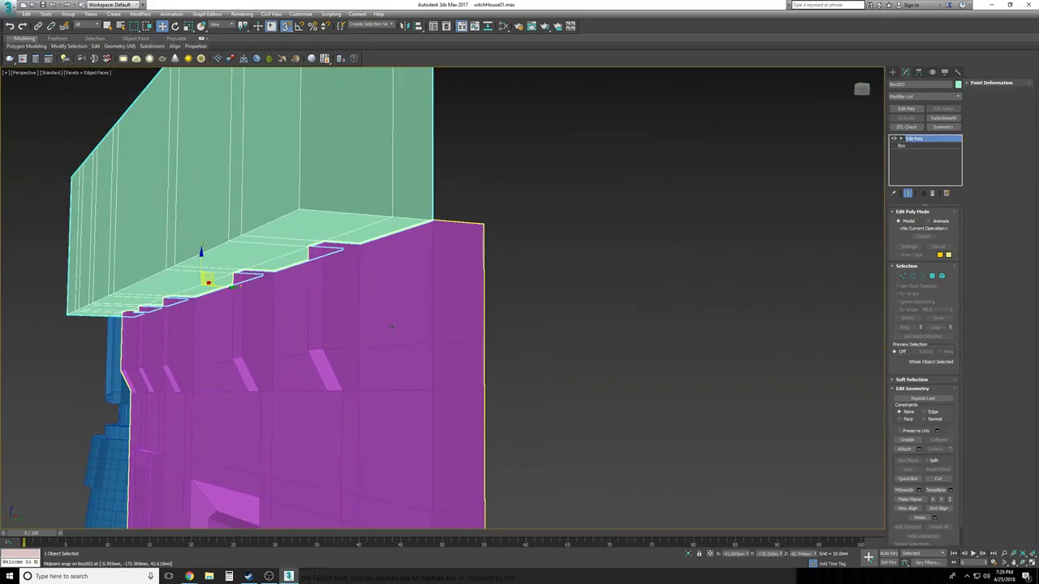
click(904, 450)
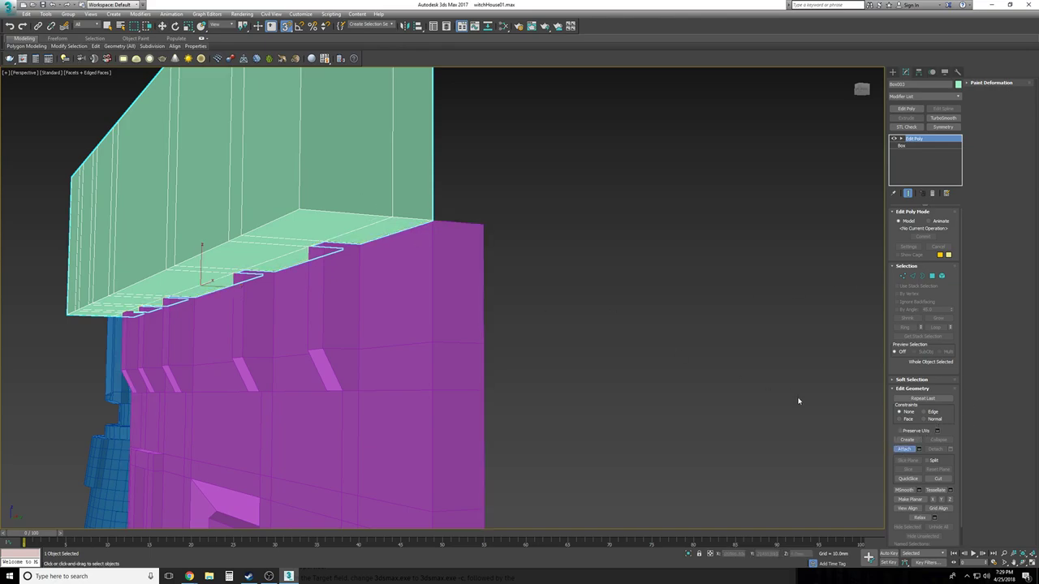
alt+middle_drag(798, 399, 482, 332)
click(461, 334)
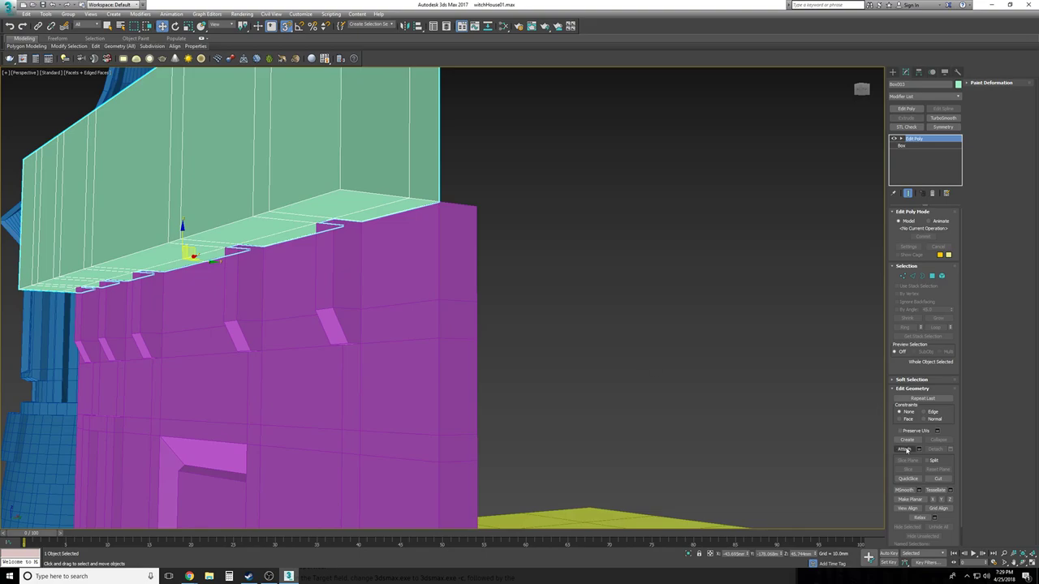
right_click(707, 397)
Attach the overhanging upper box to the wall object
click(397, 344)
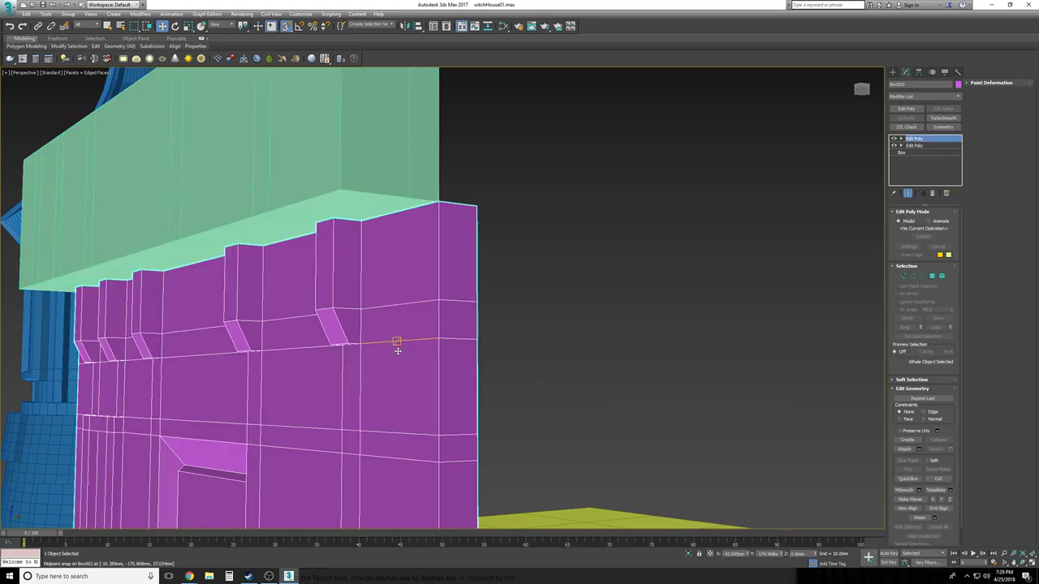
click(903, 450)
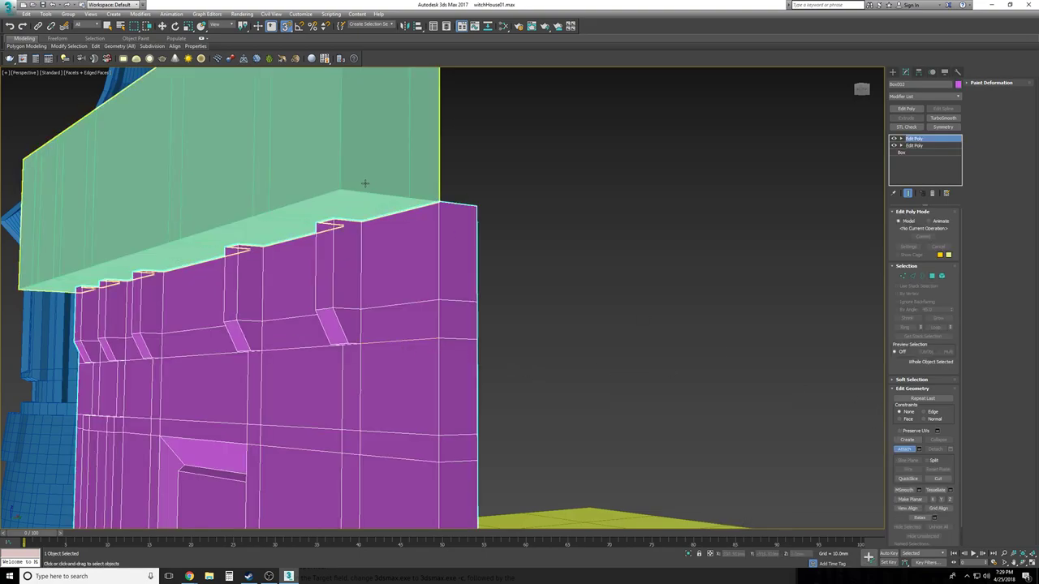
click(365, 183)
key(w)
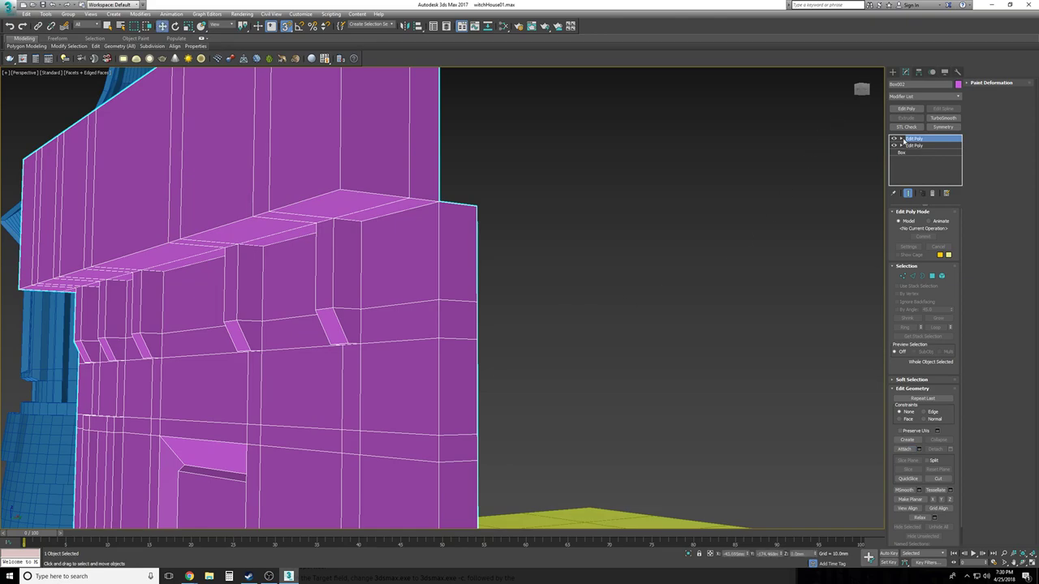
Select the vertices along the seam between the wall's post tops and the overhang's underside and weld them
click(901, 139)
click(917, 146)
alt+middle_drag(438, 231, 674, 265)
scroll(596, 287, down, 5)
scroll(596, 297, up, 2)
drag(683, 261, 136, 260)
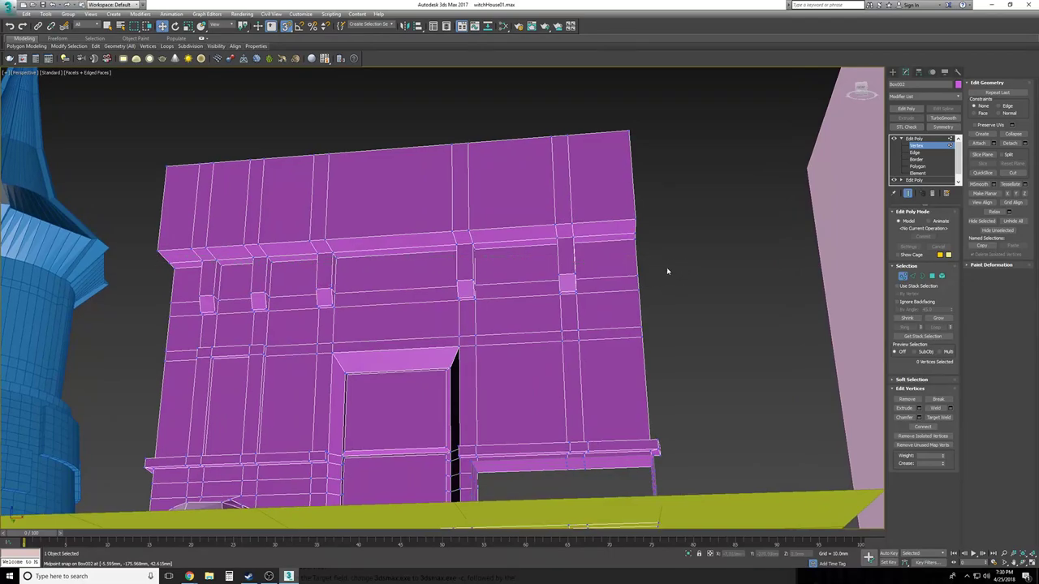
key(l)
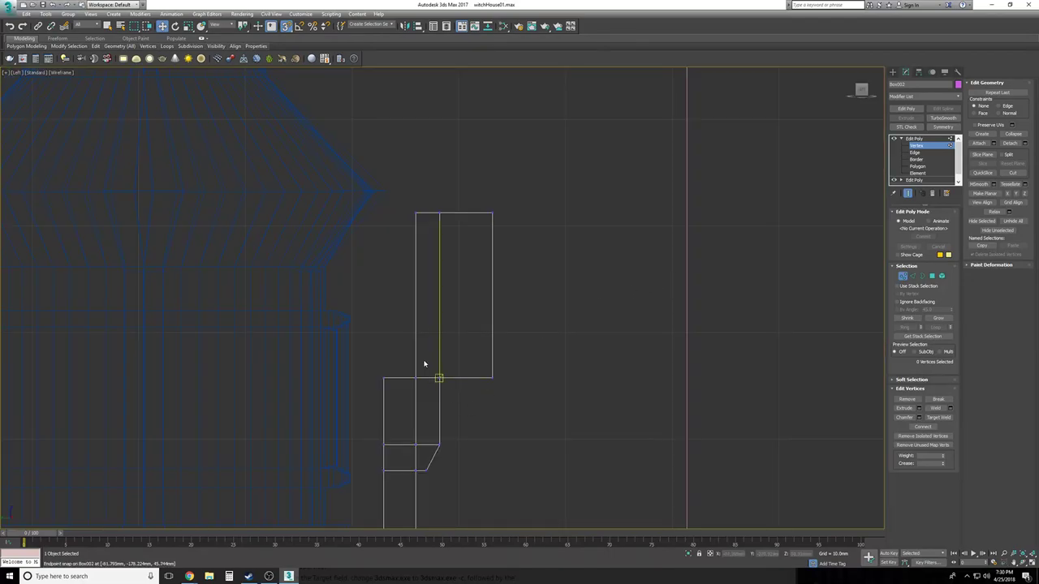
drag(451, 419, 451, 419)
key(p)
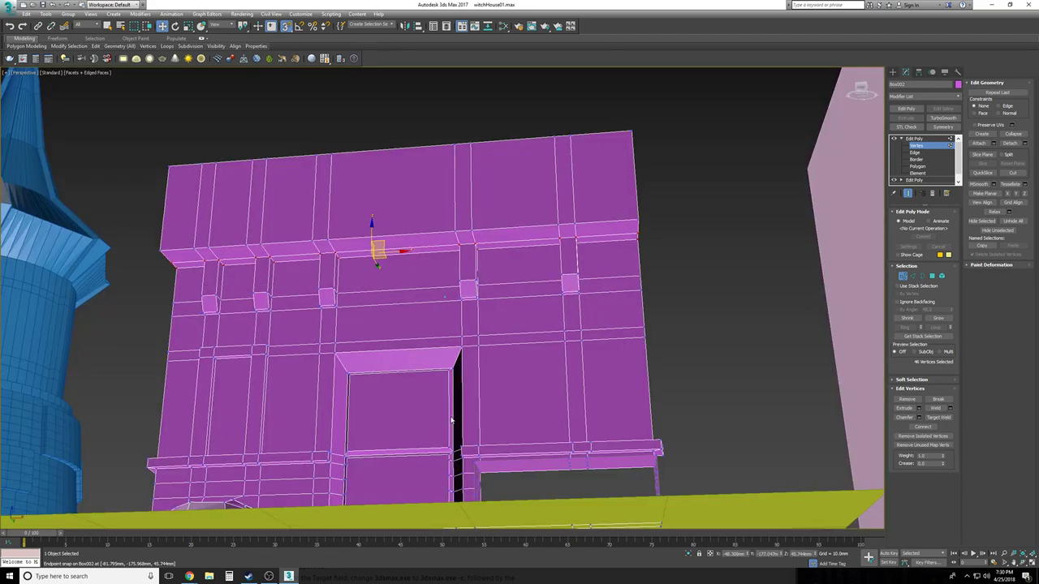
scroll(478, 414, up, 5)
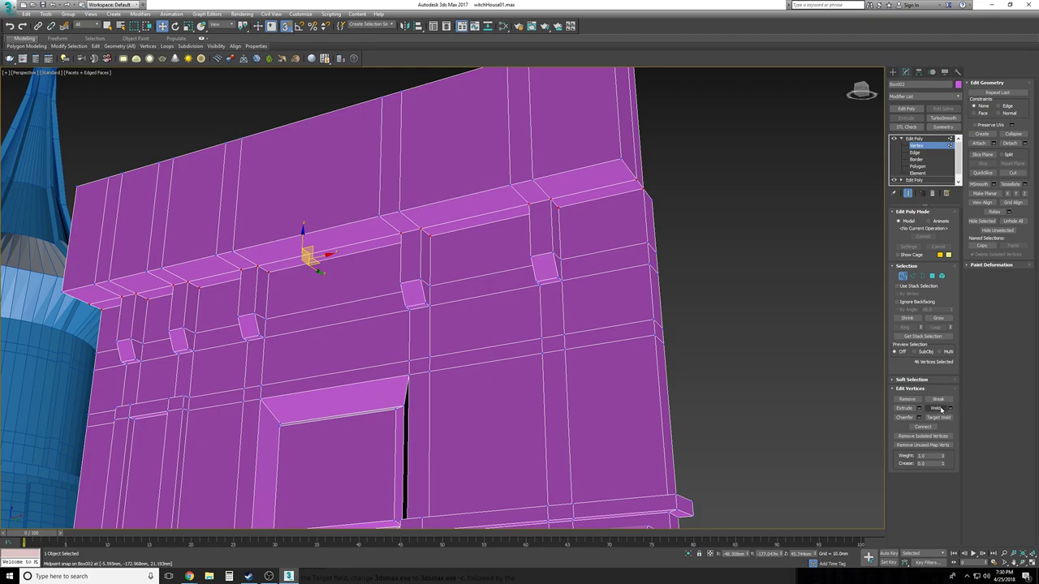
alt+middle_drag(738, 334, 737, 333)
click(738, 334)
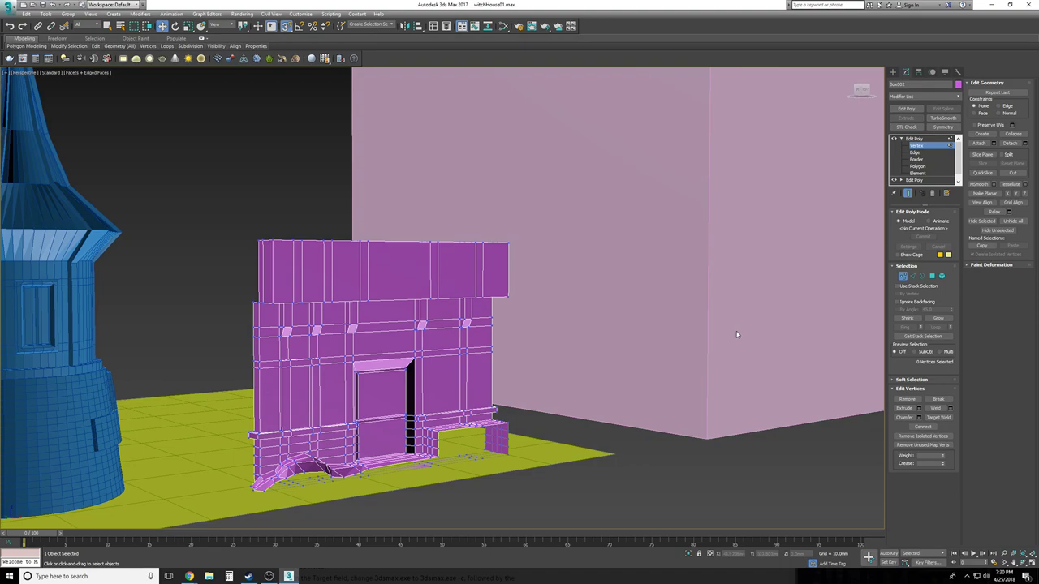
Select the vertical polygon strips below the two post brackets on either side of the door, down to the ledge
scroll(737, 333, down, 3)
alt+middle_drag(615, 426, 613, 427)
scroll(612, 426, up, 6)
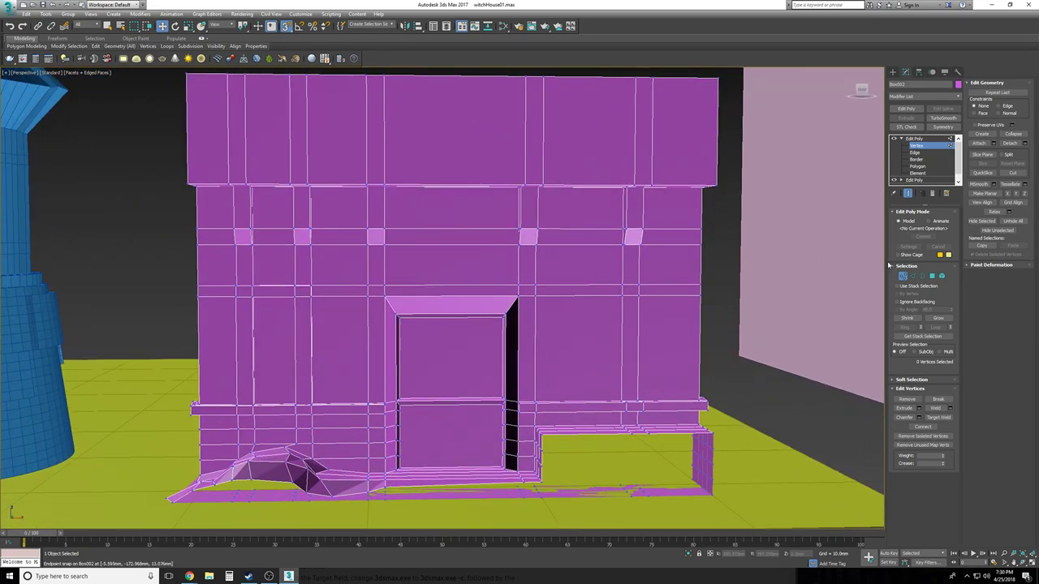
click(916, 166)
alt+middle_drag(714, 341, 414, 355)
scroll(732, 308, up, 4)
click(530, 335)
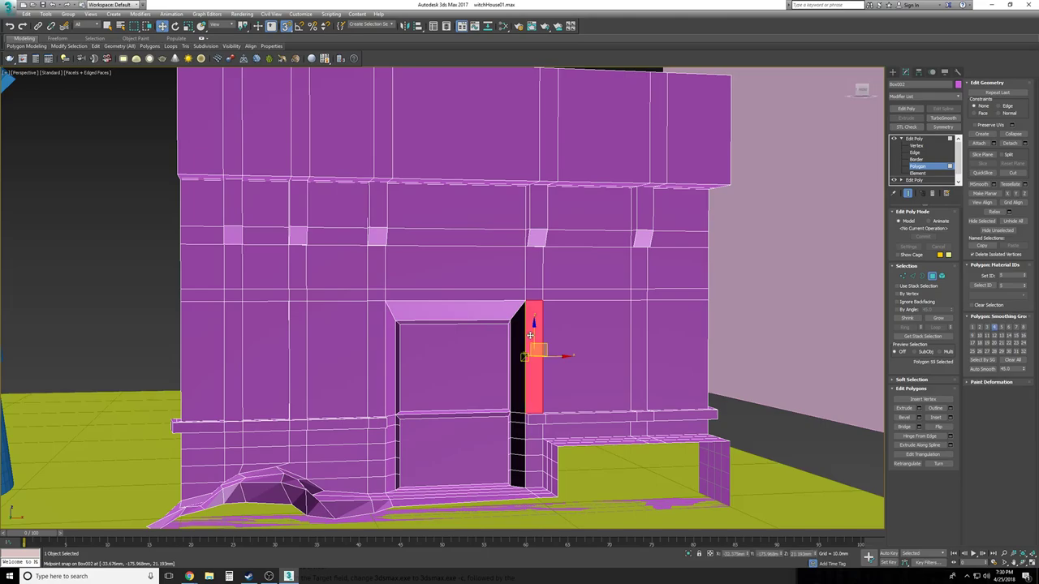
ctrl+click(534, 278)
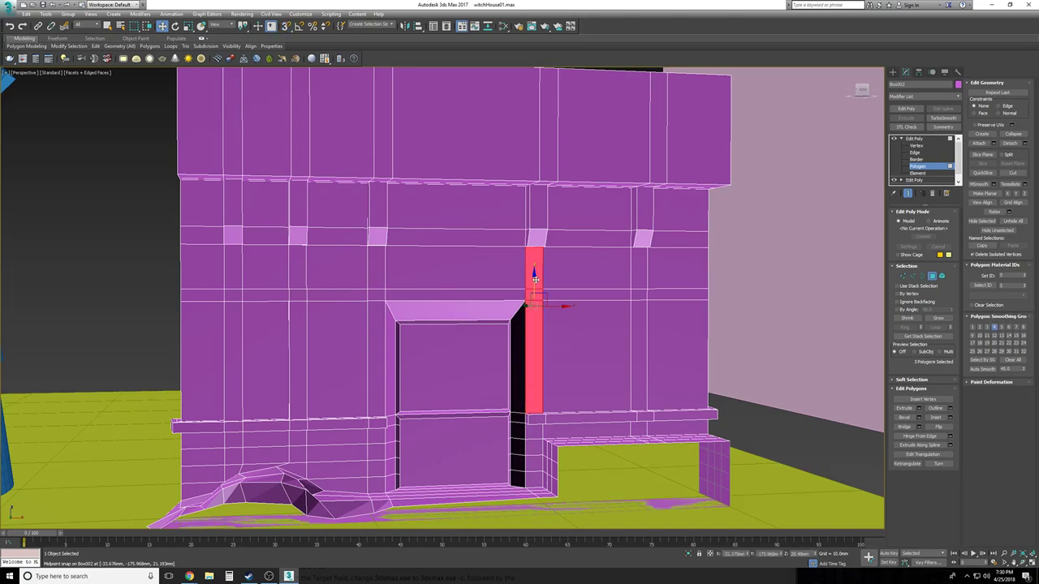
ctrl+click(370, 270)
ctrl+click(378, 341)
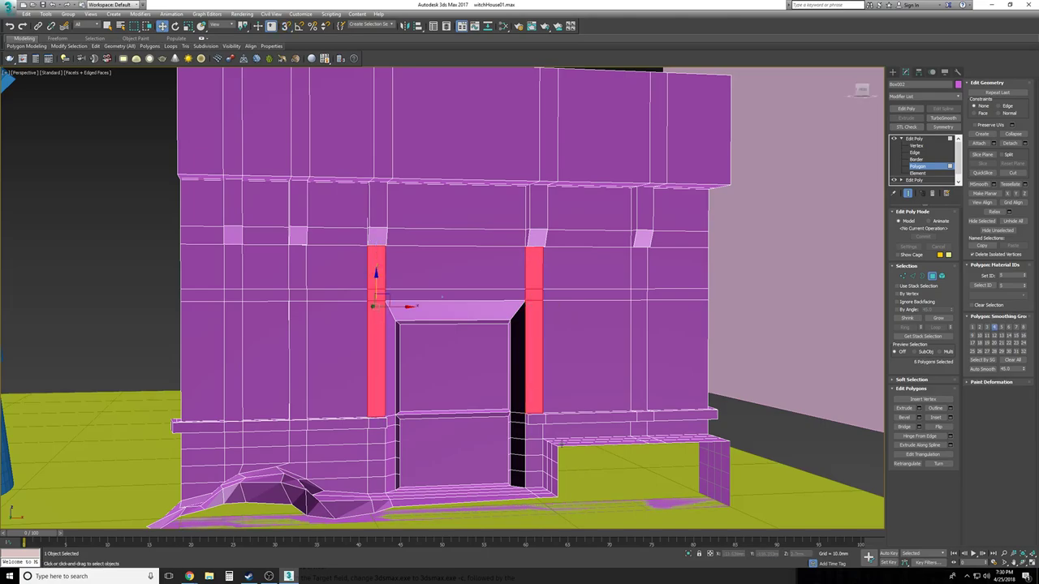
Add the vertical polygon strip below the bracket above the bench to the selection
scroll(446, 282, up, 2)
alt+middle_drag(561, 444, 629, 501)
alt+middle_drag(718, 357, 690, 274)
ctrl+click(686, 207)
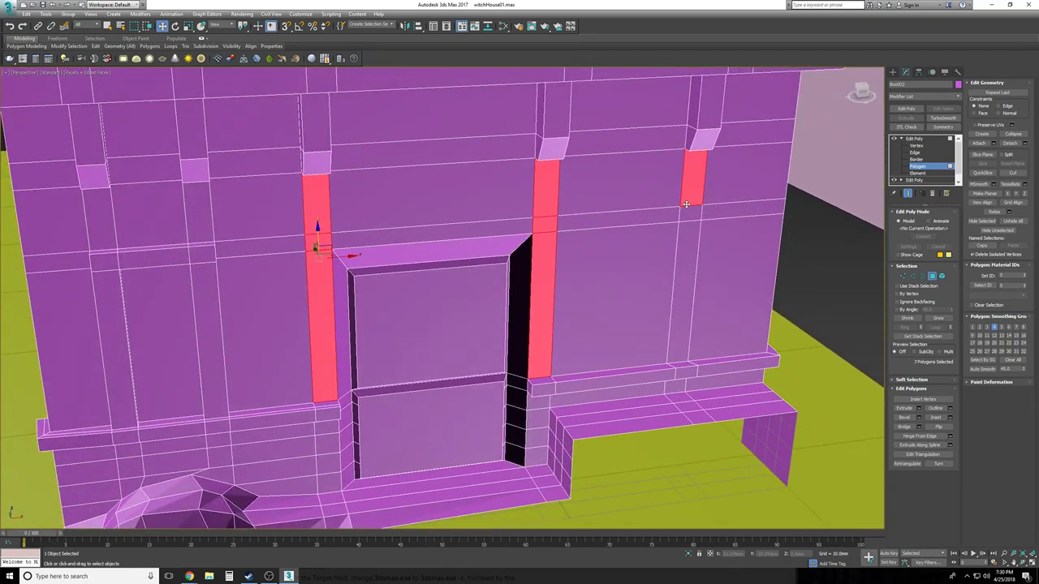
ctrl+click(675, 360)
Add the horizontal band above the door, except over the window, to the selection and start extruding the selected polygons
scroll(610, 310, down, 3)
alt+middle_drag(458, 329, 409, 231)
scroll(523, 274, up, 2)
ctrl+click(487, 210)
ctrl+click(333, 225)
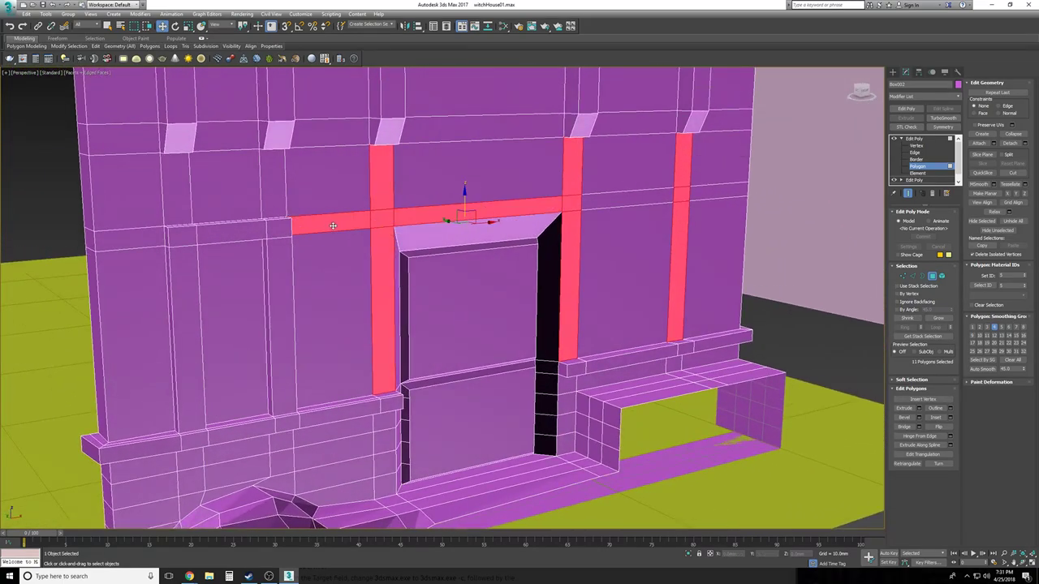
ctrl+click(627, 199)
ctrl+click(716, 192)
ctrl+click(124, 239)
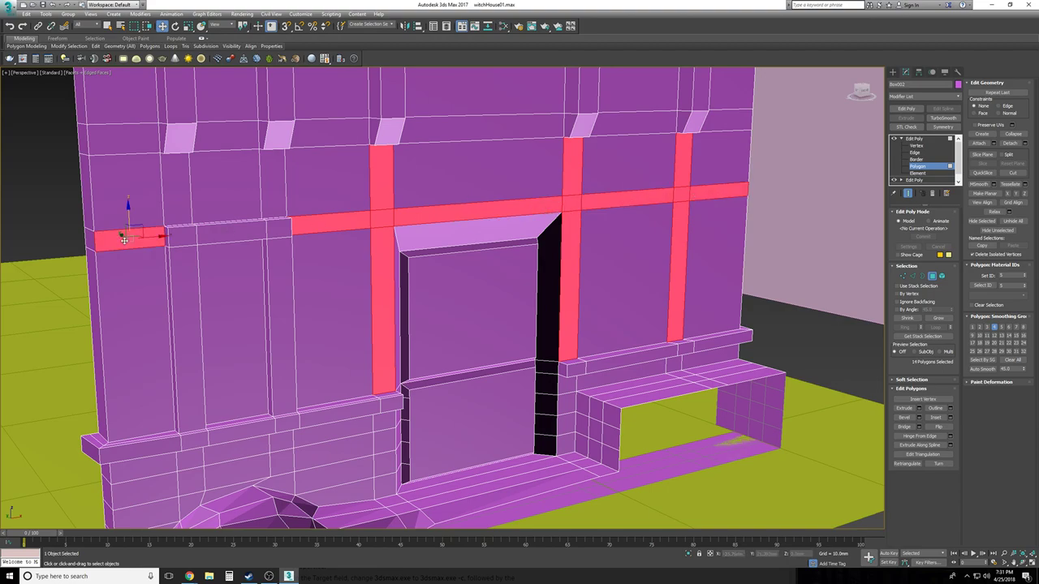
alt+middle_drag(662, 268, 1001, 416)
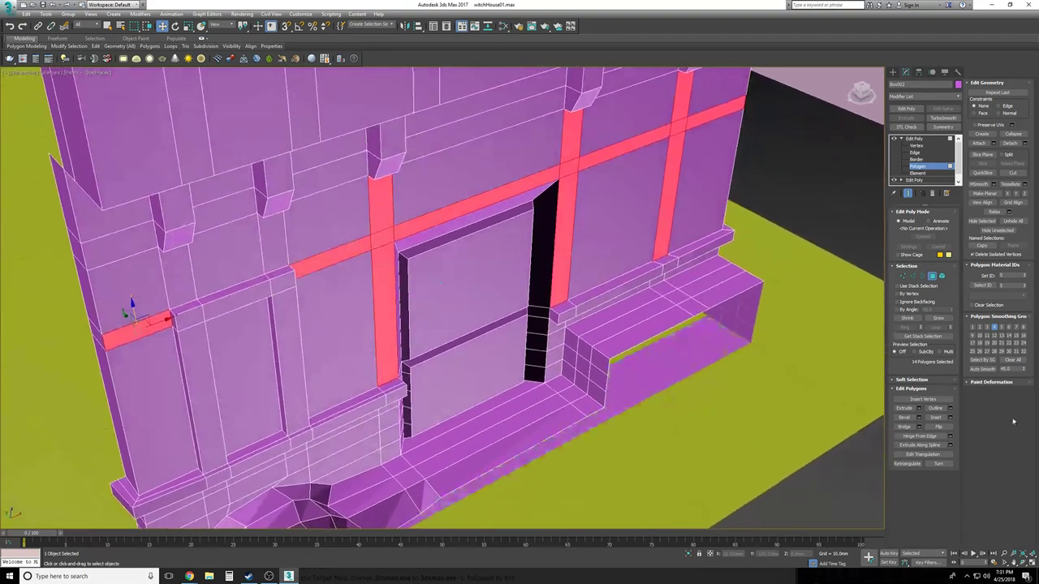
click(920, 409)
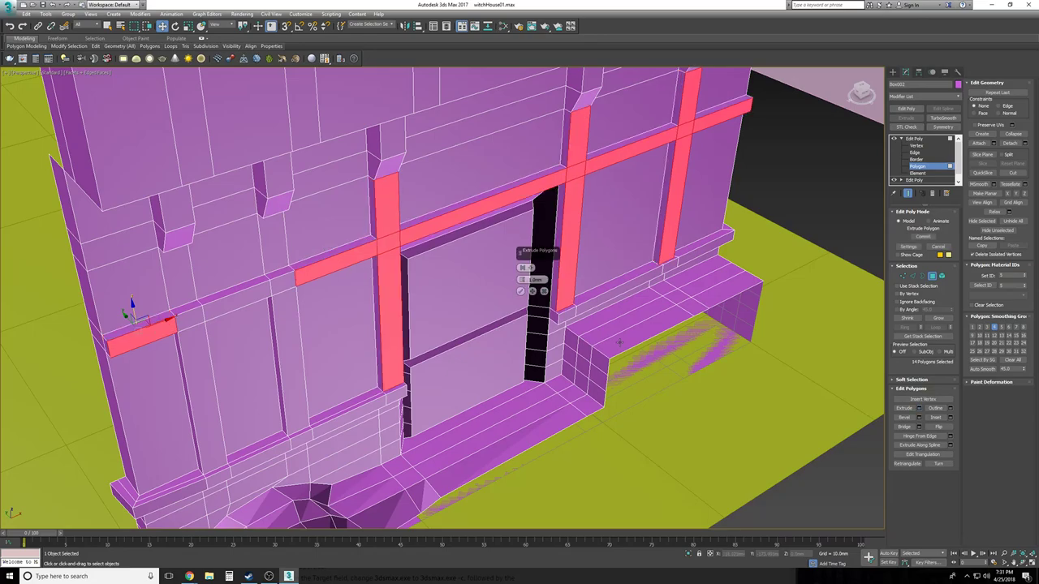
Extrude the selected vertical post and horizontal beam polygons outward from the wall around the door
alt+middle_drag(578, 285, 532, 291)
drag(521, 279, 521, 279)
alt+middle_drag(522, 283, 521, 282)
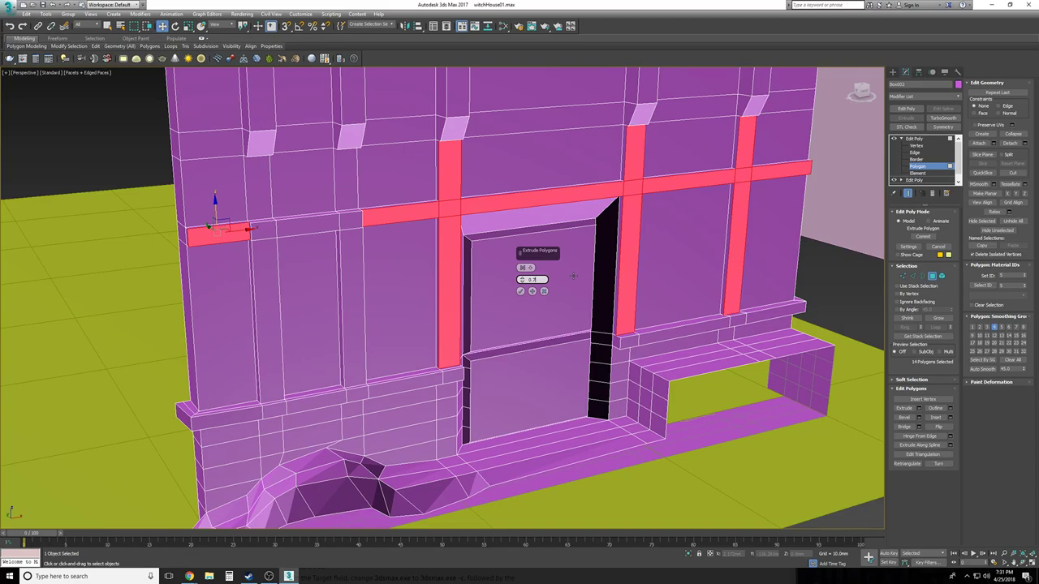
alt+middle_drag(573, 276, 398, 296)
click(521, 293)
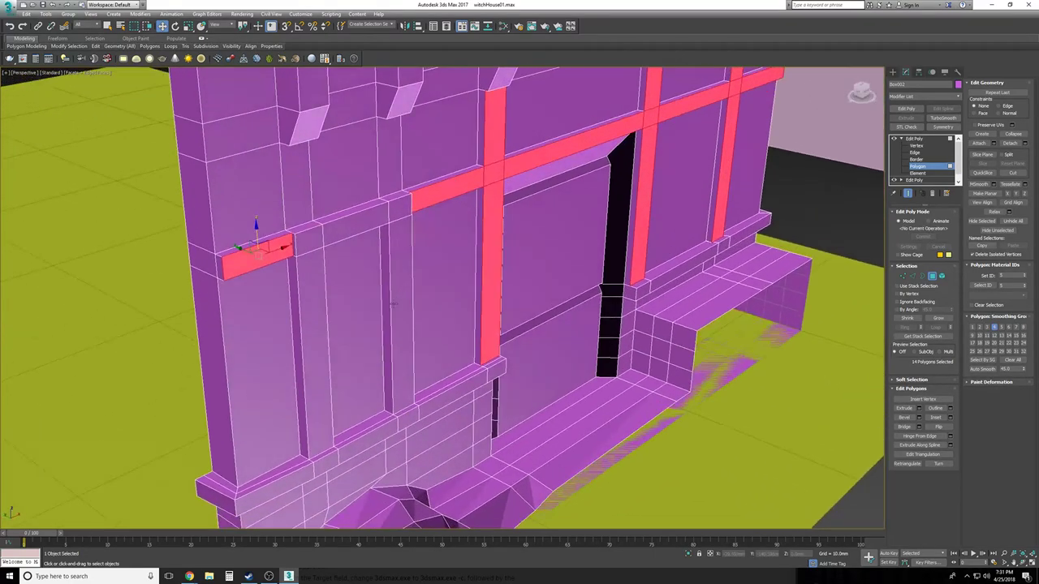
Select the five polygons forming the two posts and lintel left of the door and move them slightly outward
click(308, 242)
ctrl+click(313, 284)
ctrl+click(360, 227)
ctrl+click(394, 211)
ctrl+click(397, 288)
alt+middle_drag(368, 280, 365, 323)
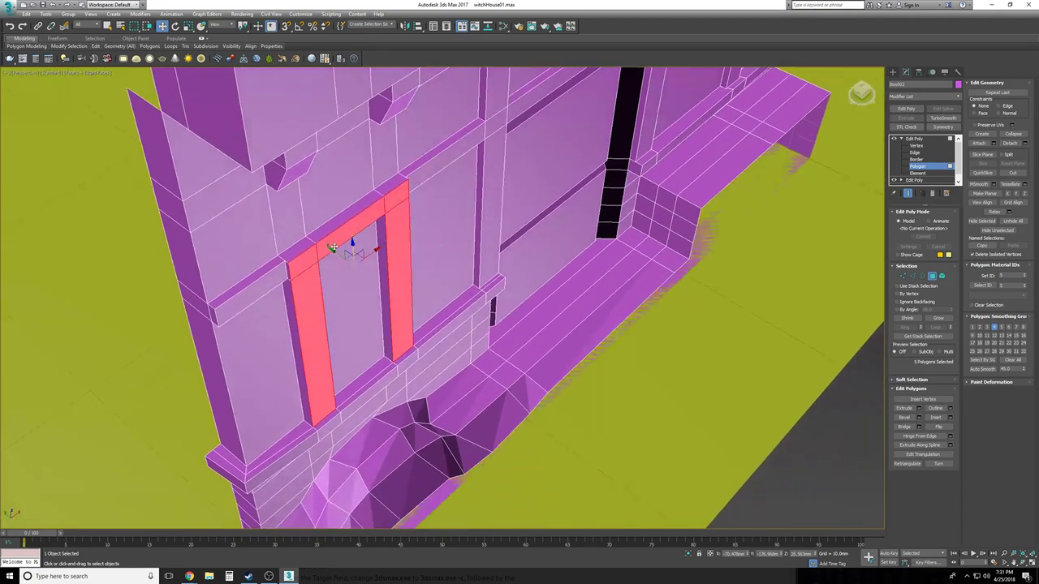
drag(333, 253, 337, 254)
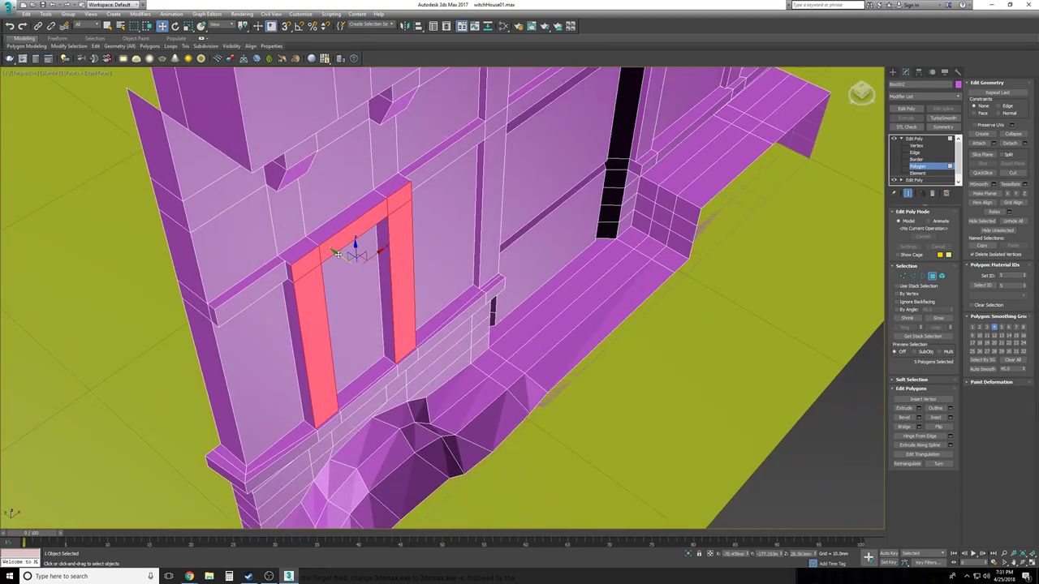
drag(378, 306, 450, 372)
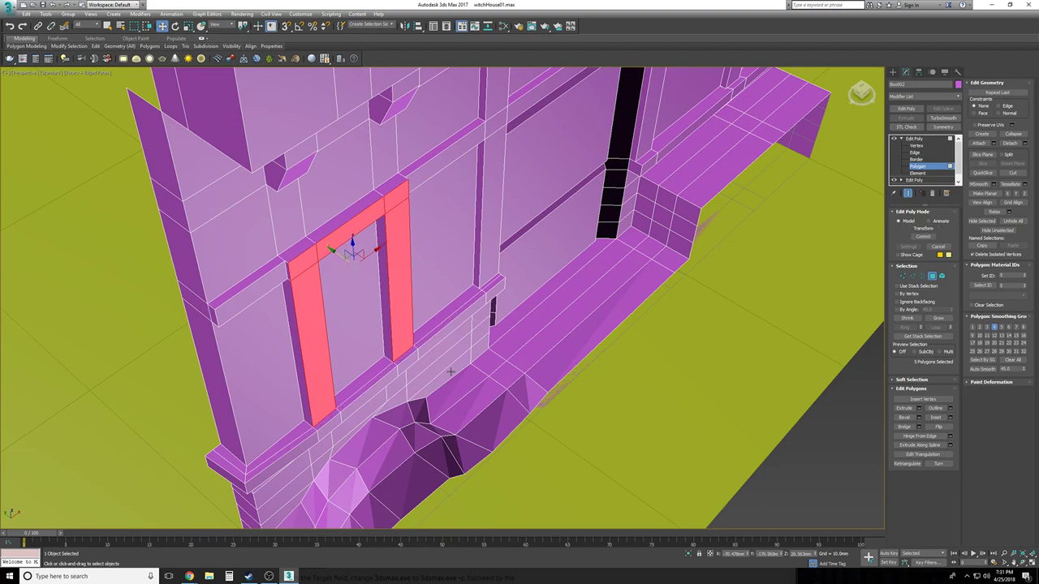
click(917, 146)
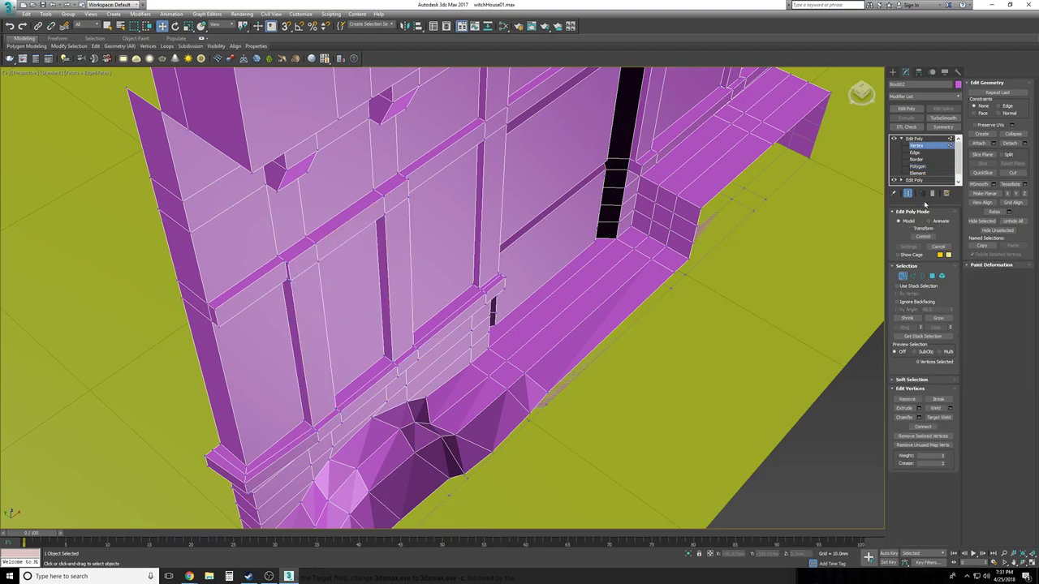
click(938, 166)
drag(337, 255, 340, 259)
alt+middle_drag(454, 446, 431, 430)
Set the vertex constraint to Edge and adjust the wall ledge's vertices along their edges
key(1)
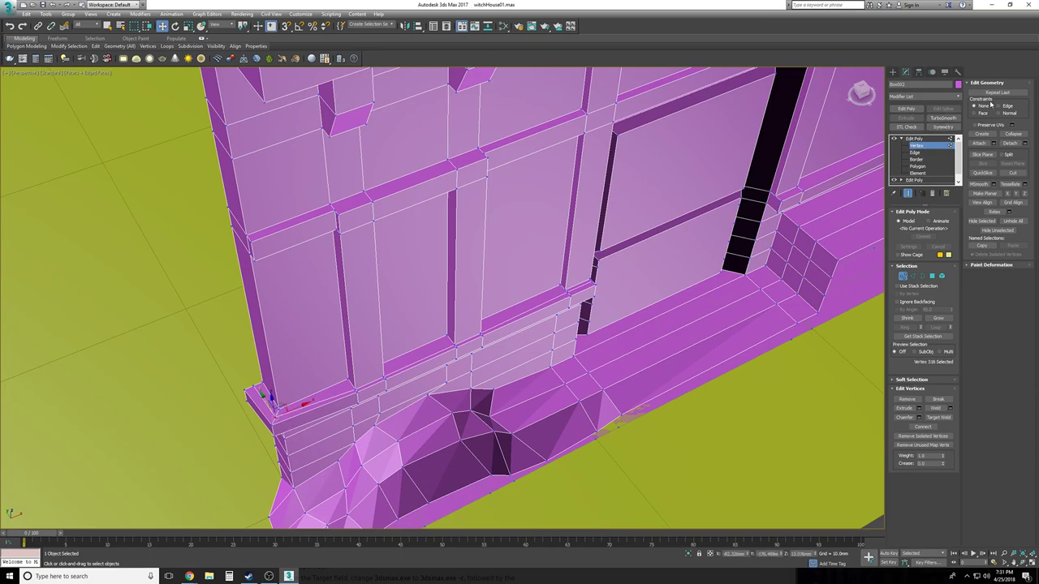
drag(281, 404, 261, 383)
click(254, 387)
alt+middle_drag(568, 341, 466, 390)
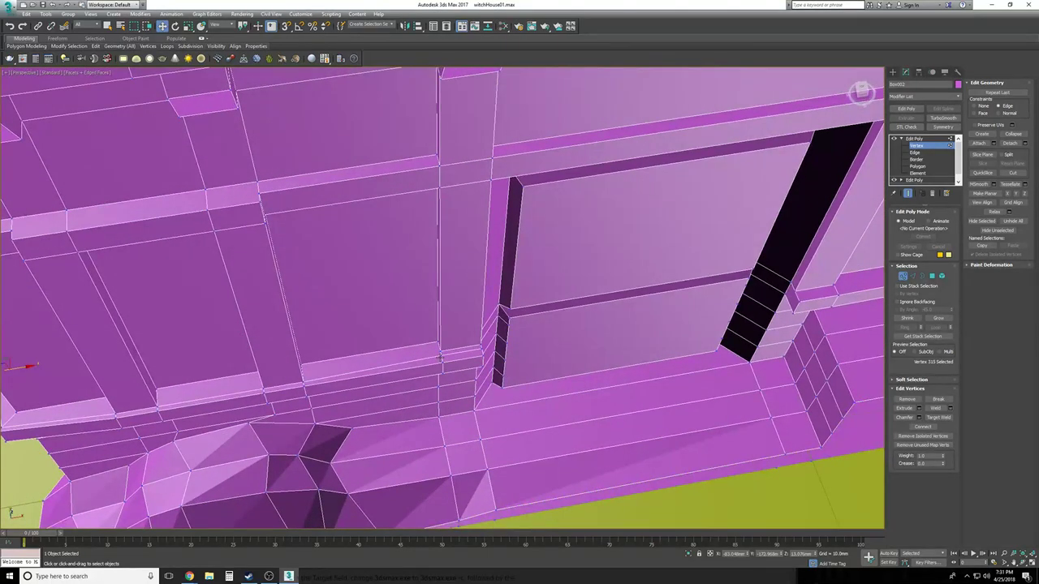
scroll(498, 370, up, 2)
alt+middle_drag(555, 399, 471, 409)
drag(492, 411, 474, 417)
click(524, 460)
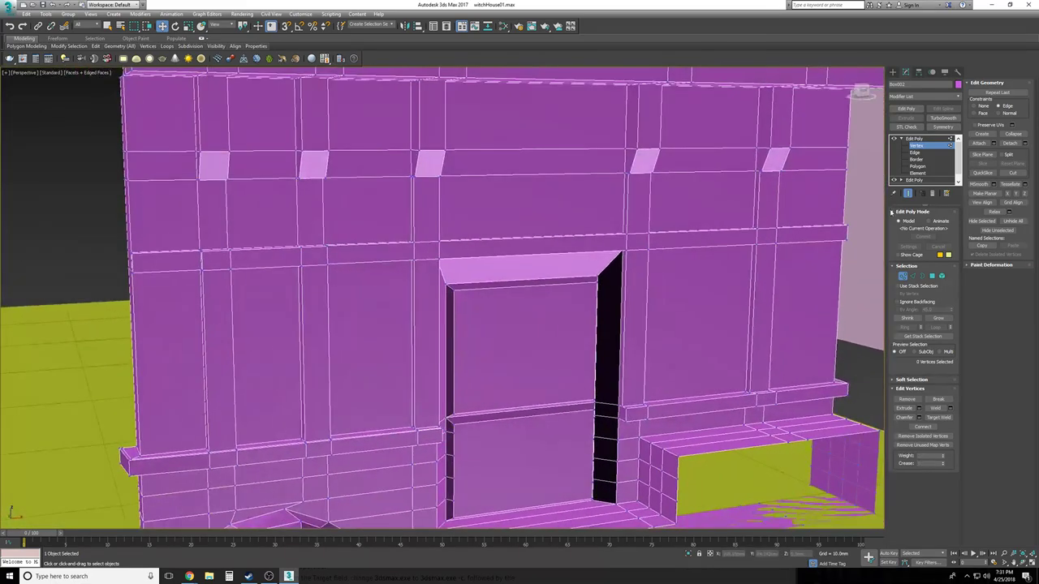
Leave vertex editing, deselect the house and turn off the edged-faces display
click(915, 139)
click(901, 139)
alt+middle_drag(327, 204, 98, 234)
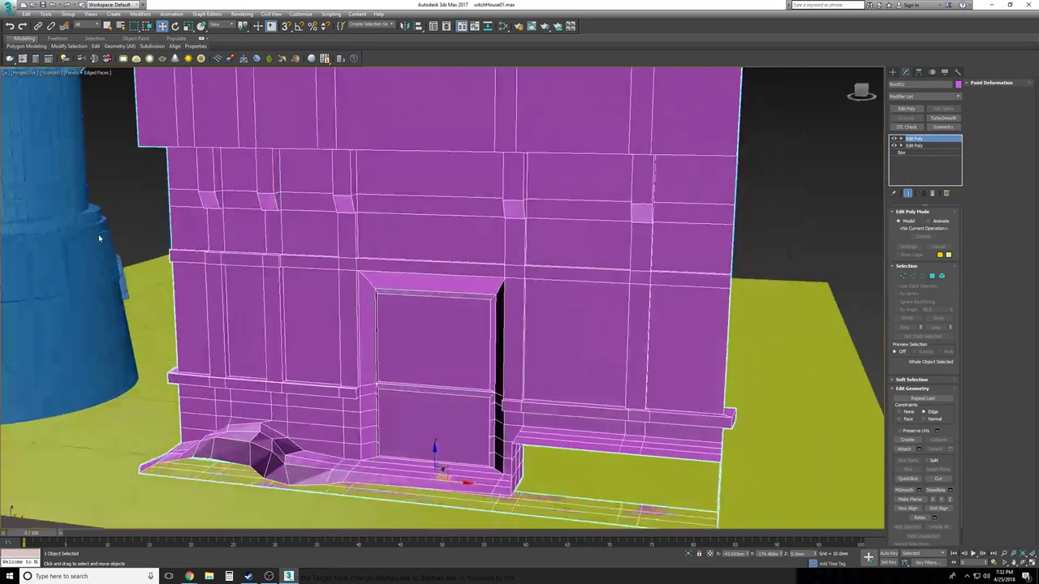
click(136, 228)
key(F4)
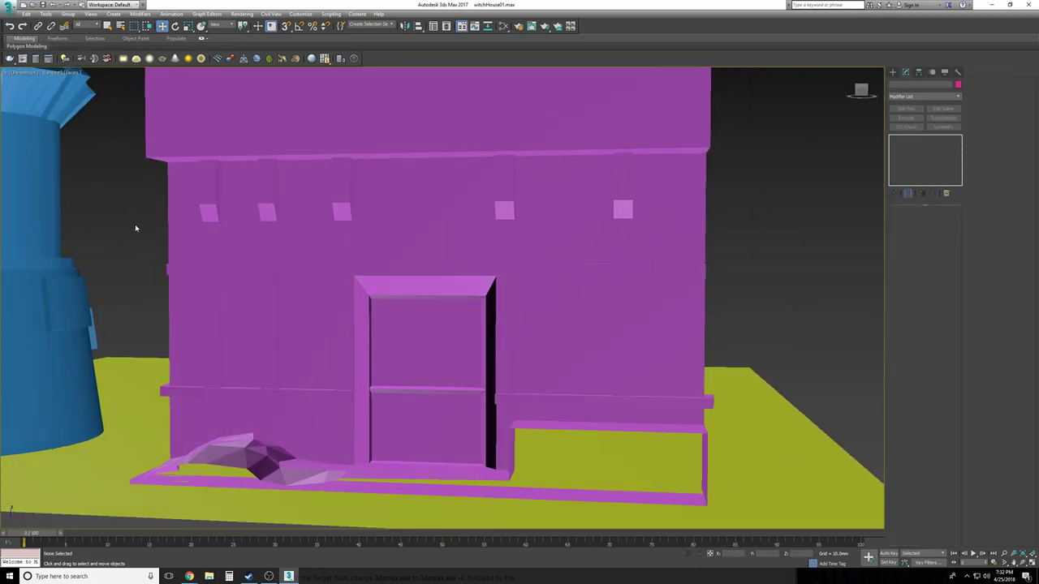
Change the house's object color to grey
click(502, 238)
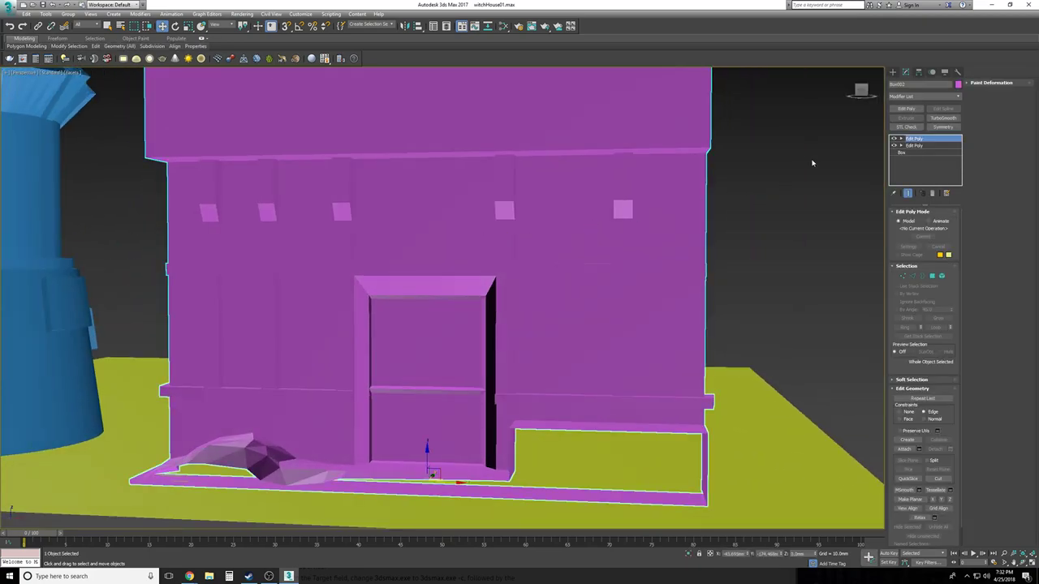
click(958, 84)
click(483, 314)
click(560, 340)
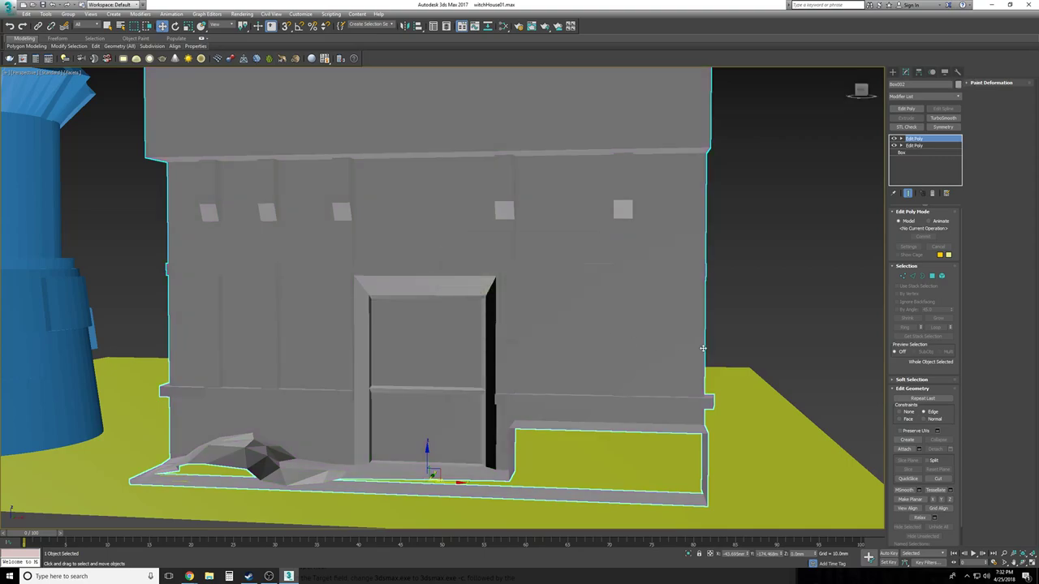
Change the house's object color to dark blue and deselect it to check the look
click(957, 84)
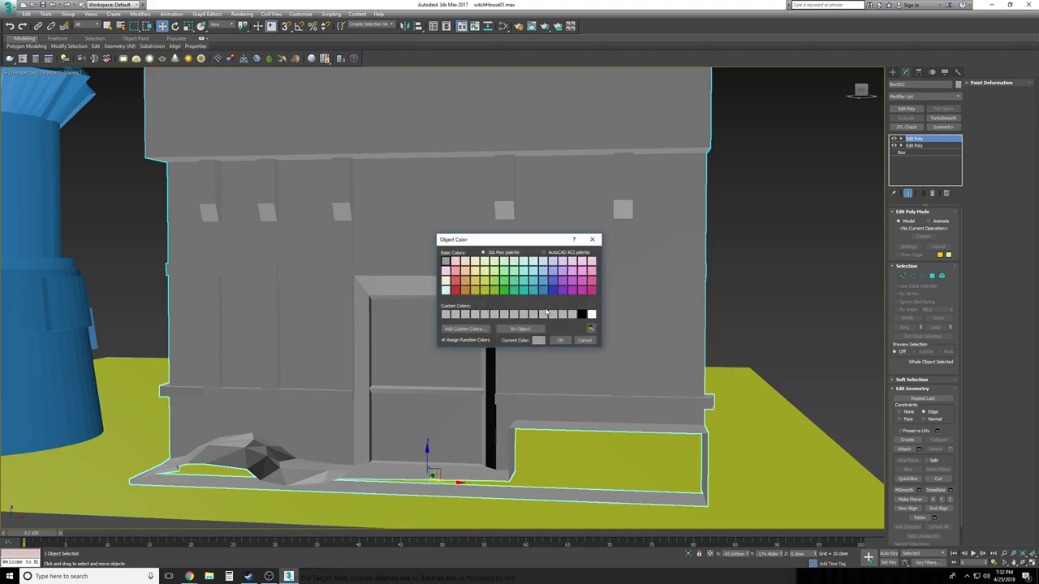
click(552, 290)
click(560, 340)
click(790, 292)
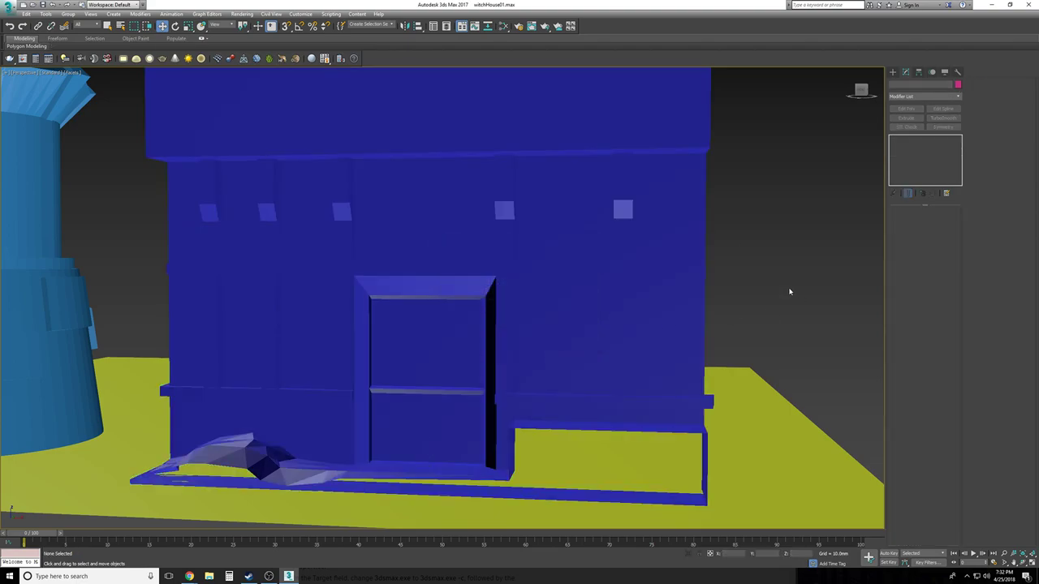
alt+middle_drag(789, 291, 644, 279)
Recolor the house bright green and deselect it to check its shading
click(644, 278)
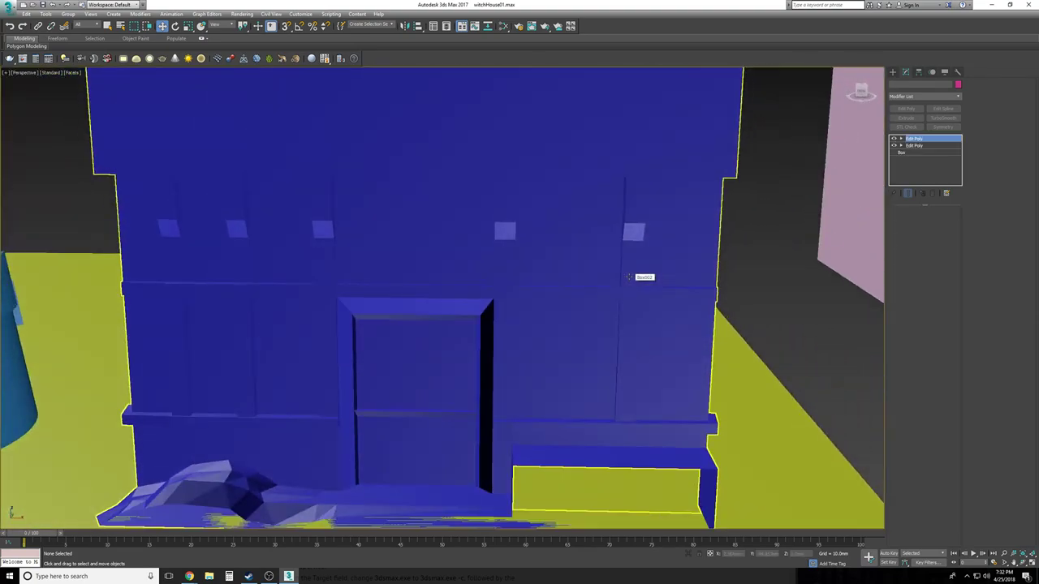
click(959, 83)
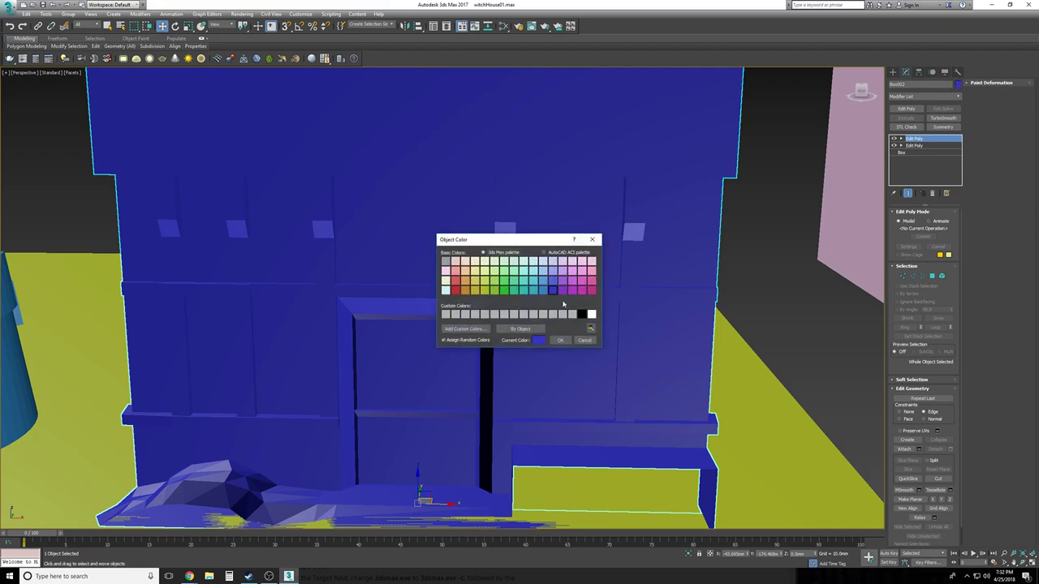
click(506, 290)
click(565, 344)
click(790, 297)
alt+middle_drag(790, 297, 789, 297)
Turn the edged-faces display back on and set the house's object color to sea green
key(F4)
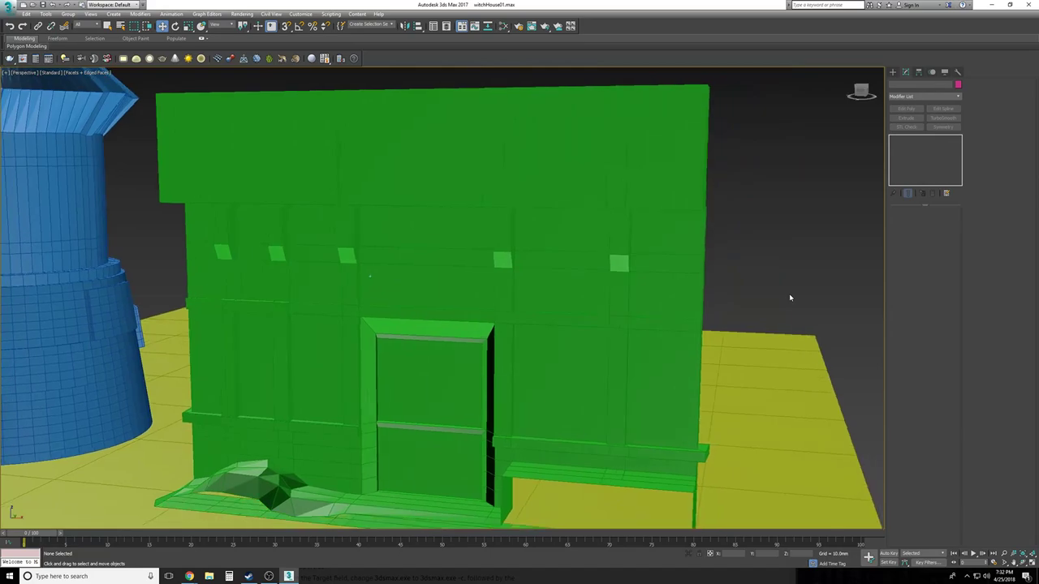
click(701, 295)
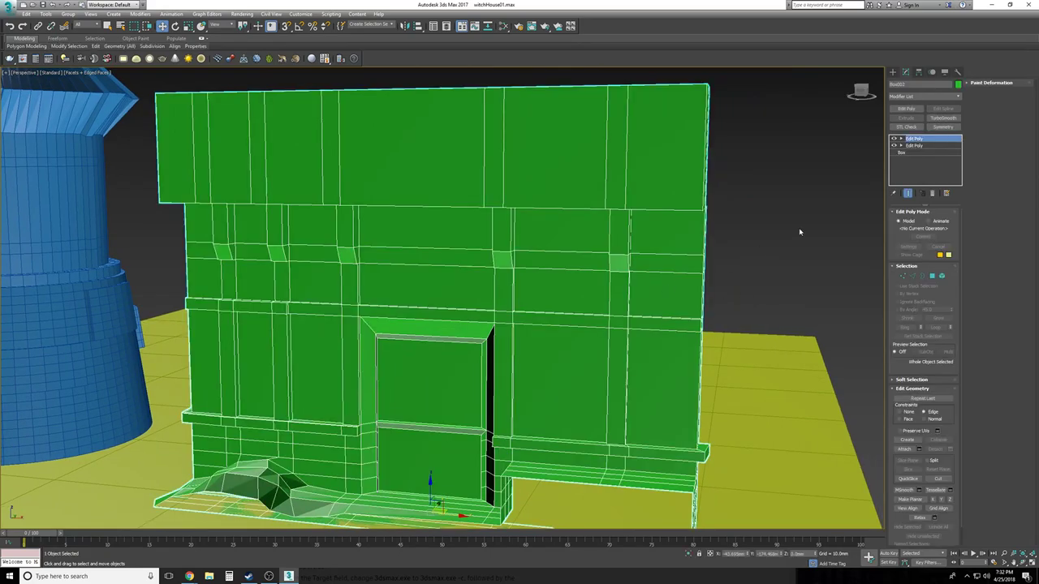
click(959, 85)
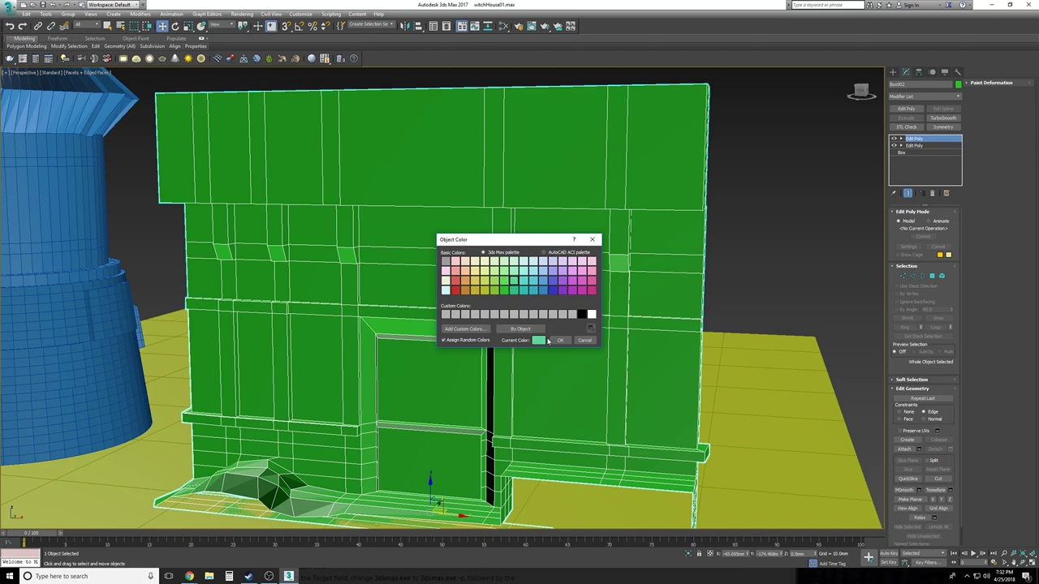
click(558, 340)
click(789, 255)
alt+middle_drag(789, 255, 756, 256)
Select the five narrow vertical strips on the front of the overhanging upper wall, extrude them outward and clear the selection
click(673, 234)
click(896, 139)
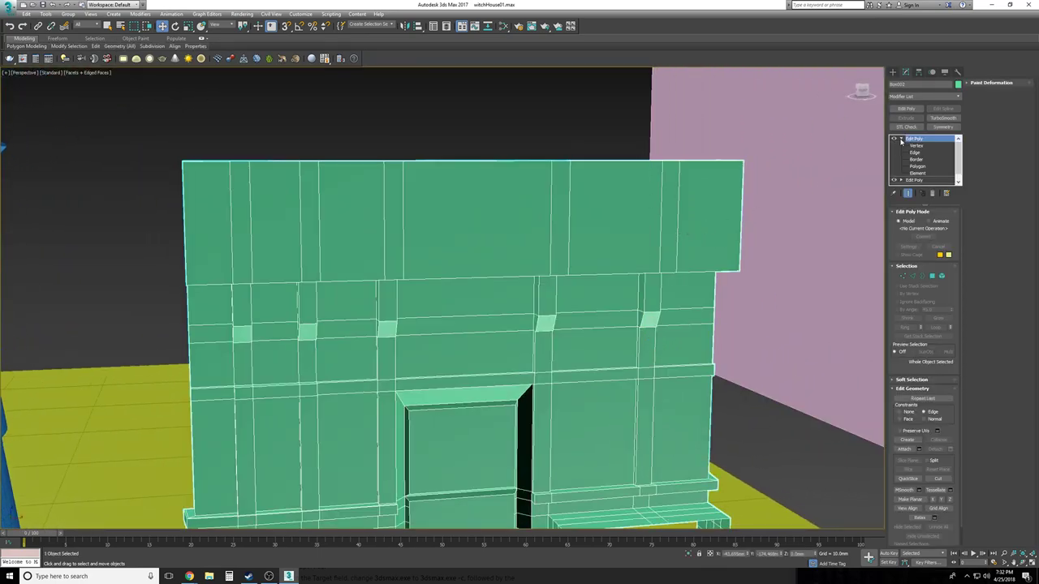
click(916, 166)
click(676, 197)
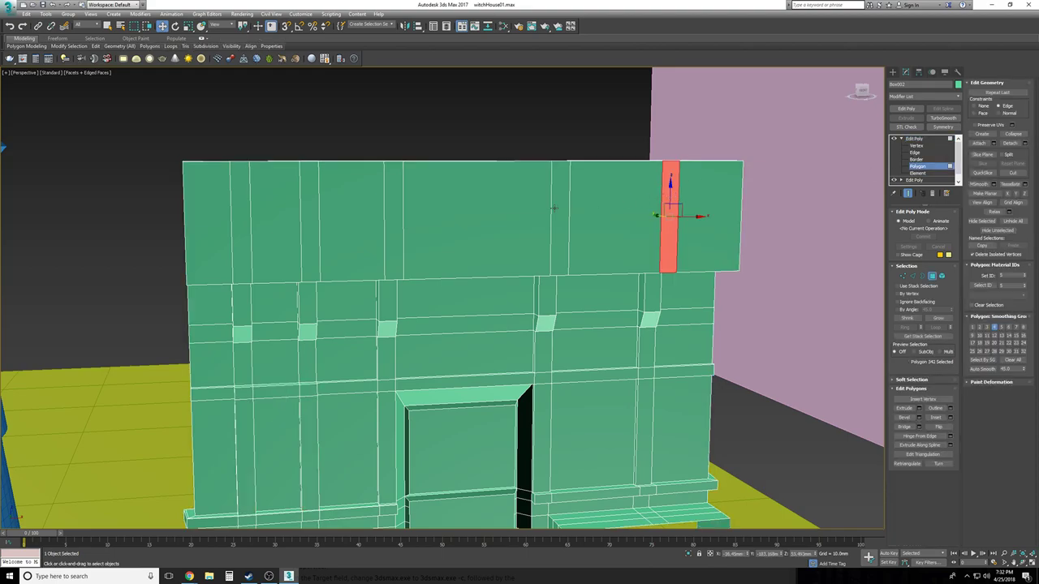
ctrl+click(559, 209)
ctrl+click(389, 221)
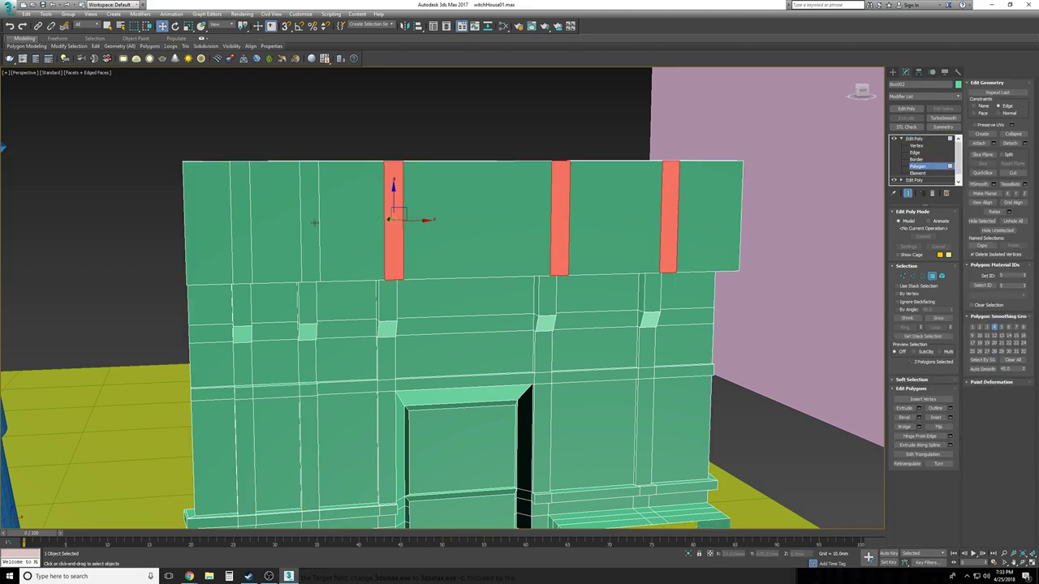
ctrl+click(314, 222)
ctrl+click(250, 229)
alt+middle_drag(250, 229, 932, 418)
click(919, 409)
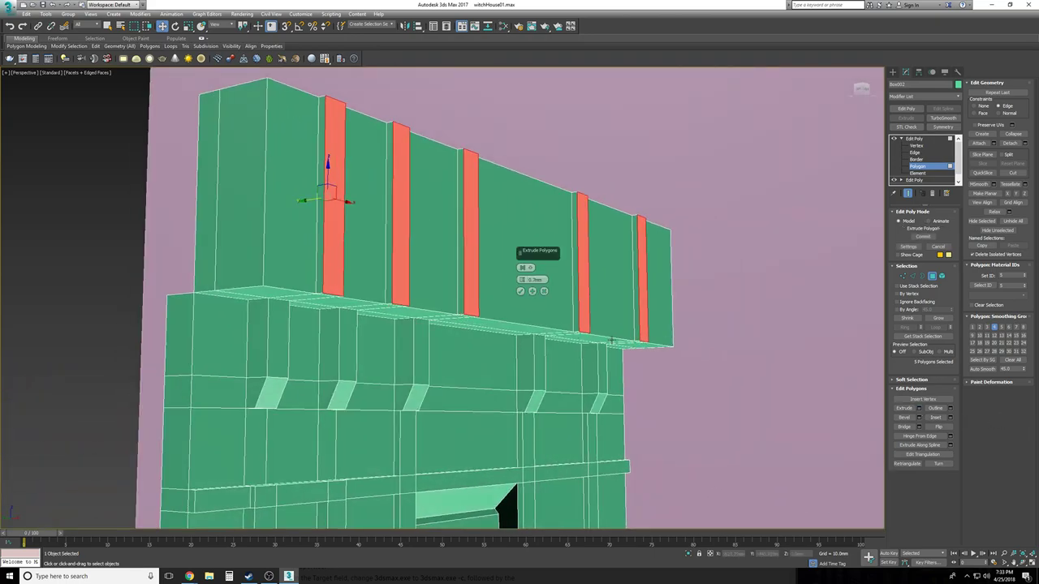
click(521, 291)
scroll(519, 294, down, 6)
alt+middle_drag(517, 294, 284, 340)
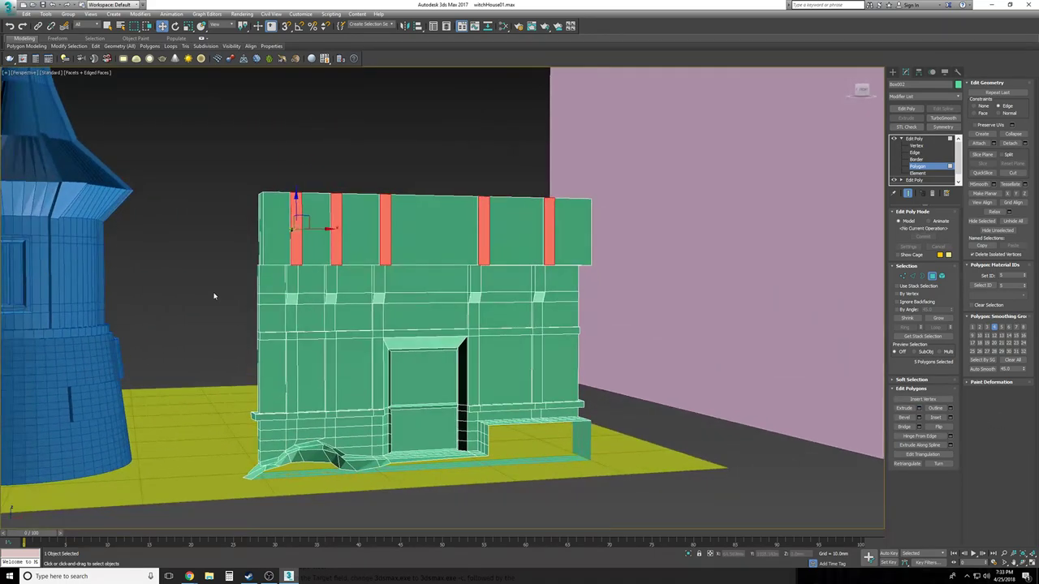
click(214, 296)
Extrude the two narrow wall polygons directly beneath the two leftmost brackets
scroll(215, 294, up, 10)
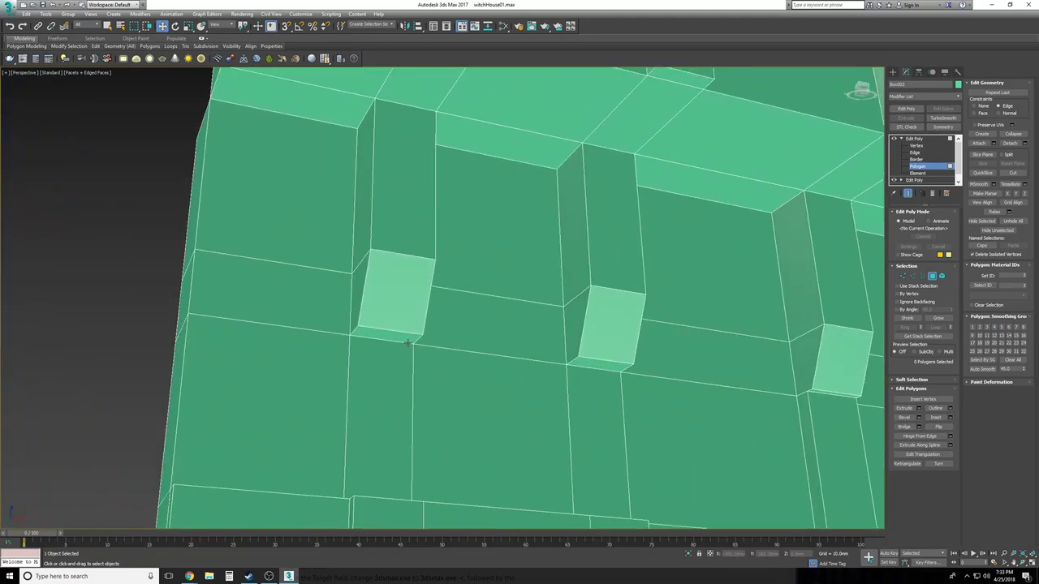
scroll(407, 343, down, 6)
scroll(407, 343, up, 5)
alt+middle_drag(408, 343, 408, 343)
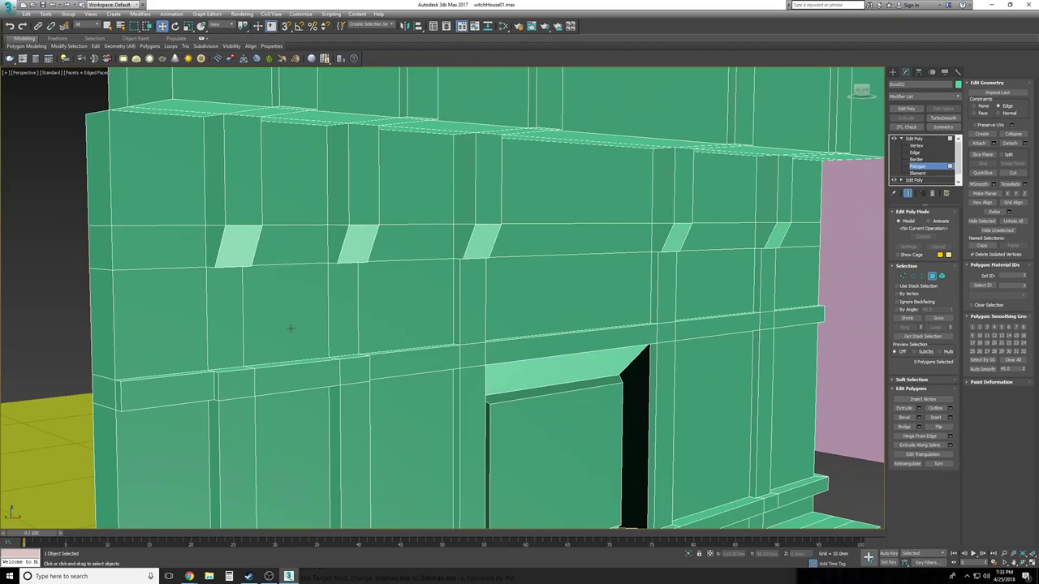
alt+middle_drag(495, 280, 492, 314)
click(212, 310)
ctrl+click(336, 299)
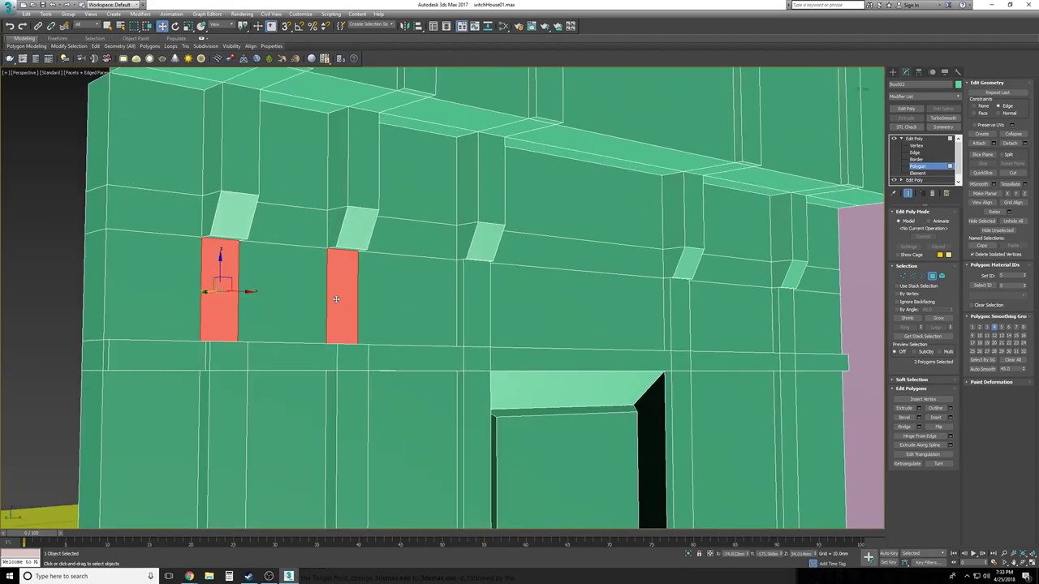
click(920, 417)
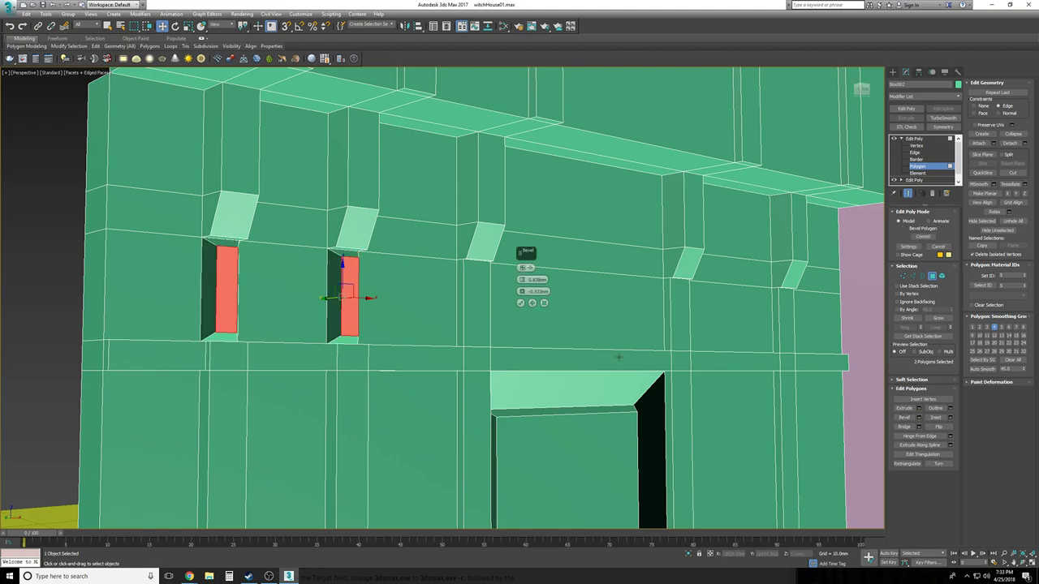
click(544, 303)
click(919, 409)
alt+middle_drag(497, 310, 589, 308)
click(522, 292)
Examine the leftmost bracket's underside polygon and how the brackets meet the extruded strips below
scroll(487, 276, up, 4)
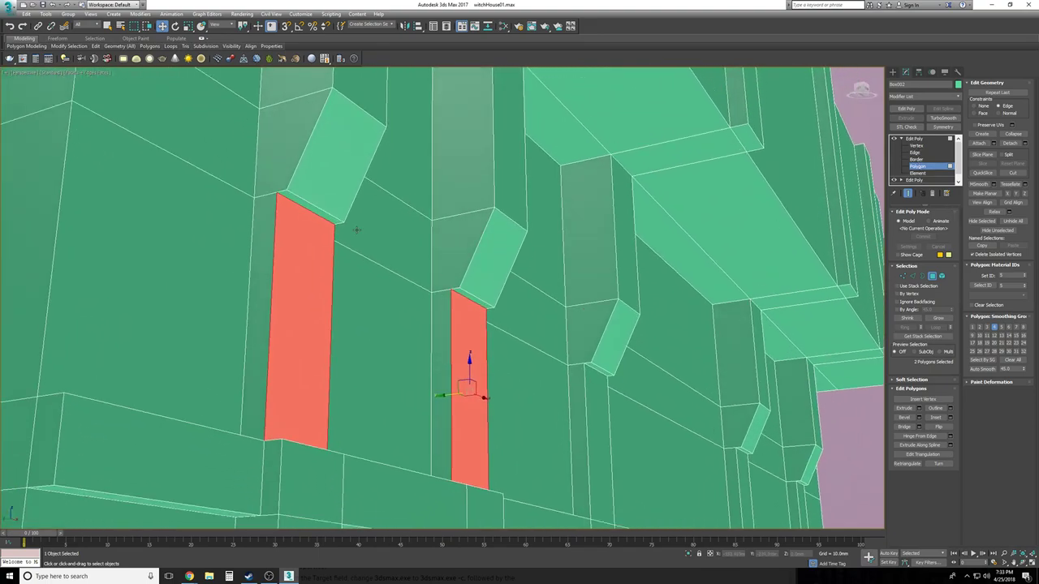
click(323, 212)
scroll(323, 212, up, 1)
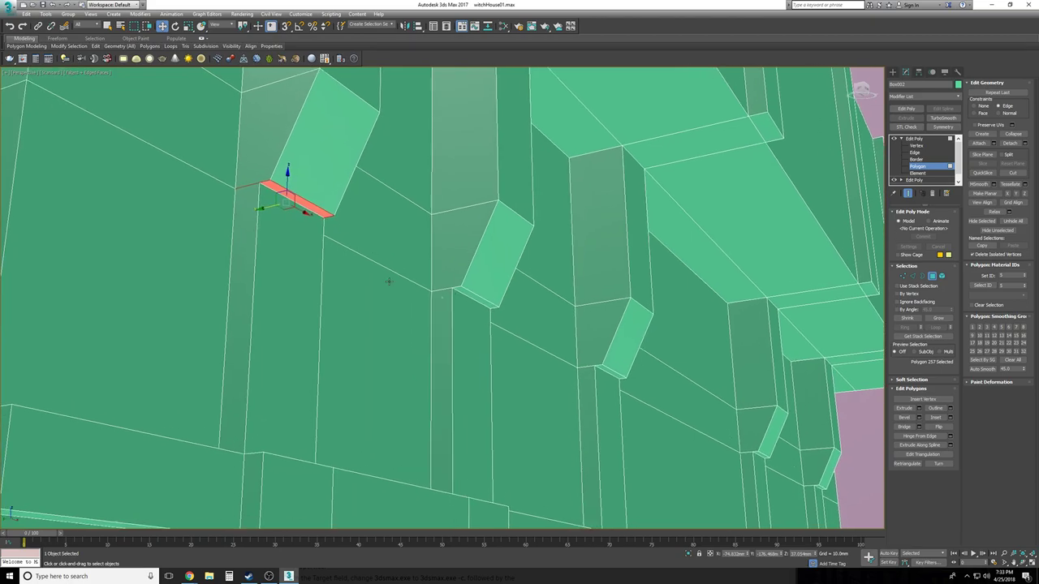
middle_drag(313, 242, 389, 281)
scroll(388, 282, up, 3)
scroll(389, 282, down, 8)
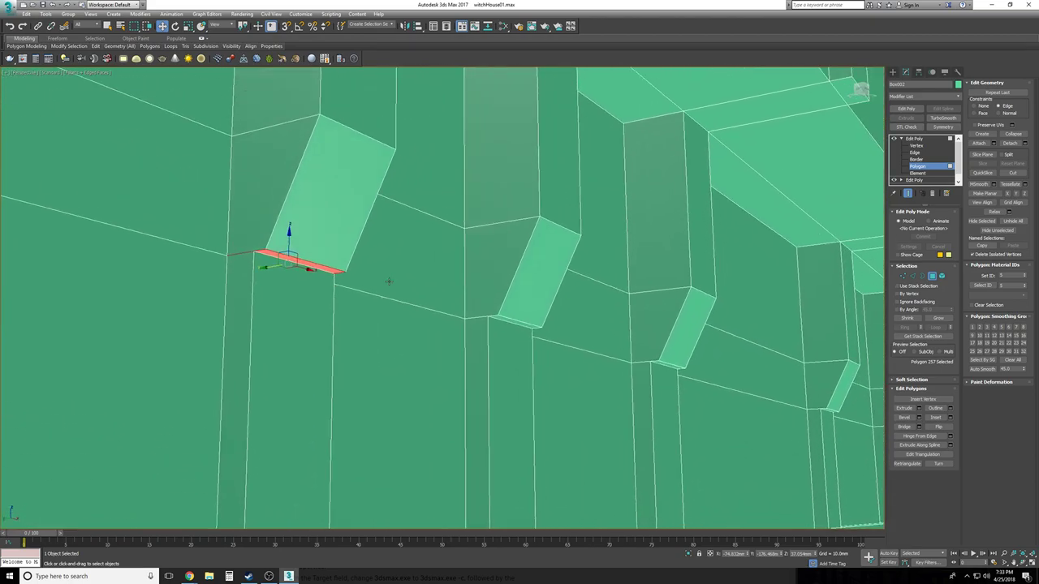
click(100, 271)
scroll(102, 272, up, 2)
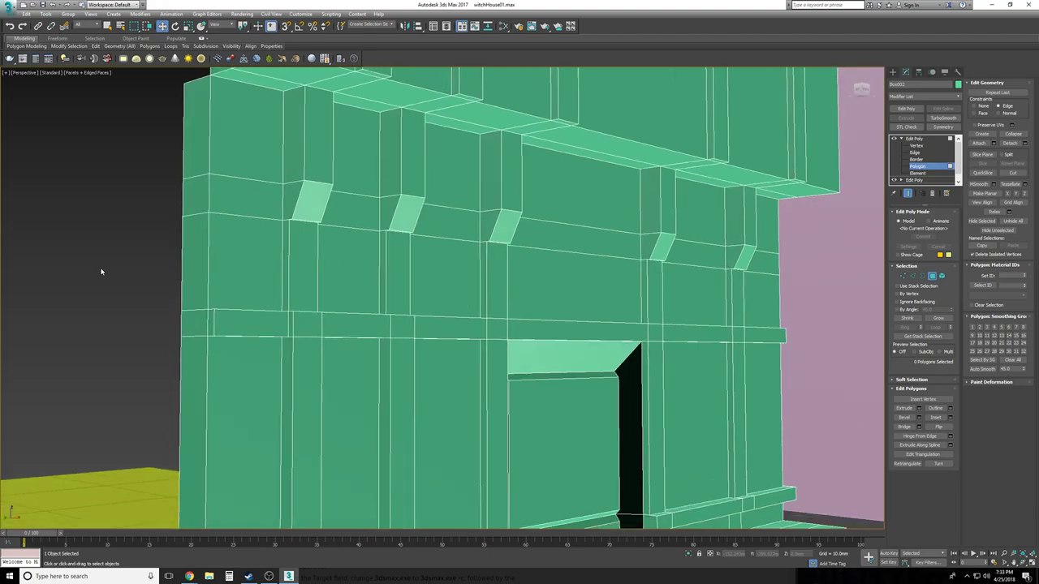
scroll(102, 272, down, 1)
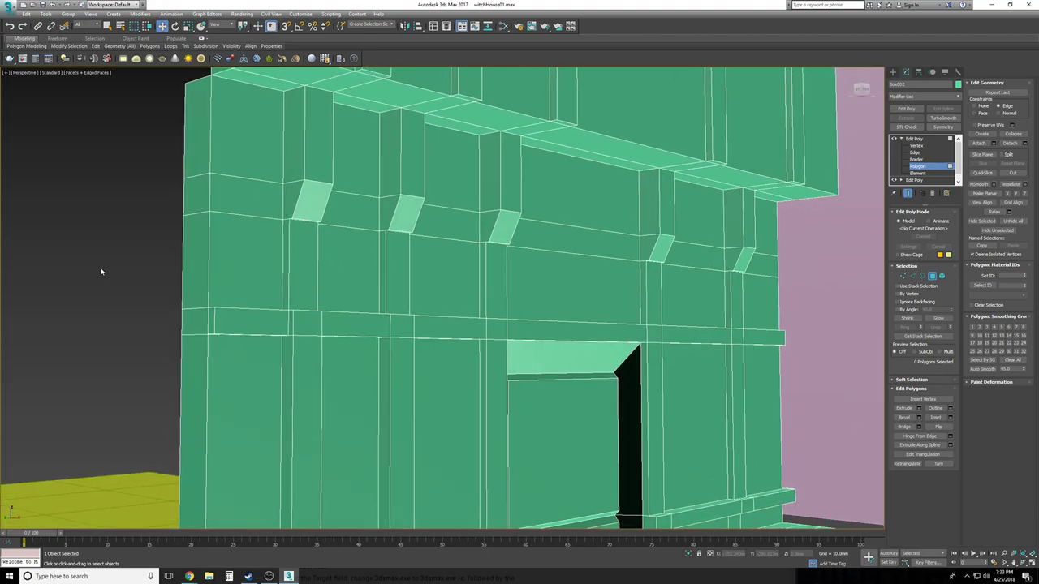
scroll(101, 272, down, 6)
alt+middle_drag(101, 272, 278, 314)
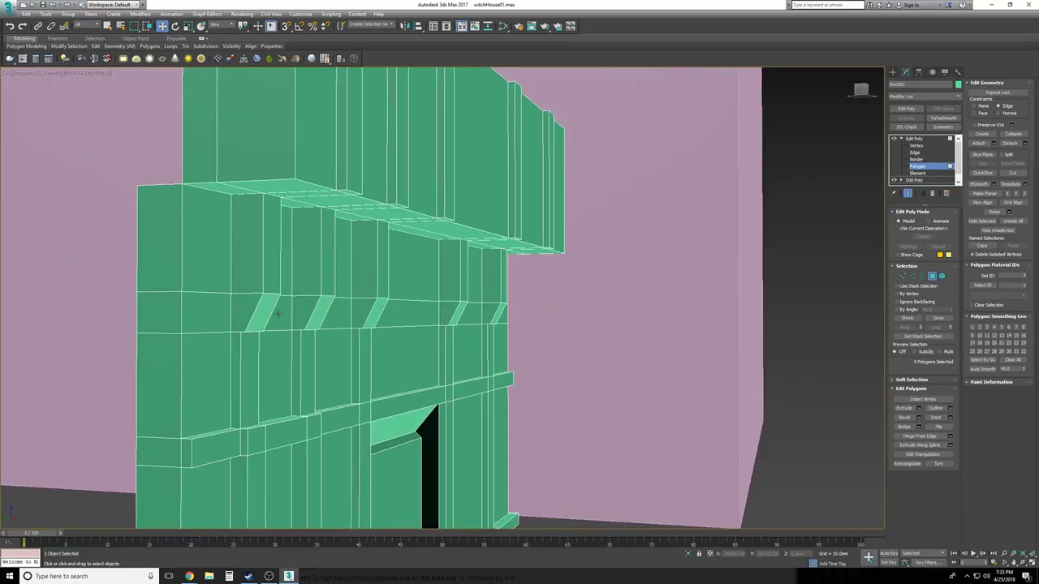
With constraints set to None, move the front vertices of all five brackets farther outward from the wall and clear the selection
scroll(277, 315, up, 2)
click(212, 323)
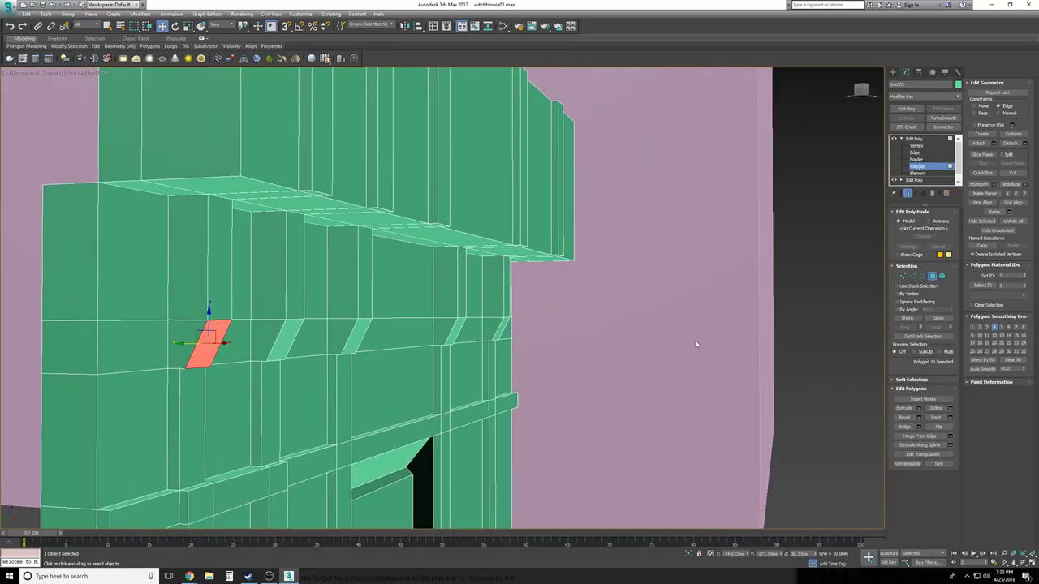
click(924, 146)
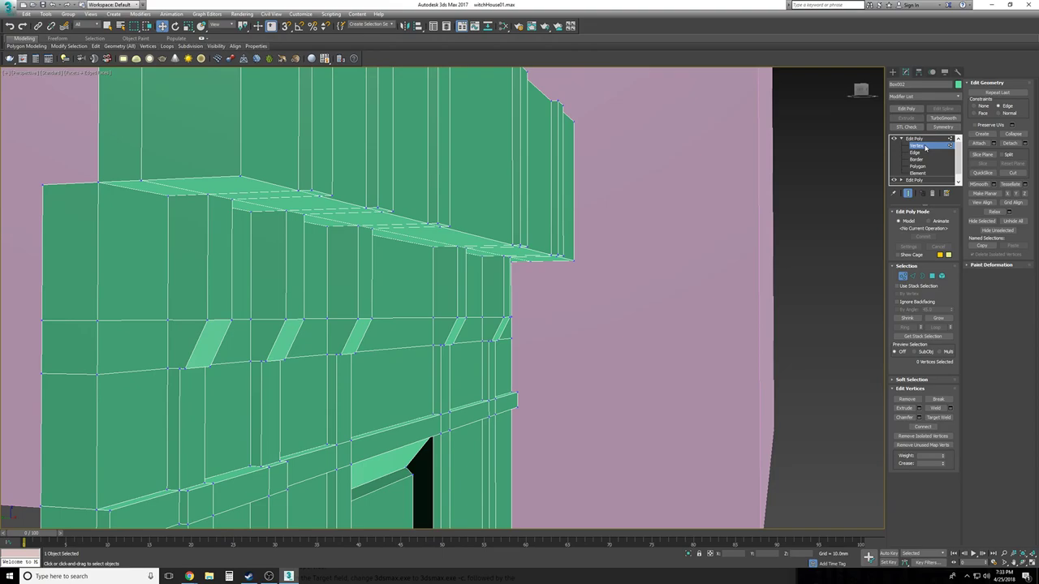
key(l)
scroll(451, 476, up, 3)
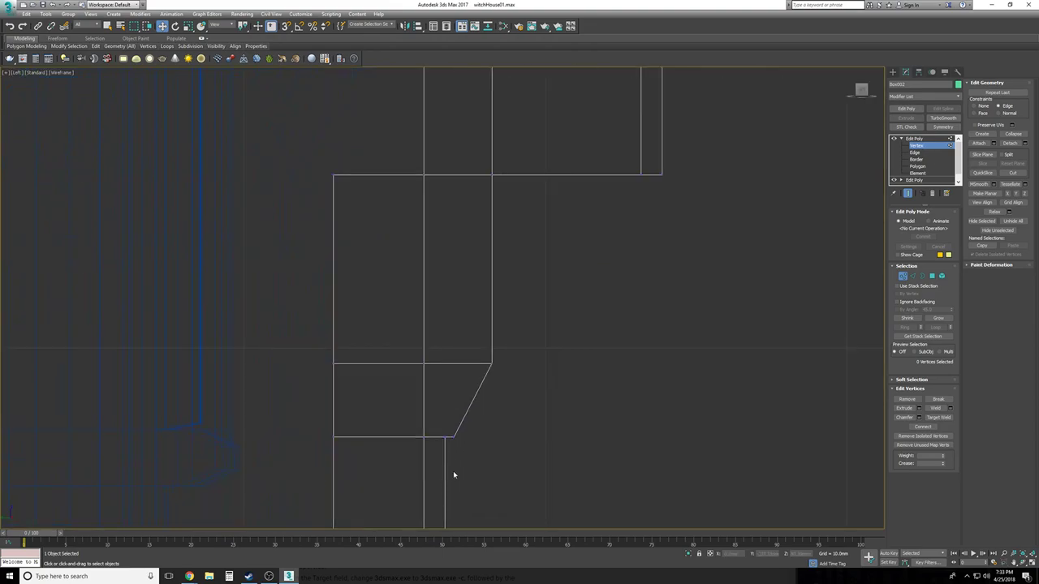
drag(453, 264, 453, 265)
scroll(507, 460, down, 2)
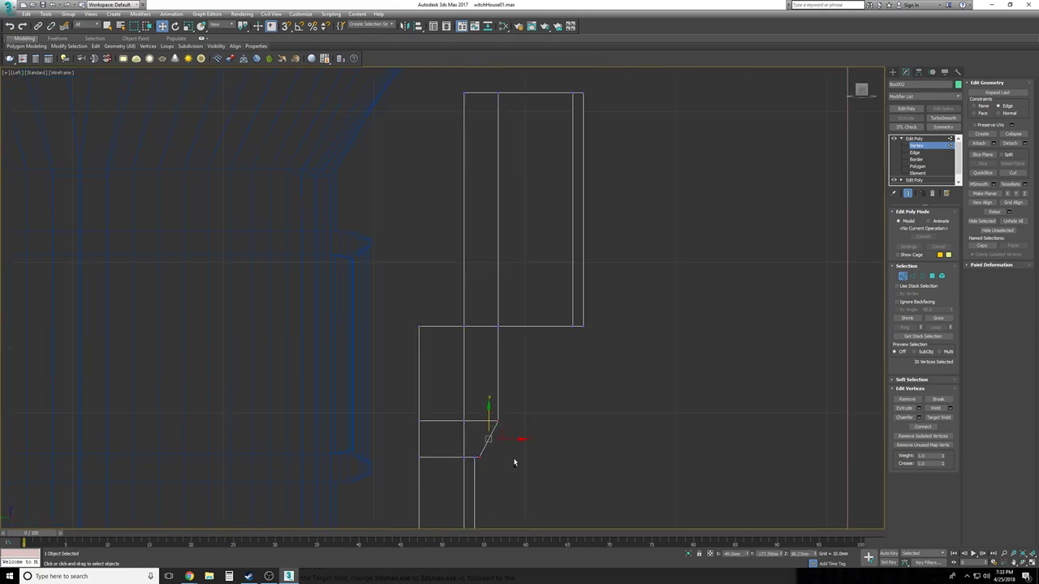
key(p)
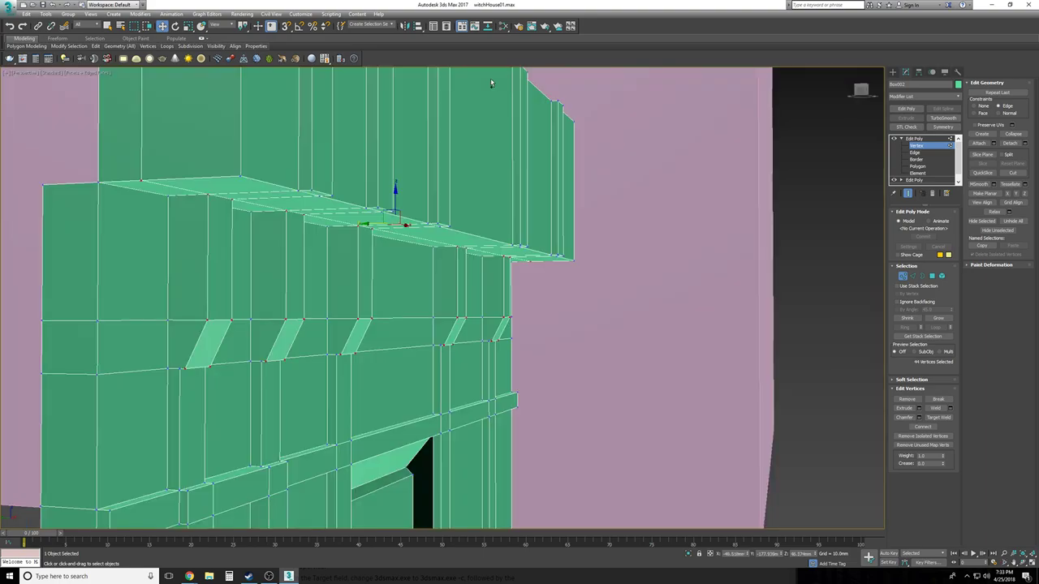
scroll(491, 83, up, 3)
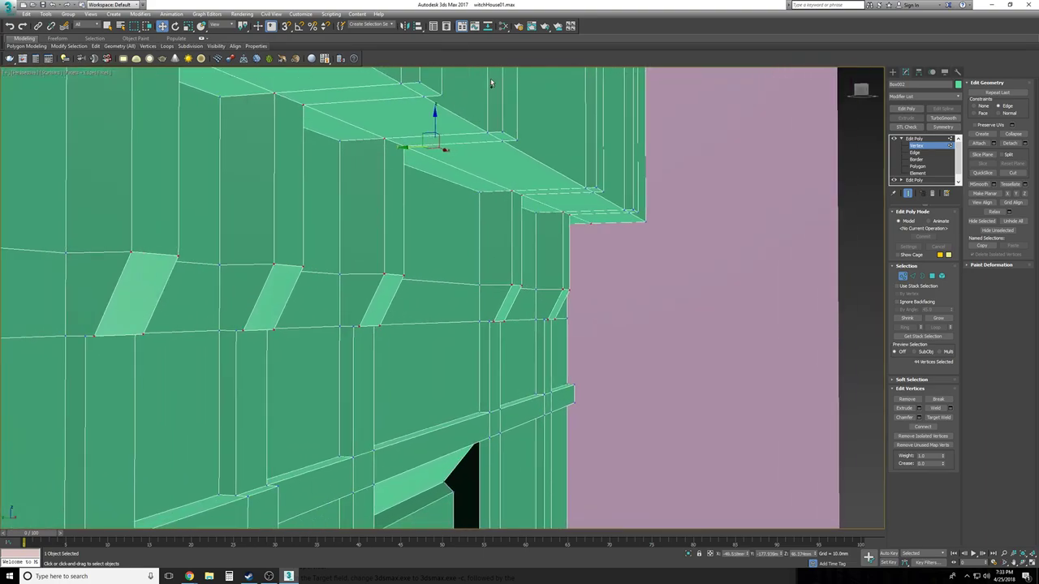
drag(411, 161, 718, 186)
key(ctrl+z)
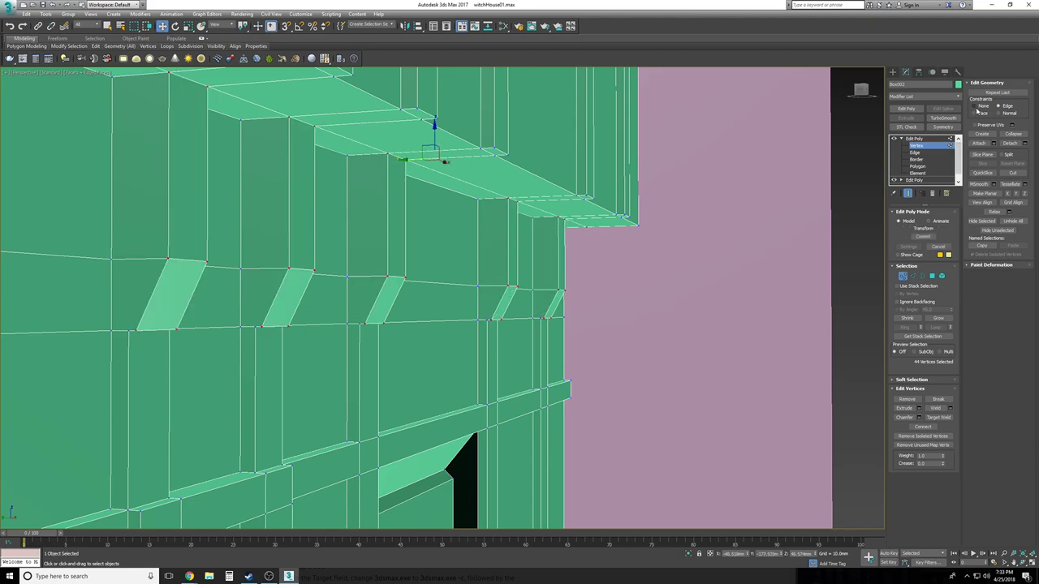
alt+middle_drag(479, 330, 388, 262)
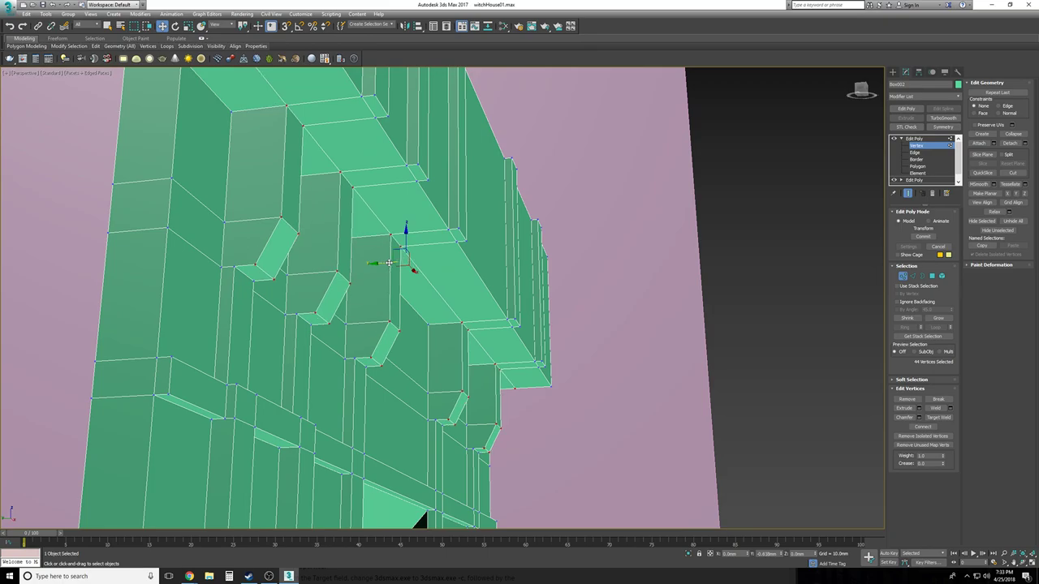
scroll(389, 263, down, 5)
alt+middle_drag(614, 319, 758, 343)
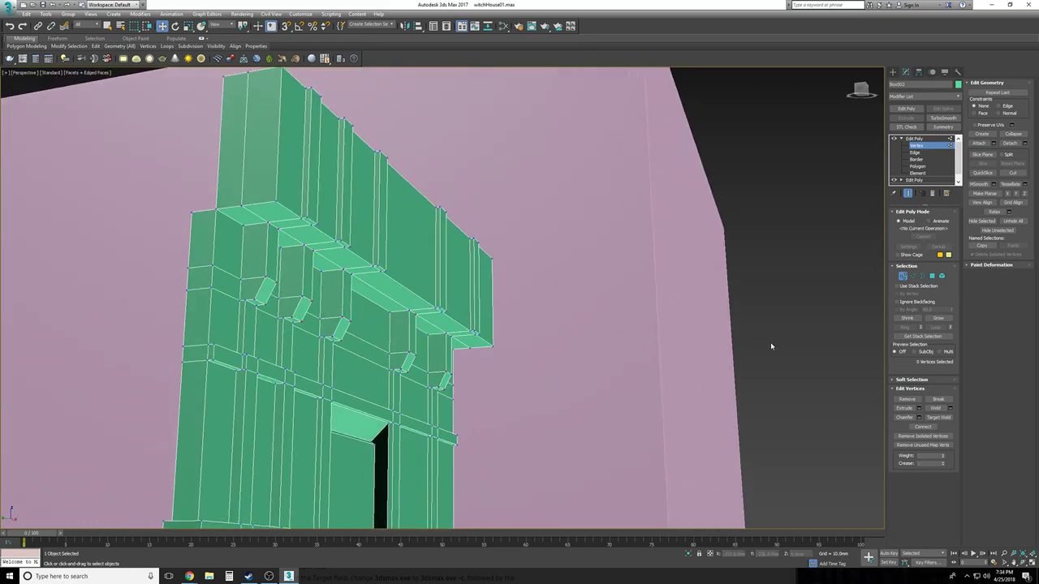
click(771, 346)
Connect the lower side edges of the five brackets with one segment across each bracket's underside
scroll(771, 347, up, 2)
scroll(771, 347, up, 5)
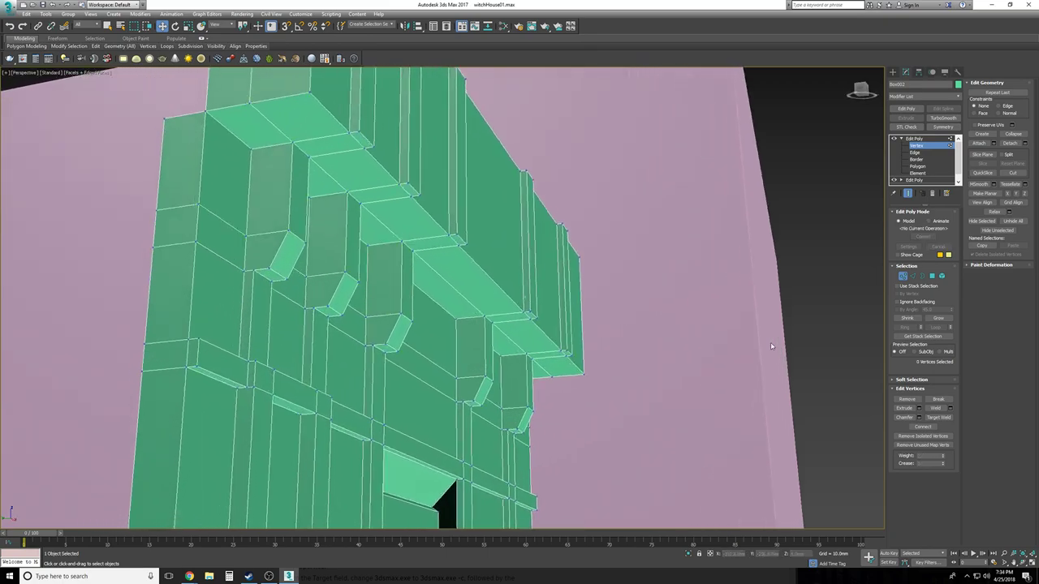
scroll(770, 347, up, 1)
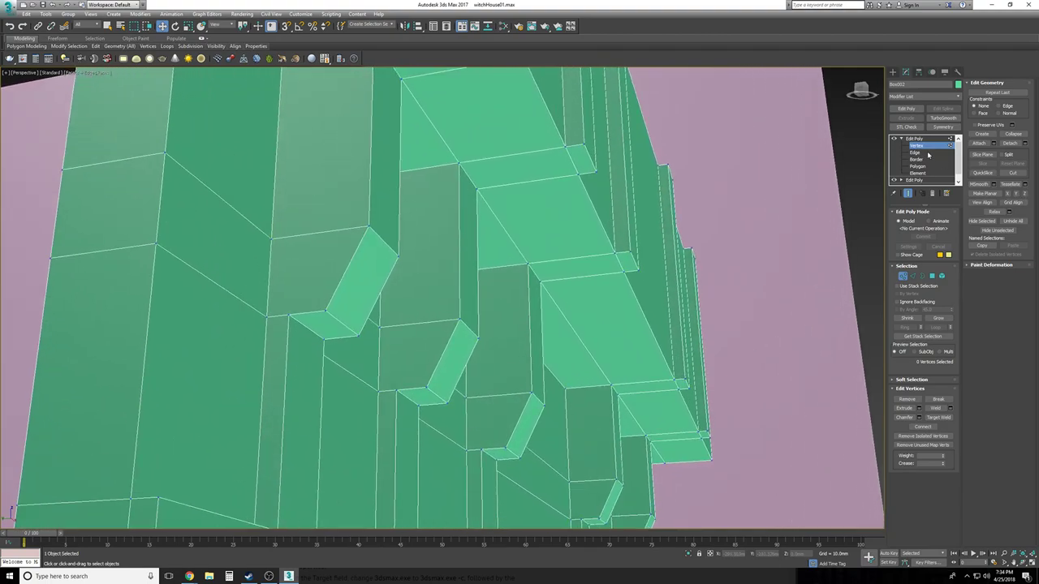
click(924, 152)
click(299, 314)
key(l)
click(507, 486)
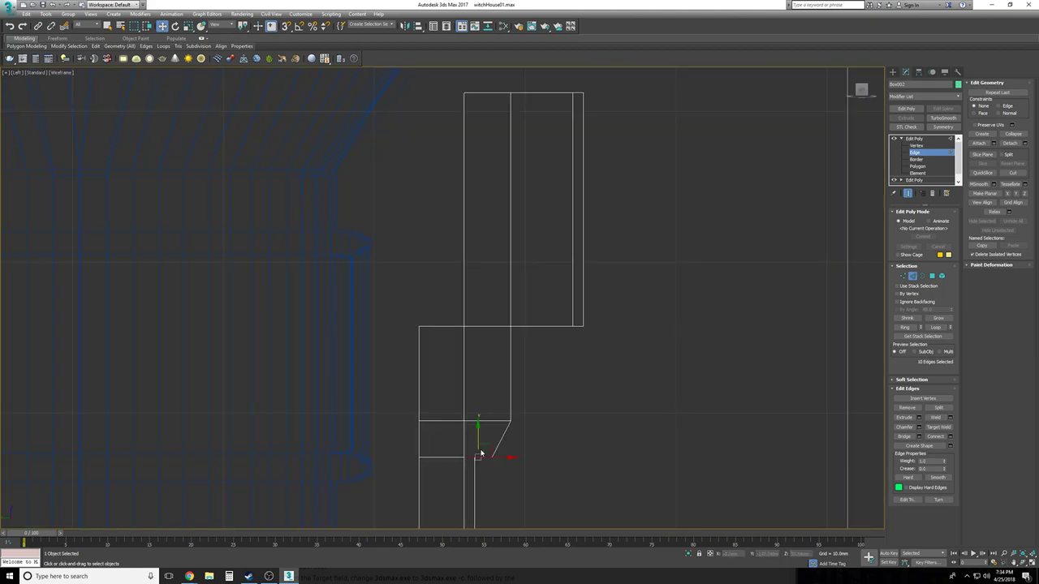
key(p)
alt+middle_drag(481, 453, 459, 388)
click(481, 452)
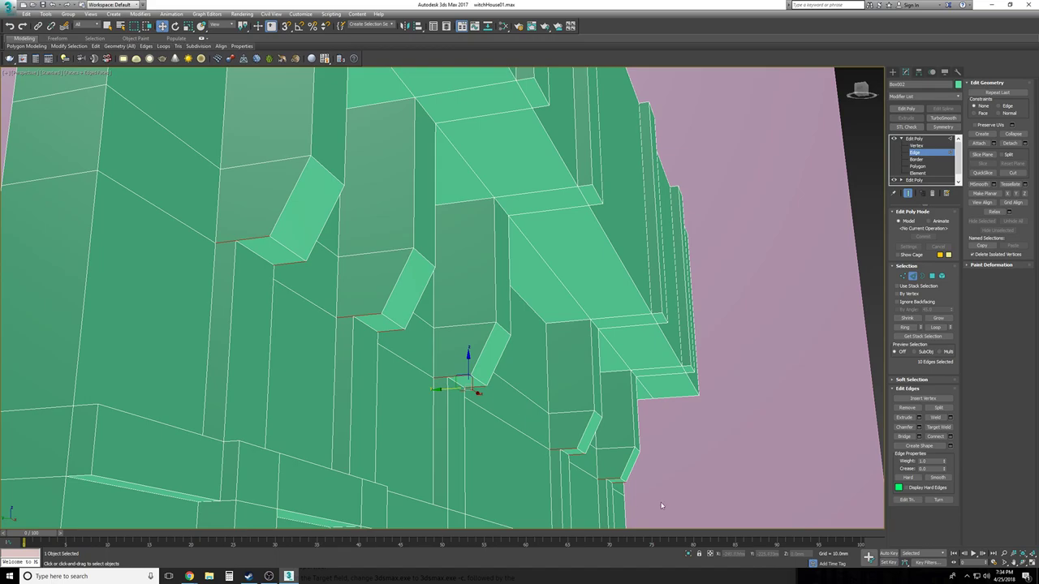
click(951, 438)
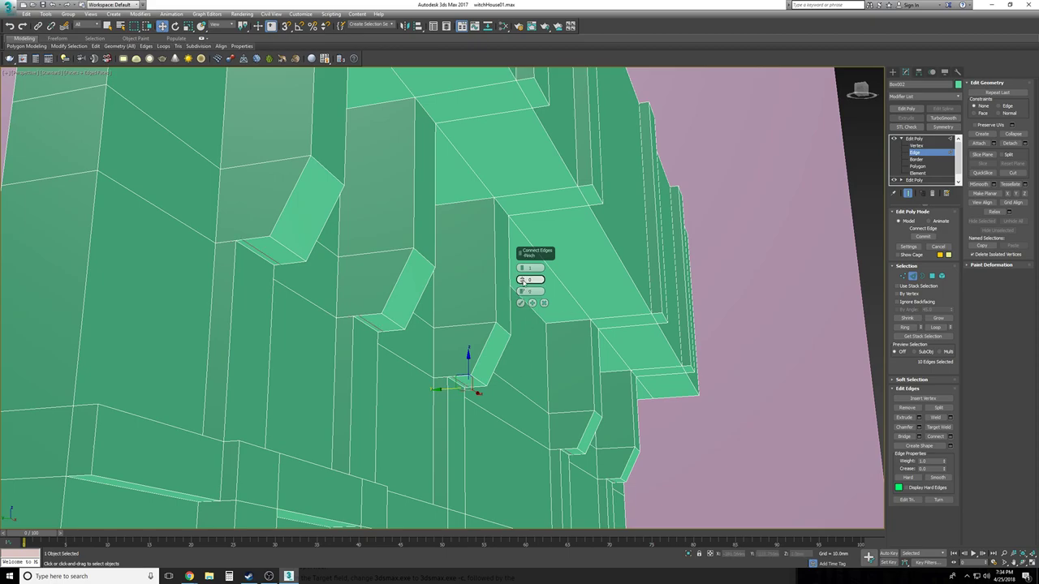
click(521, 304)
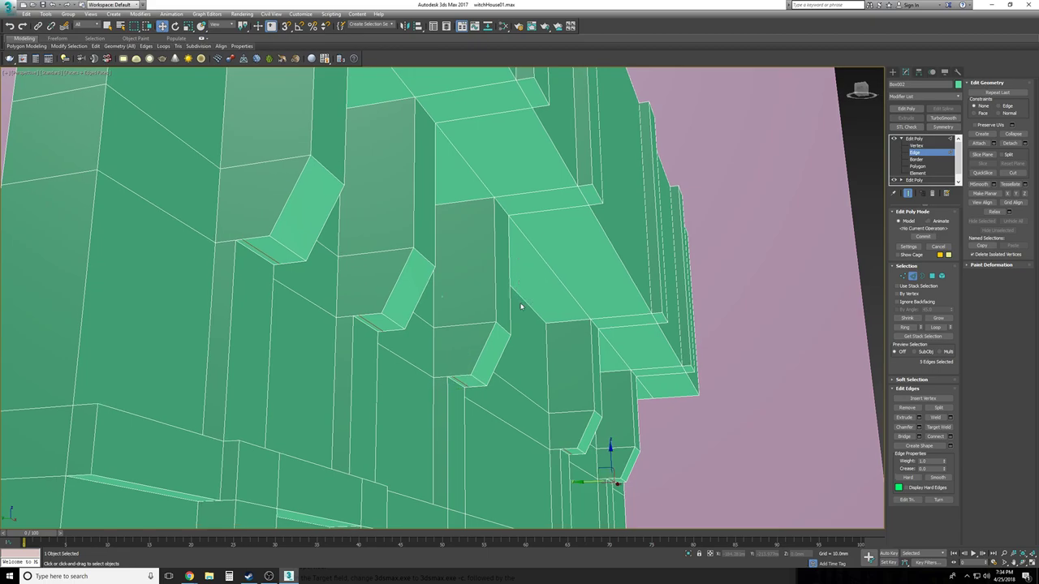
Snap the new underside edges to the front corners of the posts beneath the brackets
scroll(519, 302, up, 6)
key(s)
drag(403, 253, 378, 257)
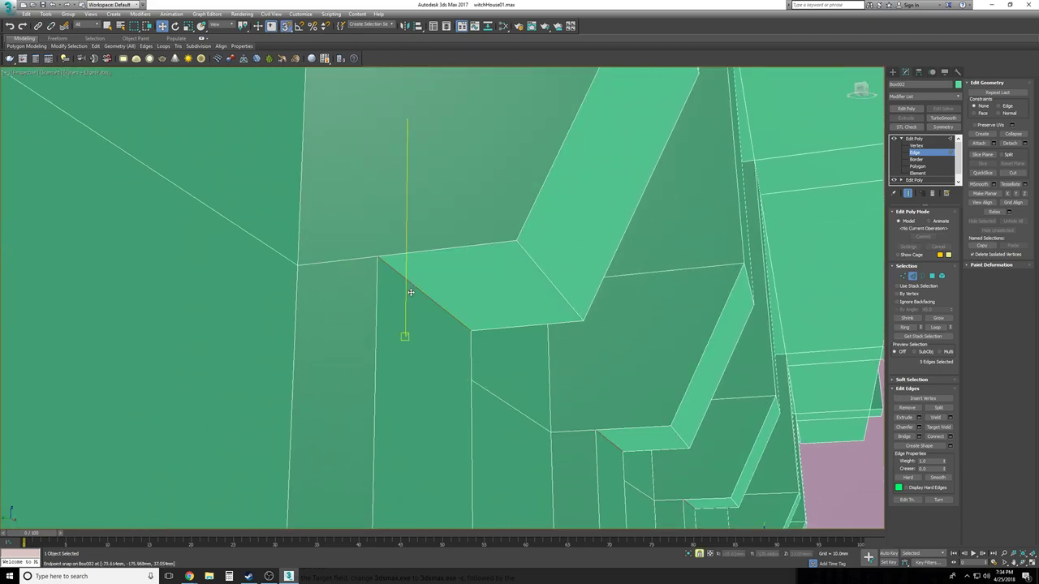
scroll(464, 329, down, 6)
mouse_move(750, 422)
alt+middle_down()
mouse_move(826, 433)
mouse_move(759, 403)
alt+middle_up()
scroll(759, 403, up, 4)
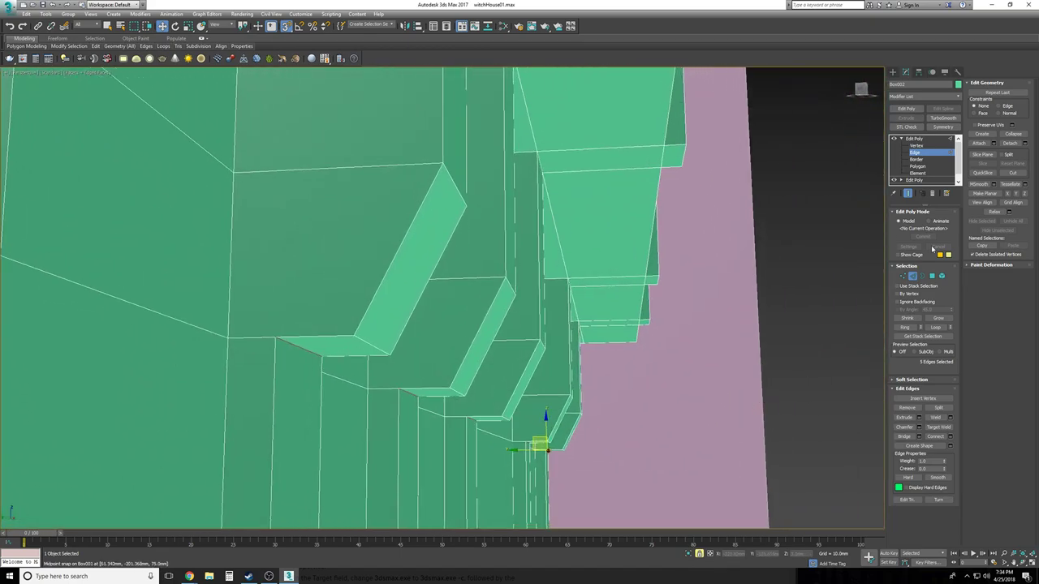
Select the hidden polygons where the bracket undersides meet the tops of the posts and delete them
click(919, 167)
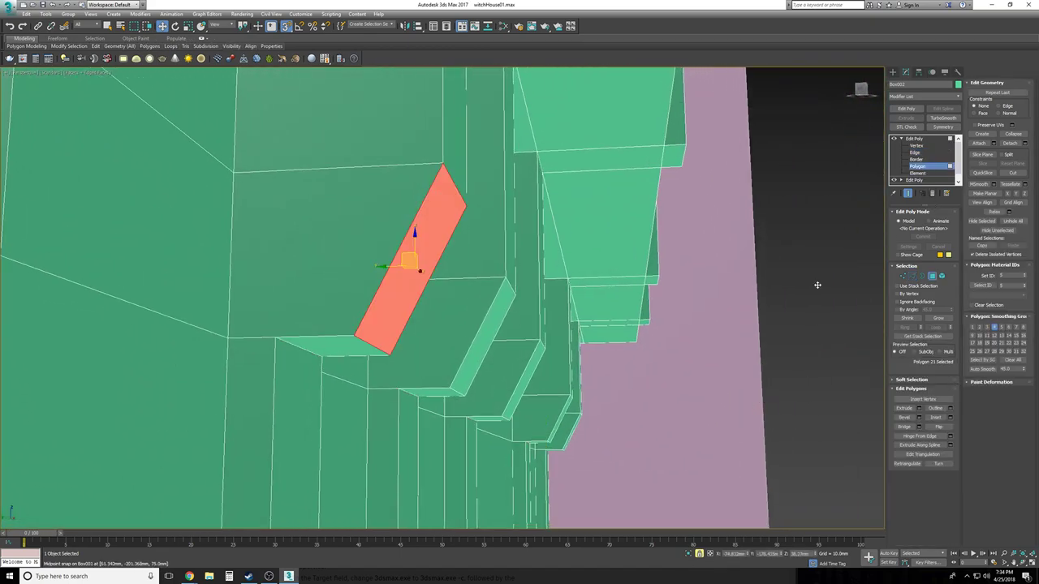
click(819, 327)
key(l)
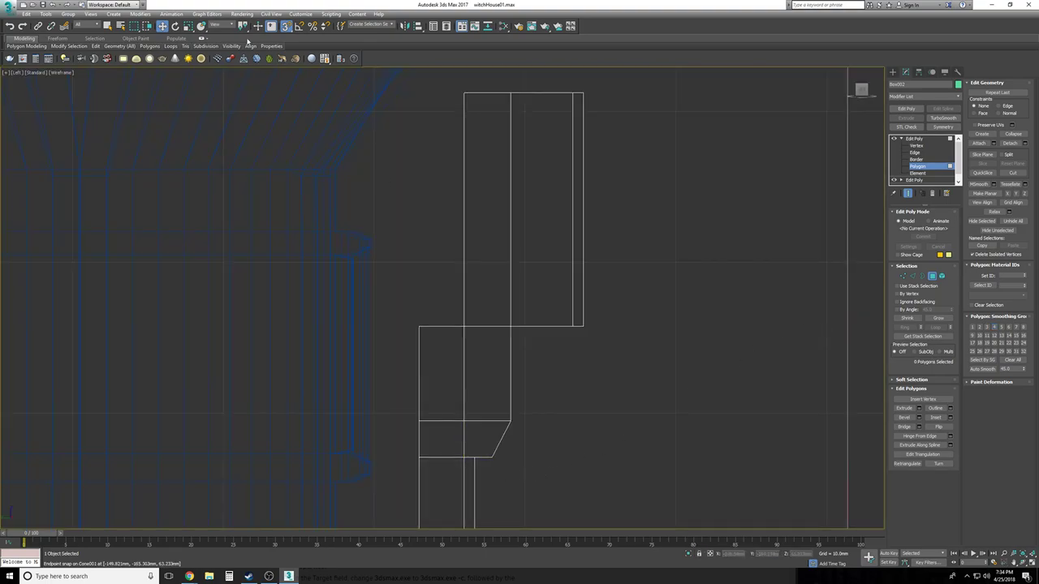
click(108, 26)
scroll(475, 394, up, 5)
click(465, 398)
ctrl+click(464, 418)
alt+drag(564, 450, 356, 431)
drag(275, 355, 496, 447)
key(p)
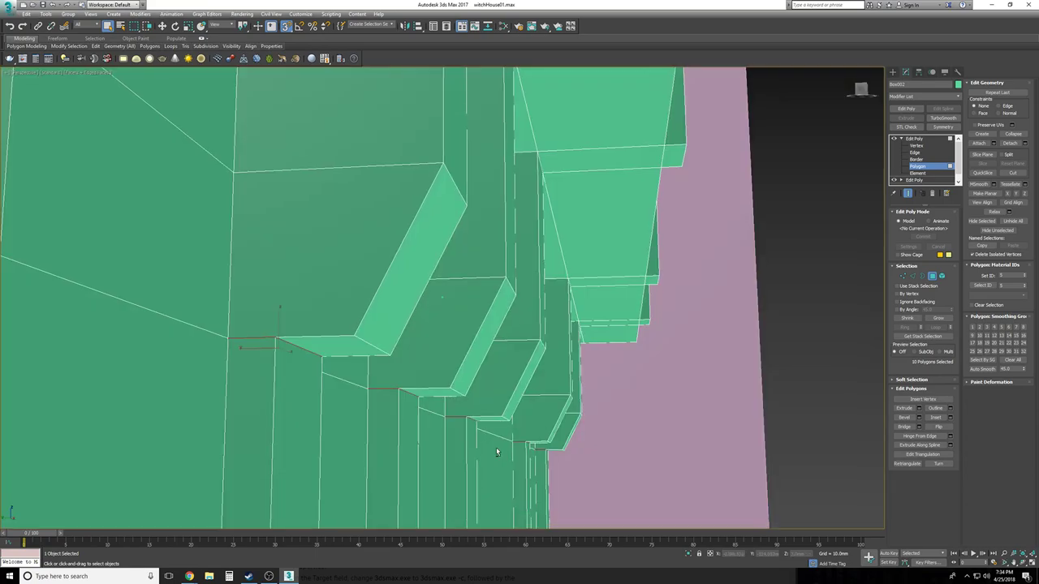
scroll(496, 451, up, 5)
scroll(497, 452, down, 3)
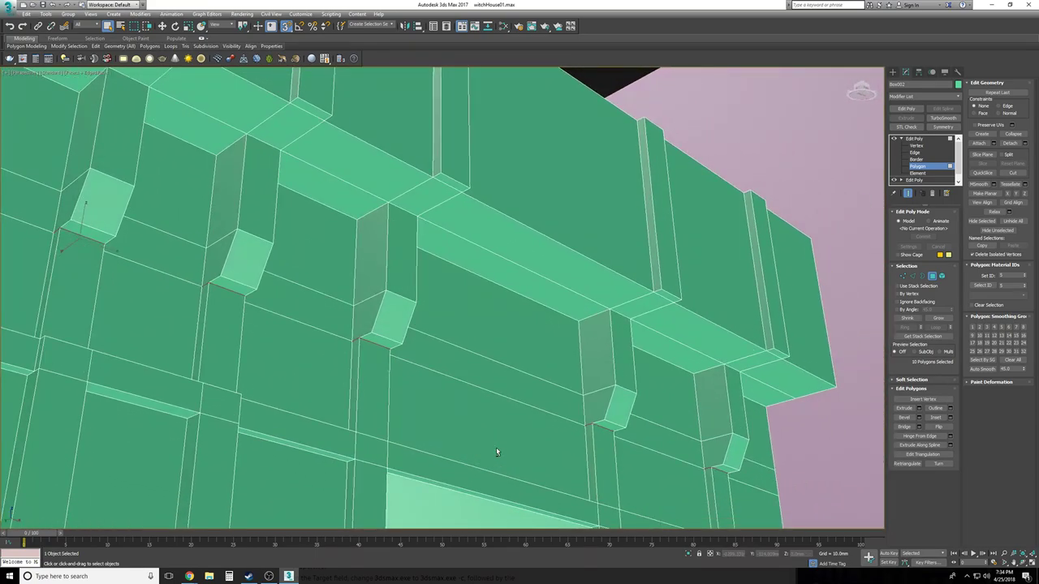
scroll(496, 452, down, 2)
scroll(495, 452, up, 10)
scroll(495, 452, down, 5)
scroll(496, 452, up, 10)
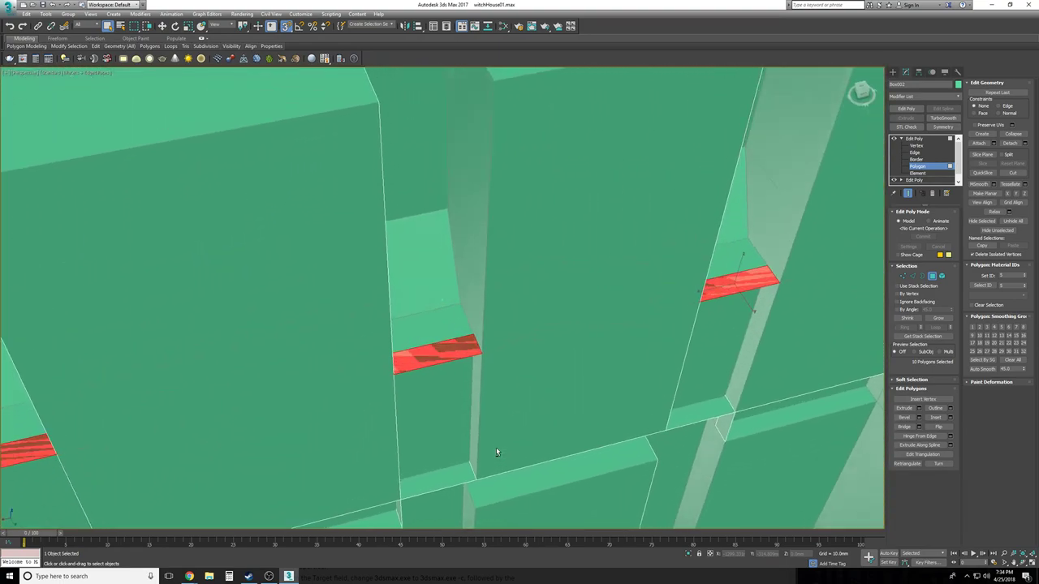
key(Delete)
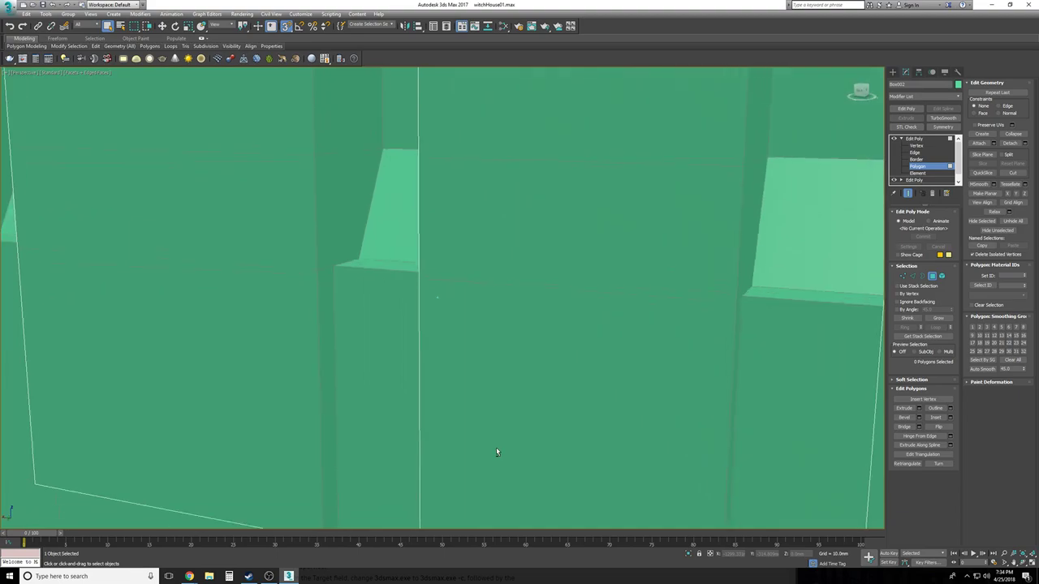
scroll(497, 452, down, 5)
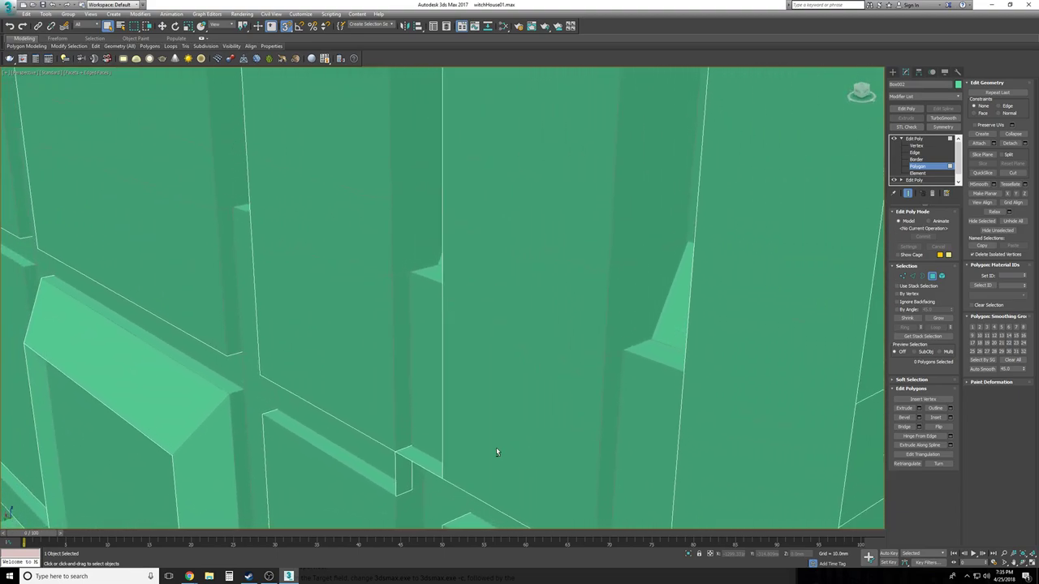
Weld the overlapping vertices along the bottom of the brackets where they meet the posts
key(l)
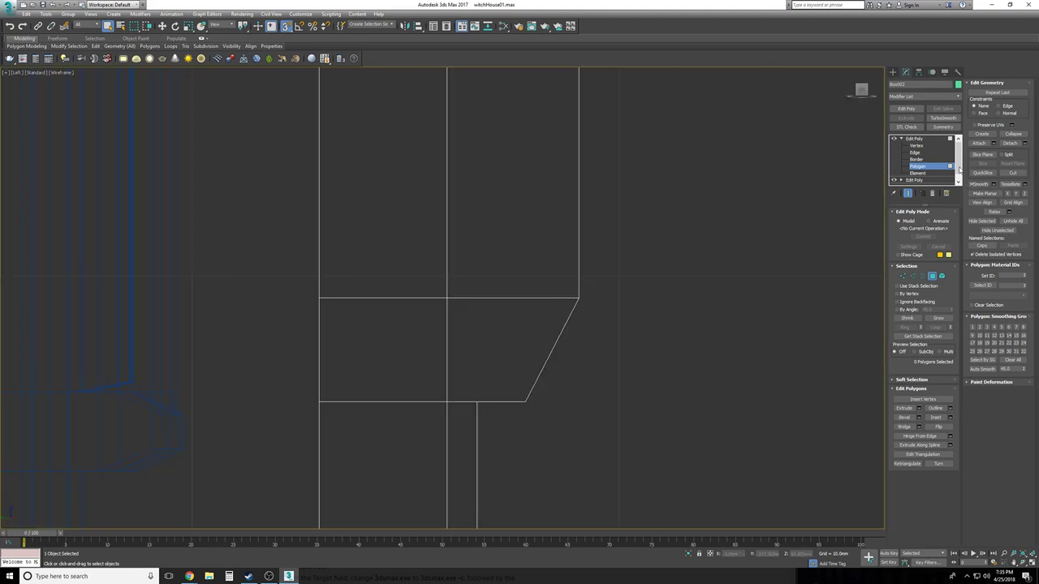
click(931, 147)
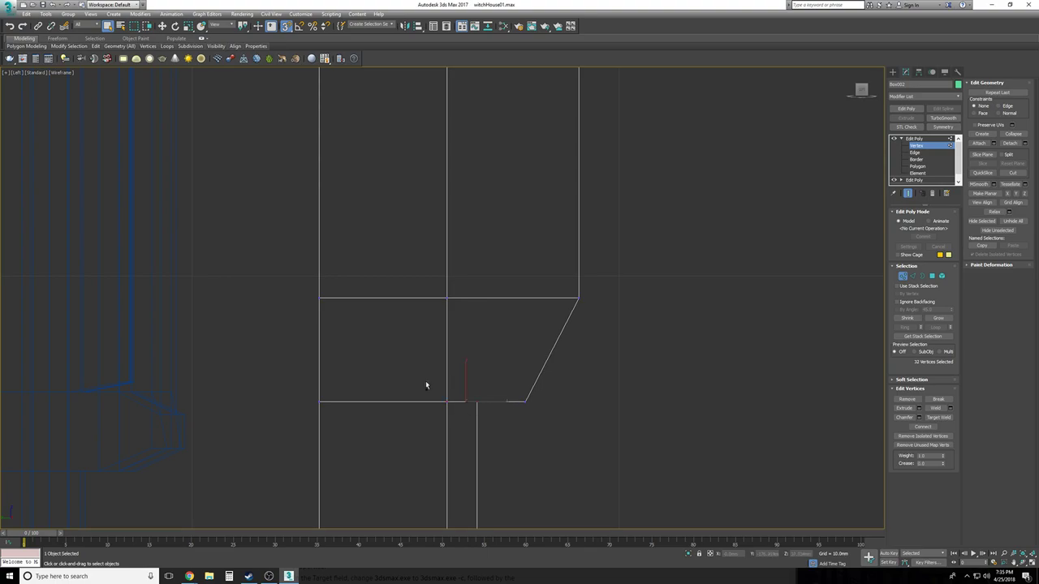
key(p)
scroll(426, 386, up, 3)
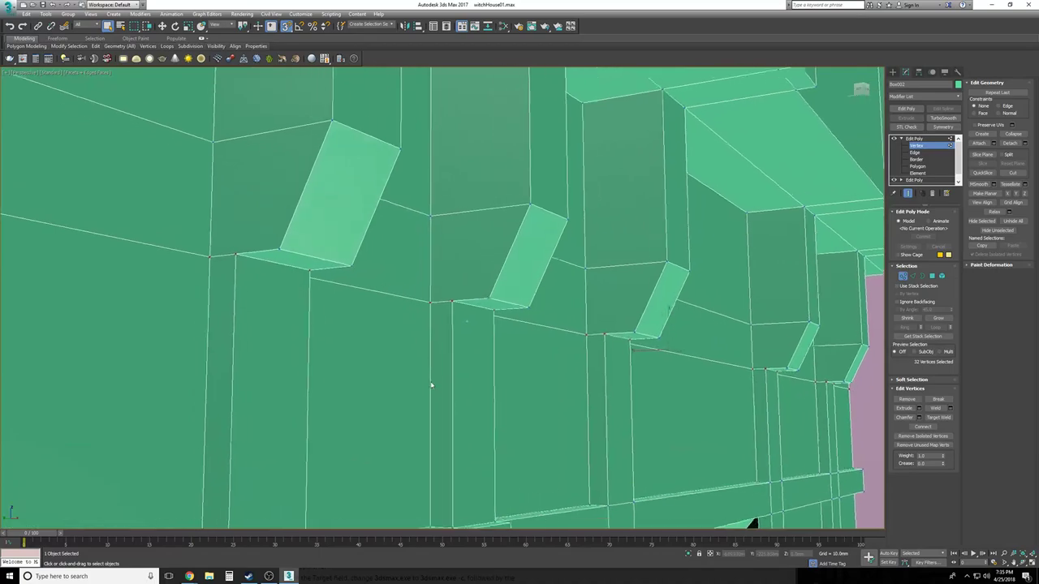
alt+middle_drag(429, 385, 628, 417)
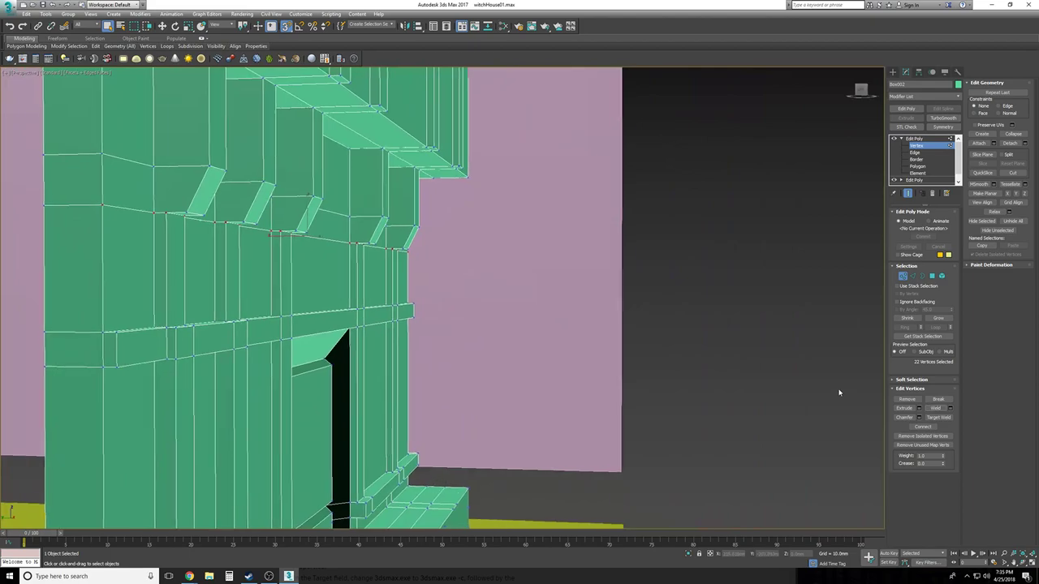
click(809, 380)
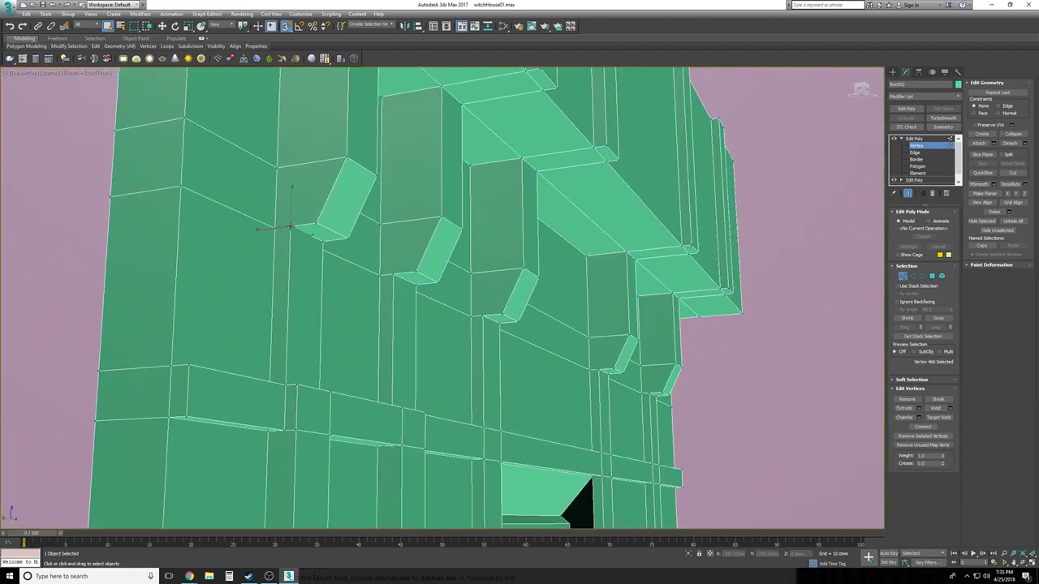
Slightly adjust the vertex where the leftmost bracket's underside meets its post and clear the selection
key(w)
drag(290, 228, 283, 228)
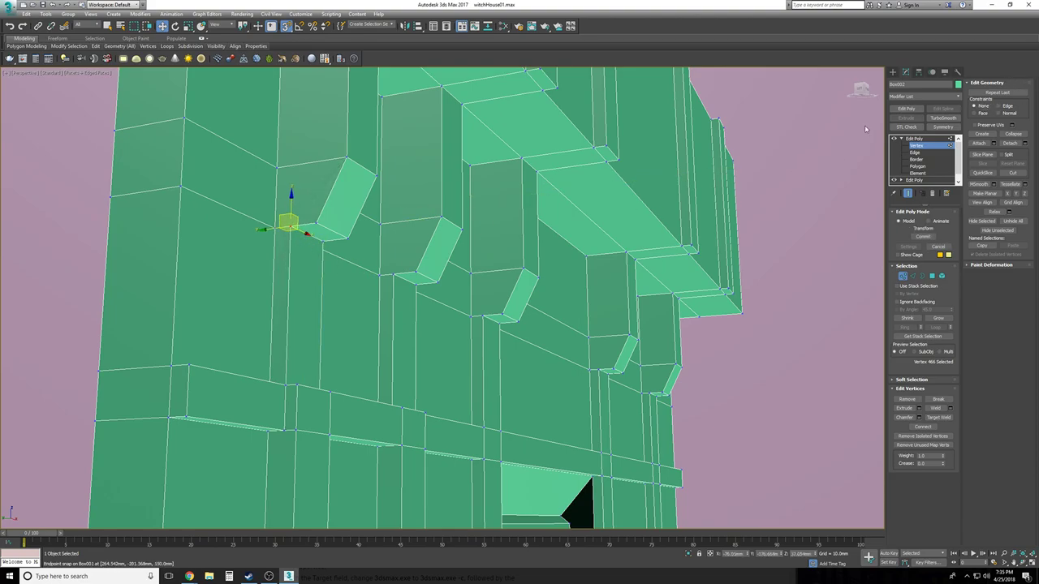
drag(283, 234, 287, 383)
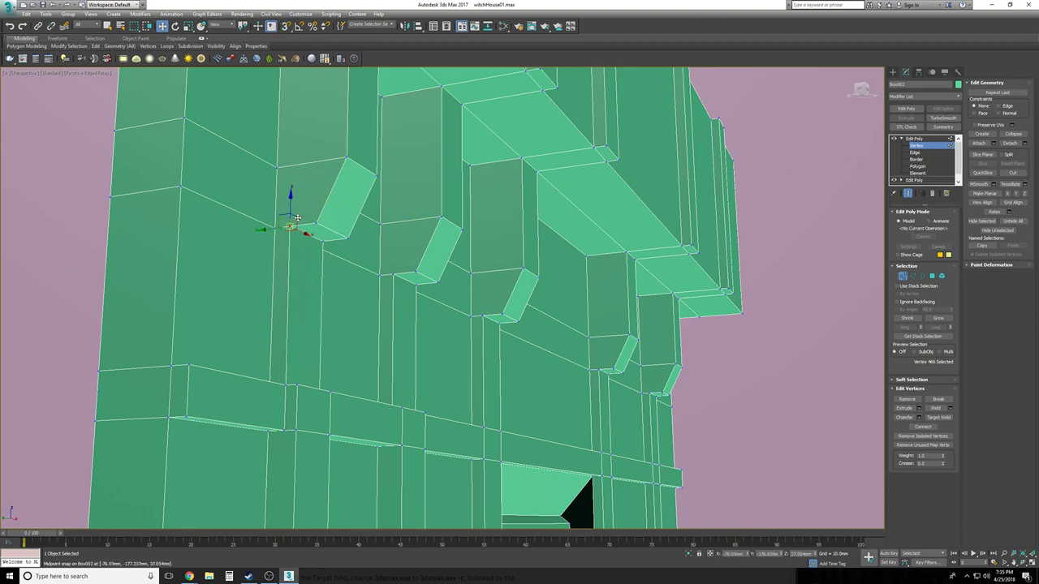
drag(291, 206, 507, 319)
scroll(507, 319, down, 5)
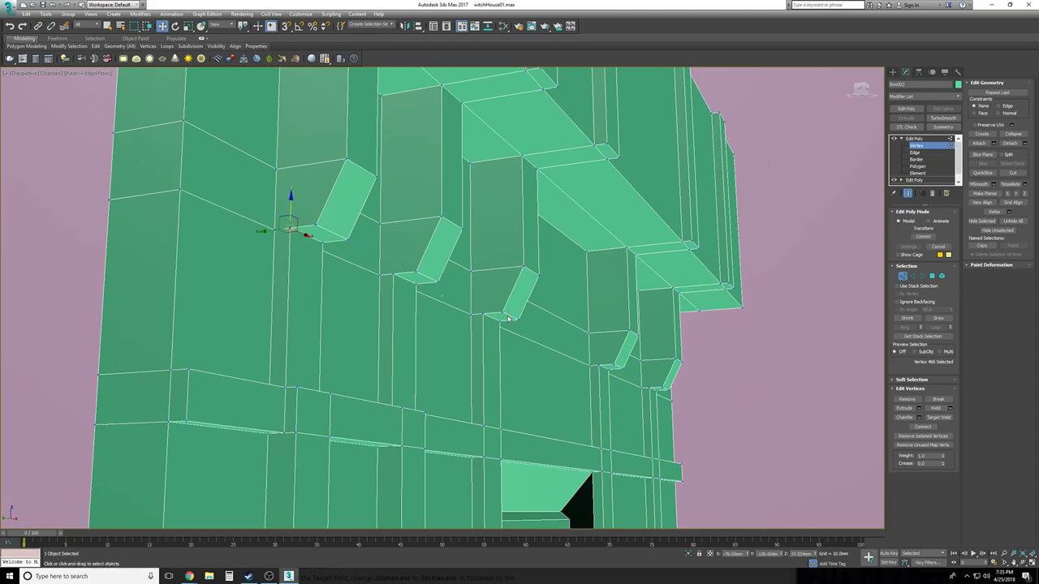
alt+middle_drag(707, 387, 848, 412)
click(833, 404)
scroll(600, 350, up, 15)
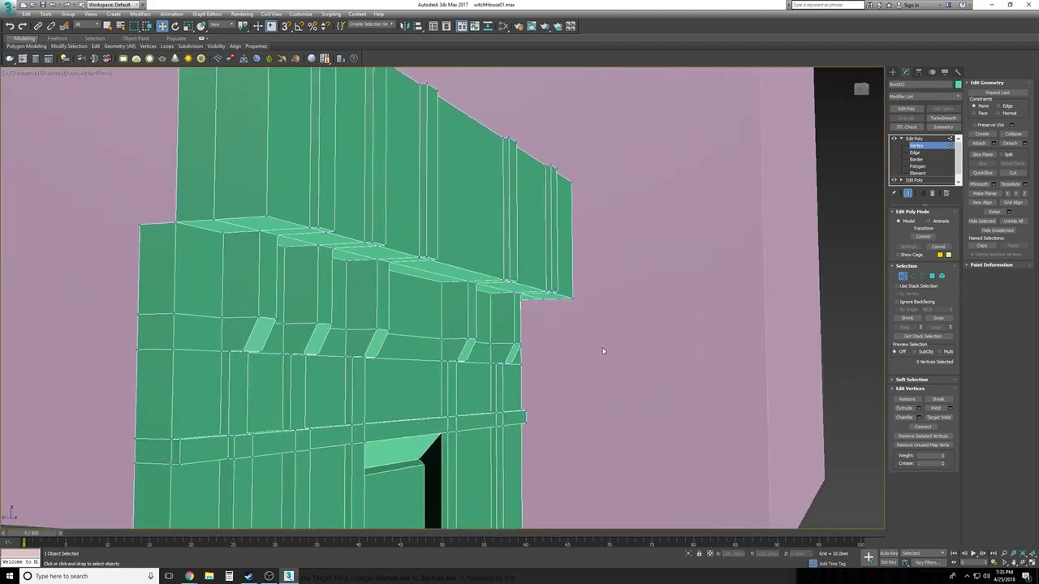
In the left view, select the brackets' upper front vertices with the overhang's matching vertices above and move them outward to slope the brackets
alt+middle_drag(603, 350, 603, 350)
key(p)
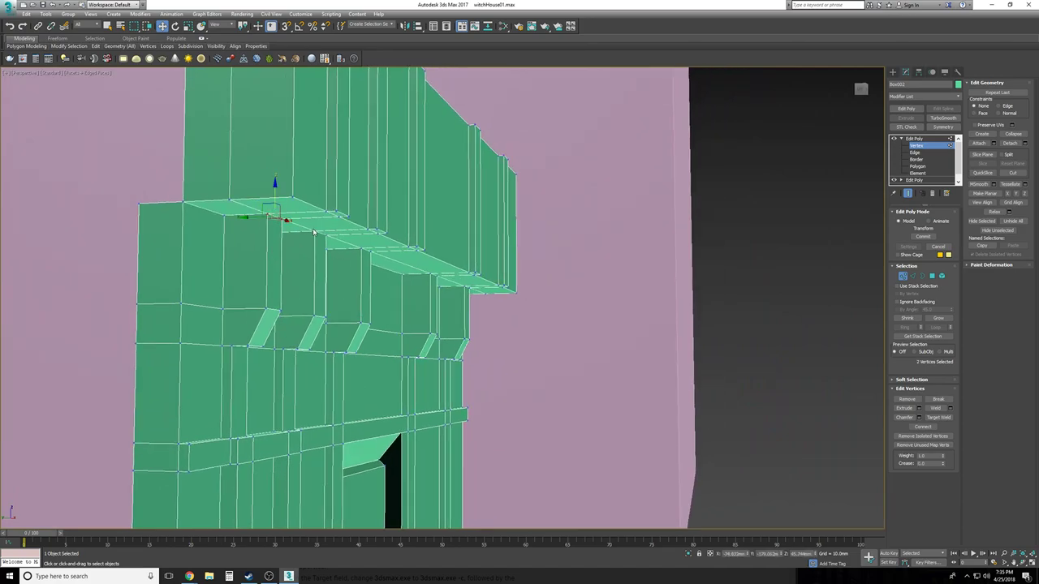
key(l)
key(z)
middle_drag(545, 313, 436, 272)
scroll(420, 274, down, 3)
drag(419, 281, 400, 263)
middle_drag(448, 288, 419, 348)
scroll(419, 348, down, 3)
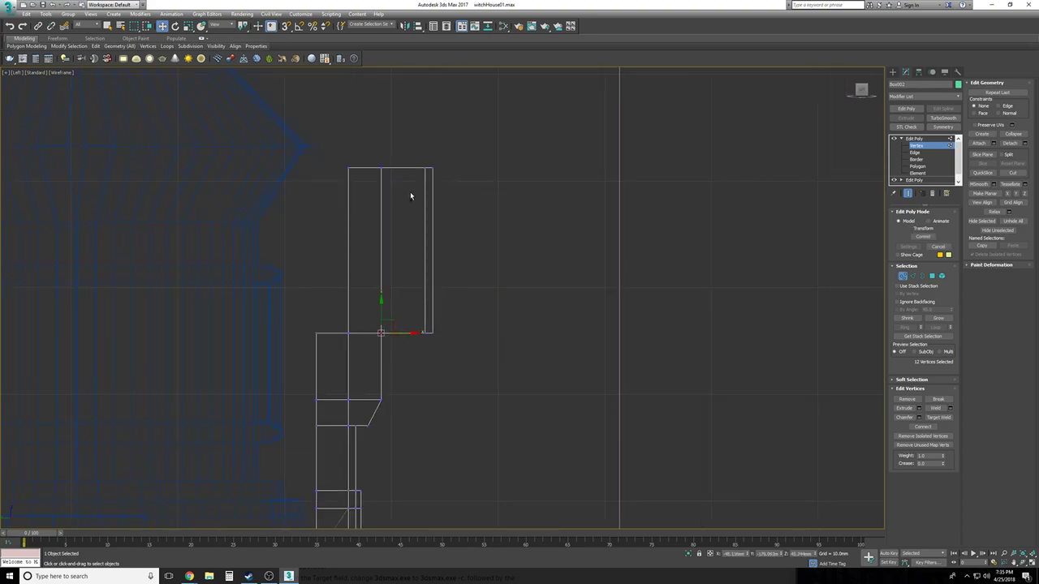
drag(407, 257, 436, 249)
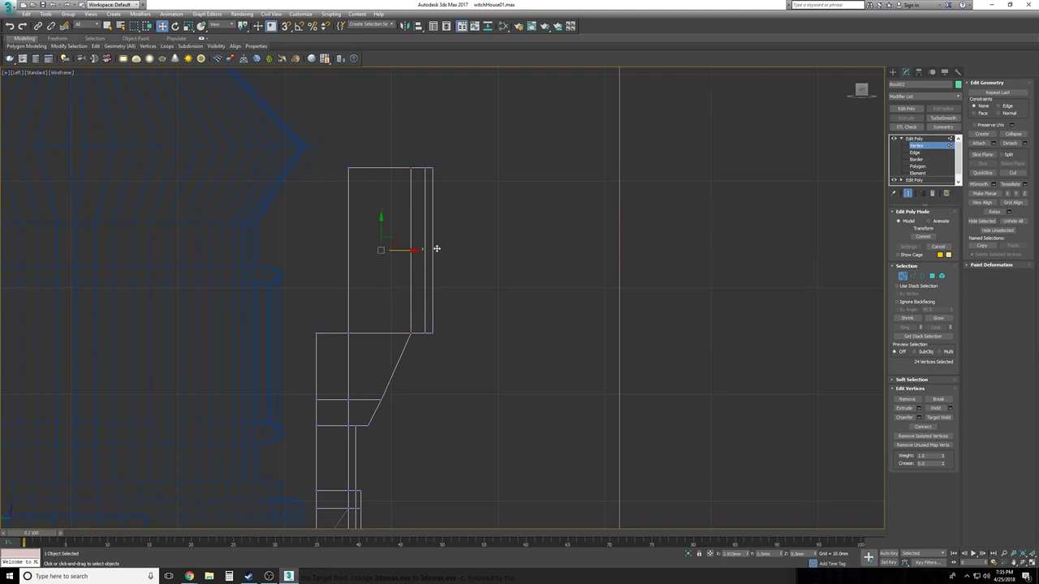
Clear the vertex selection, finish vertex editing and examine the sloped brackets across the front facade
key(p)
mouse_move(434, 251)
alt+middle_down()
mouse_move(462, 296)
mouse_move(547, 376)
mouse_move(507, 352)
mouse_move(824, 224)
alt+middle_up()
scroll(435, 251, down, 7)
click(547, 375)
scroll(506, 352, up, 3)
scroll(506, 353, down, 3)
scroll(507, 353, up, 7)
scroll(507, 353, down, 4)
scroll(506, 349, down, 3)
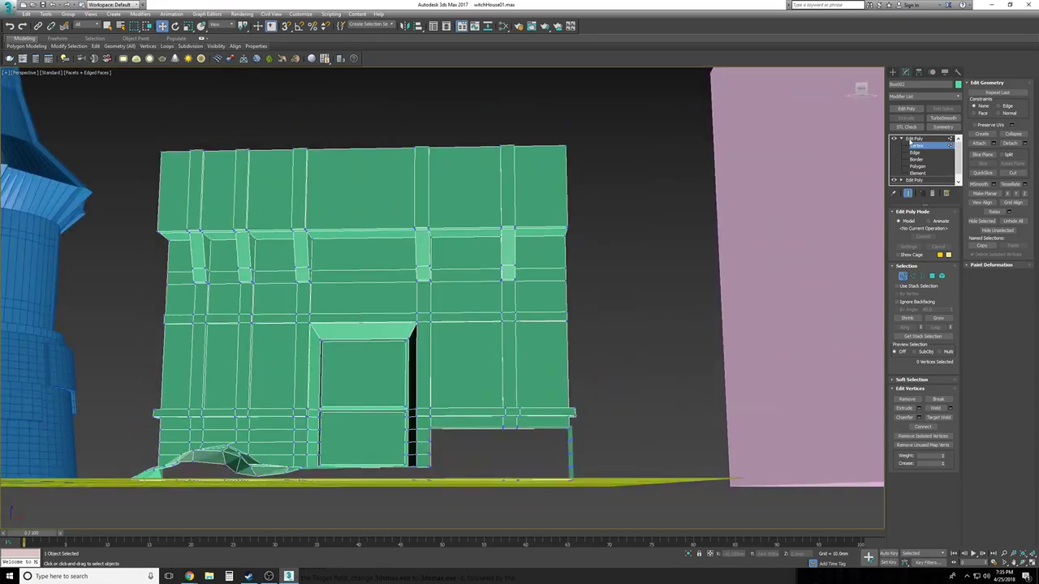
click(910, 138)
click(901, 138)
click(665, 167)
alt+middle_drag(666, 167, 623, 203)
scroll(309, 268, up, 3)
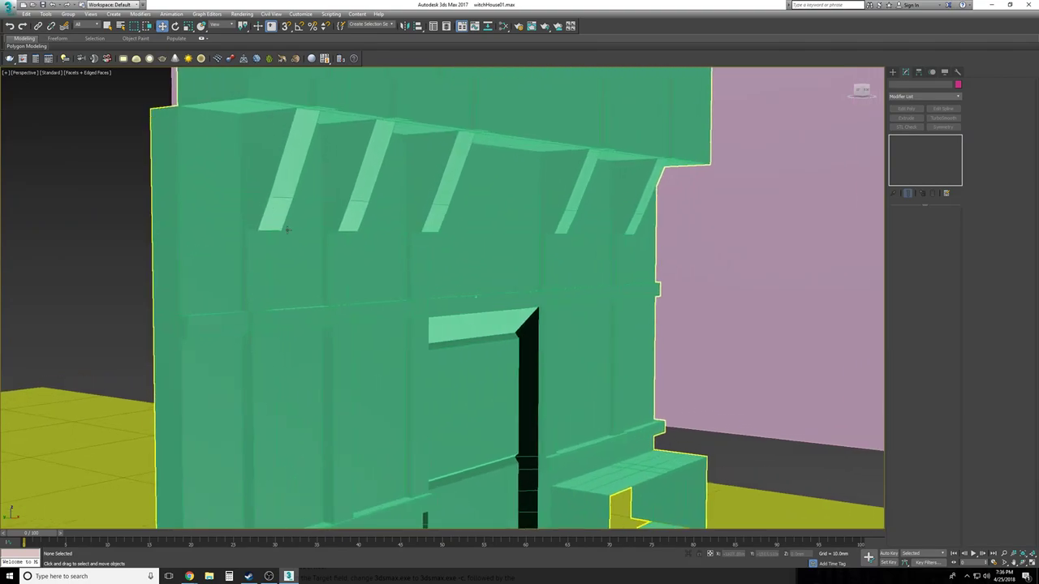
In the left view, select the row of vertices at the brackets' bottom and lower it to lengthen the bracket feet
click(290, 235)
alt+middle_drag(290, 235, 278, 172)
click(901, 138)
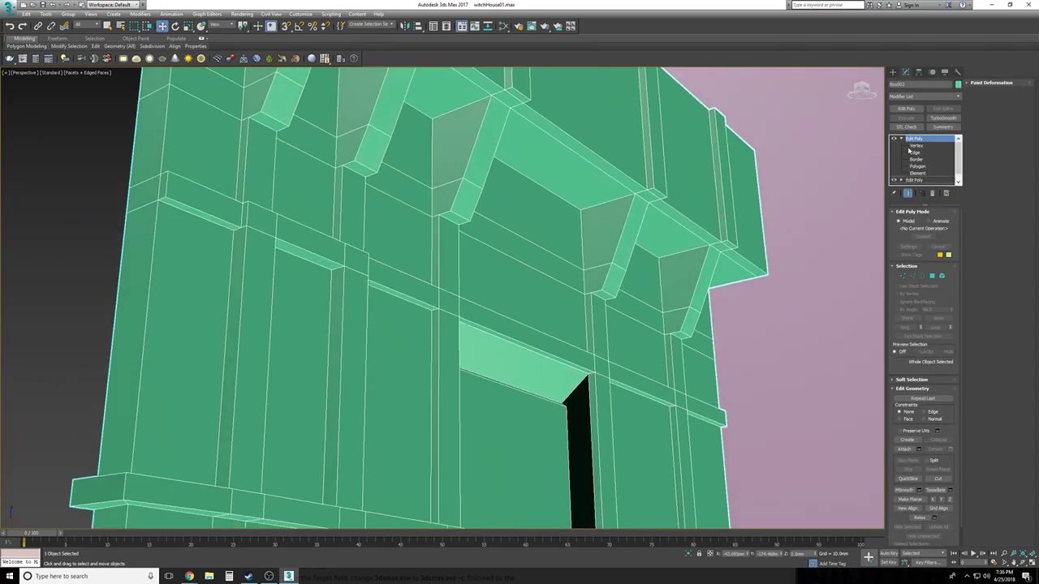
click(913, 152)
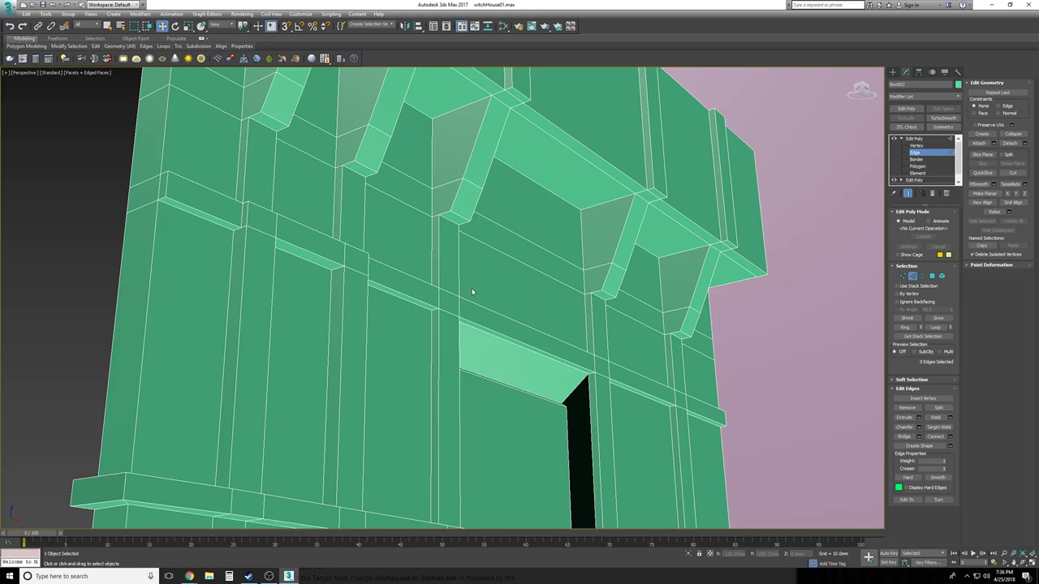
key(l)
middle_drag(443, 342, 457, 283)
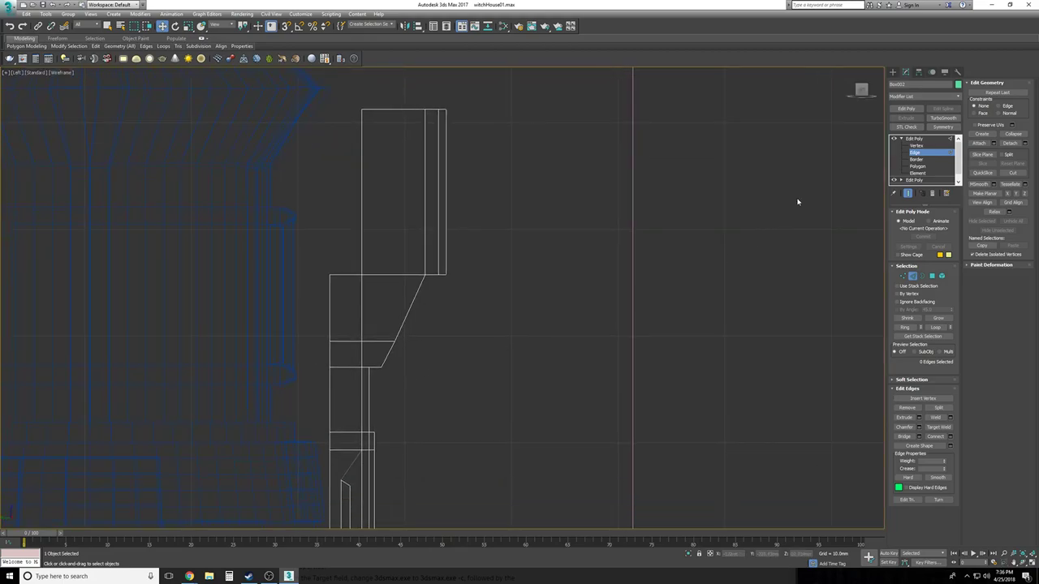
click(915, 145)
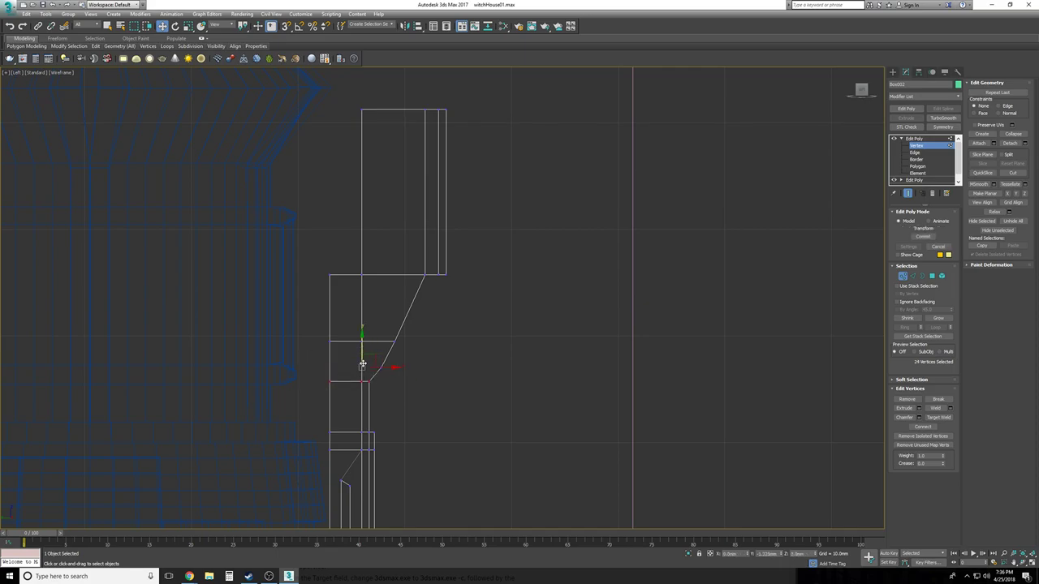
key(p)
alt+middle_drag(362, 364, 444, 349)
drag(455, 234, 454, 232)
scroll(454, 233, down, 3)
alt+middle_drag(698, 280, 601, 323)
scroll(650, 301, down, 1)
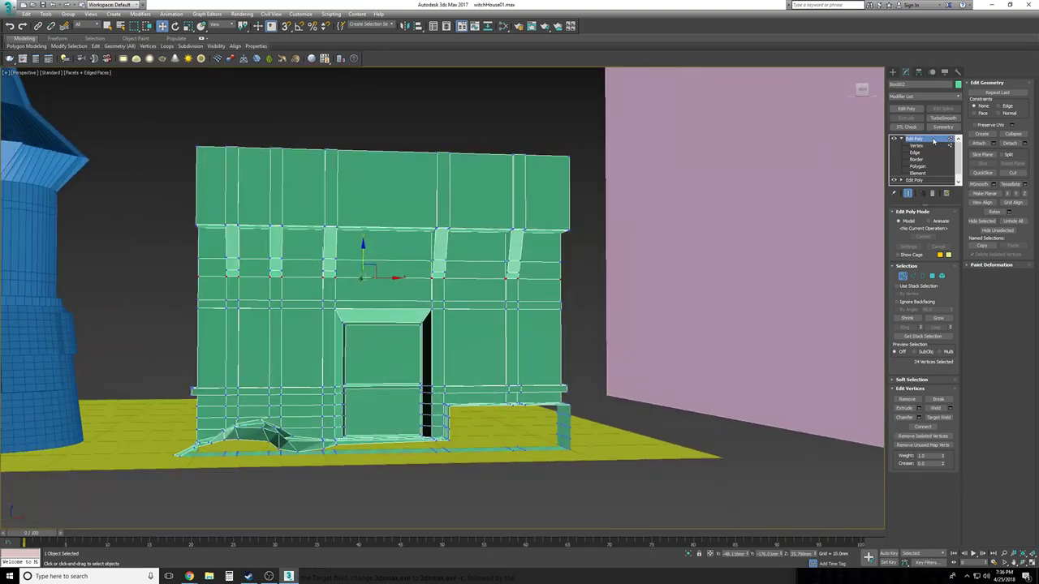
Finish vertex editing, deselect the house and look over the whole facade and the door area
click(914, 139)
click(901, 139)
scroll(641, 303, down, 1)
click(605, 292)
alt+middle_drag(649, 294, 606, 296)
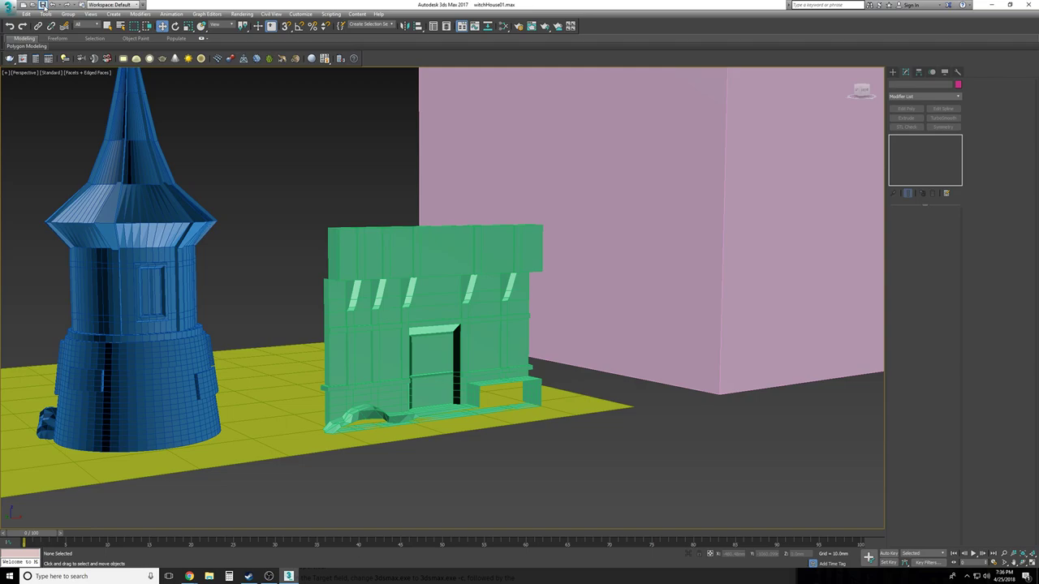
scroll(245, 201, up, 2)
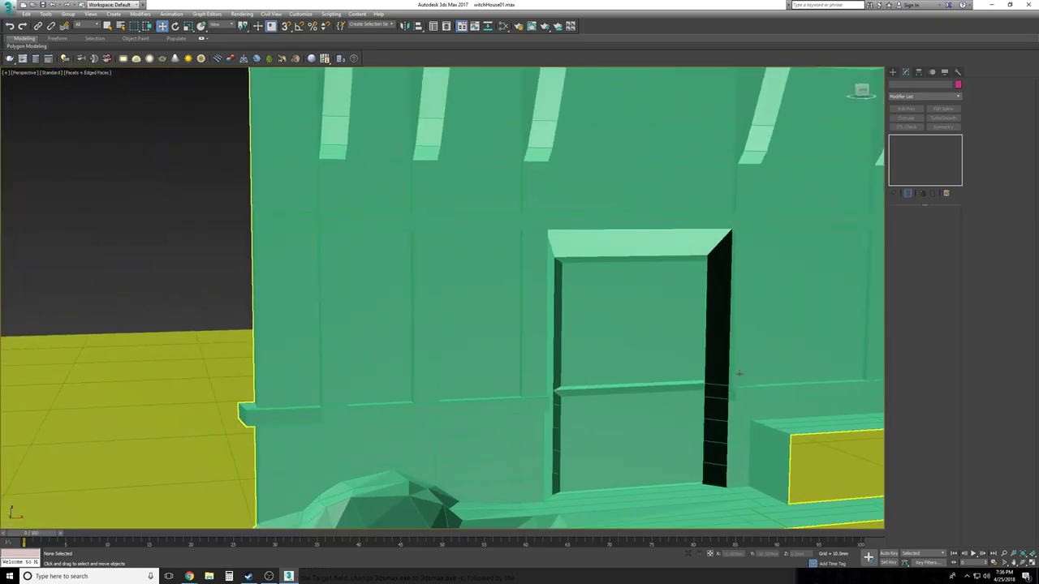
Add a new Edit Poly modifier to the house and select the wall panel polygon between the two posts left of the door
click(527, 313)
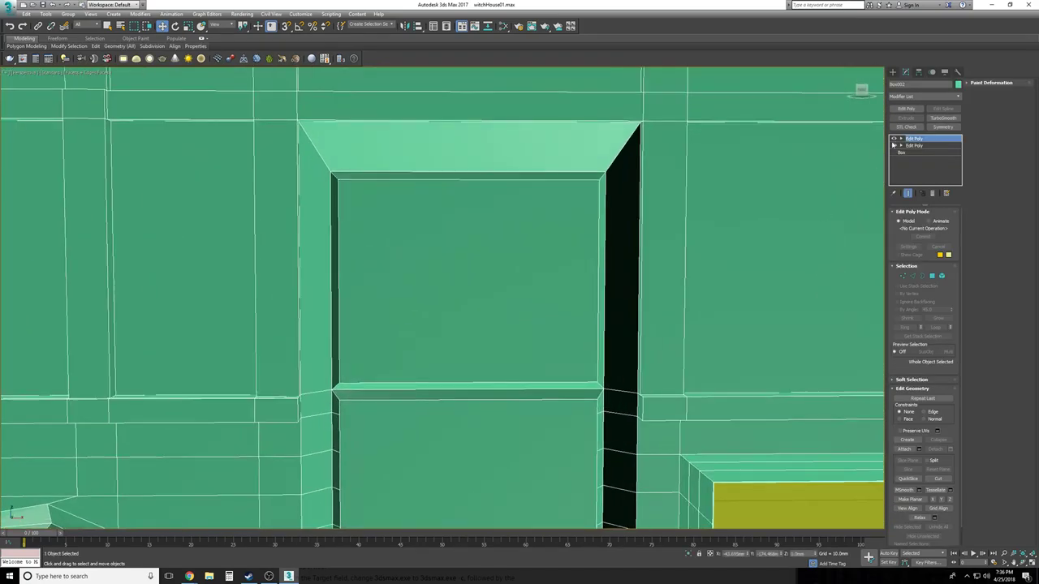
click(901, 140)
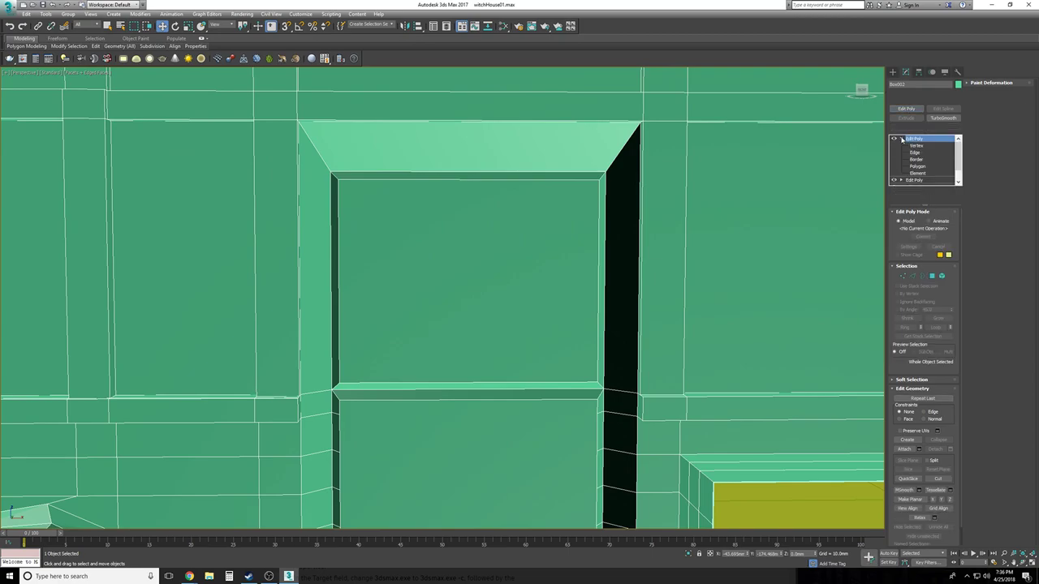
click(917, 166)
click(555, 323)
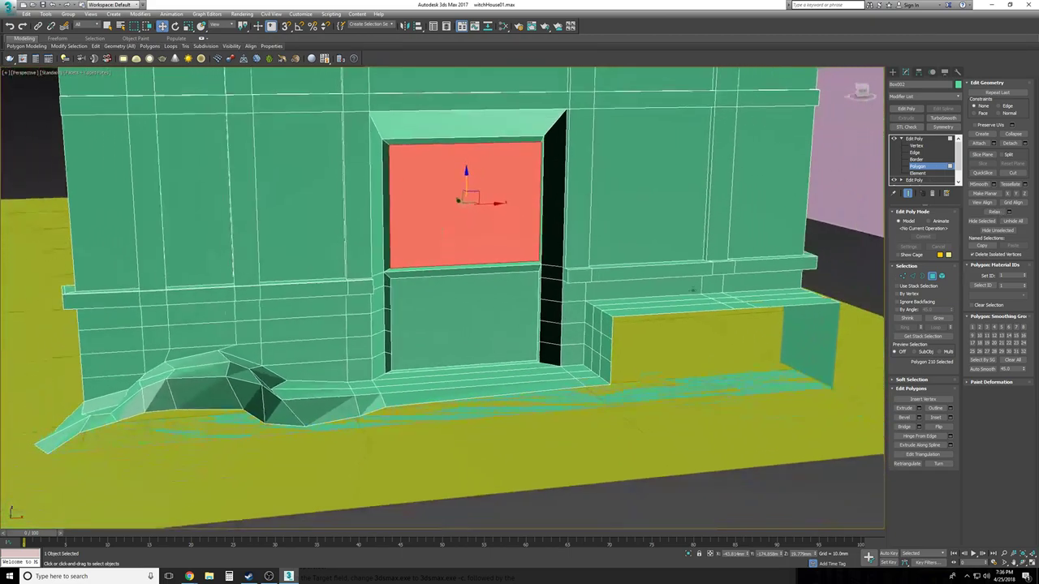
click(730, 439)
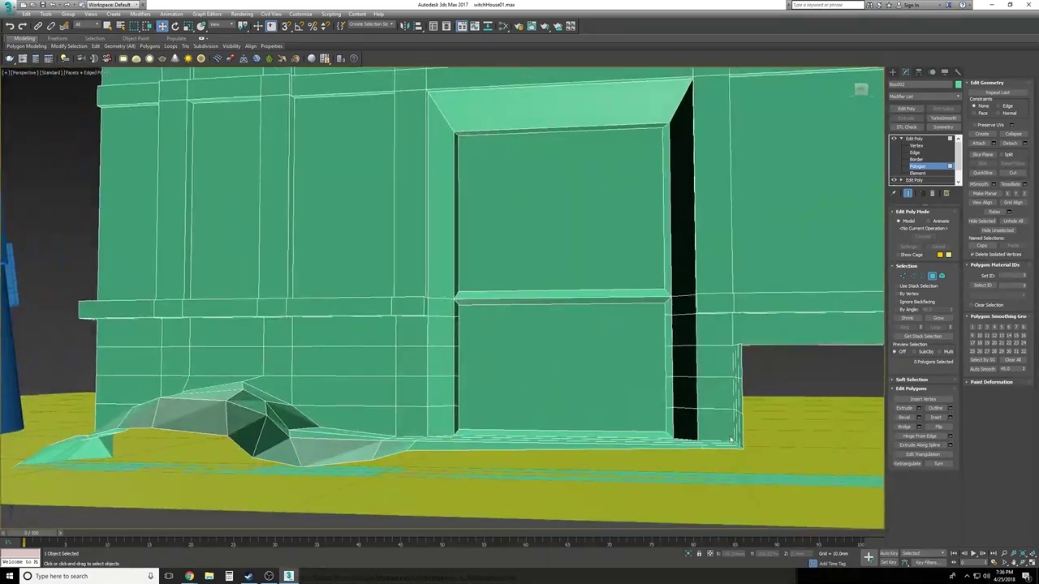
click(287, 258)
scroll(286, 258, up, 5)
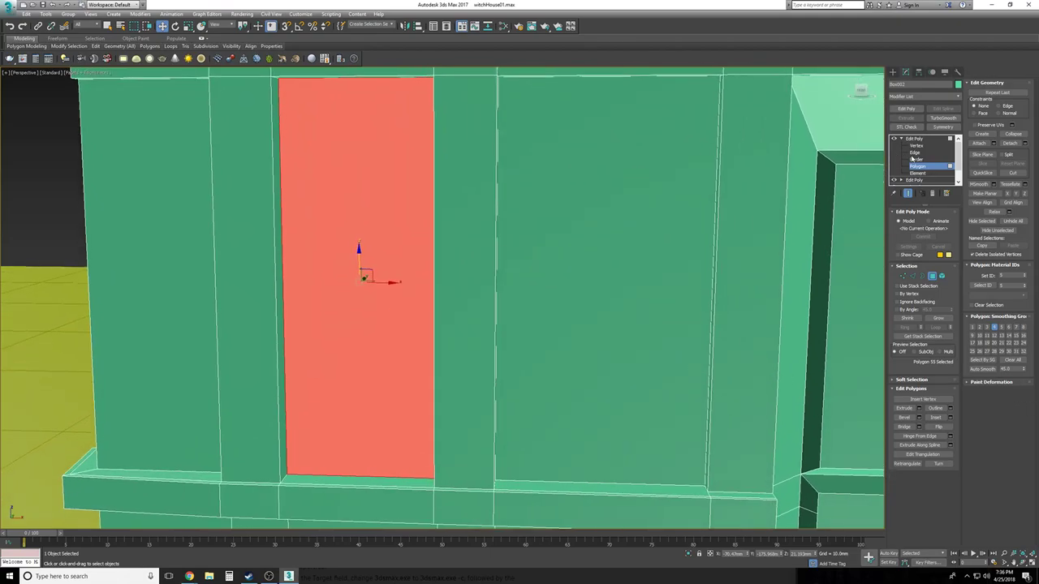
Connect the panel's two vertical side edges with two horizontal segments pinched close together around the middle
click(916, 153)
click(292, 320)
alt+middle_drag(417, 332, 465, 317)
double_click(465, 316)
key(z)
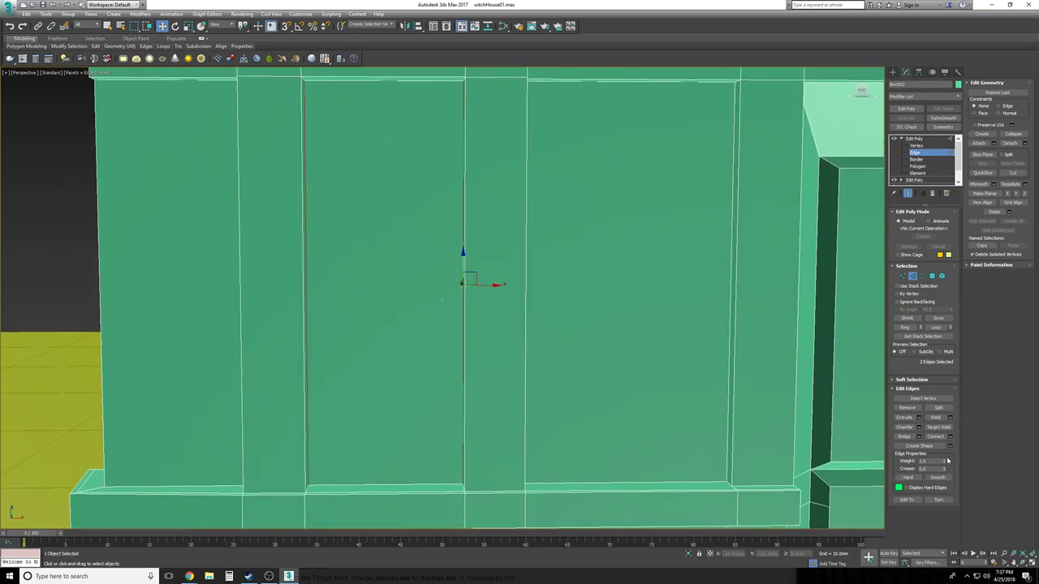
click(950, 437)
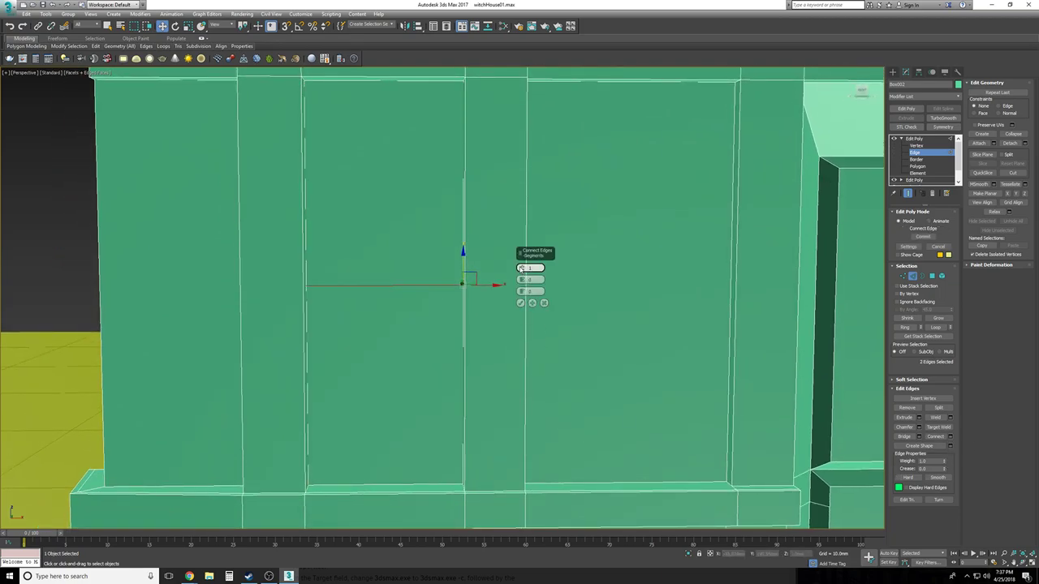
drag(522, 280, 512, 371)
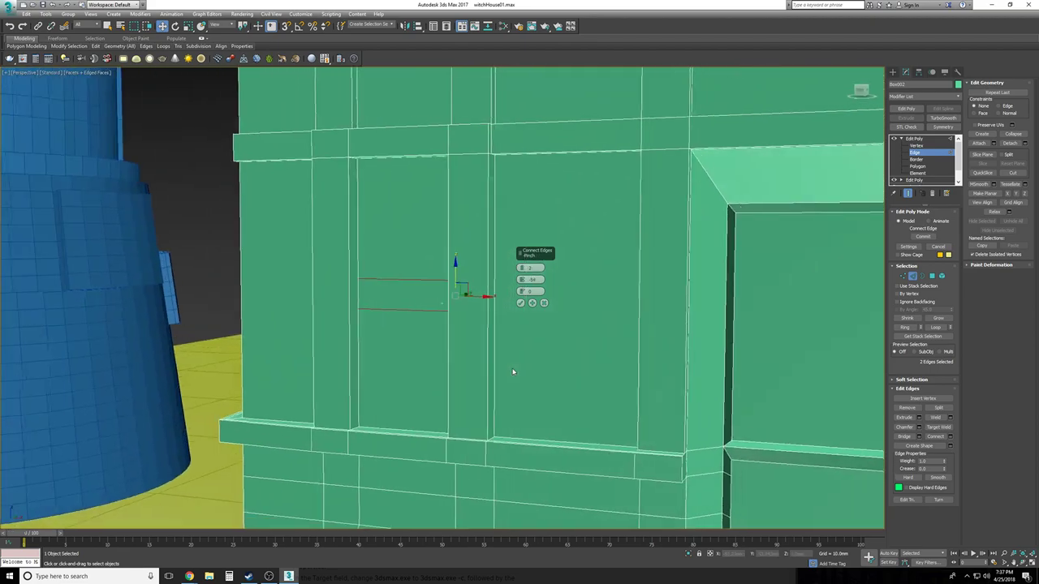
click(521, 302)
alt+middle_drag(522, 302, 452, 310)
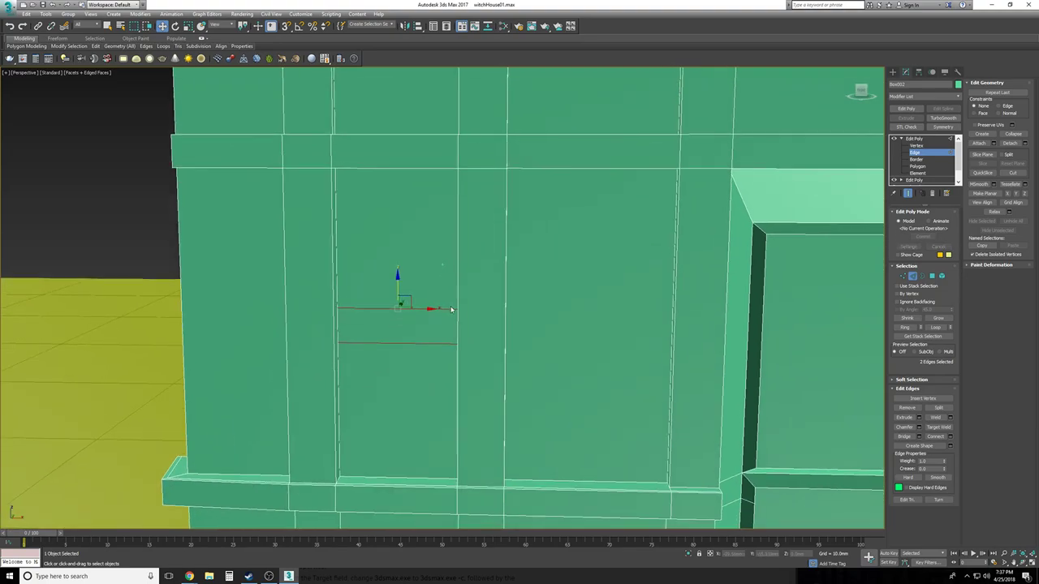
Connect the panel's four horizontal edges with two vertical segments pinched close together to lay out a cross
alt+middle_drag(401, 187, 394, 128)
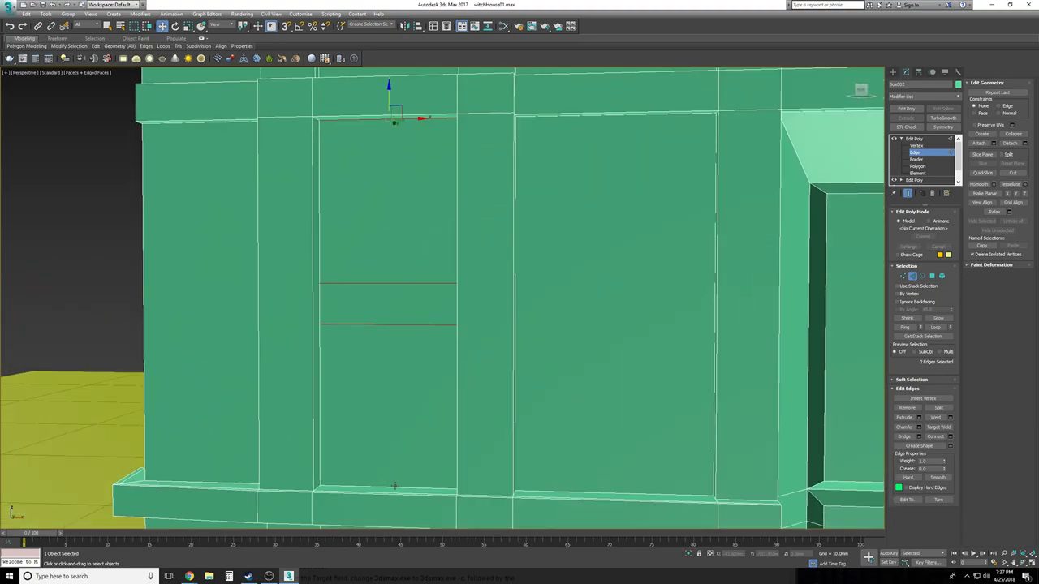
click(950, 437)
alt+middle_drag(626, 334, 521, 280)
drag(521, 279, 520, 310)
click(520, 304)
scroll(524, 311, down, 6)
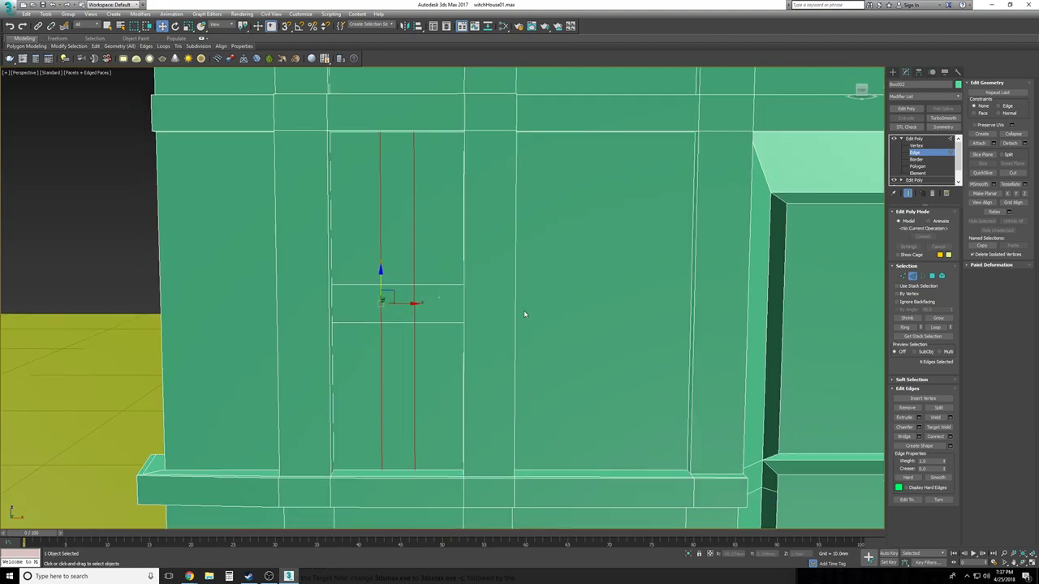
Select the panel's polygons and remove the four corner ones from the selection so only the cross stays selected
ctrl+click(930, 165)
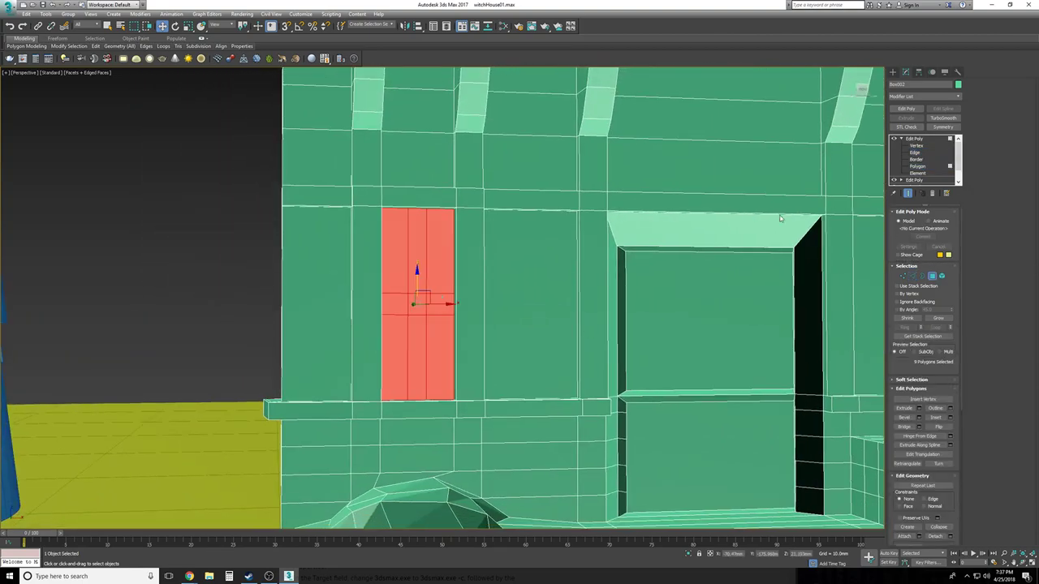
scroll(384, 335, up, 3)
alt+click(436, 352)
alt+click(367, 340)
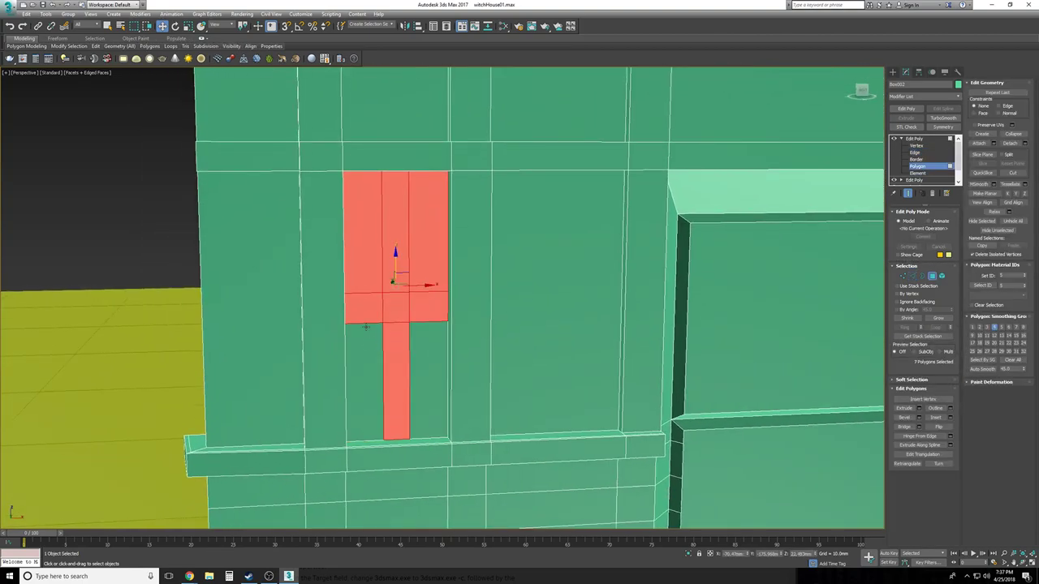
alt+click(367, 278)
alt+click(419, 275)
alt+middle_drag(582, 398, 920, 416)
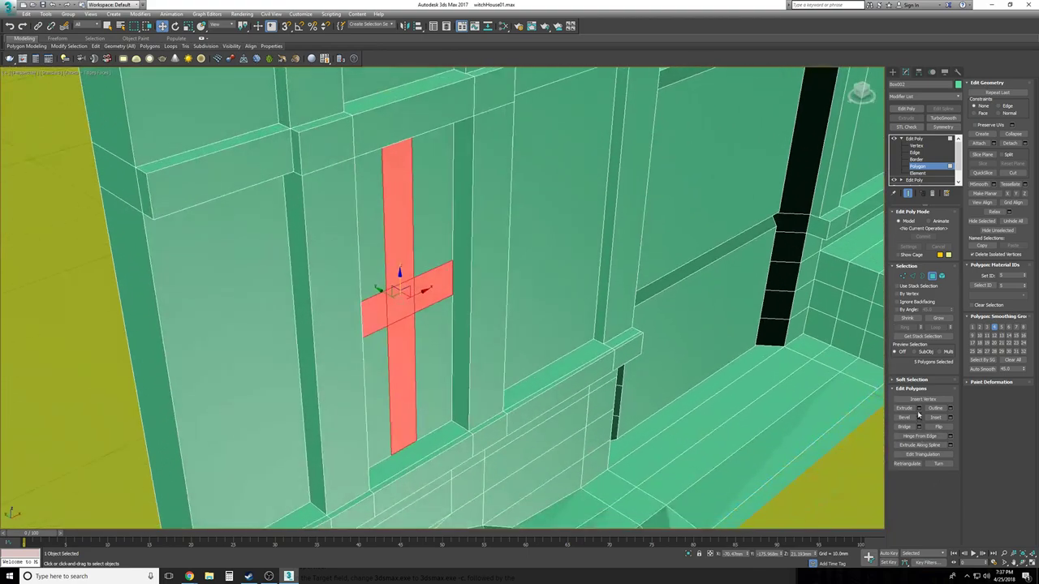
Extrude the cross polygons outward from the panel as raised timber bars and slightly adjust their depth
click(919, 410)
scroll(527, 284, up, 2)
drag(521, 279, 521, 276)
click(520, 292)
scroll(527, 304, down, 5)
alt+middle_drag(546, 306, 454, 315)
scroll(361, 300, up, 3)
scroll(406, 292, down, 3)
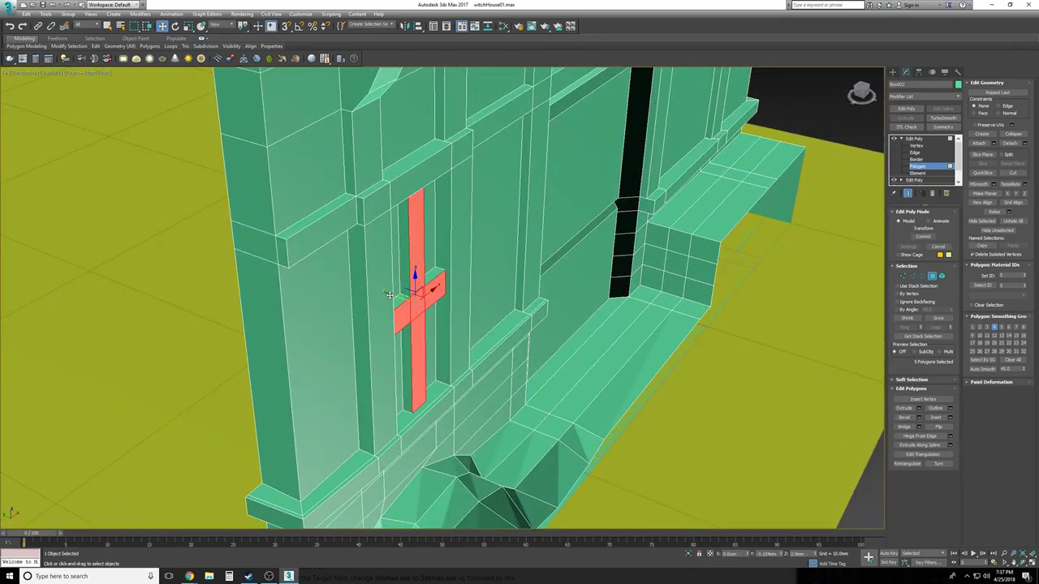
alt+middle_drag(414, 289, 690, 386)
Finish polygon editing, deselect the house and examine the facade and new cross with the edges hidden
scroll(701, 433, down, 4)
click(740, 450)
click(914, 139)
click(900, 139)
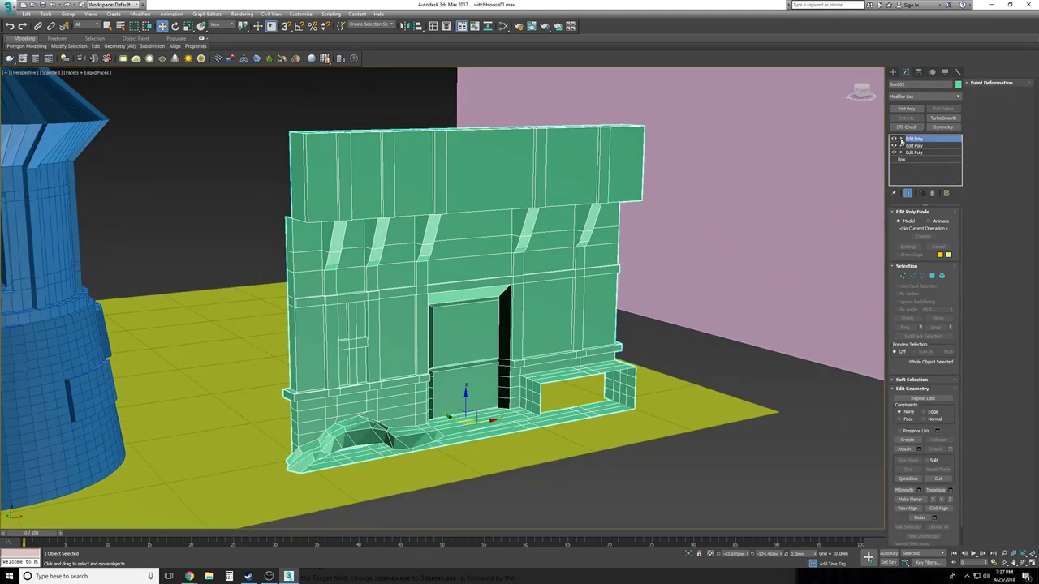
scroll(767, 393, down, 2)
alt+middle_drag(767, 394, 783, 418)
click(780, 422)
key(F4)
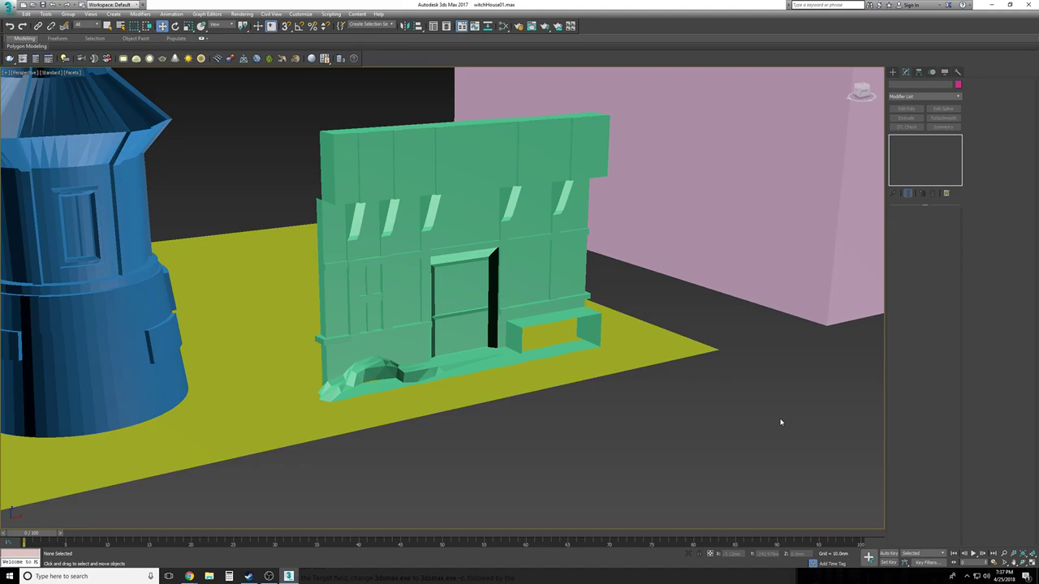
key(shift+z)
key(shift+z)
key(shift+z)
key(shift+z)
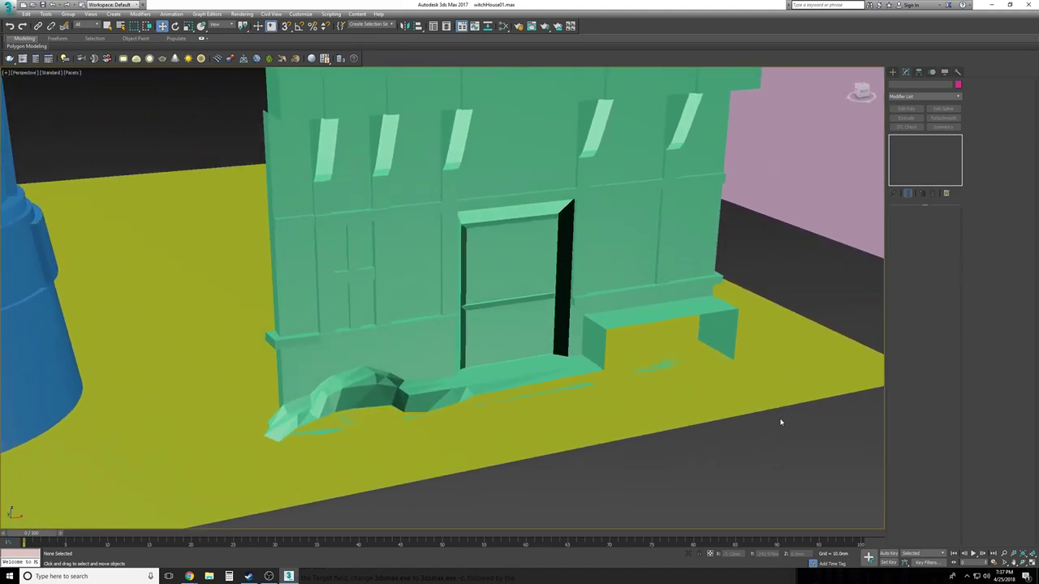
key(shift+z)
key(shift+z)
Select the house, show its edges again and add another Edit Poly modifier opened for sub-object editing
click(485, 358)
key(F4)
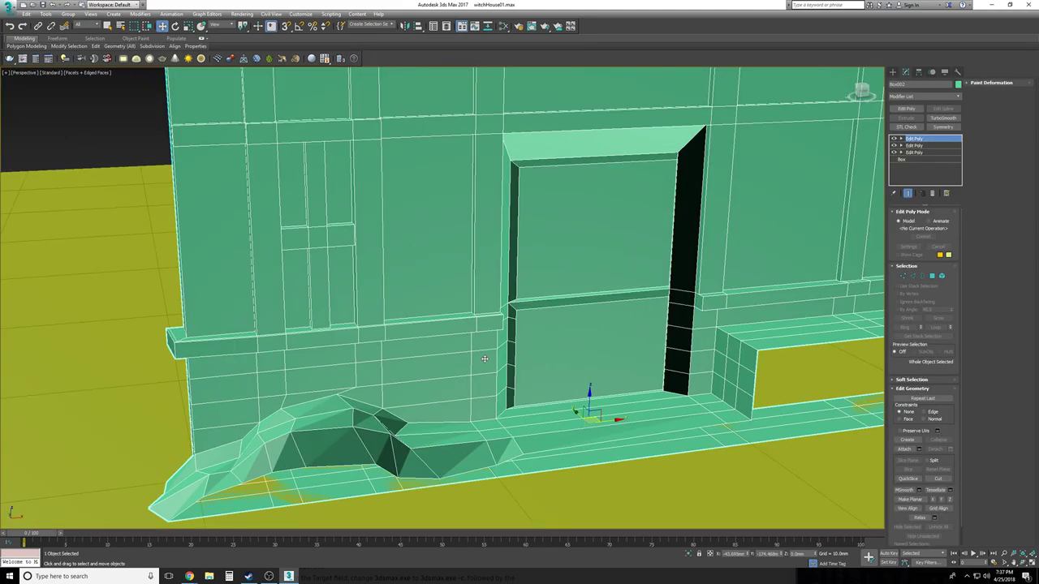
click(900, 139)
click(901, 138)
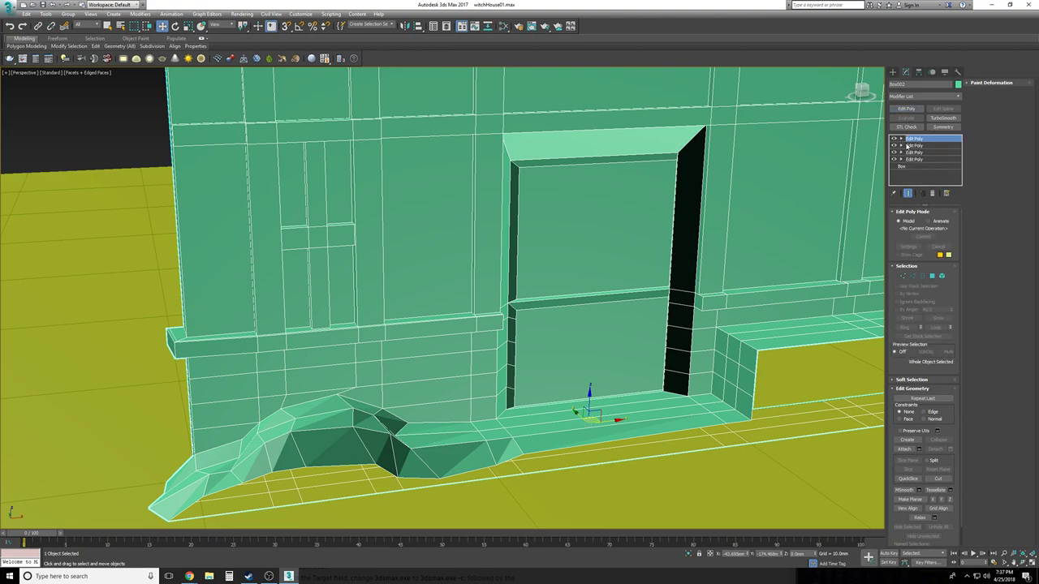
click(900, 139)
click(916, 145)
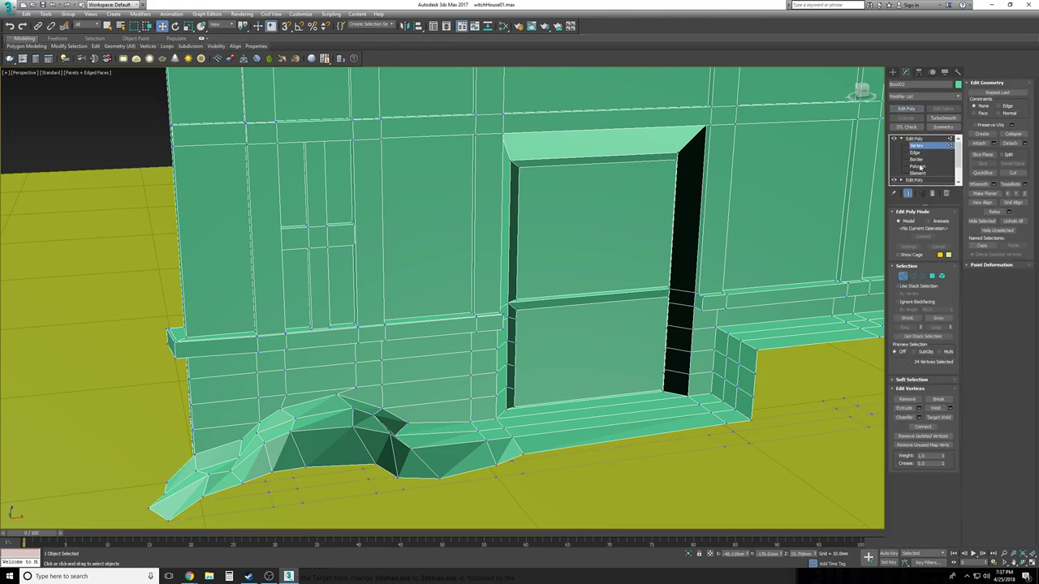
scroll(482, 363, up, 5)
Select the six wall polygons directly above the mound, between the corner strip and the doorway
key(4)
scroll(482, 363, up, 2)
scroll(315, 317, up, 1)
click(315, 317)
ctrl+click(350, 334)
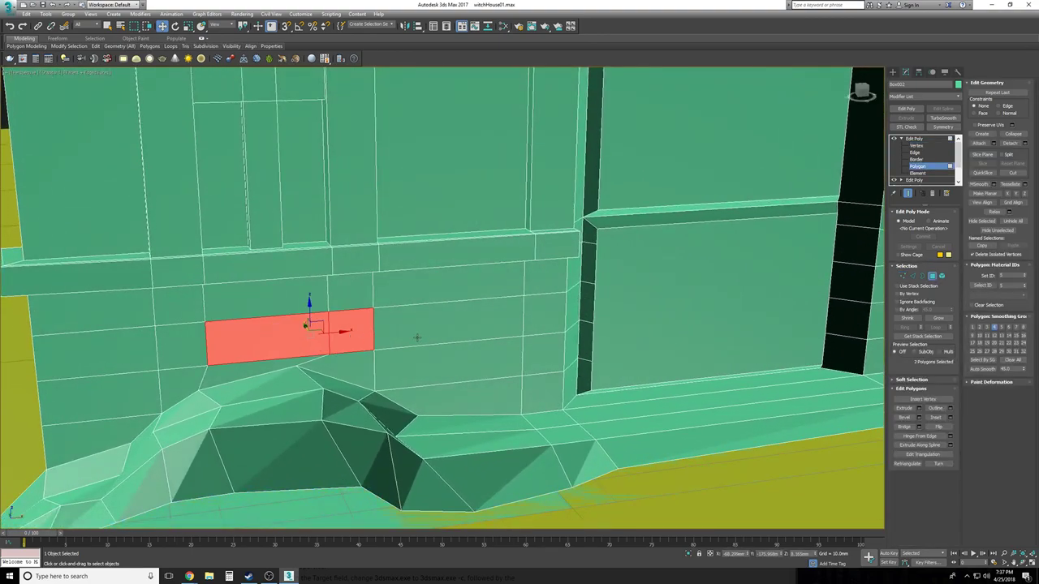
ctrl+click(411, 339)
ctrl+click(372, 362)
ctrl+click(309, 358)
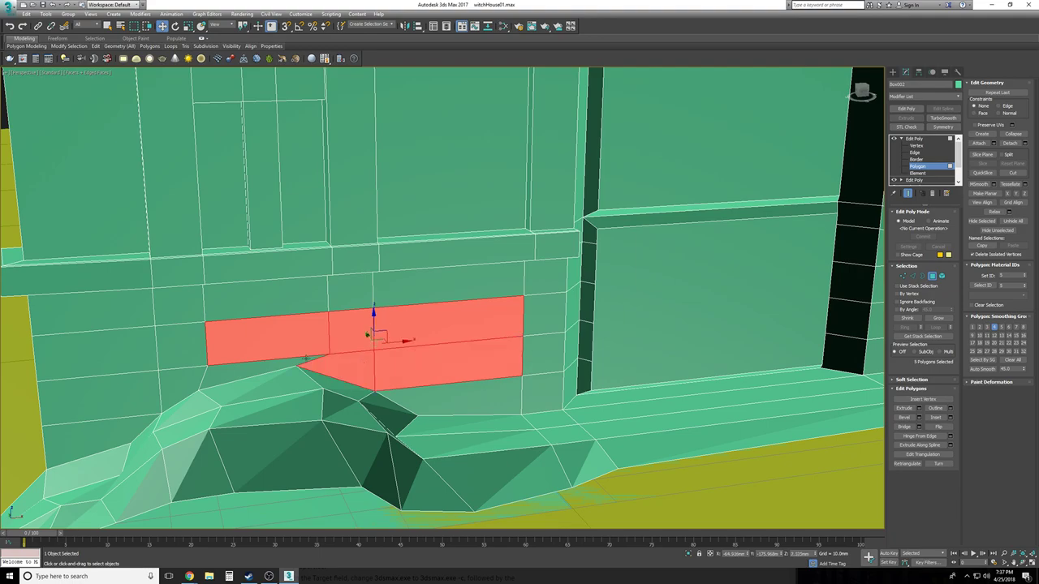
ctrl+click(300, 360)
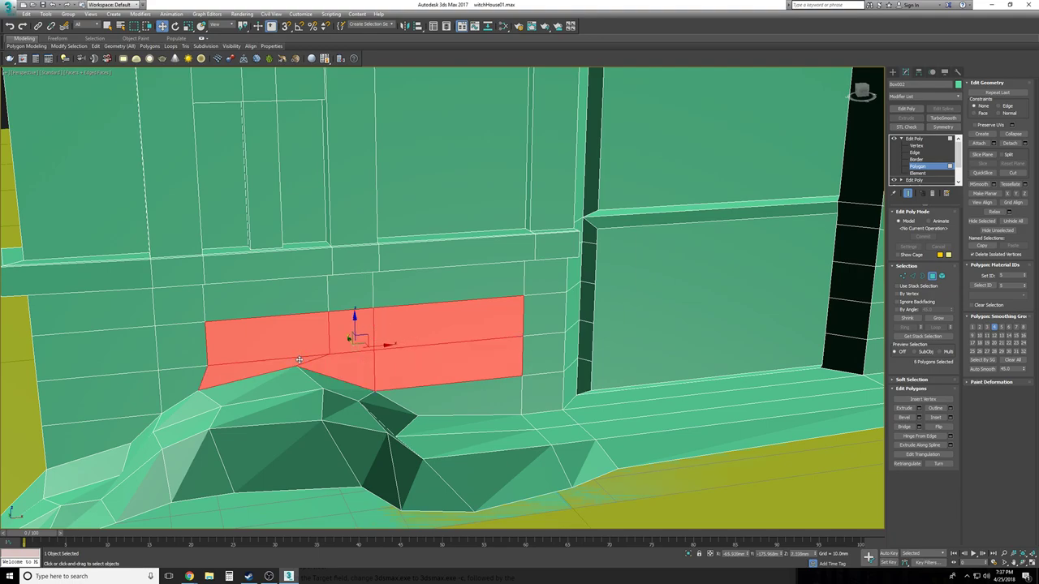
alt+middle_drag(299, 359, 974, 393)
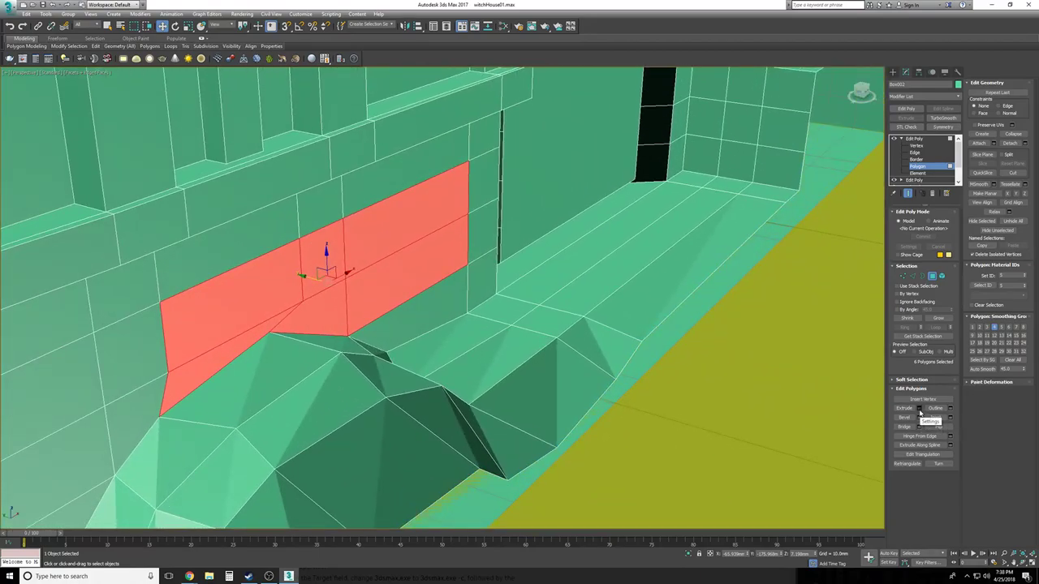
Extrude the selected wall polygons slightly outward to form a raised stone block
click(920, 413)
drag(522, 279, 522, 286)
click(520, 291)
alt+middle_drag(536, 304, 519, 328)
scroll(582, 338, up, 3)
Target-weld the vertices where the raised block's lower edge overlaps the mound
click(916, 146)
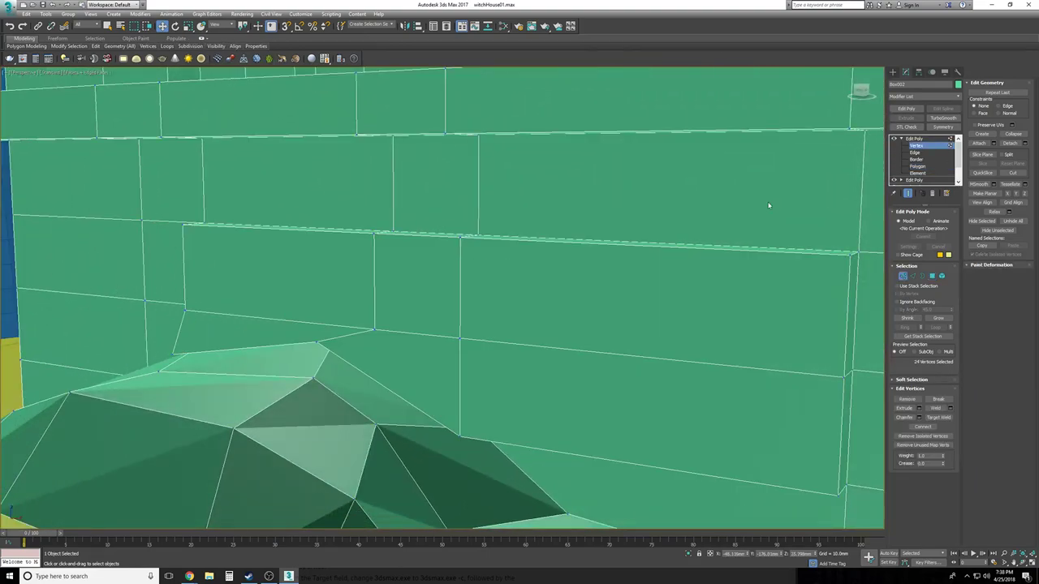
scroll(530, 294, up, 8)
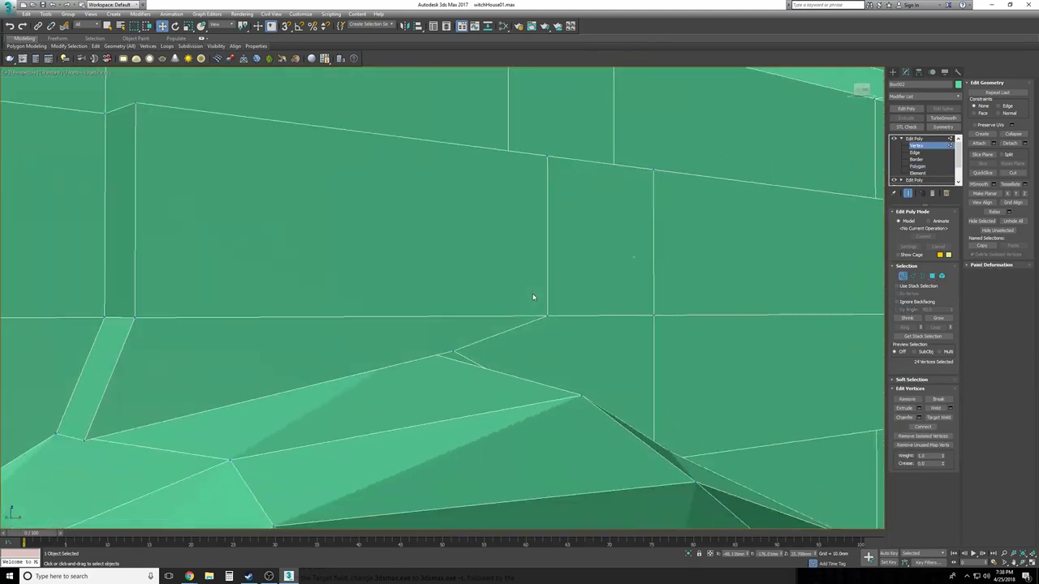
alt+middle_drag(533, 297, 533, 286)
scroll(534, 297, up, 5)
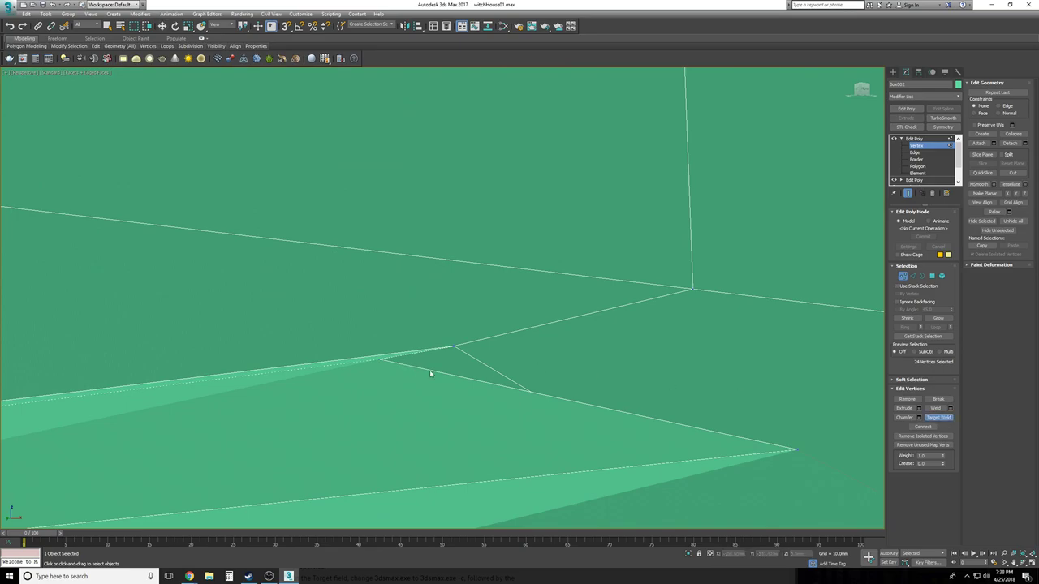
alt+middle_drag(379, 360, 270, 400)
click(298, 414)
click(253, 399)
alt+middle_drag(390, 421, 185, 376)
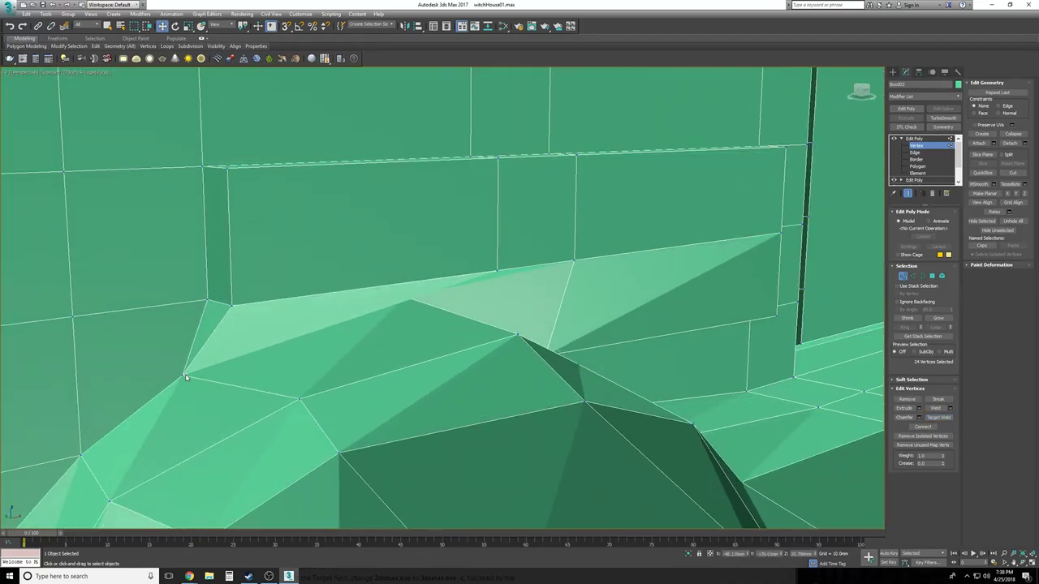
Pull the mound's upper vertices beneath the block away from the wall to smooth the transition
alt+middle_drag(407, 326, 344, 292)
alt+middle_drag(545, 388, 415, 293)
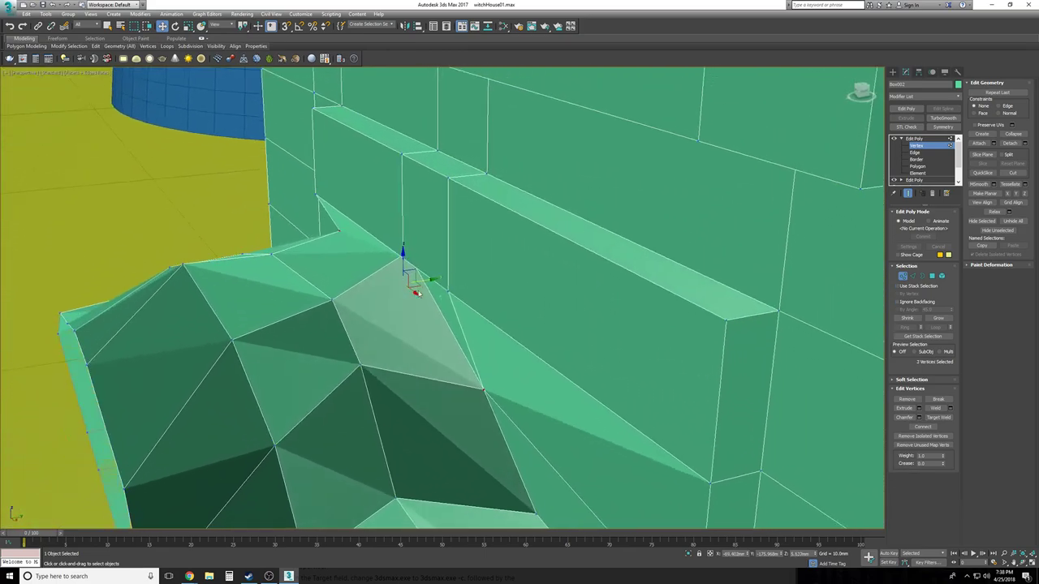
drag(415, 275, 367, 283)
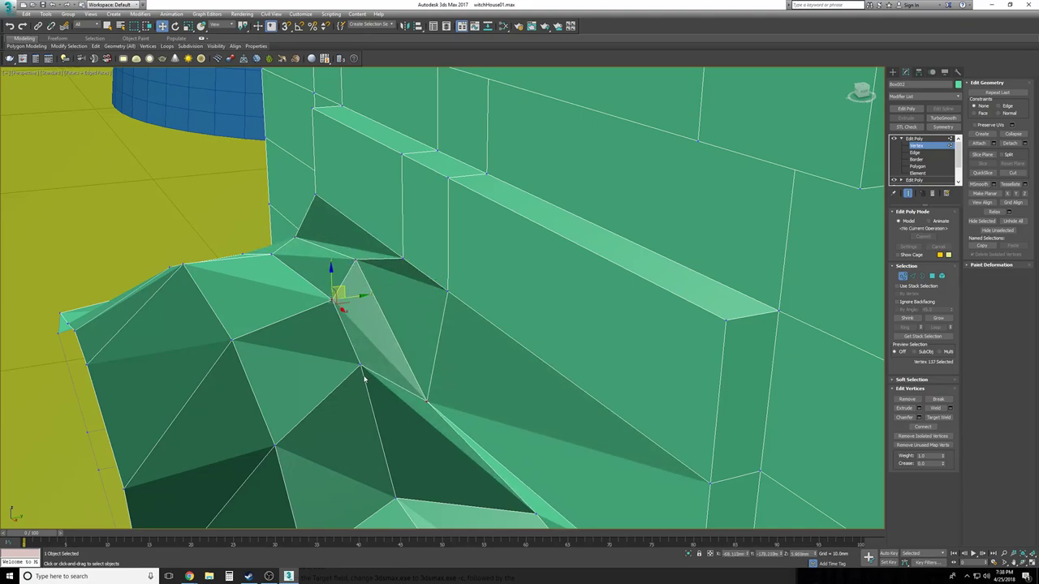
alt+middle_drag(358, 366, 294, 386)
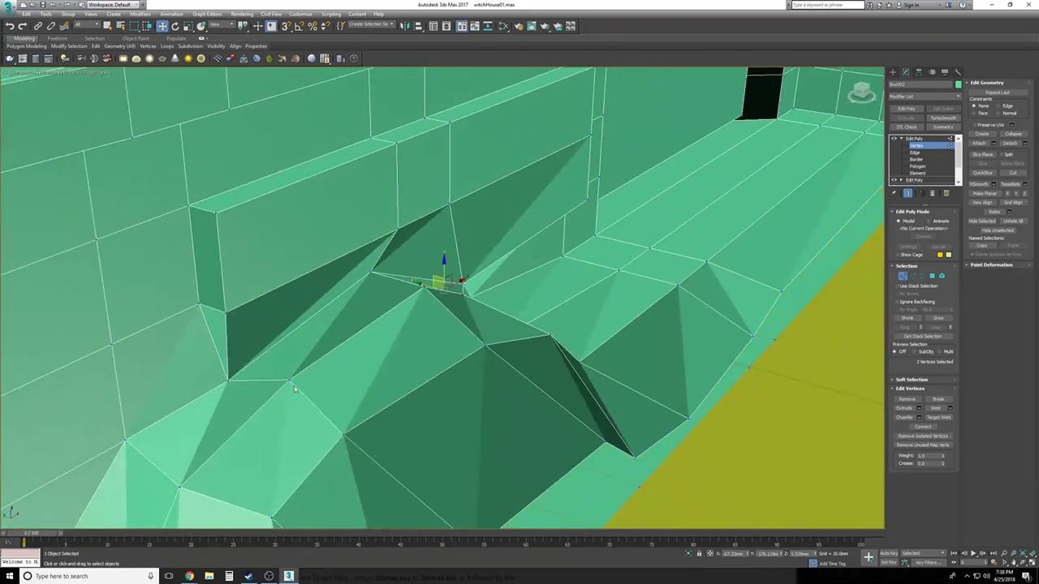
drag(402, 309, 391, 311)
alt+middle_drag(477, 365, 400, 341)
drag(405, 340, 487, 333)
Shift individual vertices on the mound's door-side slope toward the doorway to even out its surface, then clear the selection
alt+middle_drag(487, 333, 505, 304)
click(564, 387)
alt+middle_drag(564, 387, 453, 310)
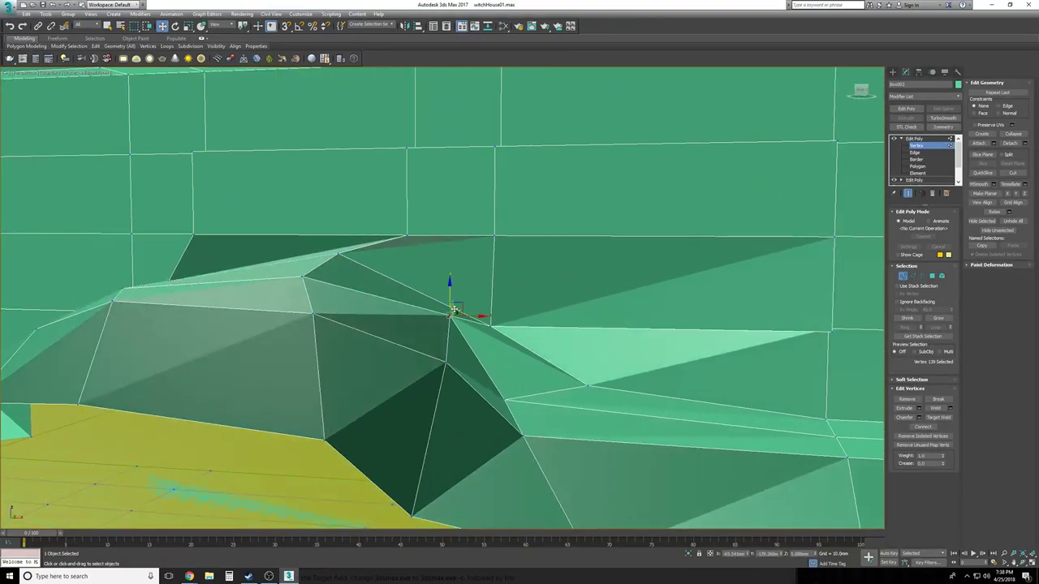
drag(464, 309, 488, 333)
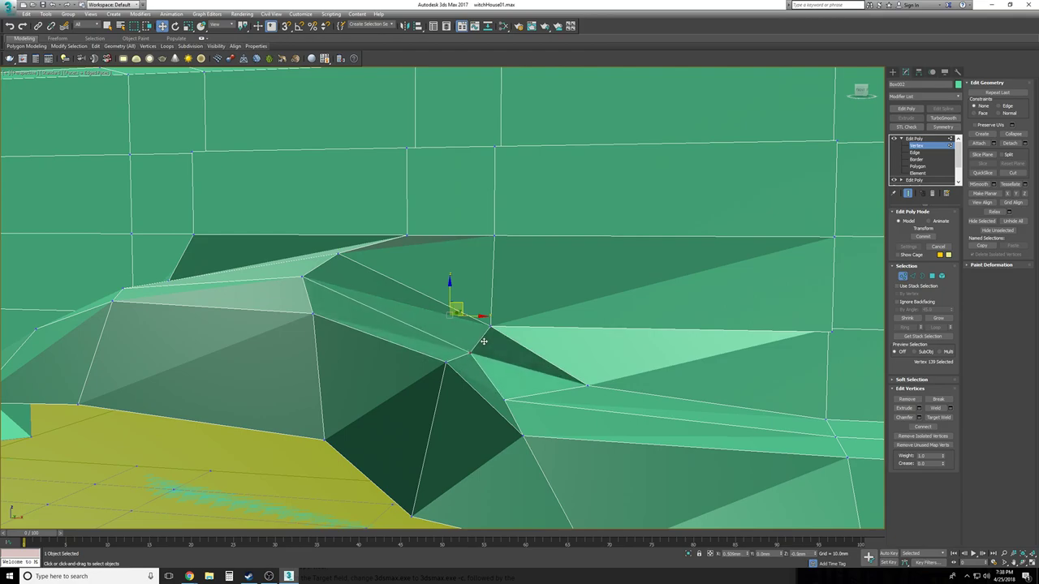
alt+middle_drag(521, 397, 396, 357)
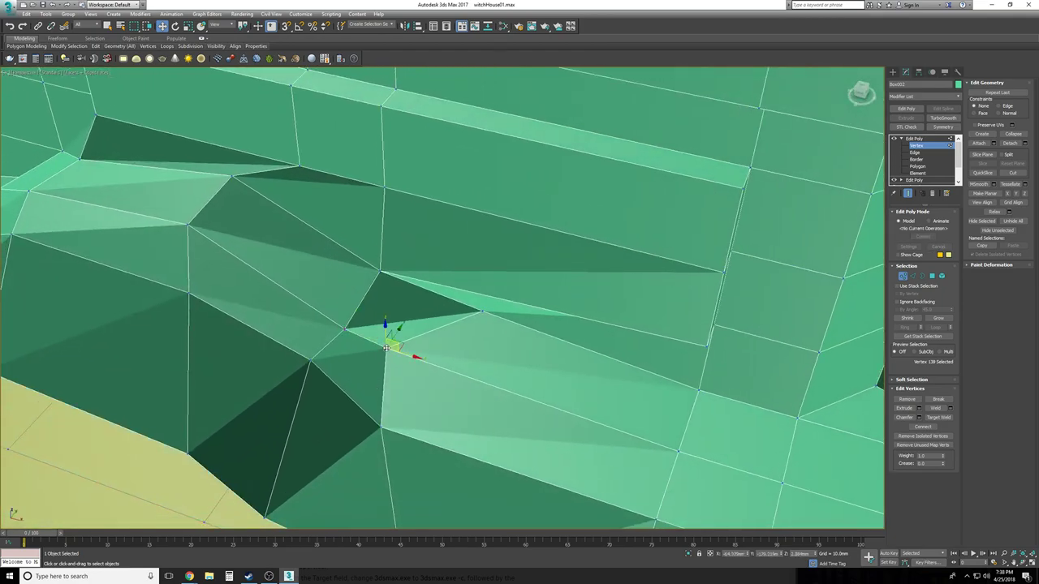
drag(402, 343, 480, 379)
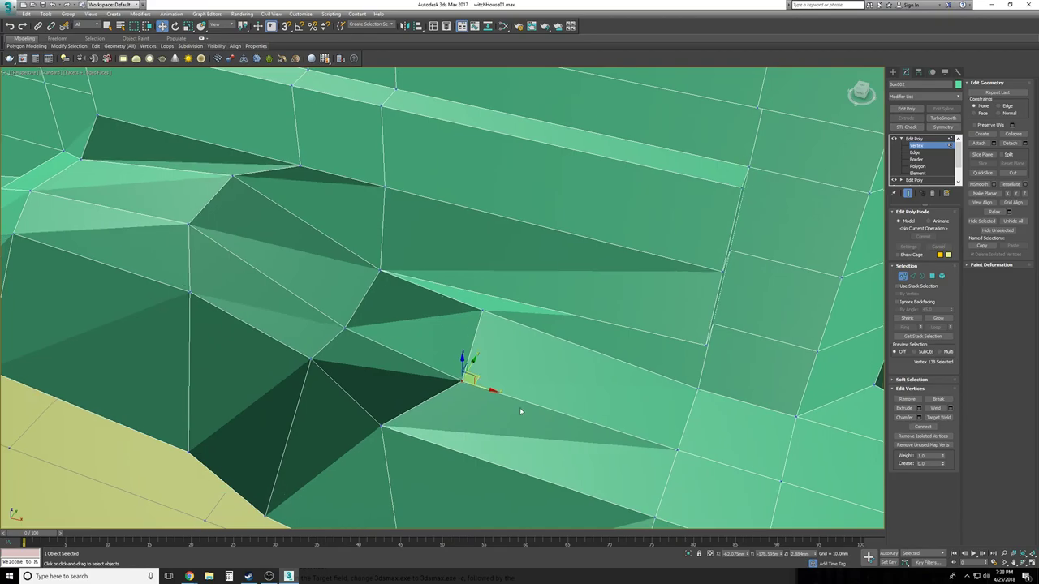
click(507, 414)
alt+middle_drag(505, 422, 529, 416)
scroll(528, 415, down, 2)
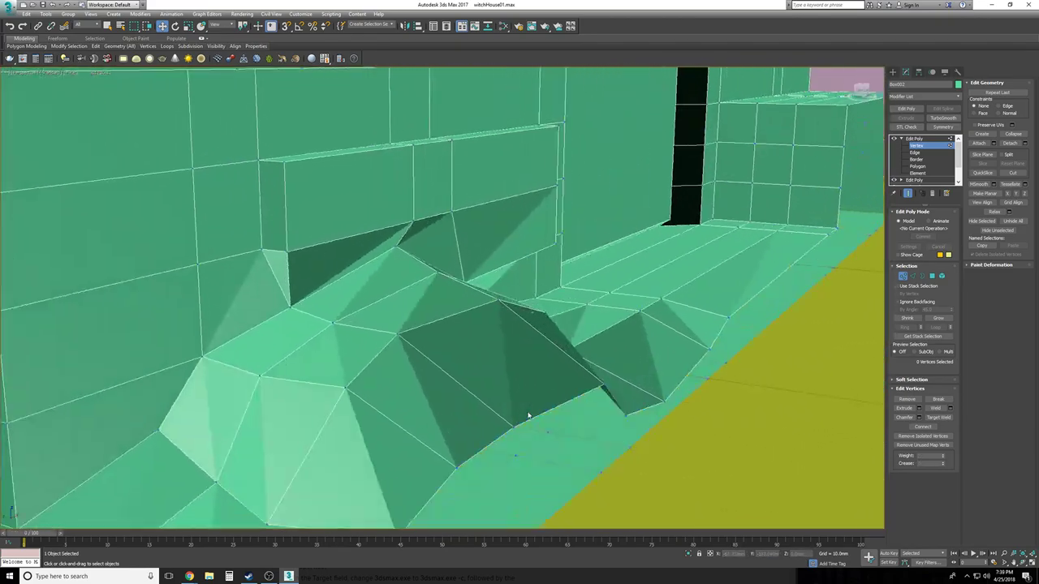
Reposition the vertices between the block's door-side end and the step so the mound blends into the wall corner
alt+middle_drag(528, 416, 502, 242)
click(475, 395)
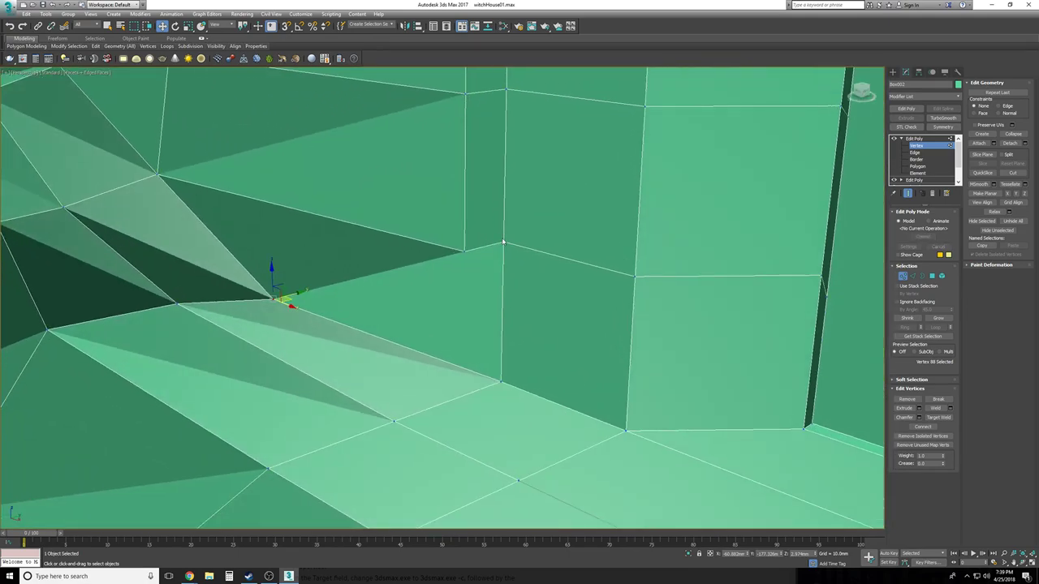
drag(511, 232, 477, 303)
alt+middle_drag(477, 302, 523, 364)
click(506, 353)
drag(520, 341, 436, 374)
alt+middle_drag(436, 371, 546, 338)
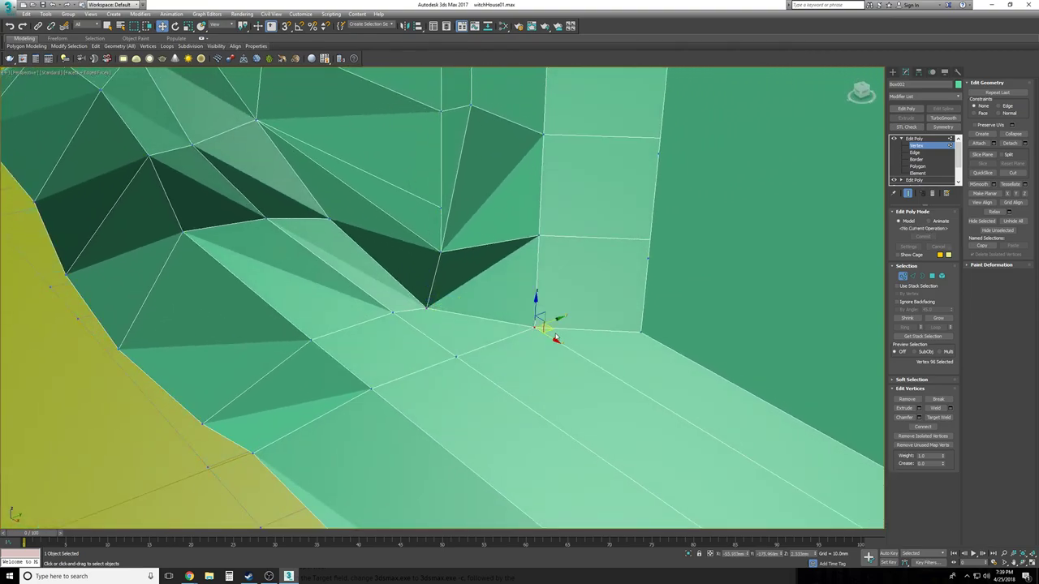
drag(548, 331, 510, 351)
Fine-tune the vertices around both ends of the raised block where it meets the mound
scroll(522, 359, down, 5)
alt+middle_drag(513, 356, 534, 443)
click(612, 477)
alt+middle_drag(611, 476, 601, 458)
scroll(613, 475, up, 5)
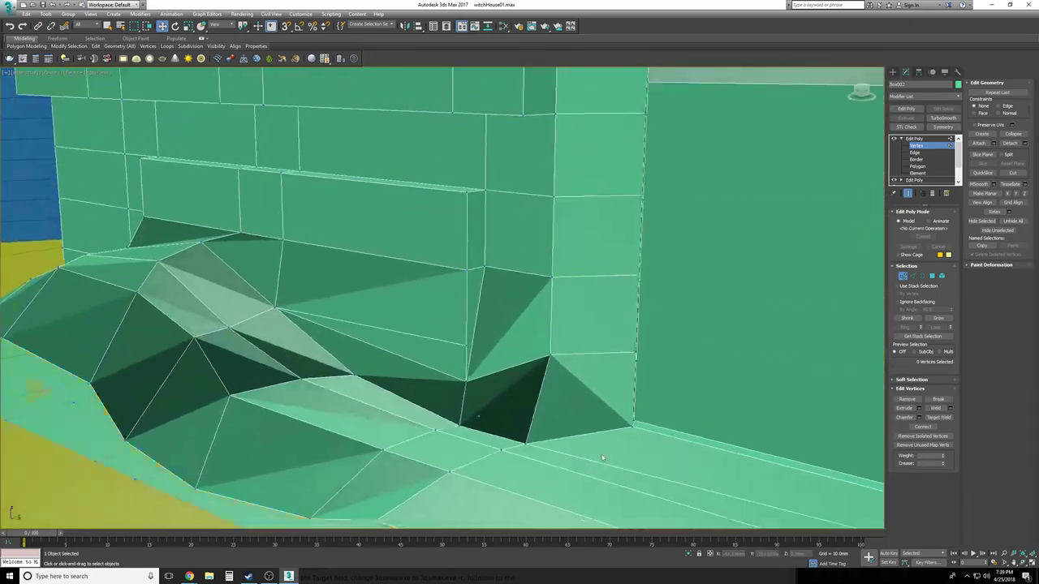
scroll(478, 244, up, 4)
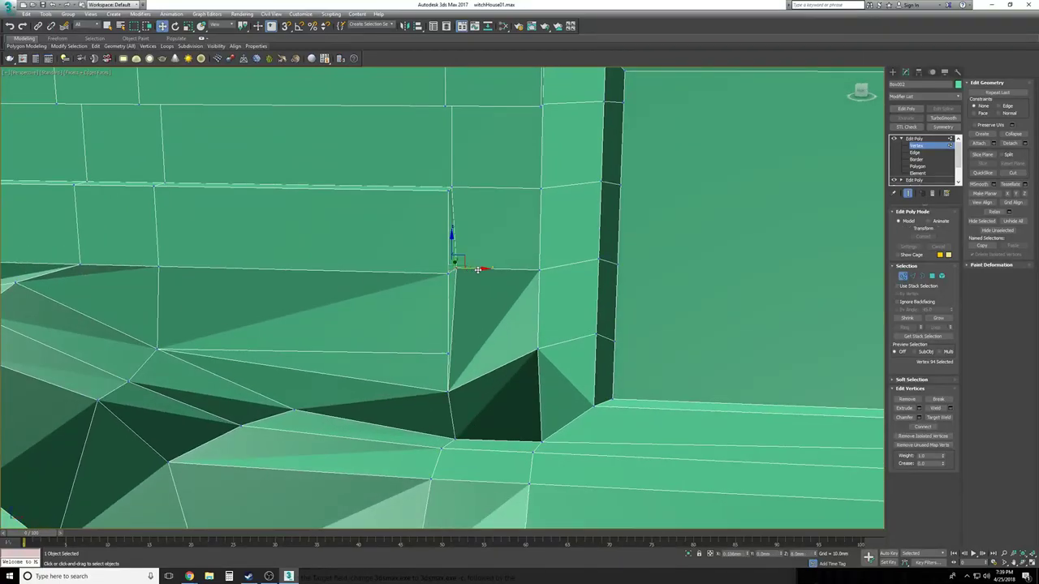
alt+middle_drag(498, 269, 478, 366)
click(478, 366)
scroll(478, 366, down, 6)
scroll(478, 366, up, 4)
scroll(478, 366, down, 3)
scroll(478, 365, up, 4)
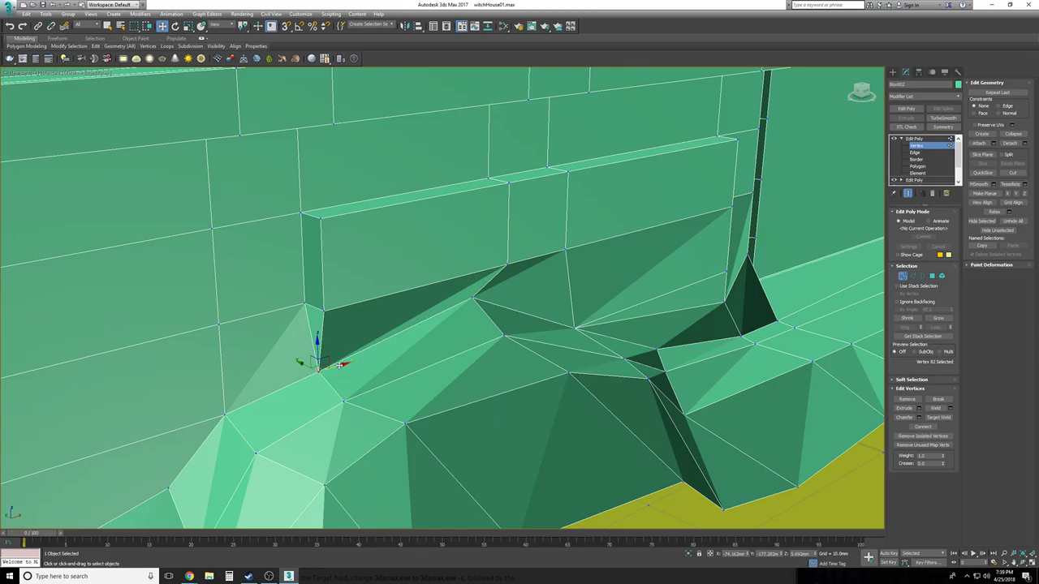
alt+middle_drag(318, 371, 776, 324)
Finish vertex editing, deselect the house and examine the lower wall and mound with the edges hidden
click(948, 140)
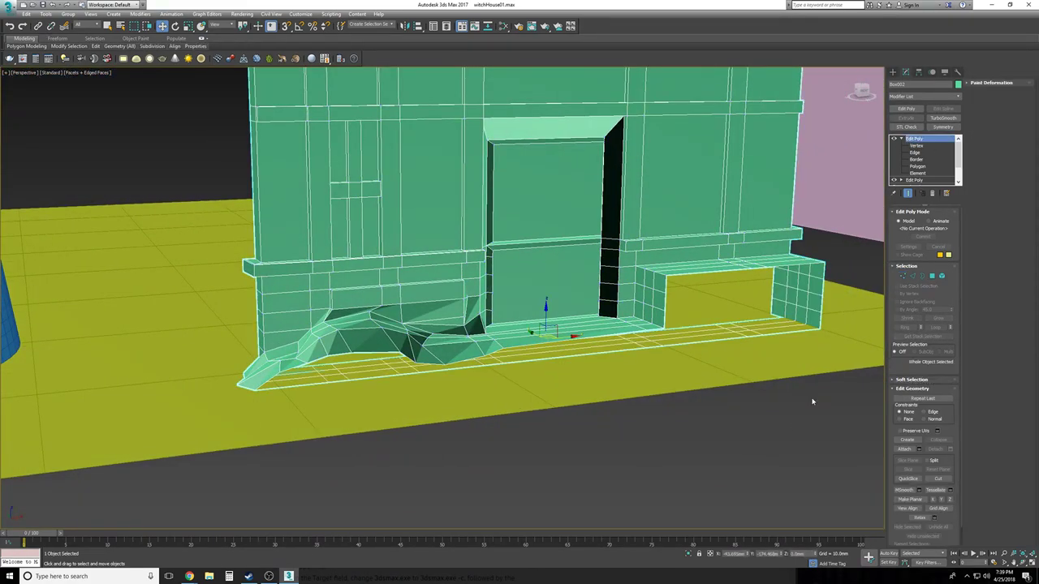
click(712, 497)
alt+middle_drag(601, 438, 576, 418)
scroll(580, 427, up, 4)
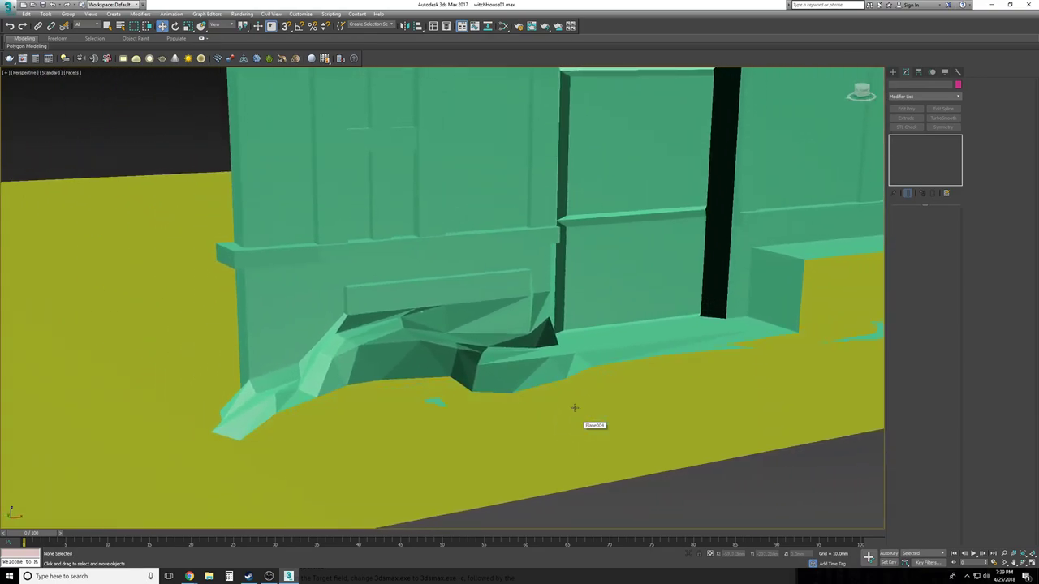
Reselect the house for vertex editing, adjust the vertices along the block's lower edge and show the edges again
click(515, 282)
key(1)
scroll(478, 332, up, 6)
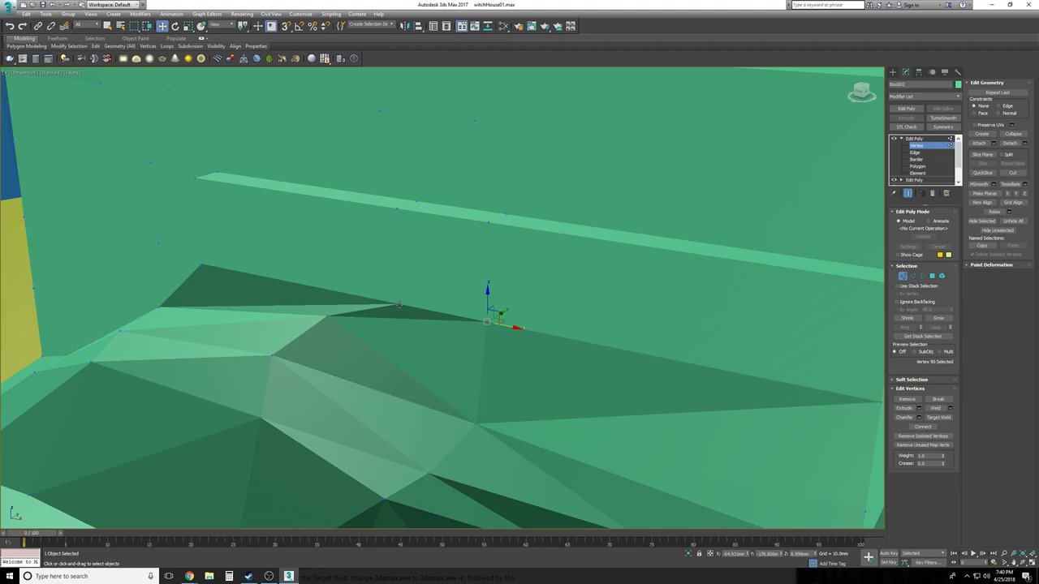
alt+middle_drag(430, 310, 455, 335)
click(454, 332)
key(F4)
alt+middle_drag(584, 385, 430, 277)
Select the four polygons wrapping the lower wall's outer corner and extrude them outward as a corner stone
key(4)
click(382, 256)
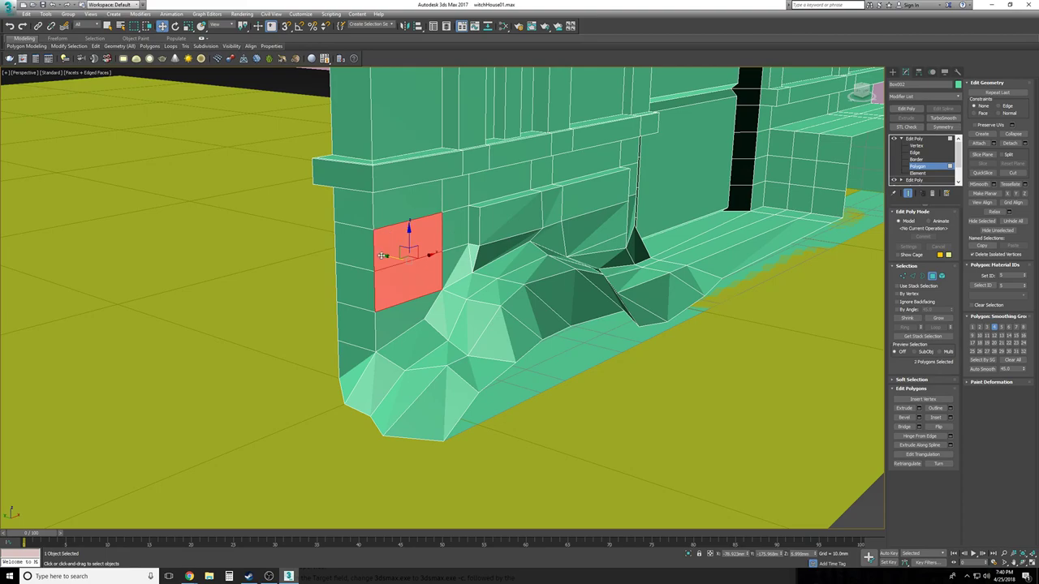
alt+middle_drag(383, 293, 430, 324)
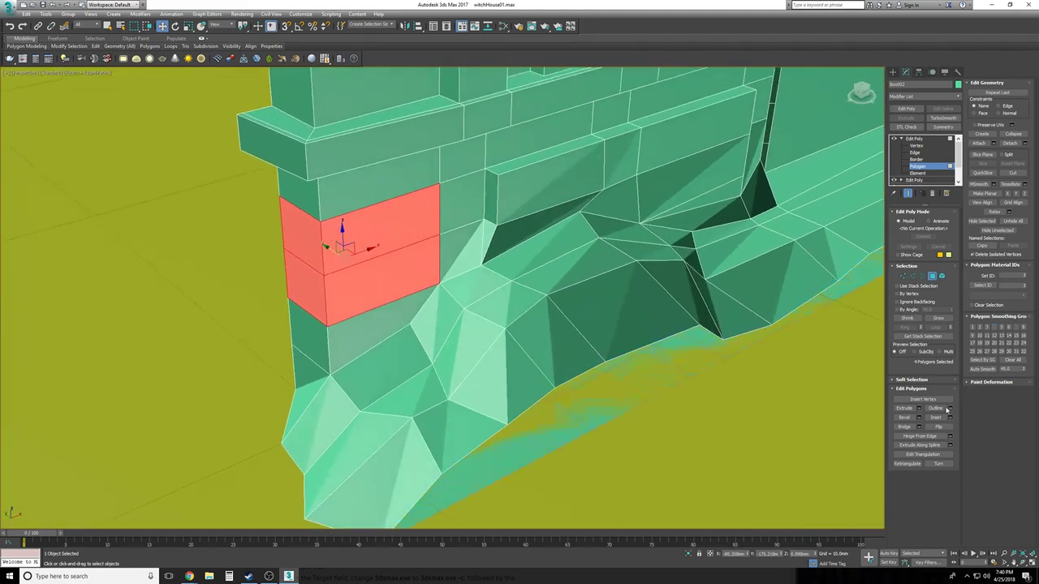
alt+middle_drag(431, 255, 445, 223)
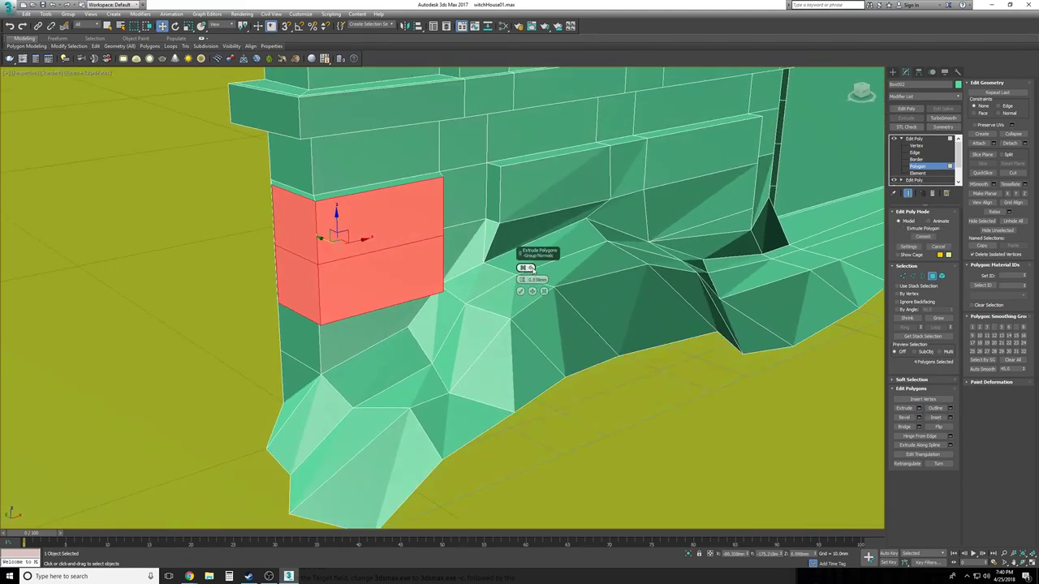
scroll(545, 279, up, 5)
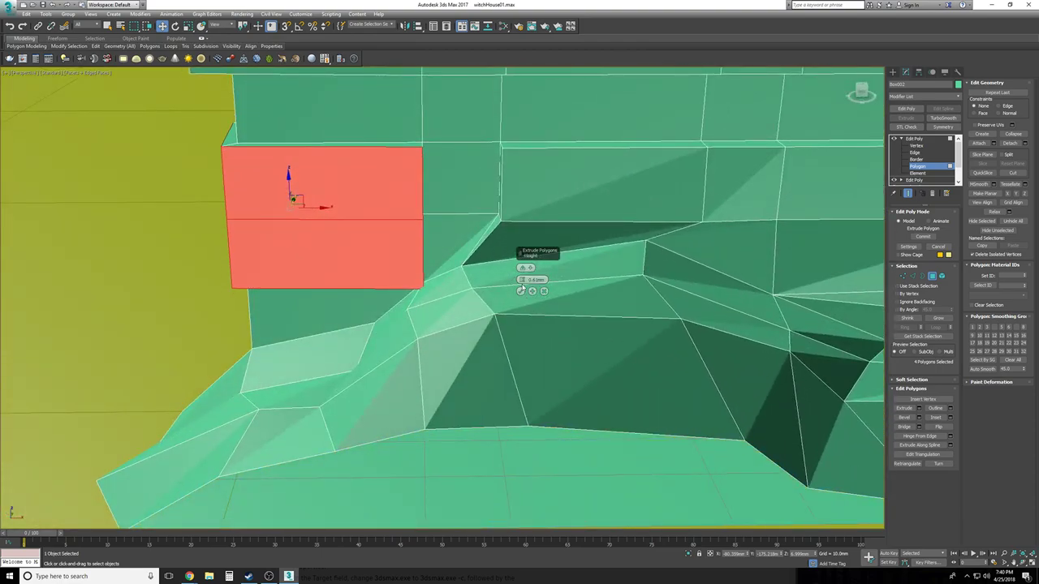
click(521, 291)
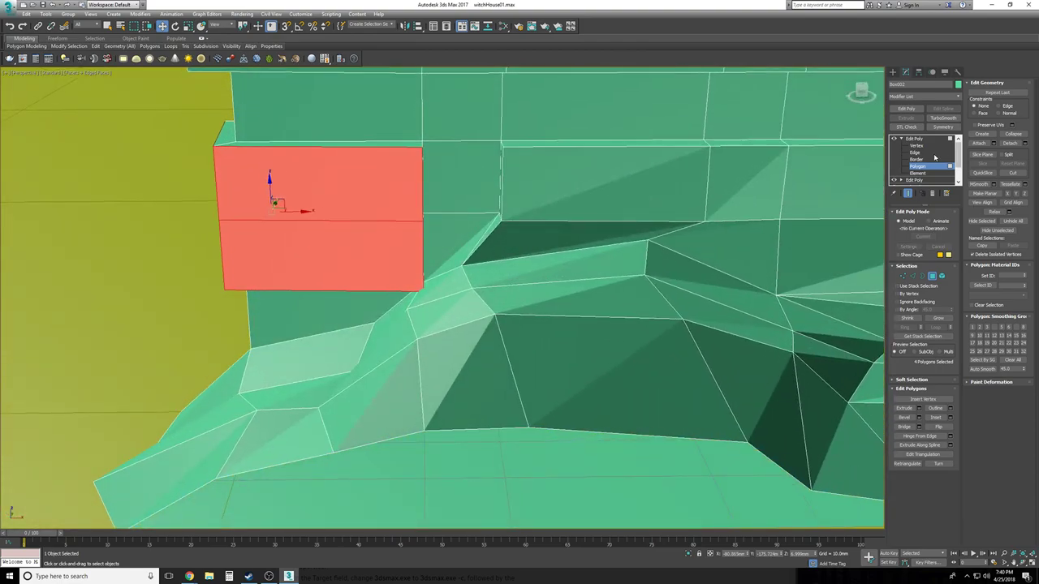
Reposition and target-weld the corner stone's lower inner vertices onto the mound
key(1)
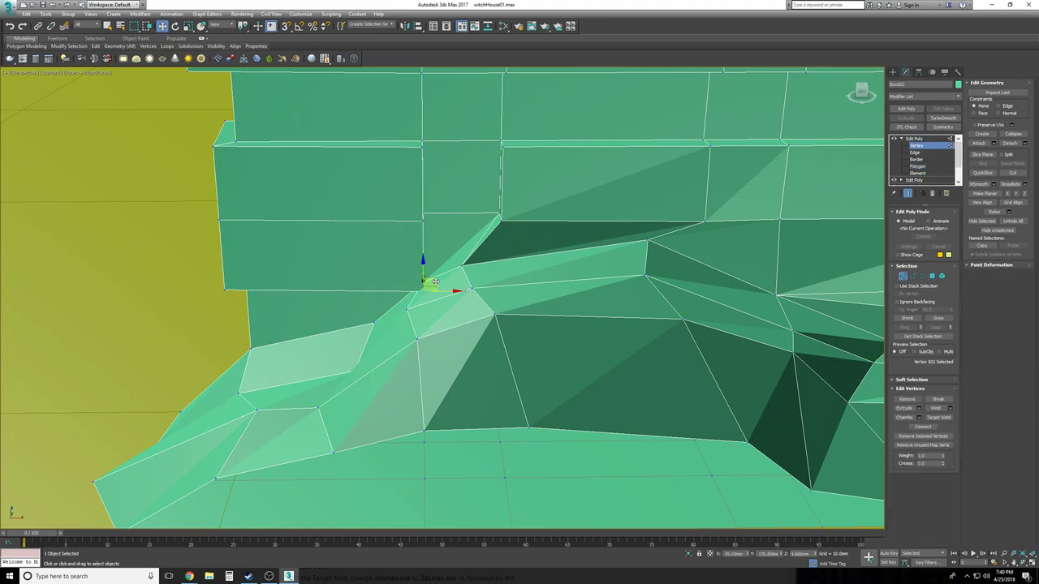
scroll(441, 361, up, 10)
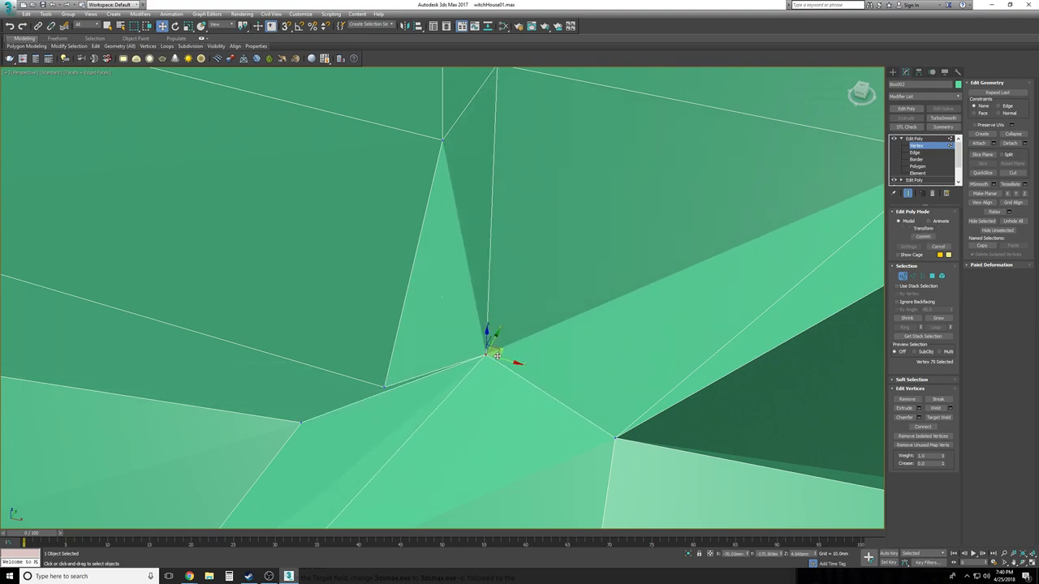
scroll(496, 356, down, 5)
scroll(496, 362, up, 3)
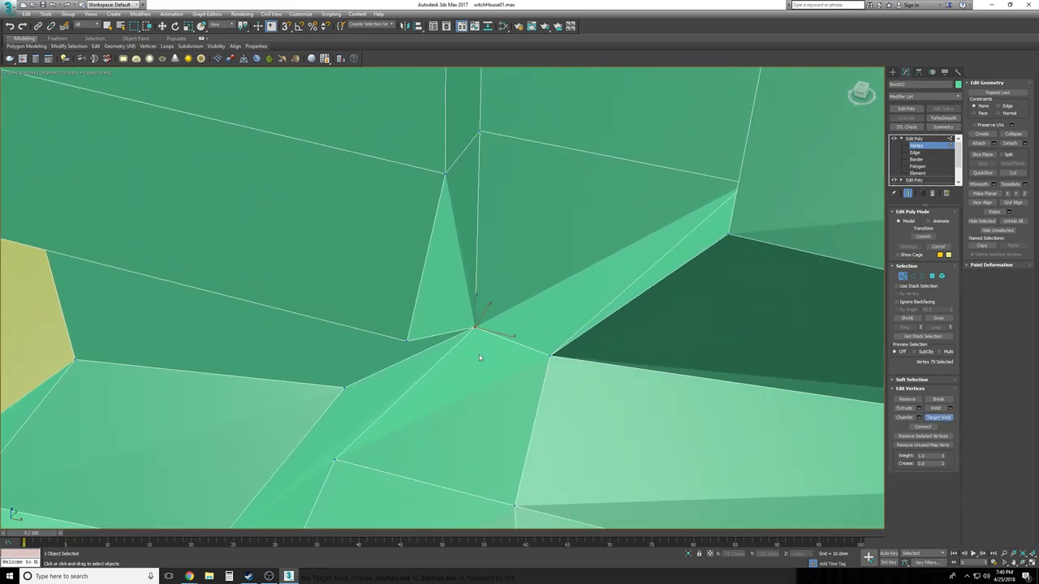
scroll(500, 370, down, 5)
Reposition the vertices along the lower wall's outer corner and the mound's end so the corner stone slopes into the mound
alt+middle_drag(500, 371, 311, 267)
key(w)
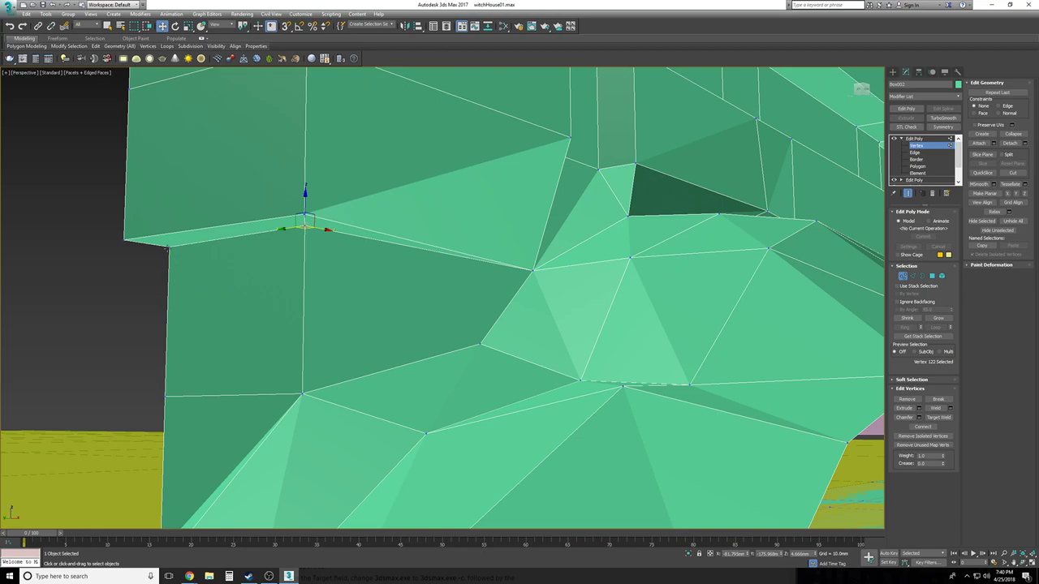
alt+middle_drag(224, 285, 300, 353)
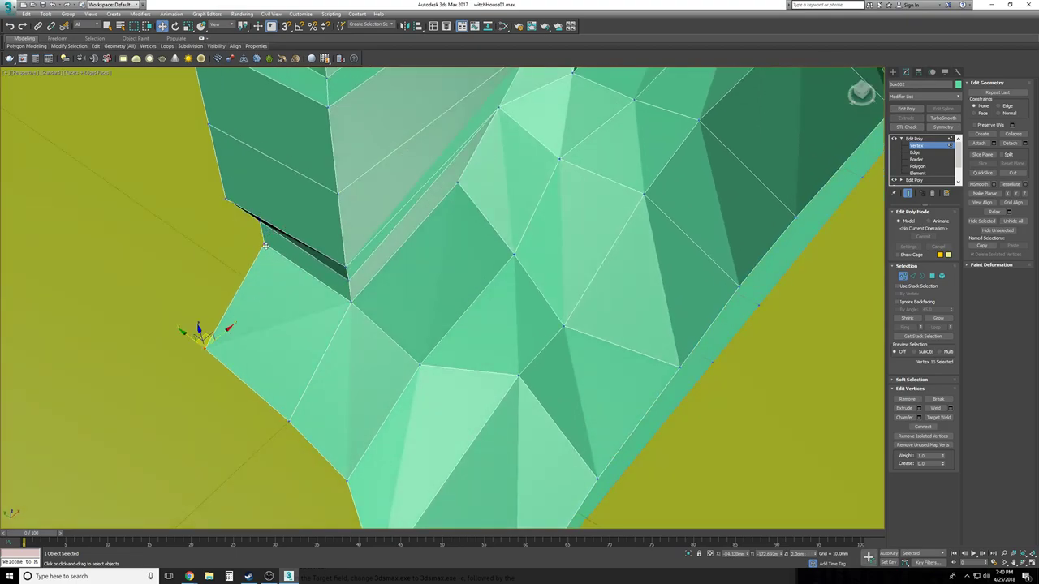
alt+middle_drag(325, 254, 346, 301)
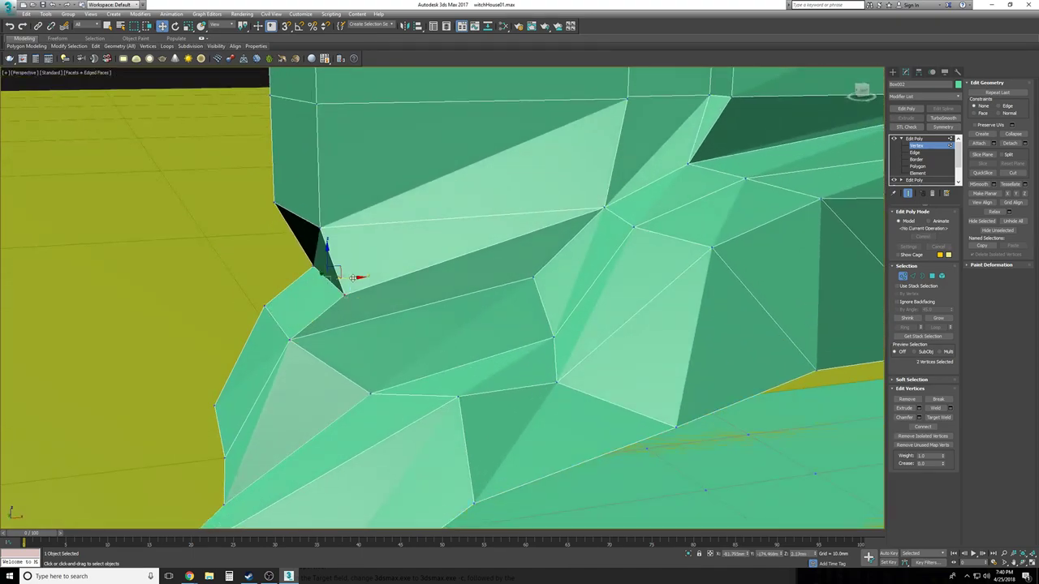
scroll(329, 280, down, 5)
click(370, 318)
mouse_move(371, 318)
alt+middle_down()
mouse_move(357, 297)
mouse_move(372, 313)
alt+middle_up()
scroll(373, 316, down, 2)
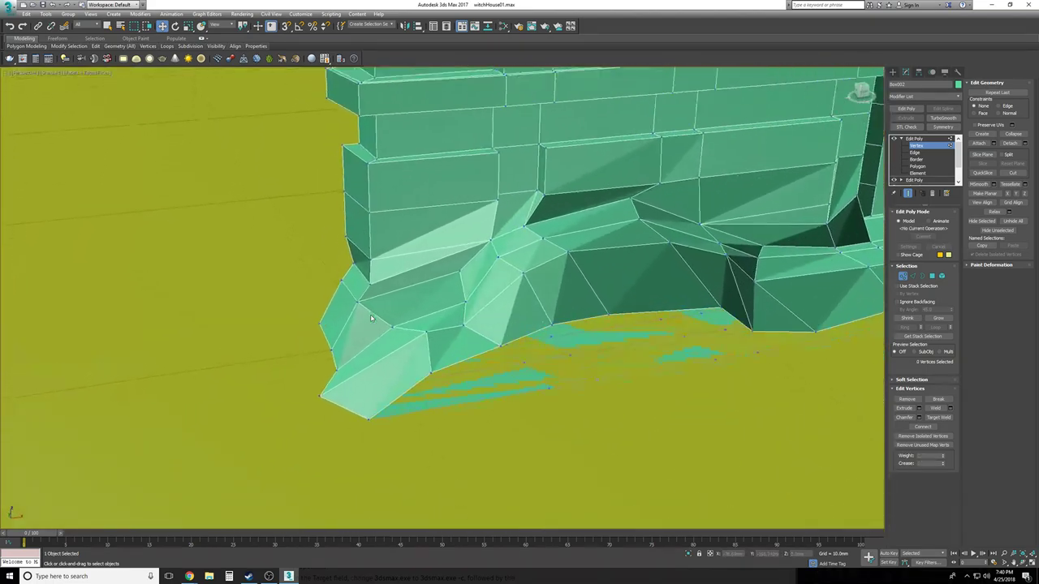
Move the mound's ground-level vertices around the house's outer corner to round off its base
scroll(373, 292, up, 3)
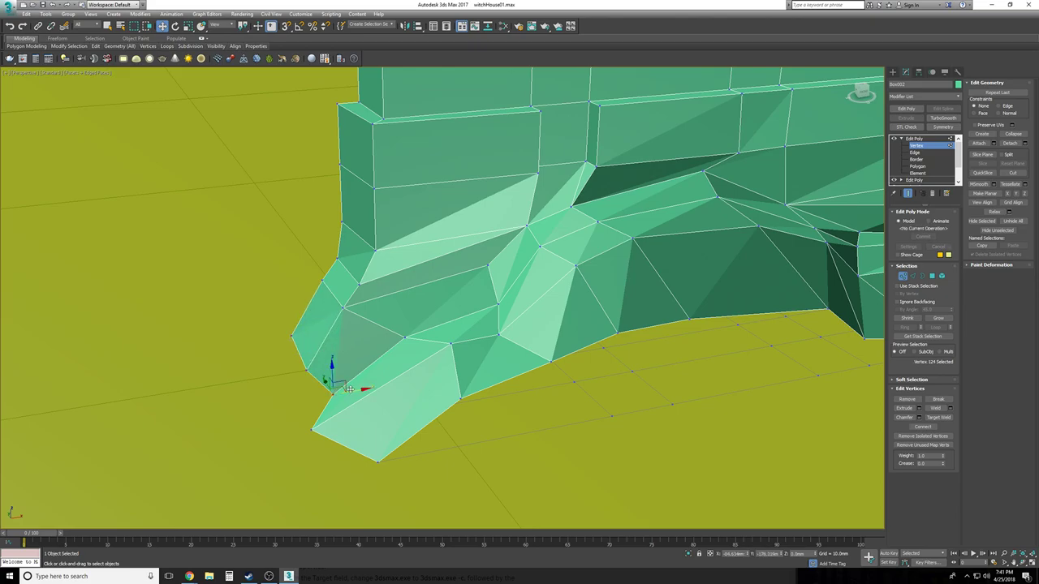
click(374, 392)
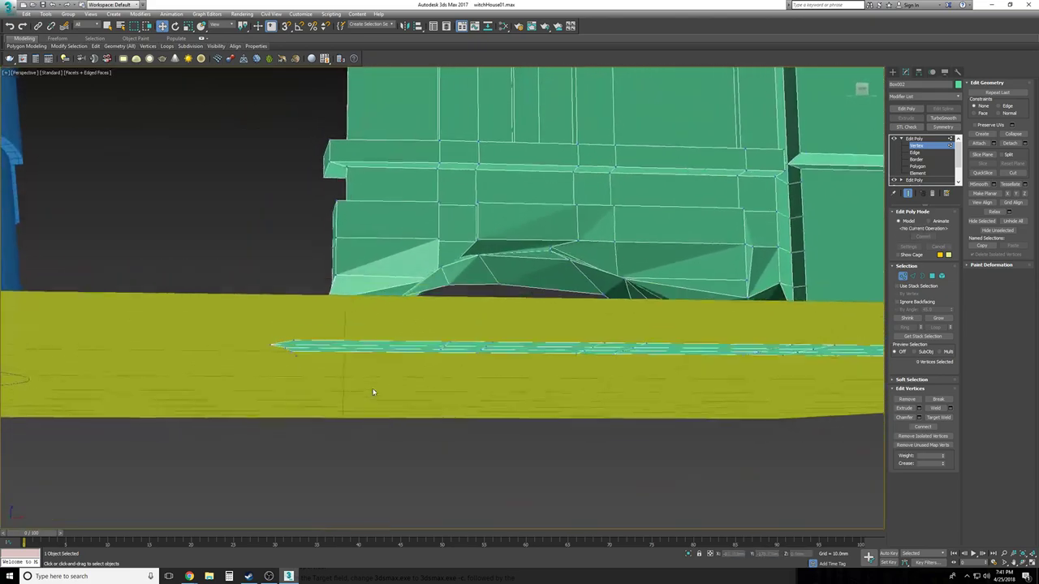
alt+middle_drag(373, 393, 374, 392)
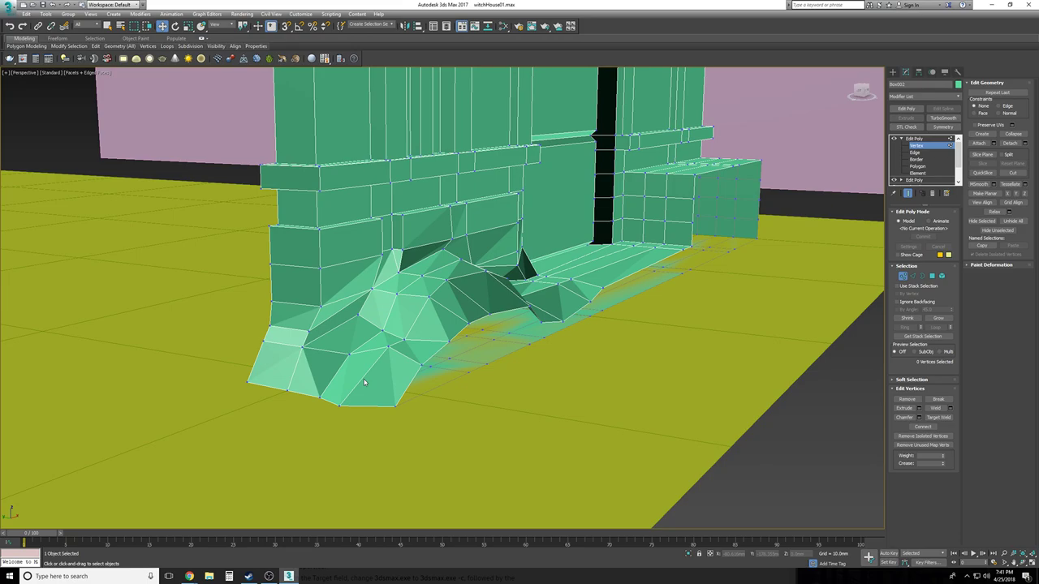
alt+middle_drag(365, 382, 364, 382)
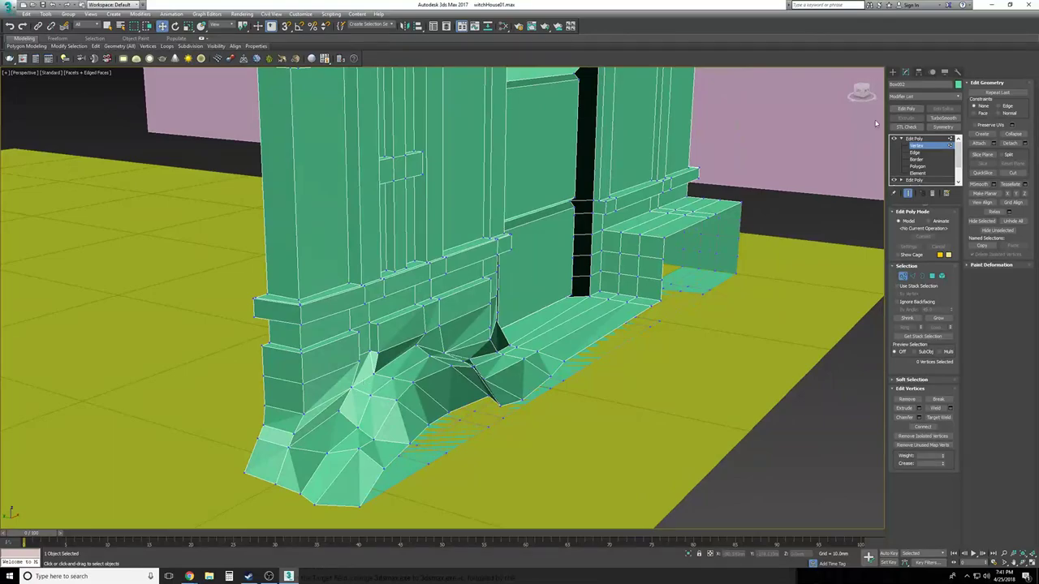
Finish vertex editing on the house, deselect it and hide the edges
click(929, 138)
scroll(769, 412, down, 4)
alt+middle_drag(814, 398, 767, 413)
click(767, 412)
scroll(767, 412, down, 3)
Examine the front facade, its door, bench and corner mound from near and far
alt+middle_drag(767, 412, 460, 262)
alt+middle_drag(235, 242, 392, 314)
scroll(412, 282, down, 10)
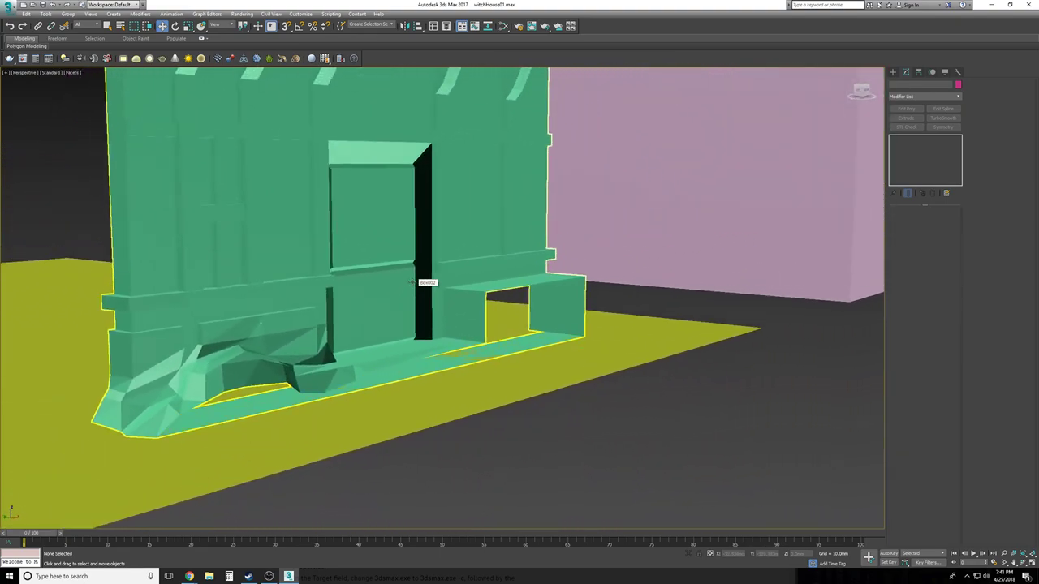
scroll(411, 282, down, 4)
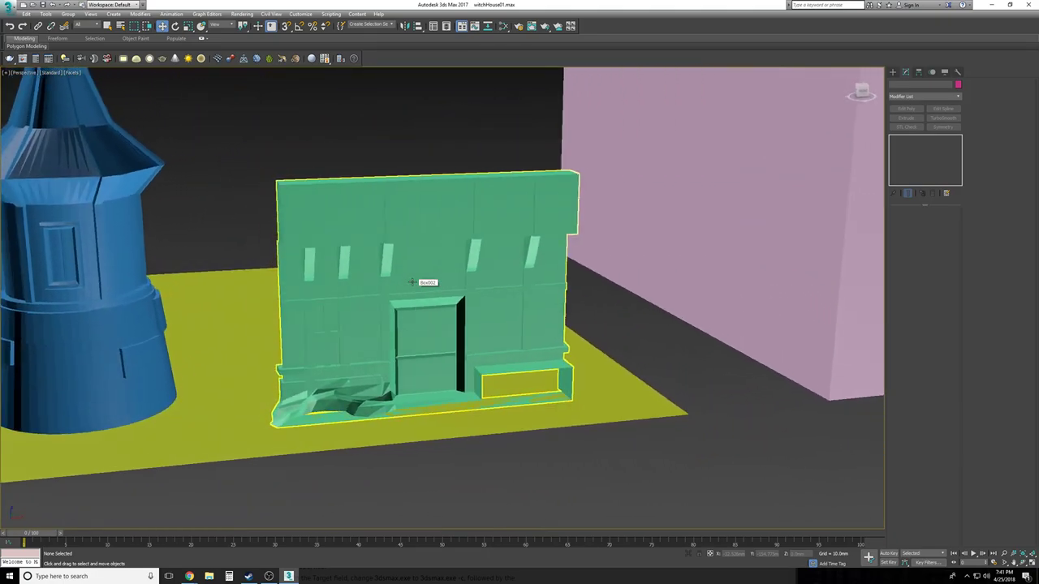
scroll(412, 281, up, 3)
scroll(412, 282, up, 3)
middle_drag(492, 355, 561, 284)
scroll(370, 371, down, 5)
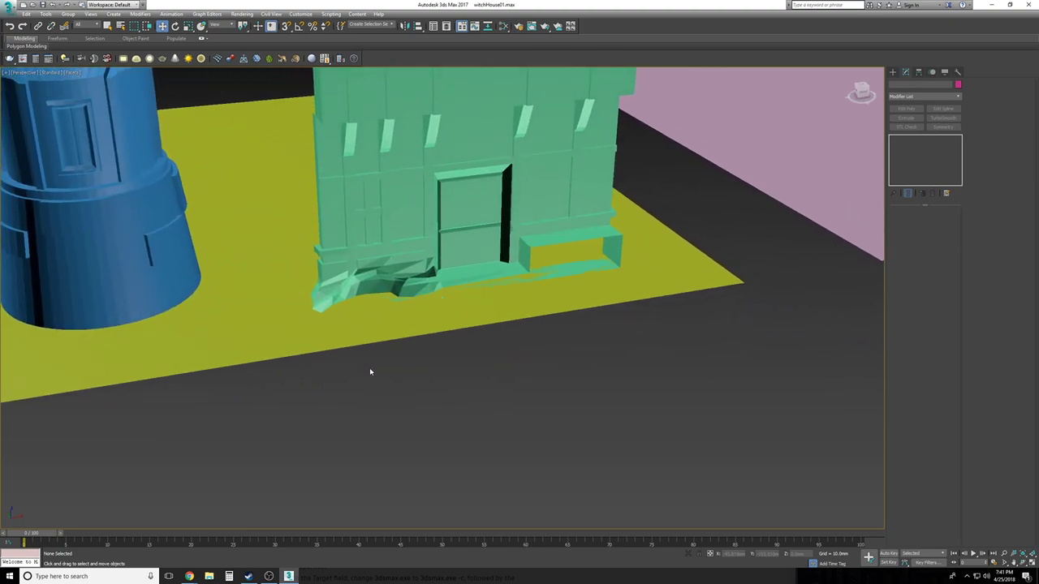
Examine the tower and the house facade together on the ground plane from several angles
key(shift+z)
key(shift+z)
key(shift+z)
key(shift+z)
key(shift+z)
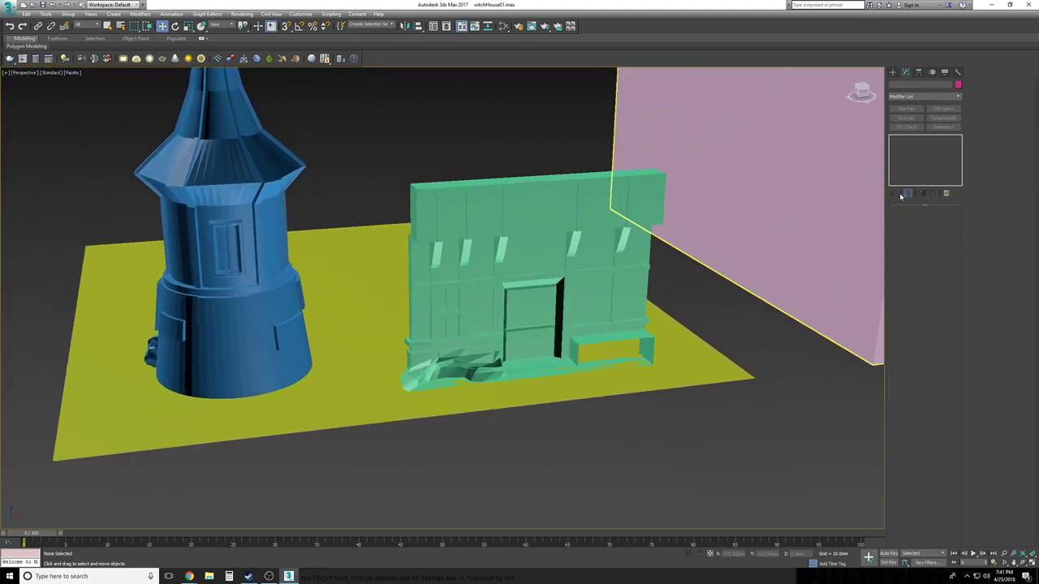
key(shift+z)
key(shift+z)
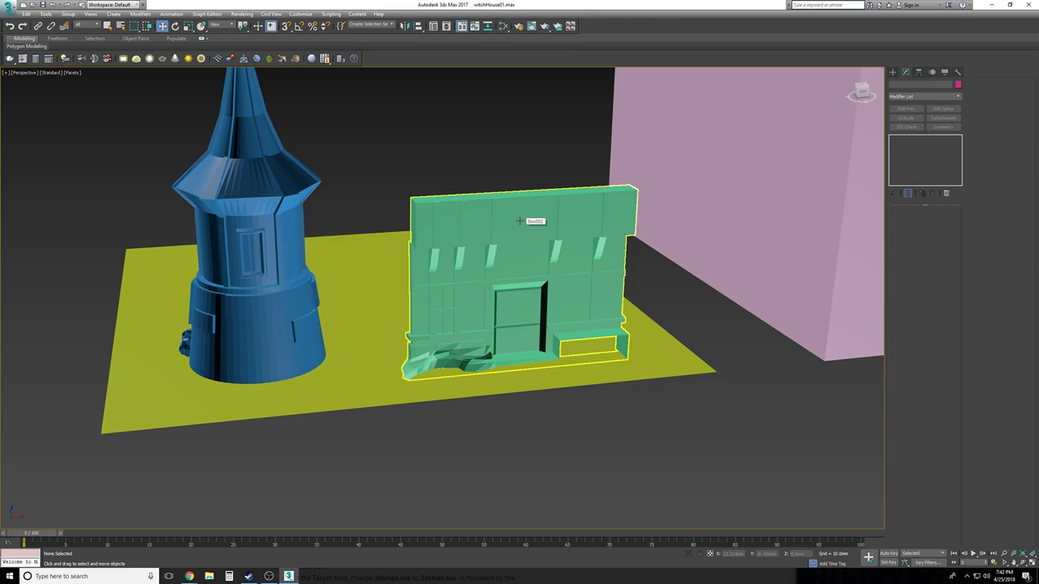
key(shift+z)
key(shift+z)
key(shift+z)
key(shift+z)
key(shift+z)
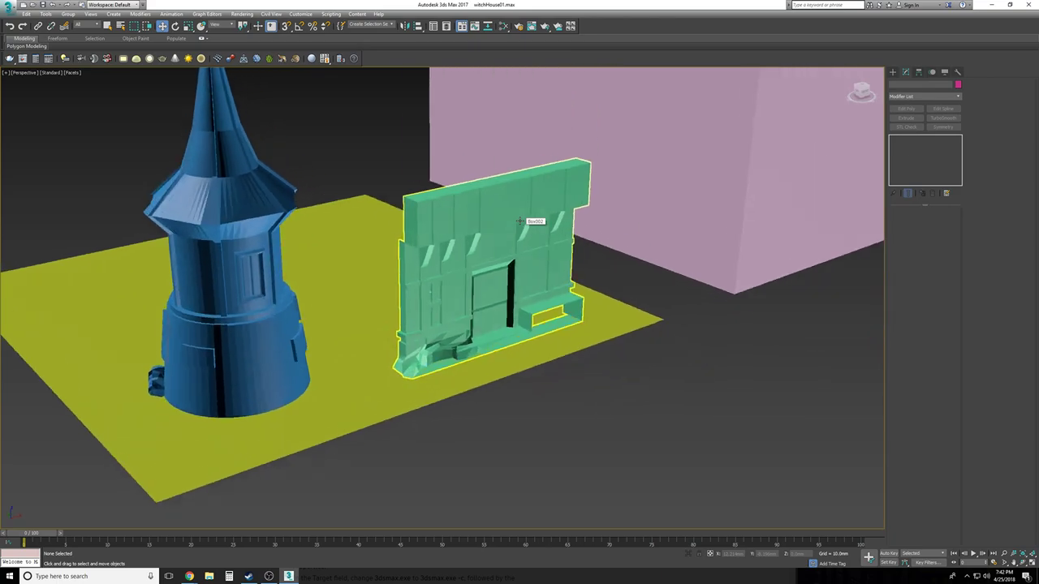
key(shift+z)
key(shift+z)
key(shift+z)
key(shift+z)
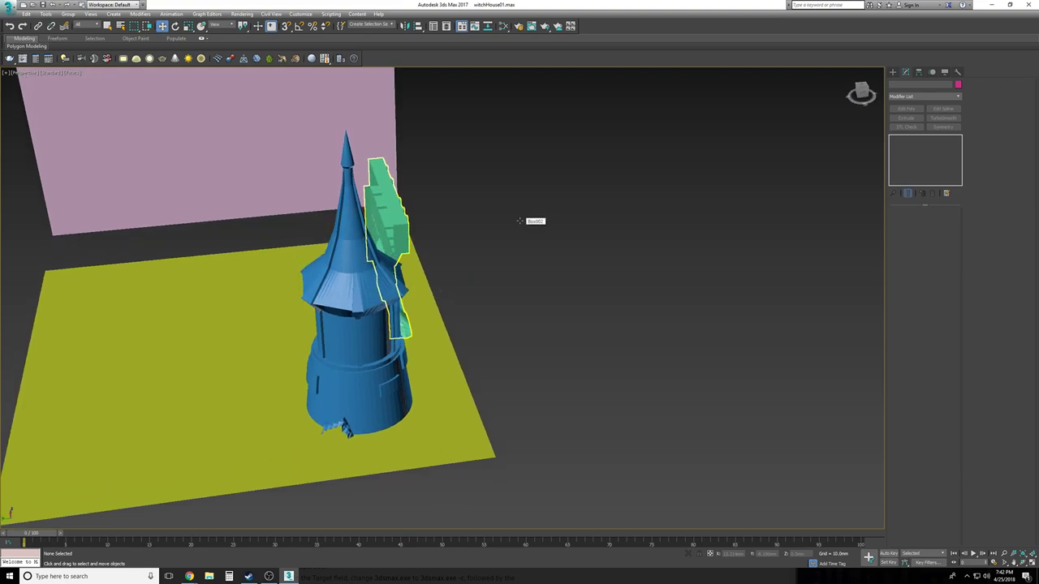
key(shift+z)
key(shift+z)
key(shift+z)
key(shift+z)
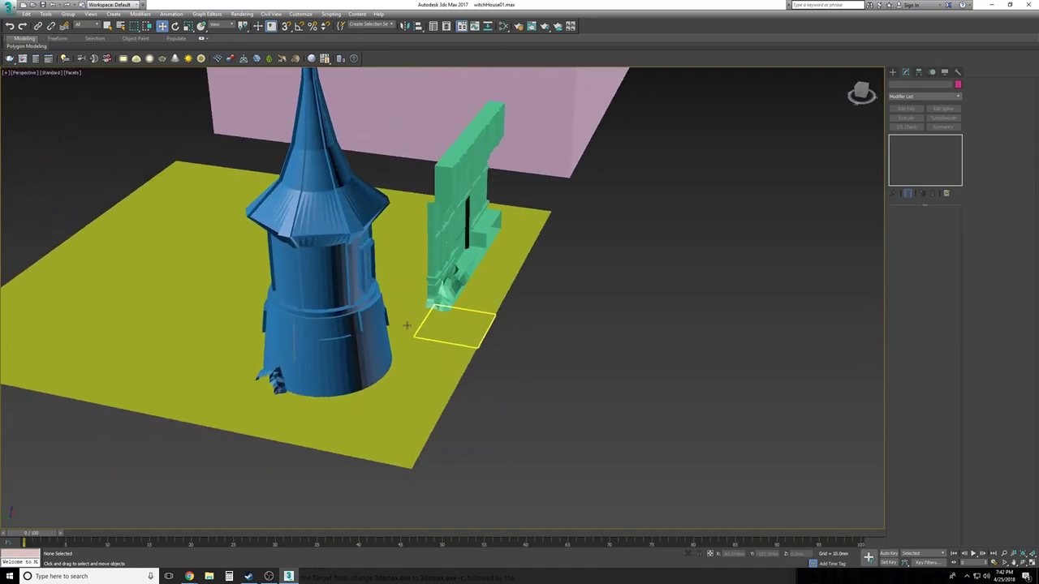
key(ctrl+z)
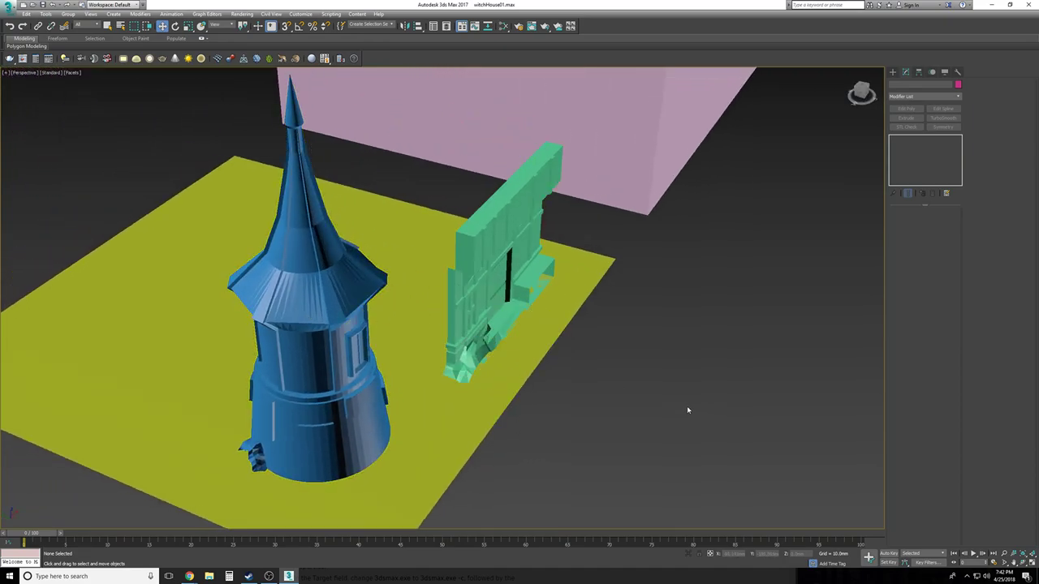
key(shift+z)
key(shift+z)
key(shift+z)
key(shift+z)
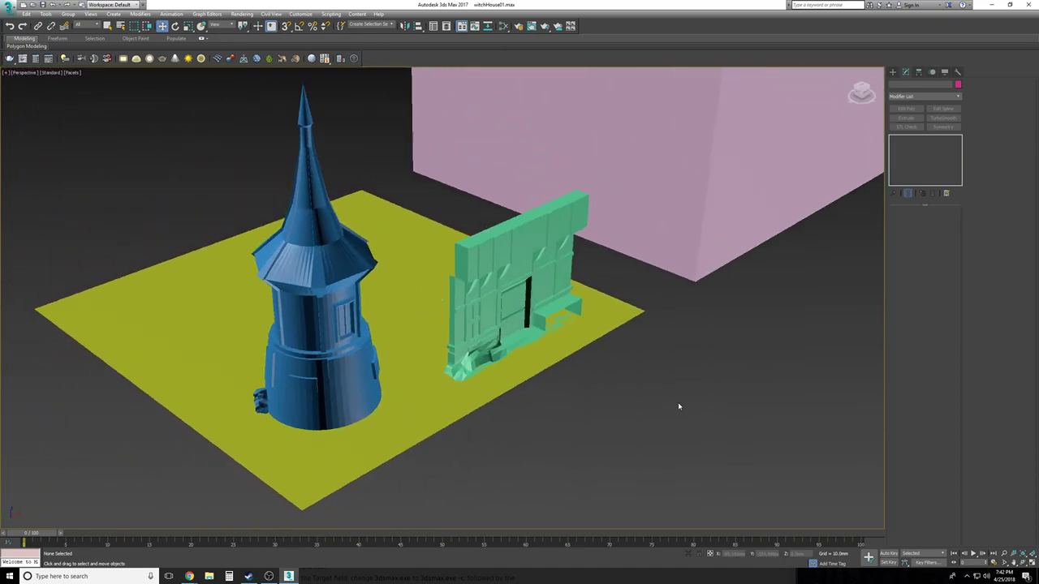
click(893, 71)
key(shift+z)
key(shift+z)
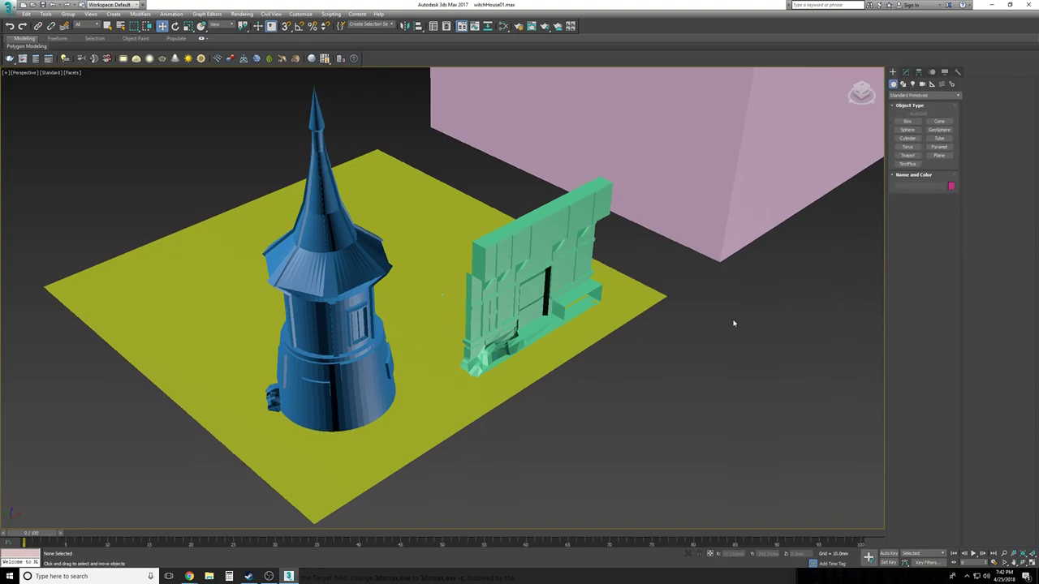
Save the scene, and save an incremented copy of it as witchHouse02
click(9, 5)
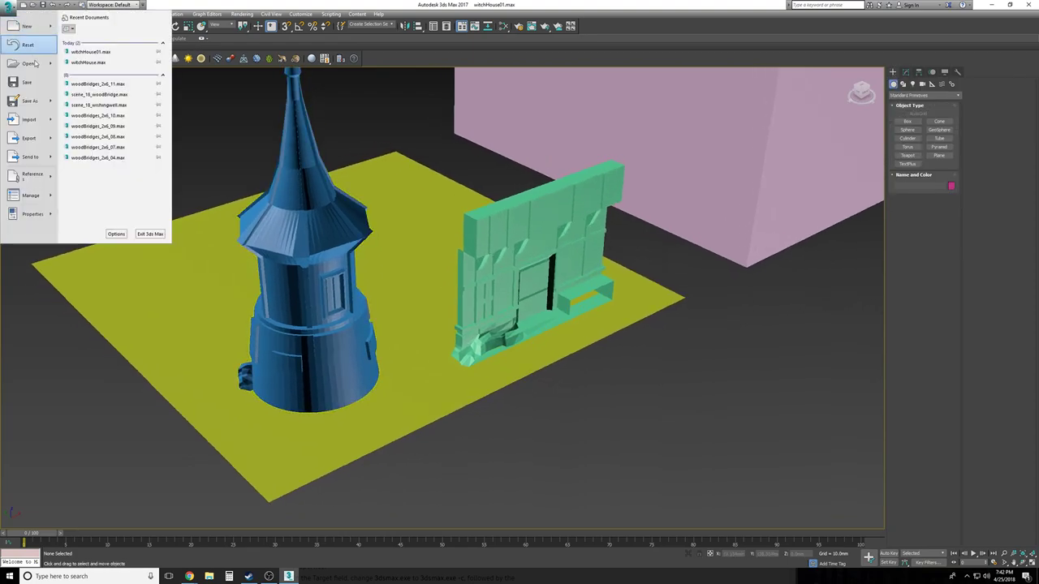
click(28, 82)
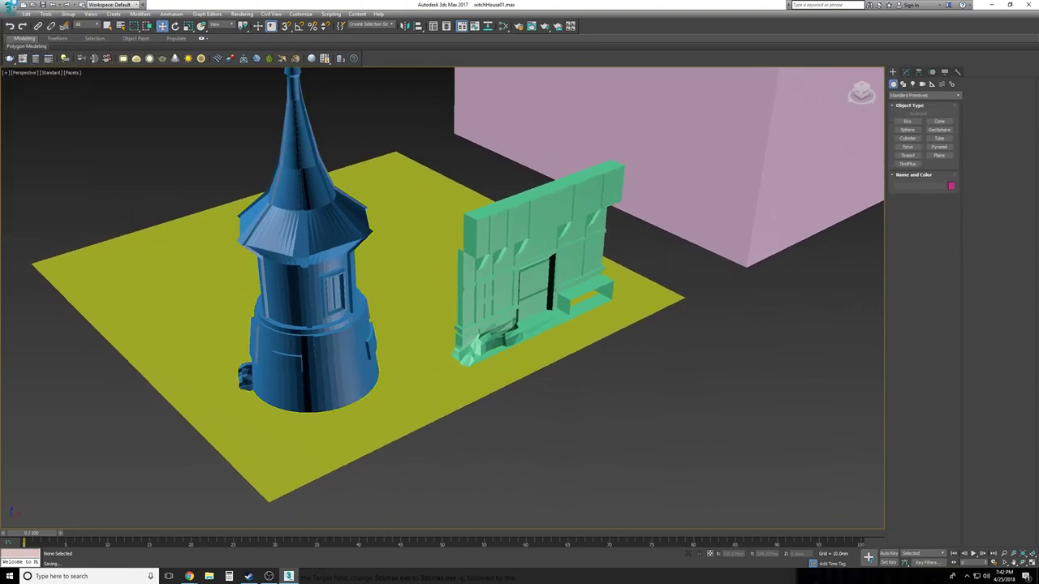
click(8, 6)
click(31, 104)
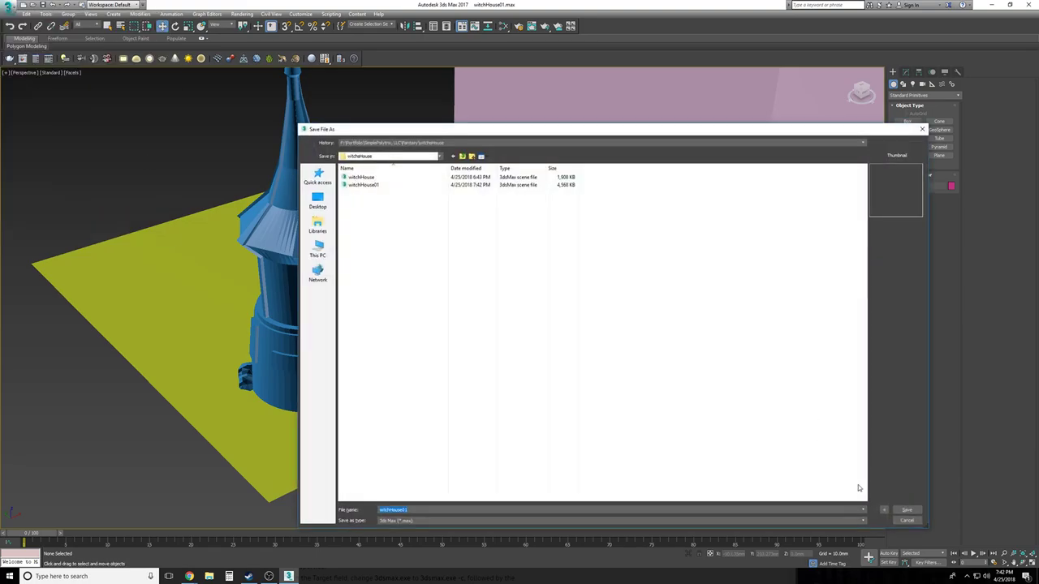
click(883, 512)
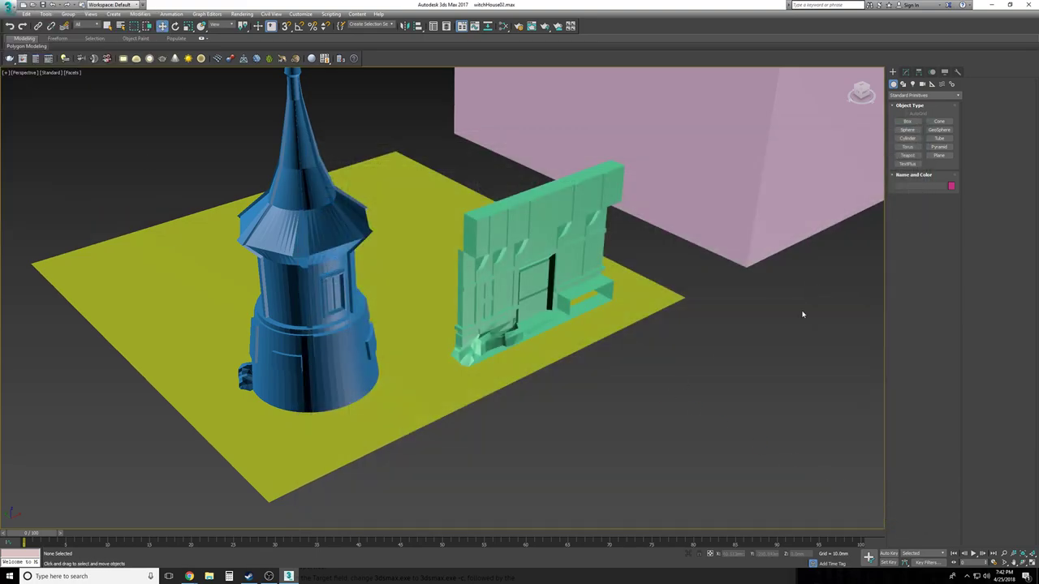
Create a large truncated cone on the ground plane's empty area beside the tower, away from the house facade
alt+middle_drag(770, 359, 767, 364)
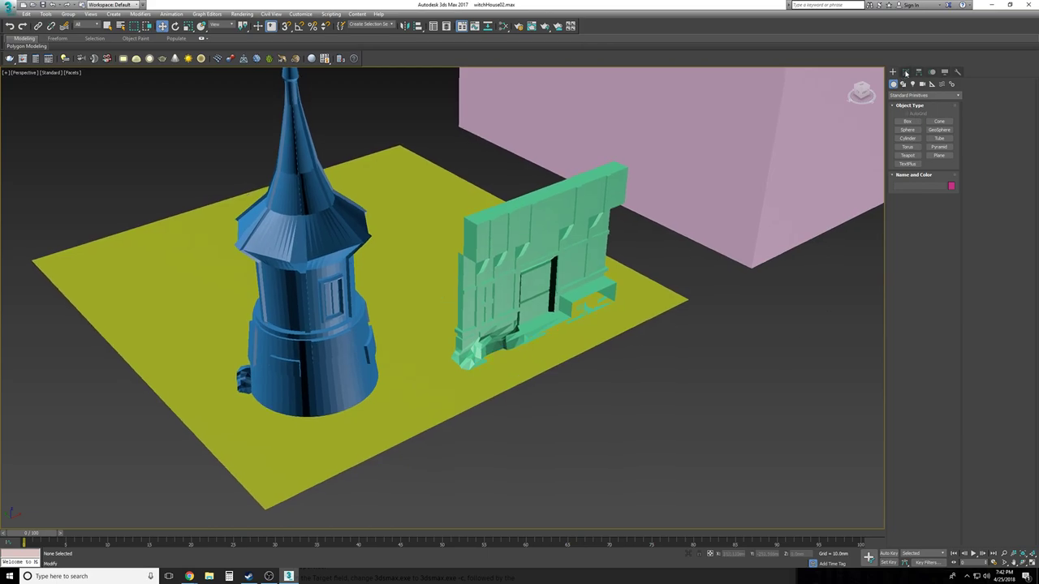
click(939, 122)
alt+middle_drag(687, 315, 686, 315)
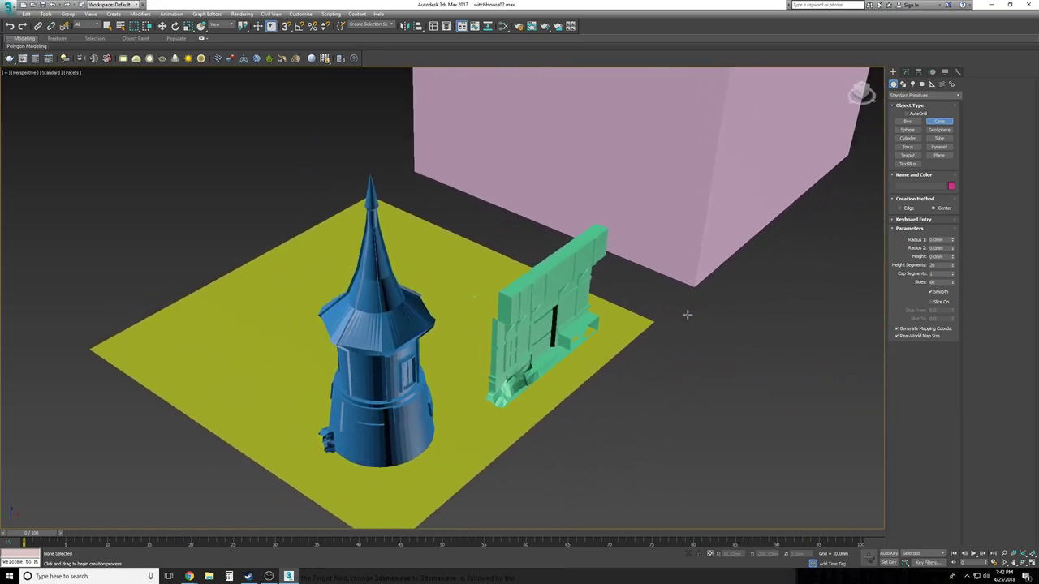
alt+middle_drag(588, 430, 290, 369)
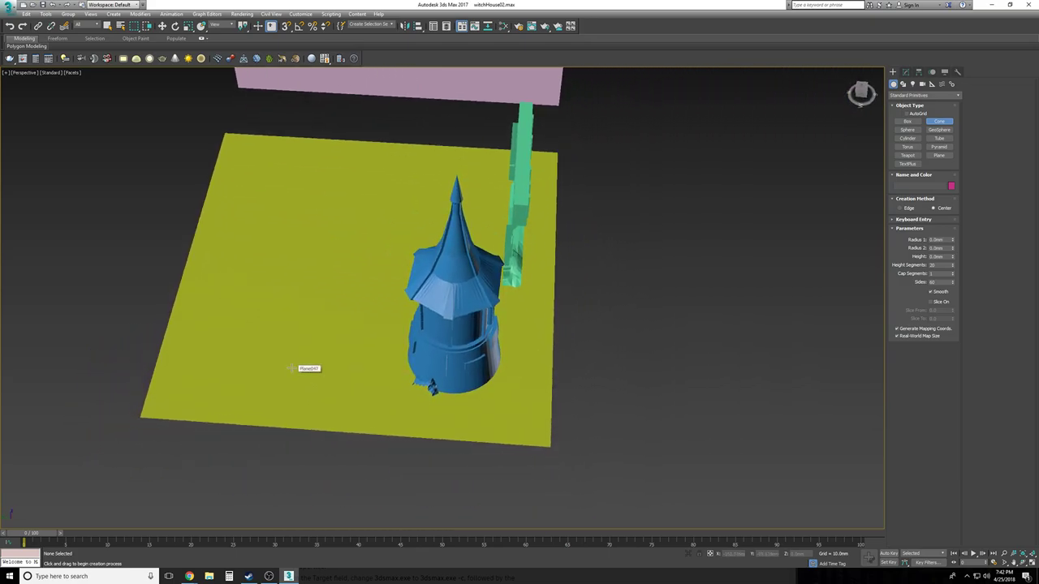
drag(258, 341, 219, 340)
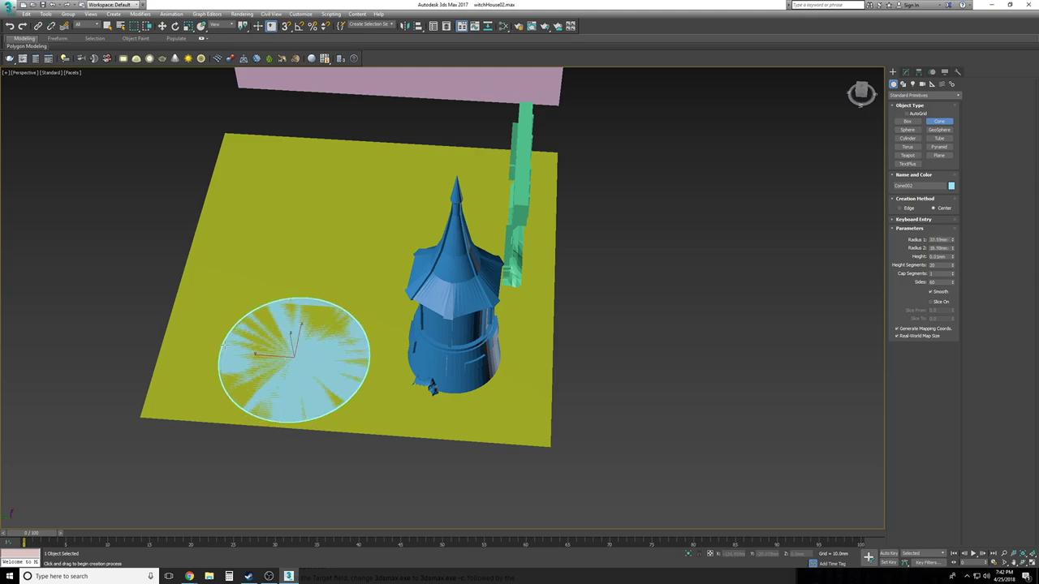
alt+middle_drag(227, 347, 282, 344)
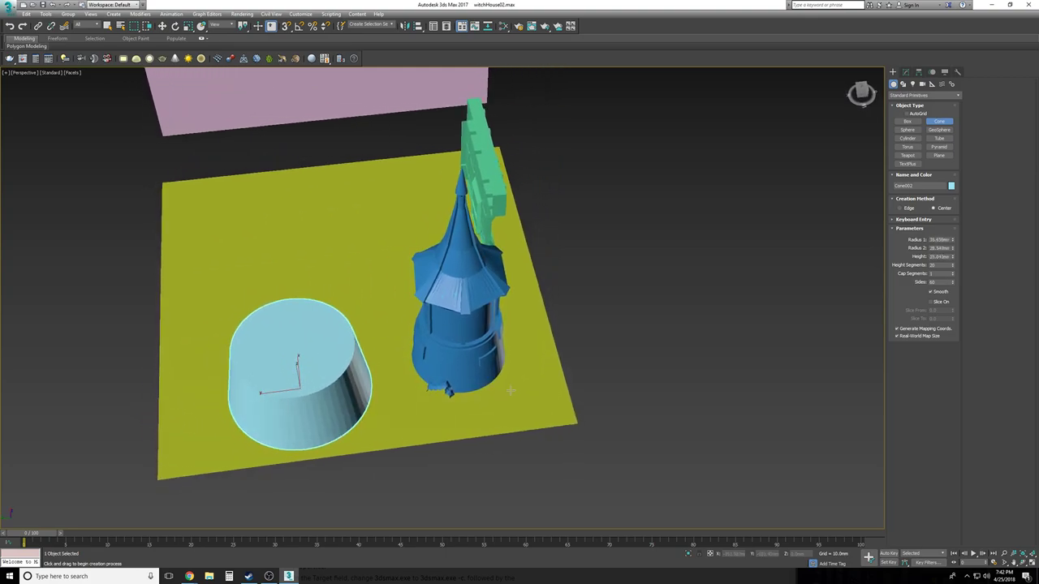
right_click(620, 417)
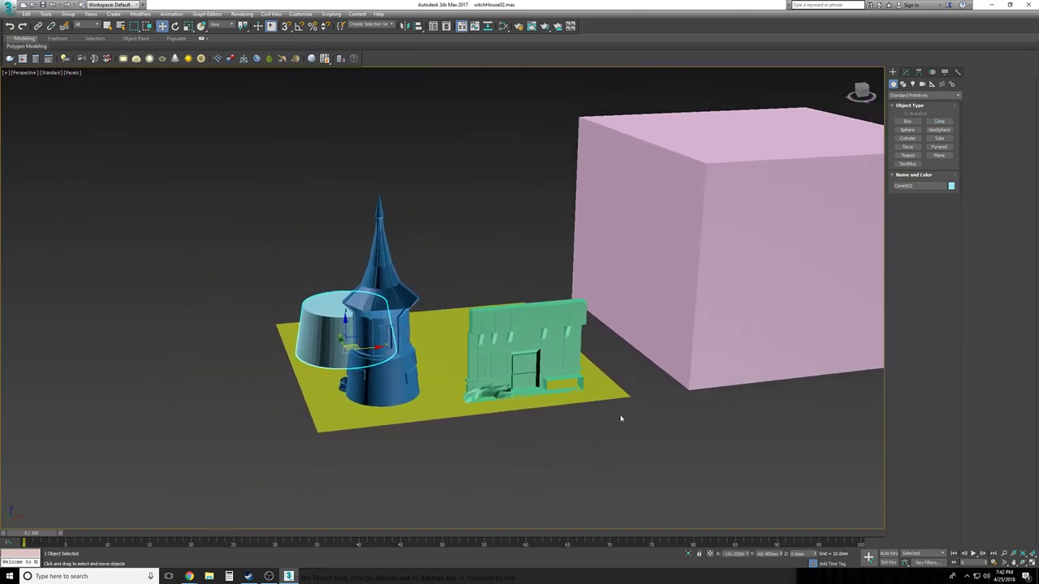
alt+middle_drag(620, 418, 620, 418)
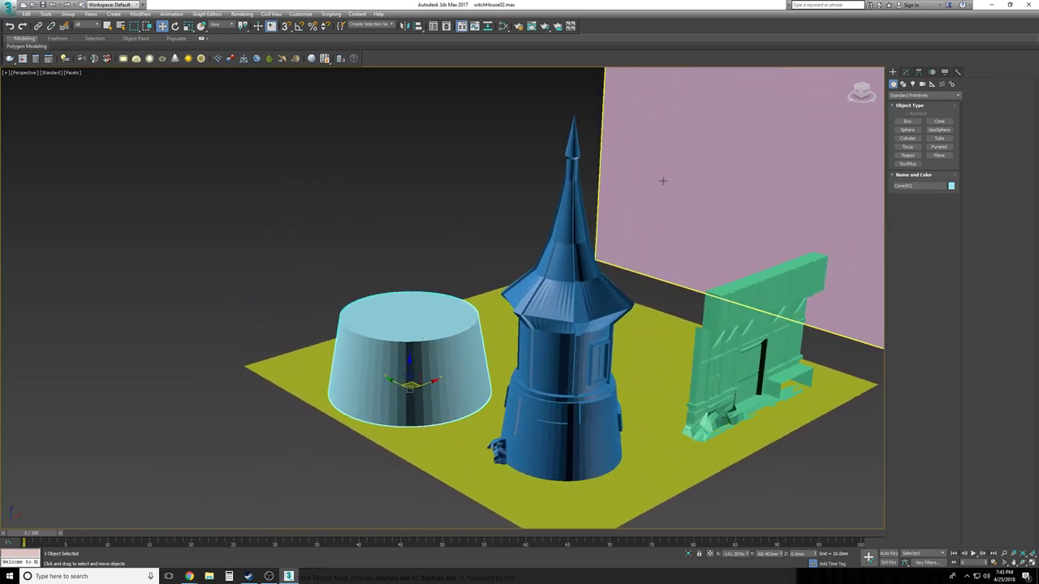
Create a smaller truncated cone with a base radius of about 13 mm on the ground between the tower and the facade
alt+middle_drag(728, 158, 456, 455)
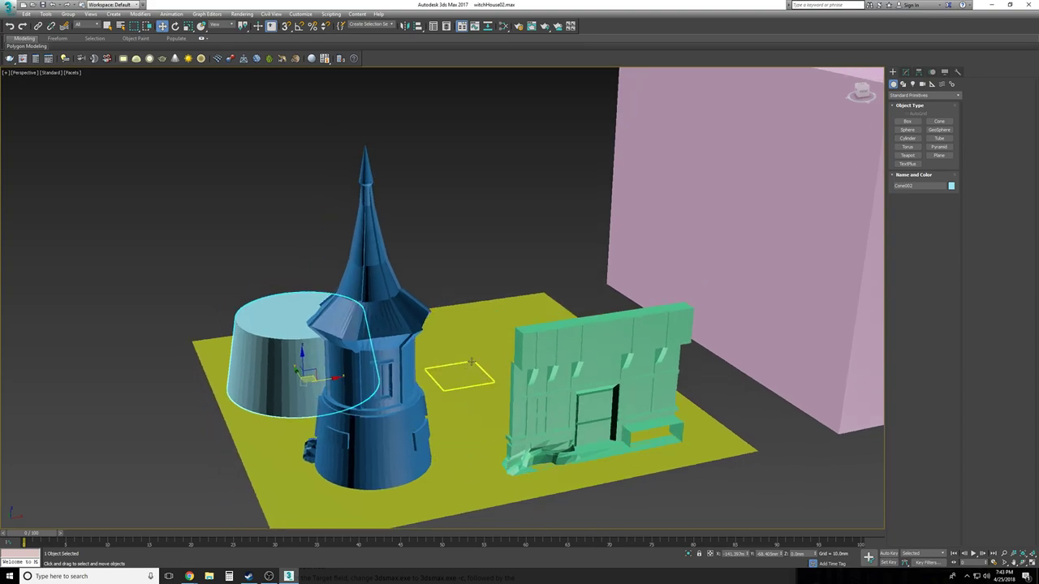
alt+middle_drag(471, 363, 474, 394)
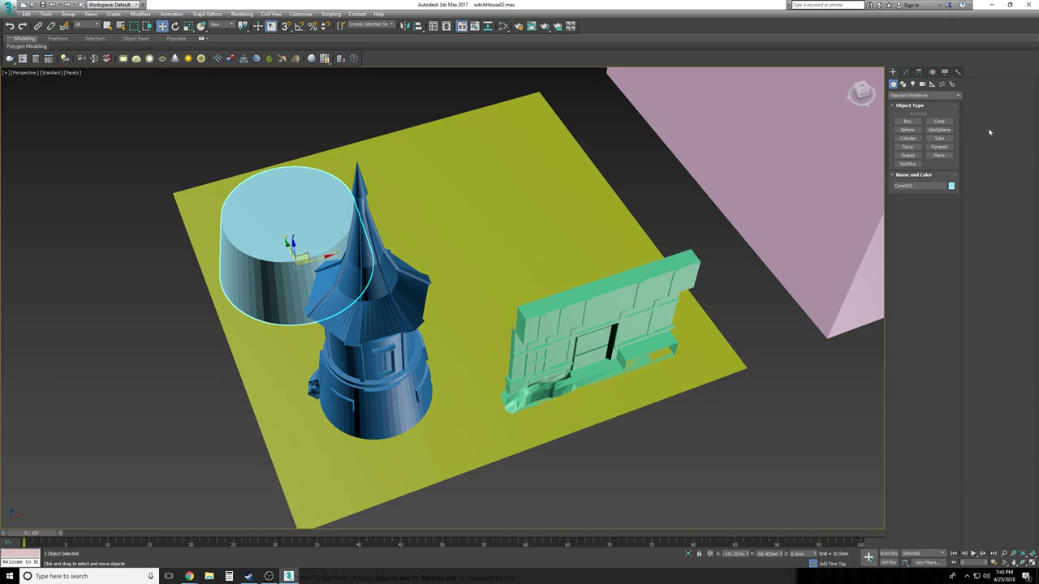
click(938, 121)
drag(469, 395, 437, 371)
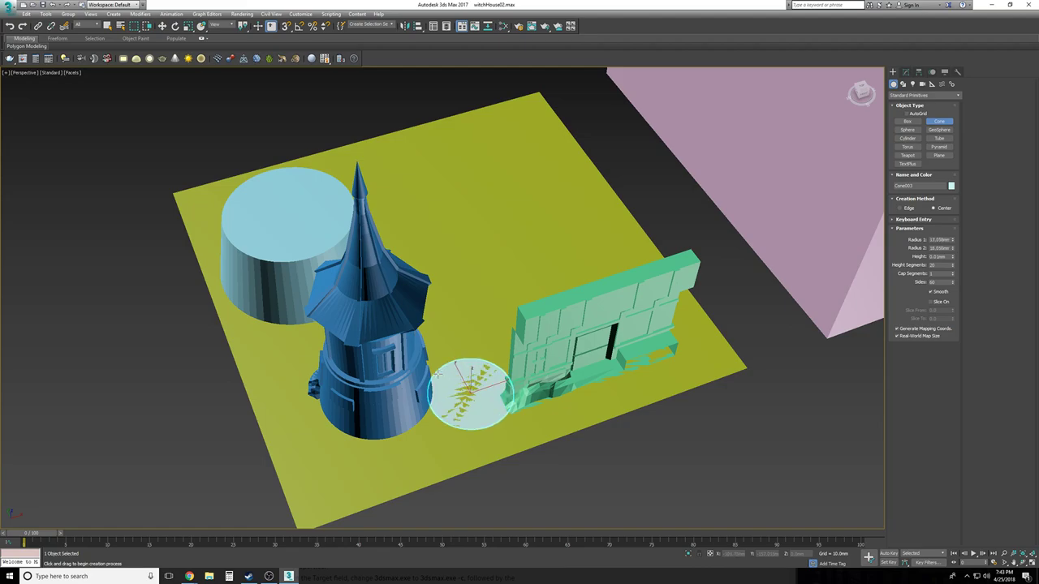
click(471, 345)
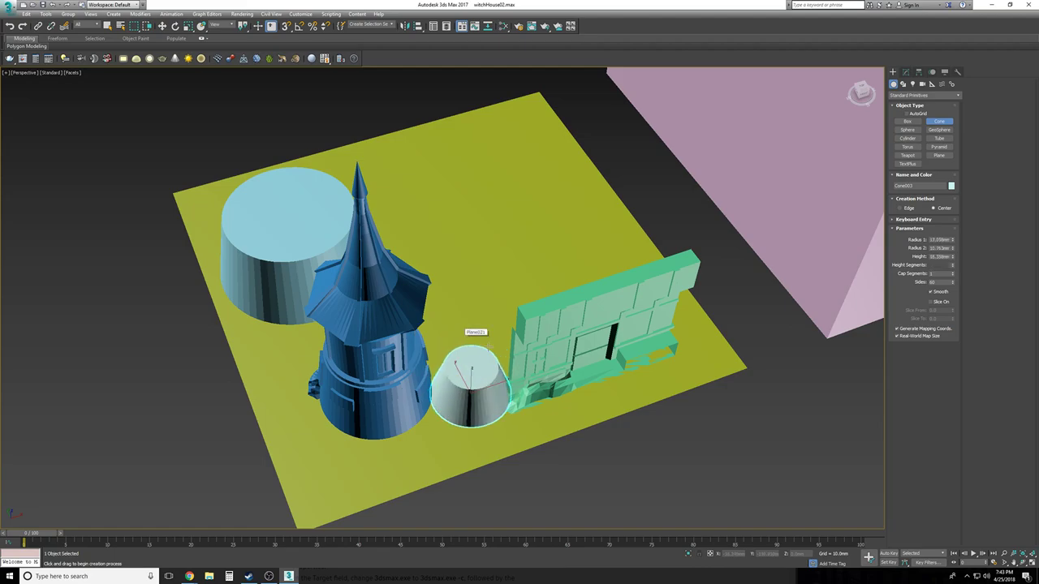
click(483, 344)
Move the small cone along the ground to fill the gap between the tower's base and the facade's outer corner
alt+middle_drag(483, 344, 401, 190)
key(w)
alt+middle_drag(525, 408, 526, 419)
drag(457, 418, 449, 413)
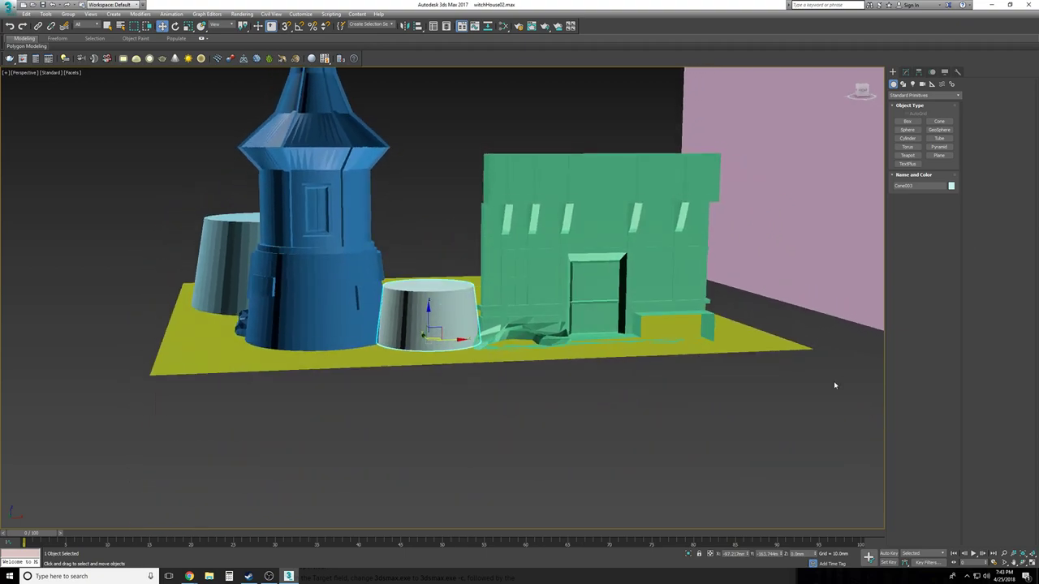
Move the rear-end vertices of the facade's side wall backward to deepen the wall behind the small cone
click(725, 416)
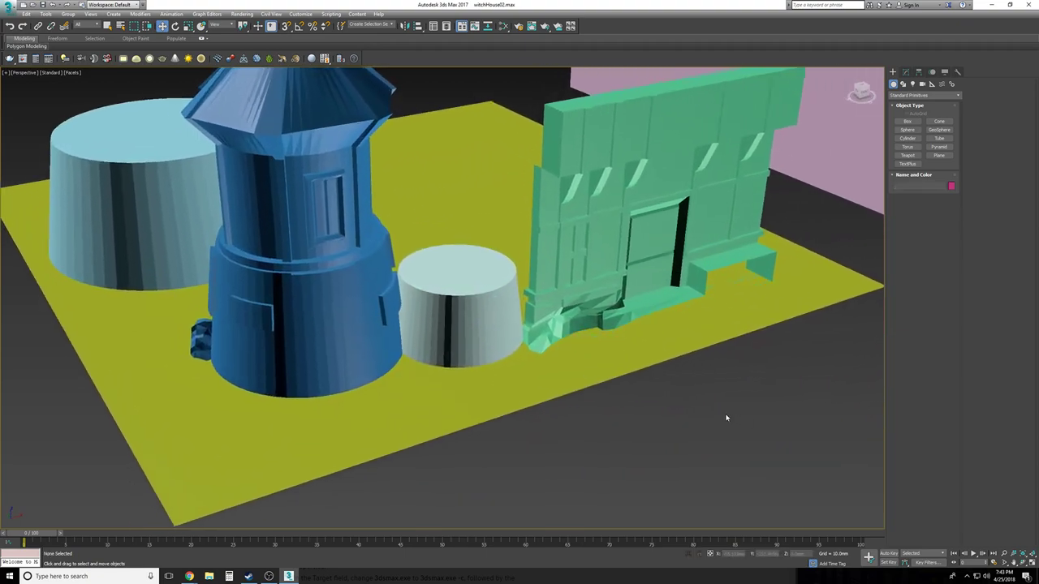
click(487, 321)
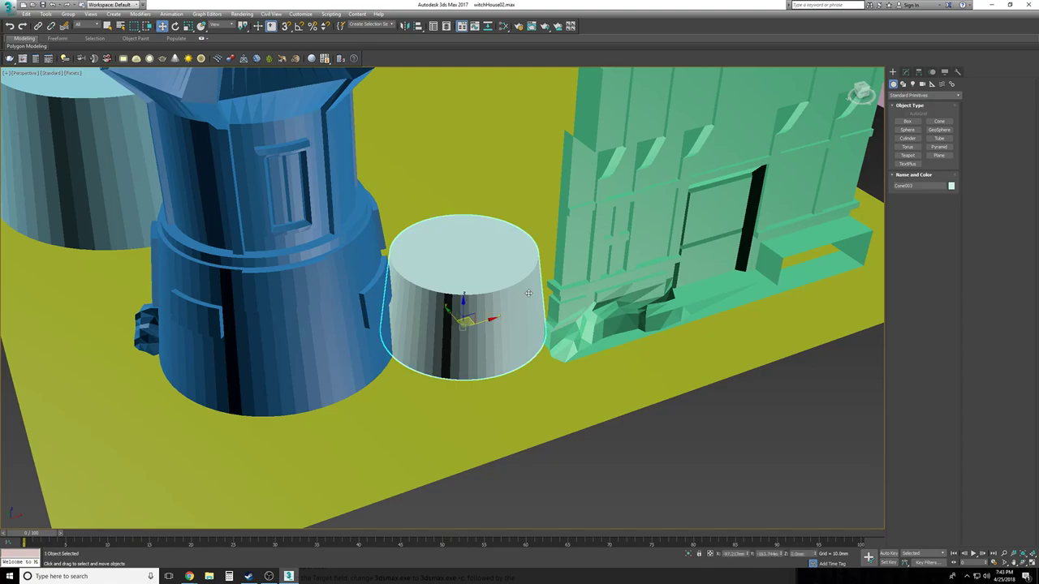
click(565, 286)
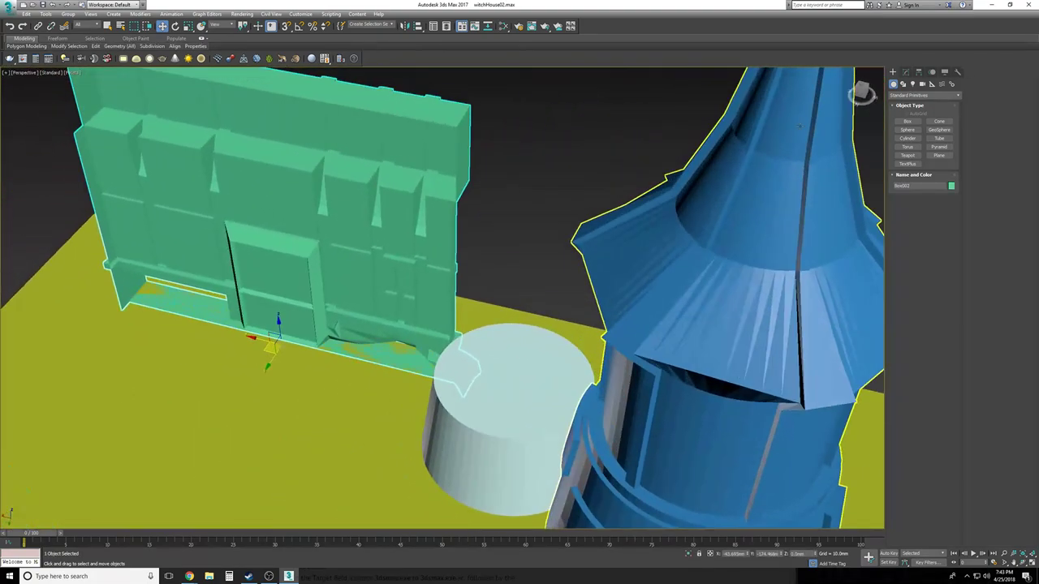
click(907, 72)
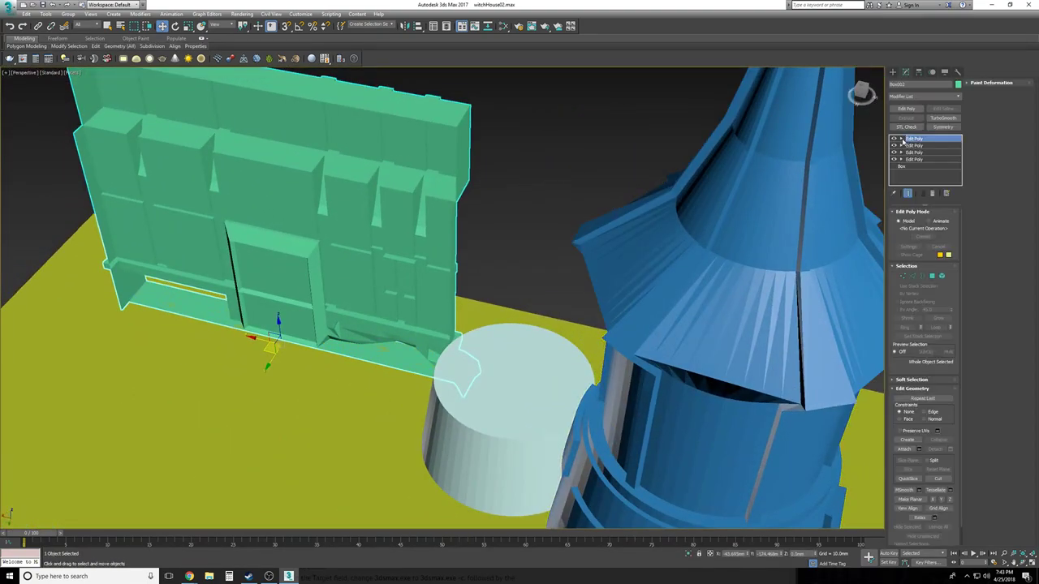
click(900, 140)
click(915, 152)
mouse_move(565, 296)
alt+middle_down()
mouse_move(593, 287)
mouse_move(564, 308)
alt+middle_up()
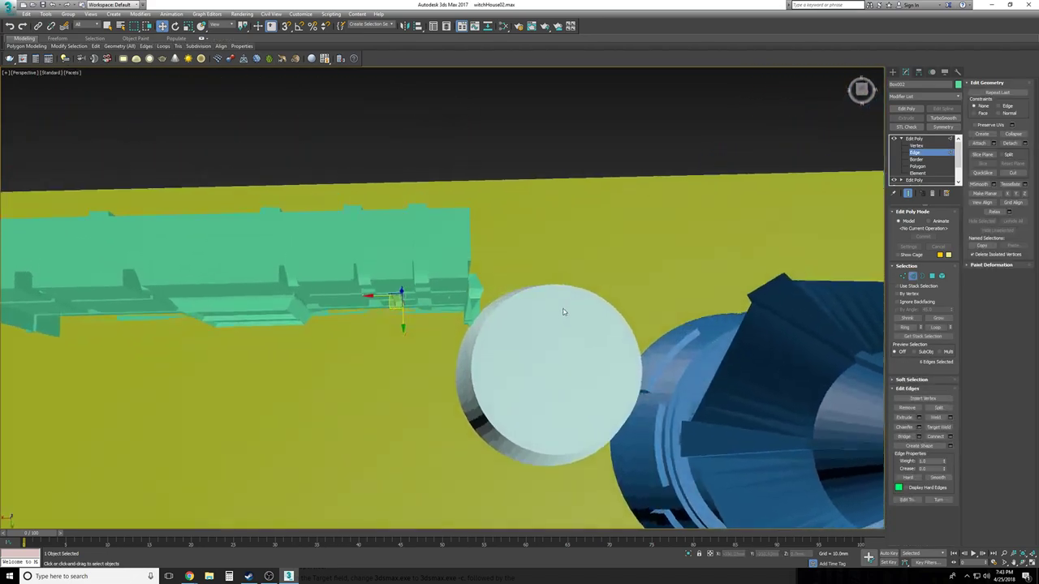
key(F3)
key(t)
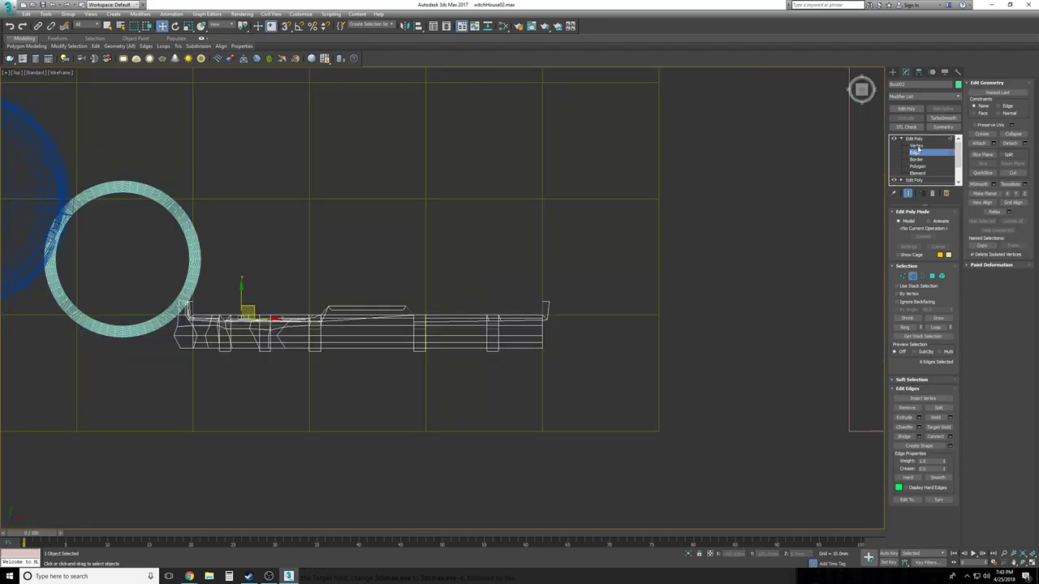
click(917, 145)
scroll(475, 382, up, 6)
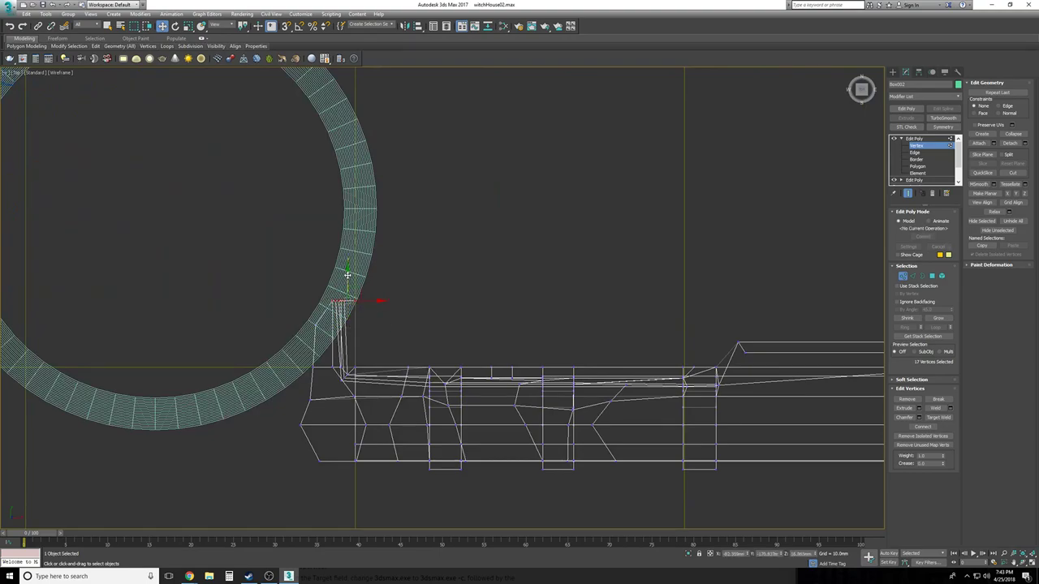
key(p)
mouse_move(347, 276)
alt+middle_down()
mouse_move(346, 302)
mouse_move(382, 325)
mouse_move(355, 337)
alt+middle_up()
key(F3)
alt+middle_drag(885, 176, 361, 300)
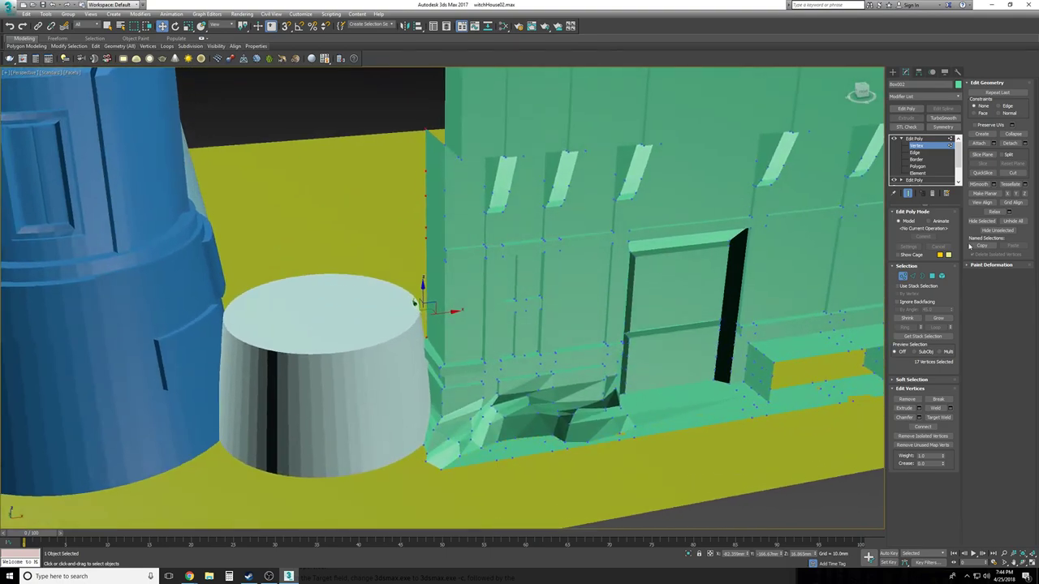
Extend the rear vertical edges of the facade's side wall sideways by about 2 mm toward the tower, forming a thin return strip
click(917, 153)
alt+middle_drag(487, 308, 499, 313)
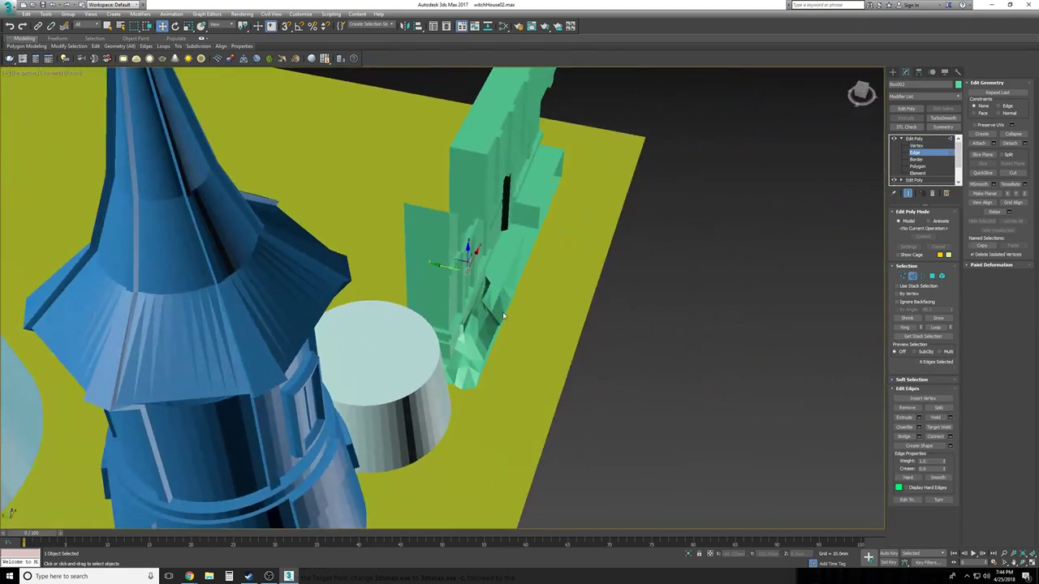
key(F3)
drag(384, 179, 419, 400)
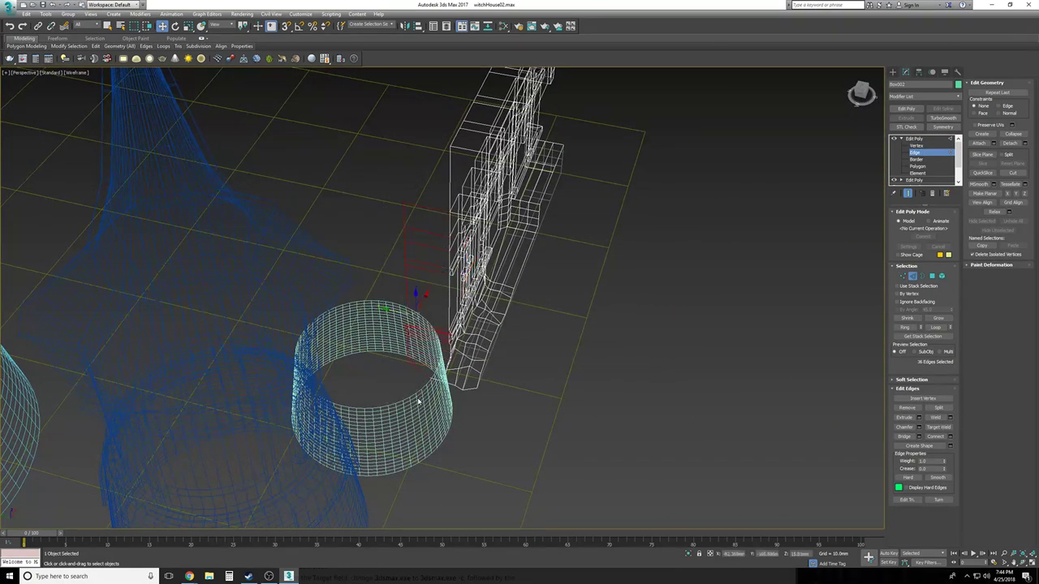
drag(422, 164, 424, 165)
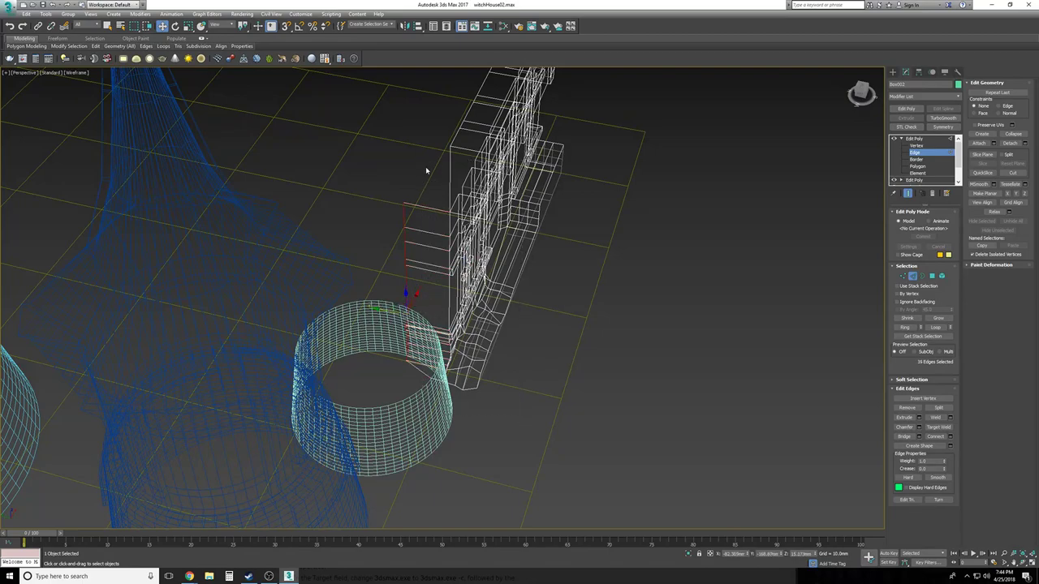
key(F3)
alt+middle_drag(416, 305, 451, 289)
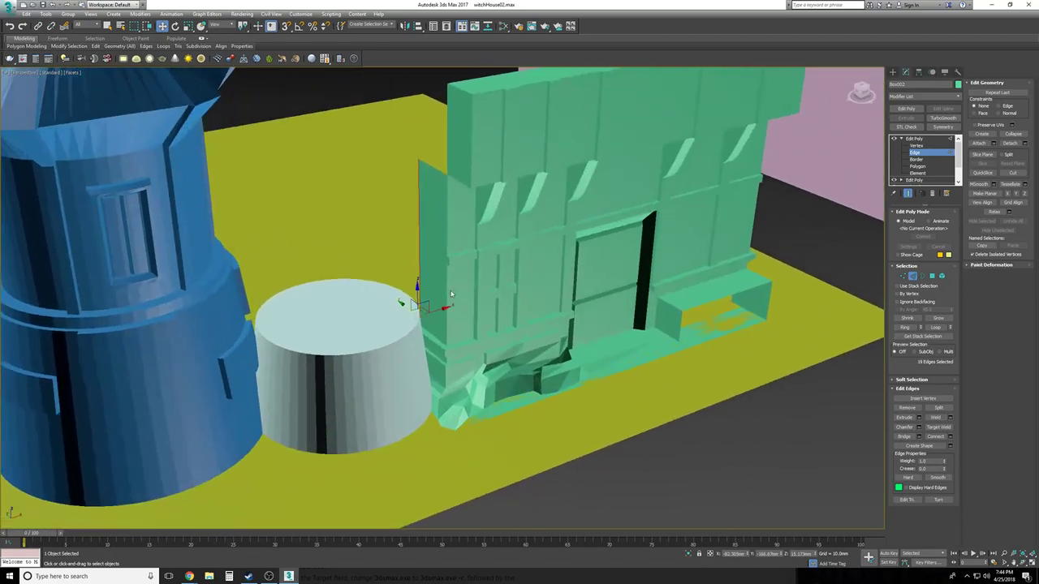
shift+drag(447, 307, 442, 308)
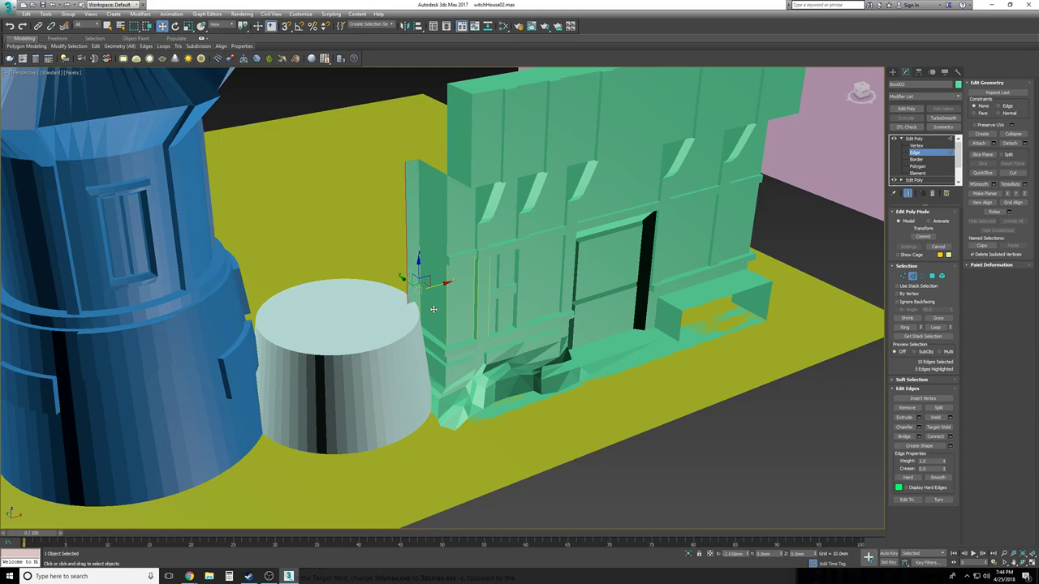
alt+middle_drag(836, 235, 870, 199)
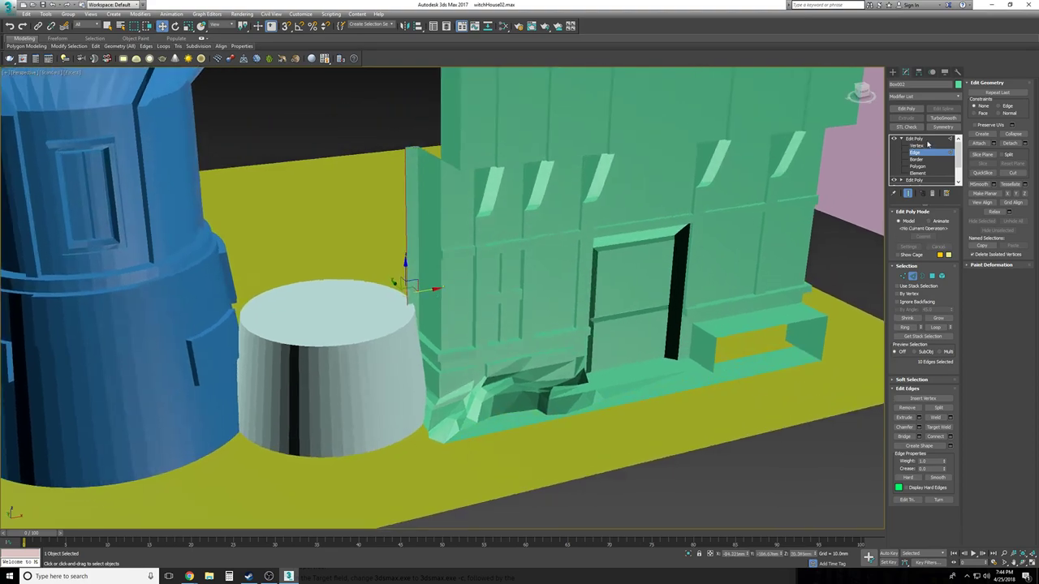
click(917, 140)
click(773, 468)
Show edged faces in the viewport and set the small cone's height segments to 3
alt+middle_drag(773, 468, 704, 453)
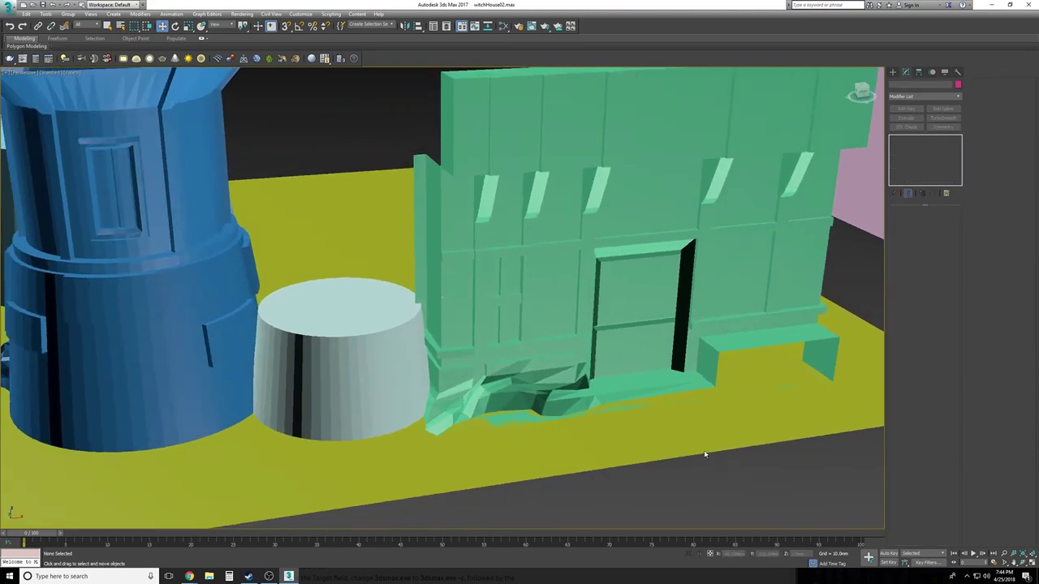
scroll(704, 454, down, 2)
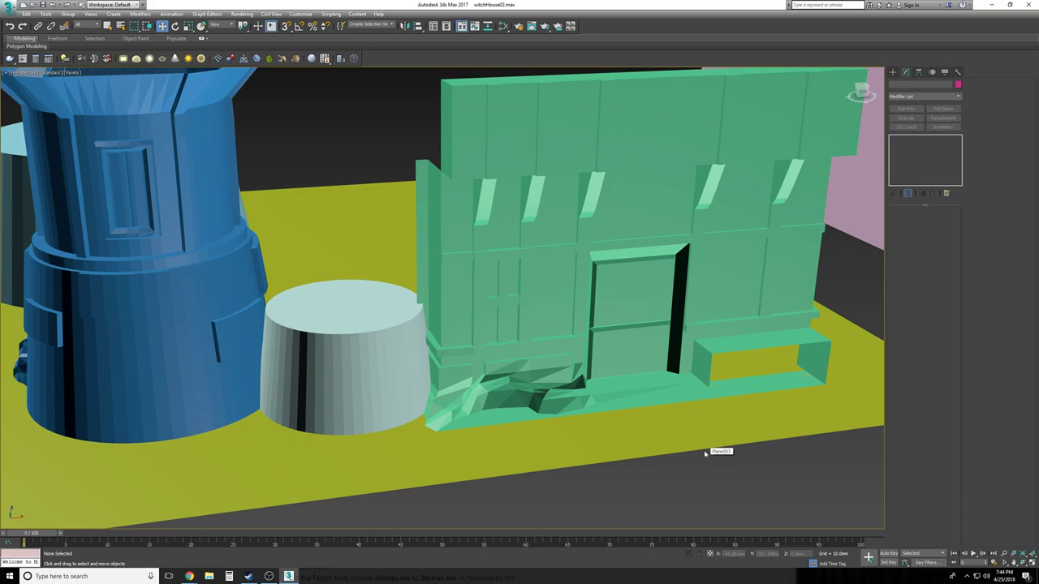
middle_drag(704, 454, 705, 454)
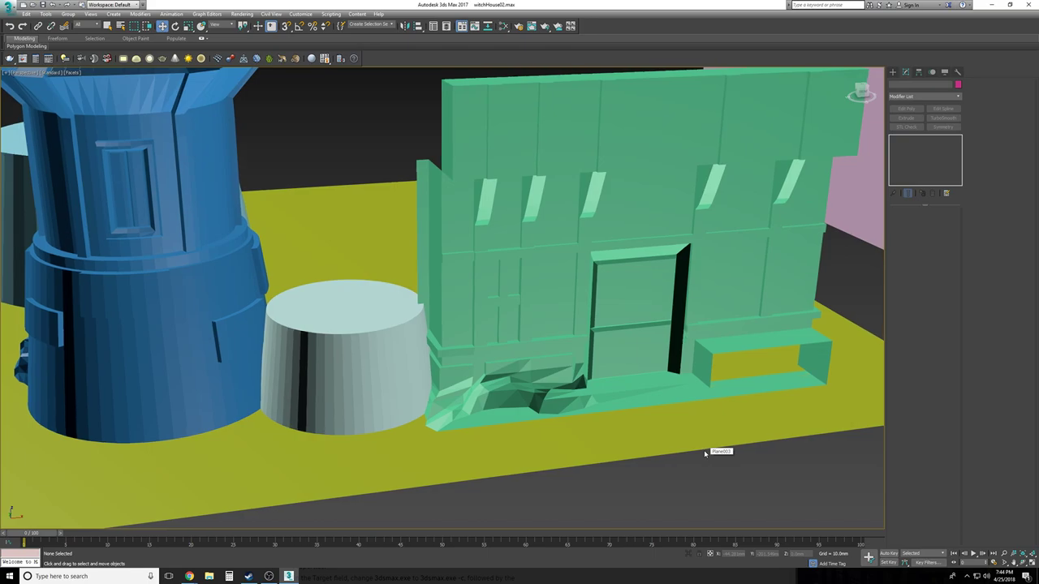
scroll(512, 434, down, 4)
alt+middle_drag(512, 434, 512, 434)
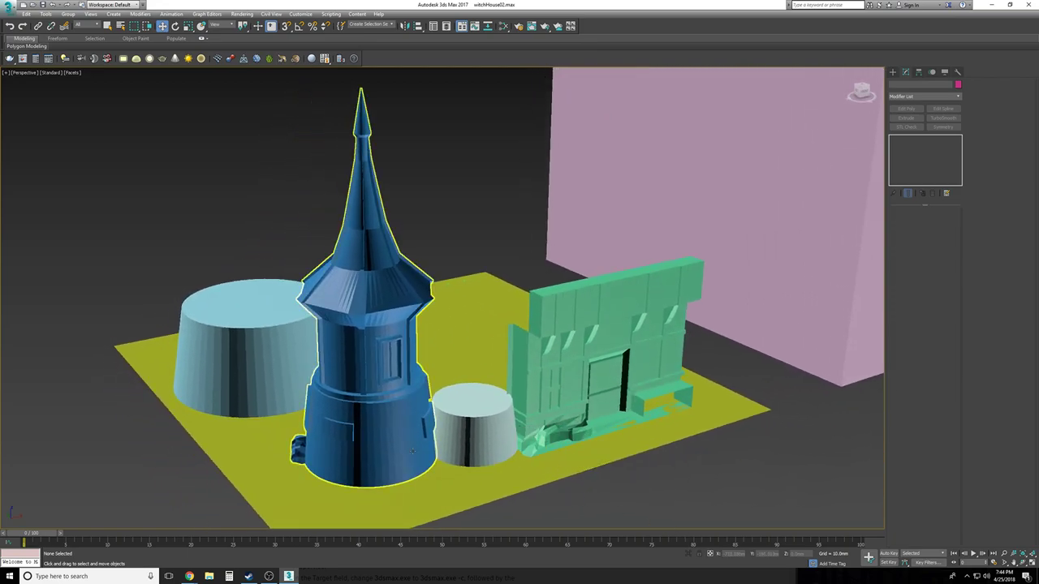
click(487, 432)
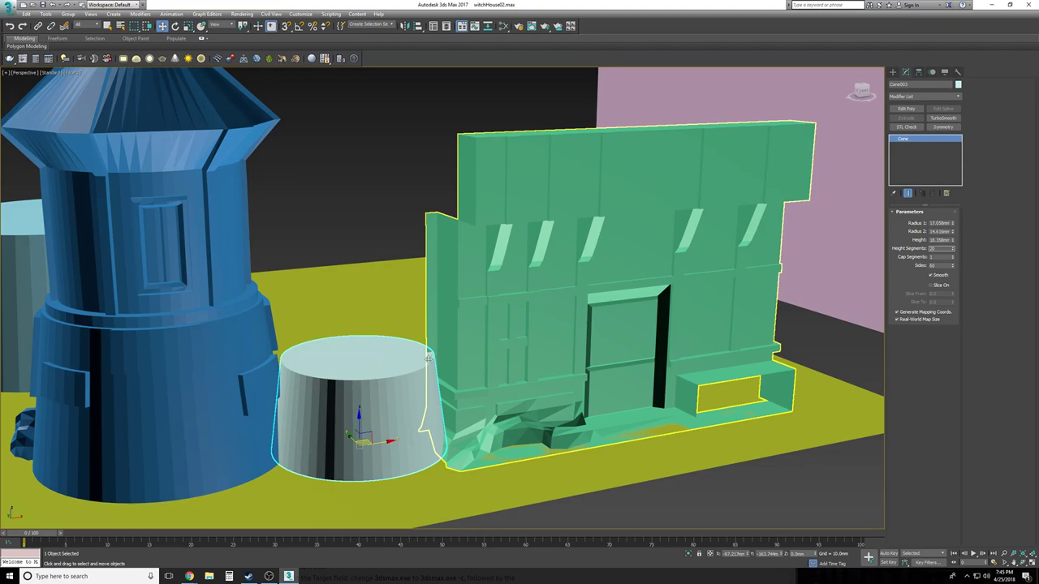
right_click(396, 362)
key(F4)
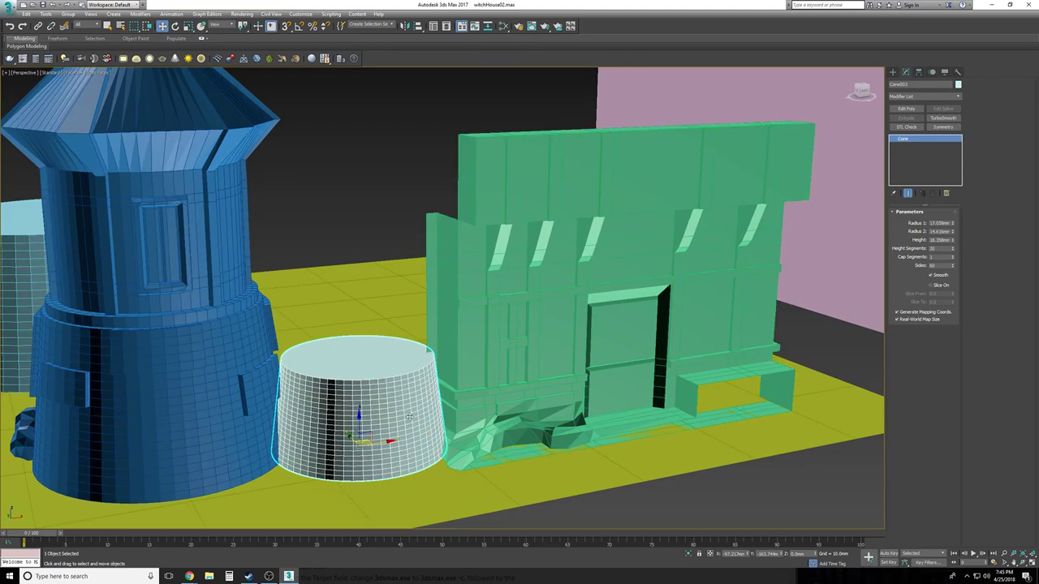
mouse_move(391, 415)
alt+middle_down()
mouse_move(403, 407)
mouse_move(391, 414)
alt+middle_up()
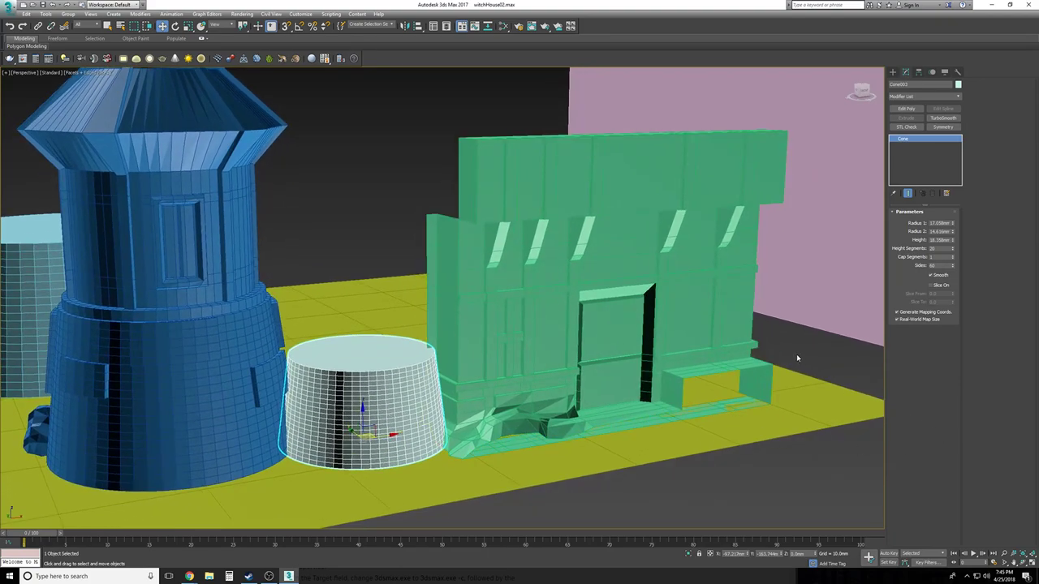
click(954, 251)
drag(953, 253, 954, 252)
scroll(661, 312, down, 1)
alt+middle_drag(649, 296, 682, 321)
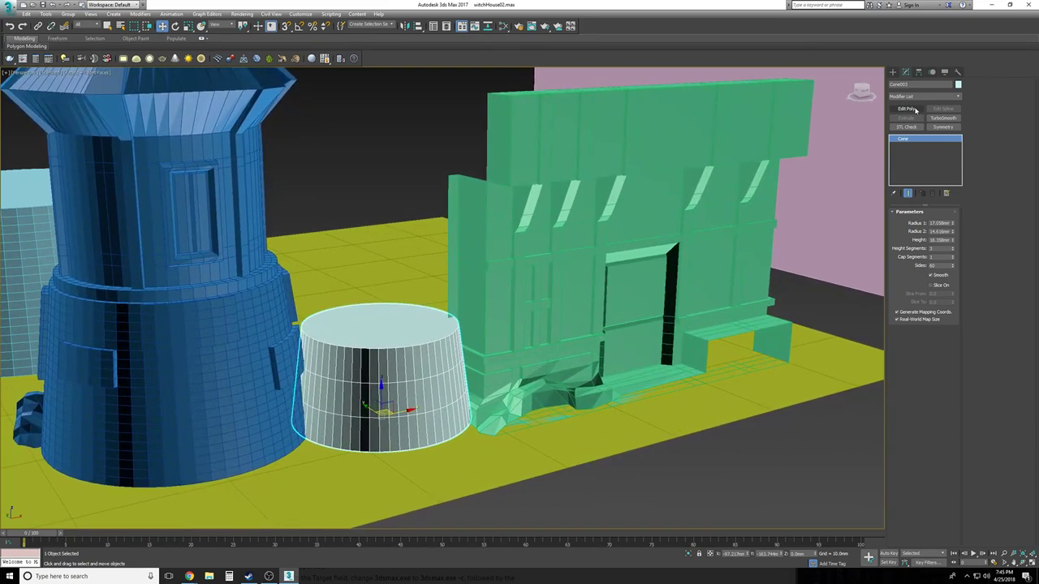
Add an Edit Poly modifier to the small cone and switch to polygon editing at its base near the tower
click(906, 108)
click(901, 140)
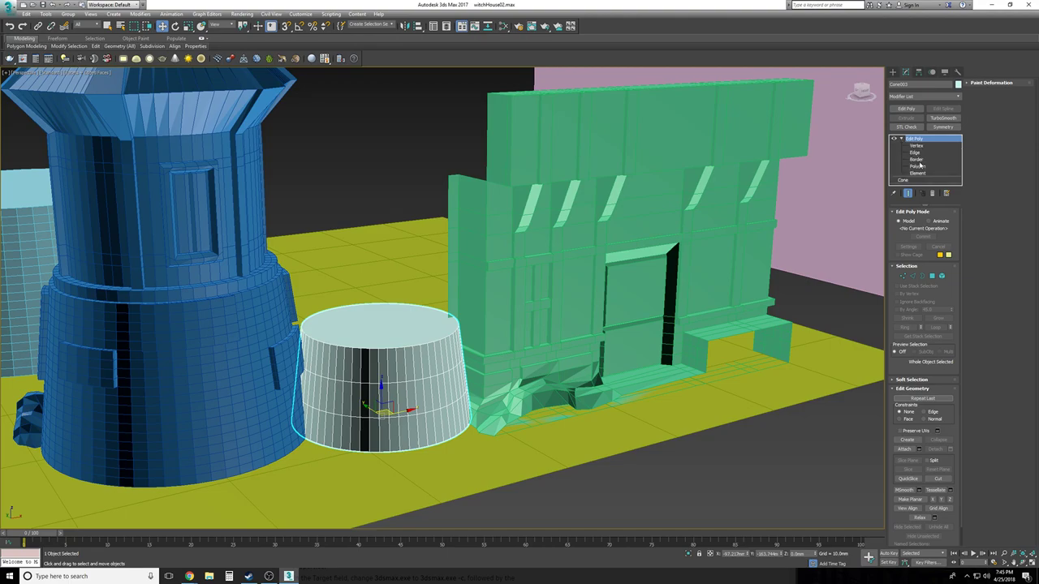
click(919, 167)
alt+middle_drag(617, 349, 412, 348)
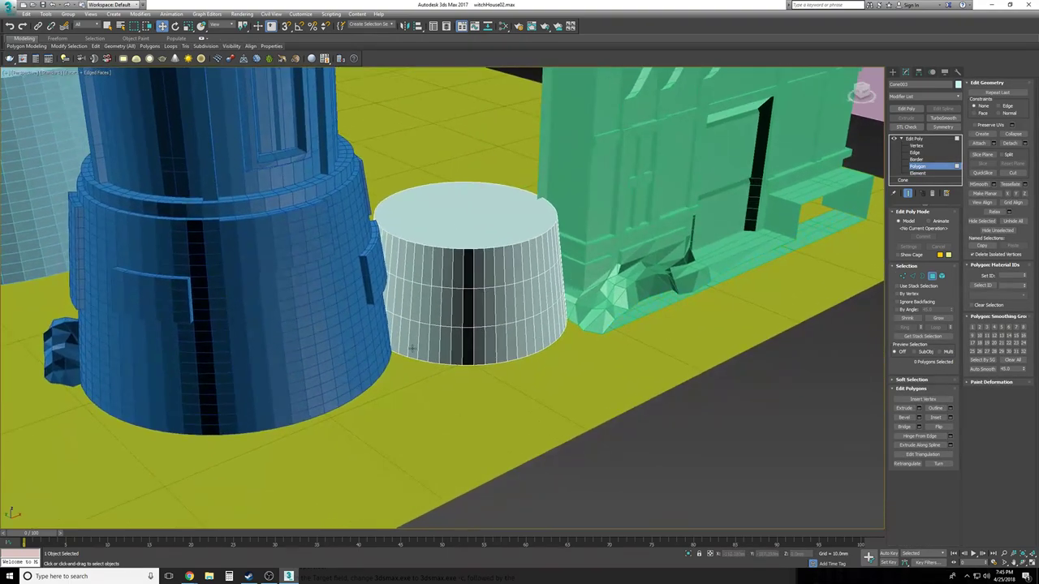
Extrude seven adjacent bottom-row polygons of the small cone beside the tower by about 6.2 mm, and nudge the extruded end face outward and down
click(397, 341)
ctrl+click(404, 344)
ctrl+click(414, 347)
ctrl+click(424, 347)
ctrl+click(431, 348)
ctrl+click(441, 350)
ctrl+click(457, 353)
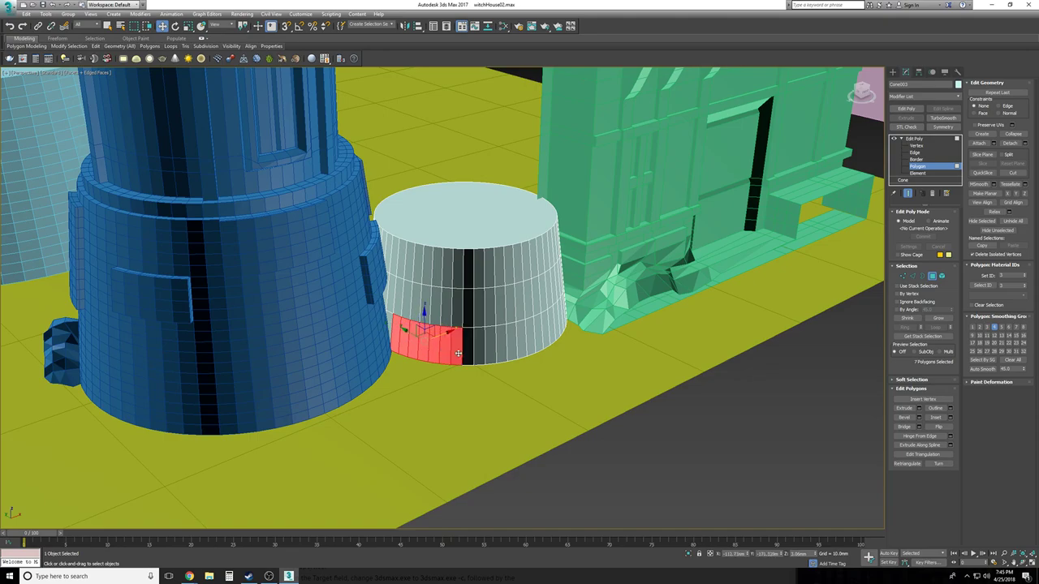
alt+middle_drag(457, 354, 462, 309)
alt+middle_drag(498, 419, 516, 396)
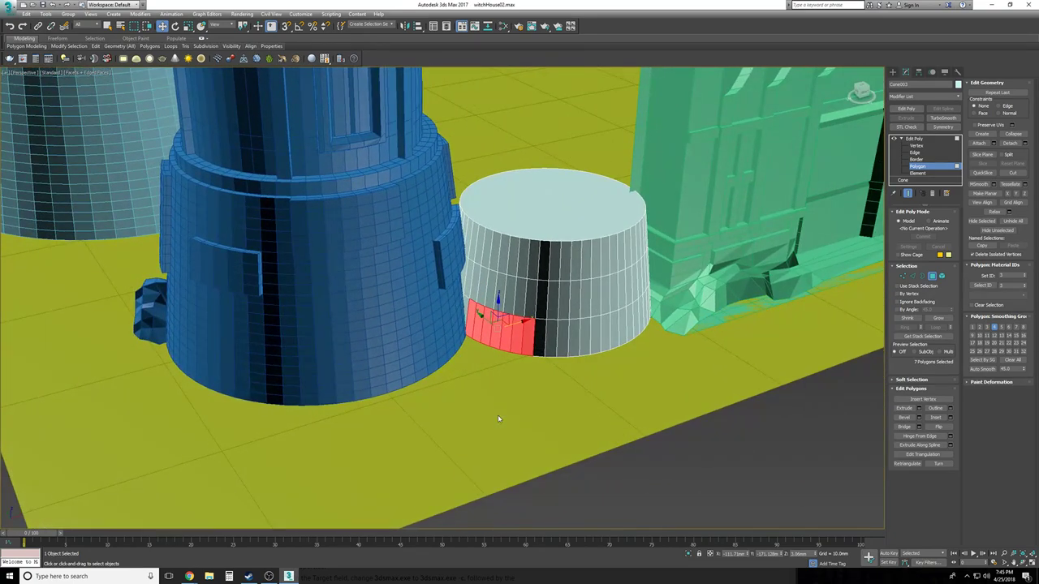
click(919, 409)
alt+middle_drag(649, 376, 632, 404)
drag(522, 280, 520, 251)
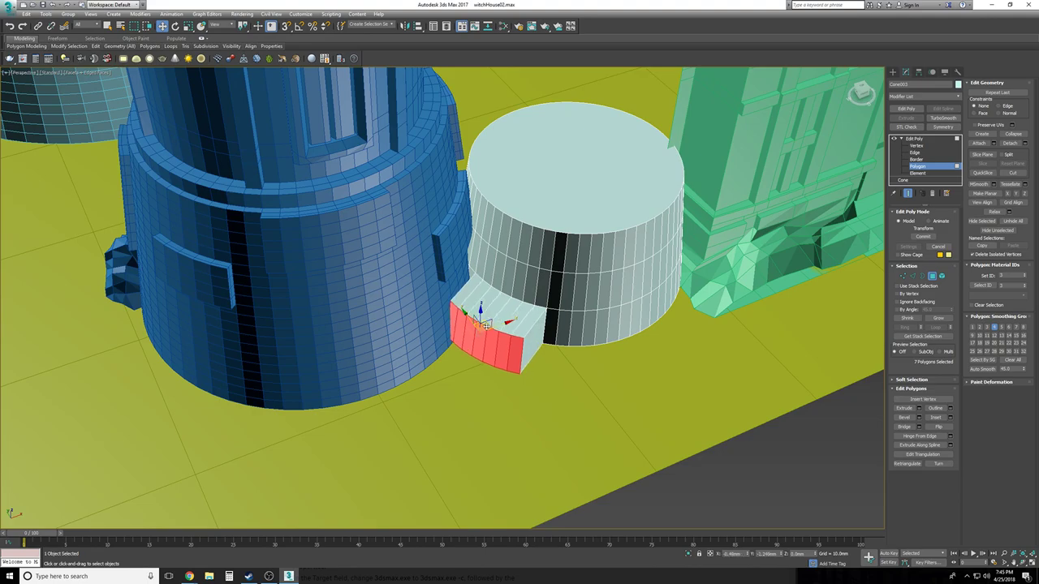
alt+middle_drag(484, 319, 435, 288)
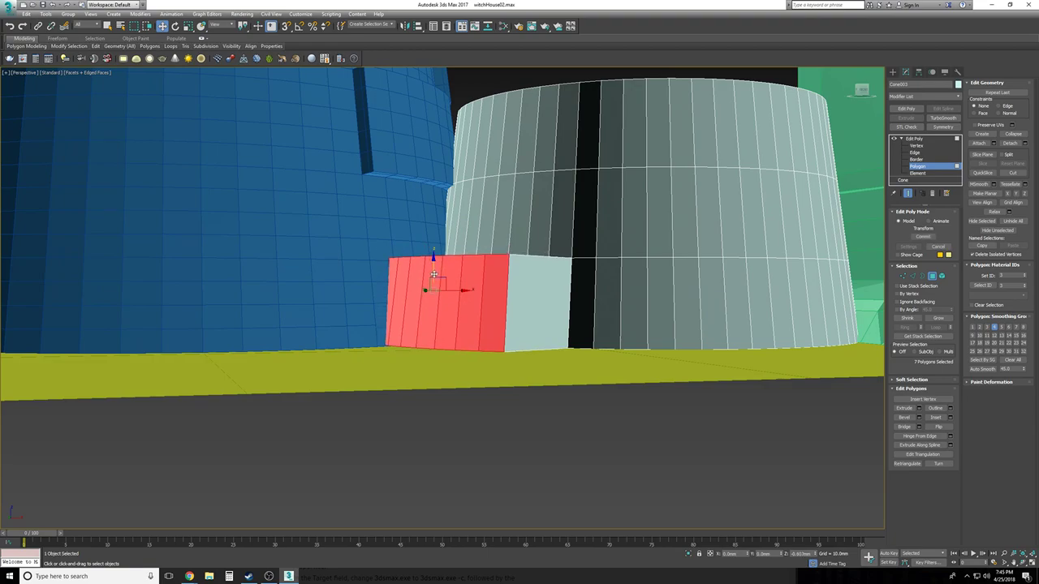
alt+middle_drag(434, 281, 590, 319)
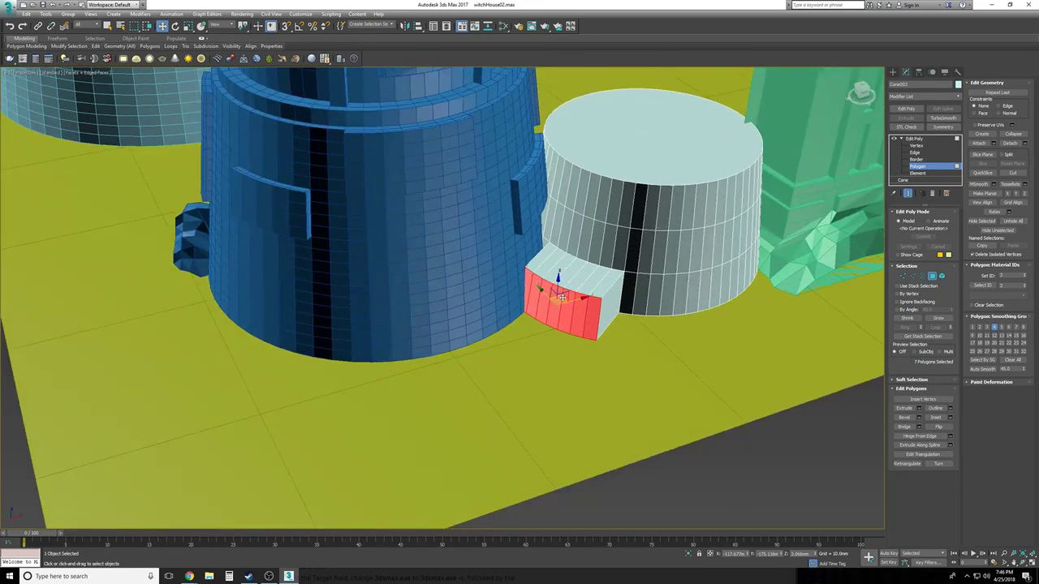
shift+drag(546, 316, 563, 321)
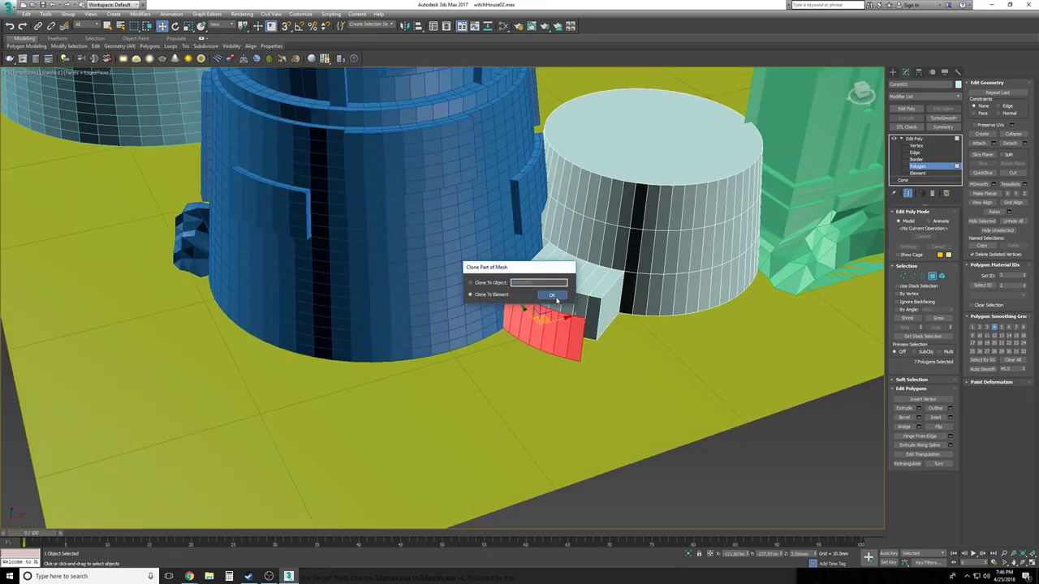
click(552, 295)
click(918, 410)
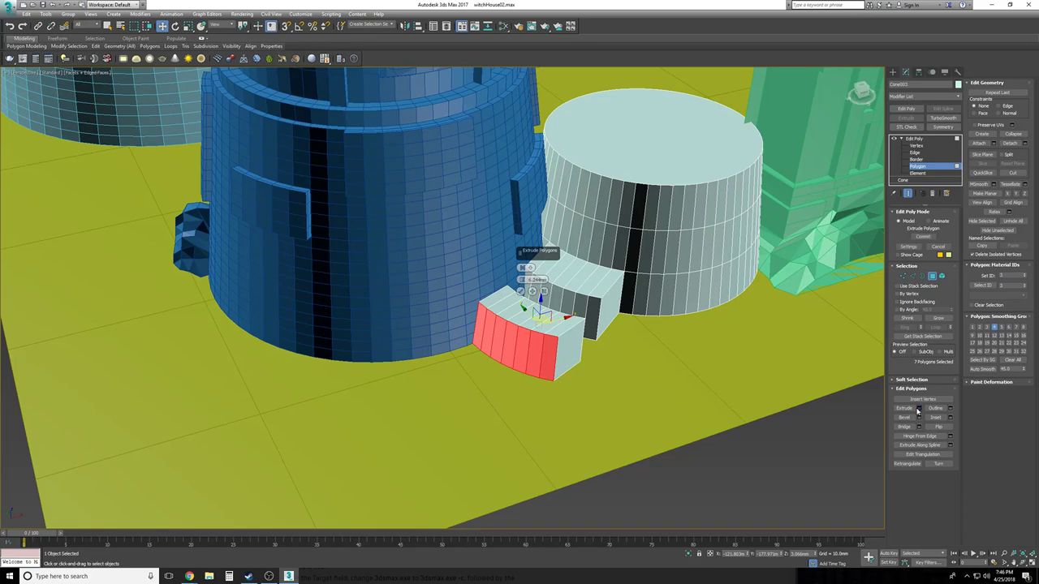
click(543, 291)
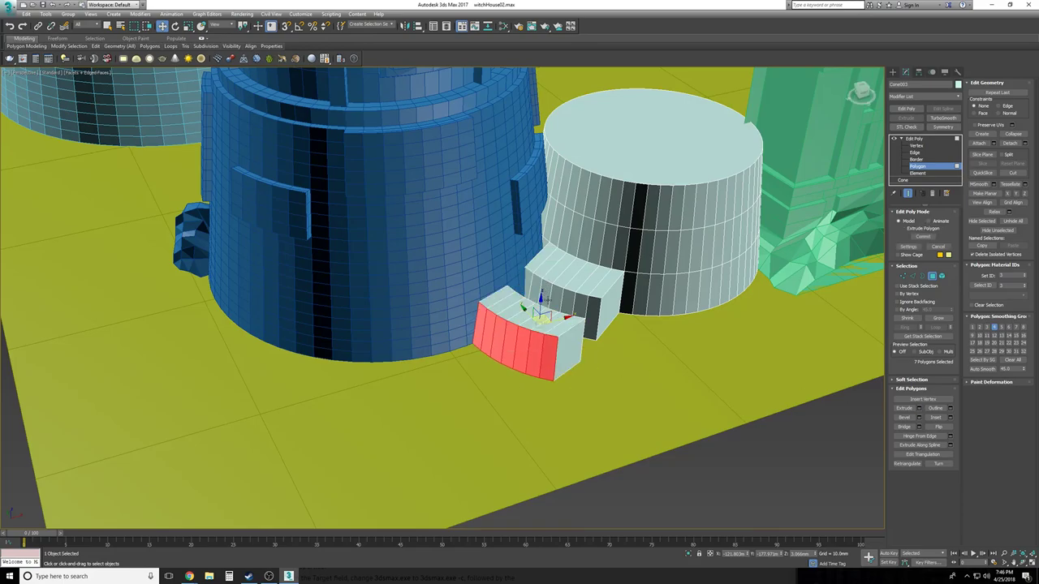
key(ctrl+z)
key(ctrl+z)
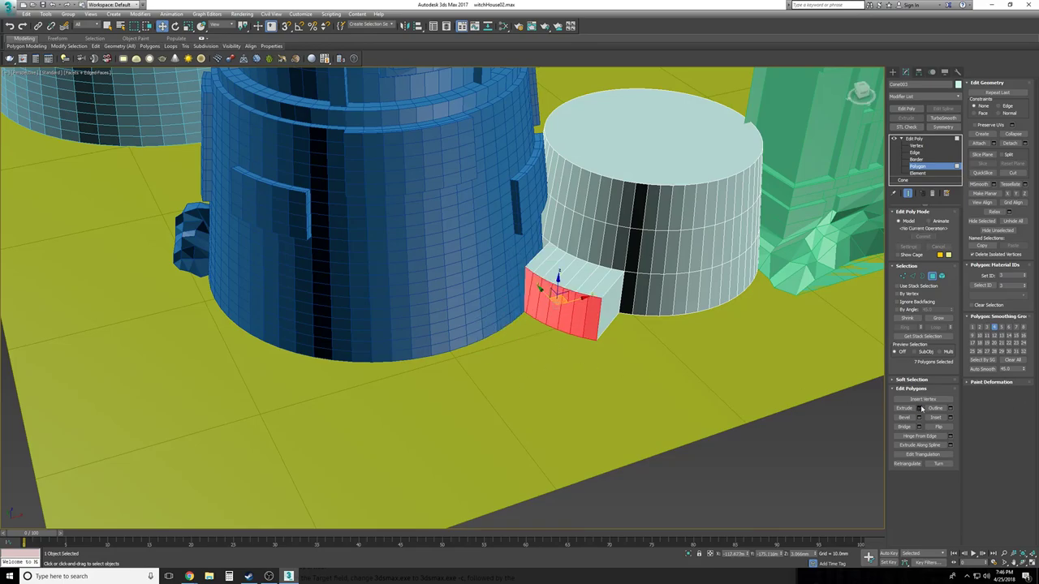
Extrude the block's end polygons again by 6.244 mm to add a second section
click(918, 410)
scroll(508, 294, up, 3)
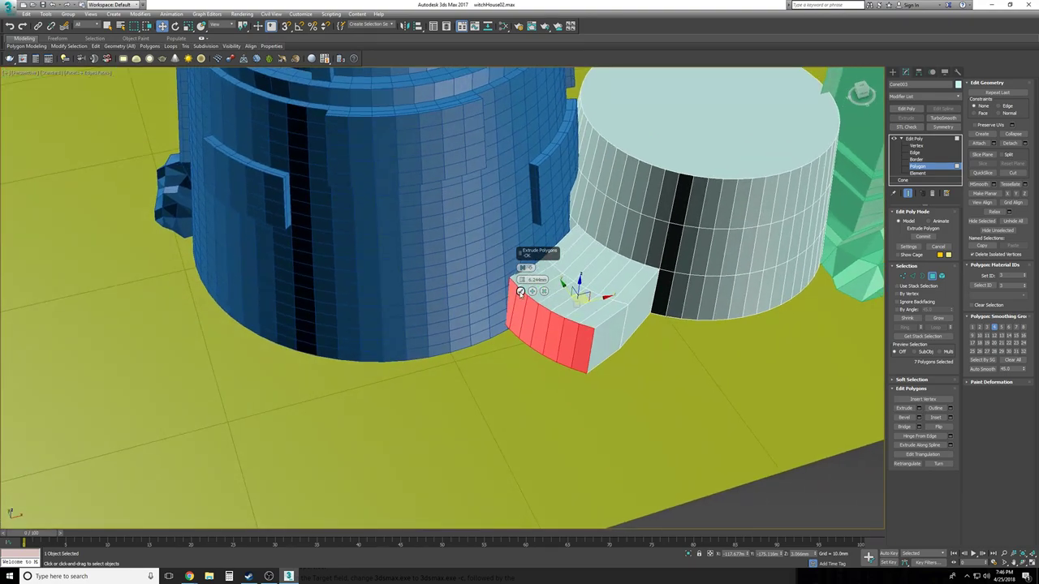
click(520, 292)
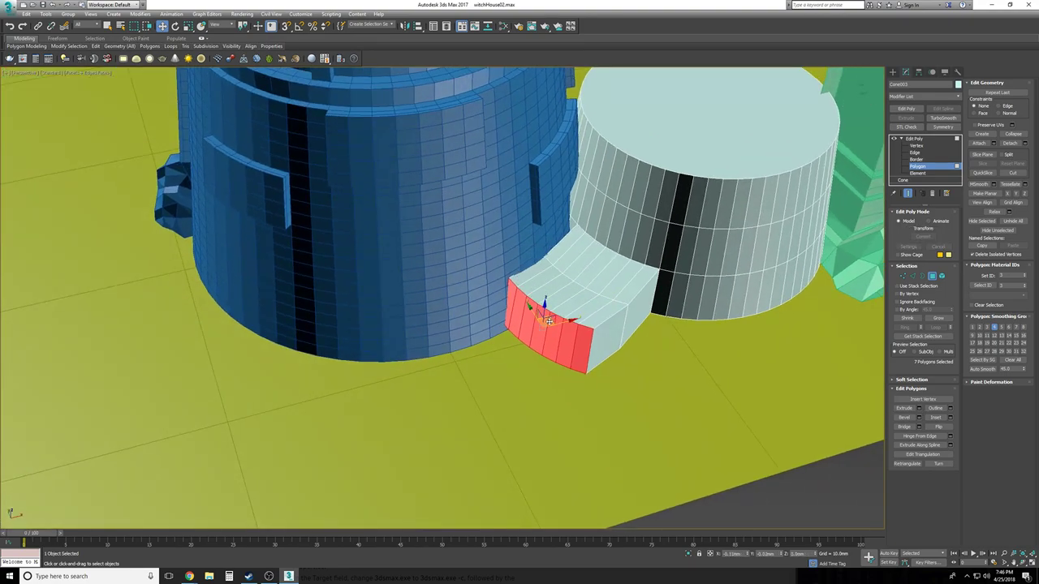
Scale the end polygons of the block beside the tower and extrude them again to add a third section
mouse_move(550, 320)
alt+middle_down()
mouse_move(484, 304)
mouse_move(494, 315)
mouse_move(551, 316)
alt+middle_up()
click(187, 26)
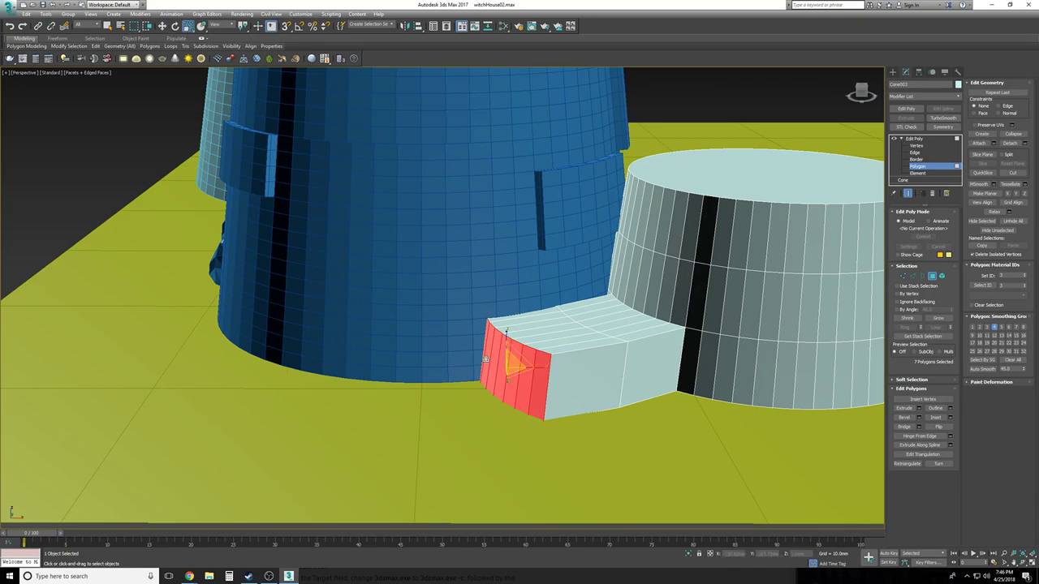
drag(511, 360, 533, 368)
key(w)
alt+middle_drag(615, 375, 442, 319)
click(521, 290)
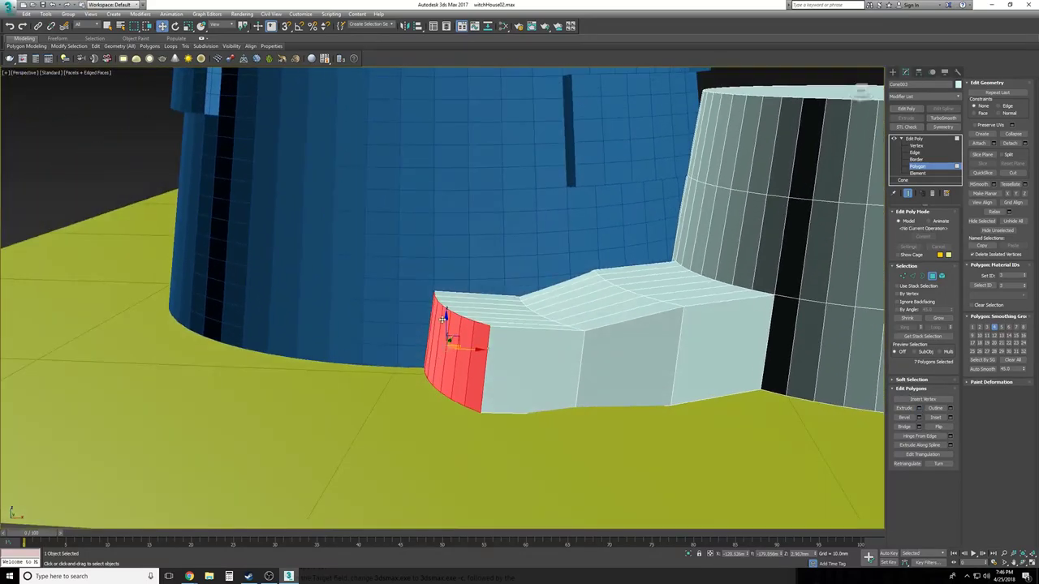
Lower the third section's end face and shift it outward along the tower's base
drag(445, 319, 445, 333)
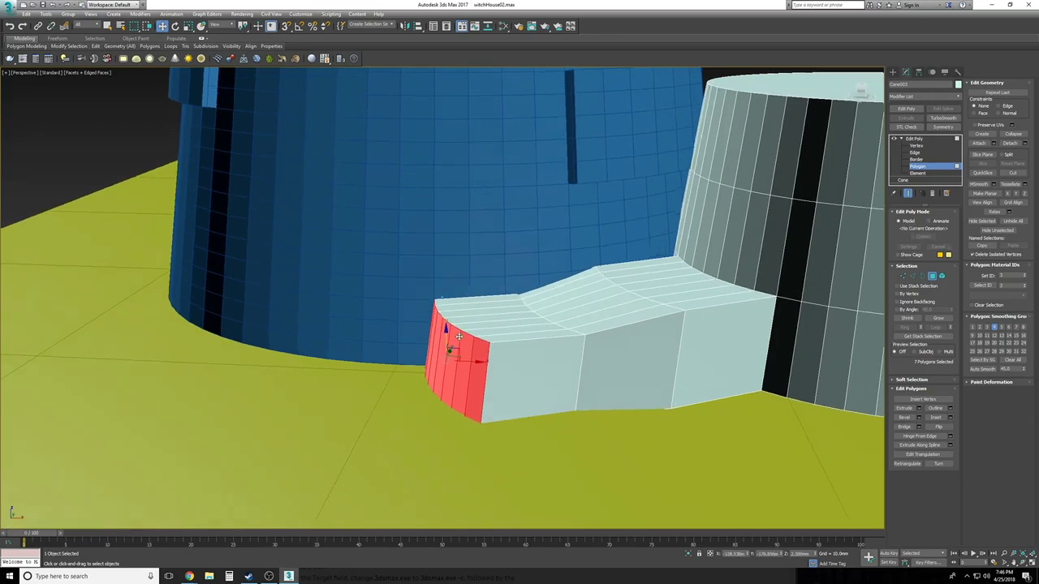
alt+middle_drag(446, 332, 463, 348)
drag(462, 367, 467, 343)
alt+middle_drag(468, 343, 444, 342)
drag(439, 343, 405, 341)
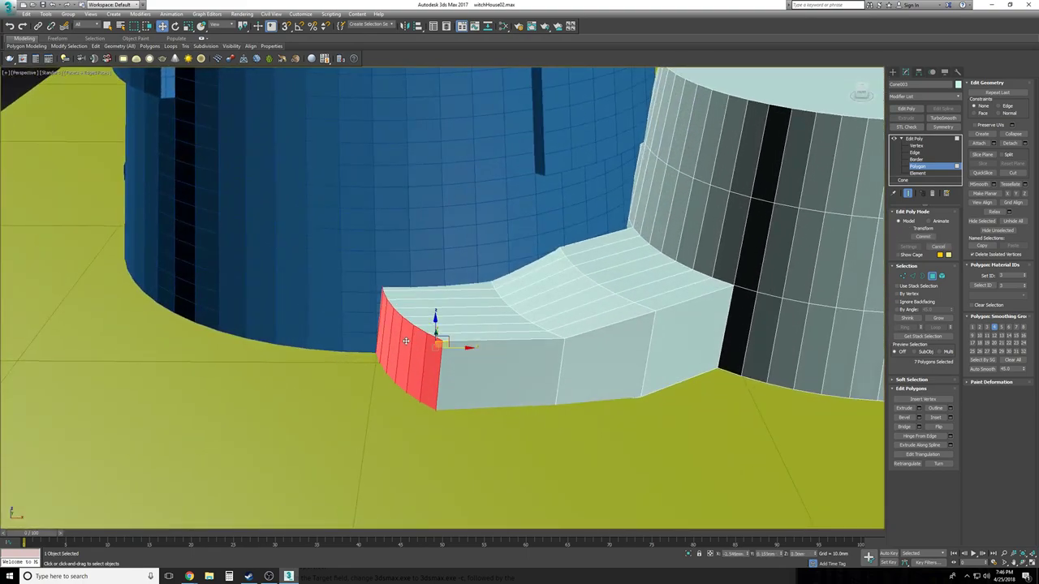
mouse_move(406, 341)
alt+middle_down()
mouse_move(455, 333)
mouse_move(418, 341)
mouse_move(430, 350)
mouse_move(410, 340)
alt+middle_up()
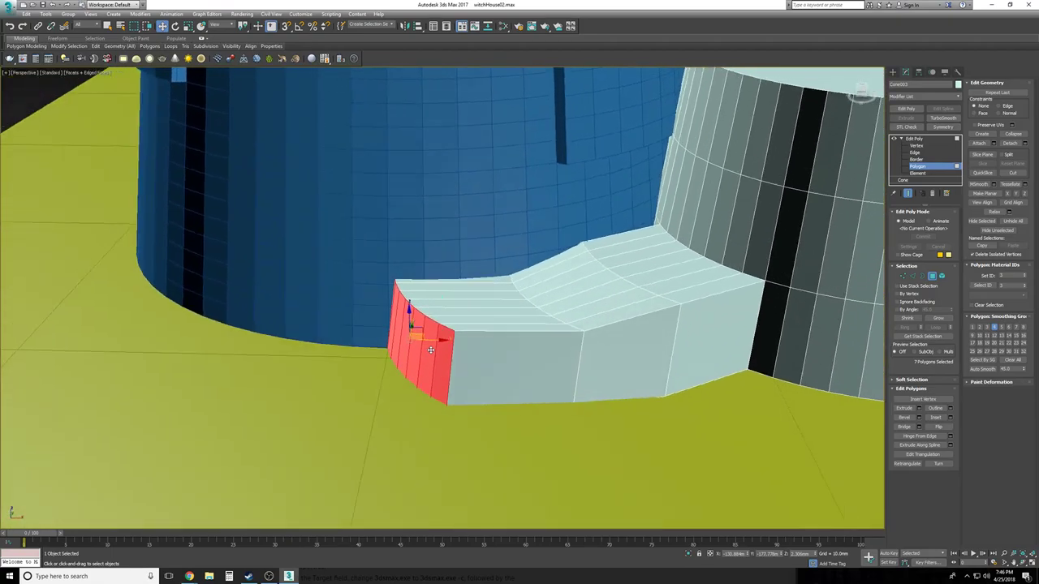
Scale the third section's end face down slightly and nudge it vertically
click(188, 26)
drag(417, 335, 417, 342)
key(w)
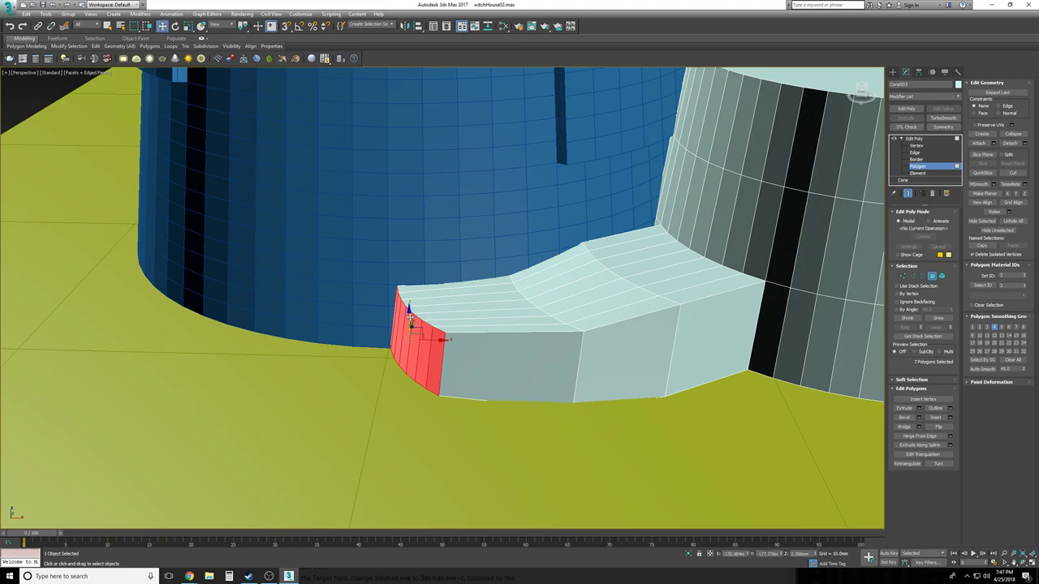
drag(410, 324, 410, 325)
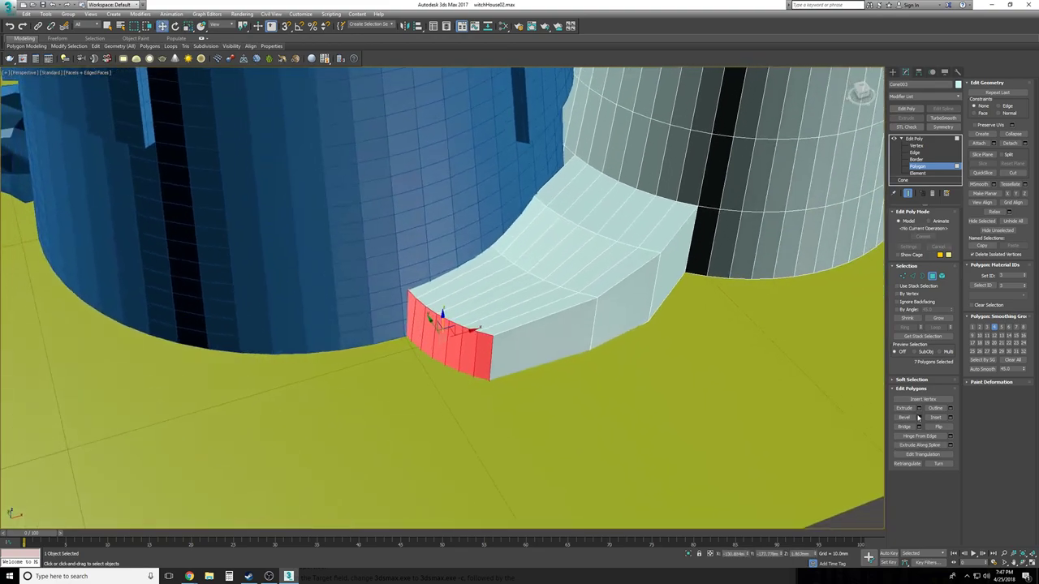
Extrude the end polygons by 6.244 mm as a fourth section, pull the end face back toward the tower and raise it
click(918, 409)
alt+middle_drag(520, 308, 536, 331)
click(522, 292)
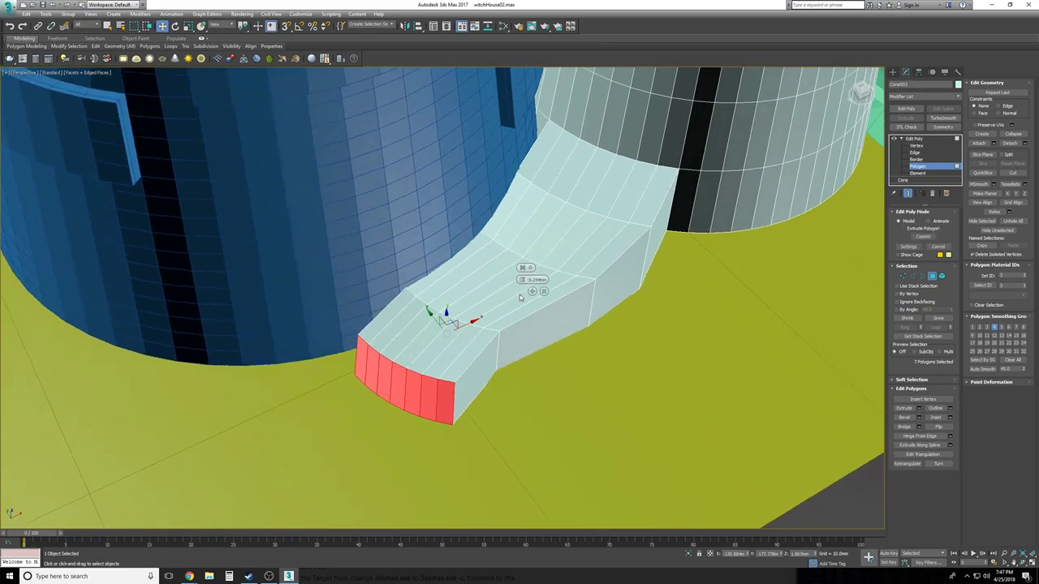
drag(403, 372, 396, 334)
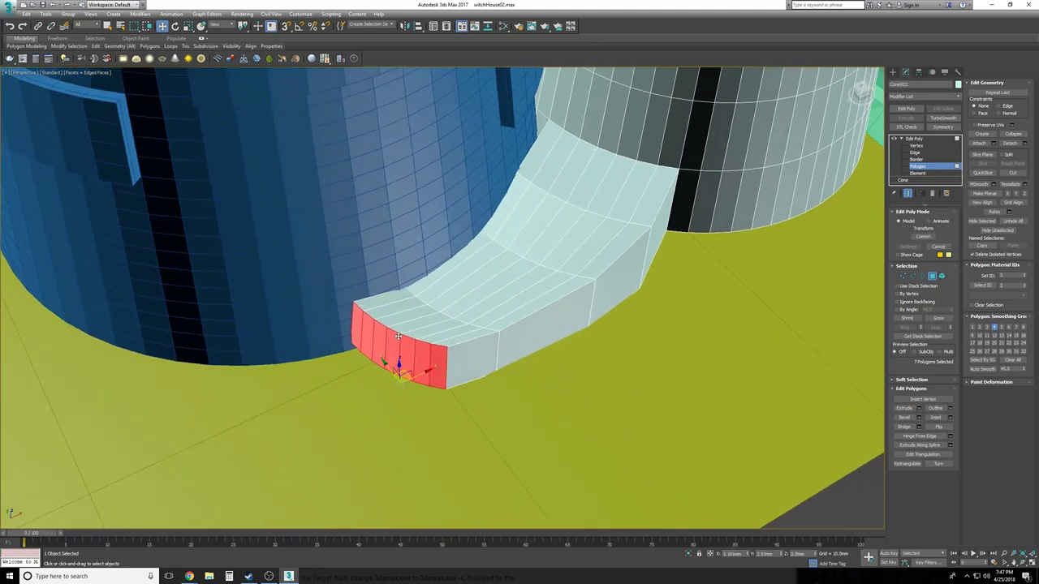
alt+middle_drag(399, 333, 377, 297)
drag(375, 303, 371, 286)
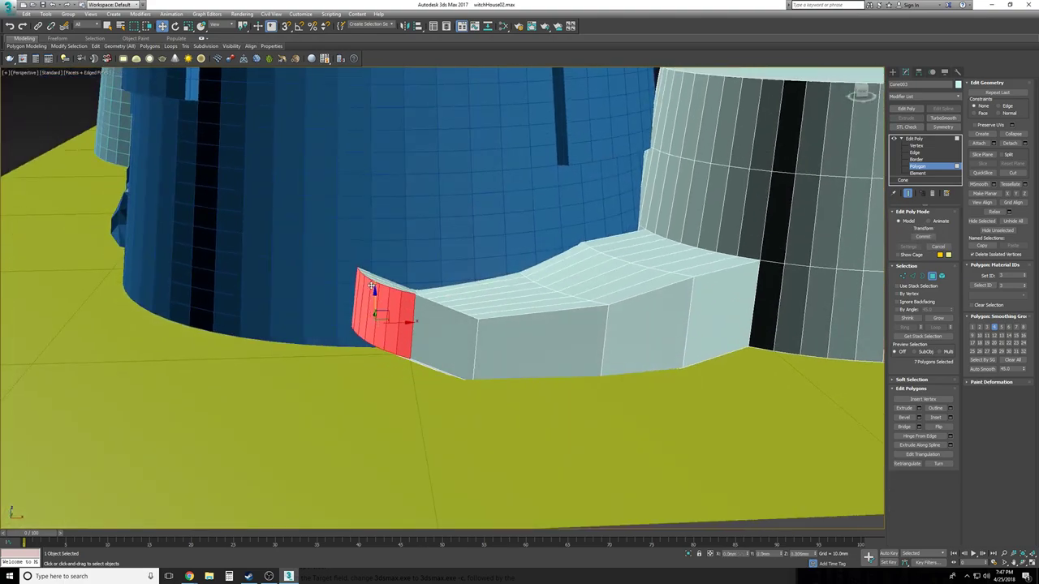
Extrude the end polygons by 6.244 mm as a fifth section and pull its end face back toward the tower
scroll(371, 285, down, 10)
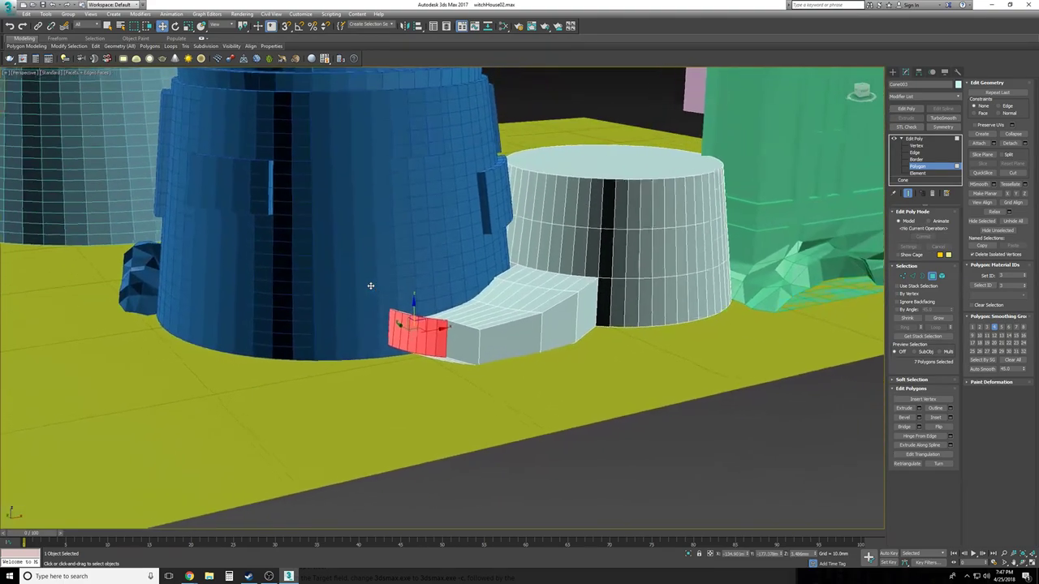
alt+middle_drag(371, 286, 371, 287)
alt+middle_drag(568, 390, 714, 409)
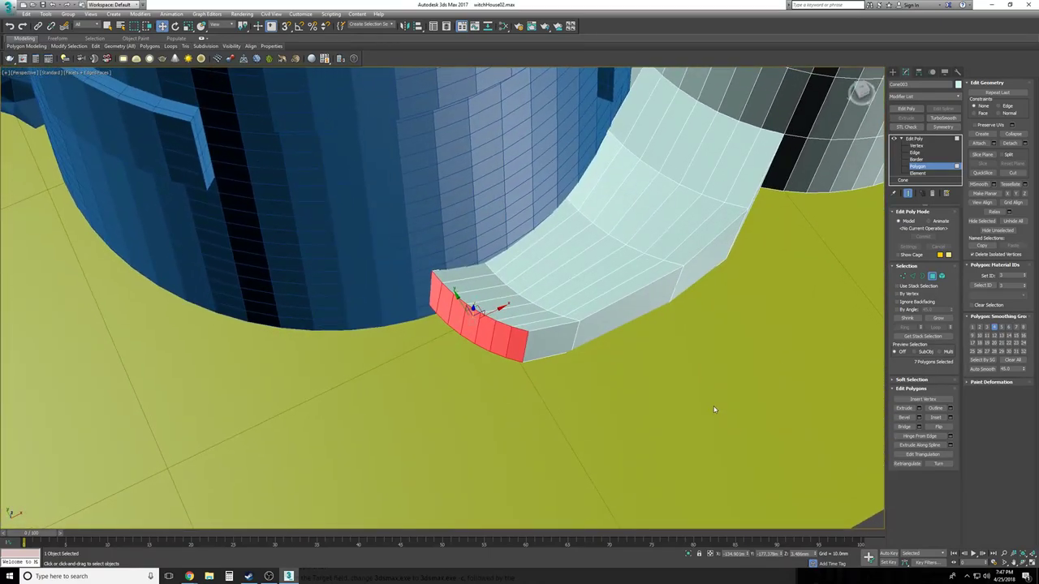
click(919, 409)
alt+middle_drag(565, 362, 576, 357)
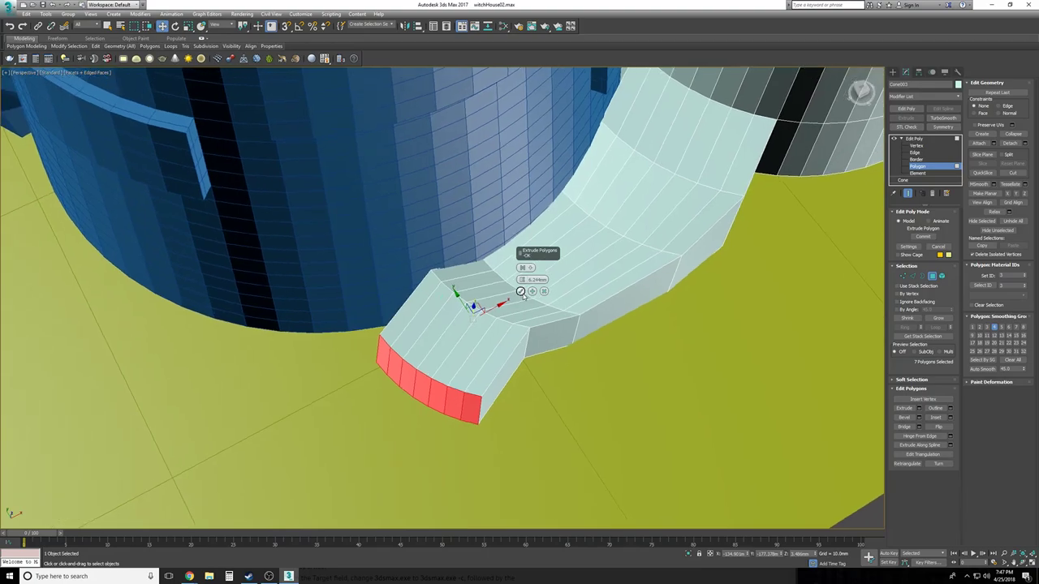
click(521, 294)
alt+middle_drag(520, 299, 454, 361)
drag(450, 361, 408, 312)
key(e)
key(w)
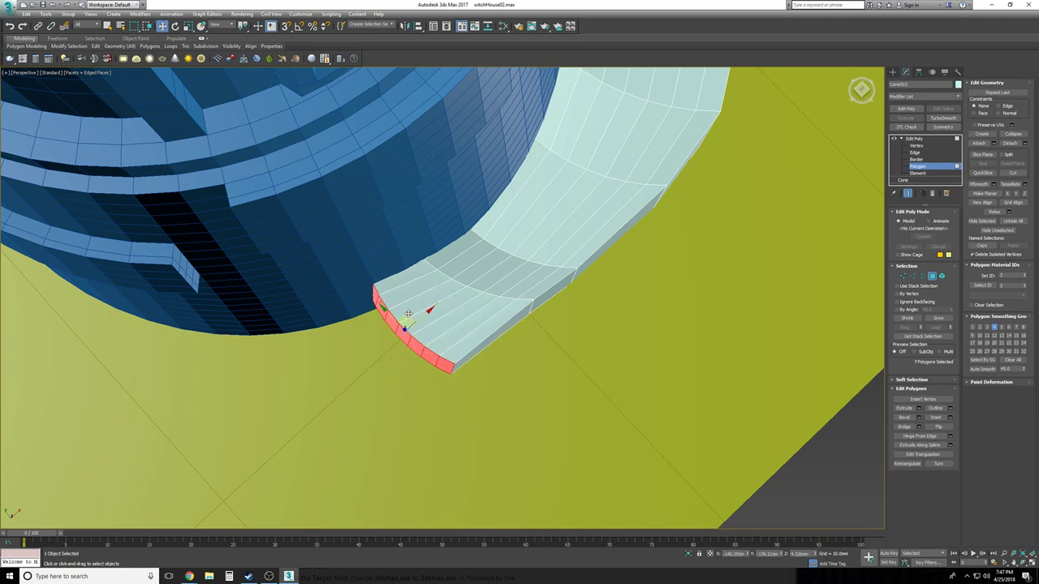
Scale the fifth section's end face down slightly
alt+middle_drag(408, 313, 405, 295)
click(187, 27)
alt+middle_drag(417, 337, 414, 260)
drag(407, 328, 406, 335)
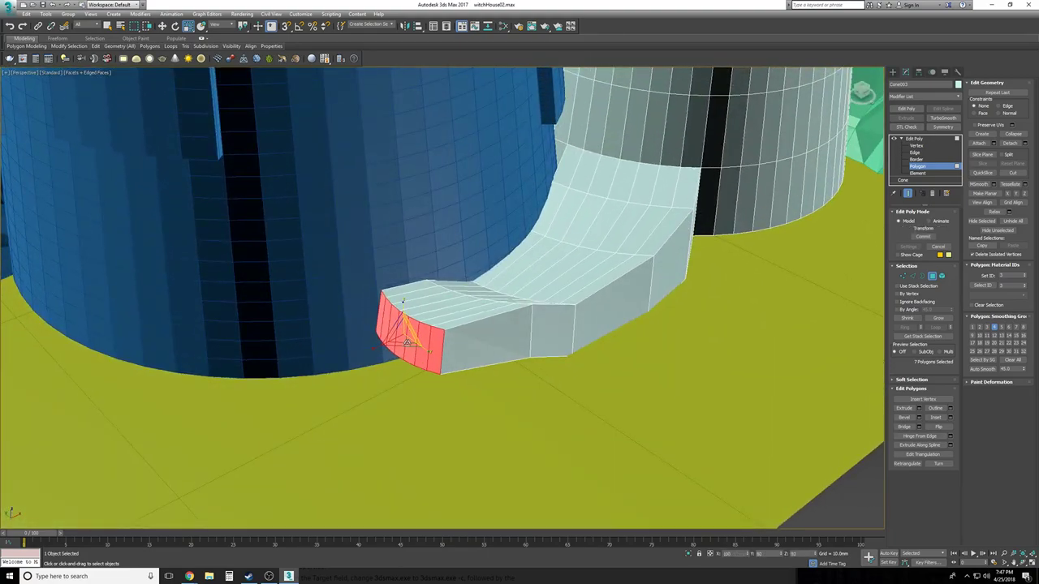
key(w)
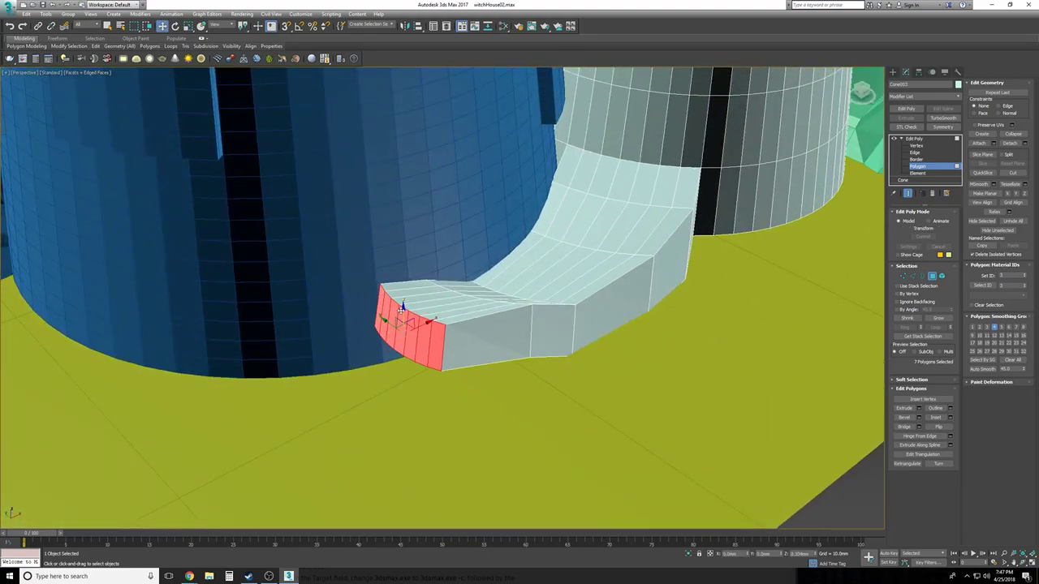
Adjust the fifth section's end face vertically and move it inward to shorten the section, keeping the seven end polygons selected
alt+middle_drag(402, 318, 376, 290)
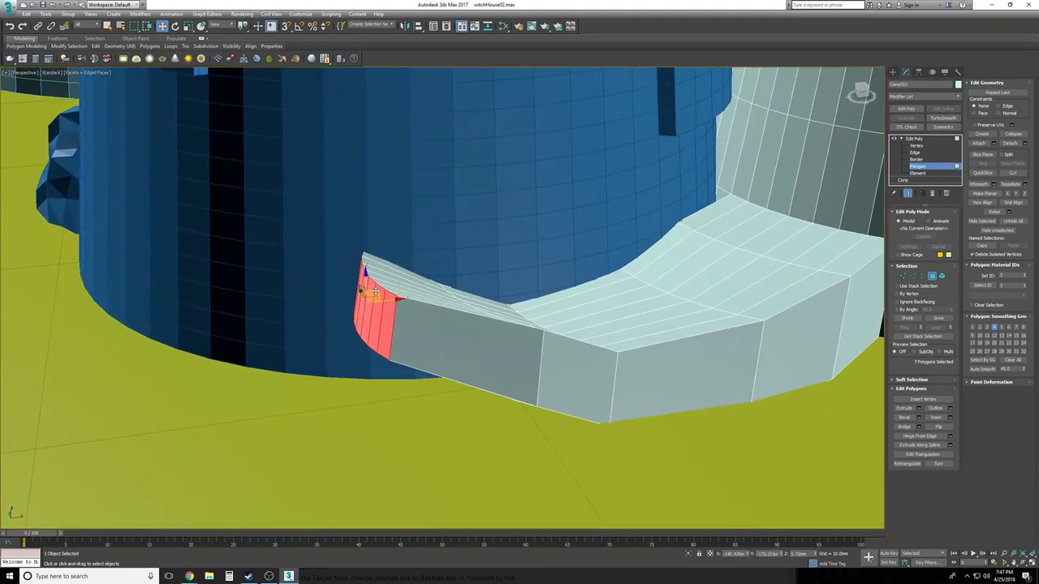
drag(365, 274, 366, 282)
alt+middle_drag(366, 284, 368, 313)
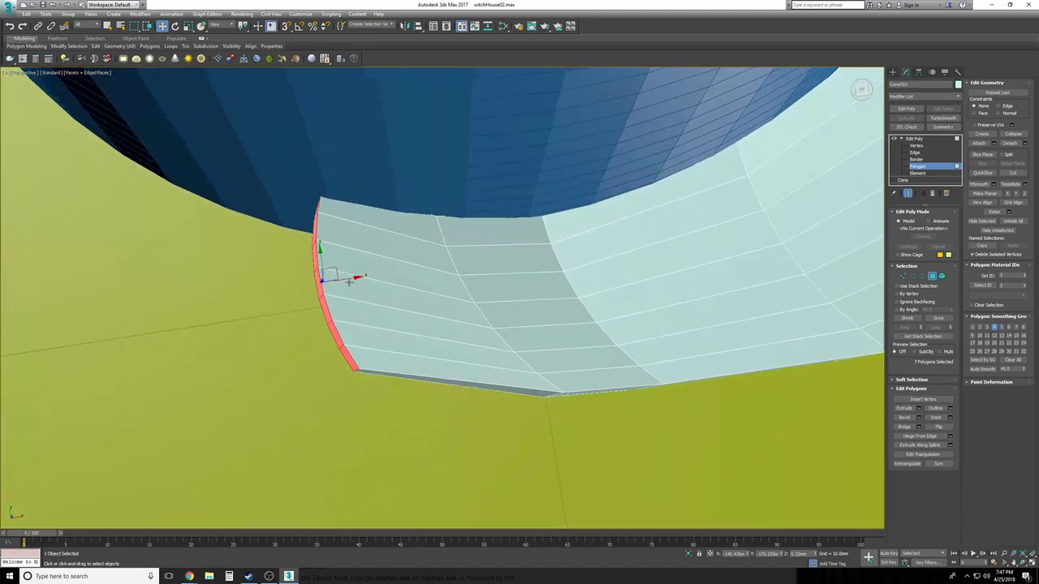
drag(336, 268, 371, 263)
click(371, 262)
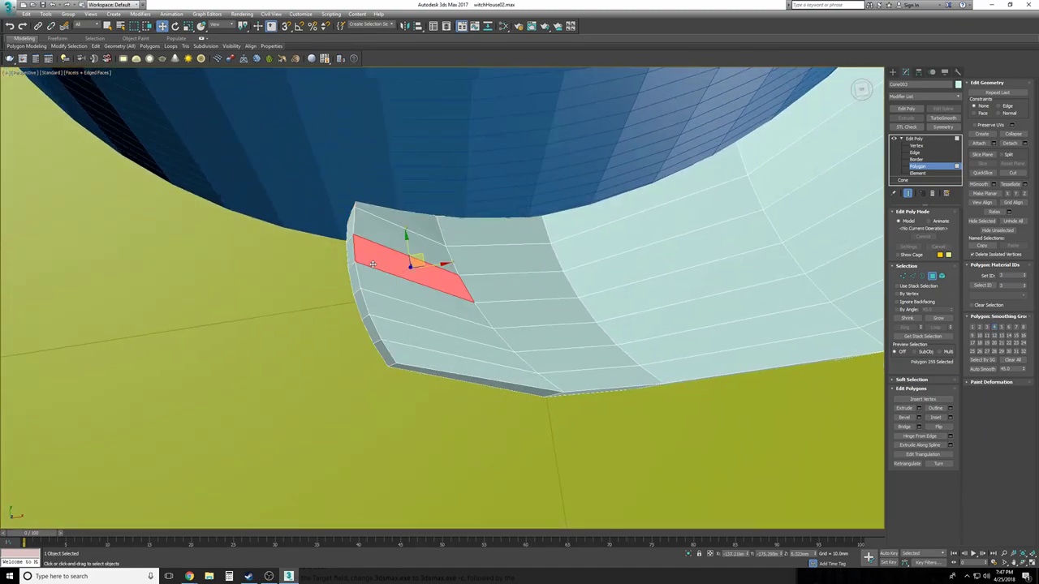
key(ctrl+z)
Extrude the seven end polygons again as a sixth section and move its end face back toward the tower
scroll(394, 279, down, 3)
alt+middle_drag(394, 279, 444, 371)
scroll(307, 343, up, 3)
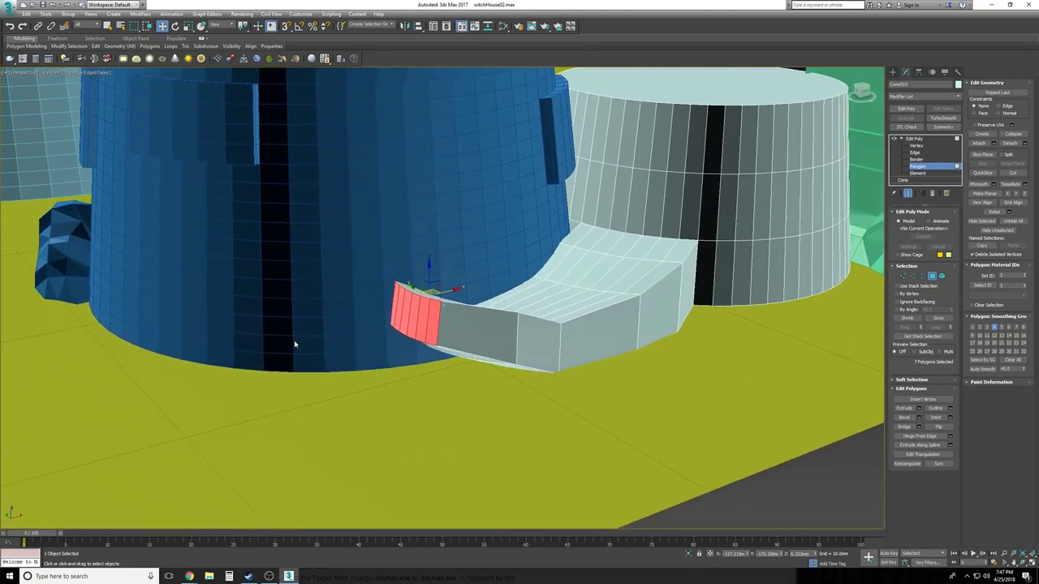
scroll(773, 396, up, 2)
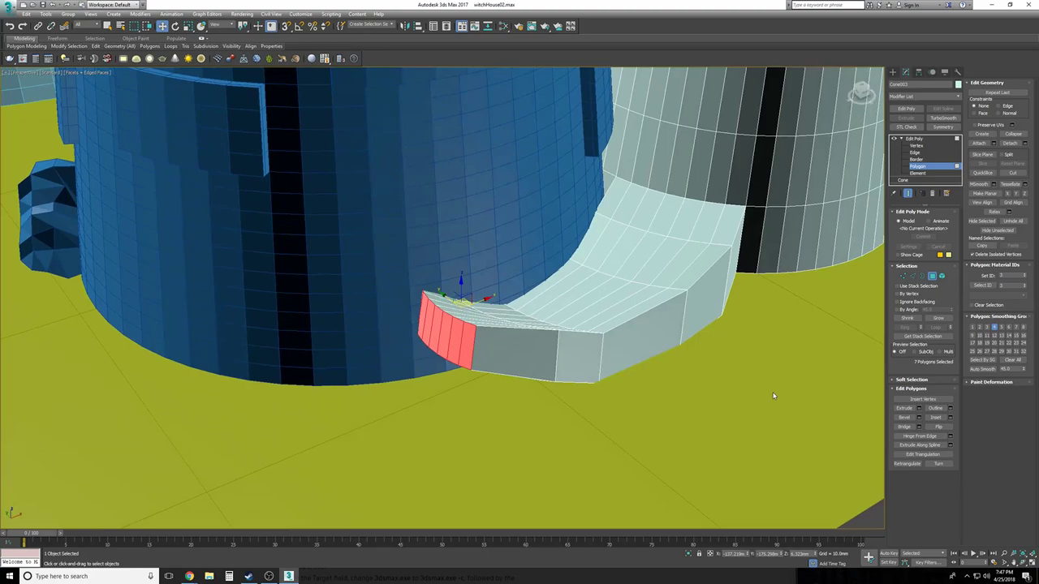
click(920, 408)
alt+middle_drag(519, 349, 503, 362)
click(519, 294)
drag(396, 388, 375, 360)
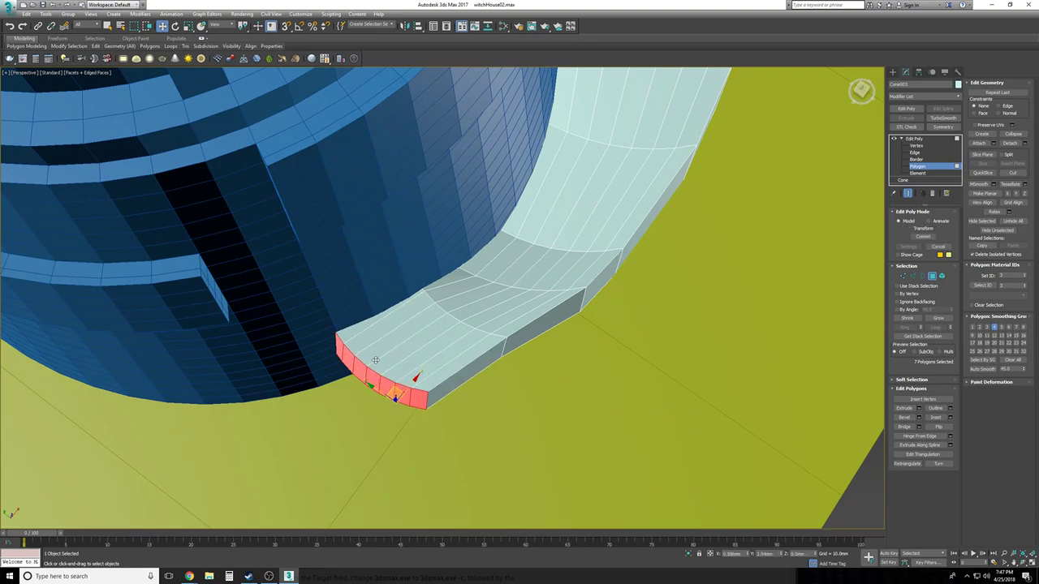
Rotate the sixth section's end face about the vertical axis to follow the tower's curve, and nudge it inward
click(176, 26)
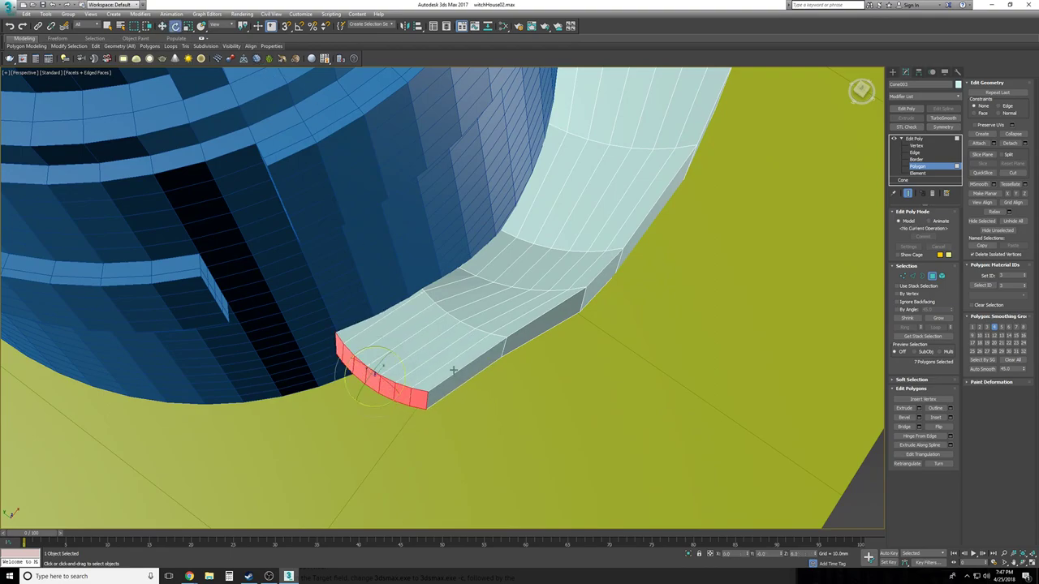
drag(389, 400, 360, 390)
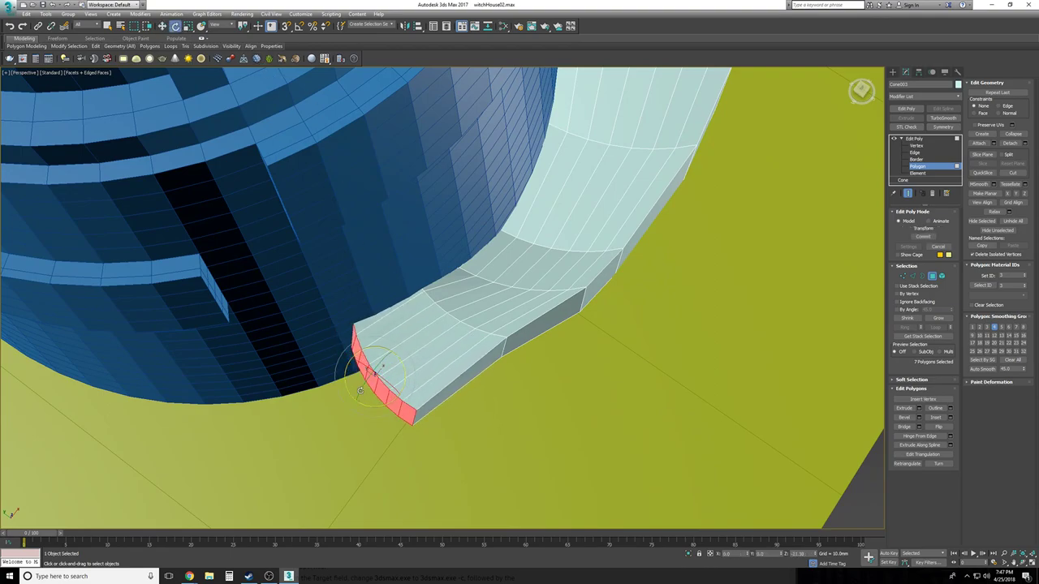
key(w)
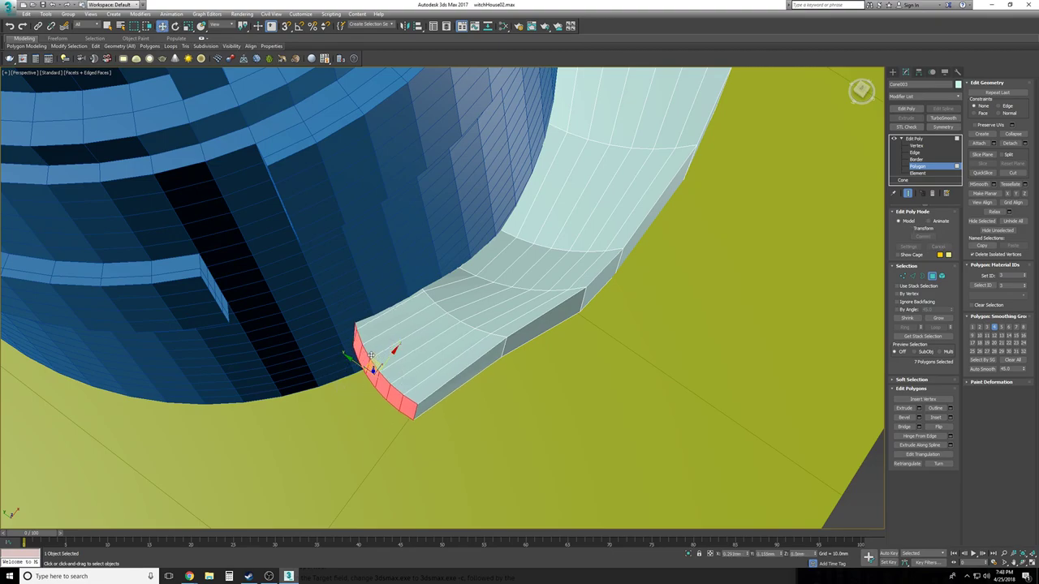
drag(372, 358, 374, 355)
Extrude the seven end polygons by 6.244 mm using the By Polygon type to split them into separate fingers
mouse_move(399, 411)
alt+middle_down()
mouse_move(377, 358)
mouse_move(475, 378)
mouse_move(468, 356)
mouse_move(503, 361)
alt+middle_up()
scroll(378, 361, down, 4)
scroll(377, 361, down, 4)
scroll(378, 361, up, 5)
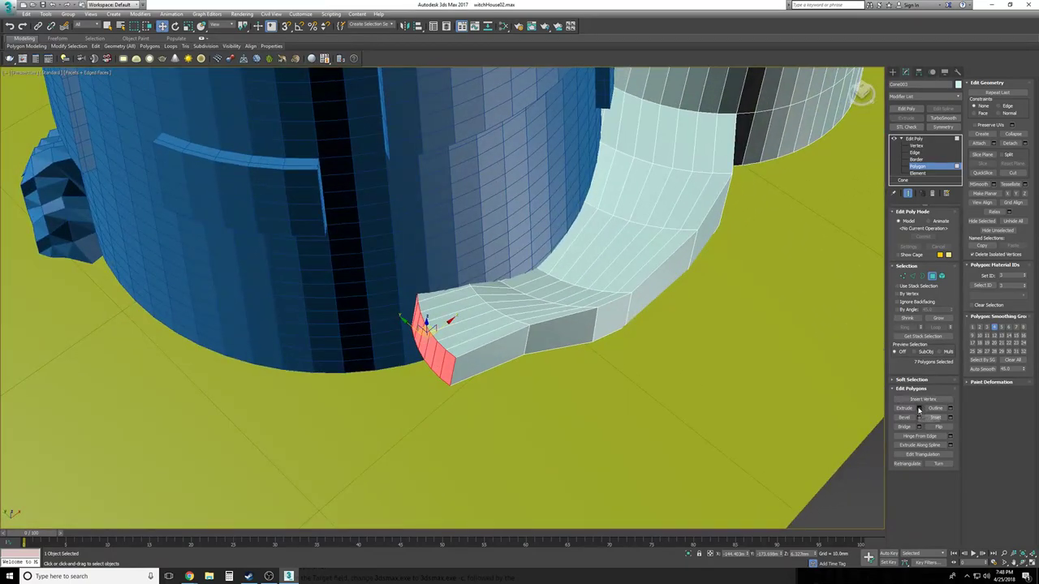
click(919, 409)
click(528, 268)
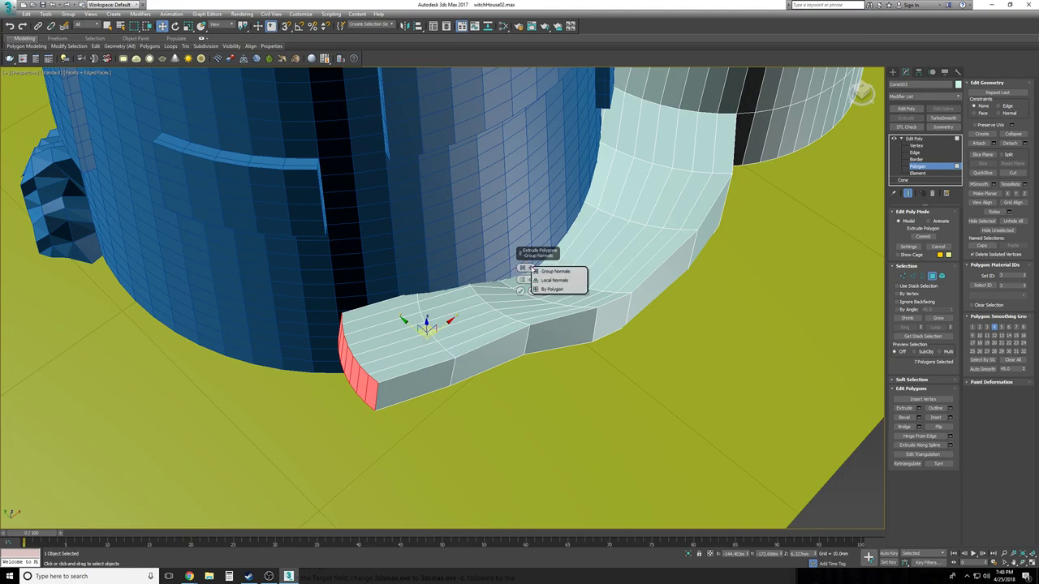
click(548, 287)
alt+middle_drag(547, 286, 521, 426)
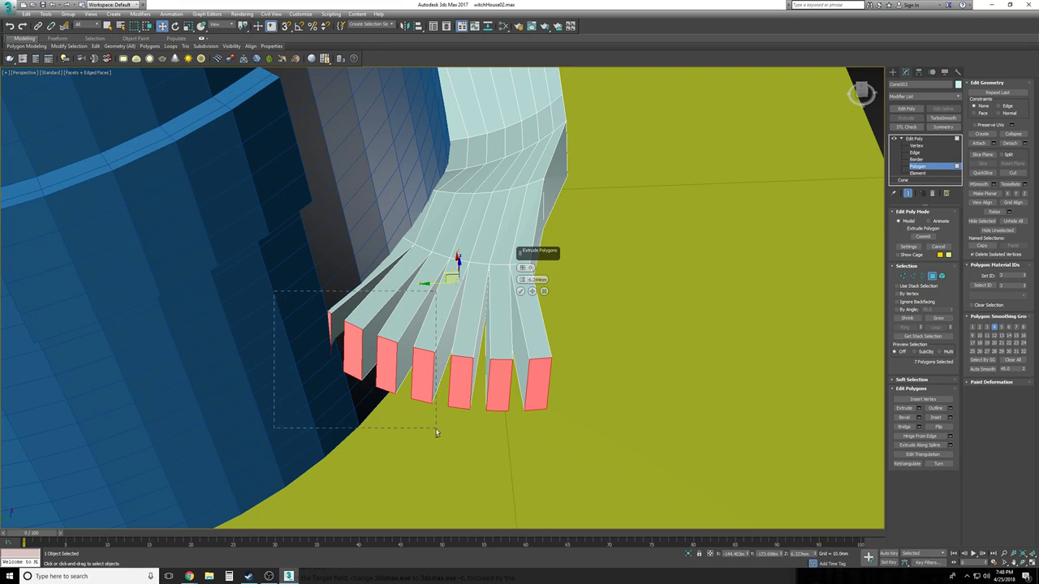
Deselect the three end polygons nearest the tower, keeping only the four outer finger ends selected
alt+drag(409, 423, 408, 423)
key(F3)
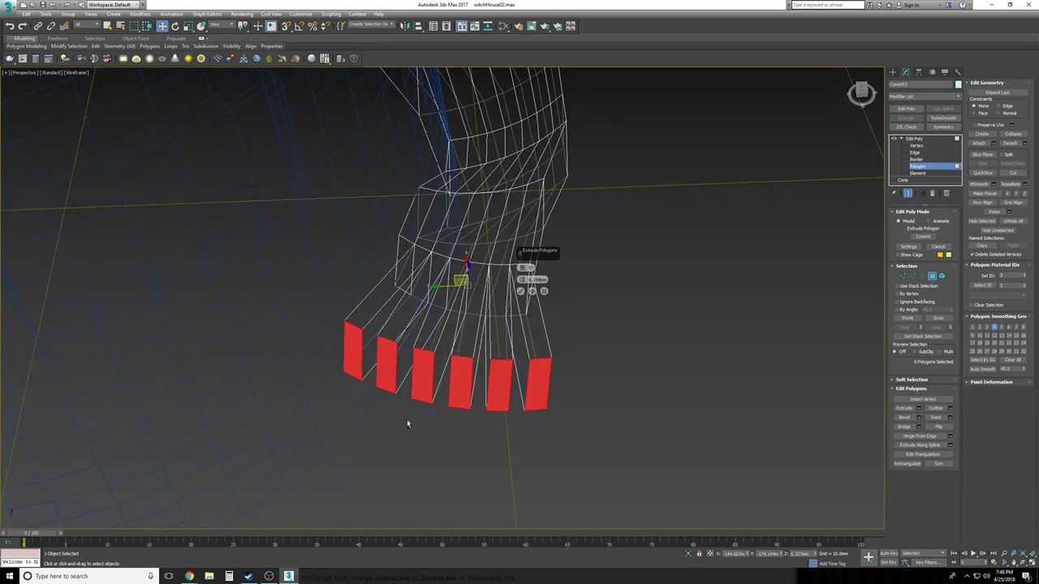
alt+drag(436, 436, 436, 434)
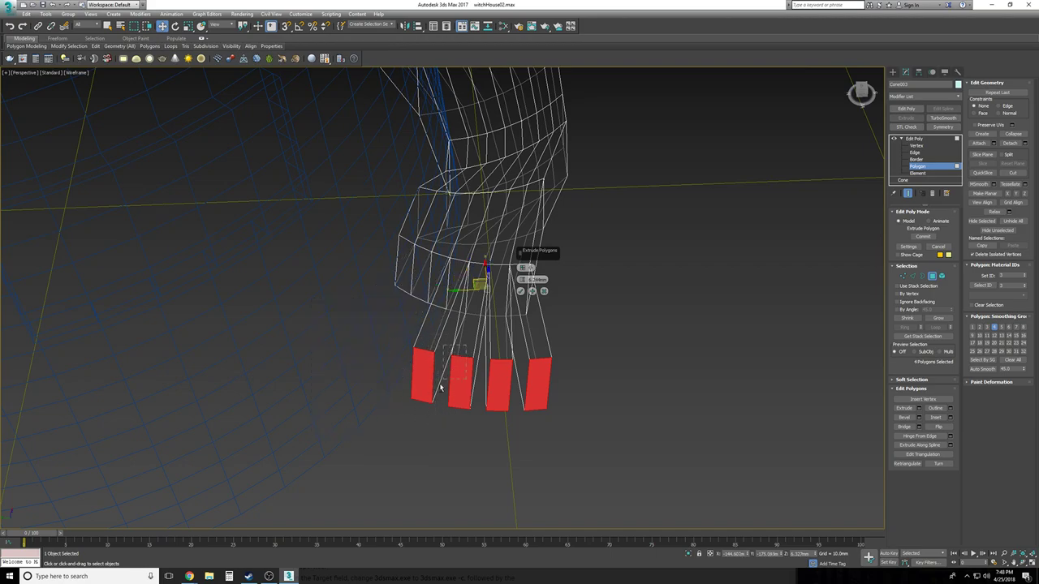
alt+drag(371, 253, 369, 238)
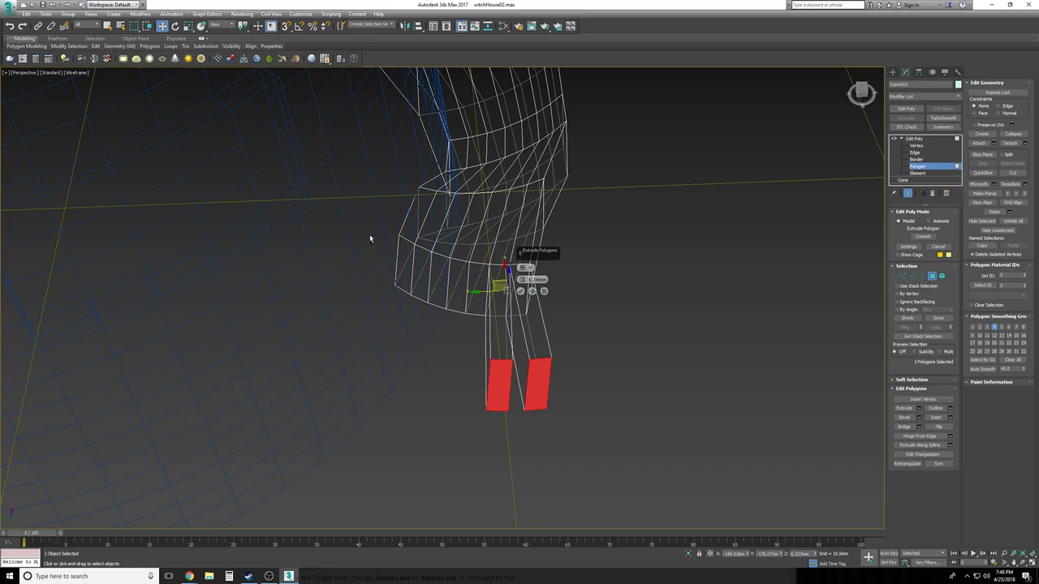
ctrl+click(474, 310)
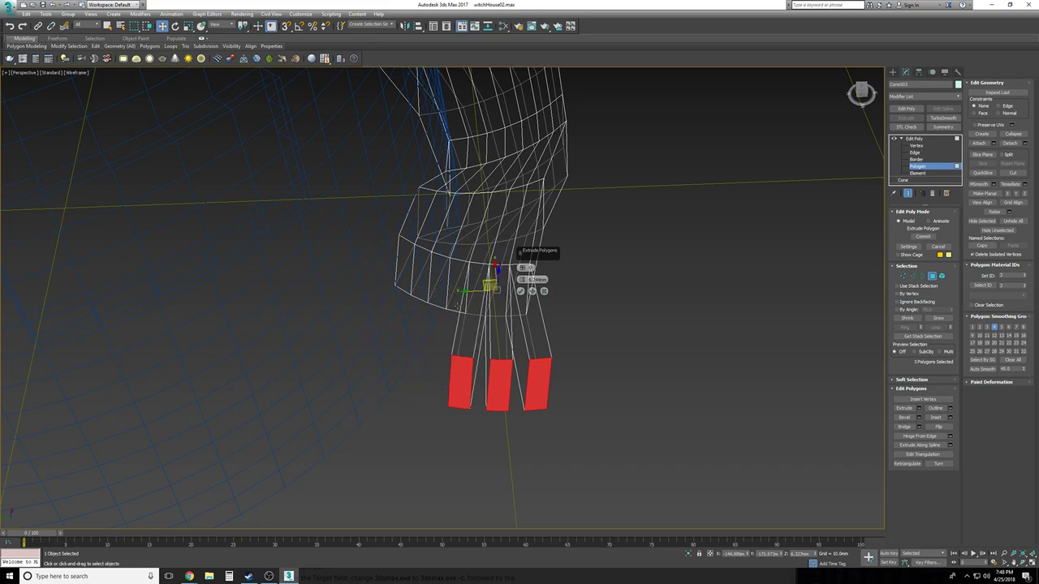
ctrl+click(457, 305)
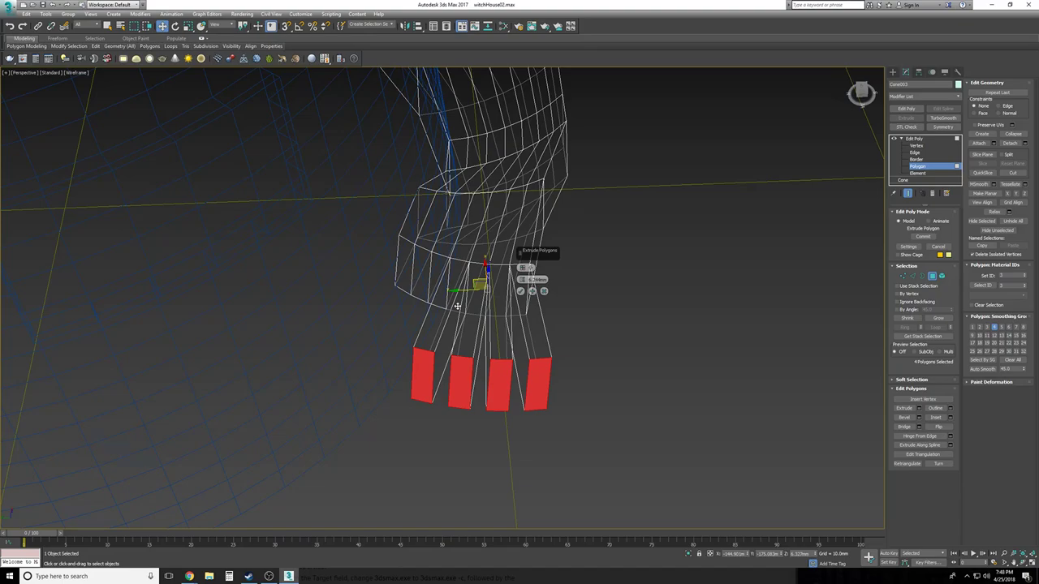
key(F3)
alt+middle_drag(457, 305, 460, 325)
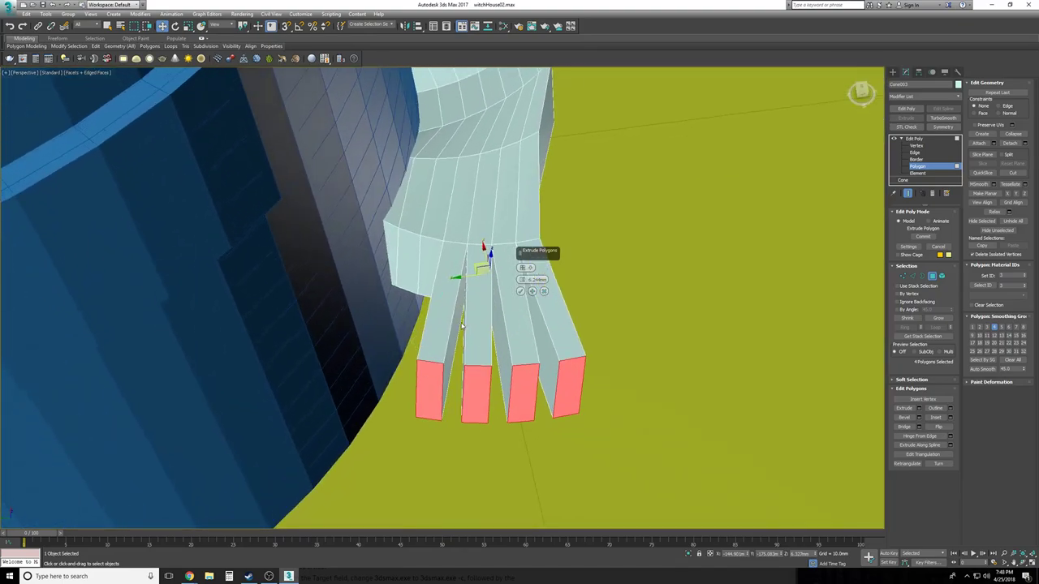
Switch the extrusion type to Group Normals and extrude the four outer end polygons together by 6.244 mm
click(523, 266)
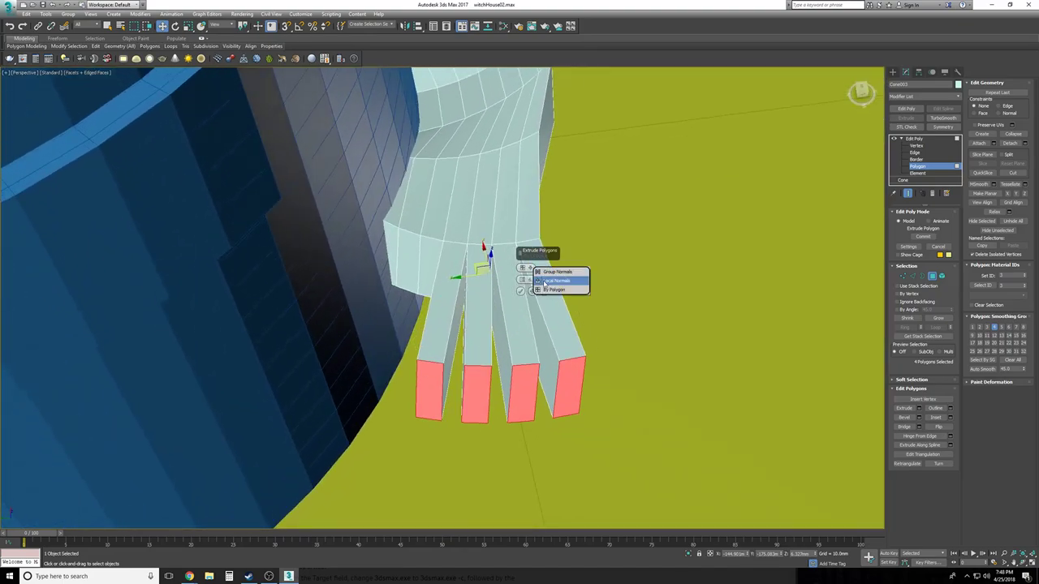
click(539, 270)
alt+middle_drag(533, 291, 403, 318)
click(520, 292)
Scale the outer branch's end face narrower in the horizontal plane and raise it slightly
key(e)
drag(406, 325, 391, 328)
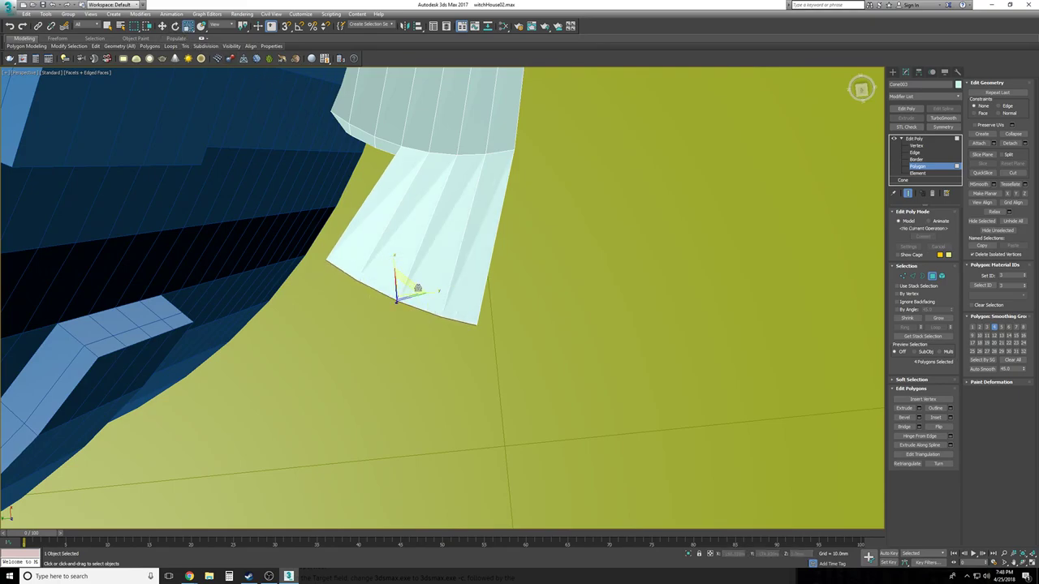
drag(409, 281, 411, 295)
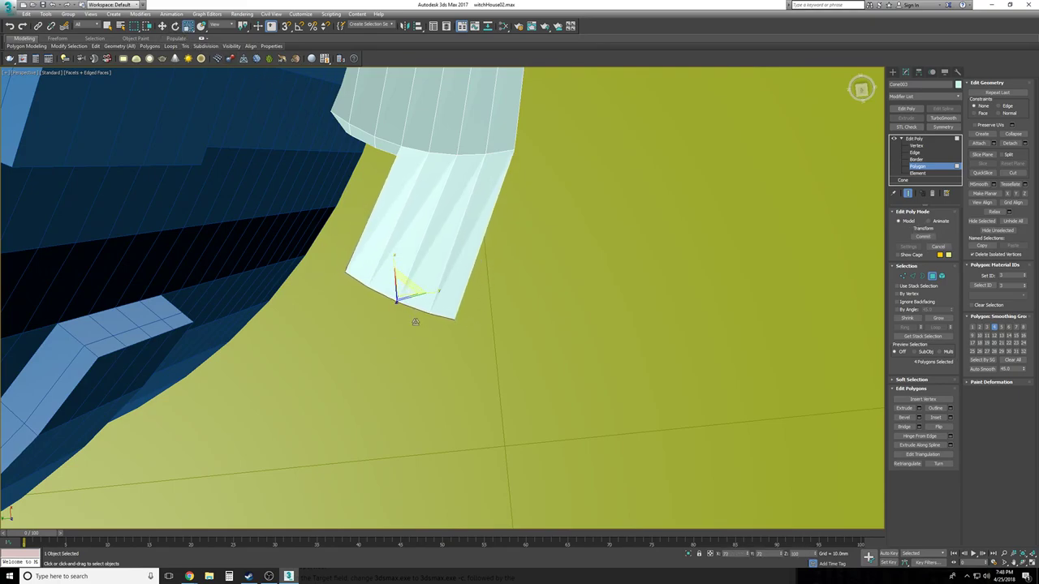
alt+middle_drag(416, 338, 403, 268)
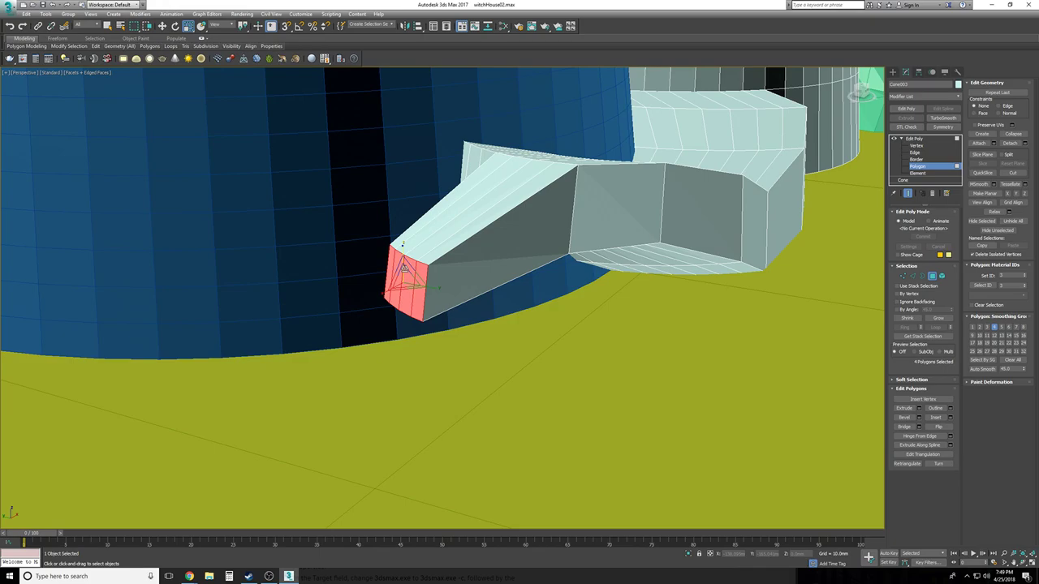
key(w)
drag(402, 244, 388, 219)
Select the three remaining root end polygons between the outer branch and the tower
alt+middle_drag(388, 220, 465, 301)
key(F3)
click(459, 280)
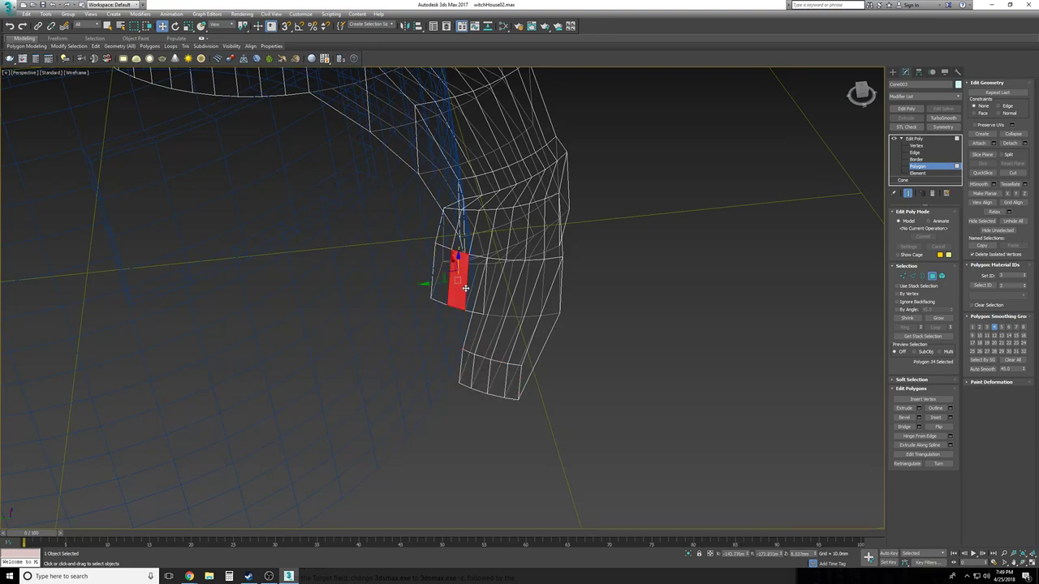
ctrl+click(478, 280)
ctrl+click(445, 280)
key(F3)
alt+middle_drag(529, 313, 430, 275)
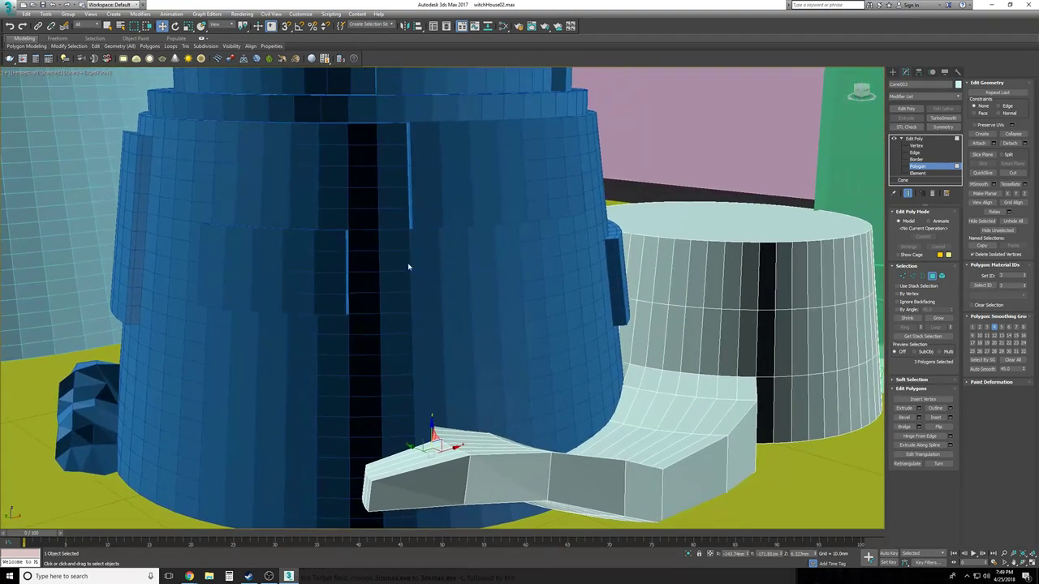
alt+middle_drag(700, 415, 661, 380)
scroll(649, 389, up, 2)
drag(452, 398, 452, 389)
click(9, 26)
Rotate the three inner end polygons using the Local reference coordinate system and move them slightly upward
click(173, 28)
alt+middle_drag(494, 355, 475, 414)
drag(435, 349, 446, 342)
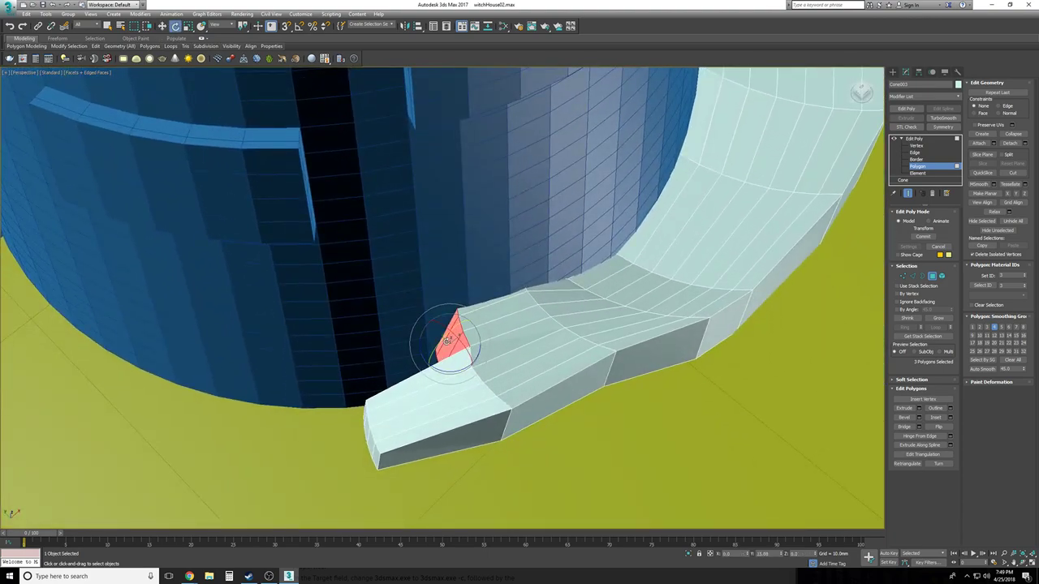
click(216, 26)
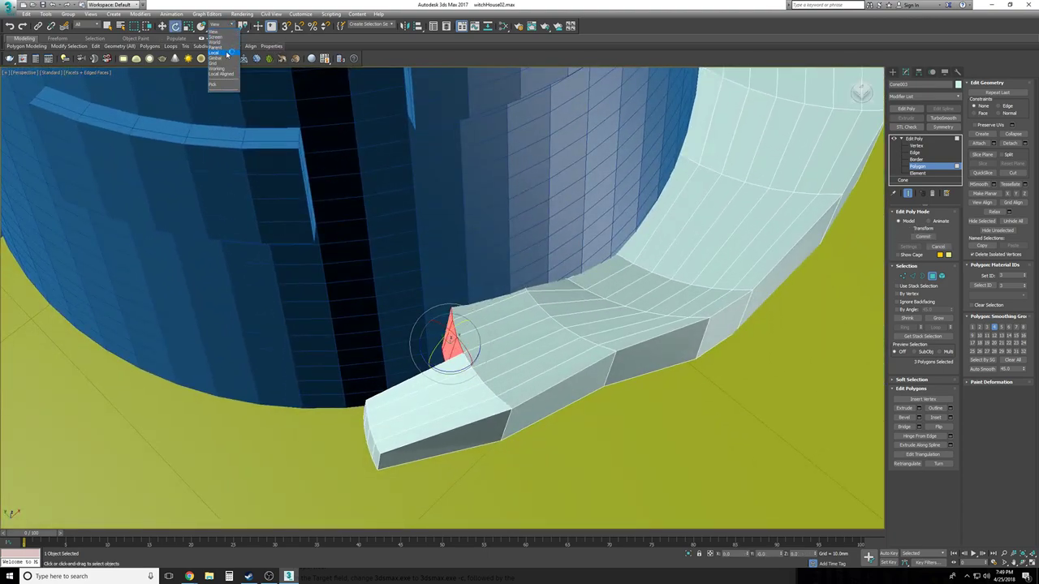
click(225, 53)
drag(430, 339, 449, 331)
key(w)
alt+middle_drag(486, 338, 468, 341)
drag(450, 346, 449, 335)
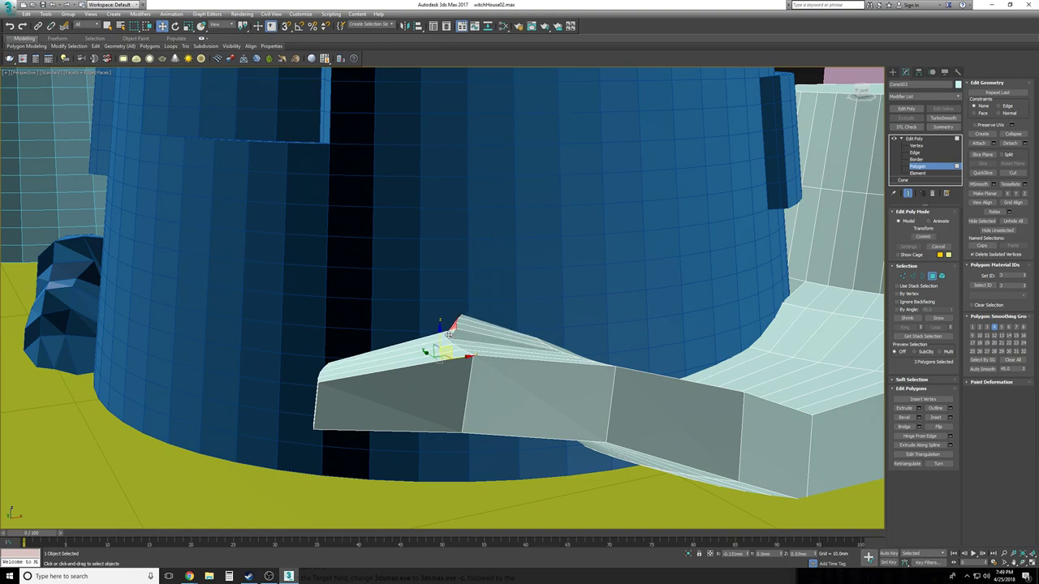
Extrude the three inner end polygons as an upward branch and rotate its end face to point up the tower
click(919, 409)
alt+middle_drag(726, 356, 745, 383)
click(522, 290)
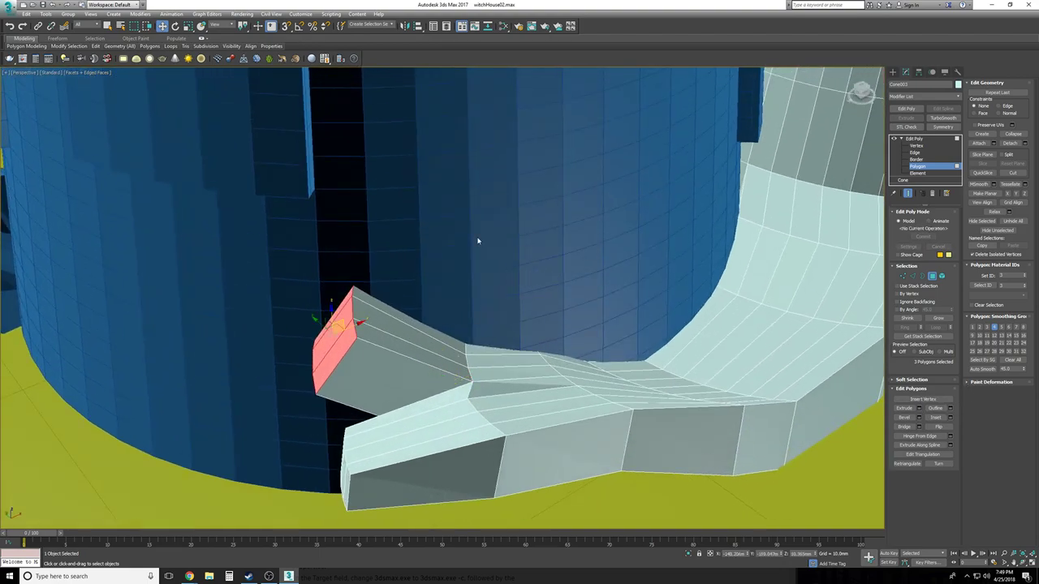
click(176, 26)
drag(333, 311, 395, 295)
key(w)
Scale the upward branch's end face in the horizontal plane and nudge it into place beside the tower
alt+middle_drag(395, 295, 243, 73)
click(192, 26)
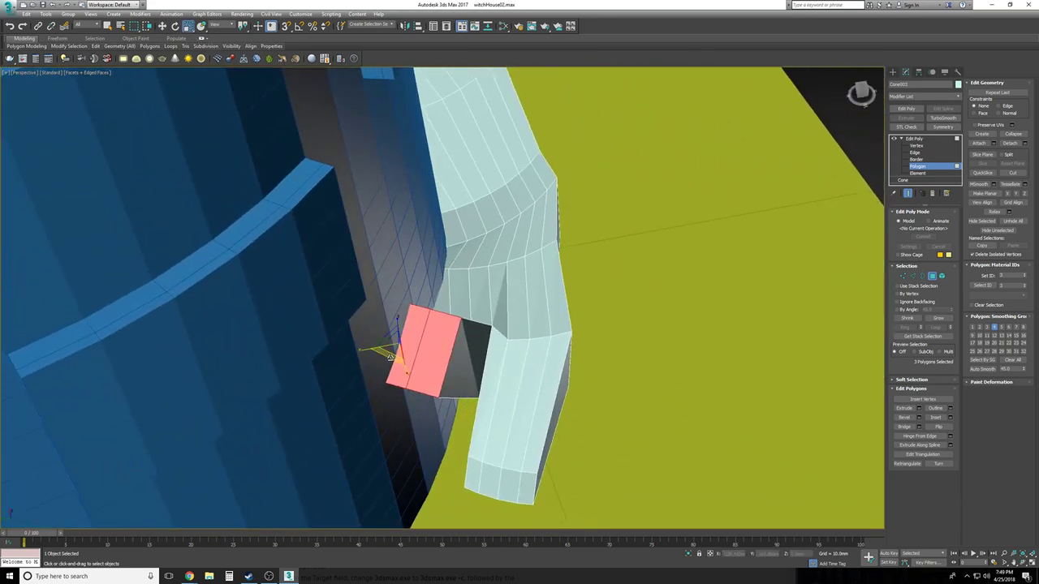
mouse_move(392, 355)
mouse_down()
mouse_move(390, 337)
mouse_move(410, 345)
mouse_up()
key(w)
mouse_move(416, 334)
alt+middle_down()
mouse_move(385, 293)
mouse_move(410, 343)
mouse_move(420, 324)
alt+middle_up()
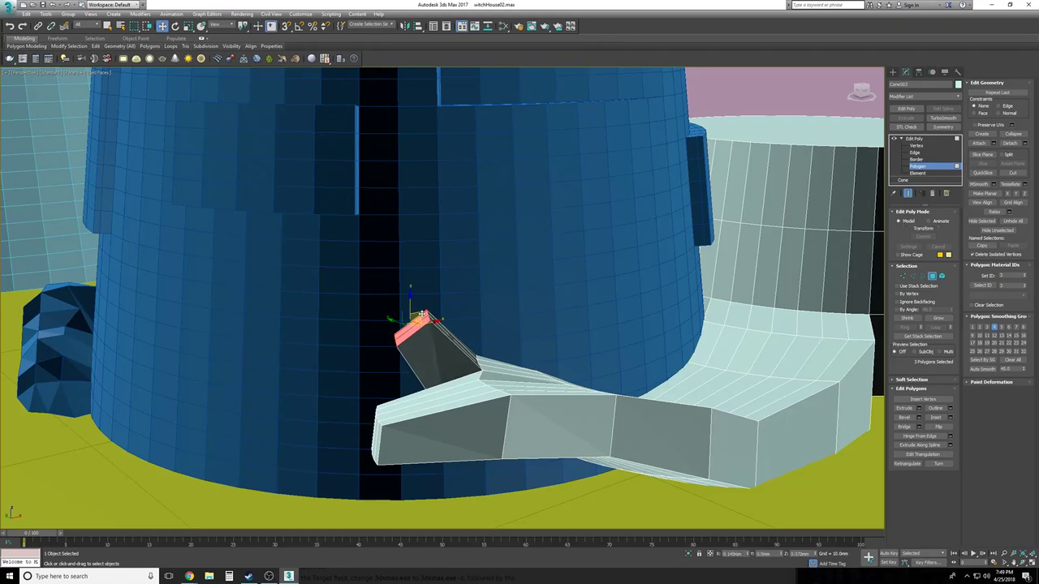
scroll(423, 307, down, 2)
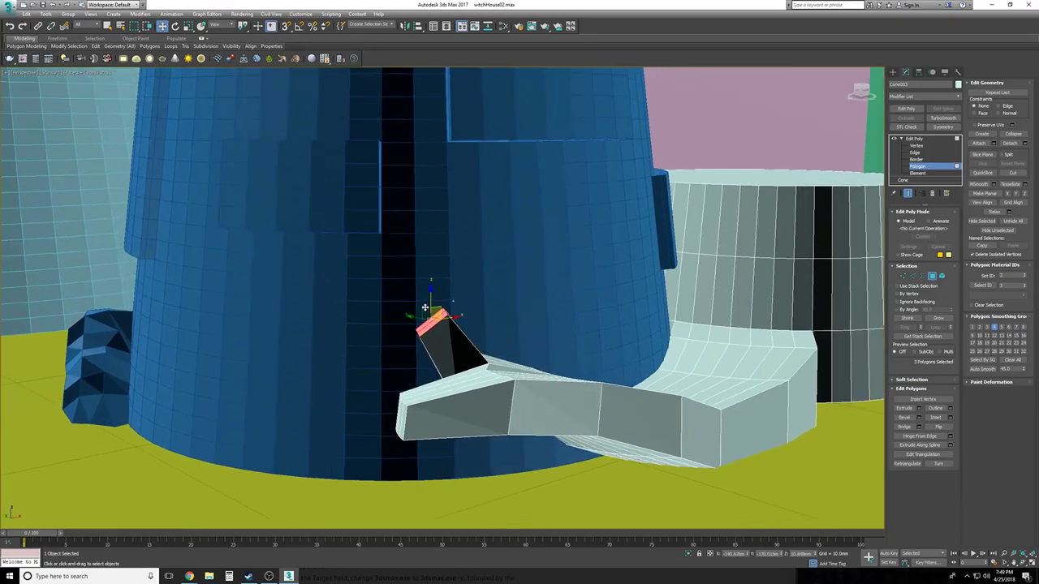
Extrude the upward branch's three end polygons by 6.244 mm as a second section
alt+middle_drag(424, 307, 389, 315)
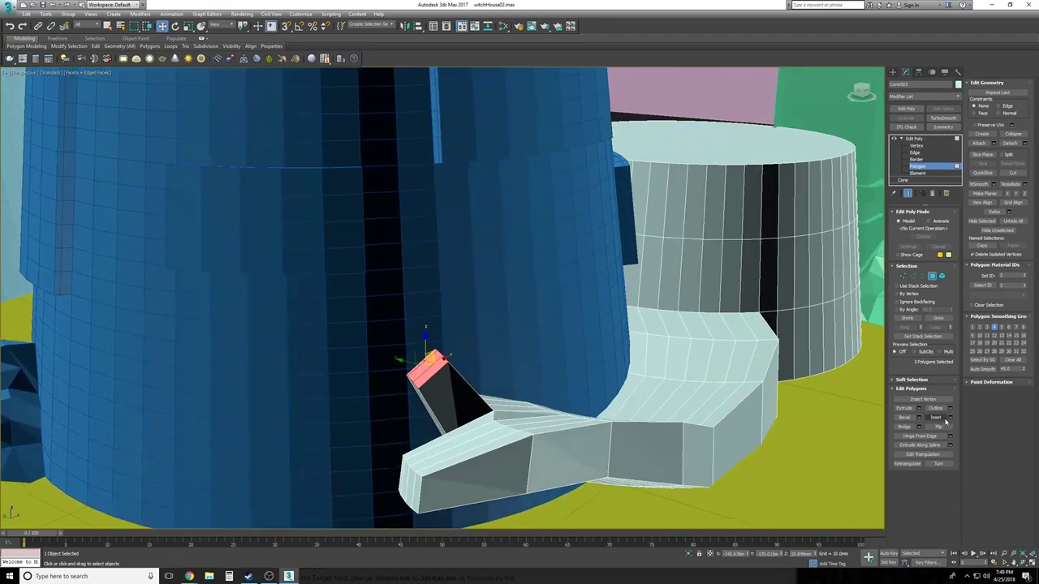
click(919, 409)
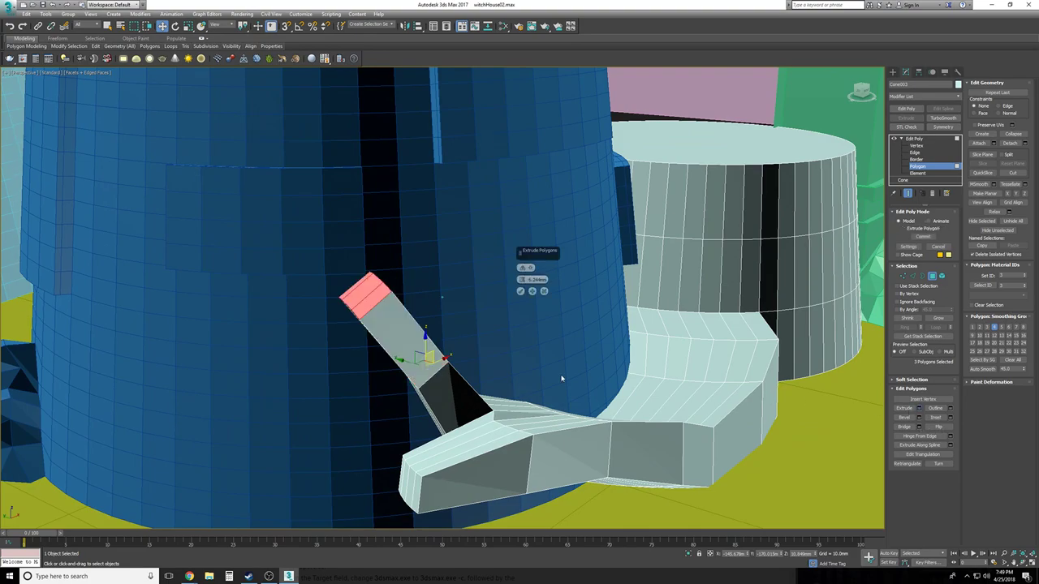
alt+middle_drag(560, 378, 526, 343)
scroll(527, 343, up, 2)
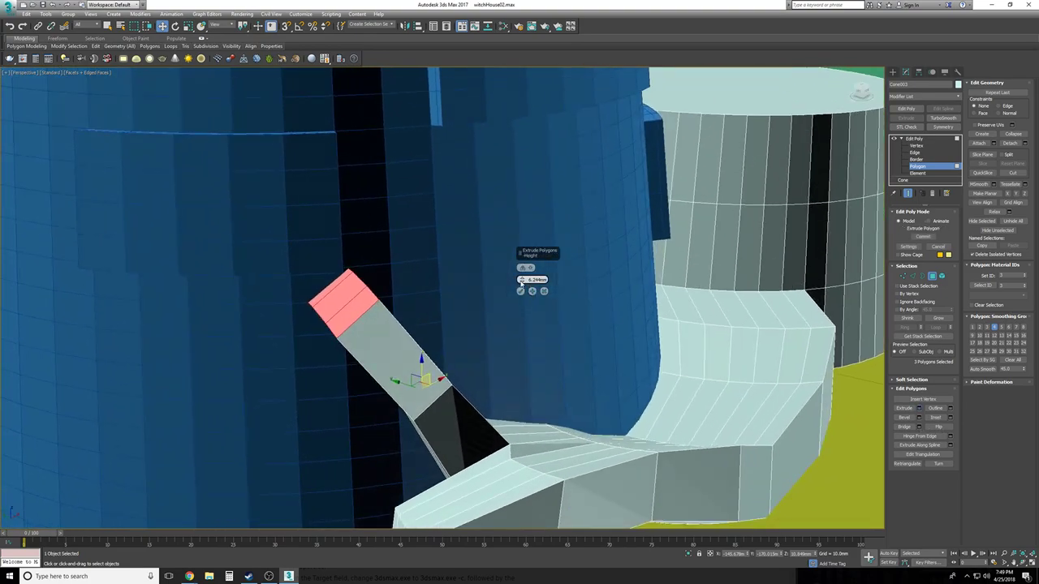
scroll(522, 283, down, 3)
mouse_move(522, 283)
alt+middle_down()
mouse_move(519, 268)
mouse_move(522, 283)
alt+middle_up()
scroll(522, 284, up, 3)
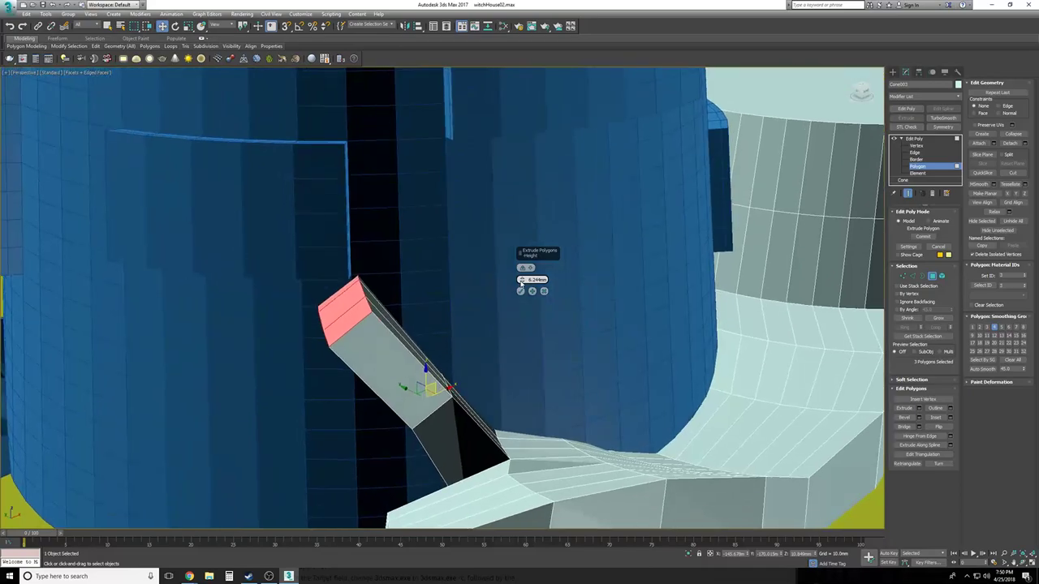
click(521, 291)
Move the second section's end face so that the branch climbs more steeply along the tower wall
drag(349, 293, 396, 297)
alt+middle_drag(396, 297, 385, 335)
drag(379, 339, 414, 350)
alt+middle_drag(416, 349, 375, 334)
Scale down the second section's end face to taper the climbing branch
click(187, 26)
alt+middle_drag(414, 275, 400, 261)
drag(454, 270, 454, 297)
alt+middle_drag(455, 268, 410, 314)
drag(395, 286, 408, 346)
alt+middle_drag(408, 346, 406, 329)
Move the second section's end face toward the tower, rotate it closer to level, and nudge it into position
key(w)
drag(376, 311, 333, 301)
alt+middle_drag(333, 302, 208, 68)
key(e)
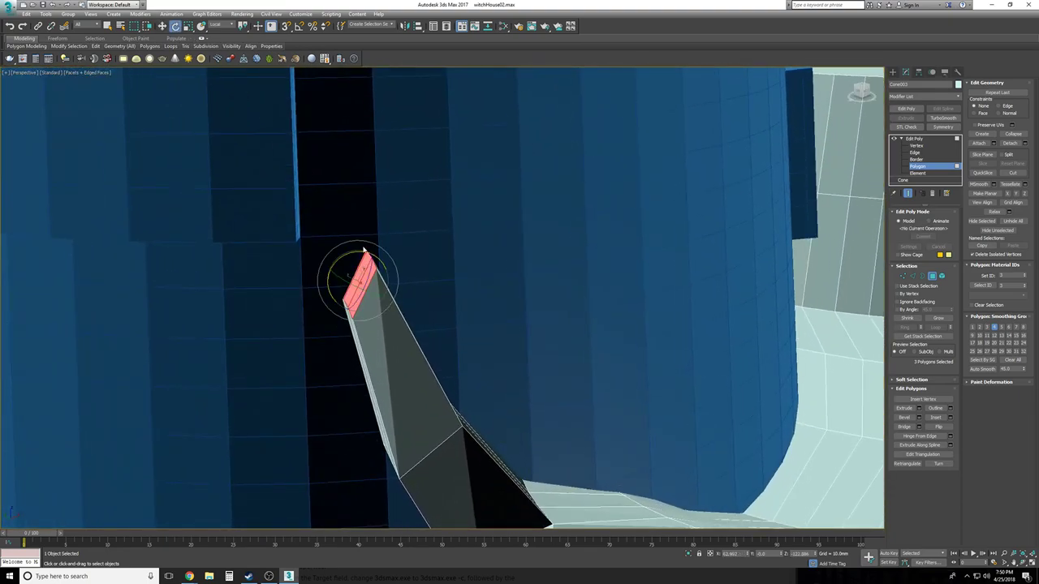
drag(360, 254, 399, 274)
alt+middle_drag(398, 274, 405, 320)
key(w)
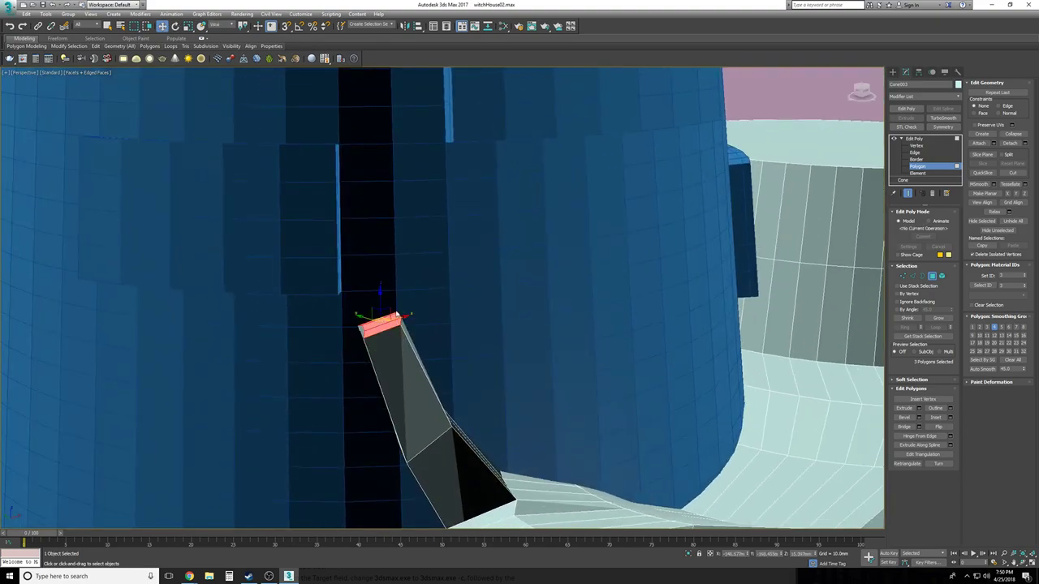
drag(392, 315, 405, 313)
Extrude the climbing branch's three end polygons again as a third section up the tower wall
alt+middle_drag(405, 312, 844, 385)
scroll(428, 333, down, 4)
scroll(429, 333, down, 1)
scroll(430, 333, up, 3)
scroll(535, 366, up, 2)
scroll(535, 366, down, 4)
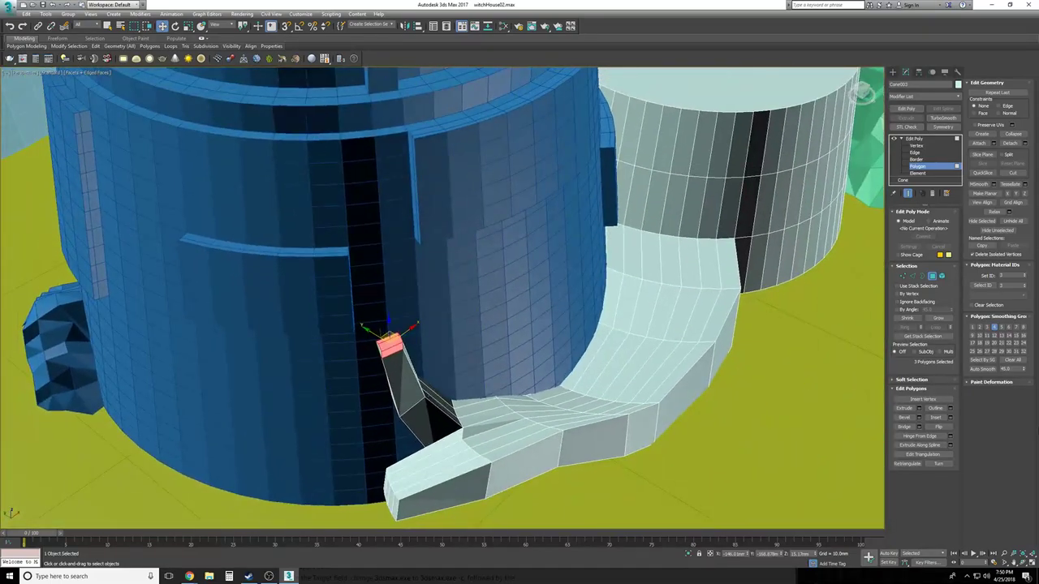
click(920, 409)
scroll(386, 309, up, 2)
alt+middle_drag(386, 310, 438, 296)
click(521, 291)
scroll(435, 303, up, 3)
Scale down the third section's end face to make the branch thinner toward its tip
click(187, 27)
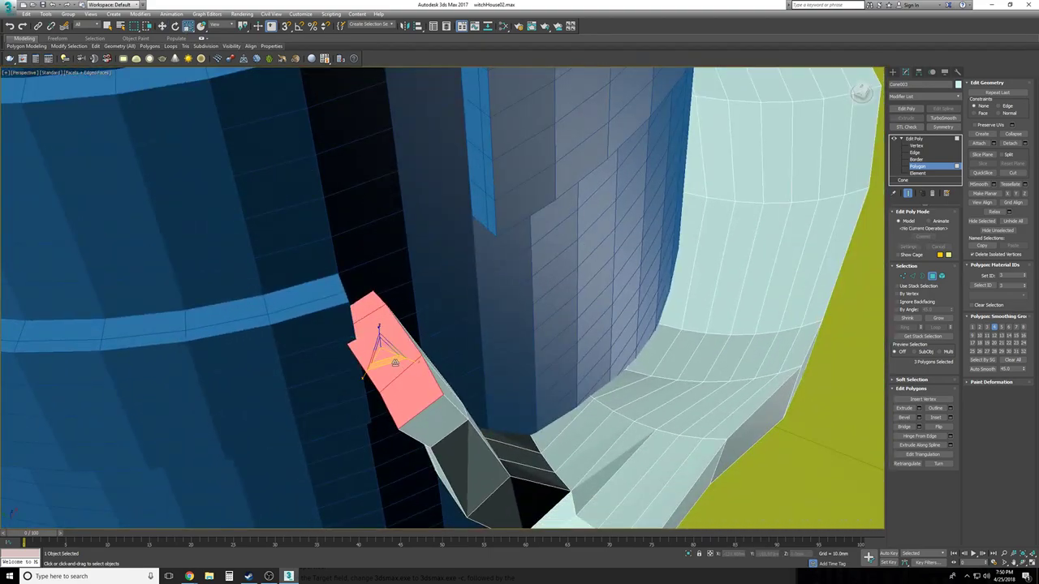
drag(414, 360, 359, 381)
alt+middle_drag(372, 378, 446, 393)
drag(339, 368, 344, 351)
alt+middle_drag(341, 369, 422, 367)
drag(423, 342, 423, 323)
mouse_move(424, 323)
alt+middle_down()
mouse_move(454, 359)
mouse_move(487, 361)
mouse_move(424, 324)
alt+middle_up()
Rotate the third section's end face so that it lies nearly level against the tower wall
click(176, 27)
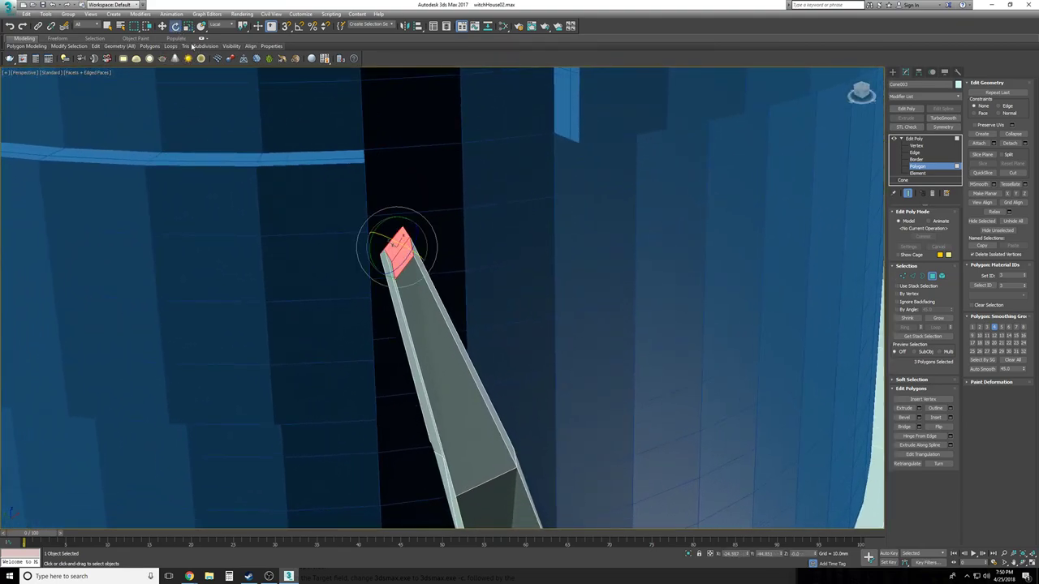
drag(396, 218, 425, 226)
alt+middle_drag(425, 226, 350, 297)
scroll(351, 297, up, 2)
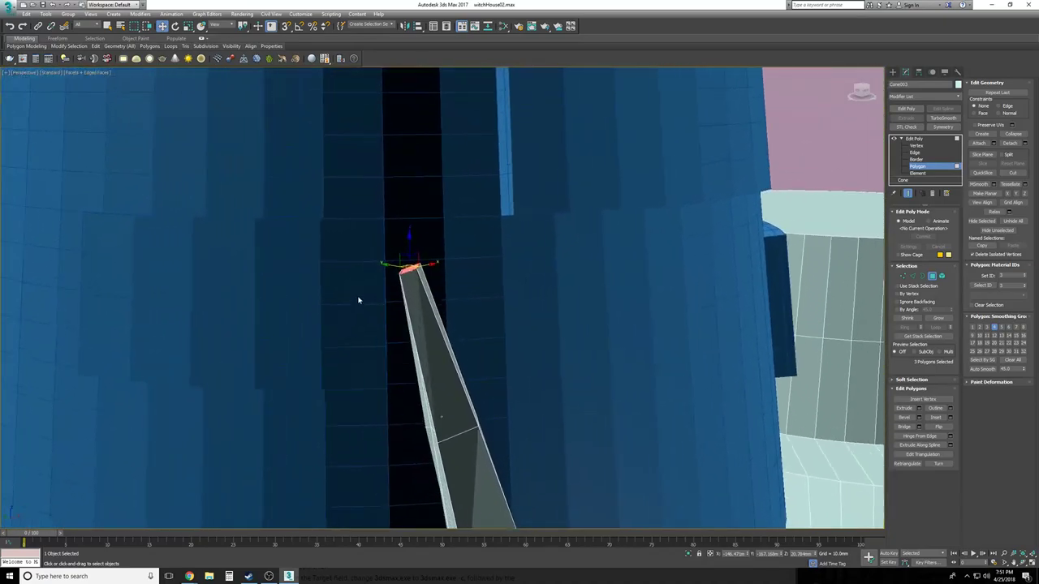
Extrude the branch's end polygons by about 2.74 mm as a short fourth section
click(919, 408)
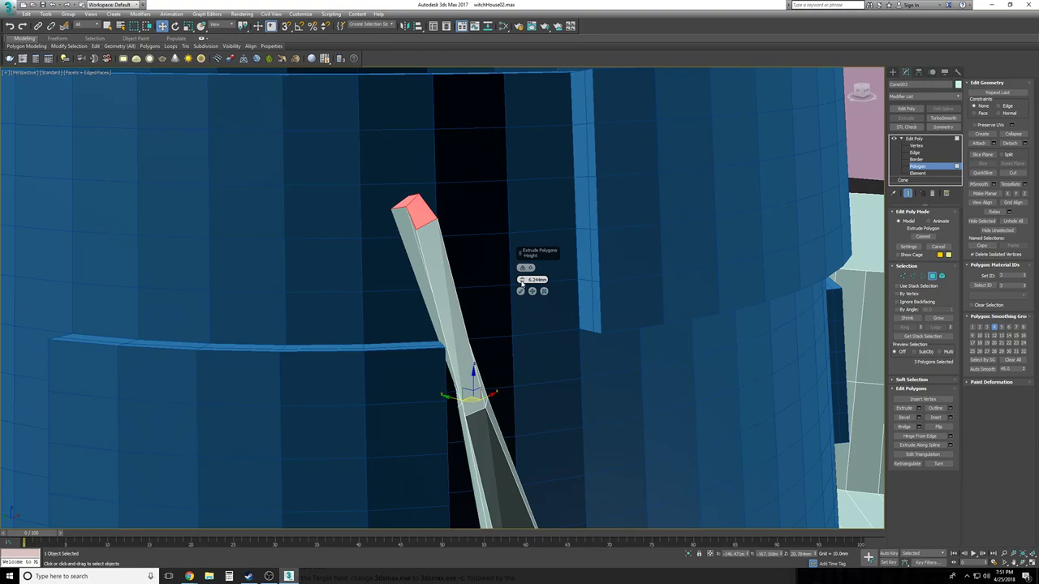
drag(522, 281, 526, 300)
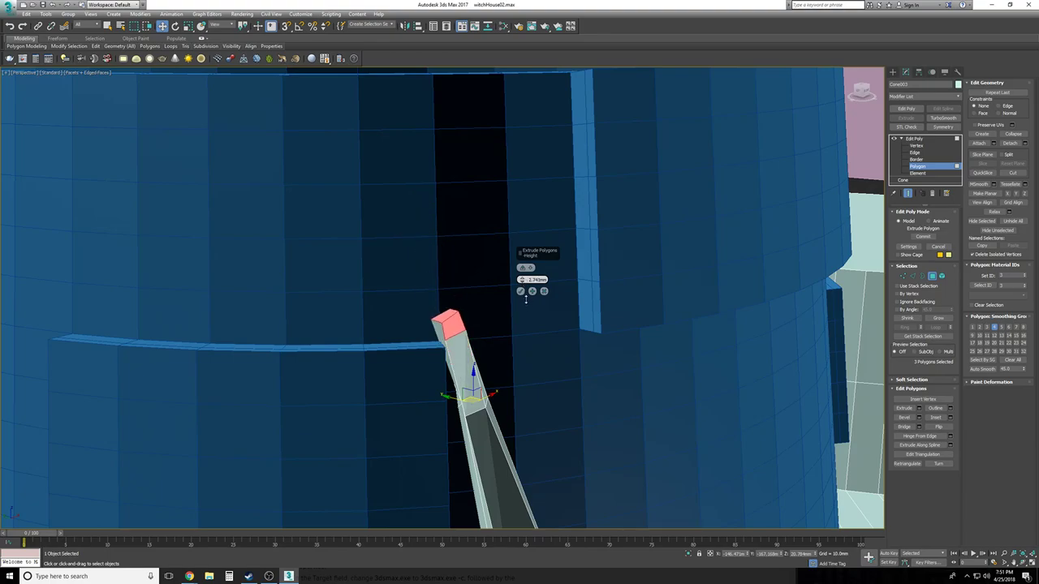
alt+middle_drag(528, 305, 523, 304)
click(520, 291)
Scale down the fourth section's end face in the horizontal plane to narrow the branch tip
click(187, 27)
alt+middle_drag(454, 325, 426, 338)
drag(424, 319, 415, 293)
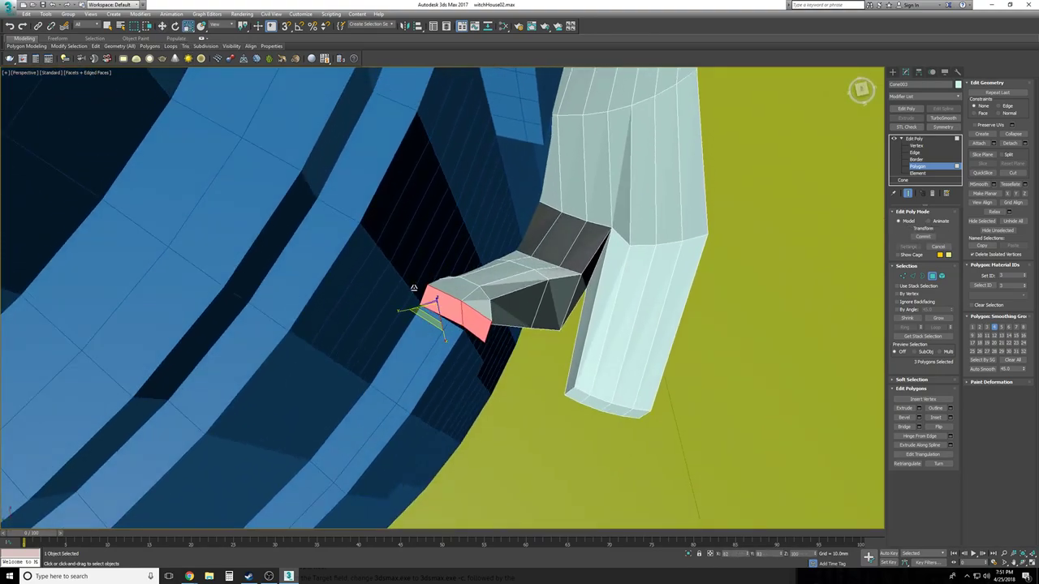
key(F3)
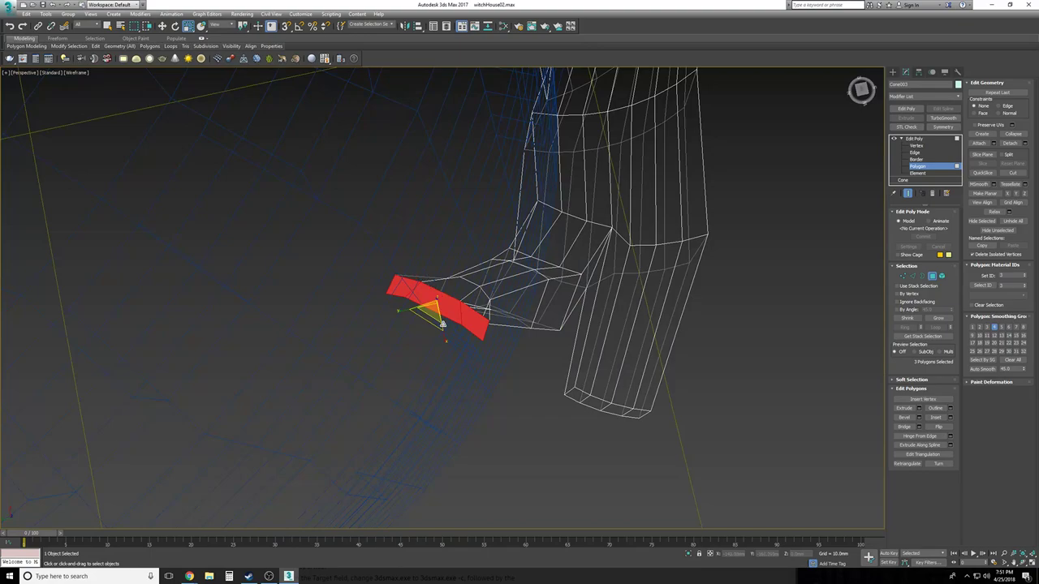
drag(418, 311, 469, 282)
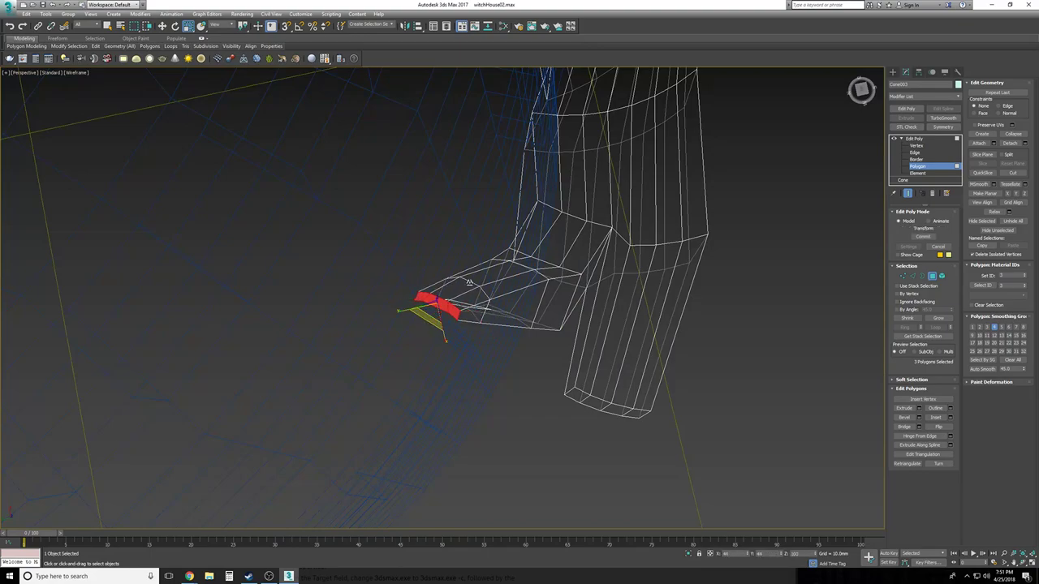
key(F3)
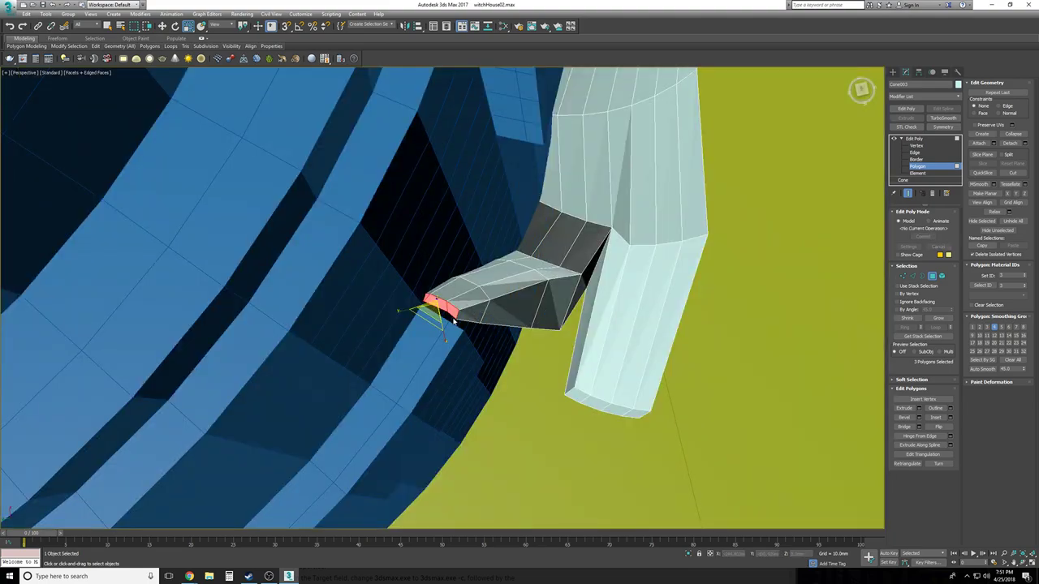
Adjust the position and tilt of the branch's end face so it faces along the tower wall toward the ledge
key(w)
drag(424, 296, 425, 297)
alt+middle_drag(426, 297, 450, 315)
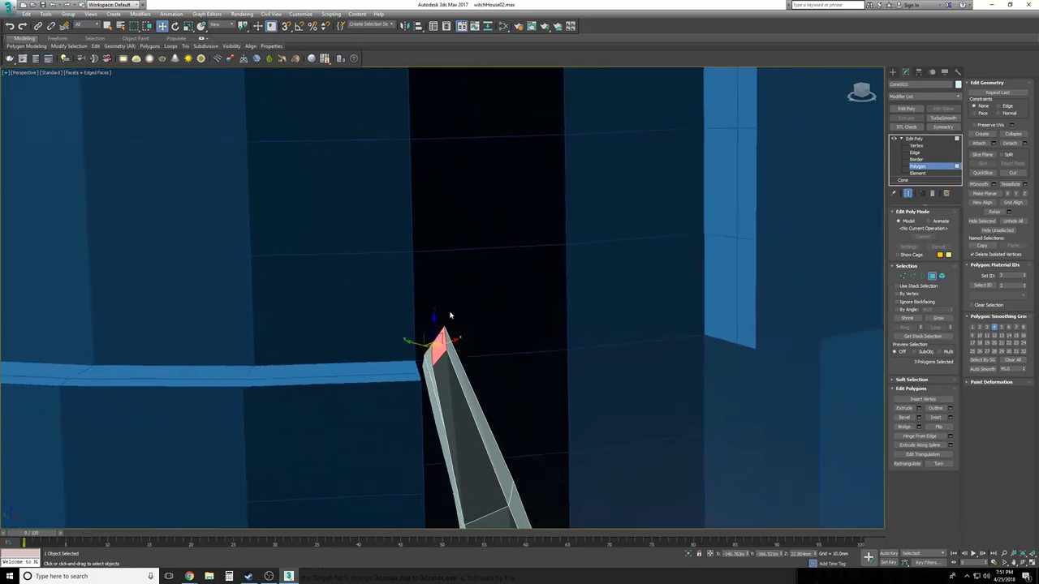
scroll(452, 315, up, 3)
click(176, 26)
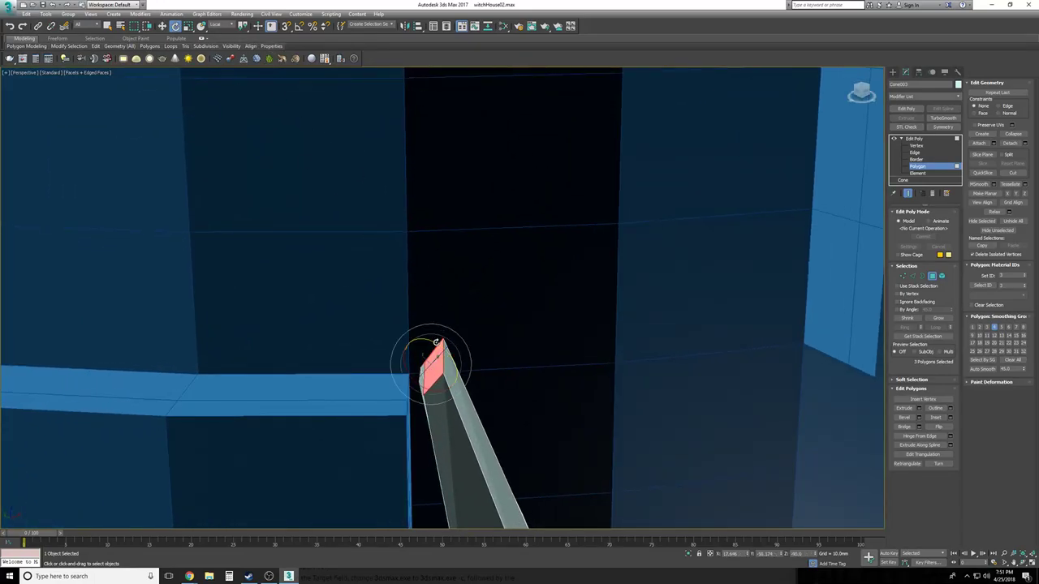
alt+middle_drag(437, 342, 467, 337)
alt+middle_drag(474, 345, 459, 318)
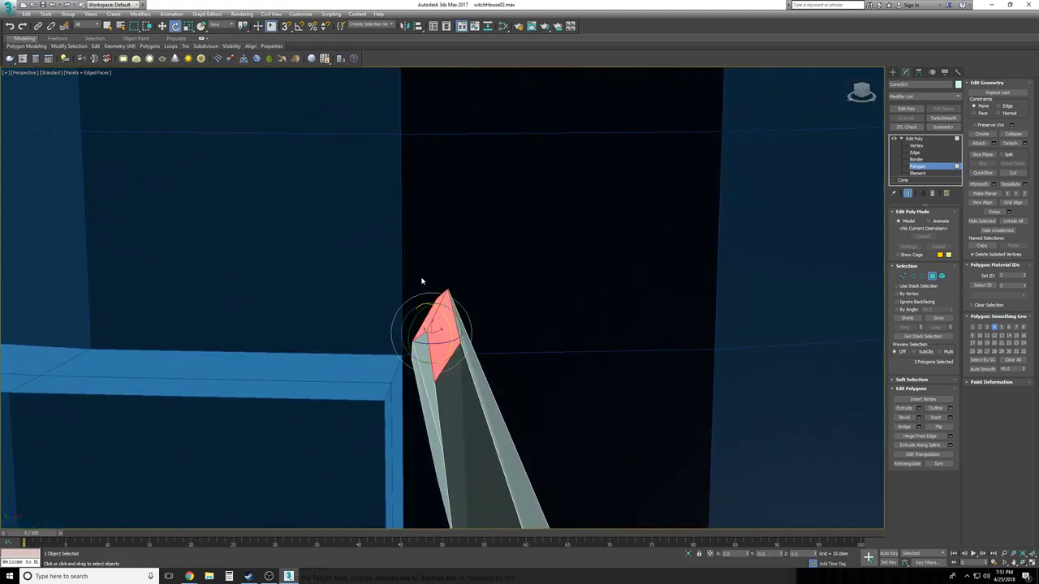
alt+middle_drag(404, 315, 372, 335)
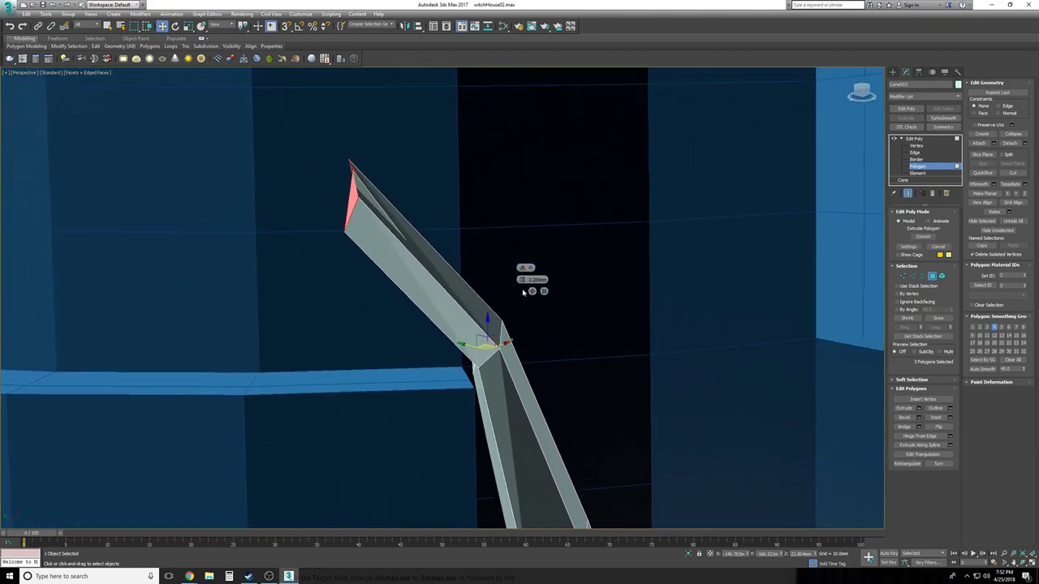
Extrude the branch's end polygons by about 3.27 mm, then scale and reposition the new end face above the ledge
click(522, 291)
drag(356, 203, 424, 281)
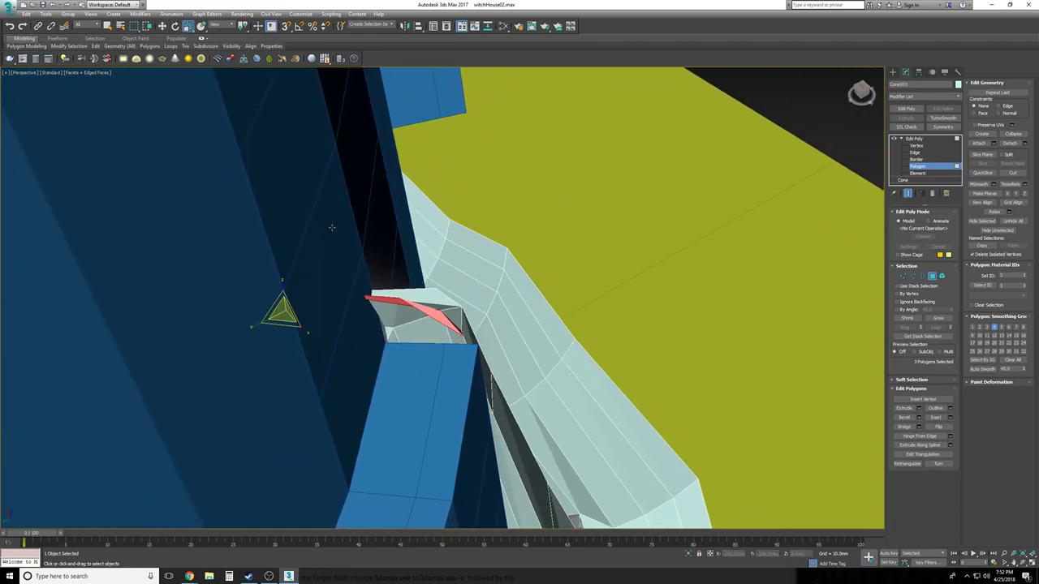
key(F3)
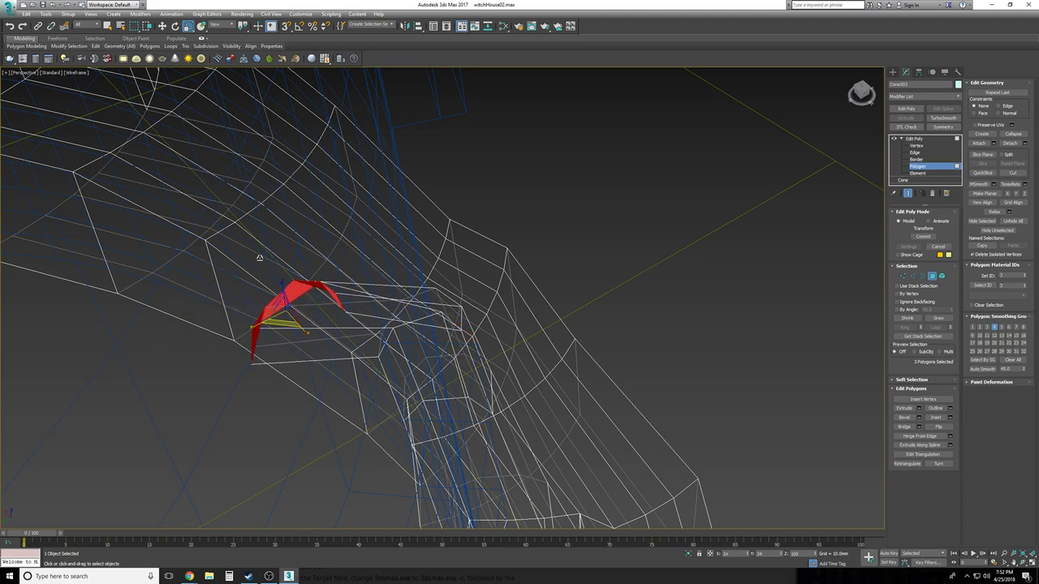
key(F3)
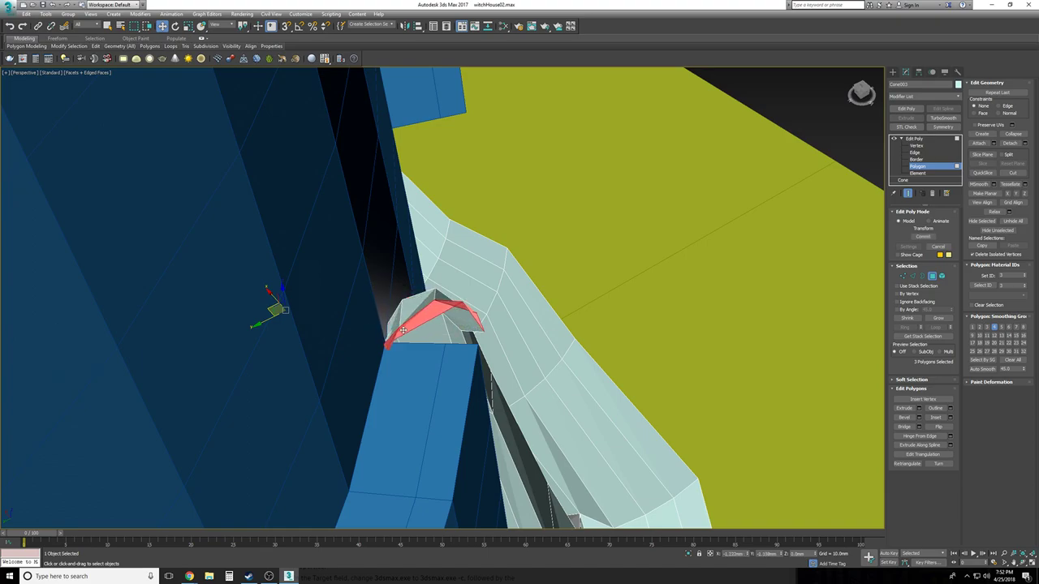
Move individual corner vertices of the new end face to round the branch tip where it meets the ledge
scroll(393, 332, up, 4)
alt+middle_drag(393, 332, 392, 332)
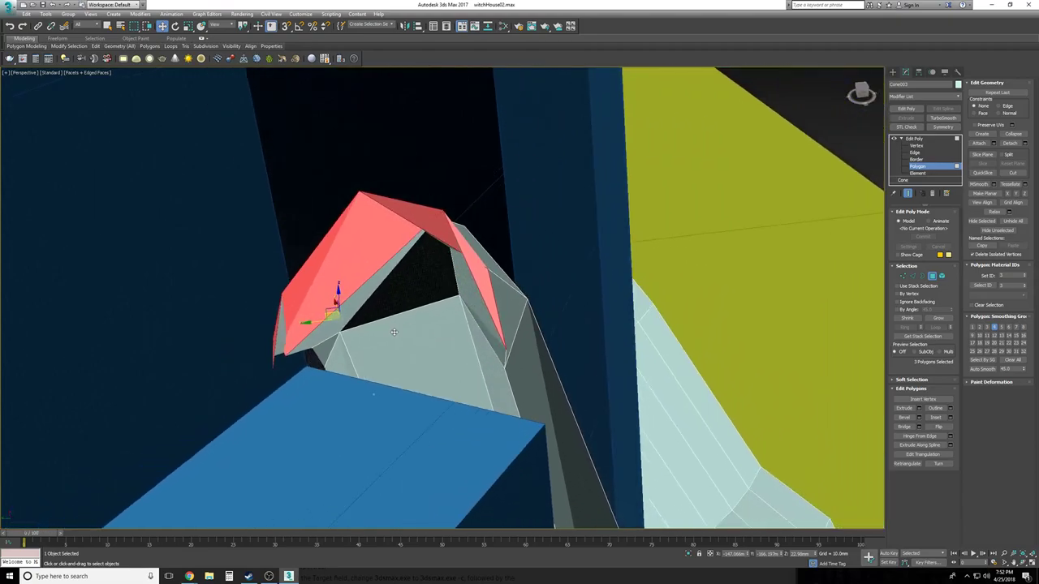
click(932, 146)
key(F3)
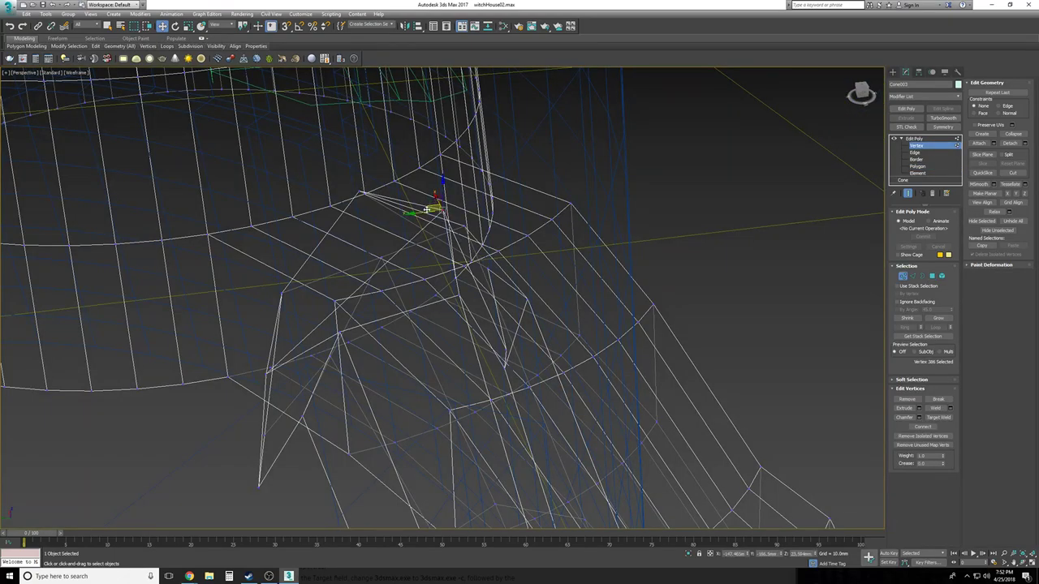
key(F3)
drag(387, 309, 396, 309)
key(F3)
mouse_move(397, 308)
alt+middle_down()
mouse_move(384, 327)
mouse_move(290, 303)
mouse_move(253, 322)
alt+middle_up()
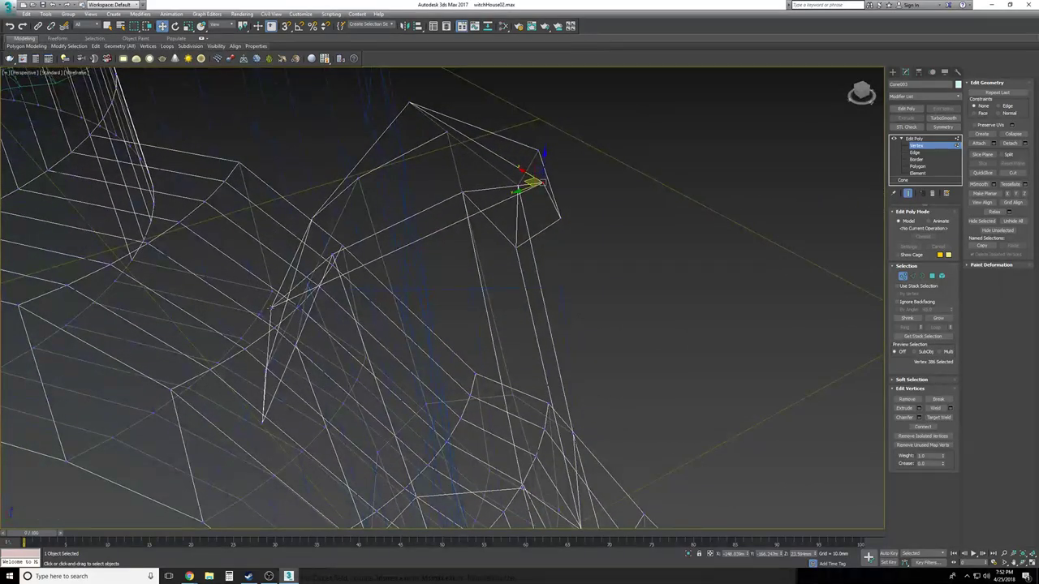
key(F3)
drag(252, 307, 342, 316)
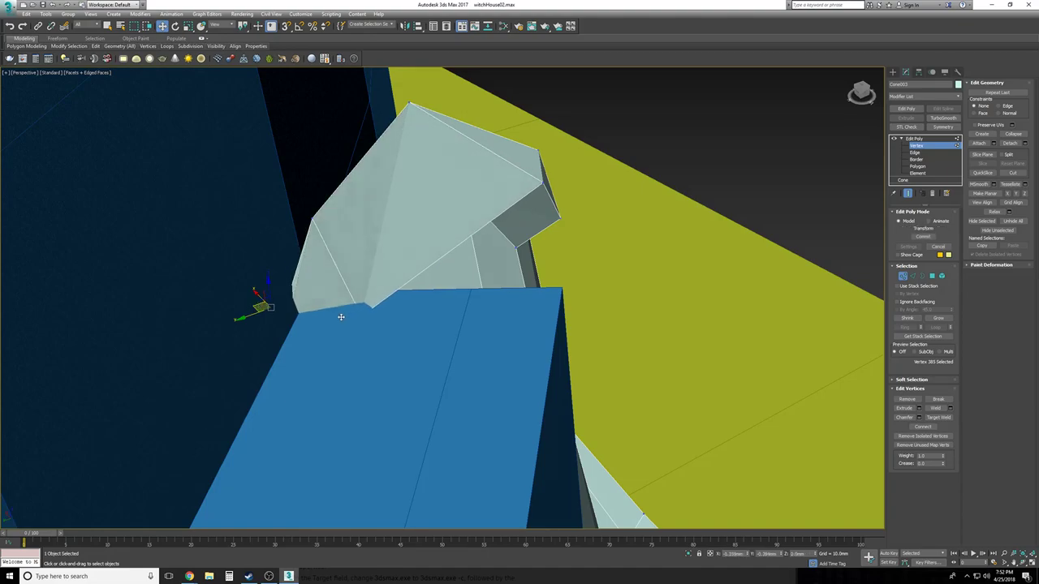
alt+middle_drag(338, 328, 360, 332)
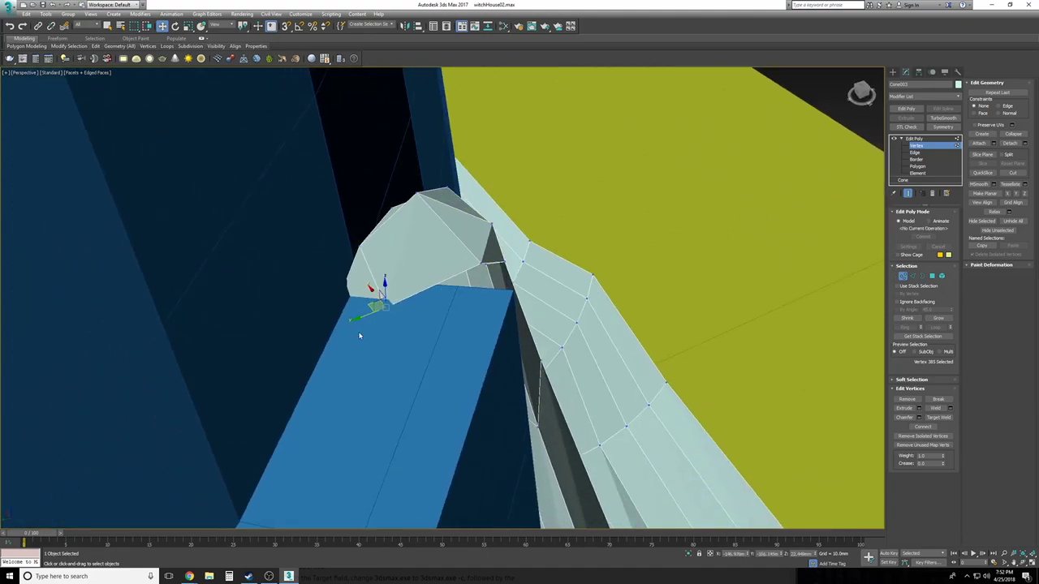
Reposition the low-hanging inner vertex of the branch tip beside the preceding section
key(F3)
mouse_move(326, 352)
alt+middle_down()
mouse_move(360, 353)
mouse_move(320, 346)
alt+middle_up()
alt+middle_drag(367, 239, 381, 363)
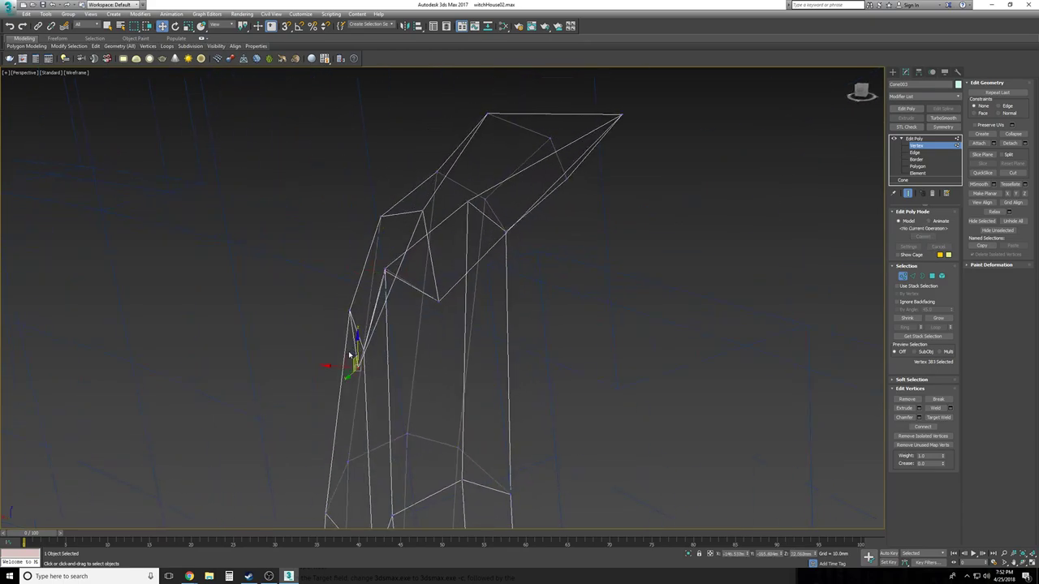
alt+middle_drag(403, 236, 448, 292)
Check the end polygons of the branch and isolate the root object from the rest of the house
click(917, 166)
alt+middle_drag(716, 209, 761, 177)
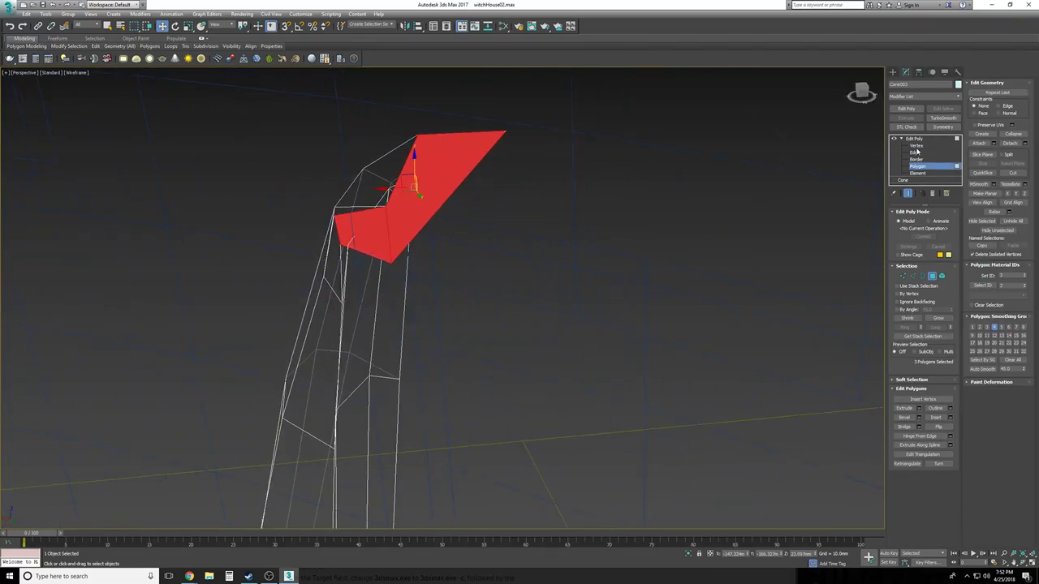
right_click(614, 246)
click(637, 193)
scroll(610, 257, up, 3)
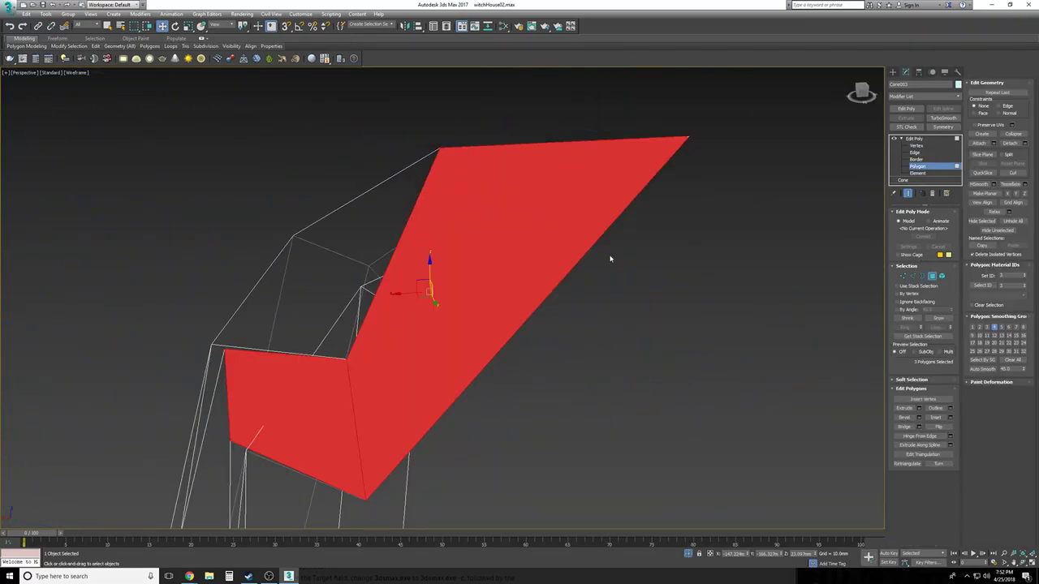
key(F3)
click(624, 293)
alt+middle_drag(623, 294, 670, 290)
scroll(623, 294, up, 3)
Move the vertices on the wall-facing side of the branch's bend to untangle the overlapping faces
click(916, 146)
mouse_move(538, 239)
alt+middle_down()
mouse_move(567, 272)
mouse_move(535, 317)
mouse_move(295, 219)
mouse_move(299, 244)
mouse_move(332, 274)
mouse_move(227, 248)
mouse_move(246, 261)
alt+middle_up()
key(F3)
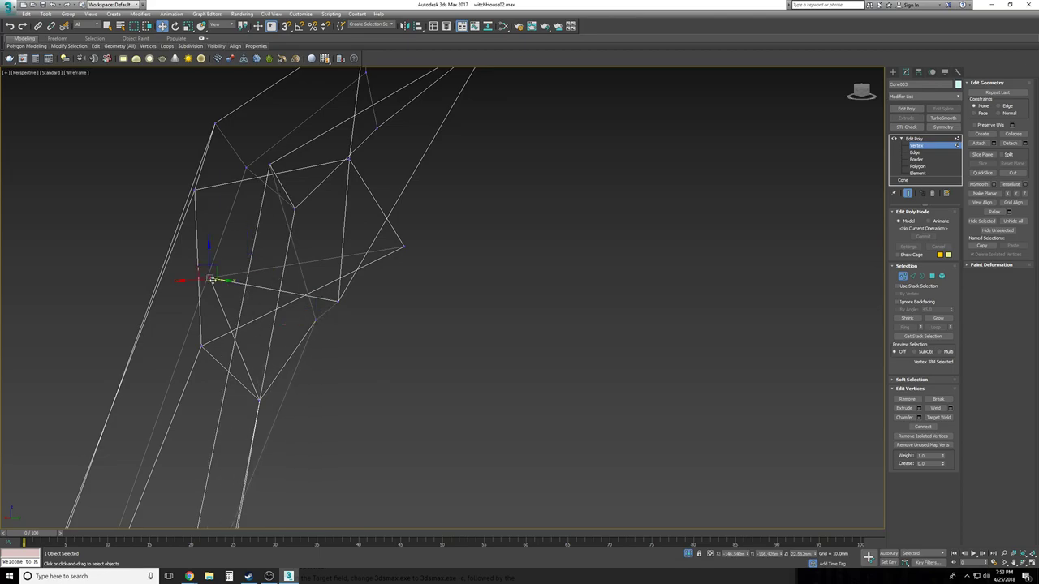
key(F3)
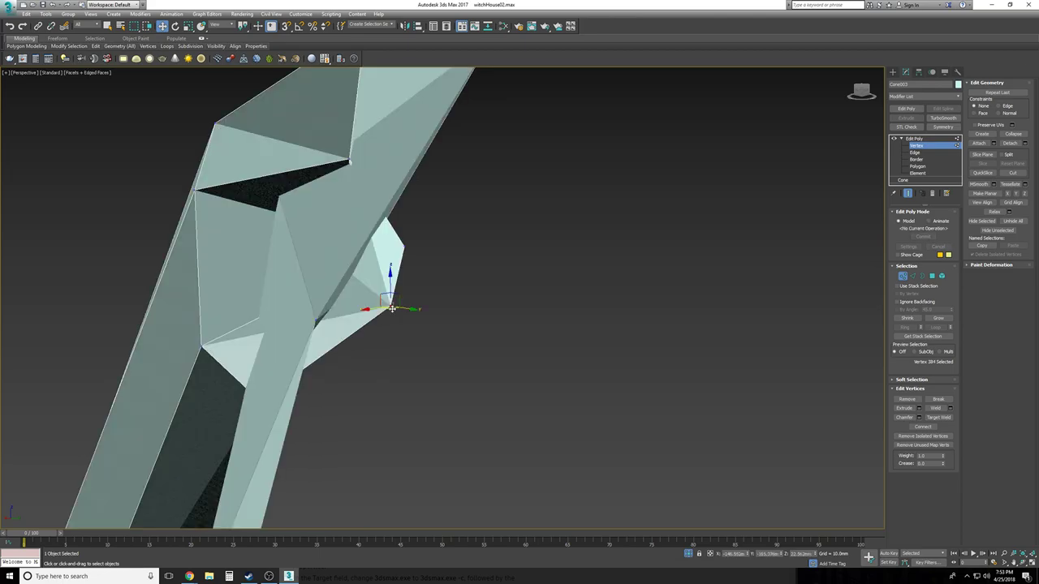
mouse_move(391, 309)
alt+middle_down()
mouse_move(339, 327)
mouse_move(403, 371)
mouse_move(334, 274)
mouse_move(241, 259)
mouse_move(348, 308)
mouse_move(207, 371)
alt+middle_up()
key(F3)
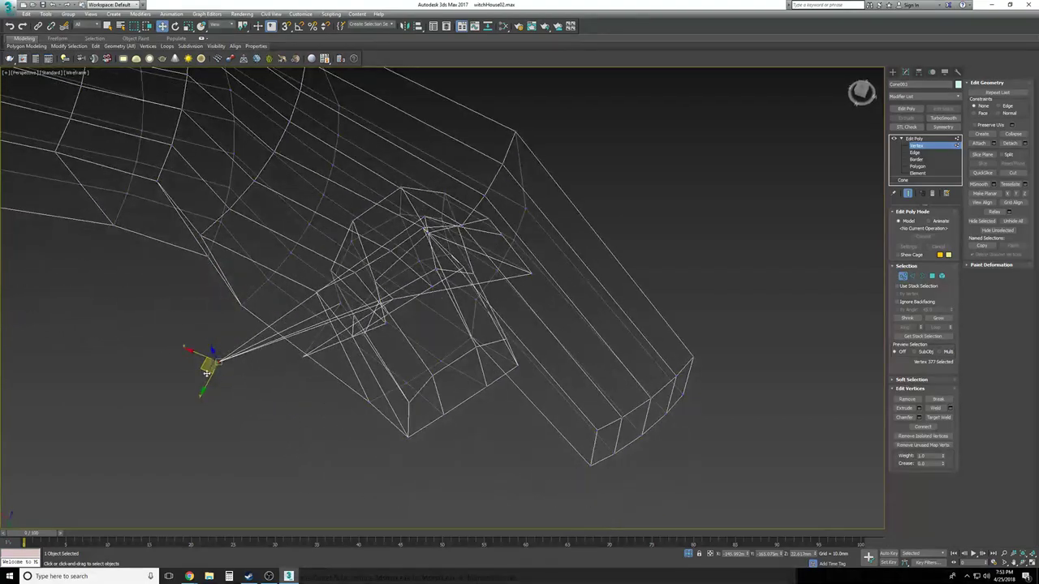
alt+middle_drag(403, 330, 265, 375)
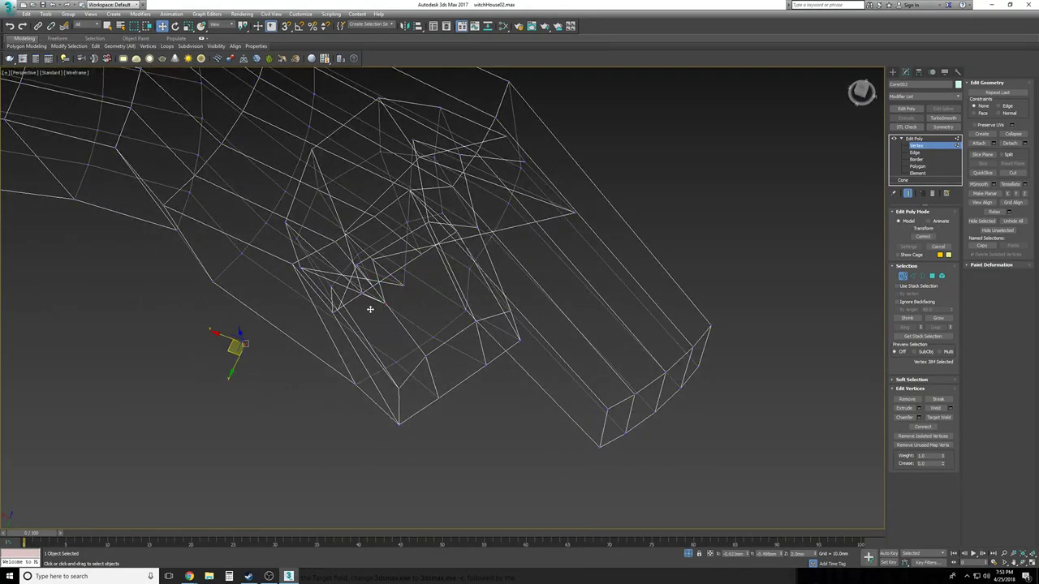
Shift the lower corner vertex of the isolated branch tip to align it with the section below
key(F3)
alt+middle_drag(370, 309, 370, 309)
key(z)
scroll(370, 309, down, 3)
mouse_move(564, 344)
alt+middle_down()
mouse_move(367, 349)
mouse_move(298, 370)
mouse_move(307, 254)
alt+middle_up()
click(298, 370)
alt+middle_drag(267, 158, 386, 192)
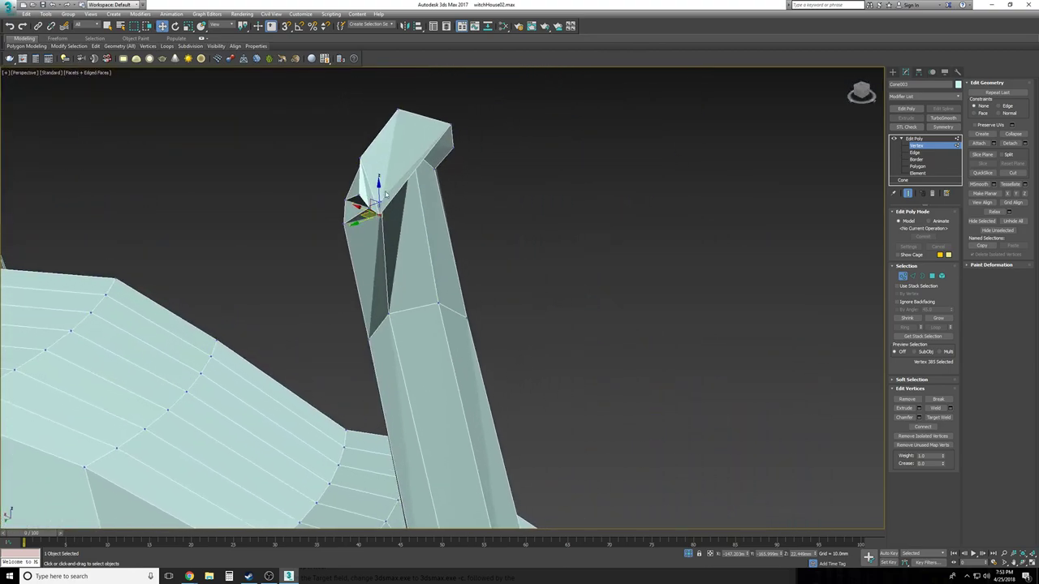
Reposition vertices on the underside of the branch tip to clean up the folded faces at the bend
click(575, 236)
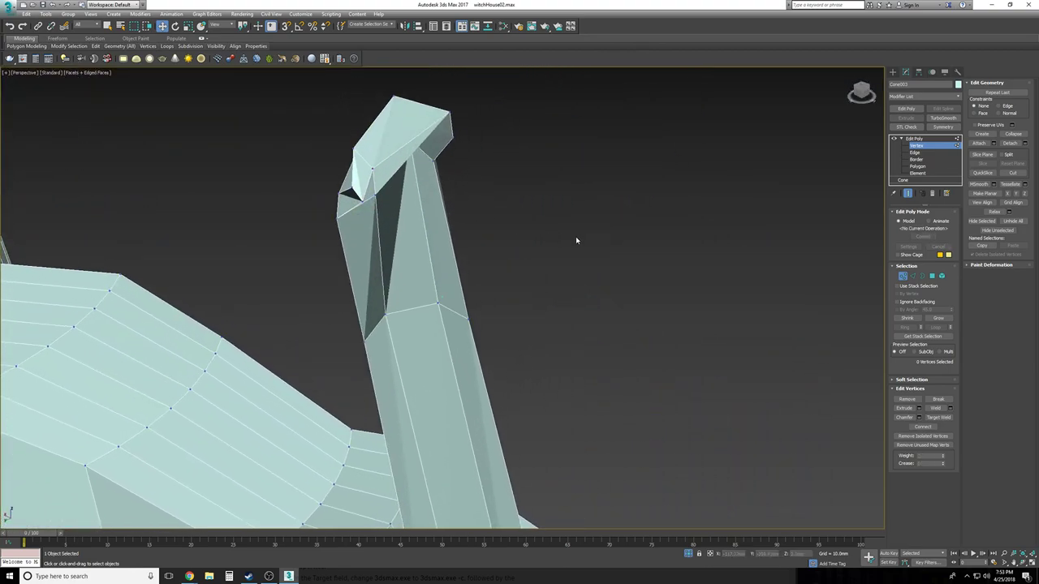
scroll(576, 236, up, 6)
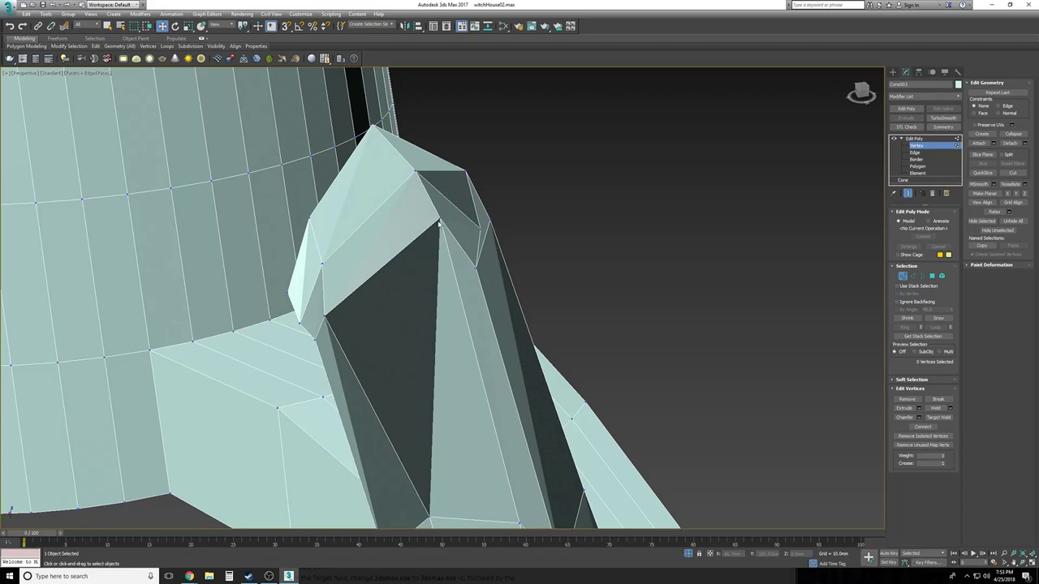
click(438, 222)
mouse_move(438, 222)
alt+middle_down()
mouse_move(427, 216)
mouse_move(436, 218)
alt+middle_up()
alt+middle_drag(392, 310, 344, 302)
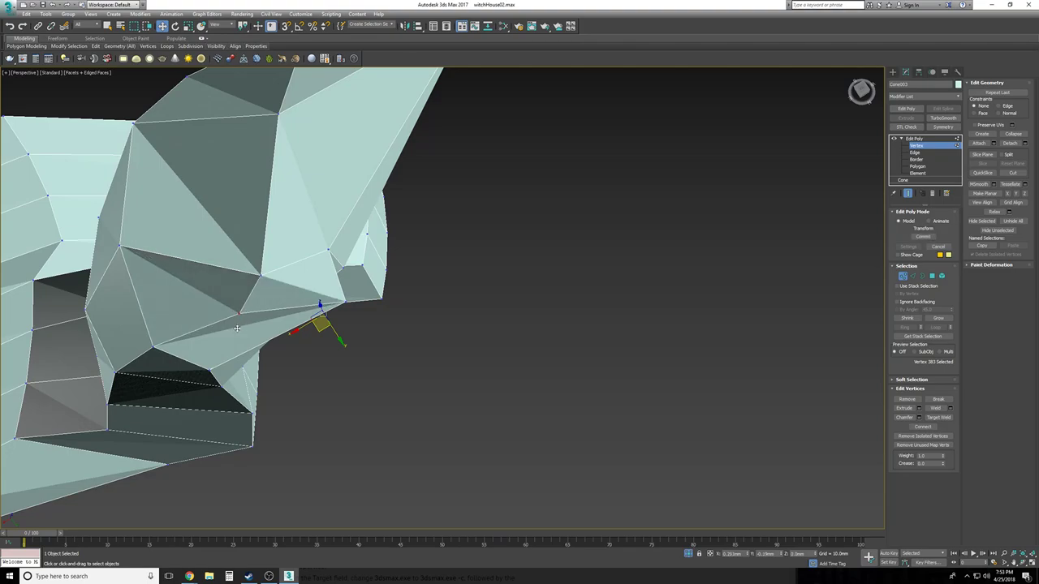
alt+middle_drag(297, 310, 384, 316)
Move the protruding inner vertex back into the branch's bend to even out the surrounding faces
click(385, 317)
scroll(384, 318, down, 8)
scroll(385, 317, up, 5)
click(434, 154)
alt+middle_drag(434, 154, 393, 308)
drag(397, 278, 324, 280)
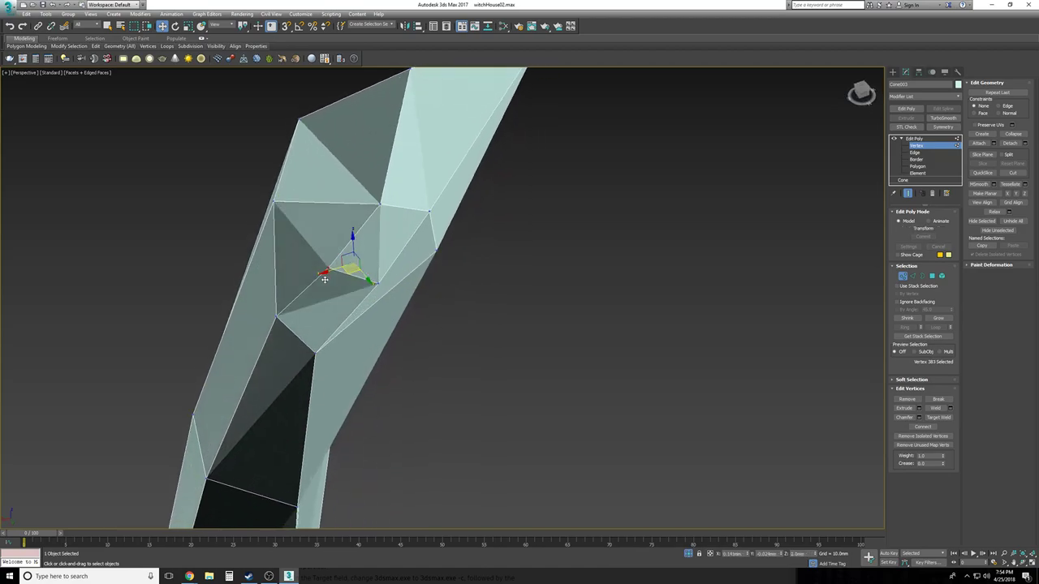
alt+middle_drag(383, 291, 476, 359)
click(391, 253)
click(546, 383)
Pull the sharp outermost vertex of the branch tip inward to blunt its point
alt+middle_drag(546, 384, 407, 304)
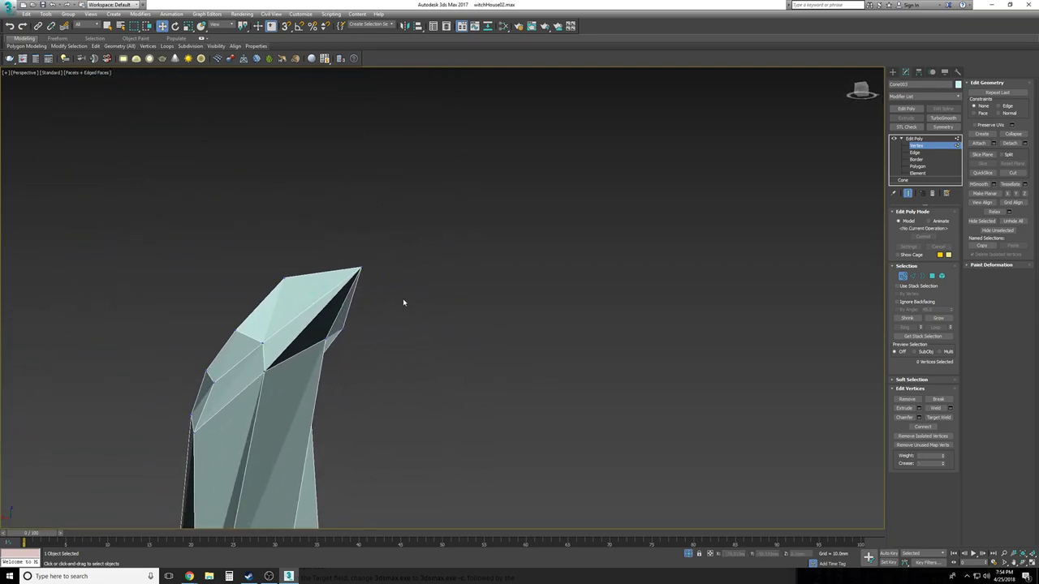
drag(351, 282, 350, 282)
alt+middle_drag(383, 292, 365, 317)
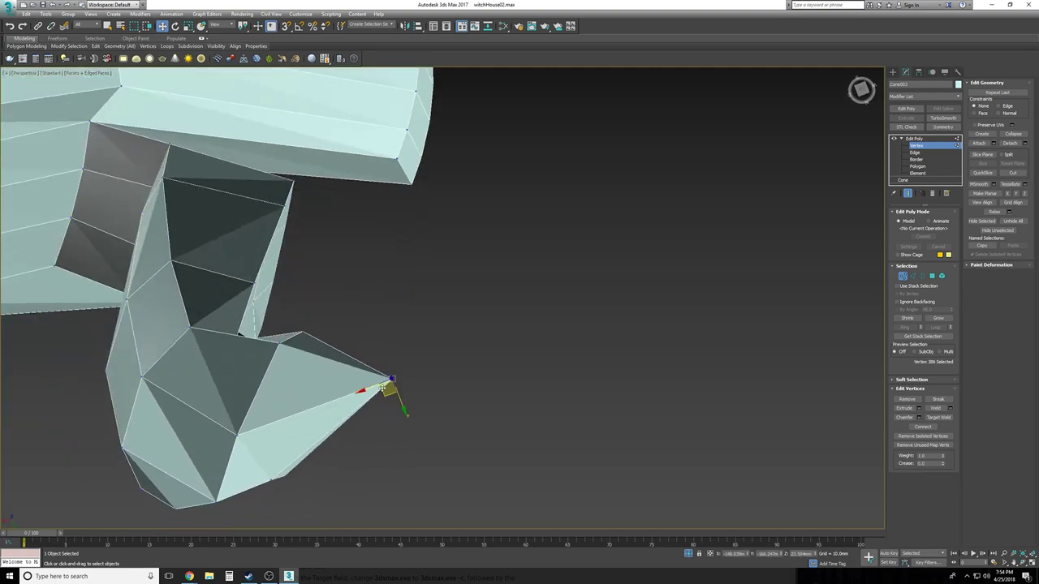
drag(368, 390, 308, 387)
click(476, 404)
mouse_move(475, 404)
alt+middle_down()
mouse_move(455, 400)
mouse_move(463, 397)
alt+middle_up()
End the isolation and move all the branch tip's vertices together to fit beside the tower's ledge
right_click(461, 393)
click(483, 335)
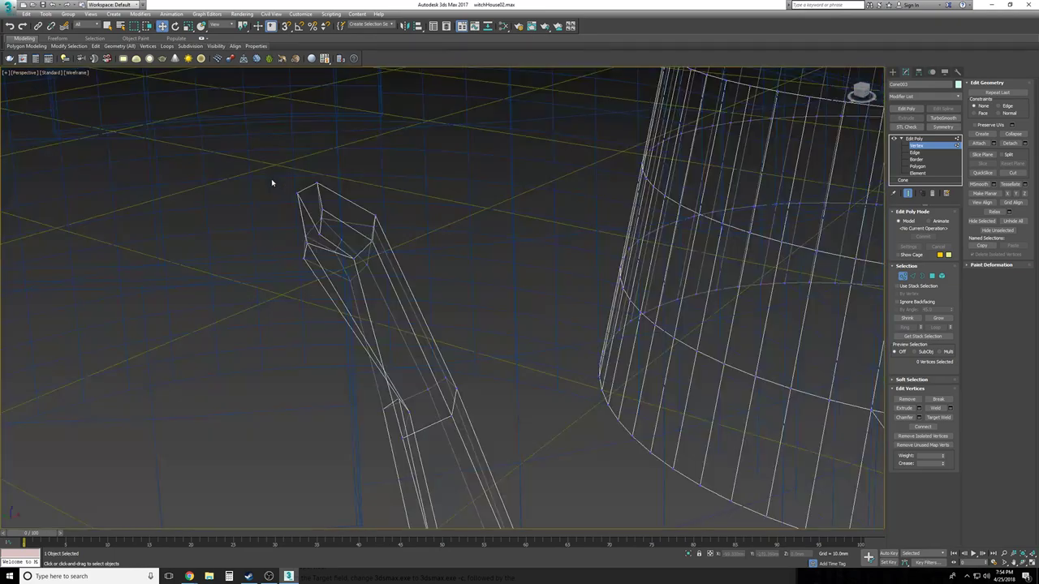
drag(258, 165, 428, 321)
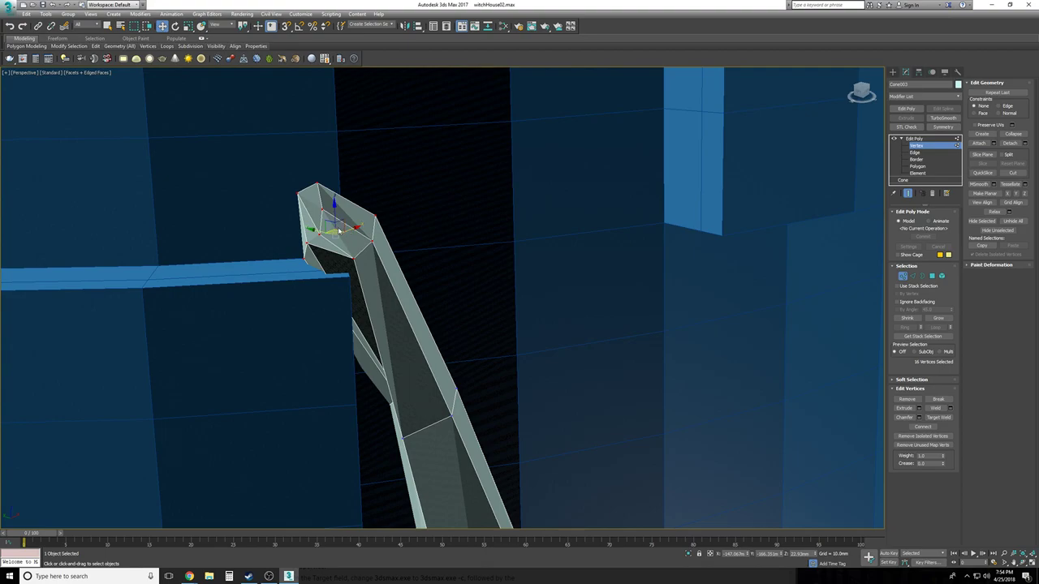
drag(340, 230, 385, 230)
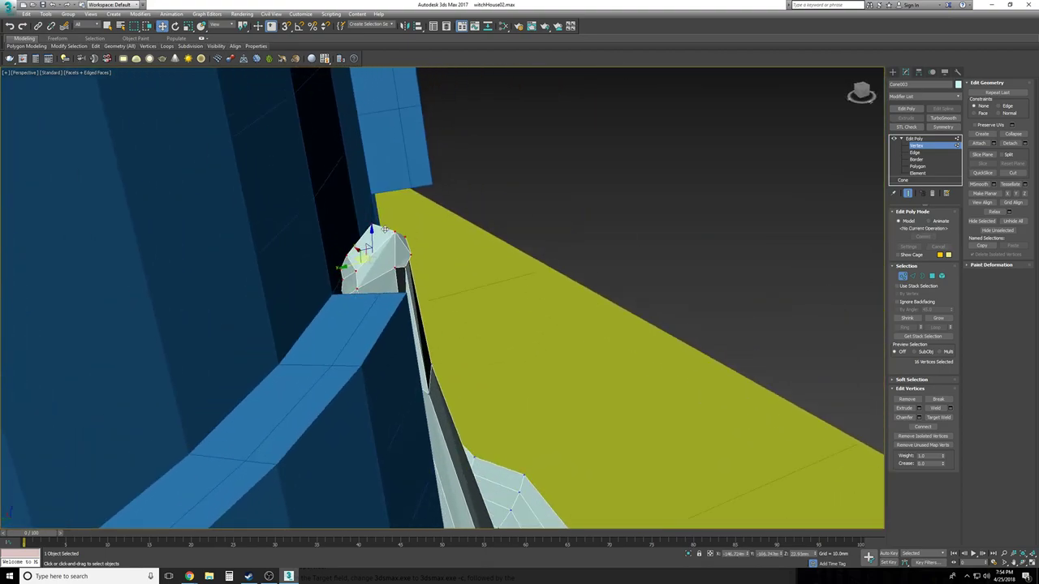
alt+middle_drag(384, 230, 425, 288)
key(z)
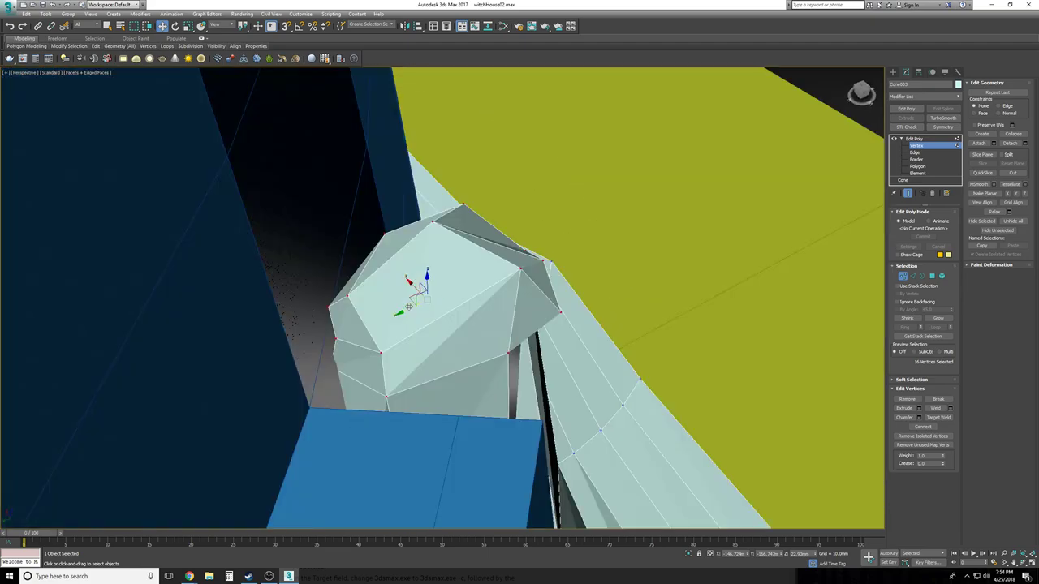
drag(411, 300, 388, 302)
alt+middle_drag(388, 302, 436, 361)
Move the tip's individual end vertices to fit the branch's outline around the ledge and against the wall
click(435, 356)
alt+middle_drag(707, 199, 387, 242)
drag(352, 294, 375, 266)
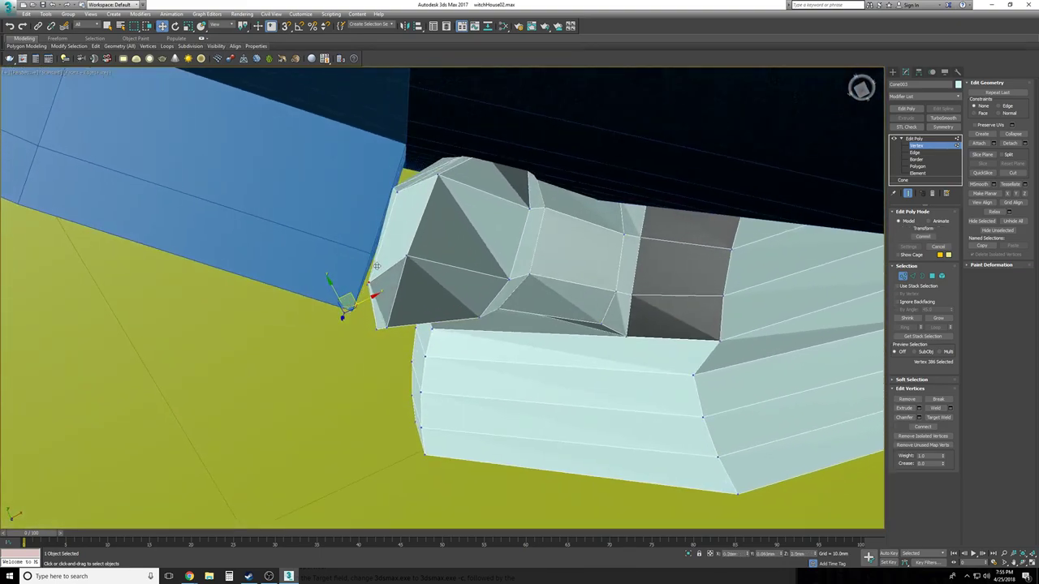
alt+middle_drag(384, 252, 481, 242)
key(F3)
drag(470, 220, 412, 197)
key(F3)
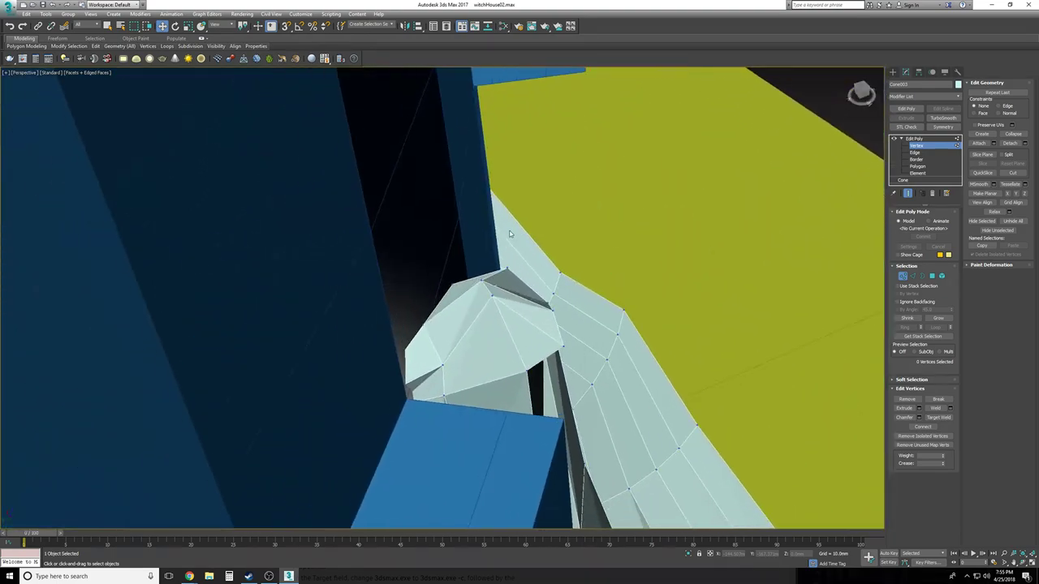
key(F3)
key(F3)
mouse_move(510, 233)
alt+middle_down()
mouse_move(416, 374)
mouse_move(385, 375)
mouse_move(519, 357)
alt+middle_up()
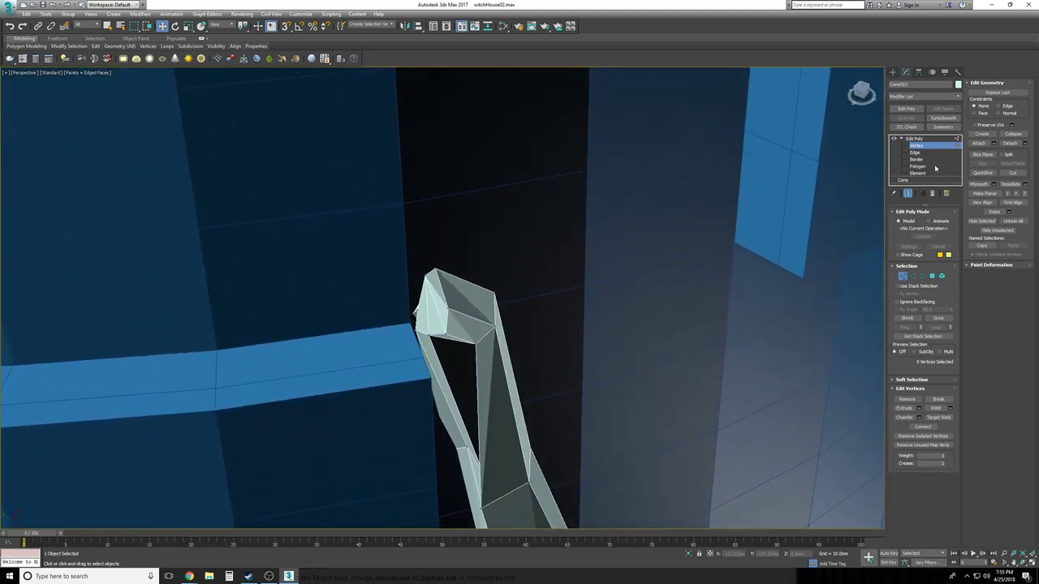
Select all the end-face polygons at the branch tip beside the tower's ledge
click(935, 166)
alt+middle_drag(668, 232, 522, 274)
key(F3)
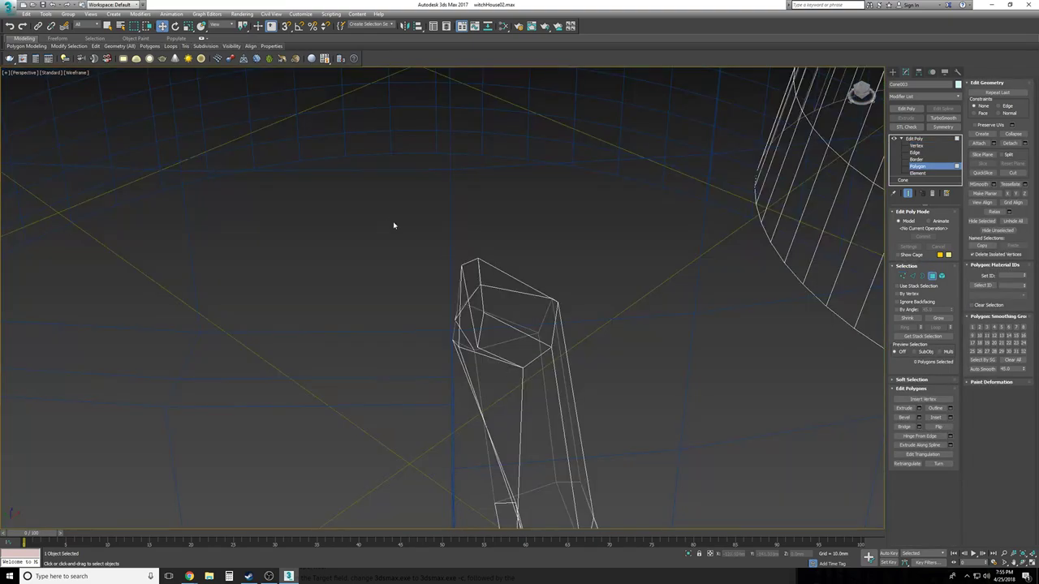
drag(509, 363, 511, 364)
drag(516, 230, 439, 432)
alt+middle_drag(439, 433, 479, 414)
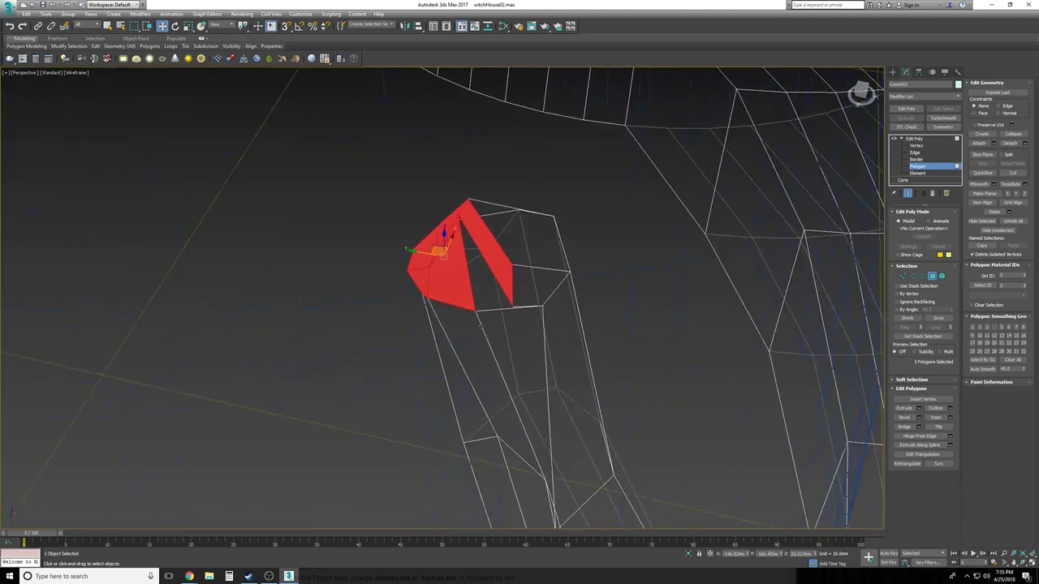
ctrl+click(492, 298)
alt+middle_drag(492, 298, 442, 302)
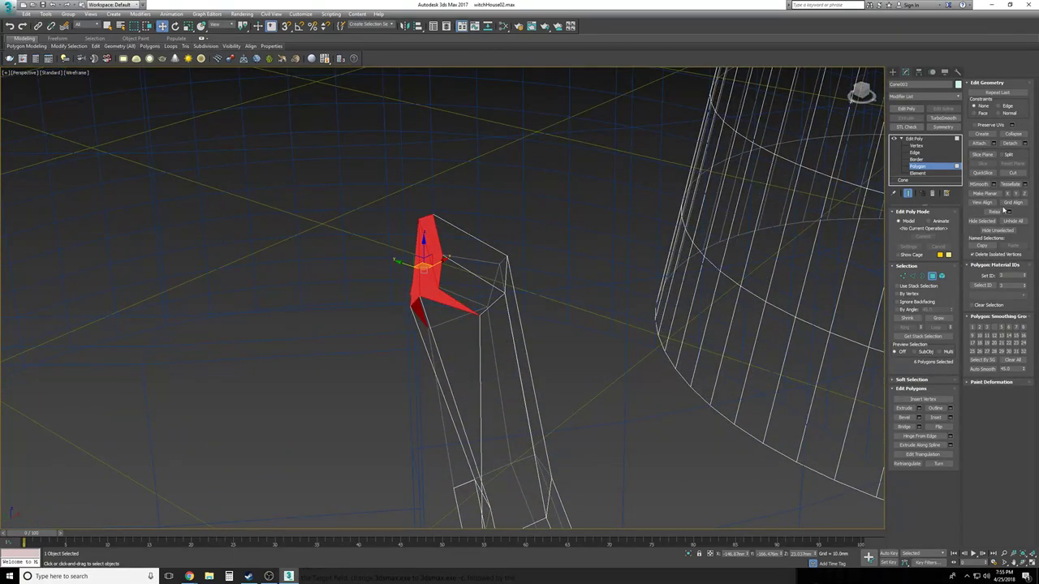
Try to make the selected end polygons planar along X and along Y, and undo the flattening
click(1006, 195)
key(F3)
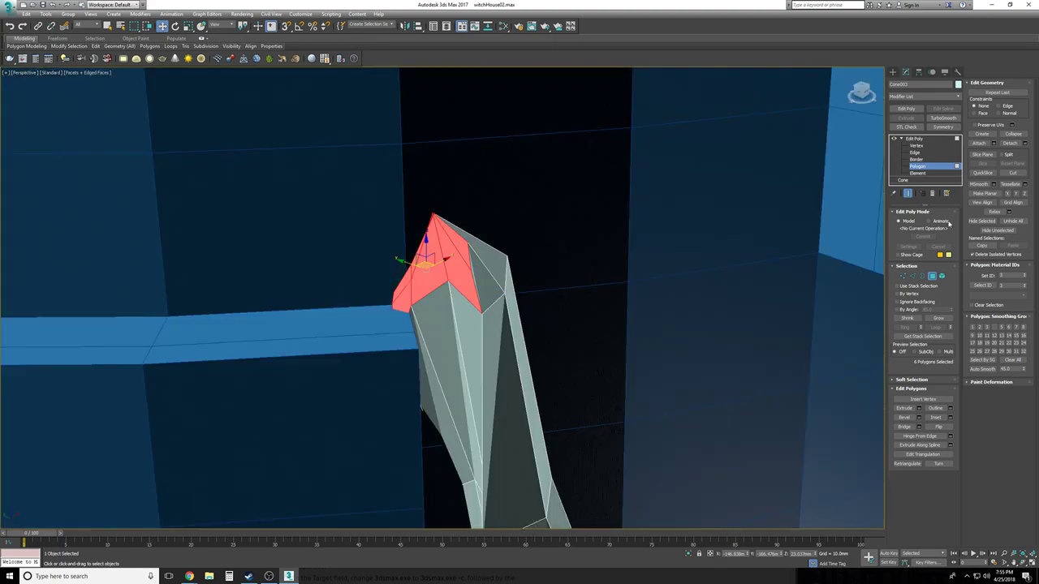
alt+middle_drag(628, 310, 628, 311)
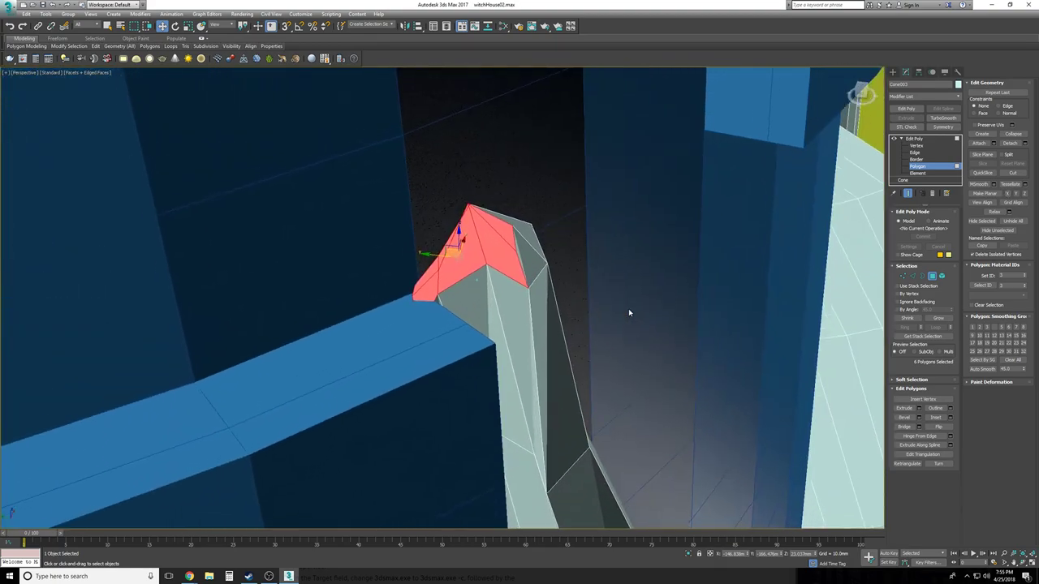
click(1019, 195)
alt+middle_drag(522, 306, 518, 308)
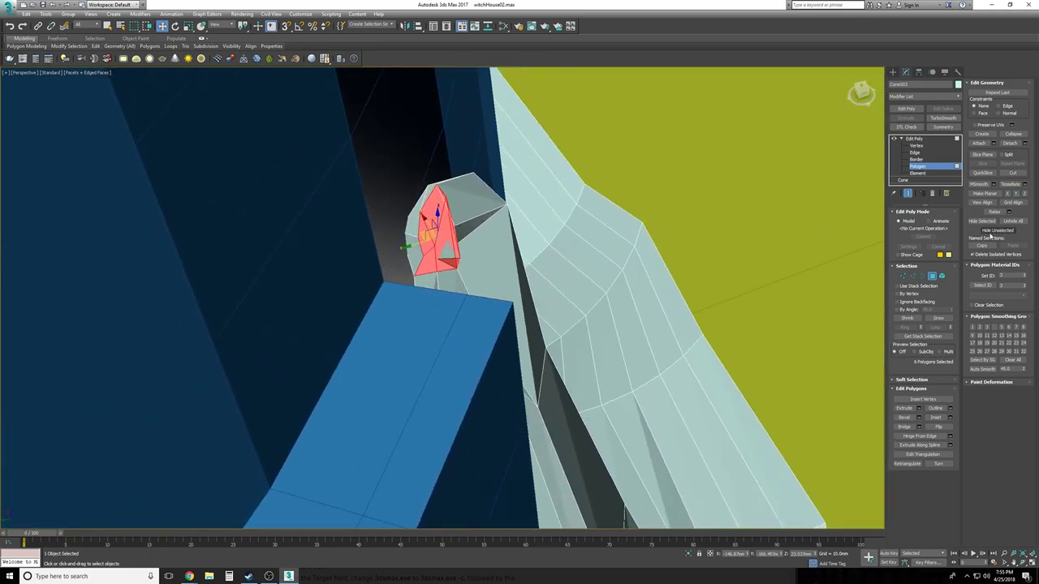
key(ctrl+z)
key(ctrl+y)
alt+middle_drag(469, 278, 470, 279)
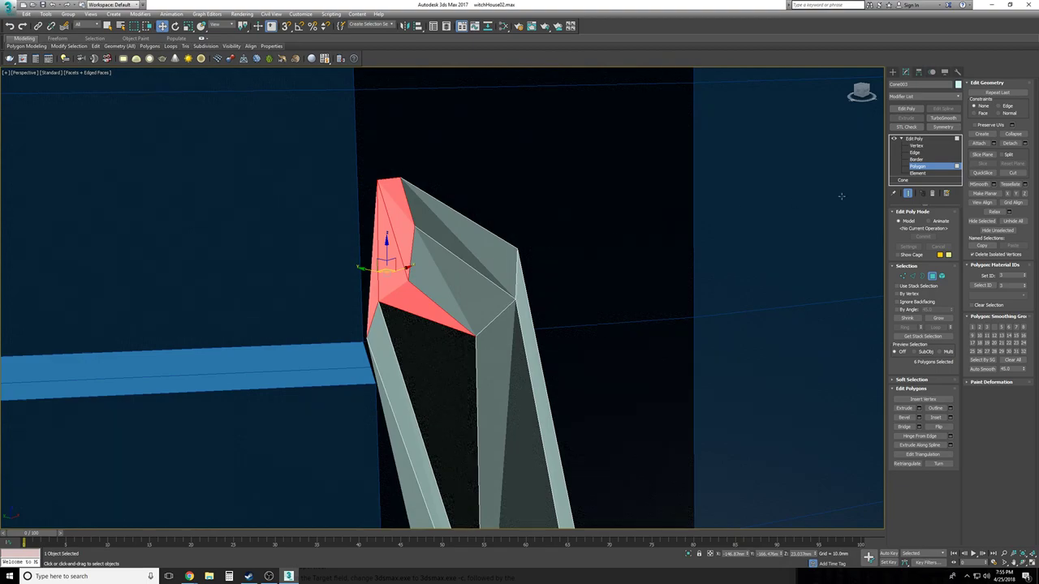
alt+middle_drag(617, 274, 617, 278)
click(178, 27)
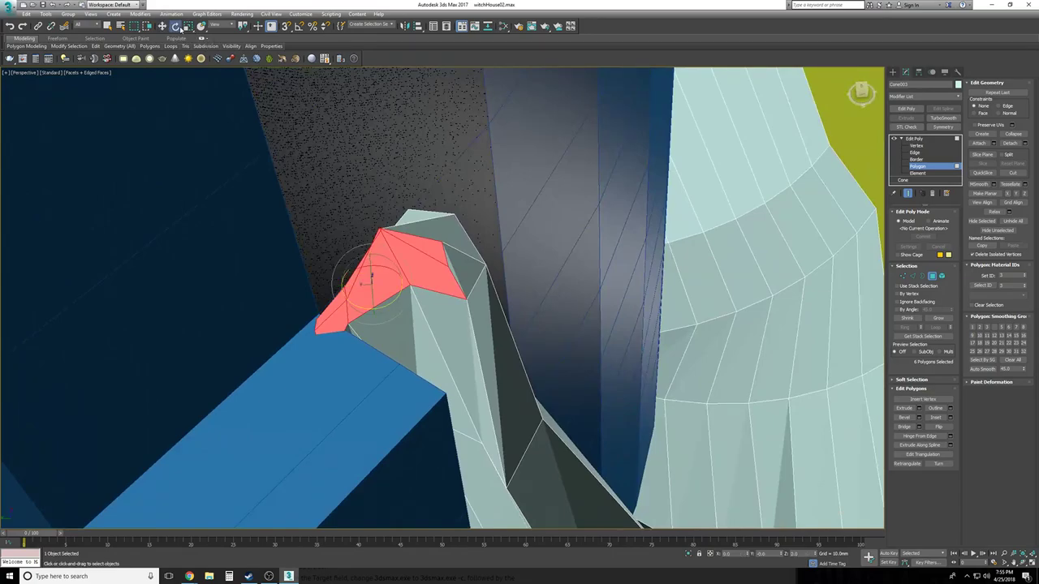
alt+middle_drag(386, 305, 360, 284)
key(w)
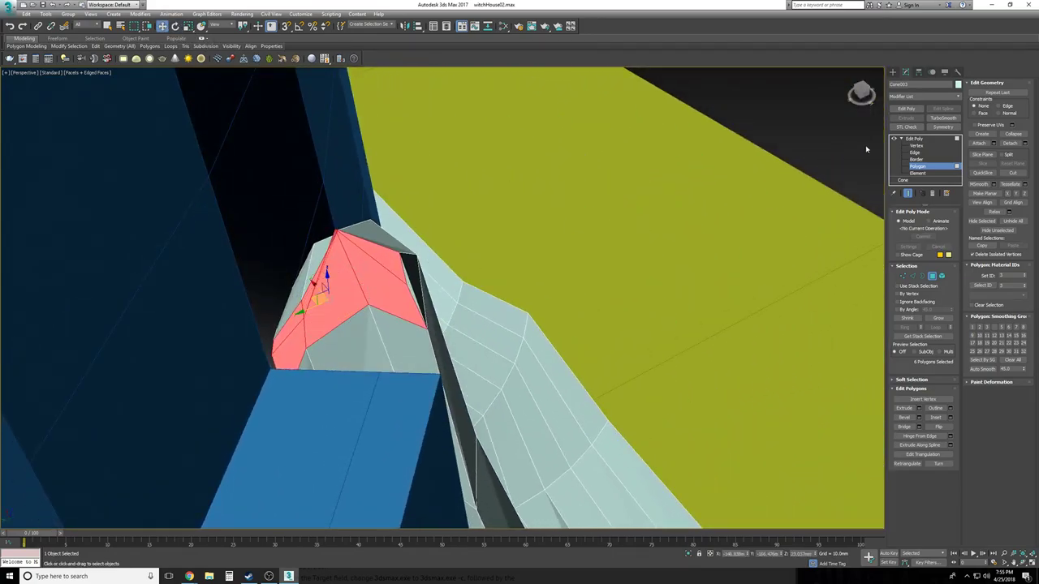
Move the end face's individual vertices to flatten the branch tip, and raise the whole end above the ledge
click(913, 146)
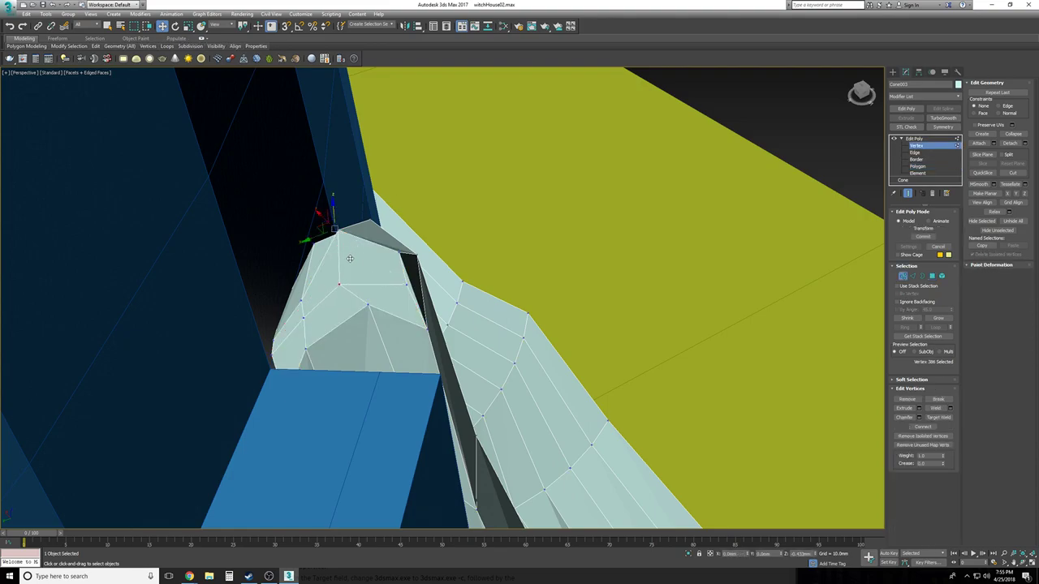
mouse_move(421, 287)
alt+middle_down()
mouse_move(428, 307)
mouse_move(413, 294)
alt+middle_up()
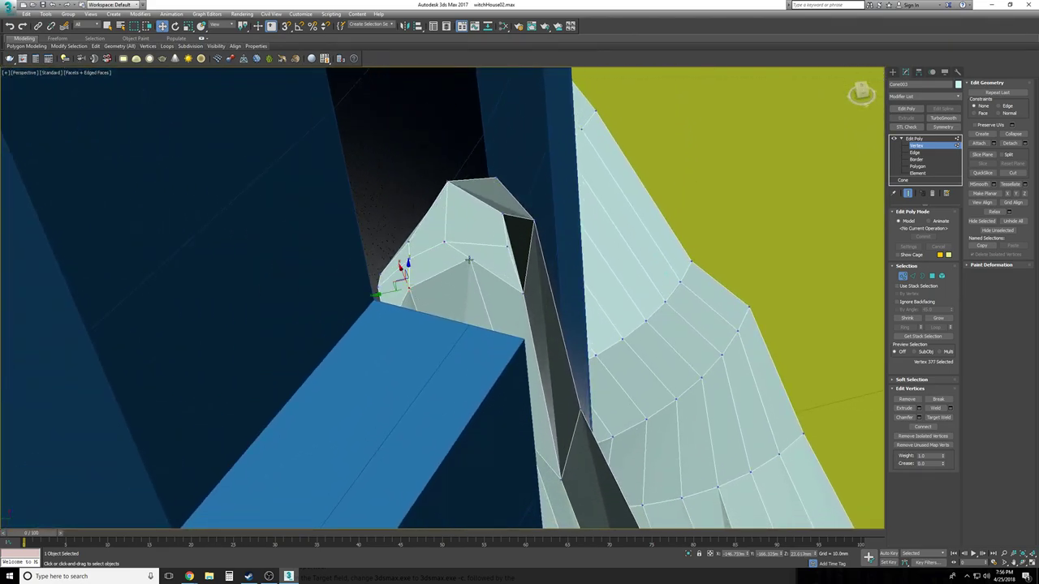
drag(434, 253, 456, 295)
alt+middle_drag(457, 311, 322, 121)
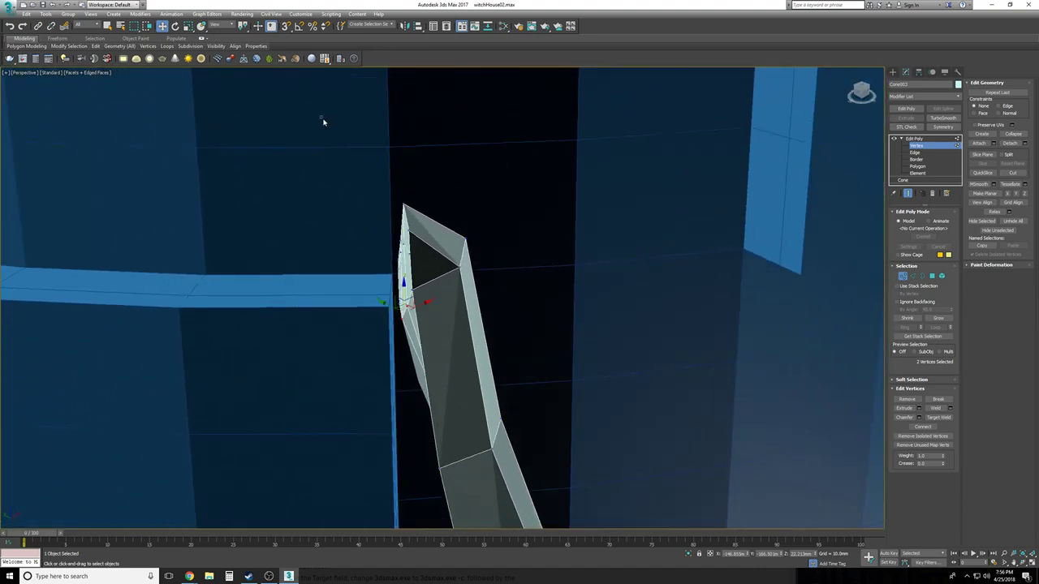
drag(420, 242, 414, 188)
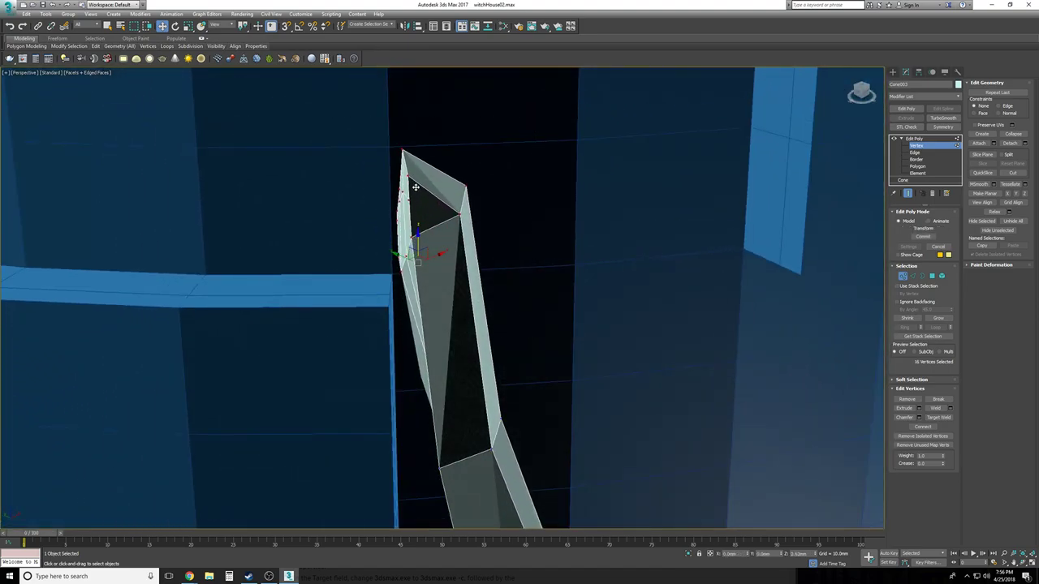
Pull the end face's lower vertices down and outward so its bottom edge lies near the ledge
alt+middle_drag(415, 187, 459, 209)
drag(459, 192, 471, 219)
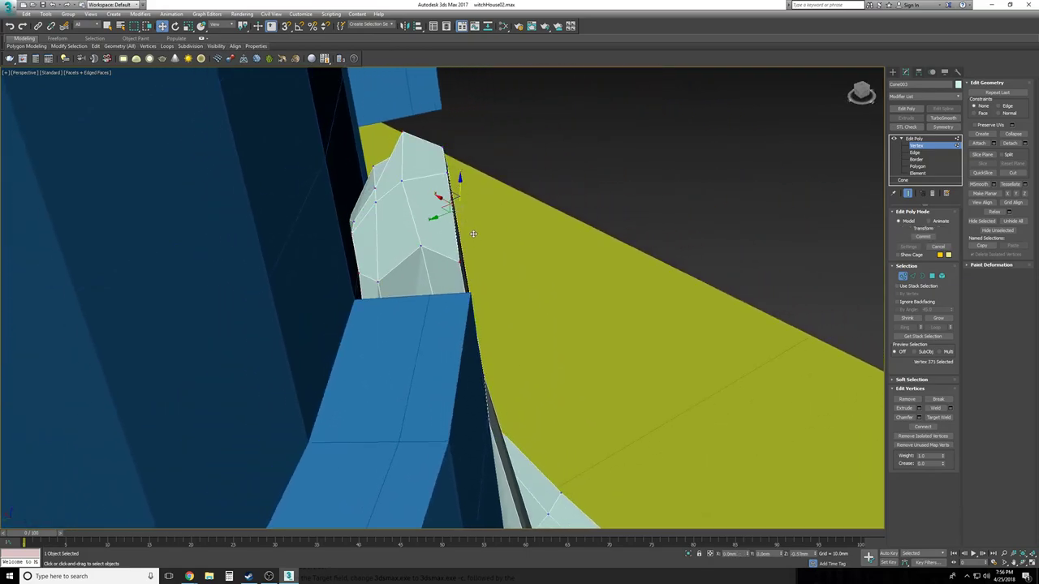
drag(439, 253, 411, 258)
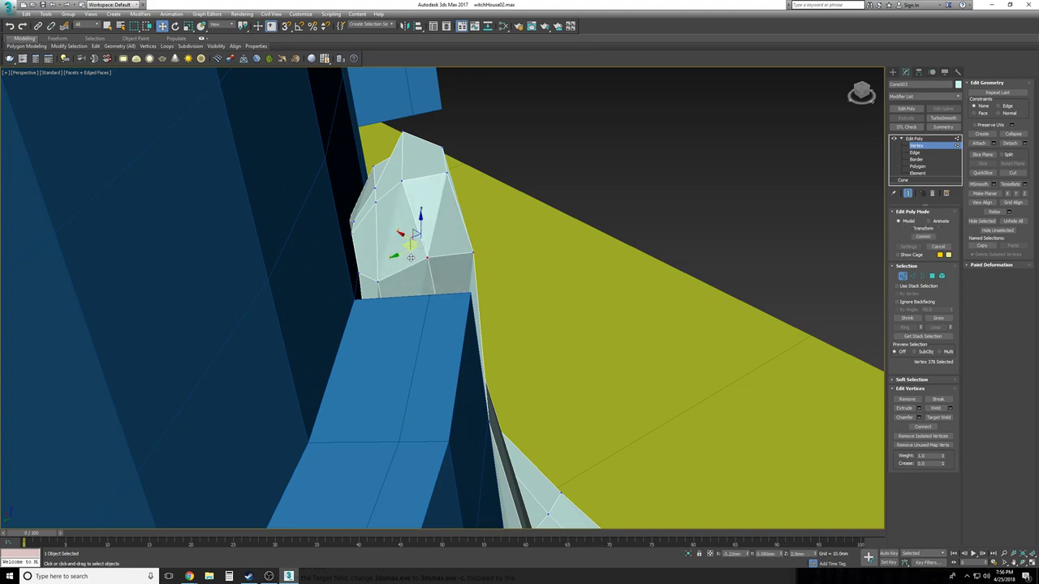
alt+middle_drag(413, 255, 509, 307)
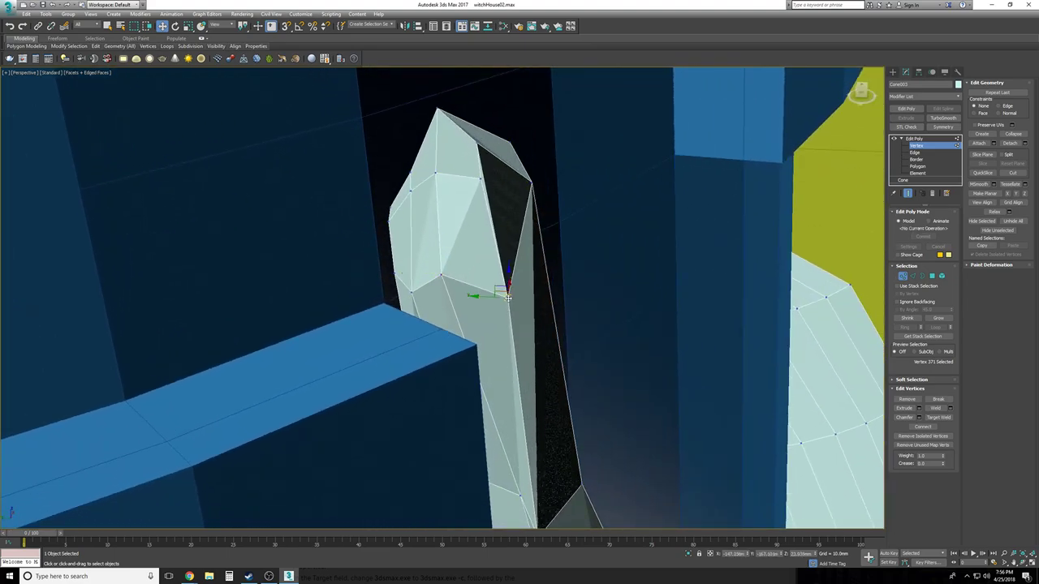
drag(443, 259, 452, 286)
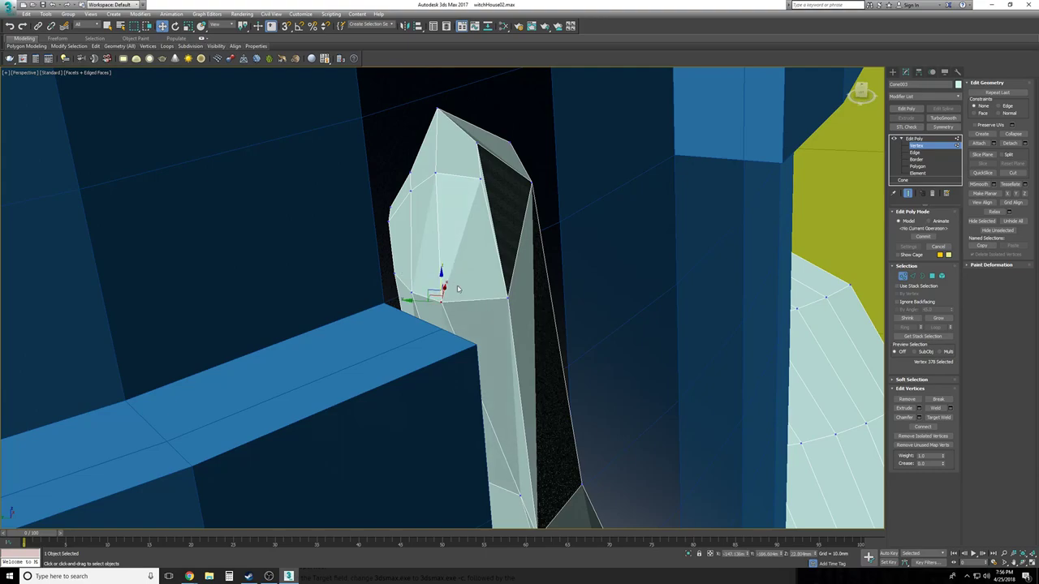
alt+middle_drag(510, 301, 598, 273)
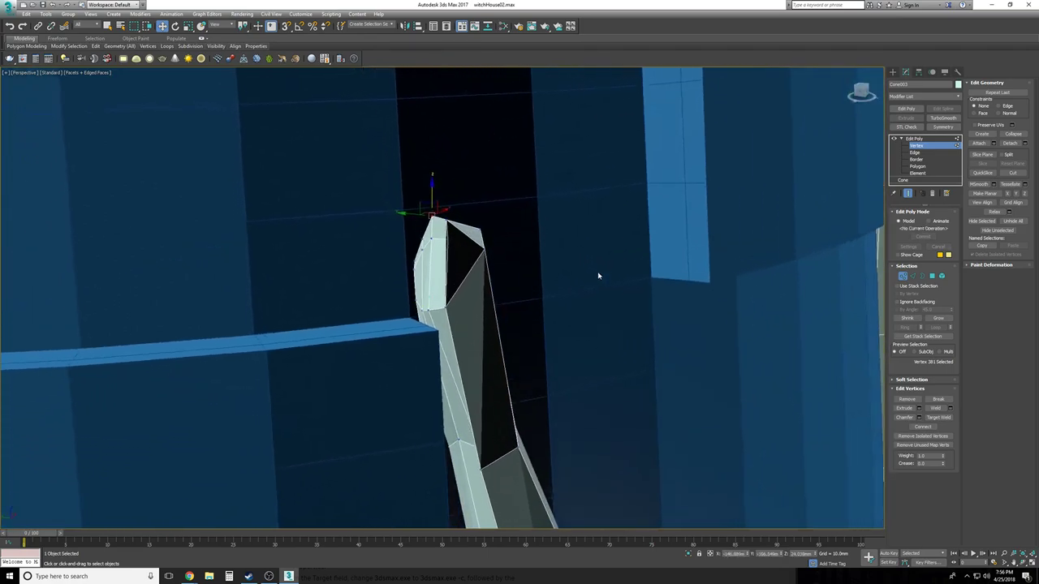
Extrude the tip's six end polygons and pull the new end out along the tower's ledge
ctrl+click(923, 168)
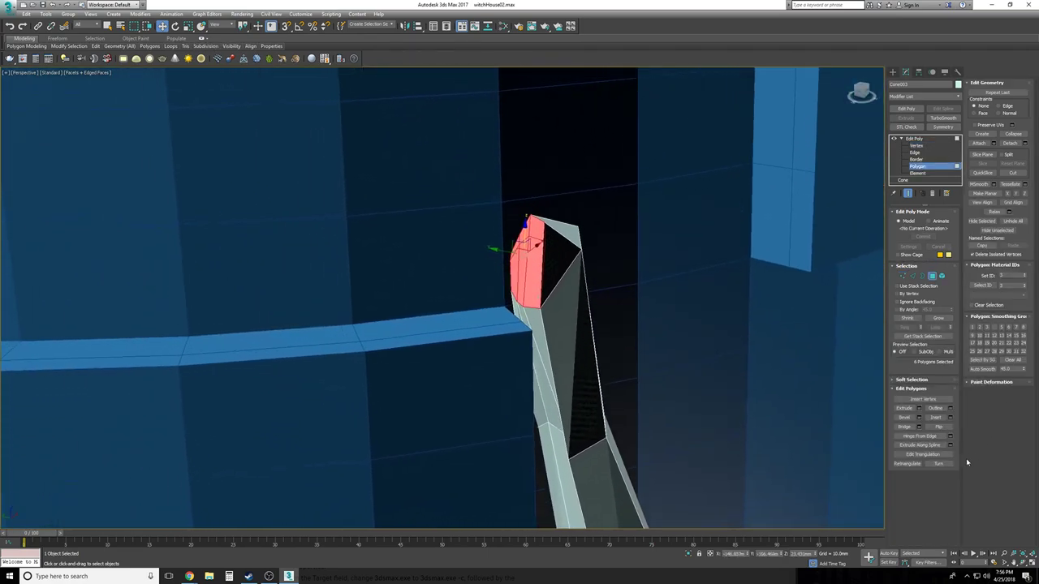
click(918, 409)
alt+middle_drag(451, 286, 522, 291)
scroll(496, 302, up, 4)
click(521, 295)
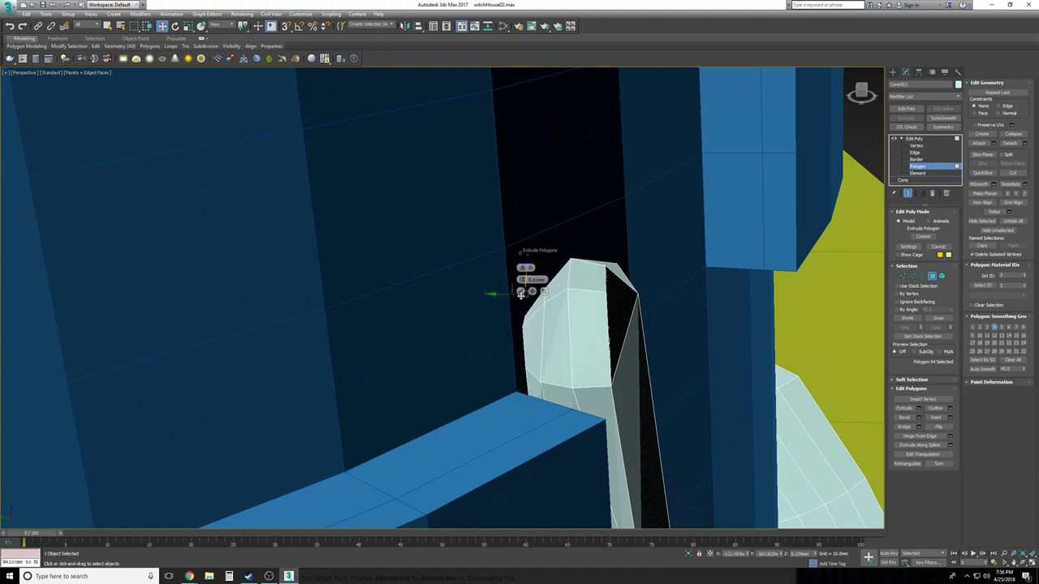
click(520, 293)
alt+middle_drag(520, 292, 527, 231)
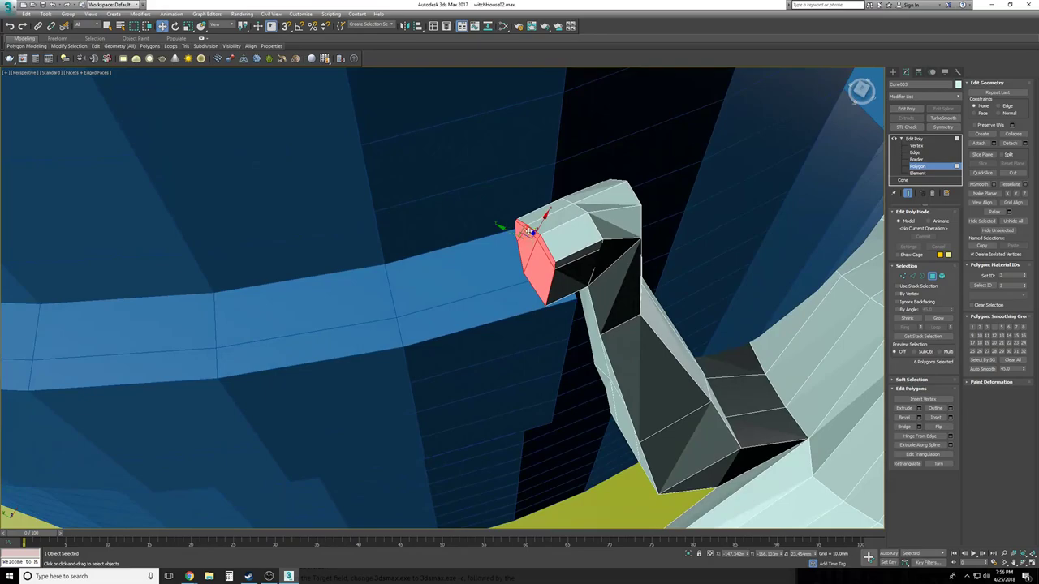
drag(528, 229, 441, 244)
alt+middle_drag(390, 231, 456, 264)
key(1)
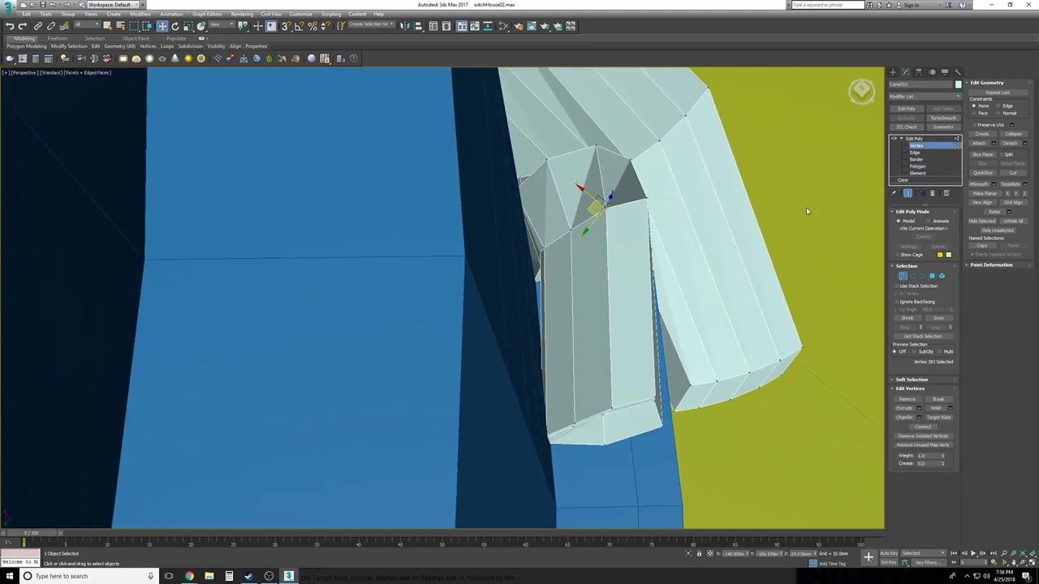
key(F3)
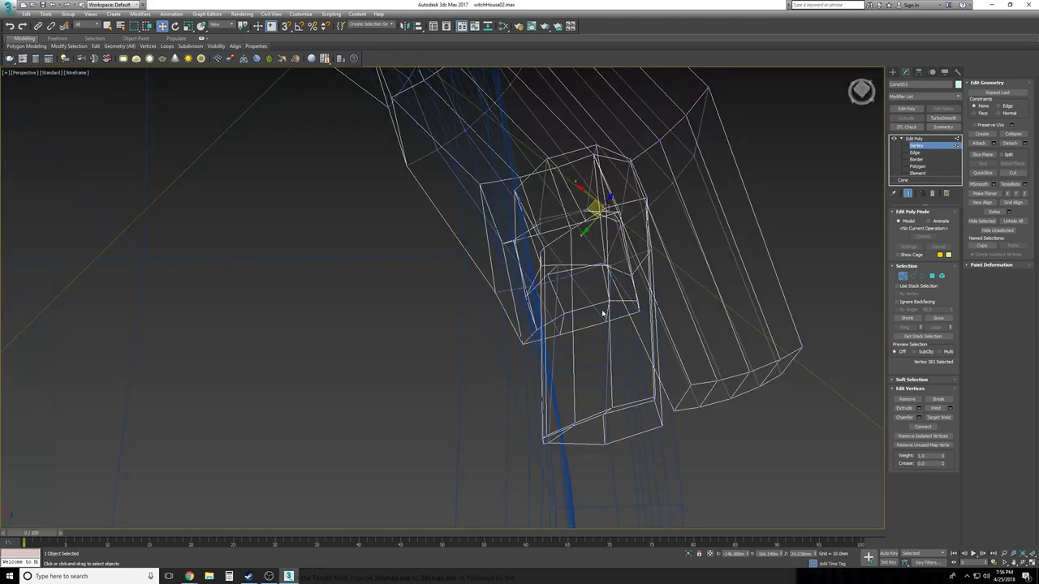
alt+middle_drag(602, 313, 540, 272)
key(F3)
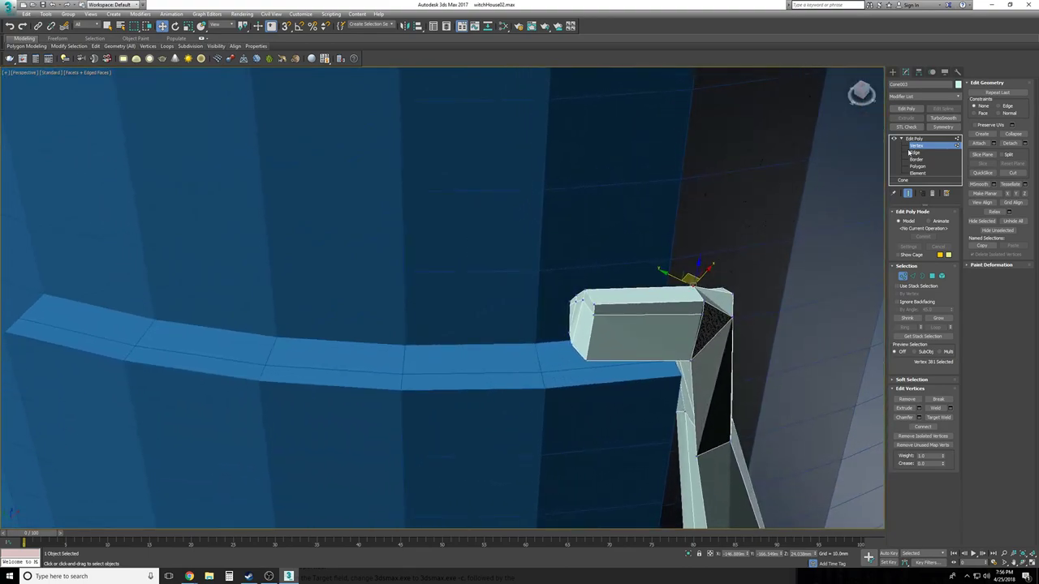
Lower the extruded end polygons so the new branch segment slopes down onto the ledge
click(915, 168)
alt+middle_drag(753, 307, 584, 253)
scroll(723, 249, up, 4)
drag(476, 154, 479, 178)
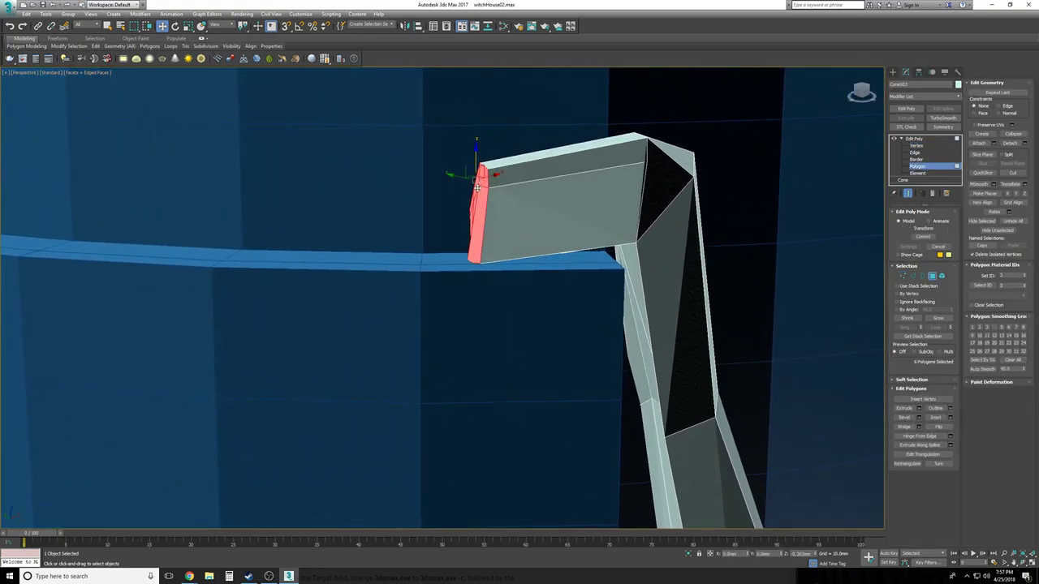
scroll(478, 189, down, 10)
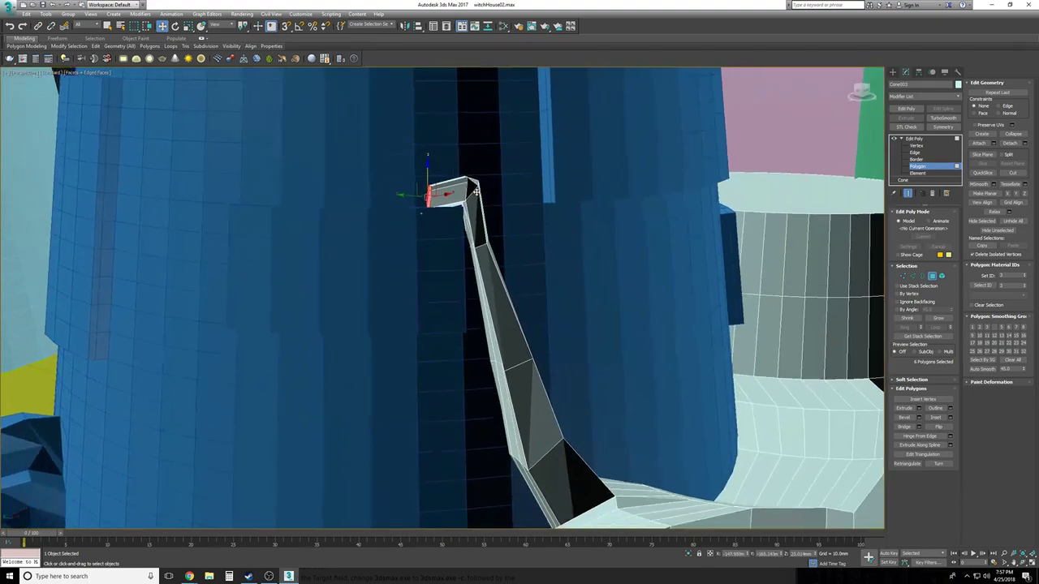
scroll(476, 191, up, 2)
scroll(476, 192, up, 8)
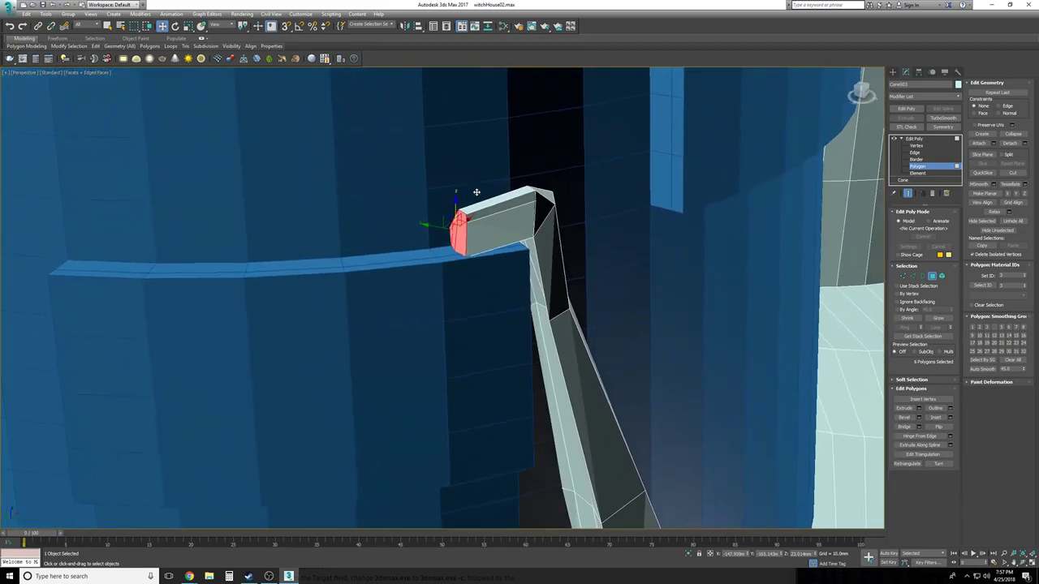
Extend the branch with another segment from its end polygons and stretch it farther along the ledge
alt+middle_drag(521, 292, 512, 258)
drag(507, 243, 378, 253)
alt+middle_drag(570, 299, 578, 305)
scroll(578, 305, down, 5)
scroll(578, 306, up, 6)
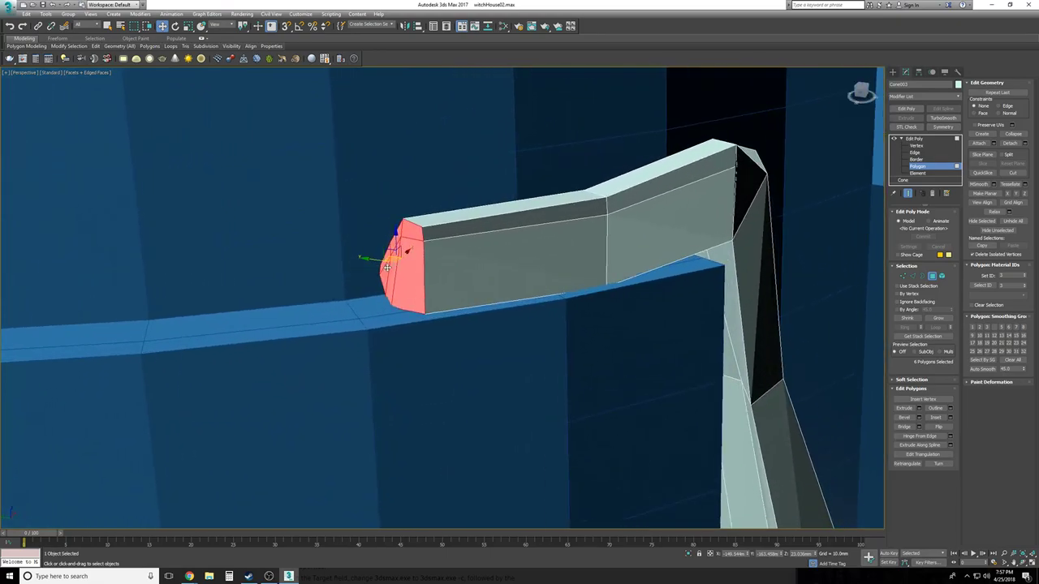
drag(406, 250, 301, 261)
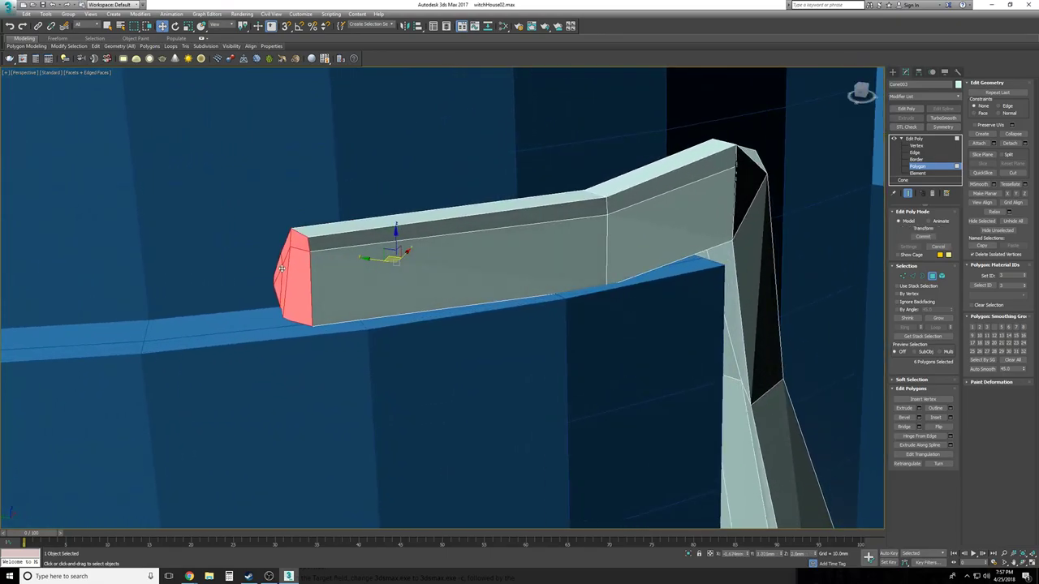
Scale down the end polygons to taper the branch and fit the smaller end against the tower wall
click(188, 27)
alt+middle_drag(249, 231, 278, 263)
drag(279, 264, 281, 295)
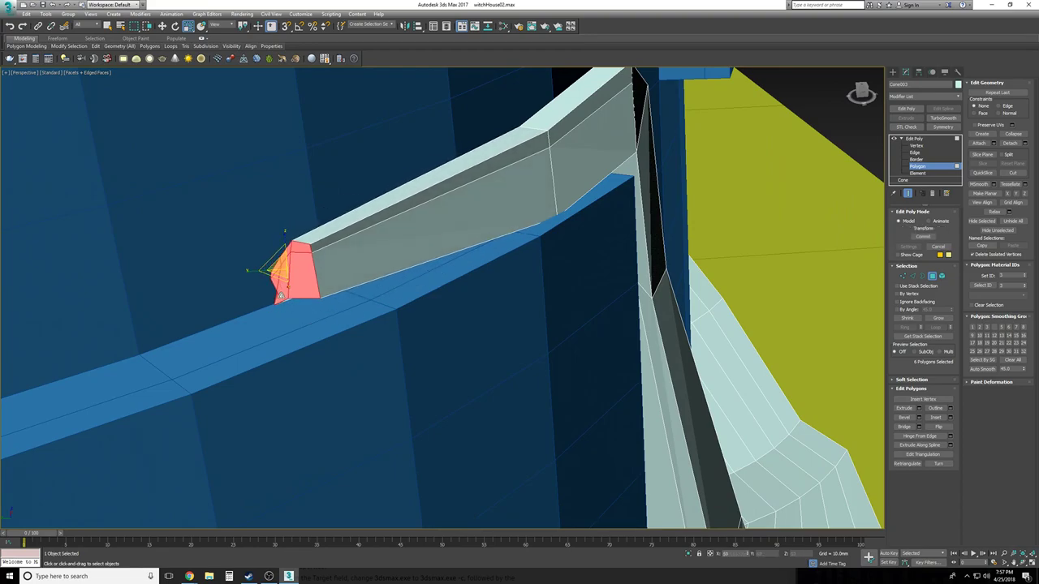
alt+middle_drag(285, 244, 290, 269)
scroll(289, 268, down, 6)
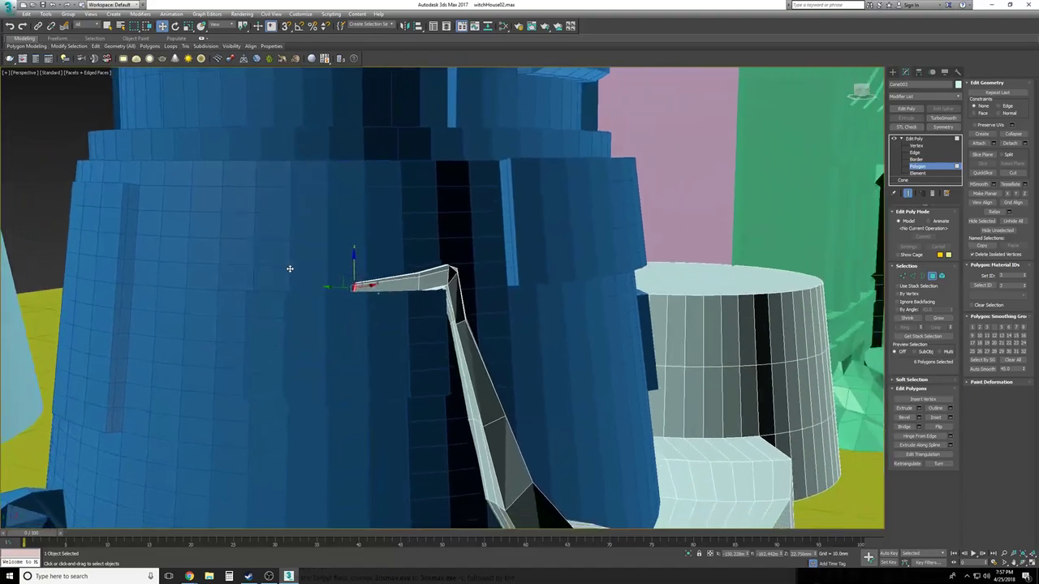
Raise the ring of vertices where the climbing branch forks off the root at the tower's foot
alt+middle_drag(714, 415, 667, 438)
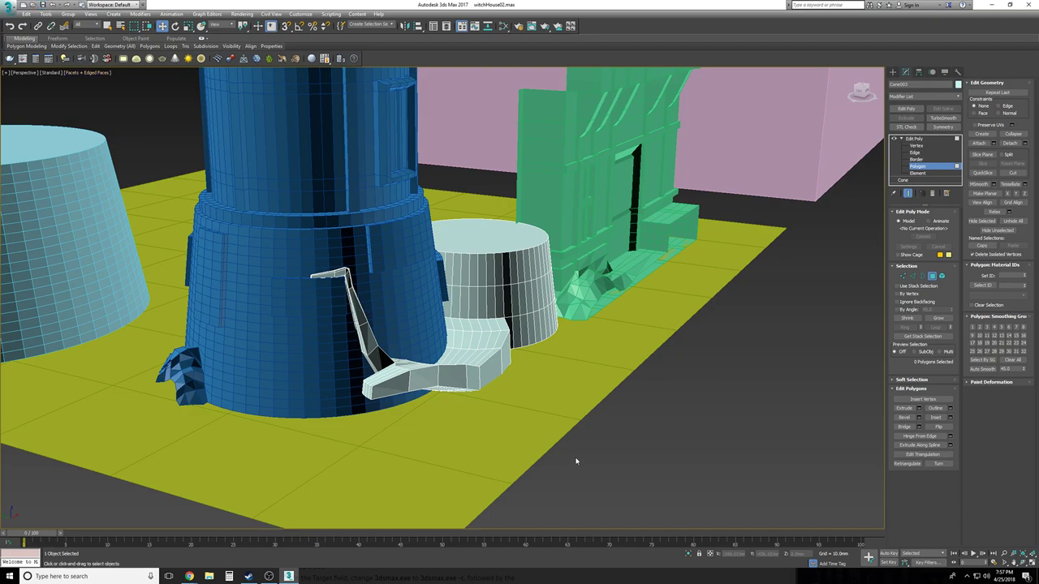
scroll(477, 417, up, 5)
alt+middle_drag(570, 459, 408, 393)
click(922, 149)
scroll(409, 394, up, 2)
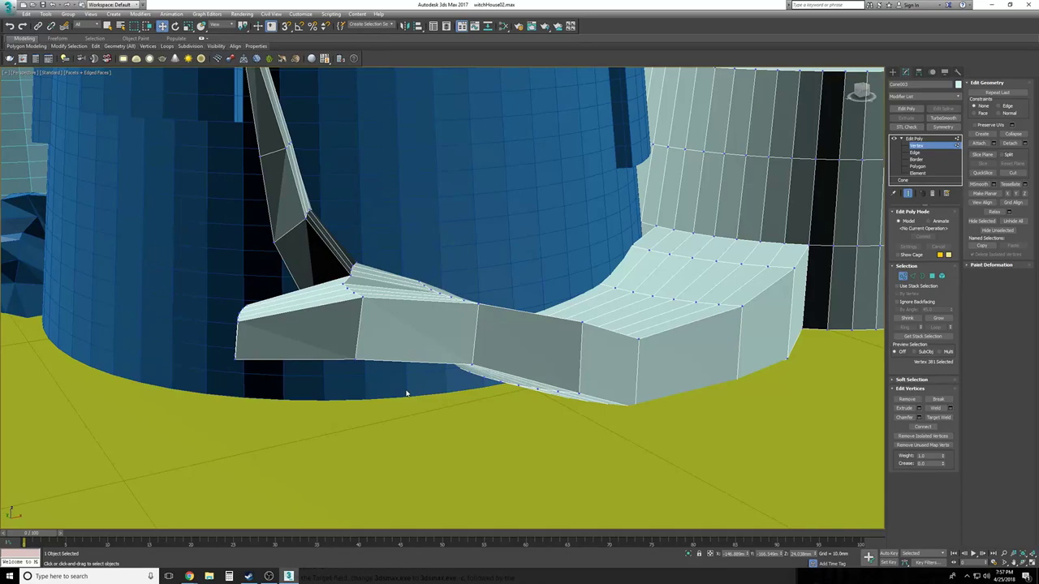
key(F3)
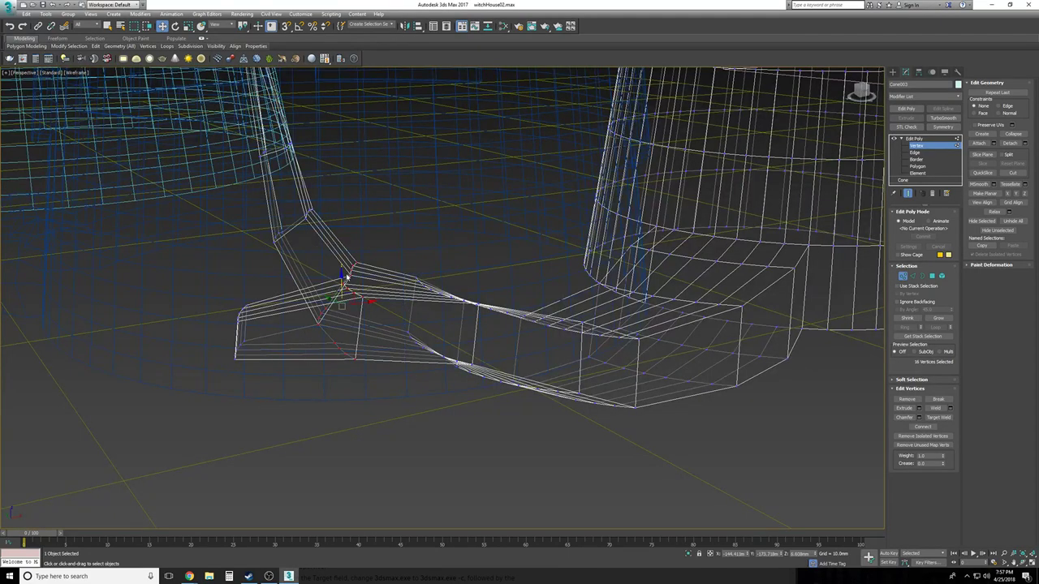
key(F3)
drag(342, 255, 342, 246)
click(383, 347)
alt+middle_drag(383, 351, 442, 362)
click(917, 166)
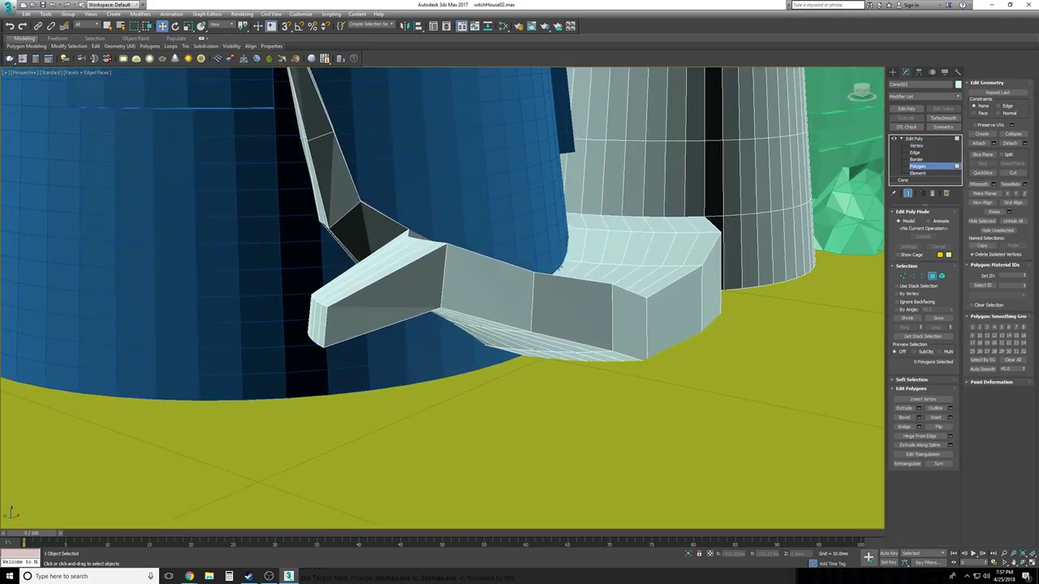
Select the four end polygons of the lower root stub and extrude them into a new segment along the tower's foot
alt+middle_drag(651, 238, 775, 235)
alt+middle_drag(282, 282, 278, 248)
key(F3)
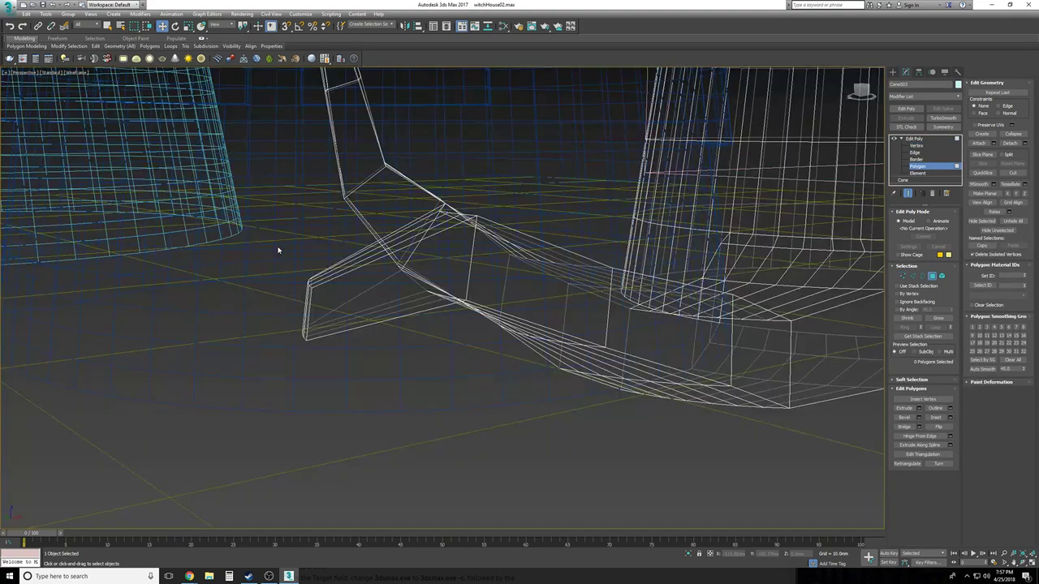
drag(308, 344, 309, 345)
alt+drag(382, 241, 374, 211)
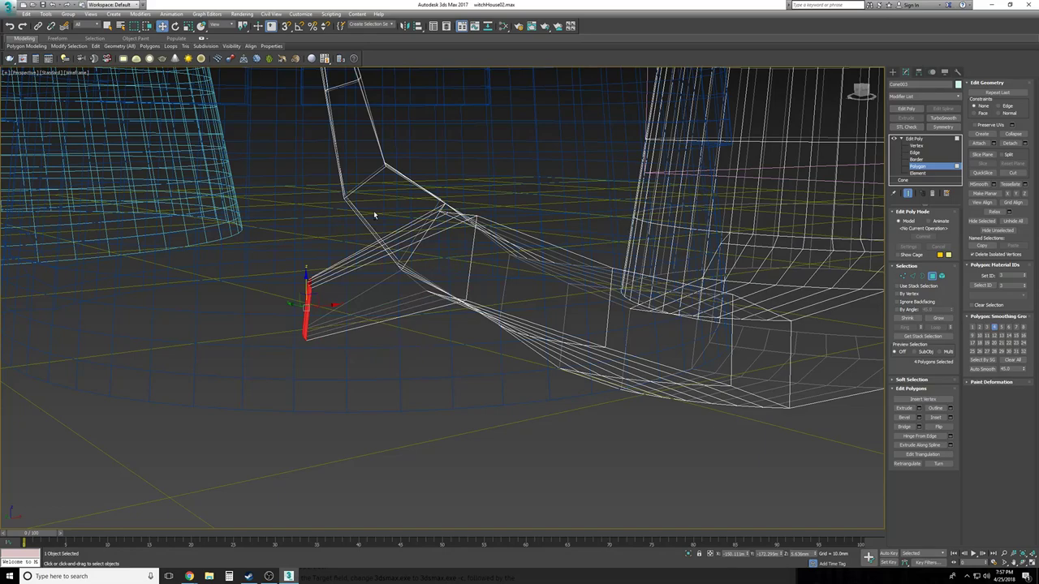
alt+middle_drag(373, 211, 406, 314)
key(F3)
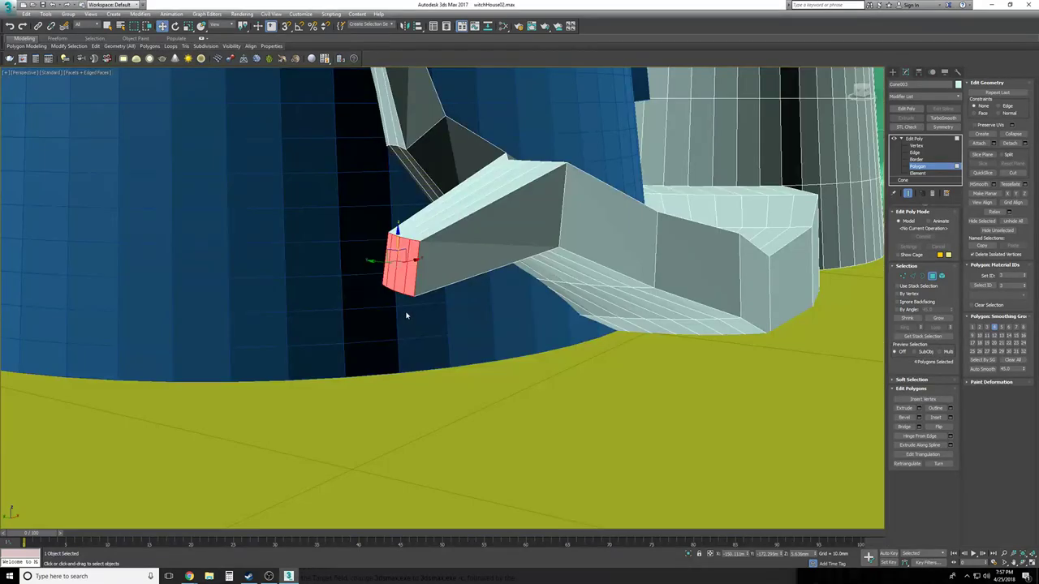
click(919, 409)
alt+middle_drag(426, 302, 494, 271)
drag(521, 280, 515, 257)
click(521, 291)
Scale down the new segment's end polygons and rotate them so the root tapers and turns around the tower
alt+middle_drag(450, 288, 212, 72)
click(188, 29)
alt+middle_drag(272, 194, 339, 286)
drag(346, 313, 345, 290)
alt+middle_drag(339, 278, 156, 11)
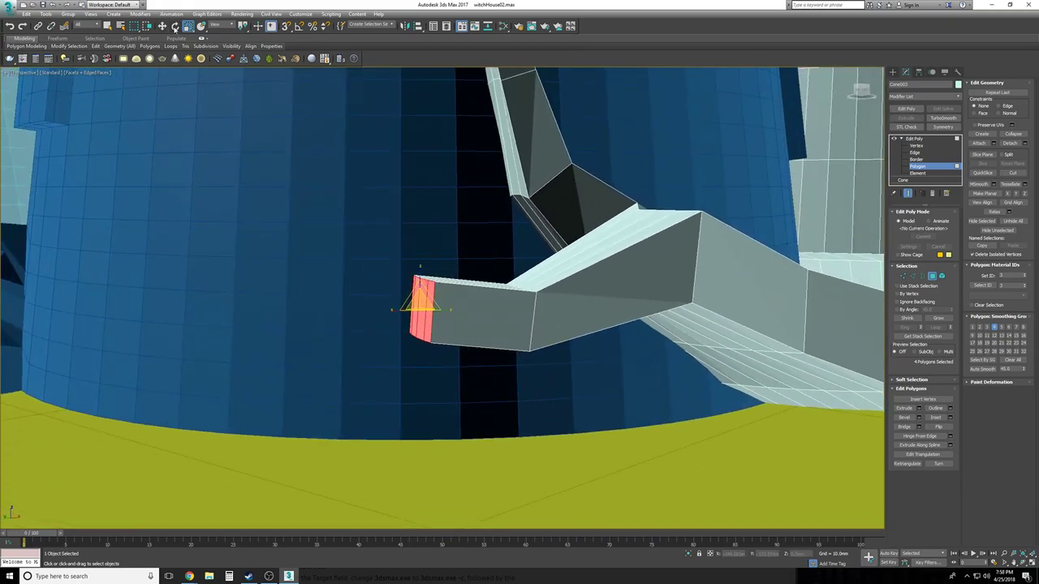
click(174, 26)
drag(406, 283, 389, 296)
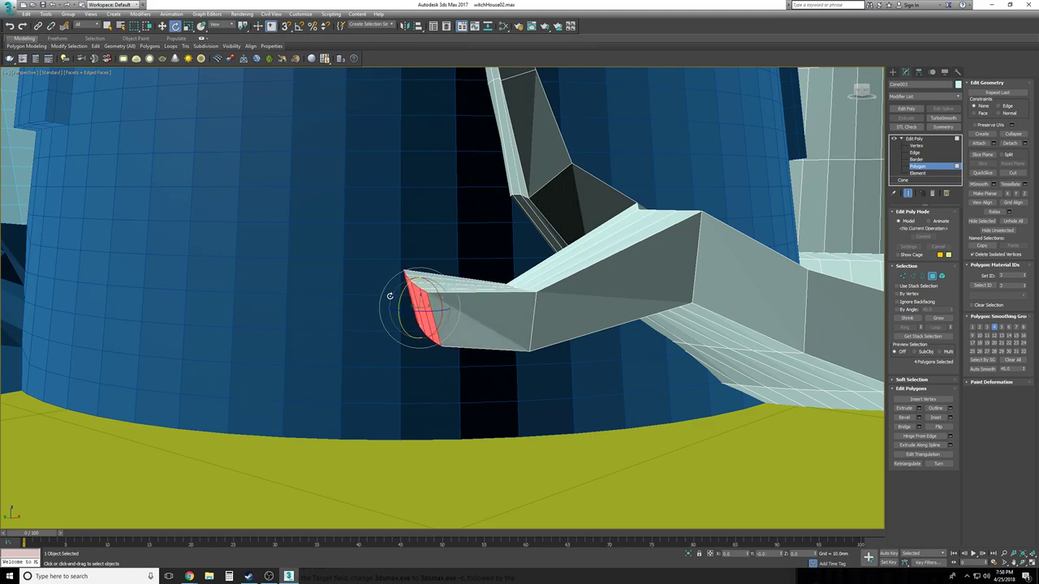
alt+middle_drag(389, 296, 454, 300)
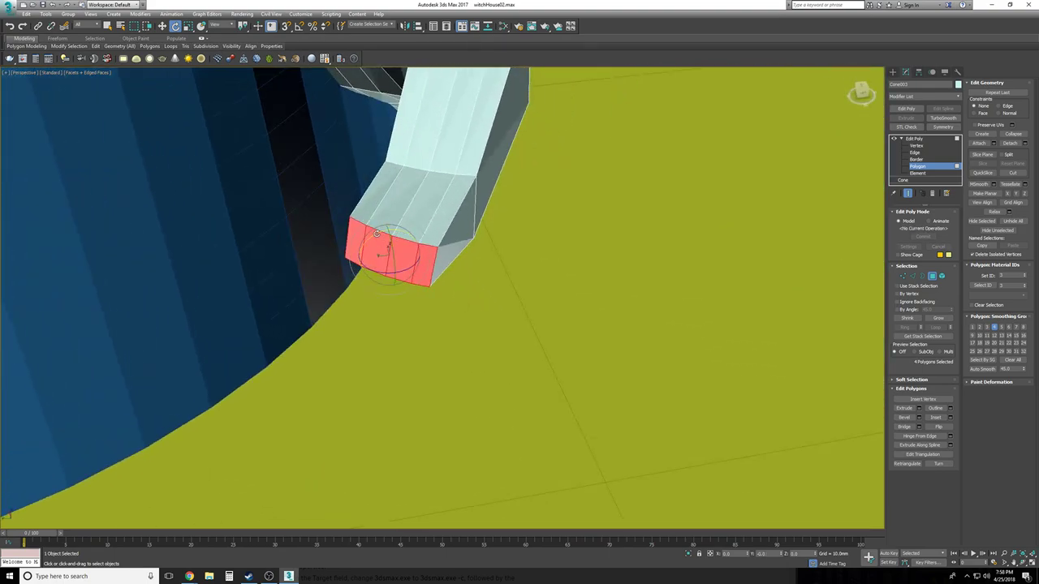
drag(377, 234, 371, 236)
alt+middle_drag(400, 234, 453, 302)
Shift the ring of vertices at the new segment's joint and adjust its height to smooth the lower root's bend
click(917, 146)
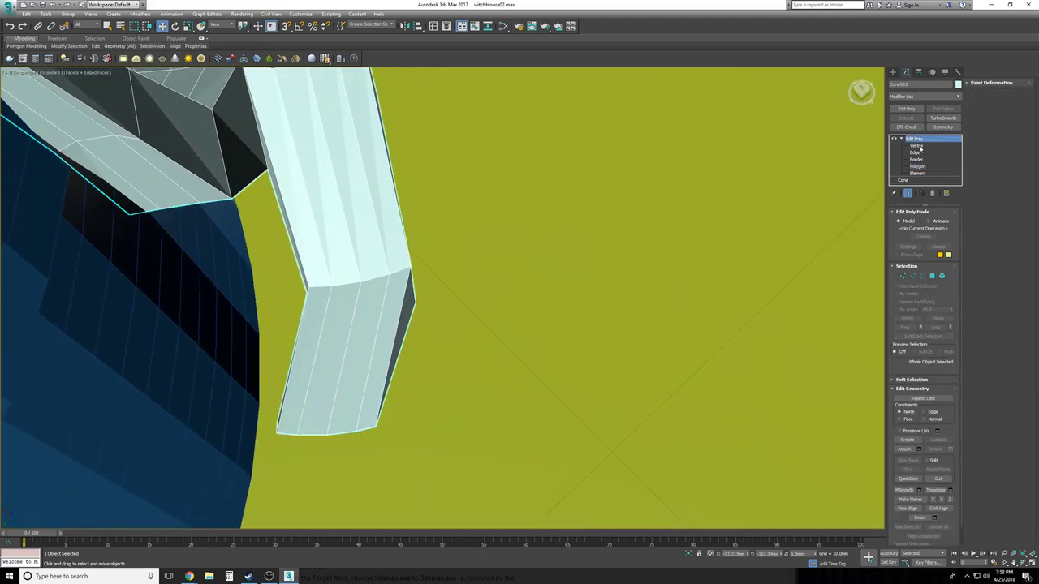
alt+middle_drag(577, 322, 548, 372)
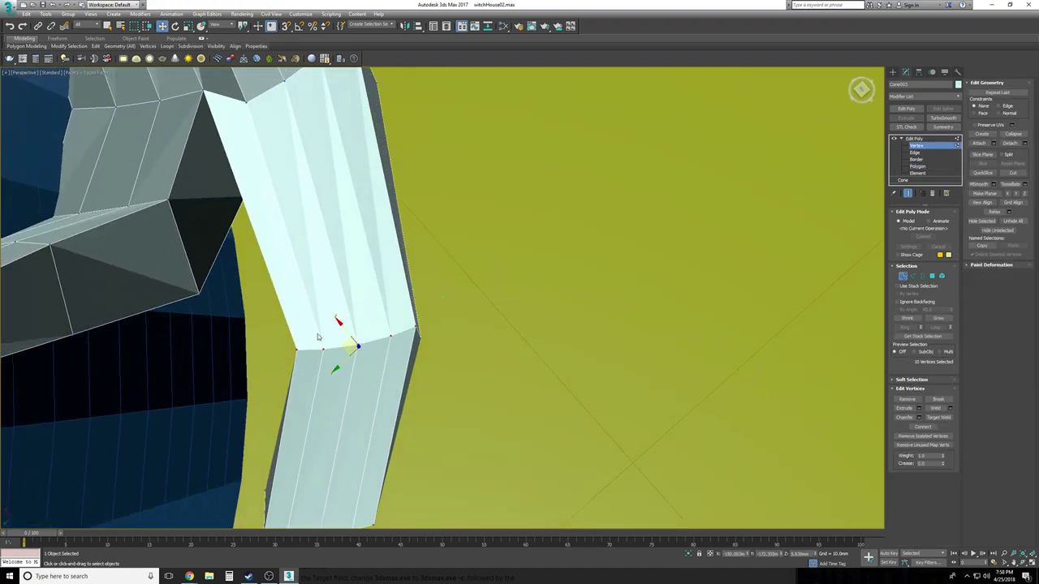
middle_drag(314, 335, 332, 331)
mouse_move(362, 345)
mouse_down()
mouse_move(332, 348)
mouse_move(345, 341)
mouse_up()
alt+middle_drag(344, 341, 379, 303)
drag(379, 304, 365, 306)
alt+middle_drag(376, 336, 239, 170)
alt+middle_drag(334, 231, 321, 159)
drag(342, 163, 353, 194)
alt+middle_drag(520, 259, 607, 286)
Extrude the lower root's end polygons by another segment, scale them down and rotate them to follow the tower wall
click(917, 166)
alt+middle_drag(783, 251, 779, 309)
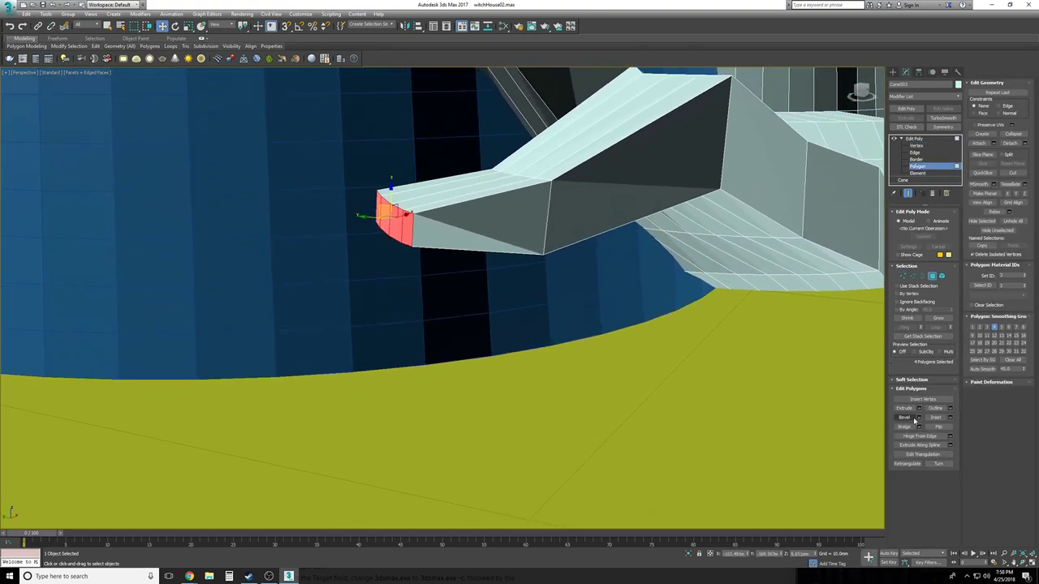
click(919, 409)
alt+middle_drag(459, 284, 449, 274)
click(523, 292)
alt+middle_drag(522, 293, 195, 36)
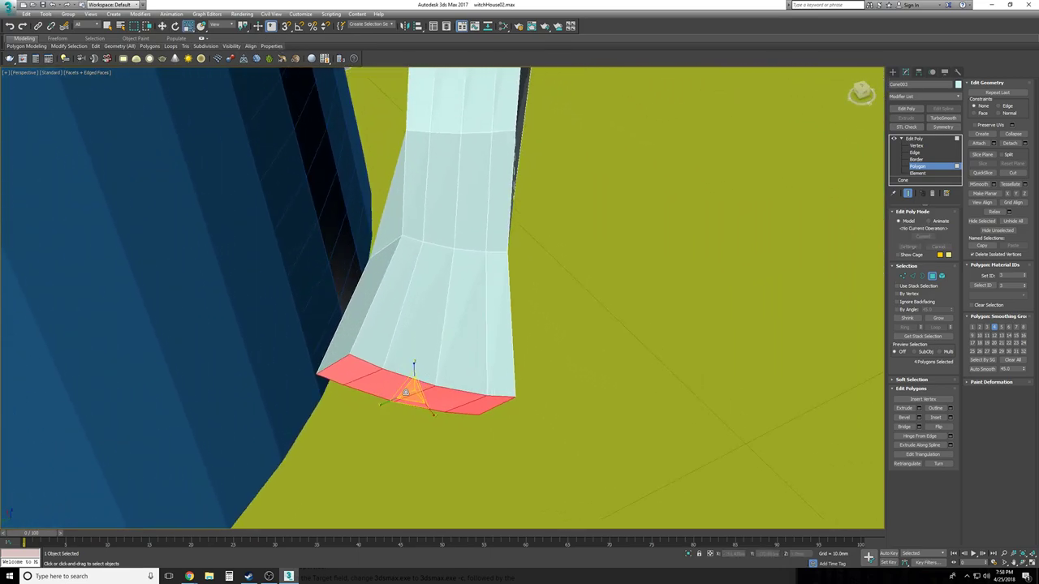
alt+middle_drag(397, 403, 394, 357)
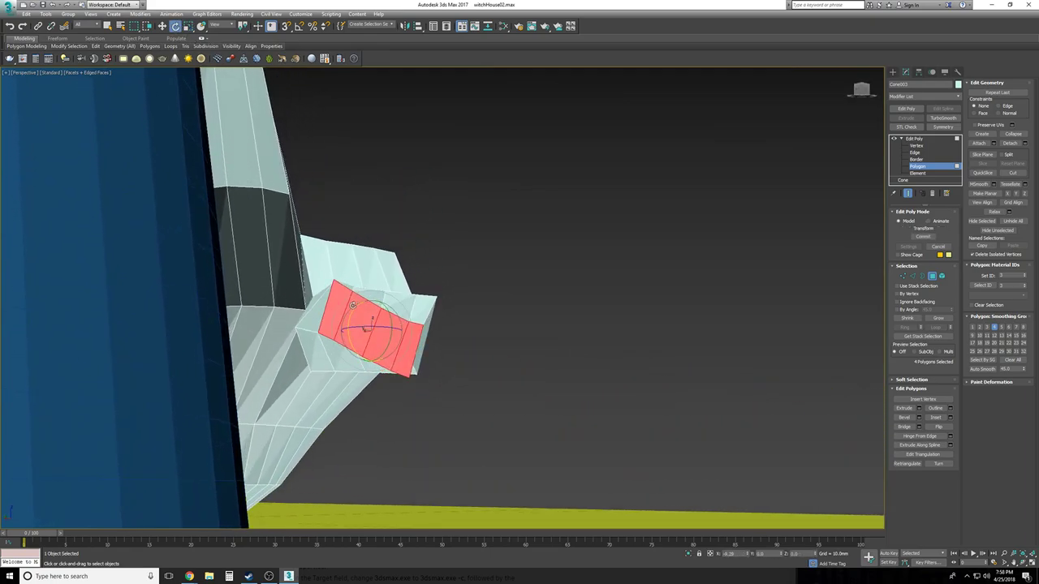
drag(353, 305, 333, 327)
alt+middle_drag(334, 321, 336, 320)
Extrude a final segment from the lower root's end, tilt its end polygons down toward the ground and reposition the tip
click(919, 409)
alt+middle_drag(735, 357, 760, 382)
click(520, 291)
alt+middle_drag(520, 291, 529, 301)
alt+middle_drag(334, 234, 355, 240)
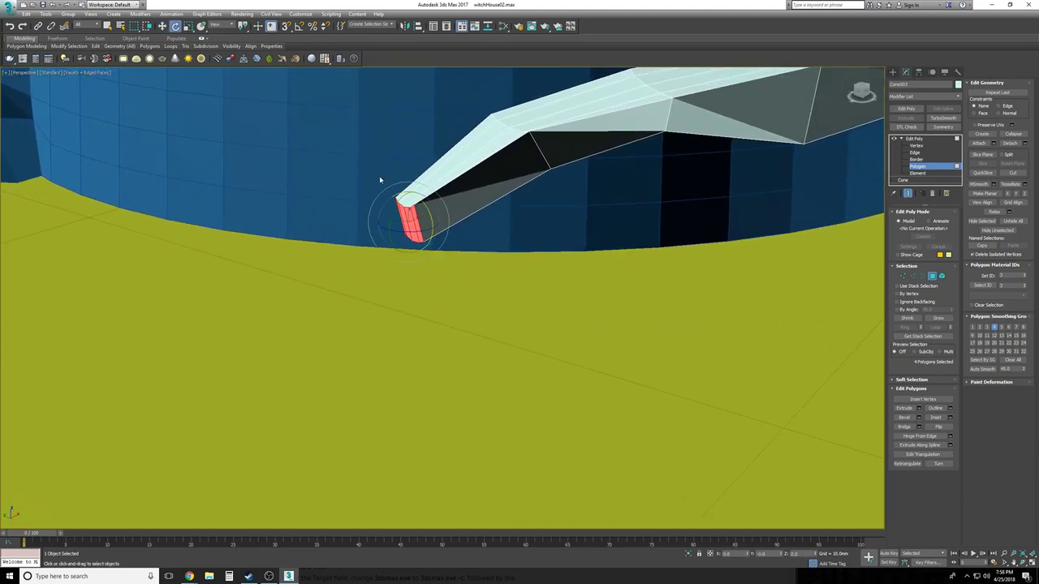
drag(397, 204, 414, 225)
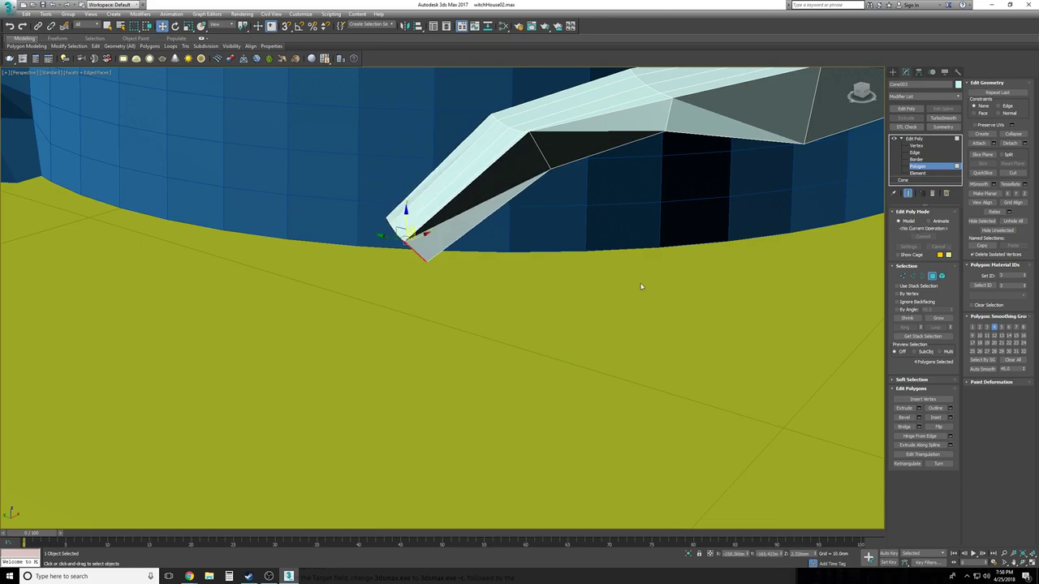
scroll(641, 286, down, 6)
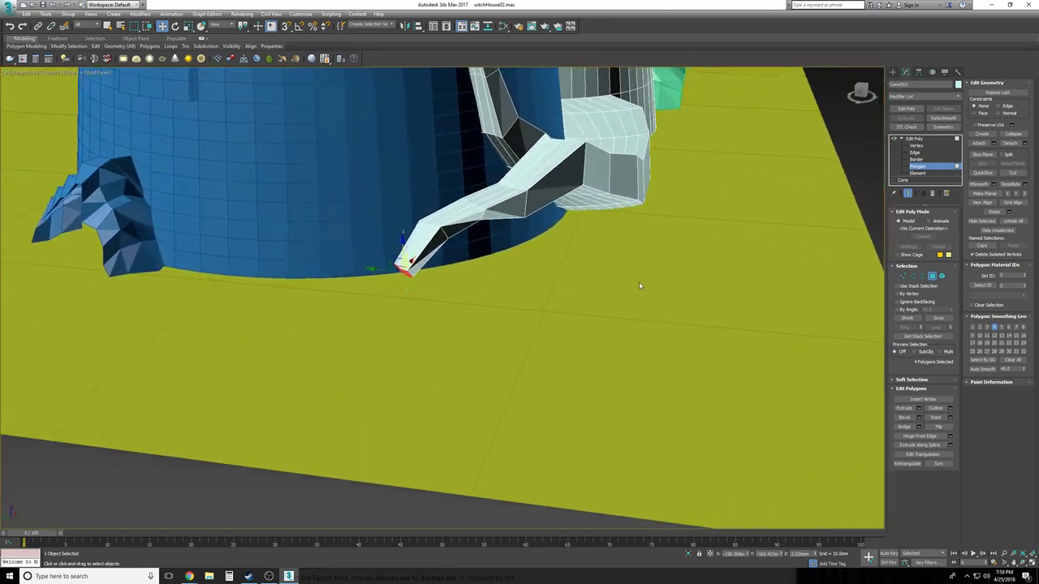
scroll(640, 286, up, 5)
alt+middle_drag(640, 285, 481, 278)
drag(463, 270, 408, 277)
alt+middle_drag(408, 277, 592, 289)
Move the two rings of vertices behind the lower root's tip segment closer to the tower wall
key(1)
drag(584, 284, 392, 235)
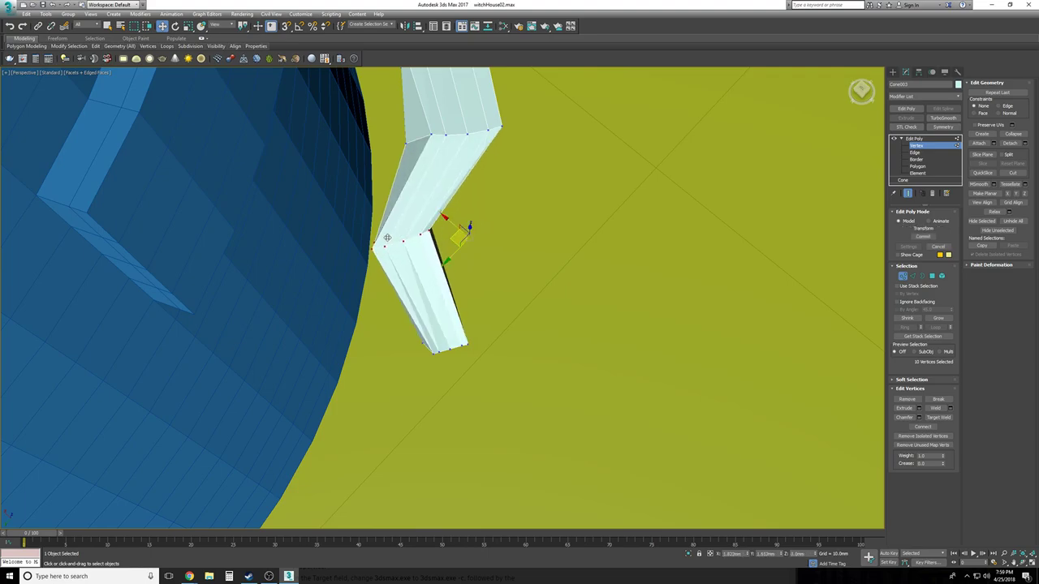
key(F3)
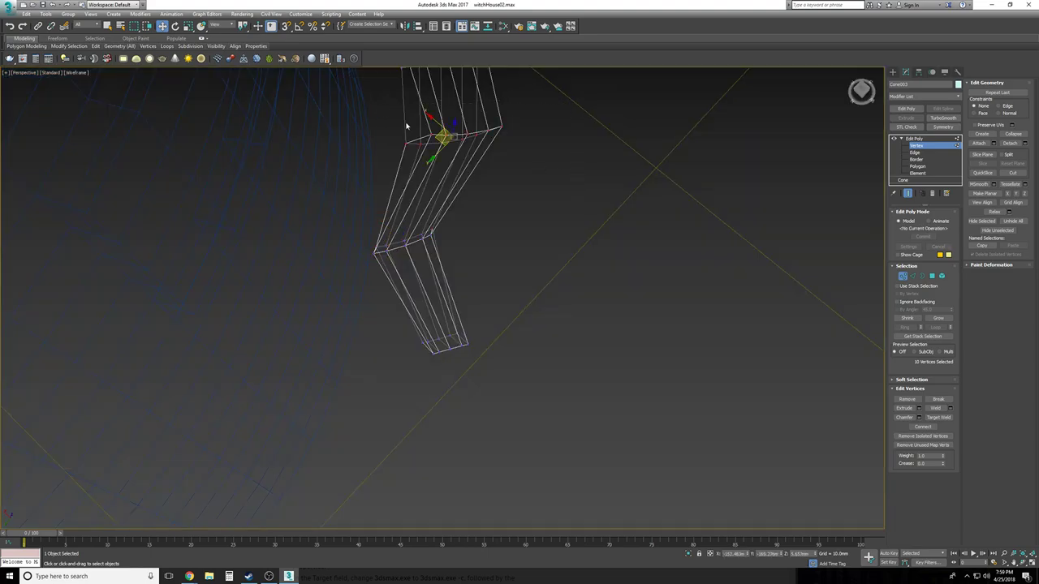
drag(439, 138, 411, 139)
key(F3)
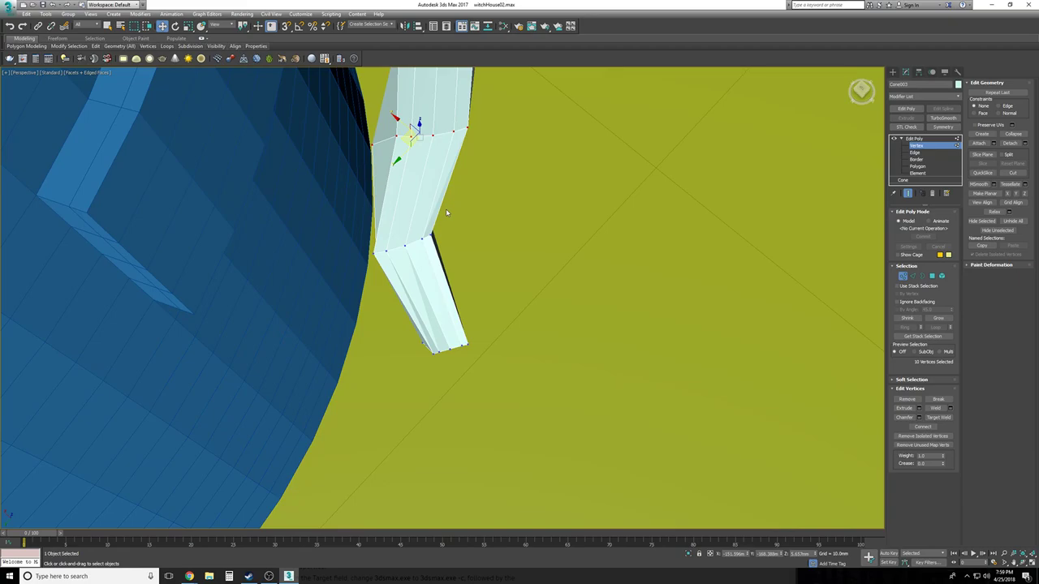
Move the lower root's tip vertices and the ring just behind them in toward the tower wall
alt+middle_drag(471, 226, 536, 394)
drag(557, 405, 459, 351)
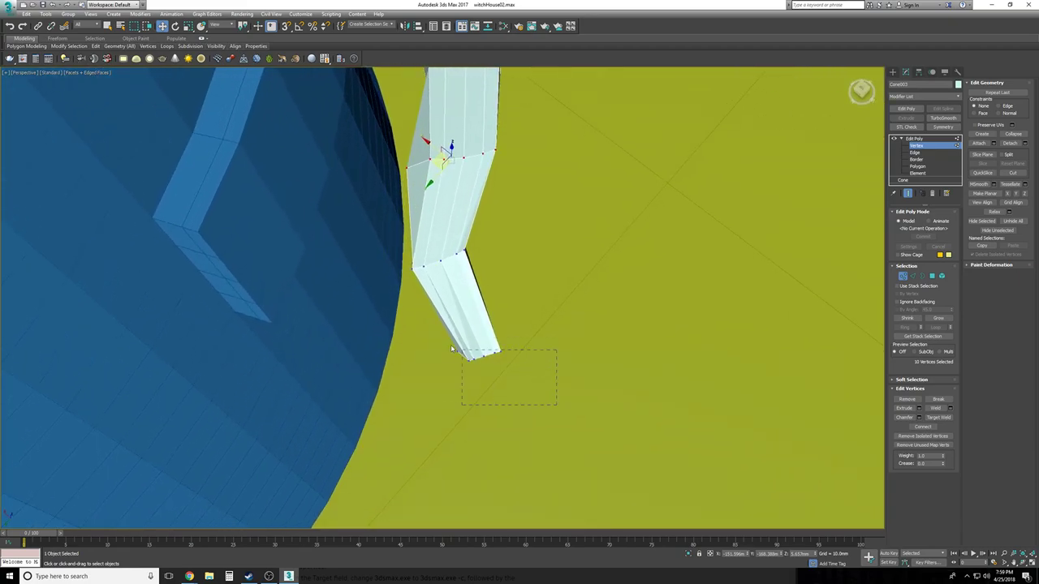
drag(410, 315, 410, 315)
key(F3)
drag(461, 355, 395, 349)
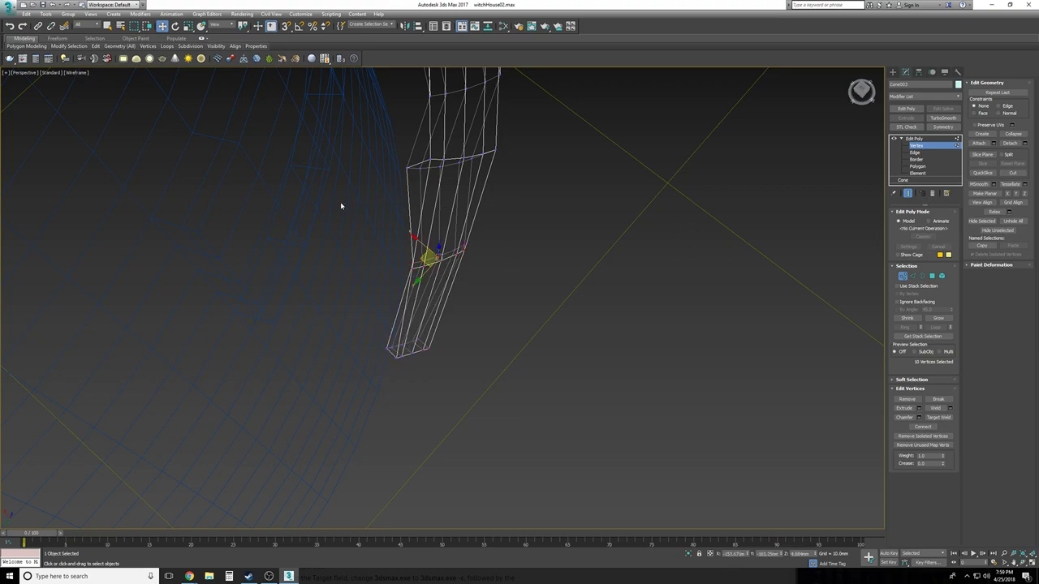
drag(424, 259, 401, 258)
key(F3)
Shift the last joint rings and the tip vertices farther inward so the lower root's end hugs the tower's curve
key(F3)
drag(378, 127, 535, 195)
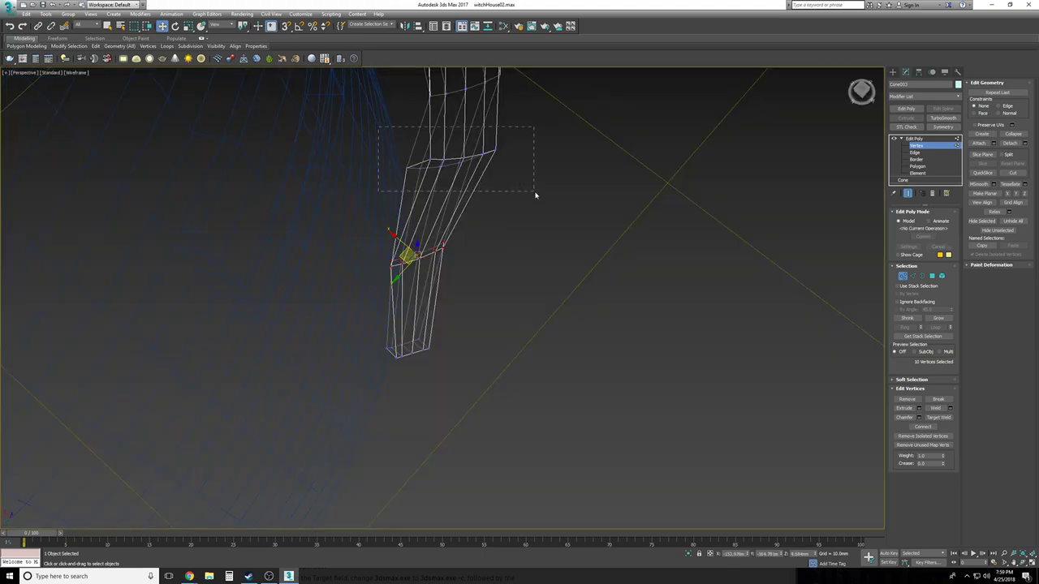
drag(439, 166, 383, 166)
key(F3)
key(F3)
drag(511, 298, 510, 297)
key(F3)
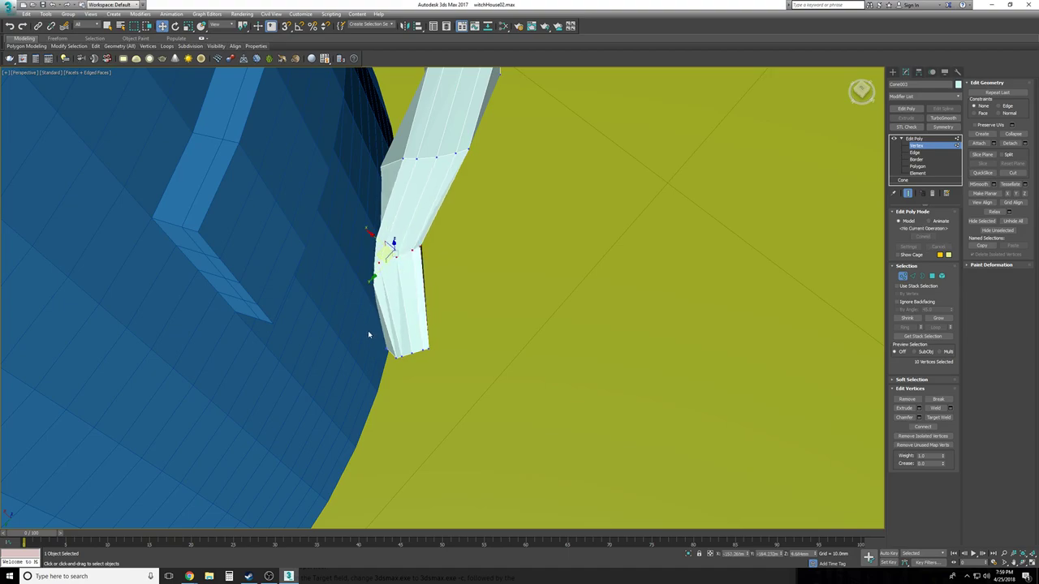
key(F3)
drag(361, 315, 451, 364)
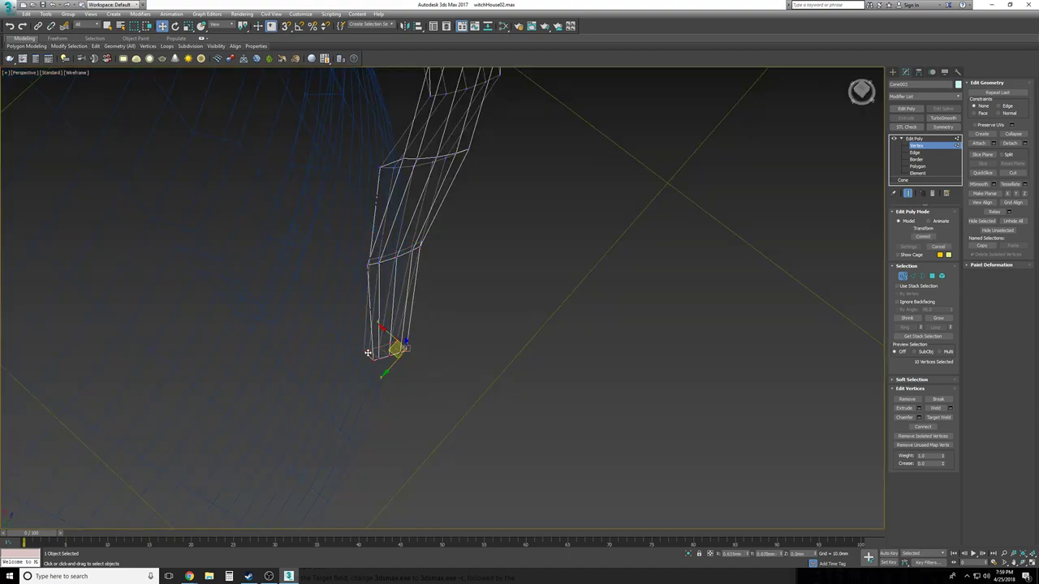
drag(363, 352, 336, 353)
key(F3)
Select the ring of vertices at the lower root's first joint and move it toward the tower
alt+middle_drag(443, 360, 490, 408)
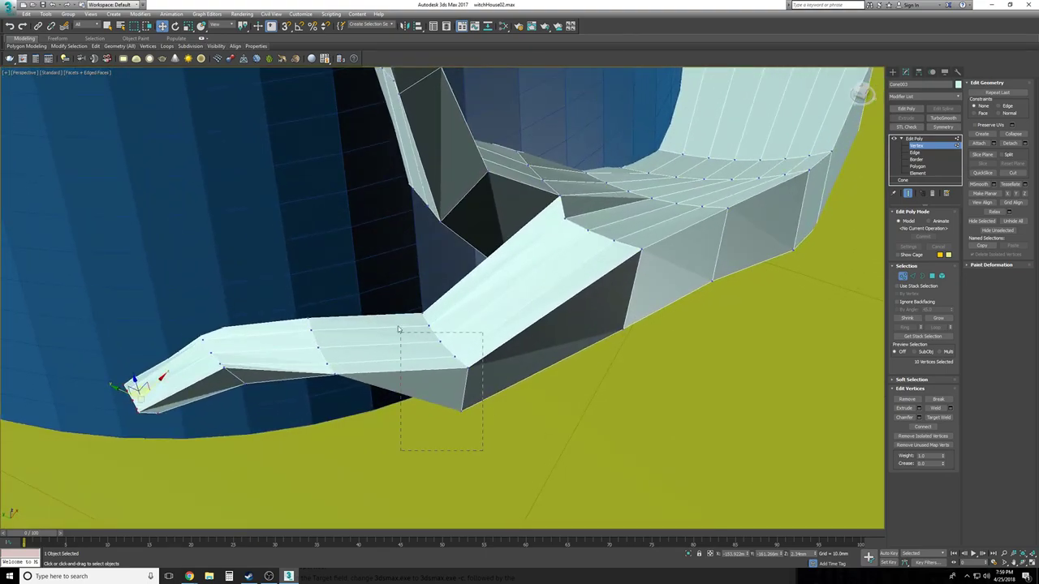
drag(390, 297, 390, 296)
alt+middle_drag(391, 296, 457, 361)
drag(463, 323, 421, 315)
alt+middle_drag(421, 315, 528, 234)
Select the eight vertices at the fork's outer corner and move them to soften the bend into the lower root
key(F3)
drag(539, 253, 392, 121)
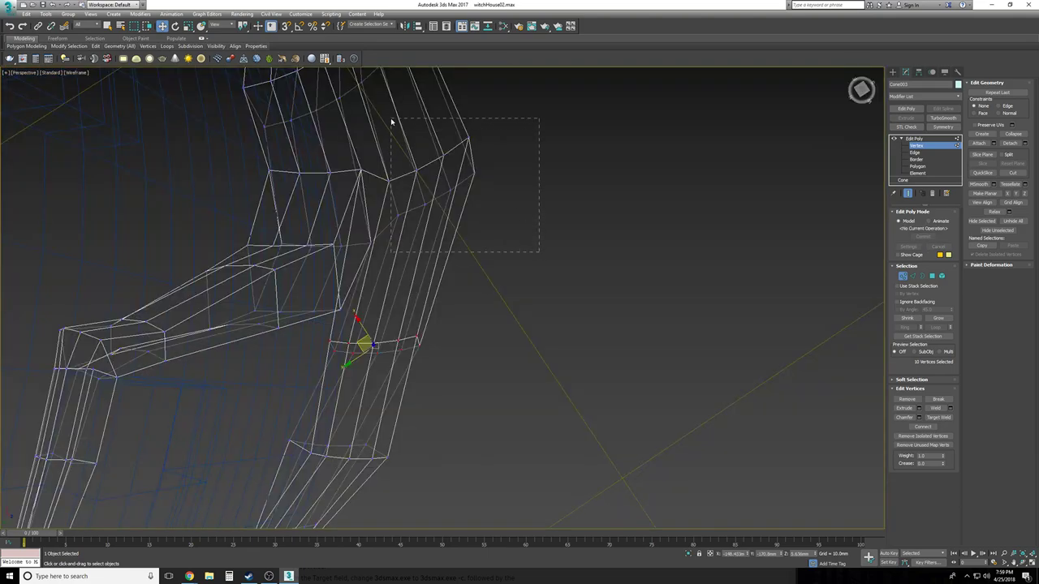
drag(414, 176, 431, 222)
key(F3)
alt+middle_drag(431, 222, 423, 144)
scroll(428, 220, up, 3)
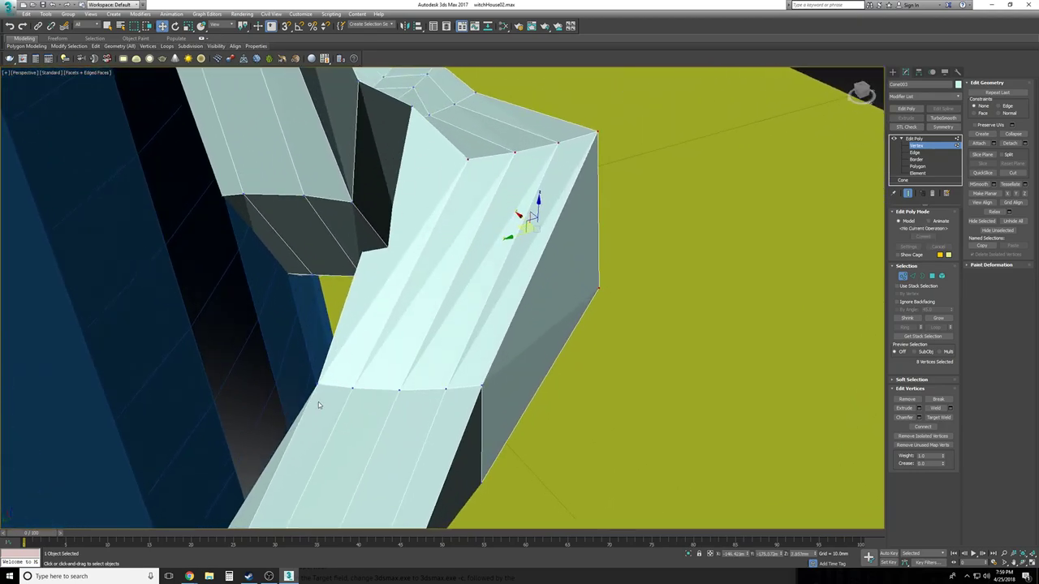
Reposition the upper and lower vertices on the inner edge of the lower root's first joint
drag(302, 384, 344, 337)
alt+middle_drag(344, 337, 354, 331)
drag(354, 331, 378, 421)
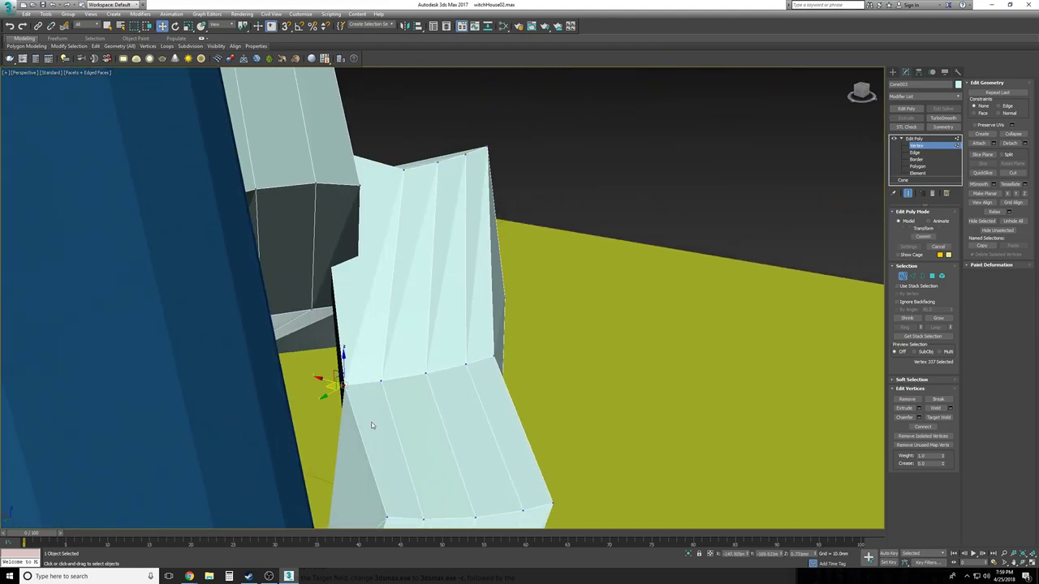
key(F3)
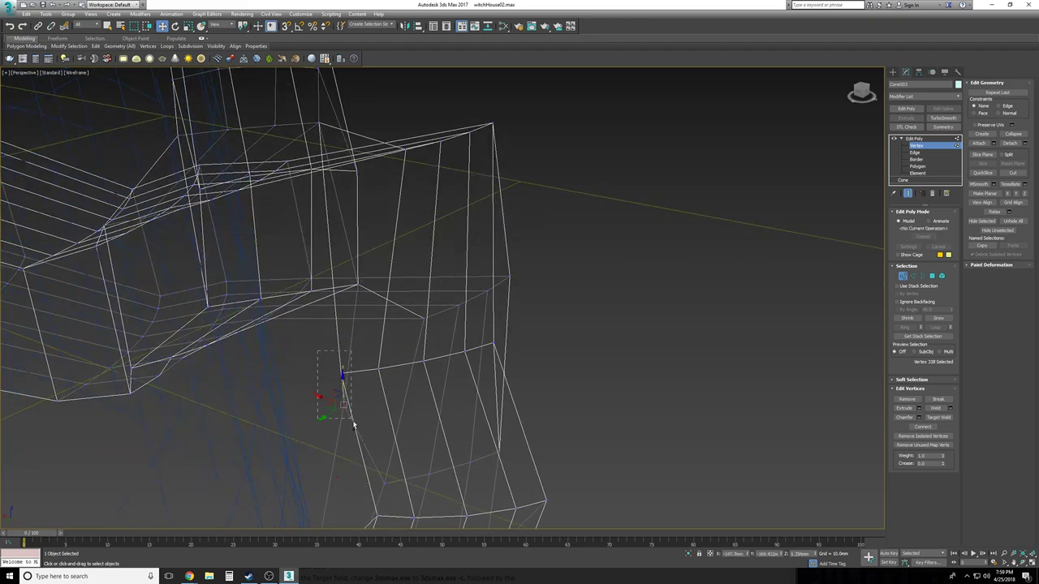
key(F3)
alt+middle_drag(404, 319, 304, 390)
drag(305, 390, 355, 354)
mouse_move(355, 354)
alt+middle_down()
mouse_move(339, 330)
mouse_move(321, 349)
mouse_move(355, 304)
mouse_move(299, 343)
mouse_move(330, 331)
mouse_move(454, 377)
alt+middle_up()
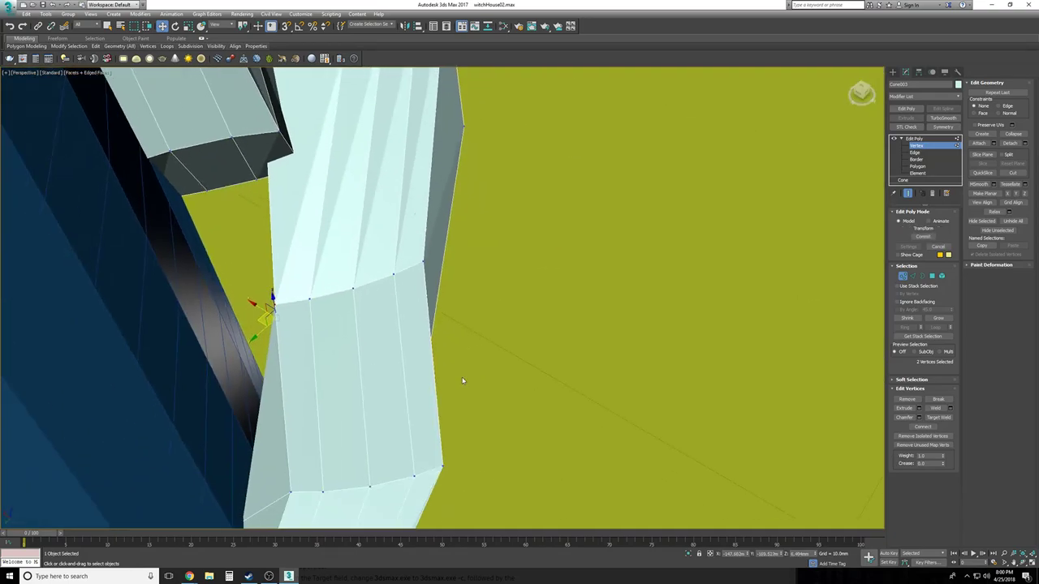
Move the remaining vertices of the lower root's first joint back toward the fork to shorten that section
key(F3)
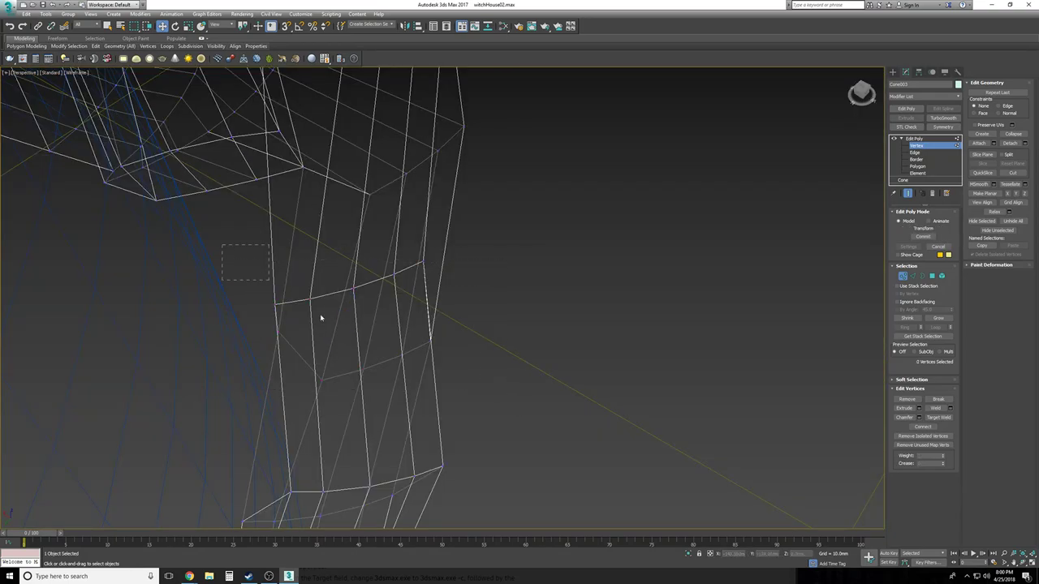
drag(284, 293, 460, 397)
key(F3)
drag(343, 330, 370, 198)
alt+middle_drag(359, 198, 488, 320)
drag(490, 320, 434, 237)
Raise the individual vertices on top of the root beside the fork to round off its upper surface
alt+middle_drag(434, 238, 595, 329)
scroll(594, 328, down, 4)
click(595, 328)
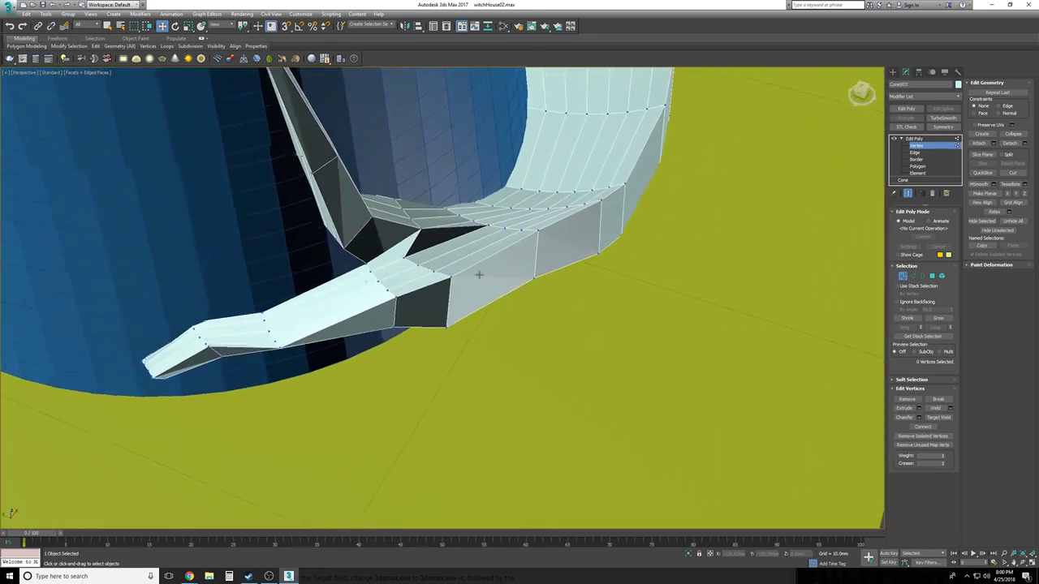
scroll(431, 245, up, 4)
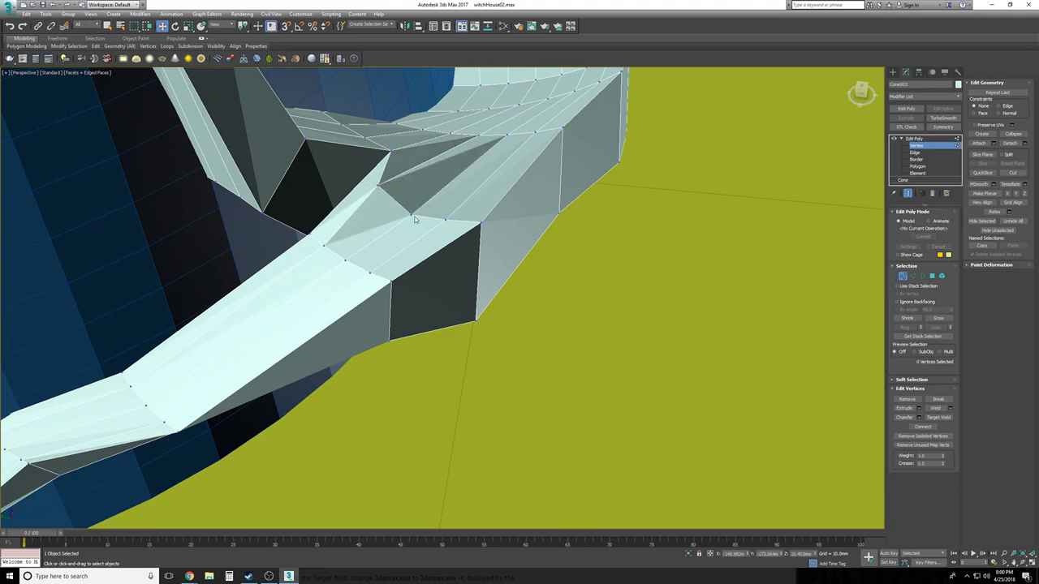
drag(411, 191, 411, 177)
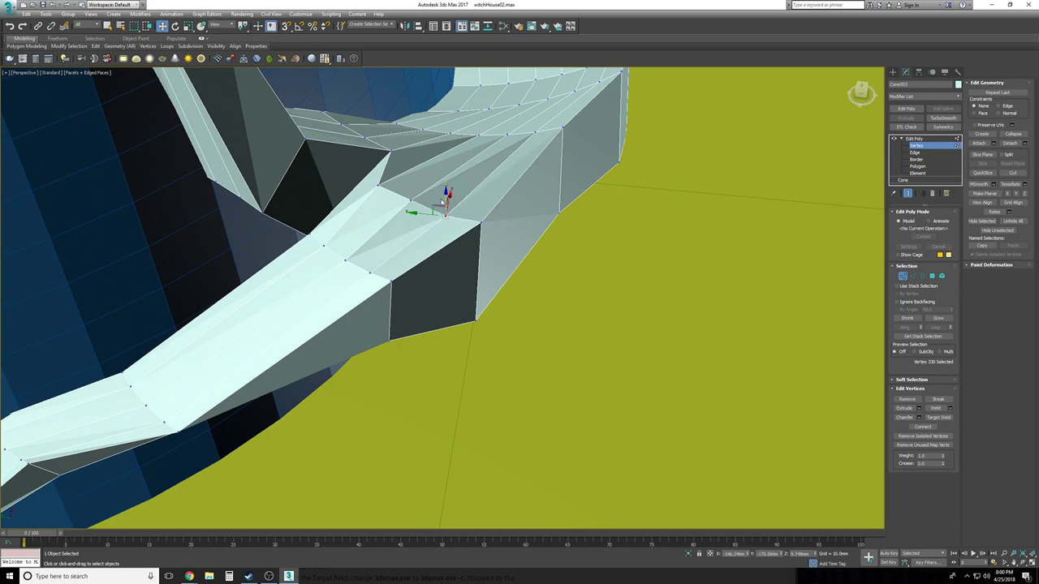
alt+middle_drag(442, 202, 381, 162)
Leave vertex editing, deselect the small round base and examine the forked root against the tower
scroll(443, 203, down, 3)
alt+middle_drag(503, 316, 475, 335)
scroll(508, 341, down, 3)
scroll(507, 341, down, 2)
scroll(395, 309, up, 2)
scroll(395, 309, down, 2)
scroll(395, 305, down, 2)
click(925, 145)
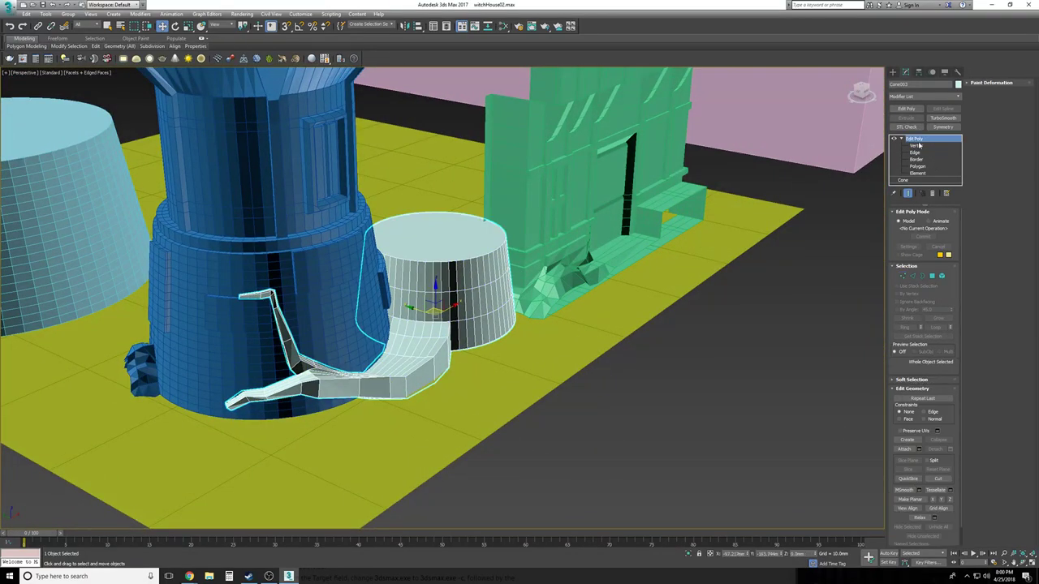
click(692, 387)
scroll(693, 387, up, 2)
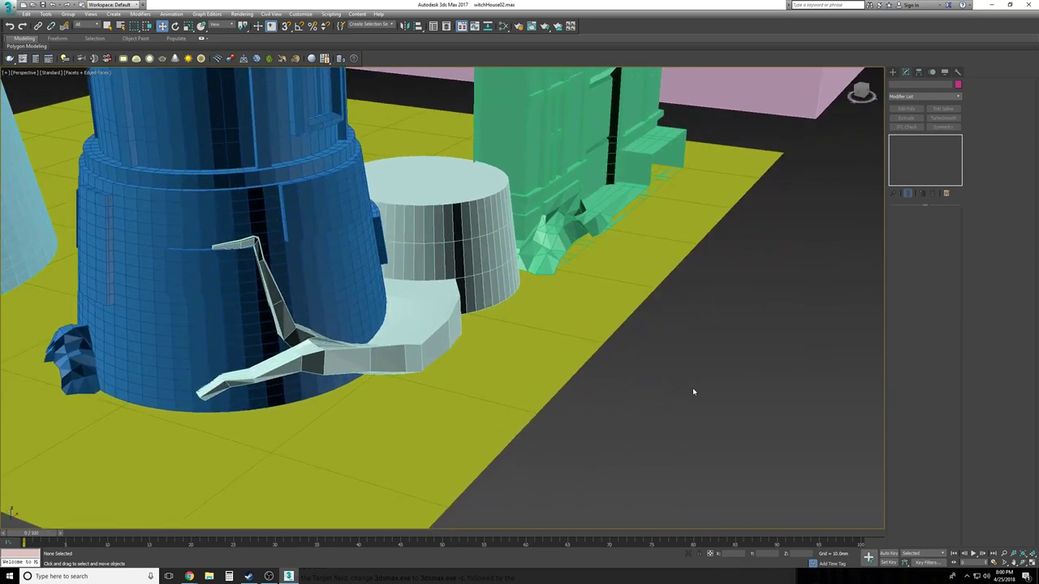
scroll(693, 389, up, 4)
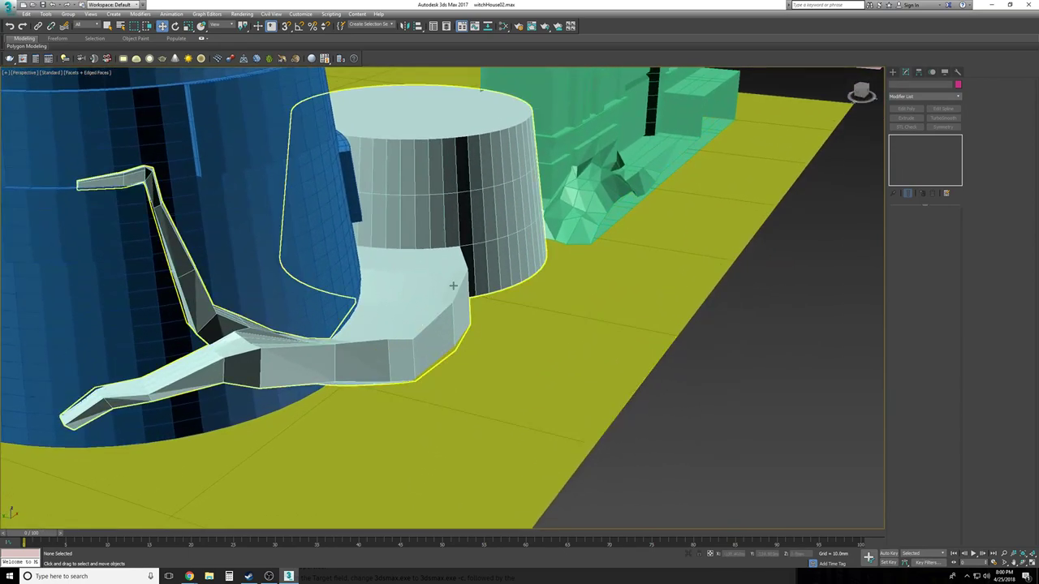
Examine the forked root and the tower from several sides, including the tower's rear and the neighbouring house facade
scroll(522, 322, down, 3)
alt+middle_drag(522, 322, 427, 291)
alt+middle_drag(368, 307, 480, 344)
scroll(543, 376, down, 4)
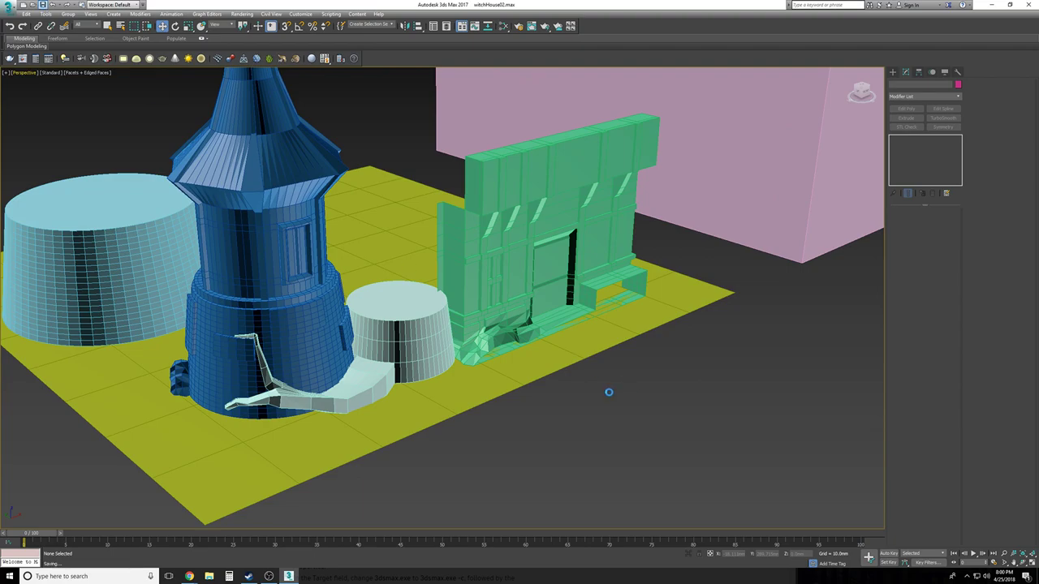
alt+middle_drag(610, 396, 350, 414)
alt+middle_drag(223, 405, 414, 455)
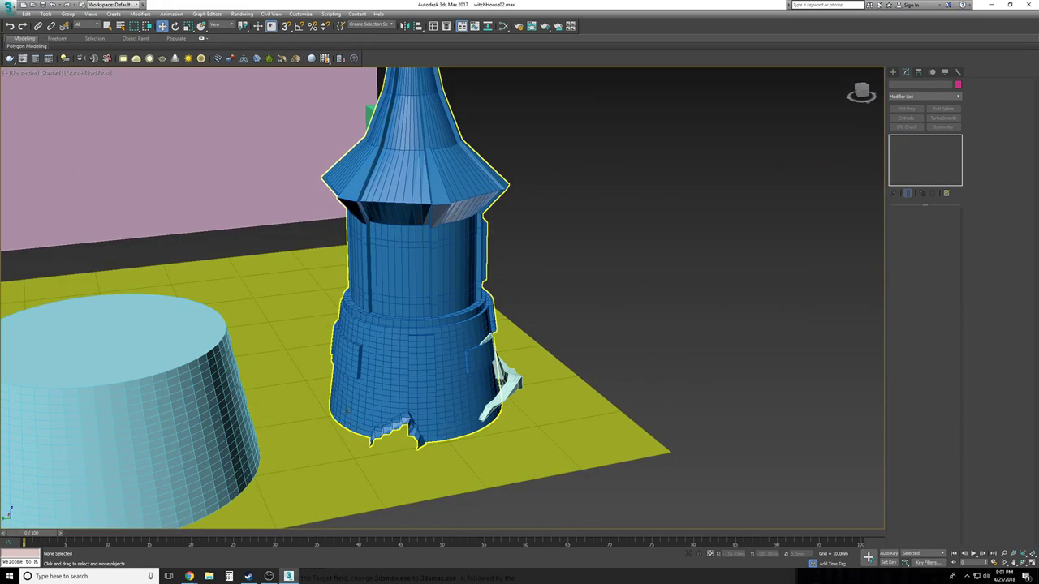
alt+middle_drag(465, 430, 280, 426)
alt+middle_drag(698, 447, 466, 388)
scroll(467, 389, up, 3)
scroll(466, 389, down, 3)
alt+middle_drag(563, 322, 615, 382)
scroll(552, 386, down, 2)
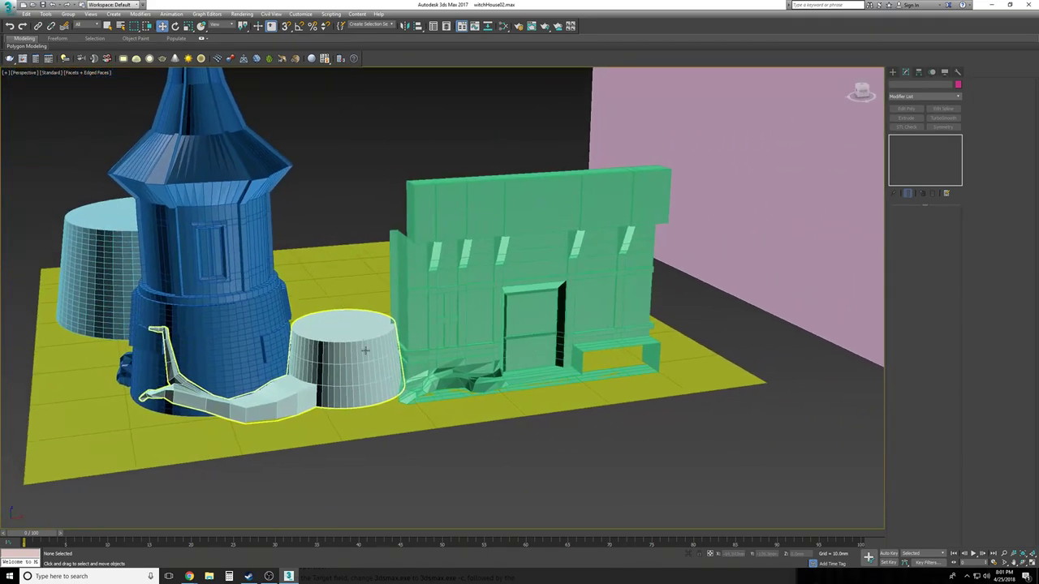
Review the whole scene, comparing the proportions of the tower, round bases, green facade and large pink box
scroll(409, 184, down, 2)
alt+middle_drag(403, 184, 393, 205)
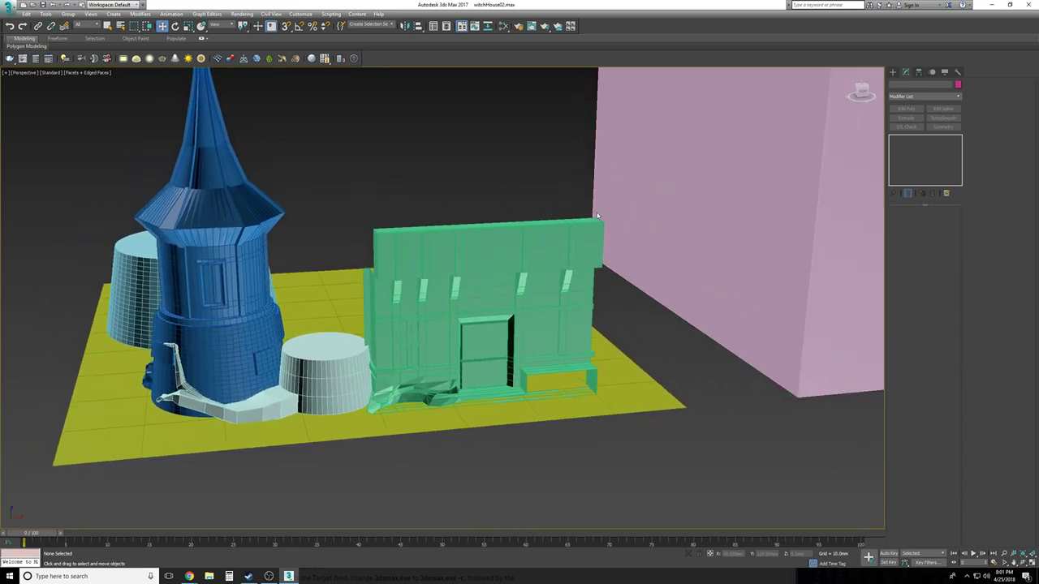
alt+middle_drag(583, 206, 559, 227)
scroll(545, 216, down, 3)
scroll(396, 190, up, 2)
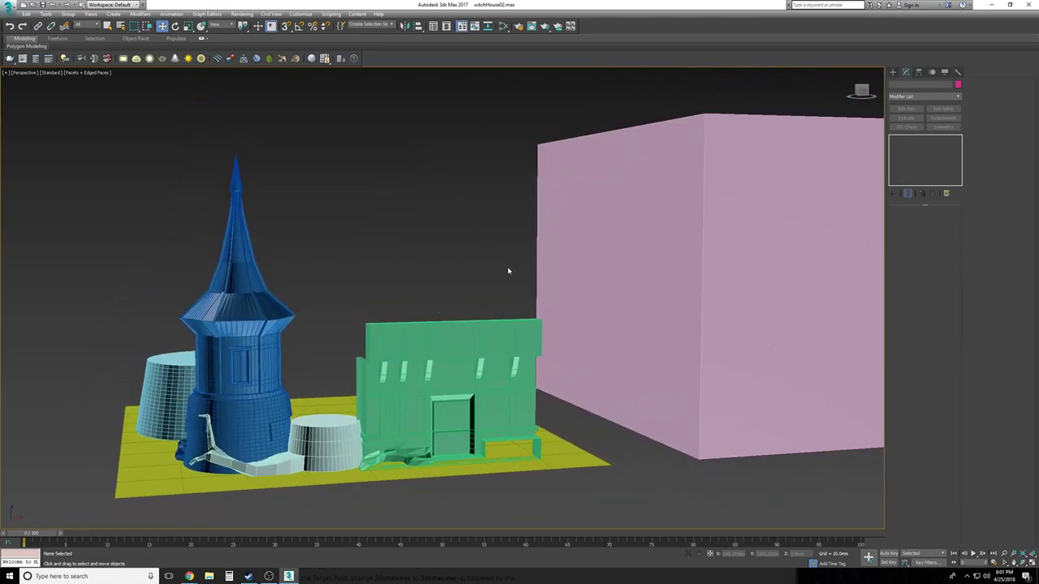
scroll(399, 313, up, 2)
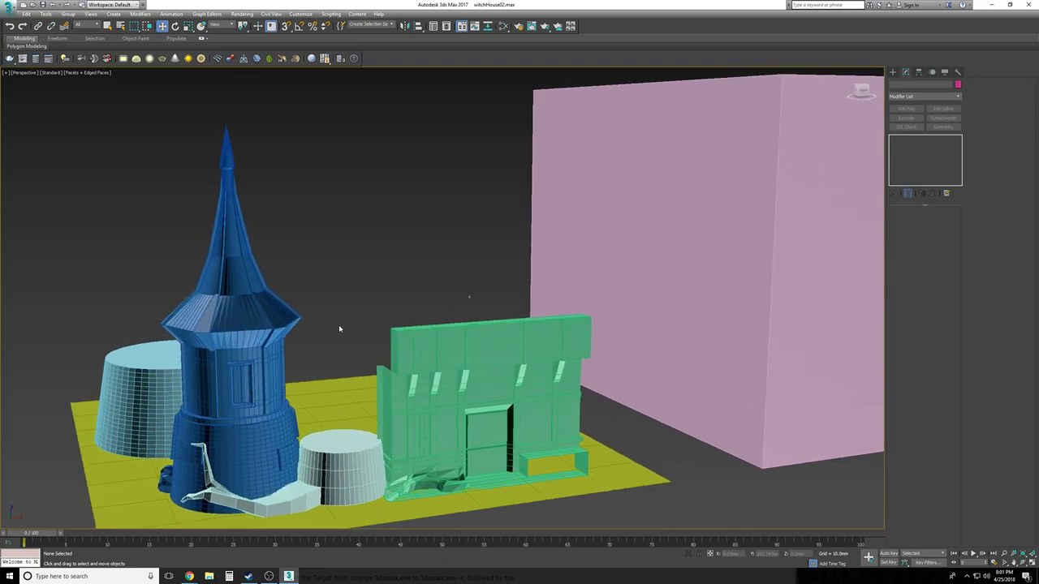
scroll(338, 324, up, 2)
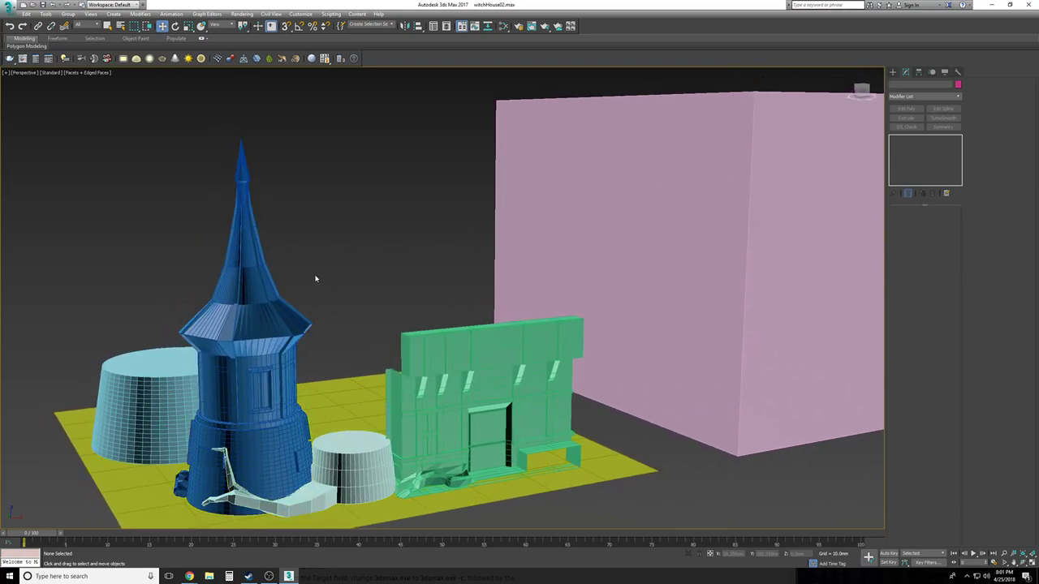
scroll(251, 268, up, 2)
middle_drag(264, 284, 280, 241)
alt+middle_drag(462, 324, 243, 339)
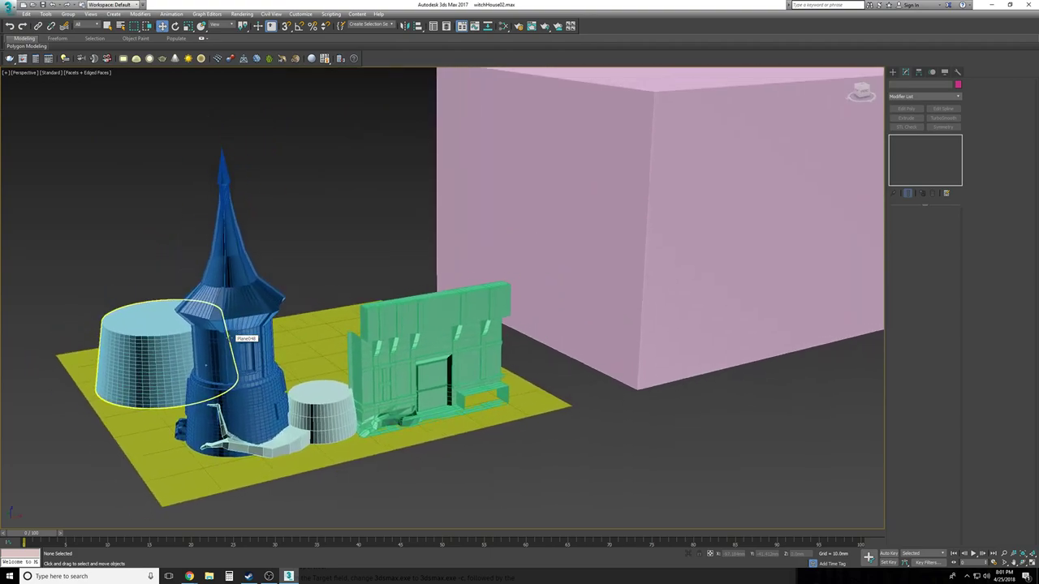
scroll(244, 339, down, 3)
Save the scene as a new incremented version of witchHouse02 in the witchHouse folder
click(10, 6)
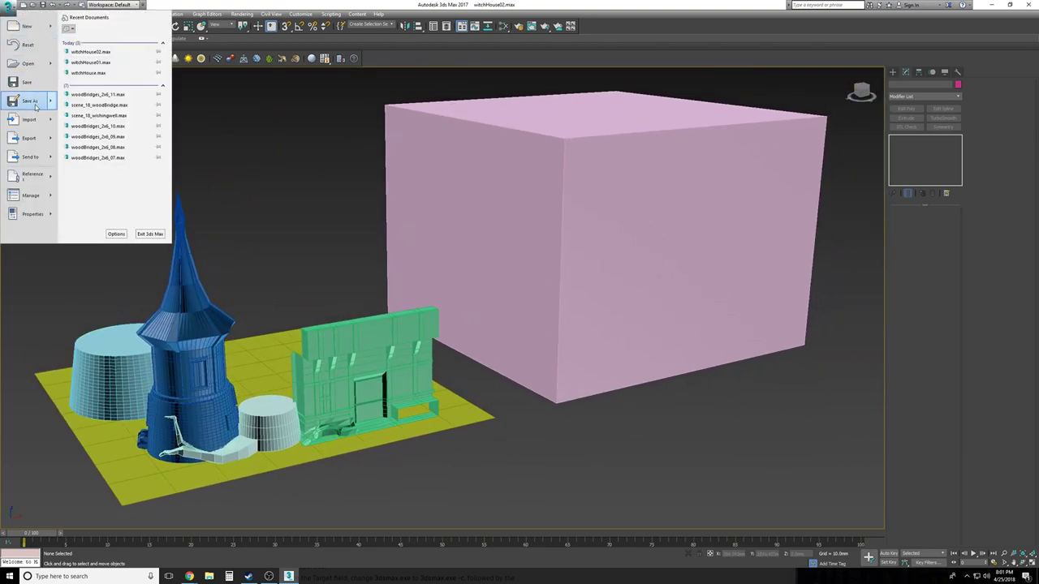
click(35, 107)
click(884, 509)
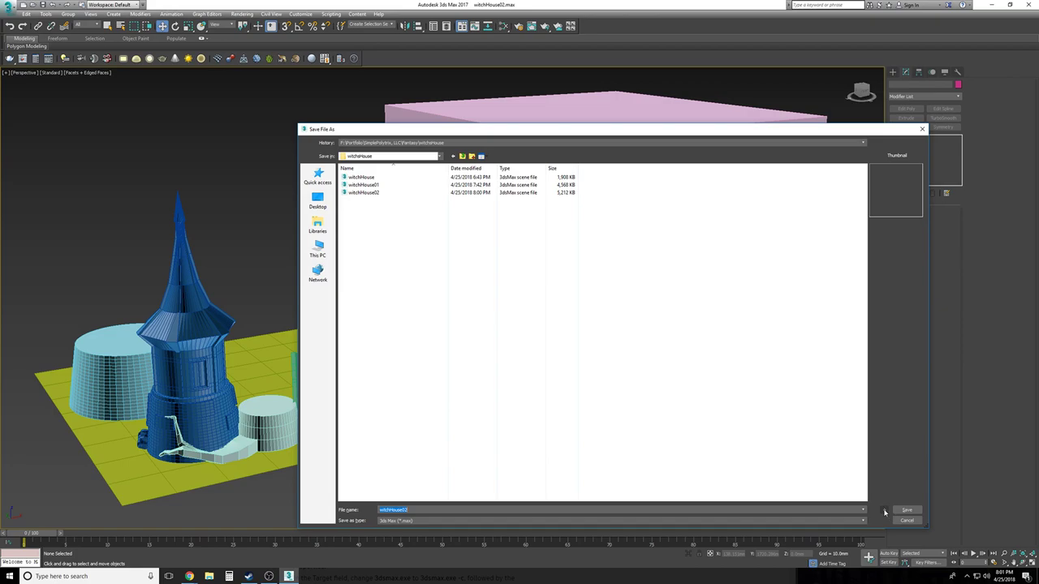